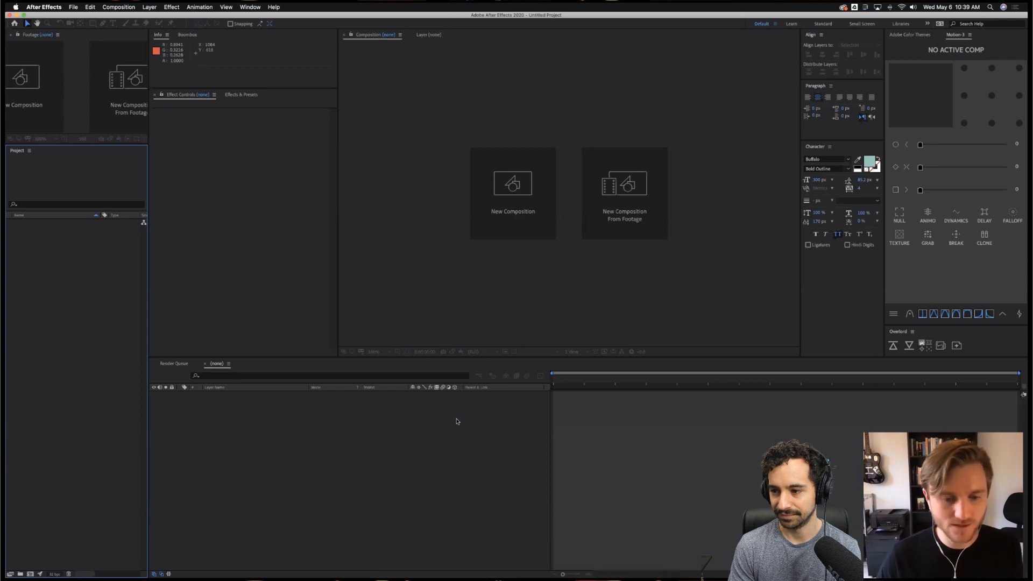
Switch to Chrome and write "The Mazlows Album Debut Promo" and, below it, "15 seconds" in the blank untitled Google document.
click(415, 572)
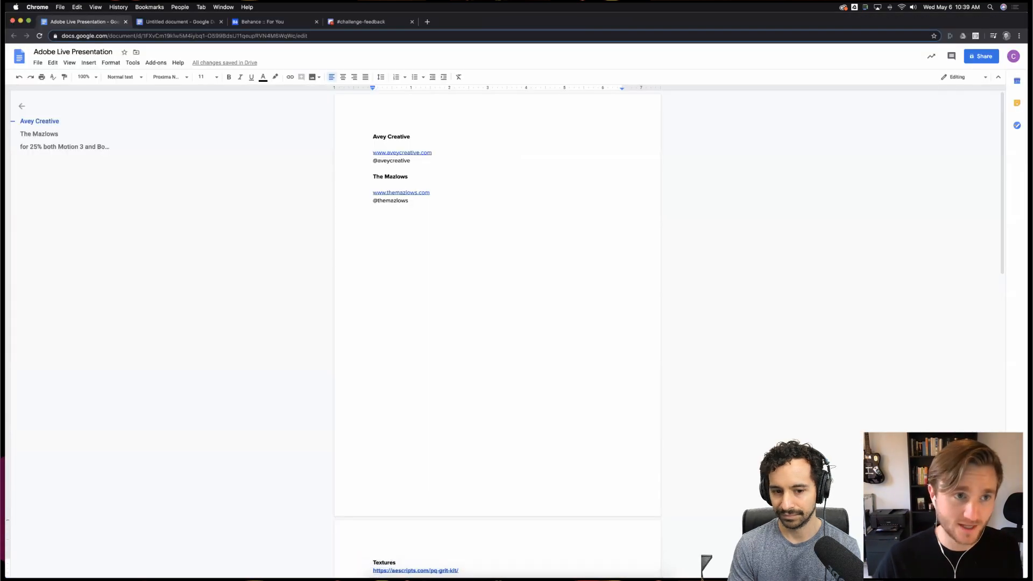
click(177, 22)
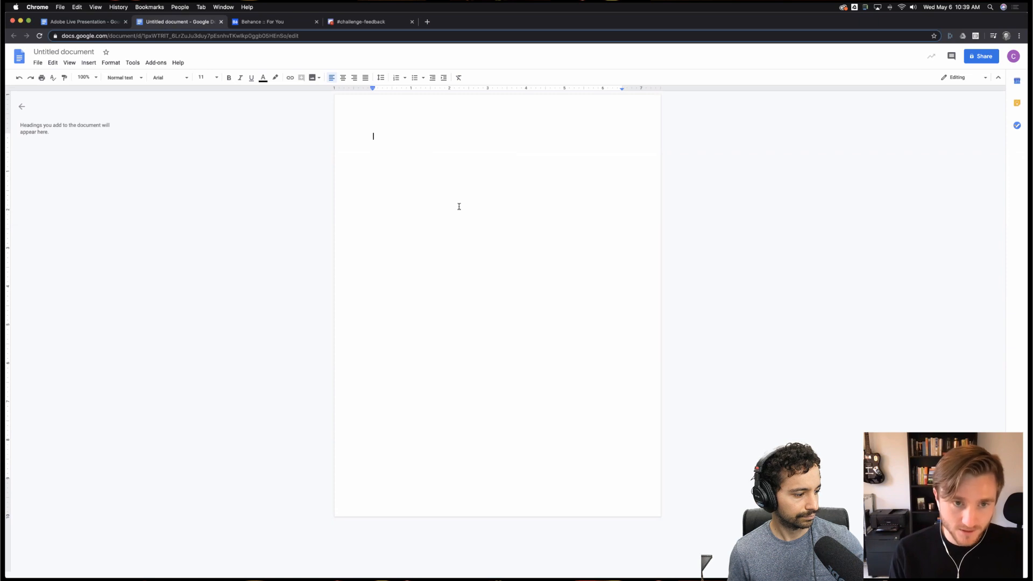
text(The Mazlows )
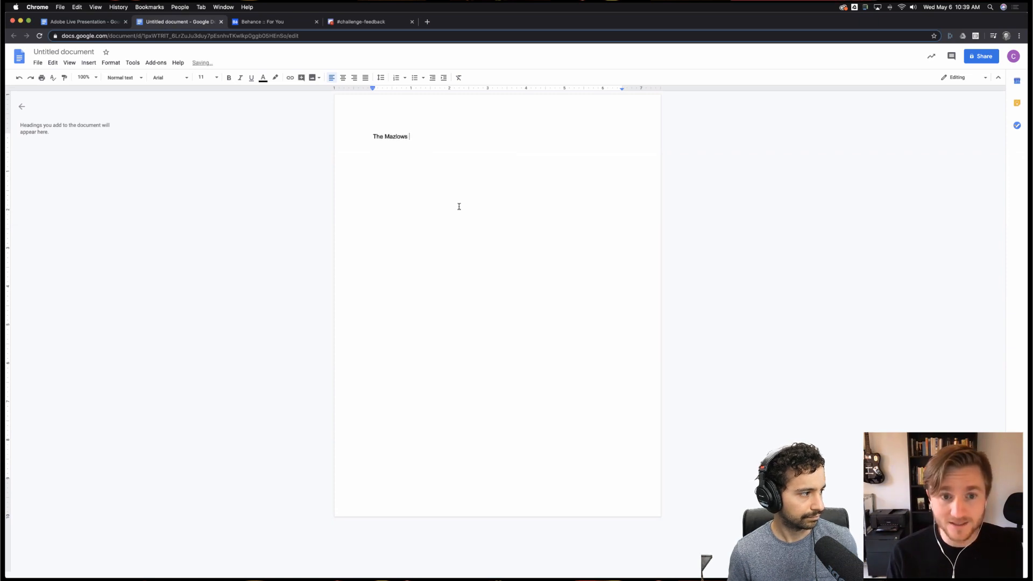
text(Album Debut )
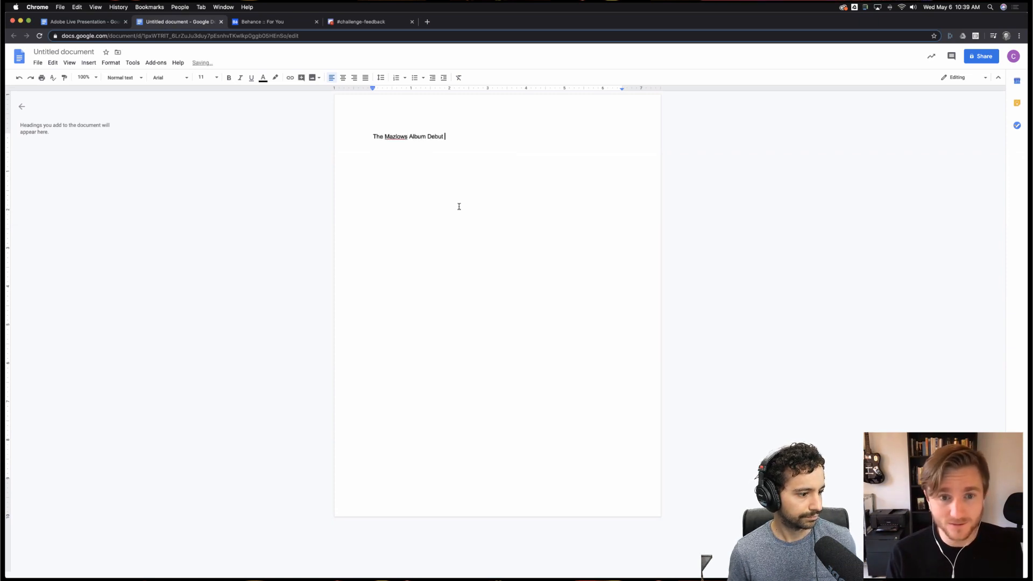
text(Promo)
key(Return)
key(Return)
text(1)
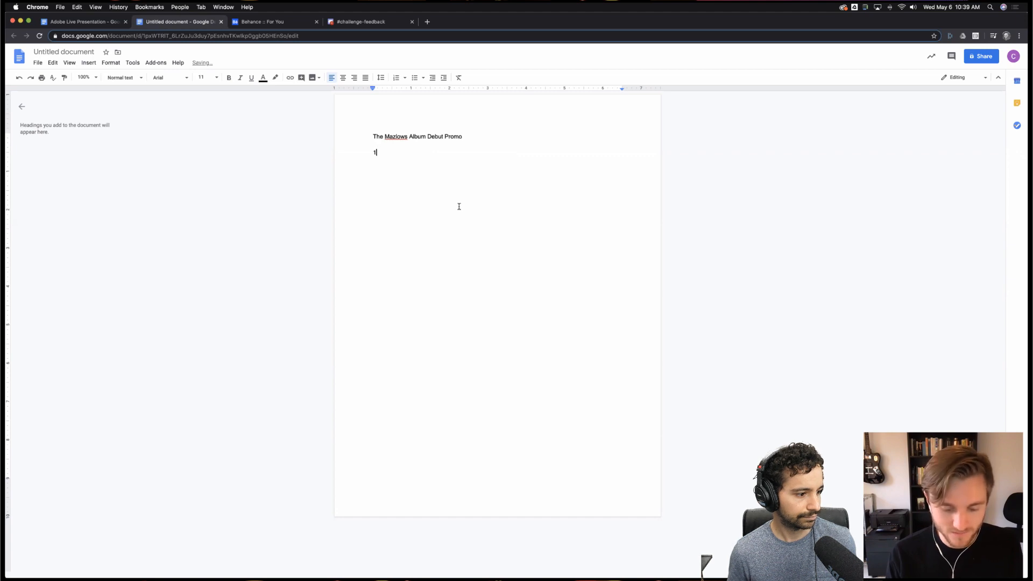
text(5 seconds)
key(Return)
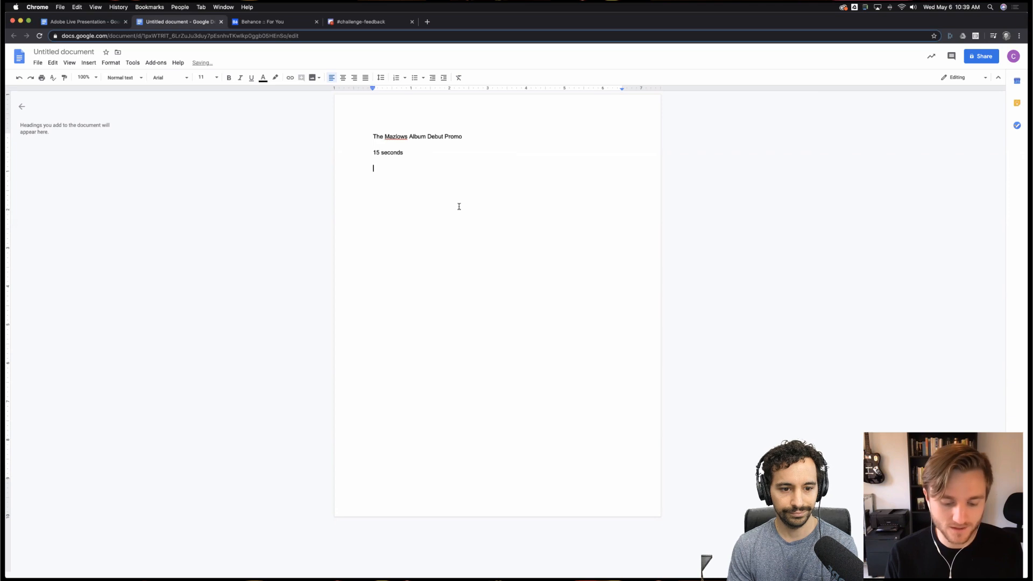
Add two style lines under the length: "Punk rock - gritty, rough, rock n roll" and "Synth - nightlife, neon".
text(Punk roc)
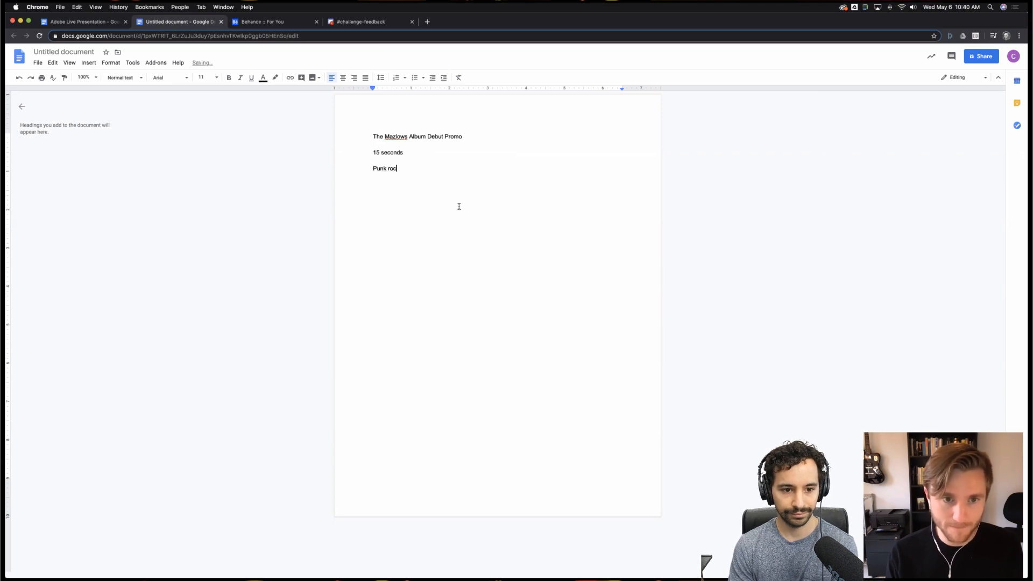
text(k - )
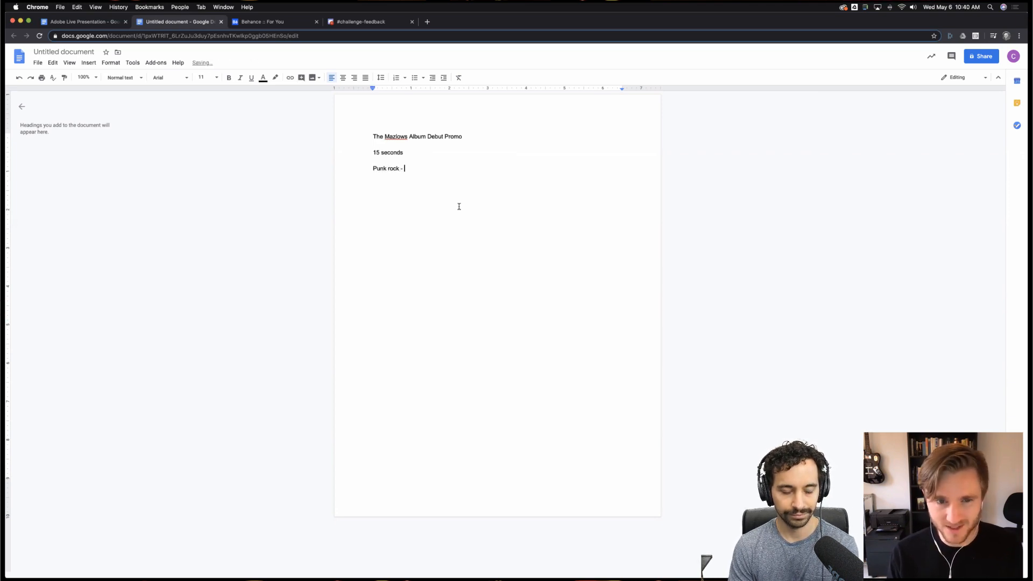
text(gritty)
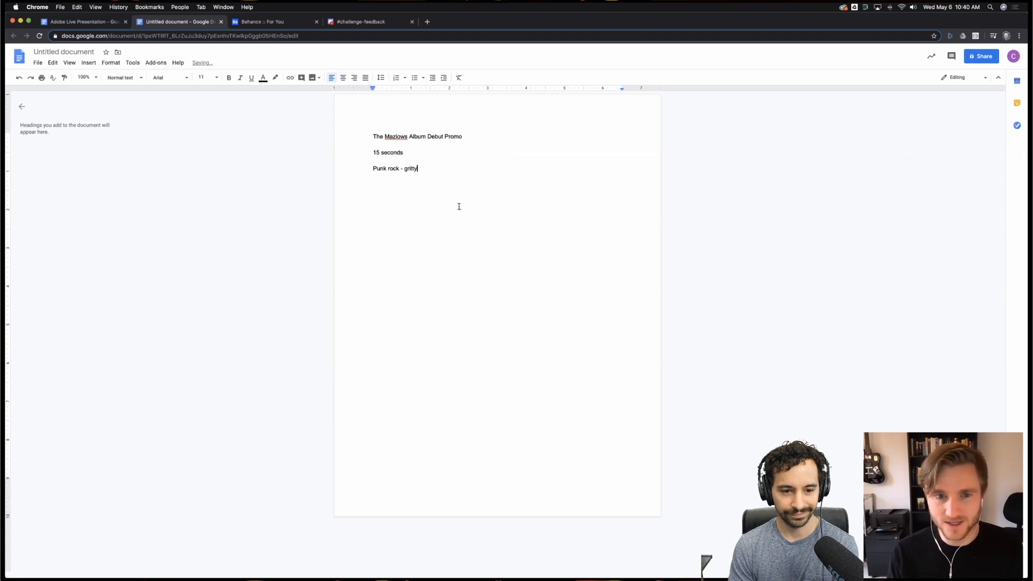
text(, rough)
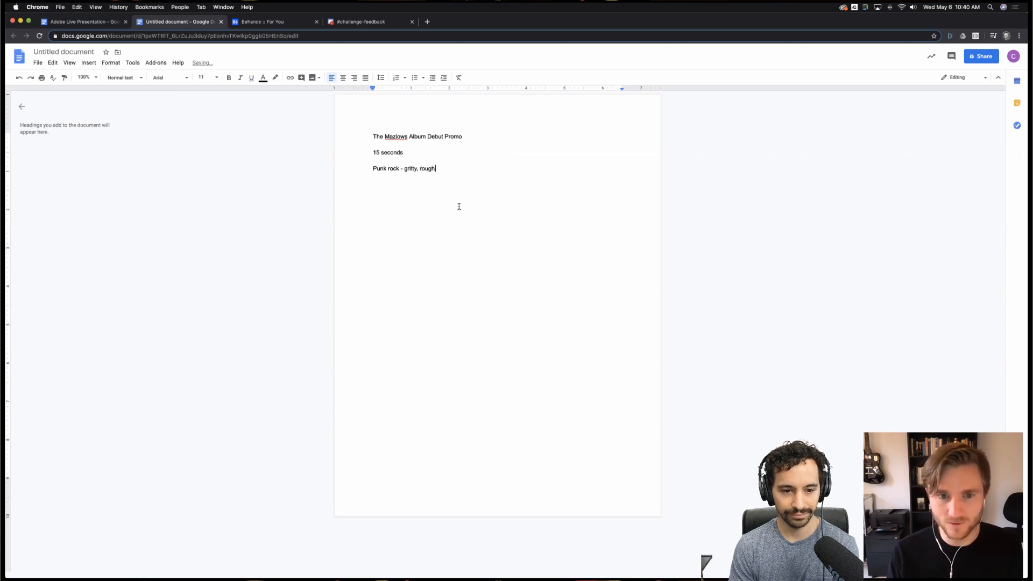
text(, rock n roll)
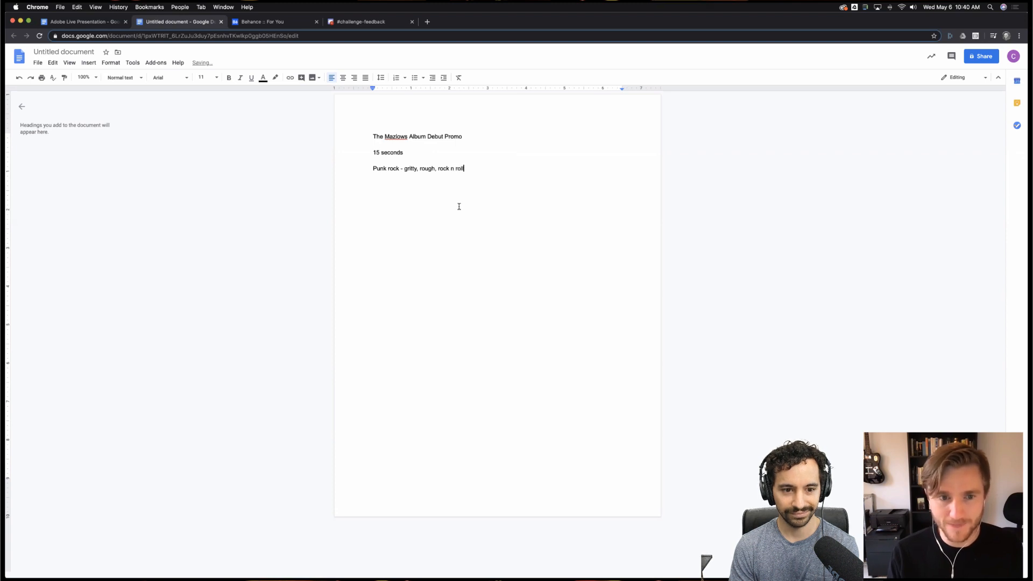
key(Return)
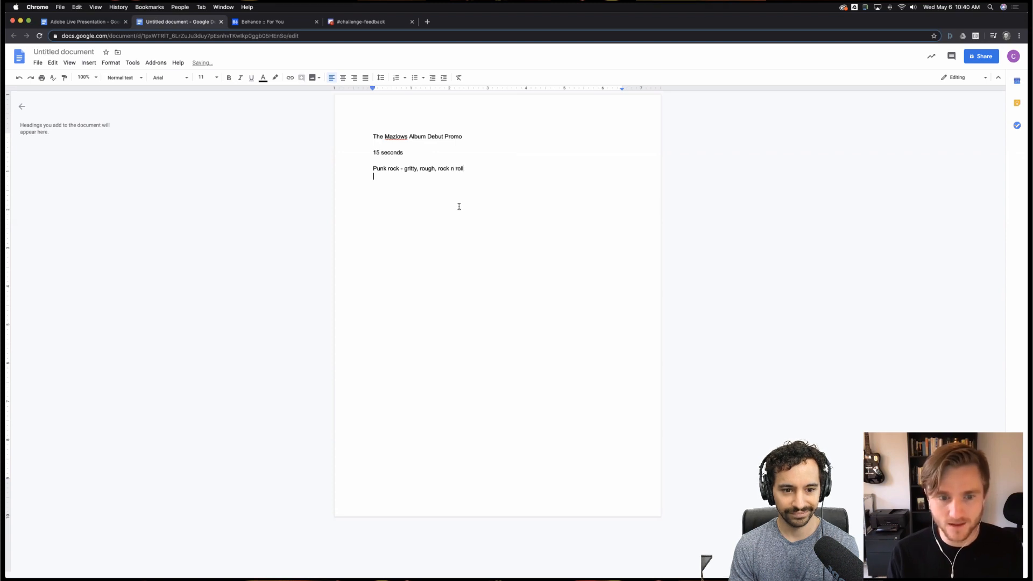
text(Synth )
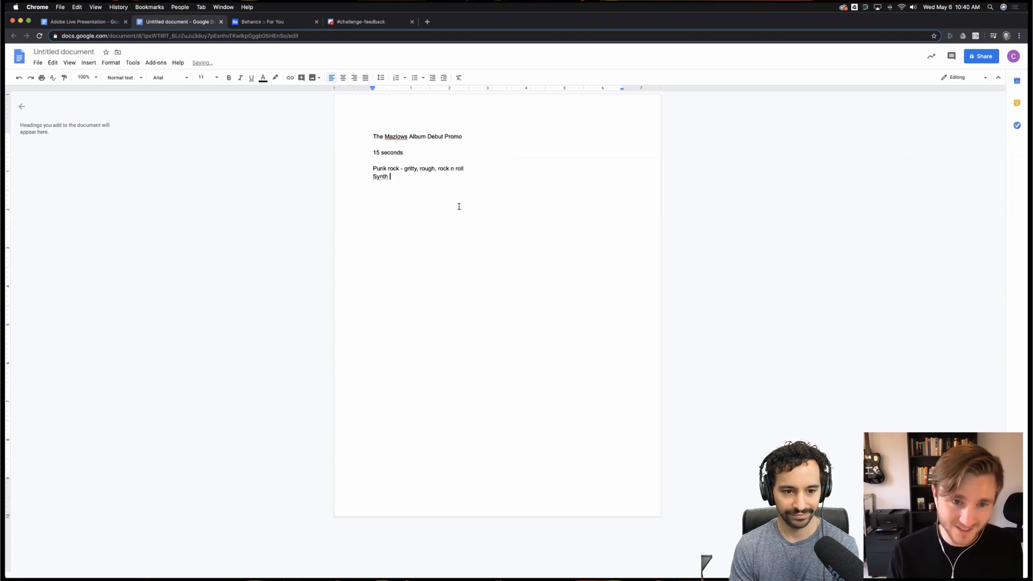
text(- nightli)
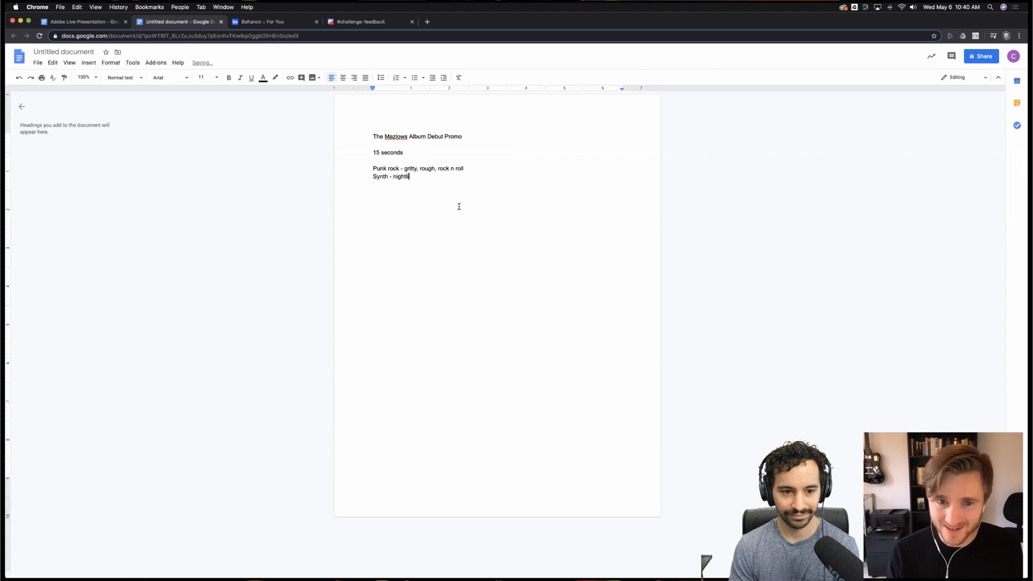
text(fe.)
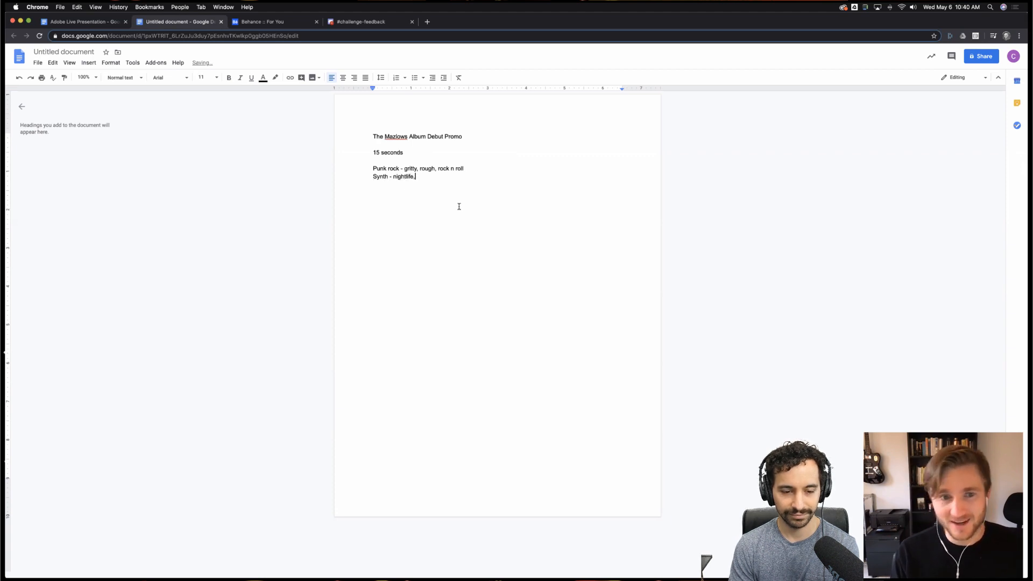
text( neon)
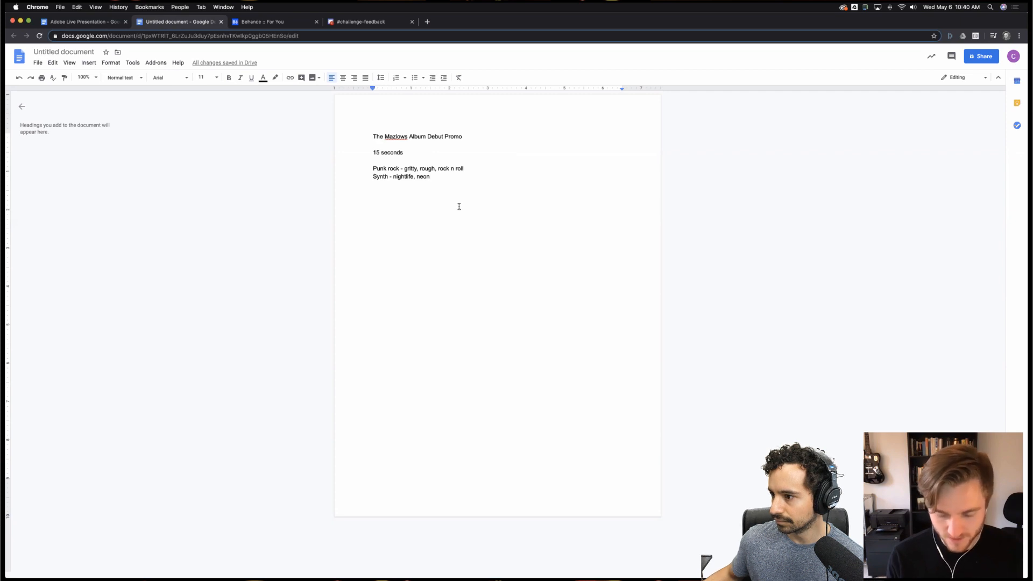
Add a "Text:" section with a dashed list of "The Mazlows", "Album Name" and "Release".
key(Return)
key(Return)
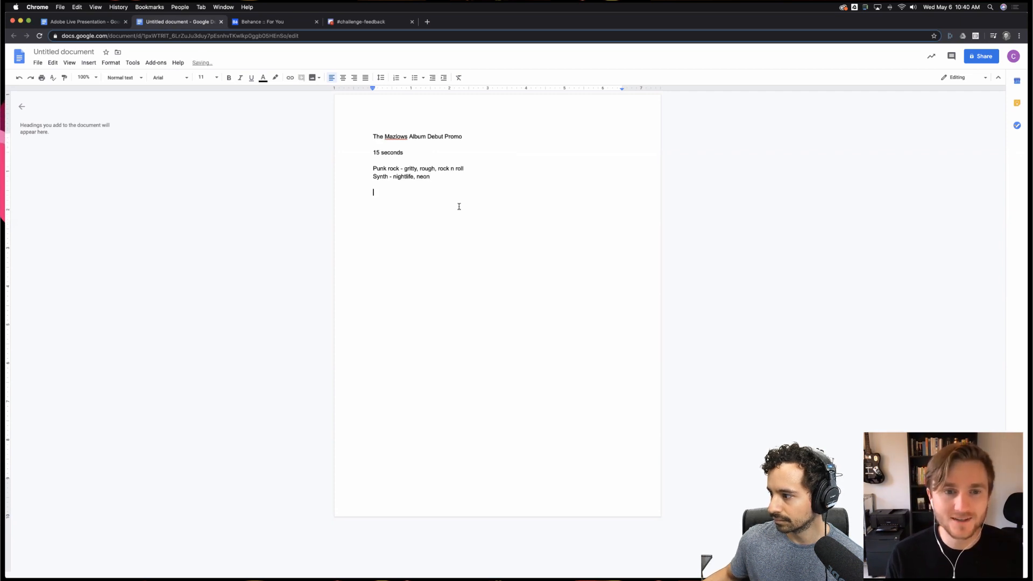
text(Text)
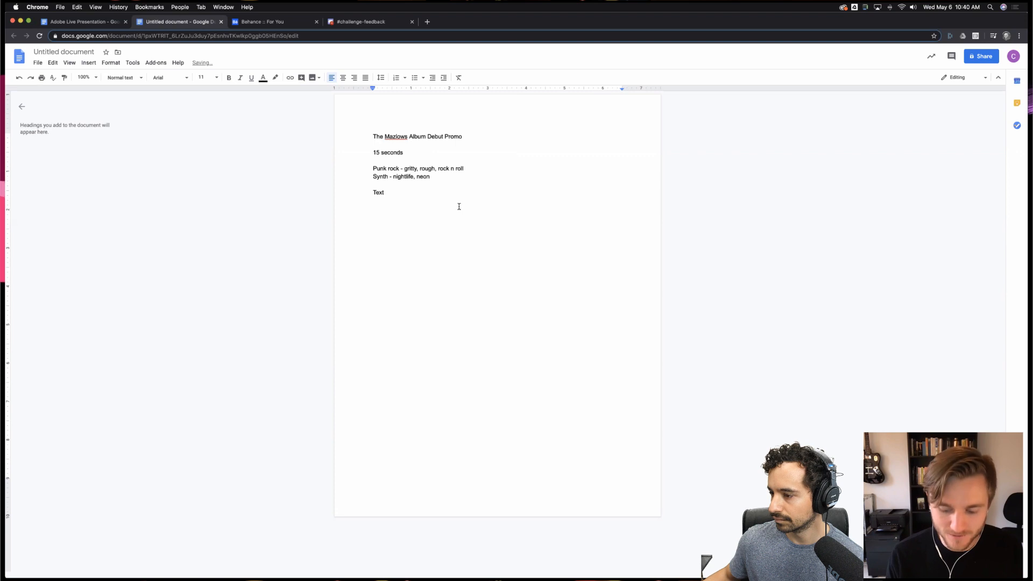
text(:)
key(Return)
text(- )
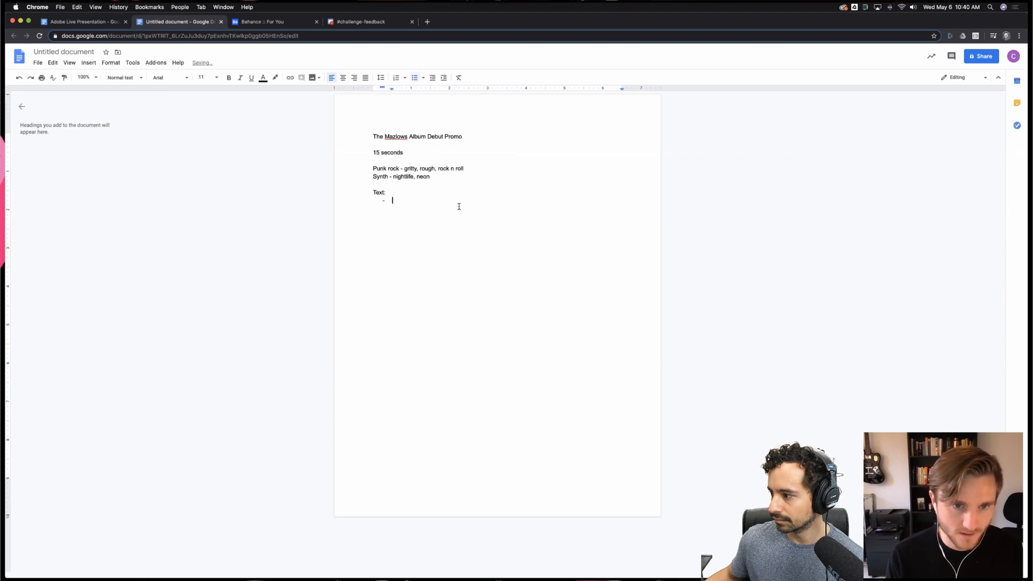
text(The Mazlo)
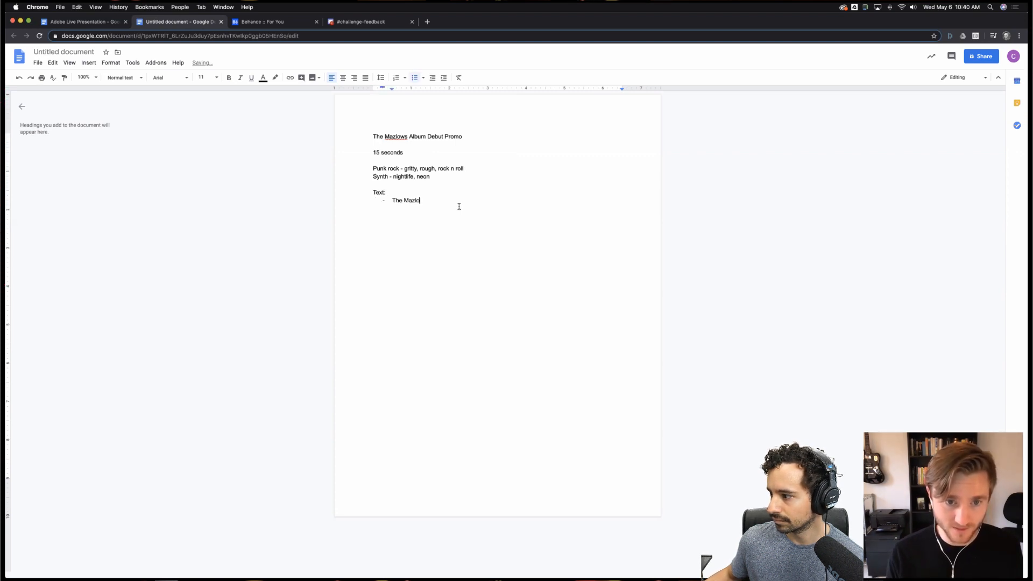
text(ws)
key(Return)
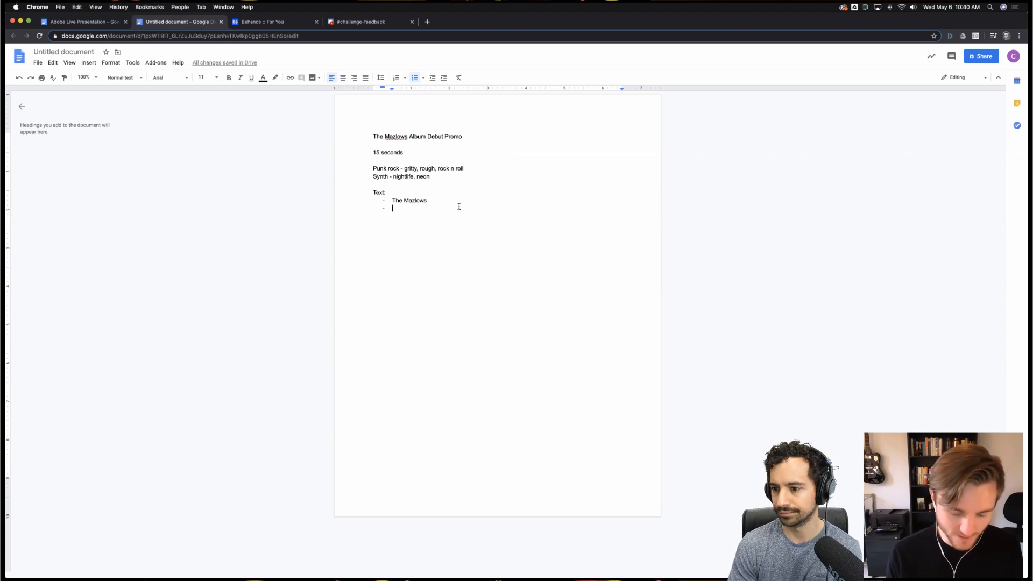
text(Album Name)
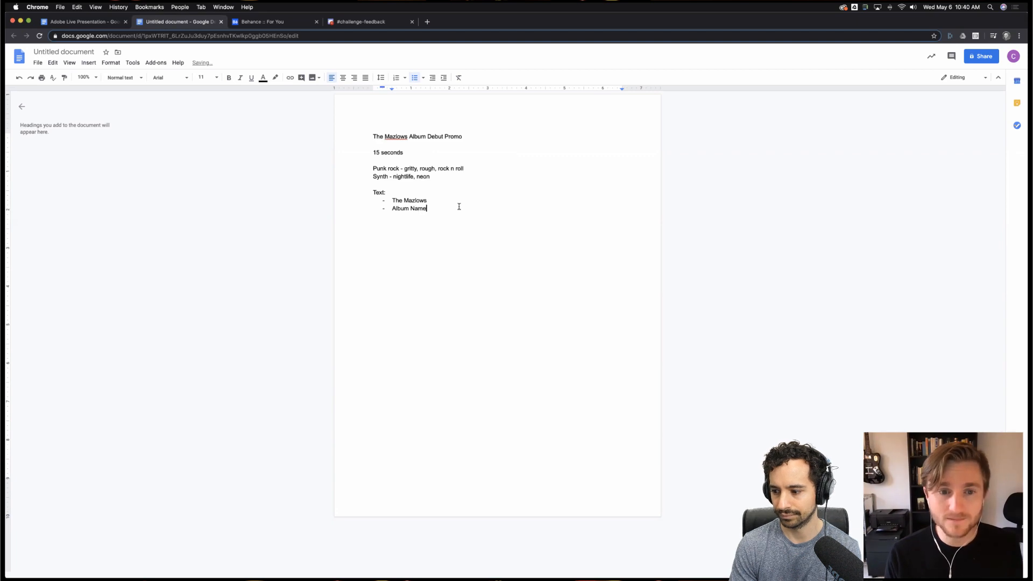
key(Return)
text(Release)
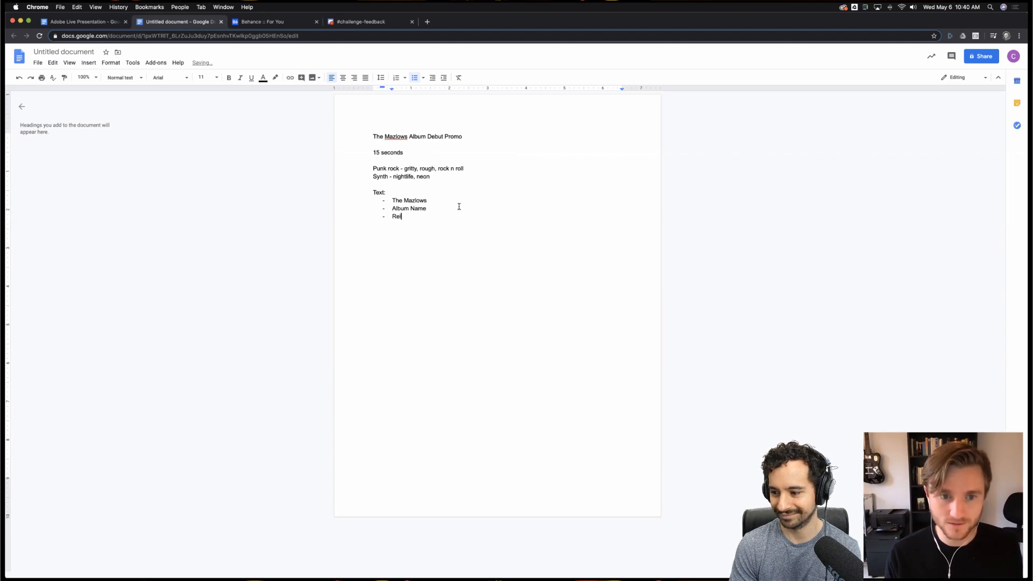
key(Return)
key(Return)
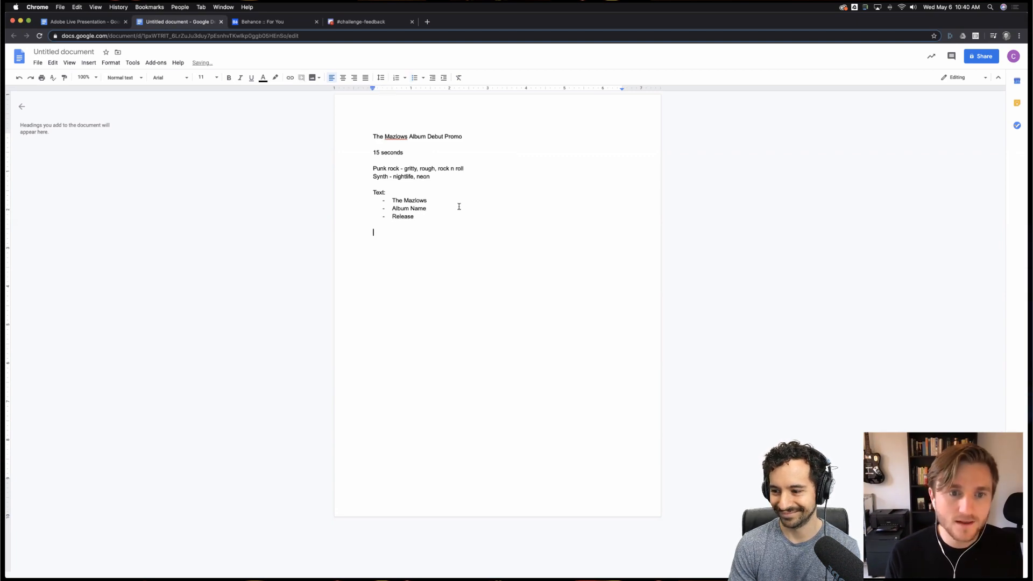
Add "Video footage" and "Song" as separate lines below the text list.
text(Video footage)
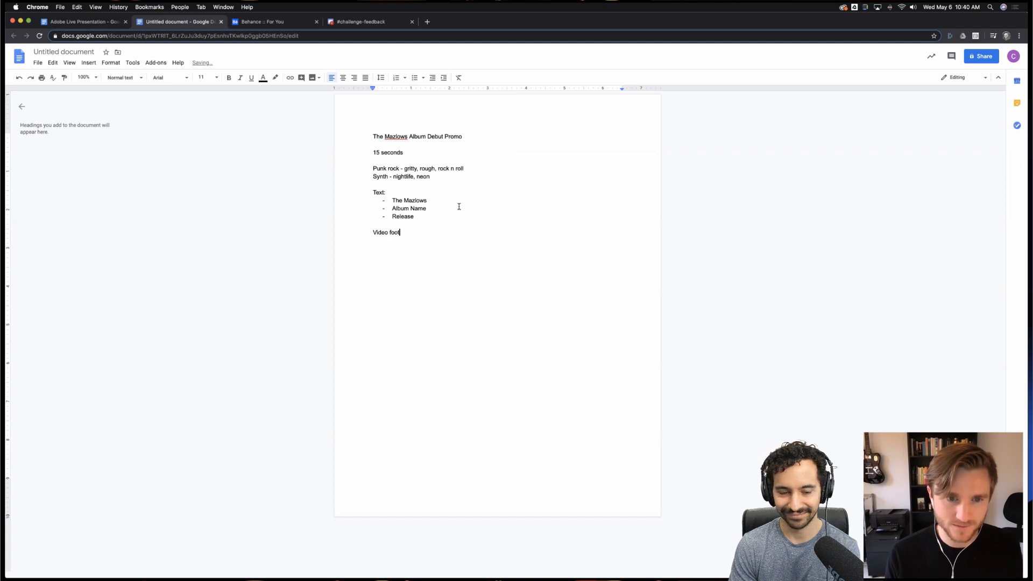
key(Return)
key(Return)
text(Song)
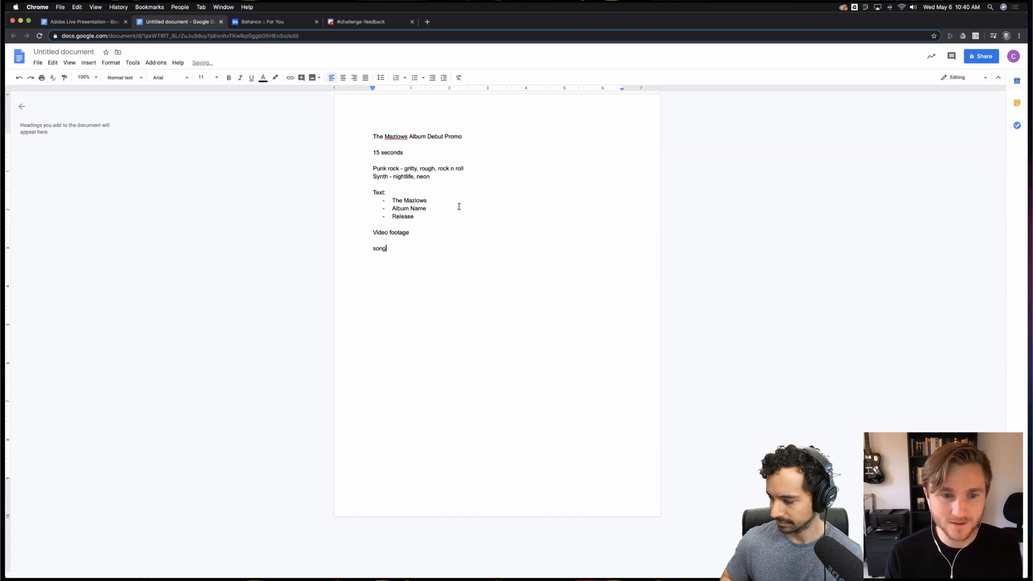
key(Return)
key(Return)
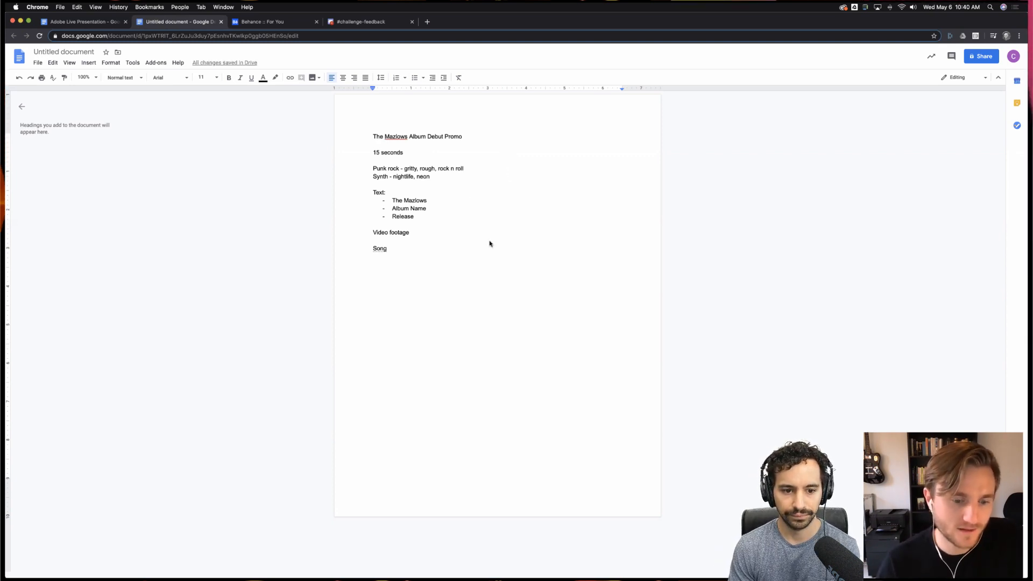
Switch to After Effects and start a new composition with its duration set to 0:00:05:00.
mouse_move(416, 570)
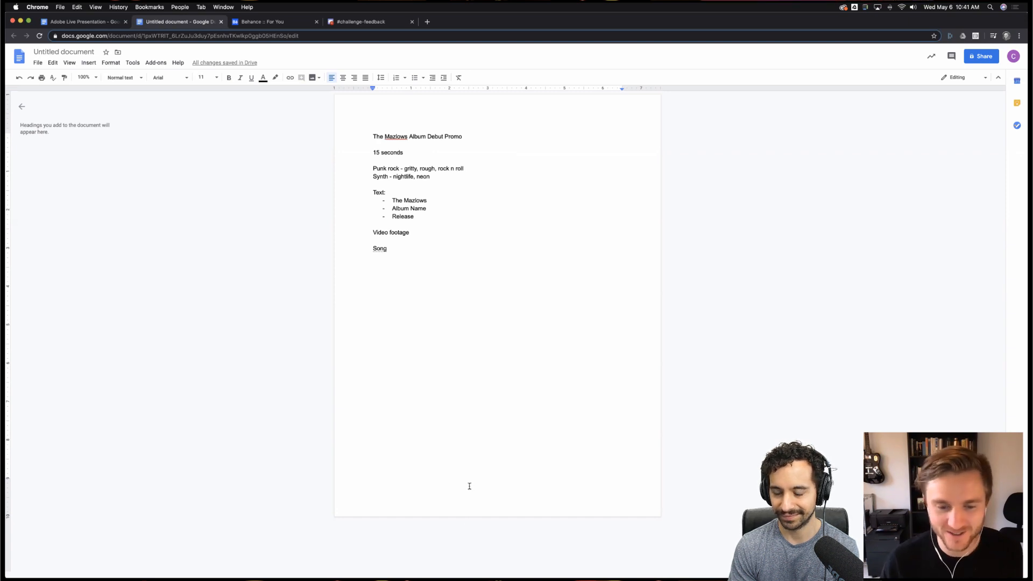
mouse_move(474, 569)
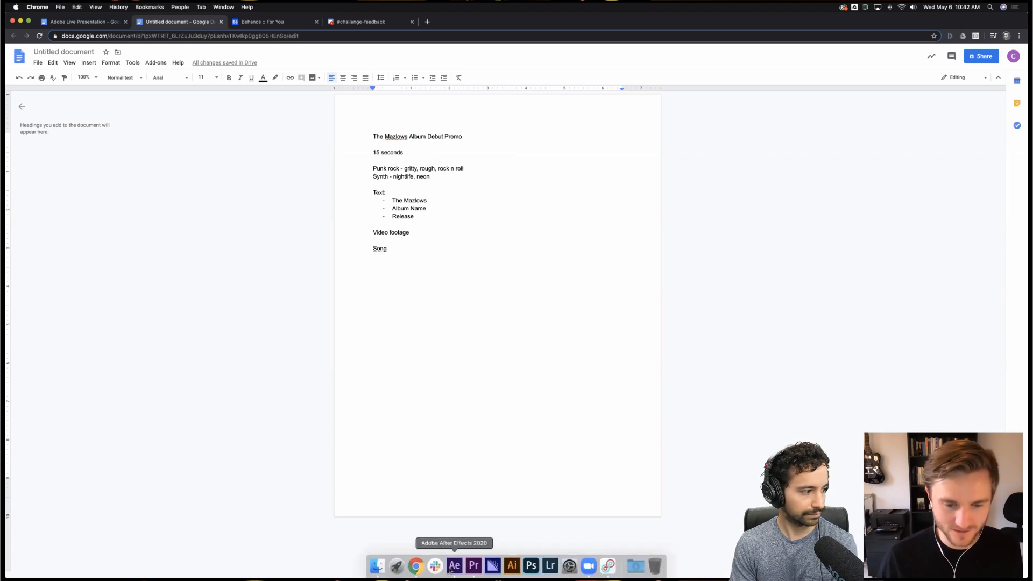
click(453, 566)
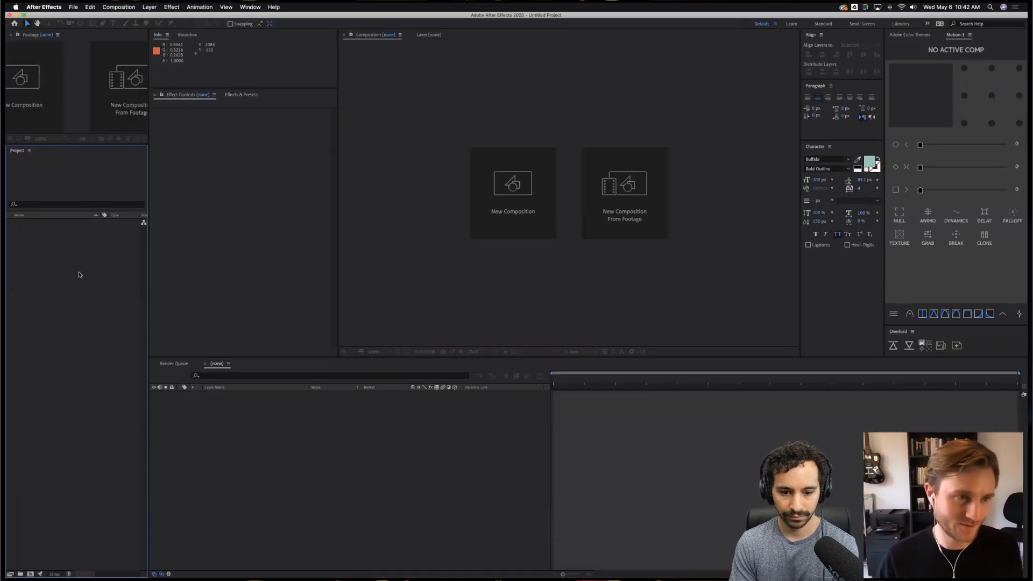
right_click(54, 262)
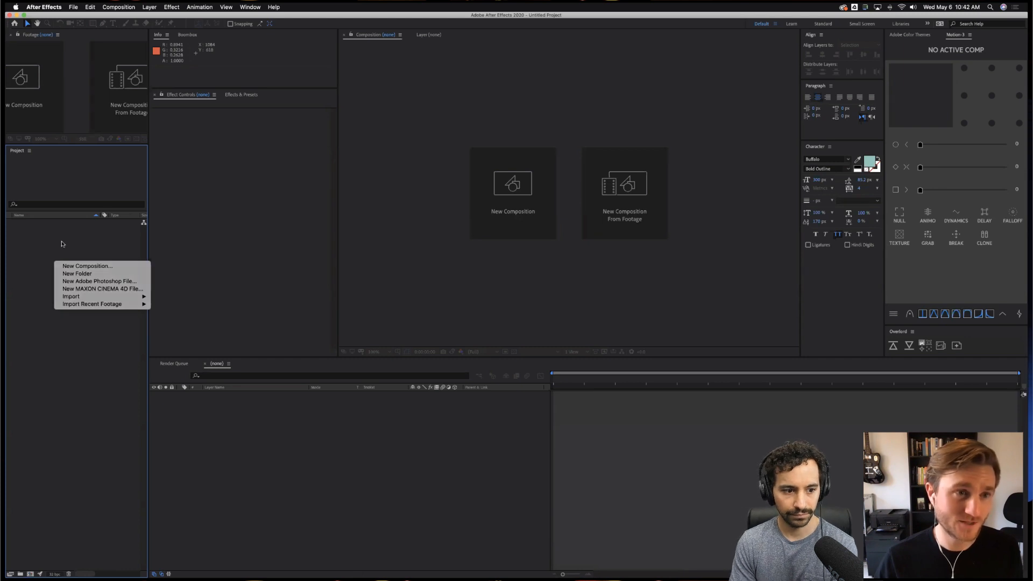
click(61, 243)
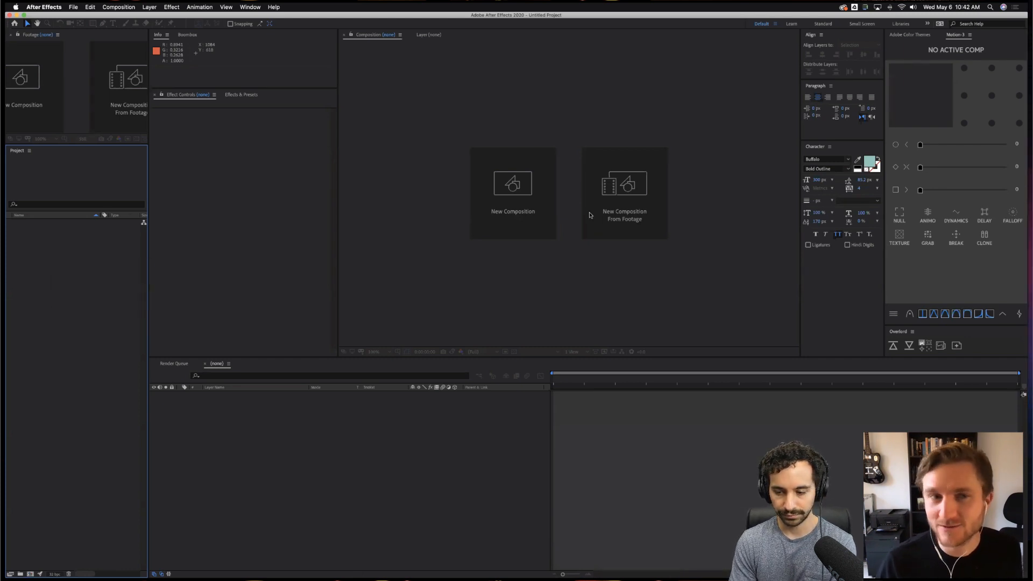
right_click(81, 302)
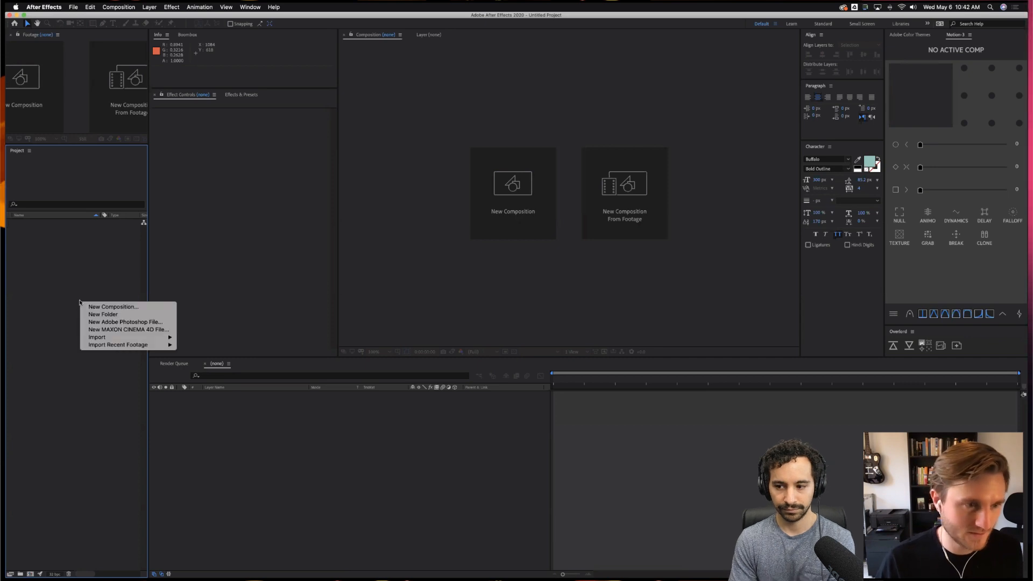
click(113, 307)
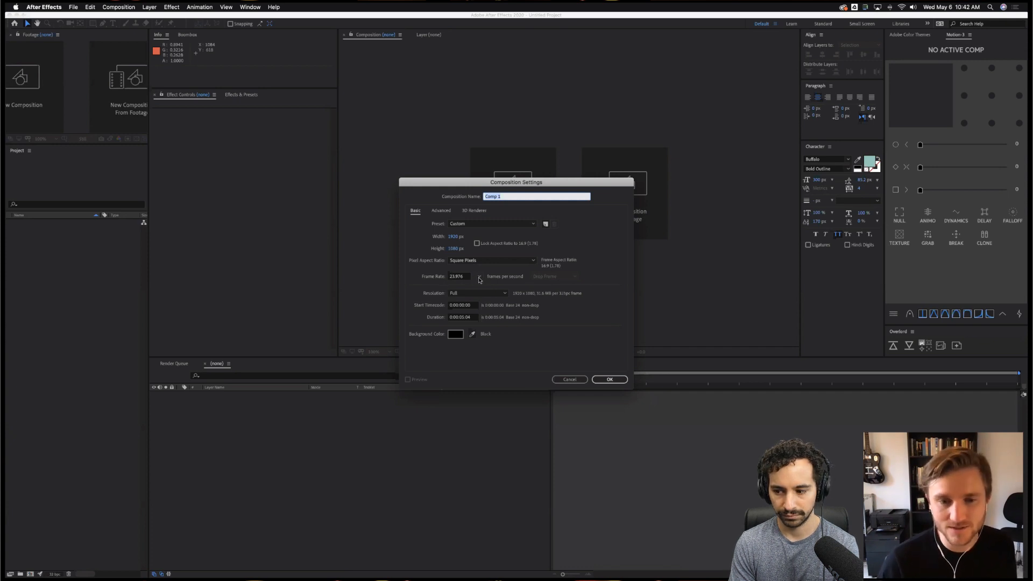
click(470, 317)
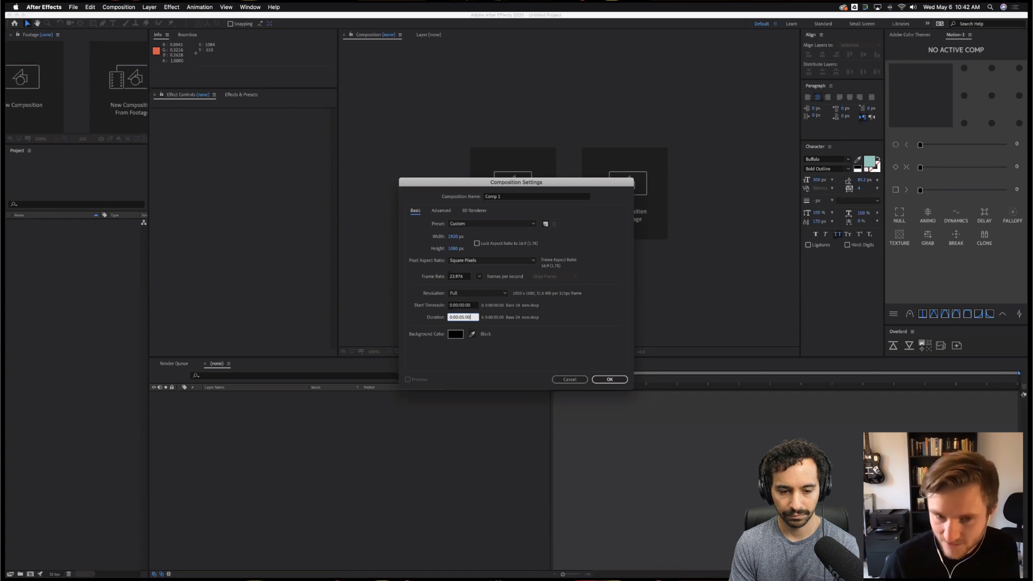
click(506, 348)
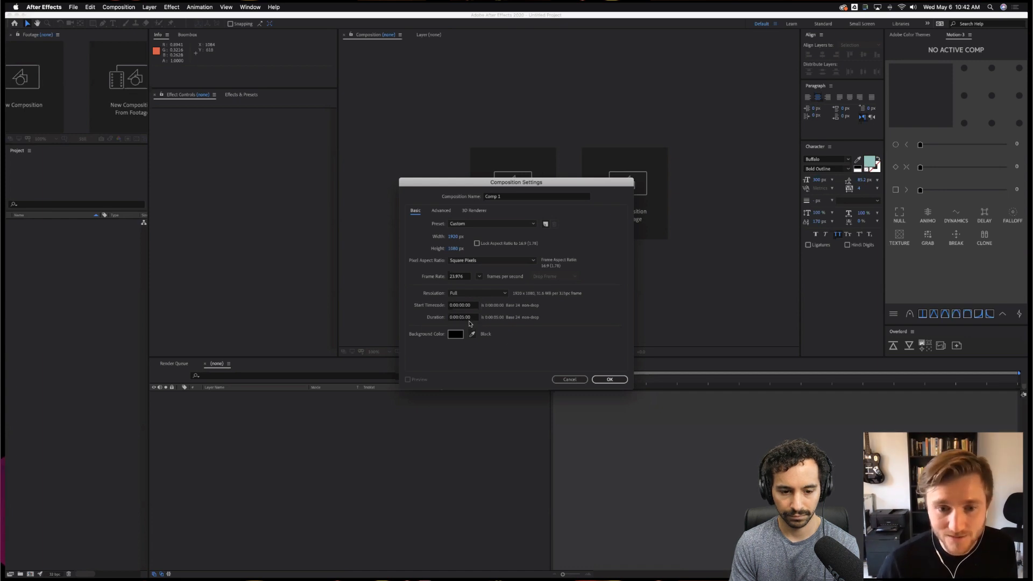
Name the composition "a. The Mazlows" and create it.
click(507, 197)
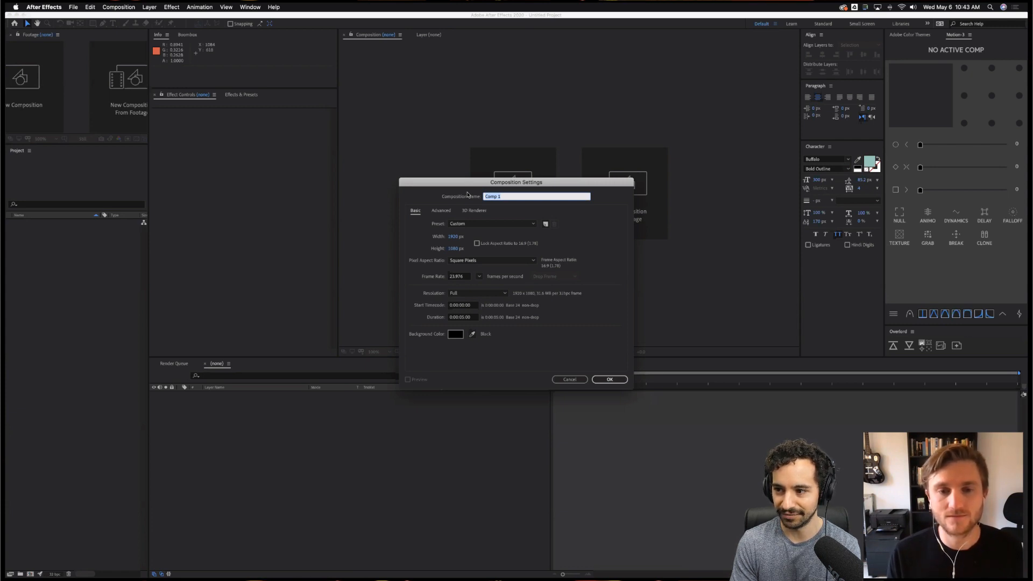
text(a)
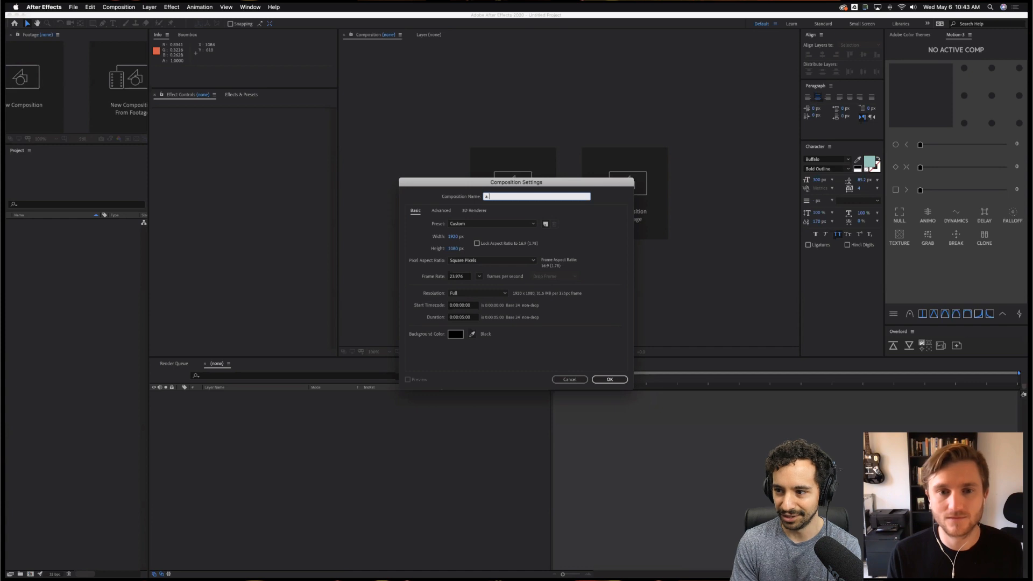
text(. The Mazlows)
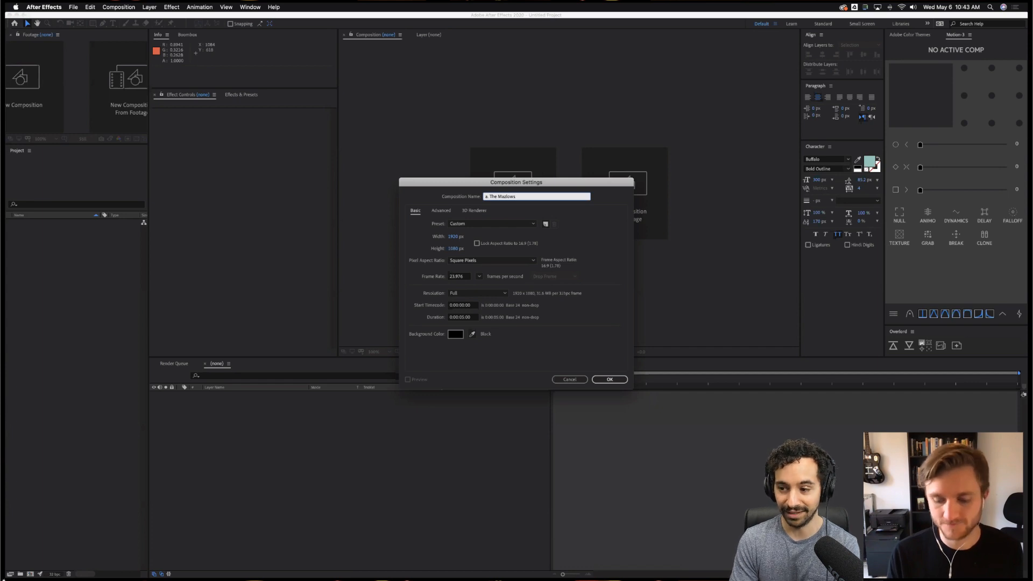
key(Return)
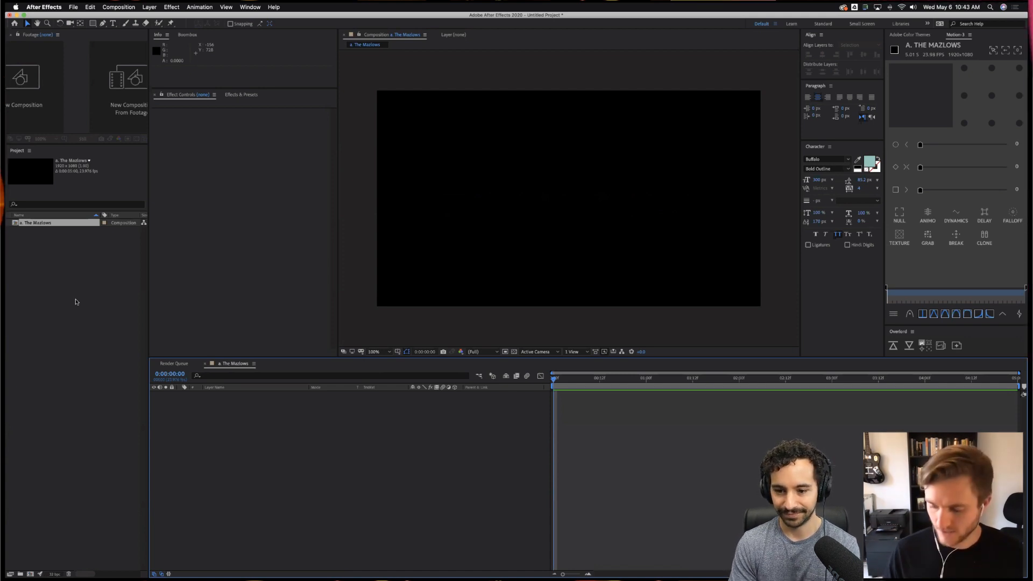
Create a project folder named "Assets".
right_click(53, 273)
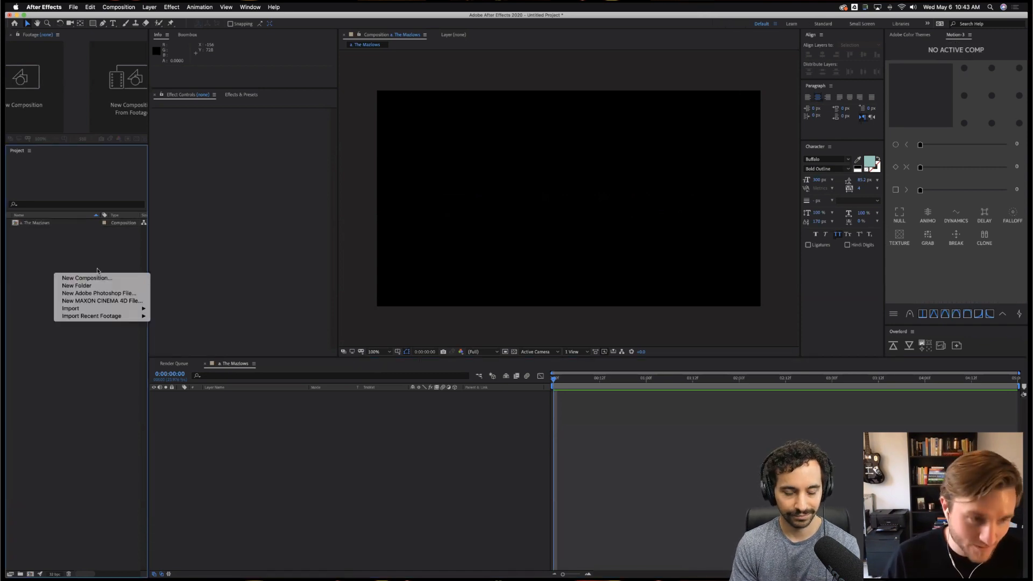
click(87, 286)
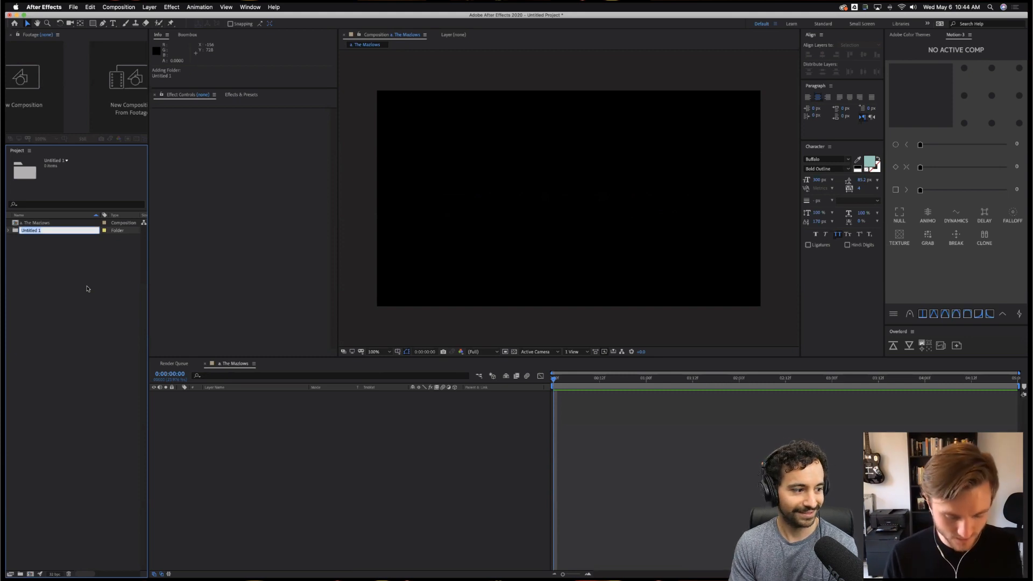
text(A)
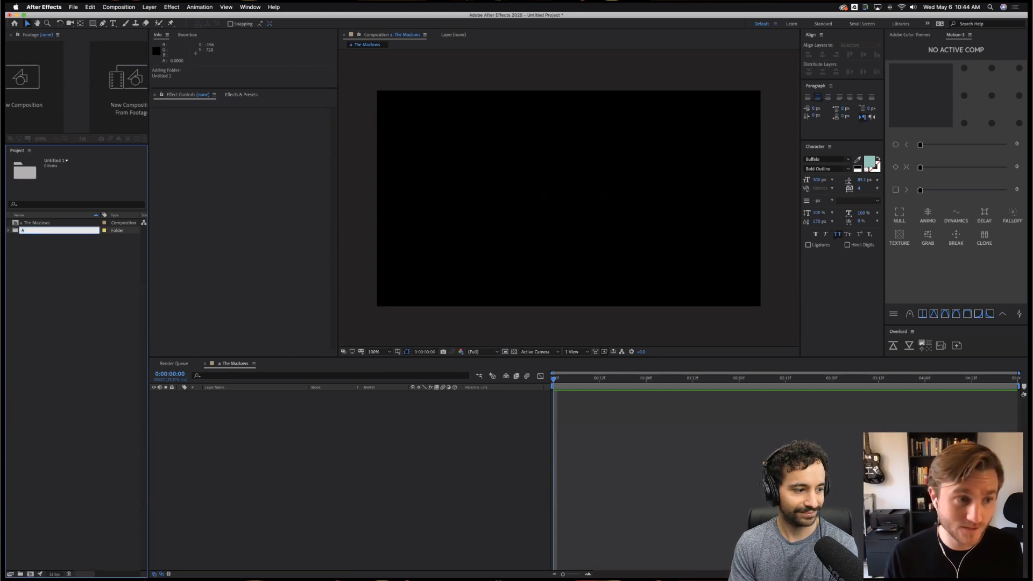
text(ssets)
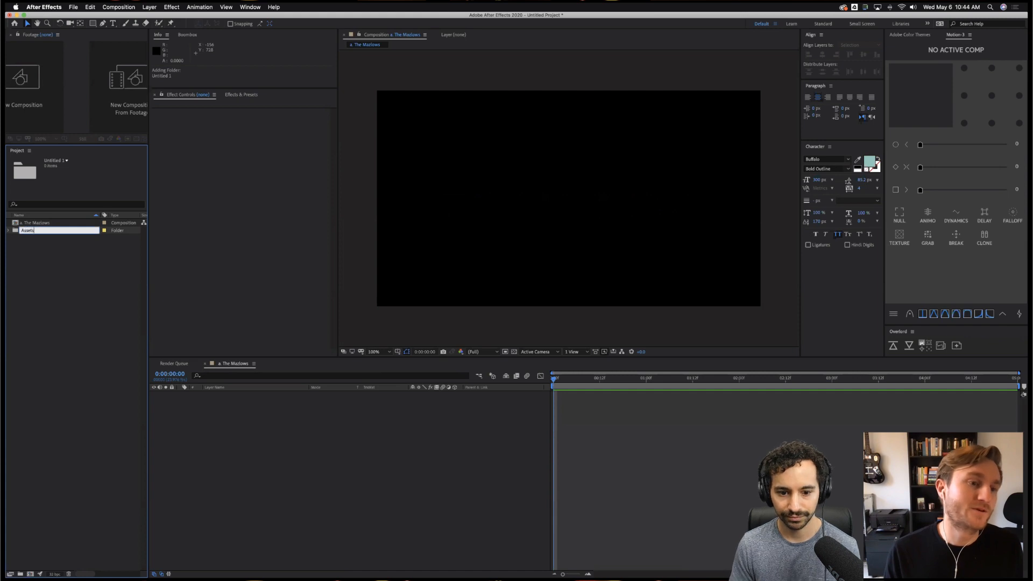
key(Return)
right_click(40, 266)
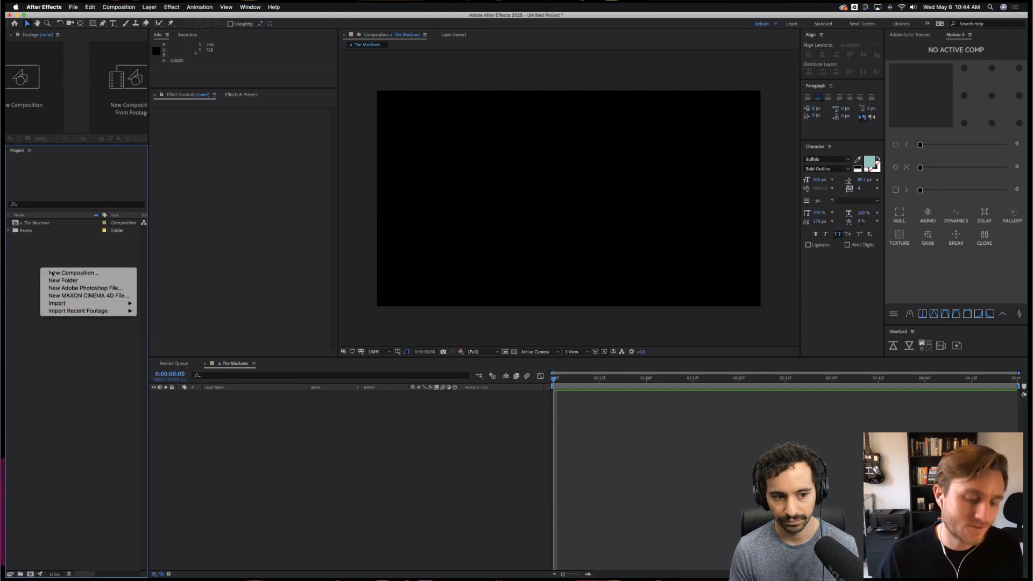
click(46, 272)
text(Comp)
key(Escape)
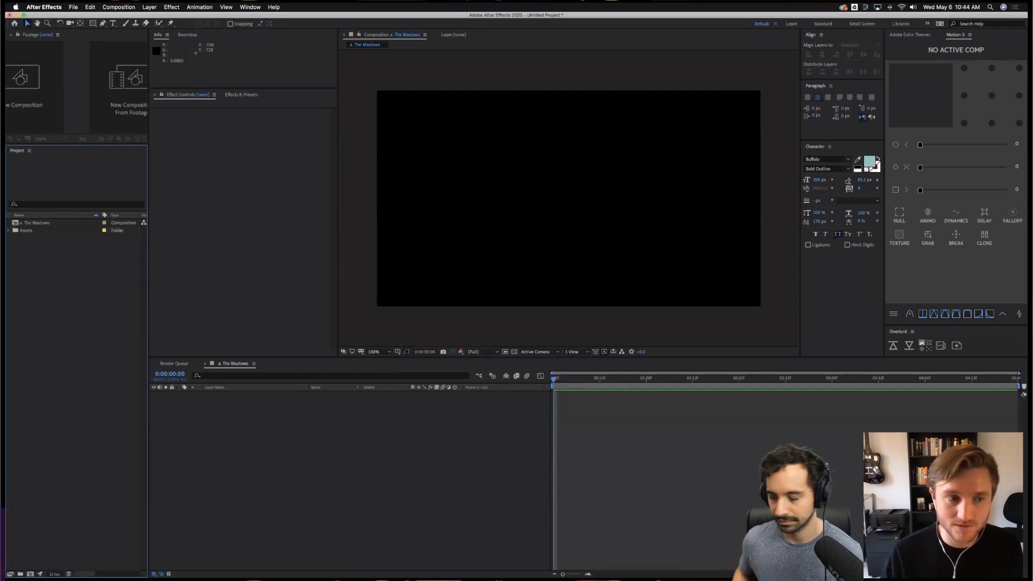
Create a project folder named "Comps" and move the "a. The Mazlows" composition into it.
right_click(37, 259)
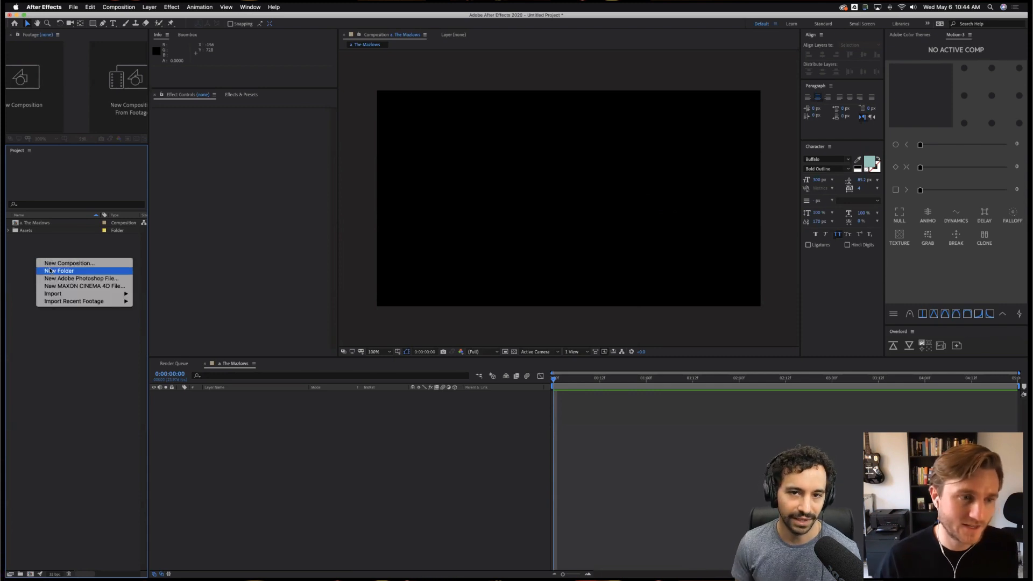
click(66, 271)
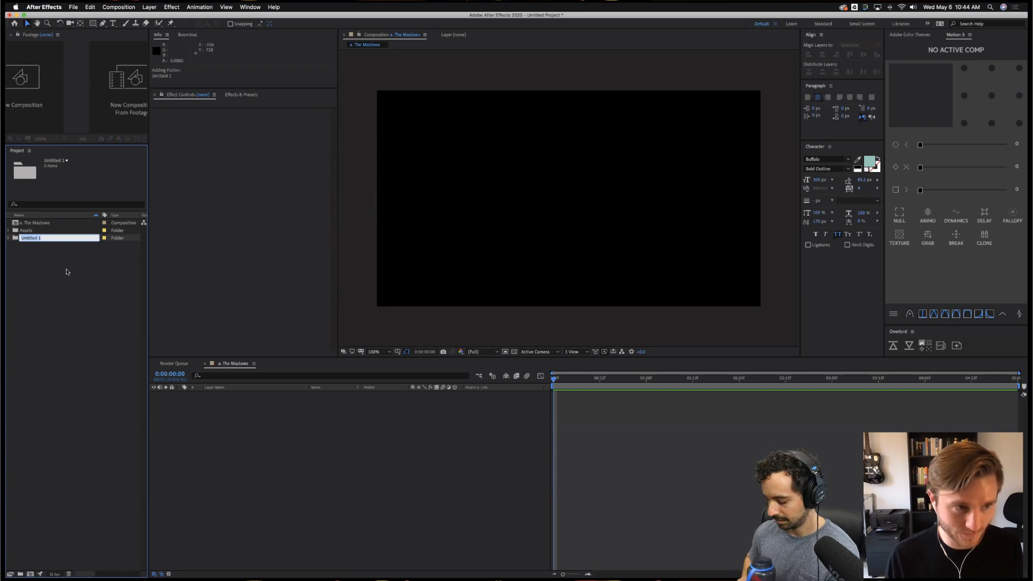
text(Comps)
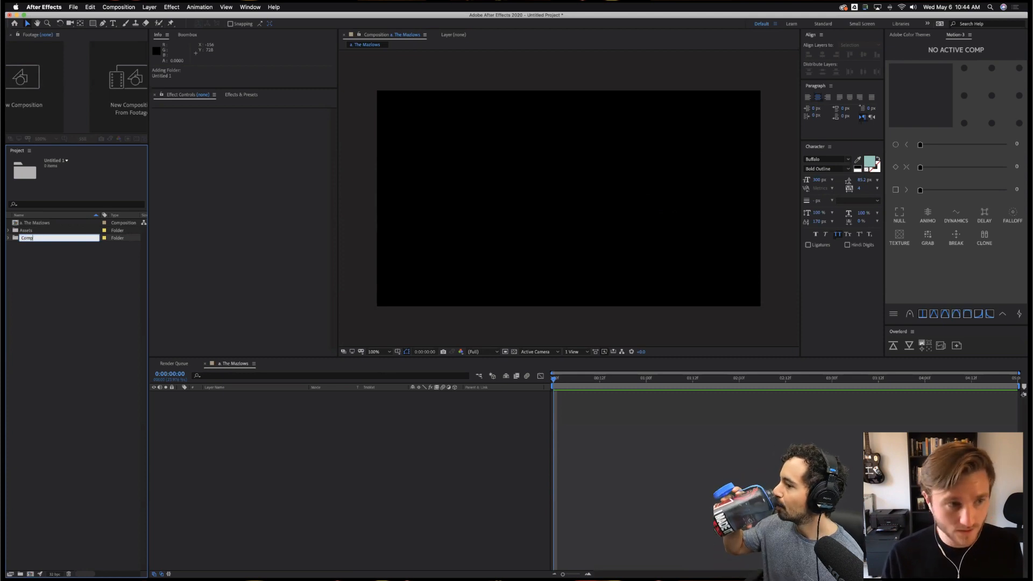
key(Return)
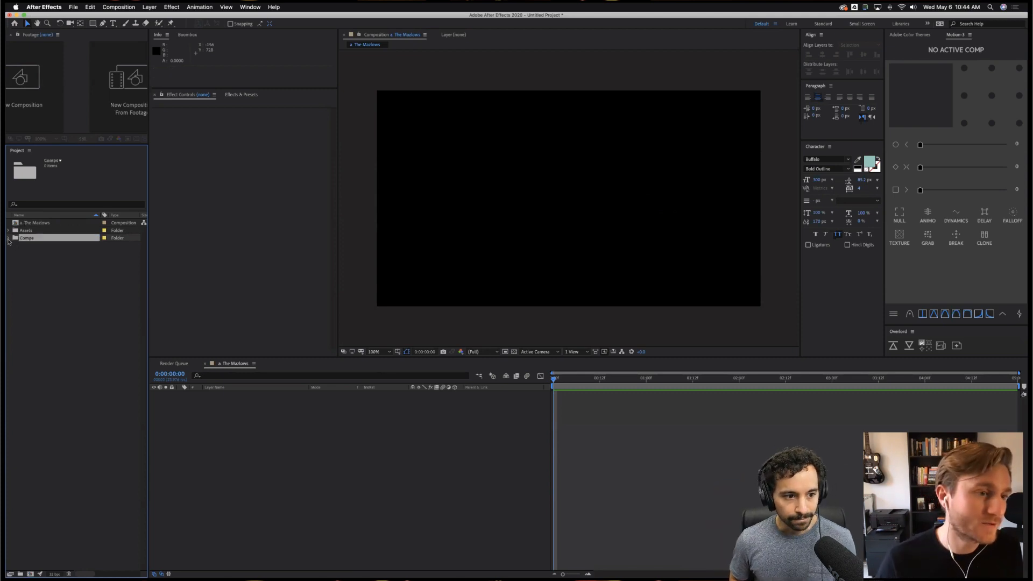
drag(24, 223, 26, 238)
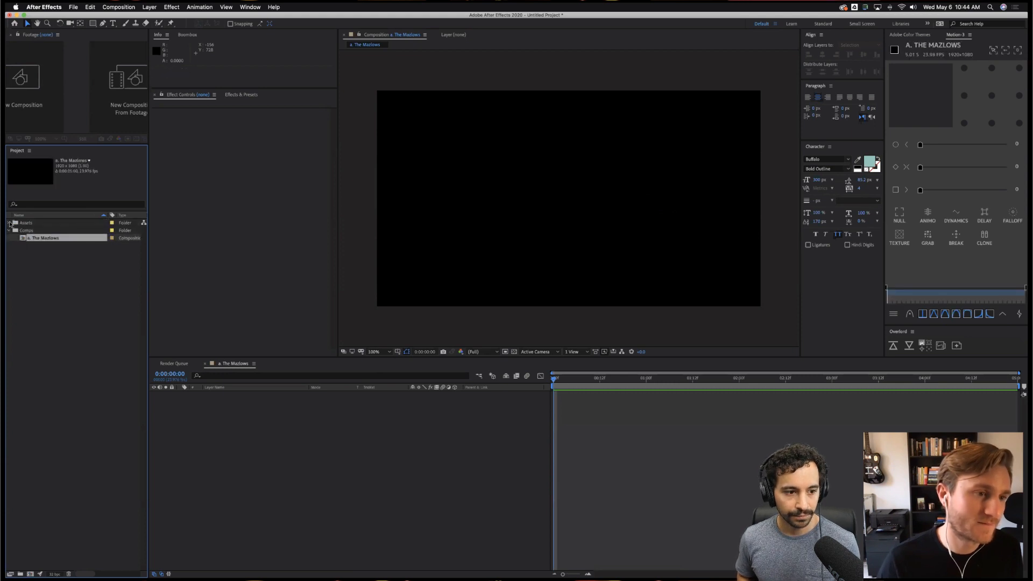
Add a text layer reading "The Mazlows" to the composition and move it near the middle of the frame.
click(271, 403)
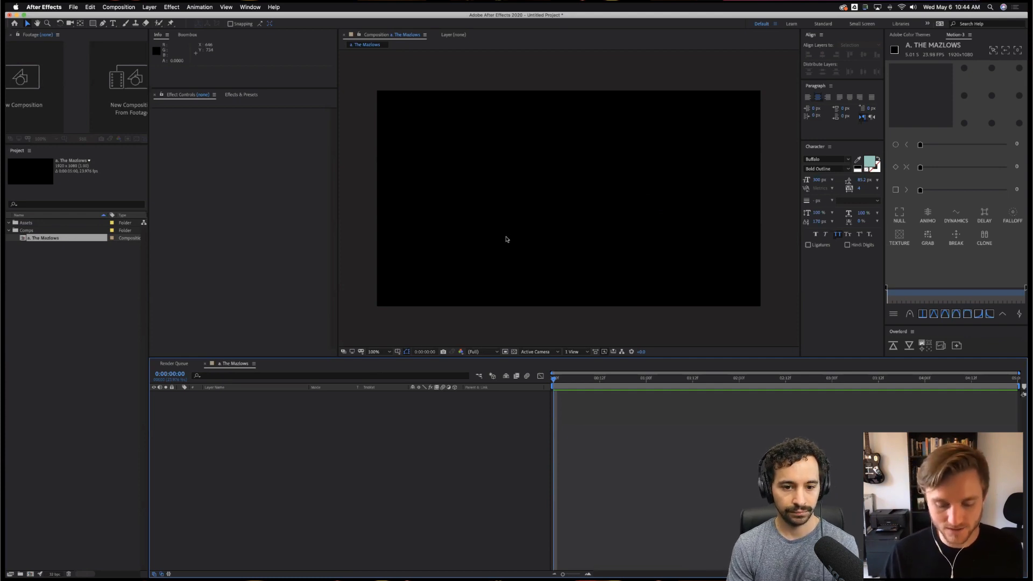
key(super+t)
click(483, 181)
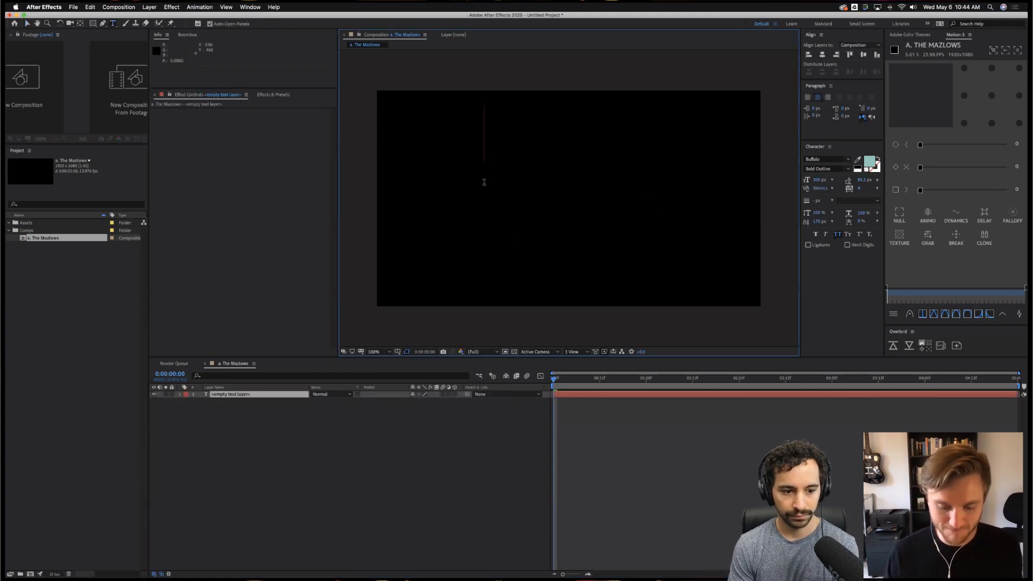
text(The Maz)
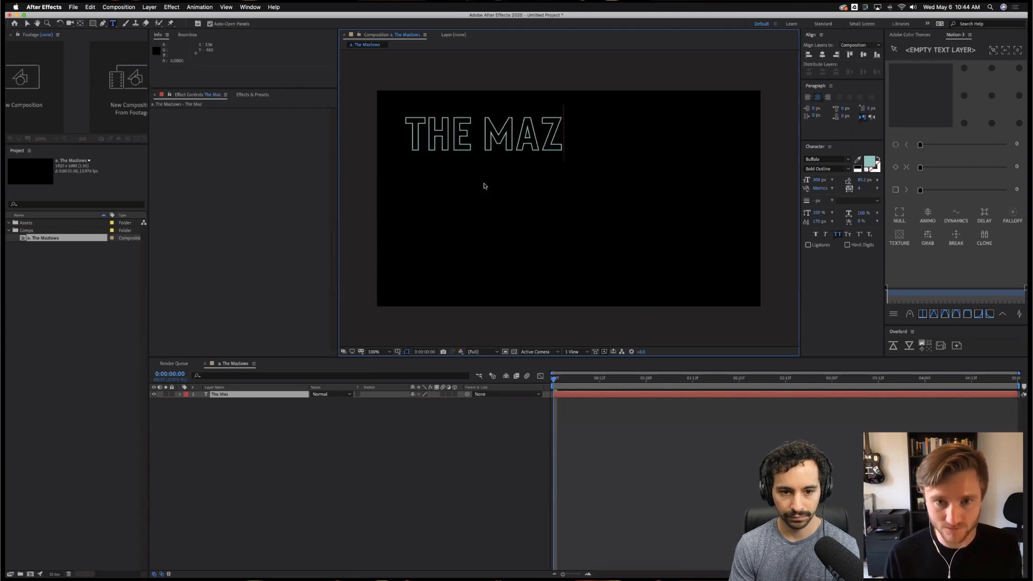
text(lows)
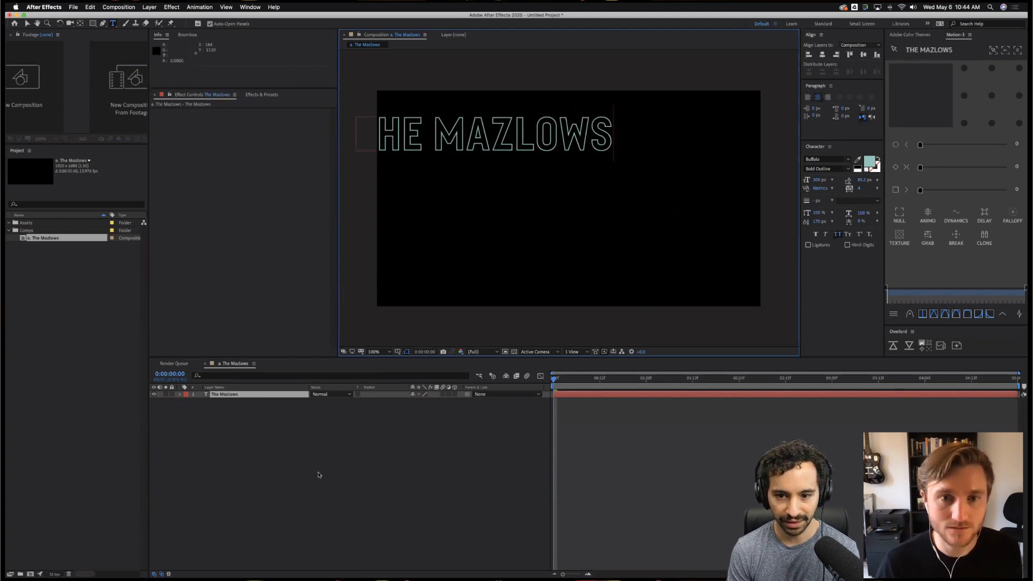
key(Escape)
key(v)
drag(600, 183, 703, 230)
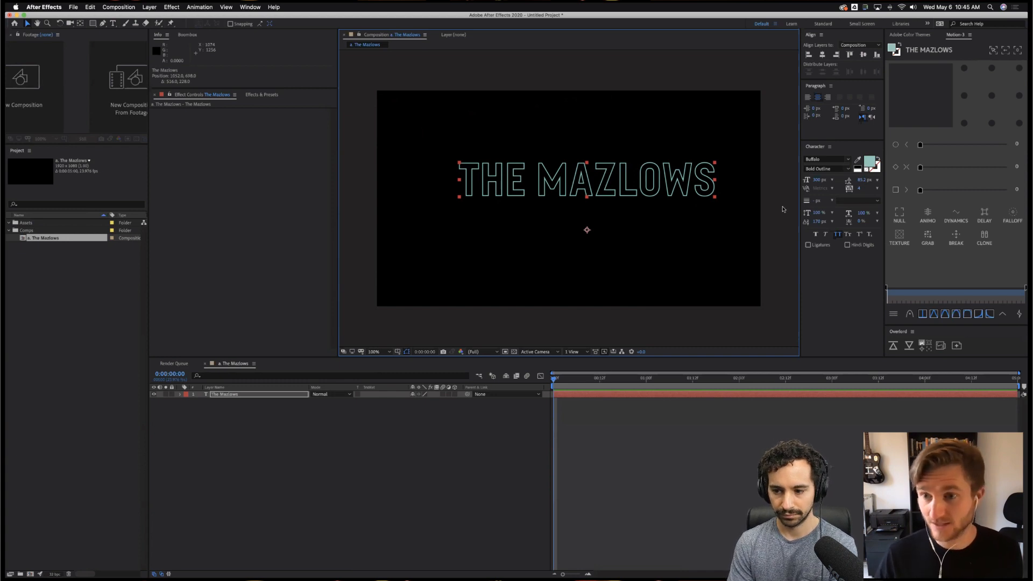
Try the Bold font style on the "The Mazlows" title, and switch it to Bold Fill Shadow.
click(848, 169)
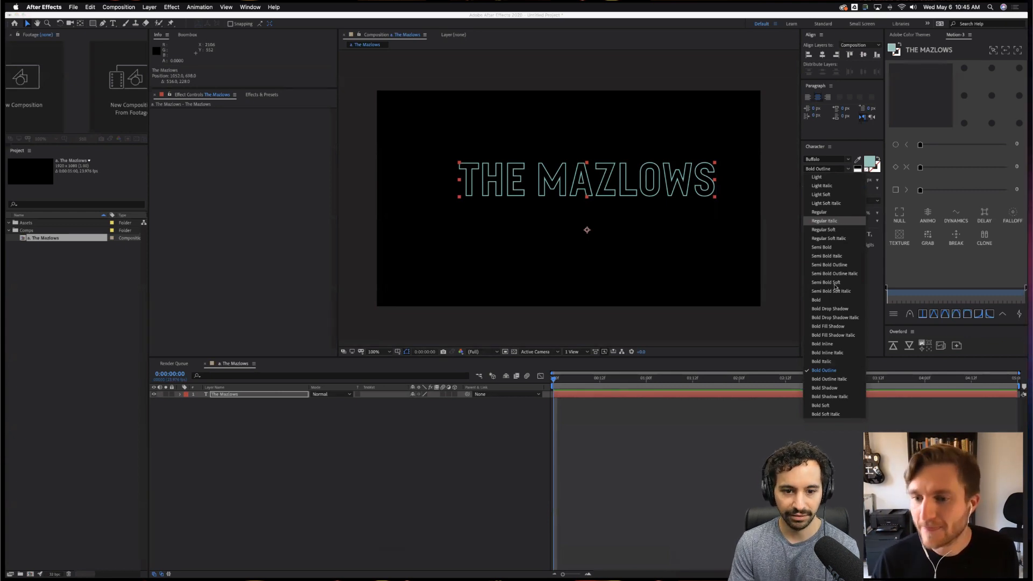
click(816, 300)
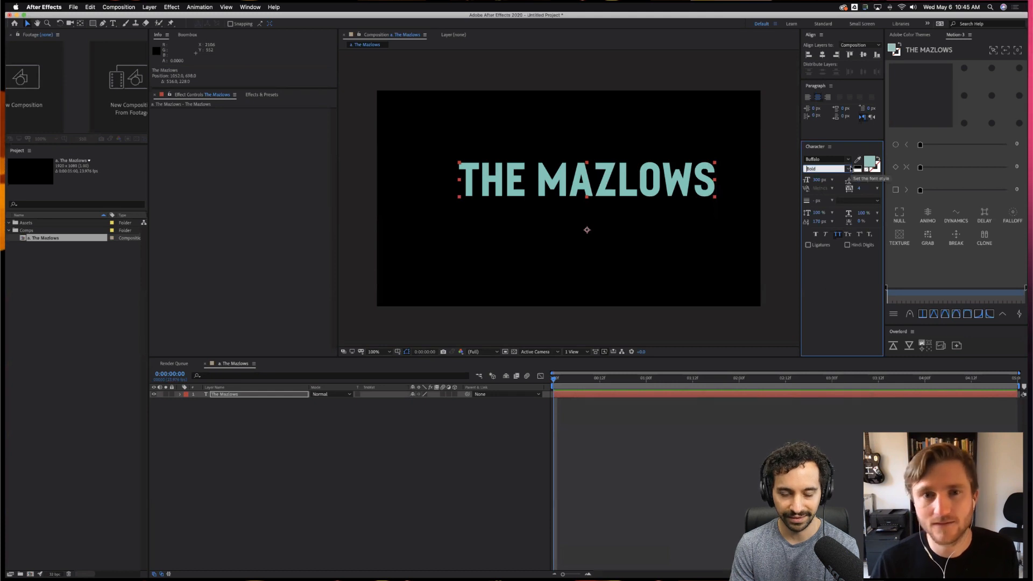
click(849, 168)
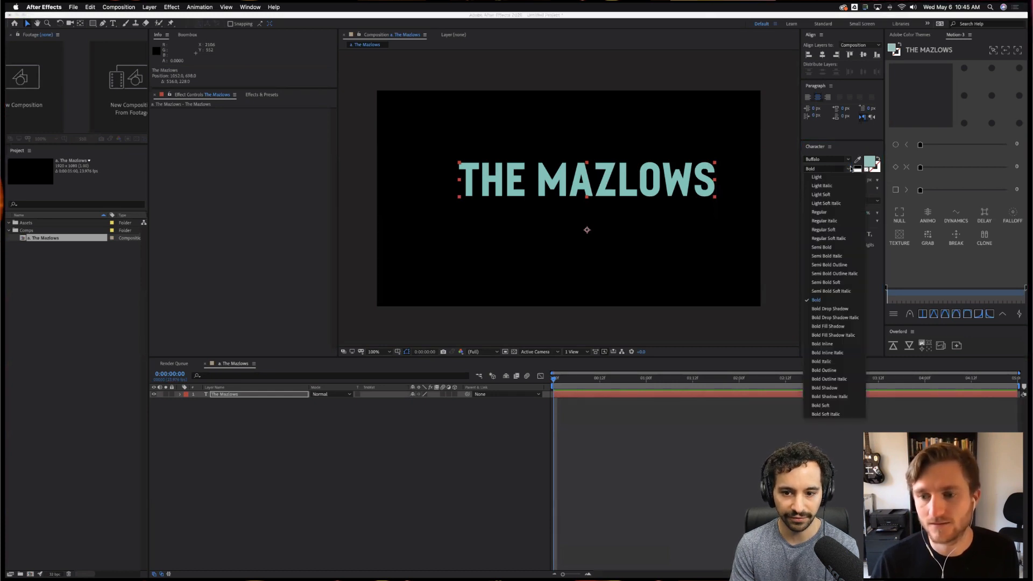
click(831, 325)
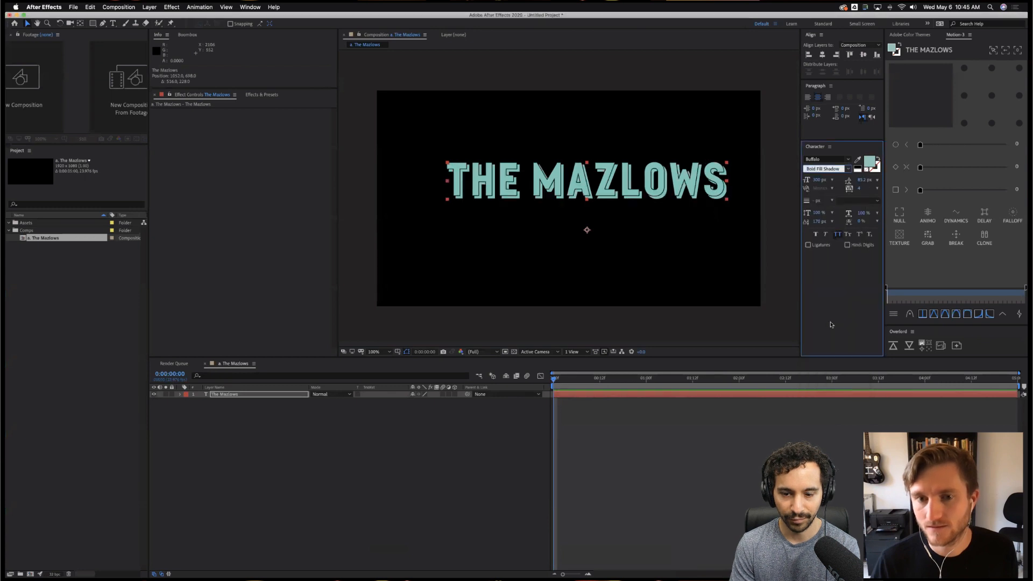
click(849, 170)
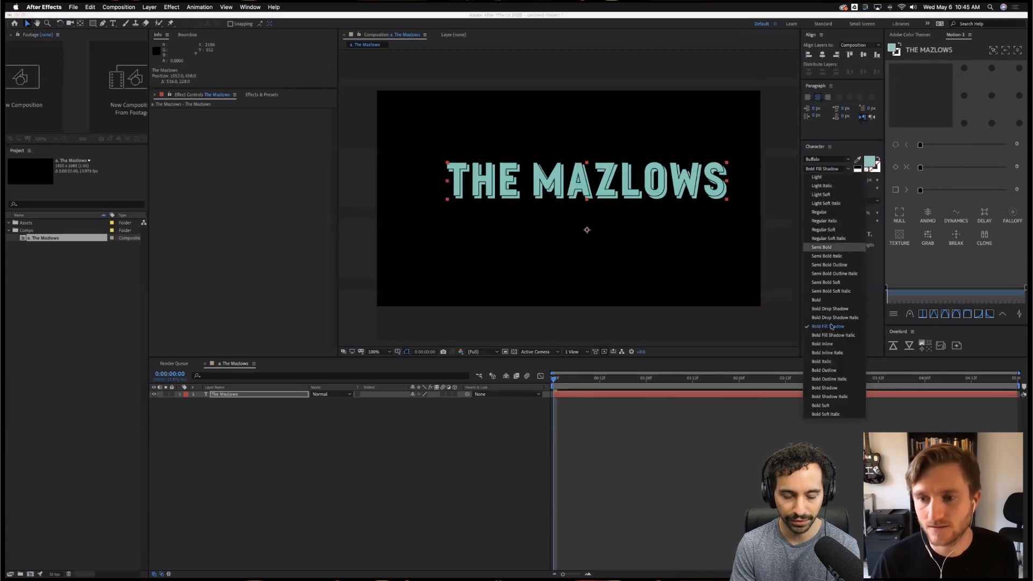
click(834, 360)
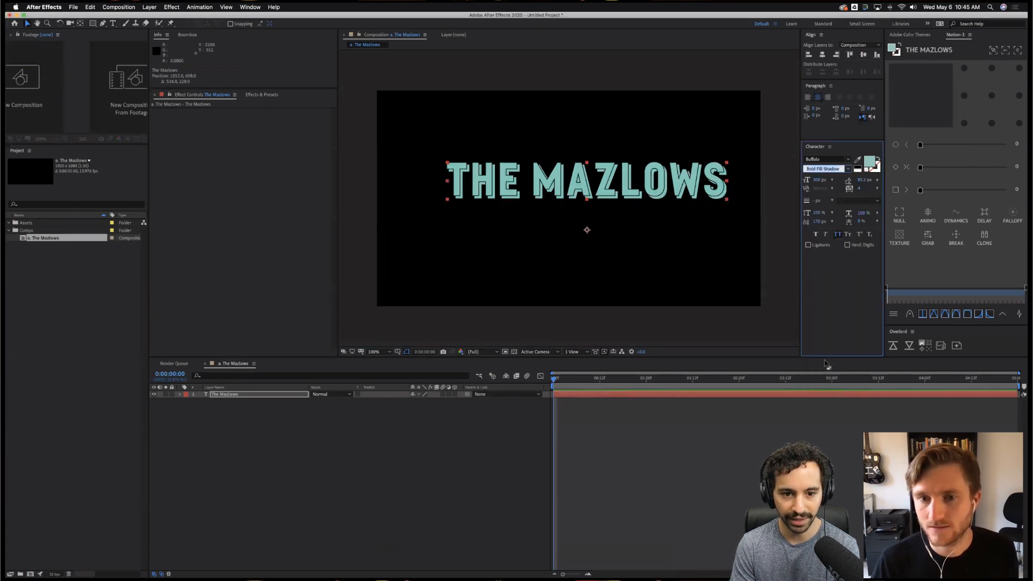
Try the Bold Italic, Bold Soft and Semi Bold Outline Italic font styles on the "The Mazlows" title.
click(848, 168)
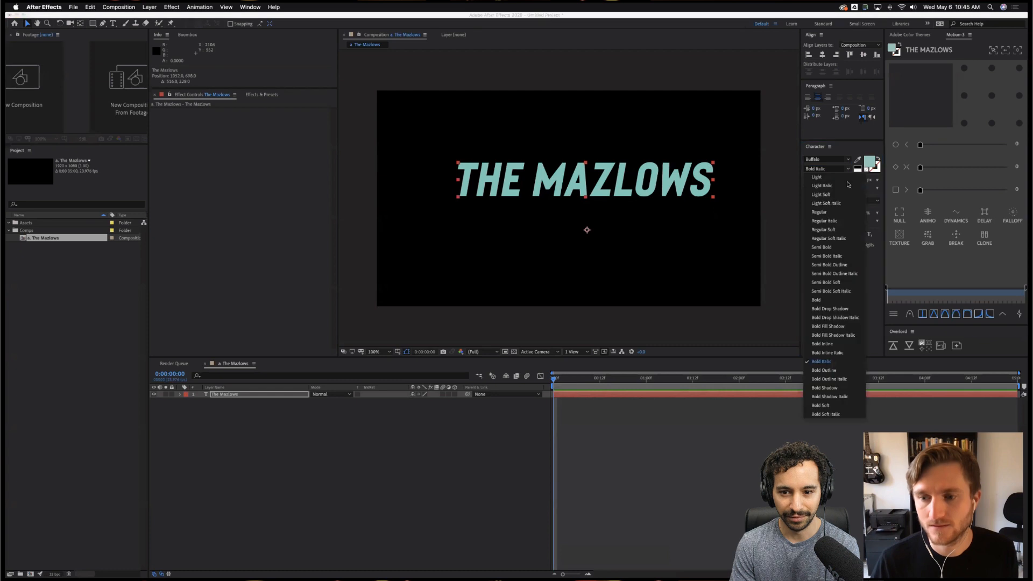
click(829, 407)
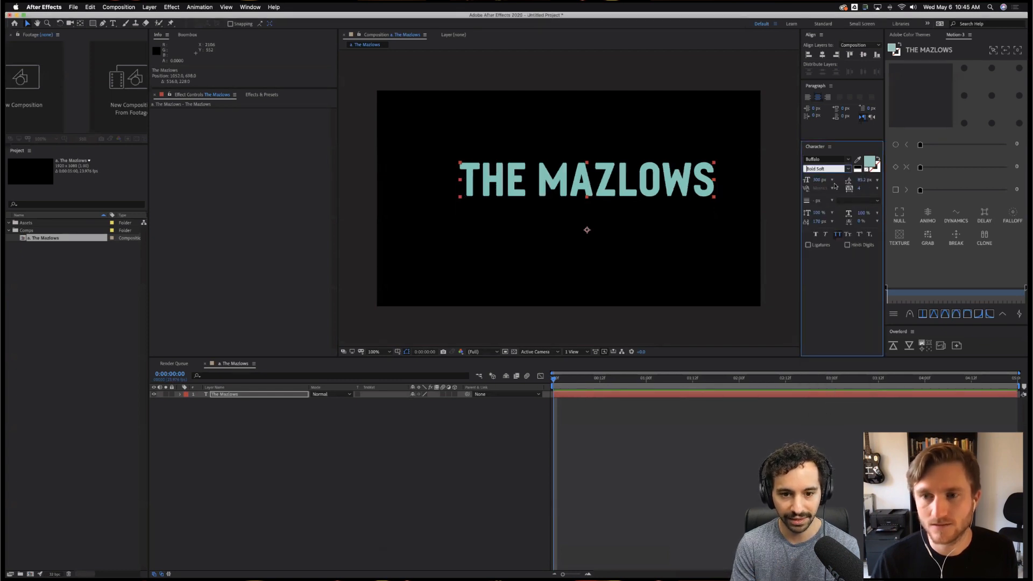
click(848, 171)
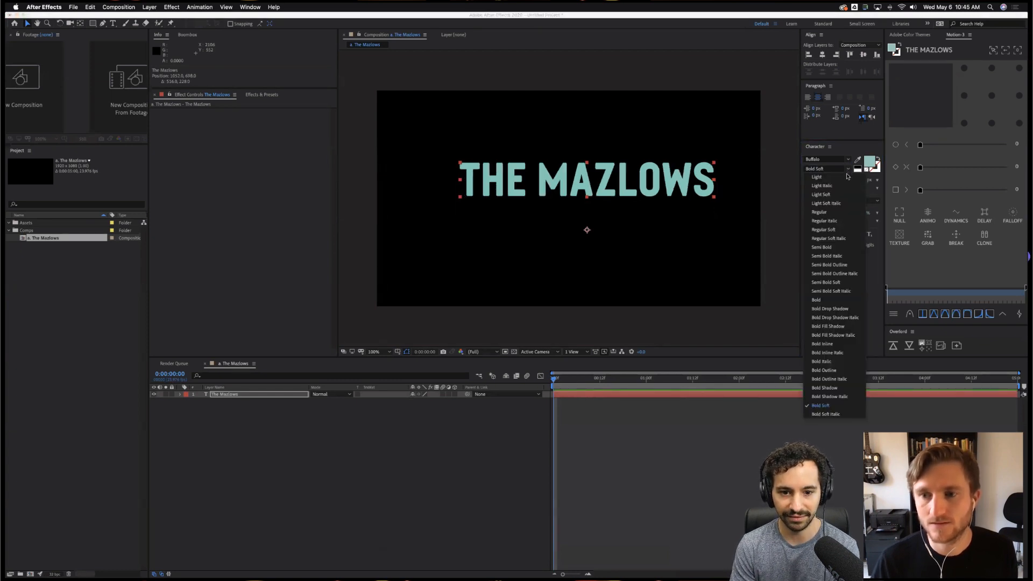
click(834, 274)
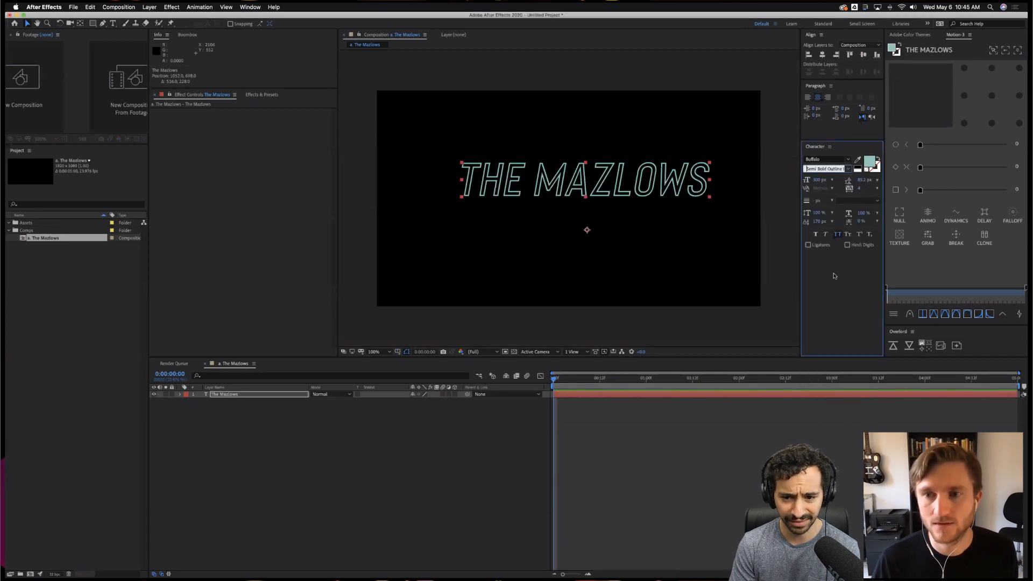
click(849, 169)
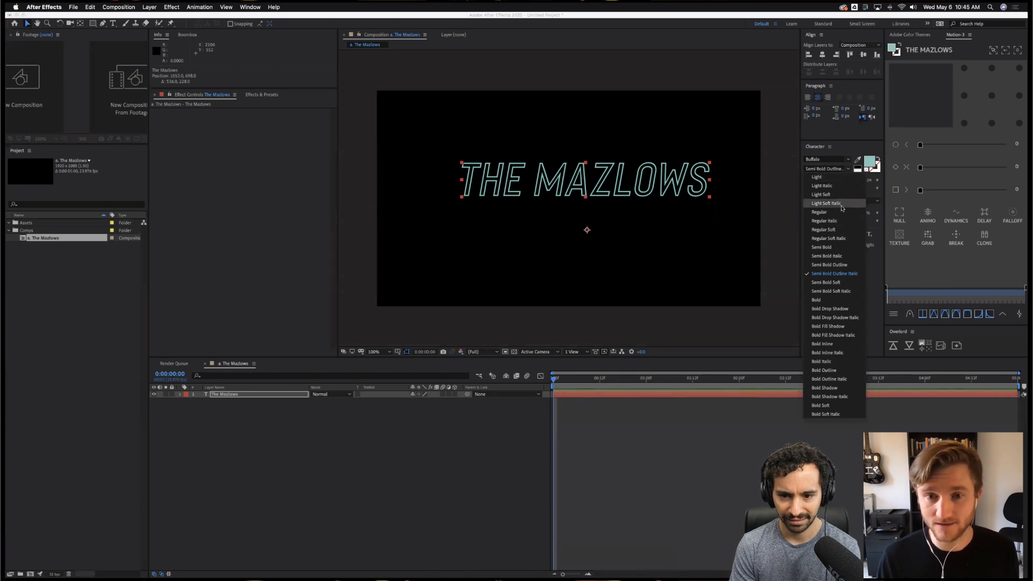
click(473, 215)
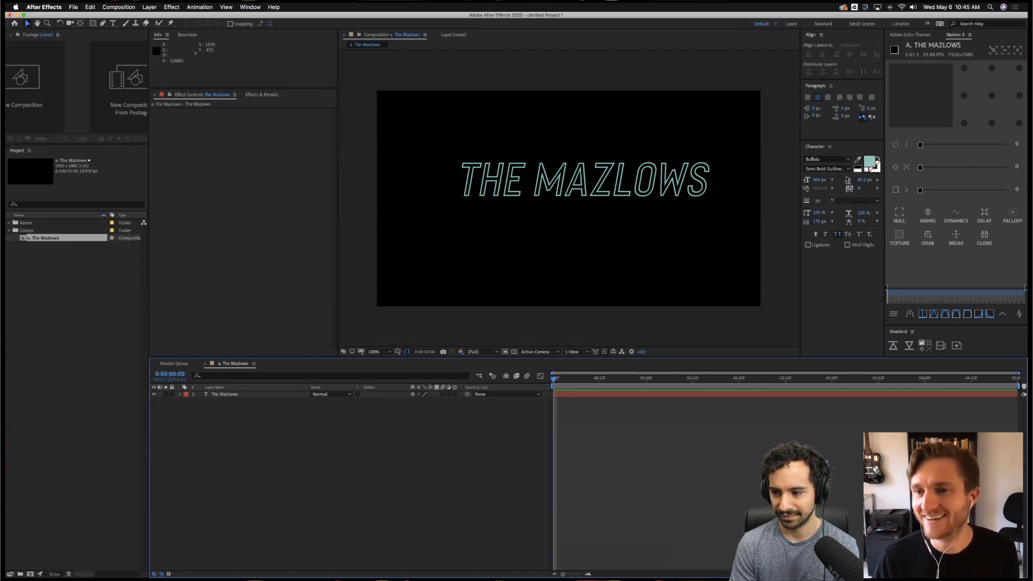
Set the title text's fill colour to white (FFFFFF) and its font style to Bold.
double_click(586, 228)
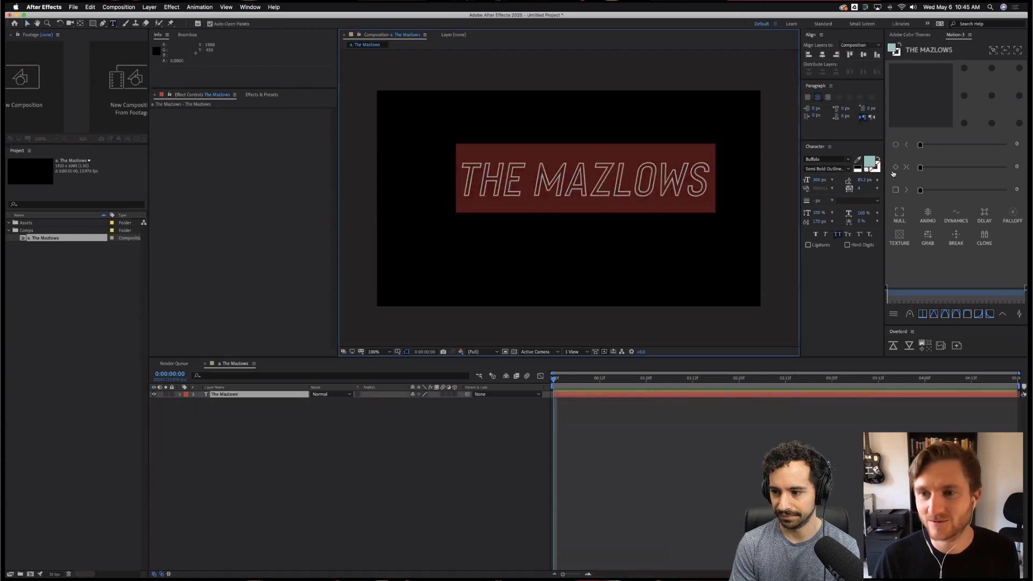
click(870, 161)
click(450, 336)
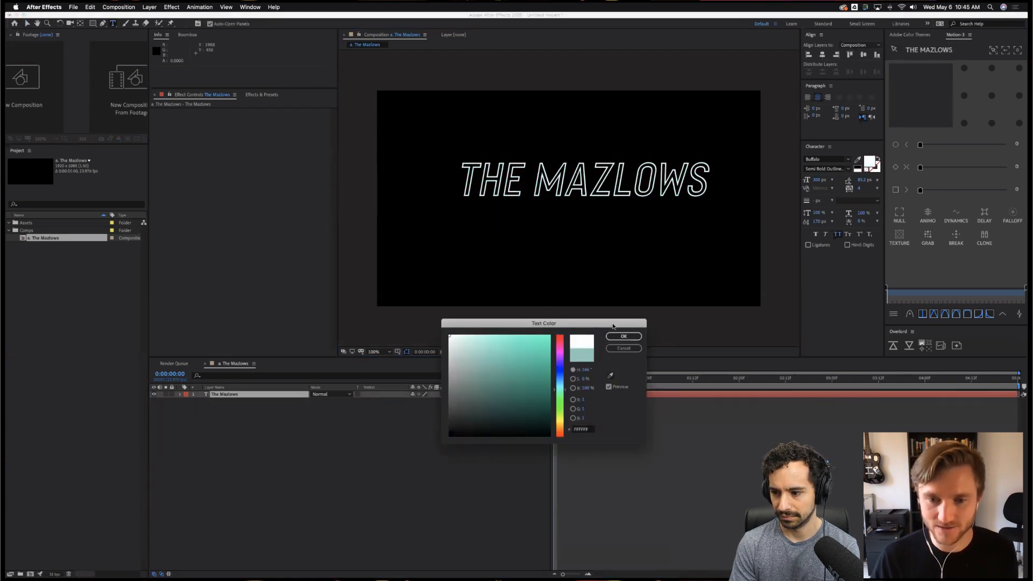
click(622, 338)
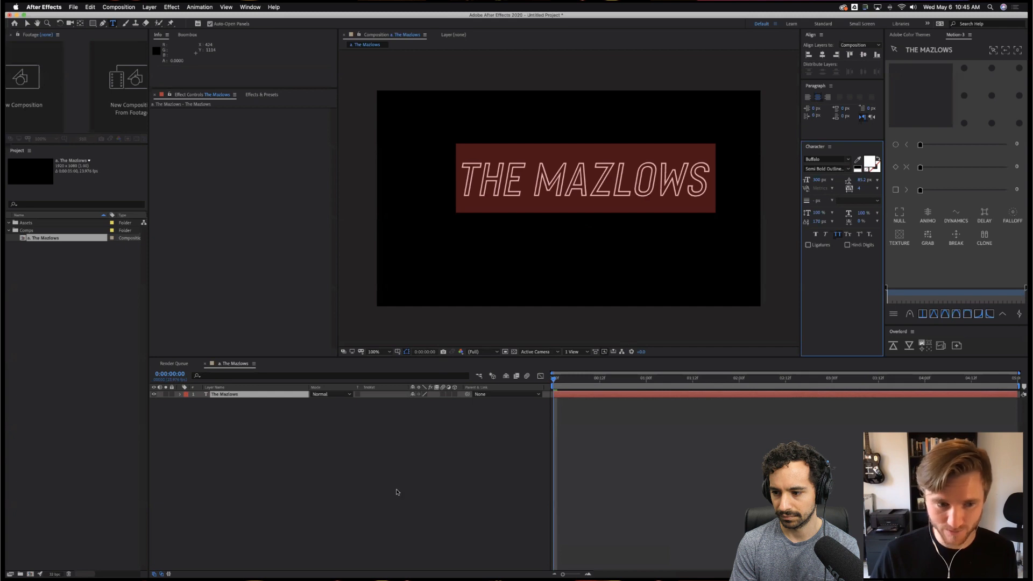
click(849, 168)
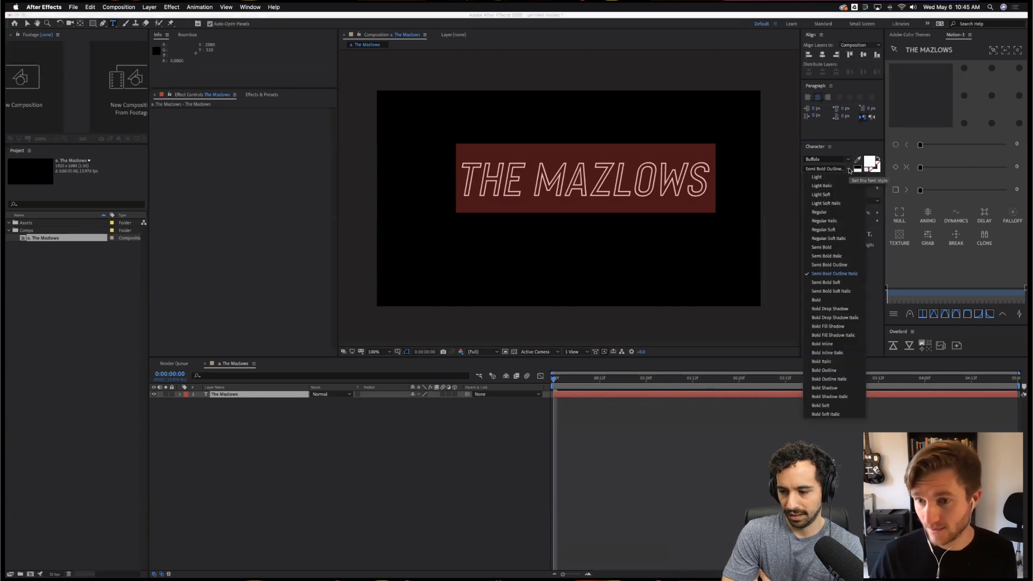
click(813, 300)
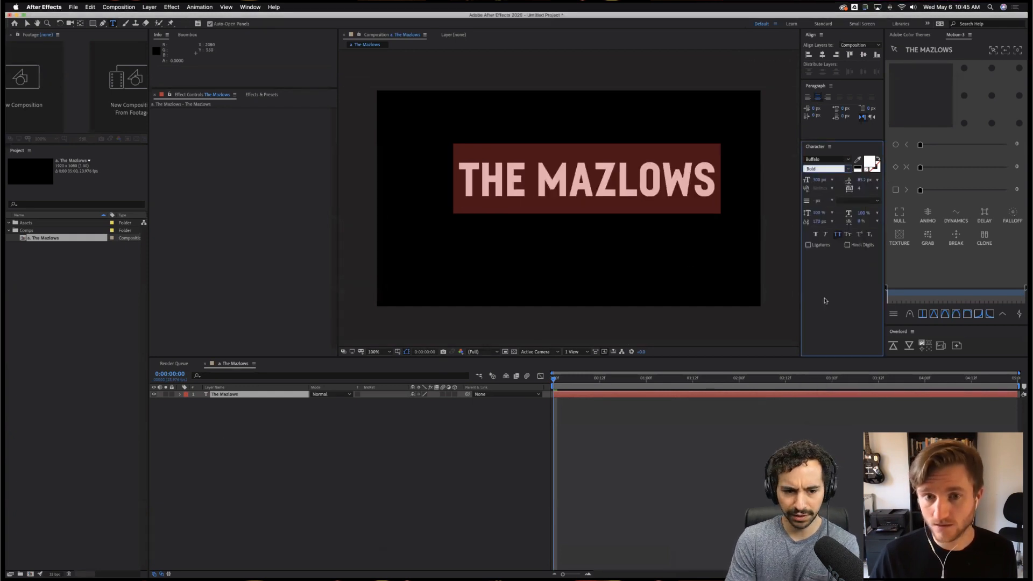
click(441, 443)
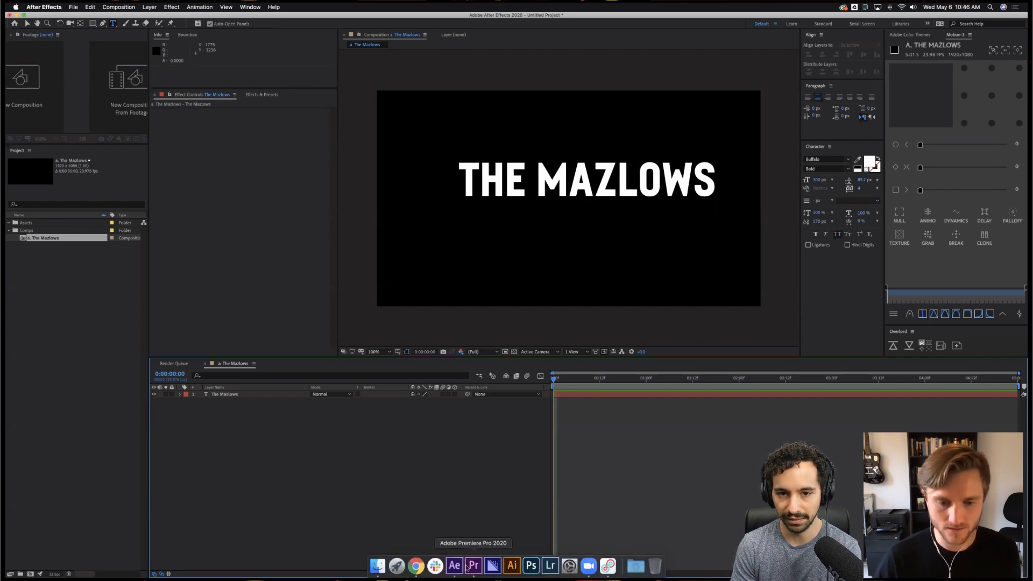
Look over the clips in the "a. Video" bin in Premiere Pro, then return to After Effects.
click(473, 566)
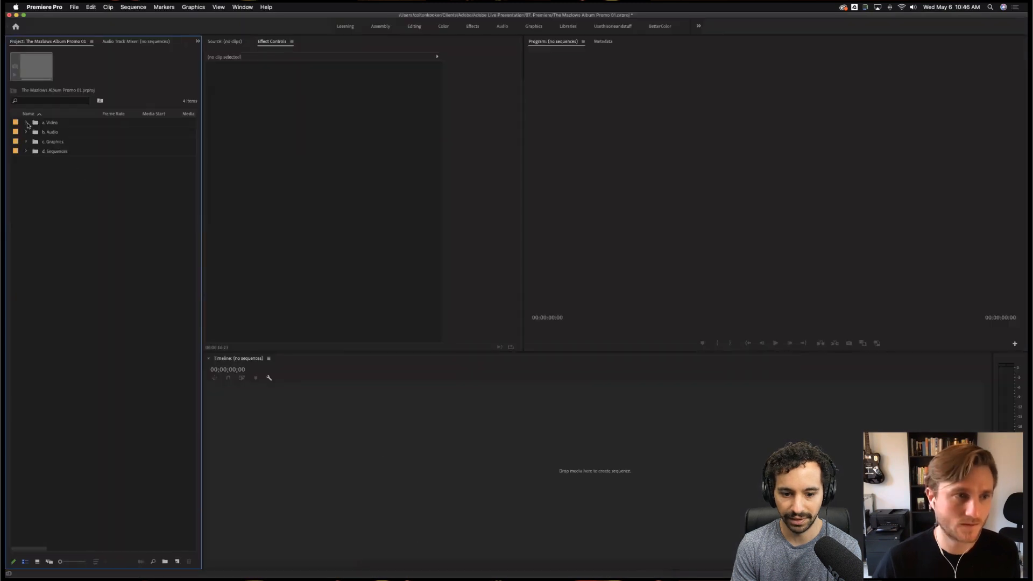
click(26, 124)
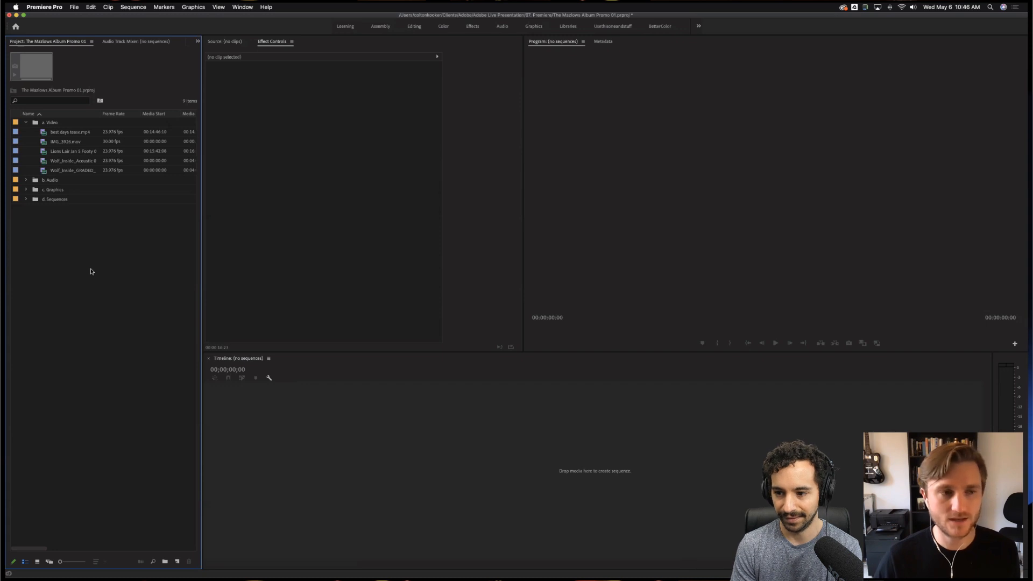
click(59, 132)
key(Down)
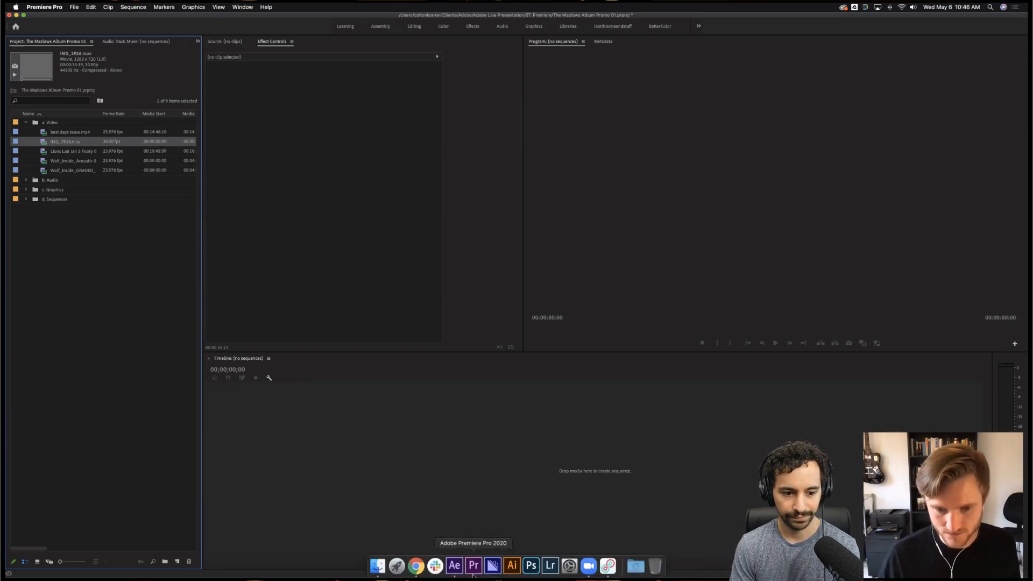
click(454, 565)
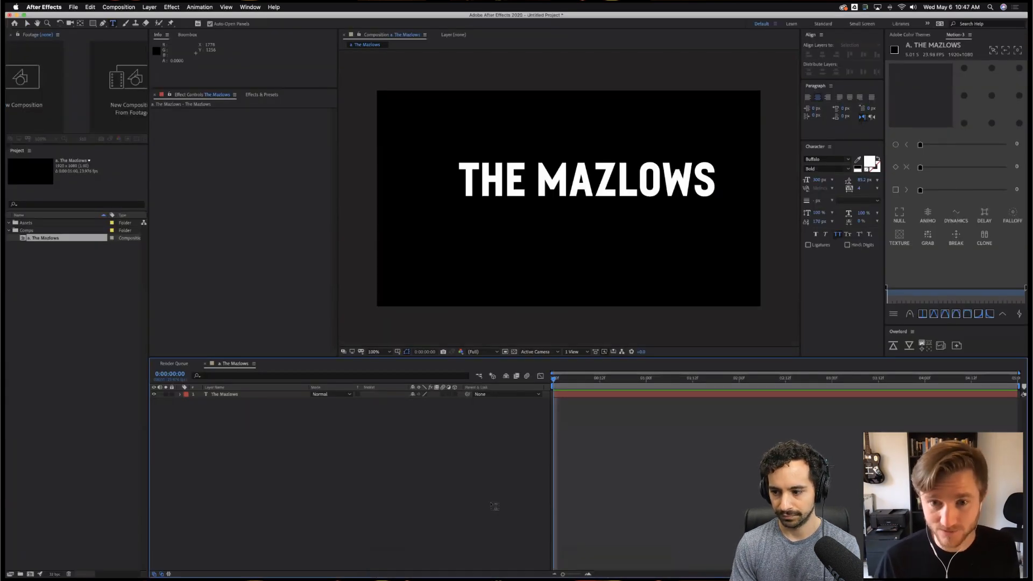
Delete the "The Mazlows" text layer from the composition.
key(v)
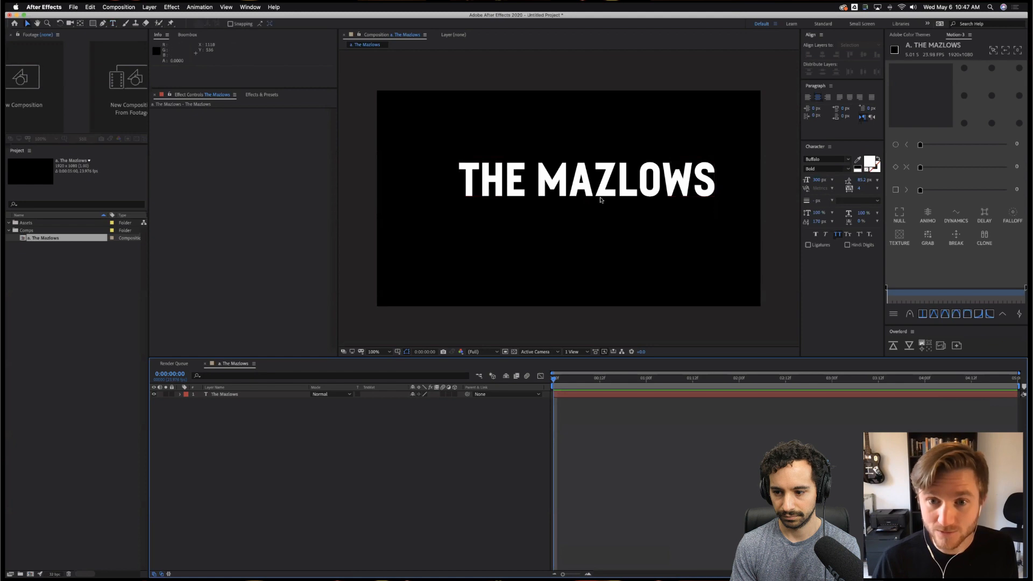
click(602, 196)
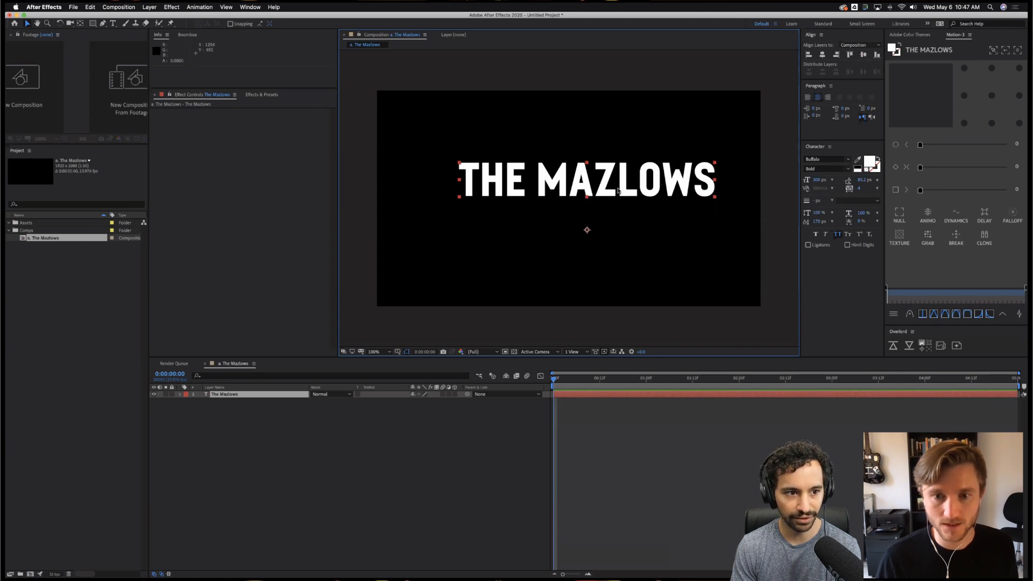
click(225, 395)
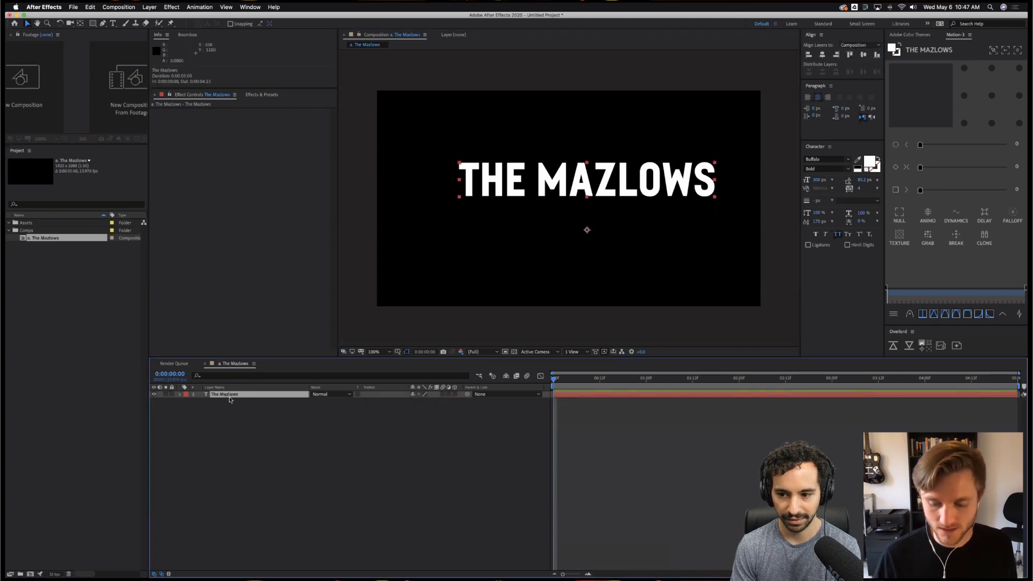
key(Delete)
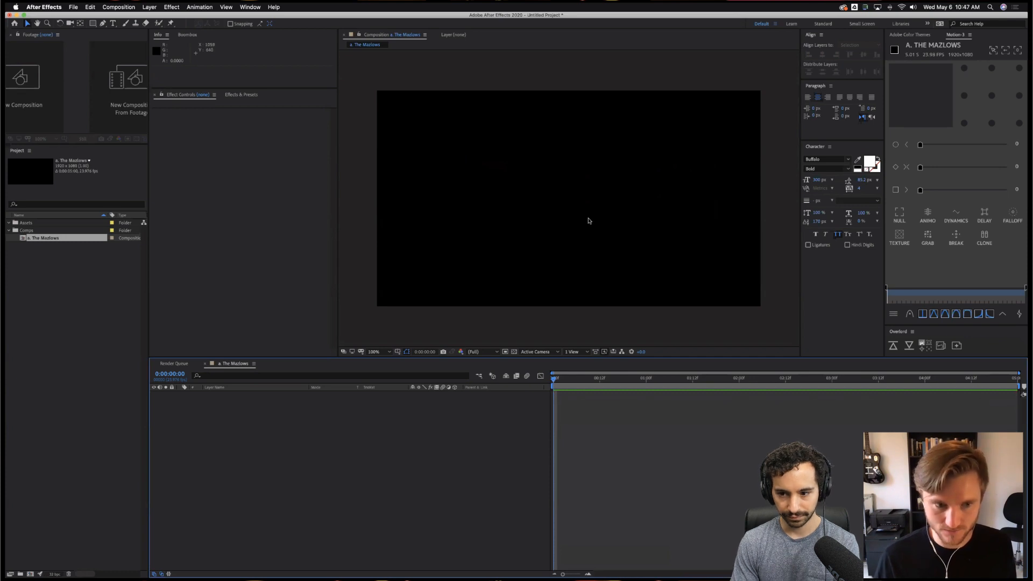
Add a new text layer reading "The Mazlows" in the upper part of the frame.
key(super+t)
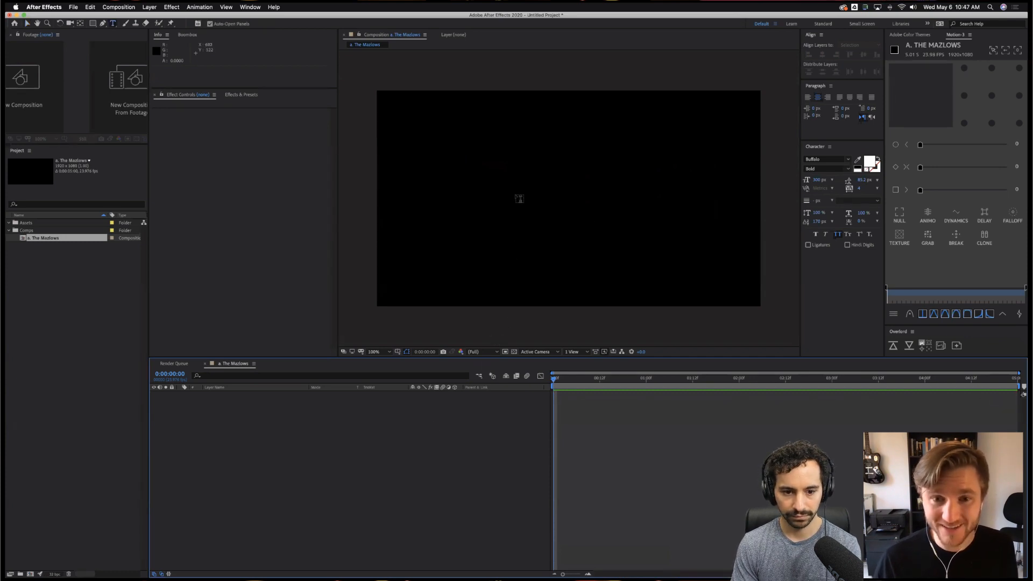
click(516, 192)
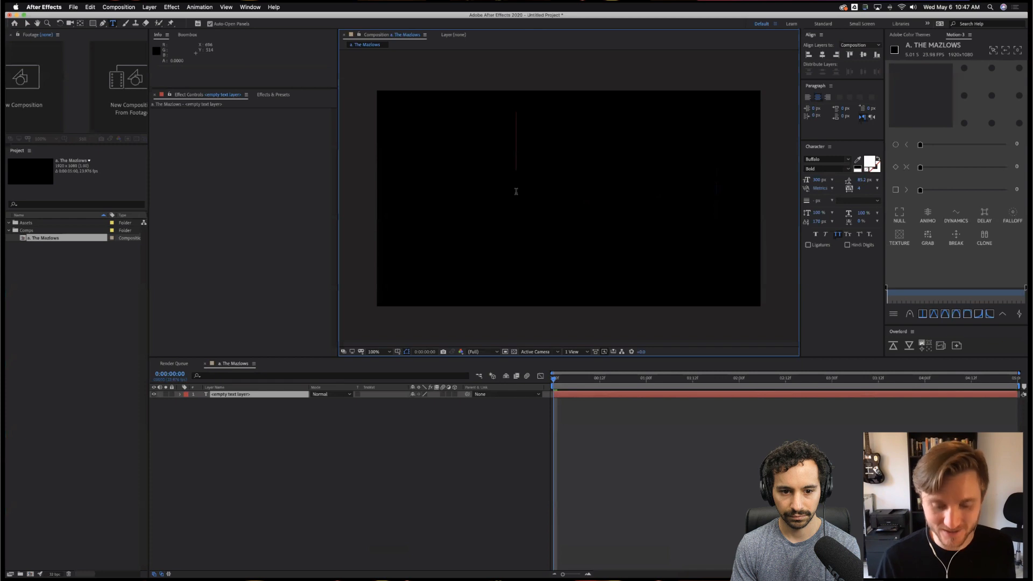
text(The Ma)
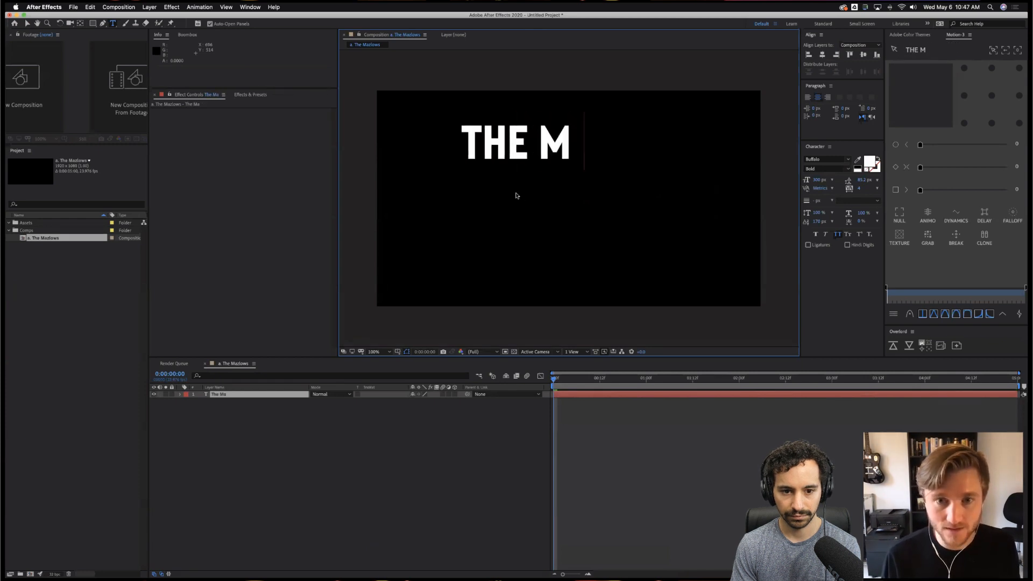
text(zlows)
click(252, 455)
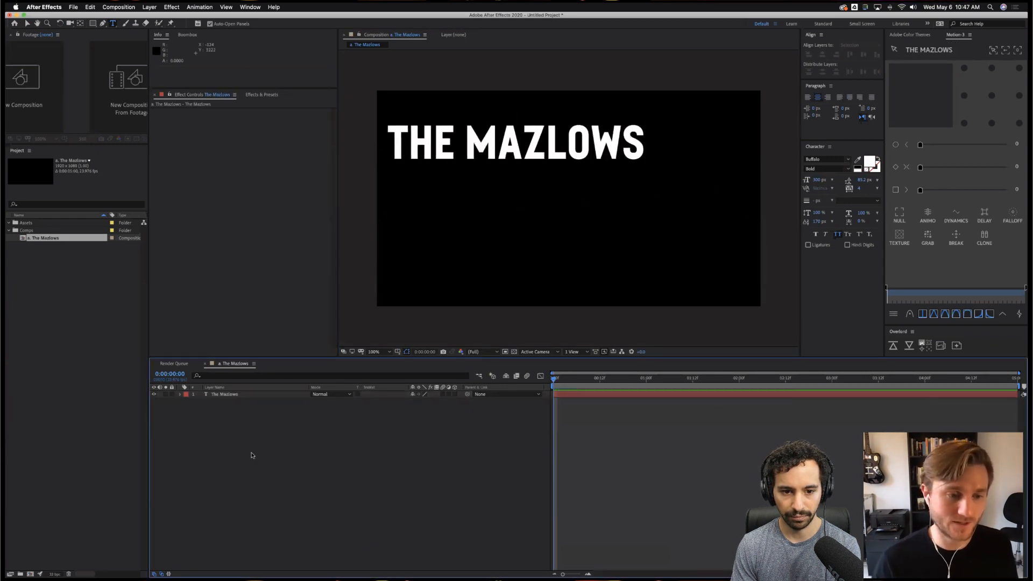
right_click(252, 454)
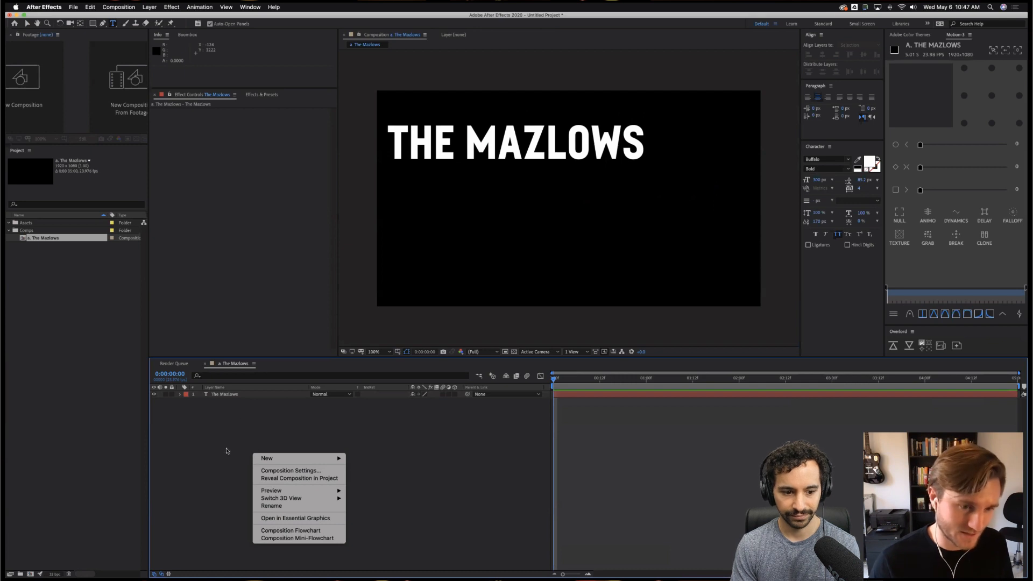
mouse_move(301, 457)
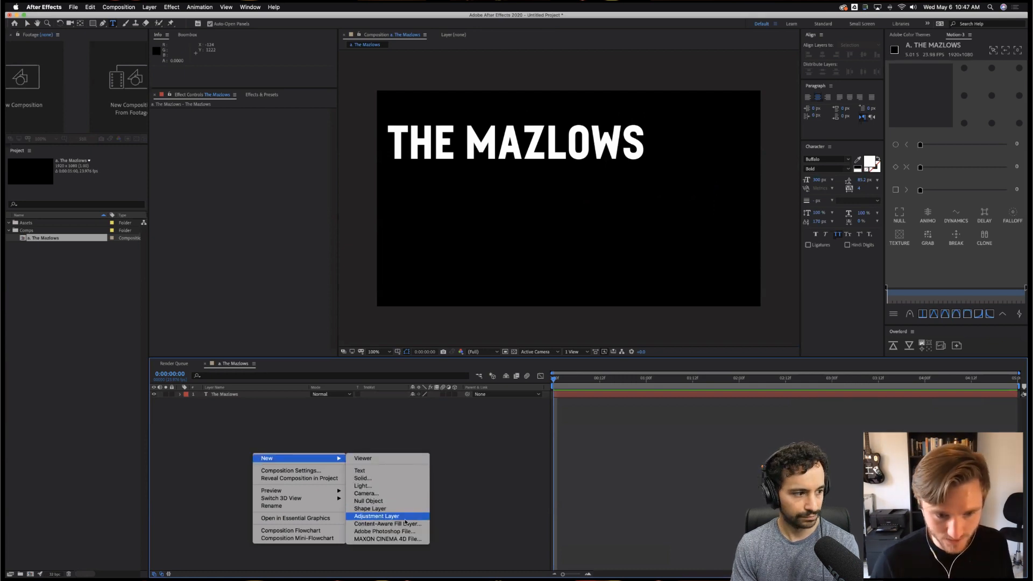
click(465, 426)
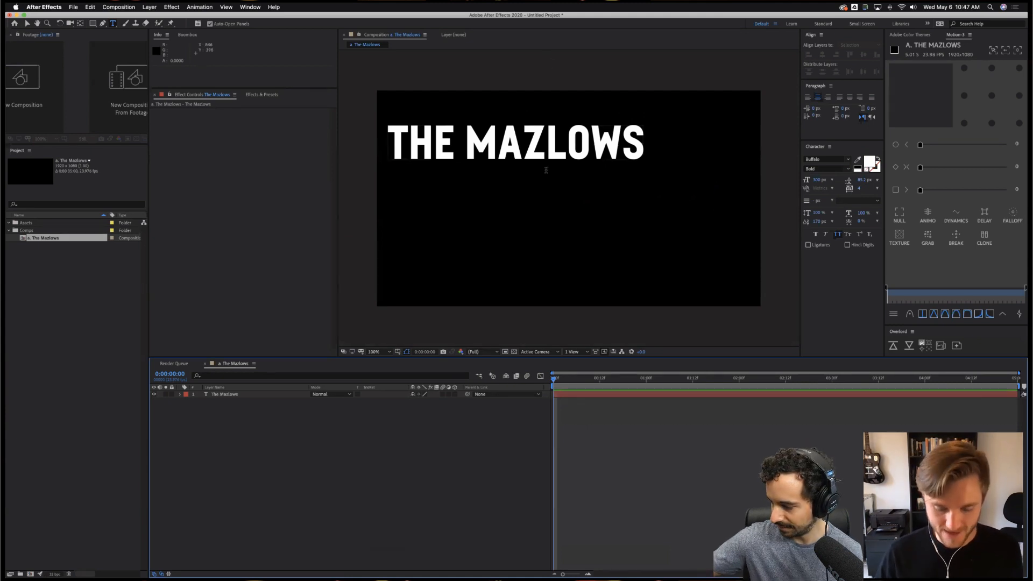
Move the new title closer to the middle of the frame and centre its anchor point on the text.
key(v)
click(554, 146)
drag(591, 156, 634, 189)
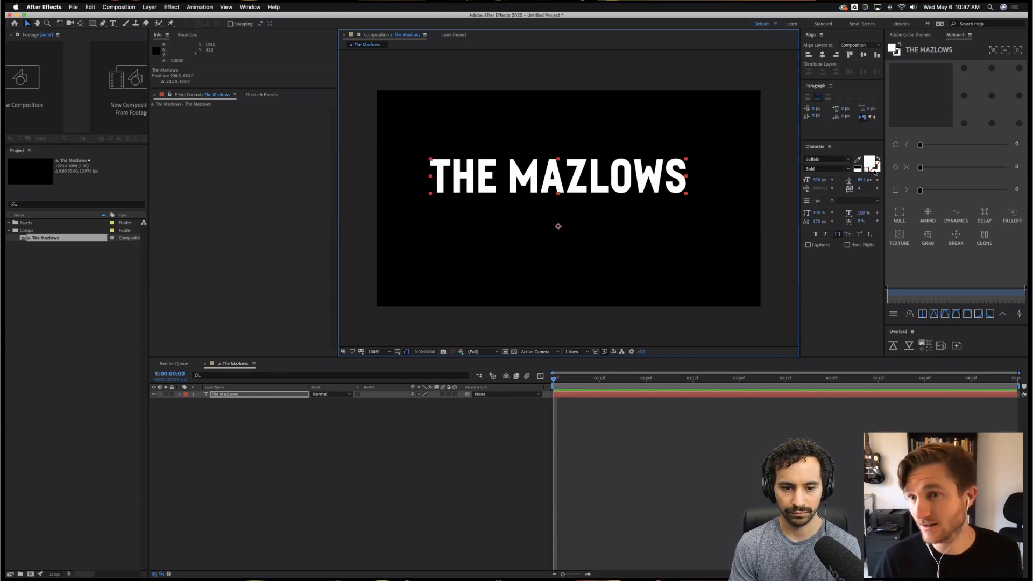
click(991, 96)
Align the title to the horizontal and vertical centre of the composition.
drag(585, 188, 593, 187)
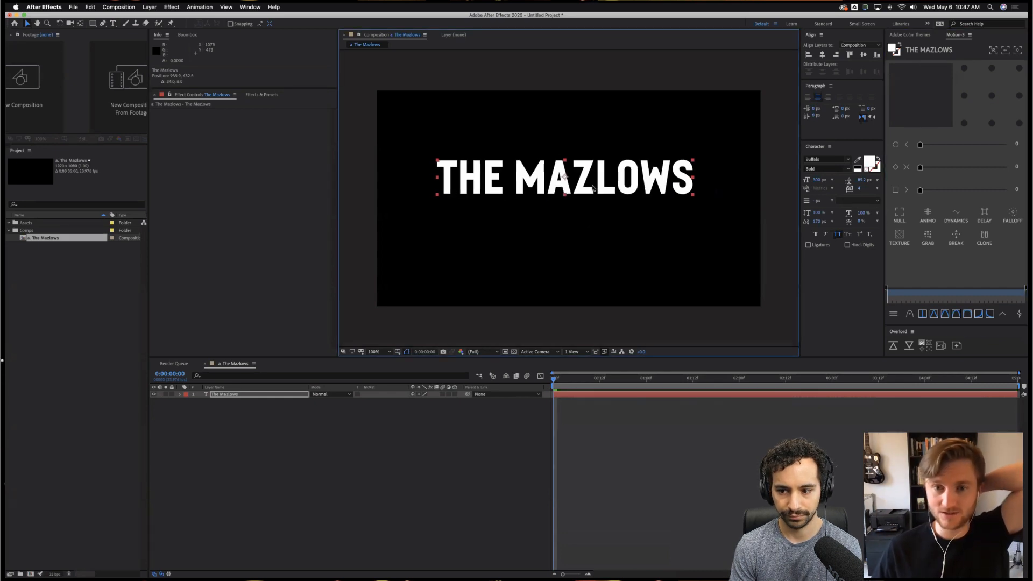
click(823, 56)
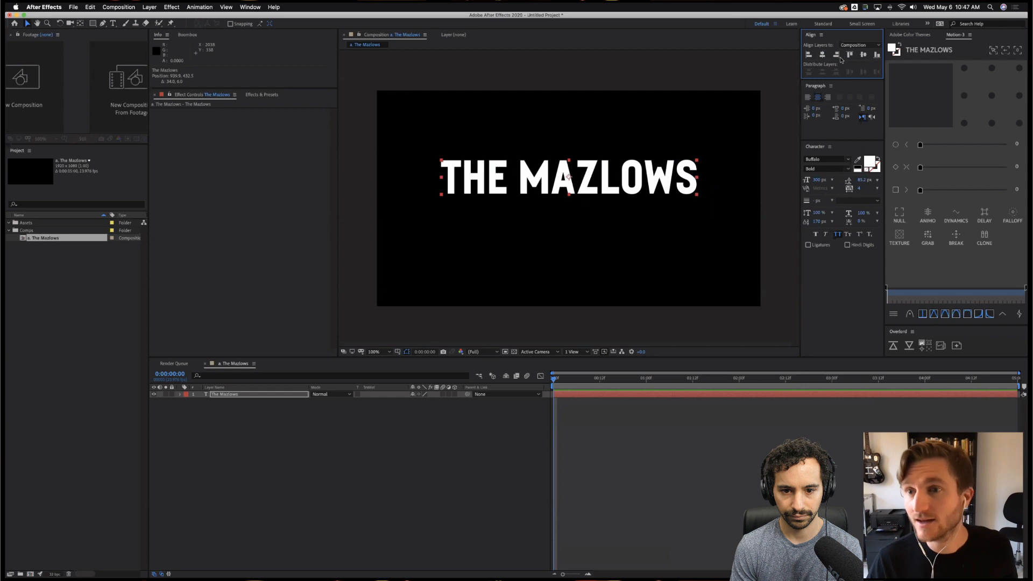
click(863, 54)
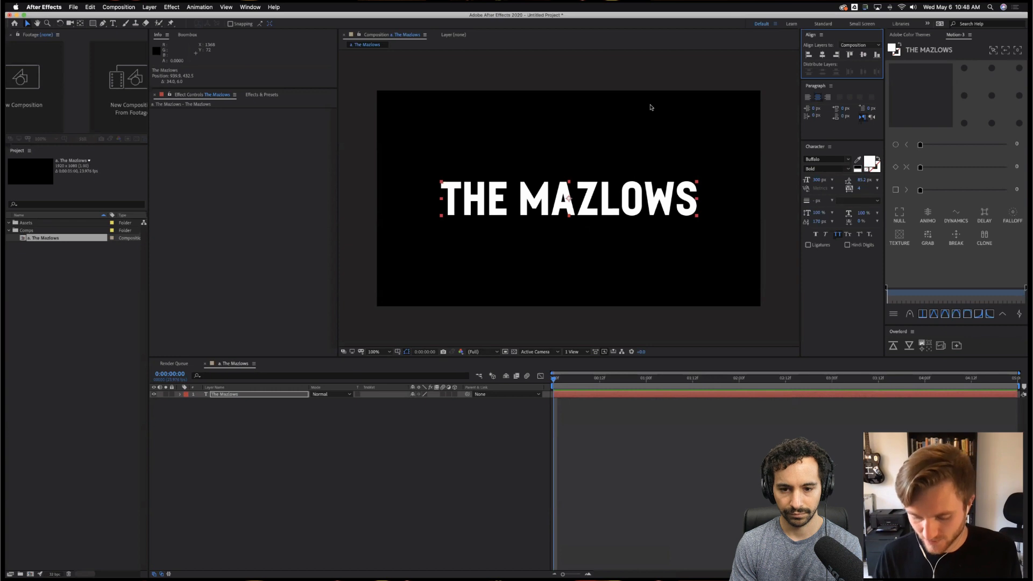
Overlay the grid on the composition and examine the title's centring up close at the middle gridlines.
key(super+apostrophe)
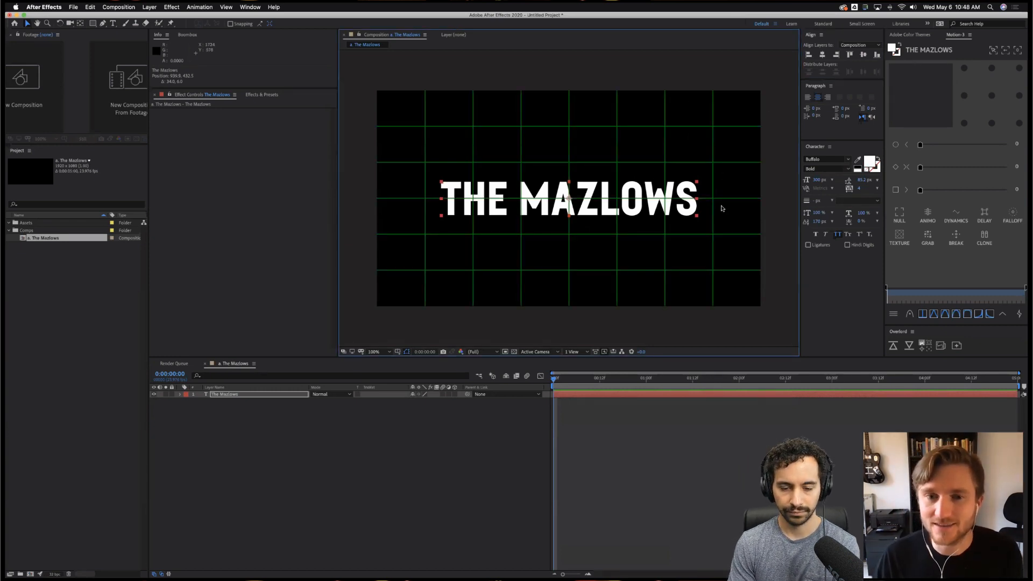
key(super+apostrophe)
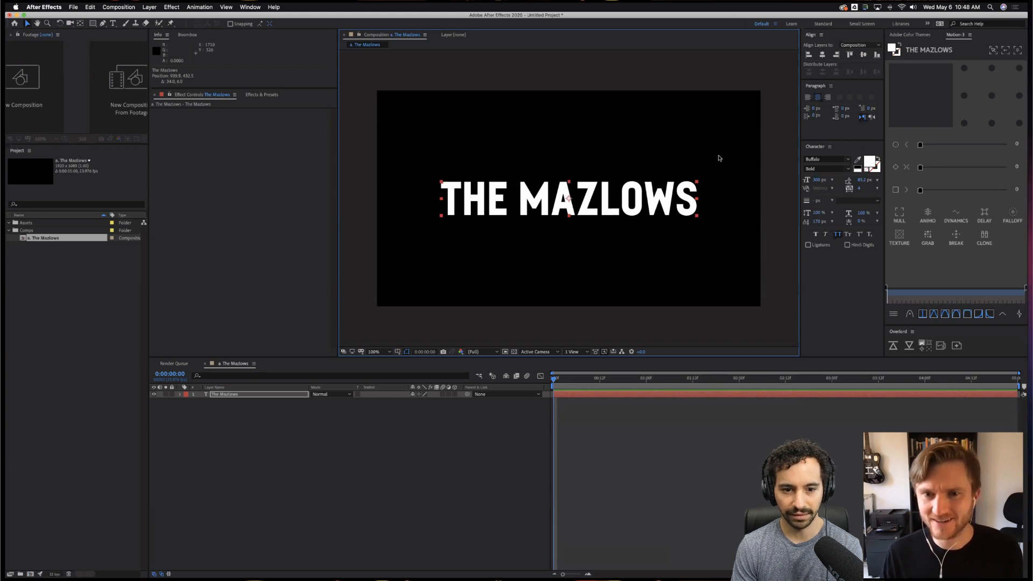
key(super+apostrophe)
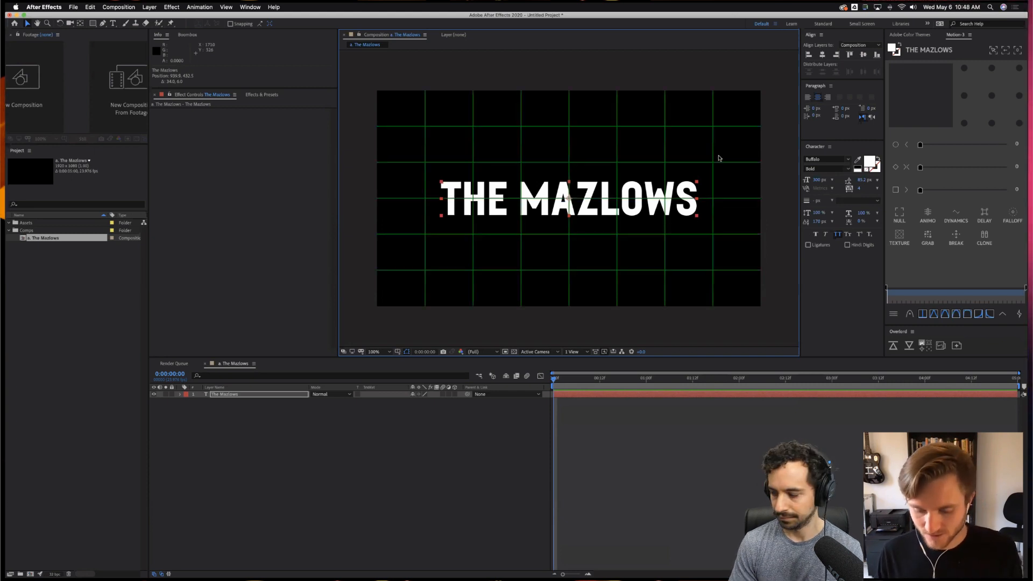
key(period)
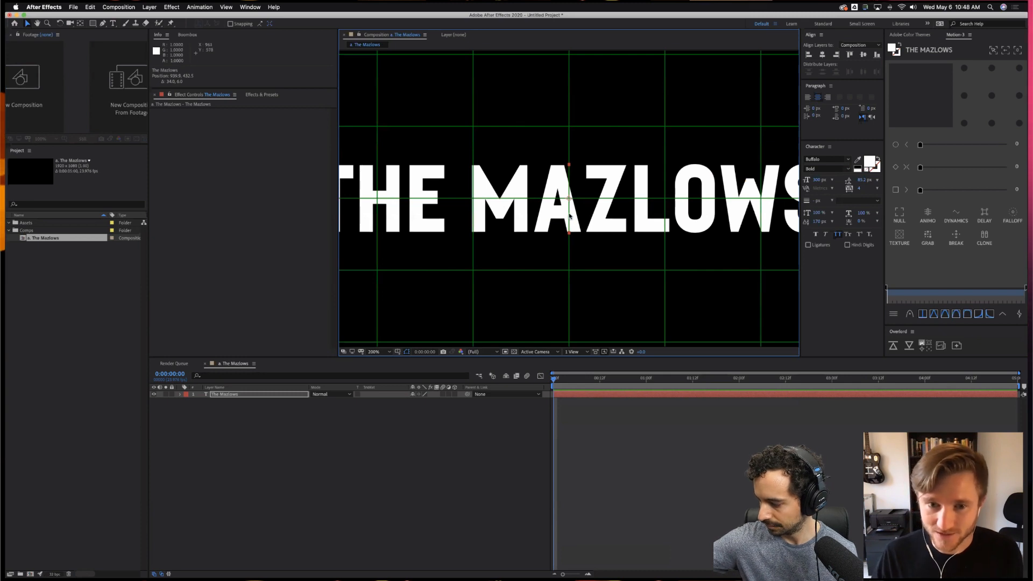
Nudge the title up 30 px from the composition's centre, hide the grid and show the whole frame again.
drag(569, 215, 542, 218)
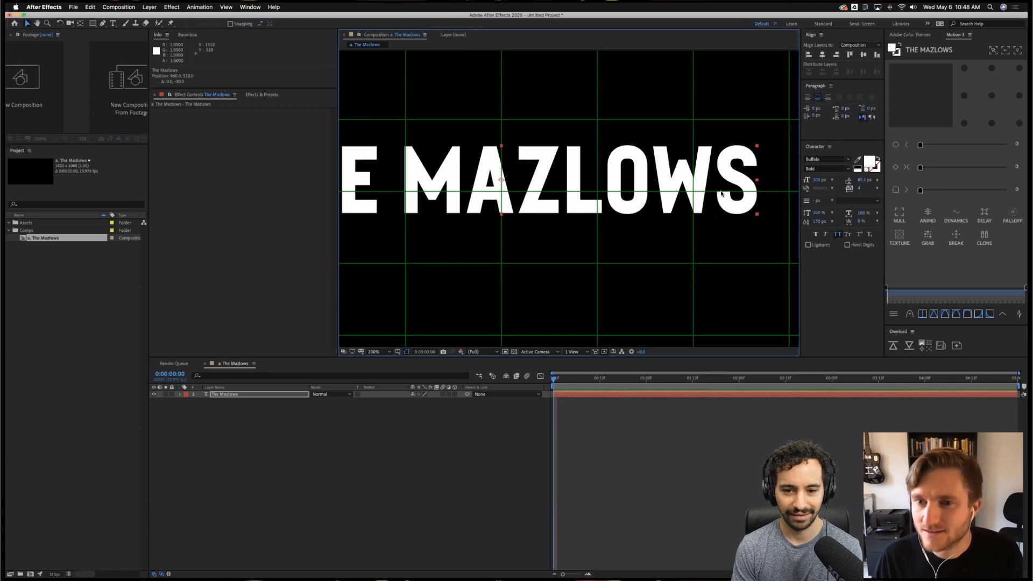
drag(542, 201, 548, 201)
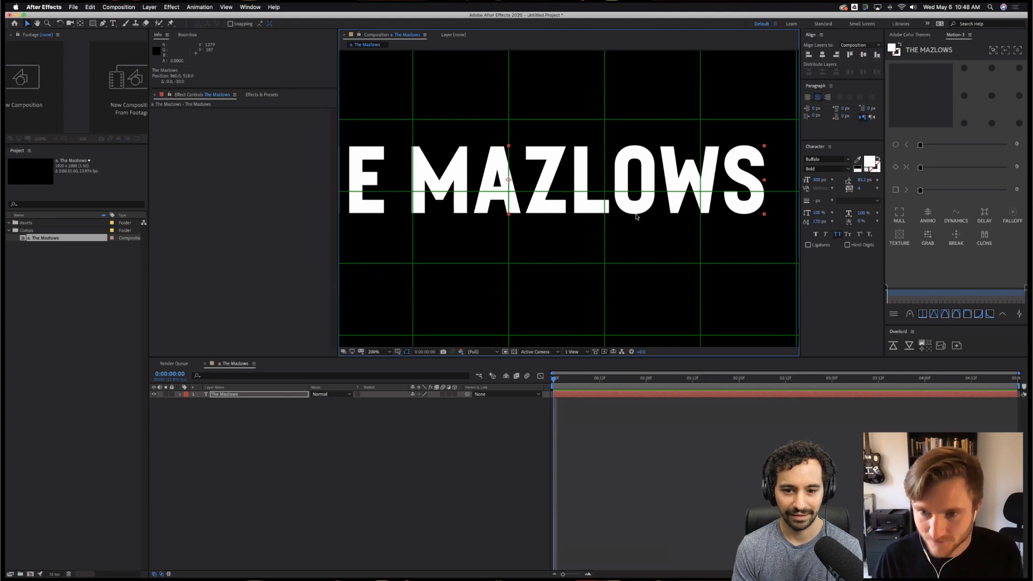
key(alt+apostrophe)
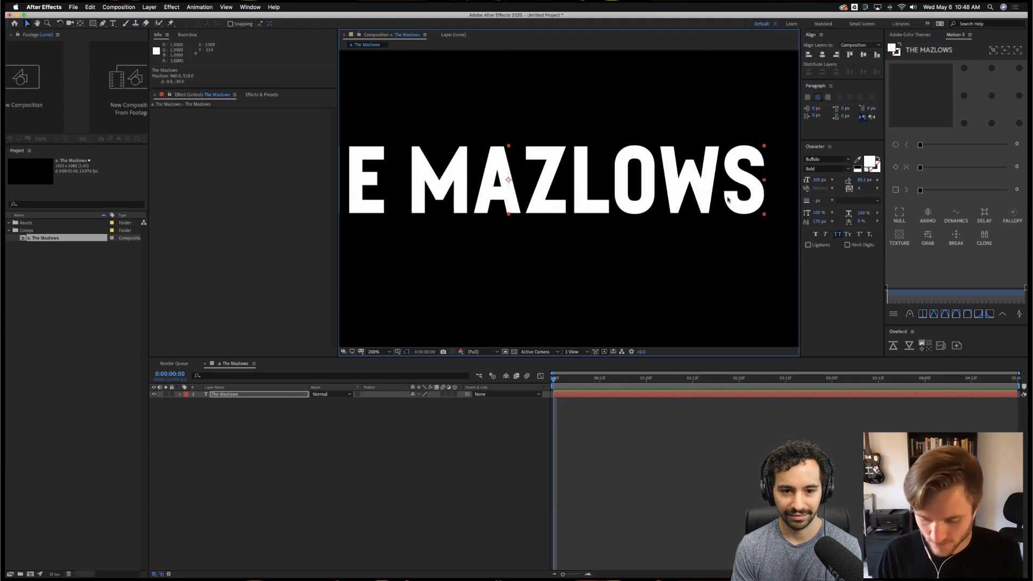
key(shift+slash)
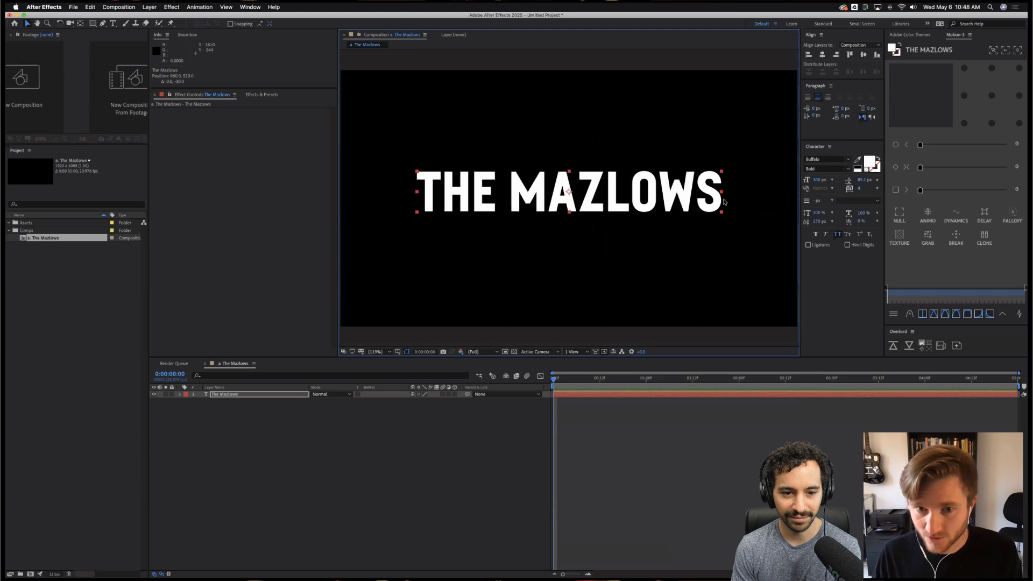
key(slash)
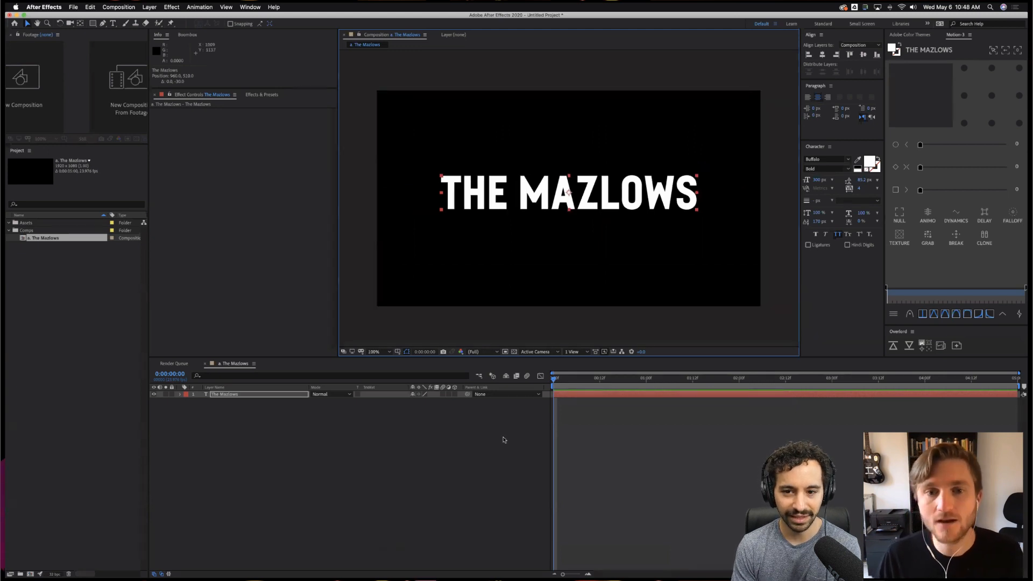
click(504, 439)
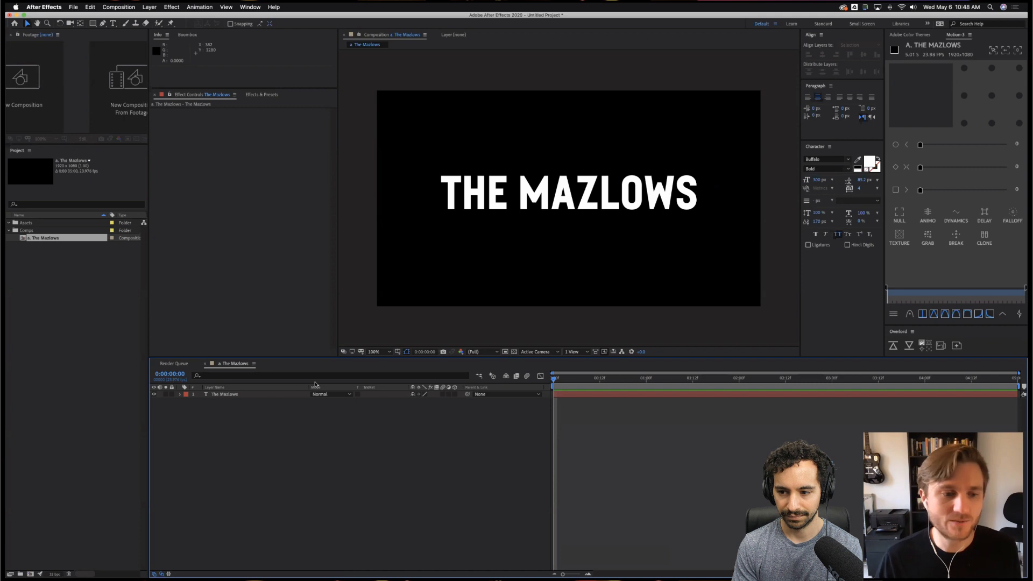
click(281, 393)
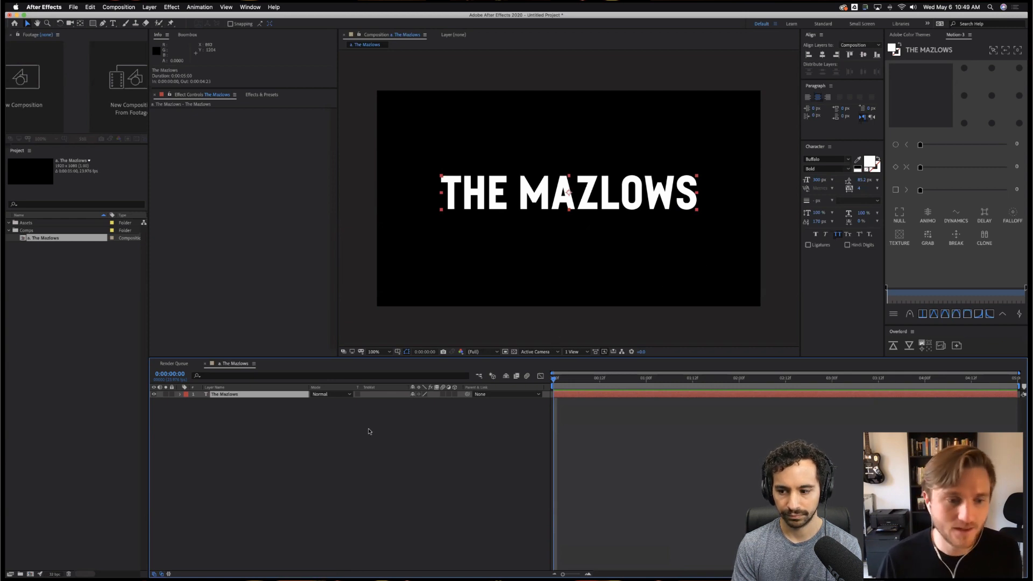
click(317, 450)
click(229, 395)
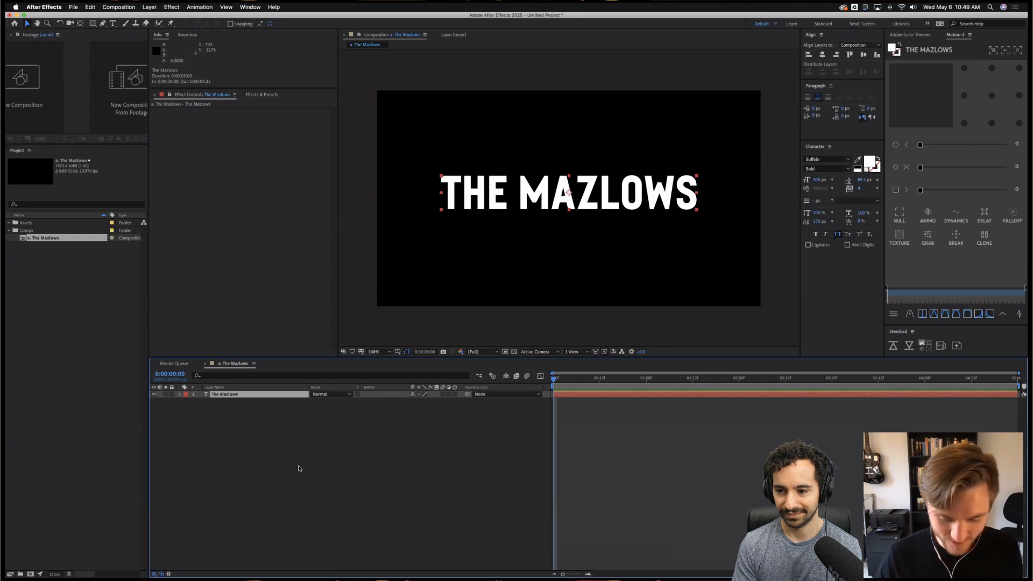
click(254, 441)
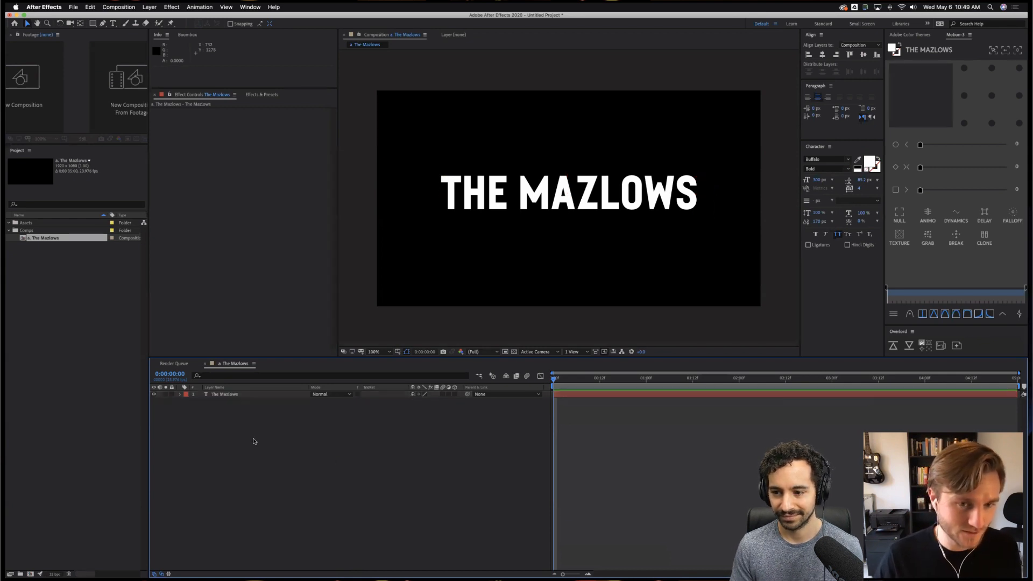
Try keyframing the title layer's Position at the first frame and shifting the text sideways, and undo both changes.
click(227, 397)
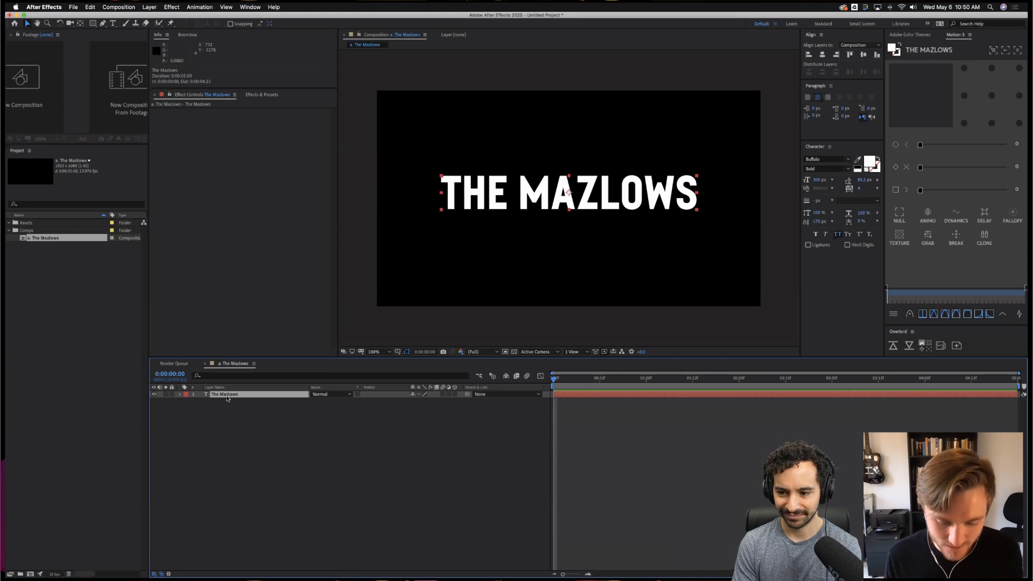
key(u)
key(u)
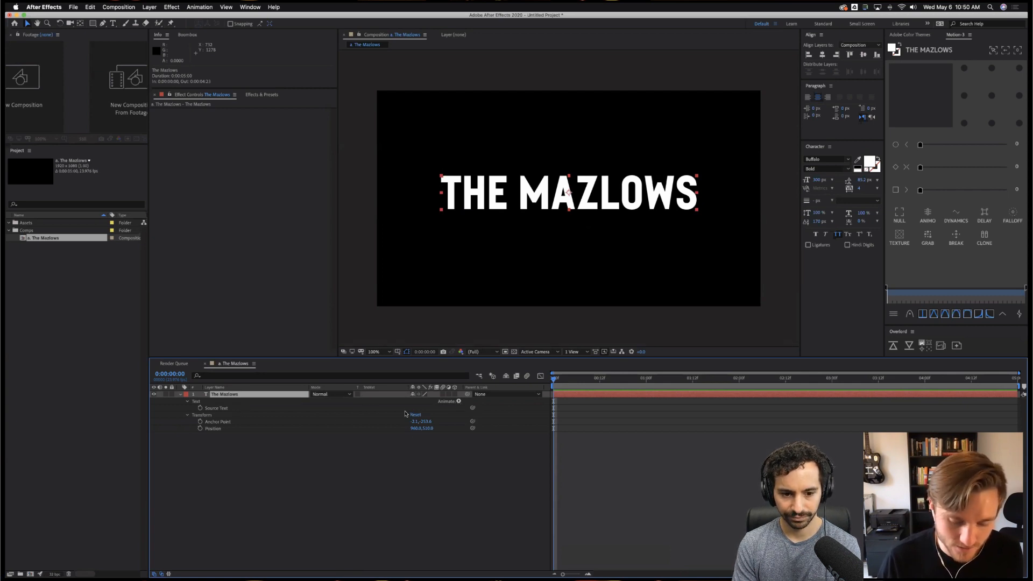
key(u)
key(p)
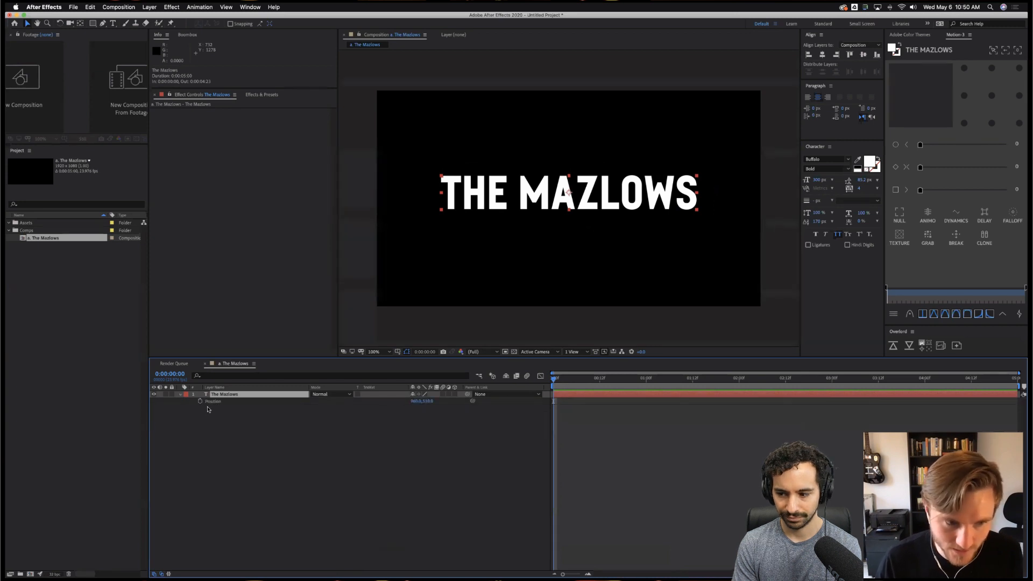
click(200, 402)
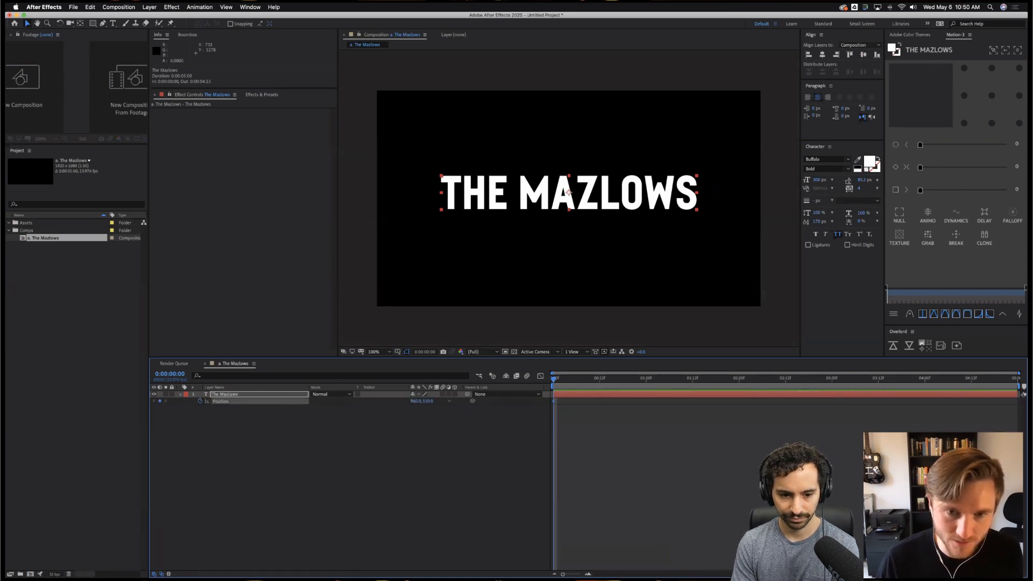
drag(423, 401, 461, 402)
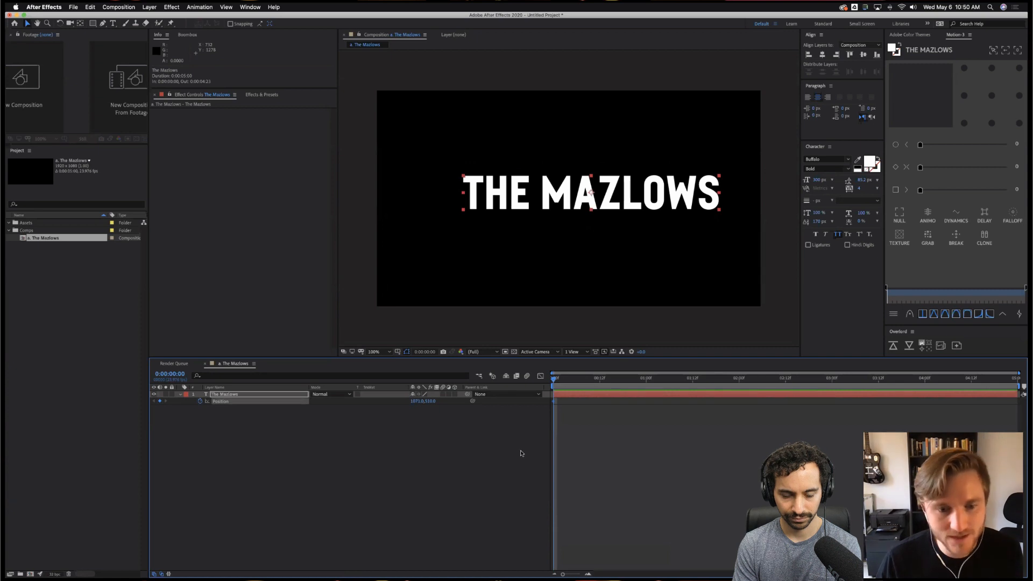
key(super+z)
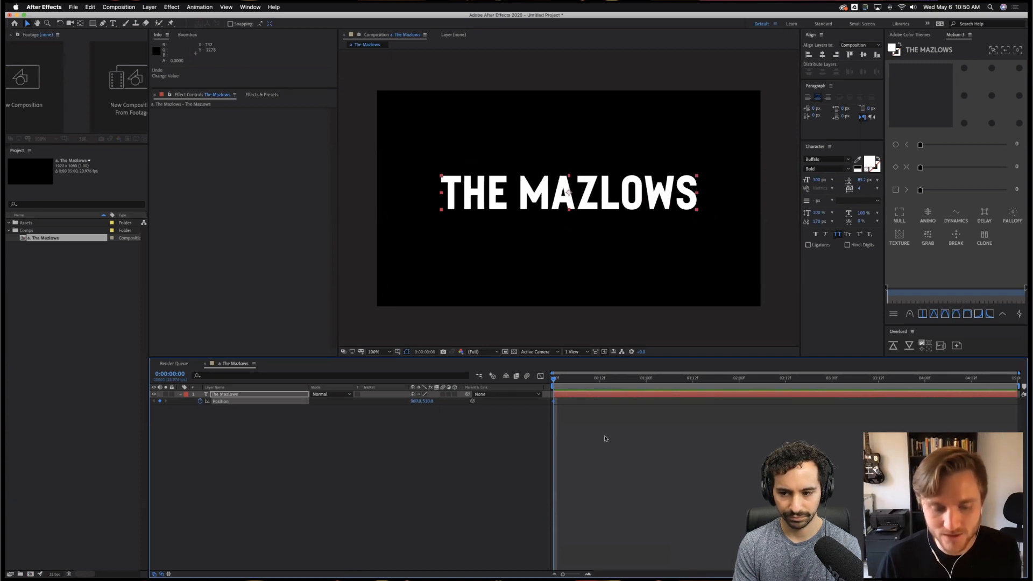
key(super+z)
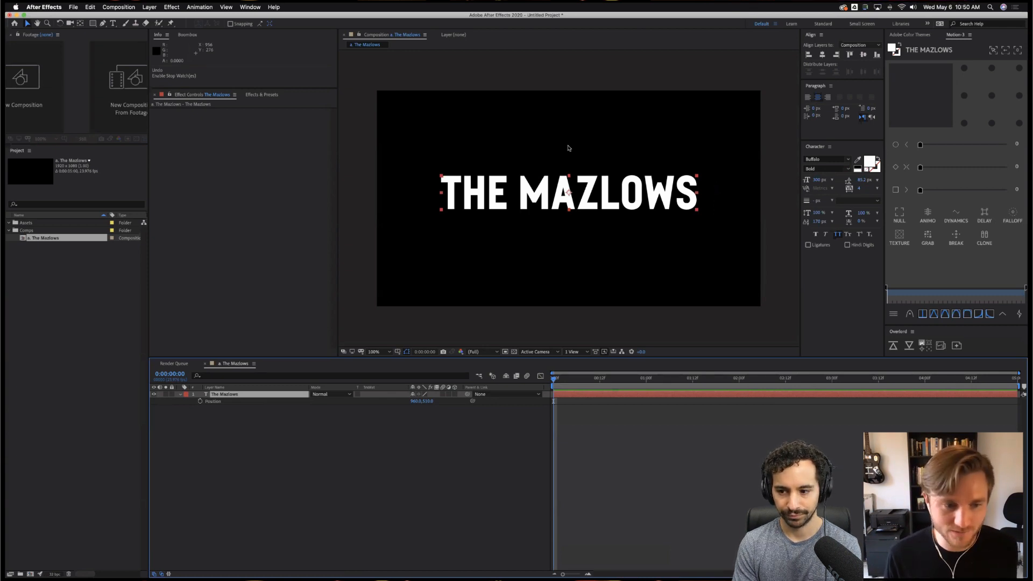
Add a Position text animator to the title layer and expand its range selector settings.
key(u)
key(u)
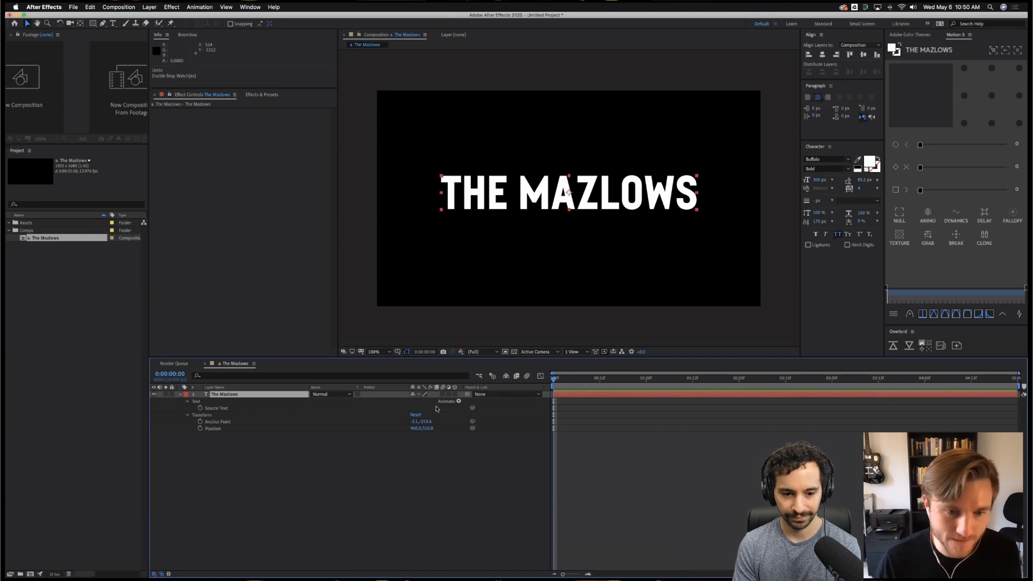
click(459, 402)
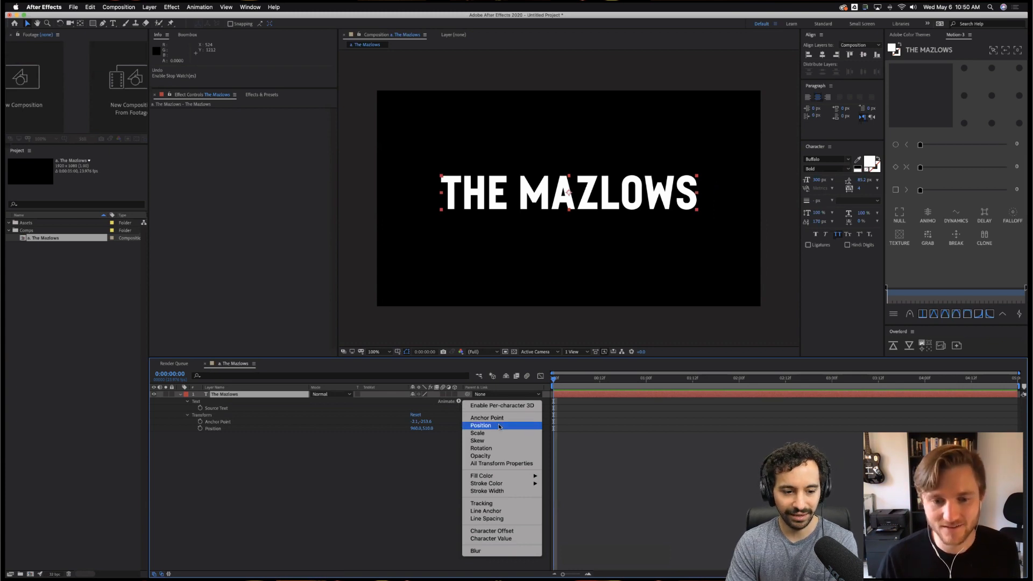
click(481, 425)
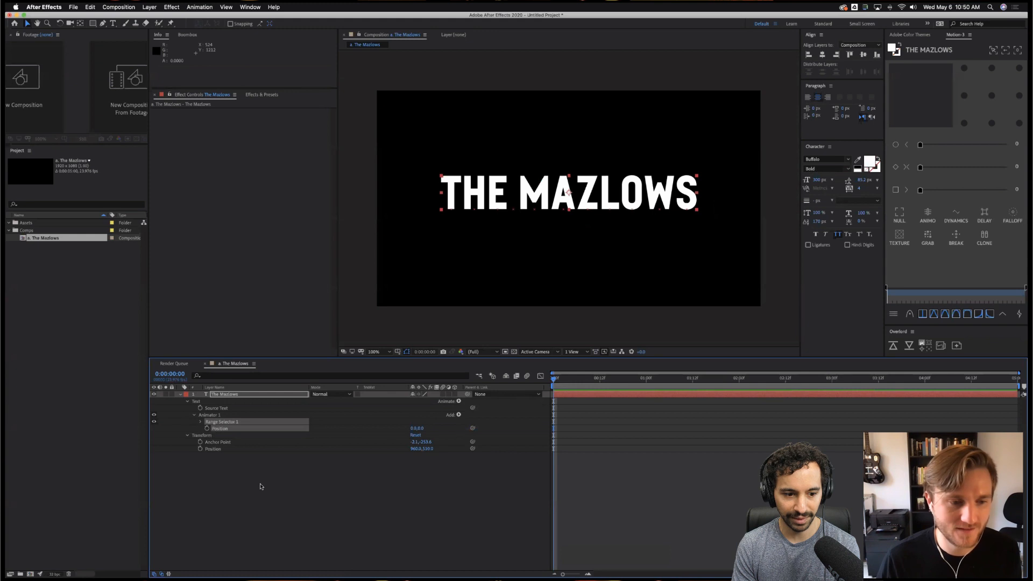
click(200, 422)
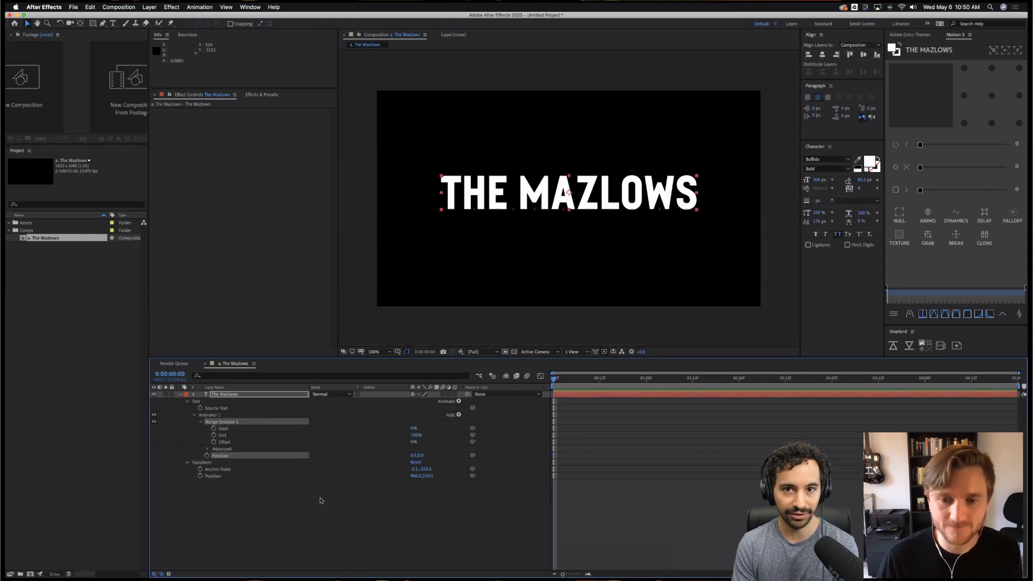
Set the end of the composition's work area at 0:00:01:12 and play a preview of that range.
click(672, 379)
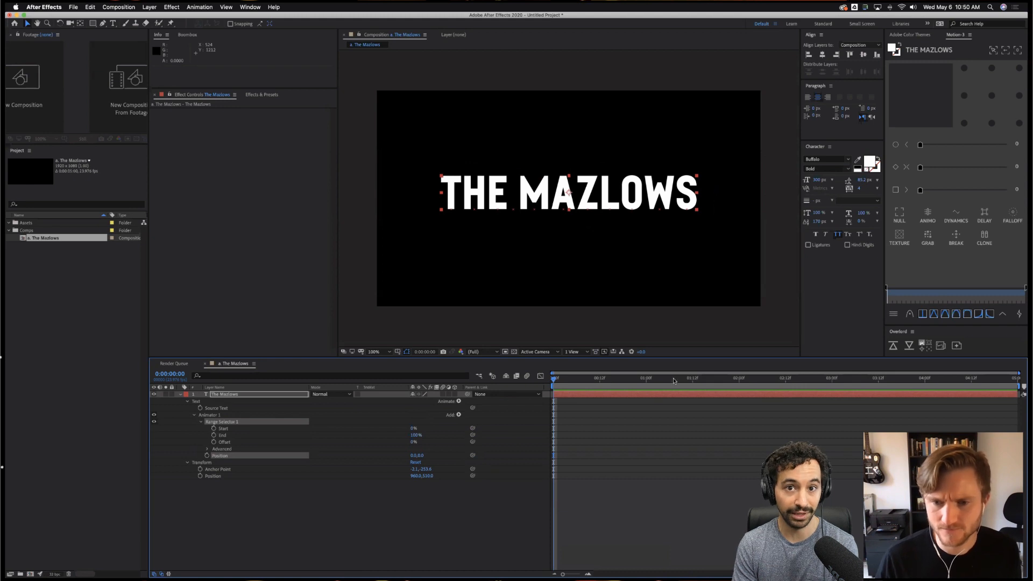
drag(672, 379, 646, 383)
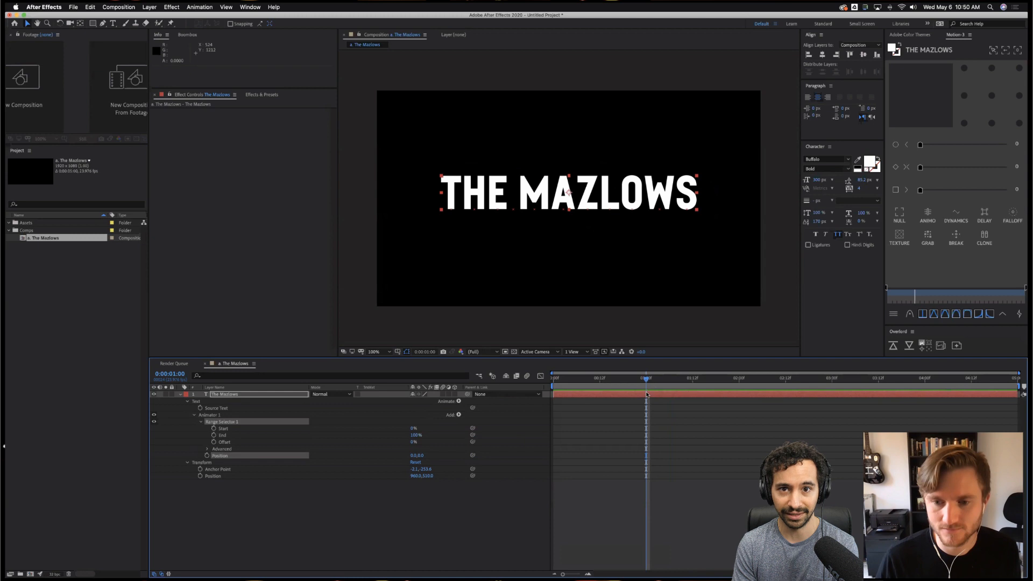
click(695, 380)
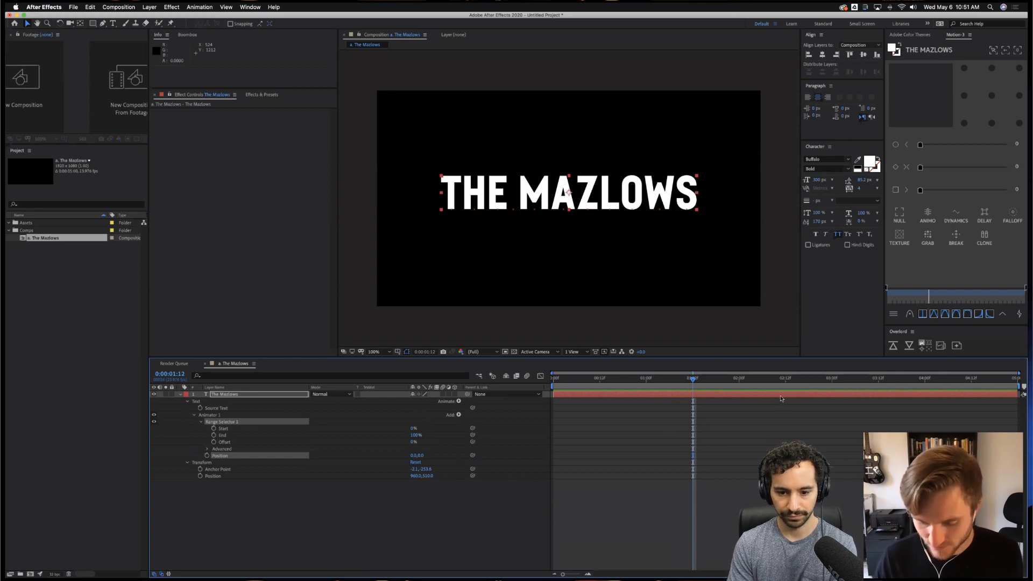
key(n)
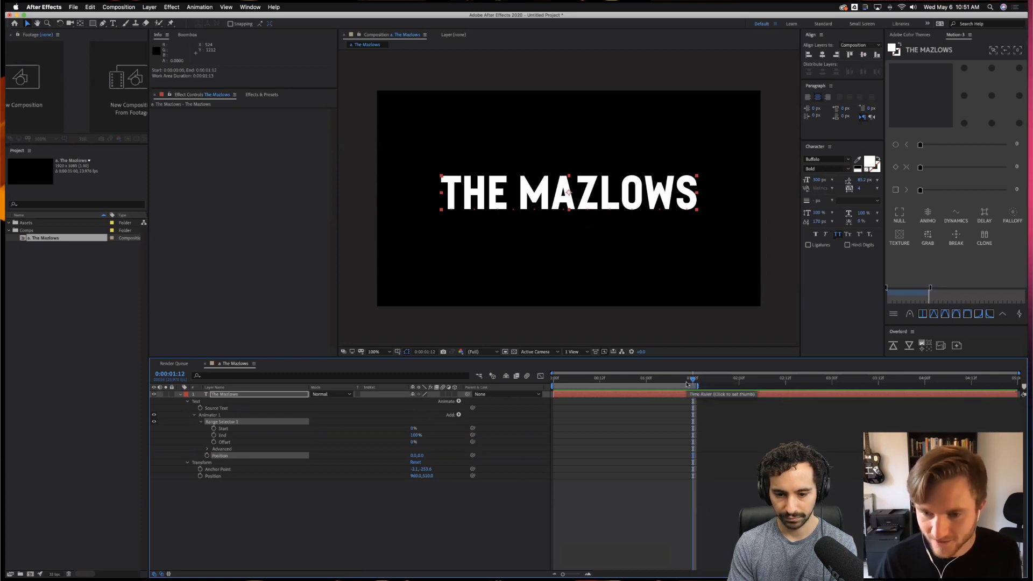
key(space)
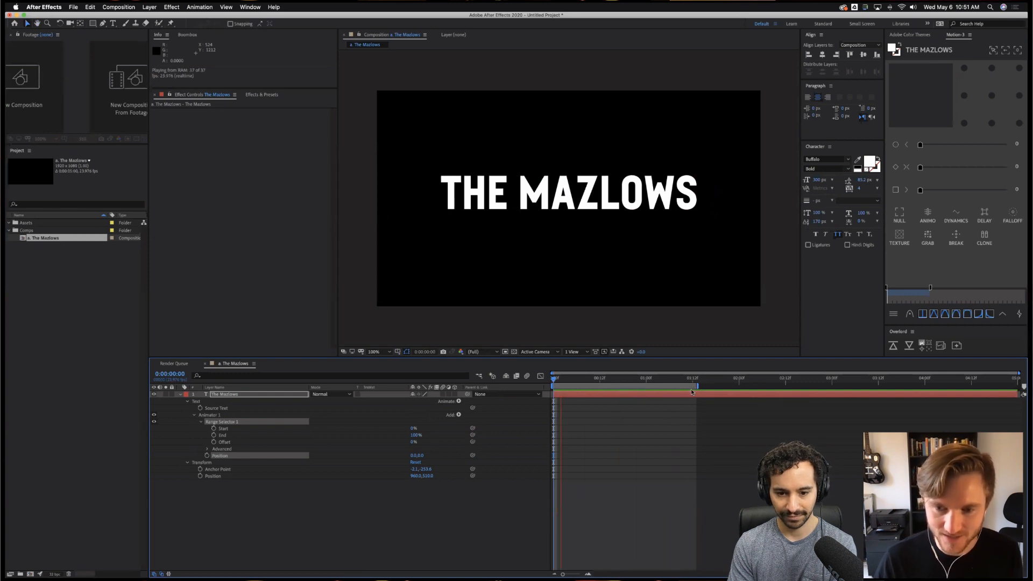
Go to 0:00:01:00 and set the text animator's Position to 0, 250 so the title sits lower in the frame.
drag(654, 380, 646, 381)
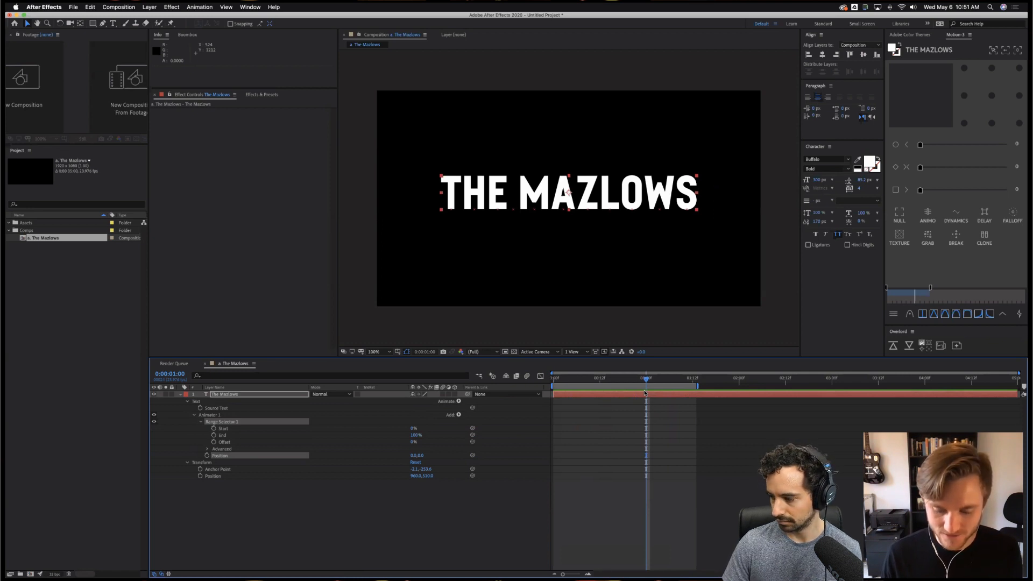
key(equal)
scroll(645, 440, left, 3)
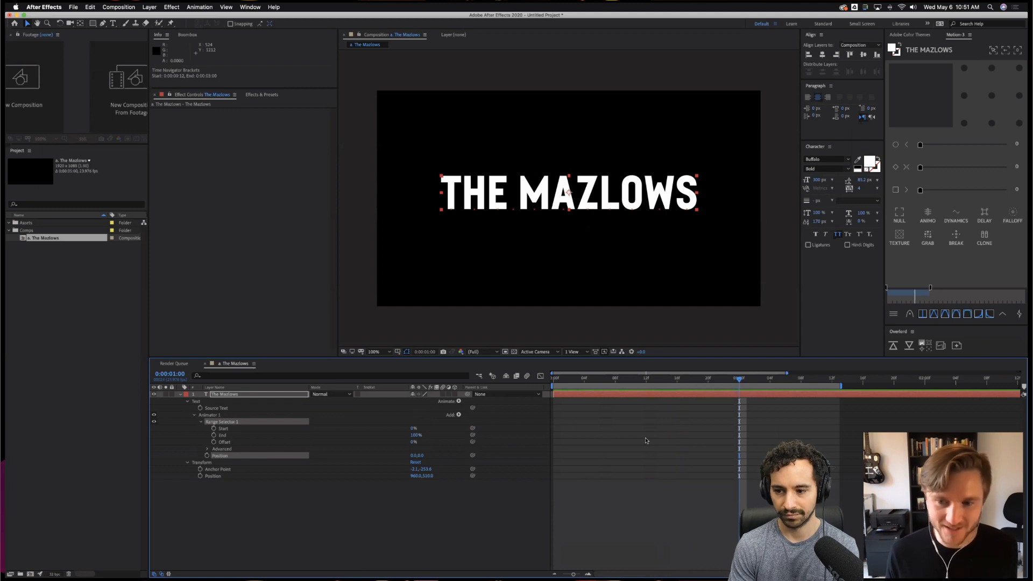
drag(423, 456, 526, 457)
click(425, 455)
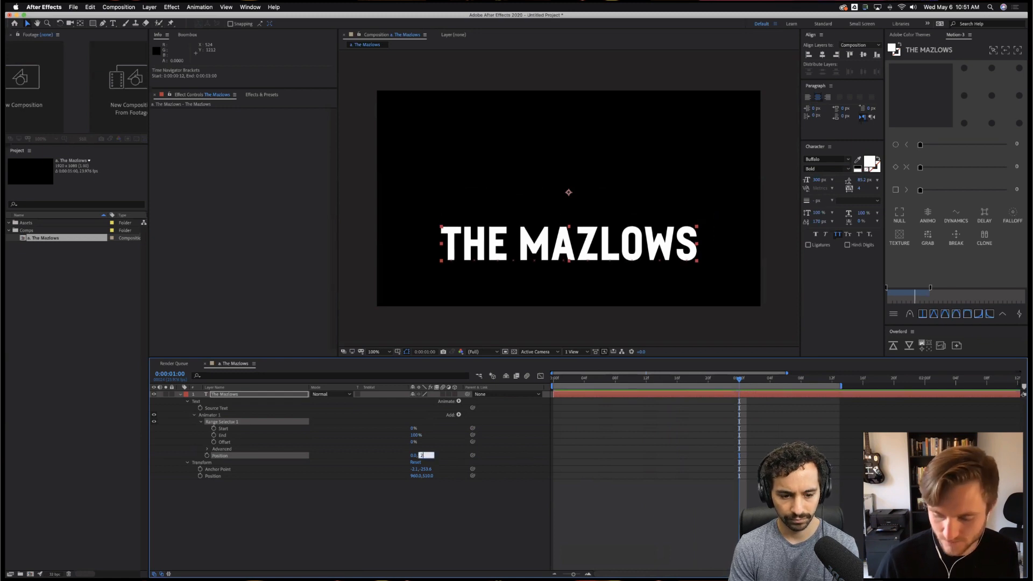
text(250)
key(Return)
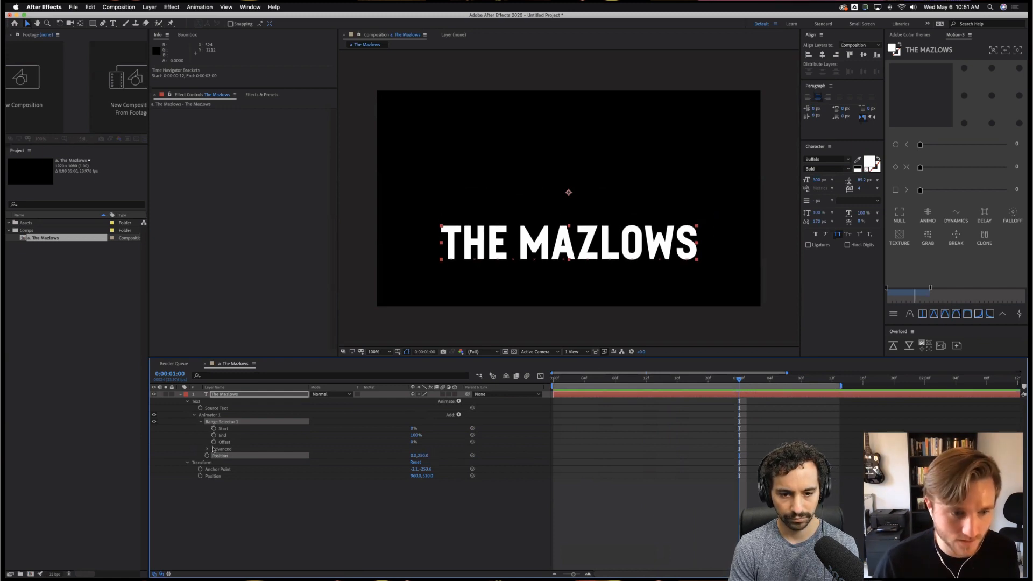
Set the range selector's Shape to Ramp Up in its advanced settings.
click(208, 449)
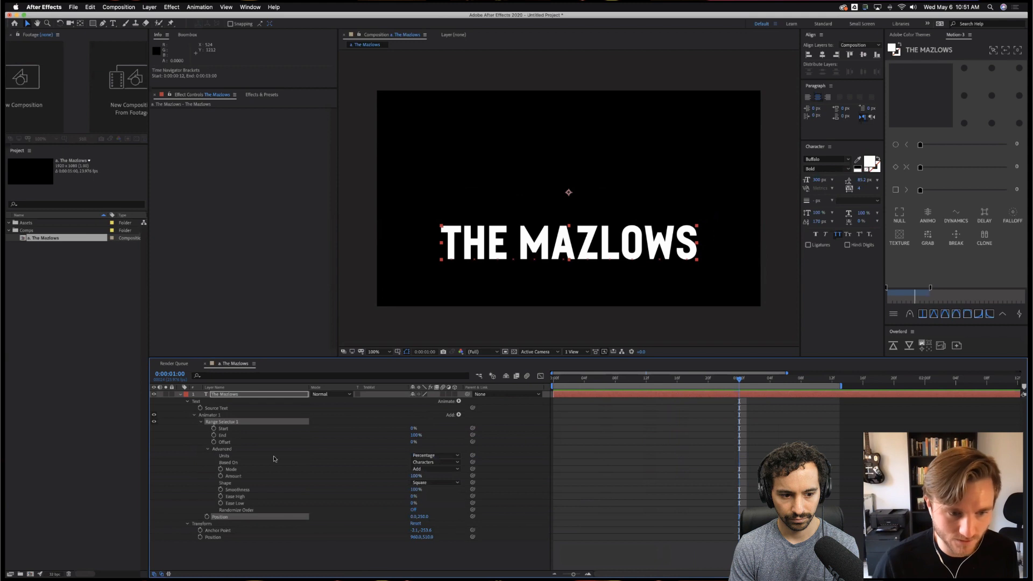
click(445, 483)
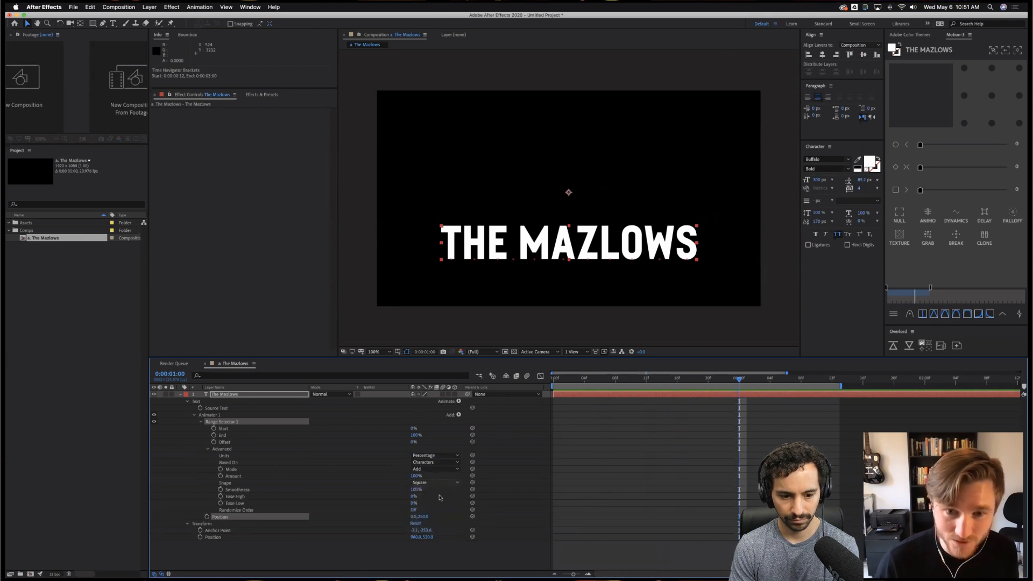
click(440, 498)
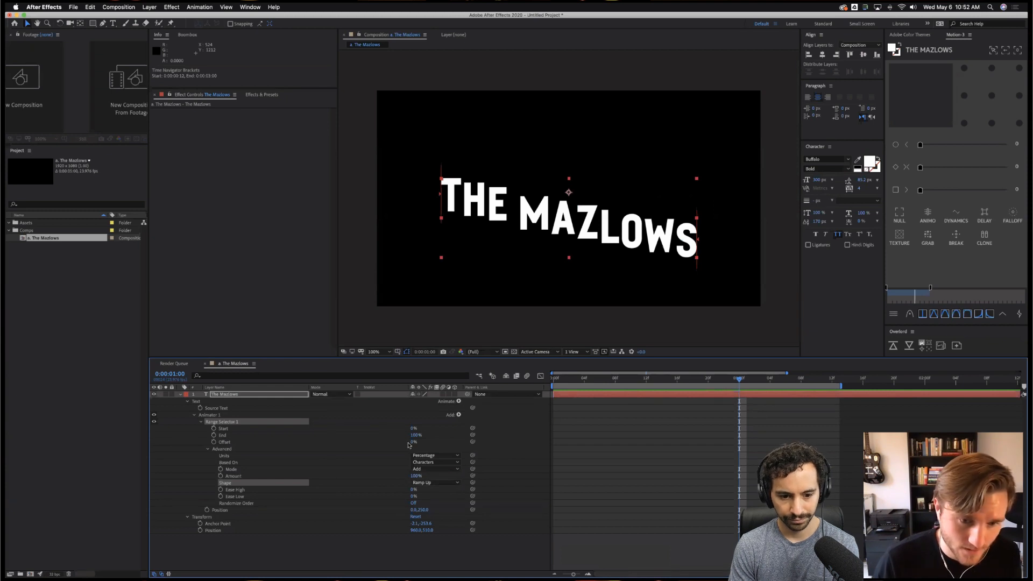
Set the range selector's Offset to -100% and add an Offset keyframe at 0:00:00:00.
drag(413, 442, 284, 441)
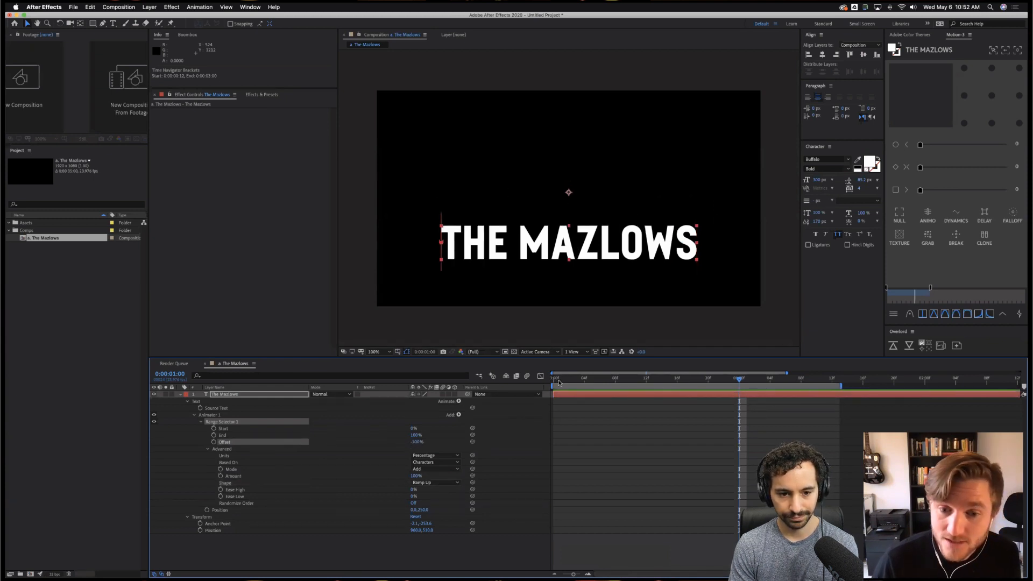
key(Home)
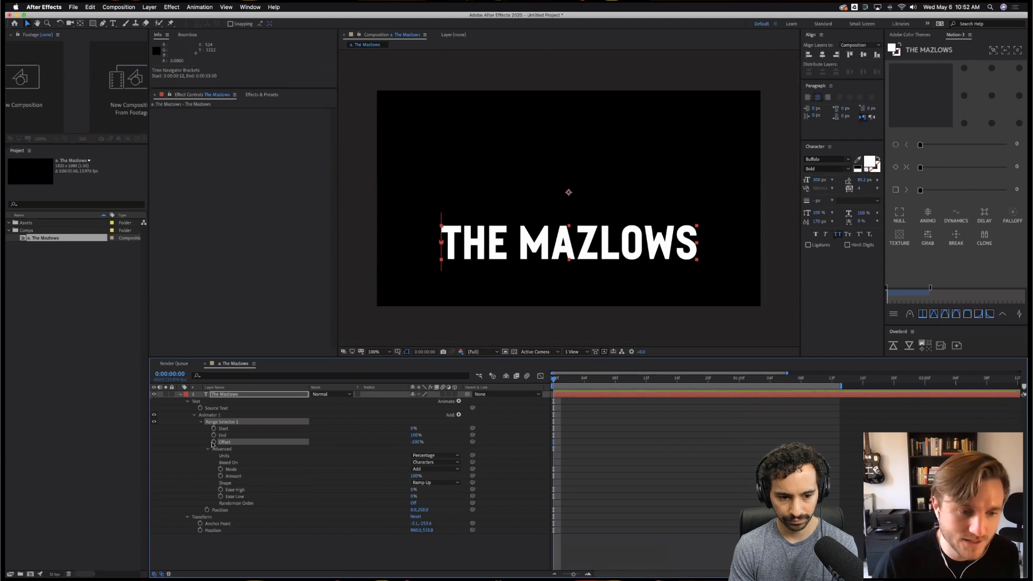
click(214, 441)
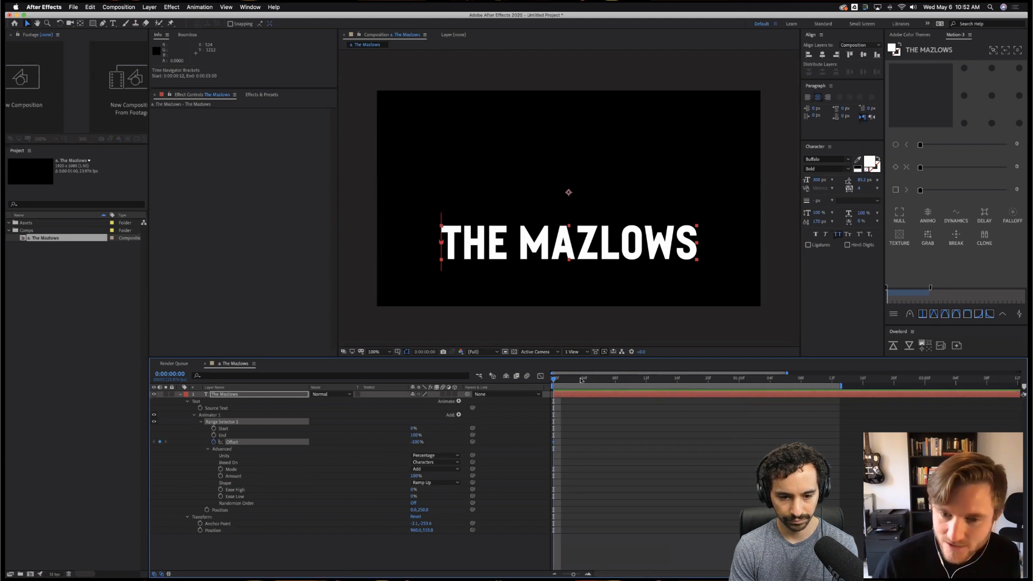
Set the range selector's Offset to 100% at 0:00:01:00 to add the second Offset keyframe.
drag(581, 380, 739, 380)
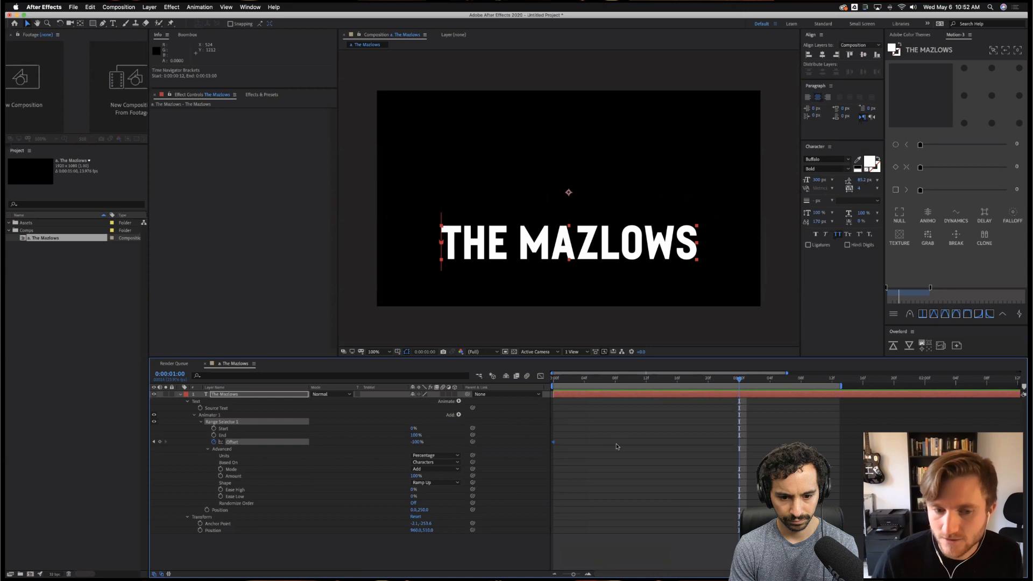
click(417, 442)
text(100)
key(Return)
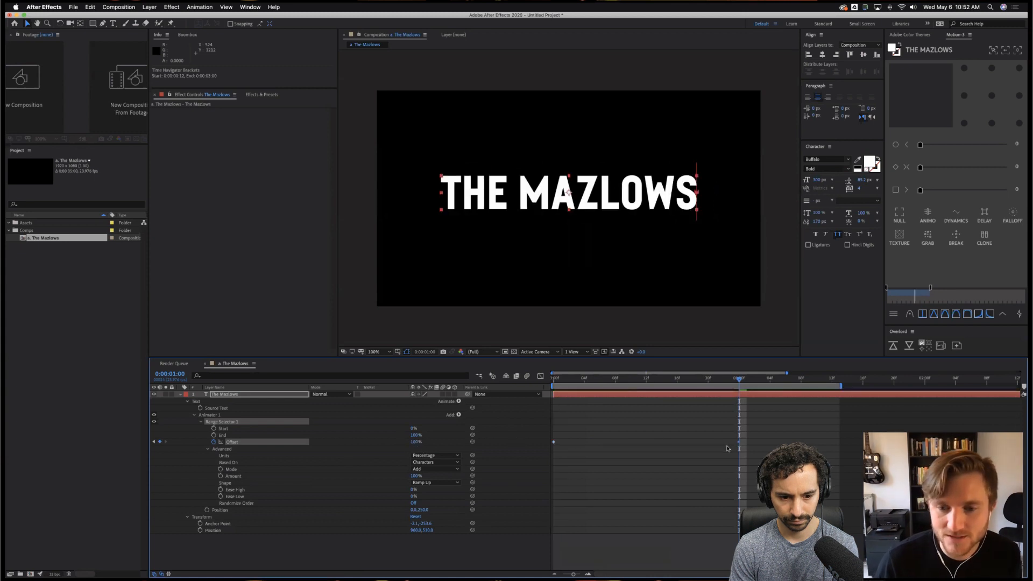
click(663, 441)
Preview the letter-by-letter title animation from the beginning, then return to 0:00:00:00.
key(Home)
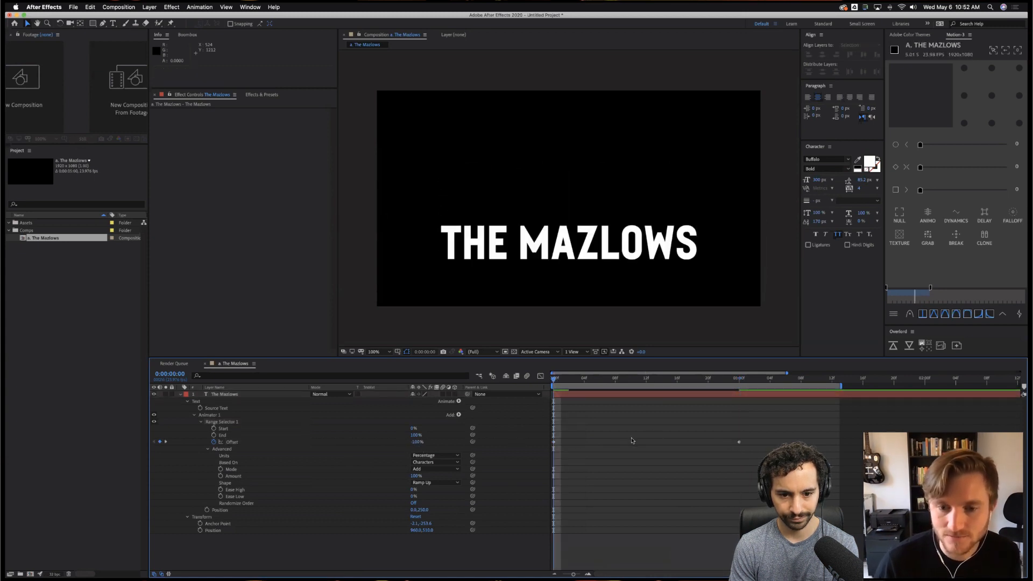
key(space)
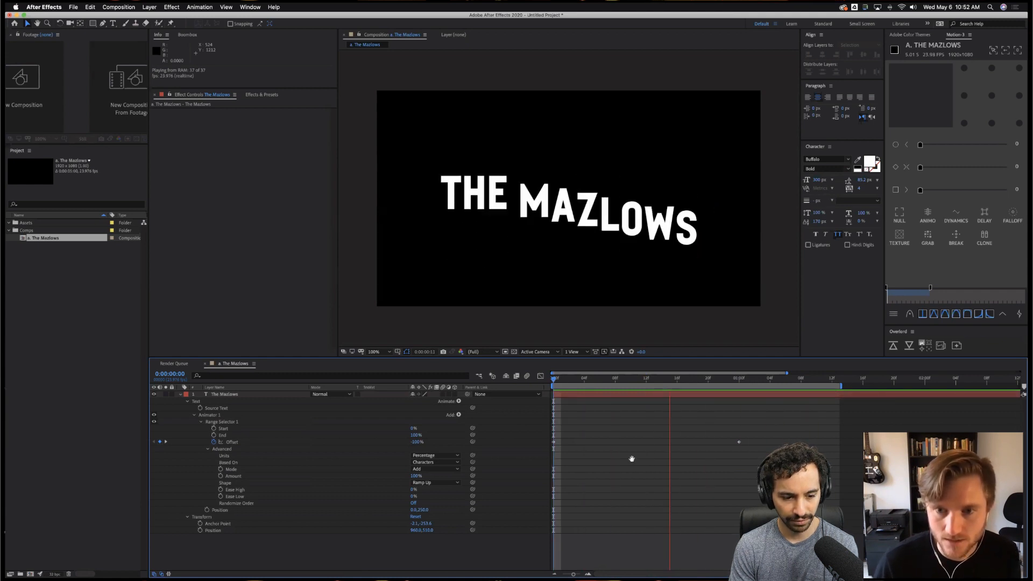
key(space)
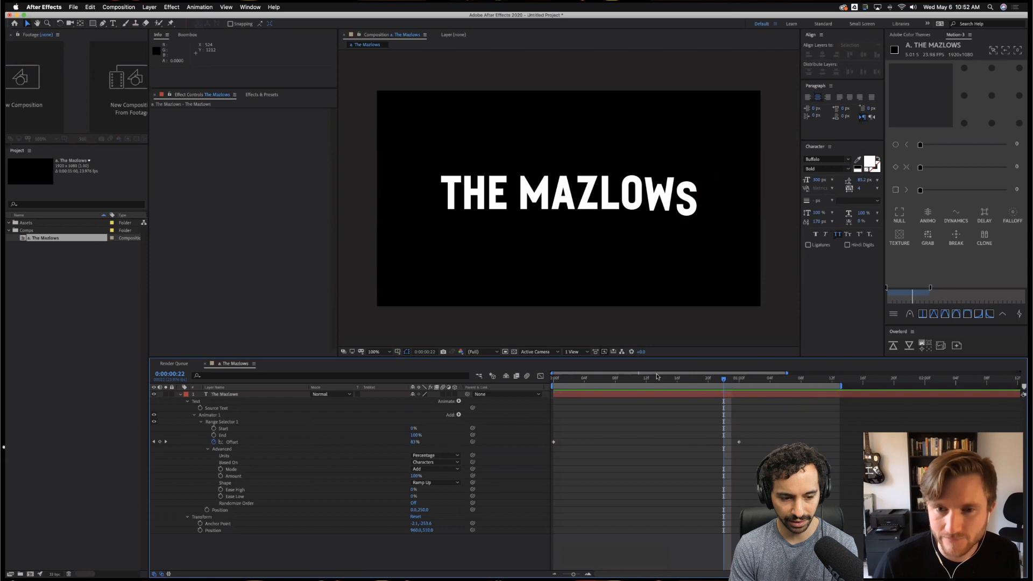
click(552, 380)
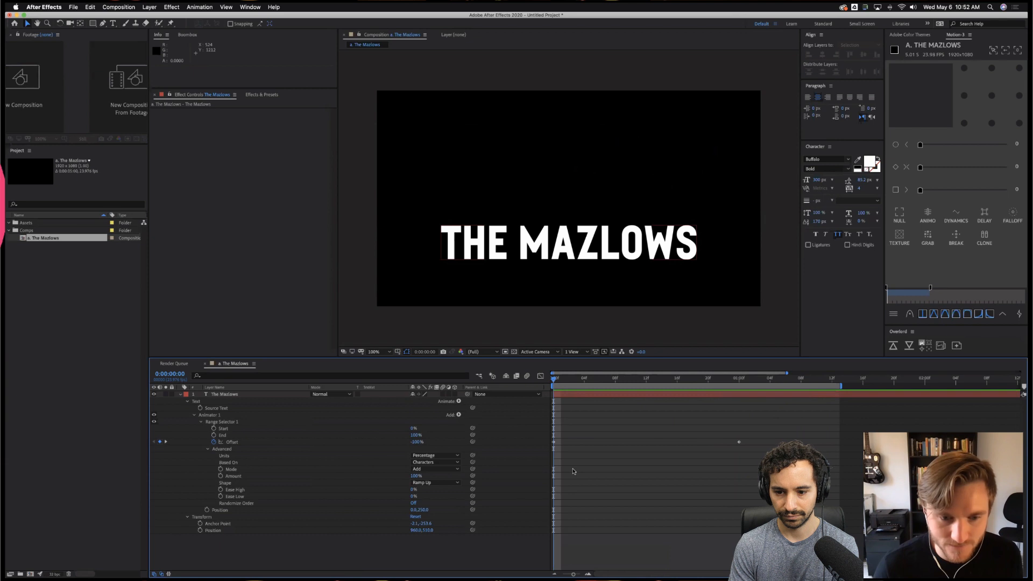
Set the range selector's Ease Low to 50% while viewing the title partway through its animation at 0:00:00:14.
drag(610, 389, 665, 395)
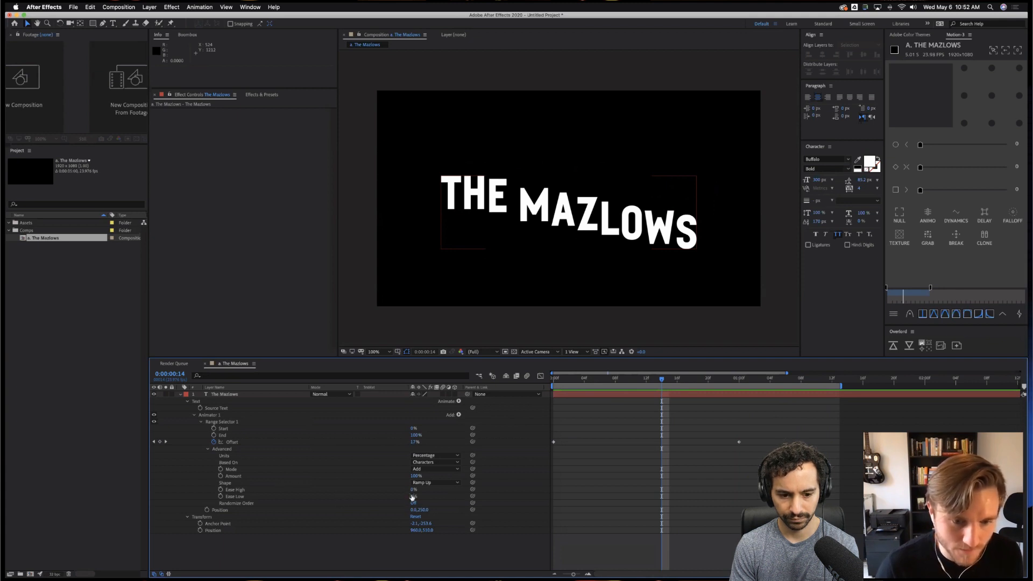
mouse_move(413, 496)
mouse_down()
mouse_move(451, 498)
mouse_move(411, 497)
mouse_up()
drag(411, 496, 698, 483)
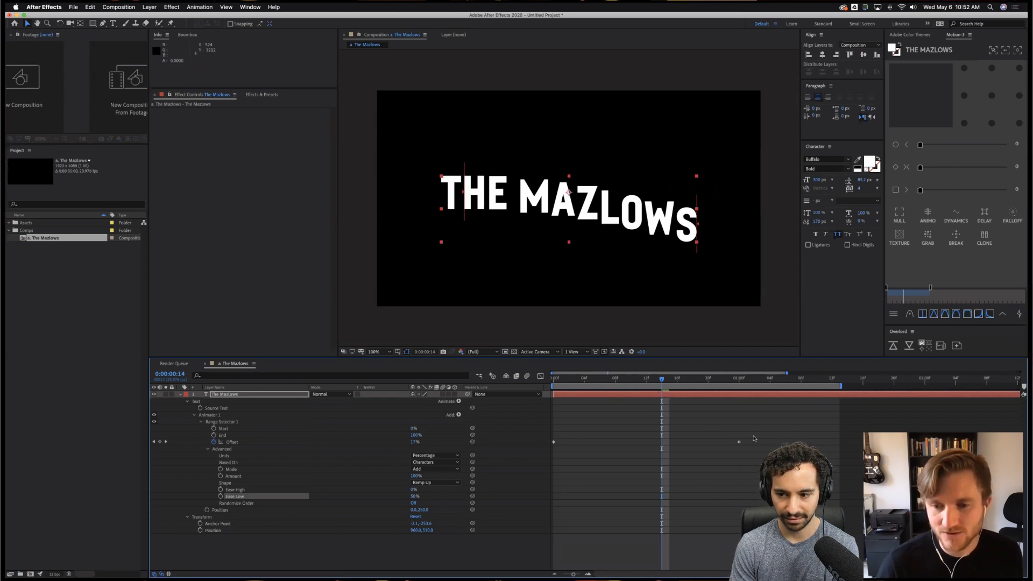
Select both Offset keyframes, preview the eased title animation from the start, and return to 0:00:00:00.
drag(753, 433, 535, 451)
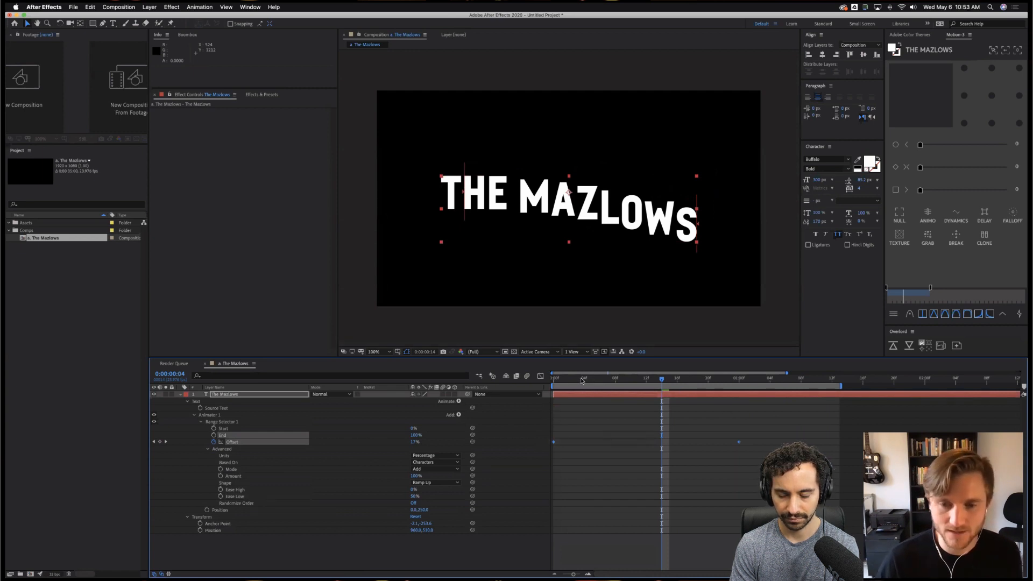
click(547, 384)
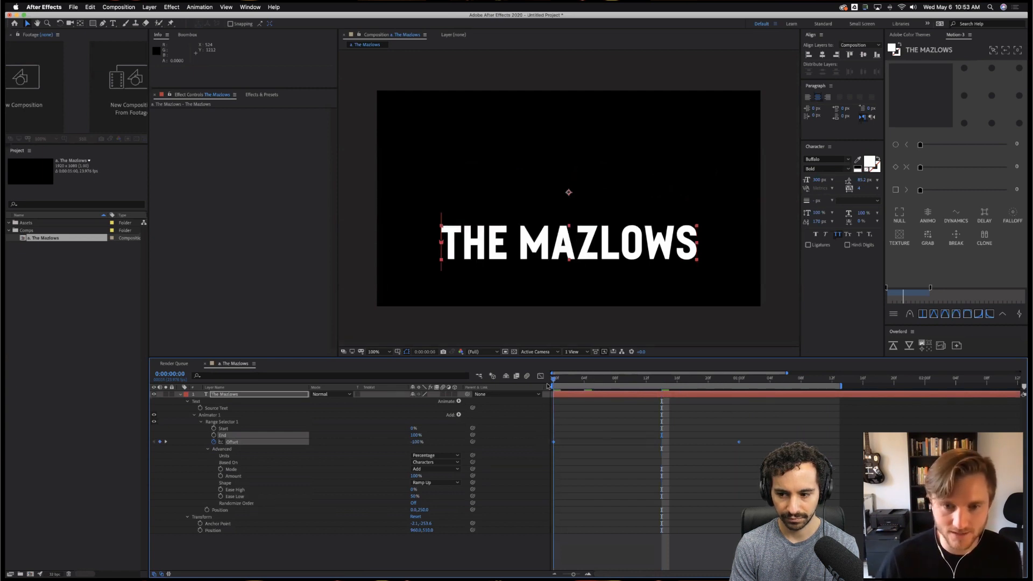
key(space)
key(space)
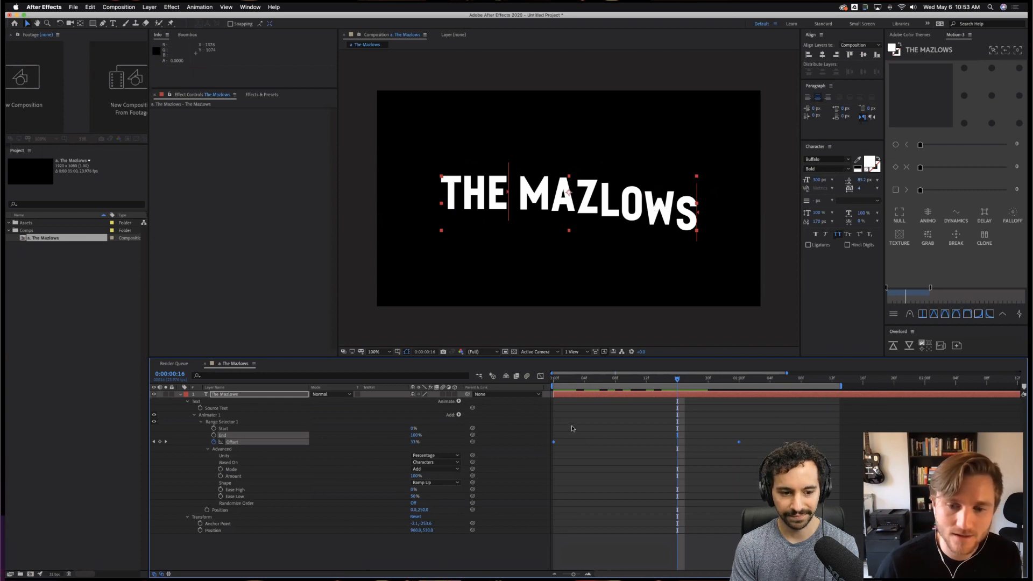
key(Home)
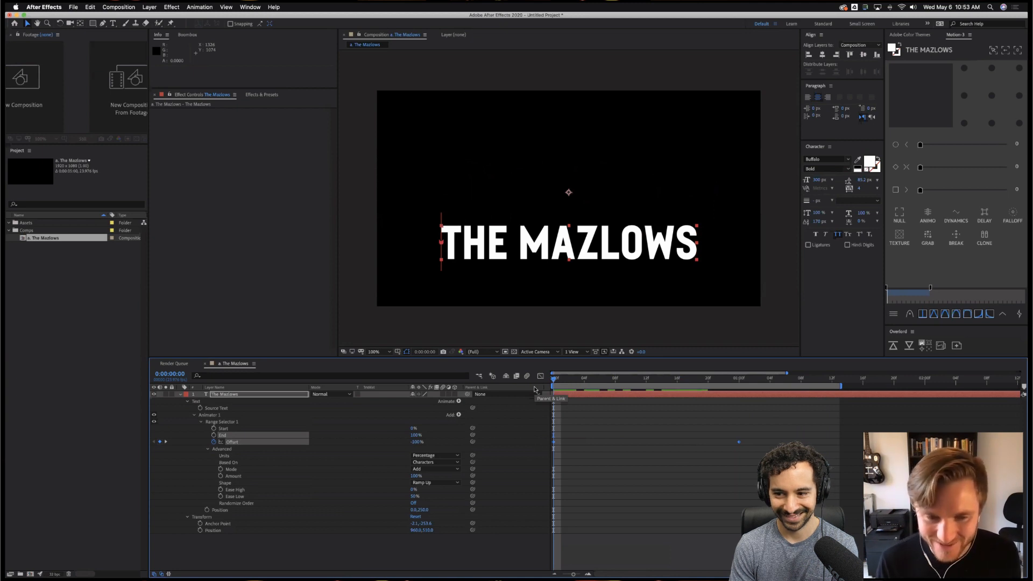
Add an Opacity property to the first text animator and set it to 0%.
click(459, 415)
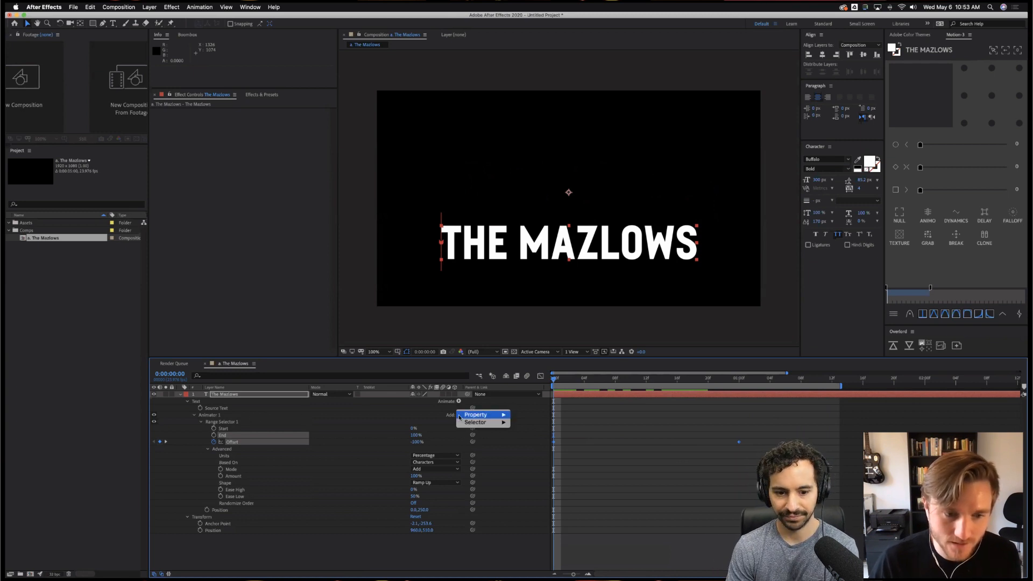
mouse_move(473, 417)
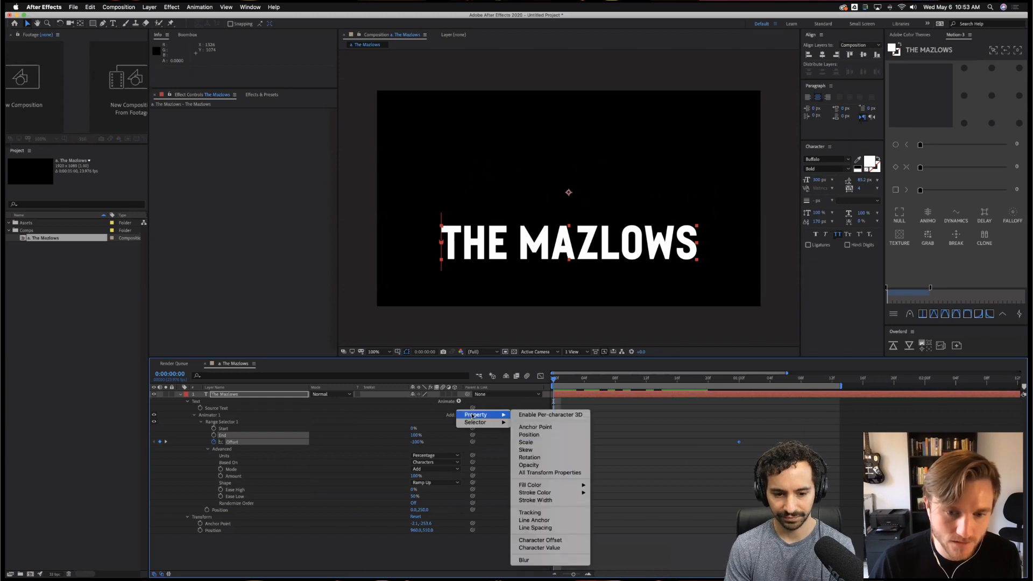
click(528, 465)
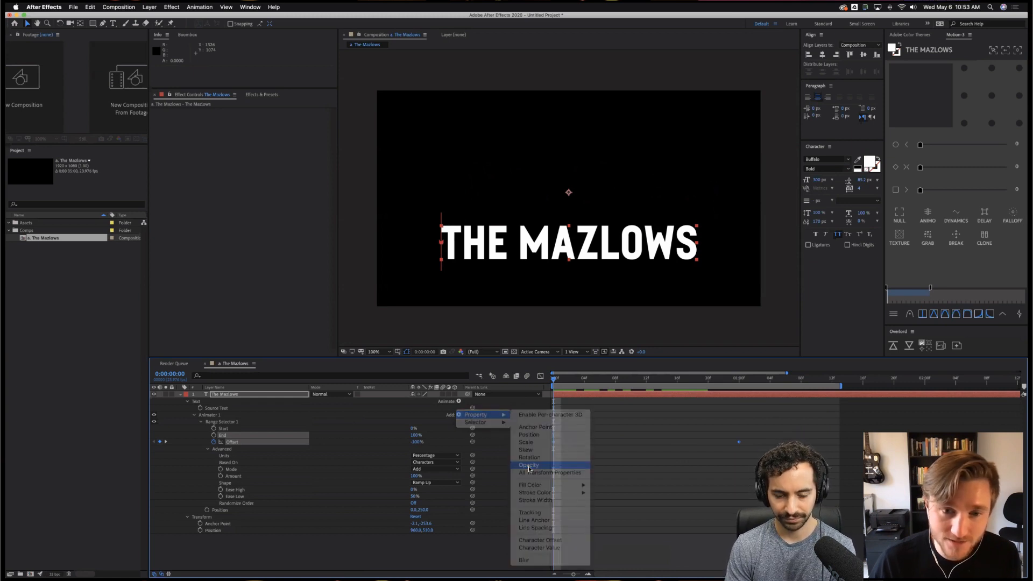
drag(416, 517, 329, 521)
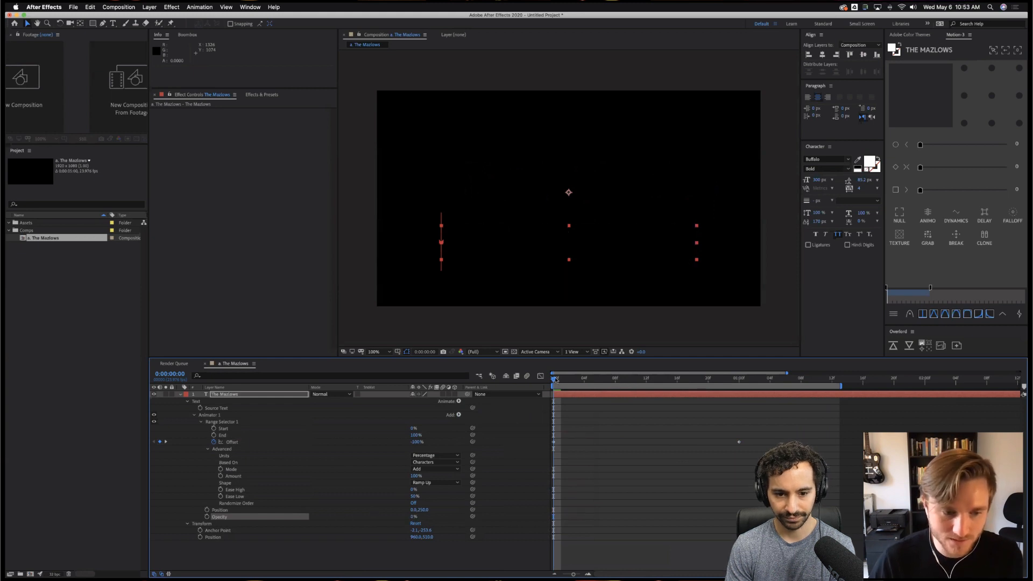
Preview the title's fade and rise from the start, then go to 0:00:00:13.
key(space)
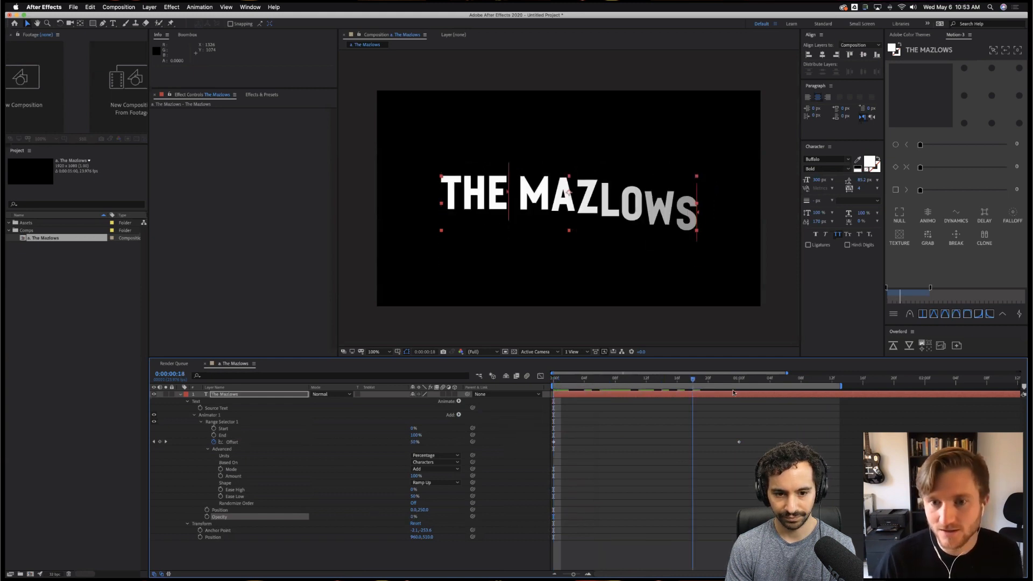
key(space)
key(space)
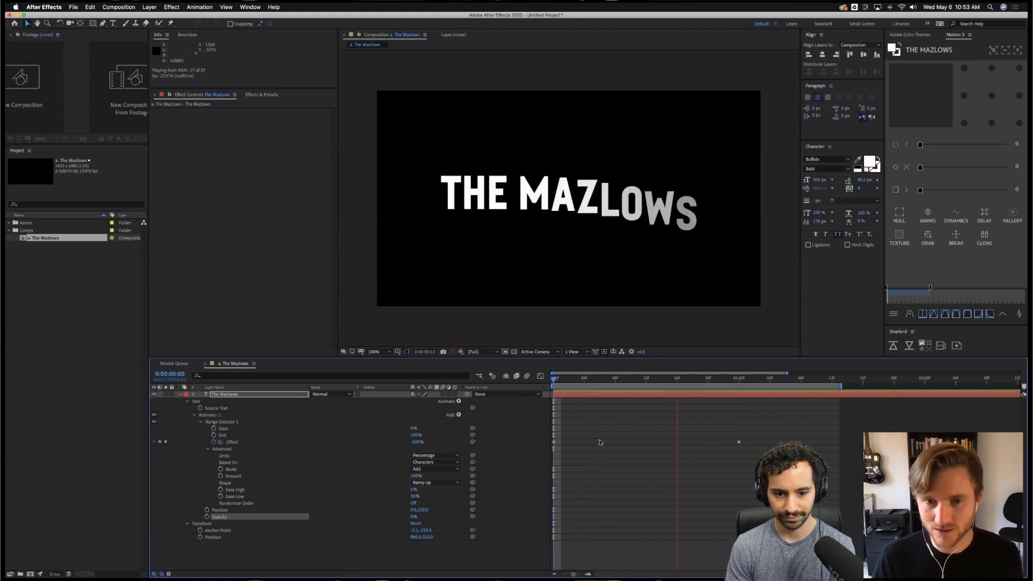
key(space)
click(653, 382)
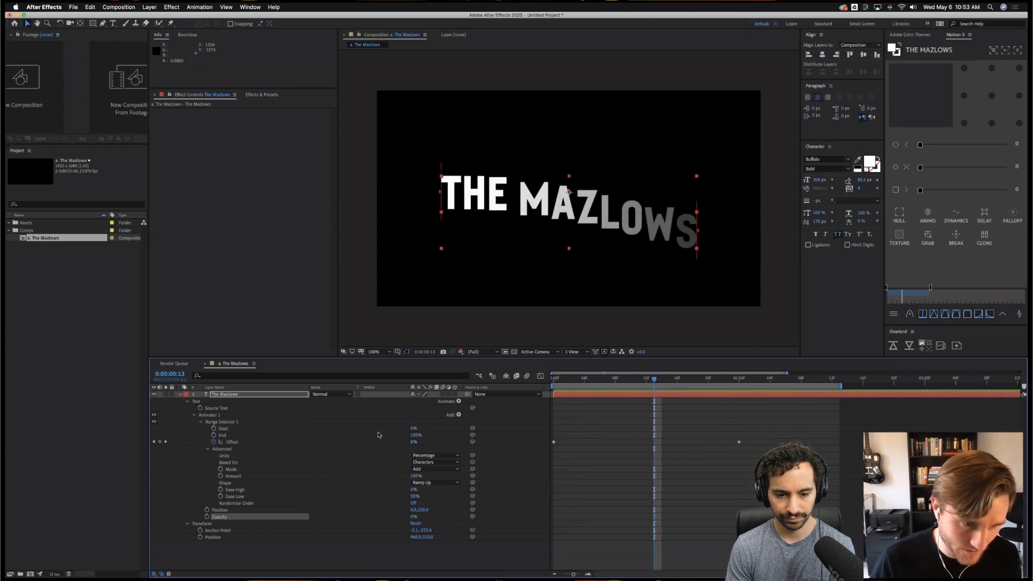
Add a second text animator for Position to the title and set its Position to 0, -50.
click(458, 402)
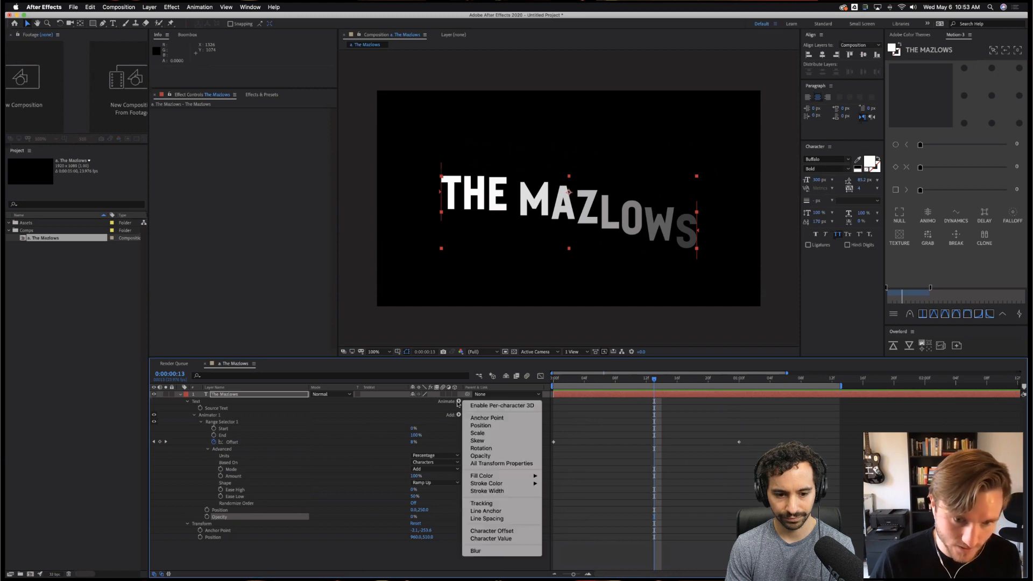
click(290, 477)
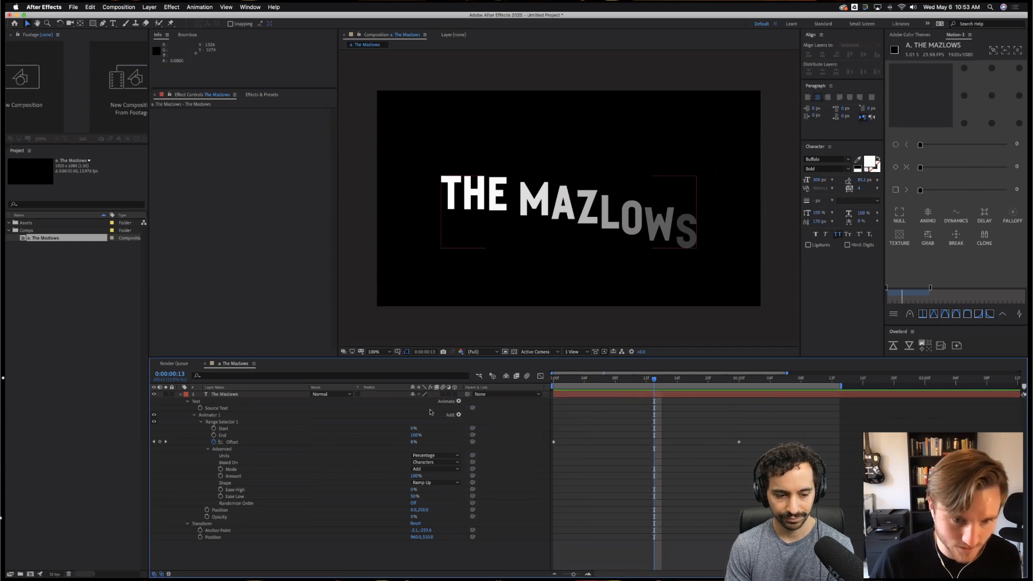
click(459, 401)
click(481, 425)
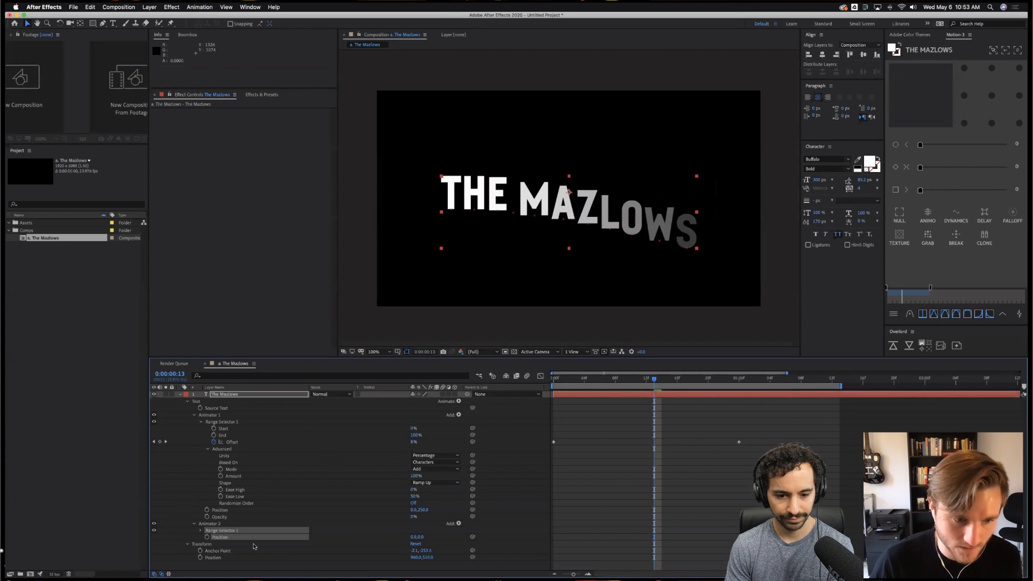
click(200, 530)
scroll(317, 511, down, 2)
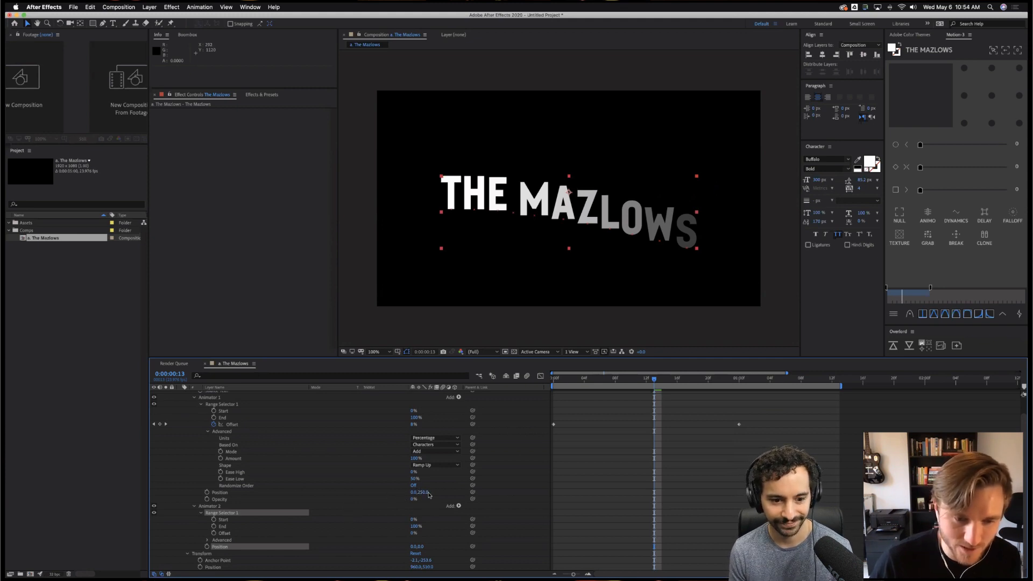
click(421, 547)
text(-50)
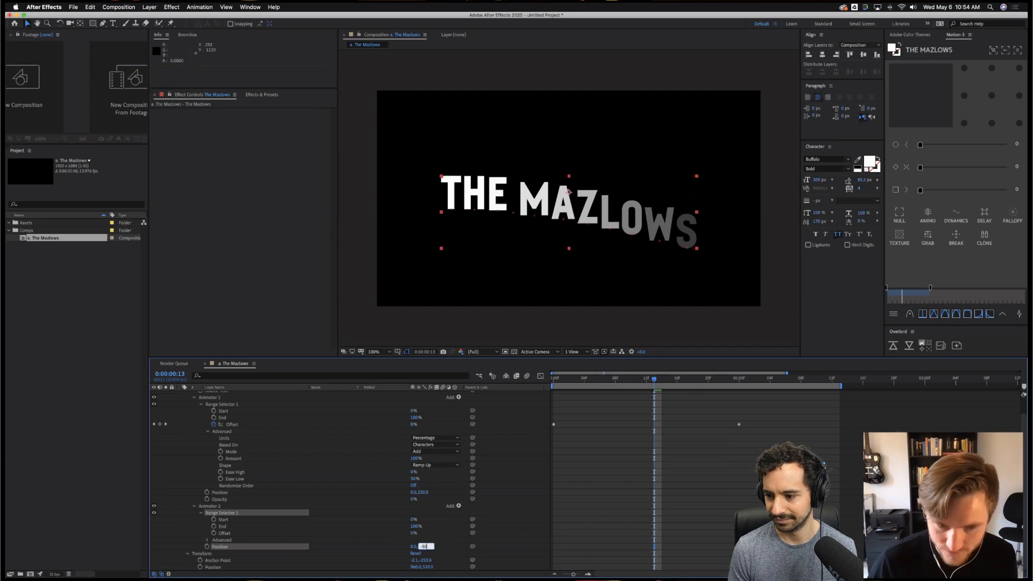
key(Return)
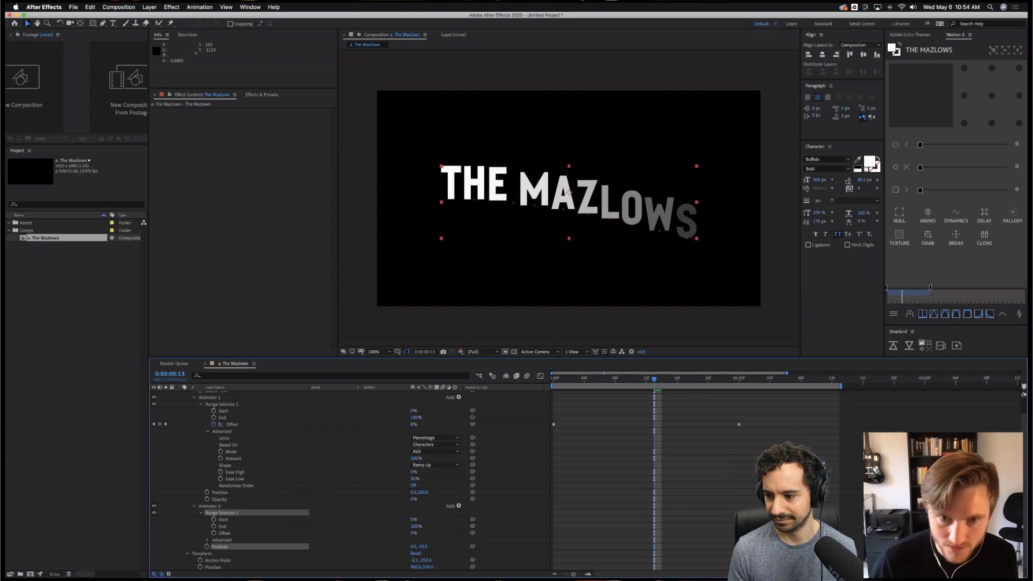
Set the Shape of the second animator's range selector to Ramp Up in its advanced settings.
click(207, 539)
scroll(258, 511, down, 3)
click(427, 513)
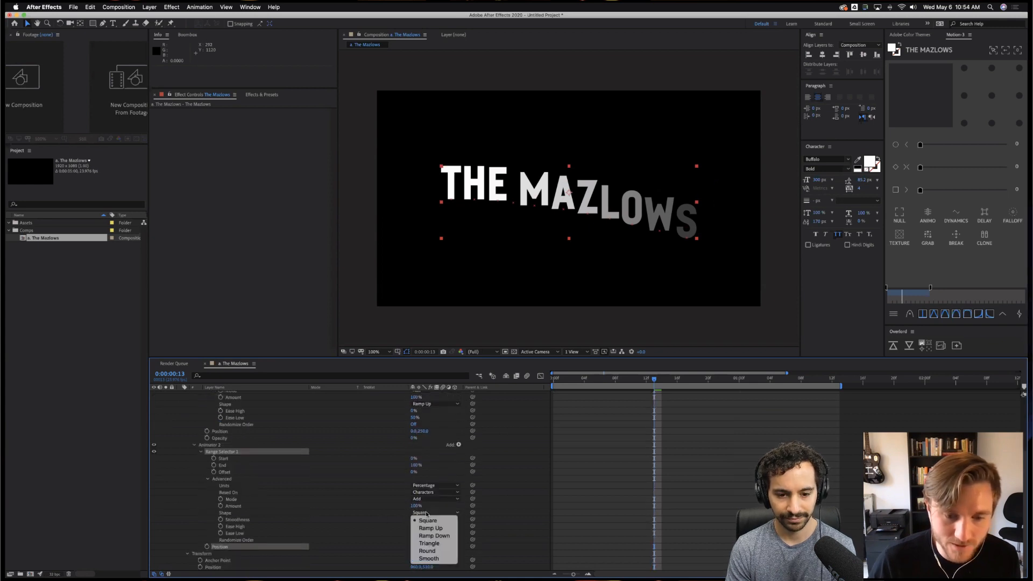
click(430, 528)
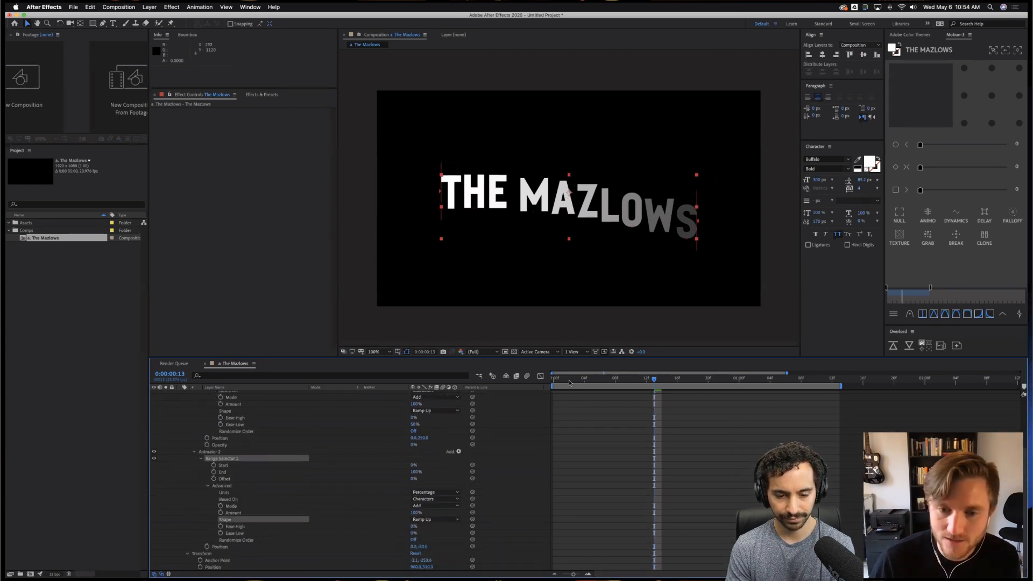
Keyframe the second animator's range selector Offset at -100% at 0:00:00:00 and 100% at 0:00:01:00.
drag(570, 379, 537, 382)
click(214, 478)
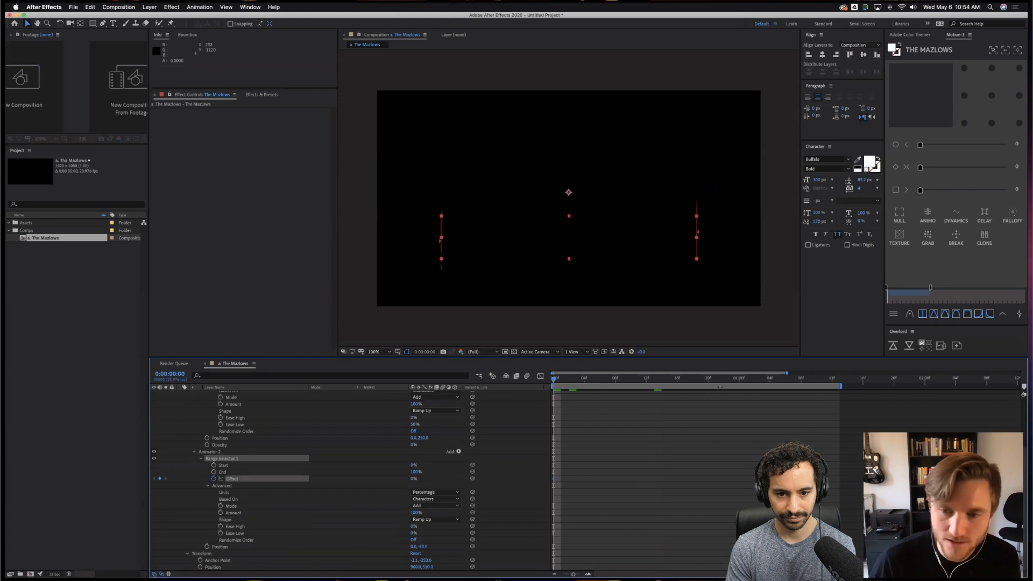
drag(414, 478, 484, 479)
click(762, 380)
click(740, 379)
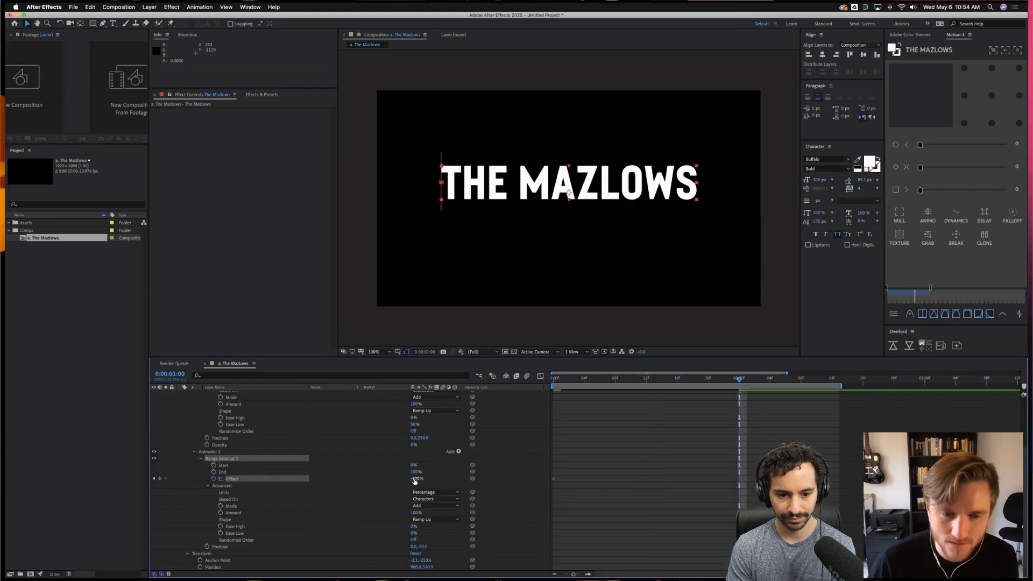
click(700, 447)
Set Ease Low to 50% in the second animator's range selector.
scroll(672, 430, up, 5)
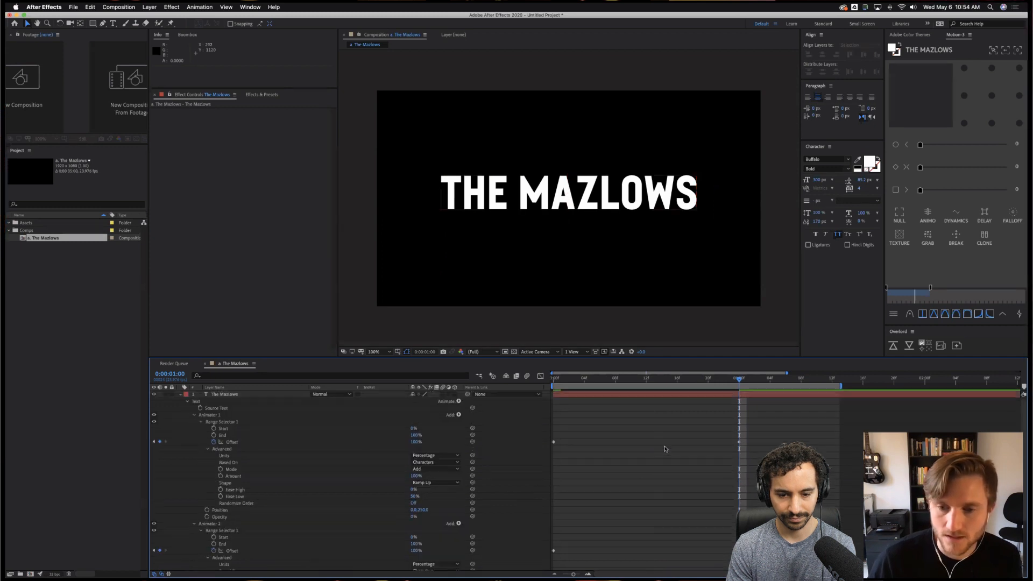
scroll(645, 473, down, 4)
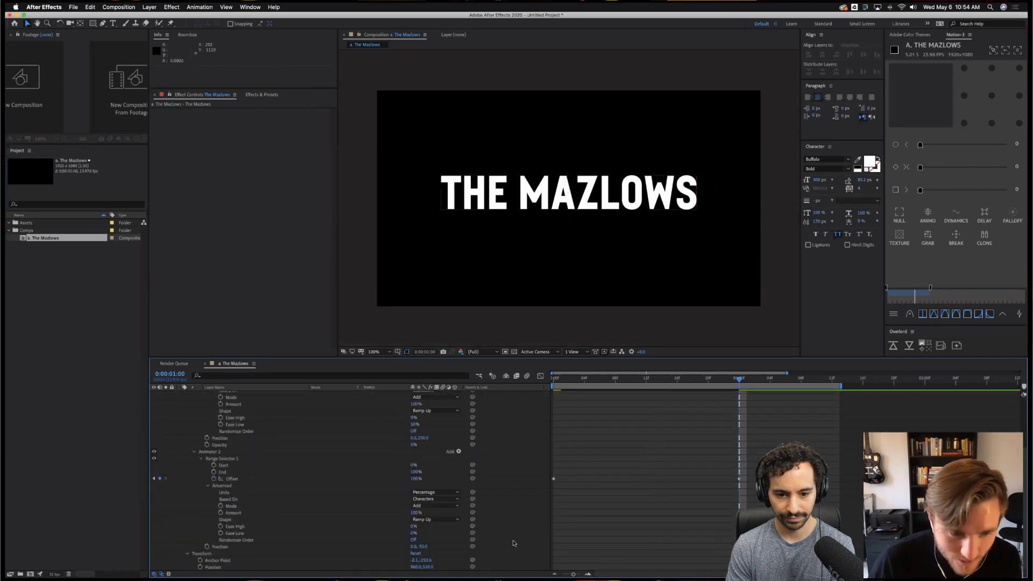
click(413, 532)
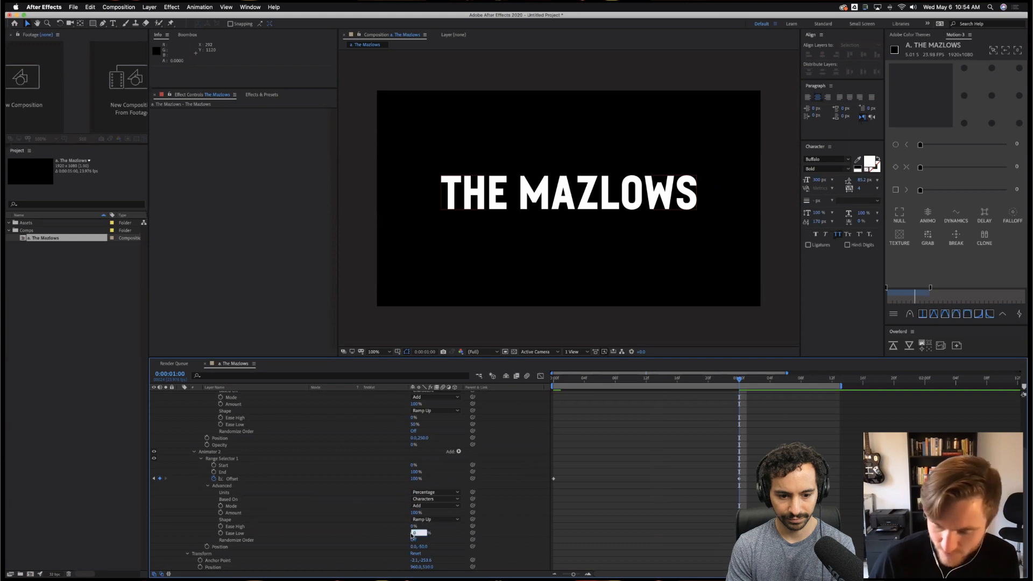
text(50)
key(Return)
click(617, 430)
scroll(616, 430, up, 4)
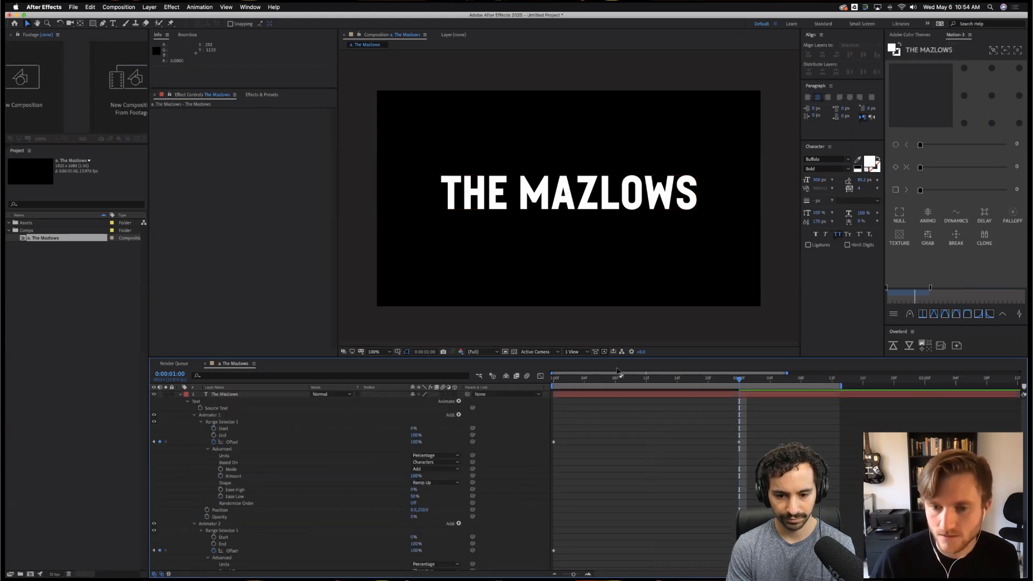
Show the title layer's keyframed properties, then expand the listing to all of its modified properties.
click(617, 395)
key(u)
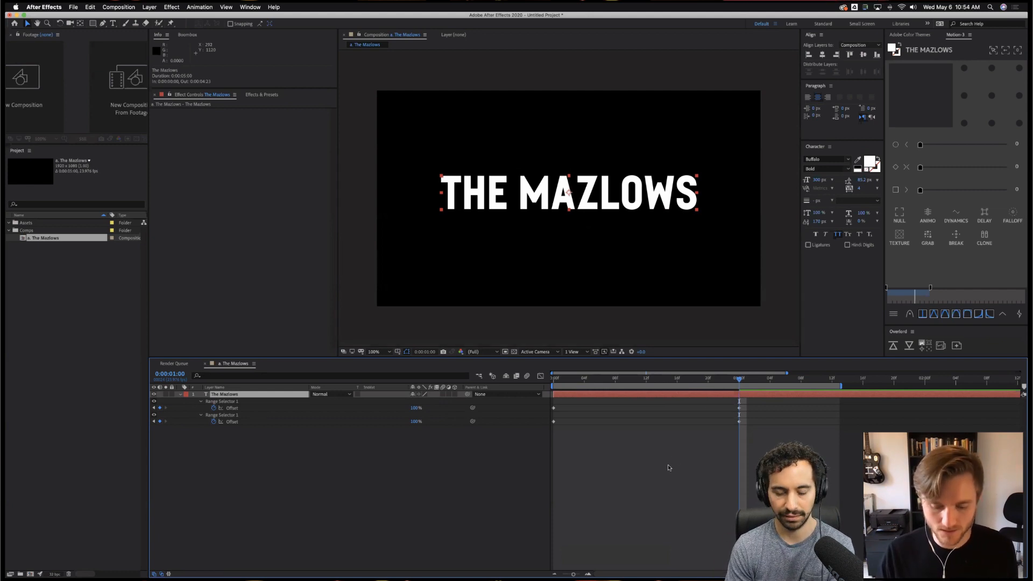
key(u)
key(u)
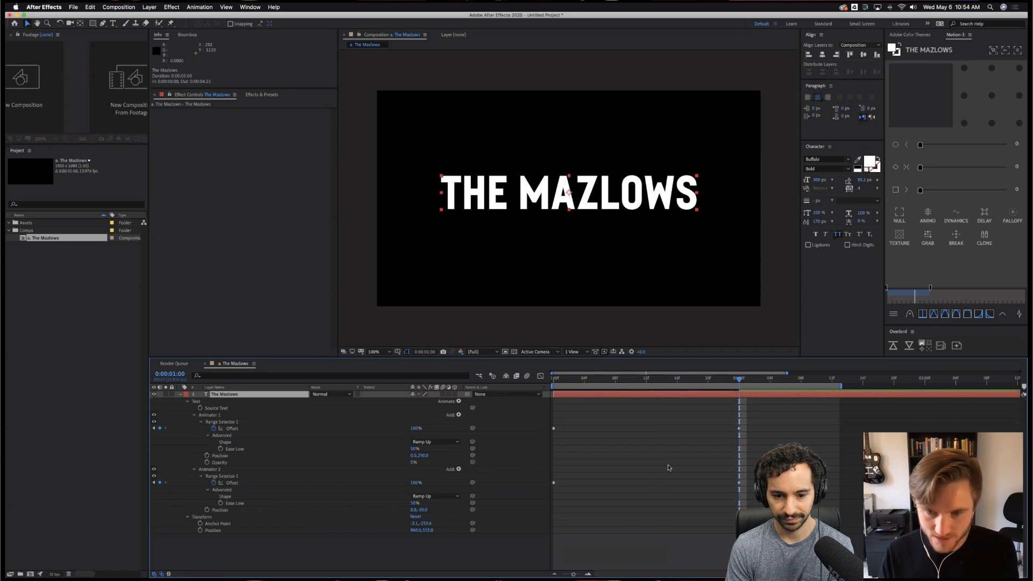
Move the end Offset keyframes of both animators' range selectors to 0:00:00:16.
key(u)
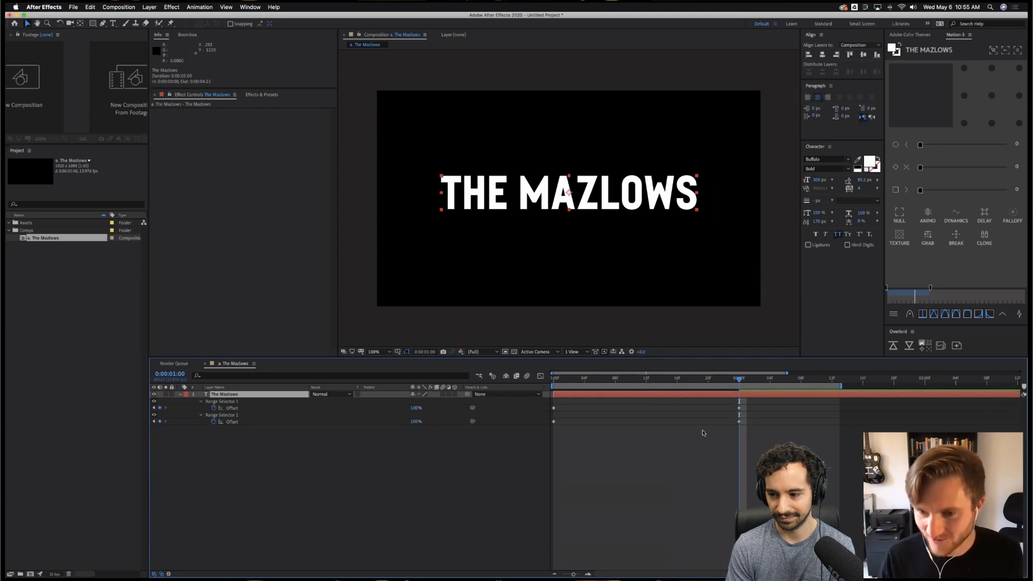
click(677, 379)
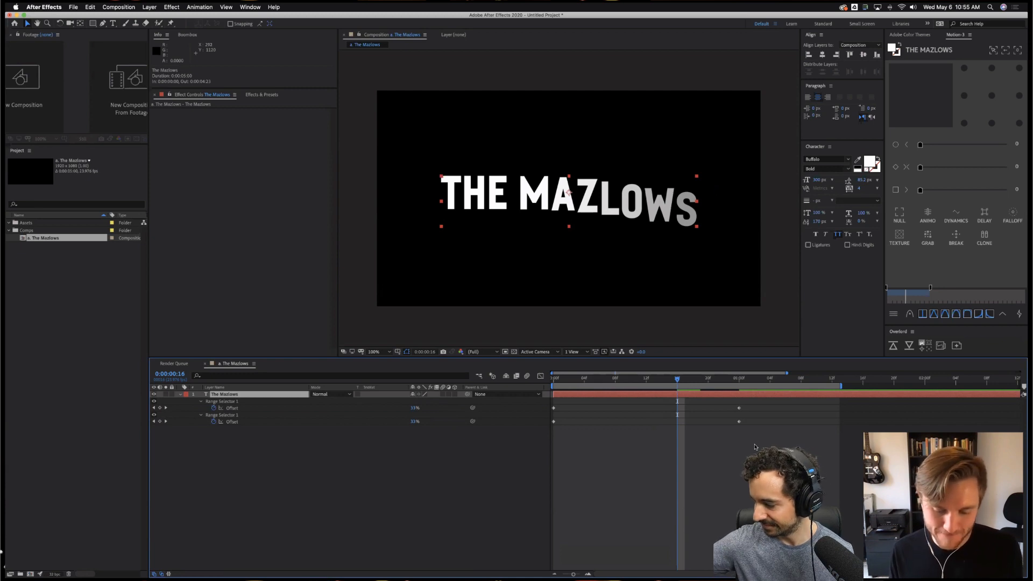
key(p)
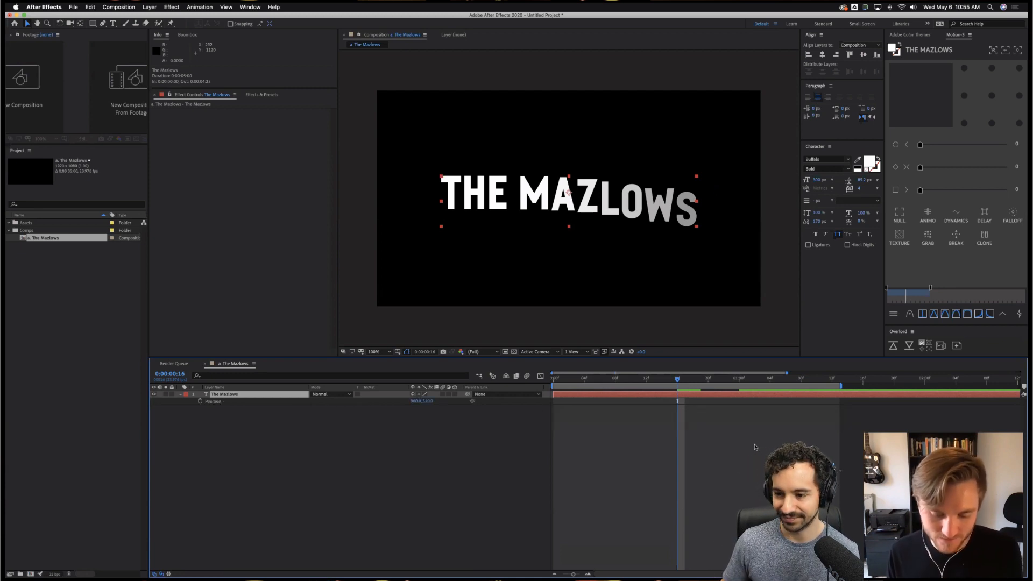
key(u)
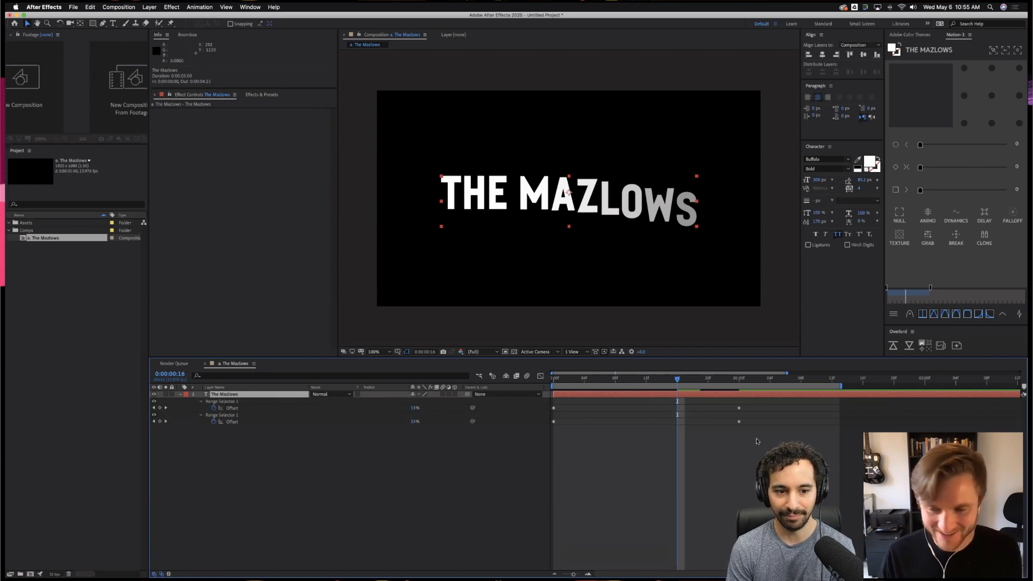
key(u)
key(u)
key(u)
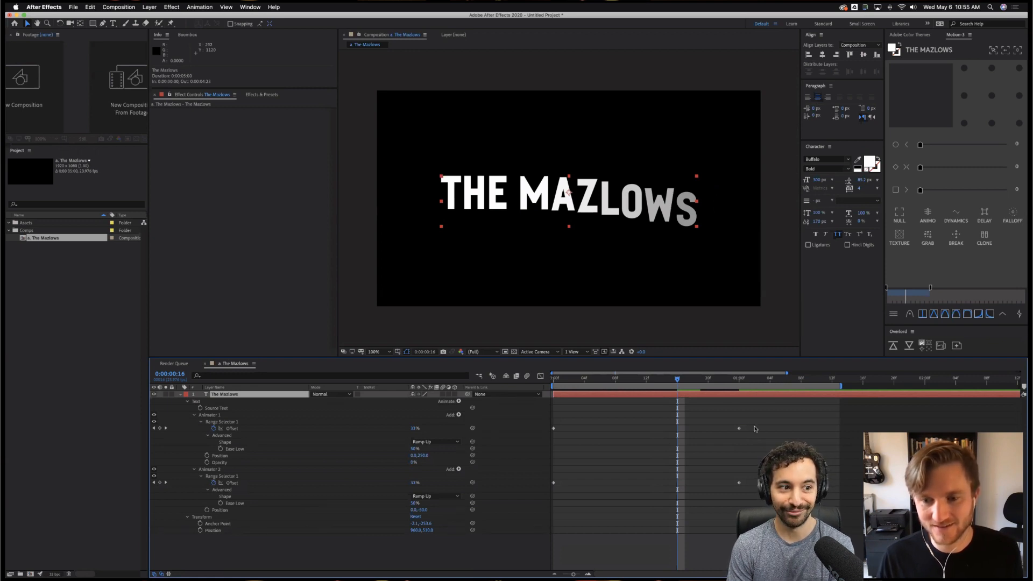
drag(751, 422, 729, 489)
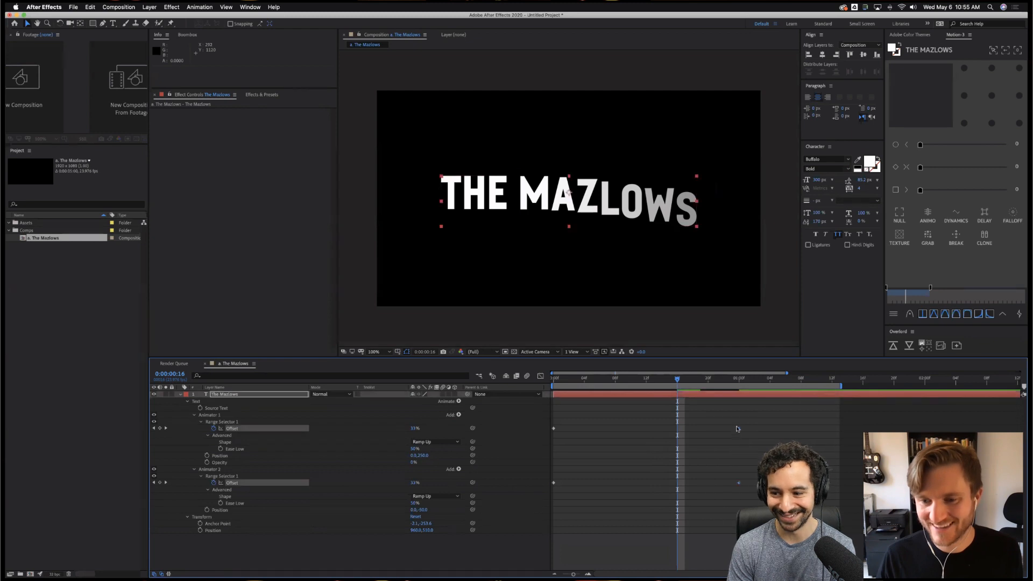
drag(738, 429, 716, 428)
key(Delete)
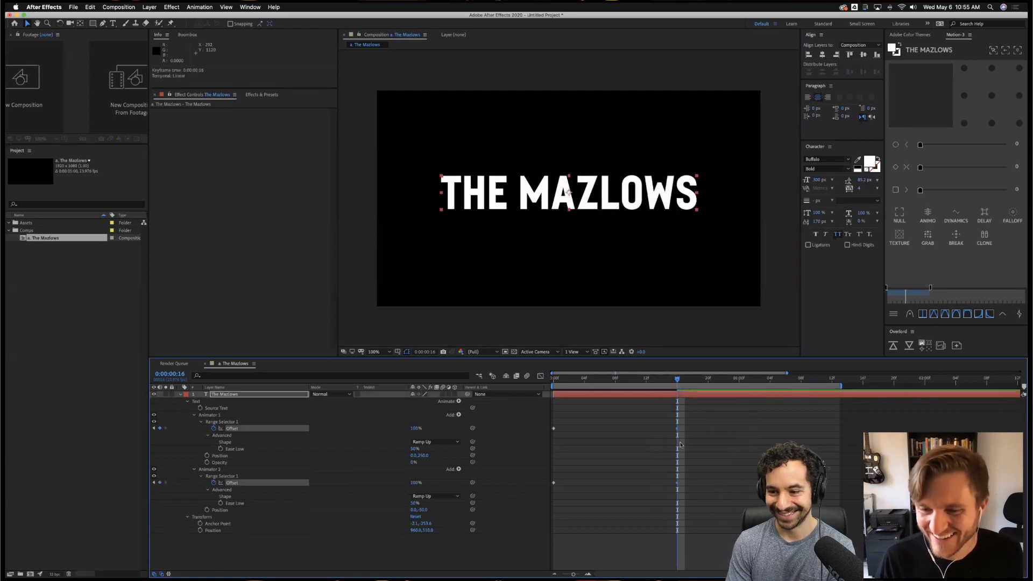
click(700, 417)
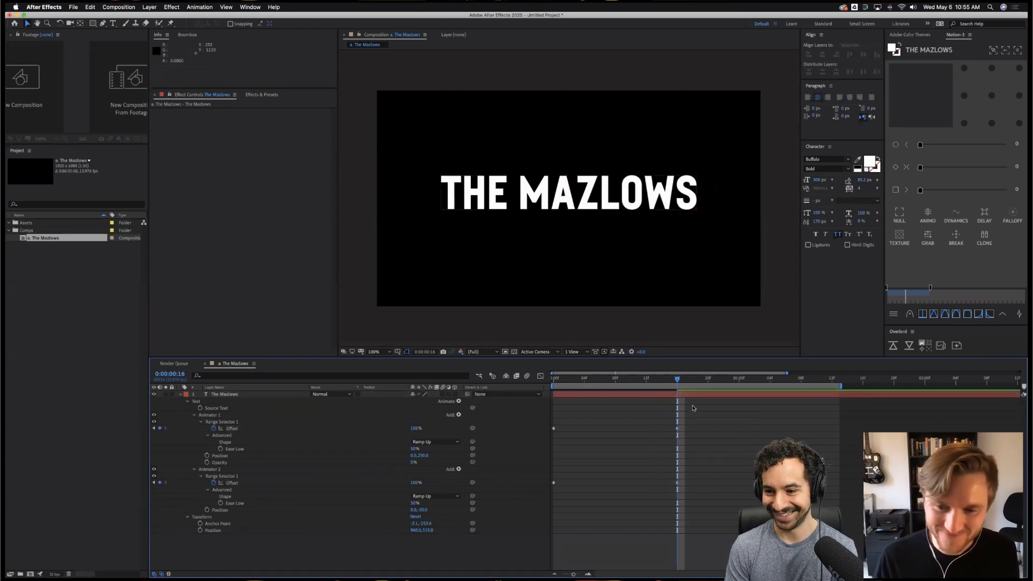
Shift both of the second animator's Offset keyframes four frames later, to 0:00:00:04 and 0:00:00:20, and preview the title animation.
drag(677, 379, 653, 383)
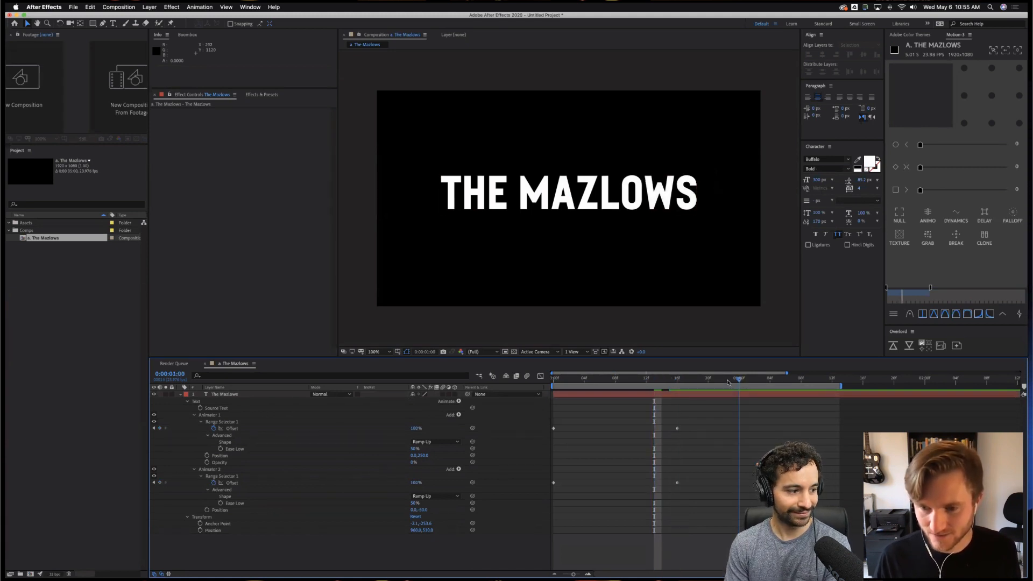
click(591, 380)
click(669, 380)
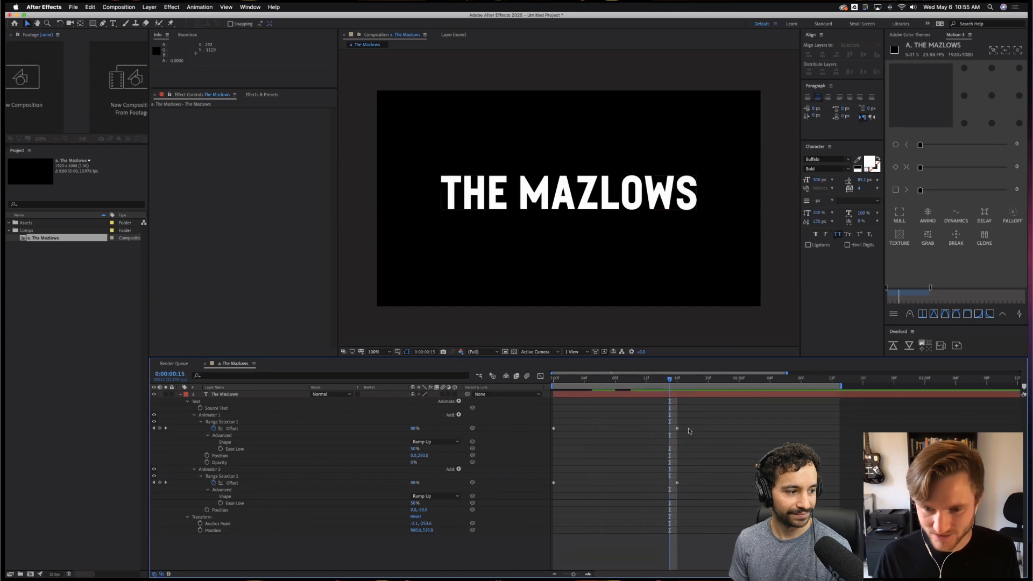
drag(699, 478, 584, 484)
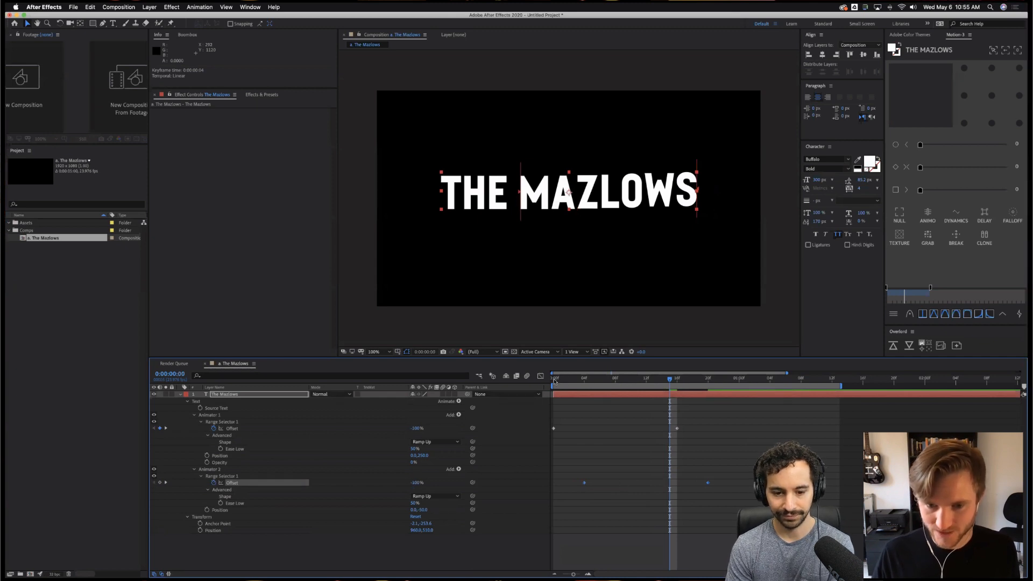
mouse_move(555, 381)
mouse_down()
mouse_move(672, 398)
mouse_move(555, 389)
mouse_up()
click(616, 422)
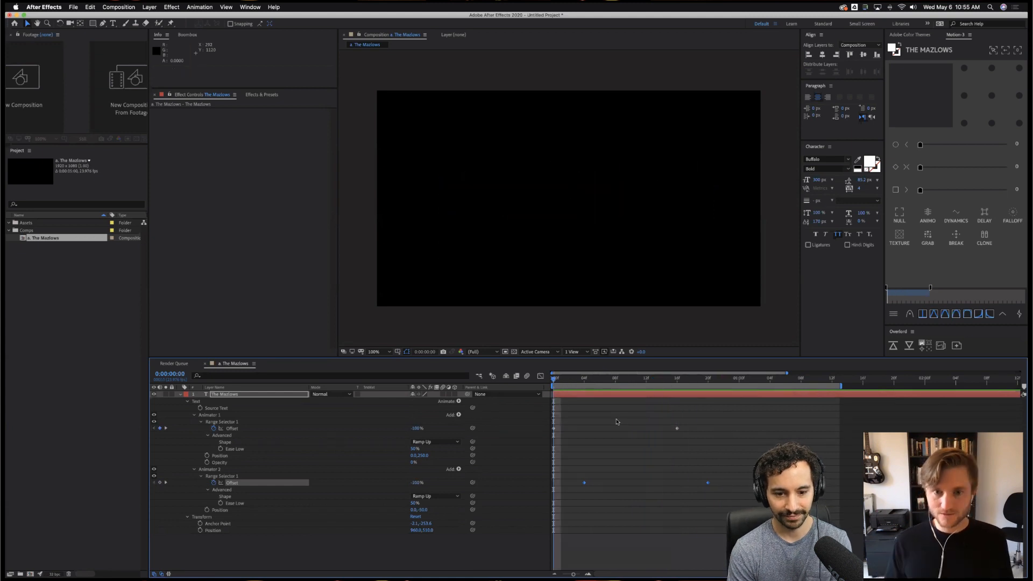
key(space)
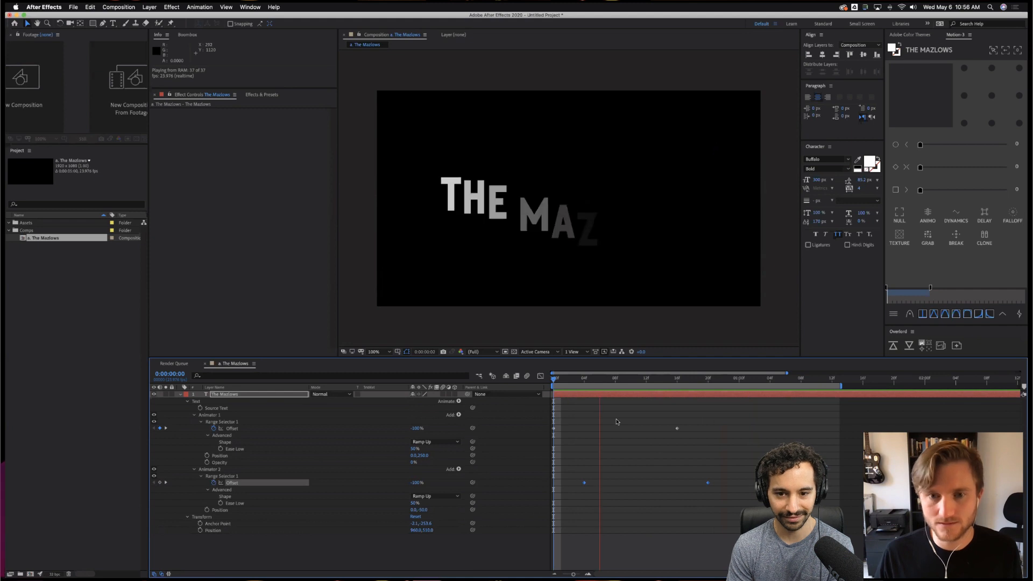
key(space)
key(space)
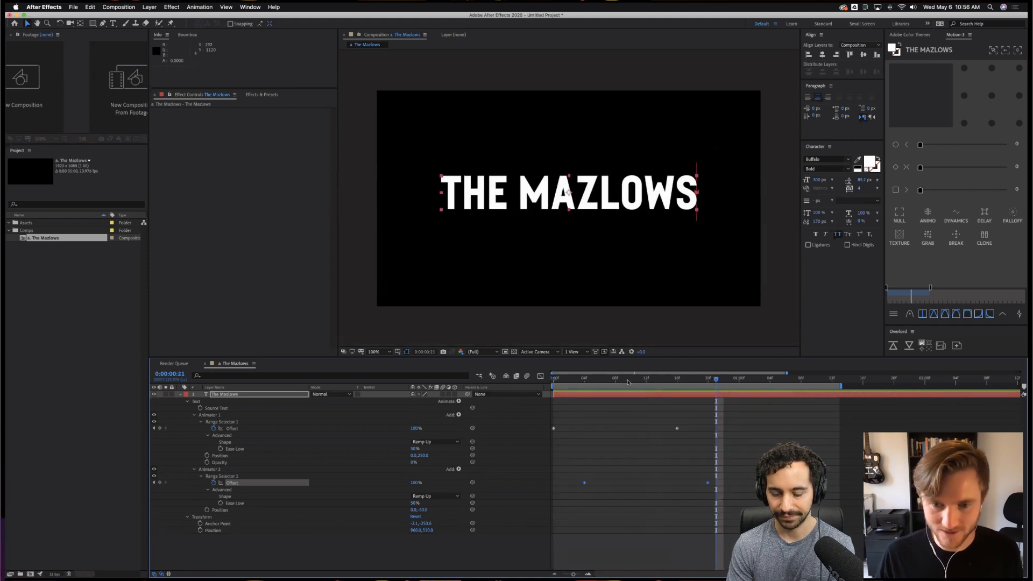
key(space)
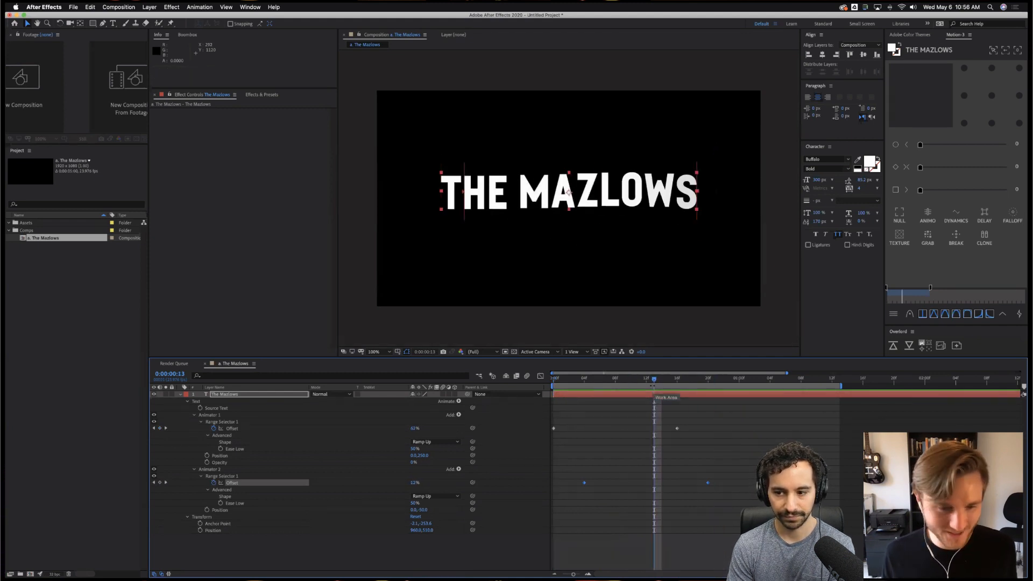
Set the second animator's vertical Position to -75, and set the current time to 0:00:01:00 after previewing the animation.
click(423, 510)
text(-75)
key(Return)
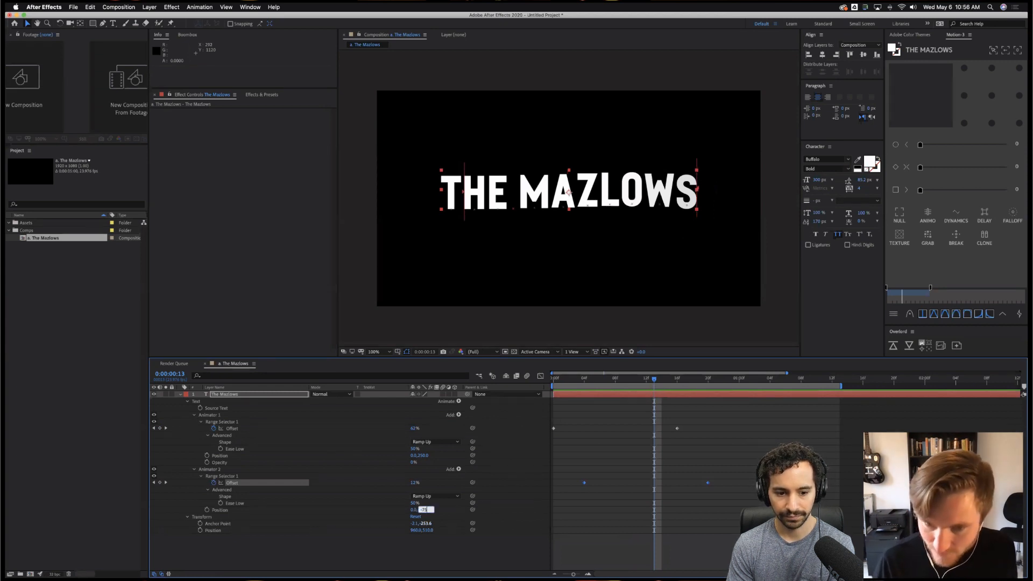
key(space)
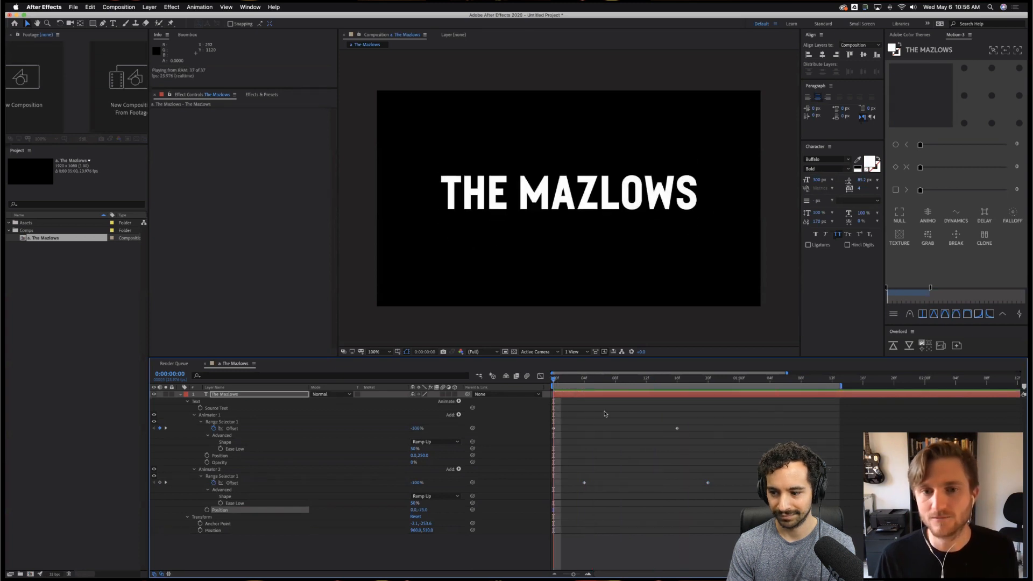
key(space)
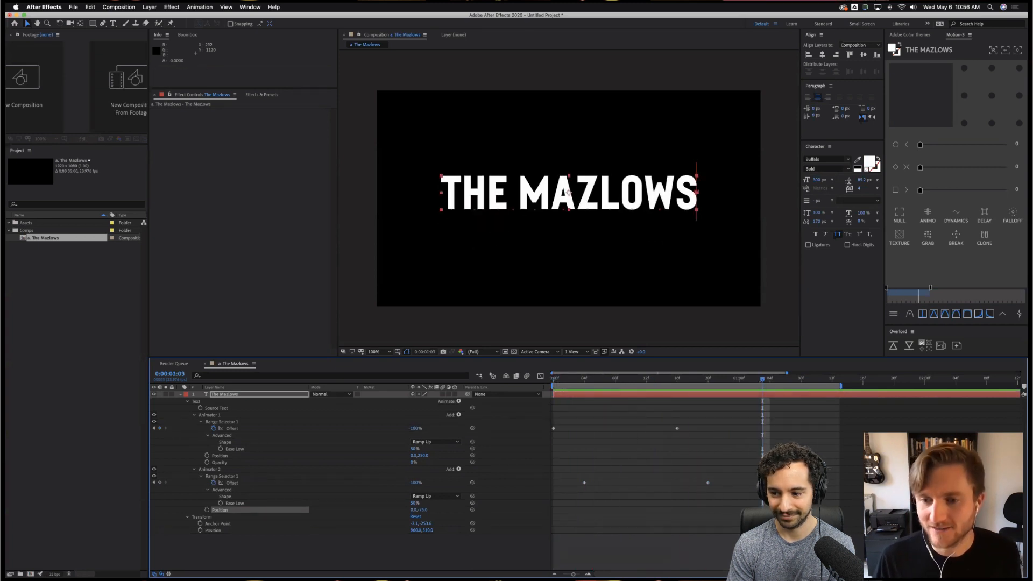
click(739, 379)
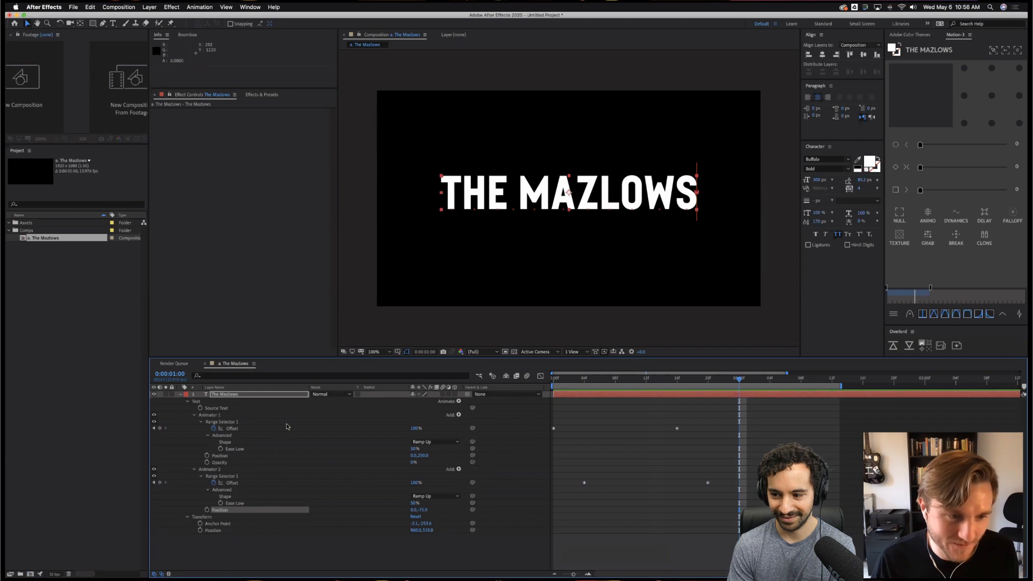
click(458, 400)
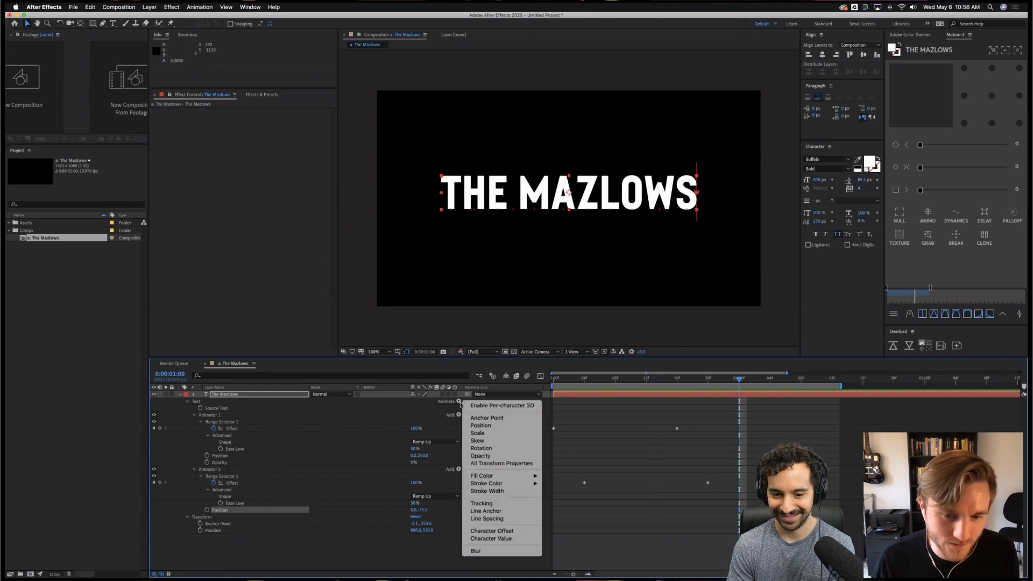
click(506, 503)
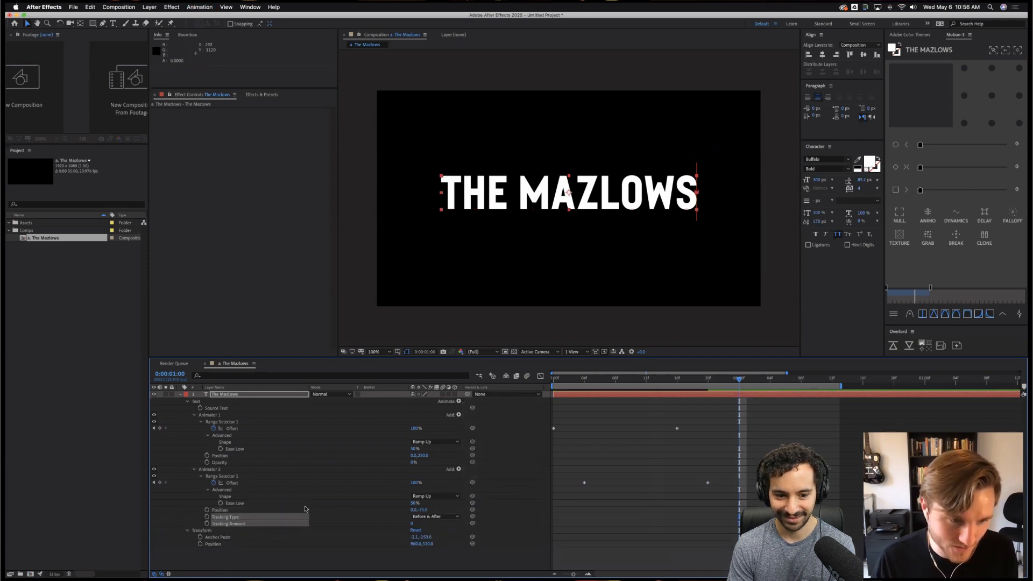
key(F2)
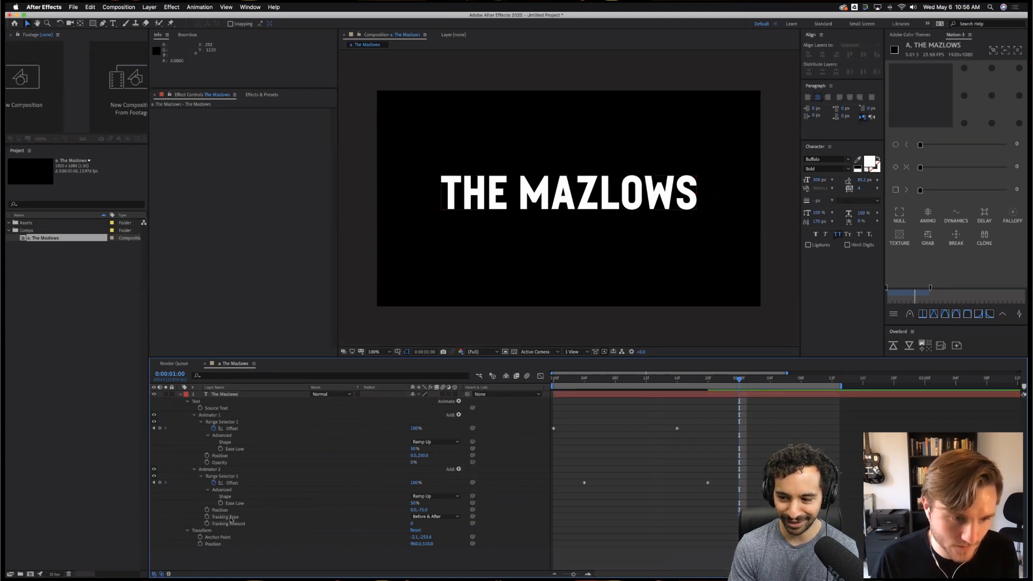
click(231, 517)
shift+click(229, 523)
key(Delete)
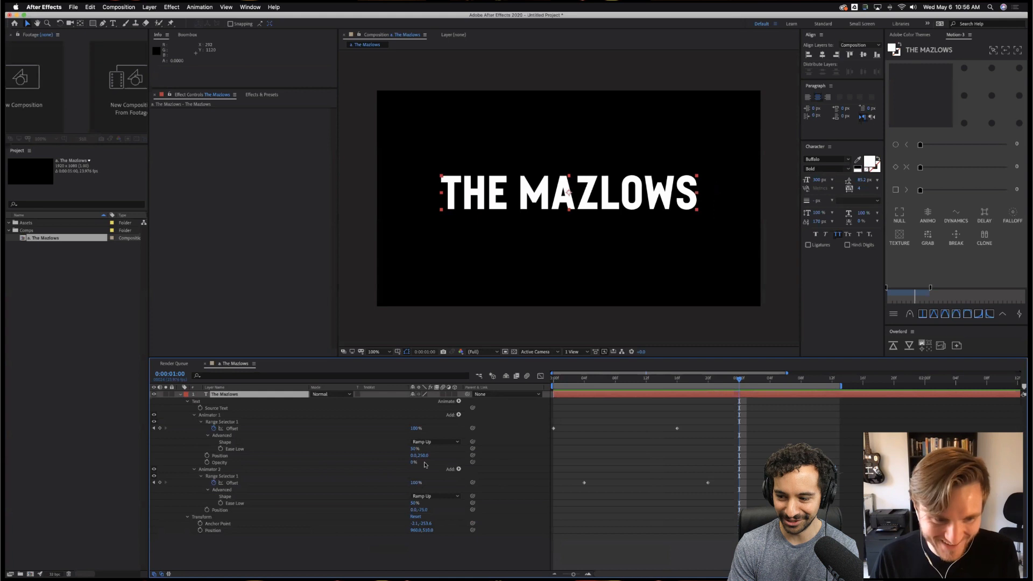
Add a separate third text animator with the Tracking property to the title layer.
click(295, 408)
click(296, 401)
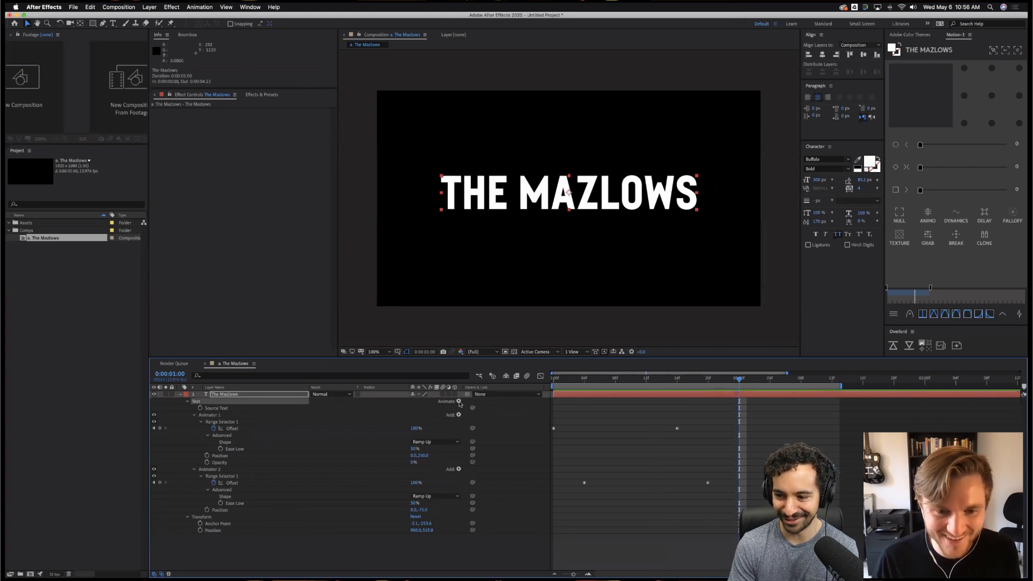
click(458, 401)
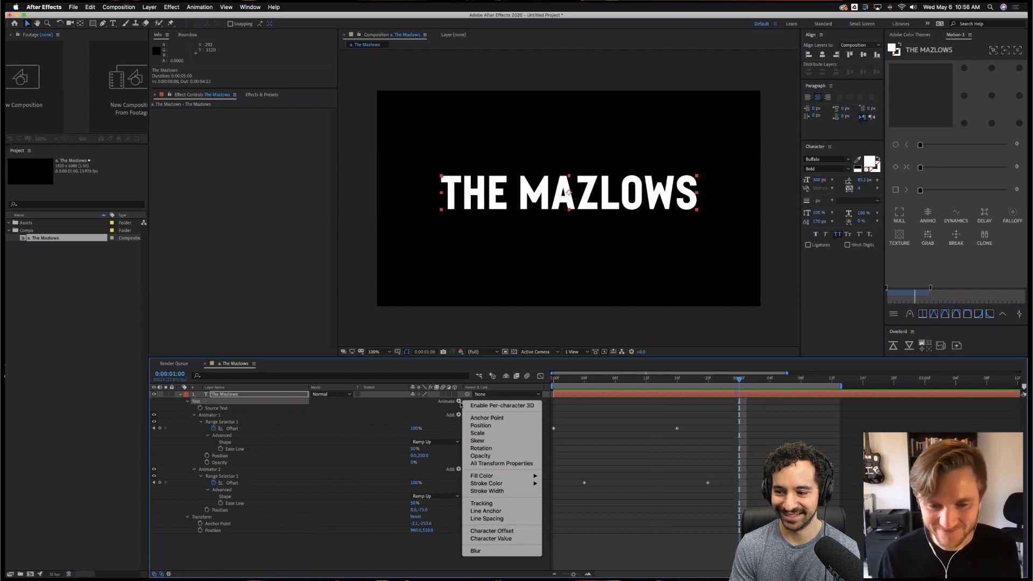
click(498, 505)
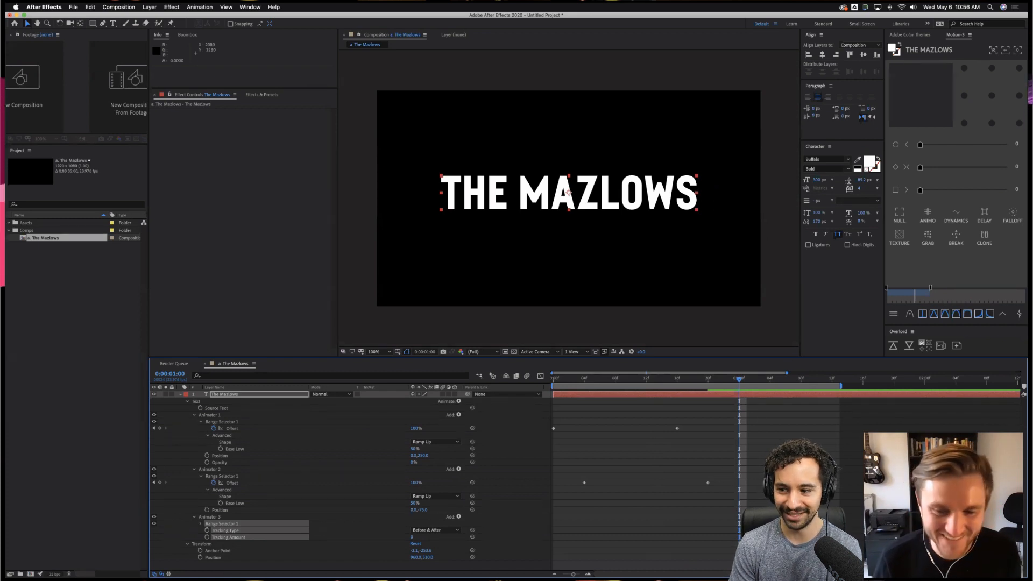
key(F2)
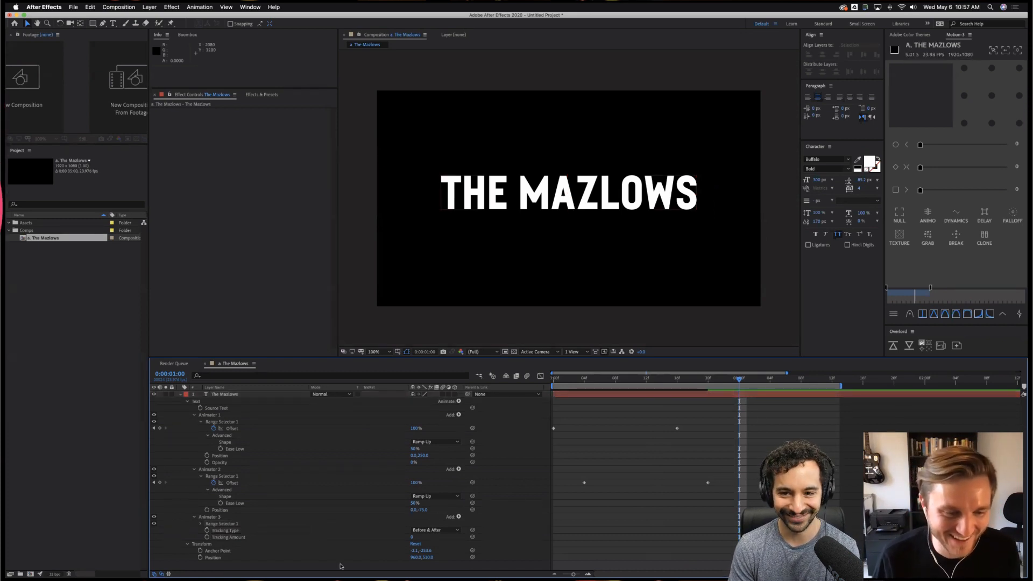
Keyframe the third animator's Tracking Amount at about 63 at 0:00:00:00 and 0 at 0:00:01:00.
click(207, 538)
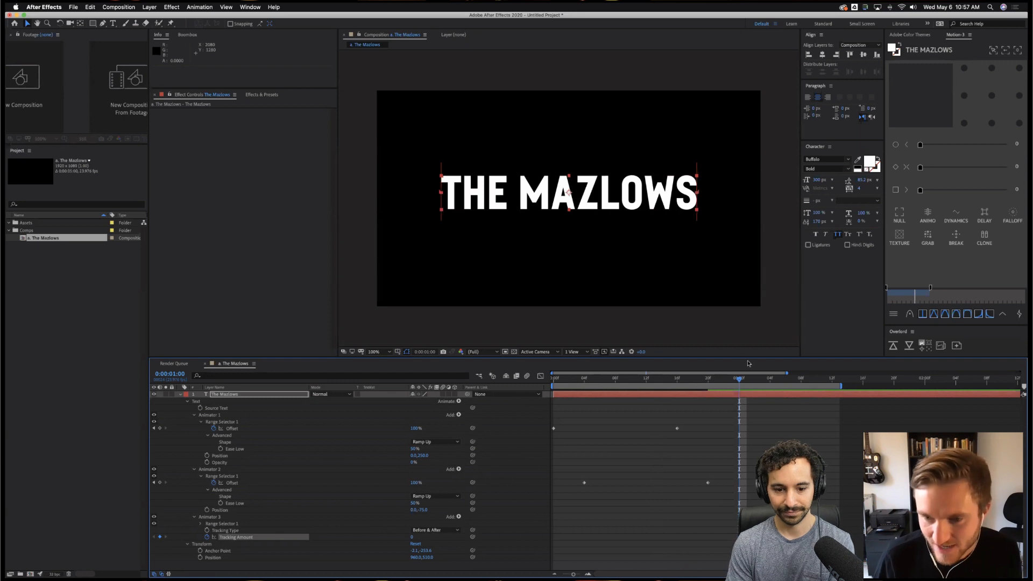
key(Home)
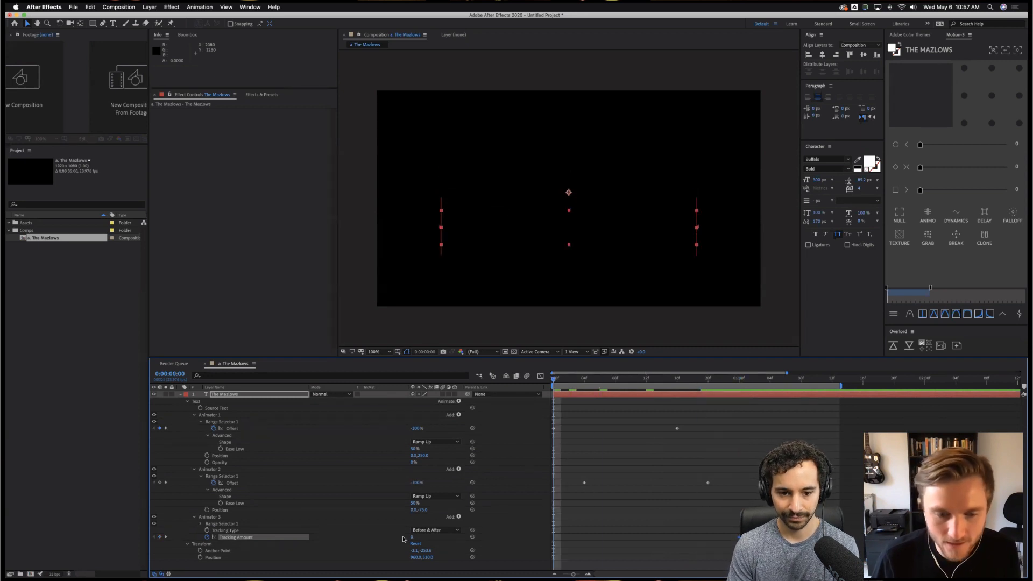
key(space)
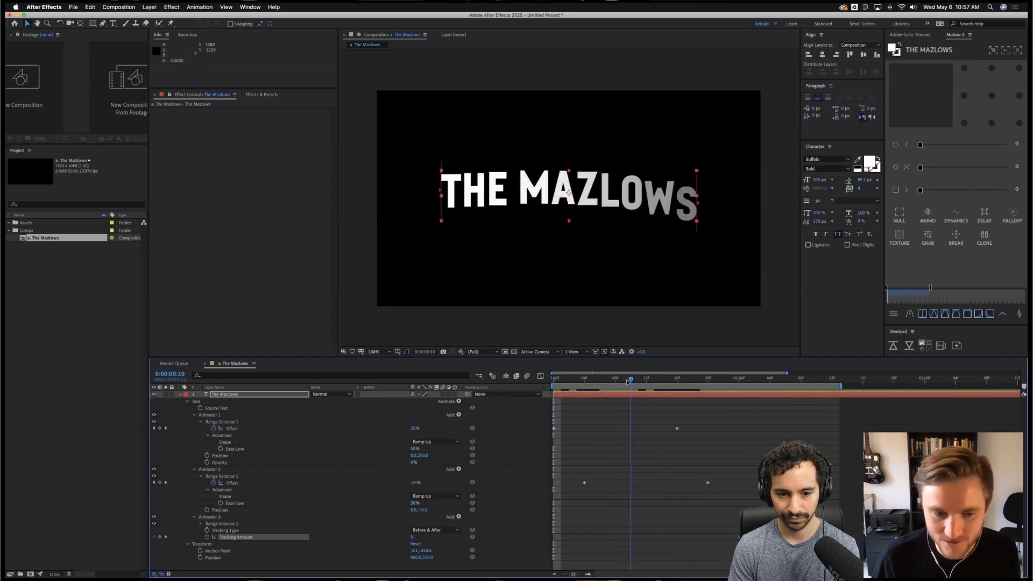
drag(415, 541, 446, 546)
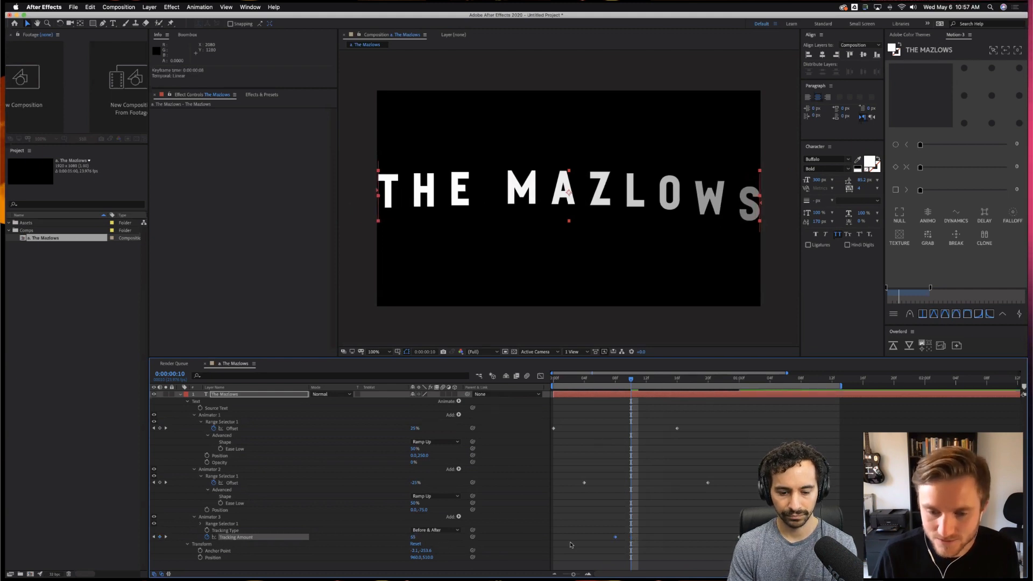
drag(631, 537, 554, 537)
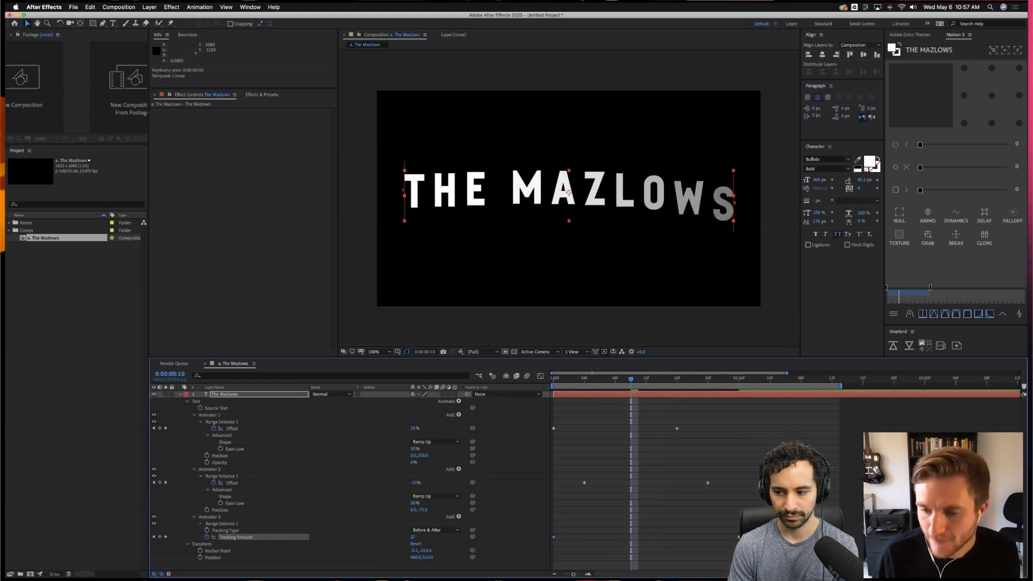
Ease the Tracking Amount keyframe at 0:00:01:00 with Motion 3, setting its third easing slider to 79.
drag(739, 535, 719, 550)
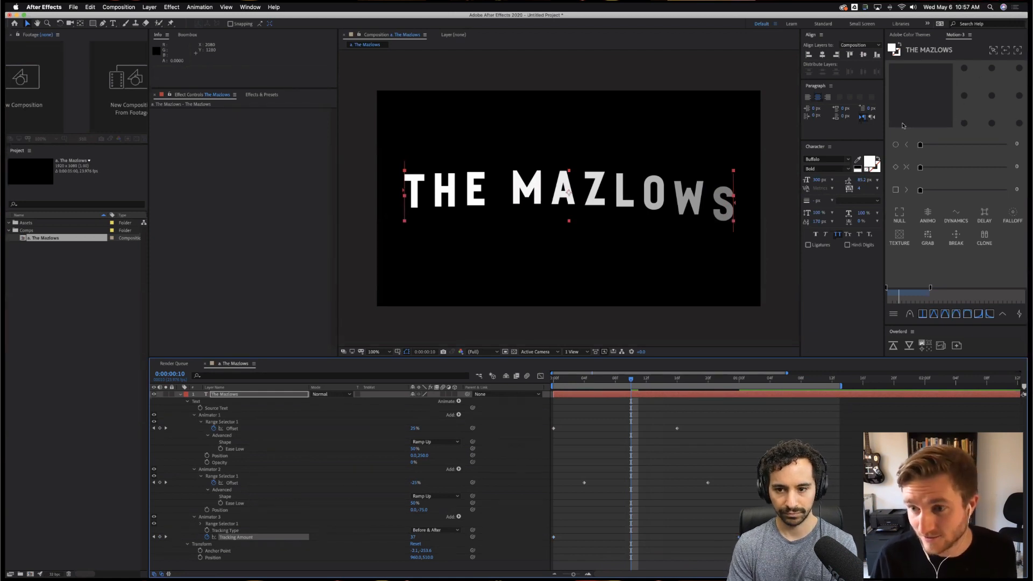
click(921, 145)
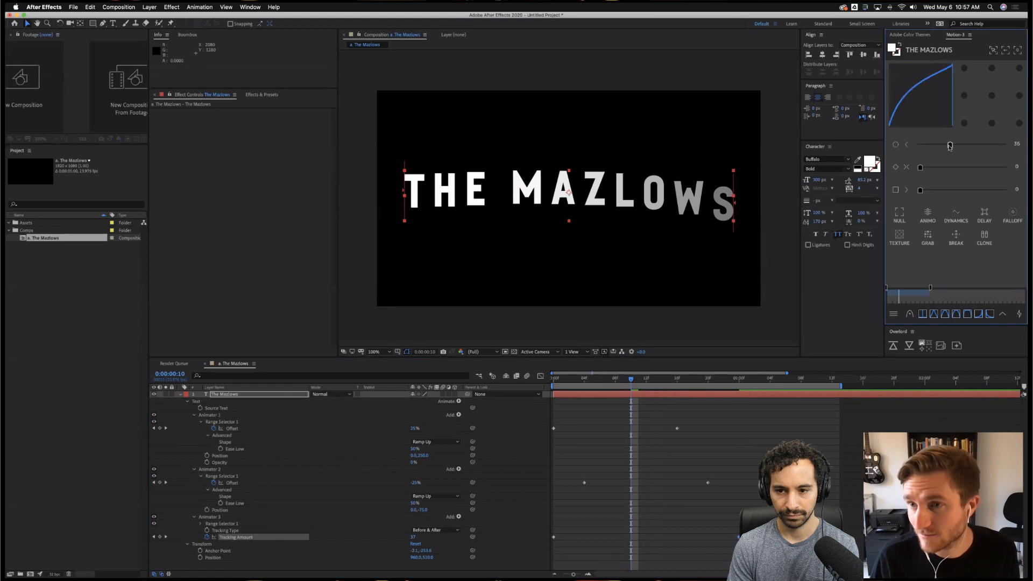
drag(919, 190, 987, 191)
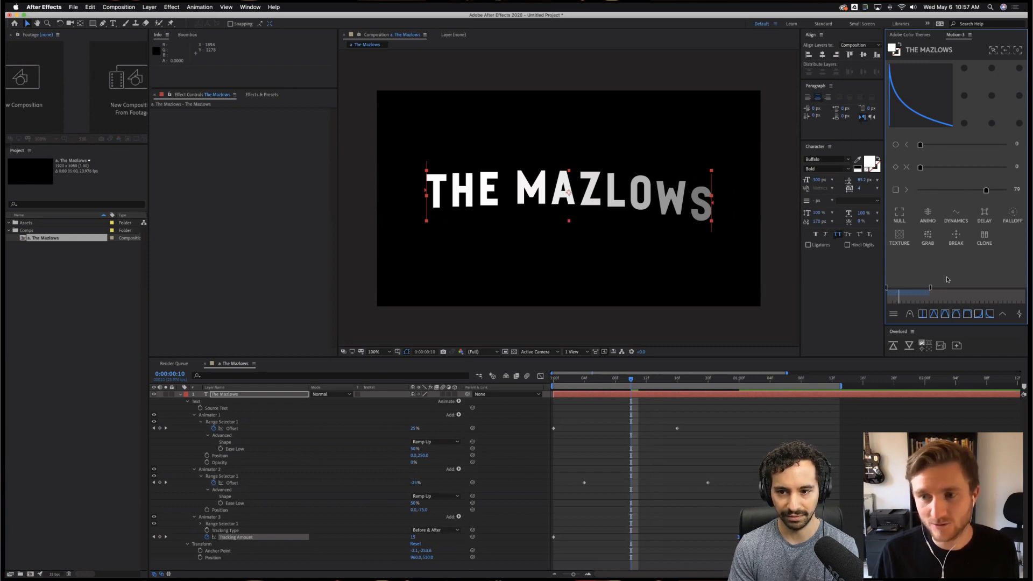
Preview the title animation from the beginning, and move the current time to 0:00:01:08.
click(599, 385)
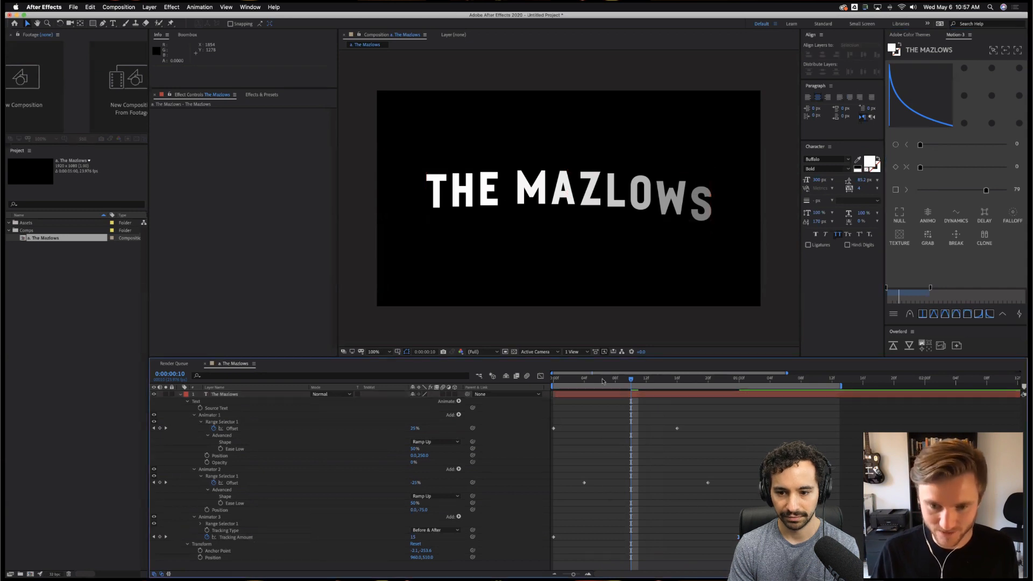
key(Home)
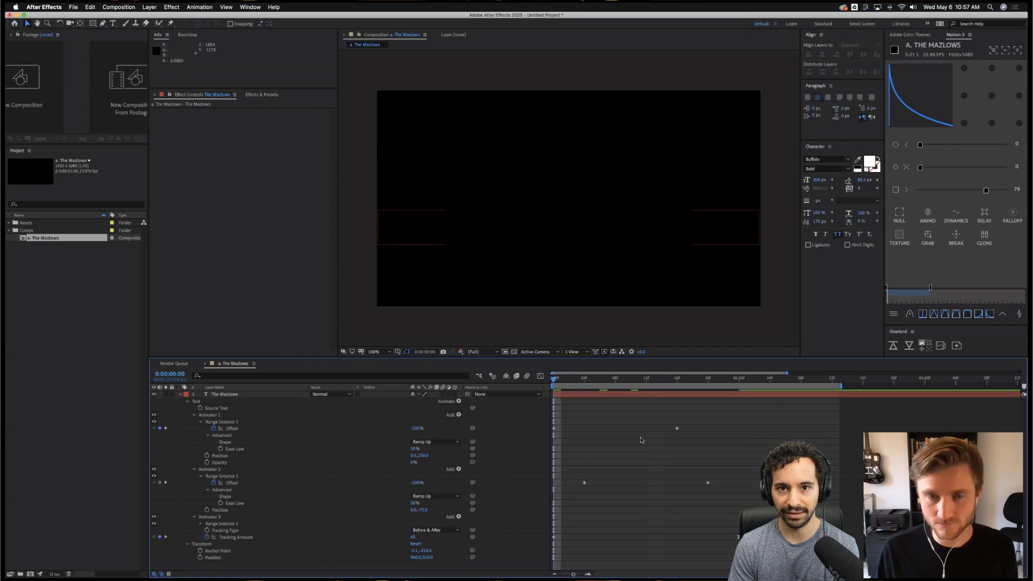
key(space)
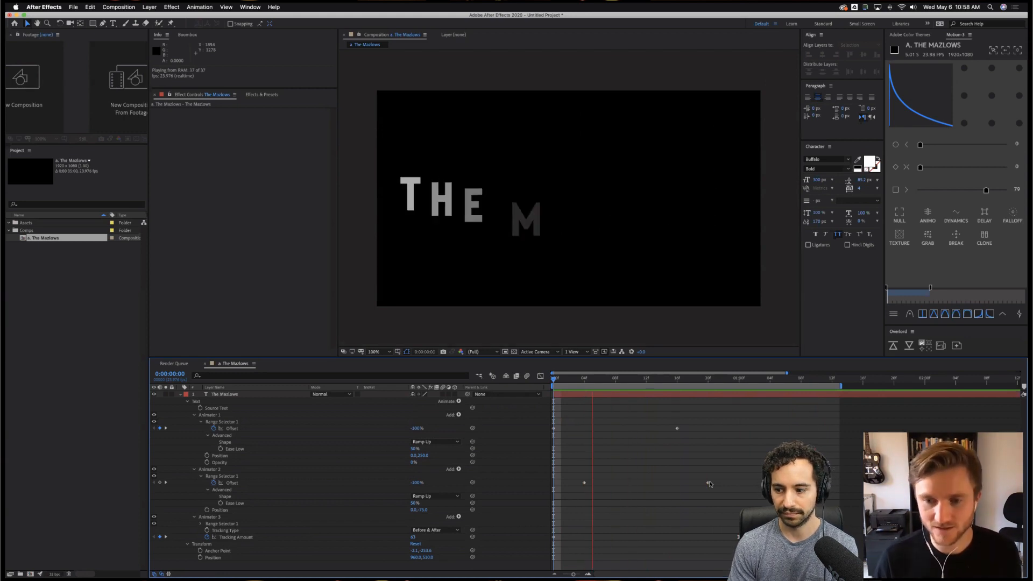
click(739, 384)
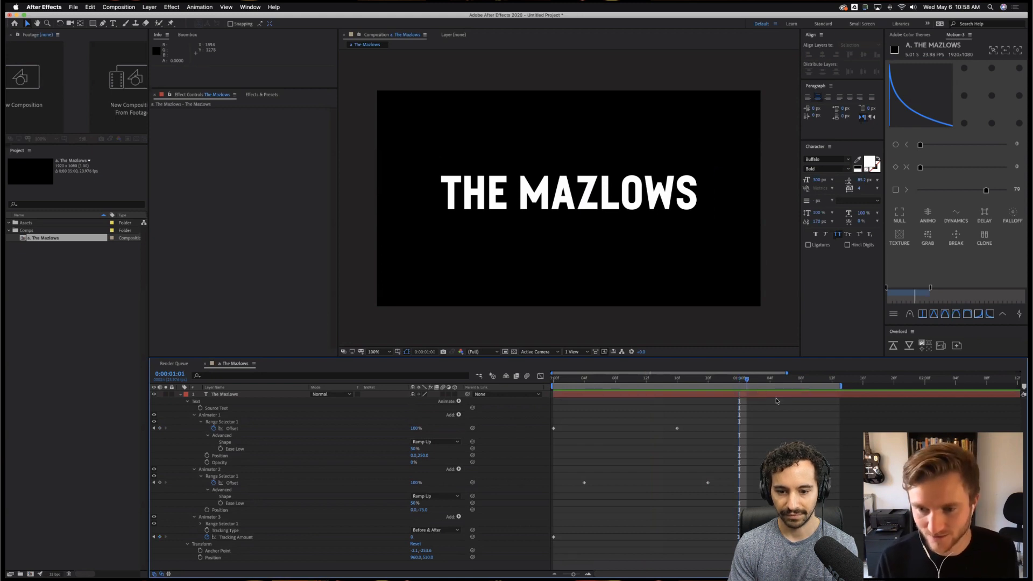
drag(739, 384, 800, 400)
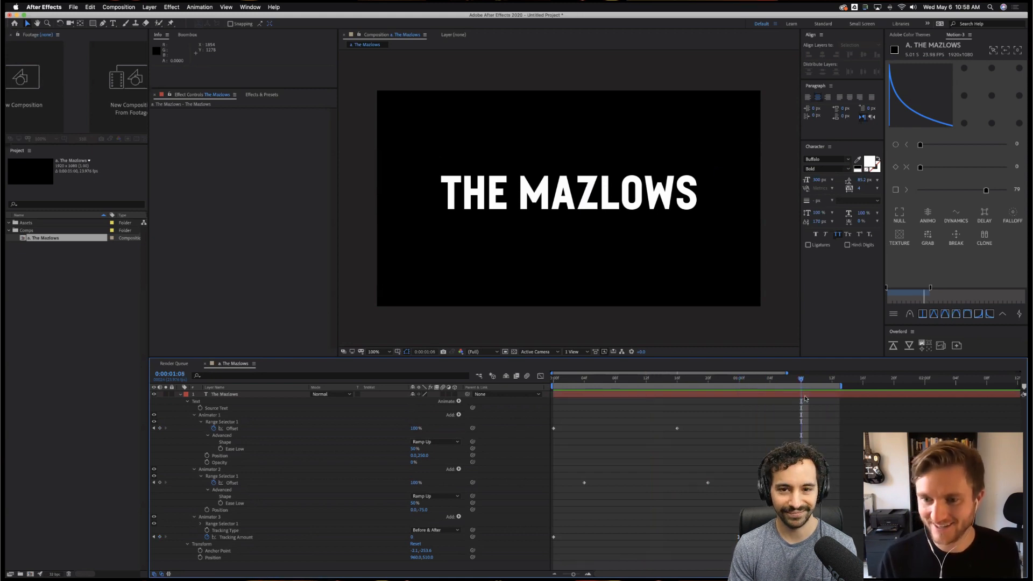
Collapse and re-expand the title layer's modified properties, and replay its animation up to 0:00:01:01.
click(225, 394)
key(u)
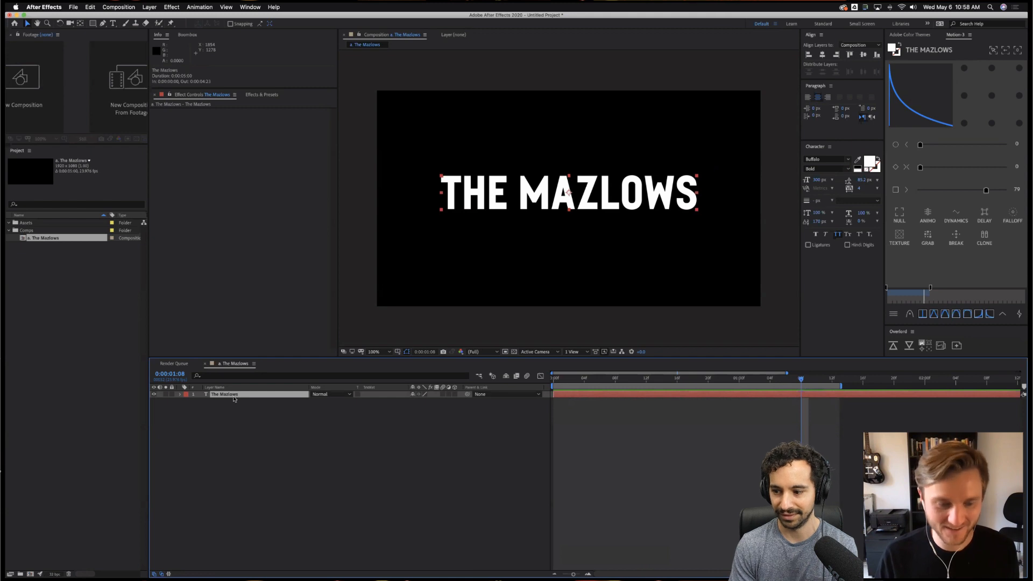
key(u)
key(u)
key(u)
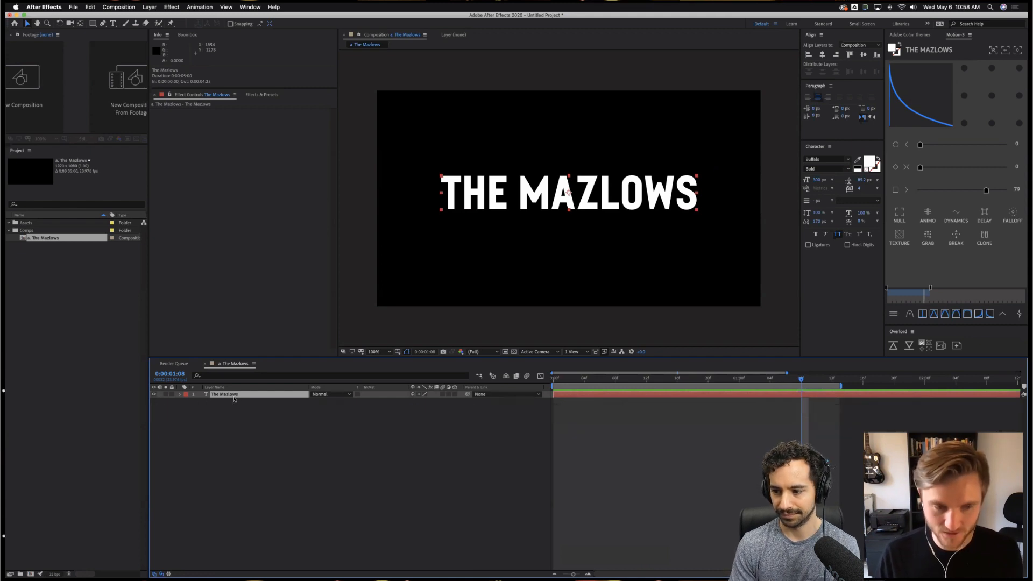
key(space)
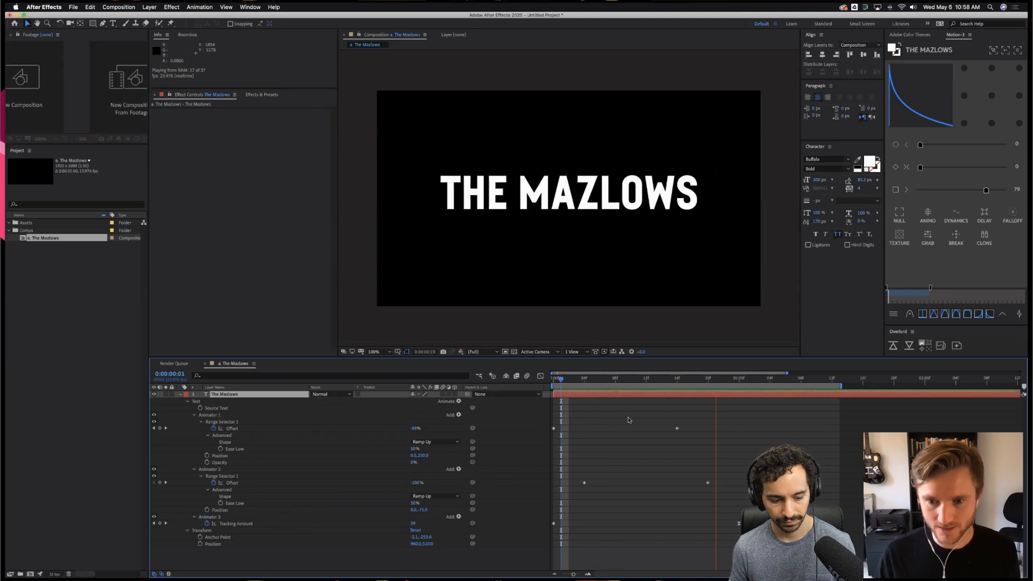
key(space)
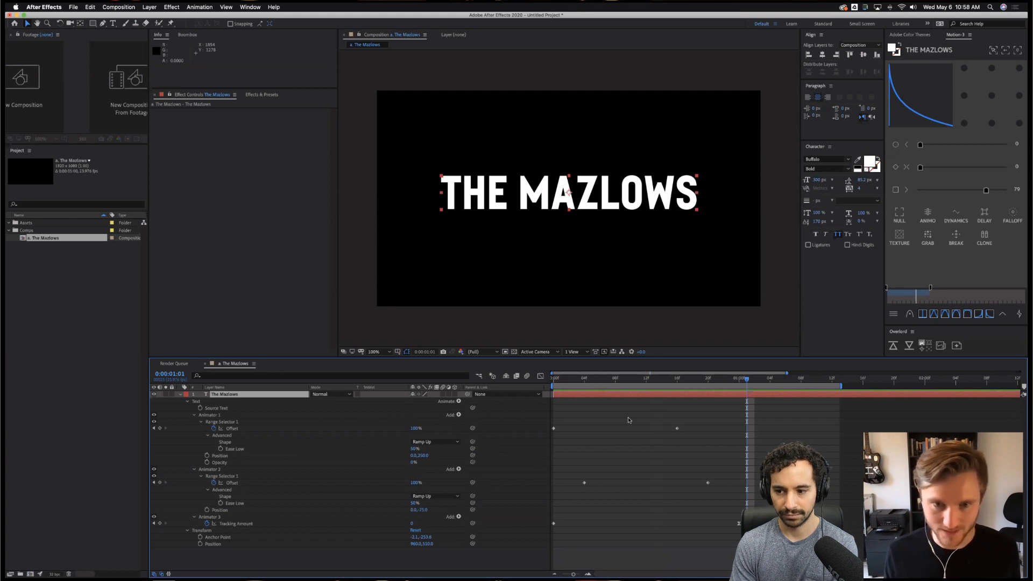
Add a separate fourth text animator with the Opacity property to the title layer and set its Opacity to 0%.
click(458, 401)
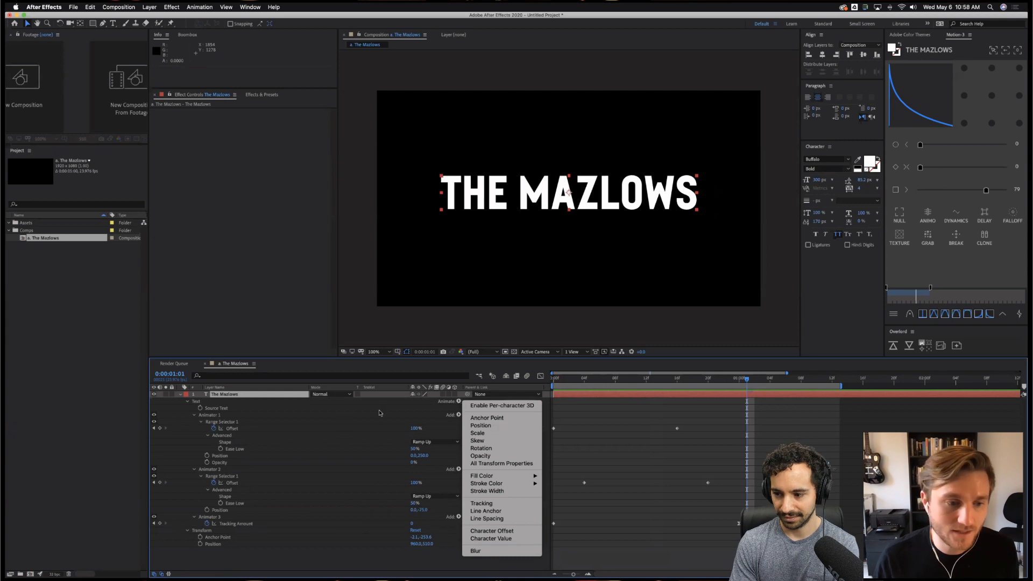
click(493, 457)
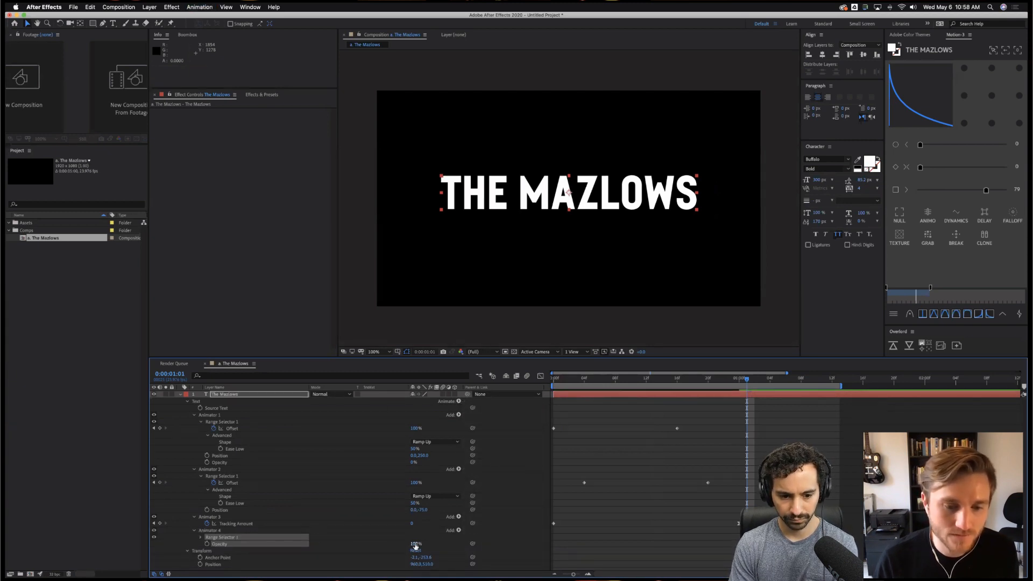
drag(420, 546, 332, 546)
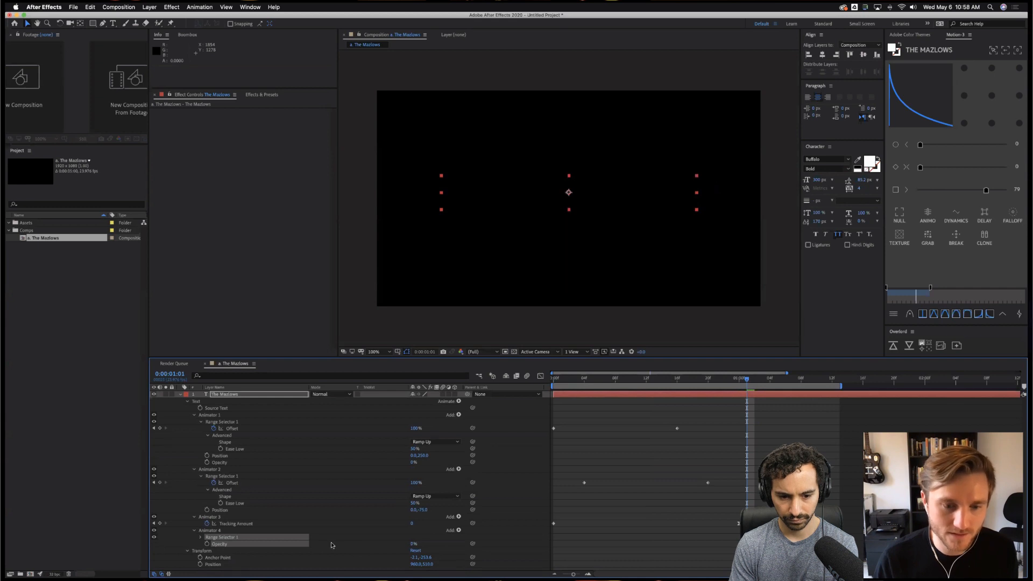
Turn on Randomize Order and set the Shape to Triangle in the fourth animator's Advanced range selector options.
click(201, 537)
scroll(204, 538, down, 2)
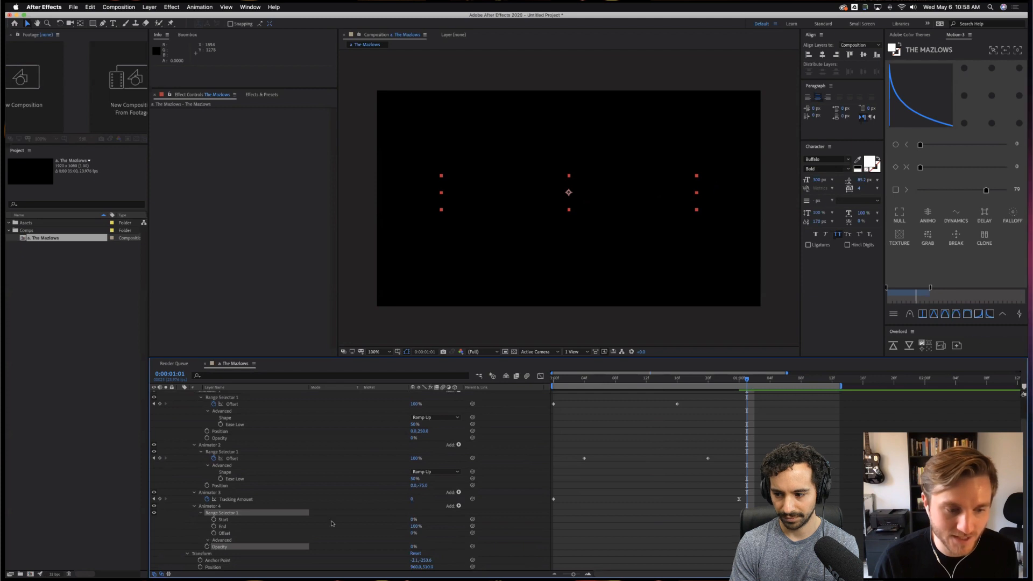
click(208, 540)
scroll(210, 533, down, 5)
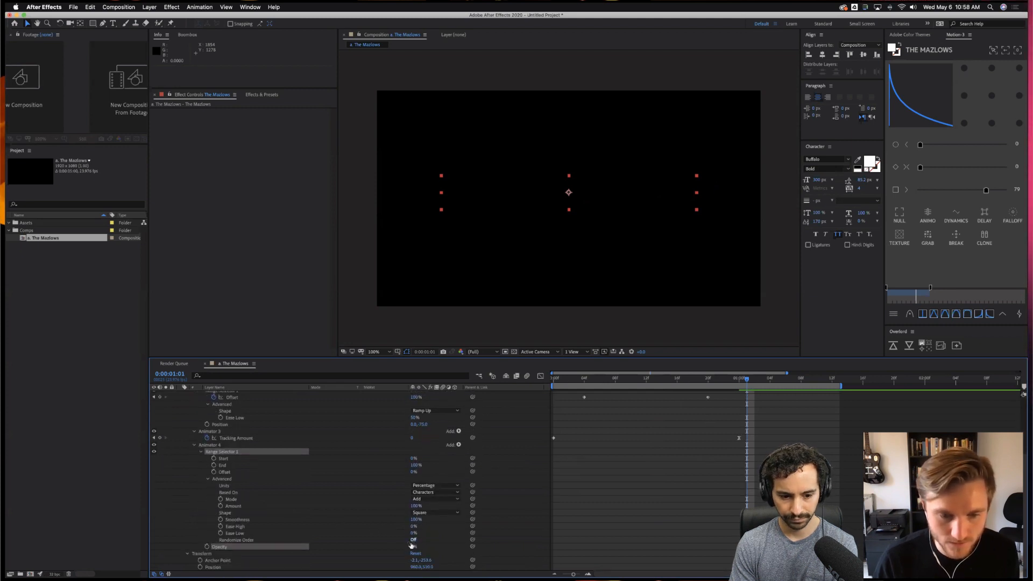
click(414, 539)
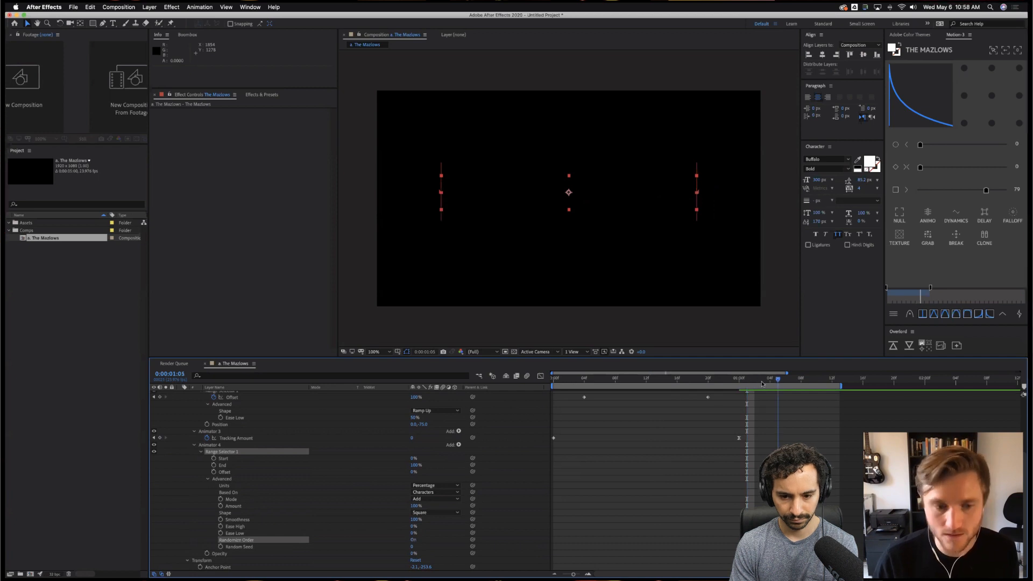
key(Page_Down)
key(Page_Down)
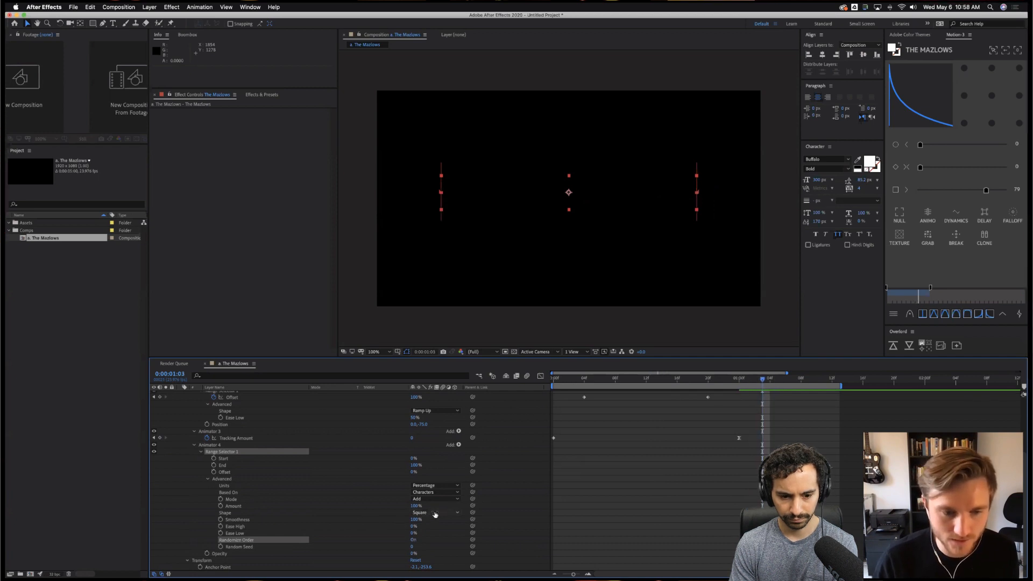
click(435, 515)
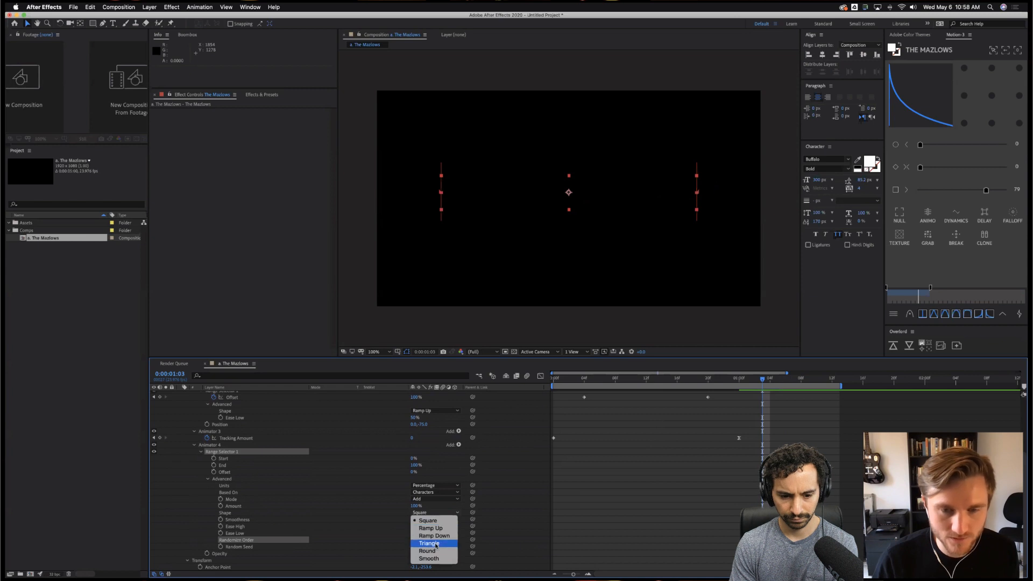
key(Escape)
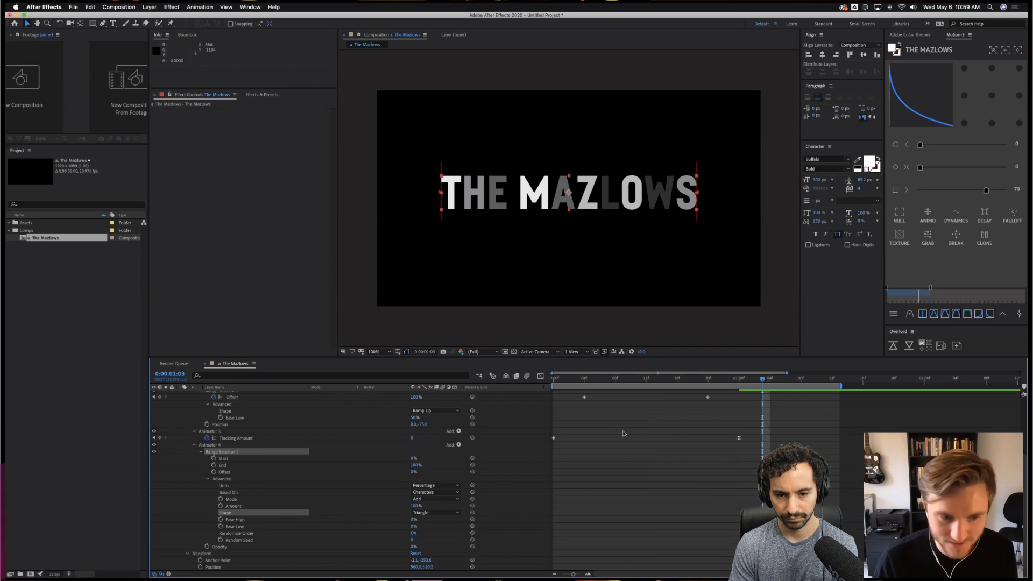
Keyframe the fourth animator's range selector Offset at -100% at 0:00:01:00 and 100% at 0:00:01:12.
click(739, 379)
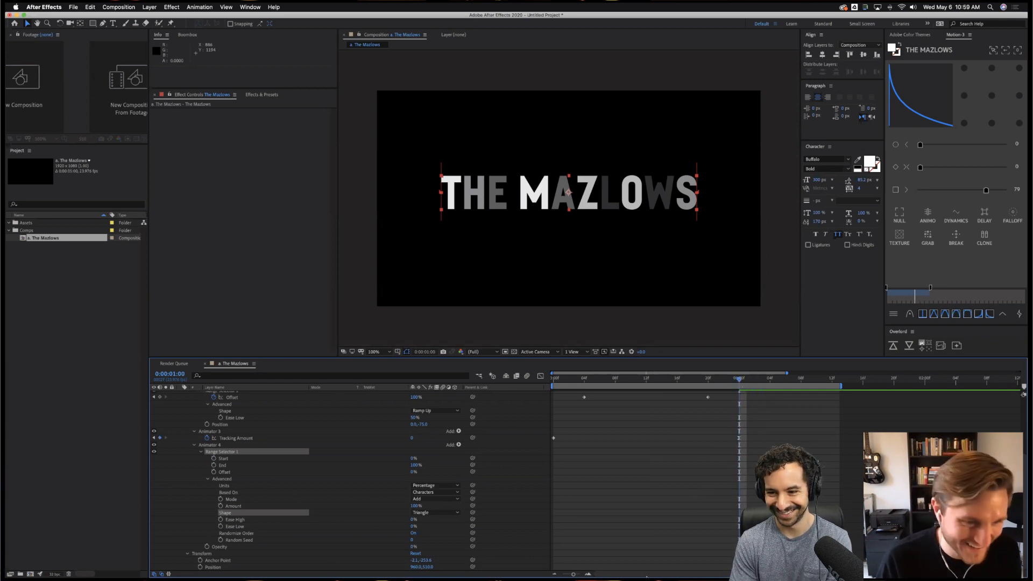
drag(412, 472, 358, 478)
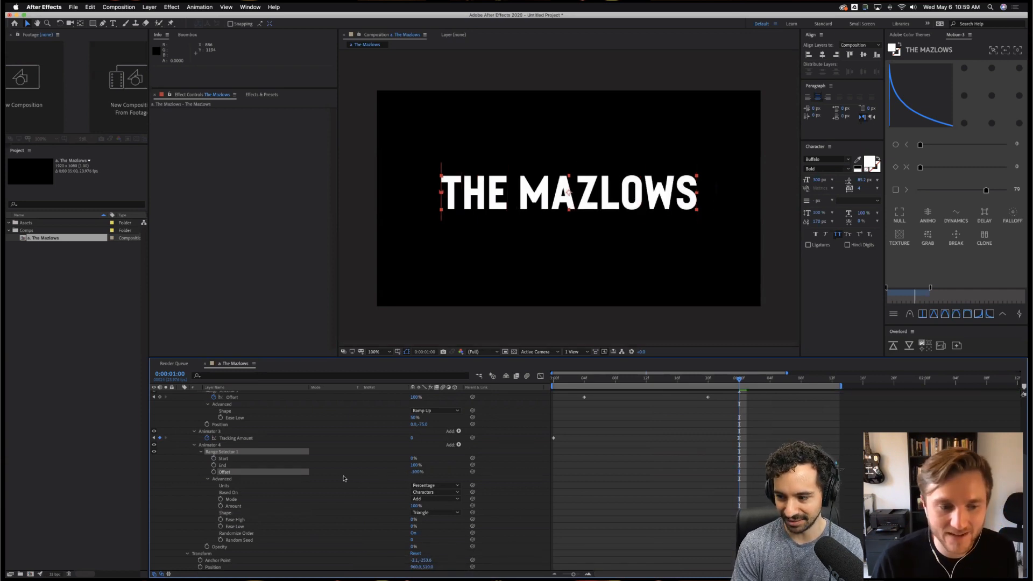
click(214, 472)
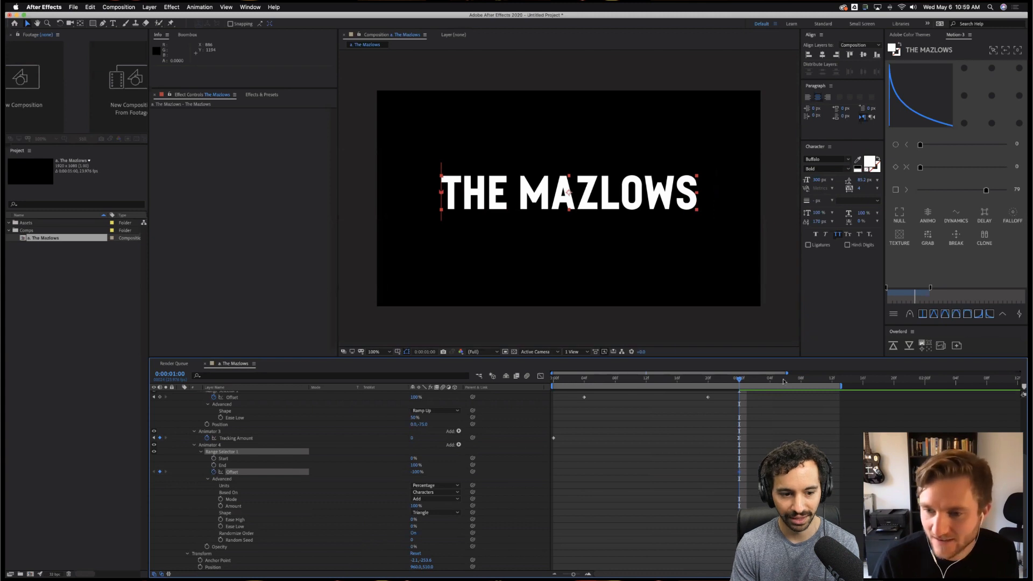
drag(784, 381, 832, 381)
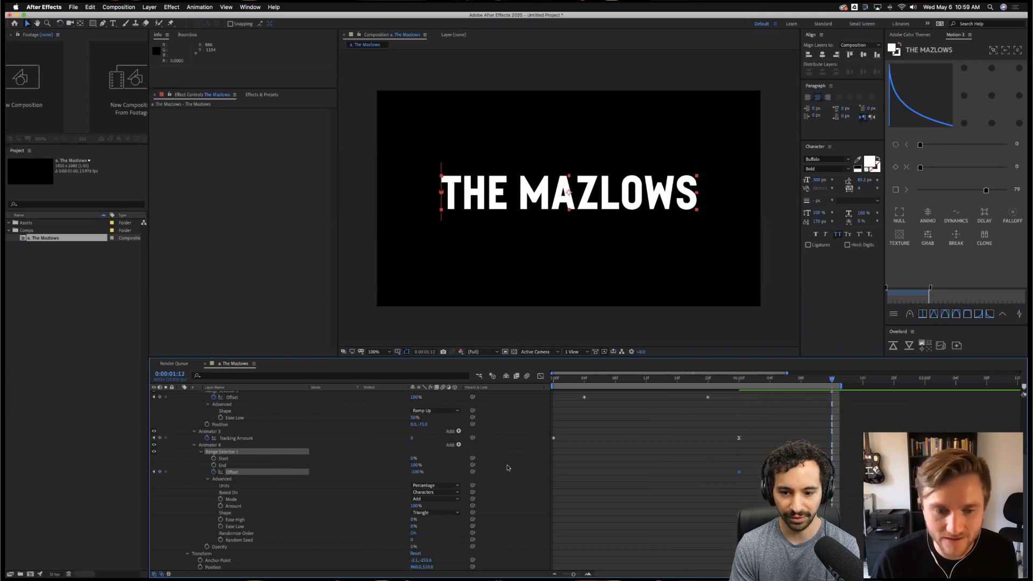
drag(416, 472, 516, 480)
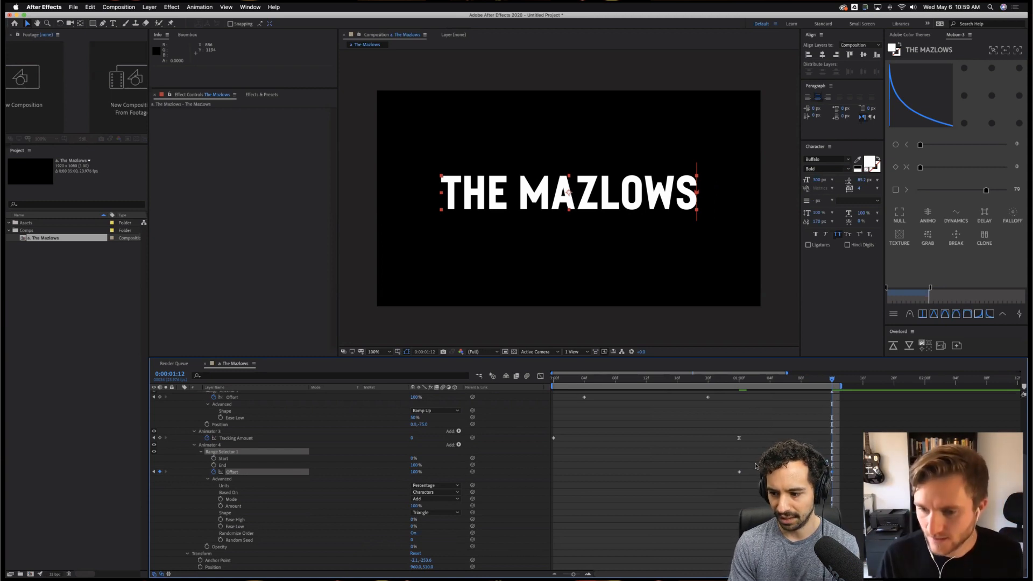
Preview the randomized opacity flicker between the fourth animator's two Offset keyframes.
drag(743, 378, 831, 393)
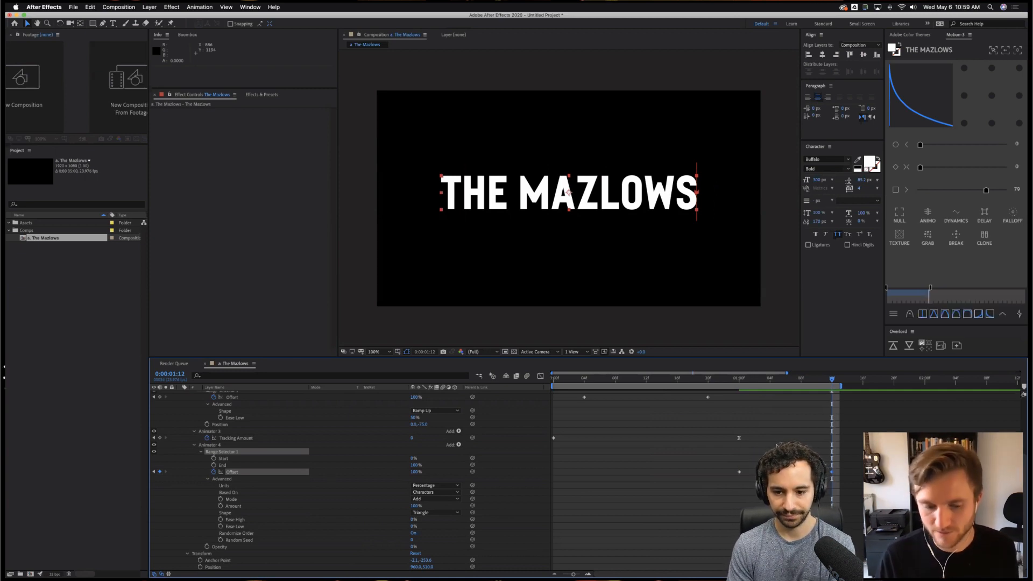
click(731, 379)
key(space)
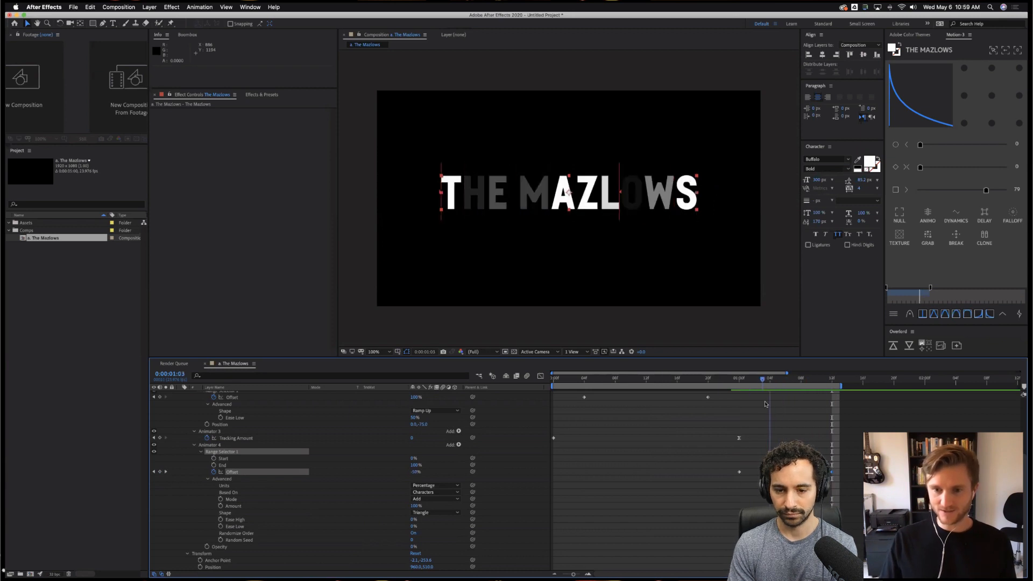
Move the fourth animator's first Offset keyframe to 0:00:00:00 and preview the animation from the start.
drag(739, 472, 553, 472)
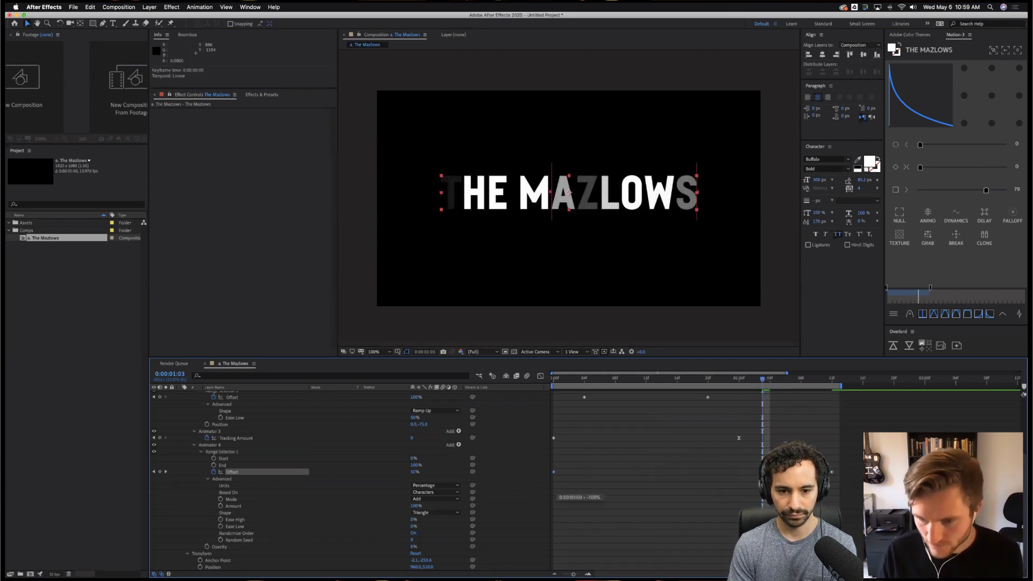
key(space)
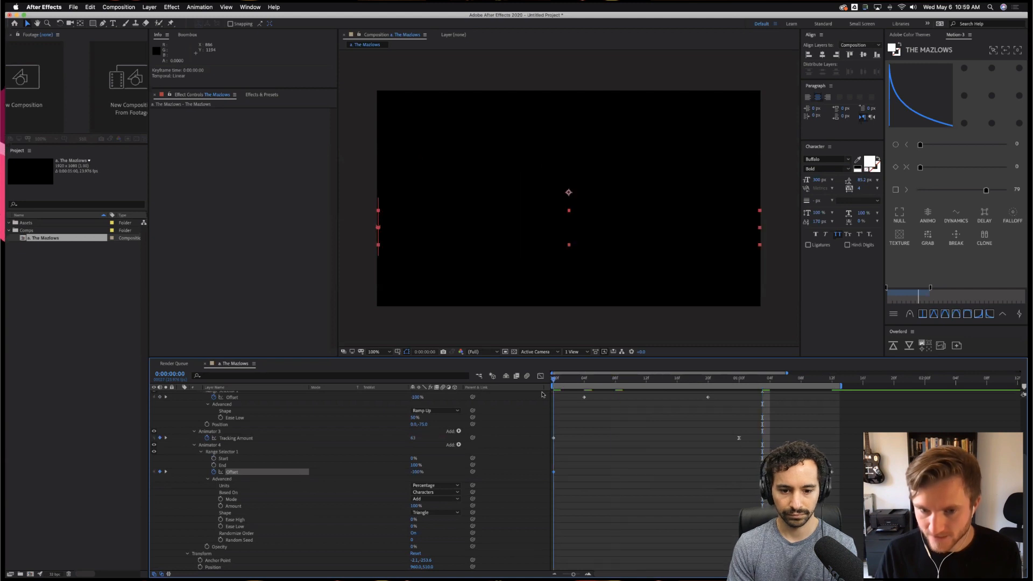
key(space)
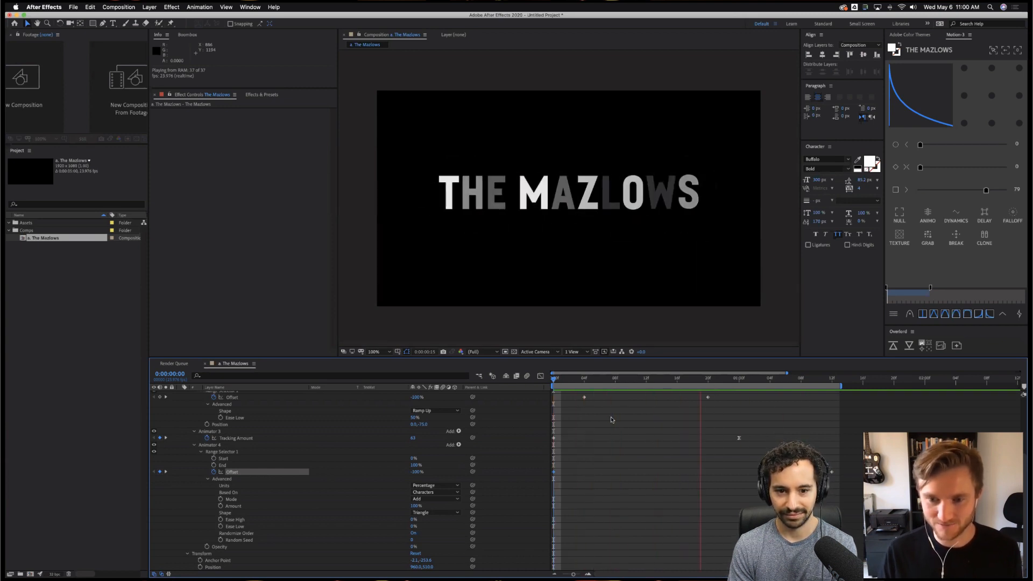
key(space)
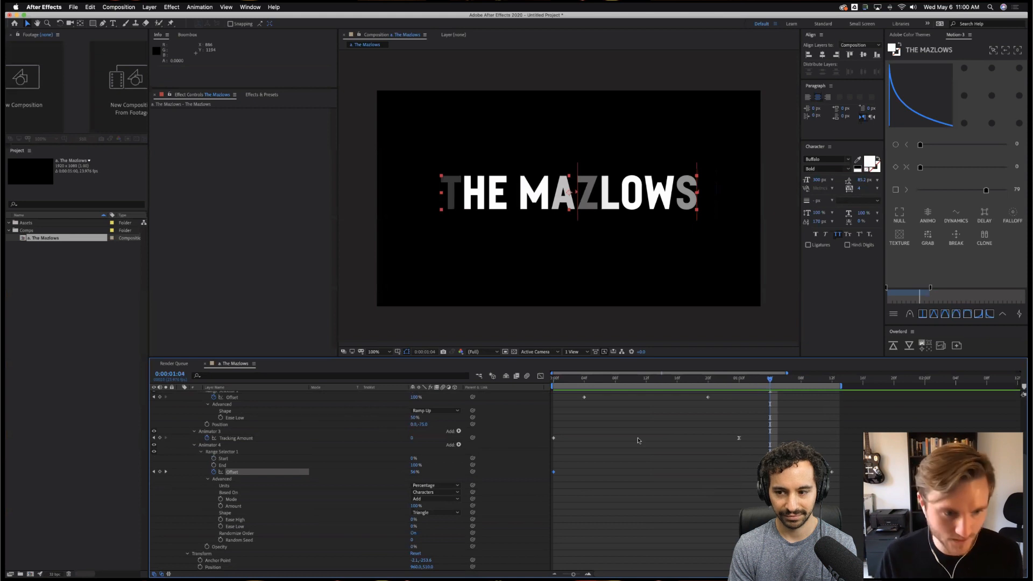
Select the title layer and collapse all of its expanded animator properties.
scroll(666, 450, up, 5)
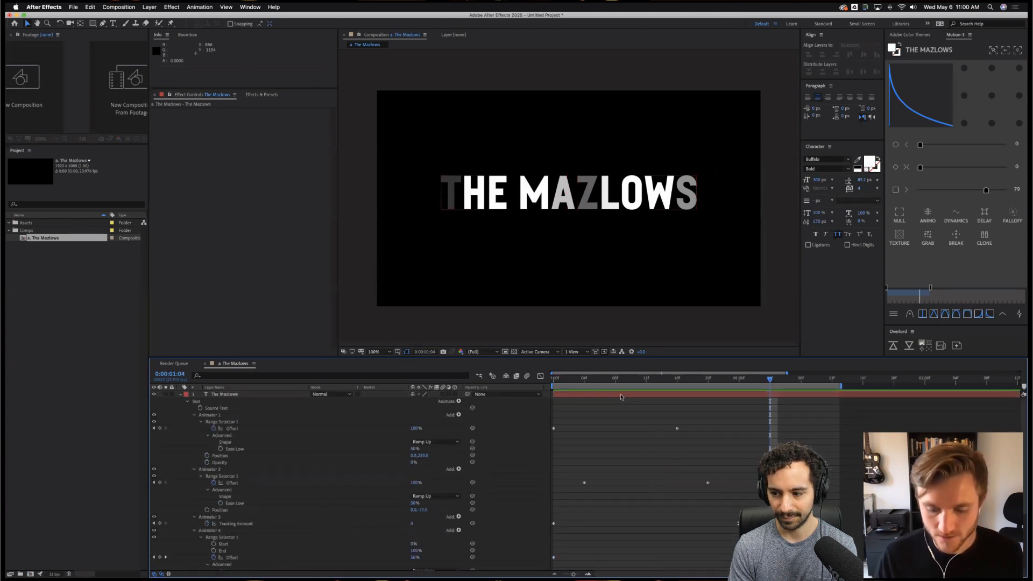
key(u)
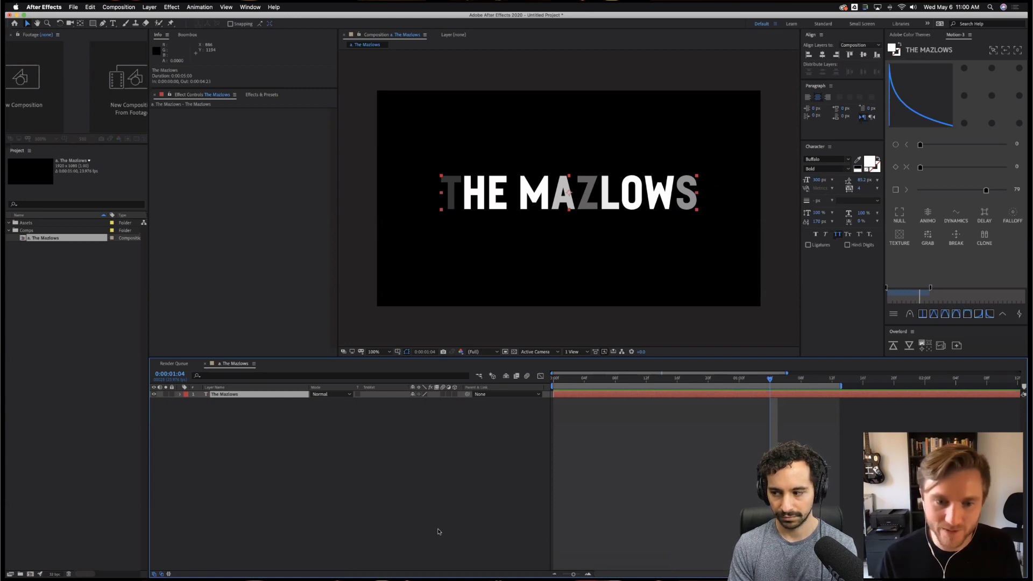
Switch to the Behance feed in Chrome and browse the project thumbnails for color and style inspiration.
click(416, 565)
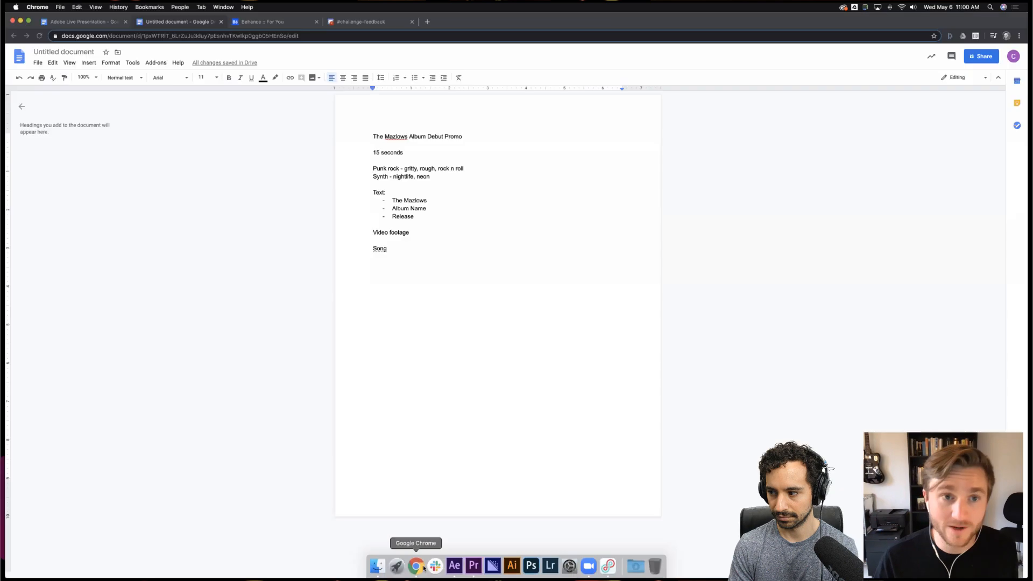
click(241, 23)
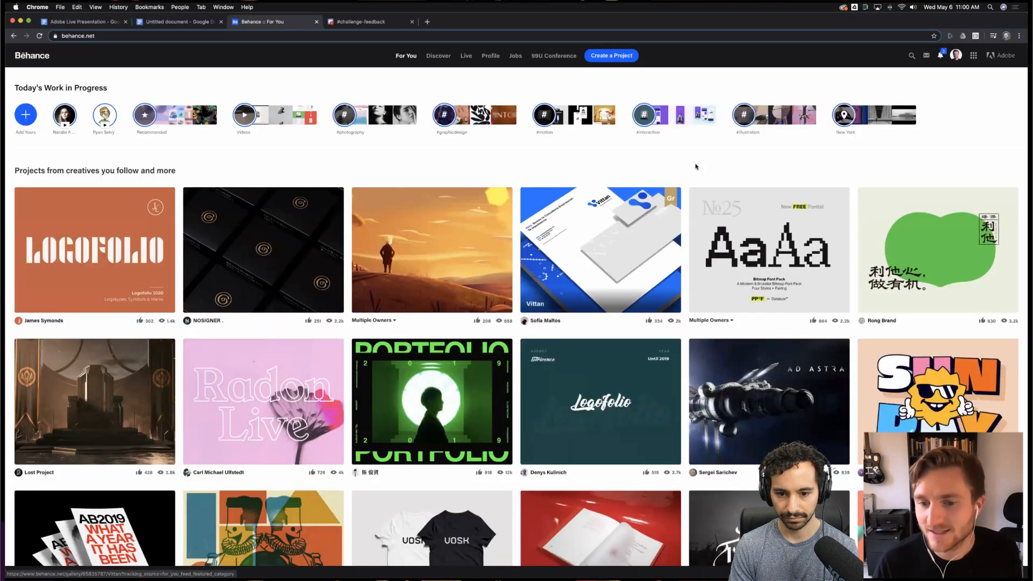
scroll(687, 180, down, 5)
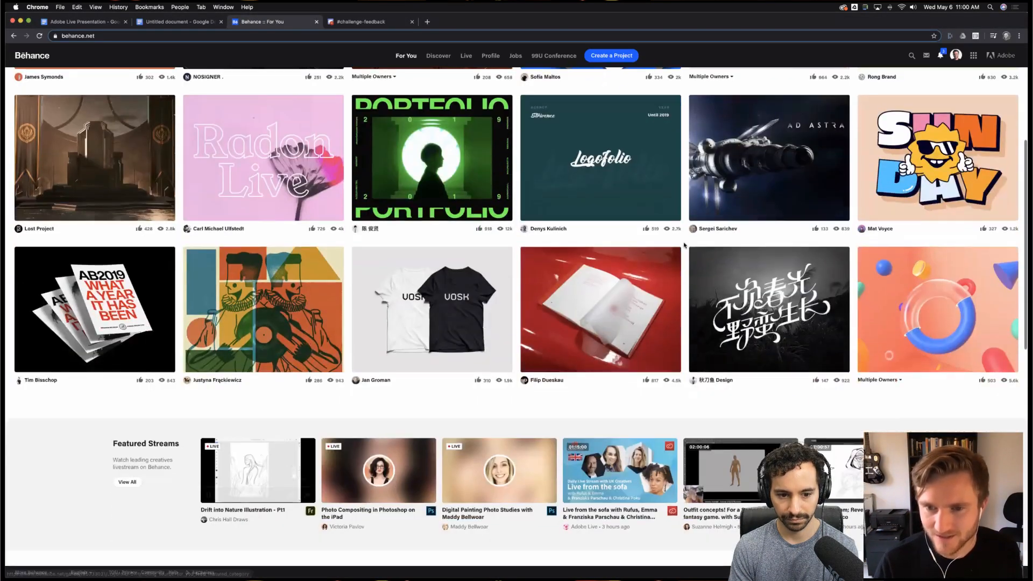
scroll(685, 246, down, 4)
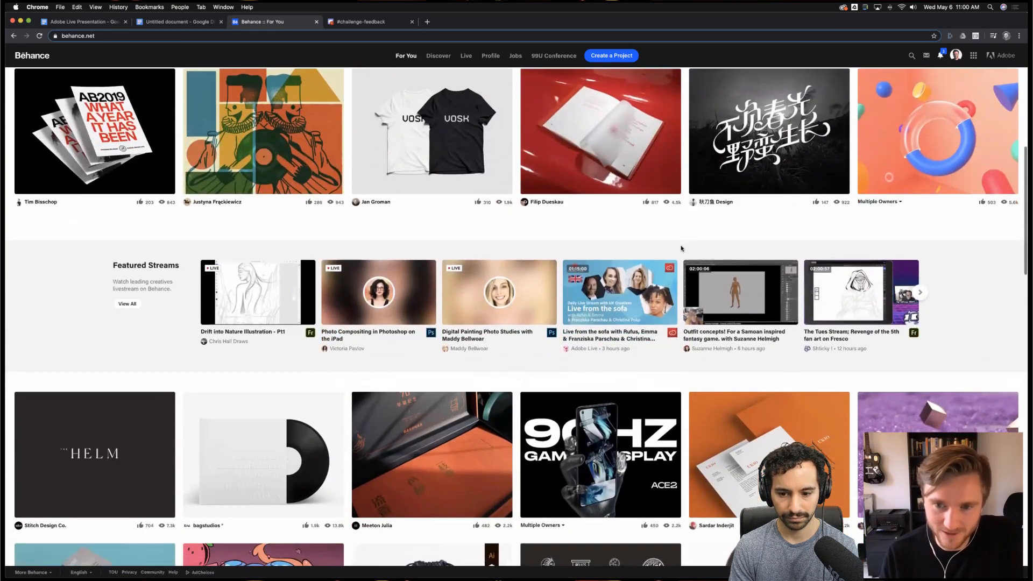
scroll(681, 249, down, 4)
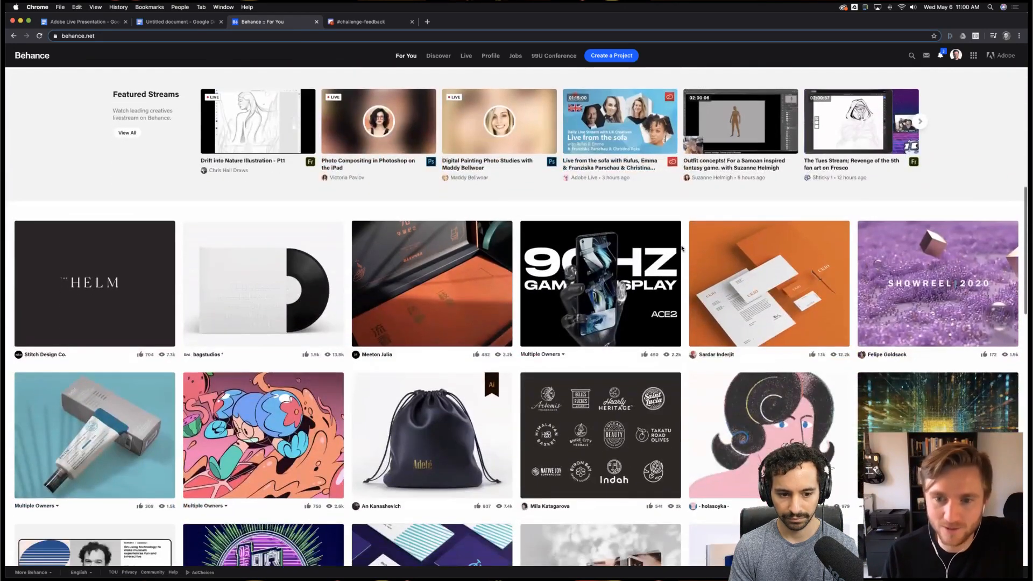
scroll(681, 248, down, 2)
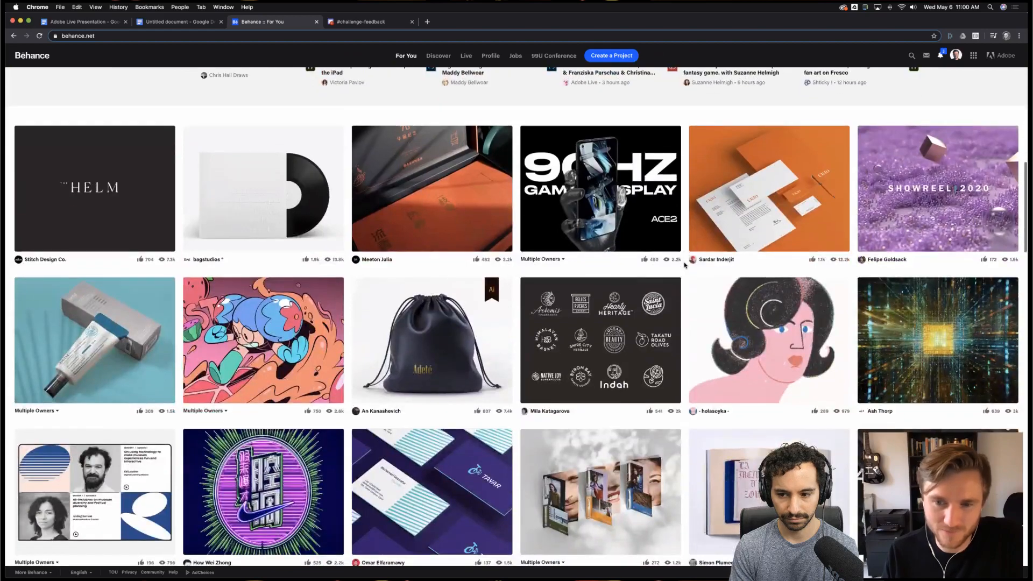
scroll(685, 265, down, 1)
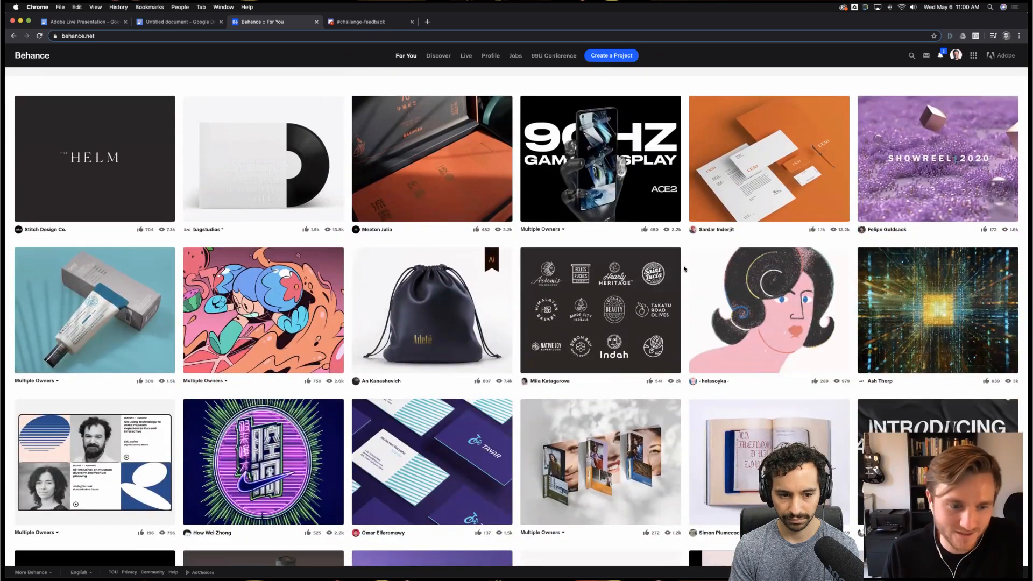
scroll(684, 269, down, 4)
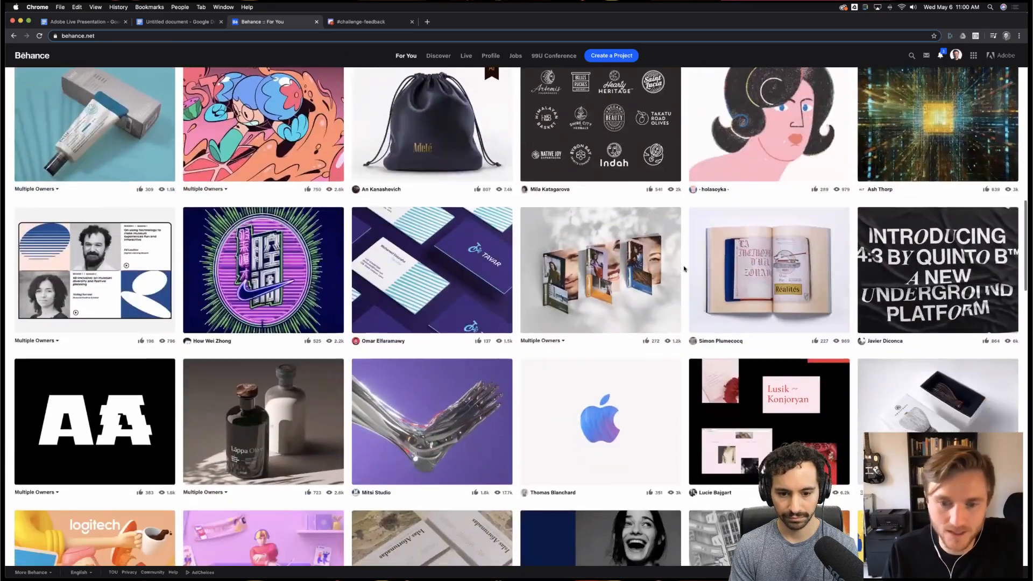
scroll(684, 269, down, 2)
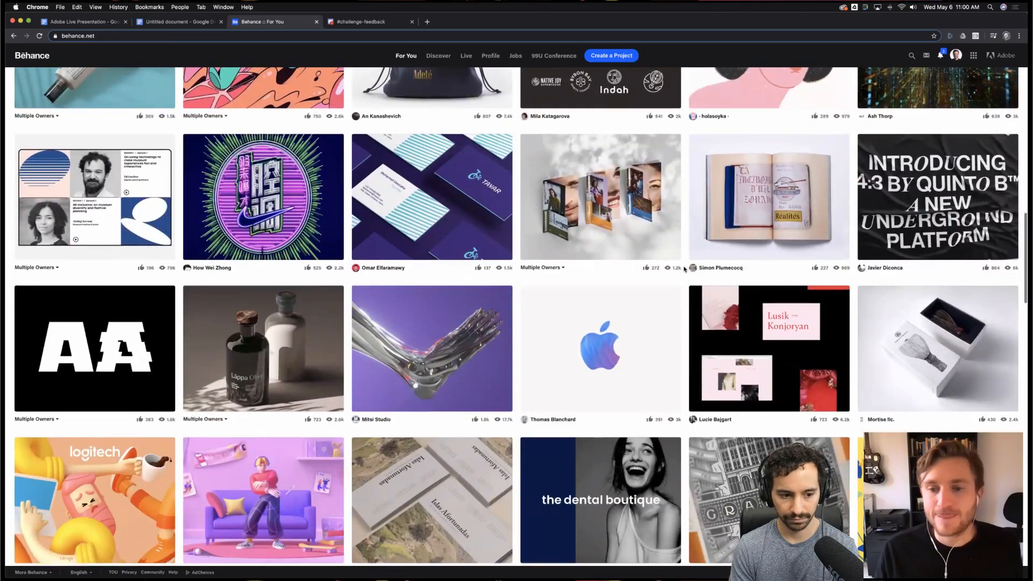
scroll(685, 269, down, 20)
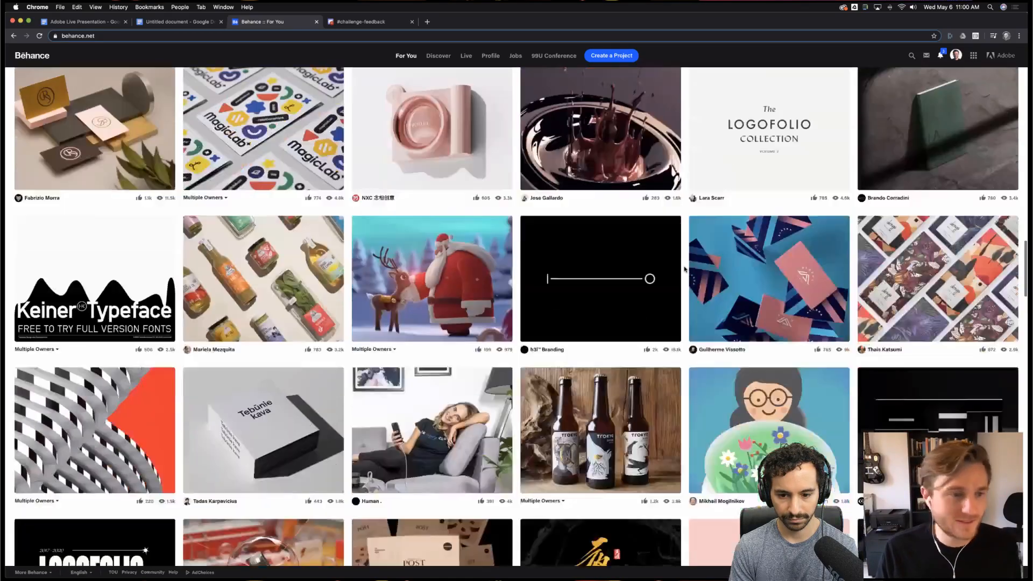
scroll(685, 269, down, 5)
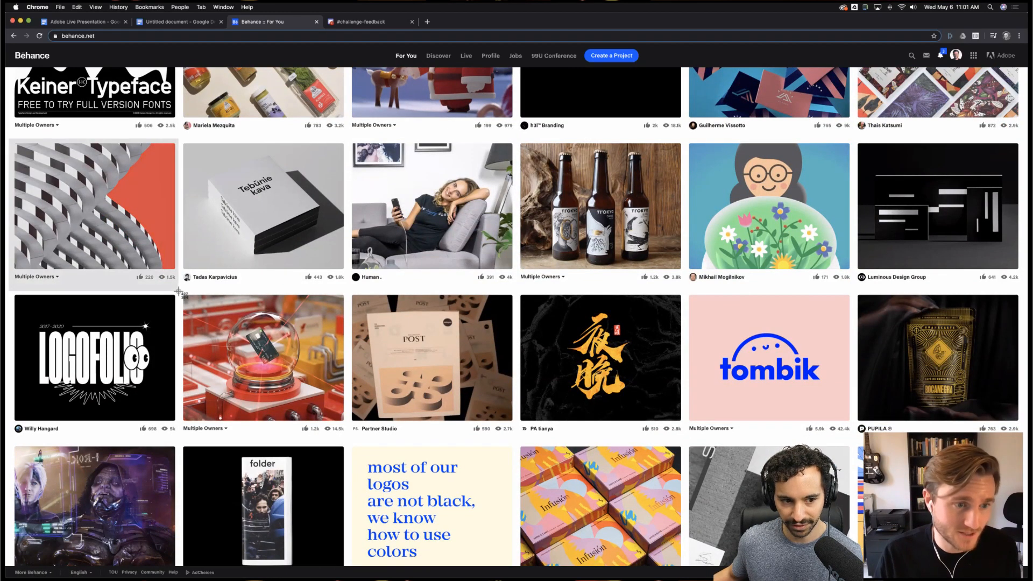
scroll(342, 226, down, 8)
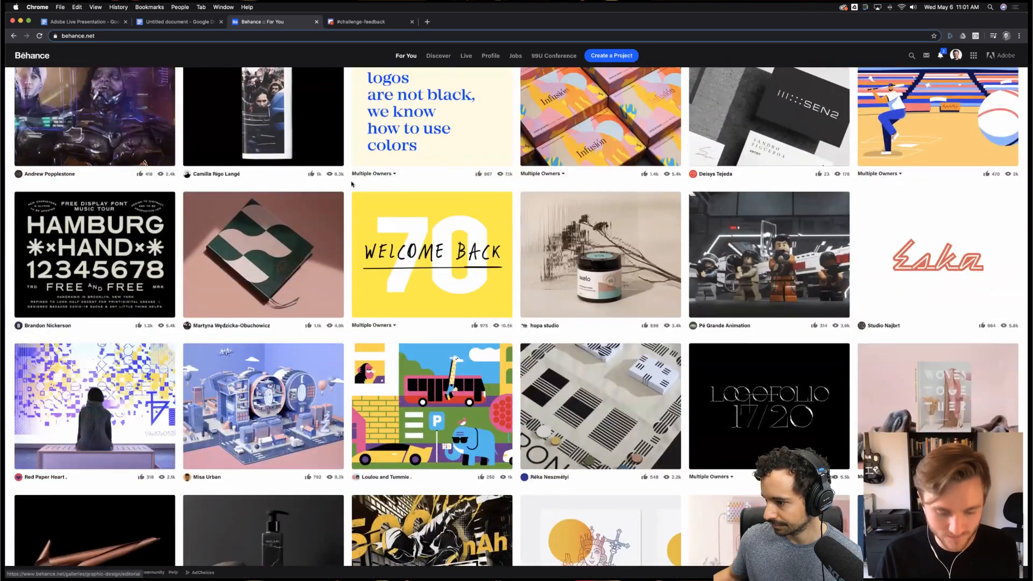
Capture a screenshot of the yellow "Welcome Back" project thumbnail in the Behance feed.
key(super+shift+4)
drag(350, 187, 517, 336)
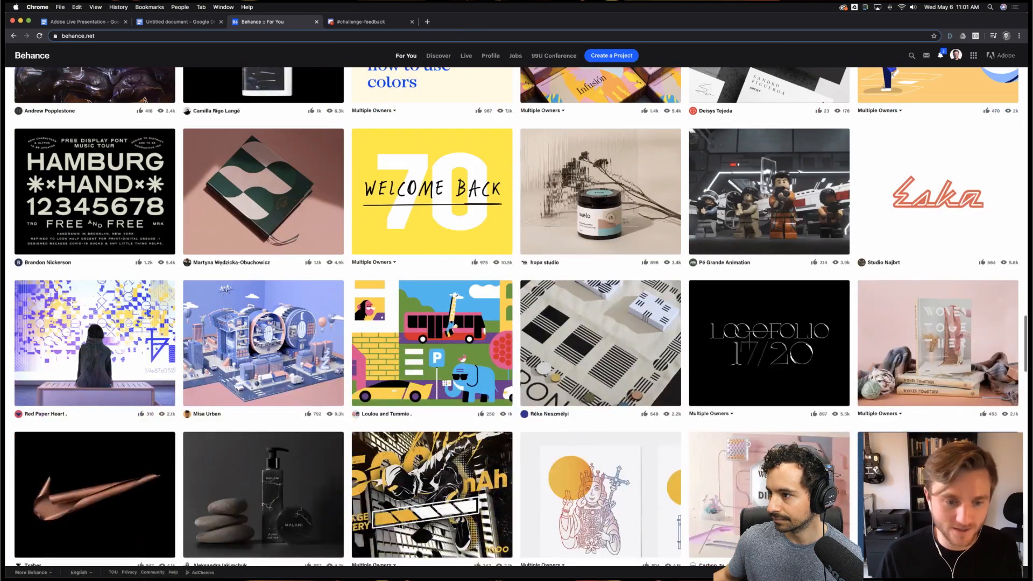
scroll(552, 344, down, 2)
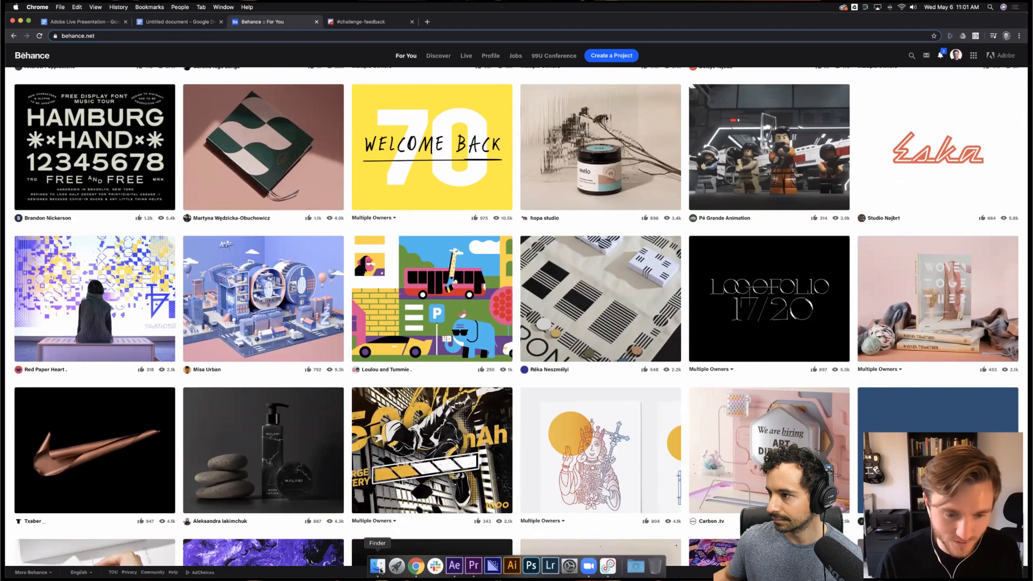
Switch to Finder and preview each saved screenshot in the Inspiration folder under 01. Pre Production.
click(378, 566)
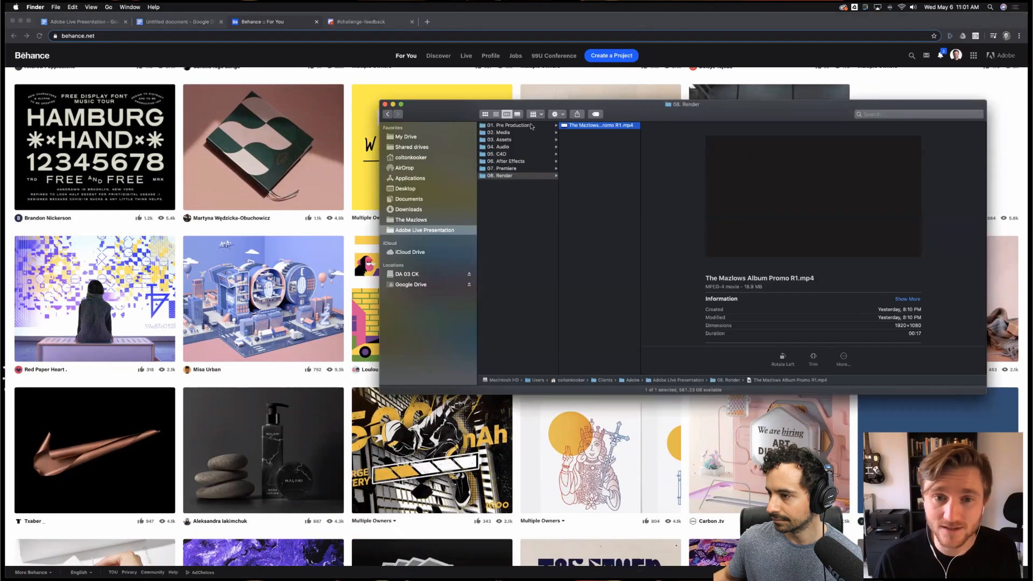
click(530, 125)
click(607, 126)
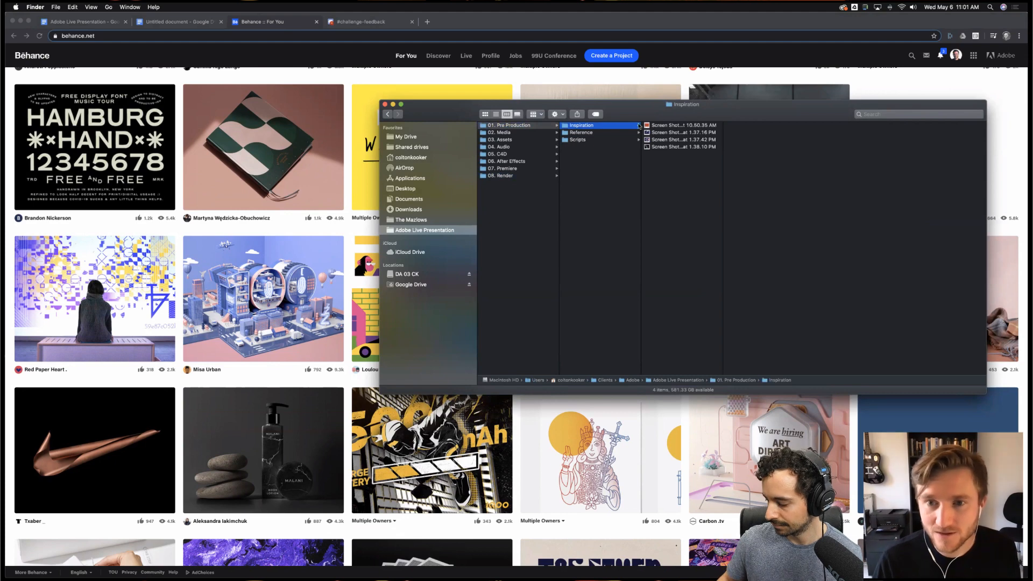
click(687, 148)
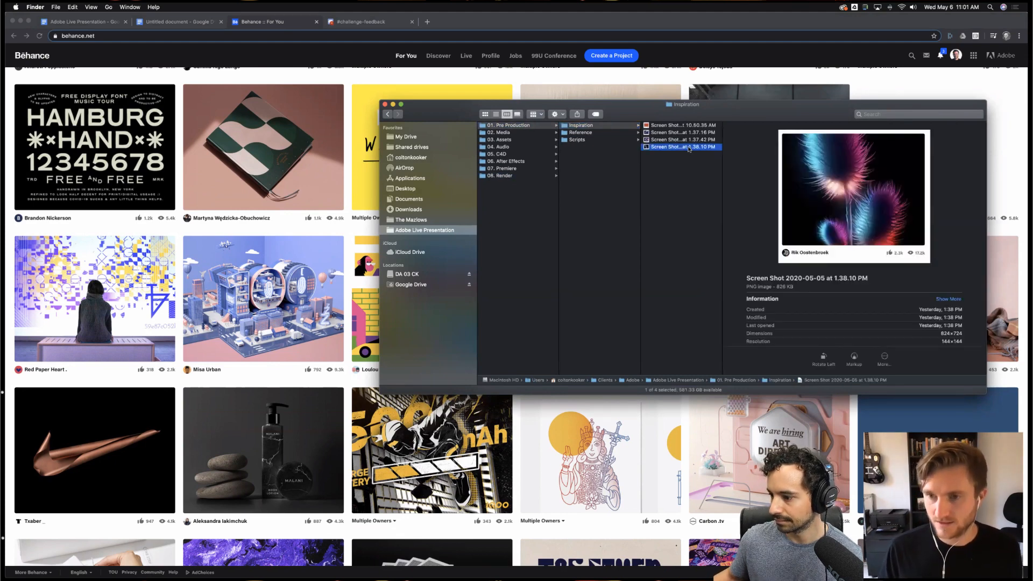
key(space)
key(Up)
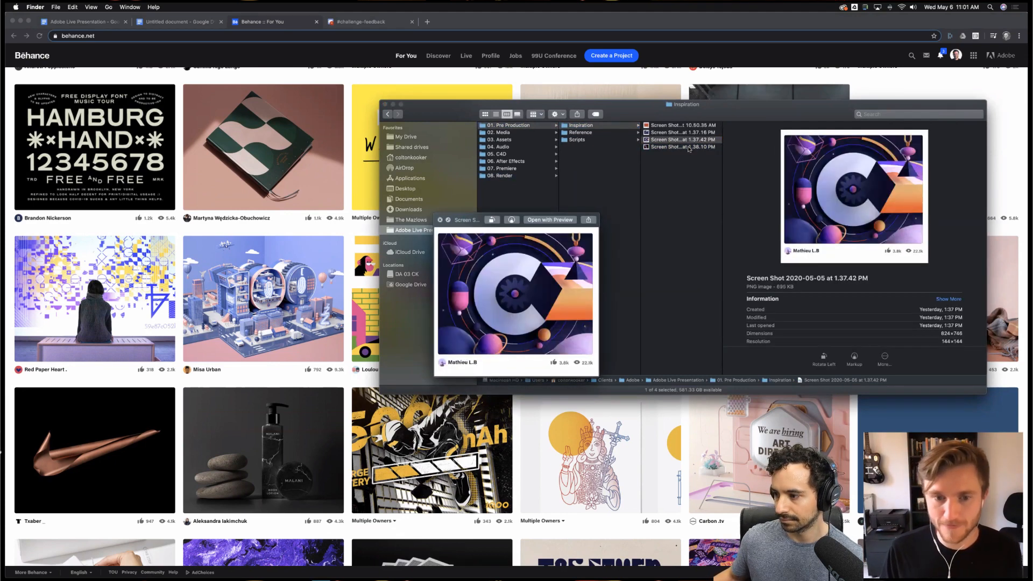
key(Up)
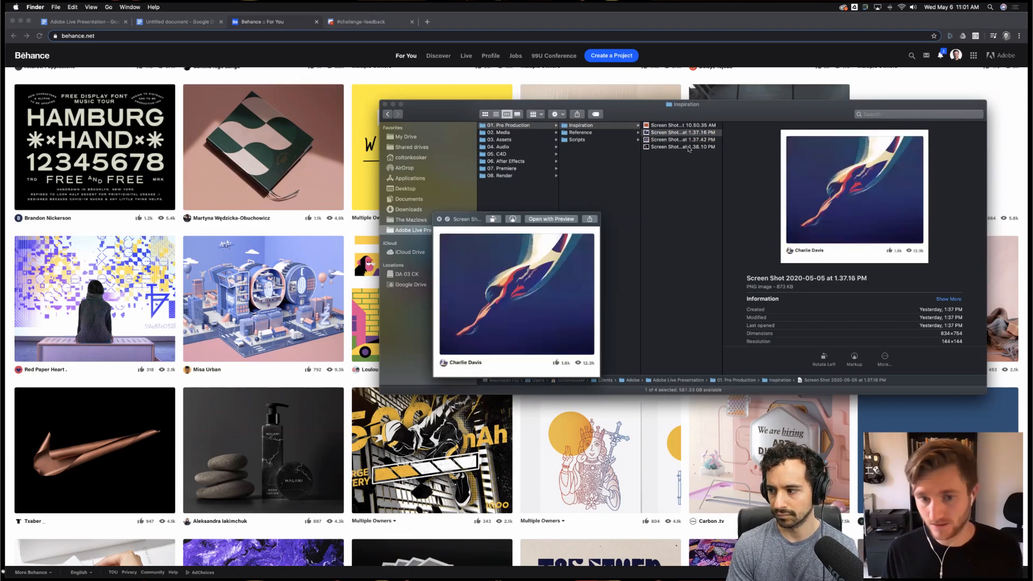
key(Up)
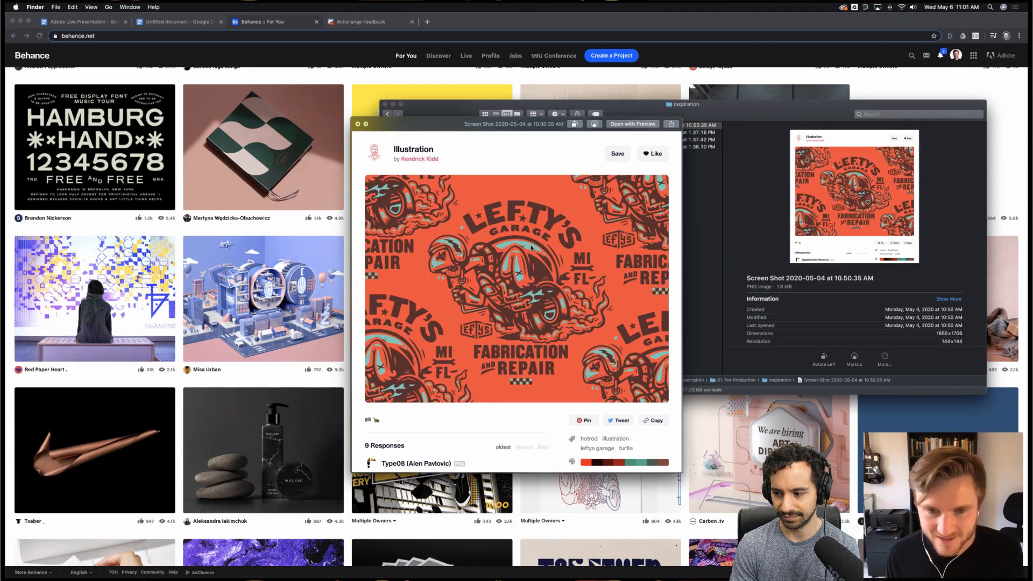
key(space)
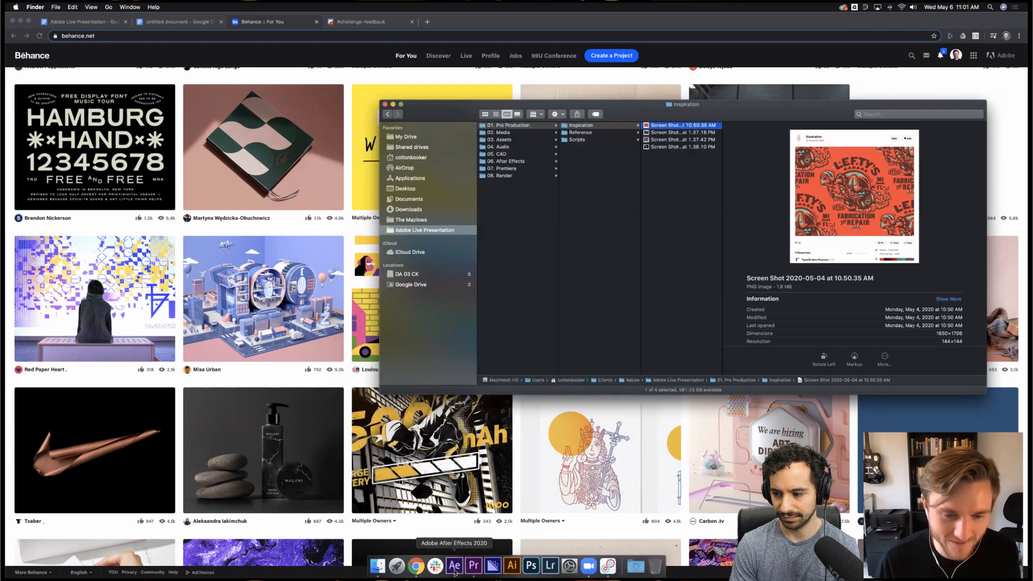
Import the Lefty's Garage illustration screenshot from the Inspiration folder into the Assets folder of the After Effects project.
click(455, 570)
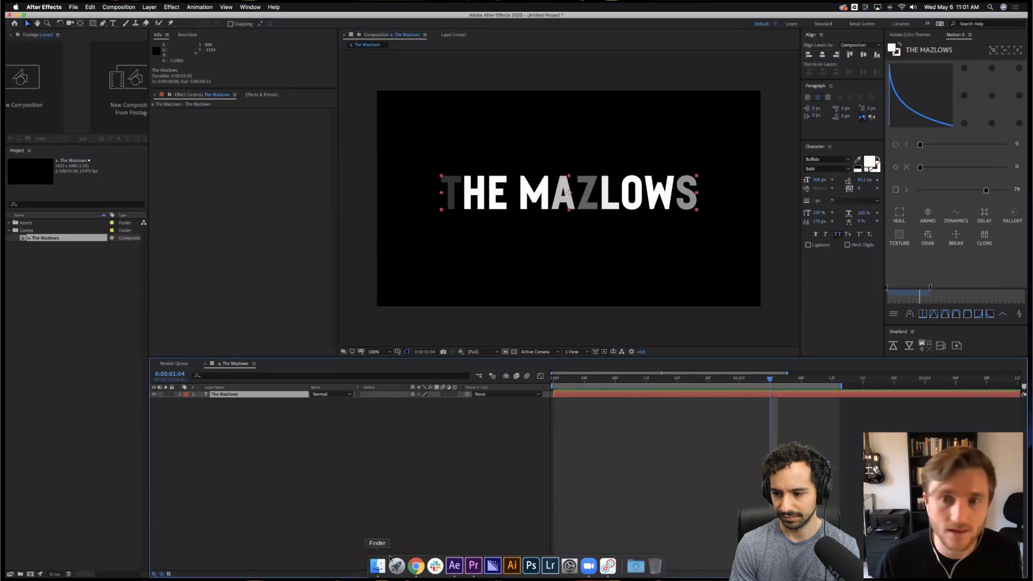
click(386, 562)
drag(660, 128, 34, 229)
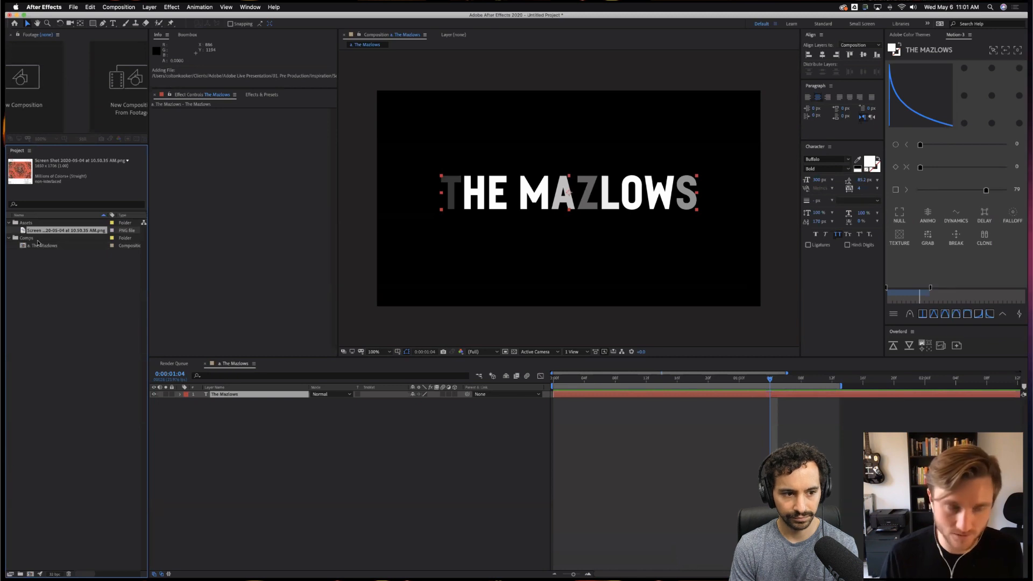
Rename the imported screenshot in the Assets folder as "color inspiration".
key(Return)
text(color)
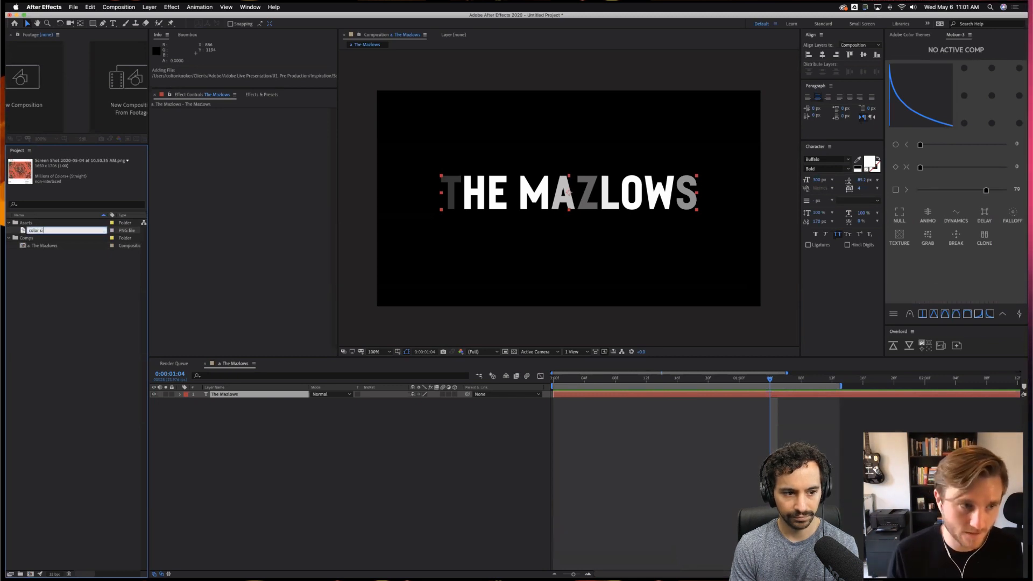
text( inspiration)
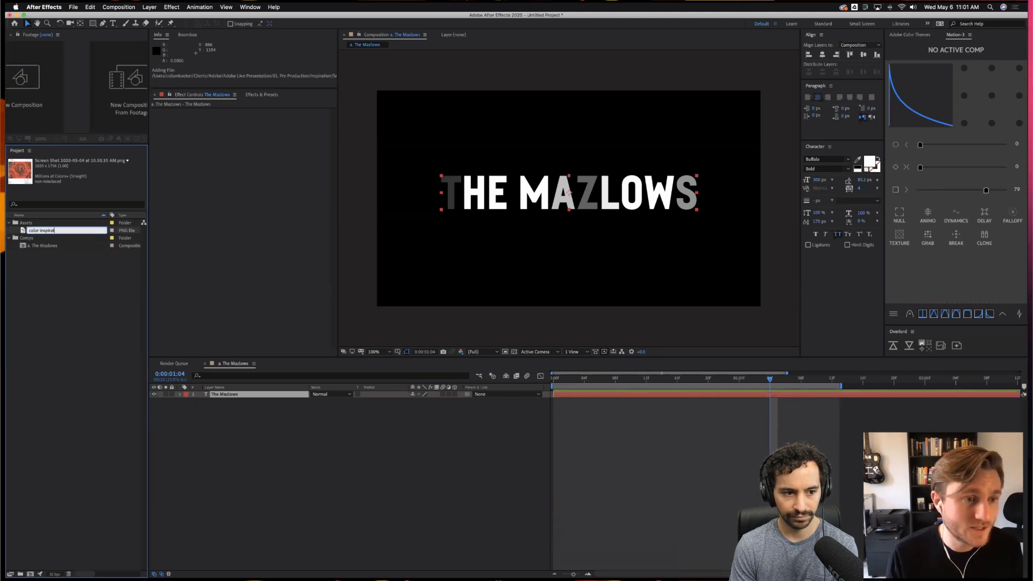
key(Return)
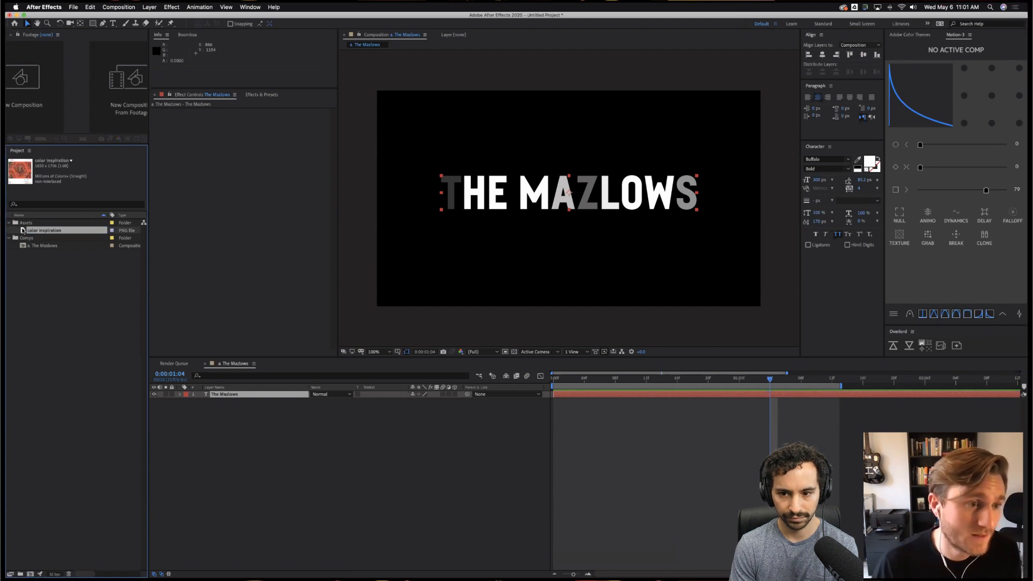
Open the color inspiration image in the Footage viewer and magnify its artwork to 200%.
double_click(23, 230)
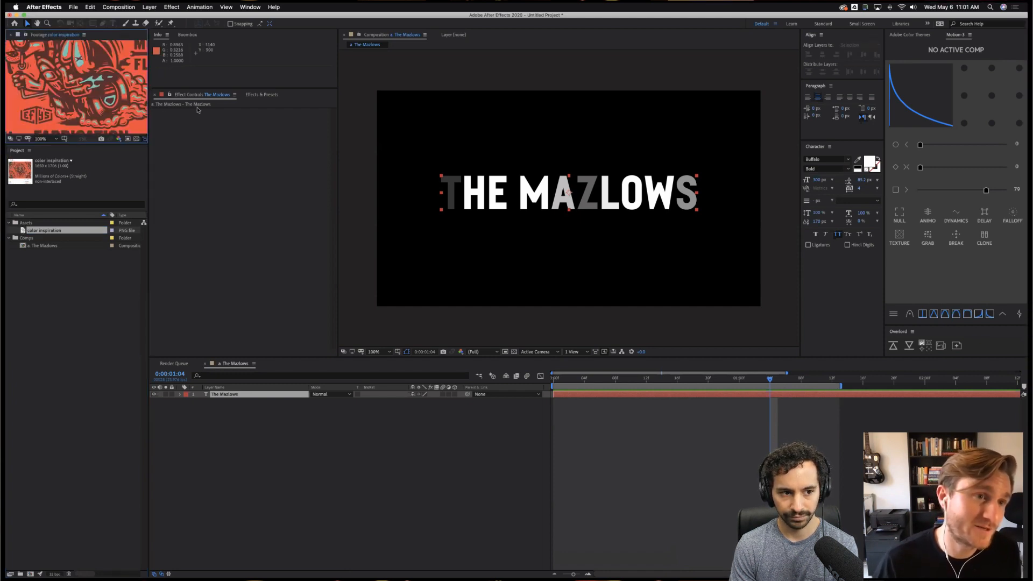
drag(109, 88, 117, 76)
scroll(113, 92, up, 1)
key(v)
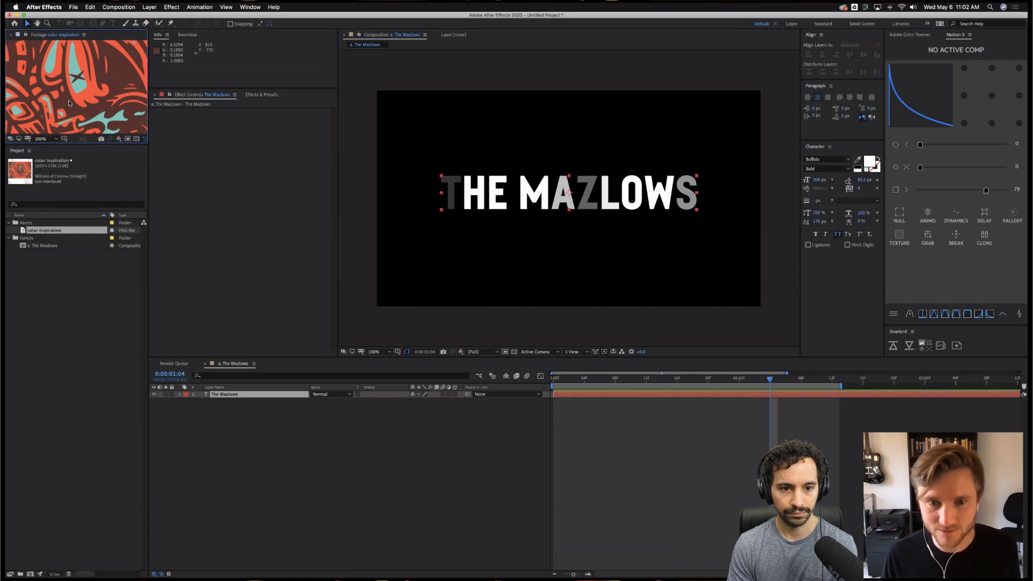
Set the title layer's text fill to the orange-red sampled from the color inspiration image.
click(230, 408)
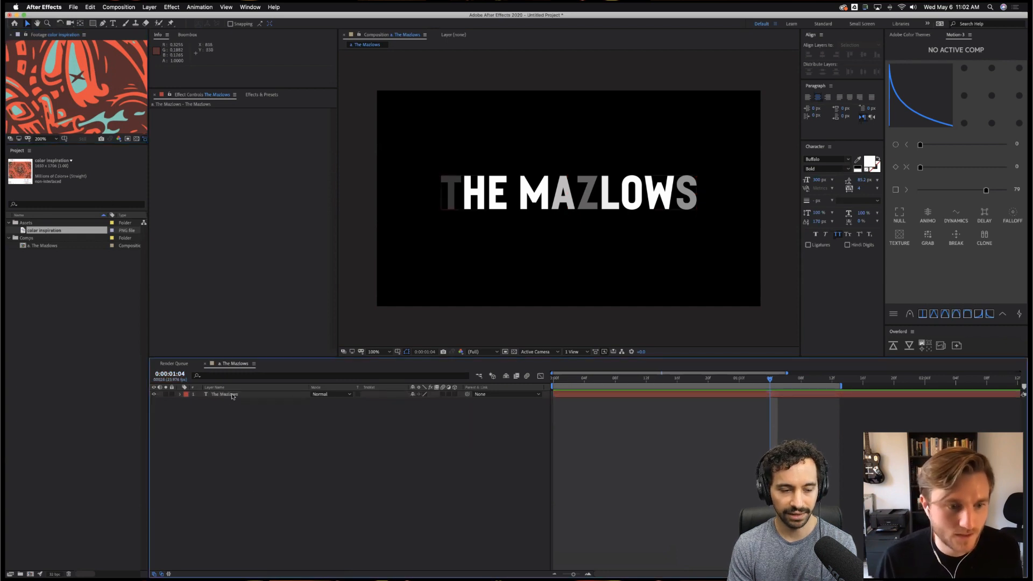
click(233, 395)
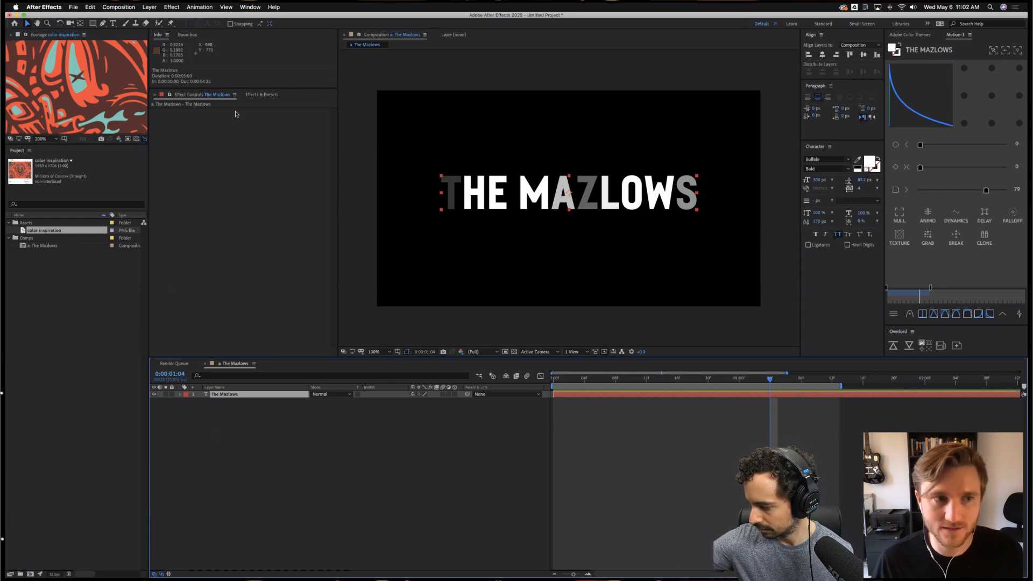
click(857, 159)
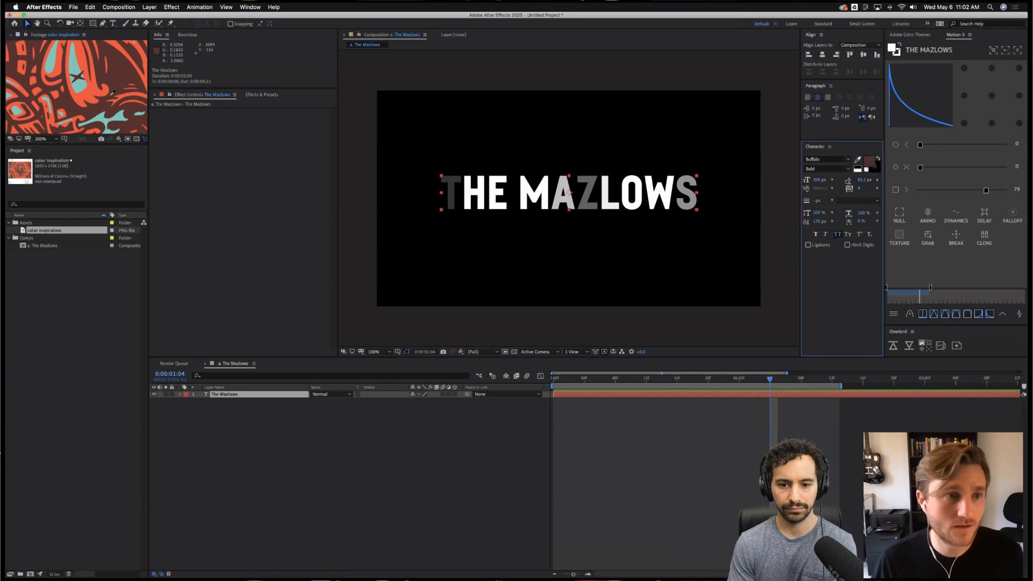
click(94, 90)
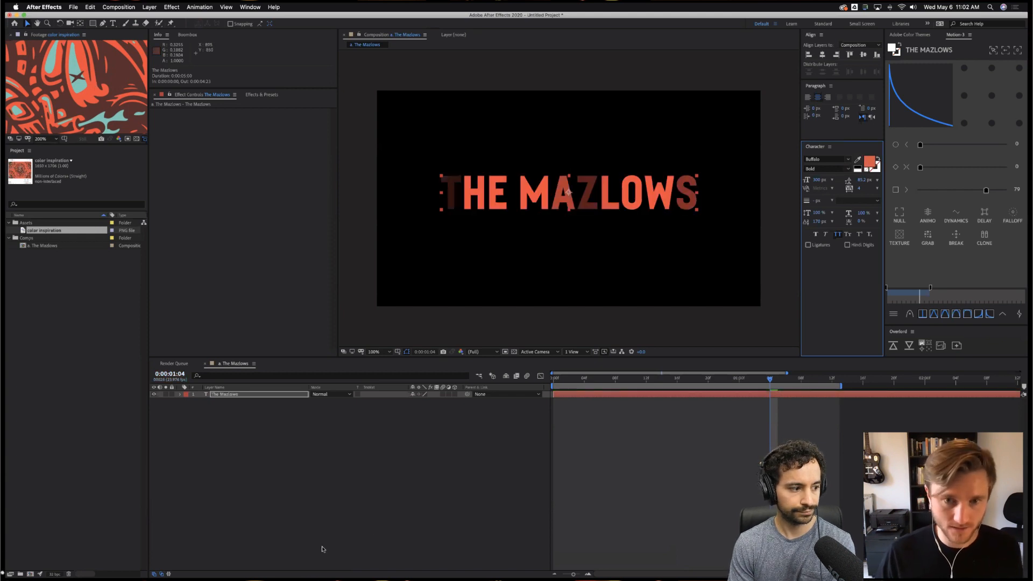
Create a 1920 × 1080 px dark gray solid in The Mazlows composition, with its color set to 10% brightness (1A1A1A).
click(372, 524)
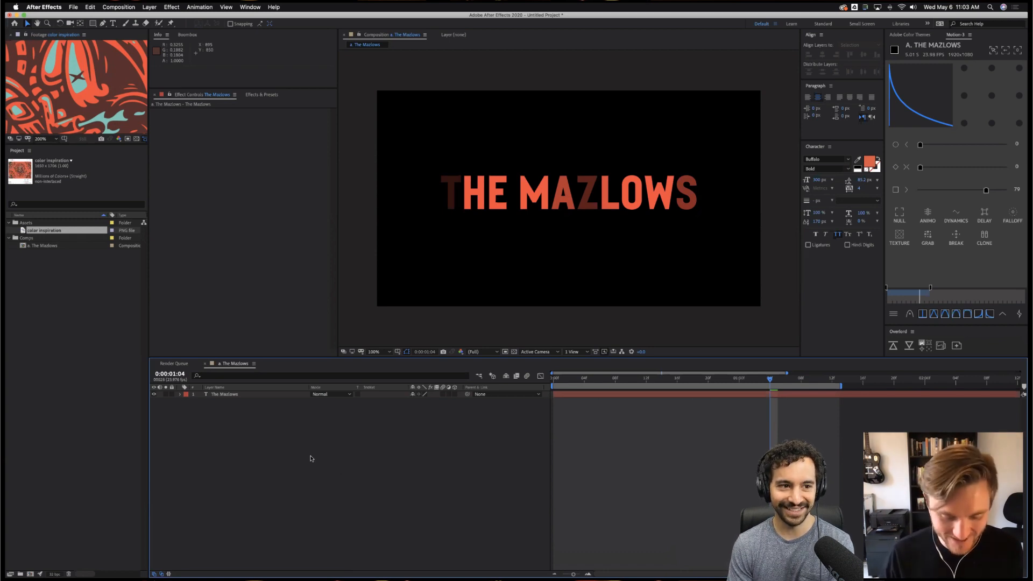
key(super+y)
click(511, 336)
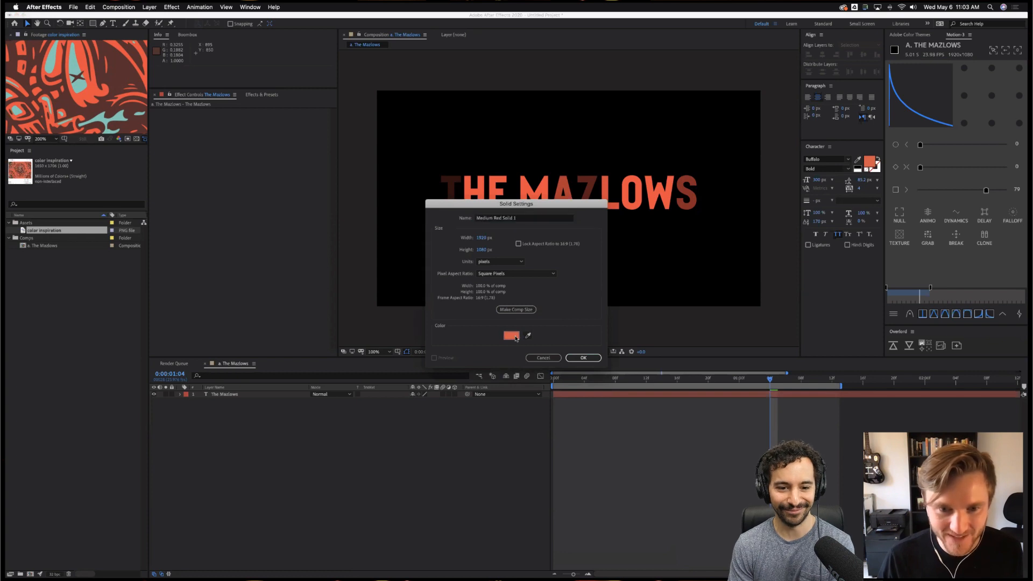
mouse_move(458, 421)
mouse_down()
mouse_move(424, 439)
mouse_move(420, 426)
mouse_move(396, 432)
mouse_up()
click(585, 388)
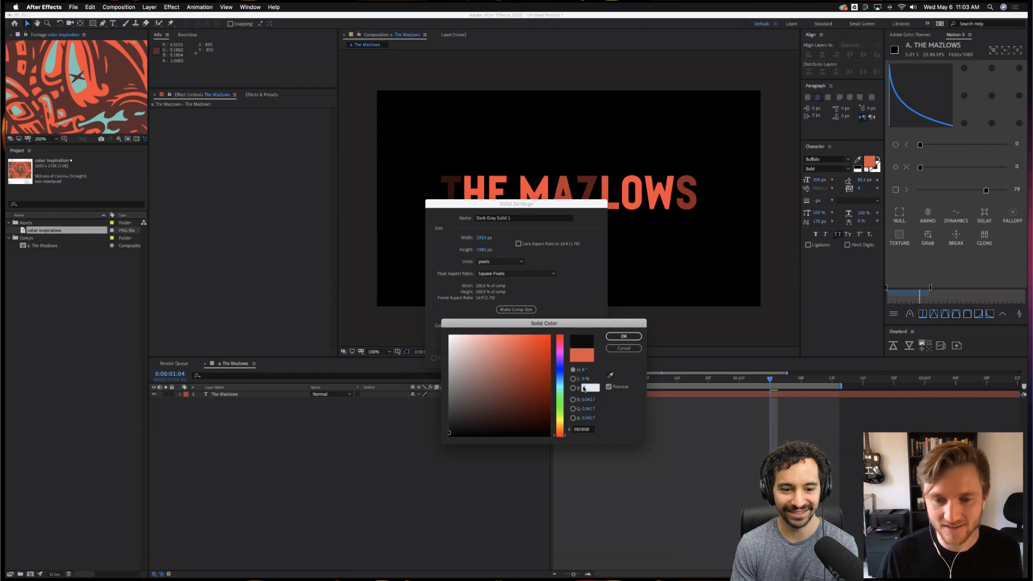
text(10)
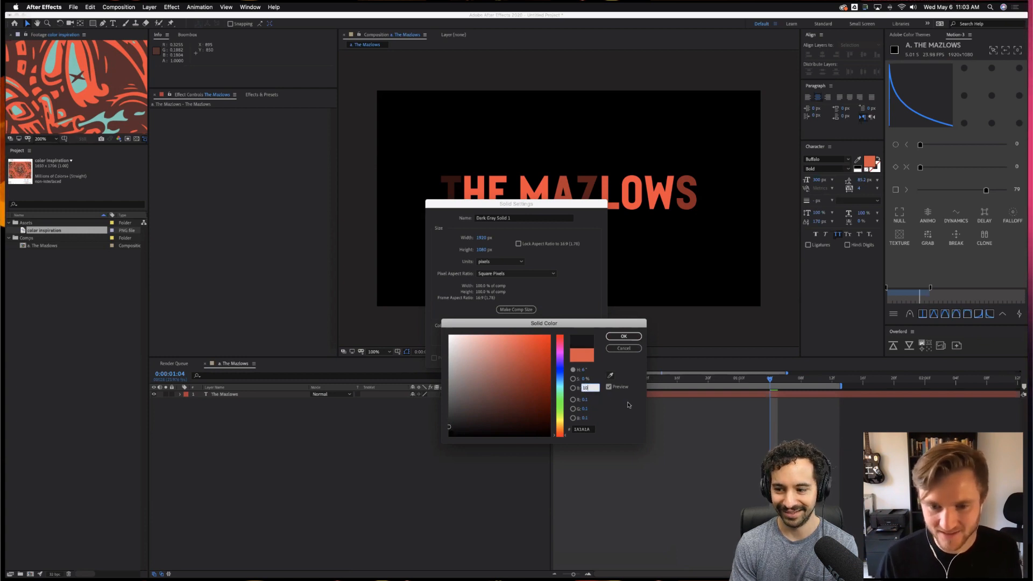
click(628, 405)
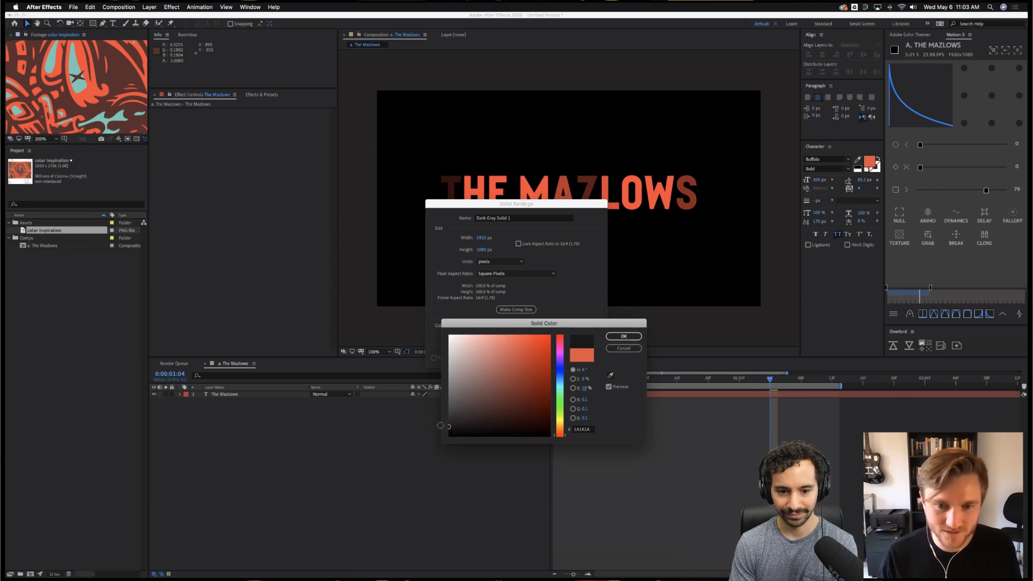
click(622, 337)
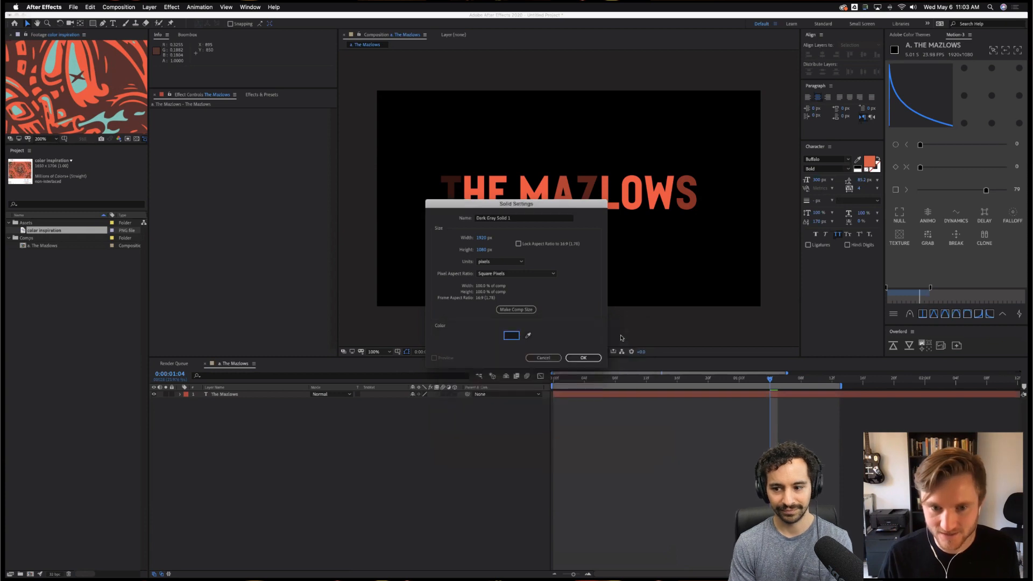
click(579, 358)
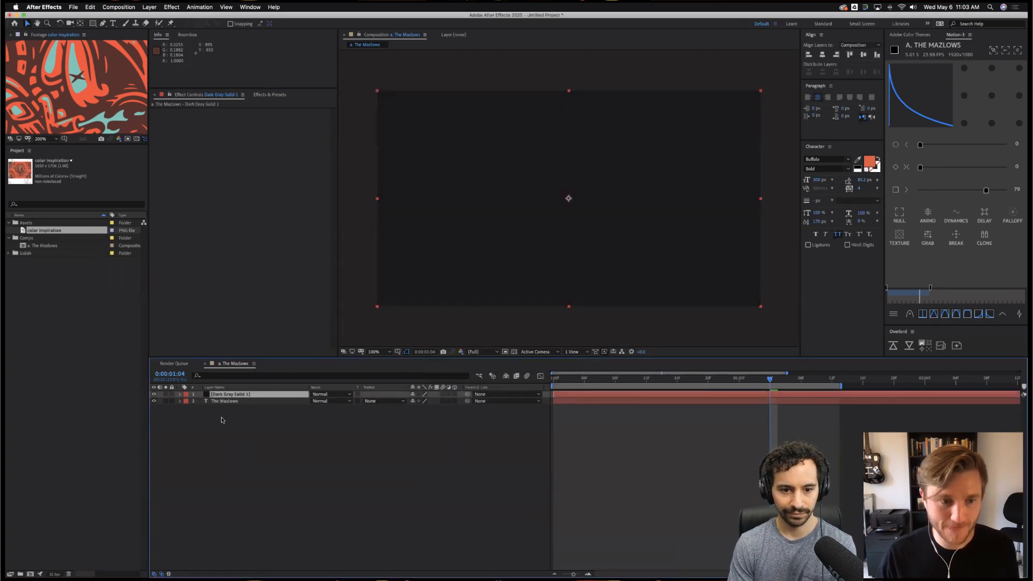
Place the dark gray solid beneath The Mazlows title layer and preview the title animation from the first frame.
drag(228, 396, 226, 417)
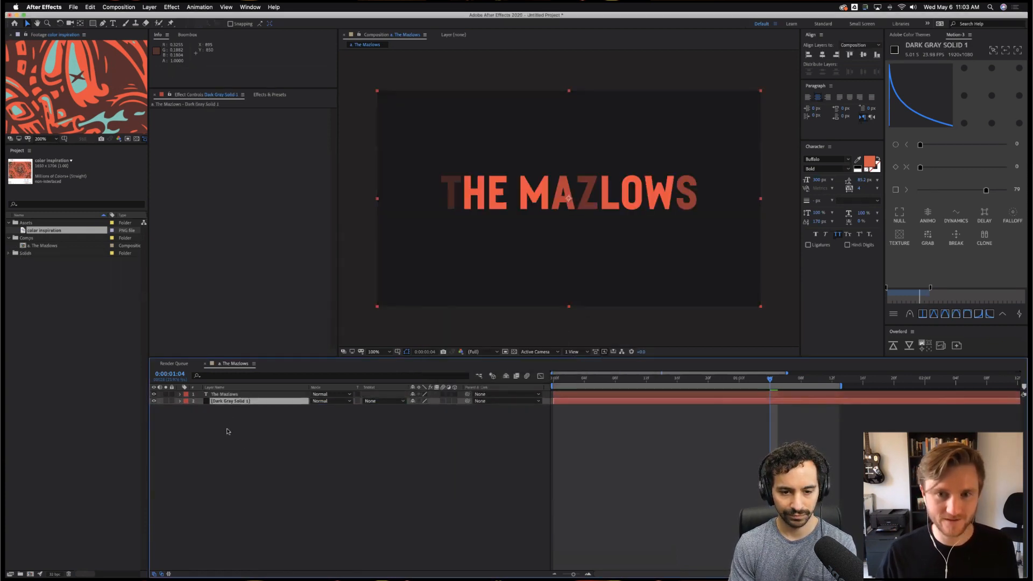
click(248, 446)
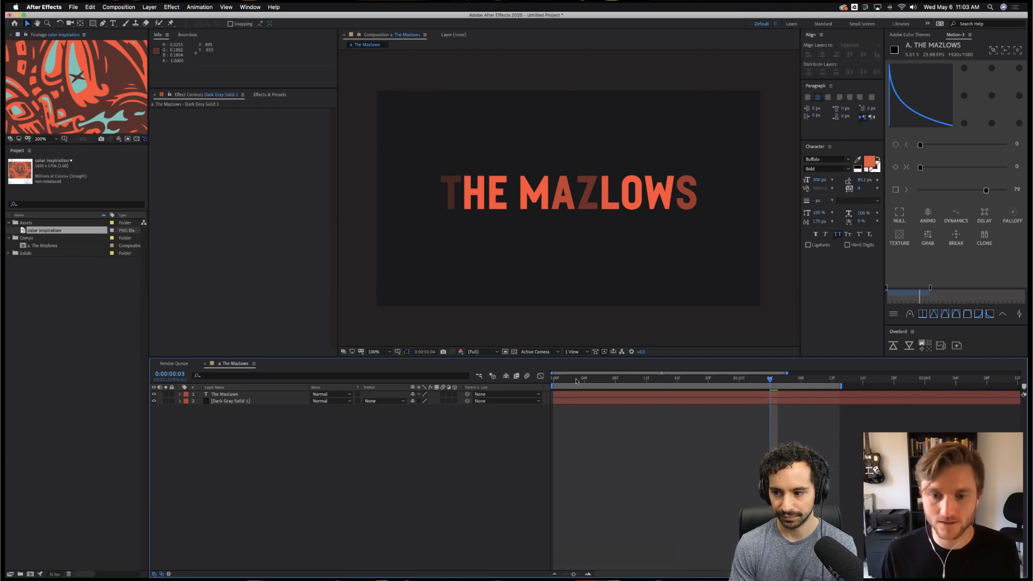
key(Home)
key(space)
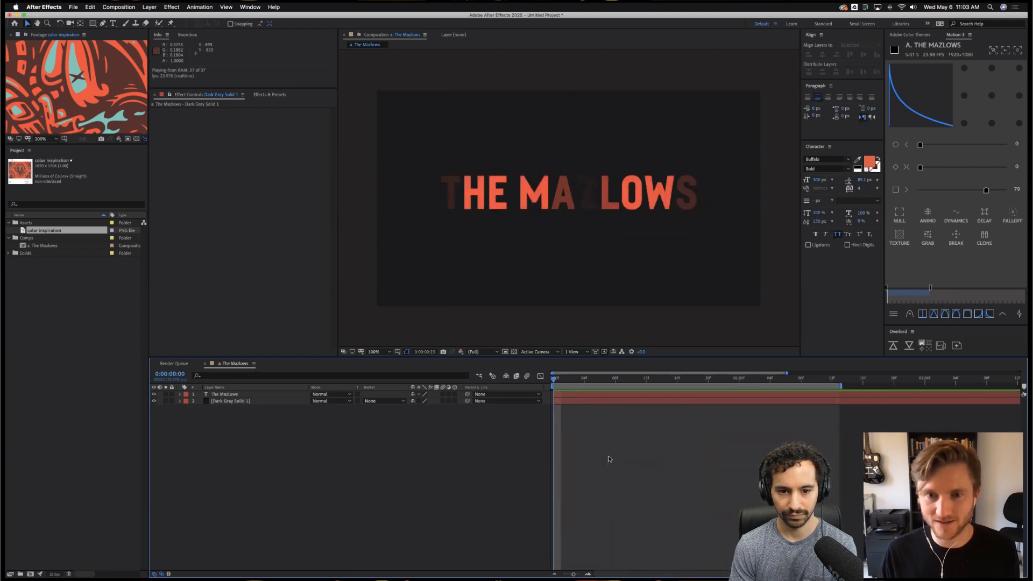
key(space)
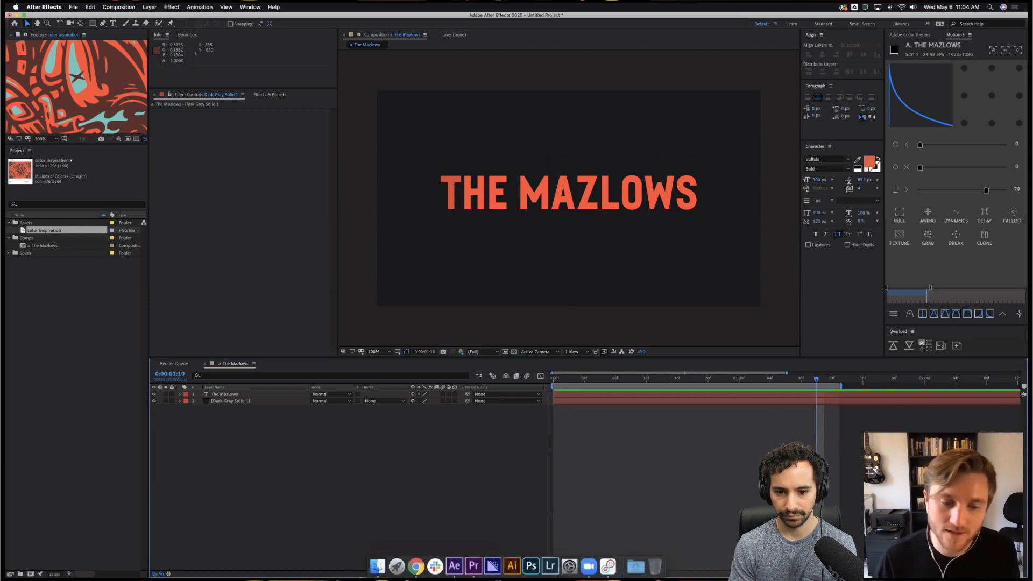
Switch to Finder and browse the project's 03. Assets folder to PQGK2 (2k) > Arty & Crafty.
click(377, 564)
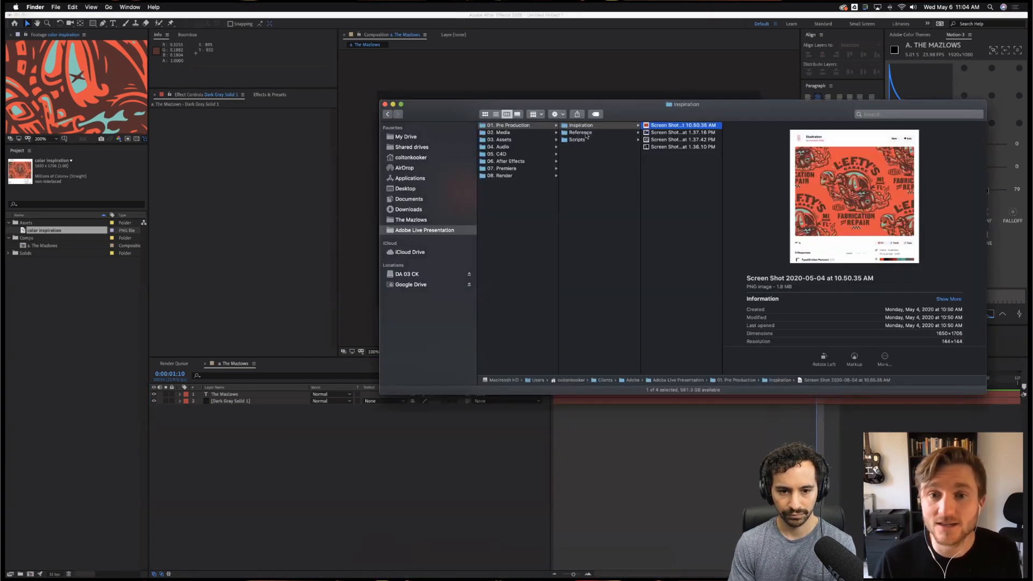
click(536, 133)
click(546, 139)
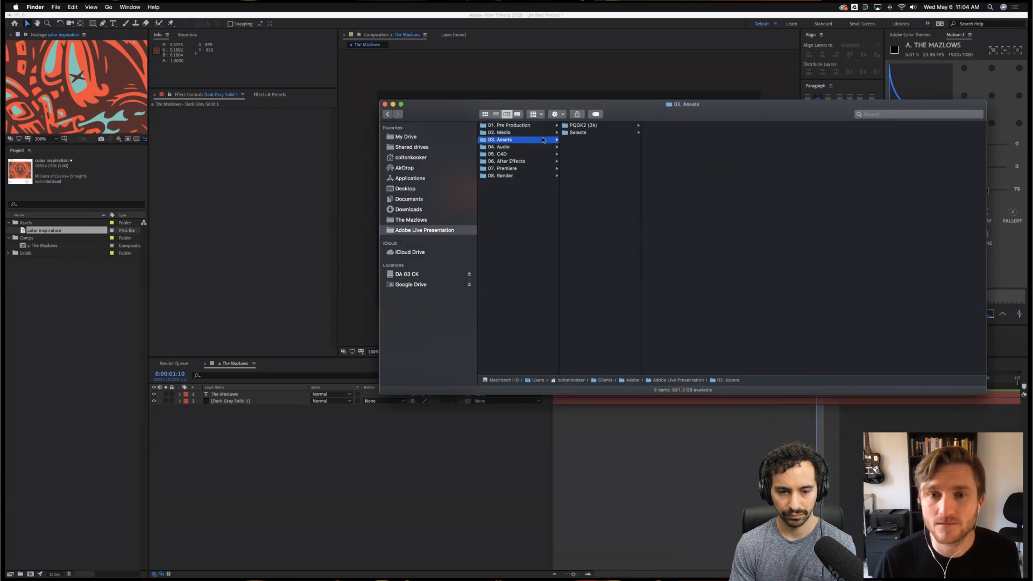
click(605, 125)
click(675, 125)
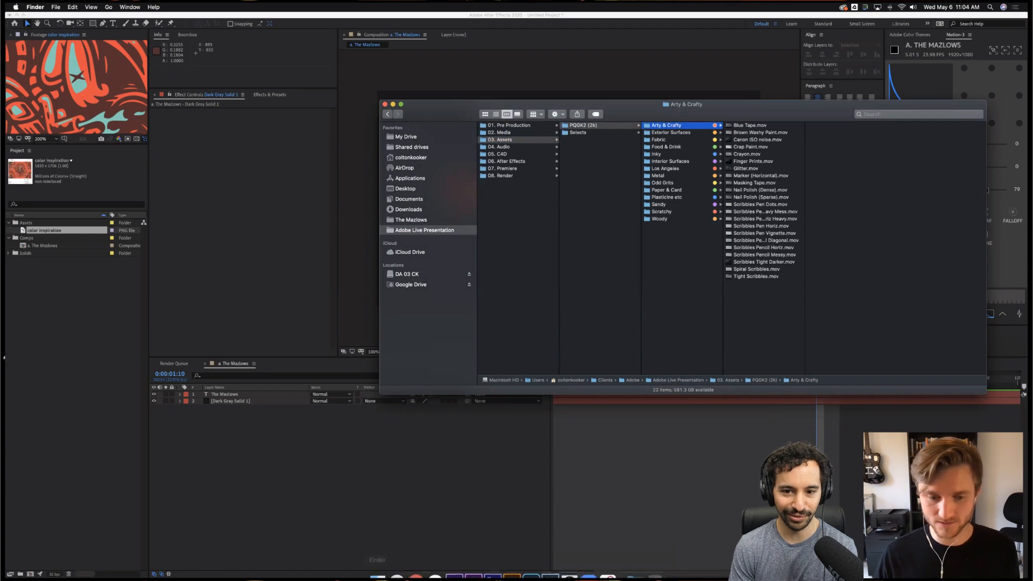
Switch to Chrome, check the Textures link in the Adobe Live Presentation document, and return to After Effects.
mouse_move(371, 575)
click(416, 565)
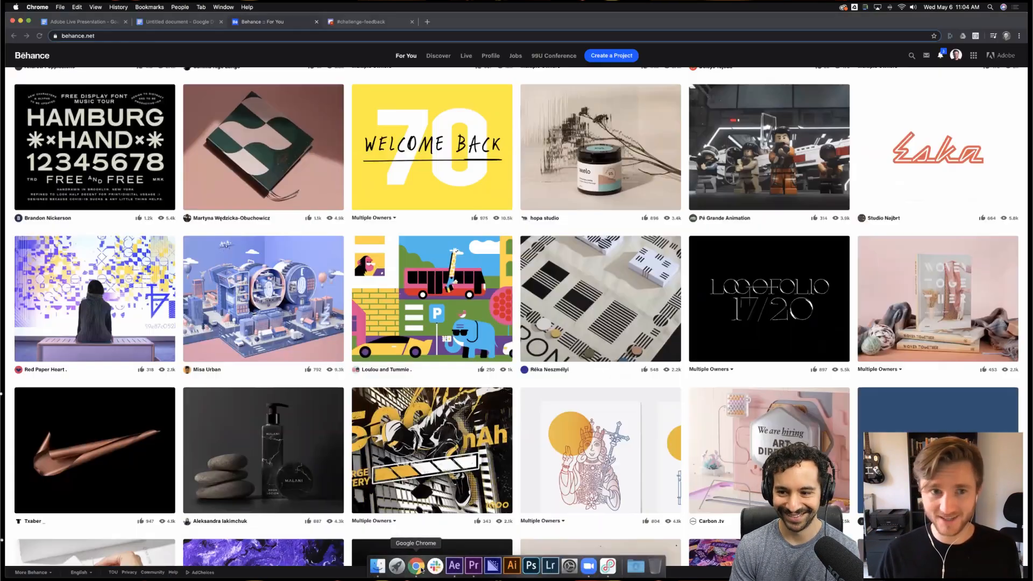
click(172, 21)
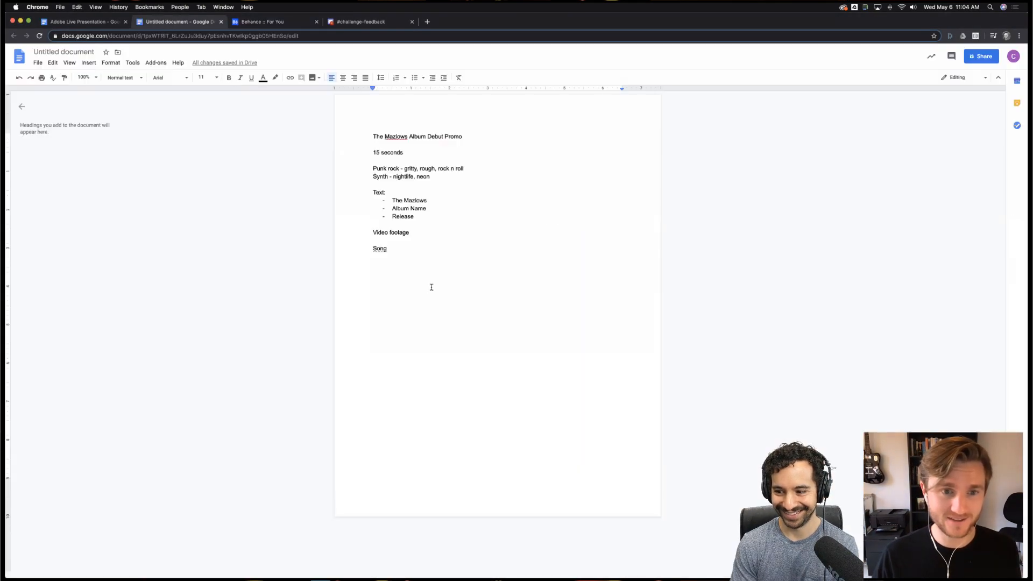
click(94, 25)
scroll(505, 286, down, 5)
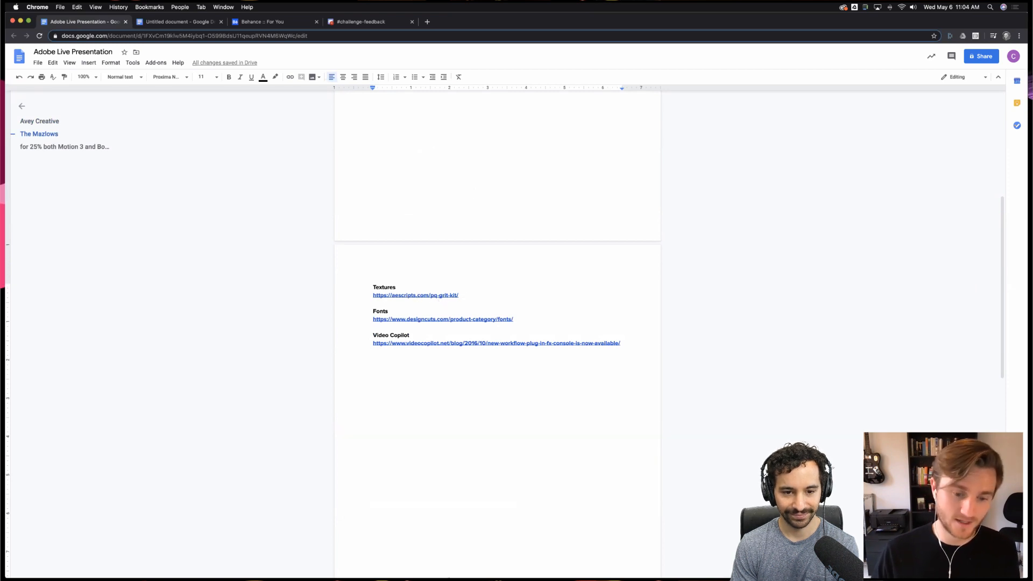
mouse_move(454, 567)
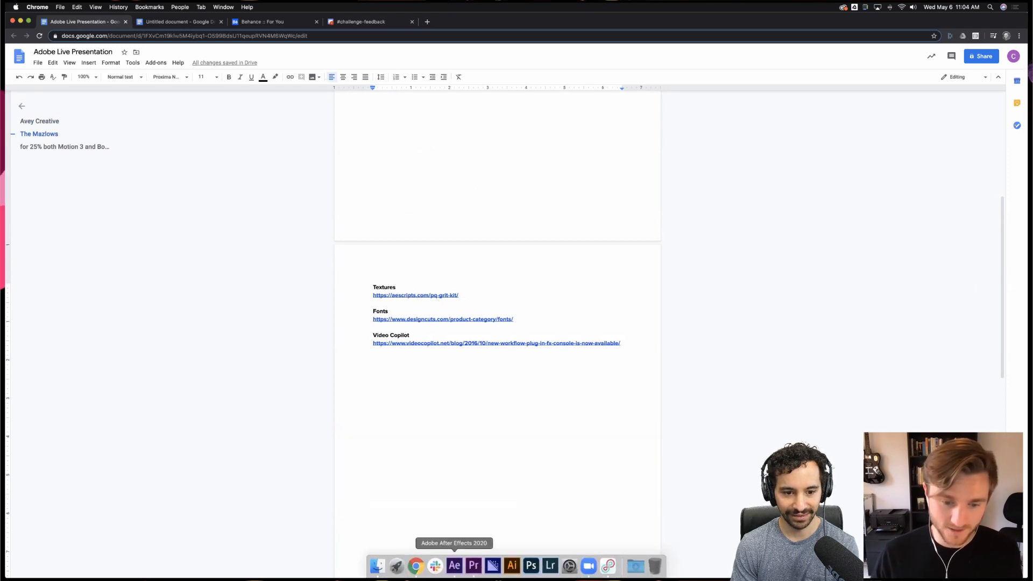
click(454, 566)
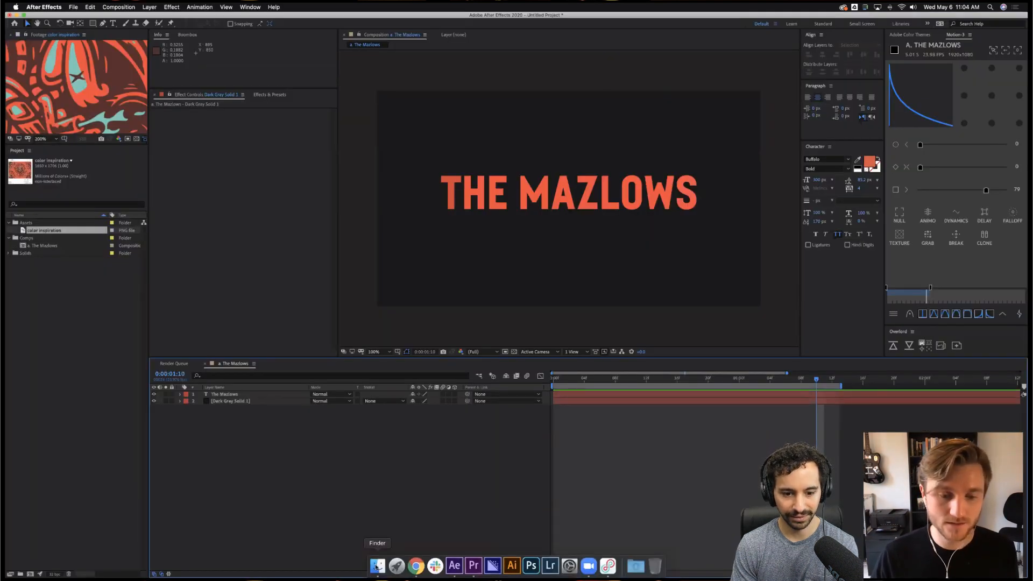
Switch to Finder and preview the Arty & Crafty texture clips from Blue Tape.mov through Crap Paint.mov.
click(377, 566)
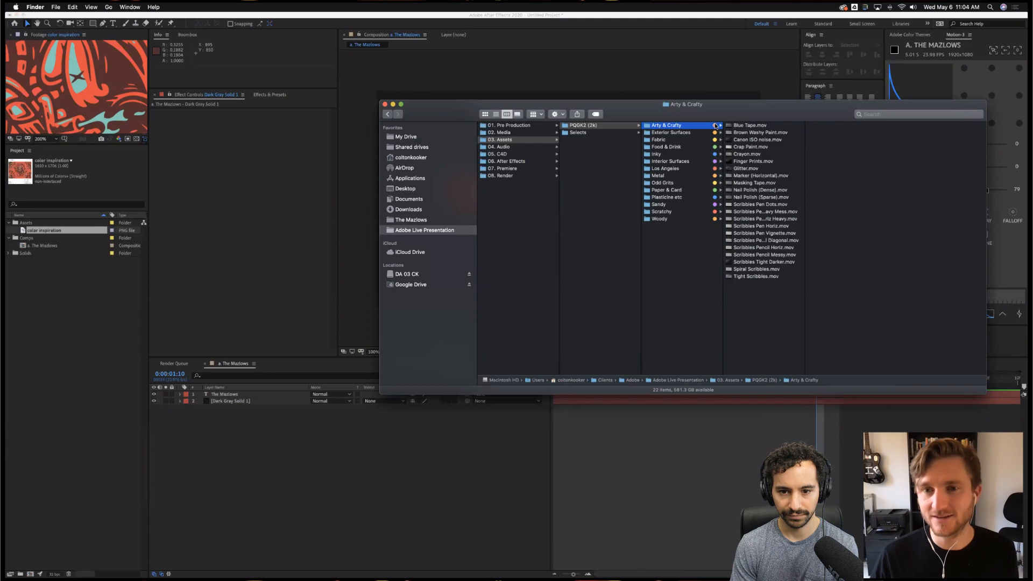
click(760, 125)
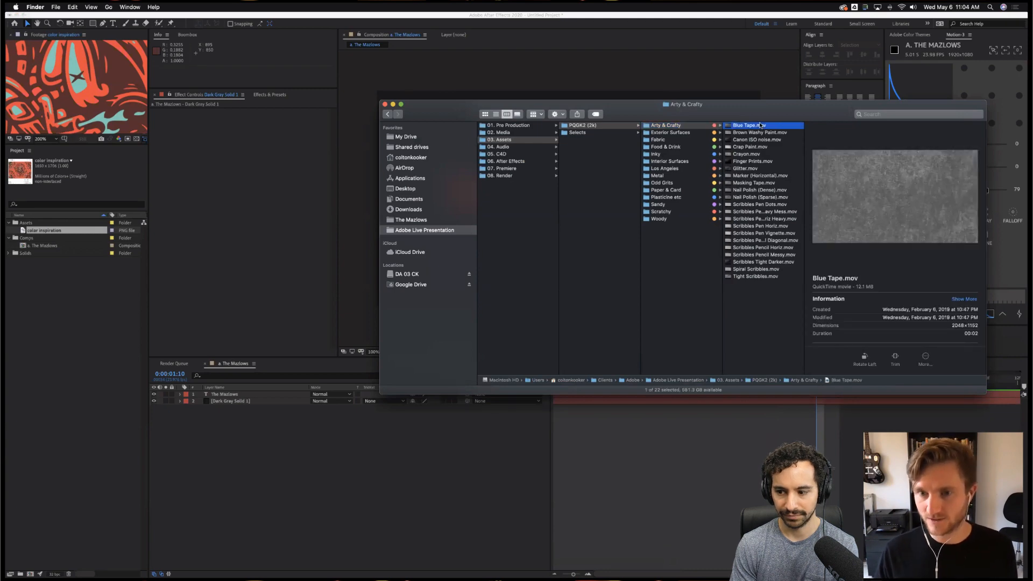
key(space)
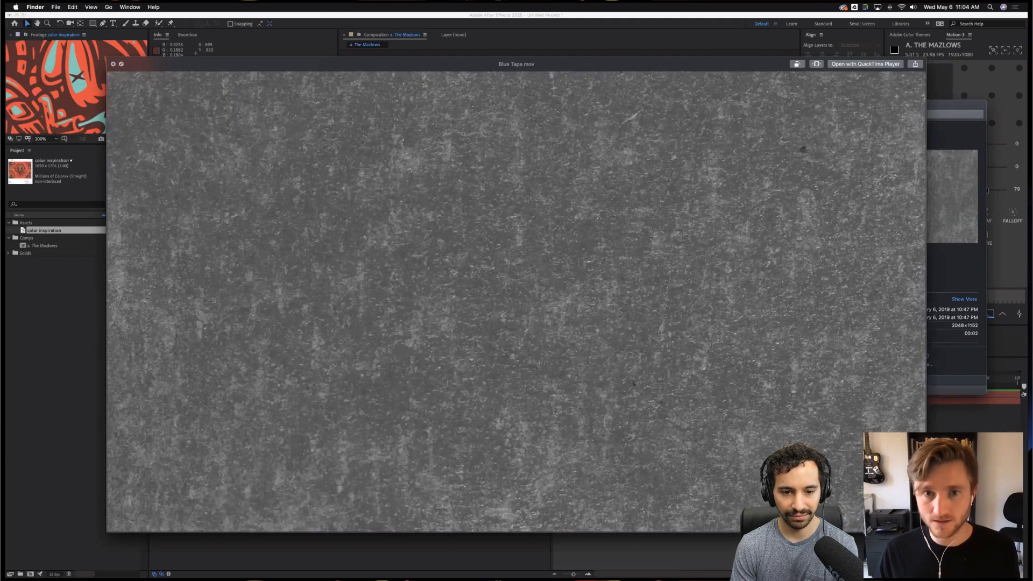
key(Down)
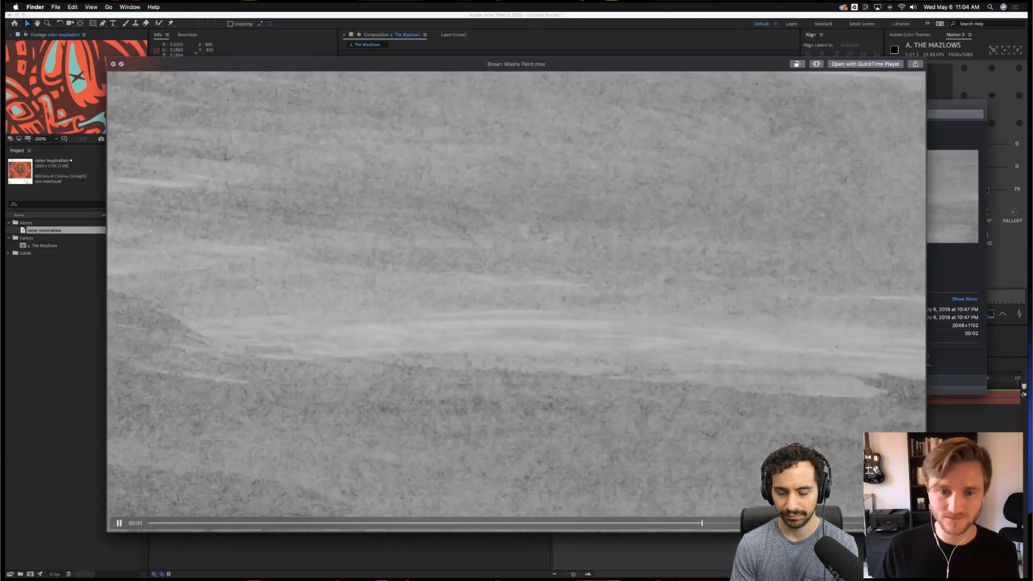
key(Down)
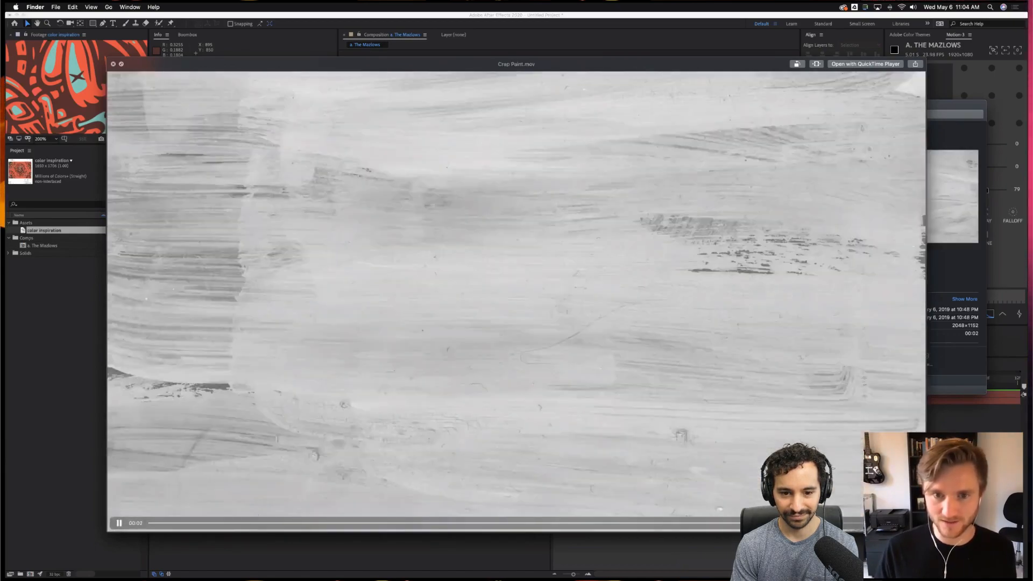
key(space)
key(Down)
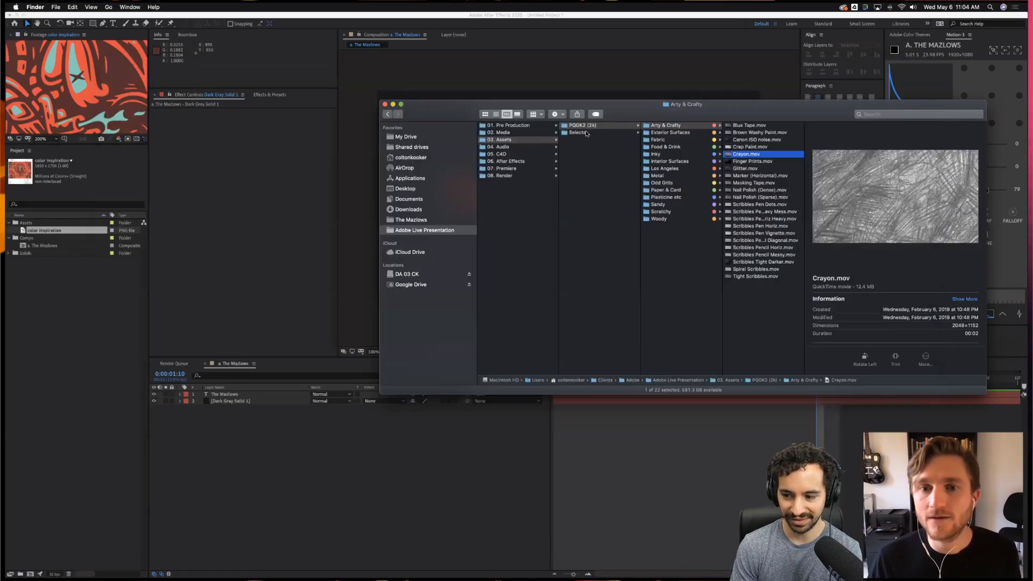
Import the Selects texture folder from 03. Assets into the After Effects project's Assets folder and expand it.
click(584, 133)
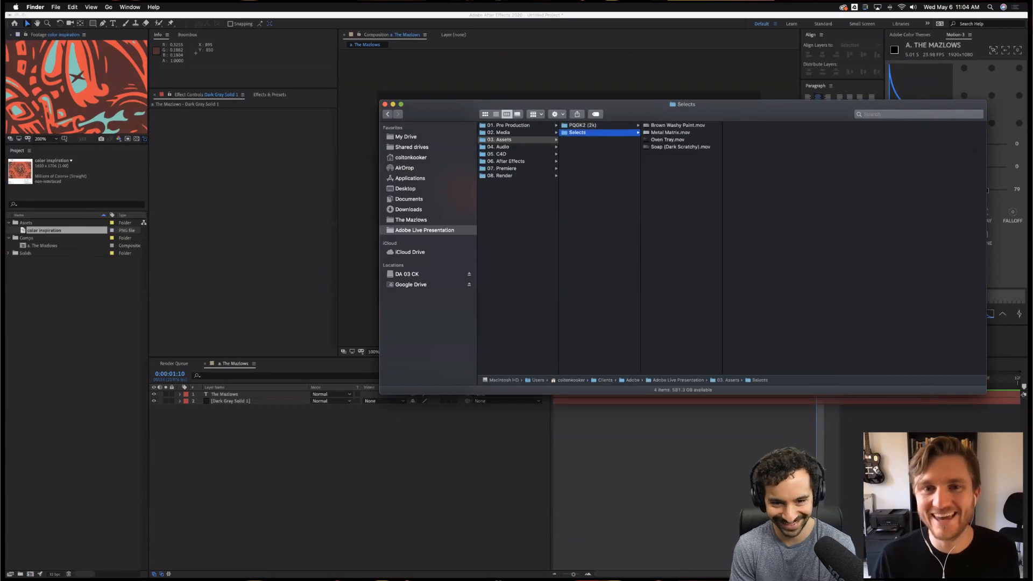
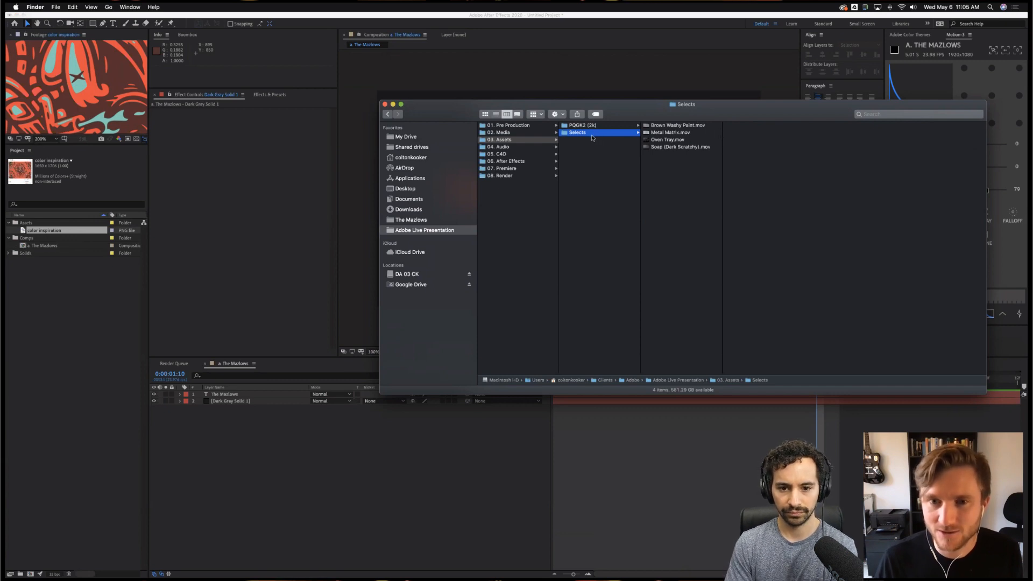
drag(578, 133, 39, 230)
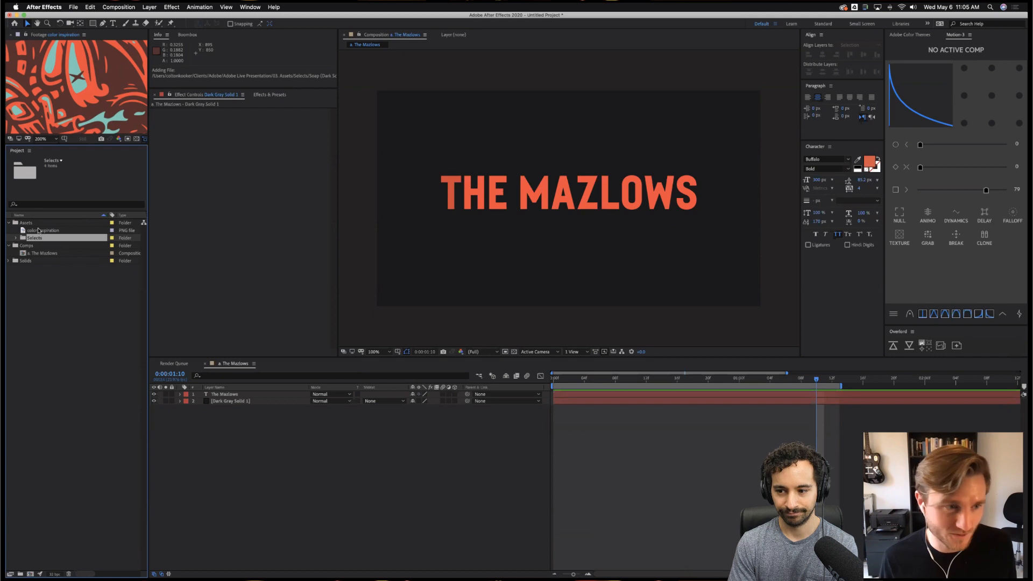
click(16, 237)
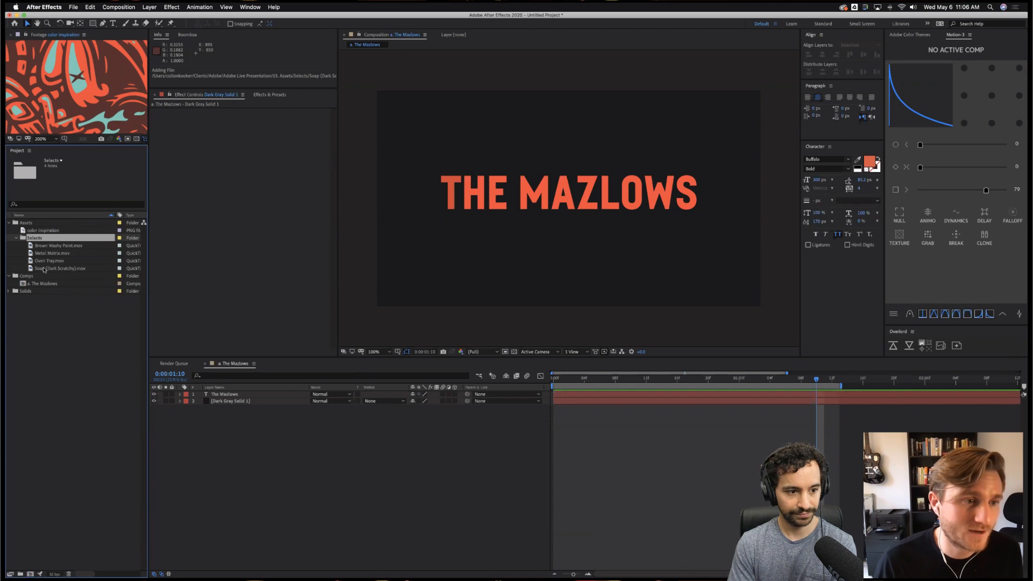
Add the Brown Washy Paint.mov texture to The Mazlows composition directly above the title layer.
click(60, 246)
drag(112, 246, 577, 238)
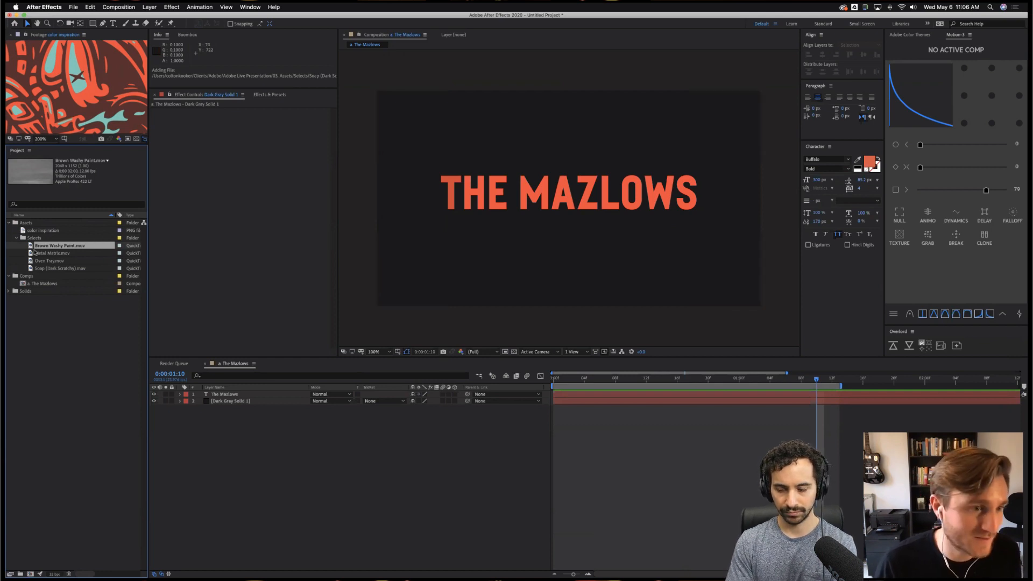
mouse_move(30, 246)
mouse_down()
mouse_move(261, 408)
mouse_move(259, 396)
mouse_up()
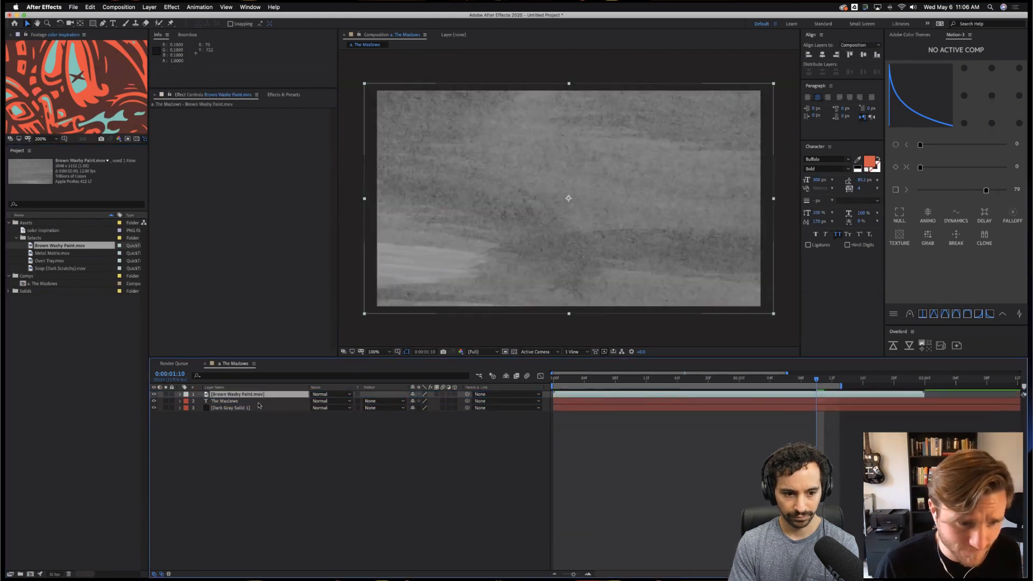
Try Luma Matte on the title layer with Brown Washy Paint.mov, and set its track matte to Luma Inverted Matte.
click(257, 402)
click(395, 402)
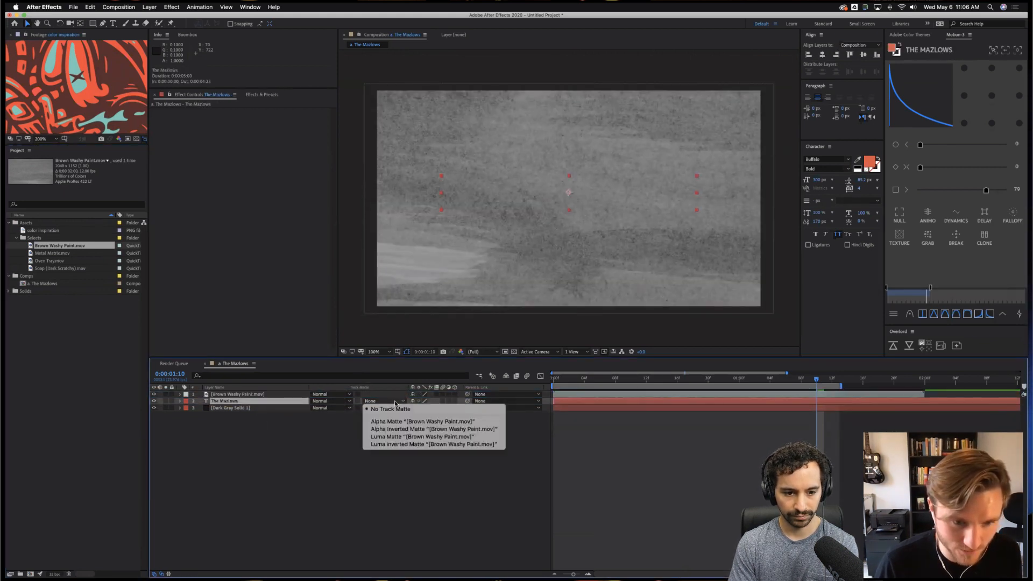
click(408, 436)
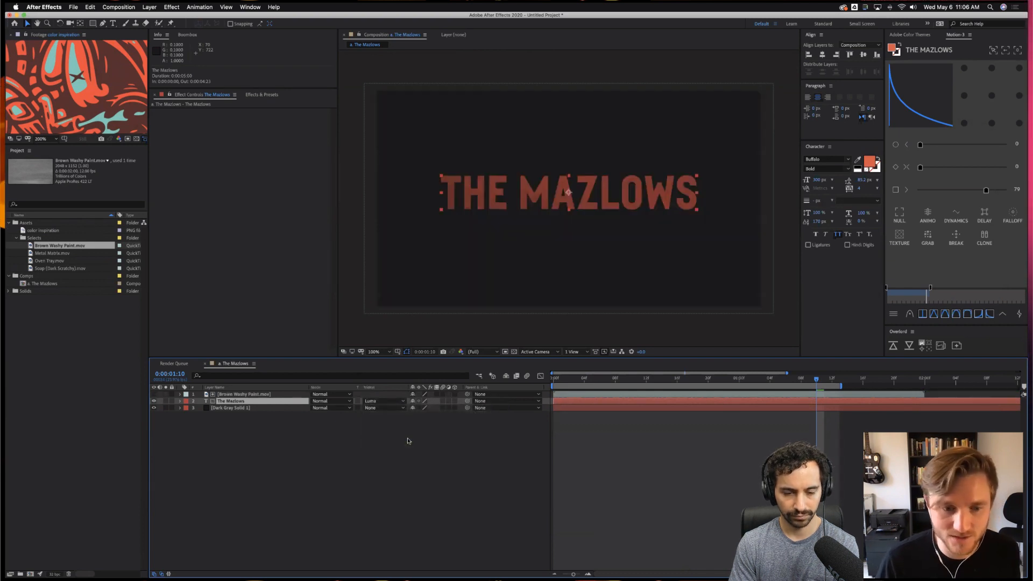
click(404, 402)
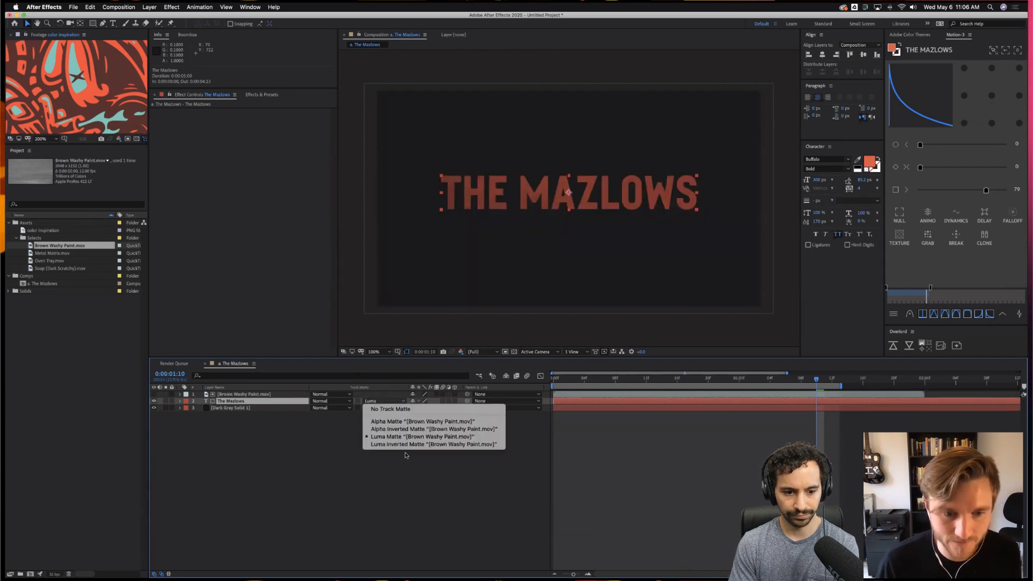
click(407, 448)
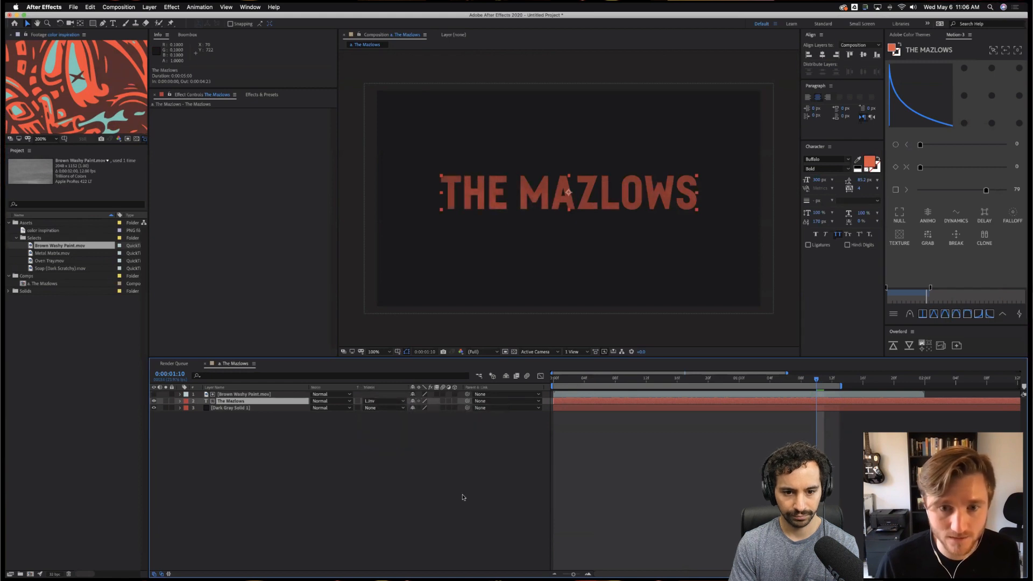
Preview the textured title animation from the beginning and scrub the playhead to 0:00:01:02.
drag(796, 379, 569, 380)
key(space)
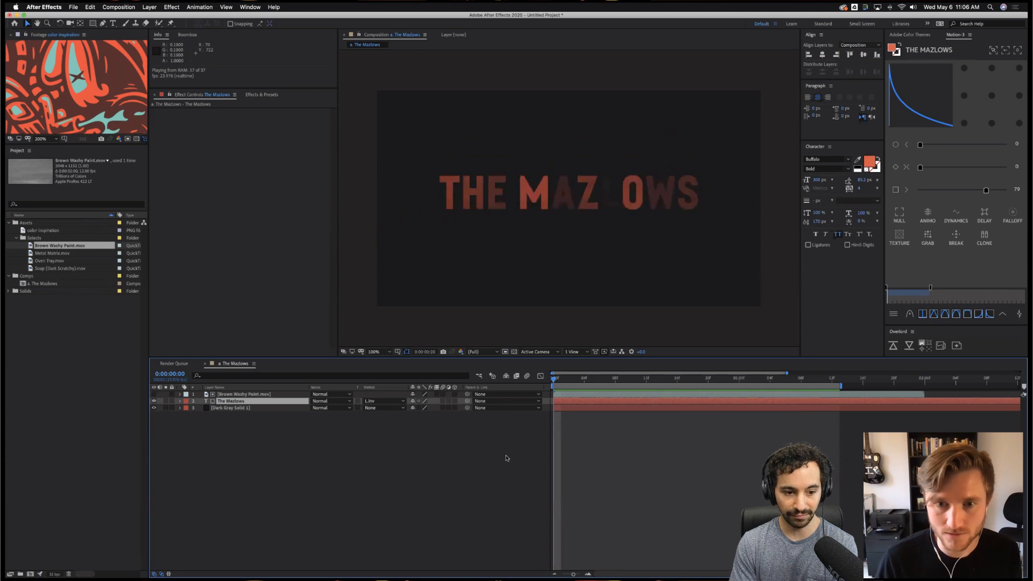
key(space)
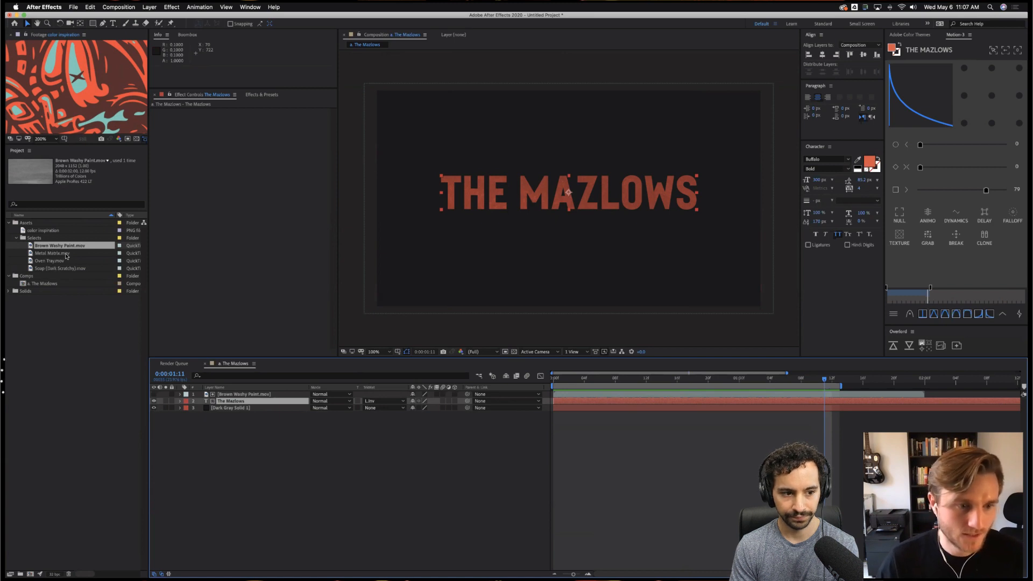
click(761, 387)
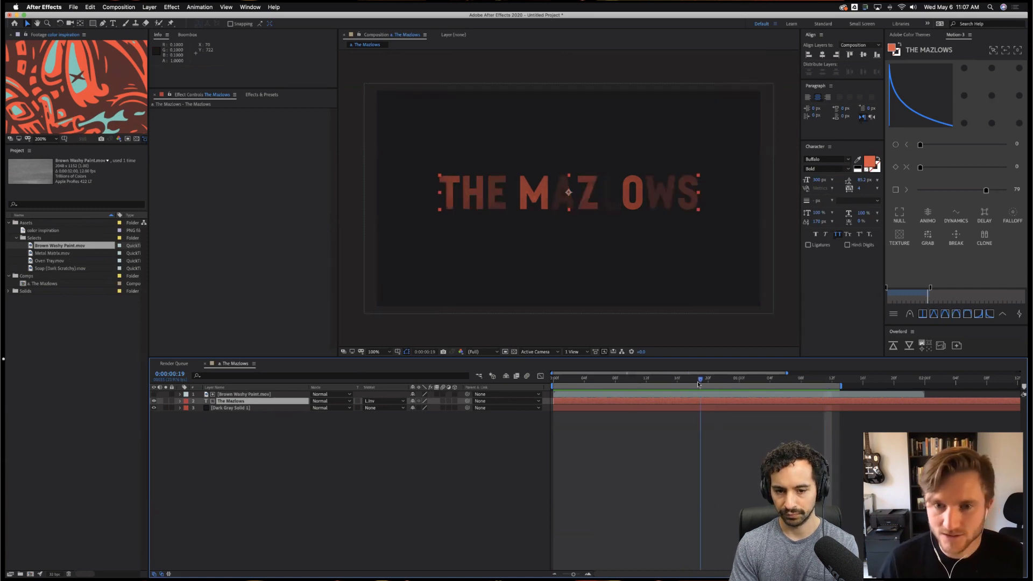
drag(761, 387, 755, 387)
Select the Soap (Dark Scratchy).mov texture in the Selects folder and The Mazlows title layer in the timeline.
click(62, 269)
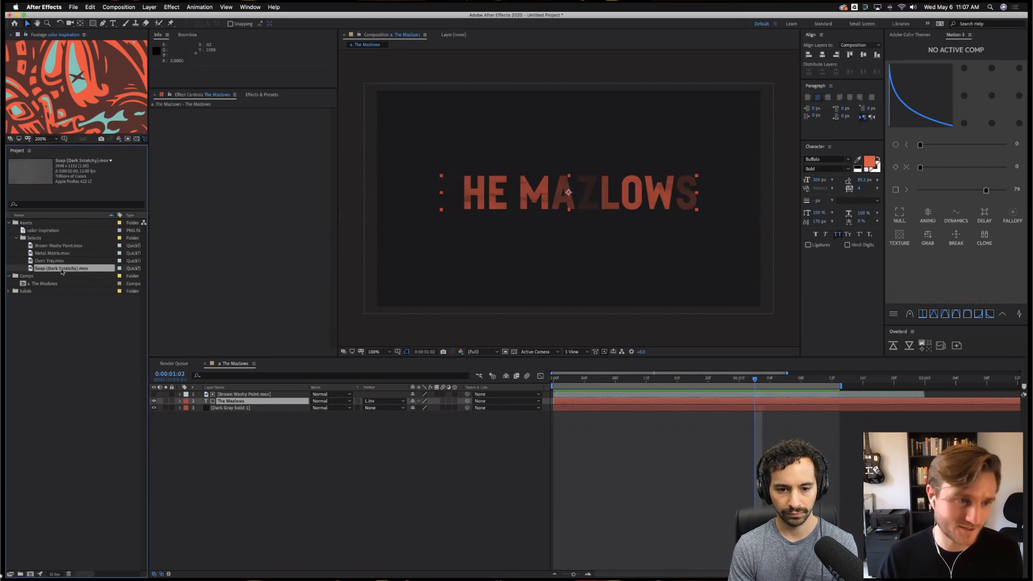
click(235, 401)
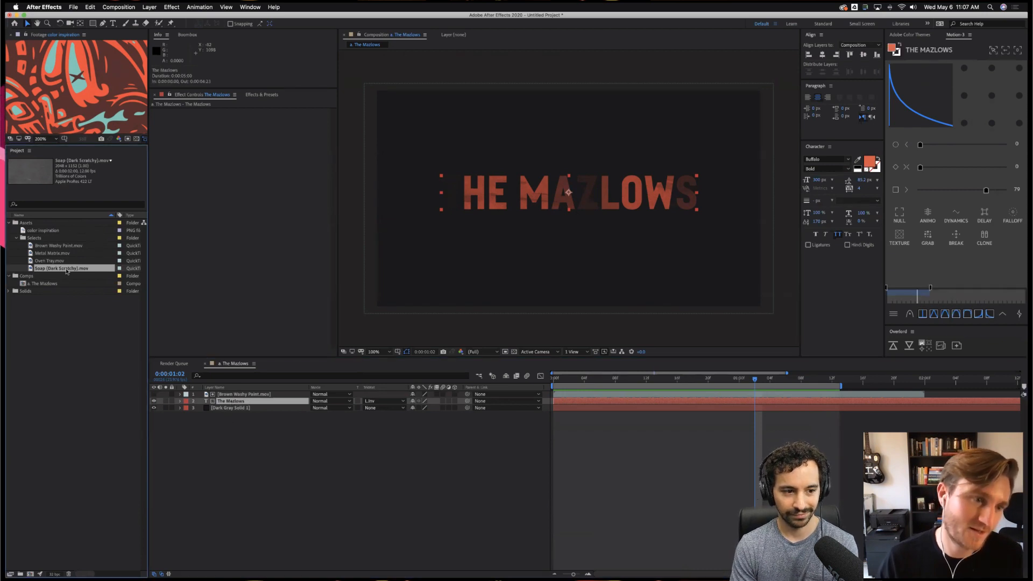
click(247, 402)
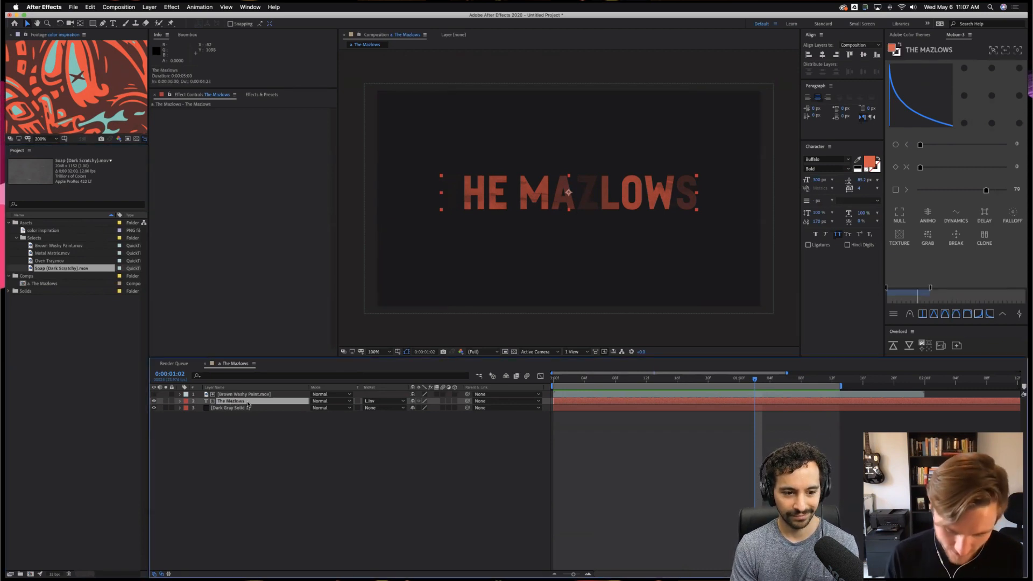
key(super+alt+slash)
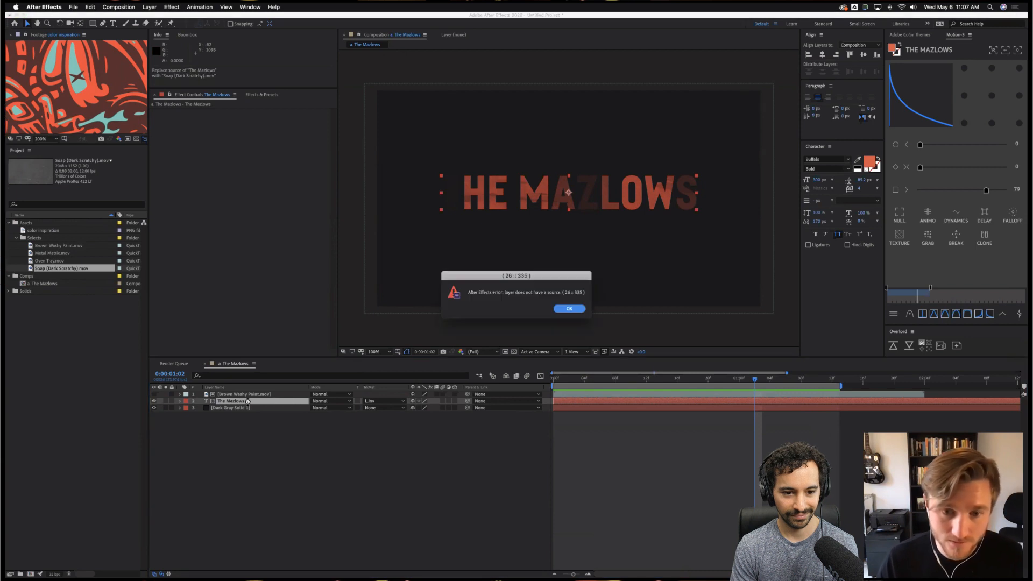
click(573, 309)
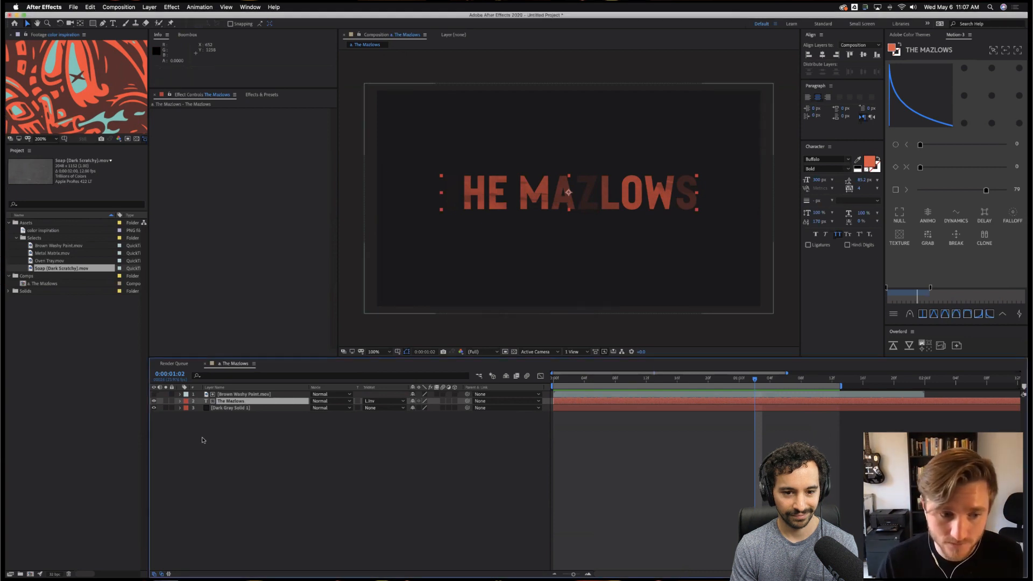
Replace the source of the Brown Washy Paint.mov matte layer with Soap (Dark Scratchy).mov and preview the title animation.
click(251, 396)
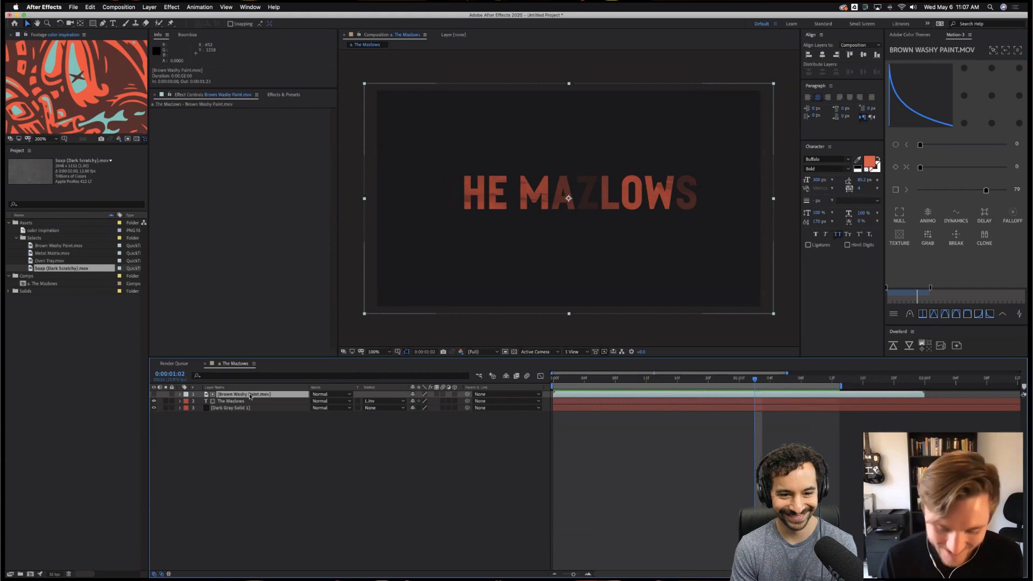
key(super+alt+slash)
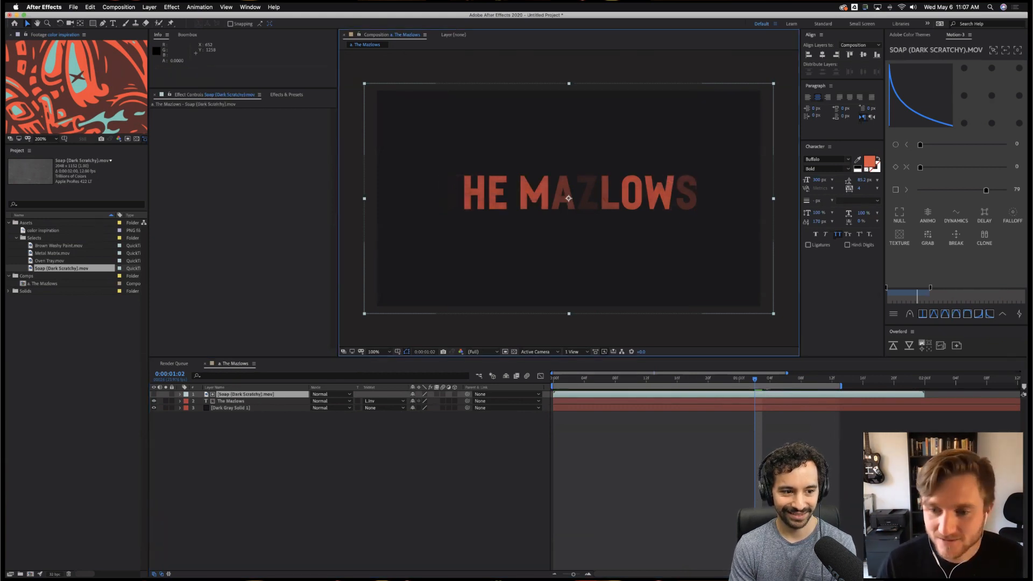
click(753, 380)
key(space)
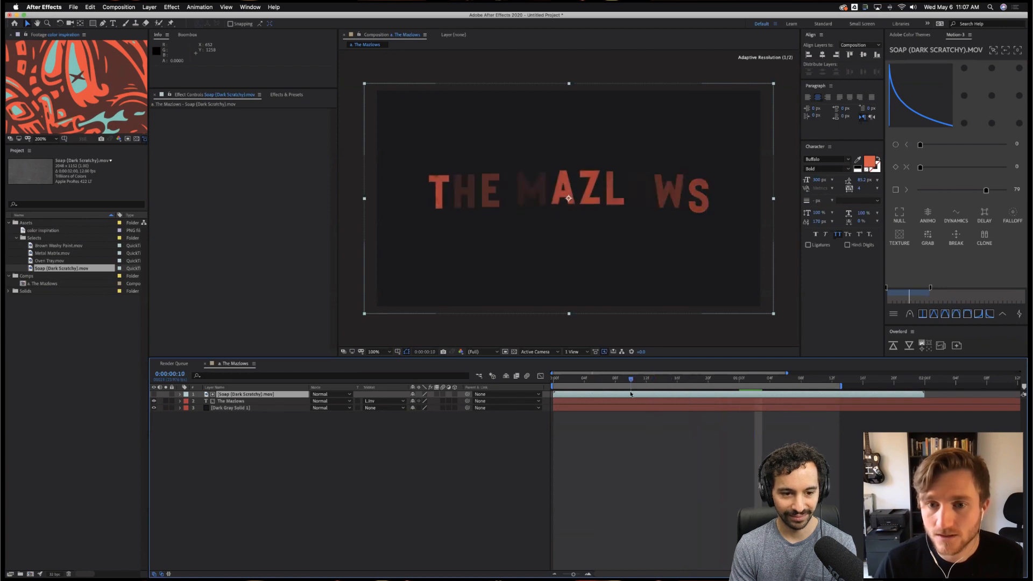
key(space)
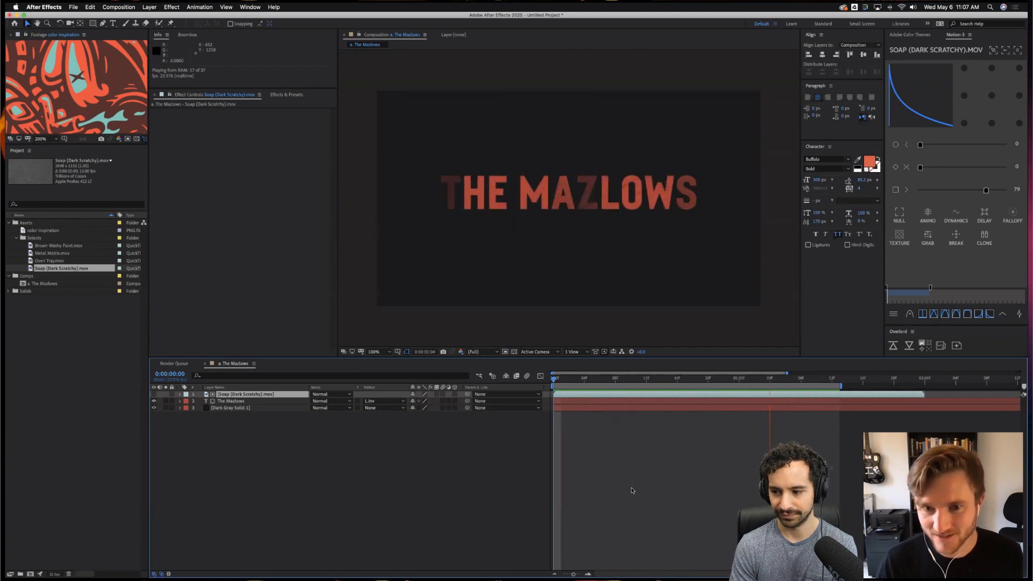
click(770, 378)
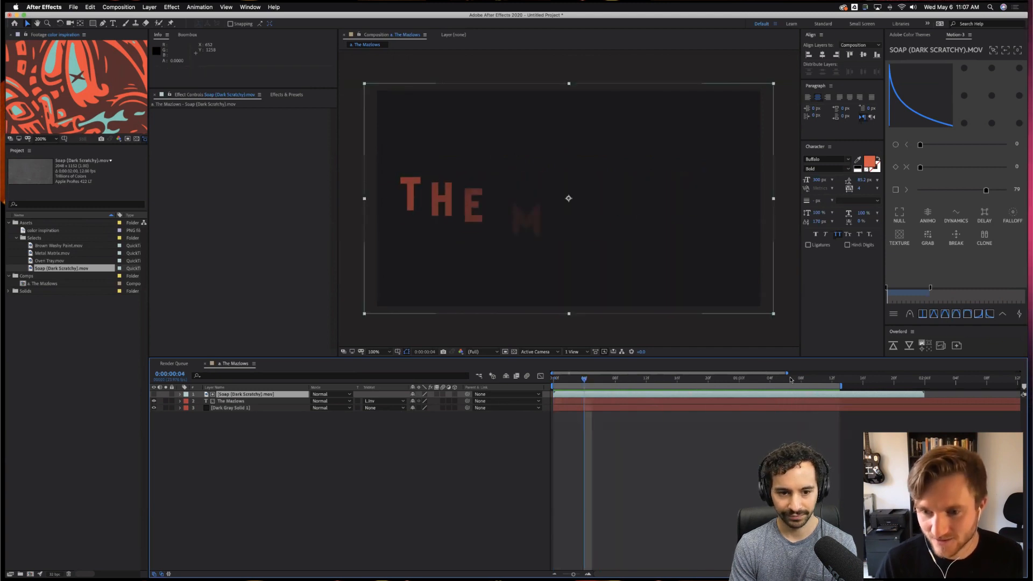
View the Soap (Dark Scratchy).mov layer on its own, then return to the composition and apply the Curves effect to it.
double_click(244, 396)
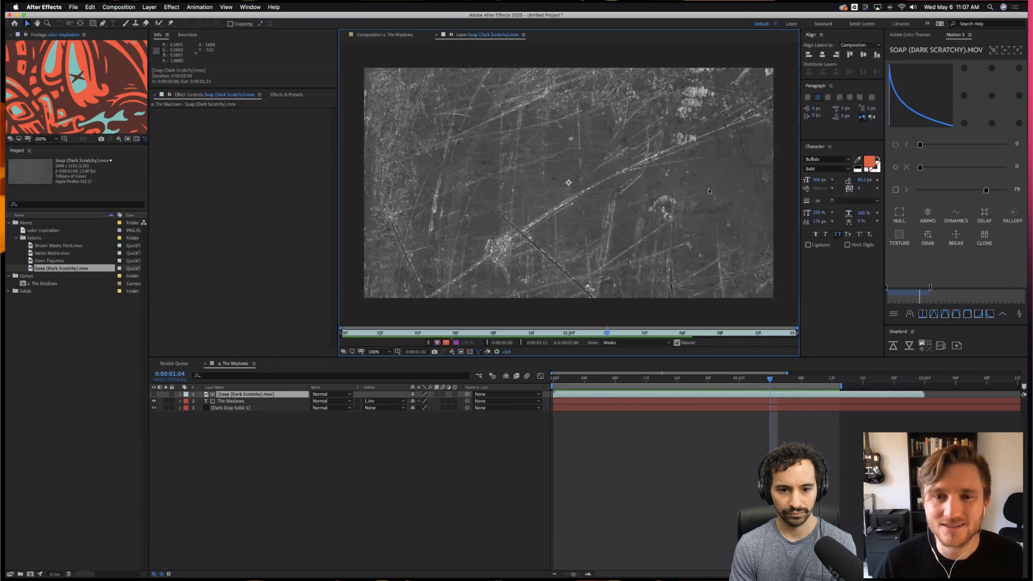
click(385, 34)
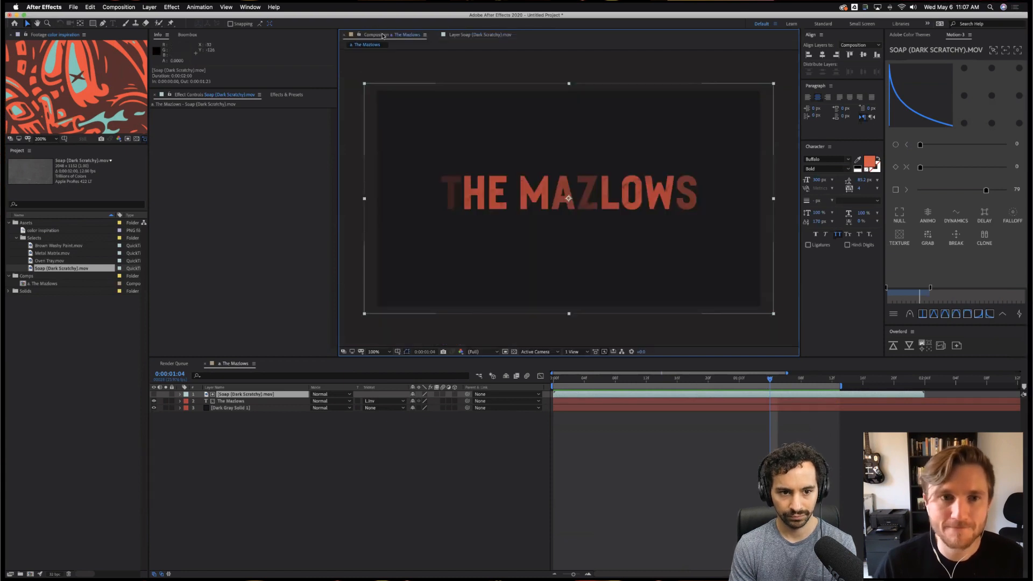
click(237, 396)
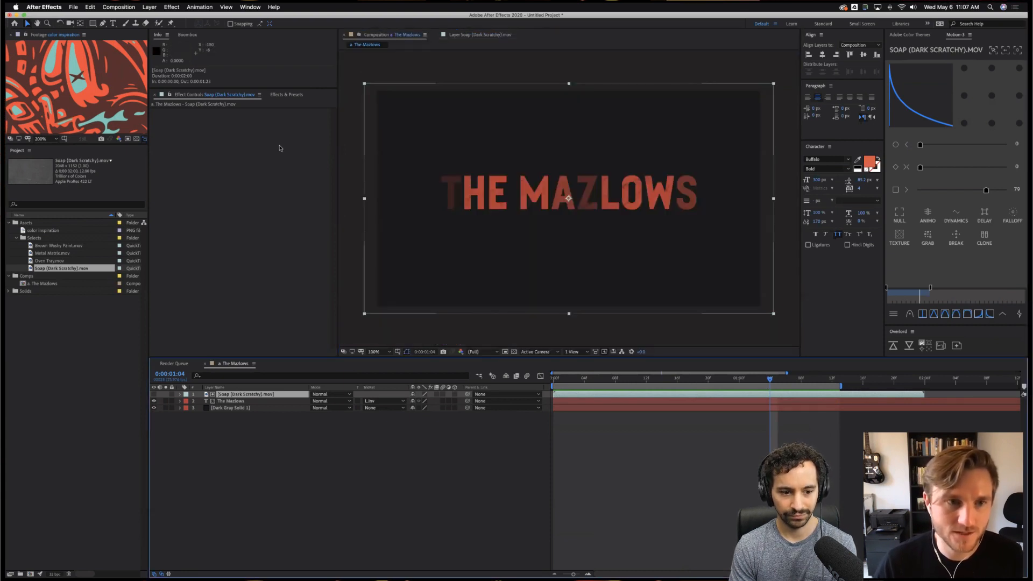
click(276, 95)
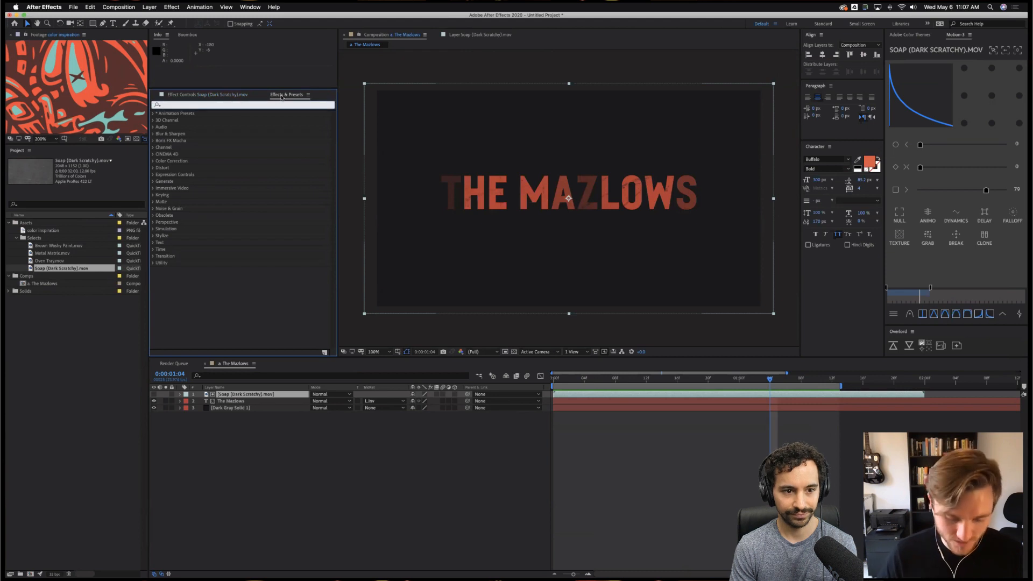
text(curves)
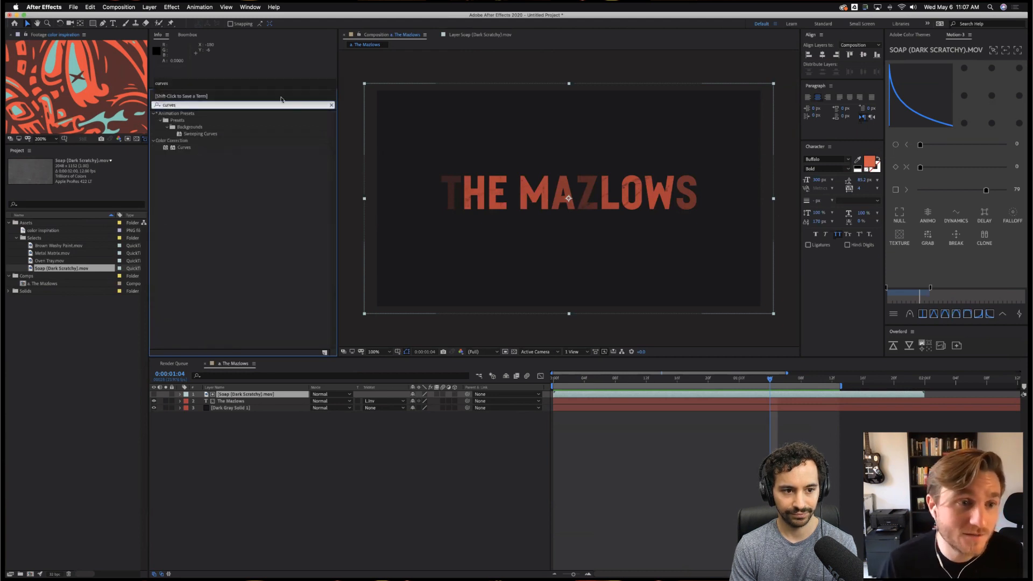
double_click(185, 147)
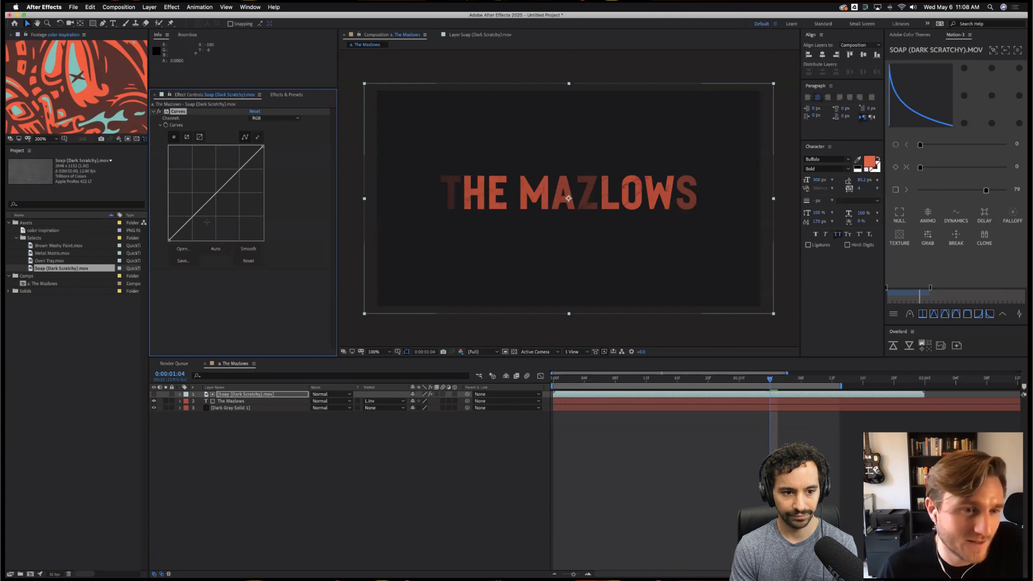
Shape the RGB curve of the Soap matte layer into a steep S, lowering the shadows and raising the highlights.
drag(193, 212, 200, 221)
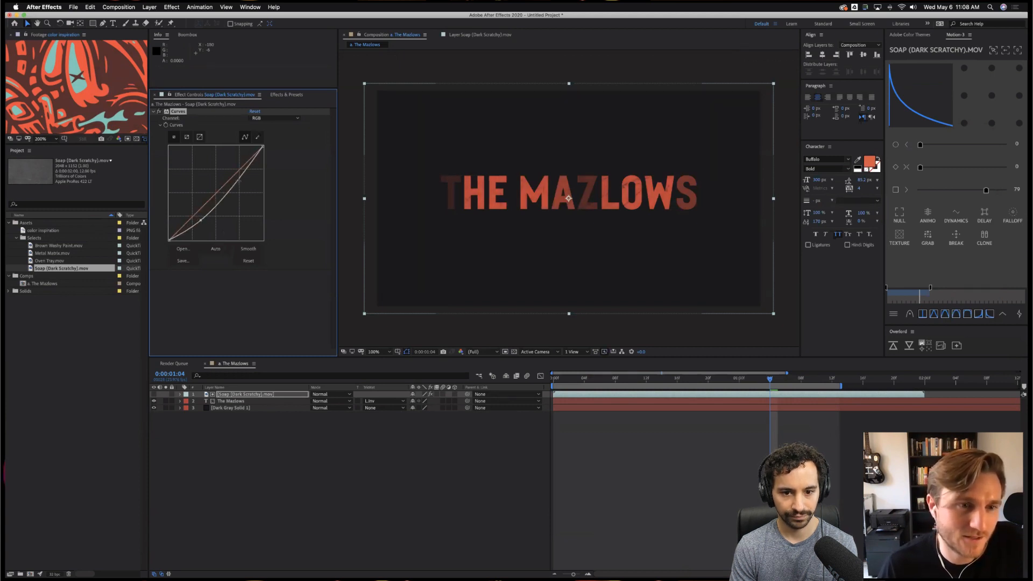
drag(235, 176, 224, 157)
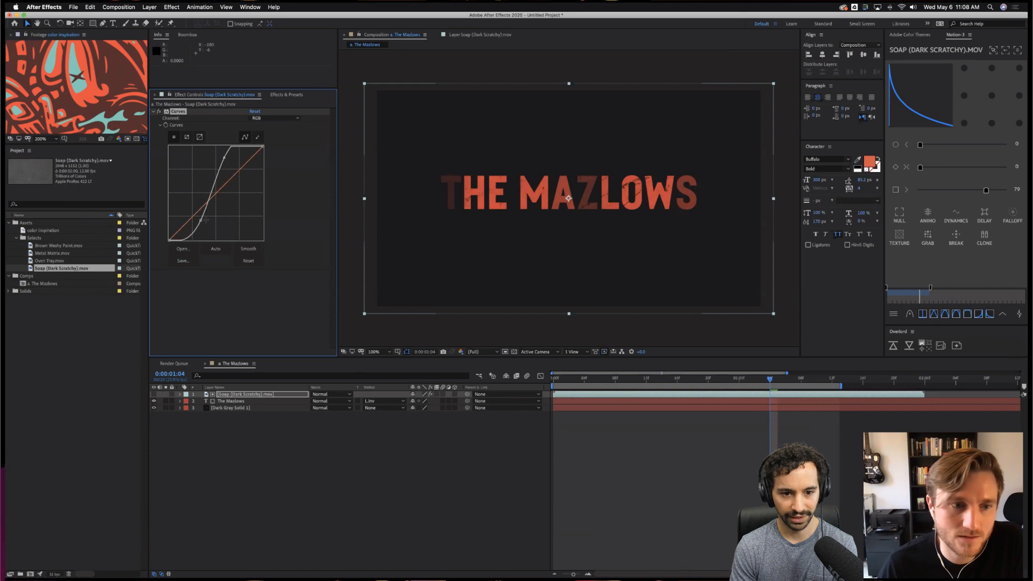
drag(203, 222, 207, 228)
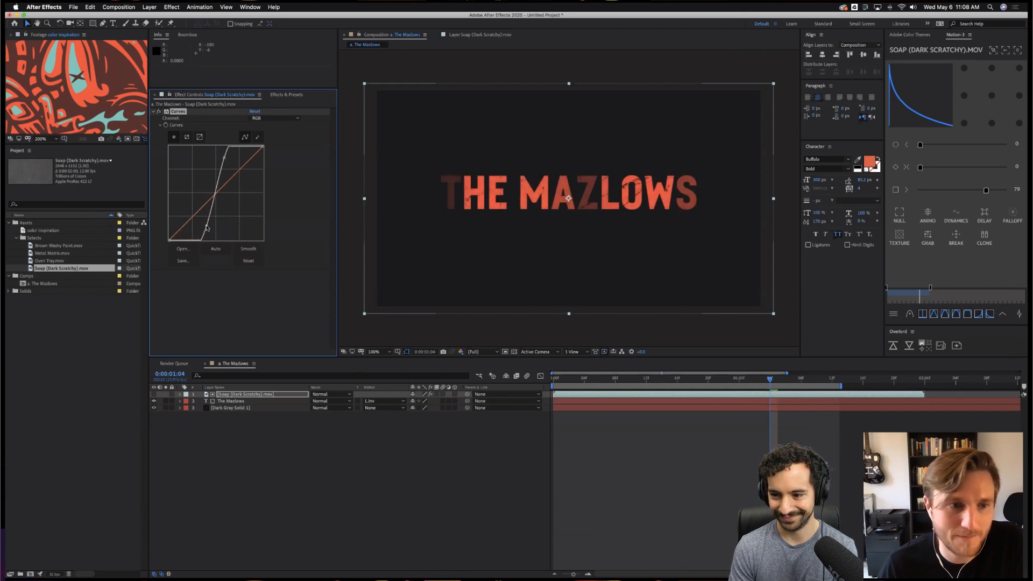
Compare the title texture with the Curves effect disabled and enabled, leaving the effect on.
click(158, 111)
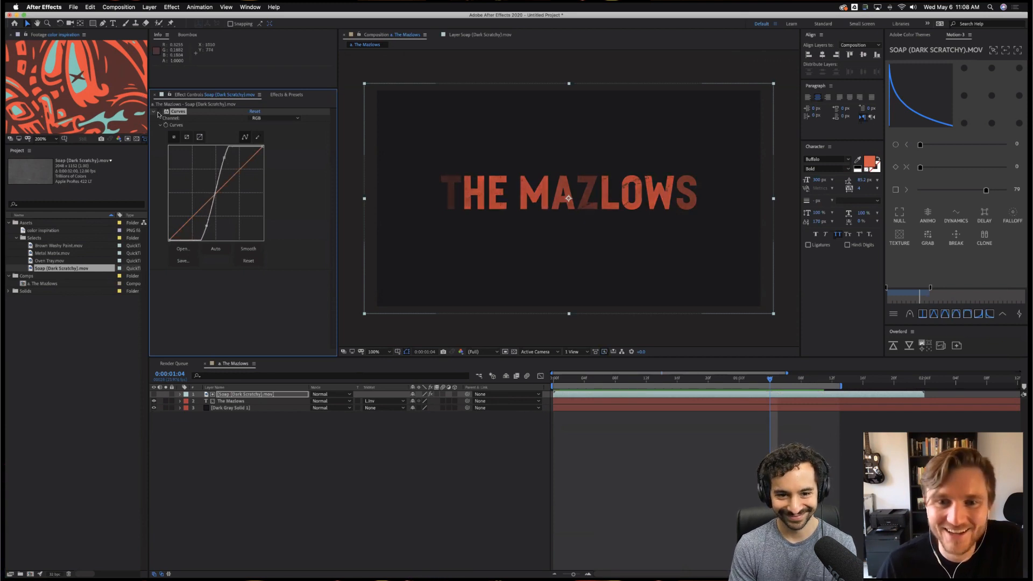
click(158, 112)
click(158, 112)
click(158, 111)
click(158, 112)
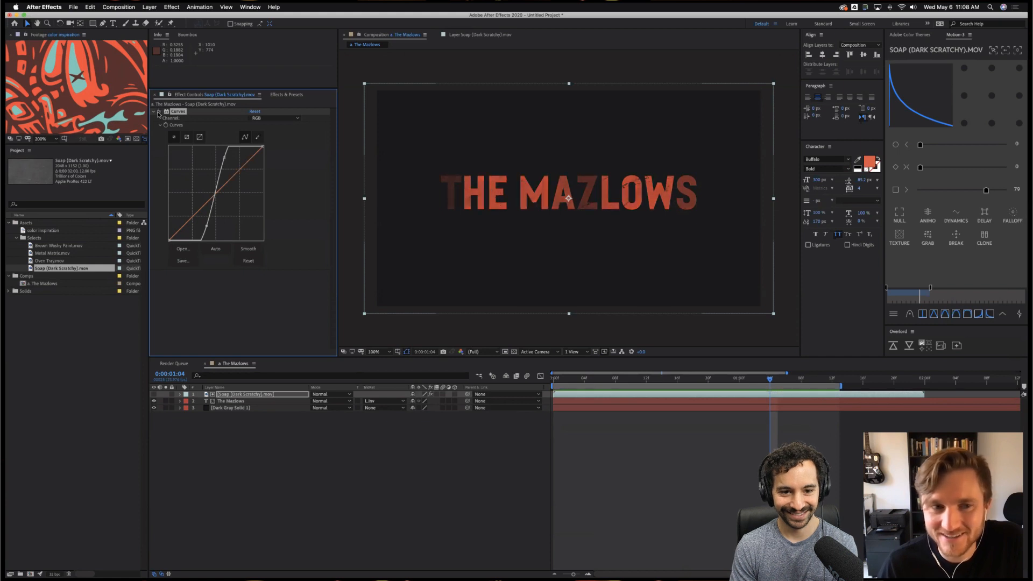
click(158, 112)
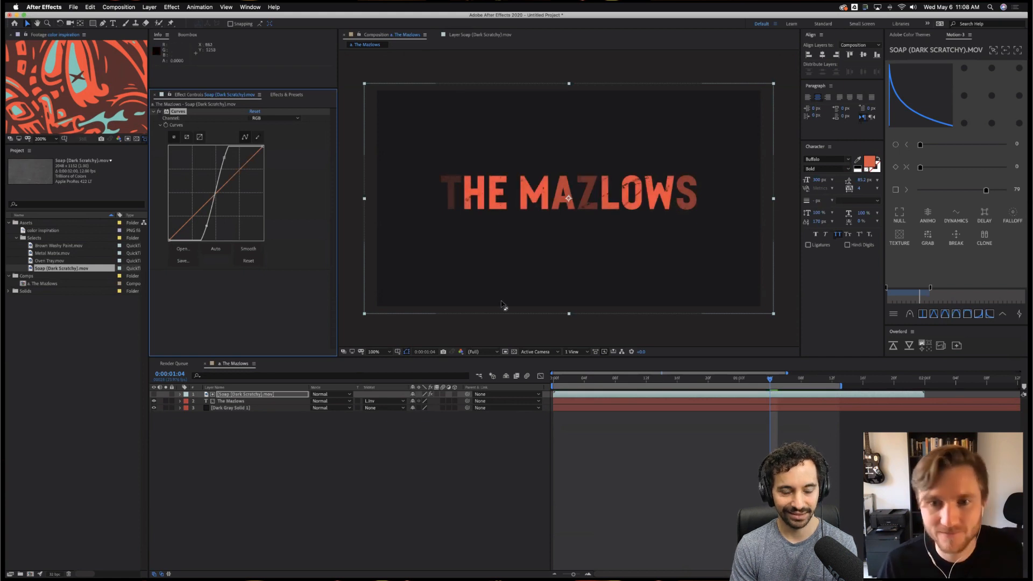
Play the title animation from the first frame and park the playhead at 0:00:01:05.
drag(729, 381, 554, 381)
key(space)
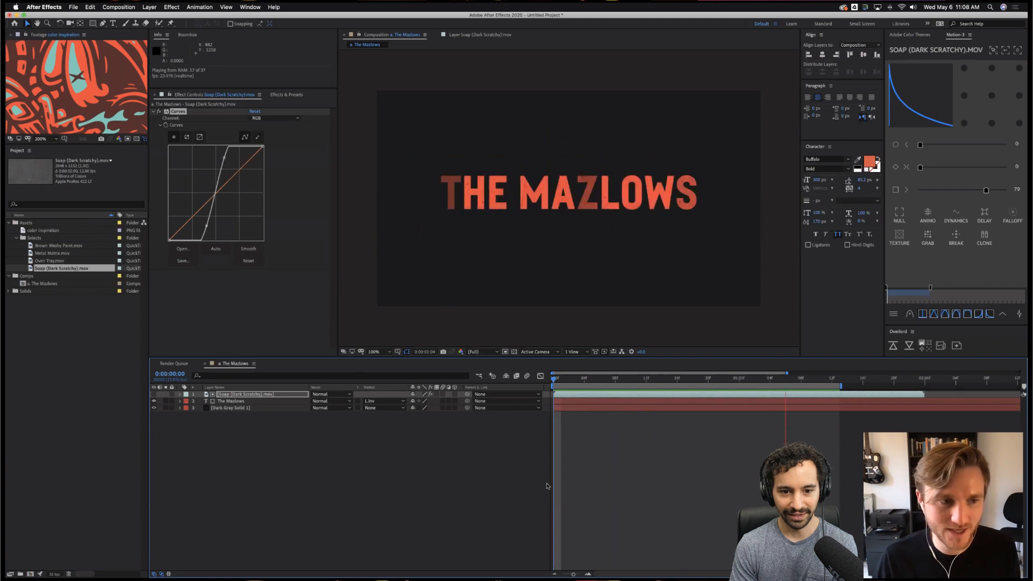
key(space)
drag(654, 379, 780, 394)
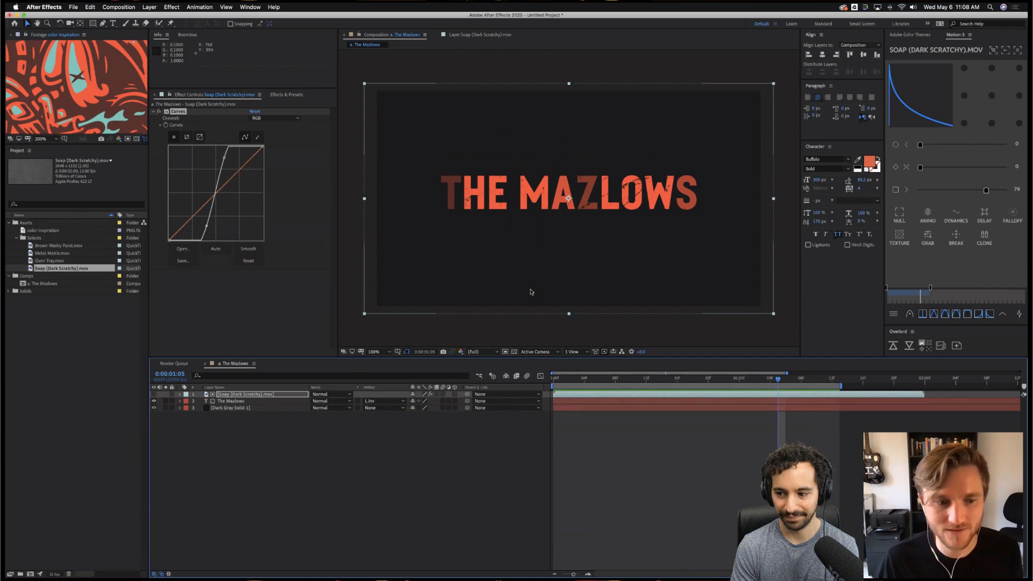
Duplicate The Mazlows text layer together with its Soap (Dark Scratchy).mov matte layer.
click(256, 401)
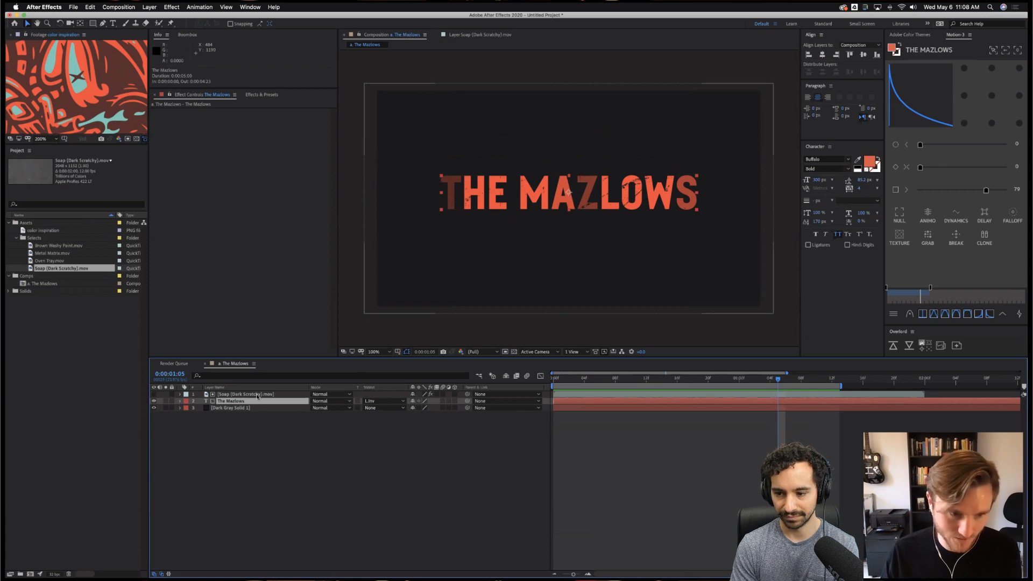
shift+click(257, 395)
key(super+d)
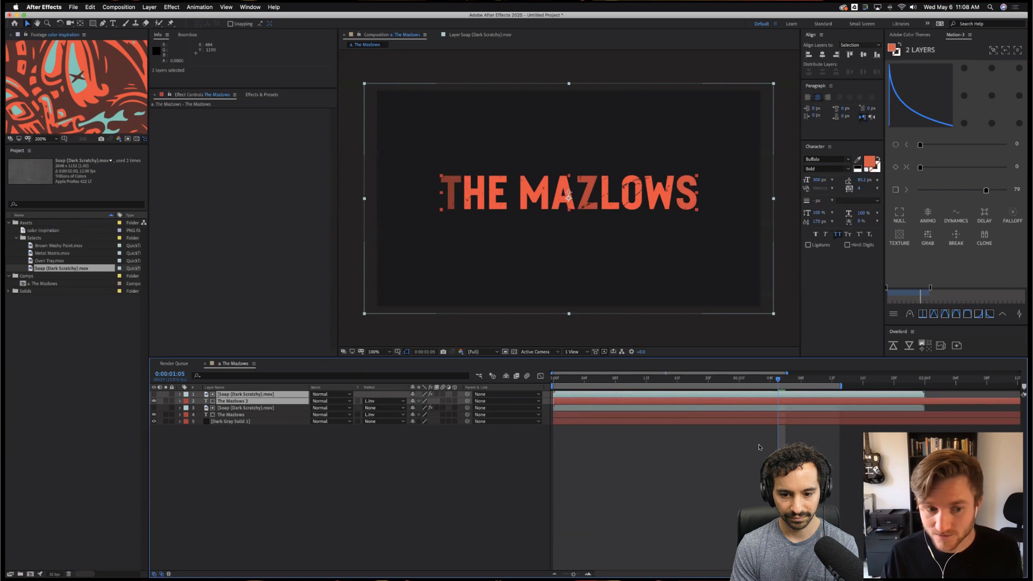
Set the fill of the lower The Mazlows text layer to the dark reddish brown sampled from the color inspiration image.
click(249, 437)
click(243, 402)
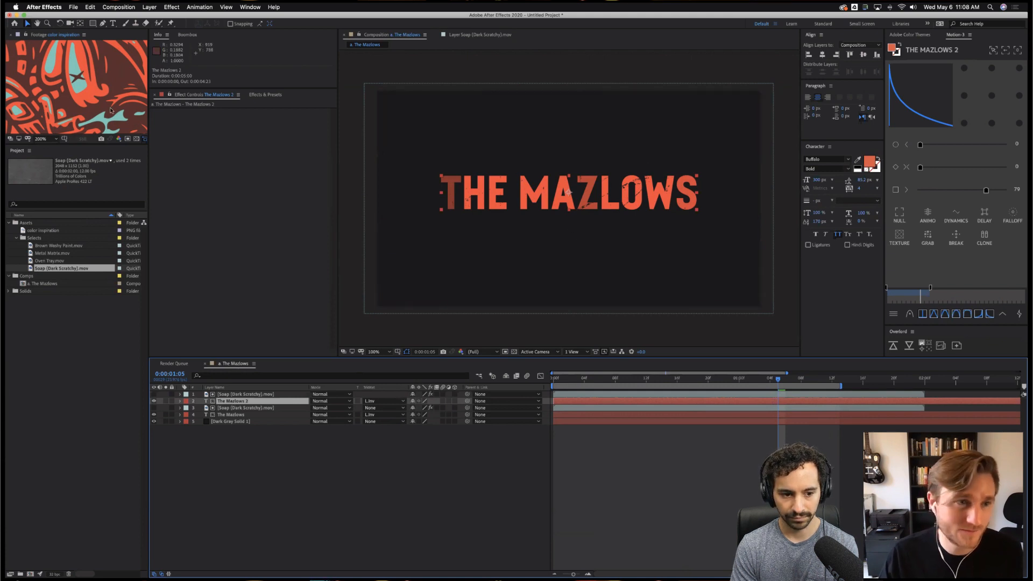
click(258, 415)
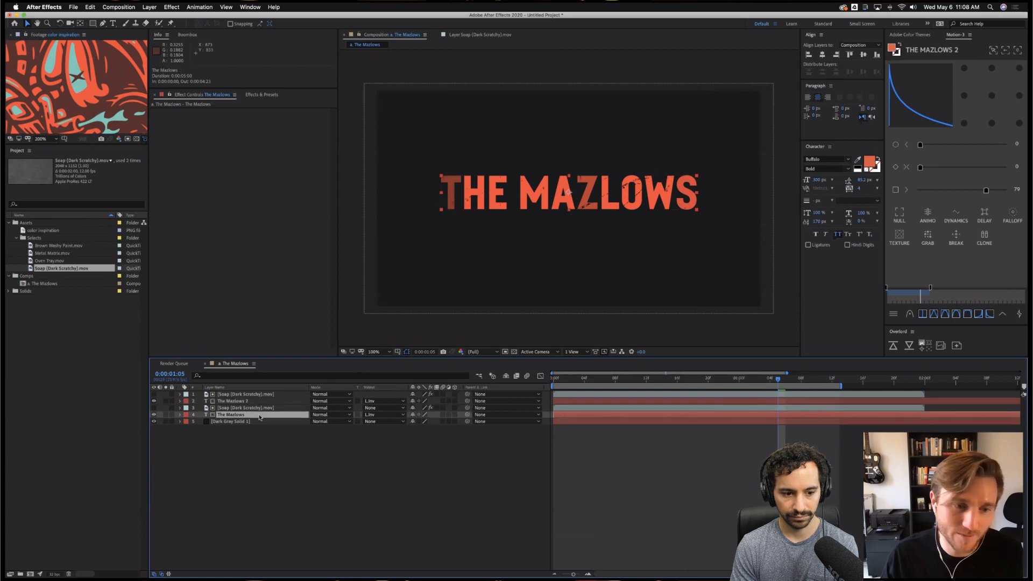
click(858, 159)
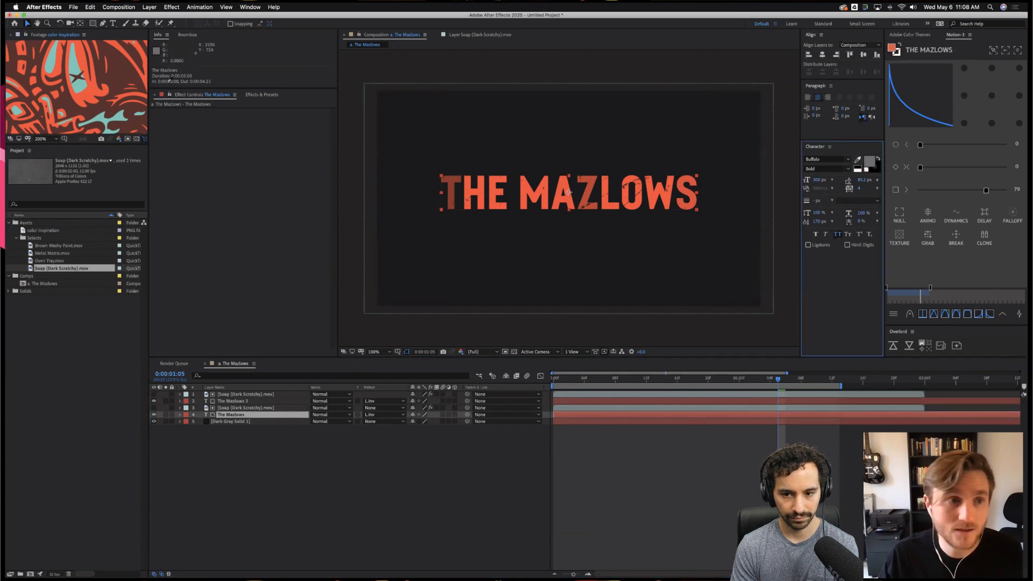
click(214, 415)
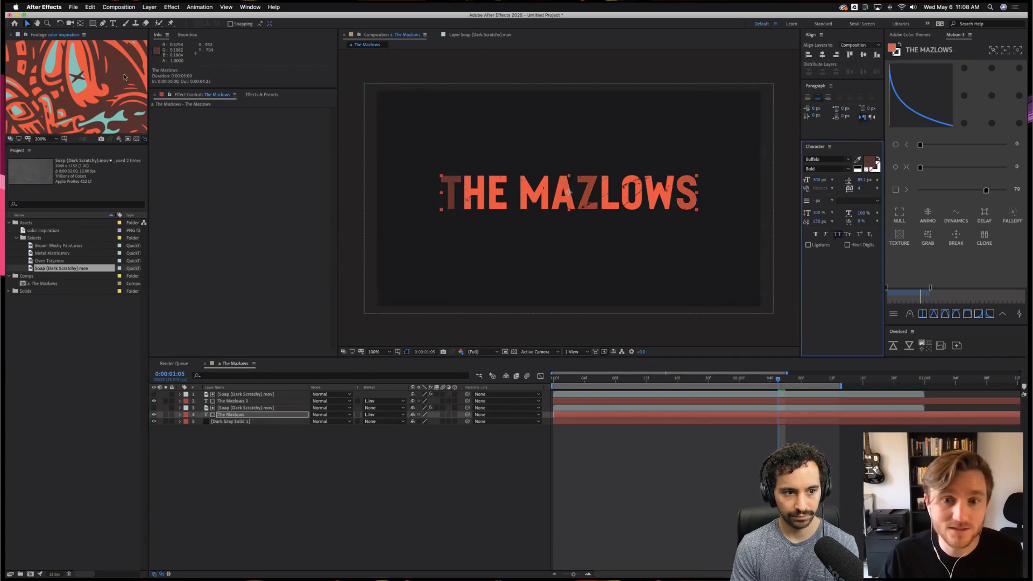
Set the Random Seed of Animator 4's range selector to 6 on the lower The Mazlows text layer.
click(230, 415)
key(u)
key(u)
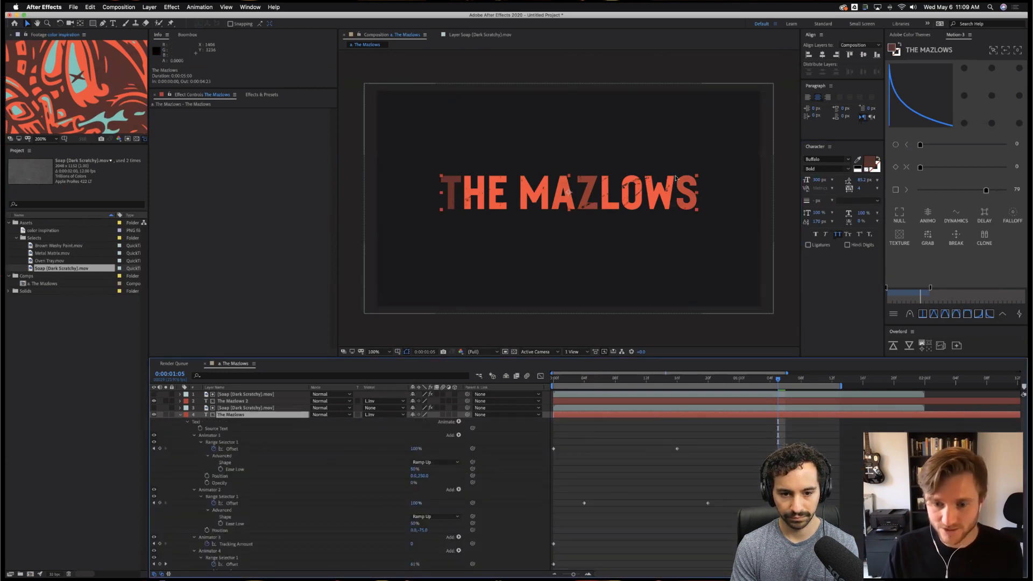
scroll(648, 482, down, 4)
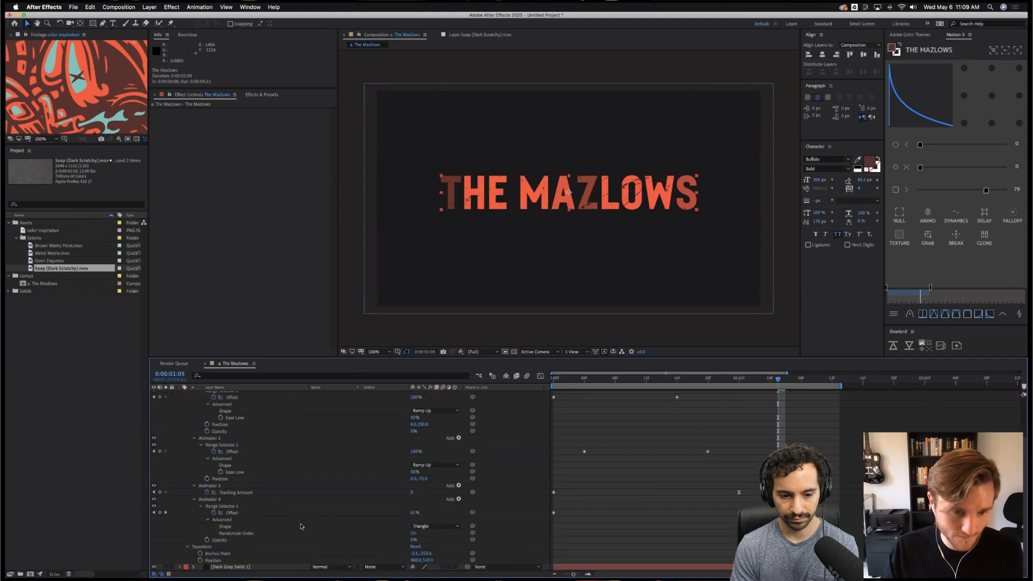
click(208, 520)
click(207, 533)
scroll(252, 532, down, 2)
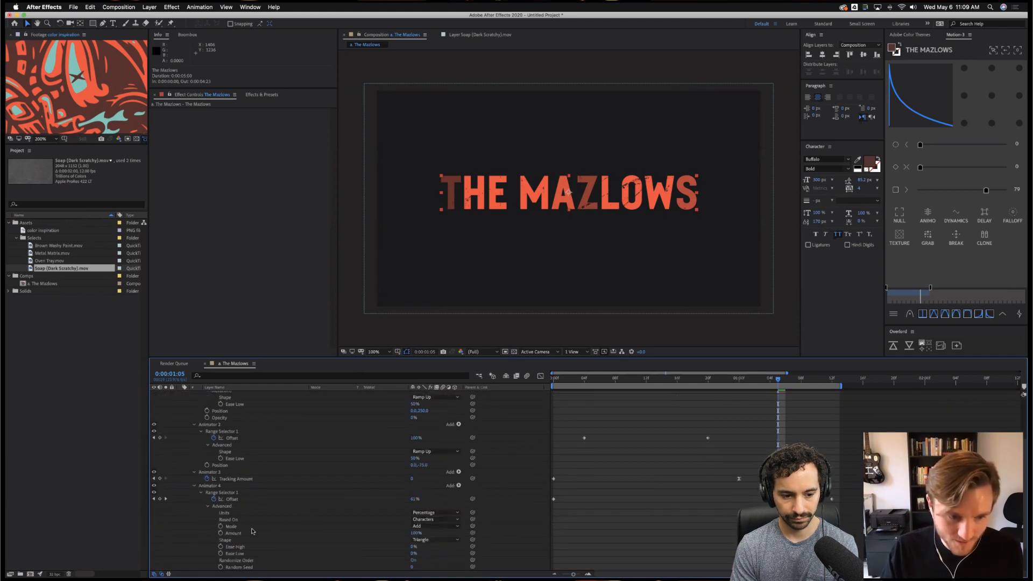
scroll(271, 540, down, 3)
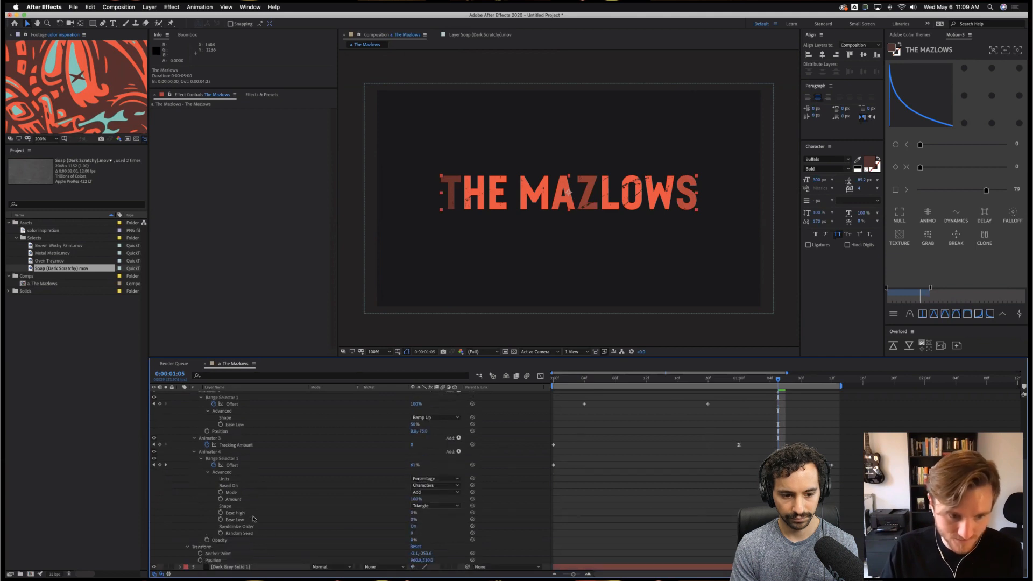
click(411, 533)
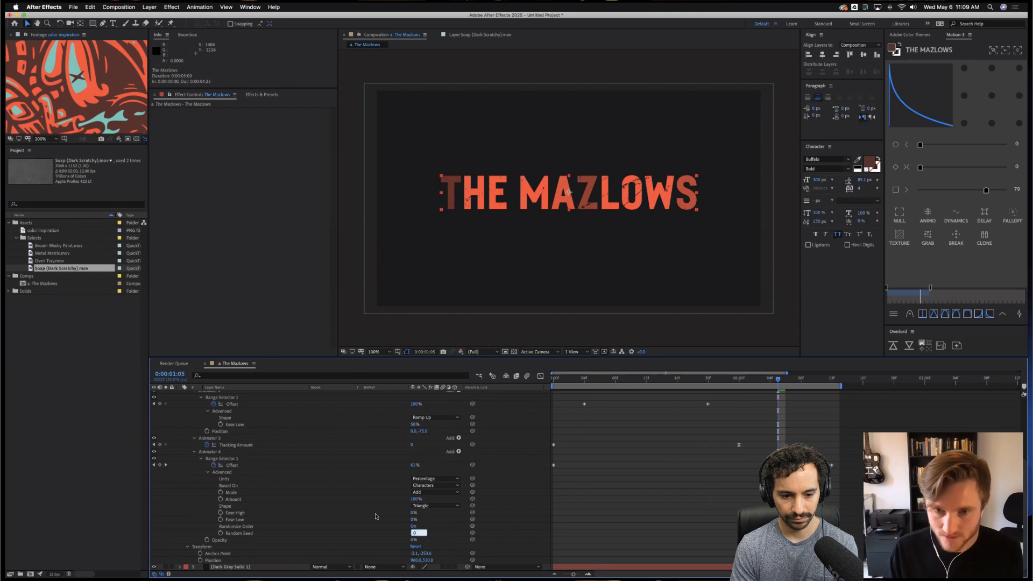
text(1)
text(6)
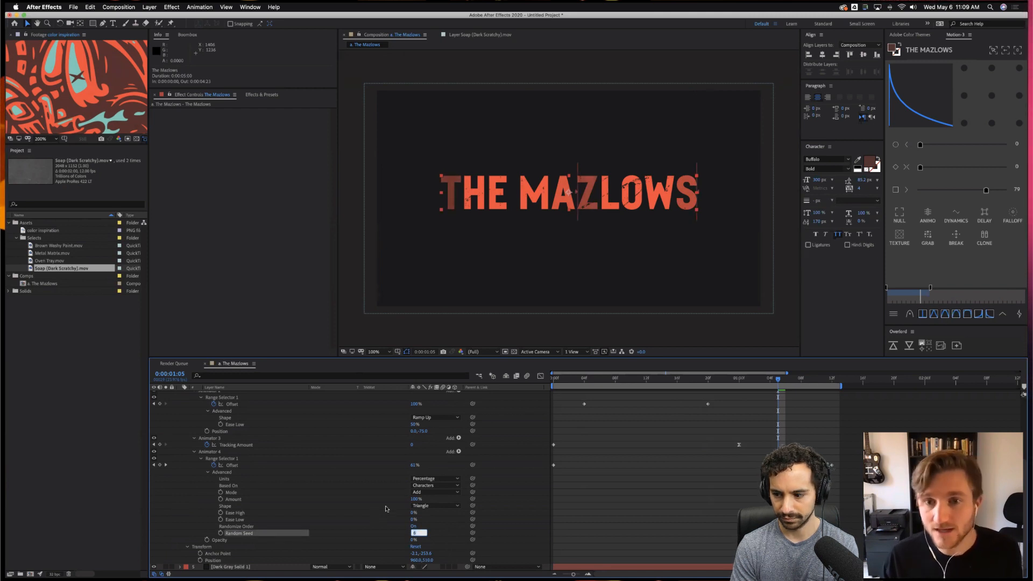
click(737, 505)
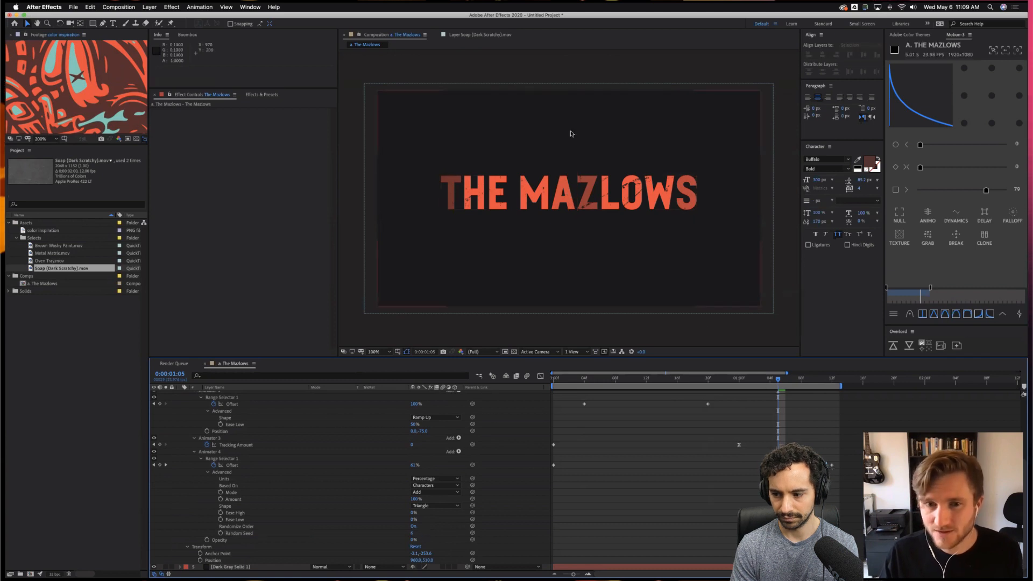
Preview the title animation and park the playhead at 0:00:01:02.
key(space)
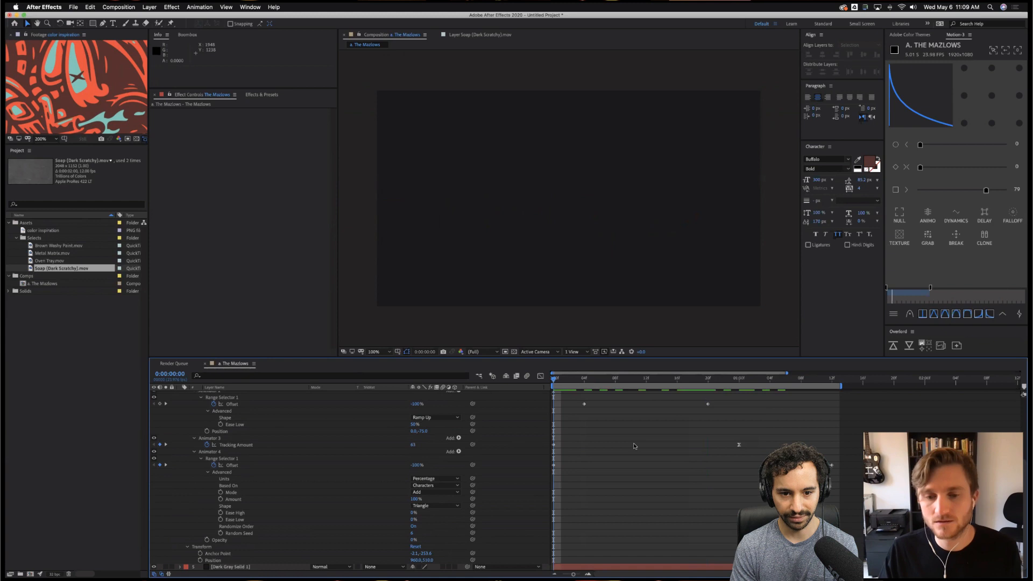
key(space)
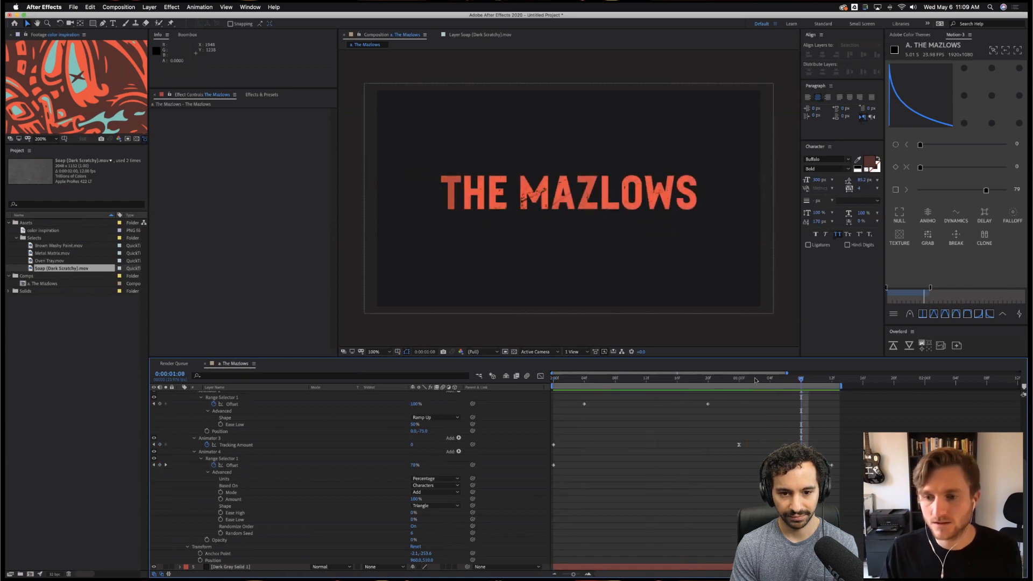
click(755, 387)
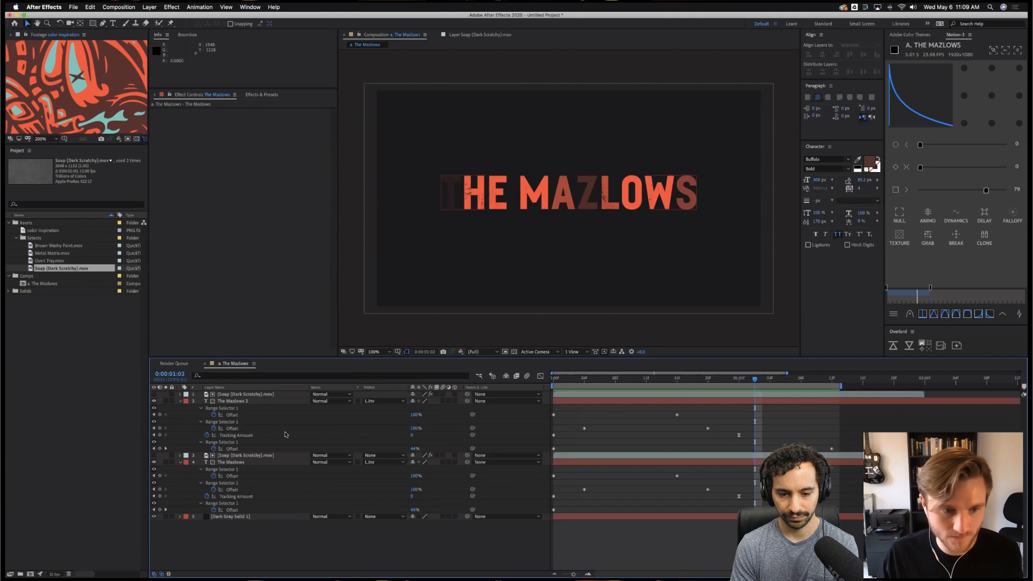
Replace the lower Soap (Dark Scratchy).mov matte layer's source with Brown Washy Paint.mov.
click(255, 456)
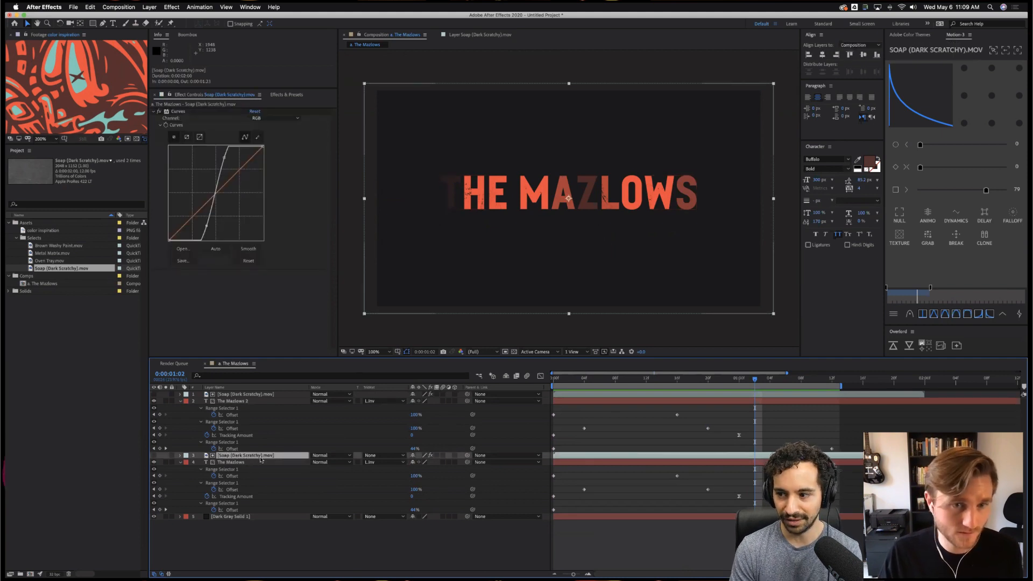
click(54, 246)
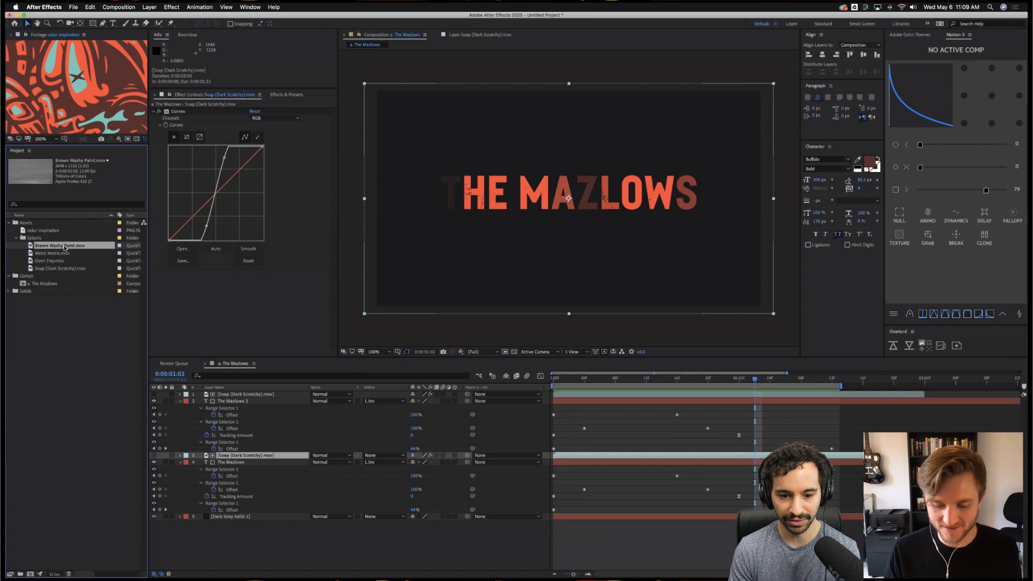
key(super+alt+slash)
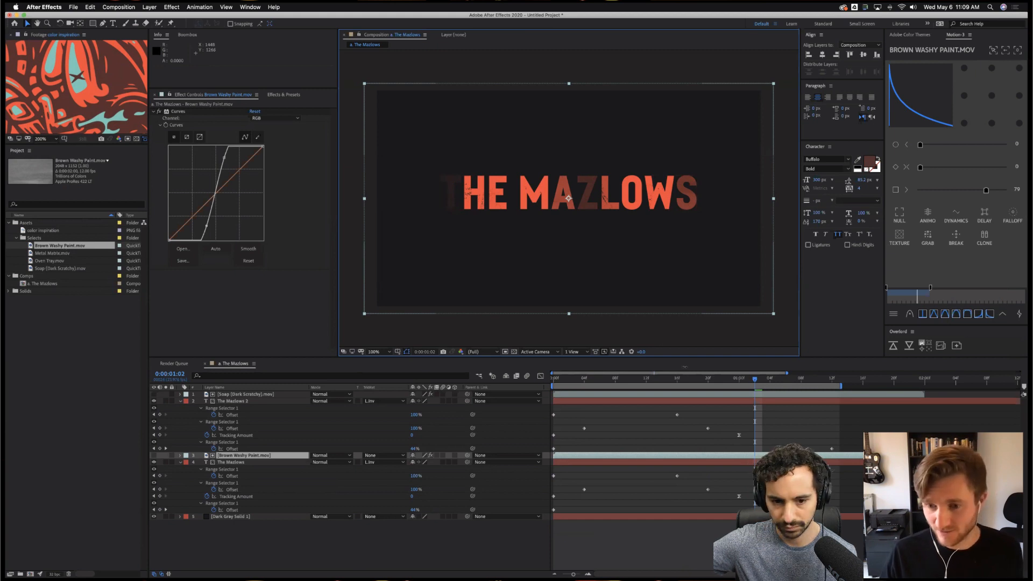
Play the animation to review the lower text with its new texture, stopping at 0:00:01:00.
click(762, 381)
key(space)
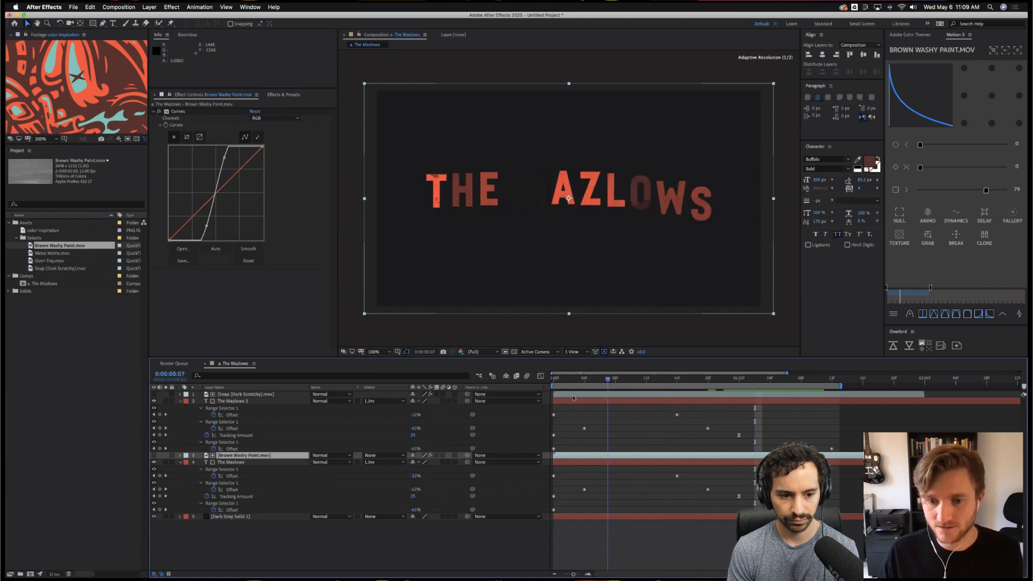
key(space)
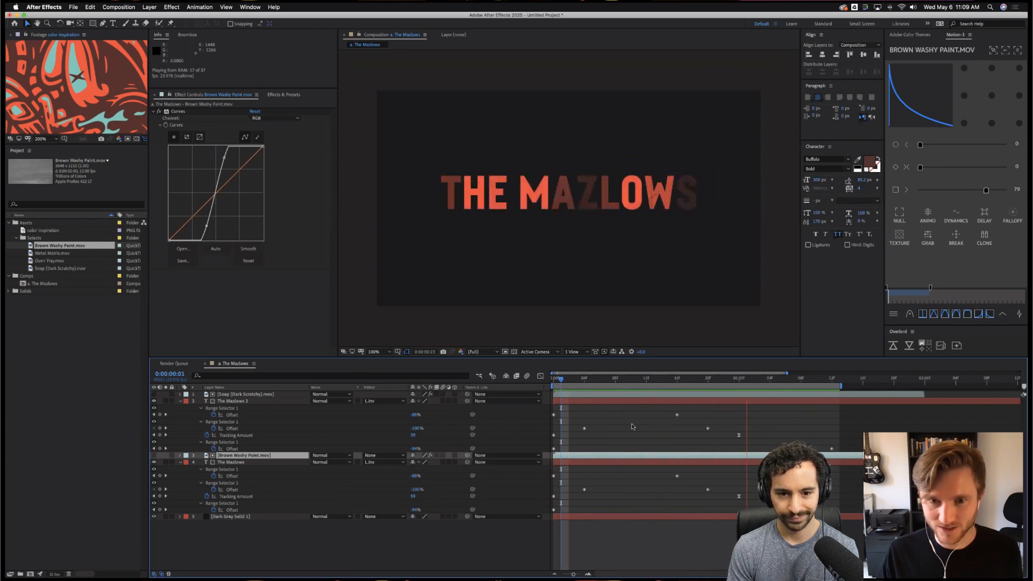
key(space)
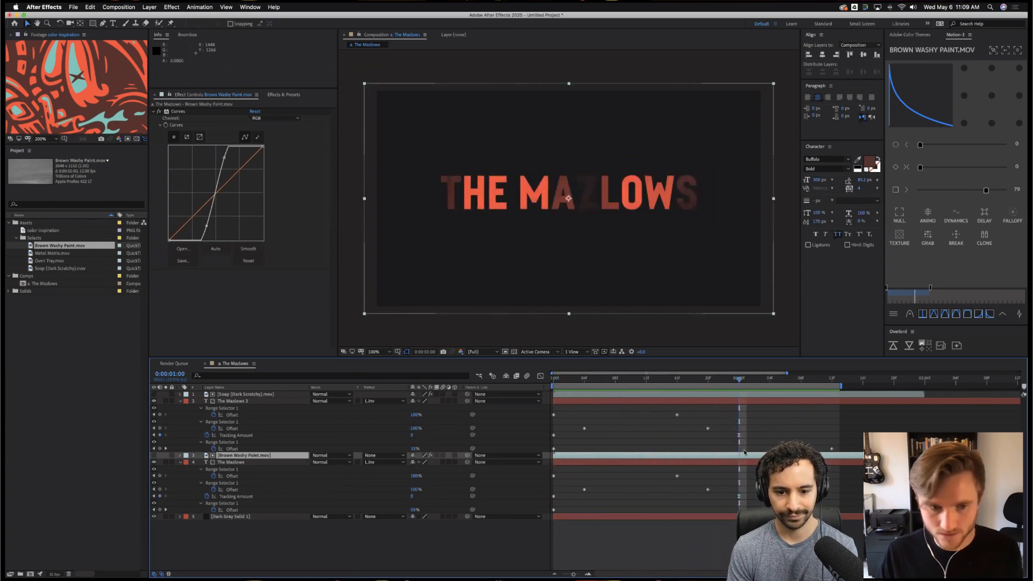
Hide The Mazlows 2 layer and try Luma Matte on The Mazlows layer, returning it to Luma Inverted Matte.
click(154, 401)
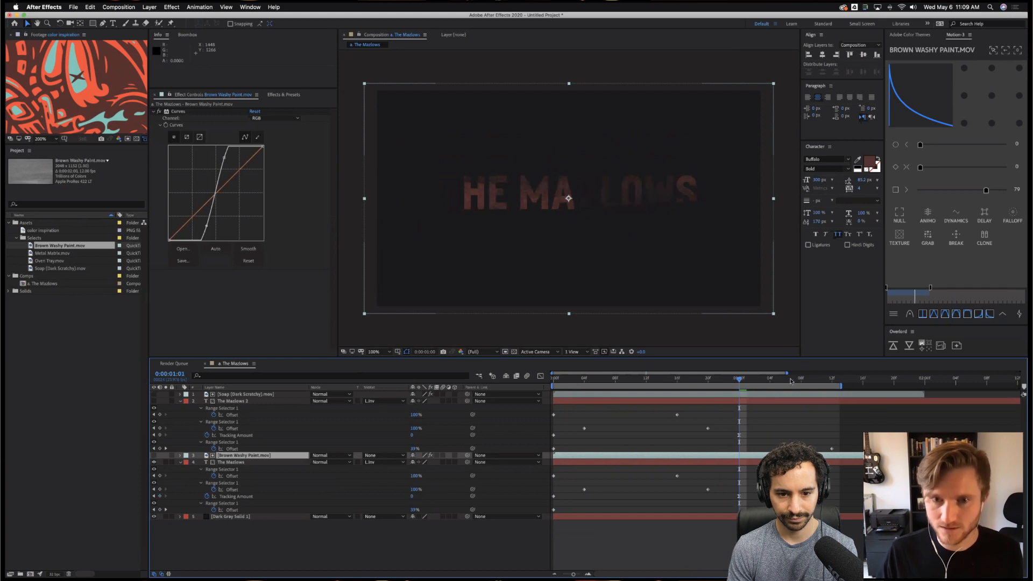
key(Page_Up)
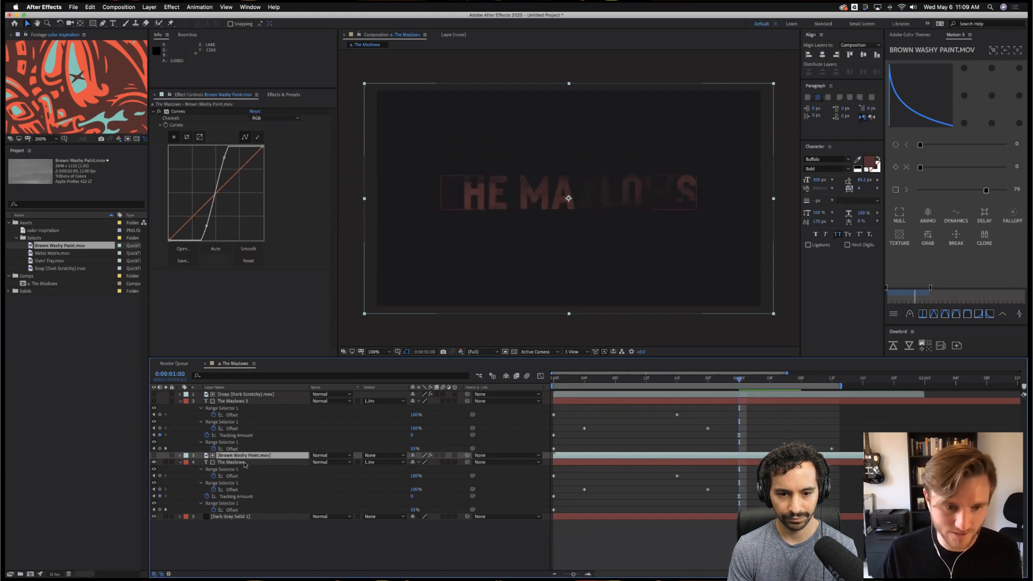
click(244, 463)
click(384, 462)
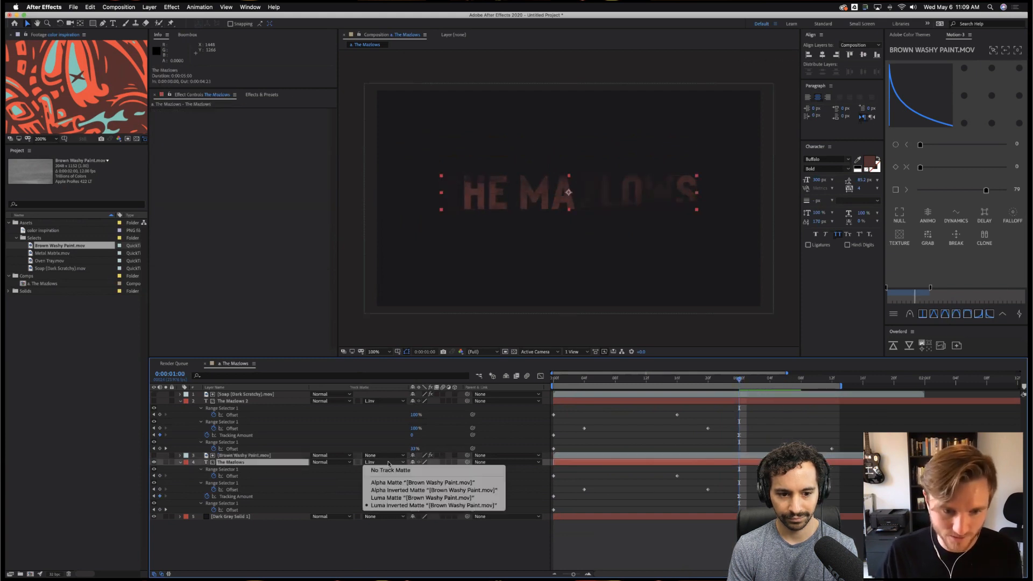
click(392, 498)
click(383, 462)
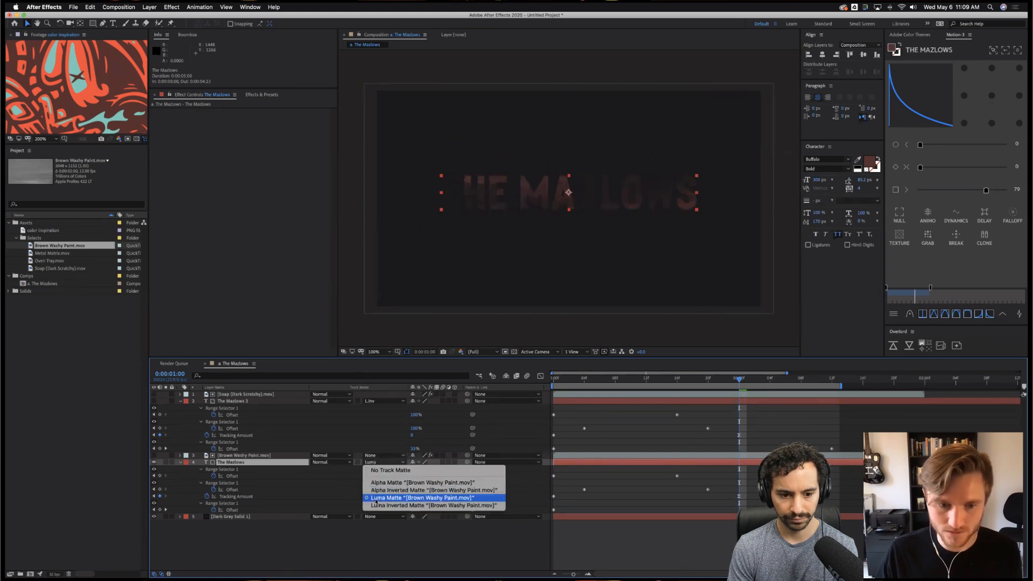
click(377, 506)
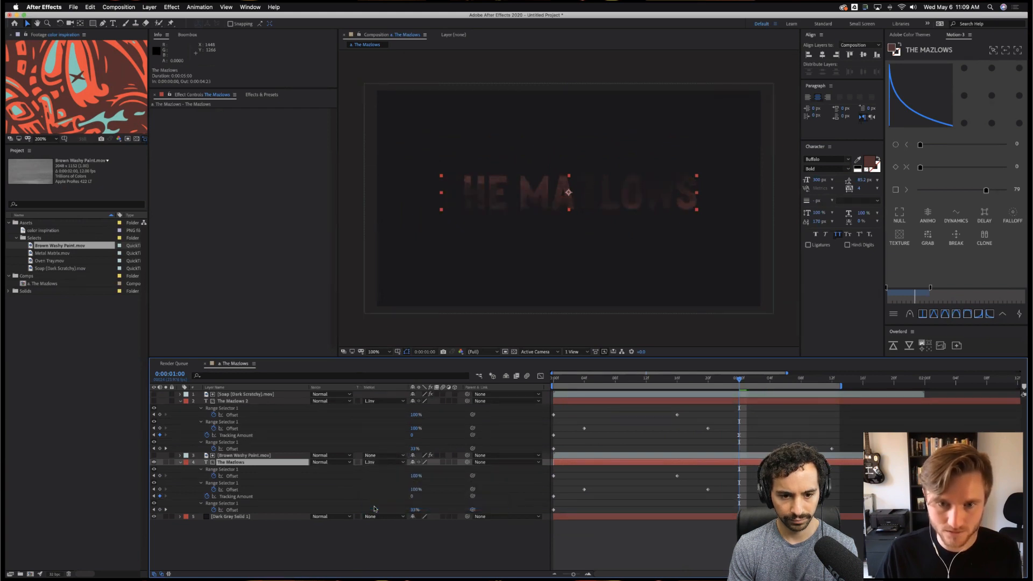
Steepen the Curves contrast on the Brown Washy Paint.mov matte layer by bringing its upper and lower curve points nearly in line.
click(241, 455)
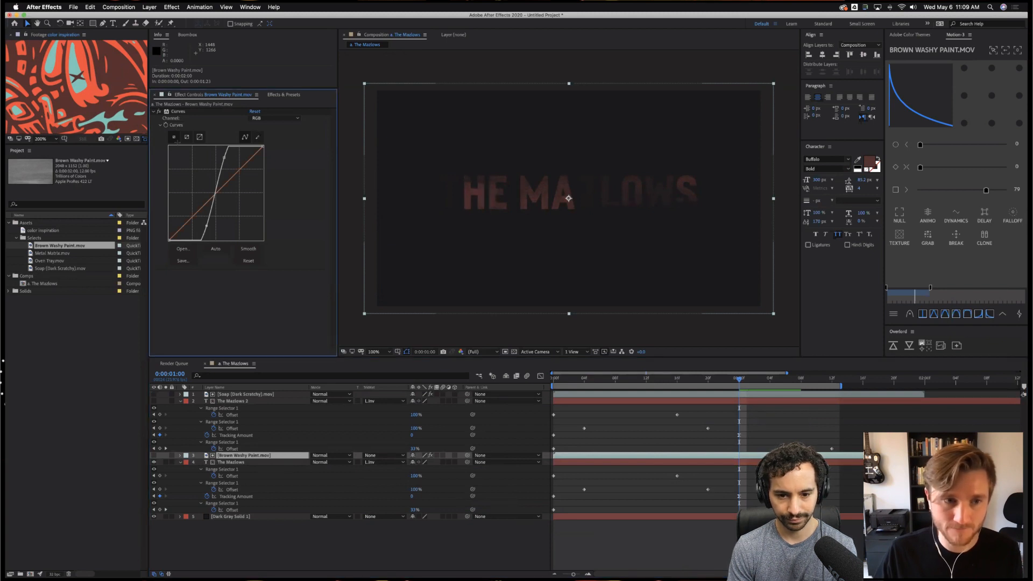
drag(237, 159, 227, 151)
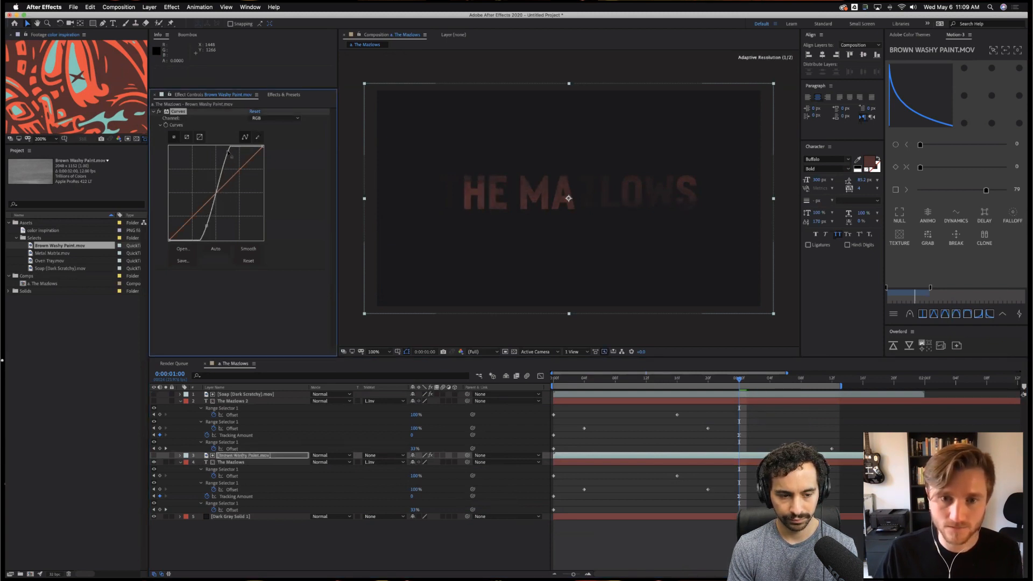
drag(206, 228, 216, 232)
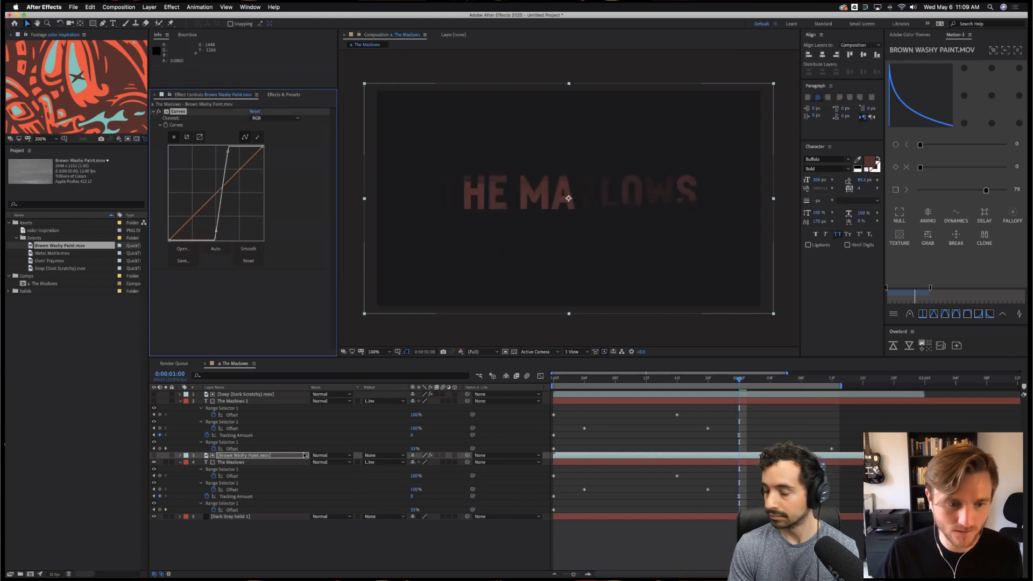
Try Luma Matte on The Mazlows layer again, check it at 0:00:00:21, and restore Luma Inverted Matte.
click(374, 463)
click(380, 500)
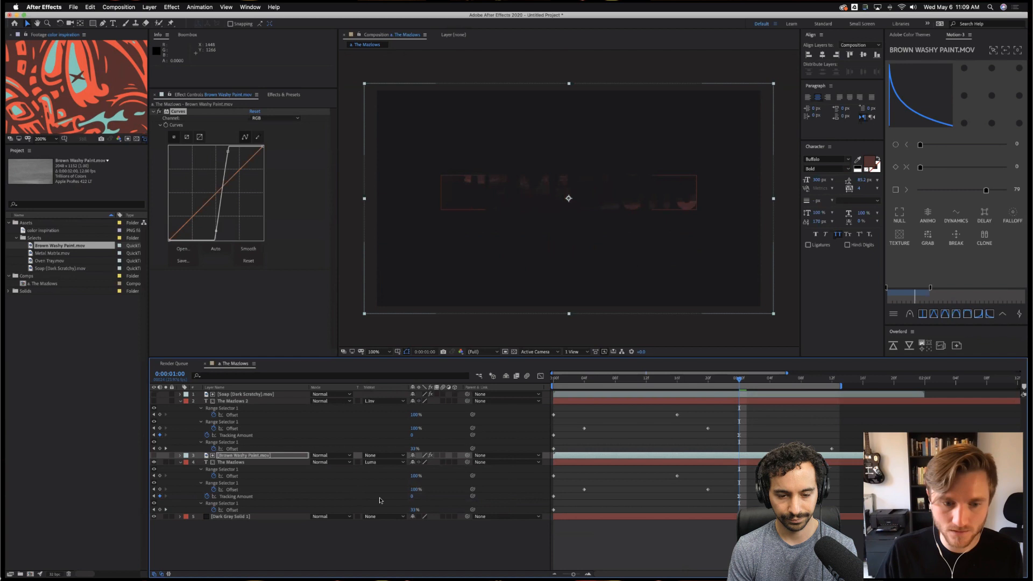
drag(740, 380, 714, 390)
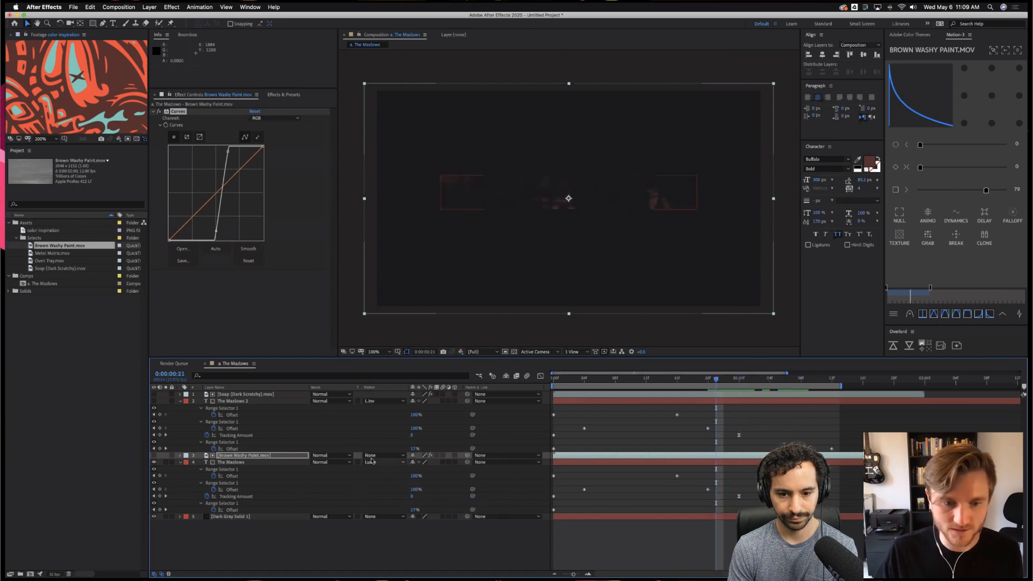
click(376, 462)
click(433, 505)
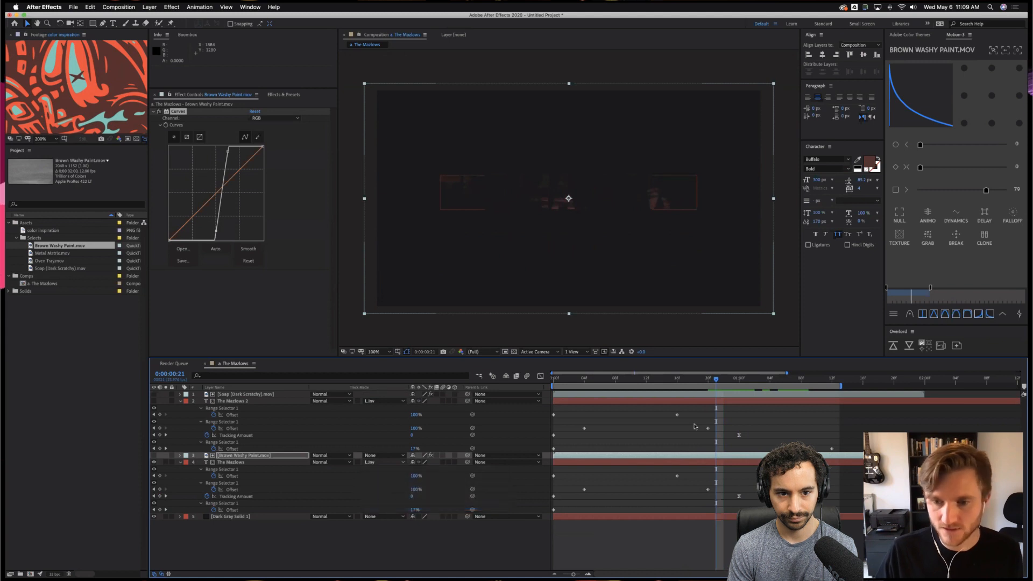
Show The Mazlows 2 layer again and play the combined title animation, stopping at 0:00:01:07.
key(space)
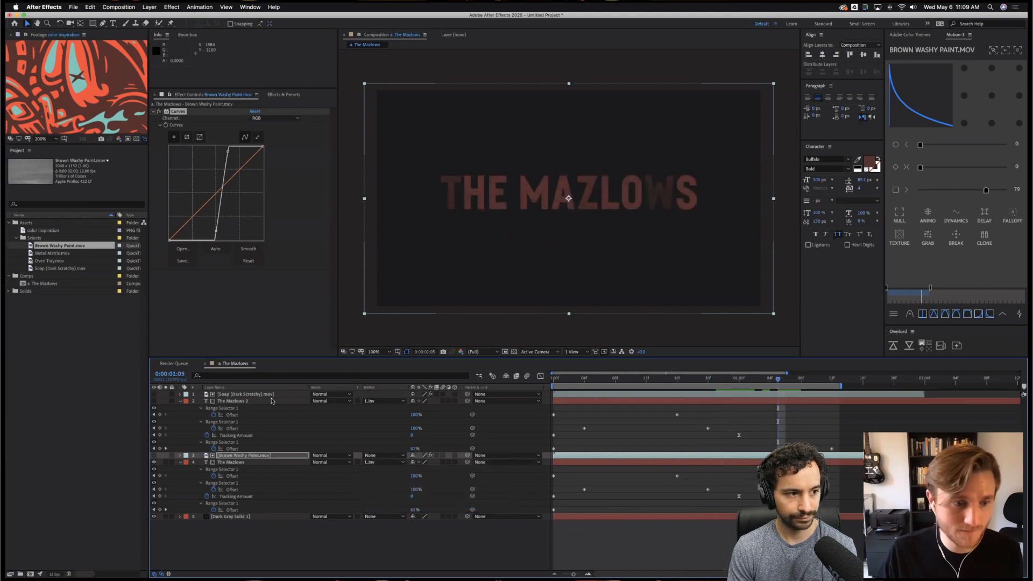
click(154, 402)
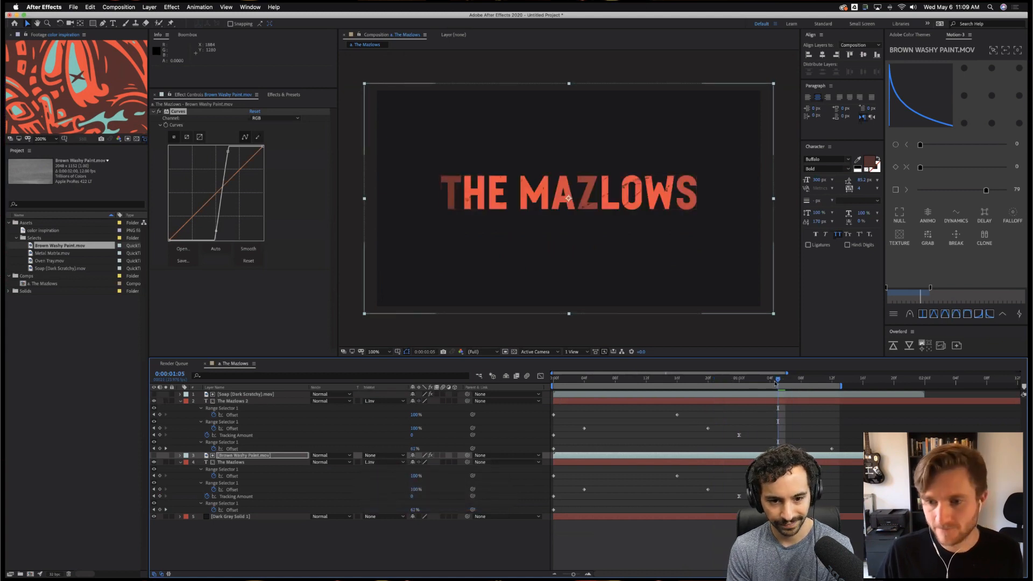
drag(667, 383, 581, 398)
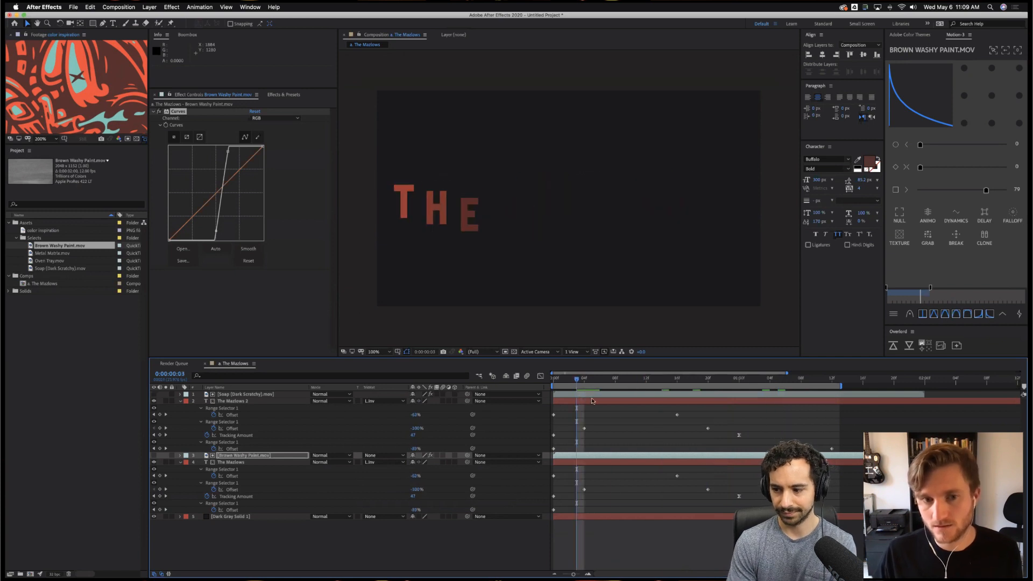
key(space)
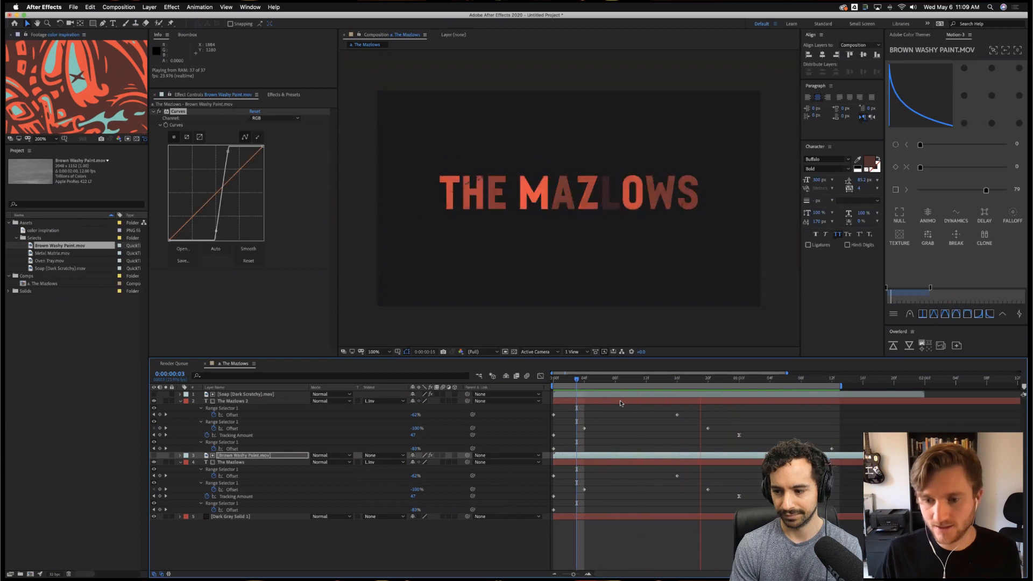
key(space)
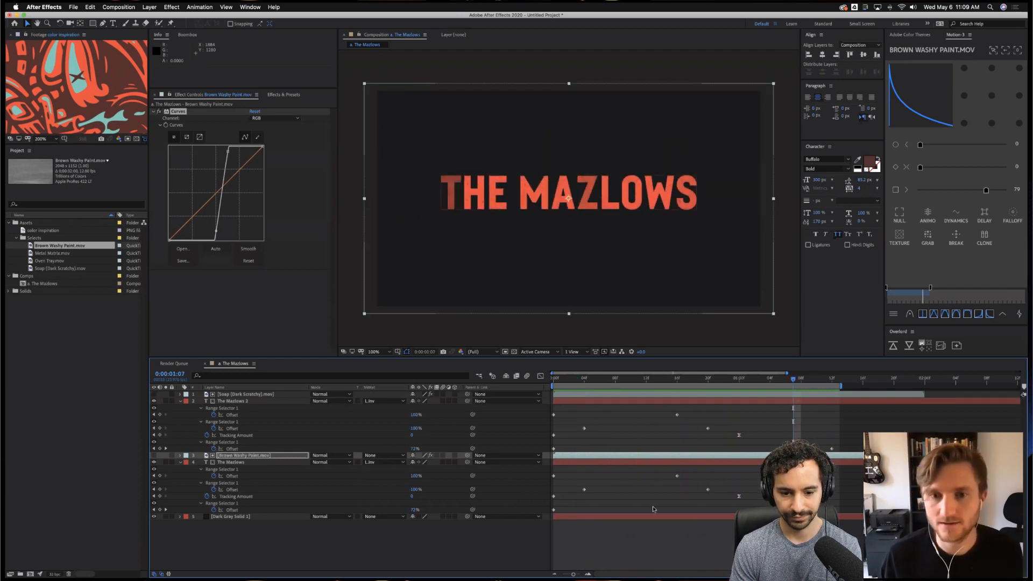
click(258, 394)
shift+click(261, 401)
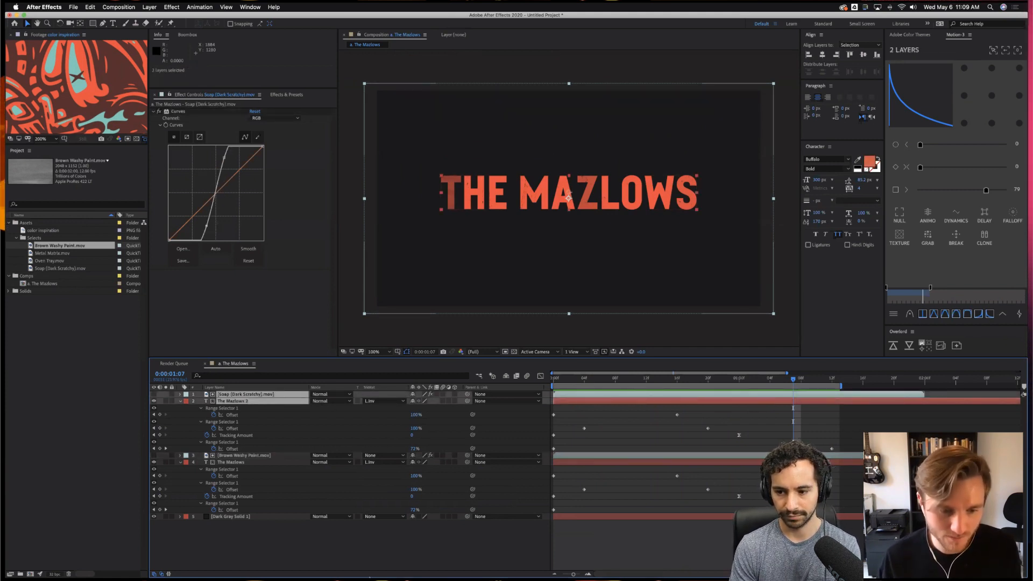
Switch to Chrome to consult the Mazlows album promo notes in Untitled document, and return to After Effects.
click(415, 565)
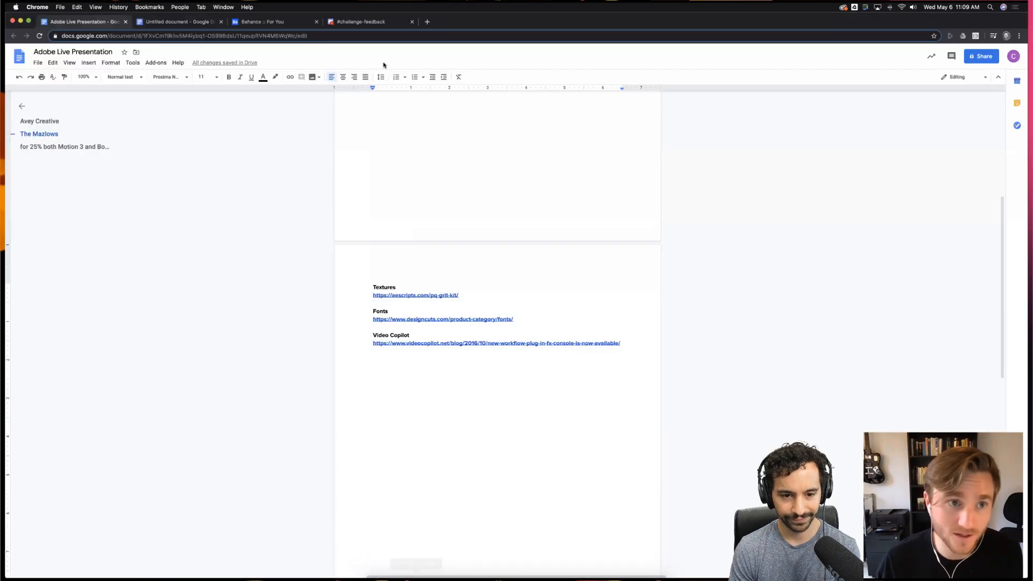
click(172, 22)
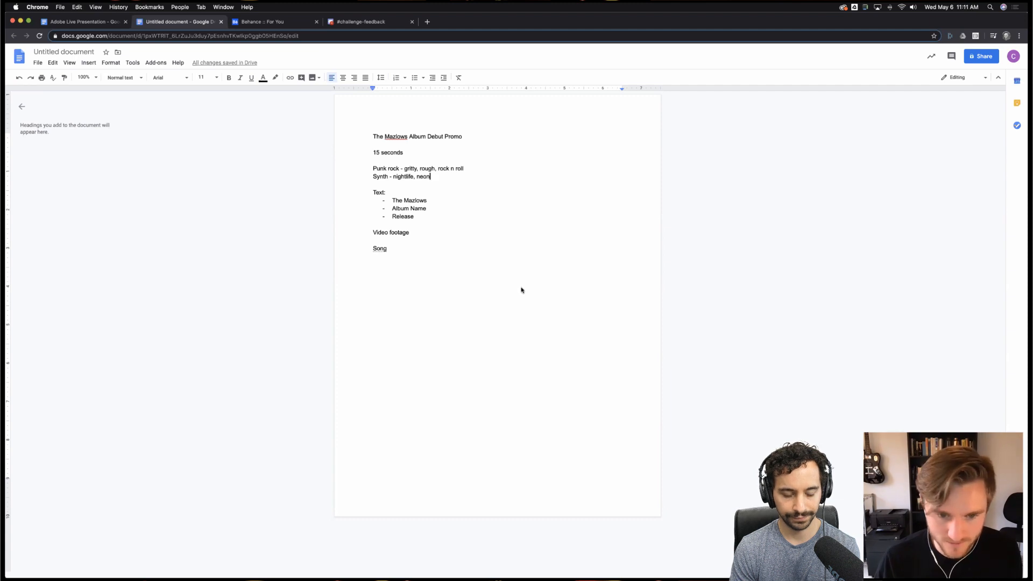
mouse_move(445, 574)
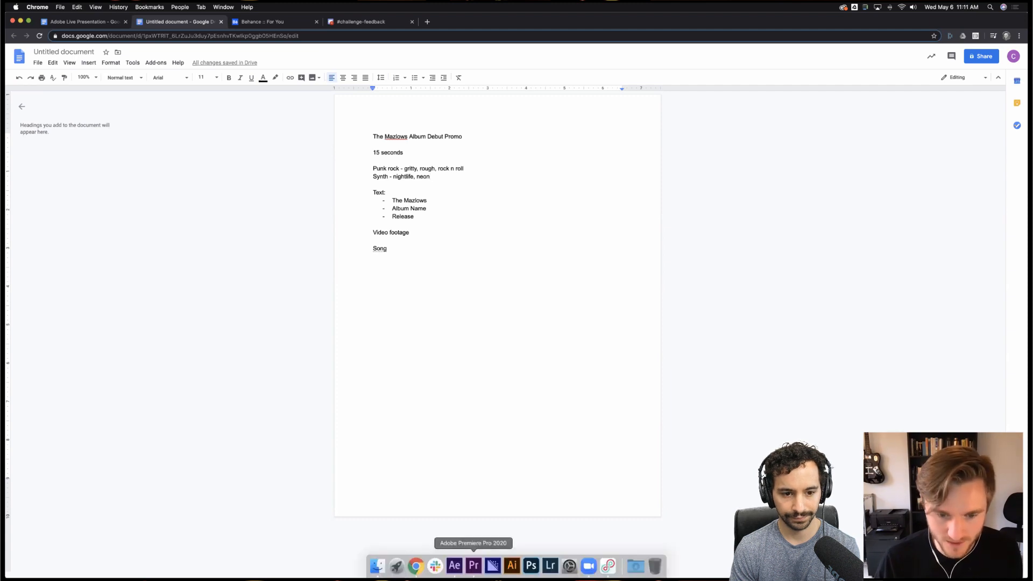
click(454, 566)
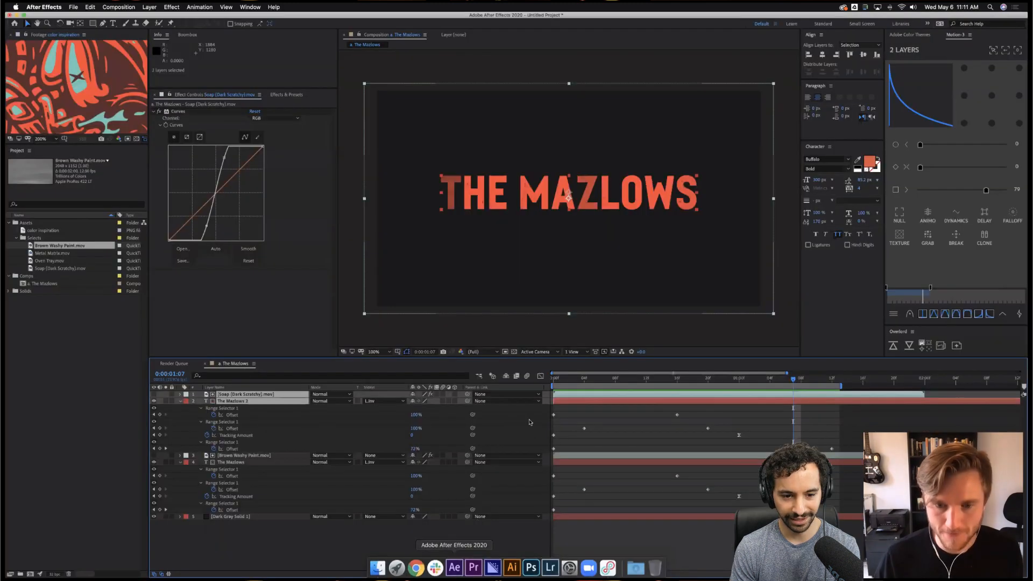
Duplicate The Mazlows 2 text layer above its Soap (Dark Scratchy).mov matte and reveal the copy's modified properties.
click(238, 402)
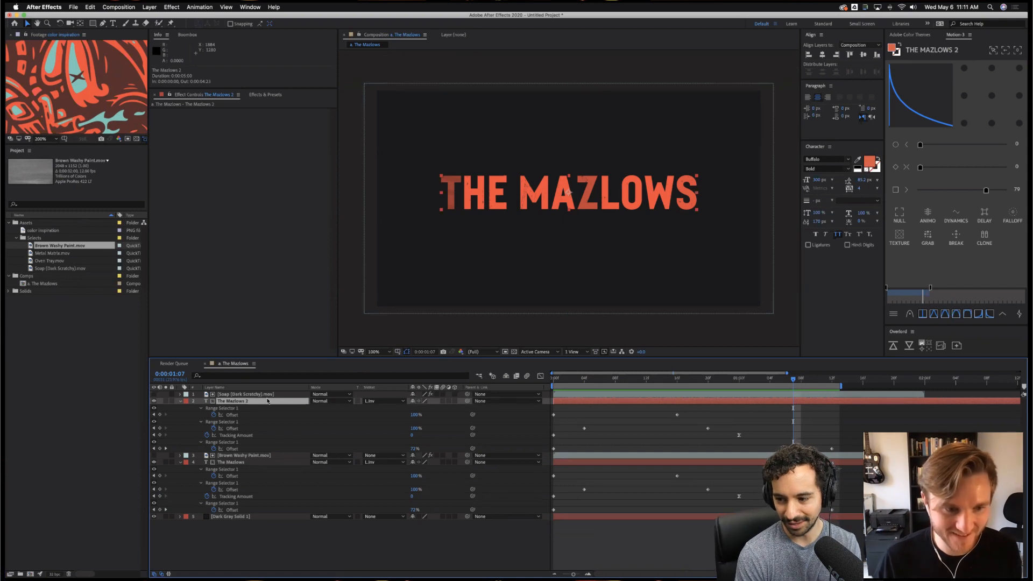
key(super+d)
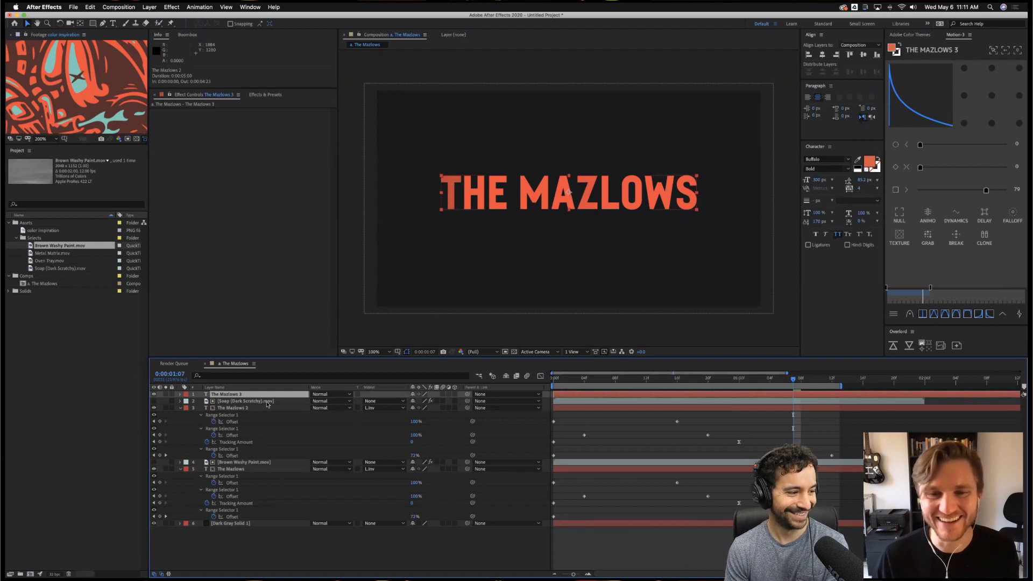
key(u)
key(u)
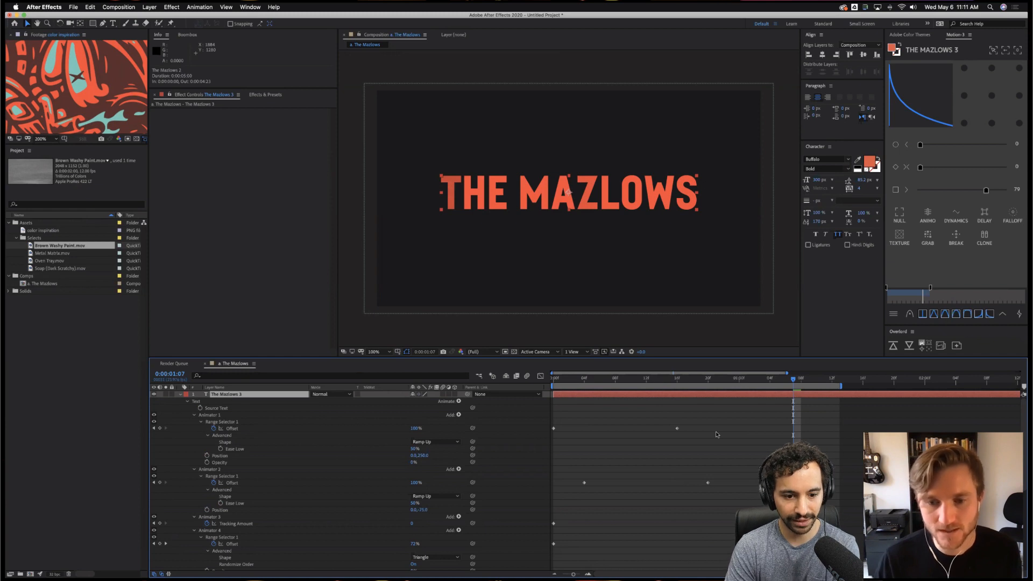
Review the title animation with The Mazlows 3 layer's animator properties and stop at 0:00:01:04.
drag(615, 386, 585, 387)
scroll(622, 430, down, 1)
scroll(621, 430, down, 1)
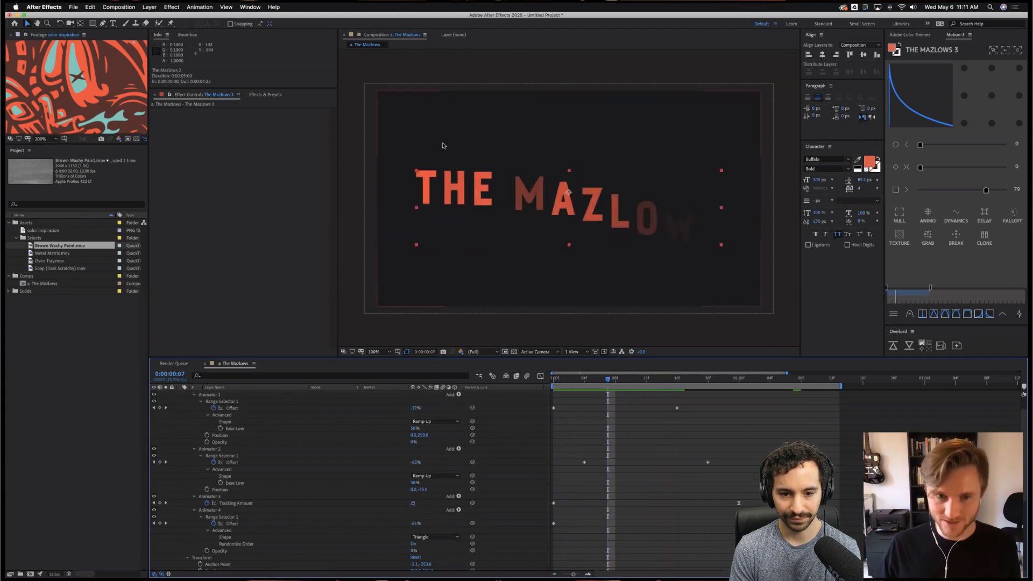
drag(612, 382, 763, 383)
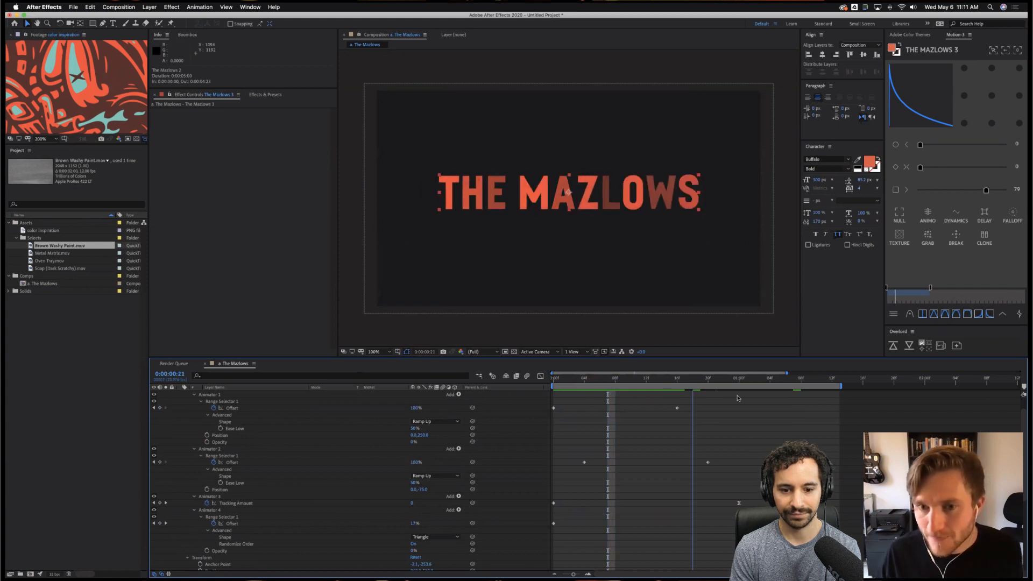
scroll(611, 447, up, 1)
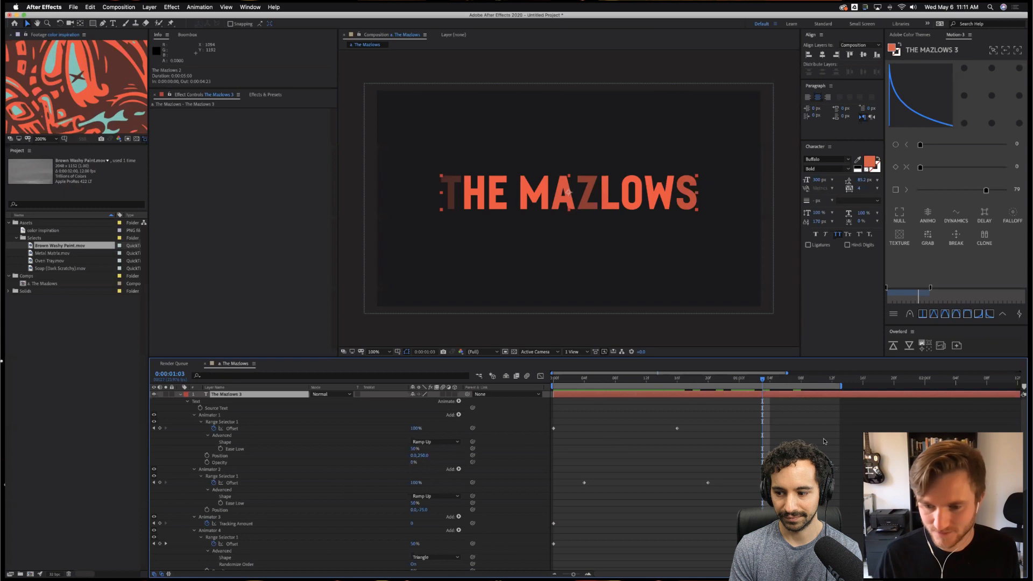
key(space)
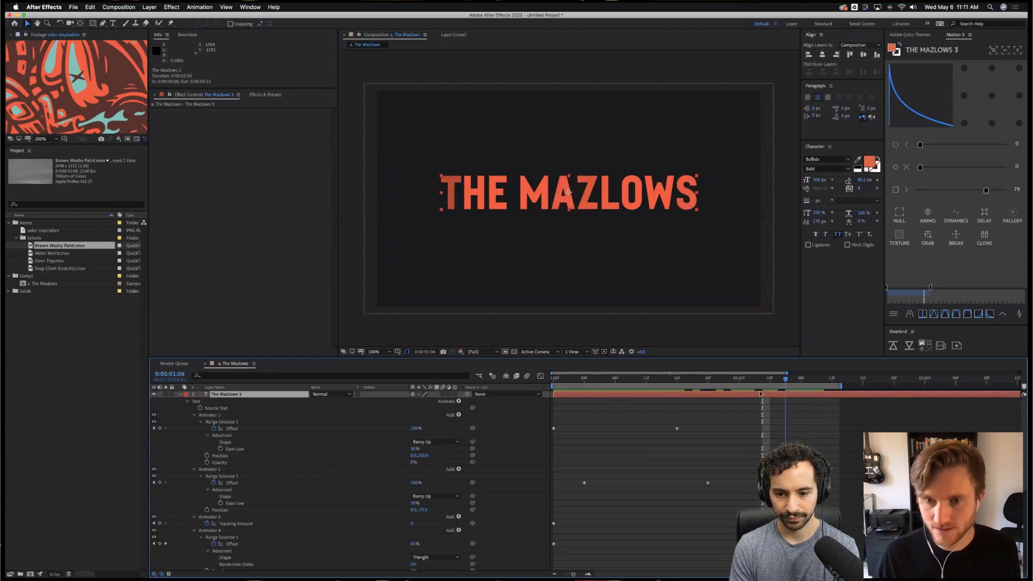
key(space)
scroll(762, 413, down, 5)
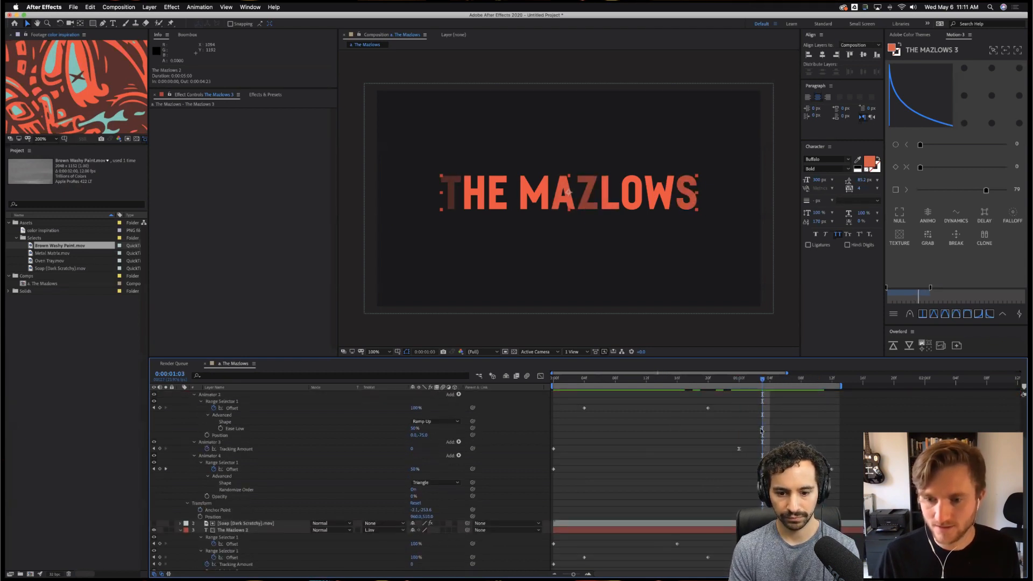
click(769, 379)
scroll(771, 399, up, 5)
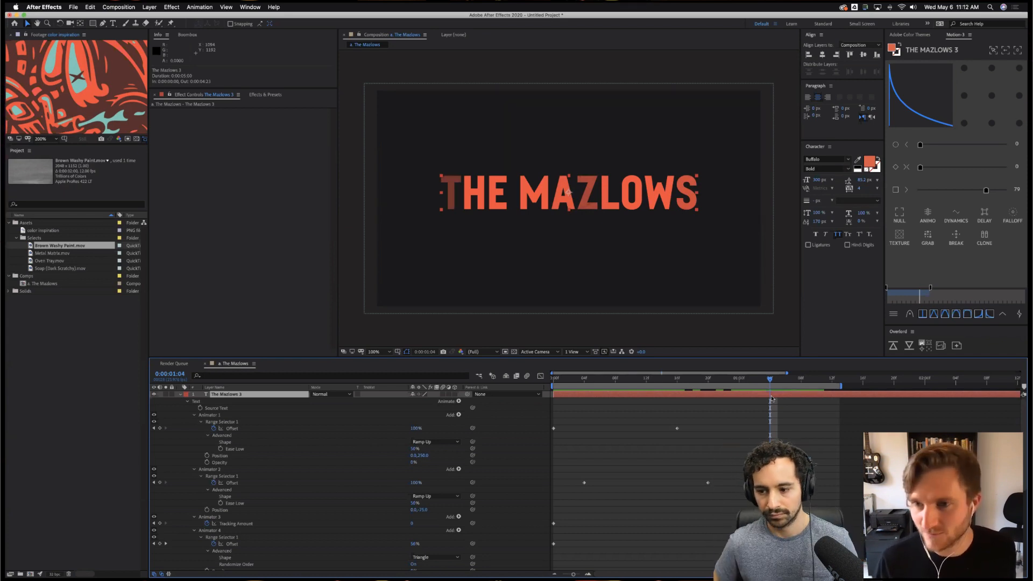
Set the font style of The Mazlows 3 text layer to Buffalo Bold Outline.
click(851, 168)
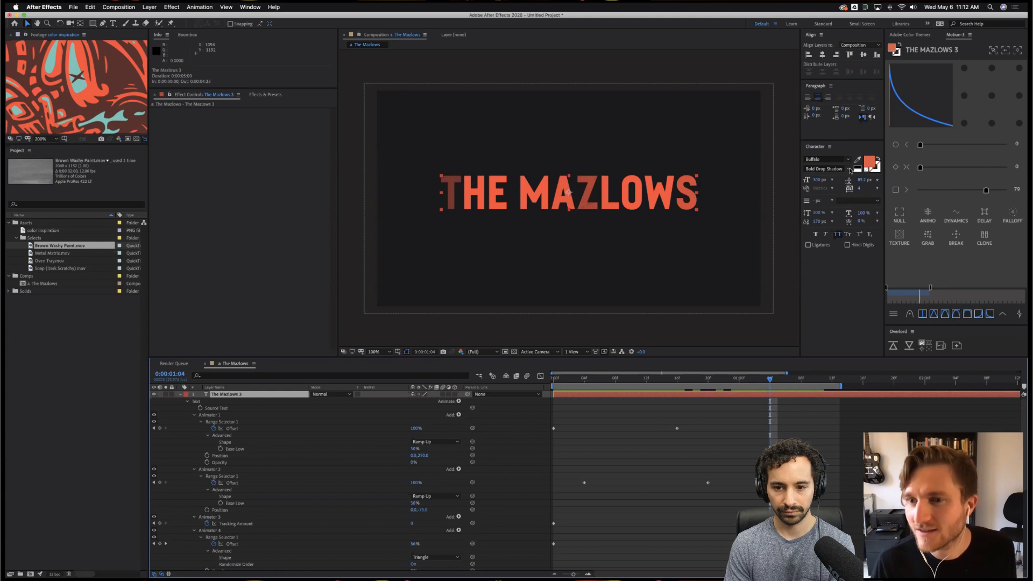
click(848, 172)
click(847, 180)
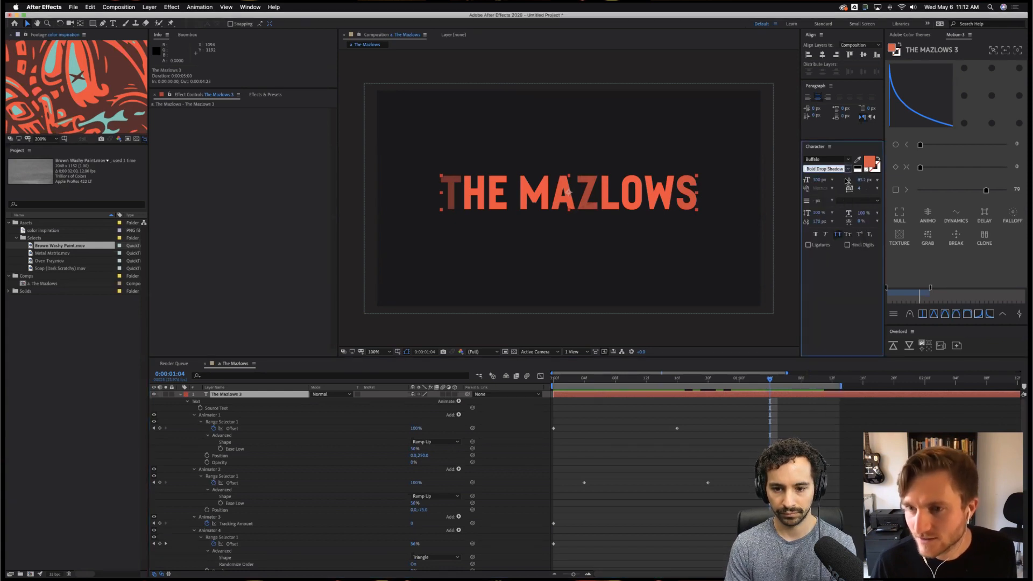
click(848, 171)
key(Down)
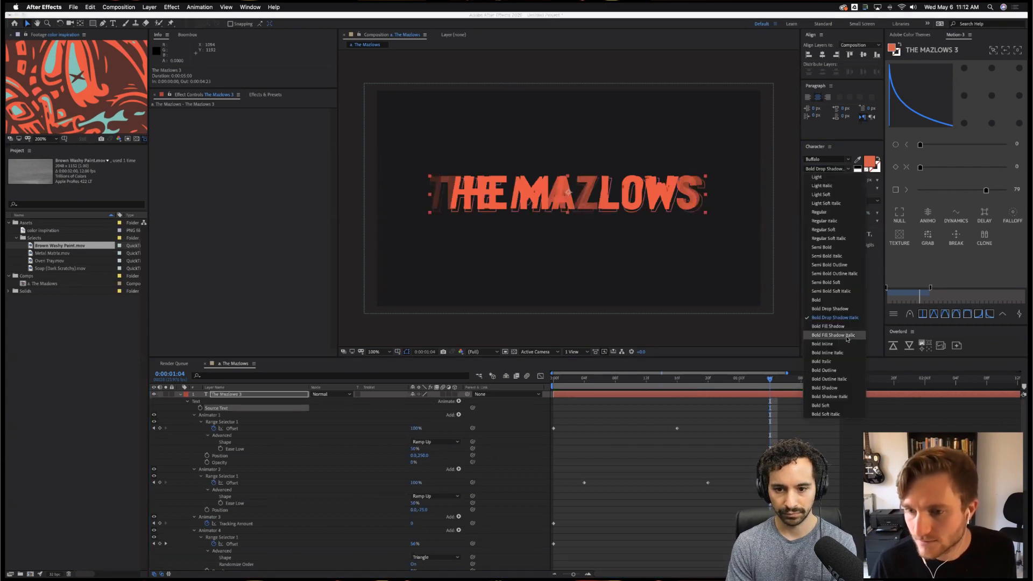
click(835, 371)
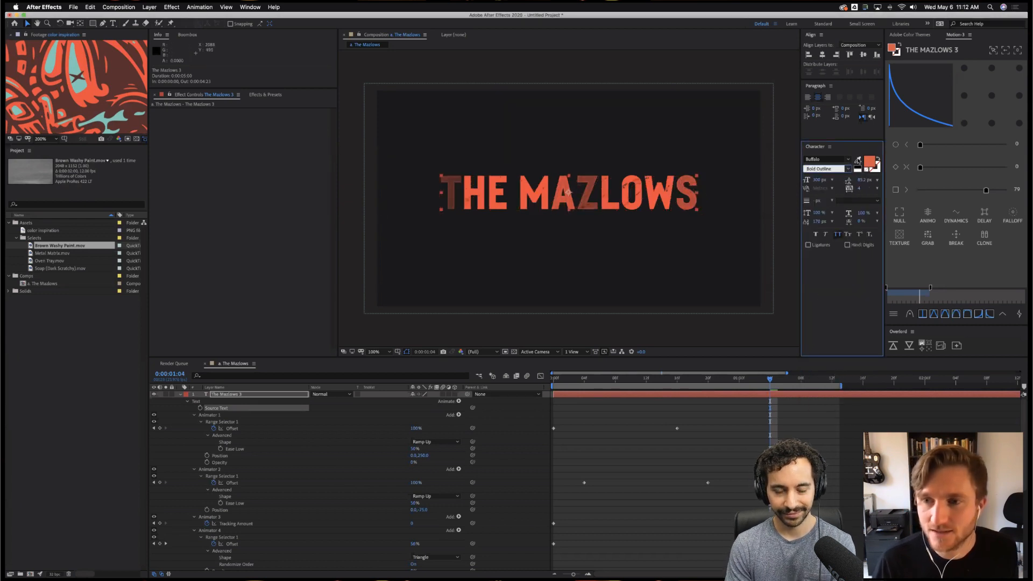
Sample the teal from the color inspiration footage as The Mazlows 3 layer's text fill and deselect the layer.
click(859, 161)
click(76, 64)
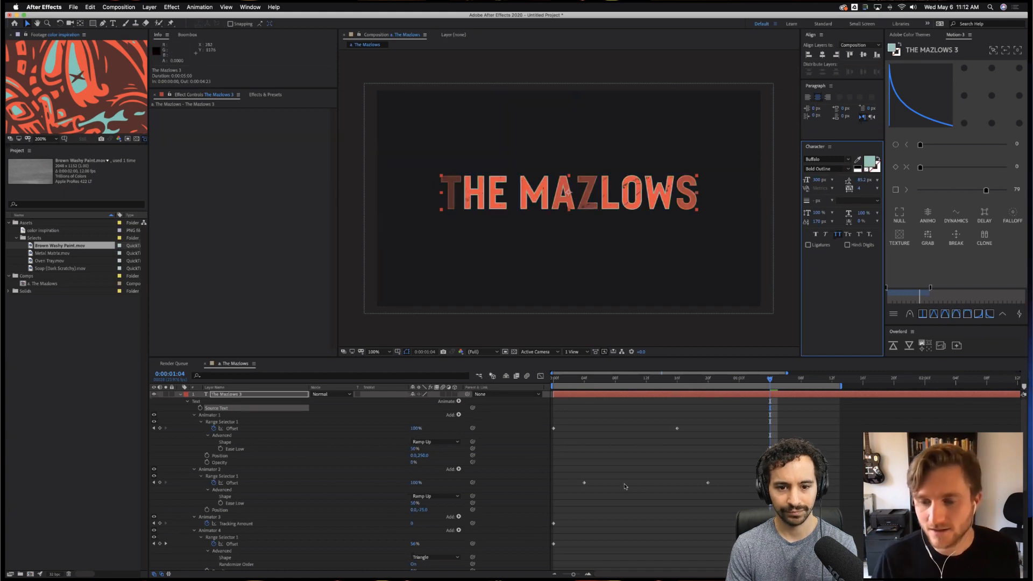
click(767, 435)
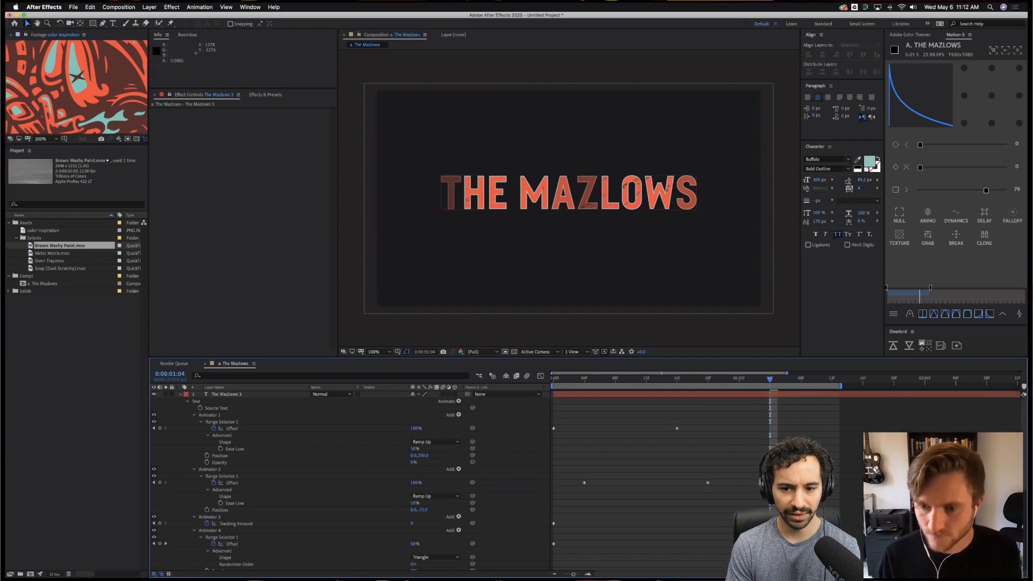
Set the shape of Animator 4's range selector on The Mazlows 3 to Square and play the animation.
scroll(739, 482, down, 3)
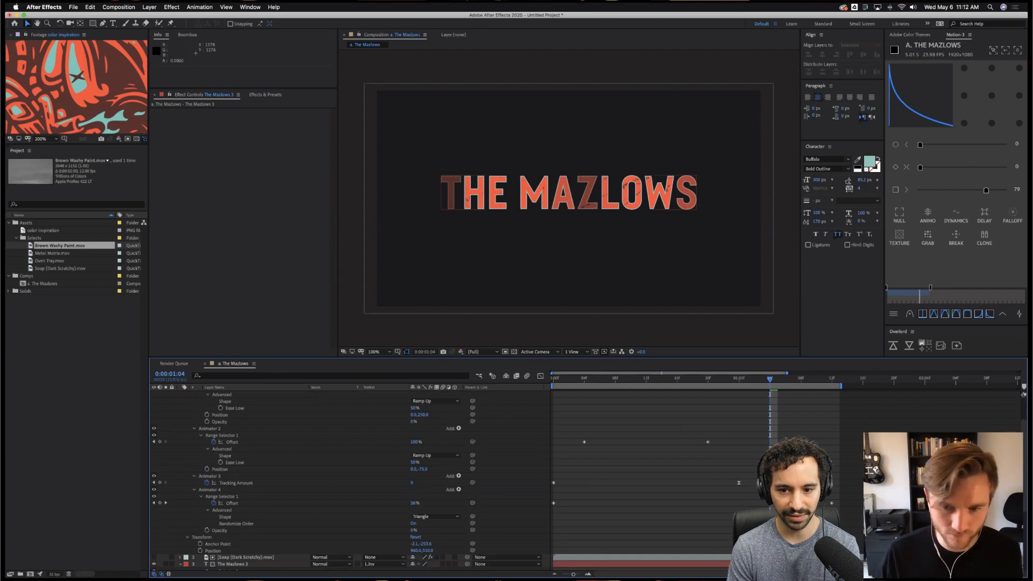
scroll(350, 482, down, 1)
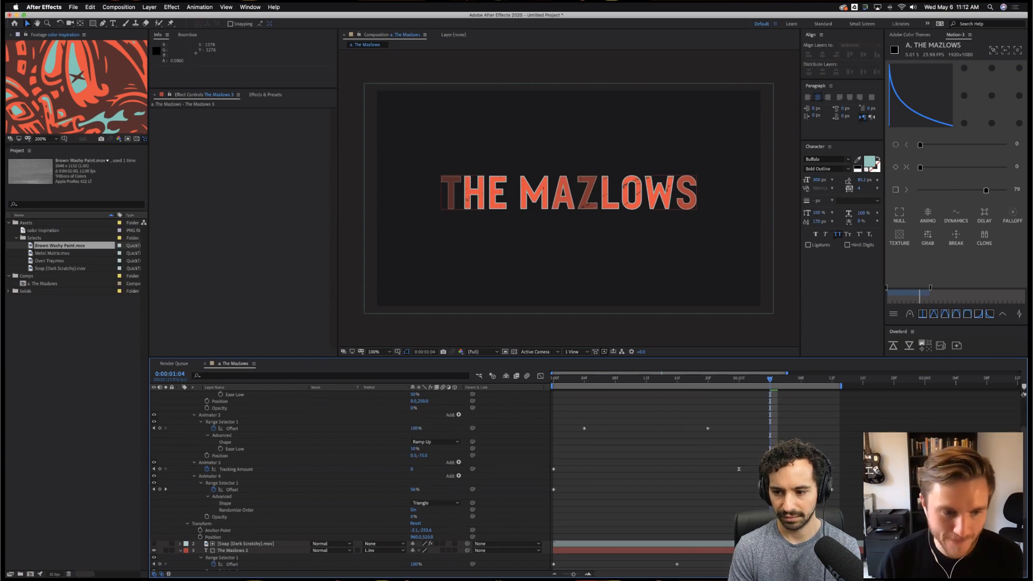
click(433, 503)
click(425, 516)
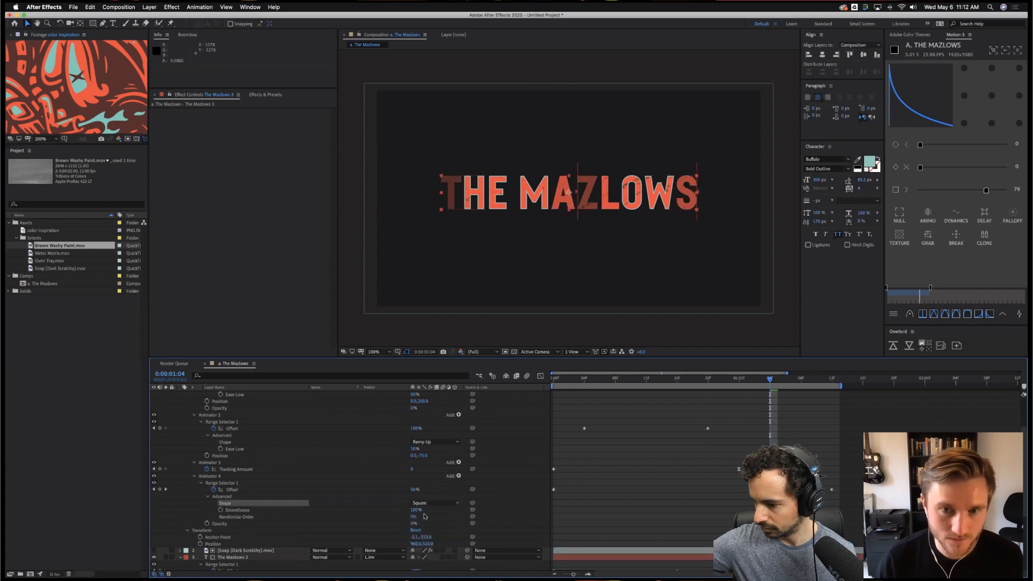
key(space)
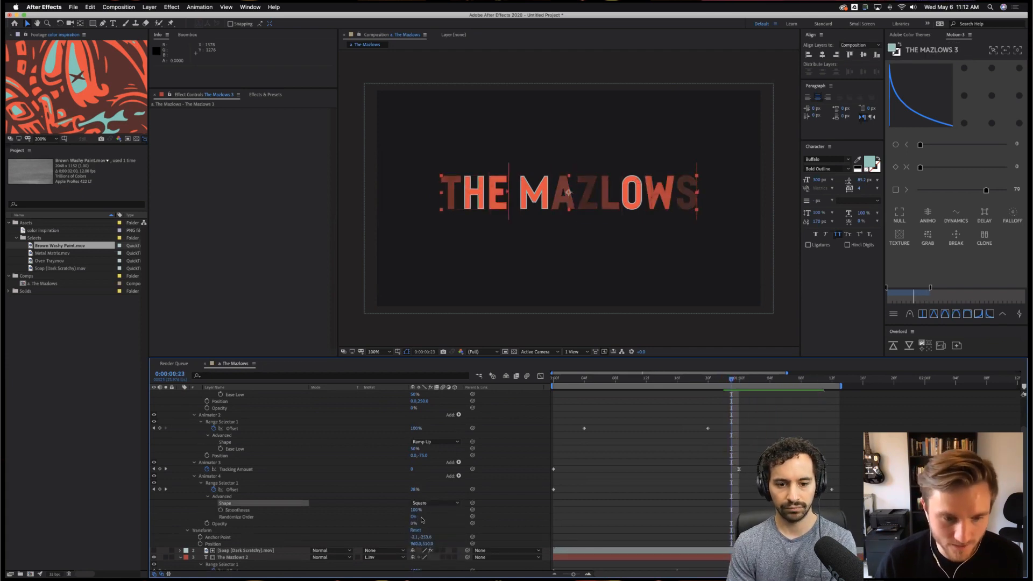
Animate Animator 4's Random Seed from a keyframe at the start to 73 at 0:00:01:12, and check it at 0:00:01:03.
click(207, 498)
click(208, 497)
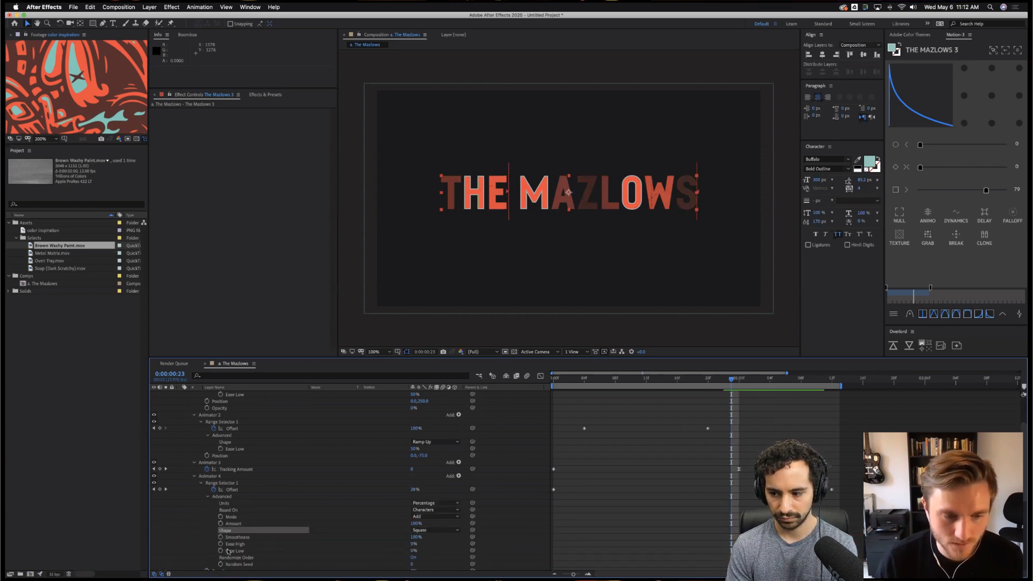
click(220, 565)
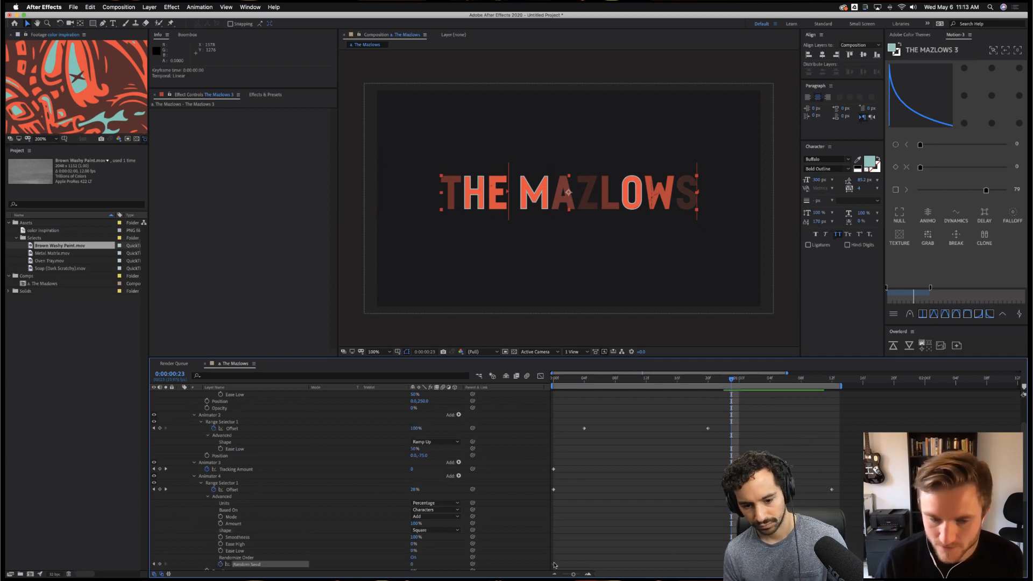
click(834, 380)
click(836, 385)
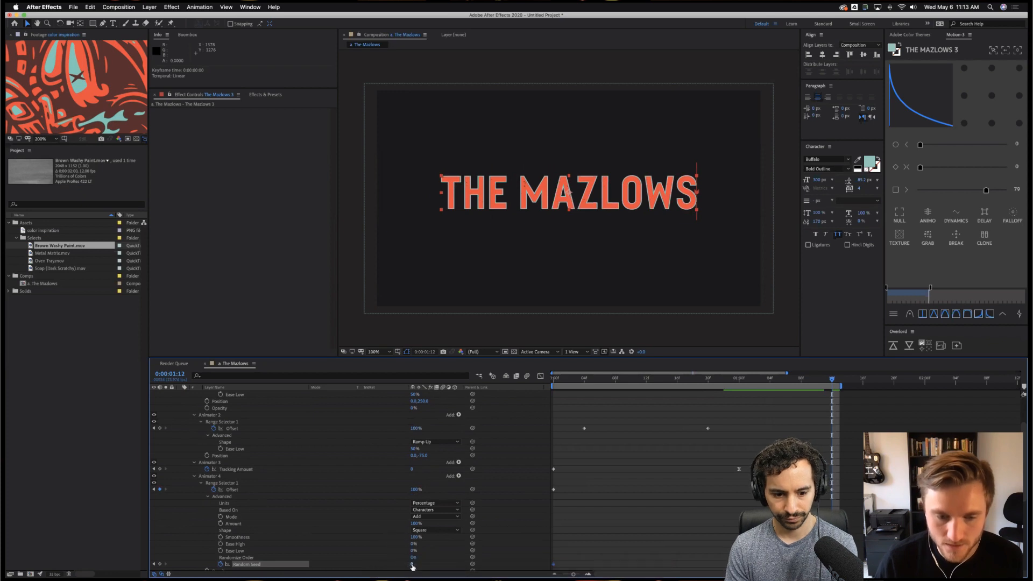
drag(415, 564, 441, 567)
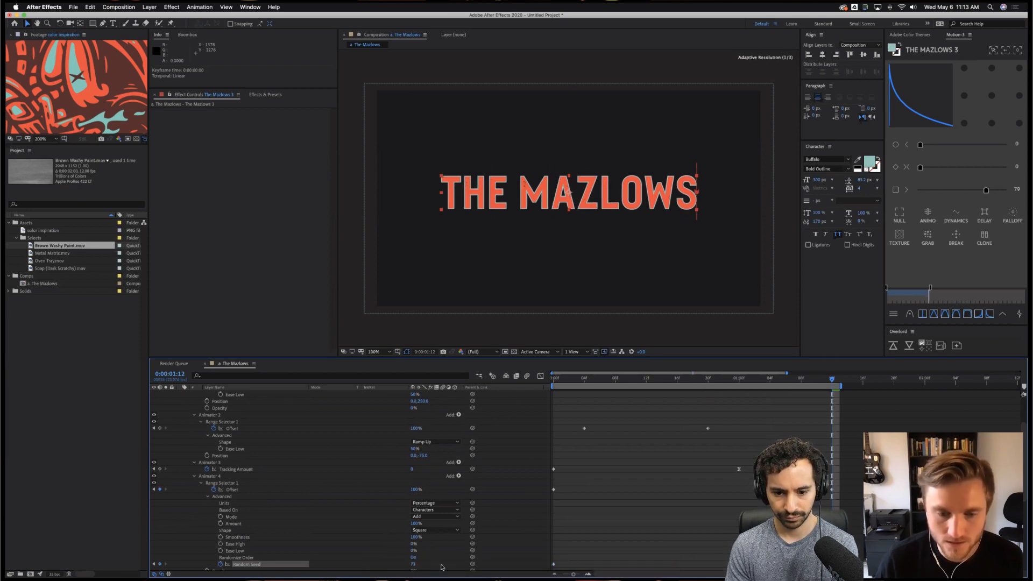
drag(795, 383, 762, 392)
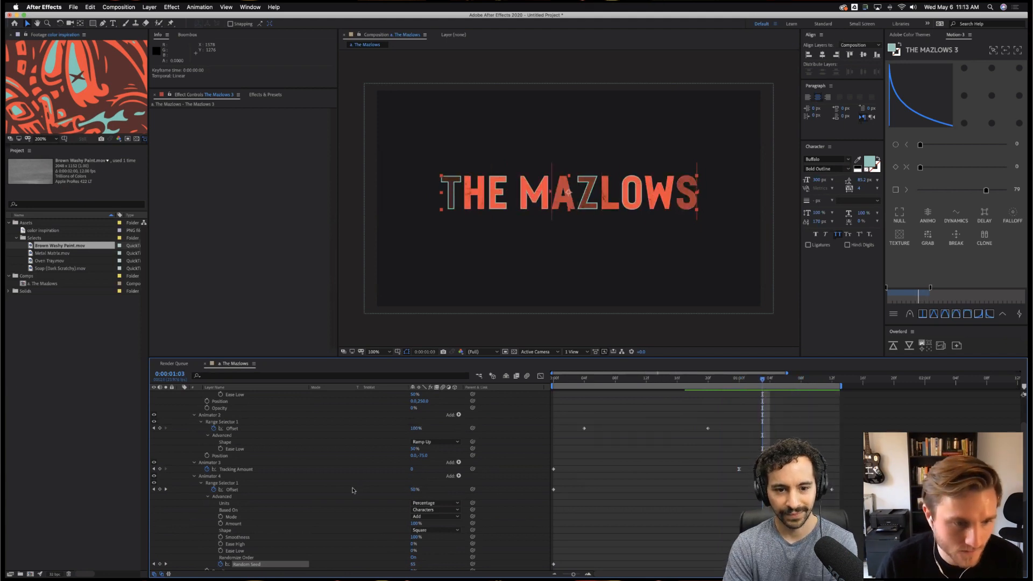
Set the End of Animator 4's Range Selector 1 to about 58% and scrub to 0:00:01:12.
scroll(345, 487, down, 2)
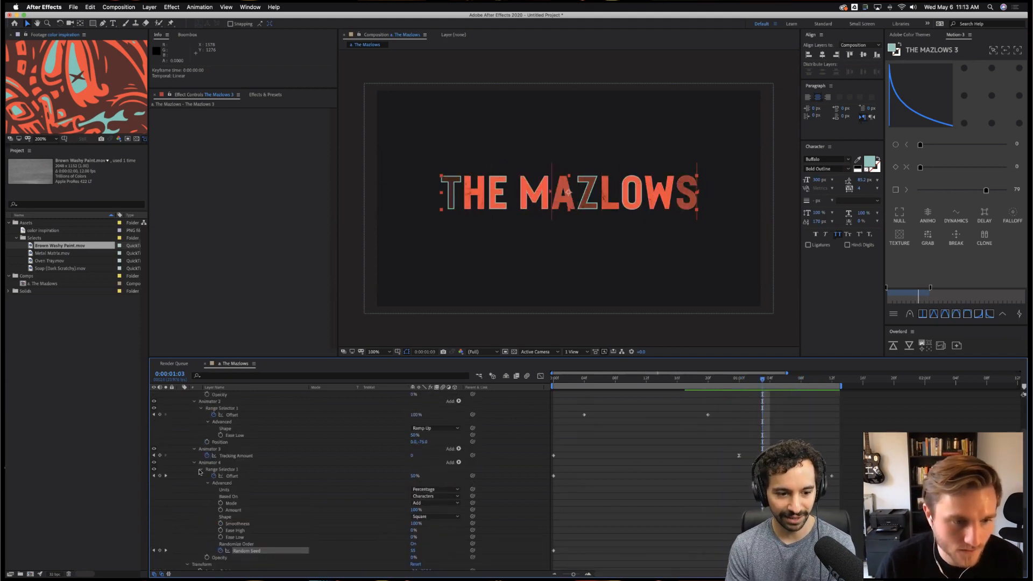
click(200, 470)
click(200, 470)
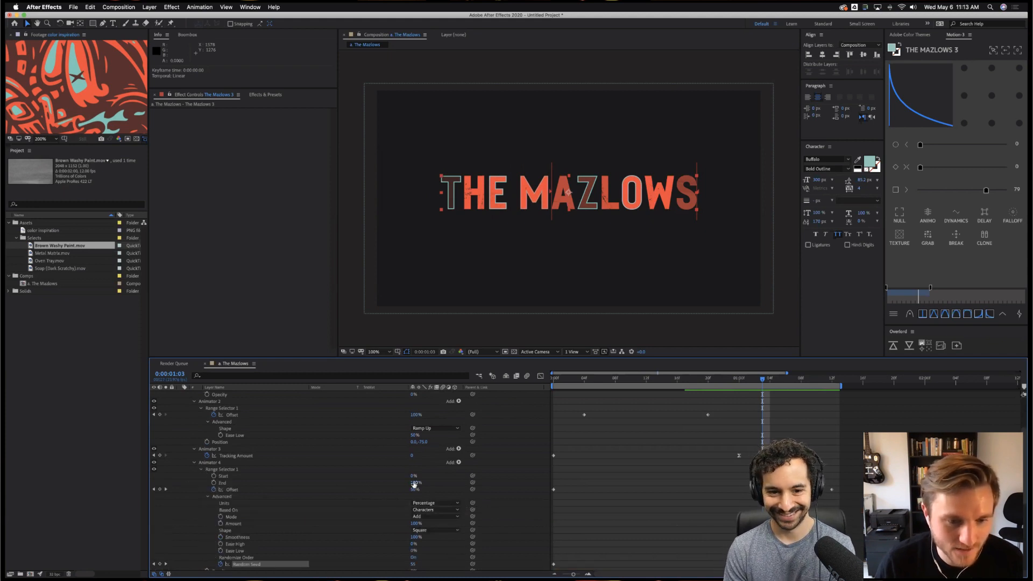
drag(414, 483, 394, 485)
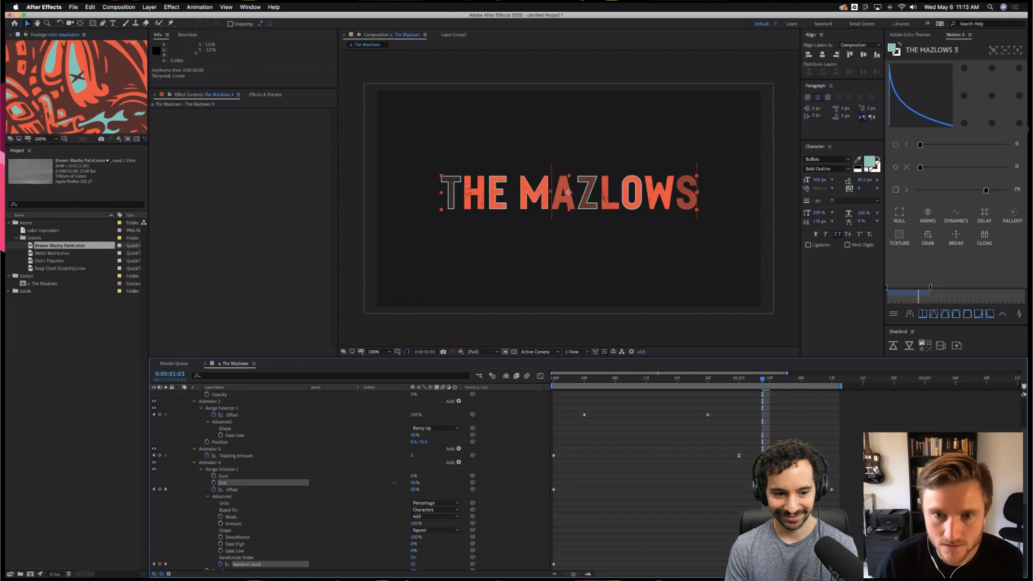
drag(762, 380, 834, 386)
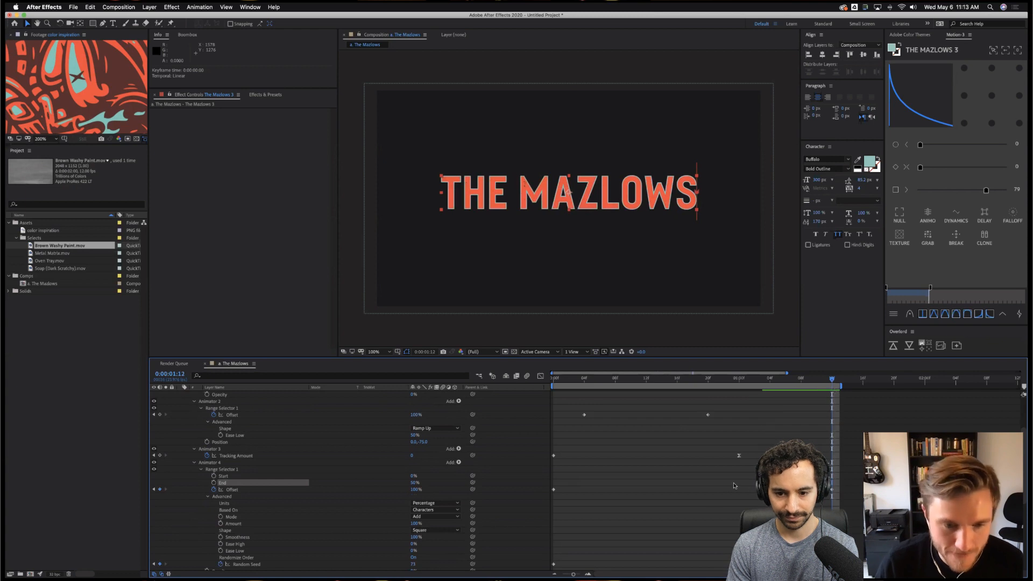
Try removing the Offset keyframes from Animator 4's range selector, preview the title, and undo the removal.
scroll(734, 485, down, 5)
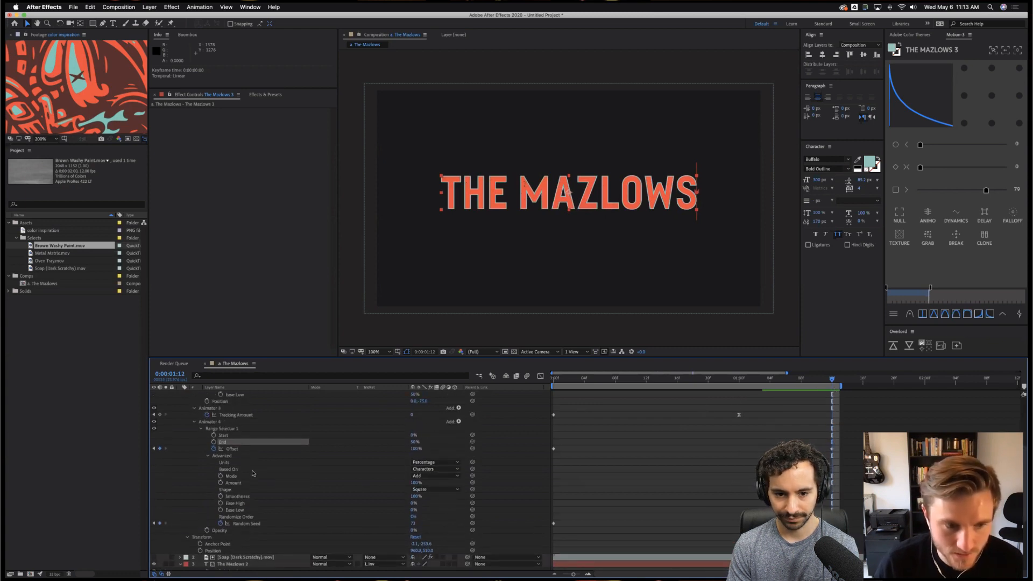
click(214, 449)
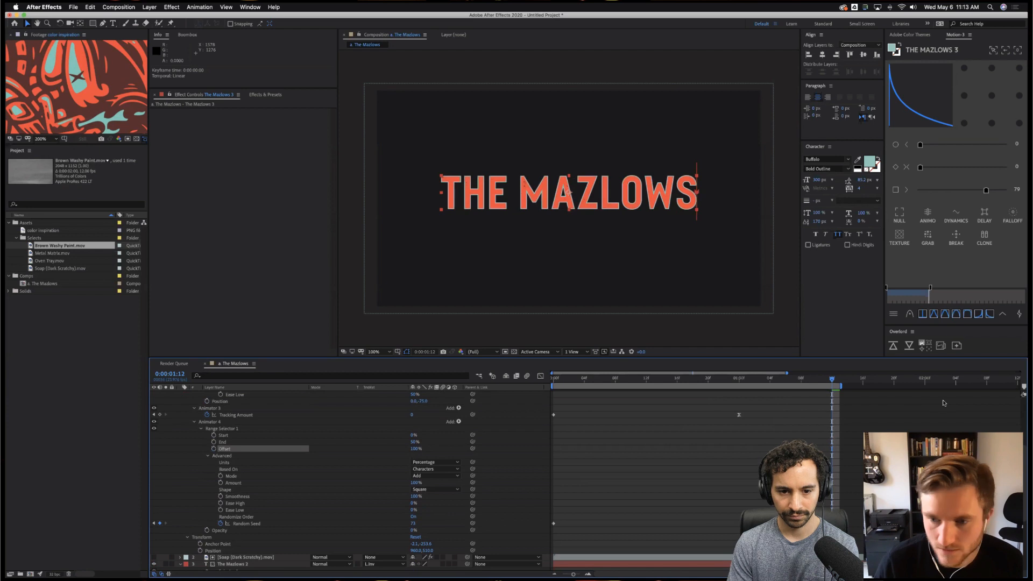
key(space)
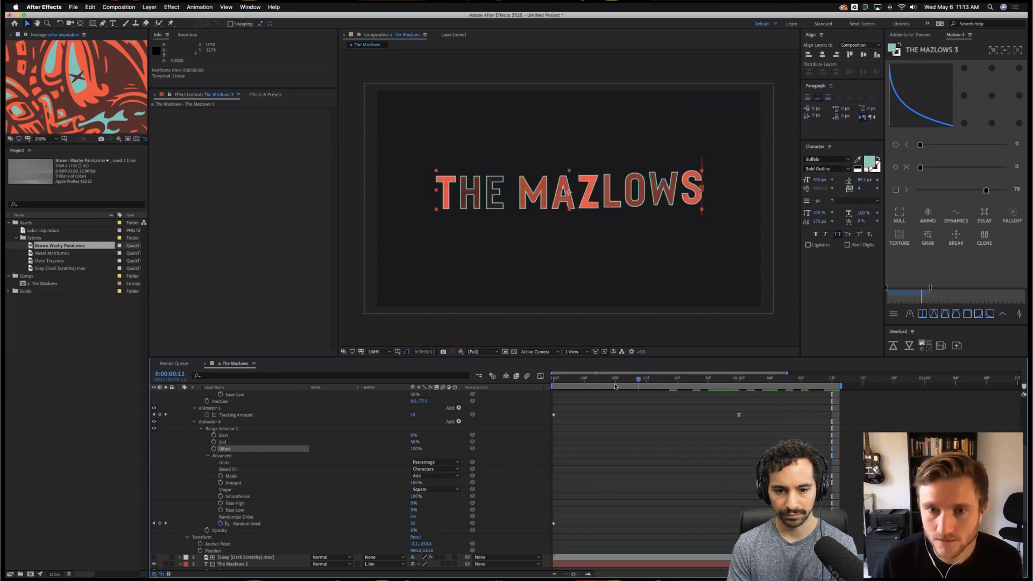
key(super+z)
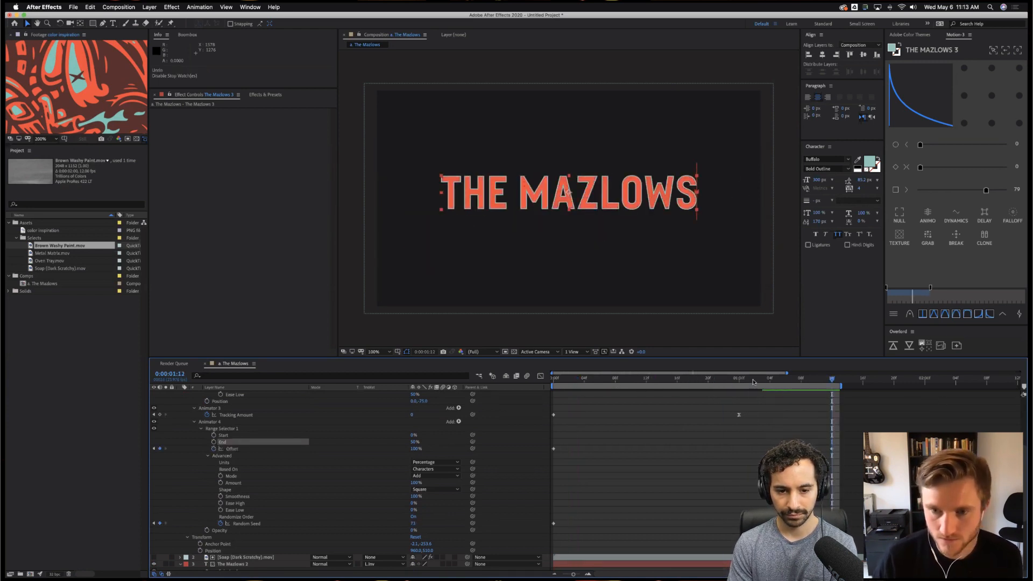
Try the Triangle shape for Animator 4's range selector, set Ease Low to about 75%, preview, and restore the Square shape.
click(430, 491)
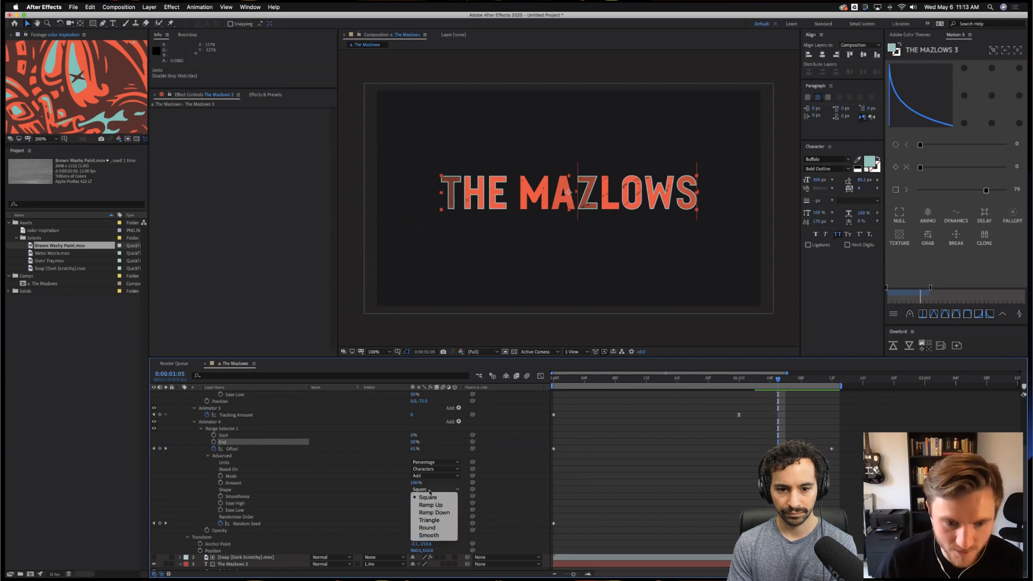
click(429, 520)
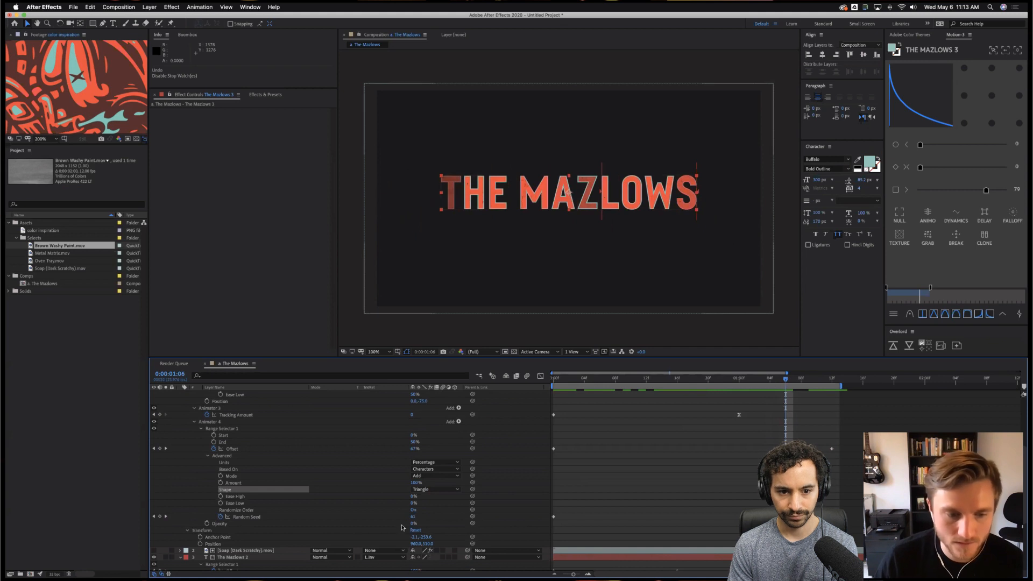
drag(415, 503, 445, 505)
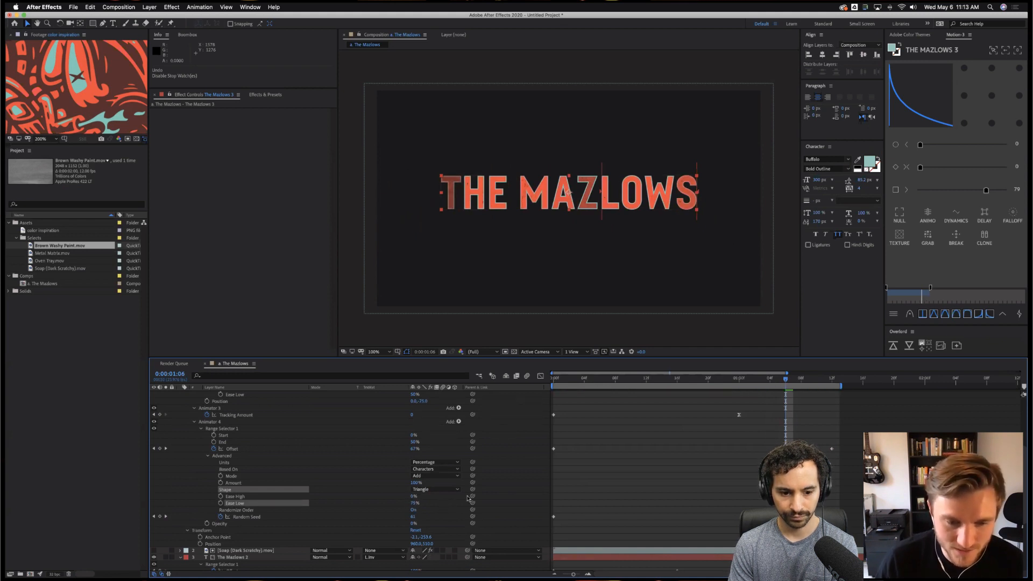
key(space)
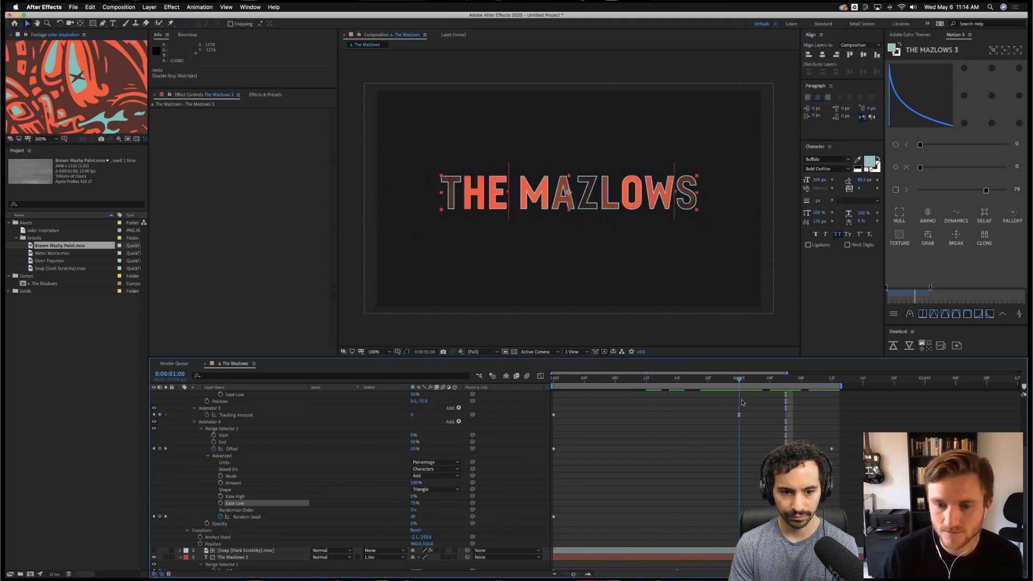
key(space)
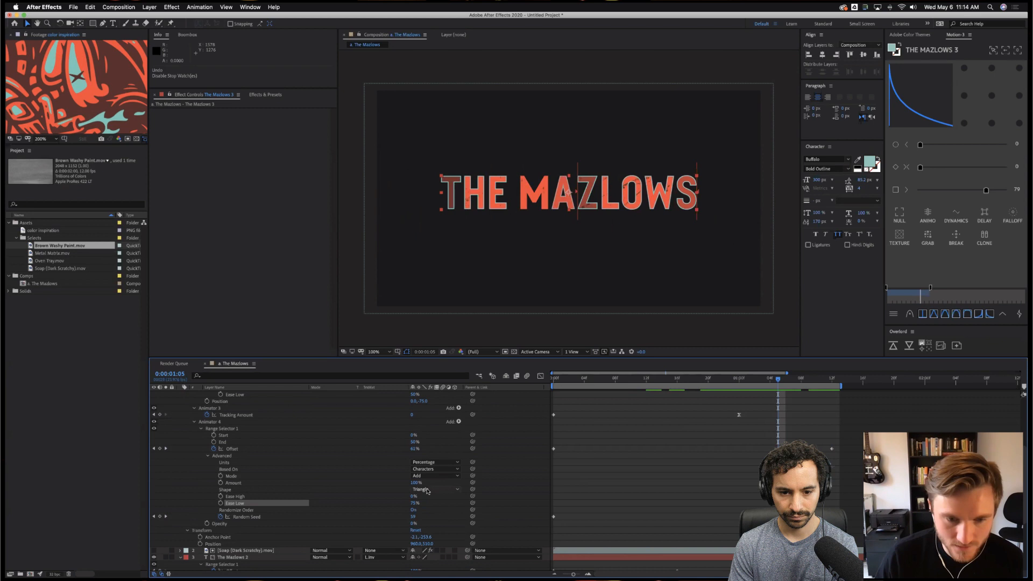
click(428, 490)
click(428, 497)
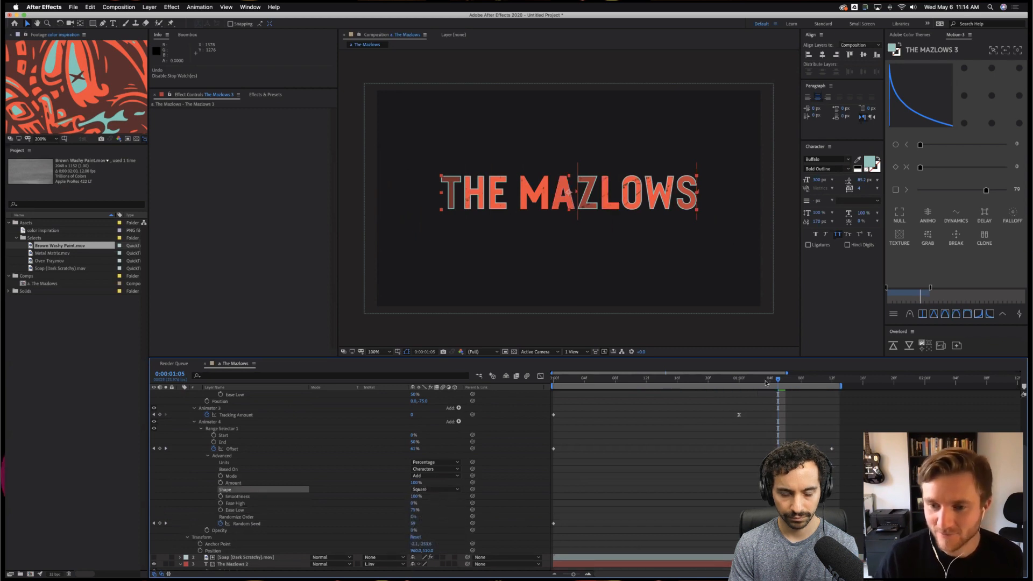
Set the End of Animator 4's Range Selector 1 to 100% and preview the title.
drag(765, 381, 817, 383)
key(space)
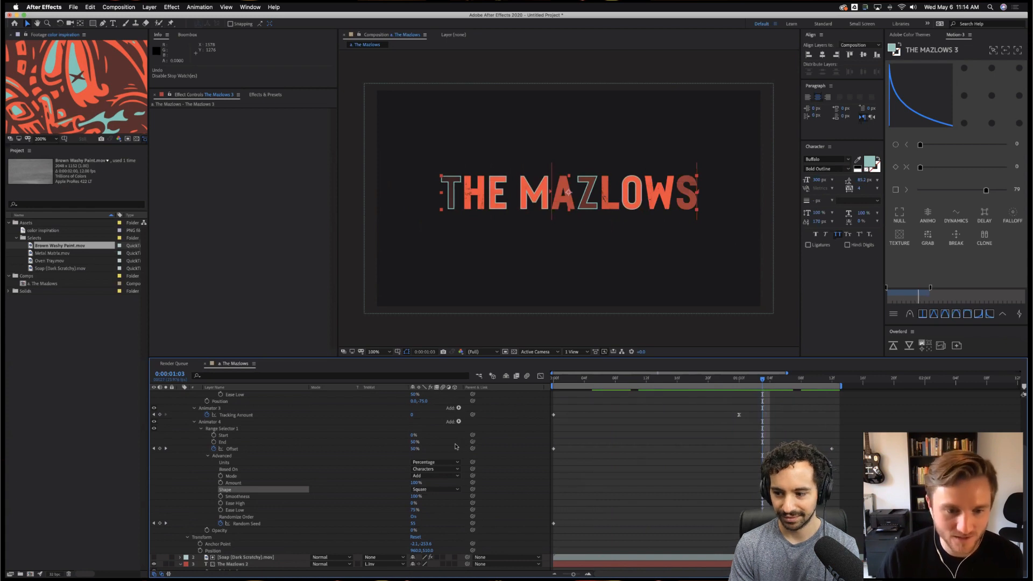
drag(406, 442, 669, 431)
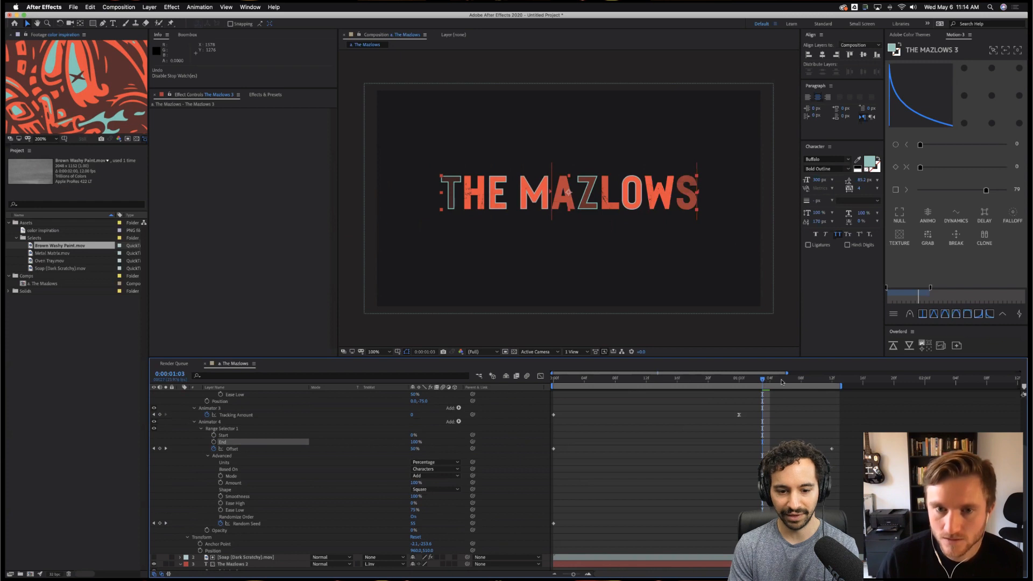
key(space)
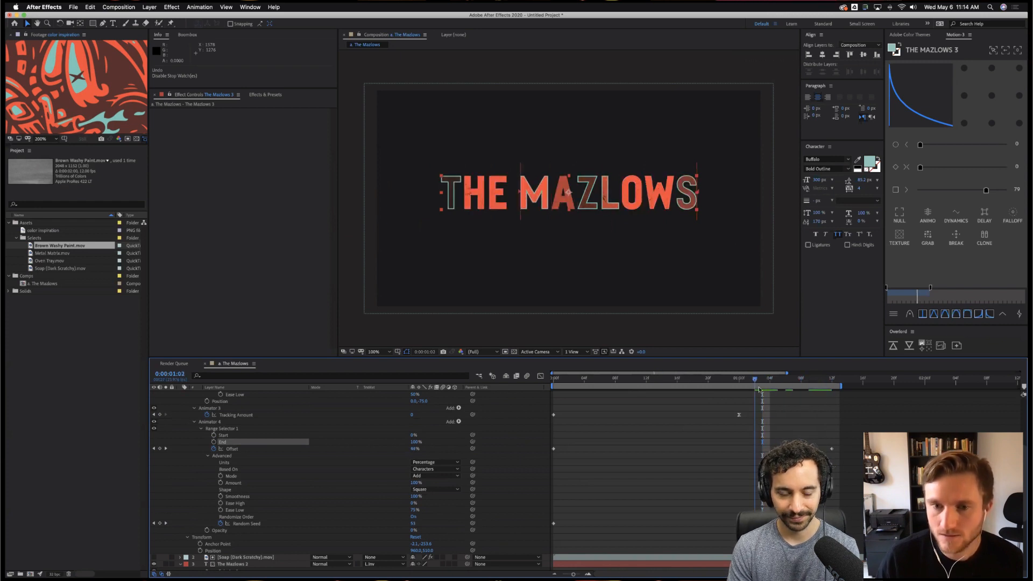
Collapse The Mazlows 3's properties and create a new adjustment layer above all the other layers.
scroll(739, 414, up, 5)
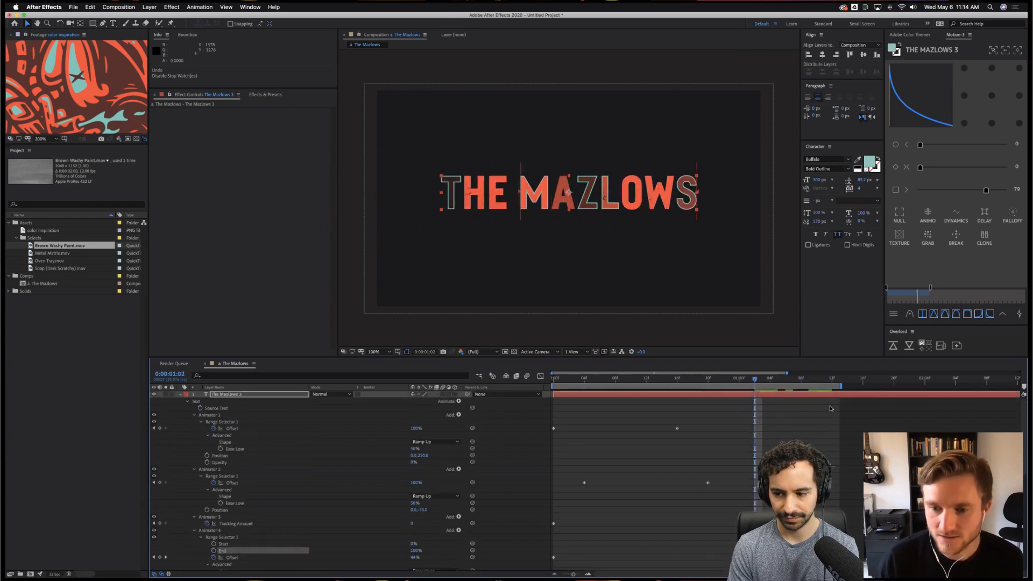
click(777, 393)
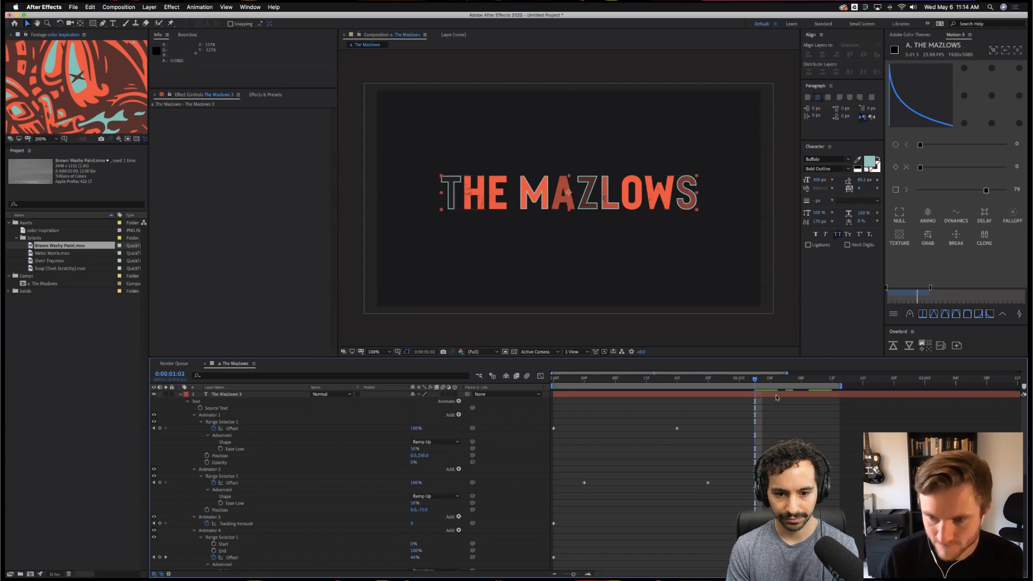
click(776, 395)
key(u)
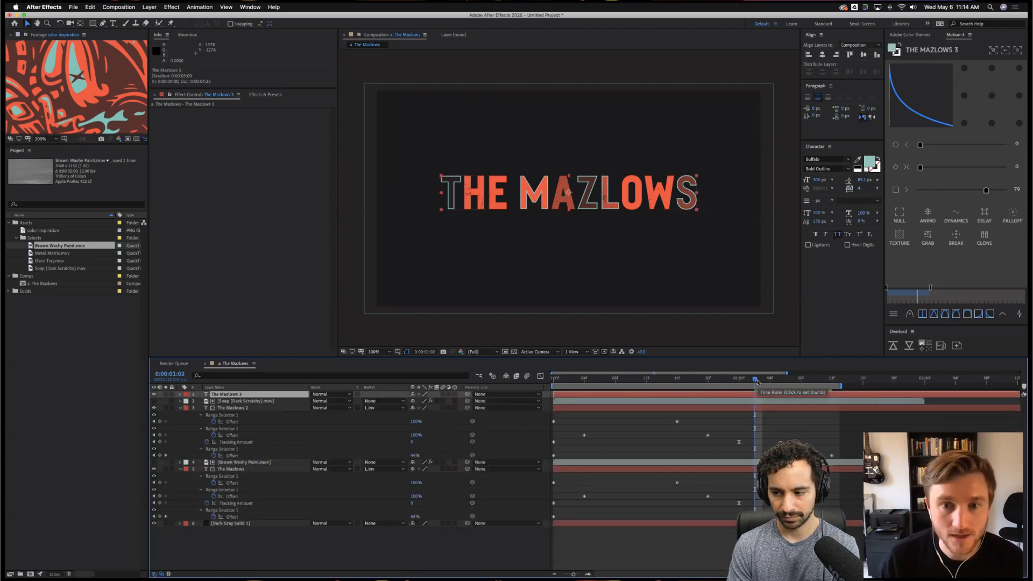
right_click(284, 546)
mouse_move(323, 490)
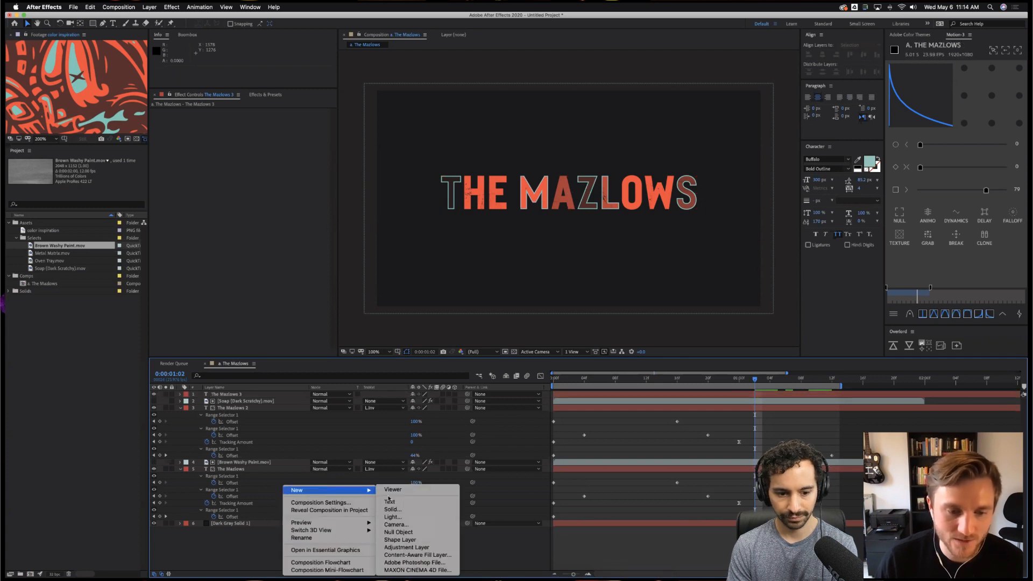
click(437, 548)
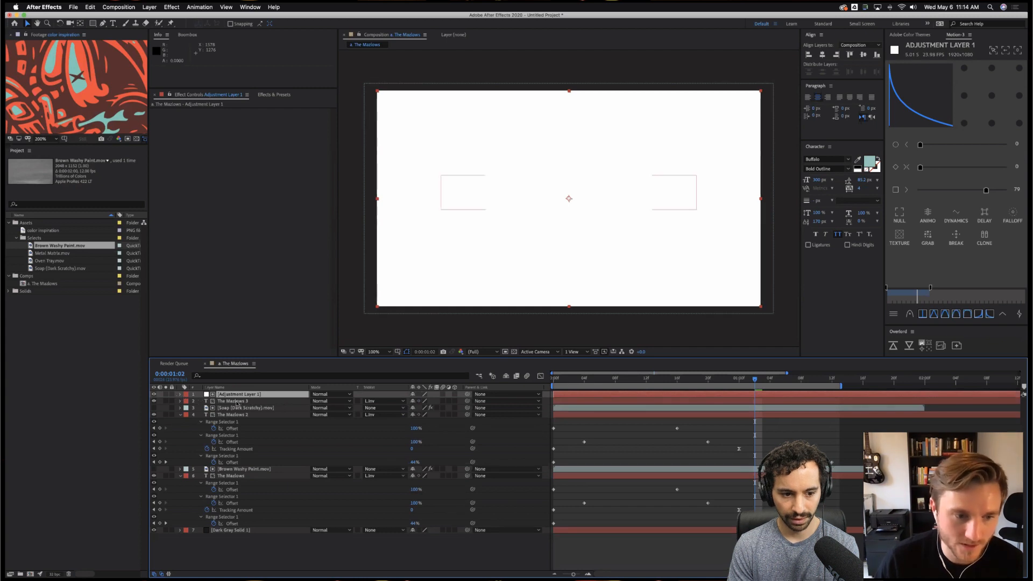
Remove the track matte from The Mazlows 3 so the new adjustment layer does not mask it.
click(384, 401)
click(388, 409)
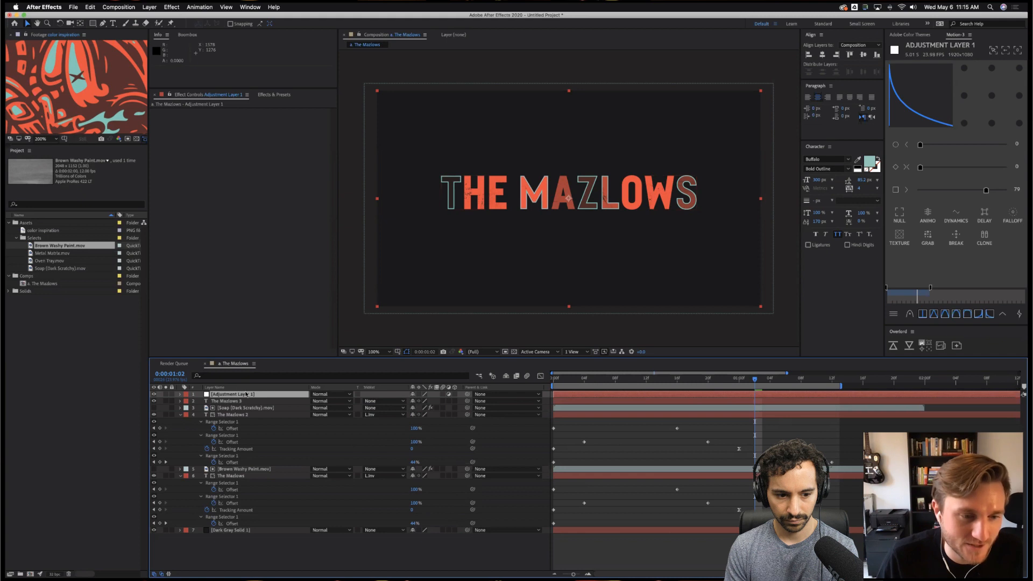
click(285, 401)
click(385, 400)
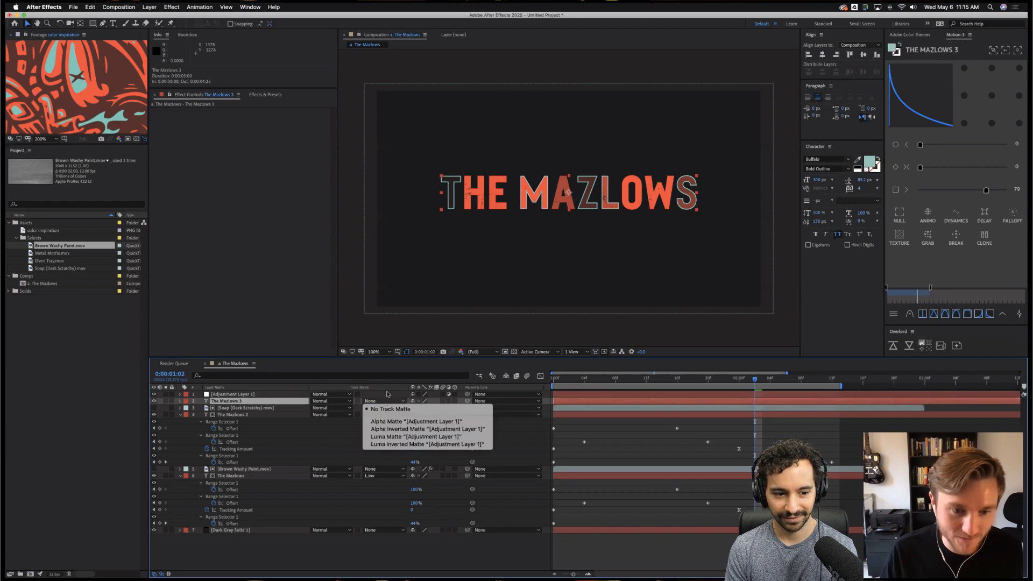
click(278, 396)
Find the Glow effect and apply it to the adjustment layer.
click(238, 395)
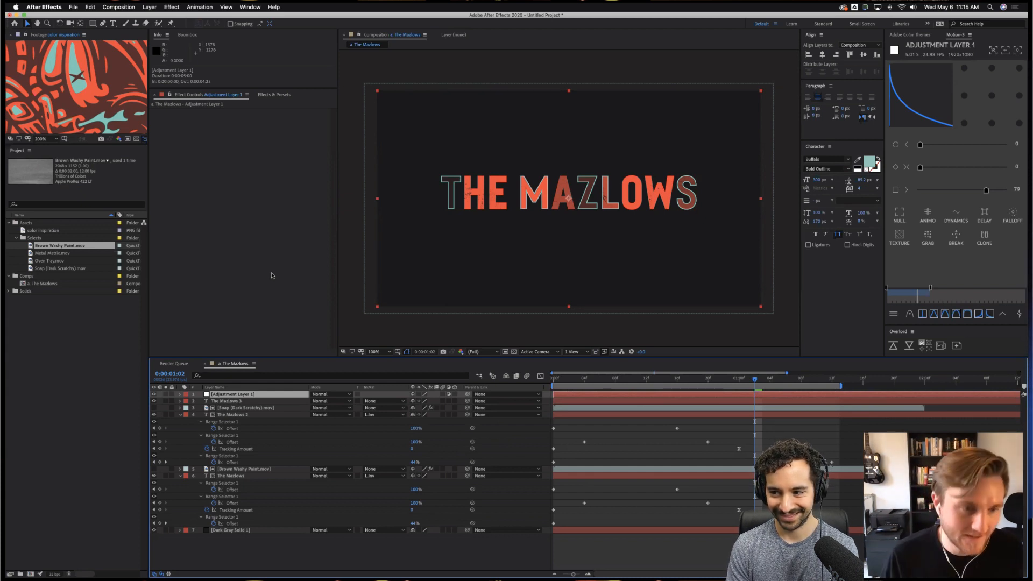
click(273, 95)
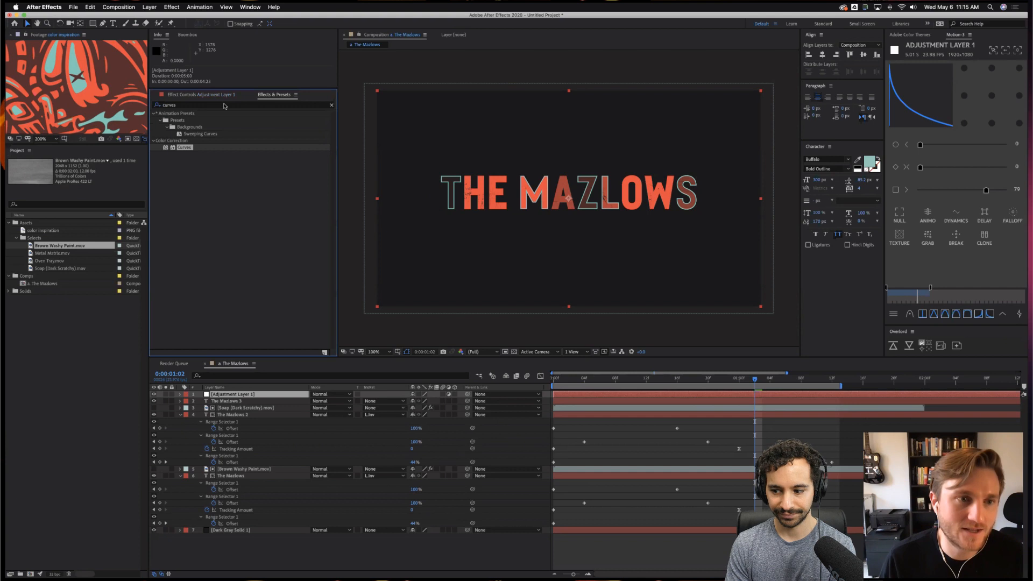
text(curves)
key(super+a)
text(glow)
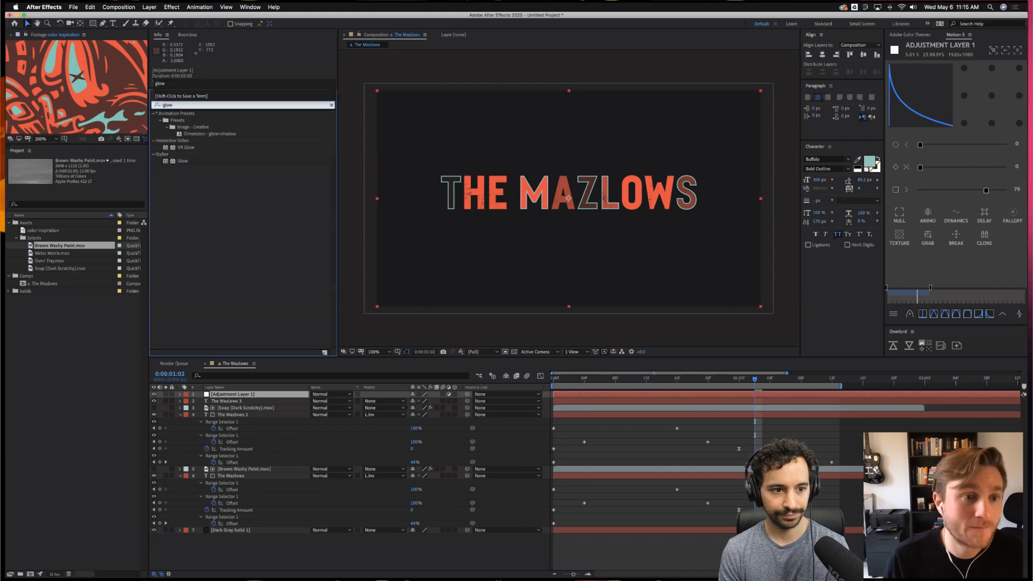
double_click(182, 162)
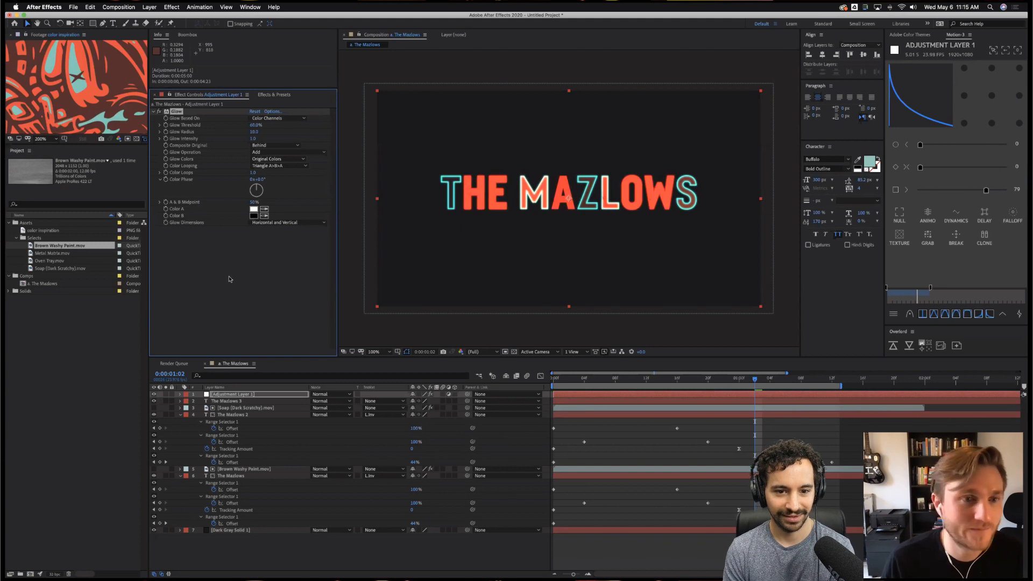
Set the Glow Colors to A & B Colors and the Glow Radius to about 67.
click(267, 159)
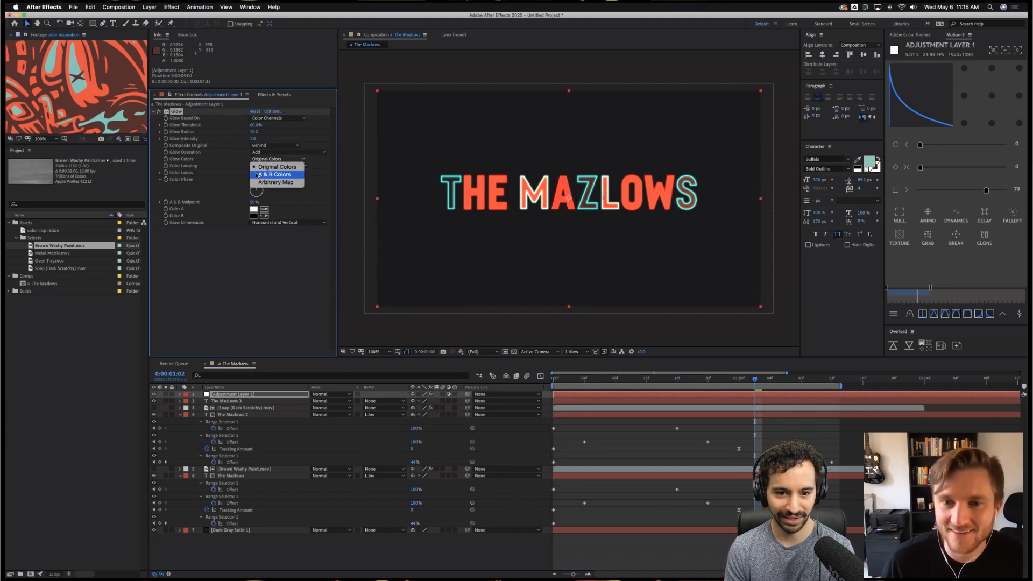
click(257, 175)
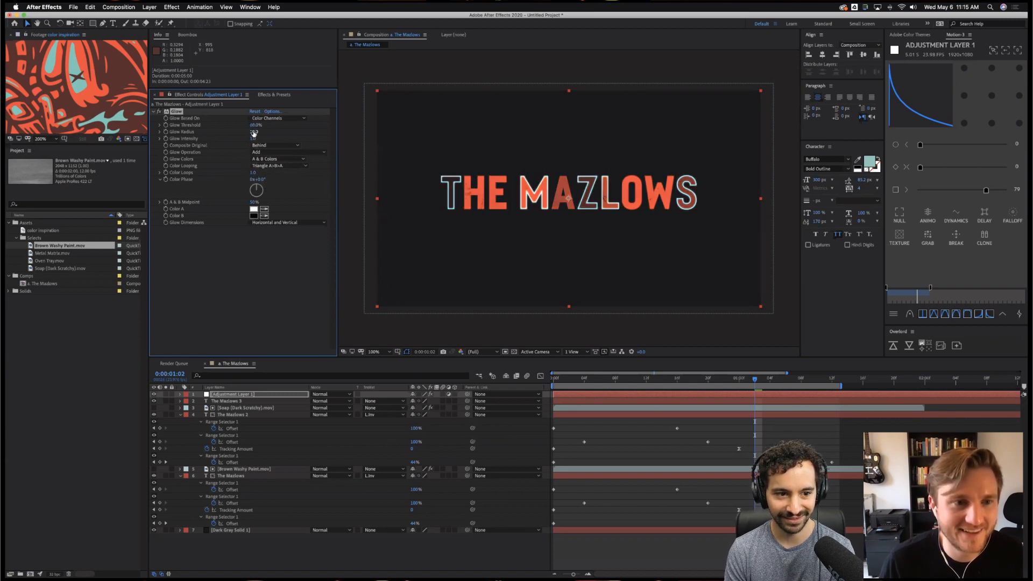
drag(259, 131, 269, 132)
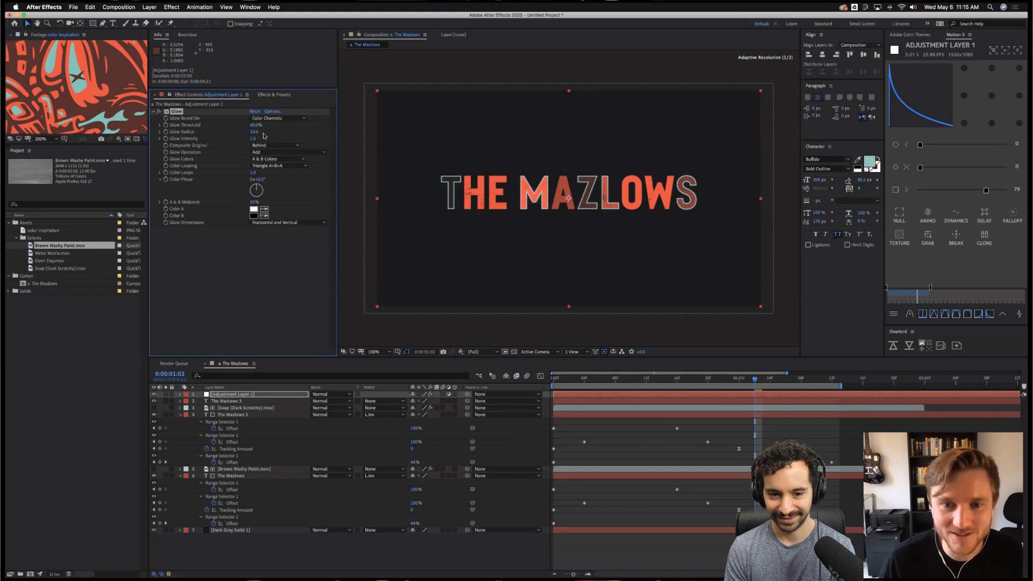
mouse_move(256, 124)
mouse_down()
mouse_move(285, 125)
mouse_move(244, 133)
mouse_move(261, 133)
mouse_up()
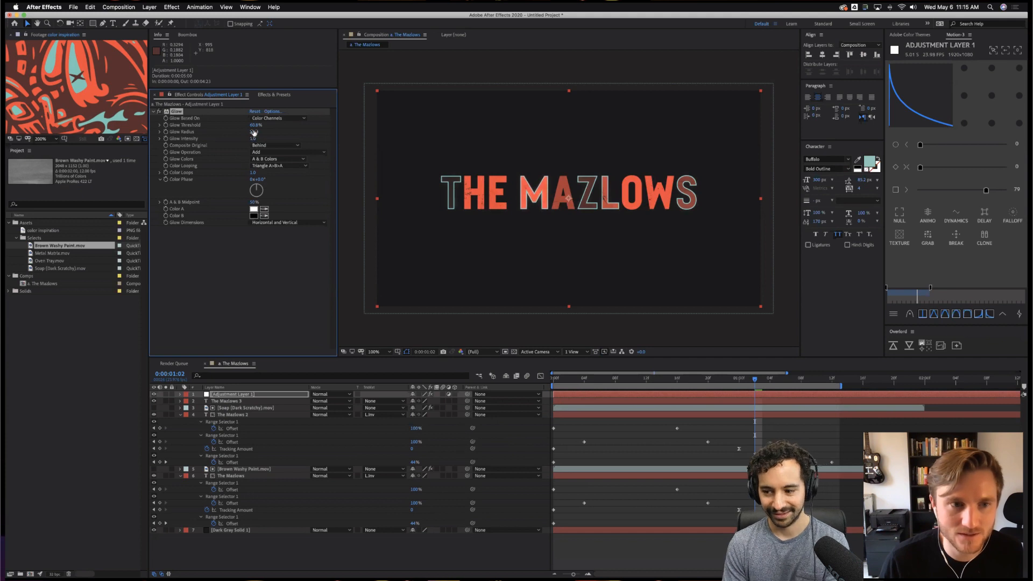
drag(260, 132, 267, 133)
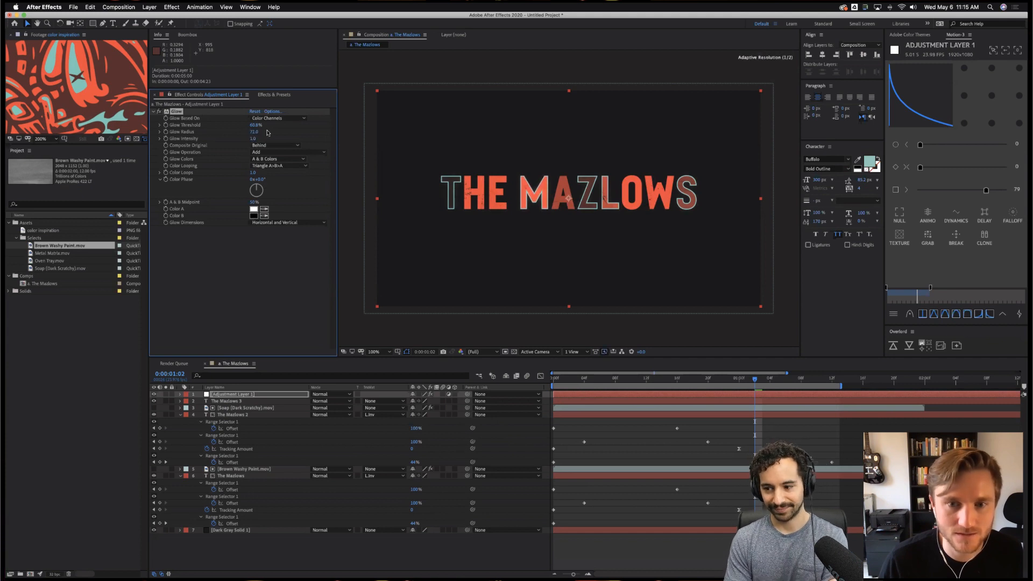
Set the Glow Dimensions to Horizontal and preview the title from the first frame.
click(282, 223)
click(279, 238)
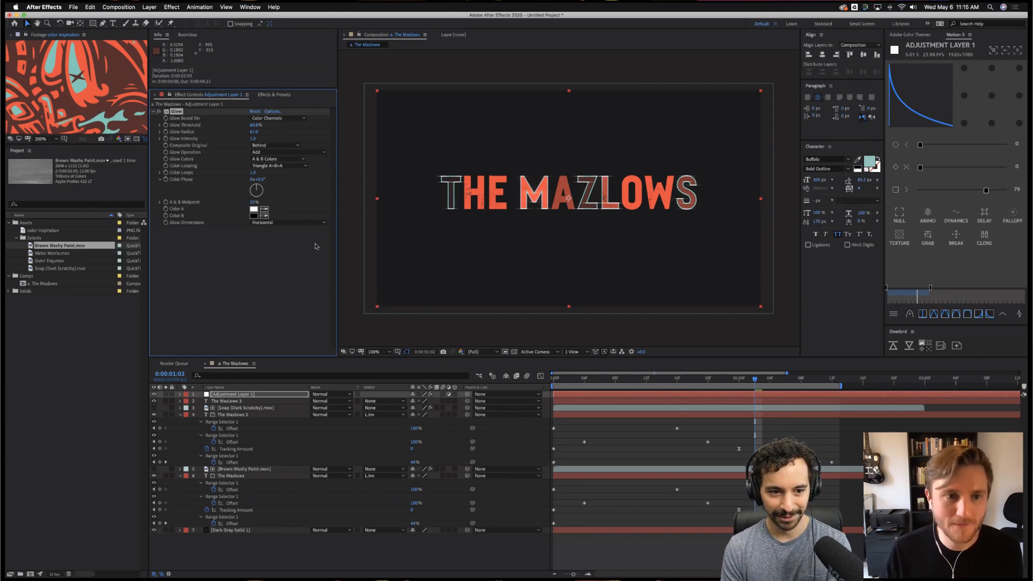
click(654, 439)
key(Home)
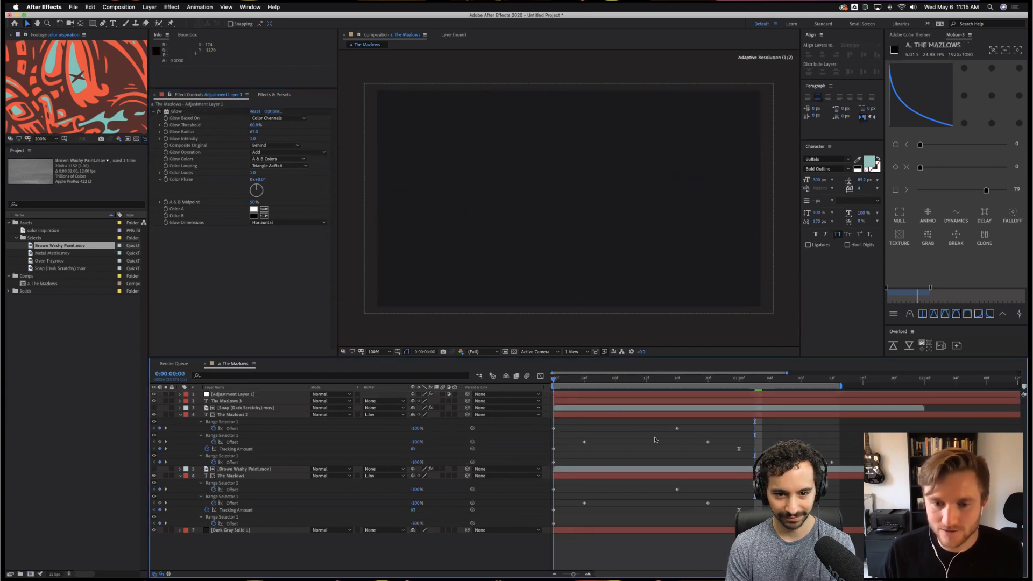
key(space)
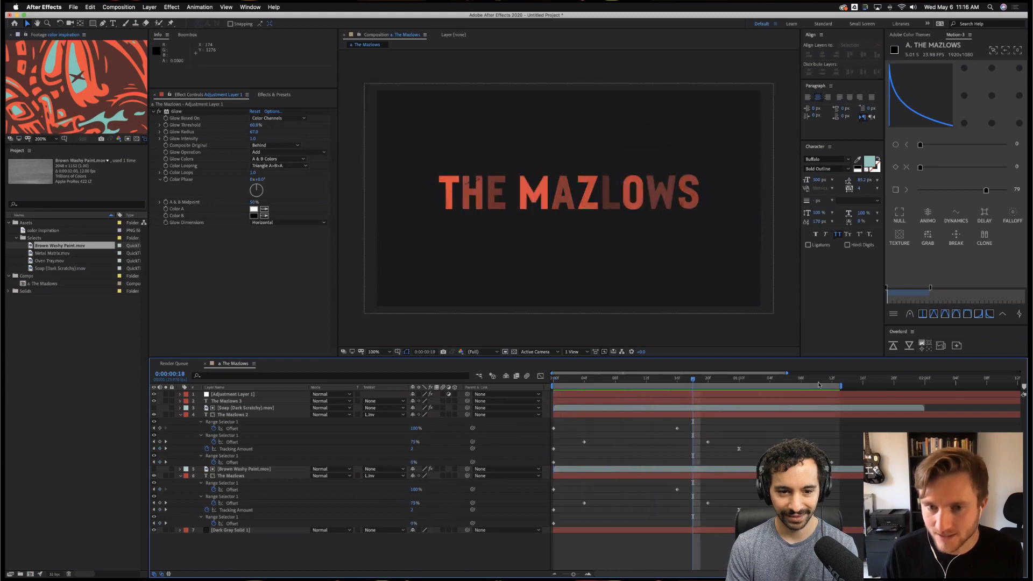
key(space)
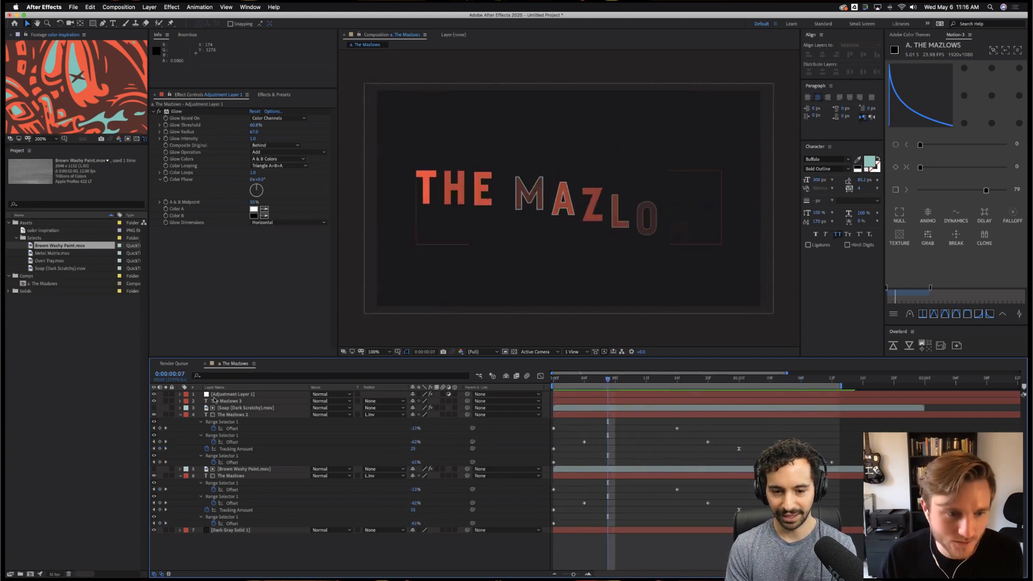
Keyframe The Mazlows 3's Opacity at 100% at 0:00:00:07 and 0% at 0:00:00:09.
click(246, 402)
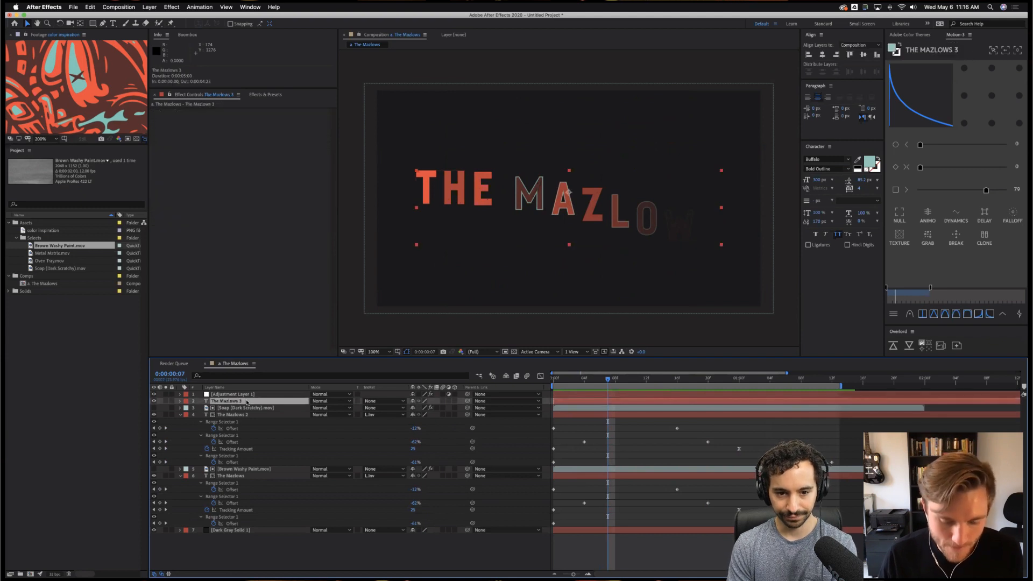
key(t)
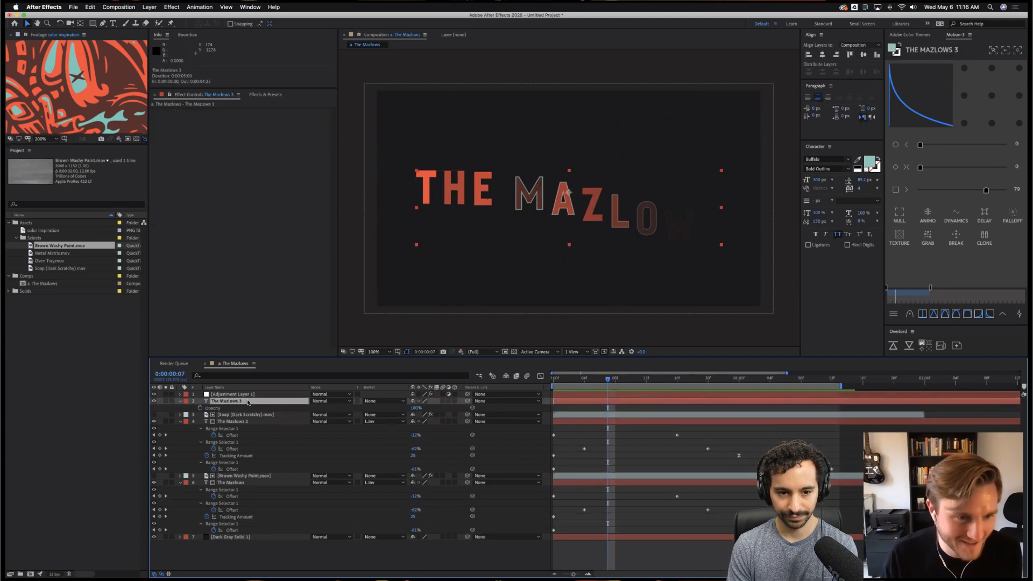
click(201, 408)
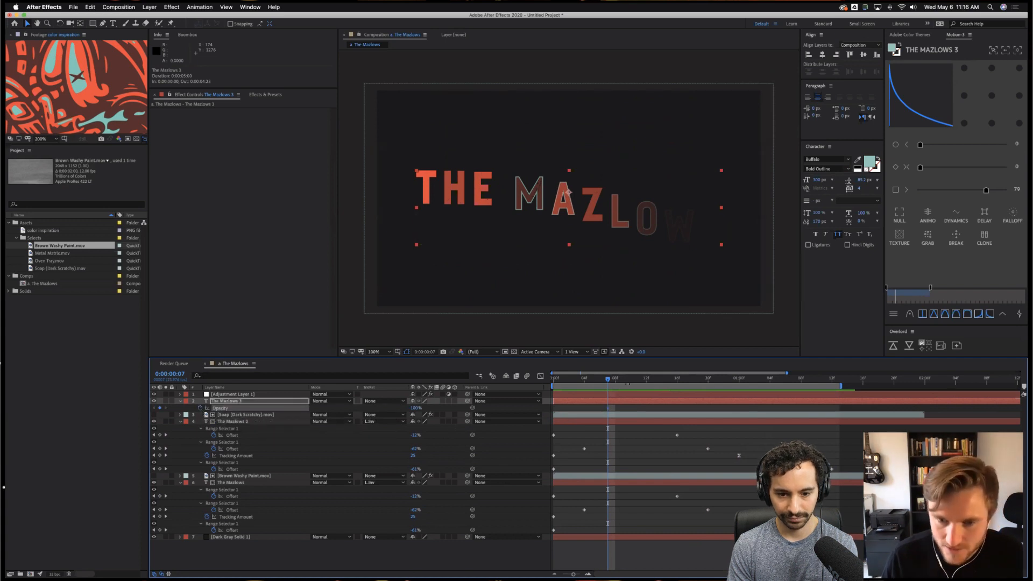
drag(608, 380, 622, 380)
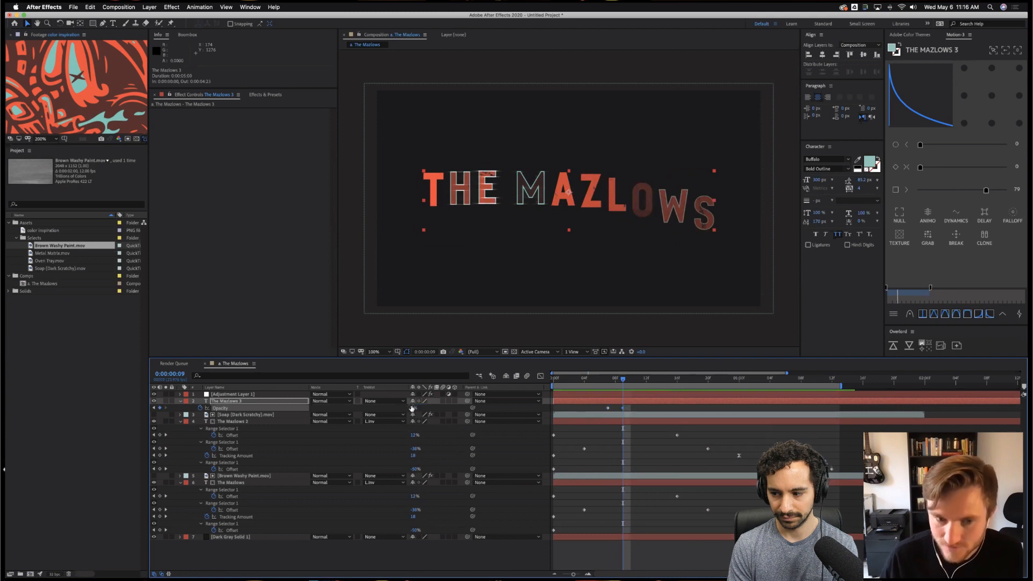
drag(412, 408, 385, 409)
Convert The Mazlows 3's Opacity keyframes to hold keyframes and check the cut at 0:00:00:08.
drag(609, 382, 603, 412)
right_click(608, 411)
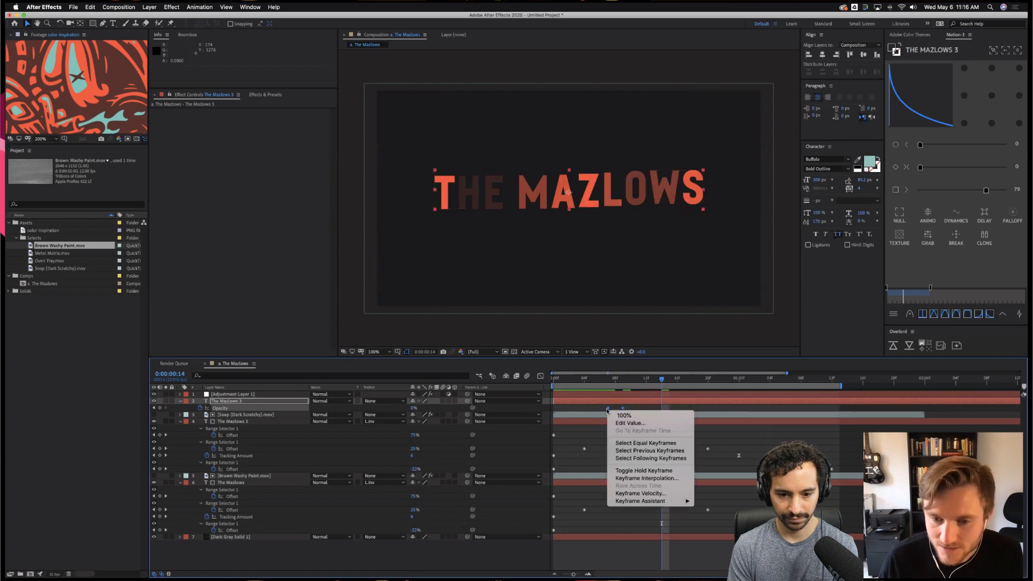
click(635, 472)
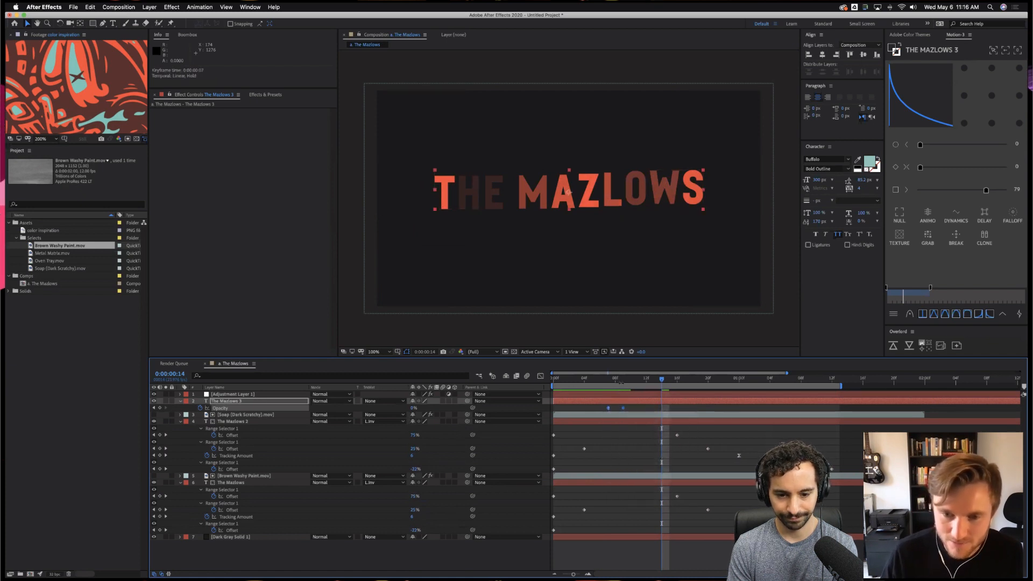
key(space)
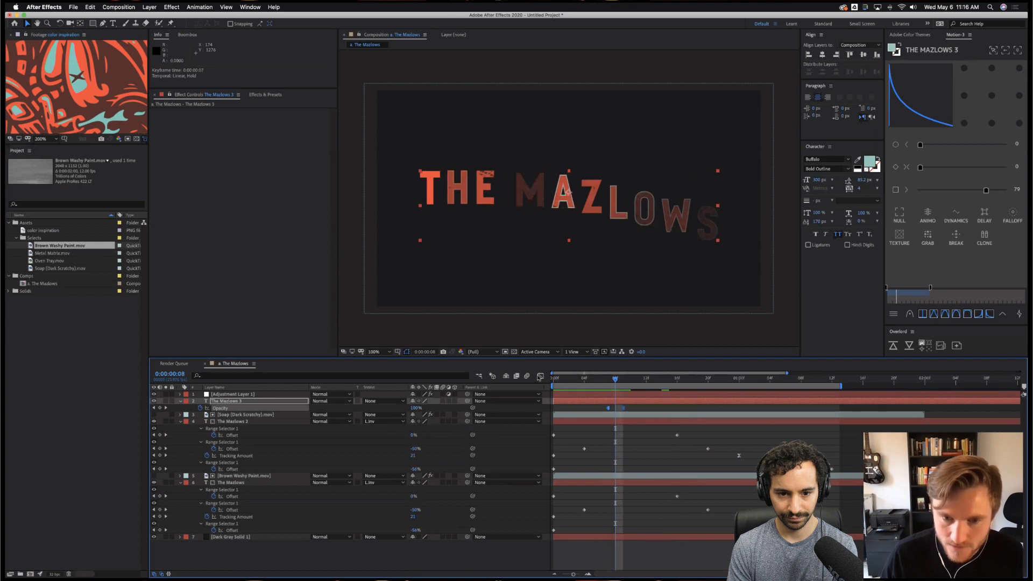
Inspect The Mazlows 3's Opacity keyframes as a value graph and return to the layer bars.
click(540, 376)
click(695, 565)
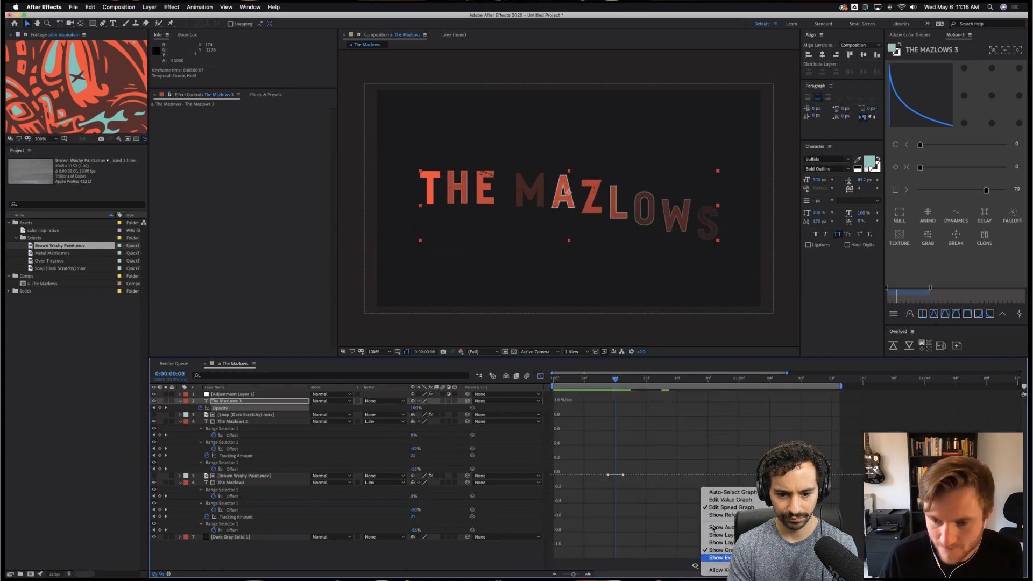
click(715, 500)
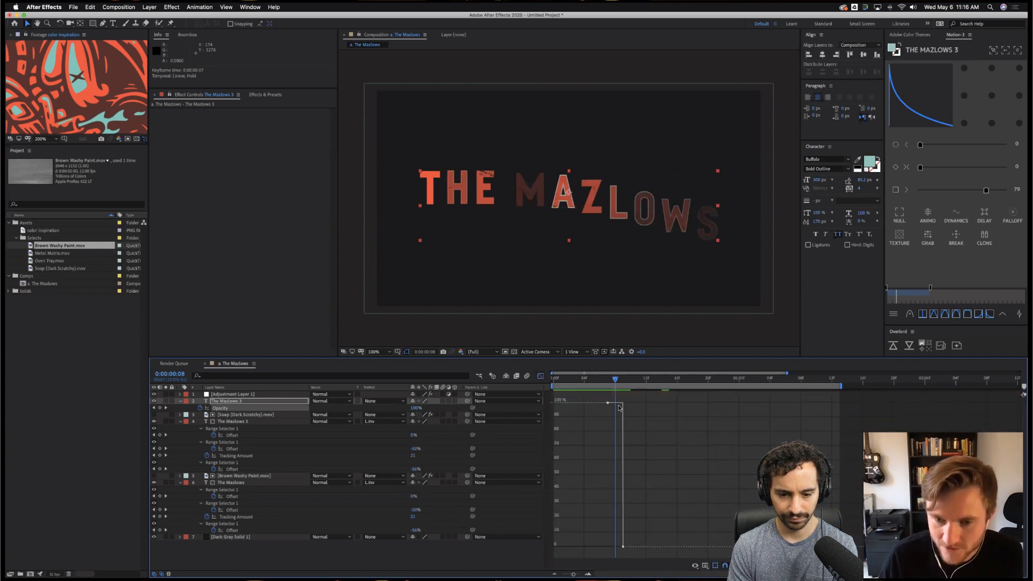
click(540, 376)
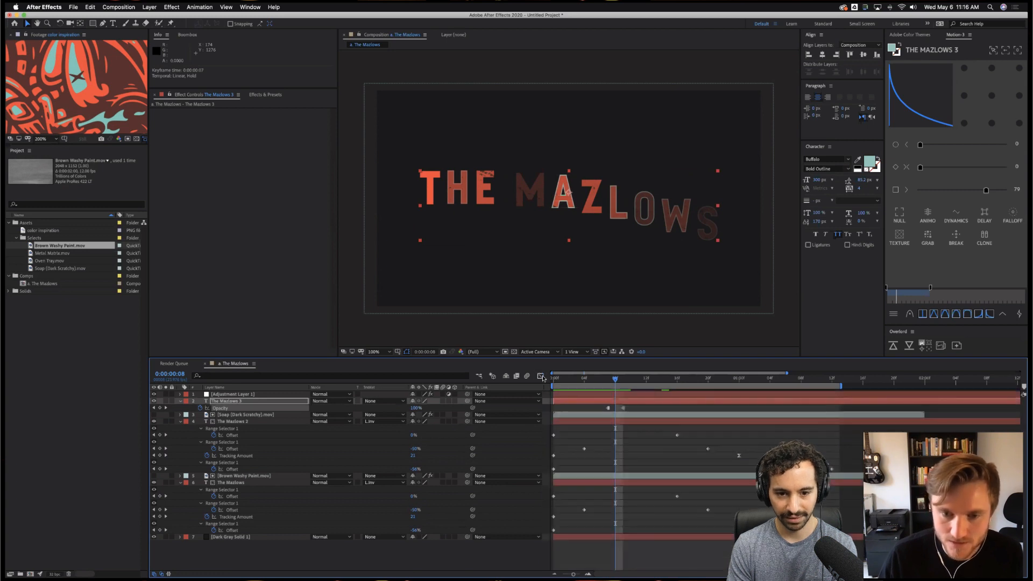
Copy The Mazlows 3's two Opacity keyframes and paste them at 0:00:00:13.
key(space)
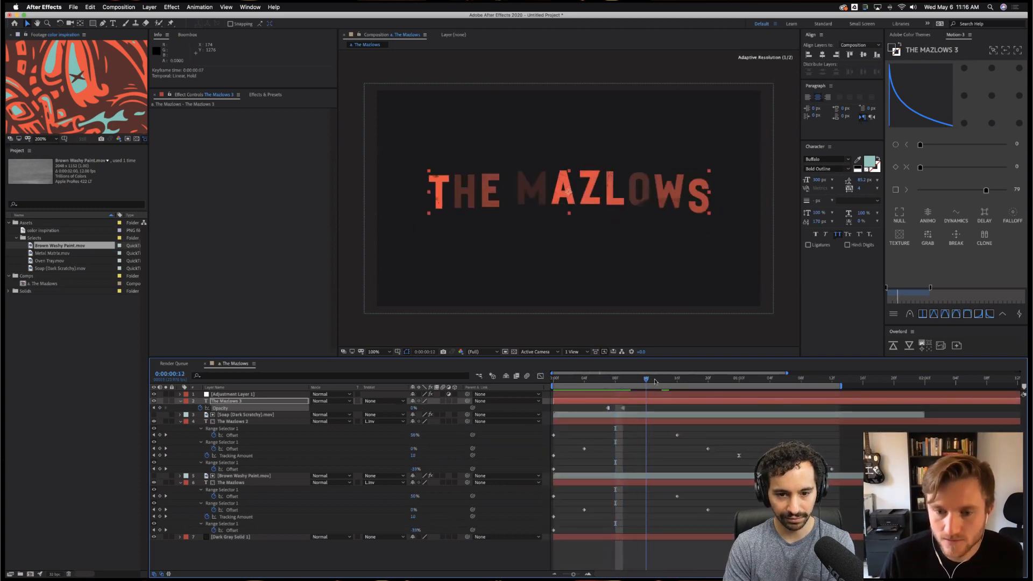
drag(629, 404, 602, 411)
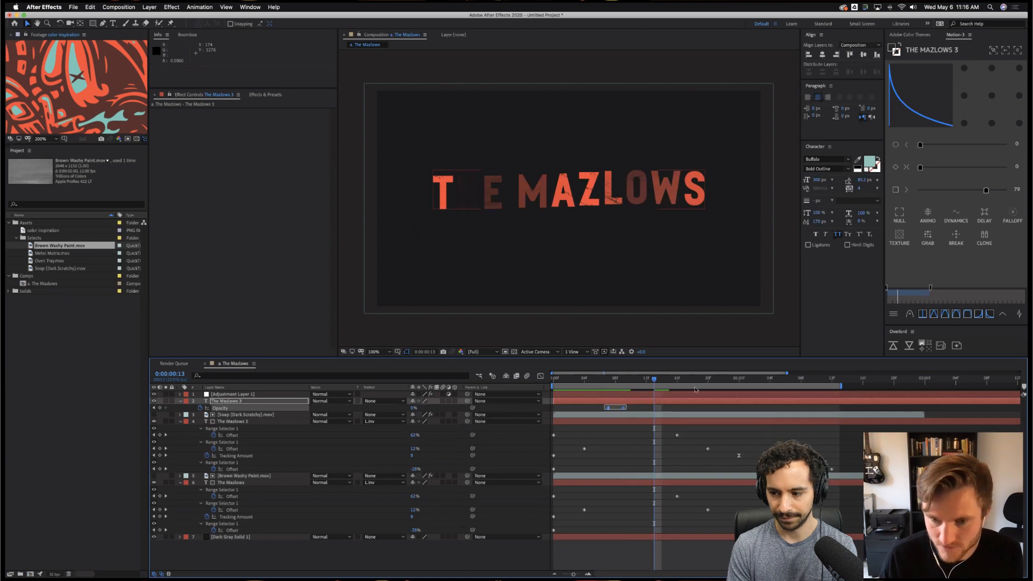
click(669, 402)
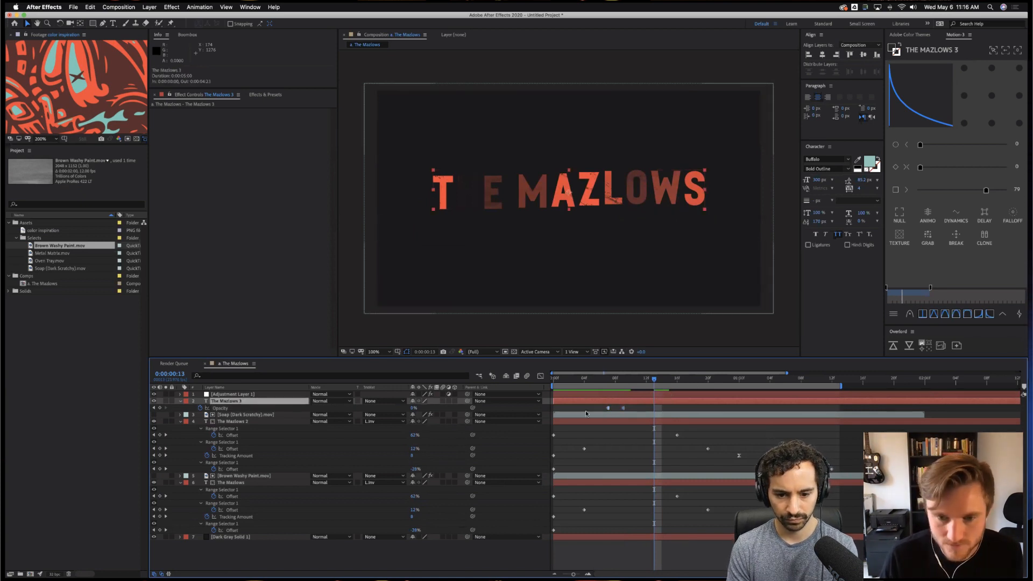
click(226, 409)
key(super+c)
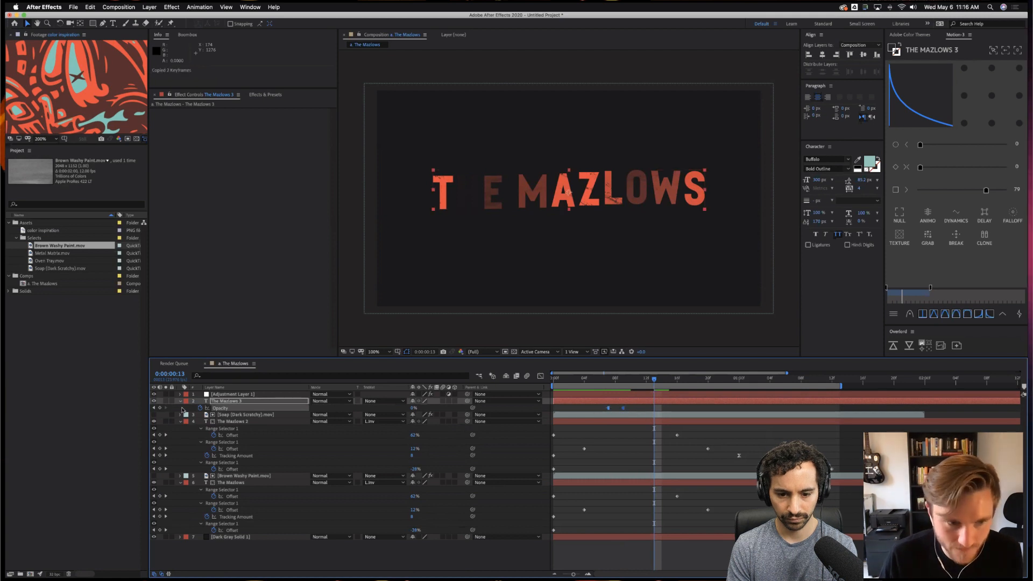
key(super+v)
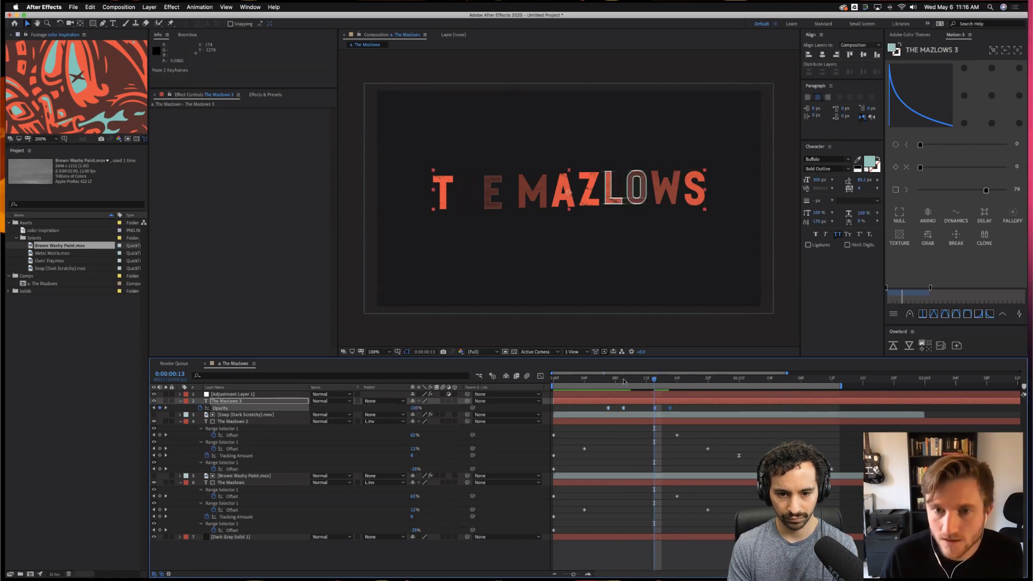
Paste the Opacity keyframe pair at 0:00:00:19 and 0:00:01:02, and move the final keyframe to 0:00:01:05.
click(606, 382)
drag(606, 383, 716, 380)
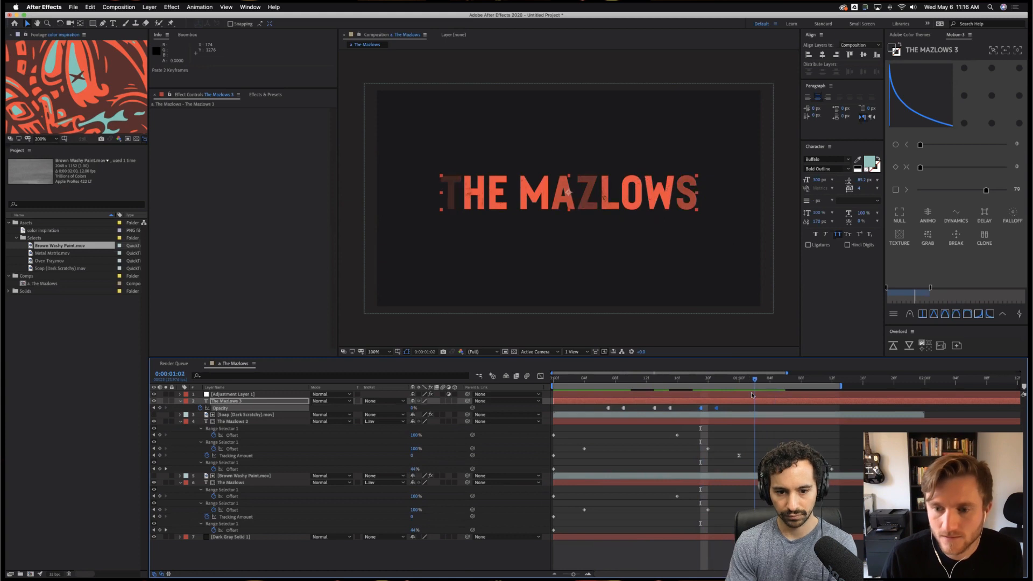
click(756, 380)
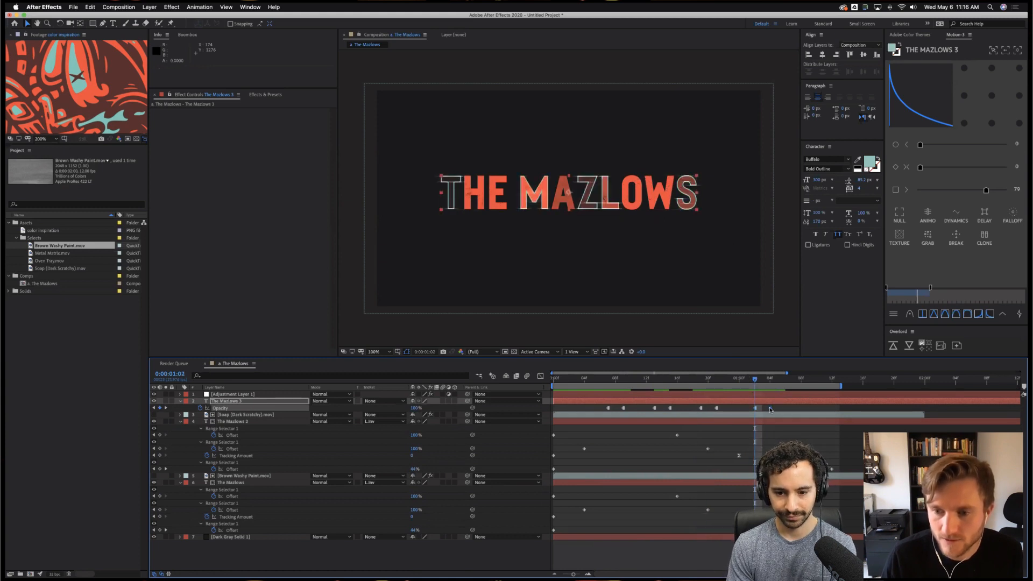
drag(770, 408, 778, 408)
Paste another copy of the Opacity keyframe pair at 0:00:01:08.
click(793, 380)
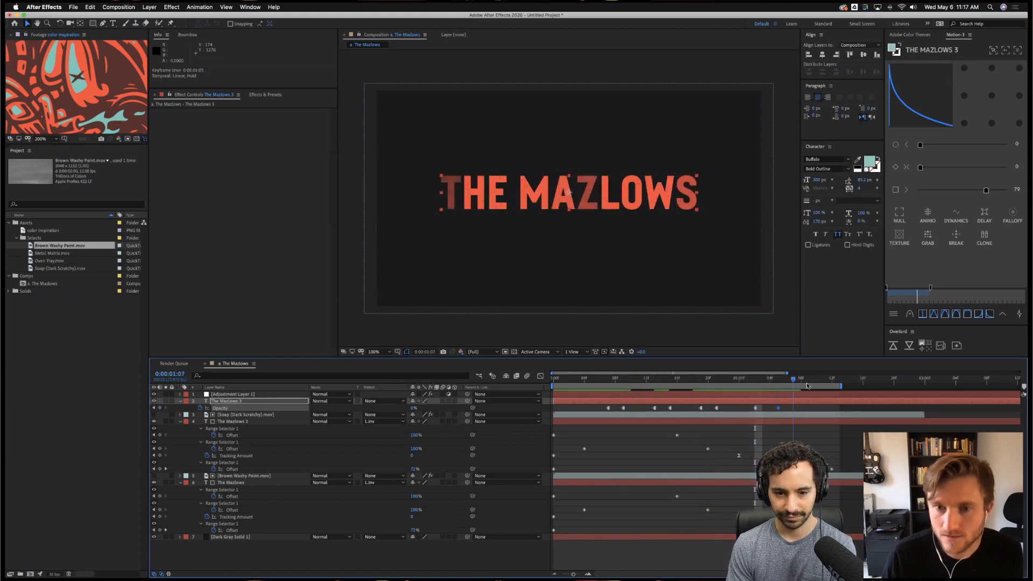
click(801, 380)
key(cmd+v)
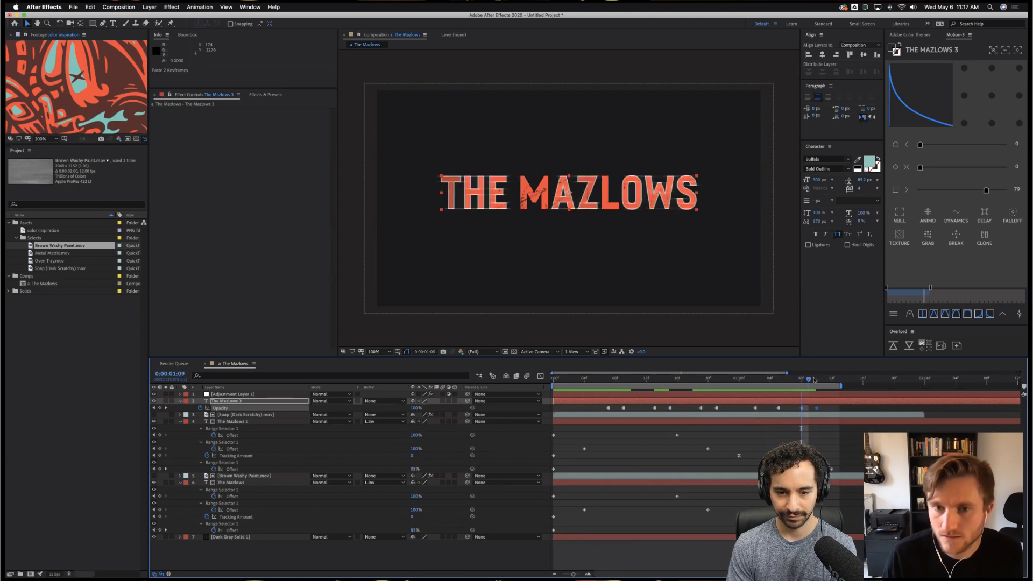
Preview the flicker and move the last four Opacity keyframes to 0:00:01:01, 0:00:01:04, 0:00:01:06 and 0:00:01:08.
key(space)
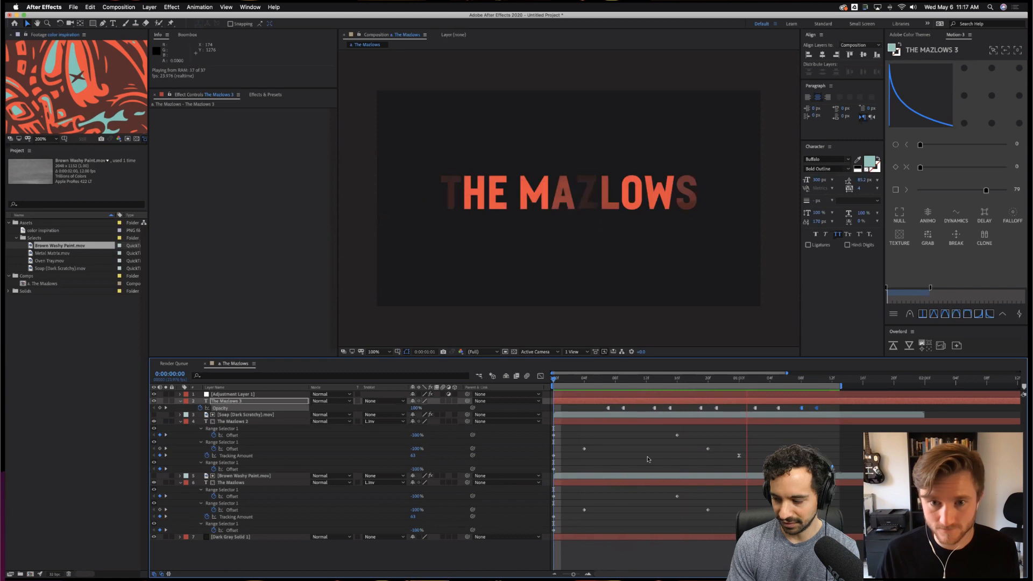
key(space)
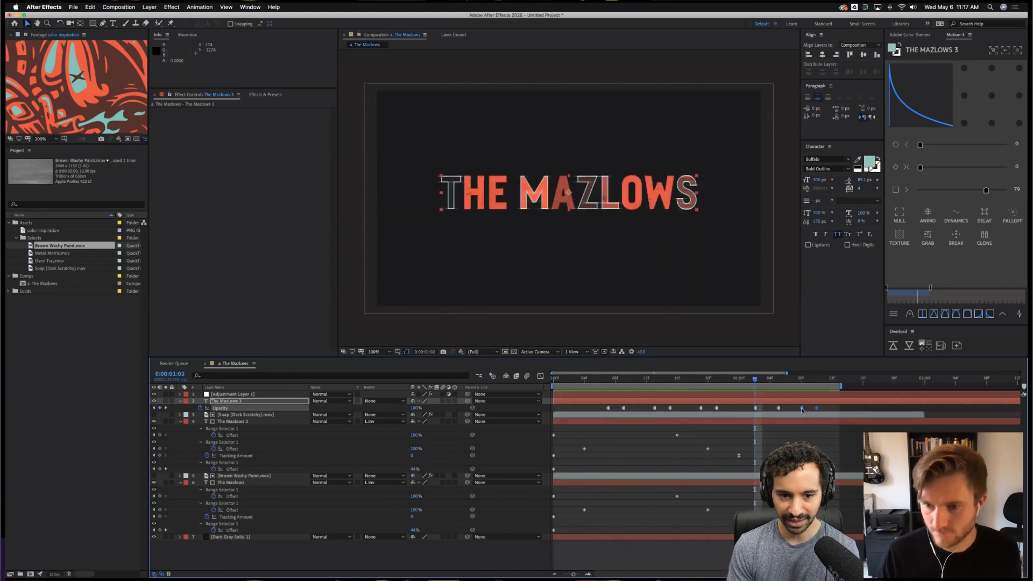
mouse_move(801, 408)
mouse_down()
mouse_move(807, 387)
mouse_move(822, 391)
mouse_move(773, 401)
mouse_move(815, 411)
mouse_move(803, 409)
mouse_up()
click(800, 379)
key(Page_Down)
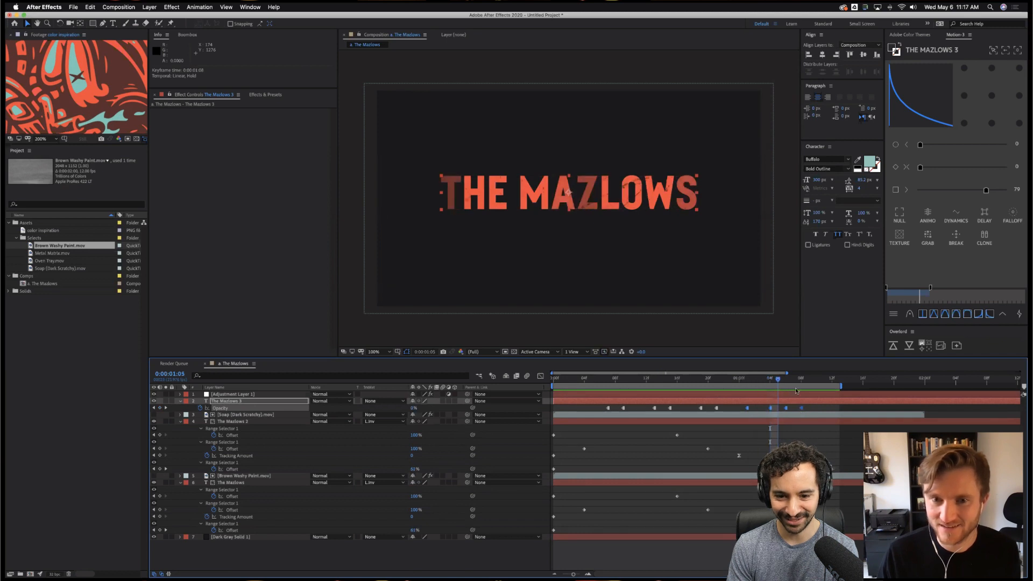
Scrub through and play back the title to check the rhythm of the outline layer's flicker.
drag(795, 390, 579, 392)
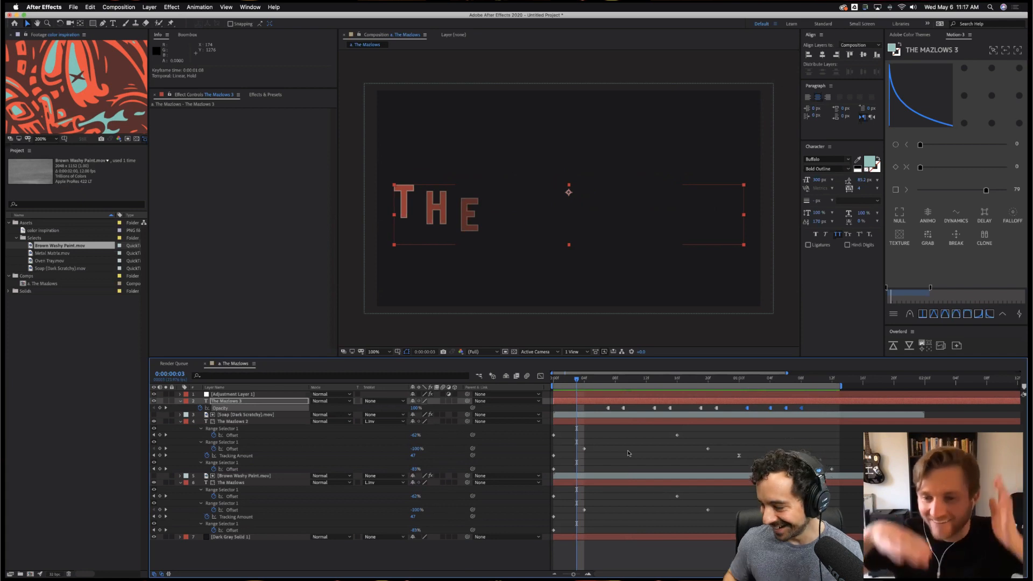
key(ctrl+shift+h)
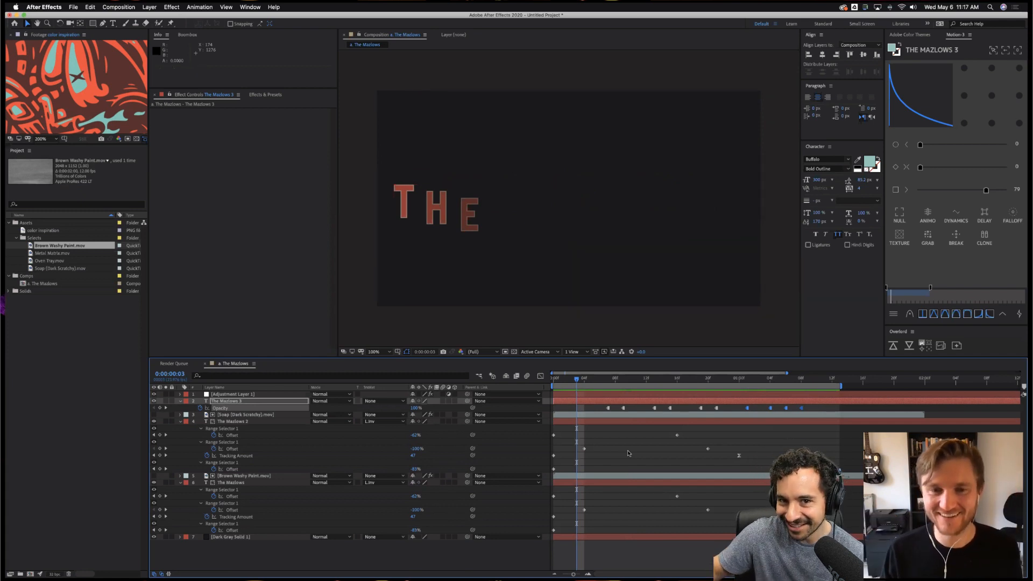
key(space)
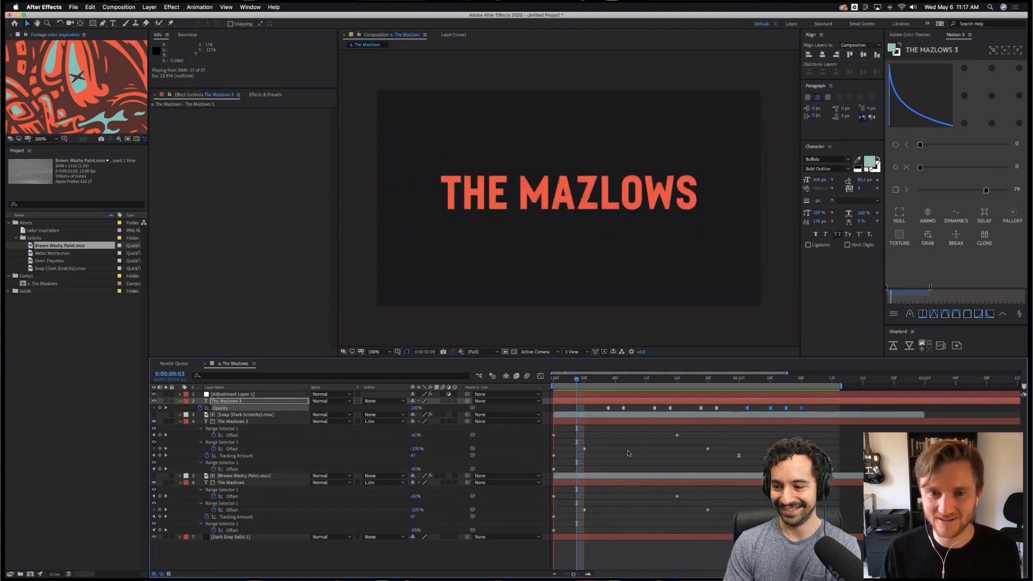
key(space)
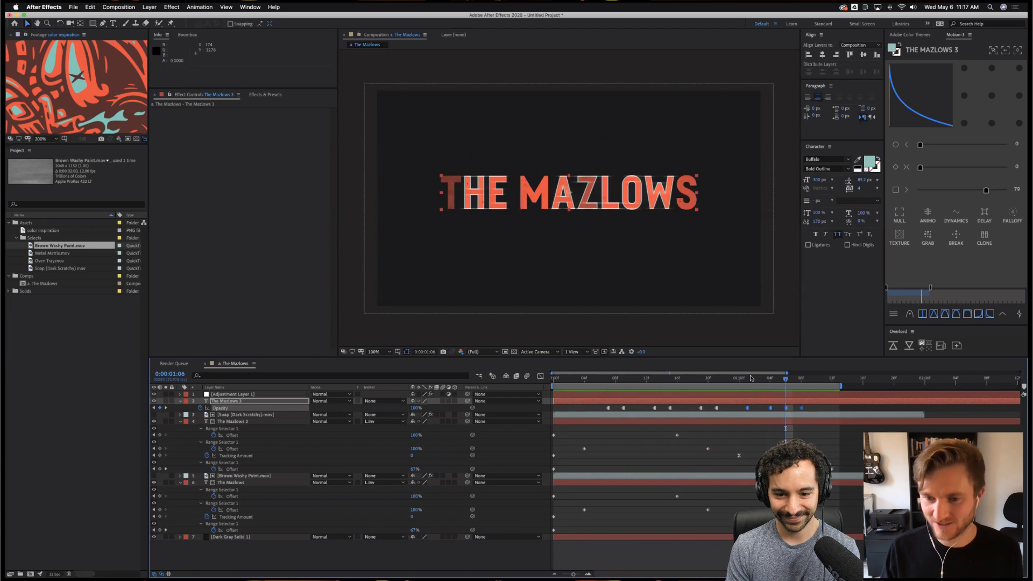
drag(751, 377, 650, 391)
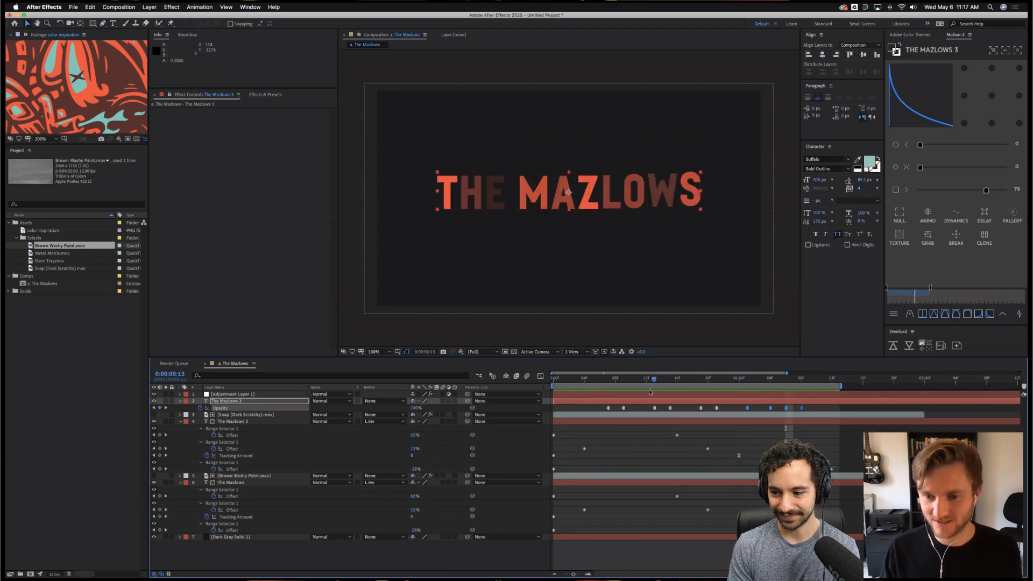
key(space)
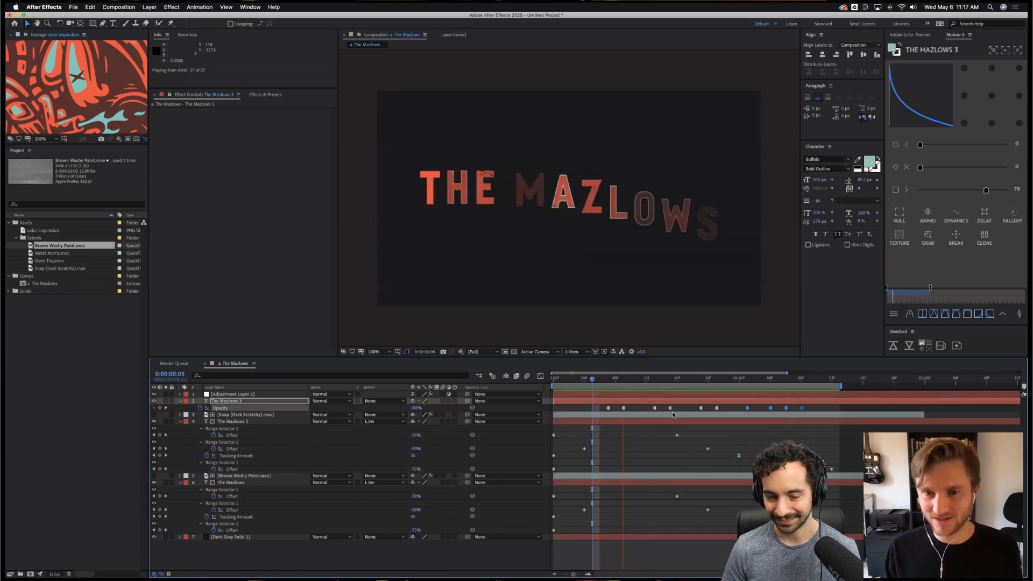
key(space)
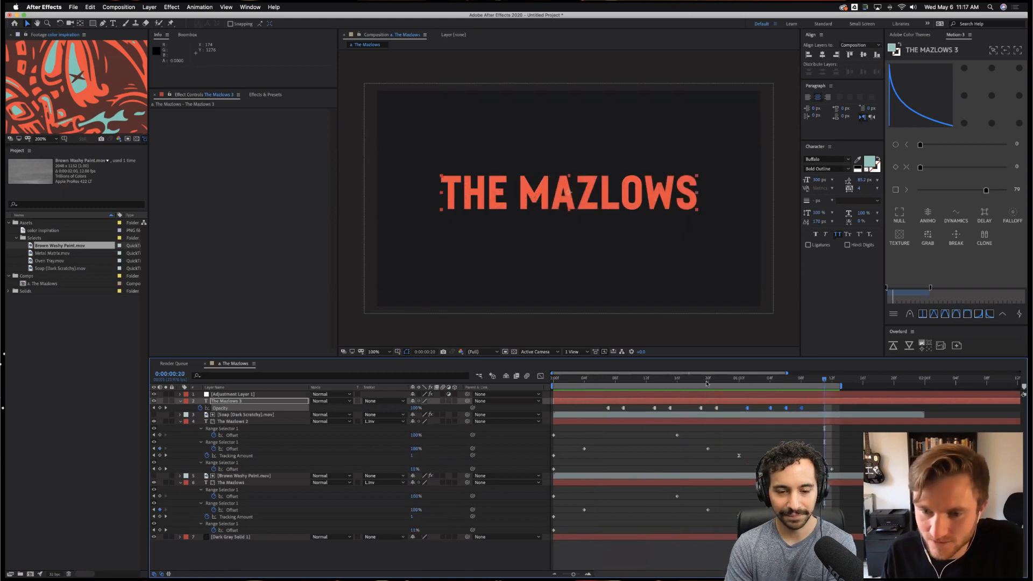
Reveal all modified properties of The Mazlows 3 and compare the outline between 0:00:01:01 and 0:00:01:06.
drag(707, 383, 748, 392)
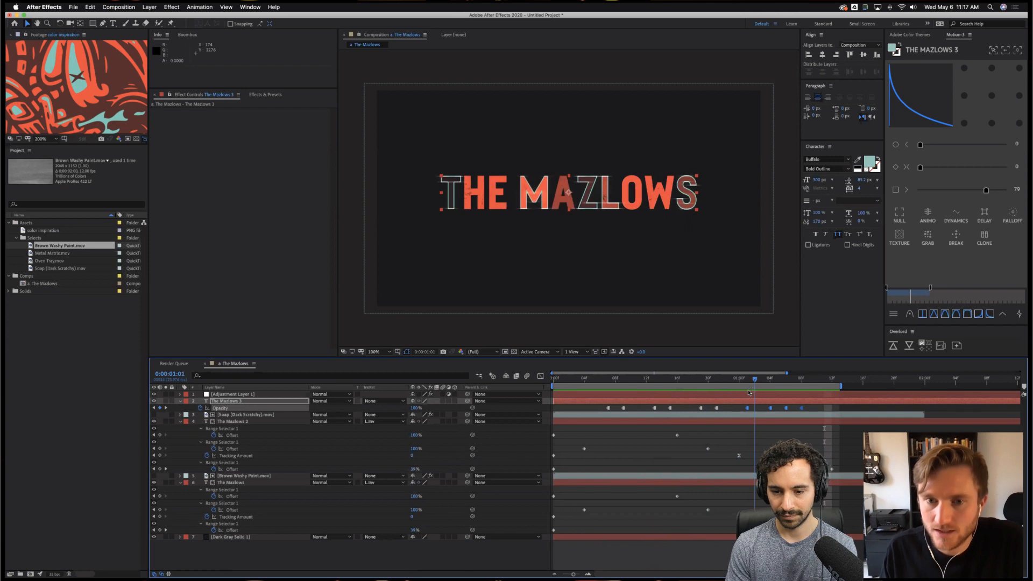
click(757, 403)
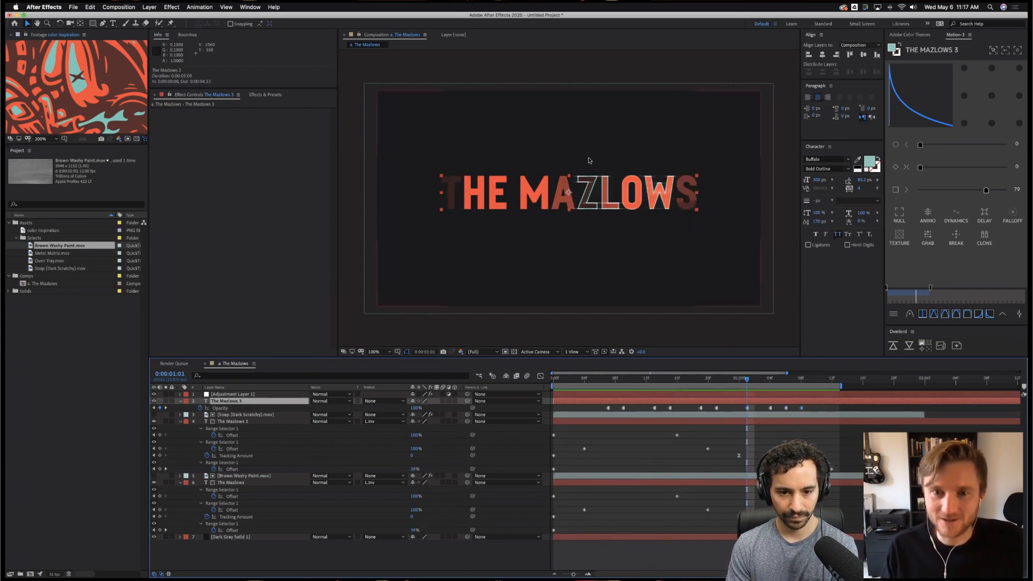
key(u)
key(u)
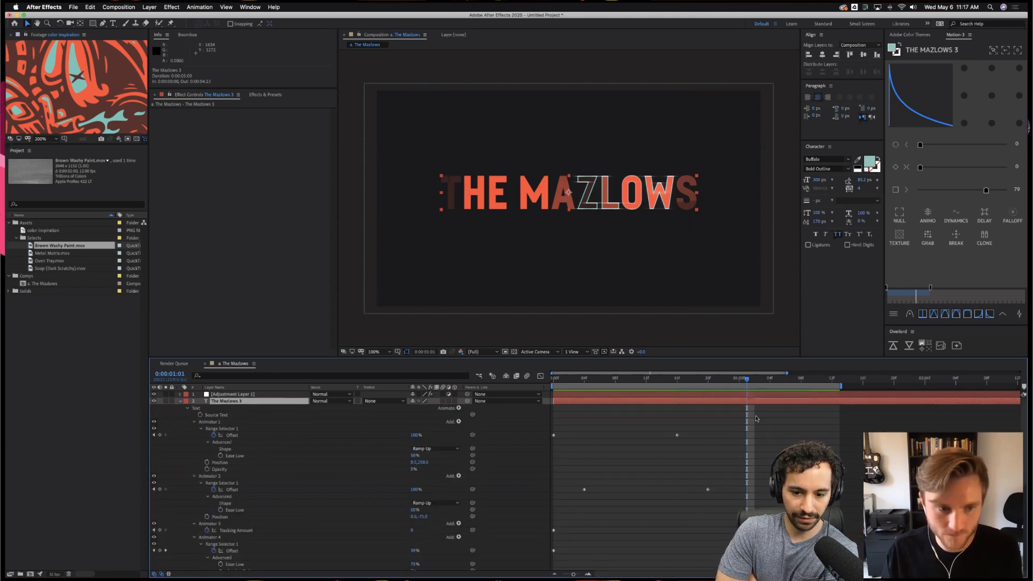
drag(748, 379, 789, 400)
scroll(790, 400, down, 5)
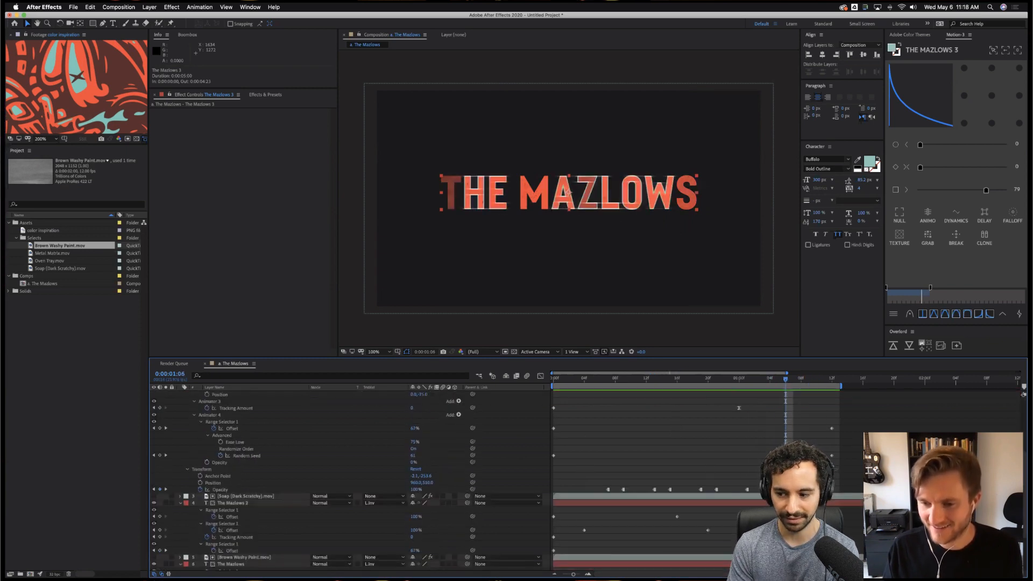
Move The Mazlows 3's Opacity keyframe at 0:00:01:06 to 0:00:01:05 and check the outline at 0:00:01:03.
click(220, 482)
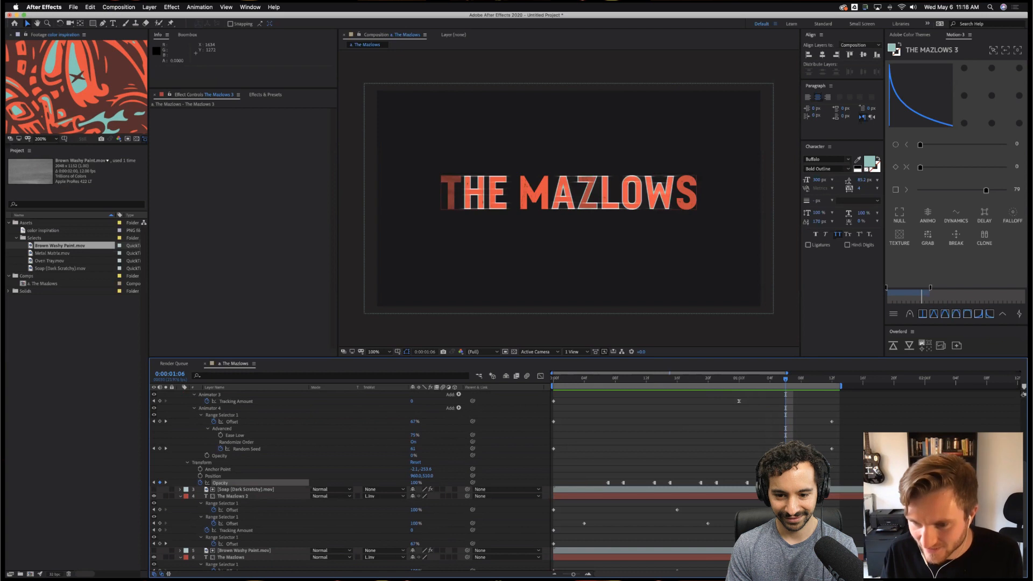
shift+click(213, 476)
click(785, 433)
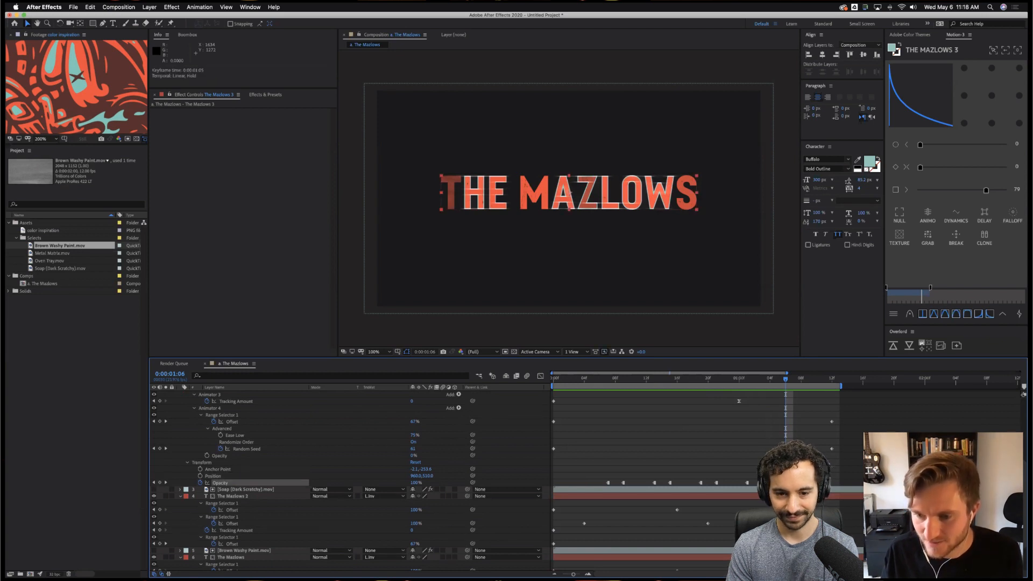
key(space)
key(super+v)
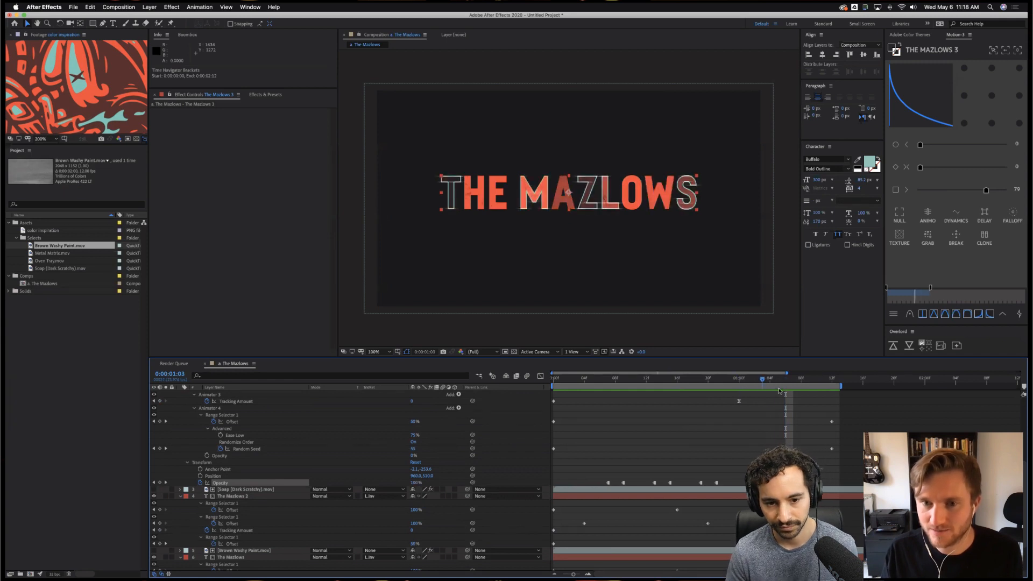
drag(785, 380, 765, 424)
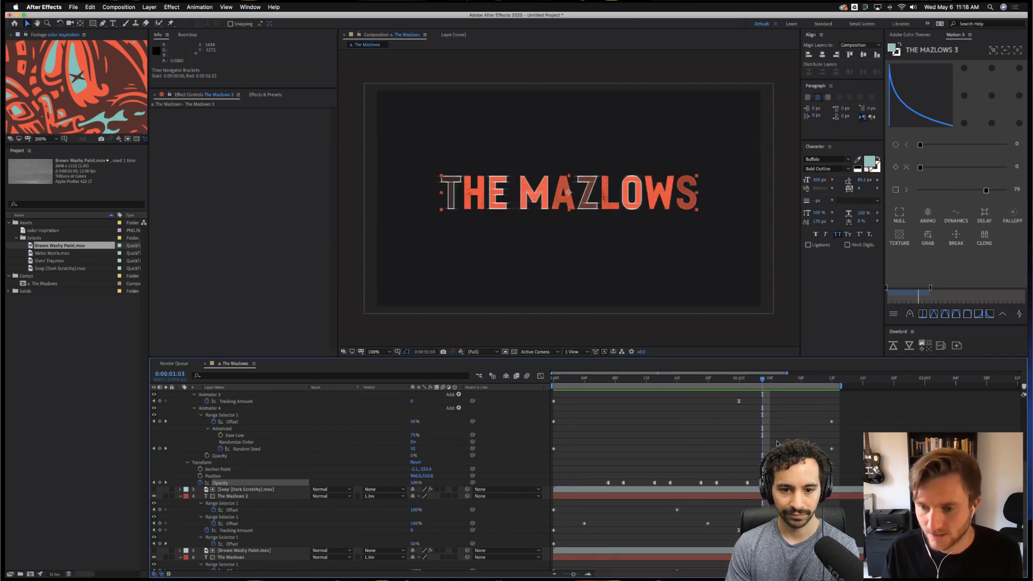
Enable keyframing on The Mazlows 3's Source Text and place the keyframe at 0:00:01:02.
scroll(780, 425, up, 5)
click(231, 400)
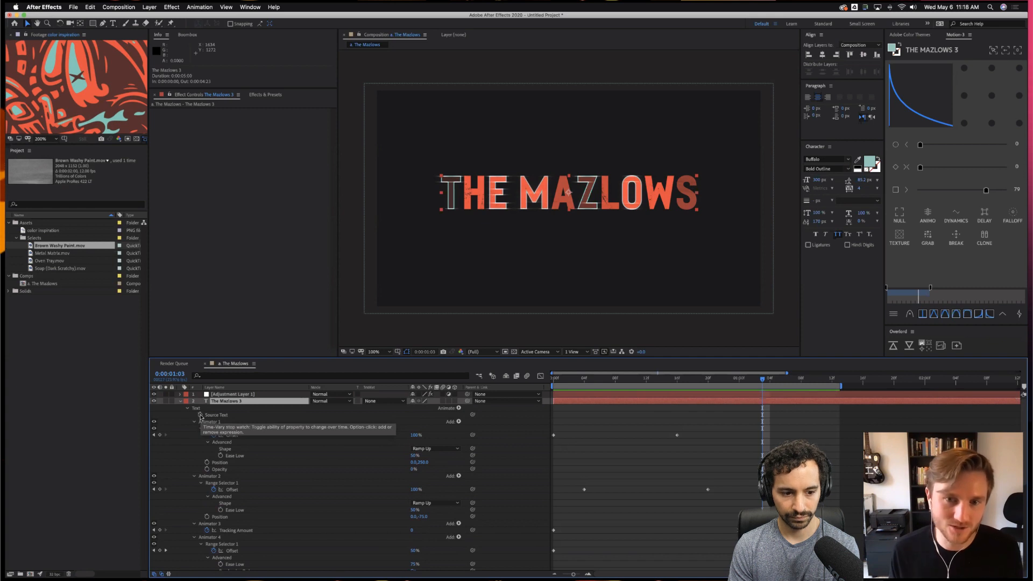
click(201, 414)
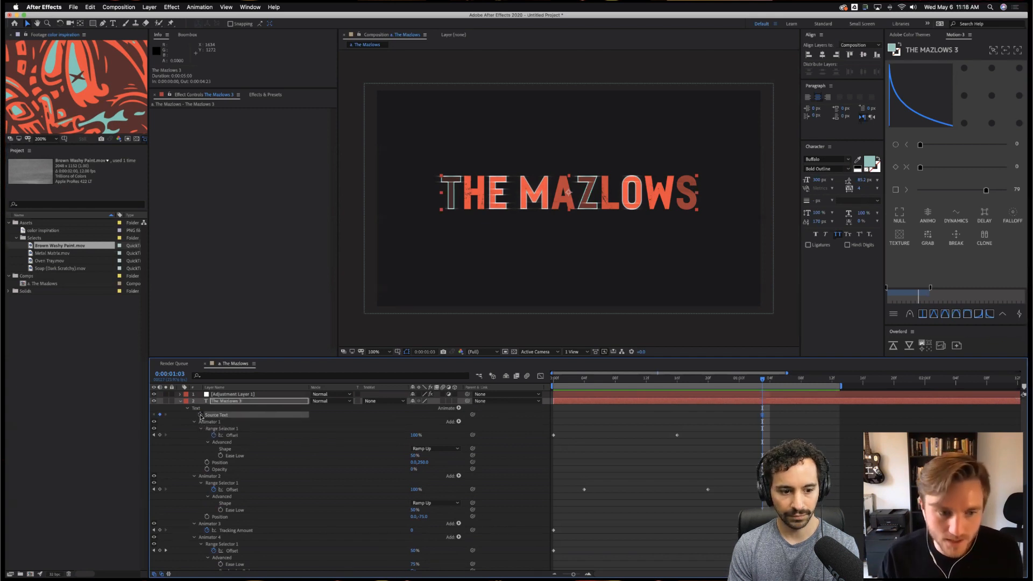
key(semicolon)
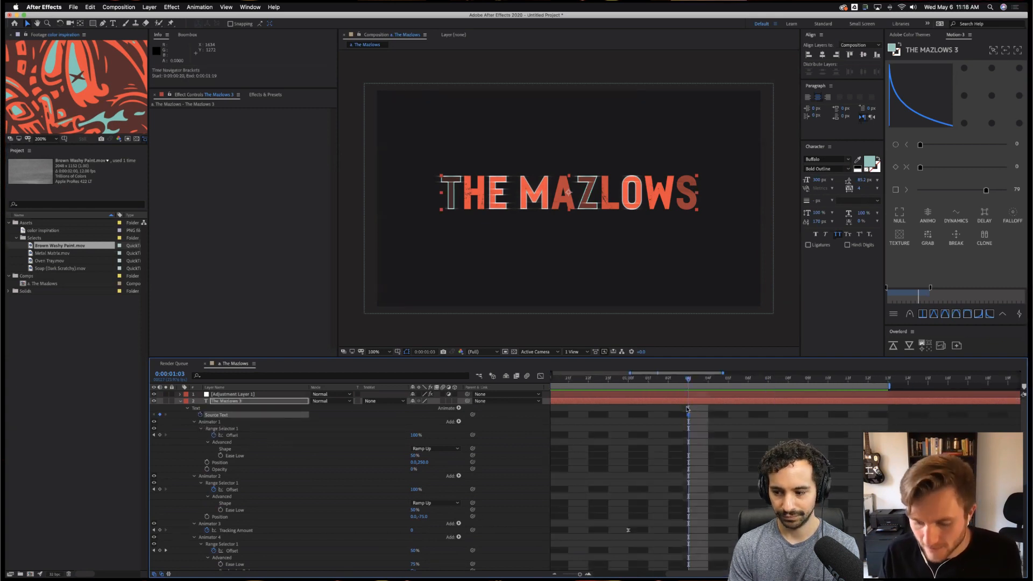
key(minus)
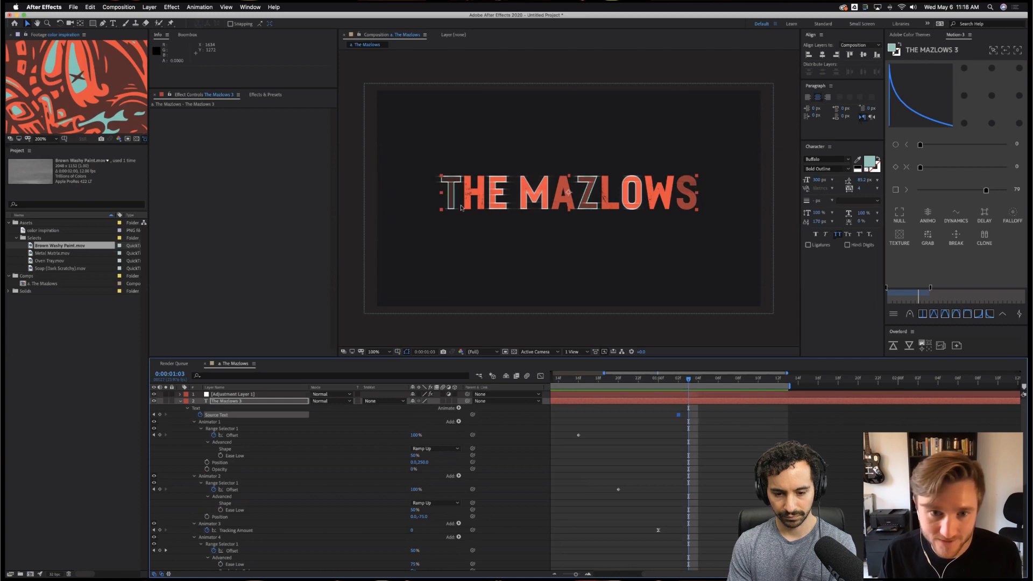
Add a second Source Text keyframe to The Mazlows 3 at 0:00:01:03 and select it.
click(702, 419)
click(226, 401)
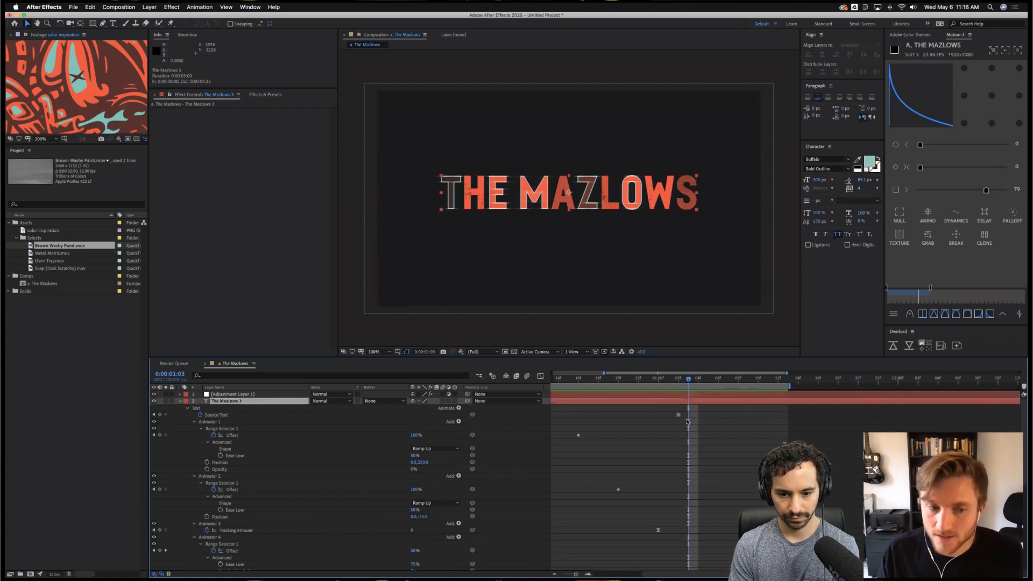
click(227, 415)
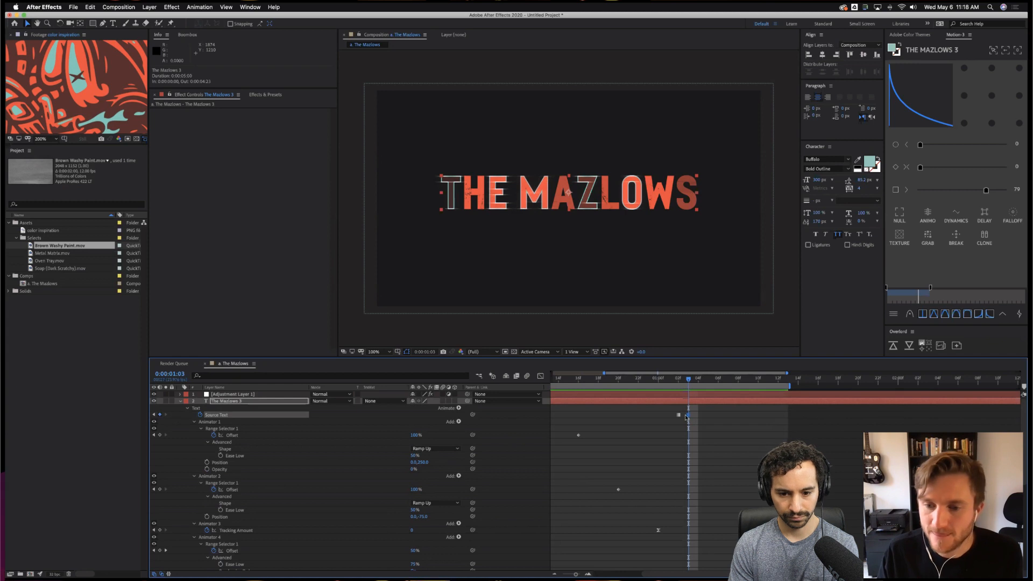
click(688, 415)
Raise only the letter Z of The Mazlows 3 above the title at 0:00:01:03 with a baseline shift of about 360 px.
double_click(601, 192)
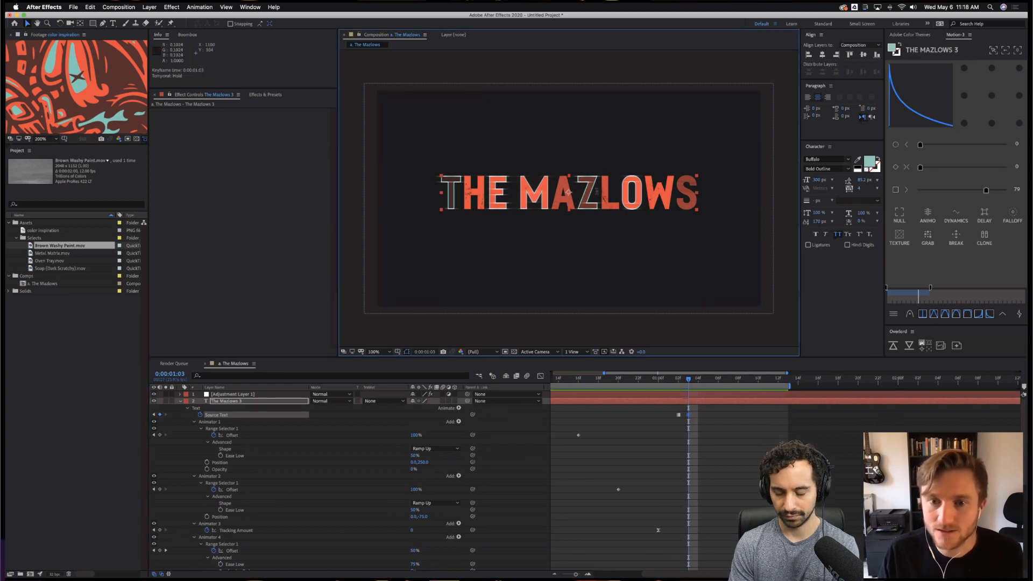
drag(602, 193, 581, 195)
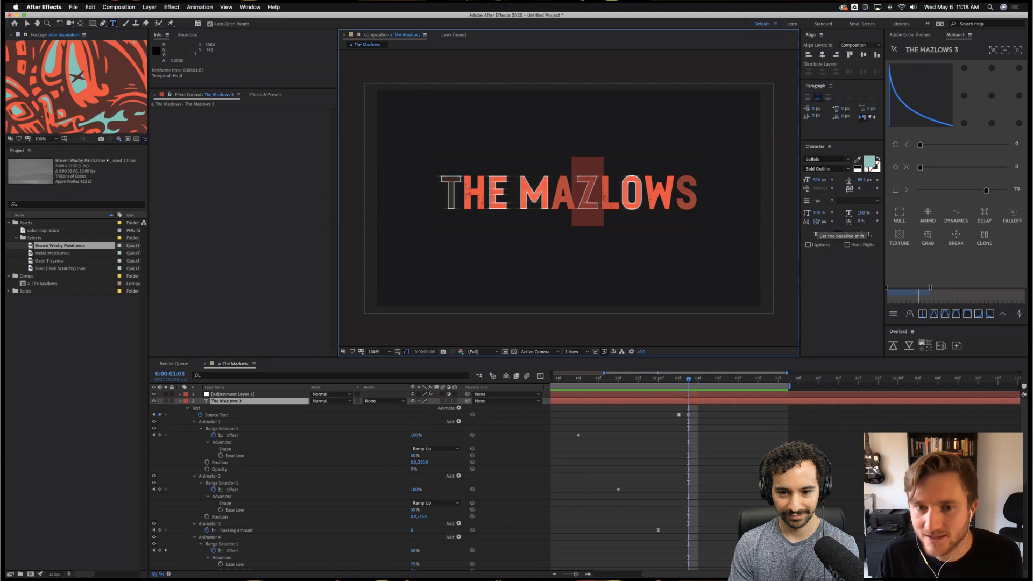
drag(816, 233, 824, 146)
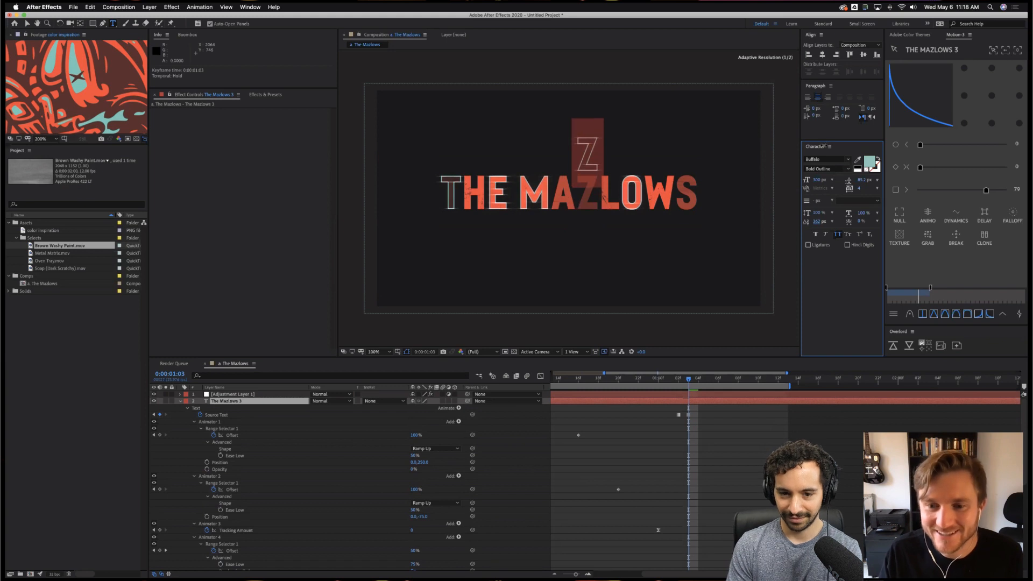
Copy The Mazlows 3's Source Text keyframe from 0:00:01:02 and paste it at 0:00:01:04.
click(760, 429)
key(Page_Down)
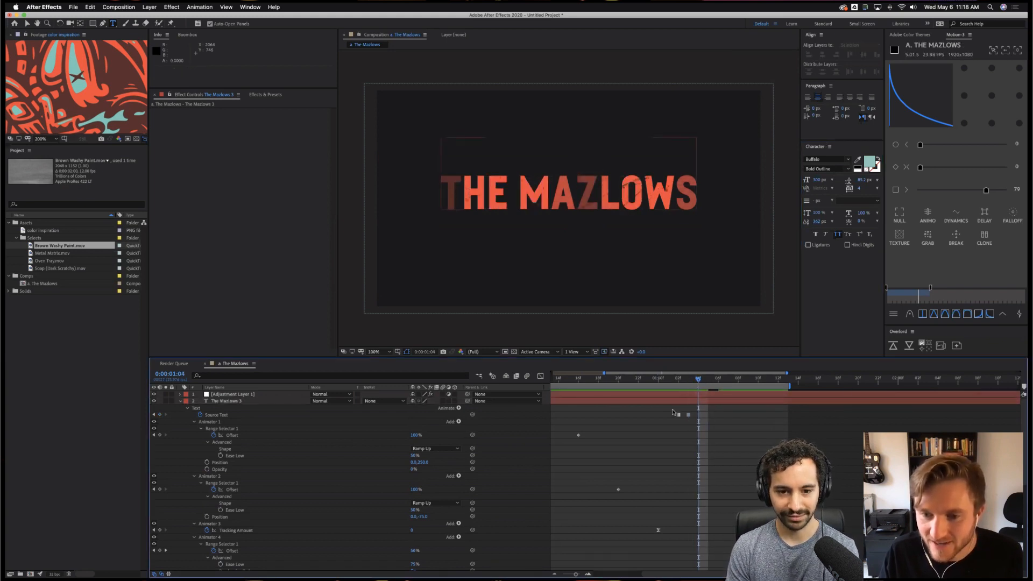
click(678, 414)
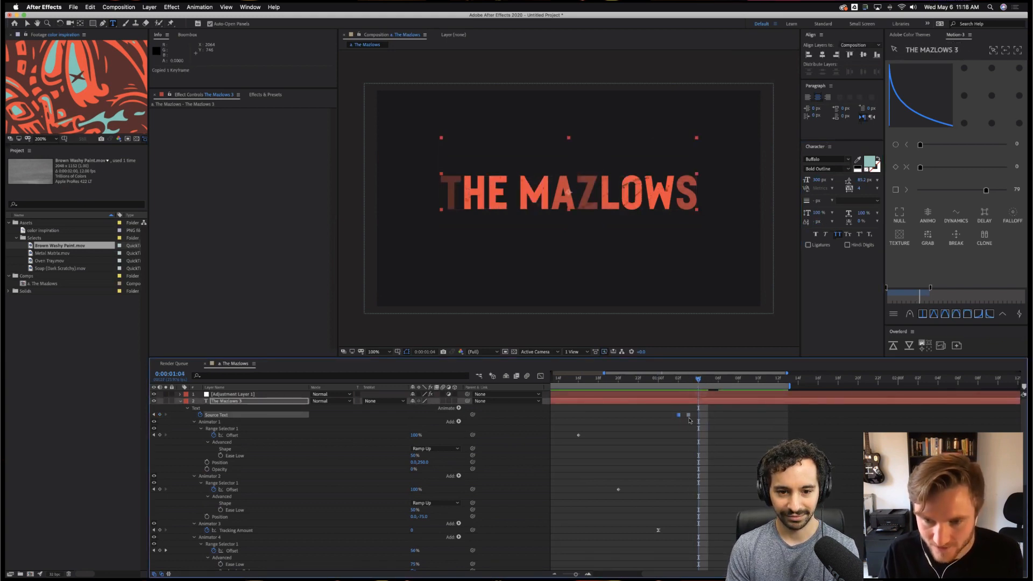
drag(666, 381, 709, 389)
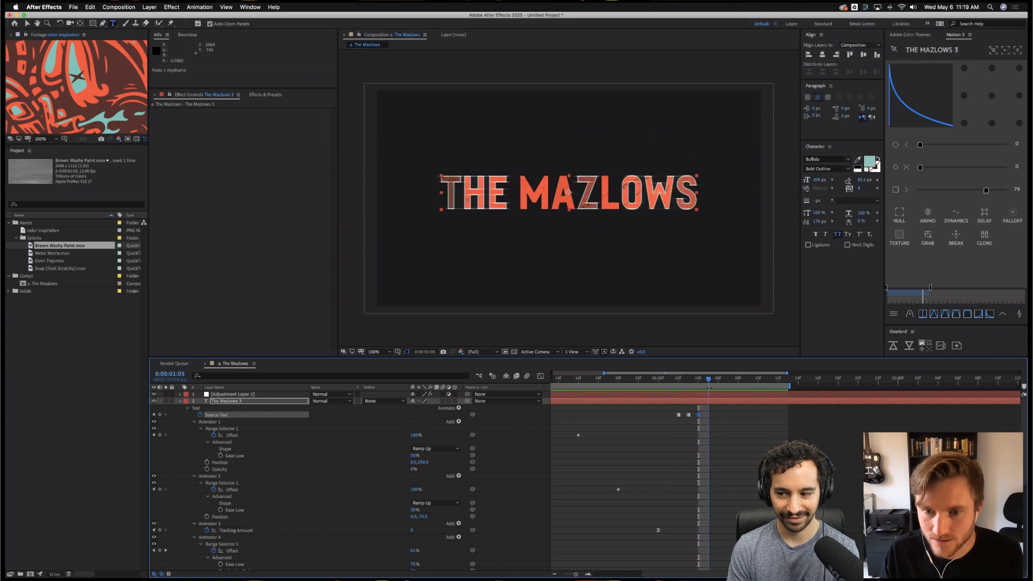
At 0:00:01:05, lower The Mazlows 3's letter H to a -28 px baseline shift and raise the S to about 357 px.
click(717, 403)
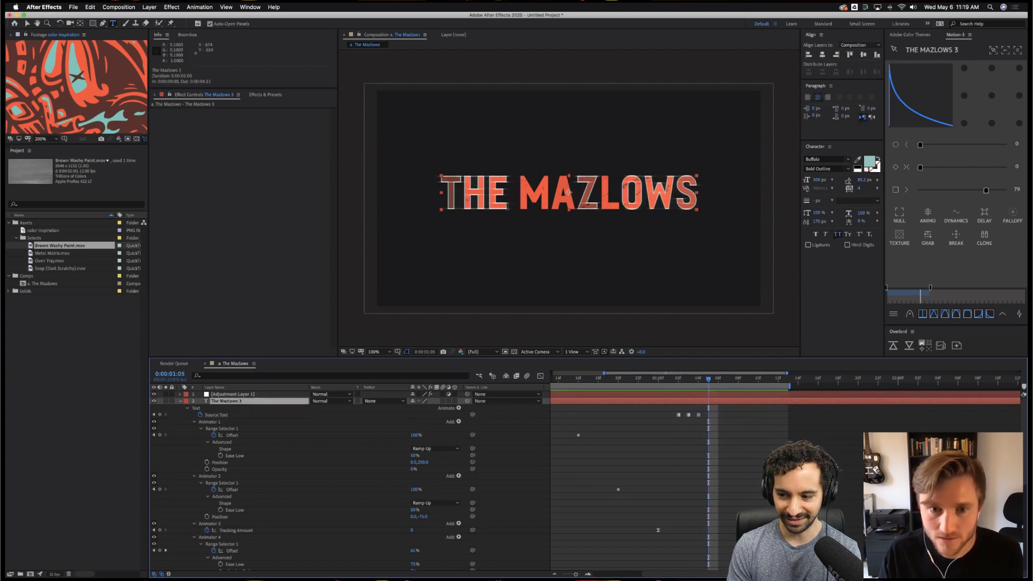
drag(484, 195, 468, 194)
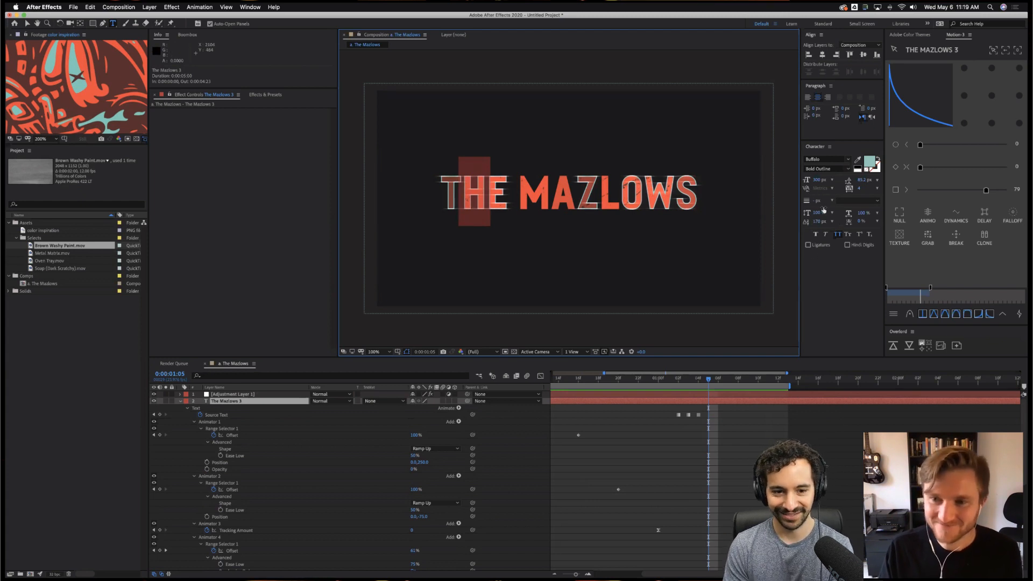
drag(816, 222, 743, 226)
drag(678, 188, 690, 191)
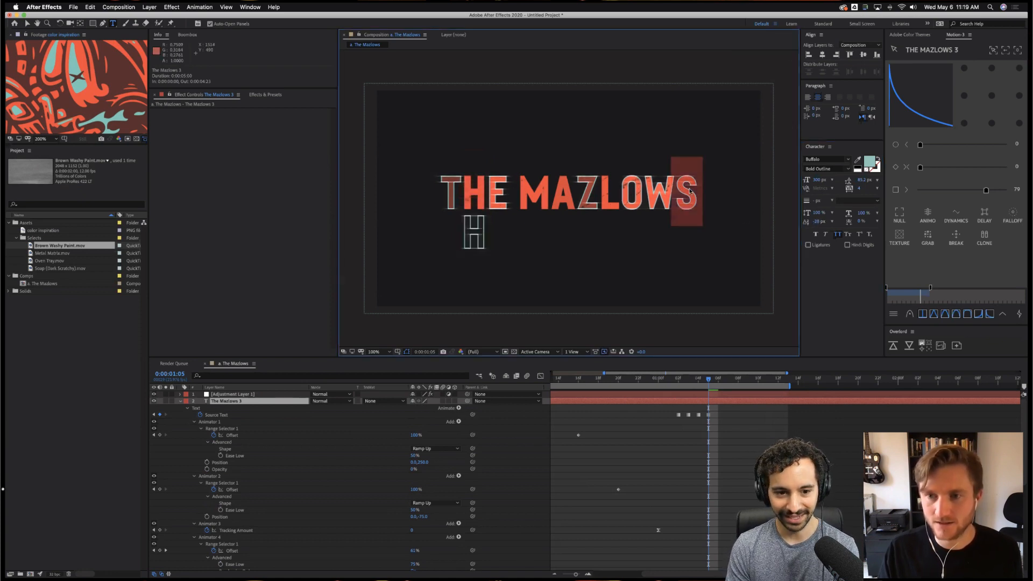
drag(810, 223, 890, 219)
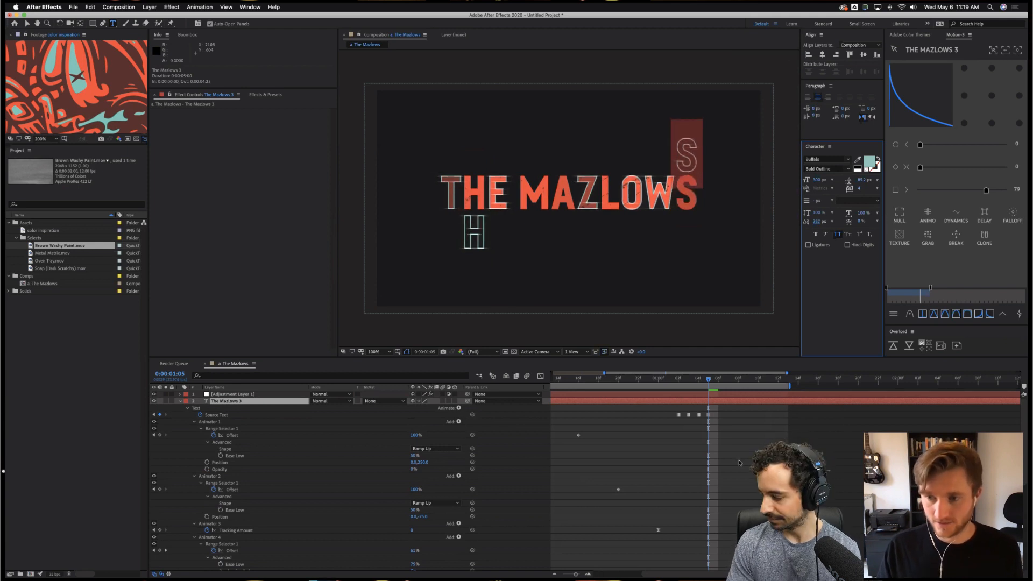
Preview the title animation from its first frame to check the flicker of the shifted outline letters.
click(682, 396)
click(651, 394)
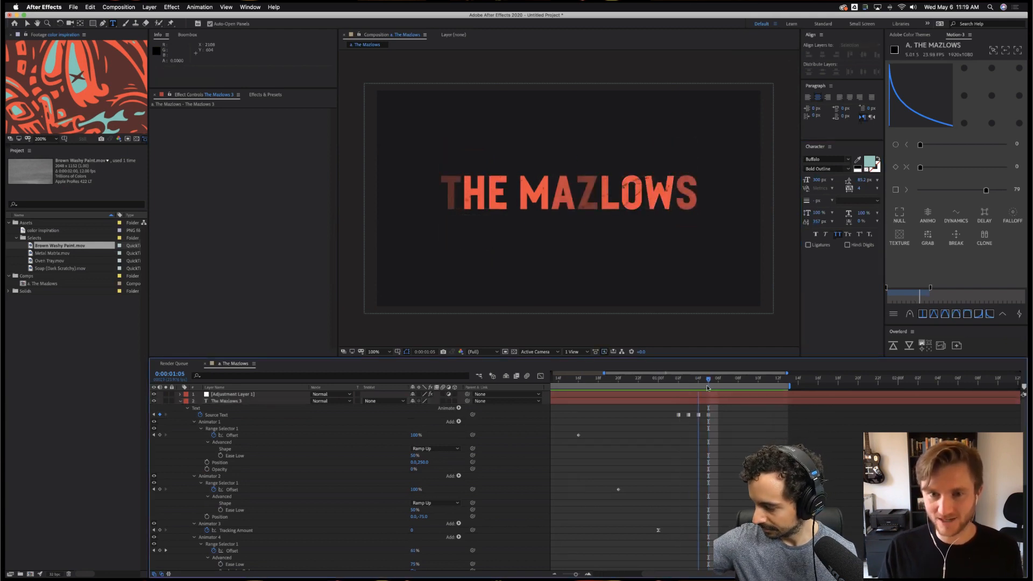
key(space)
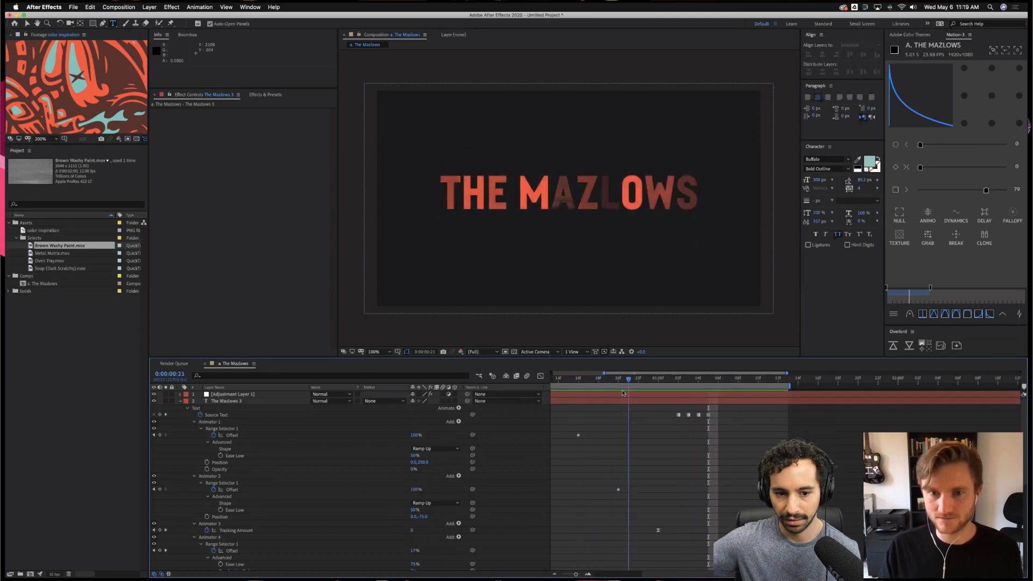
drag(622, 393, 618, 393)
drag(618, 393, 553, 399)
key(minus)
scroll(627, 435, left, 3)
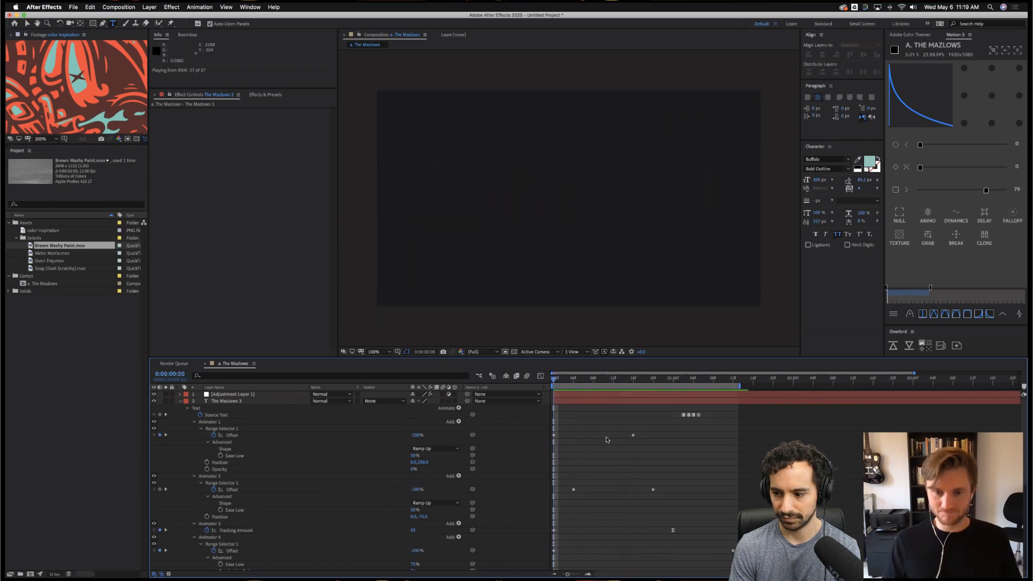
key(space)
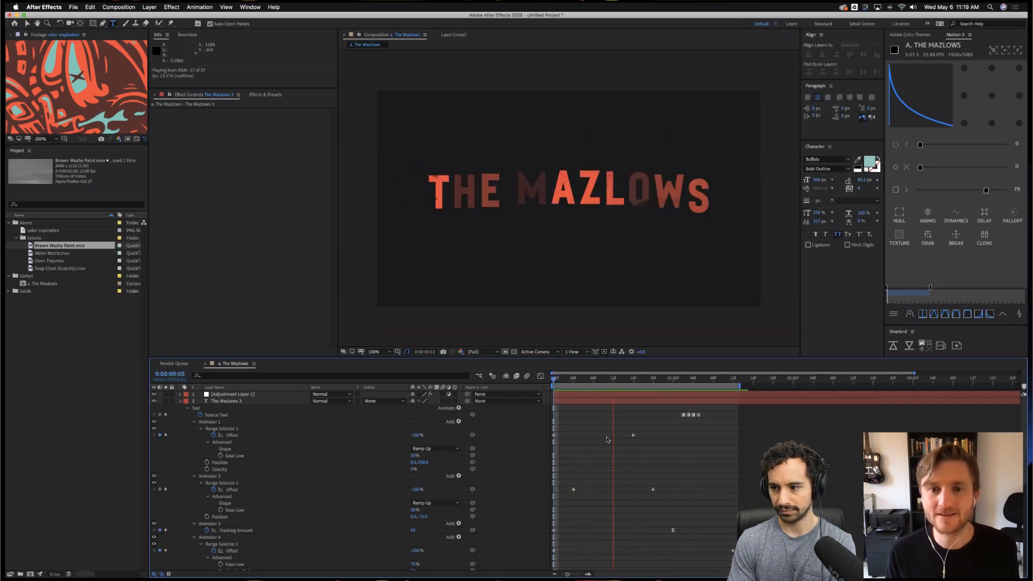
key(space)
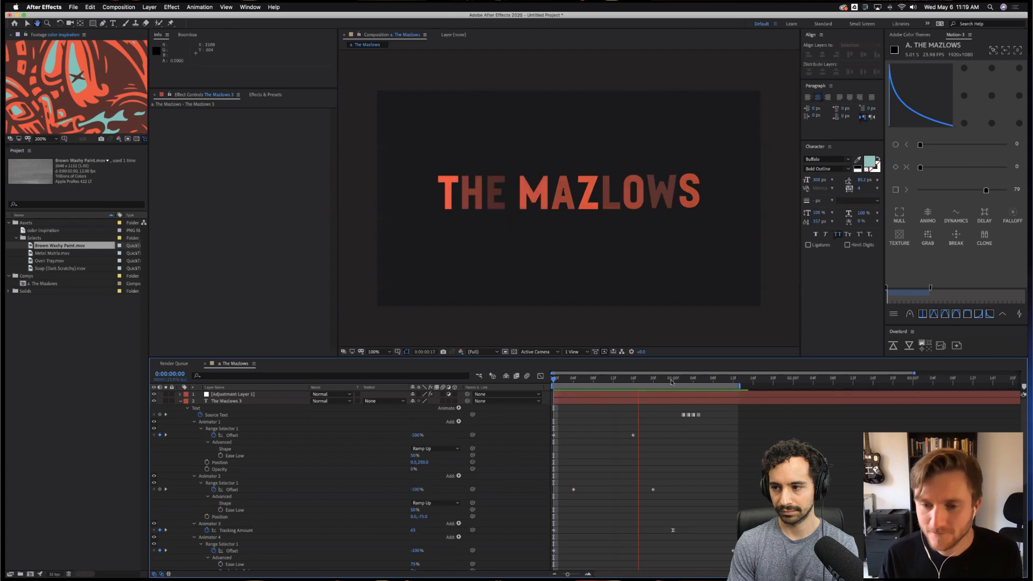
Try a copied Source Text keyframe on The Mazlows 3 at 0:00:00:19, preview it and delete that keyframe.
drag(683, 382, 648, 415)
drag(638, 380, 702, 395)
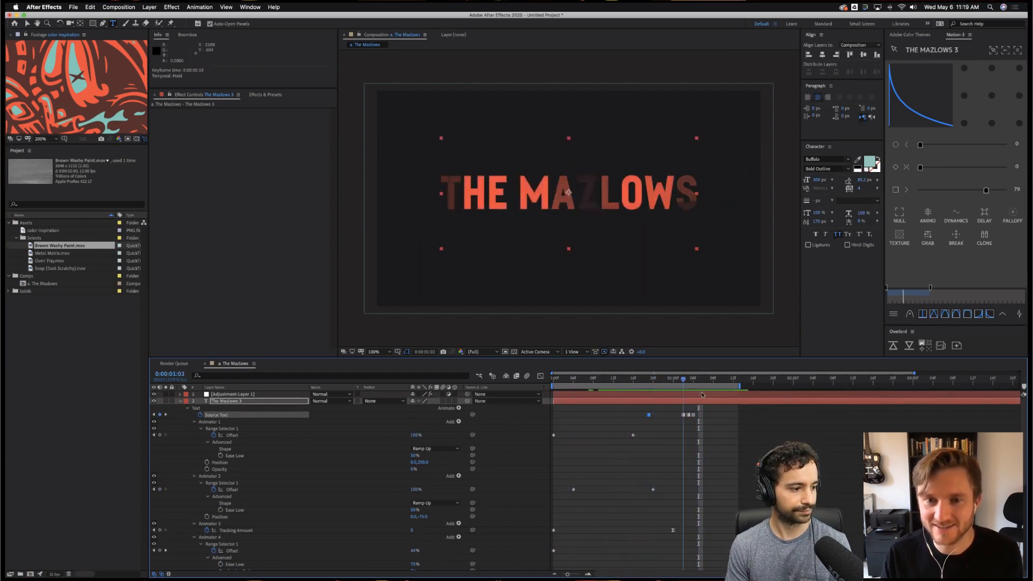
key(space)
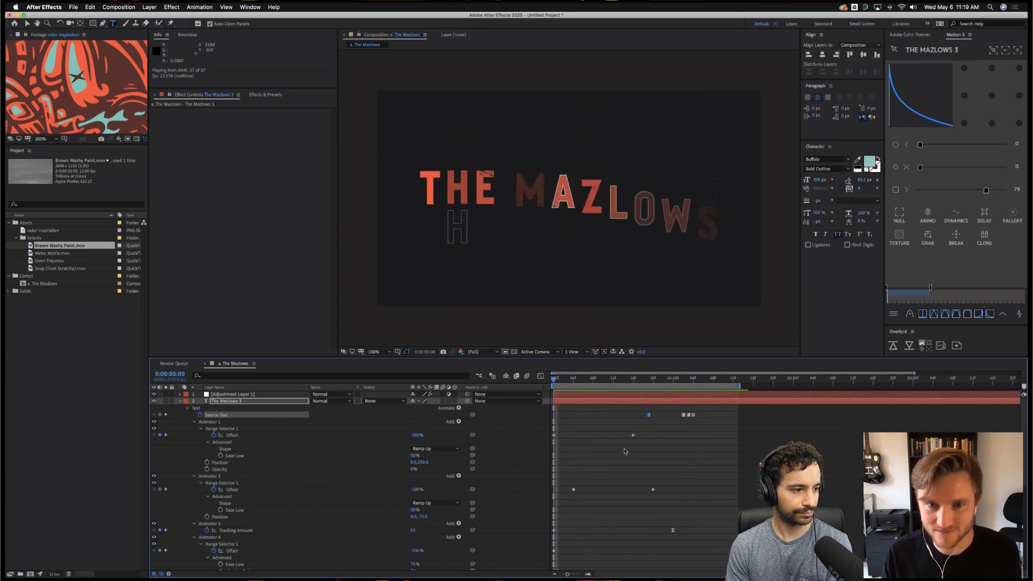
key(space)
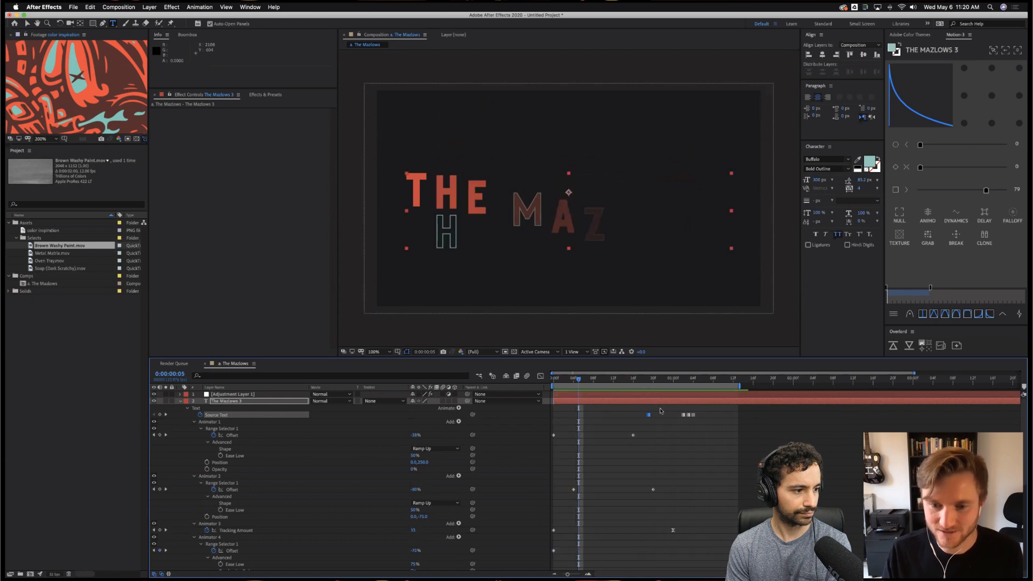
key(Delete)
Replay the intro and raise The Mazlows 3's letter L at 0:00:00:19 to a baseline shift of about 472 px.
key(Home)
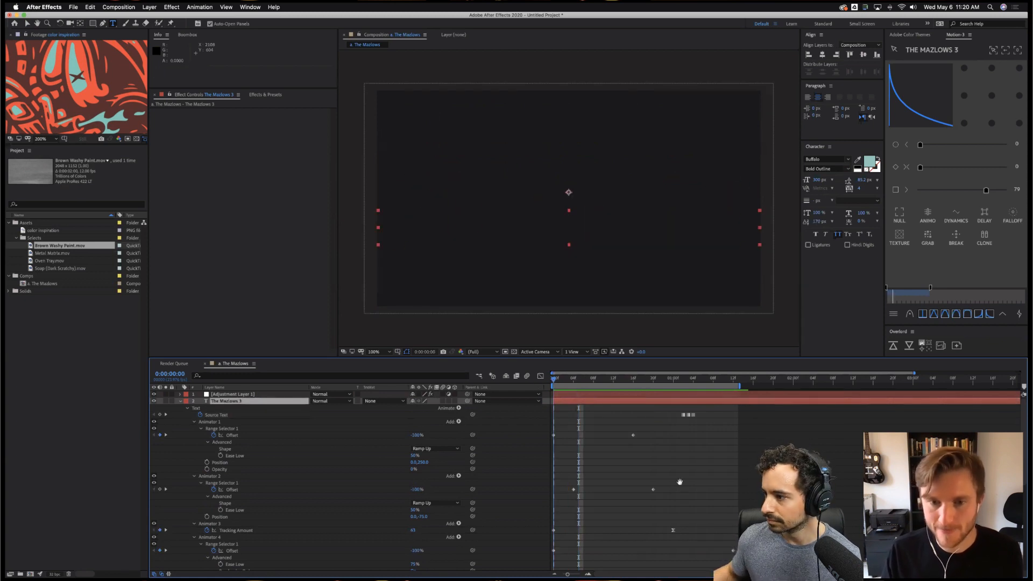
key(space)
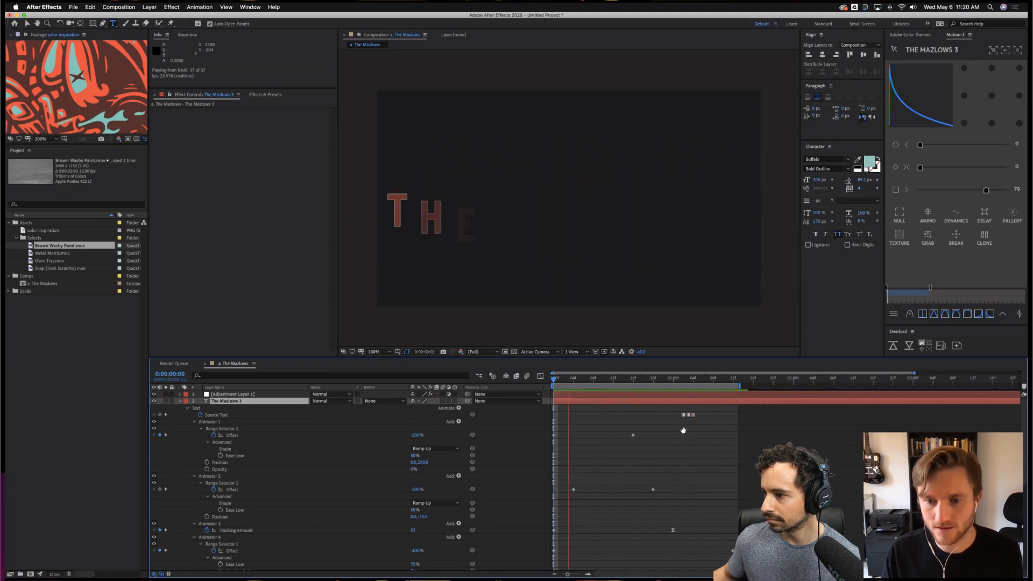
key(space)
drag(689, 382, 648, 391)
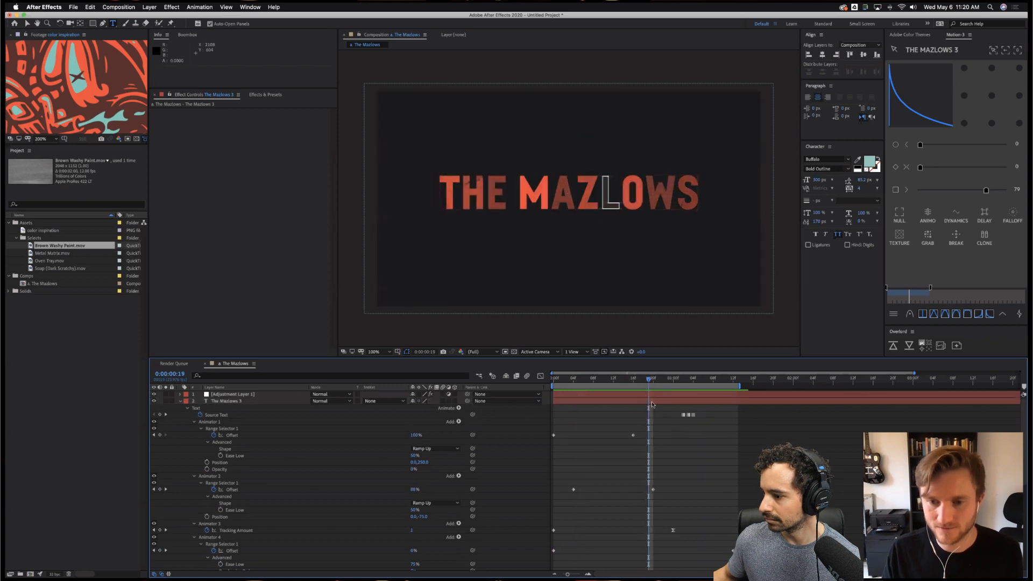
drag(613, 192, 604, 195)
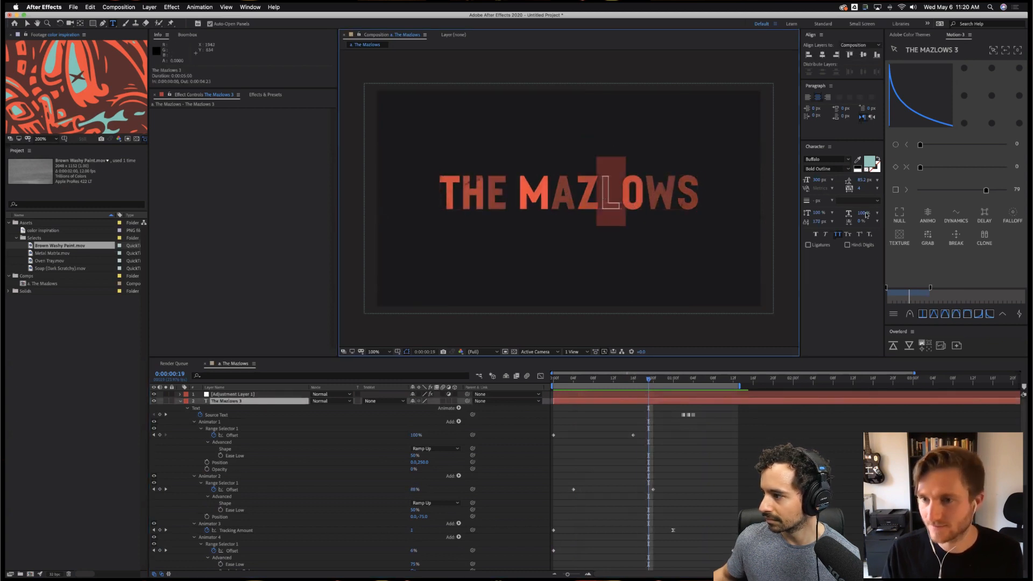
drag(819, 221, 968, 220)
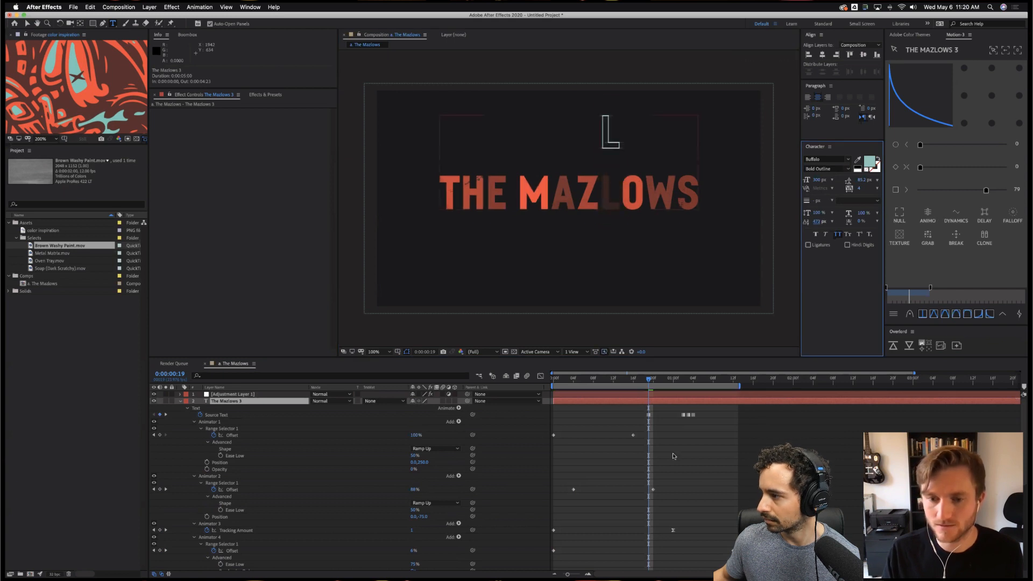
Copy The Mazlows 3's unshifted Source Text keyframe from 0:00:01:02 and paste it at 0:00:00:18.
click(683, 416)
key(cmd+c)
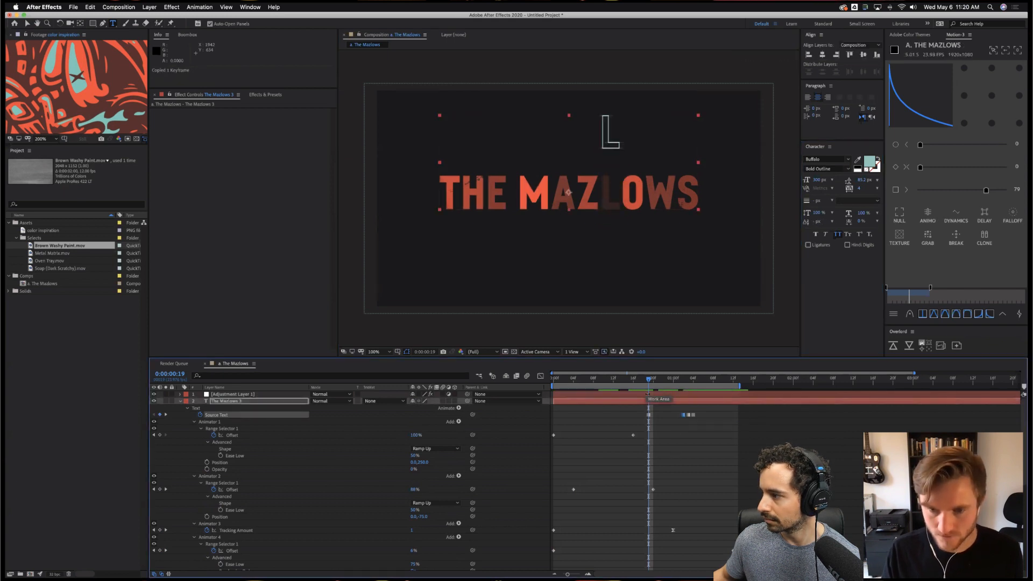
click(644, 381)
key(cmd+v)
Play the title animation through from the beginning to check the raised L and the other letter jumps.
drag(643, 381, 591, 387)
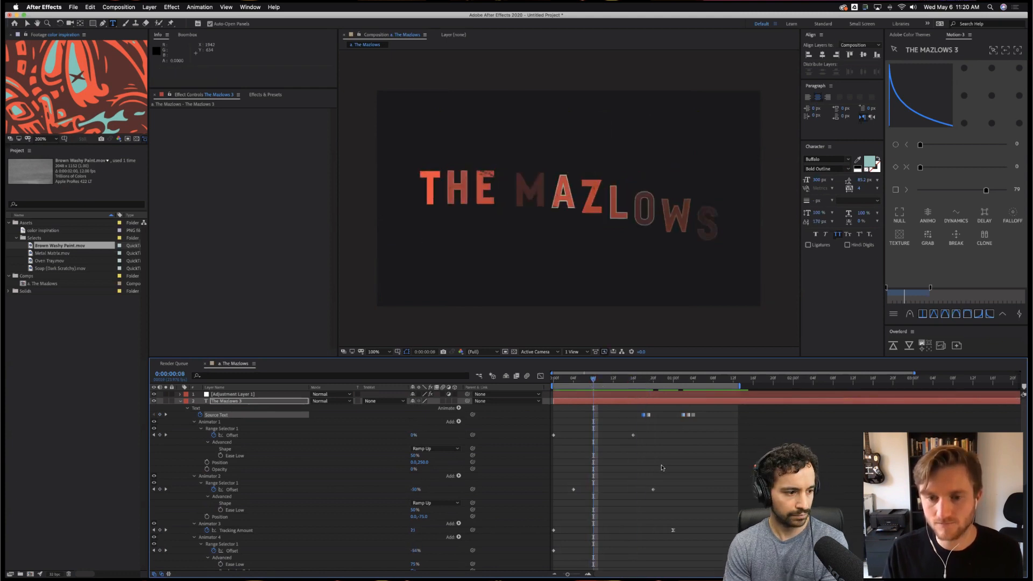
key(space)
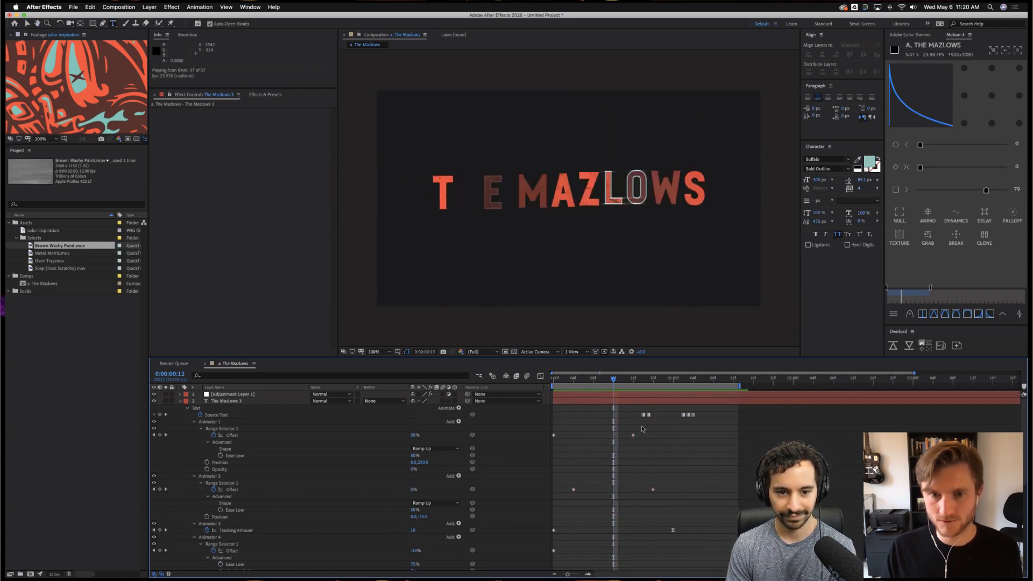
key(space)
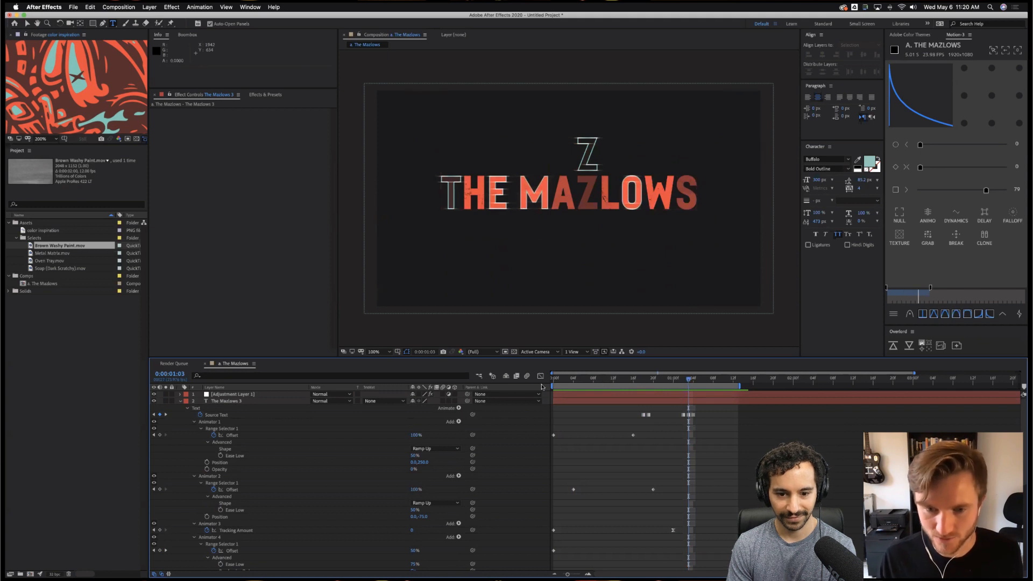
key(Home)
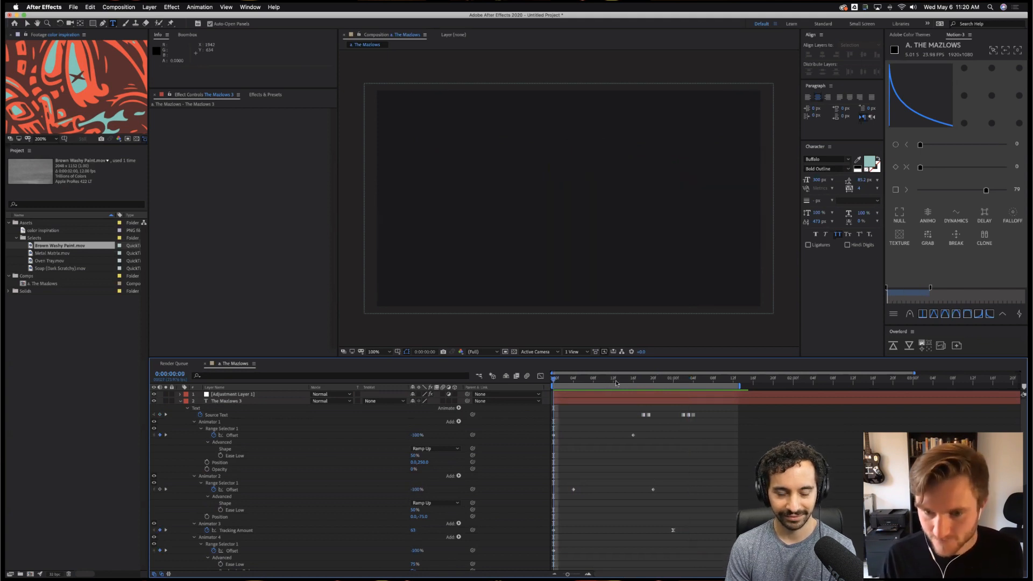
key(space)
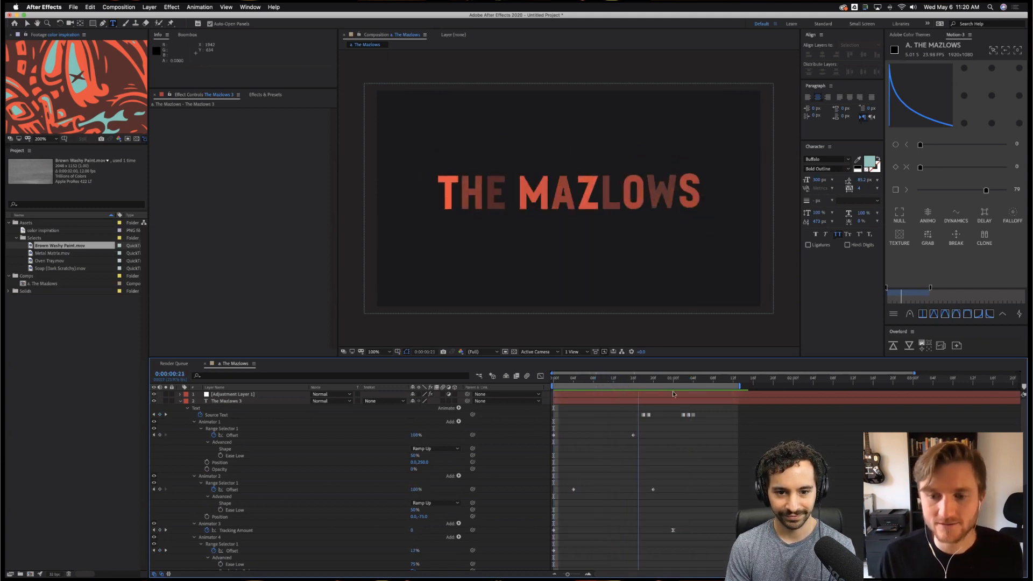
key(space)
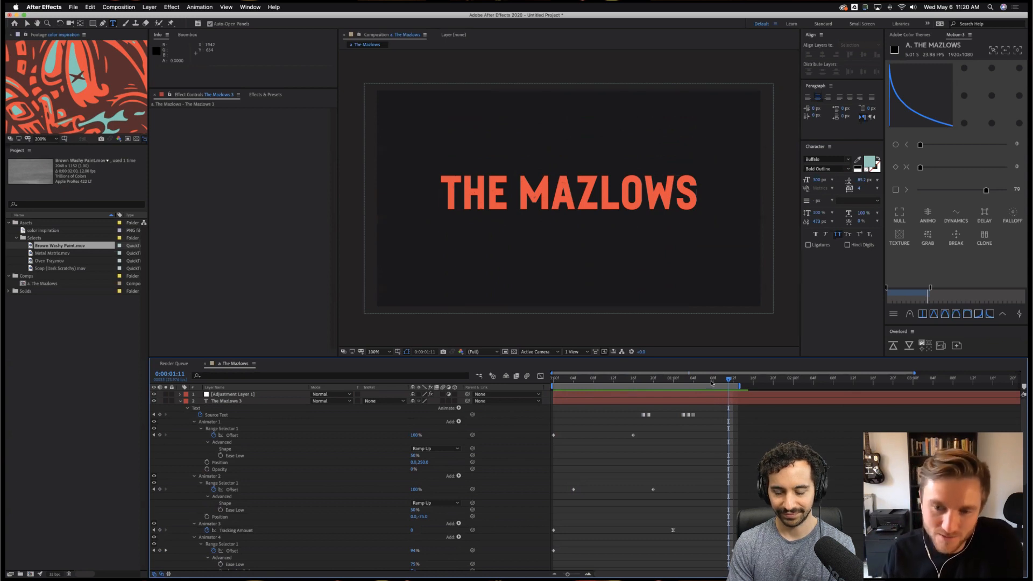
Review the outline flicker around 0:00:00:06 to 0:00:00:08, replay the intro and collapse all open layer properties.
drag(634, 389, 584, 378)
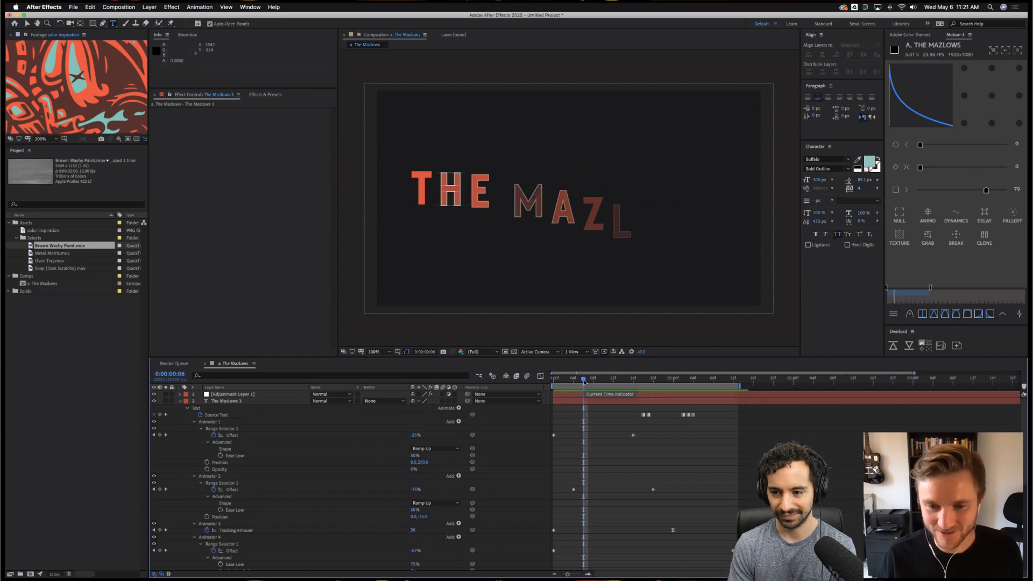
drag(584, 382, 596, 383)
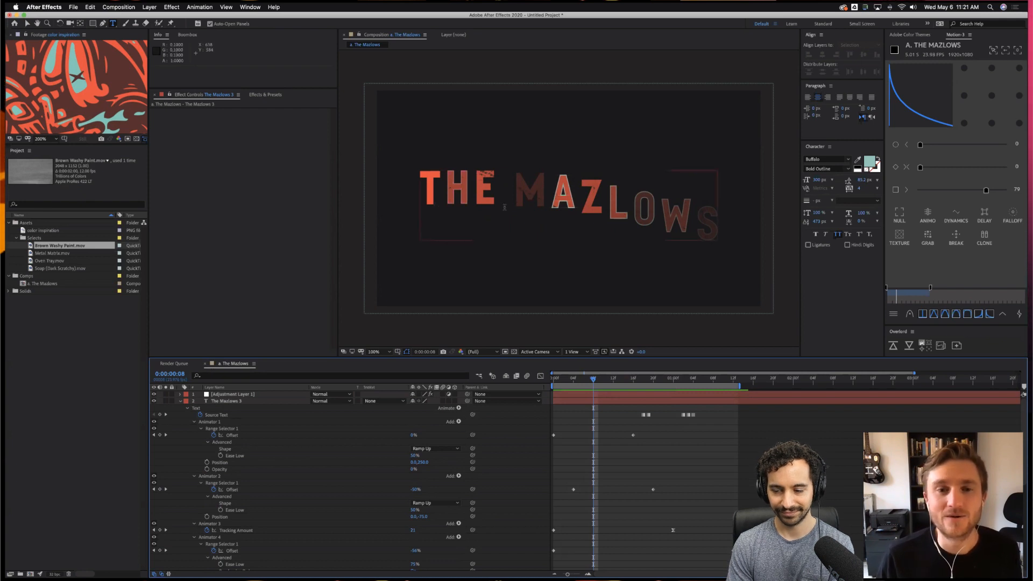
mouse_move(576, 382)
mouse_down()
mouse_move(555, 383)
mouse_move(595, 387)
mouse_up()
key(space)
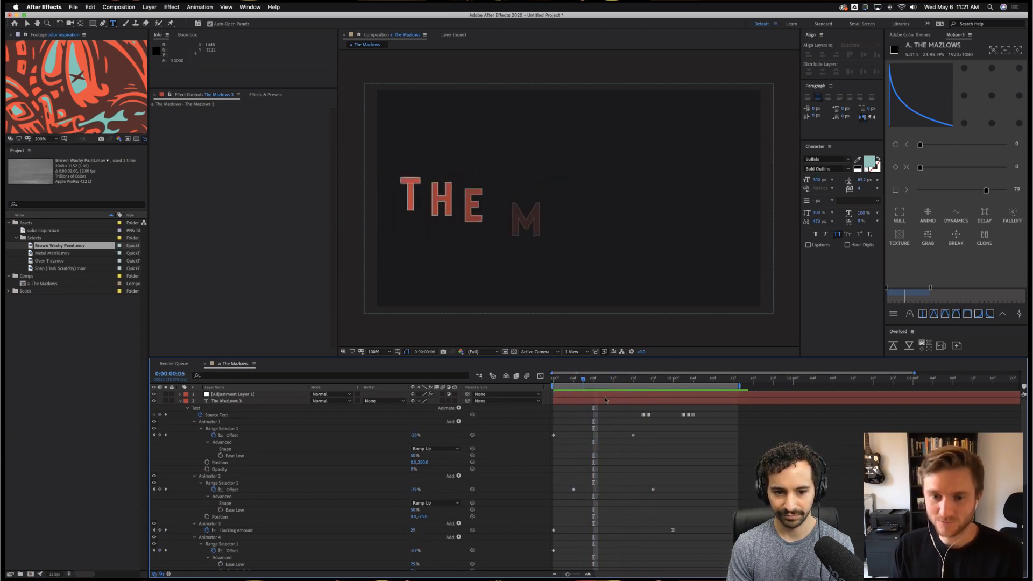
key(space)
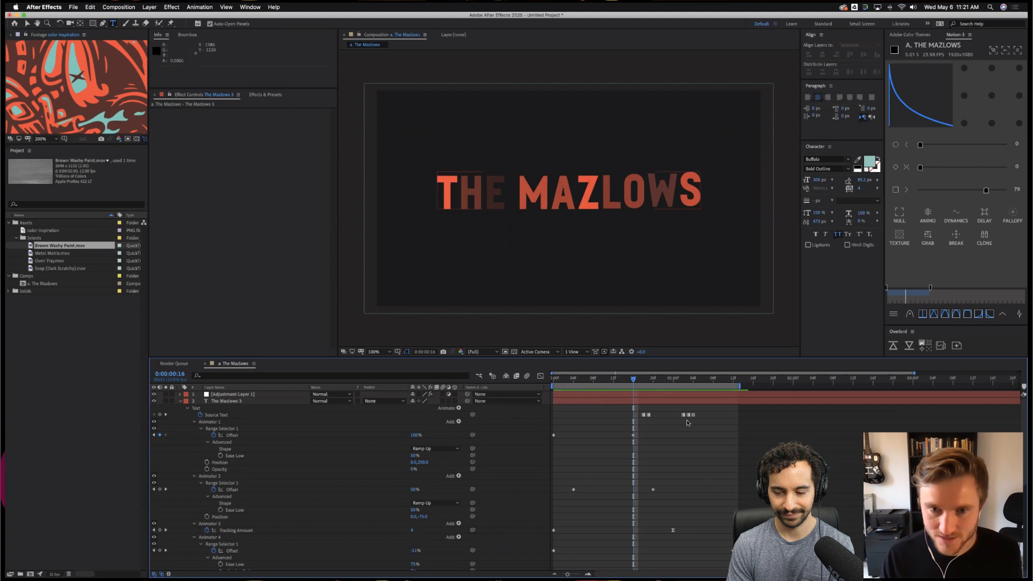
key(super+grave)
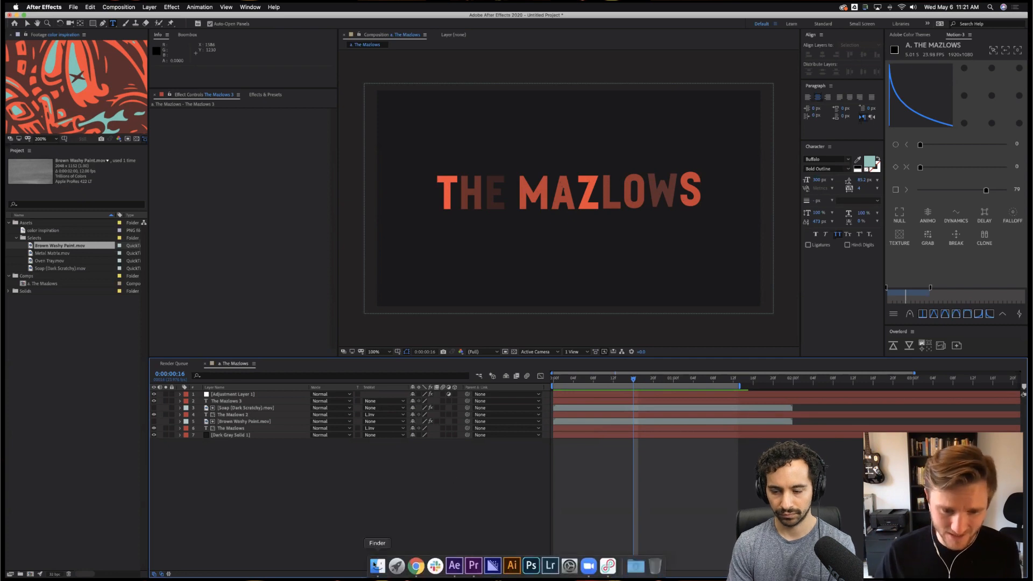
Switch to Chrome and search Google Images for guitar in a new tab.
click(416, 566)
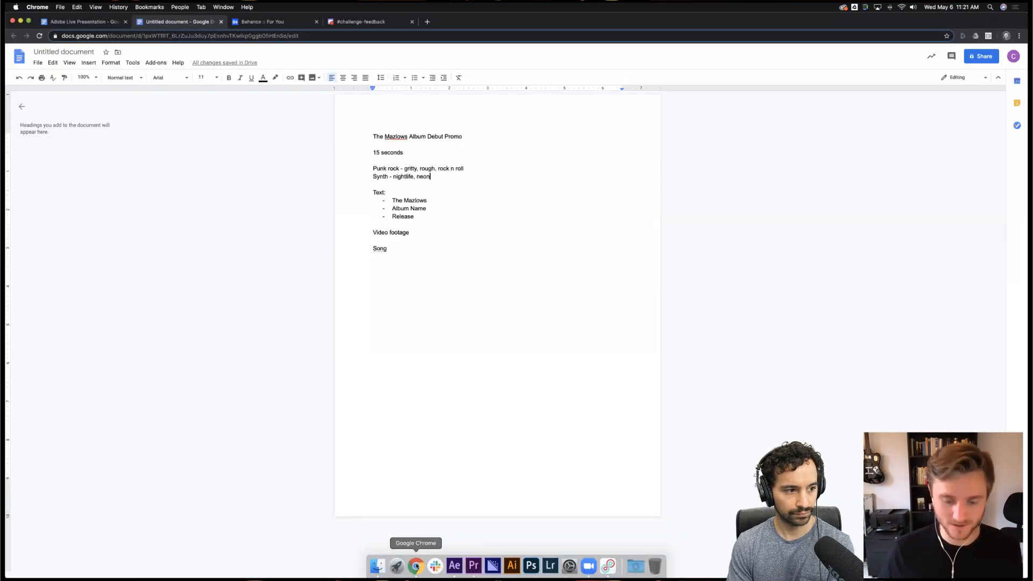
key(super+t)
text(guitar)
key(Return)
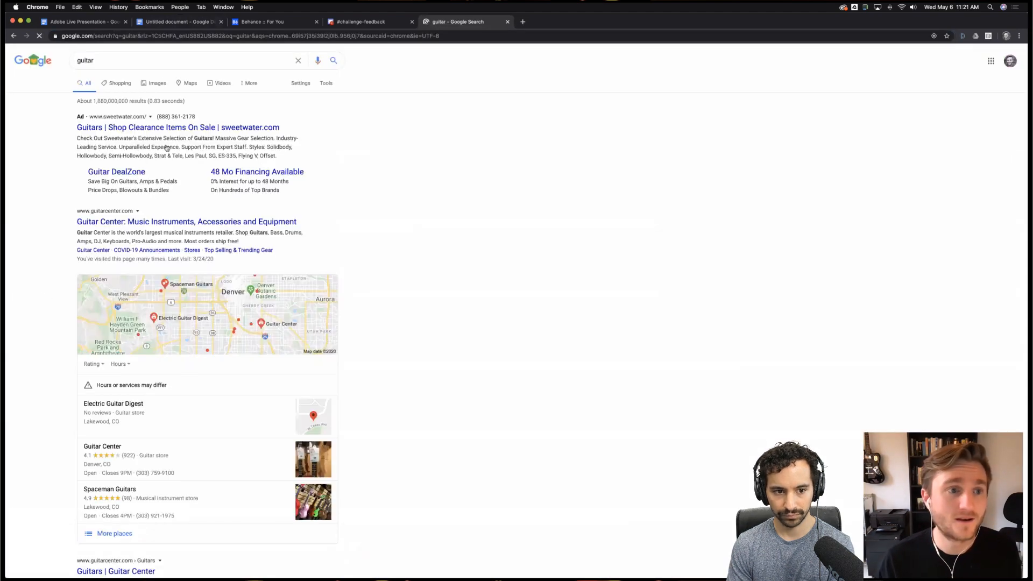
click(157, 84)
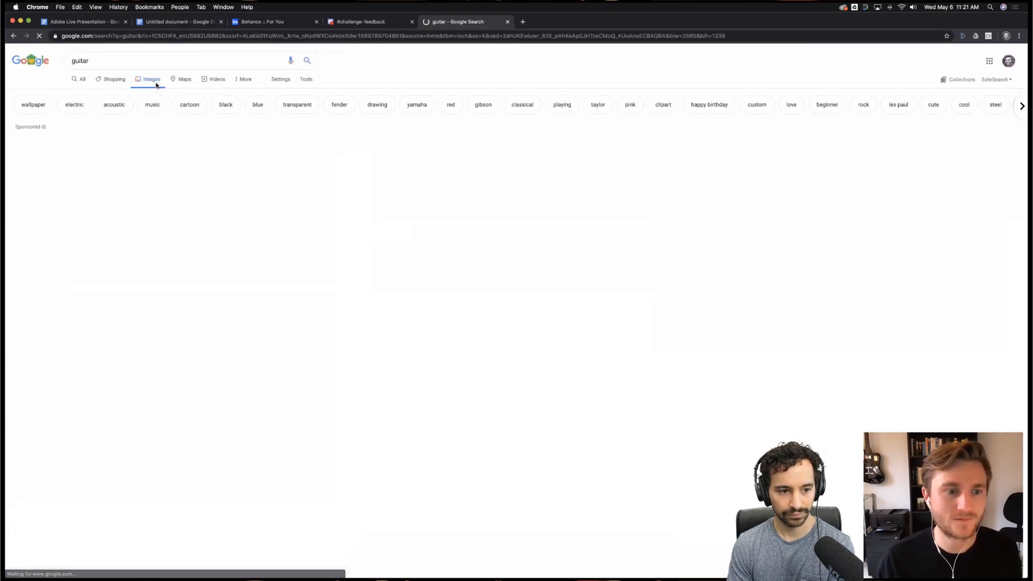
Refine the image search to electric guitar.
click(76, 66)
scroll(75, 65, down, 2)
text(elect)
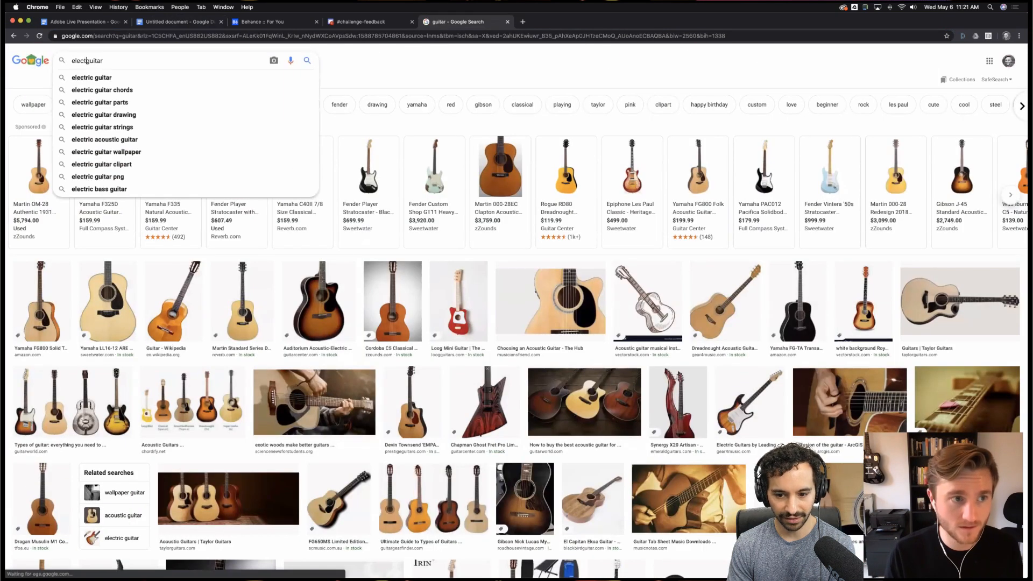
text(ric)
key(Return)
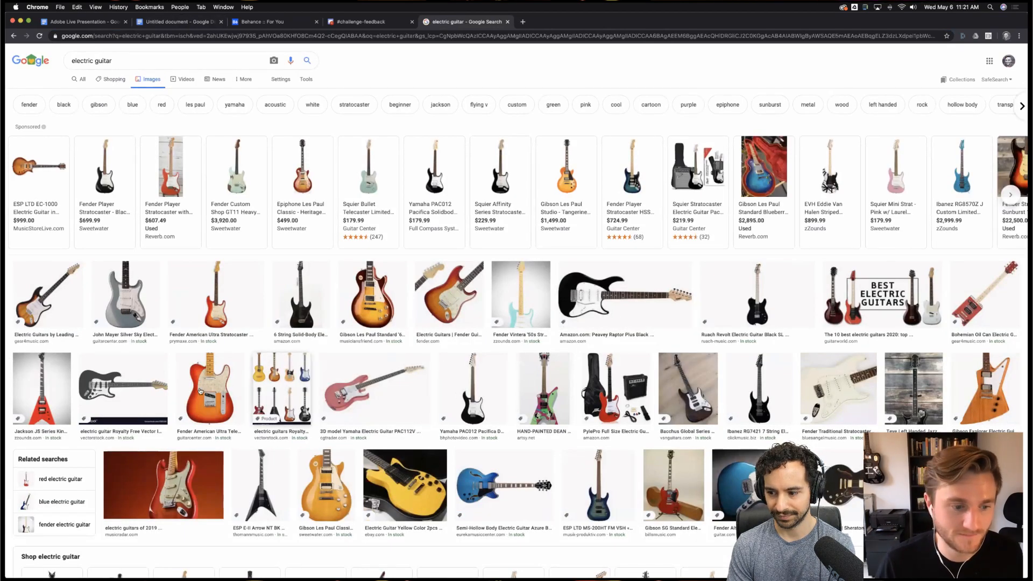
Examine the red electric guitar photo and its MusicRadar article as a visual reference, closing the article when done.
click(179, 484)
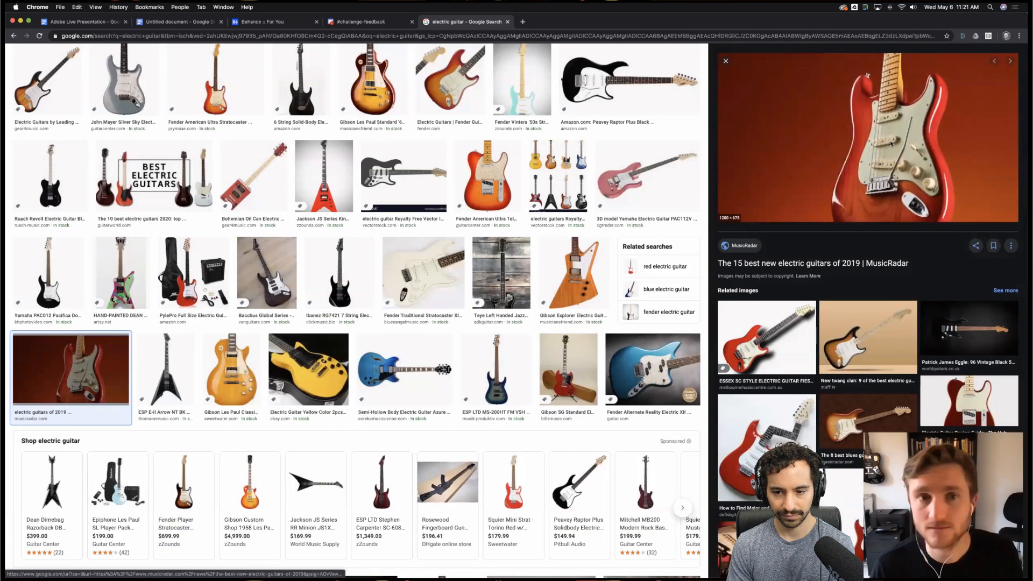
click(780, 135)
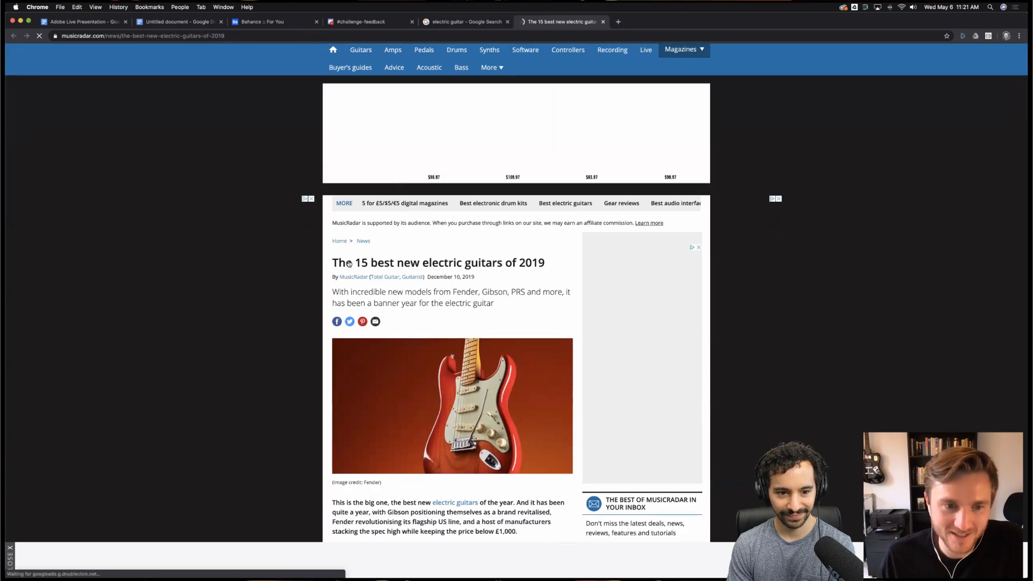
scroll(349, 263, down, 2)
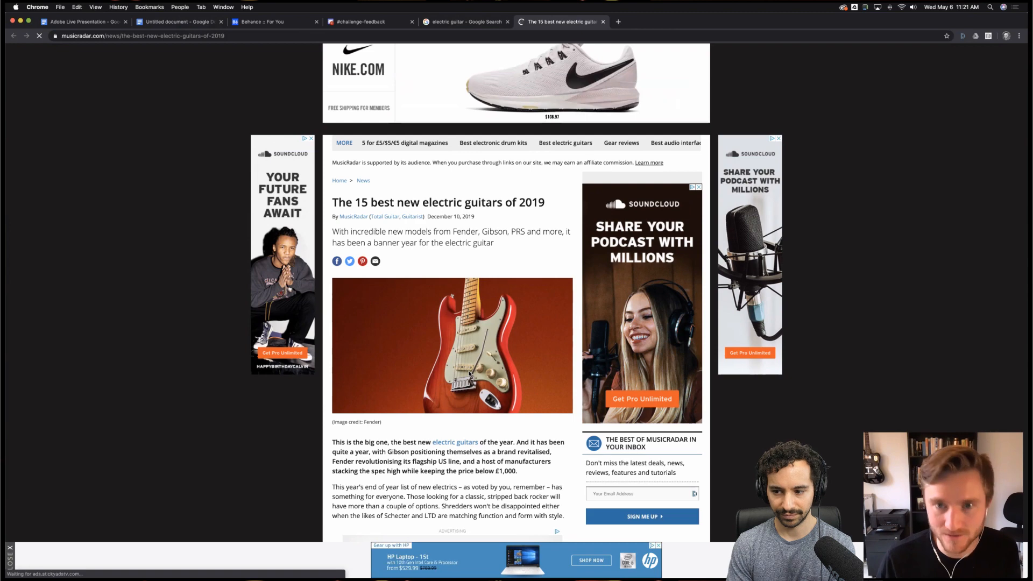
click(603, 22)
Switch to After Effects and draw a straight horizontal Pen line across the full frame width, through the upper part of the title.
mouse_move(426, 569)
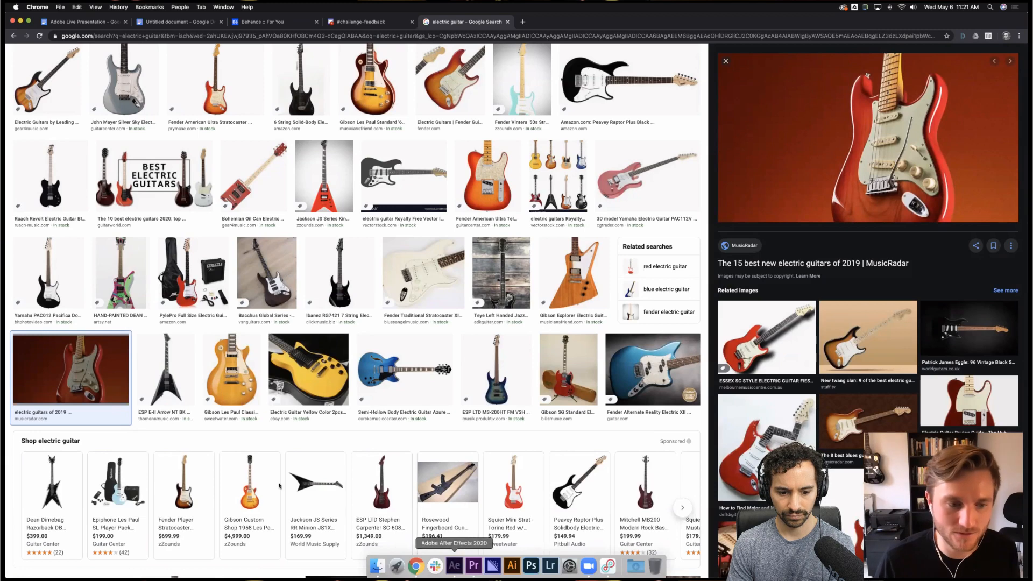
click(454, 565)
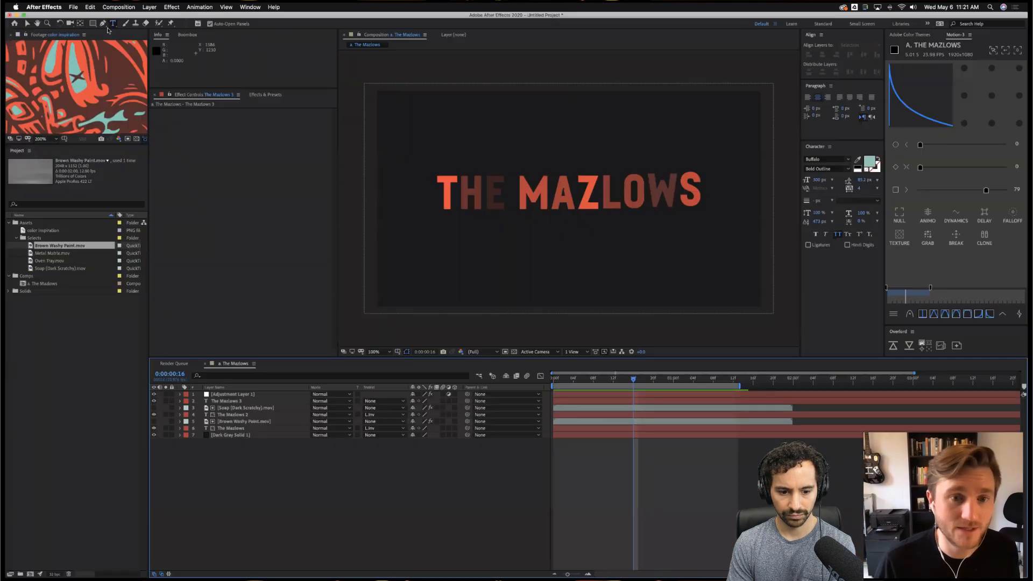
click(375, 183)
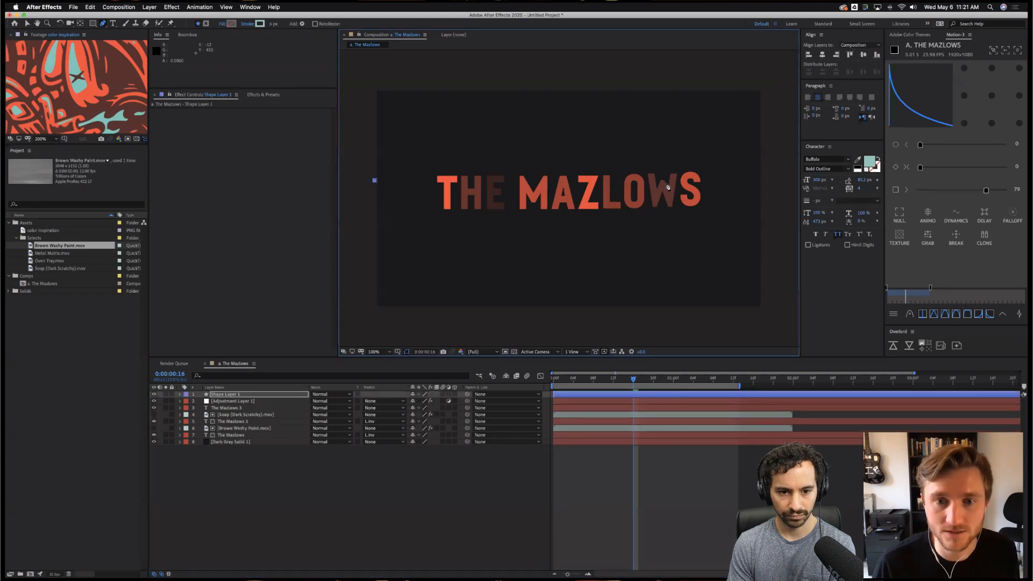
click(765, 180)
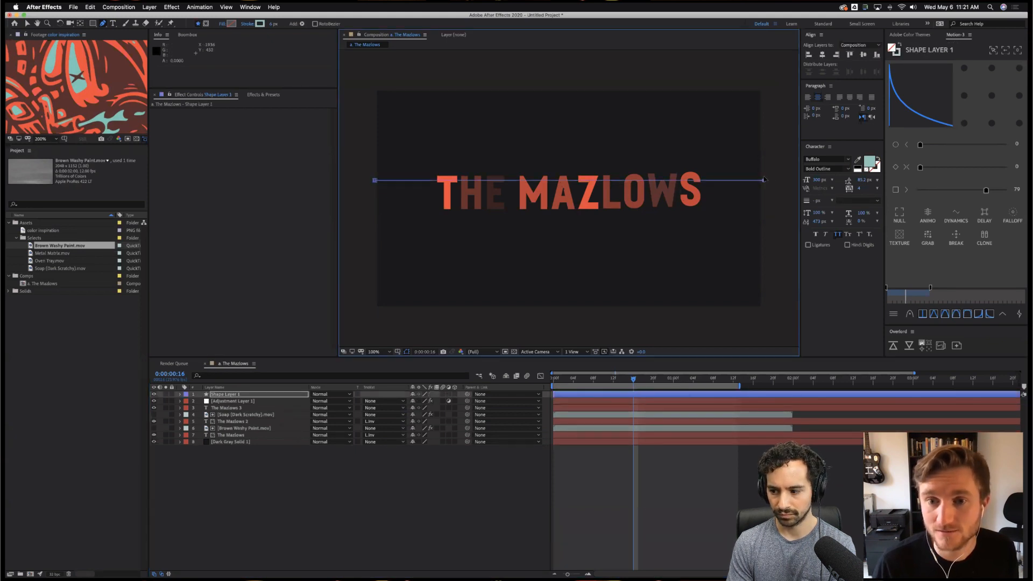
Set the horizontal line's stroke width to 2 px on Shape Layer 1.
click(226, 395)
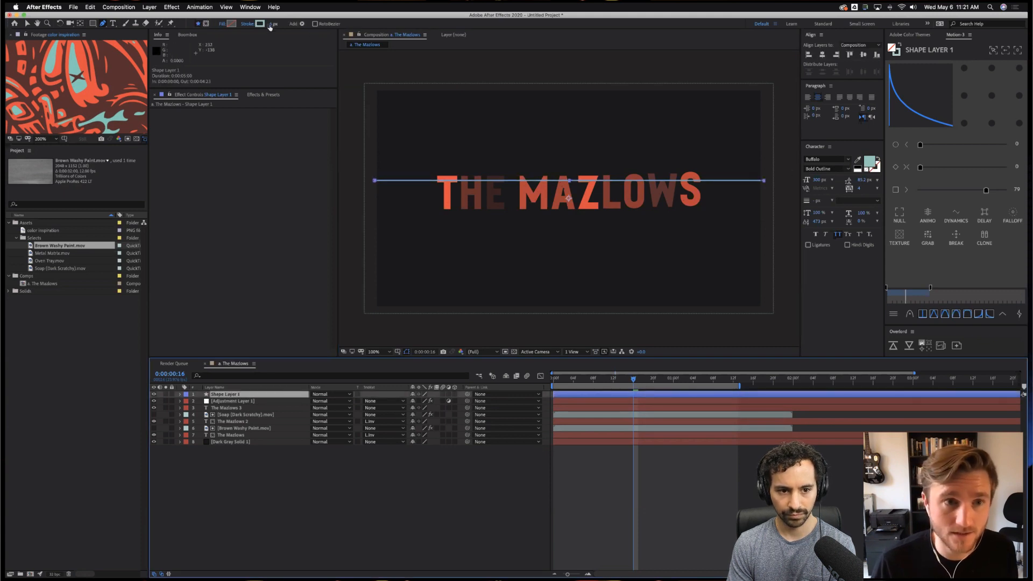
click(271, 24)
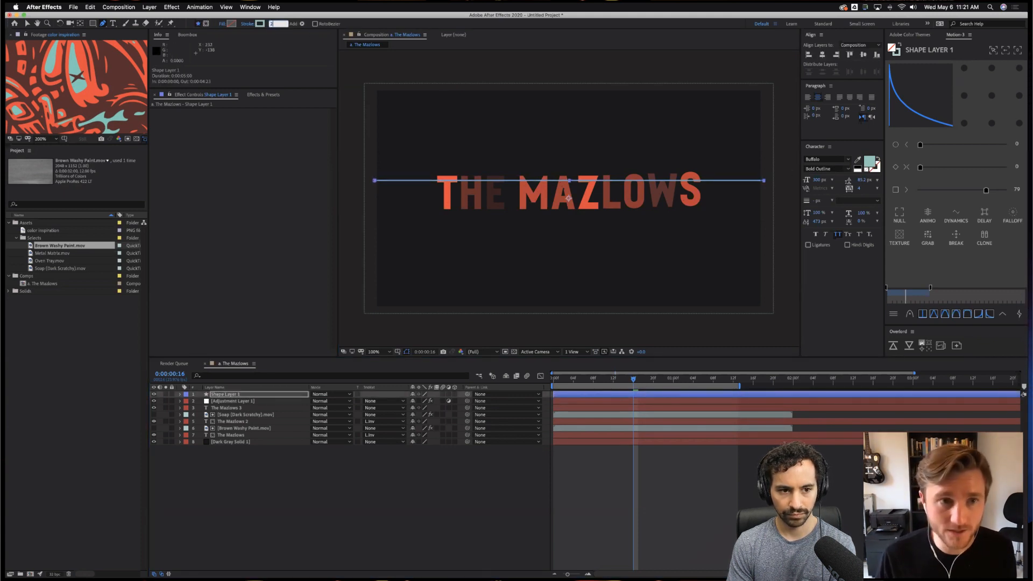
key(Return)
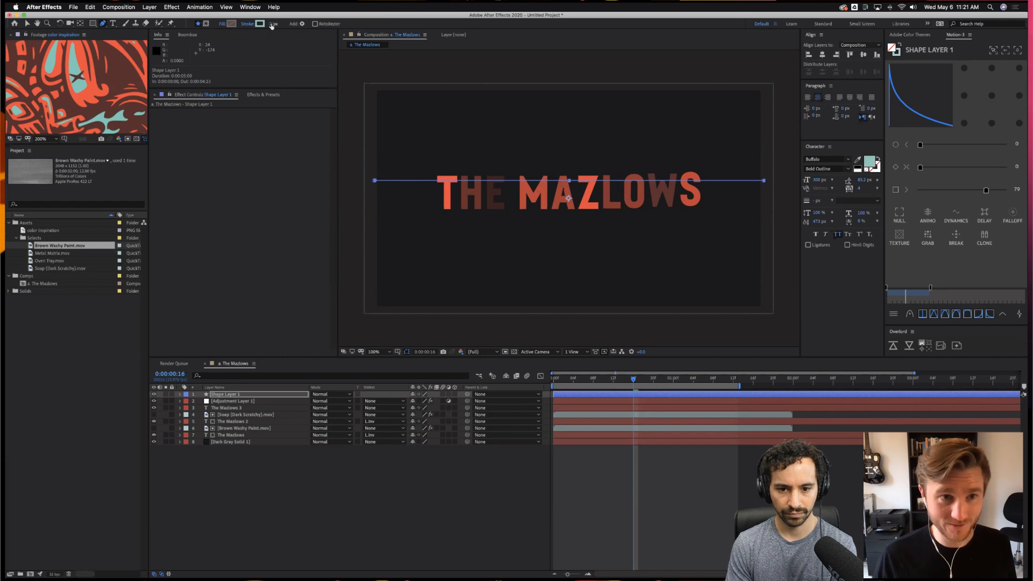
drag(271, 25, 285, 25)
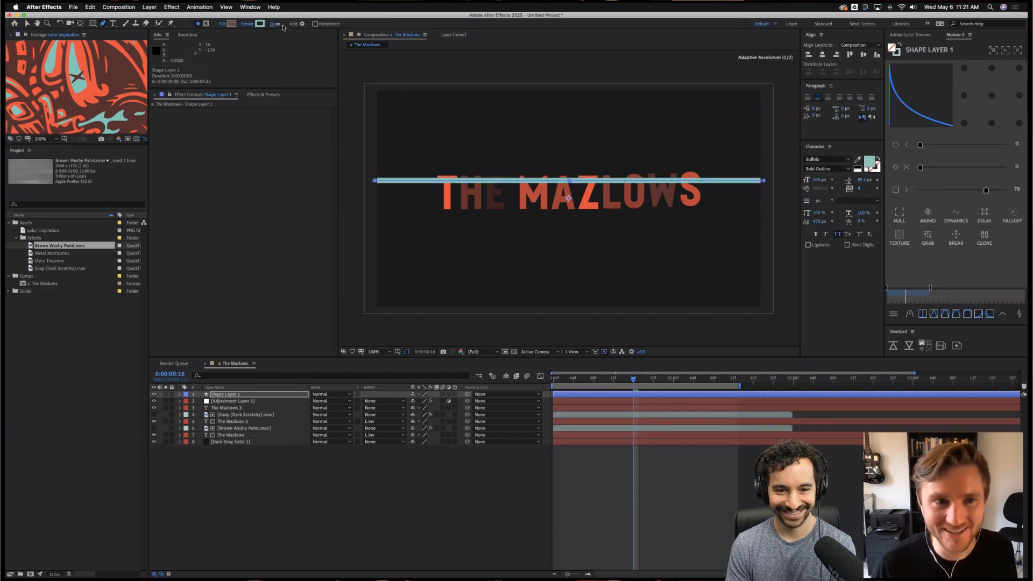
click(273, 25)
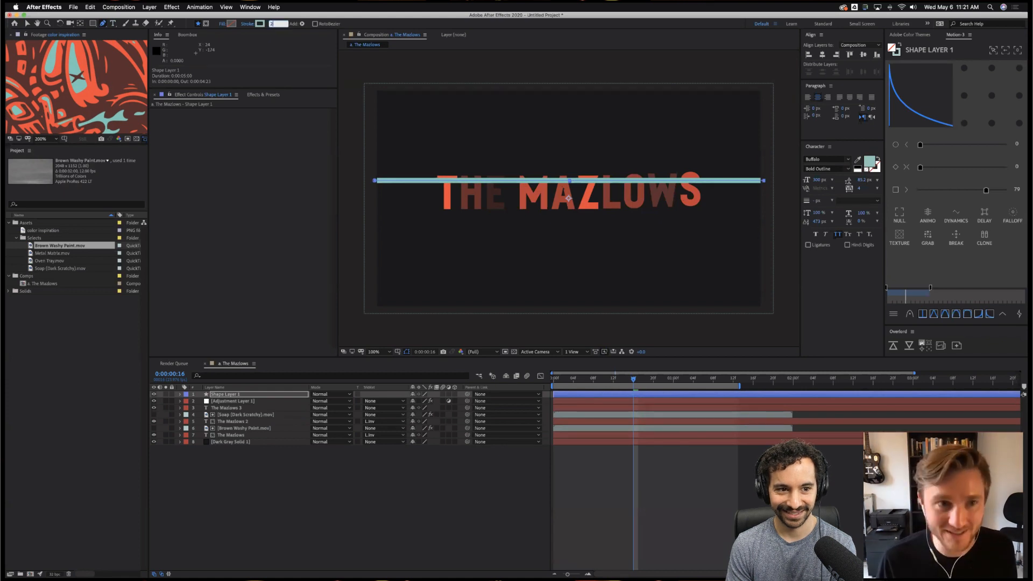
text(2)
key(Return)
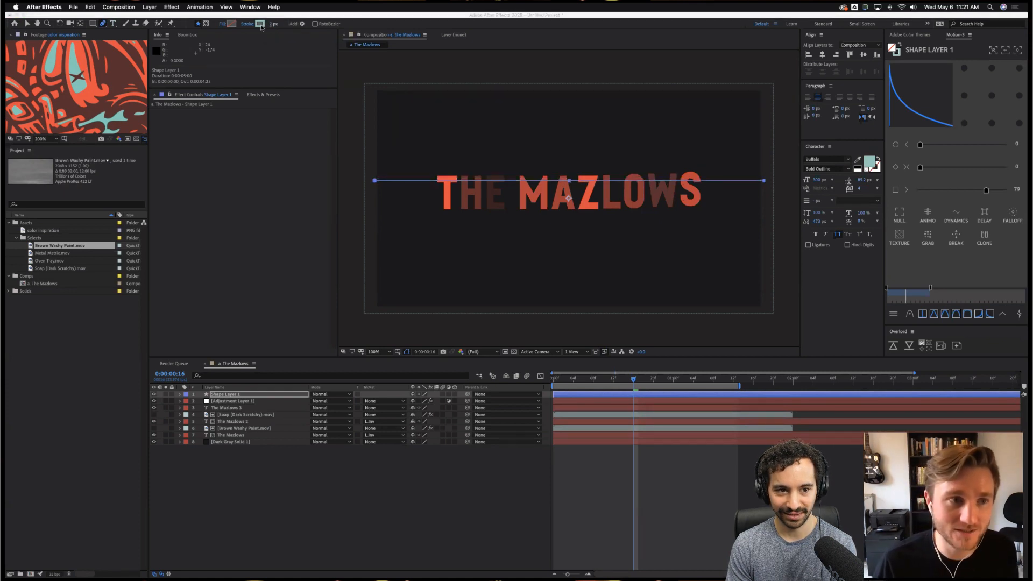
Recolor the line's stroke with the orange-red sampled from the color inspiration image and deselect the layer.
click(260, 23)
click(610, 374)
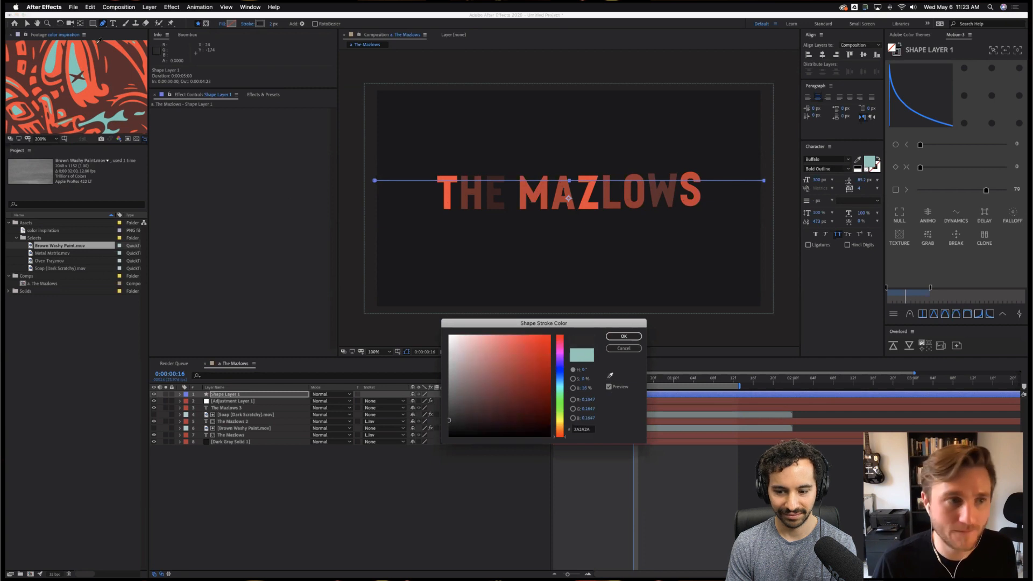
click(79, 50)
key(Return)
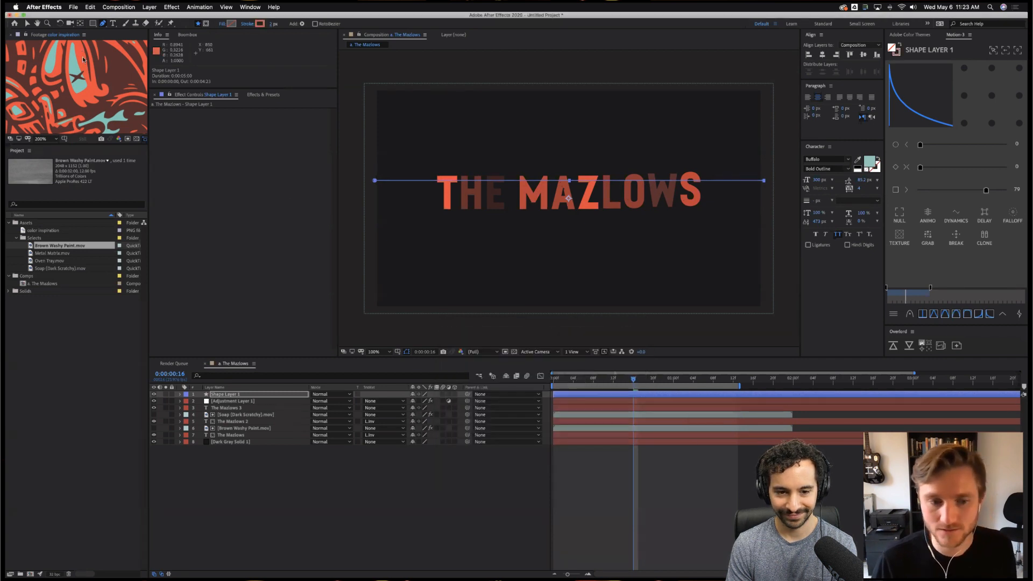
click(445, 524)
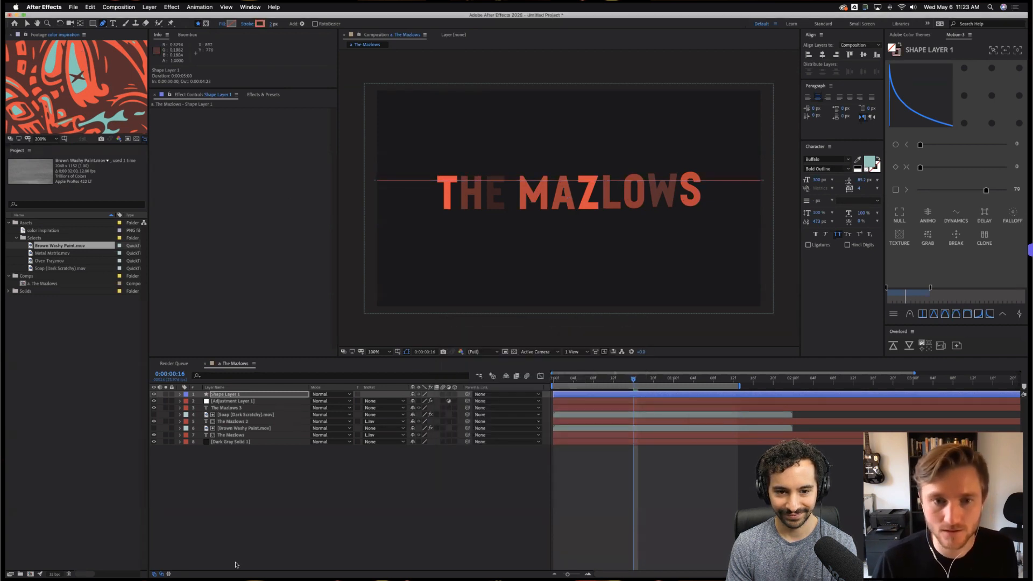
Reveal Shape Layer 1's modified properties and add a Repeater to its contents.
click(234, 395)
key(u)
key(u)
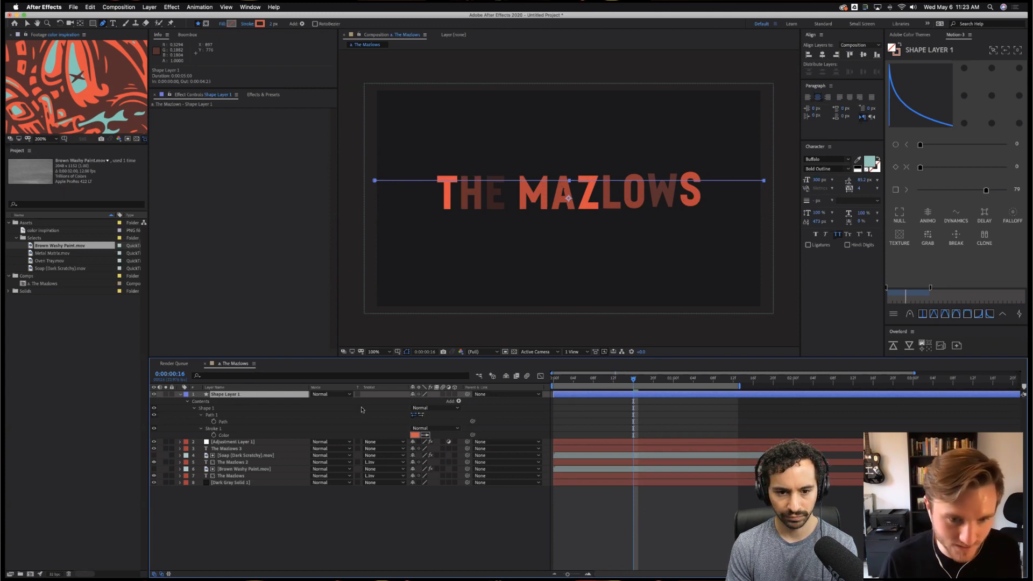
click(458, 401)
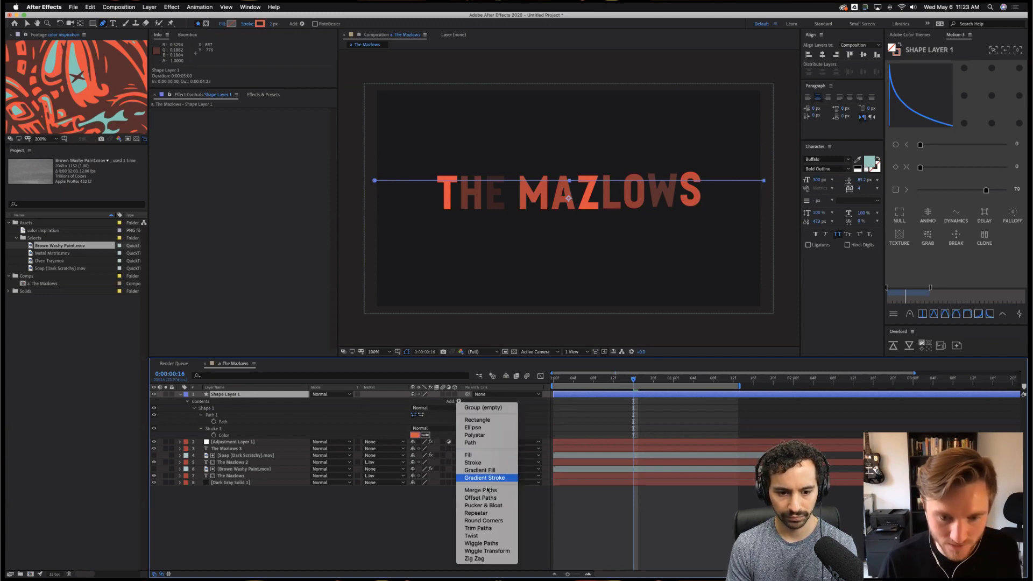
click(476, 514)
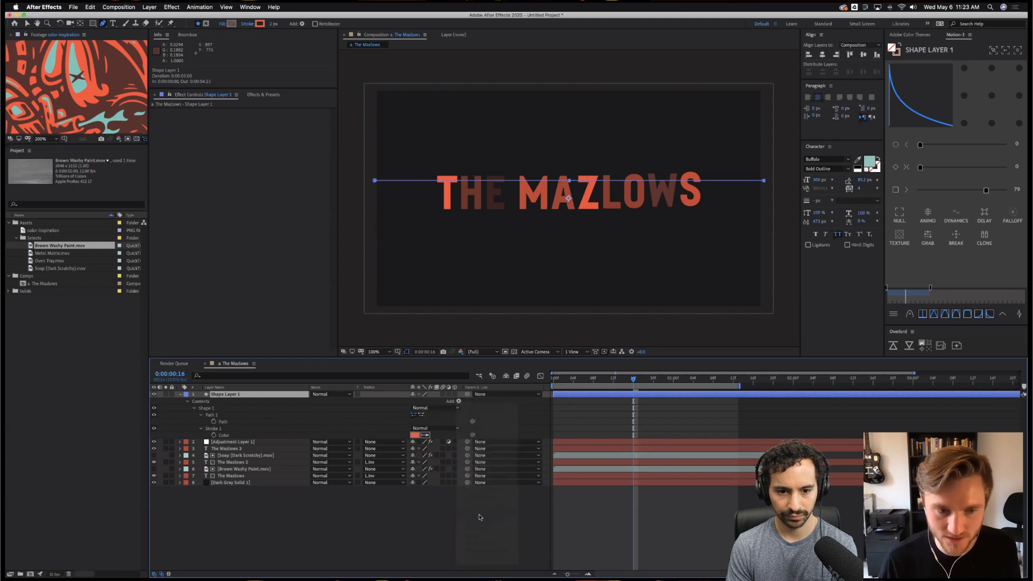
click(458, 401)
click(181, 446)
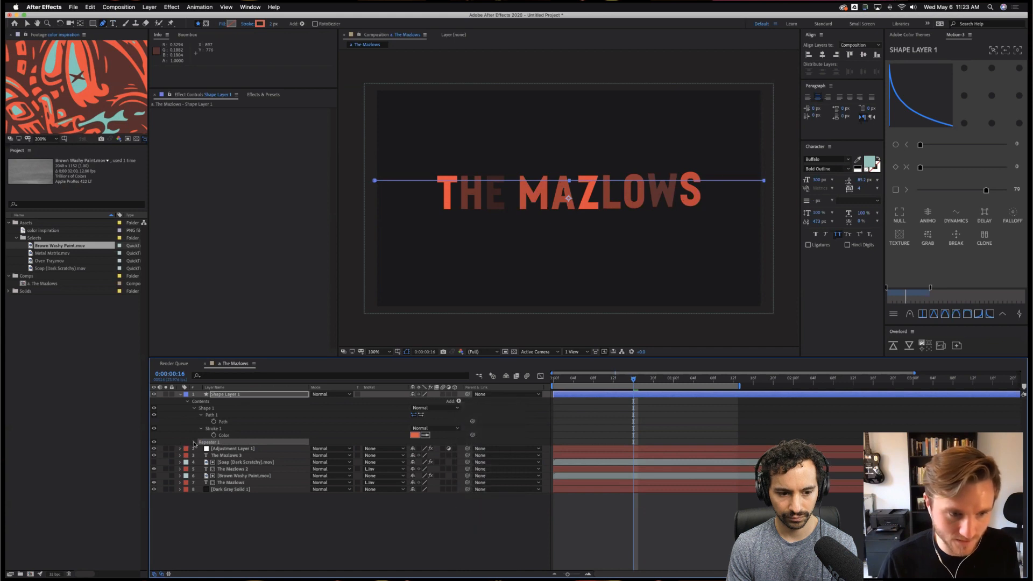
Set the Repeater's number of copies to 6.
click(194, 443)
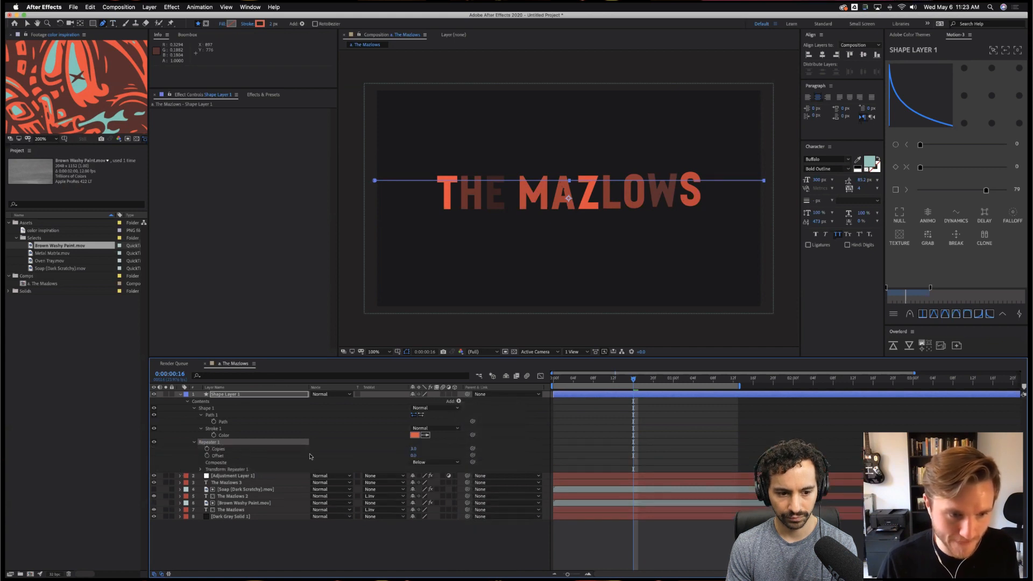
click(413, 448)
text(6)
key(Return)
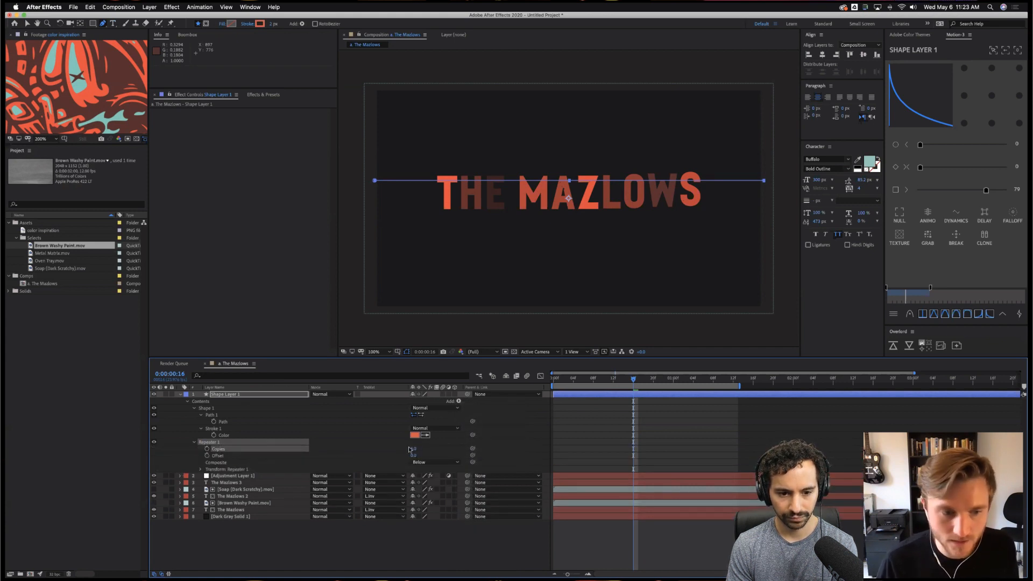
Set the Repeater's transform position to 0, 24 so the line copies stack vertically as parallel strings.
click(201, 469)
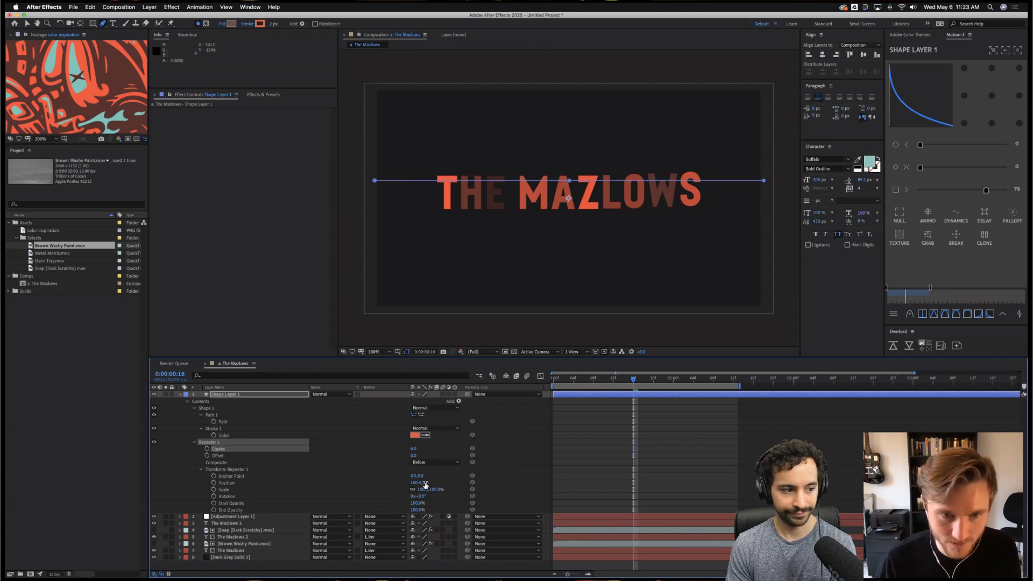
drag(425, 482, 446, 482)
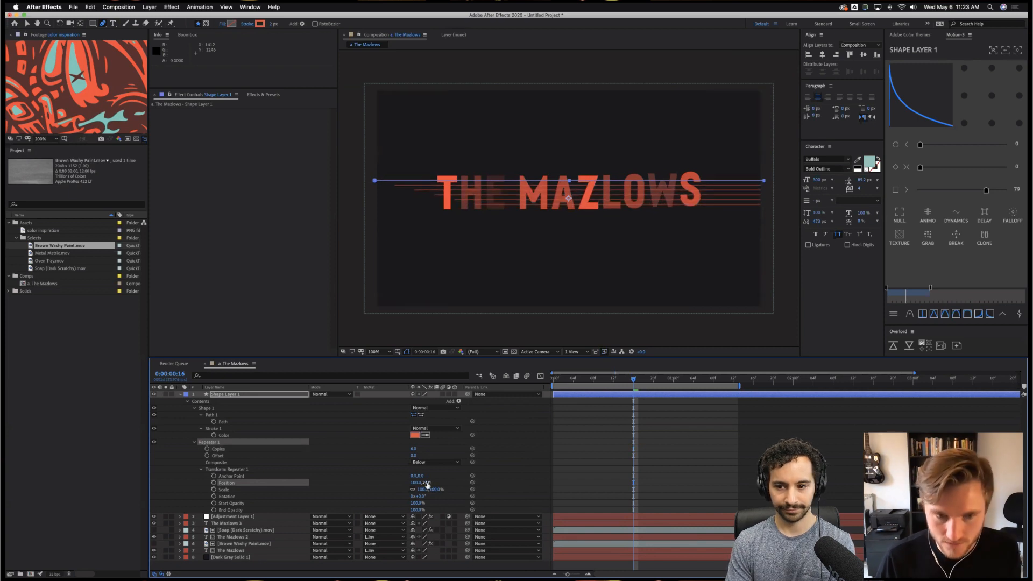
click(415, 483)
text(0)
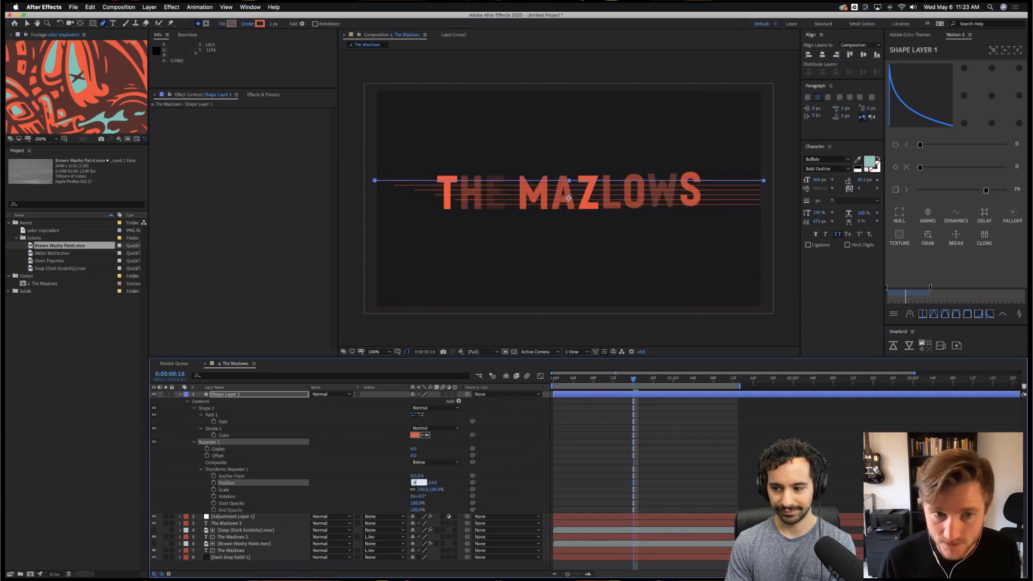
key(Return)
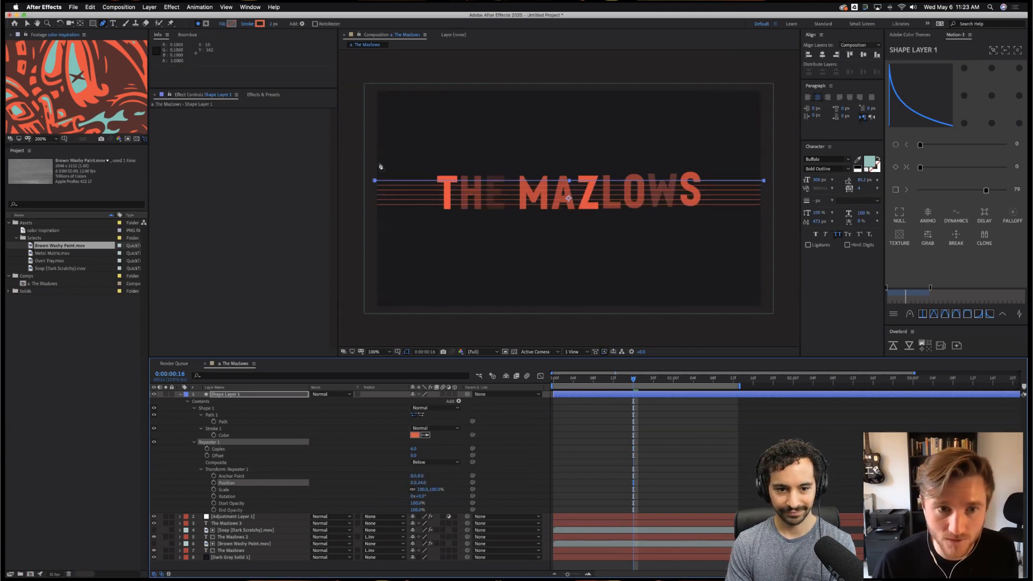
Move Shape Layer 1 down about 9 px to 960, 549 and tighten the Repeater's position to 0, 20.
key(v)
click(349, 166)
key(period)
key(period)
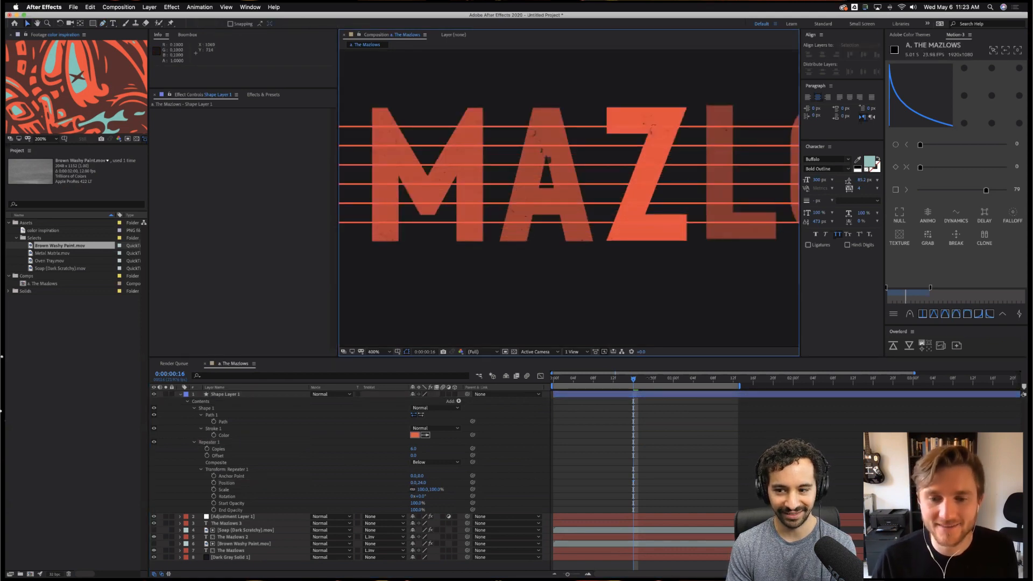
click(645, 395)
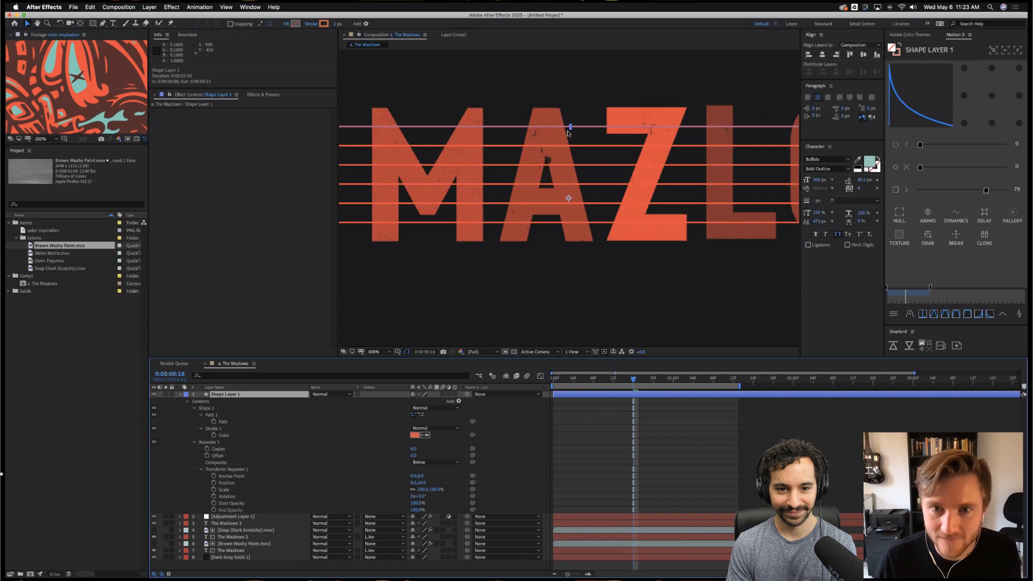
drag(569, 202, 568, 209)
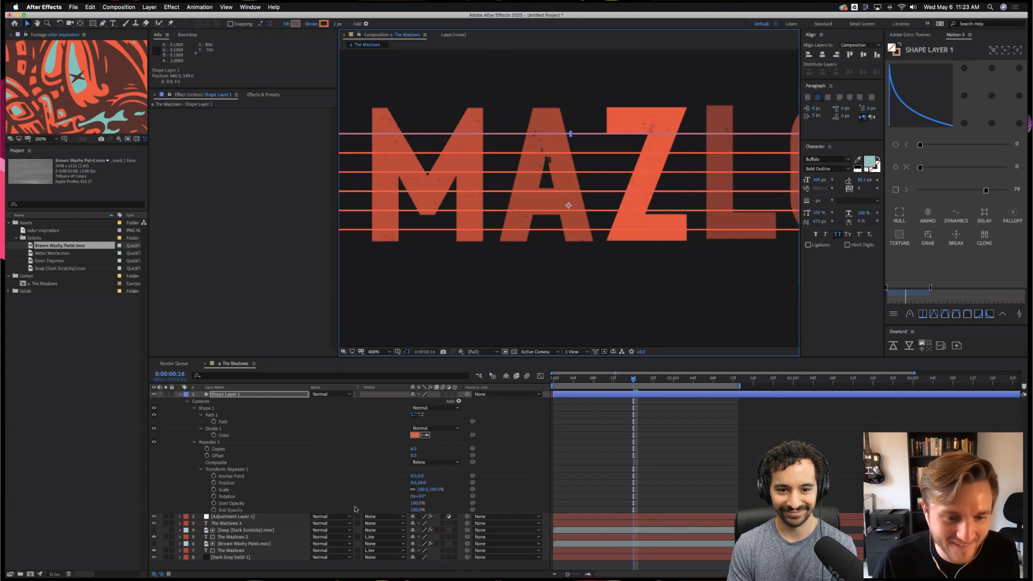
drag(420, 482, 415, 487)
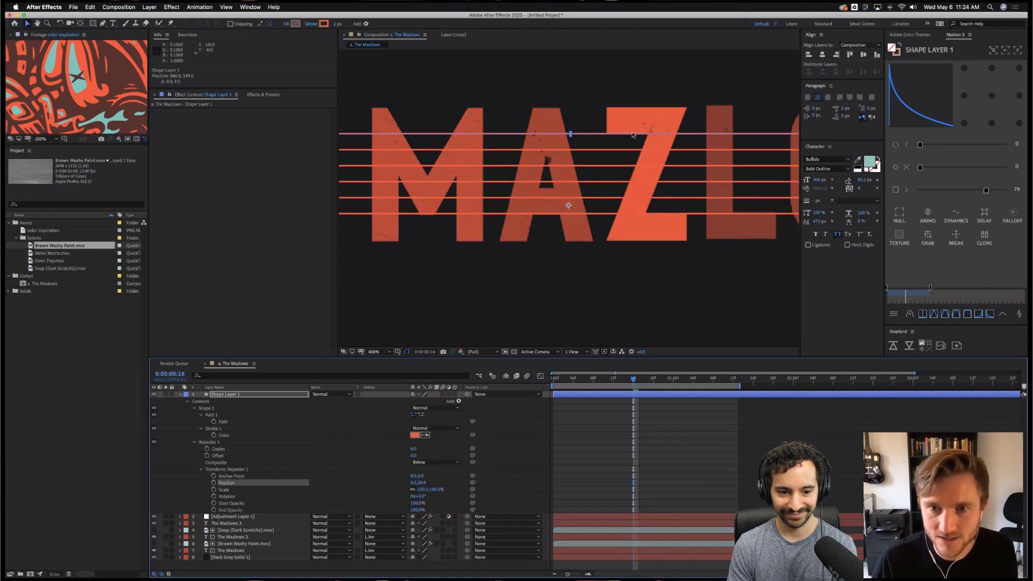
Preview the guitar-string lines across the whole title at full-frame view.
click(654, 453)
key(shift+/)
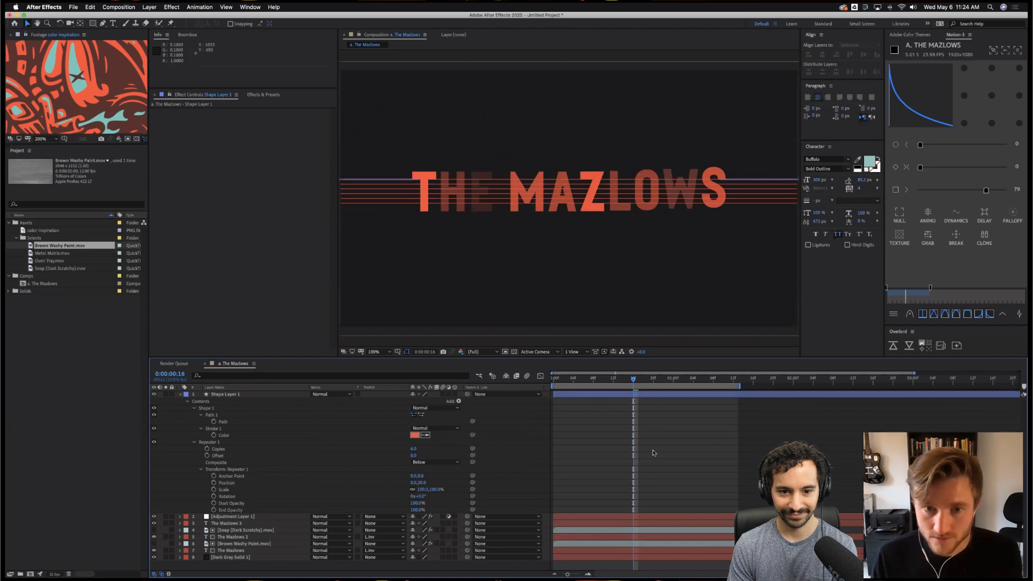
key(/)
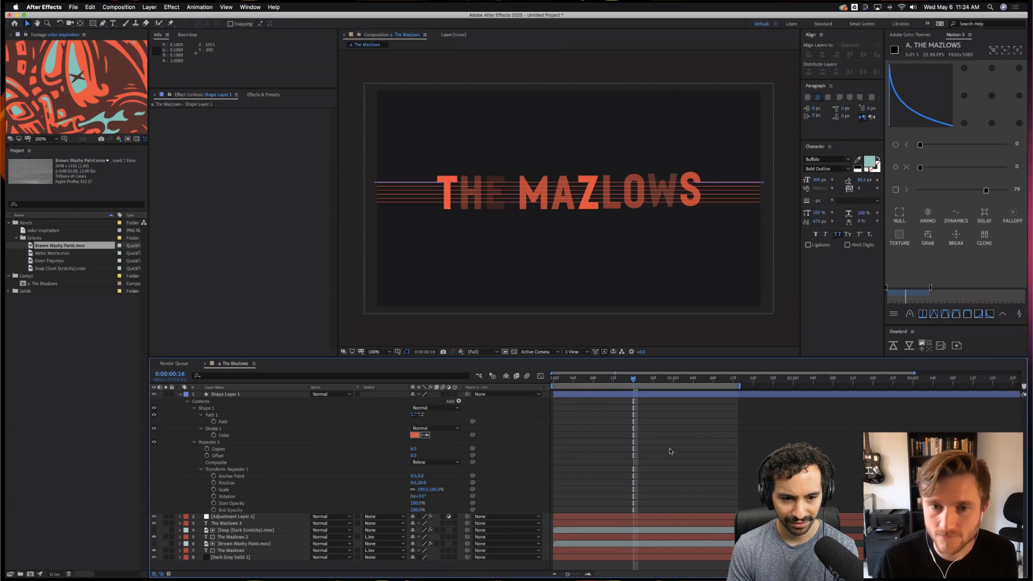
drag(634, 378, 645, 386)
key(space)
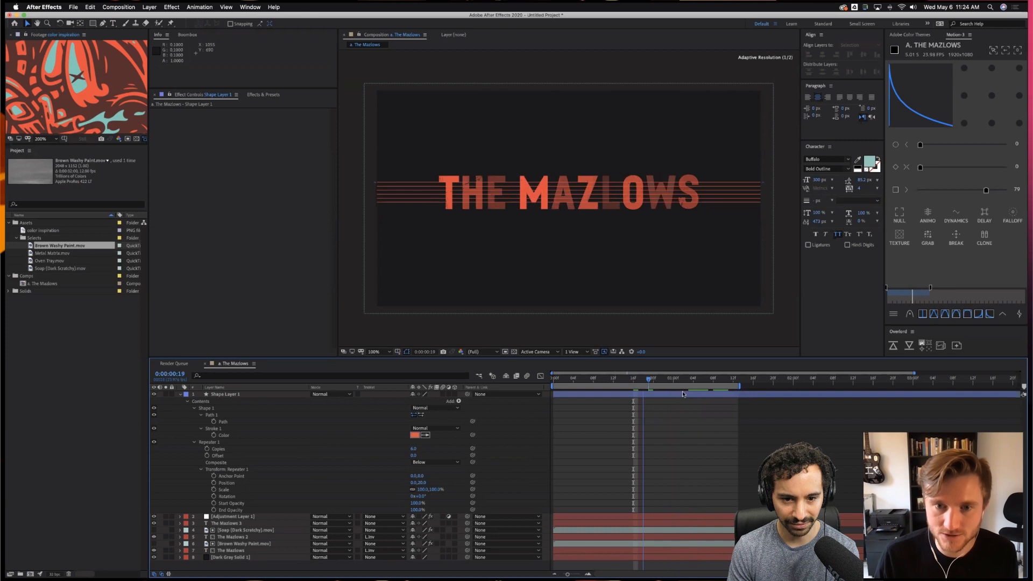
click(657, 394)
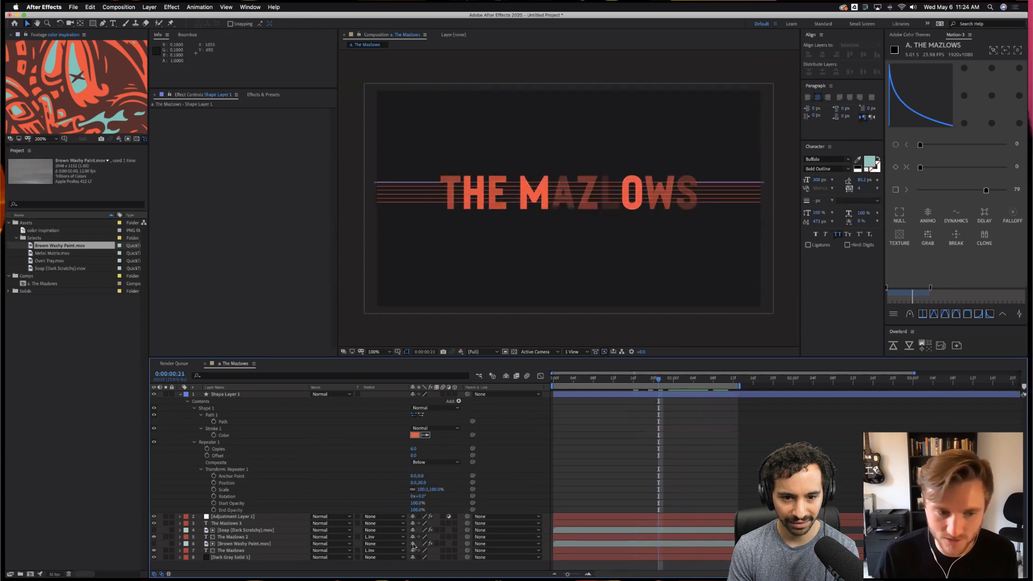
click(251, 530)
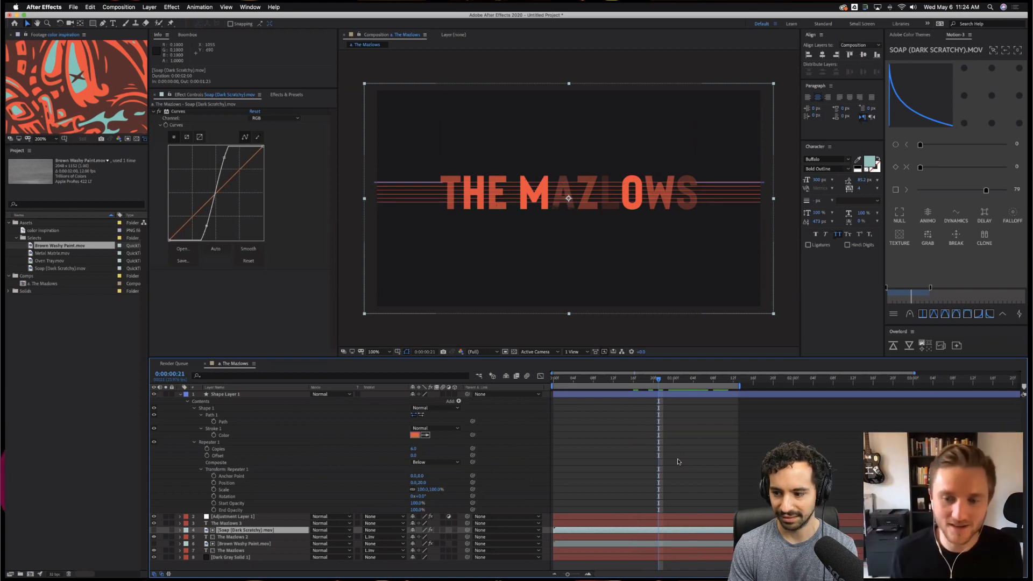
click(707, 442)
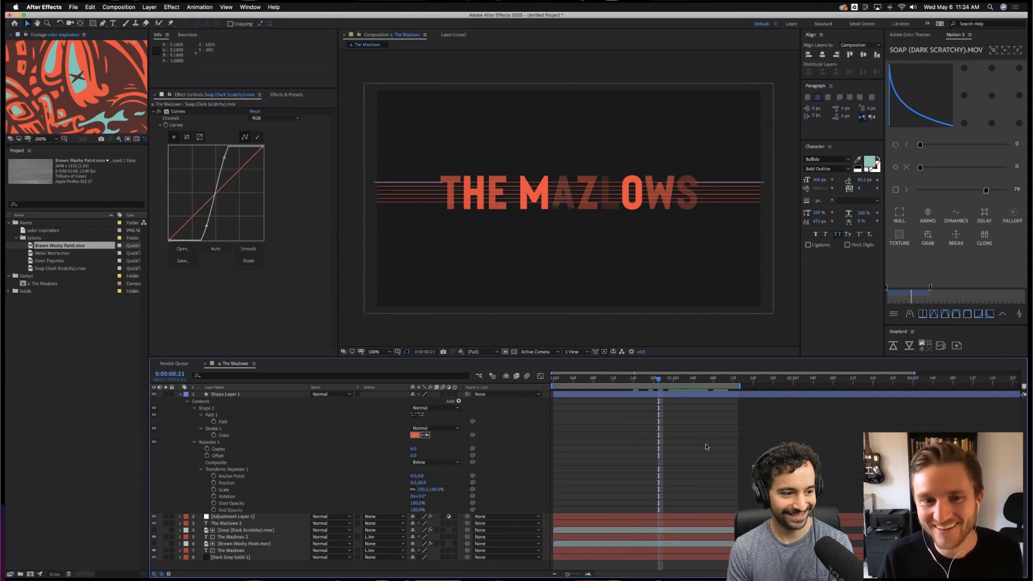
Offset Shape Layer 1's Repeater position to about -166, 20 so the line copies are staggered horizontally.
click(683, 395)
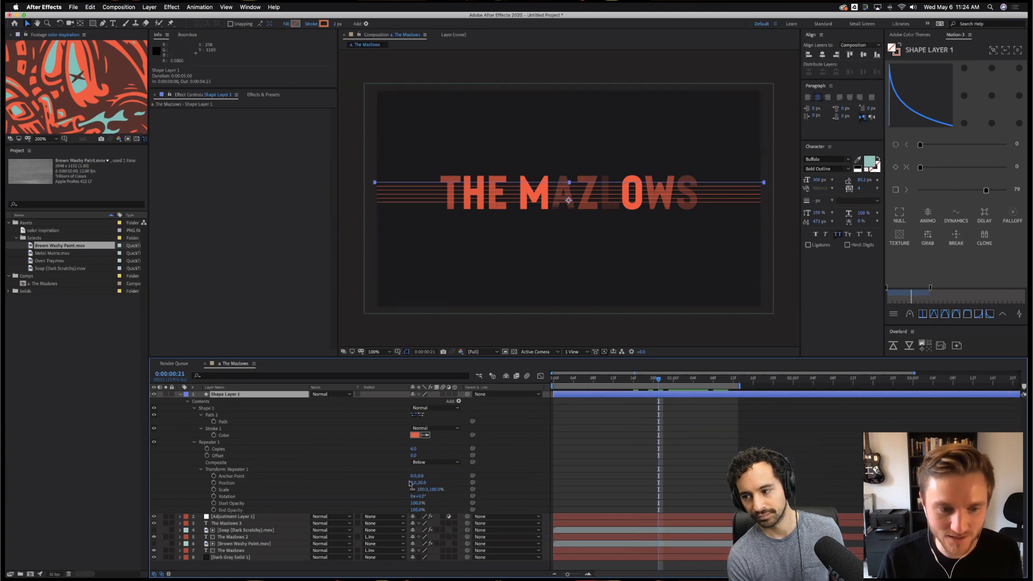
drag(415, 483, 346, 490)
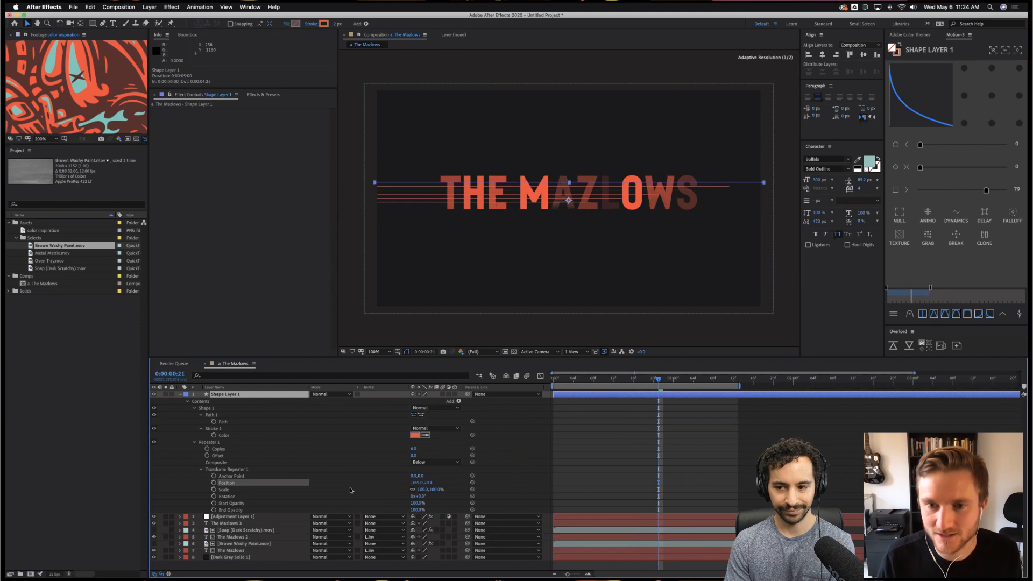
key(Return)
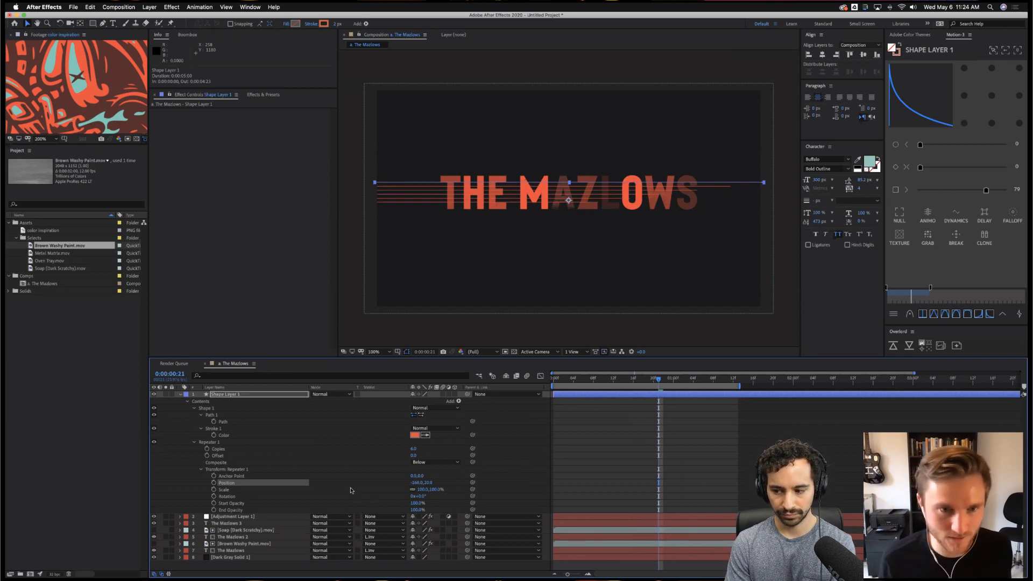
click(229, 396)
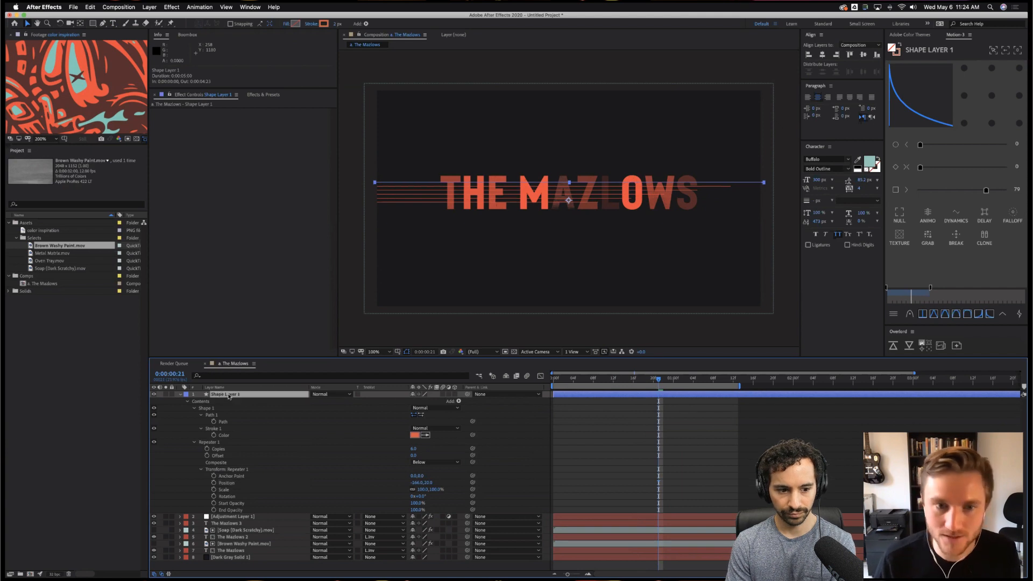
click(677, 440)
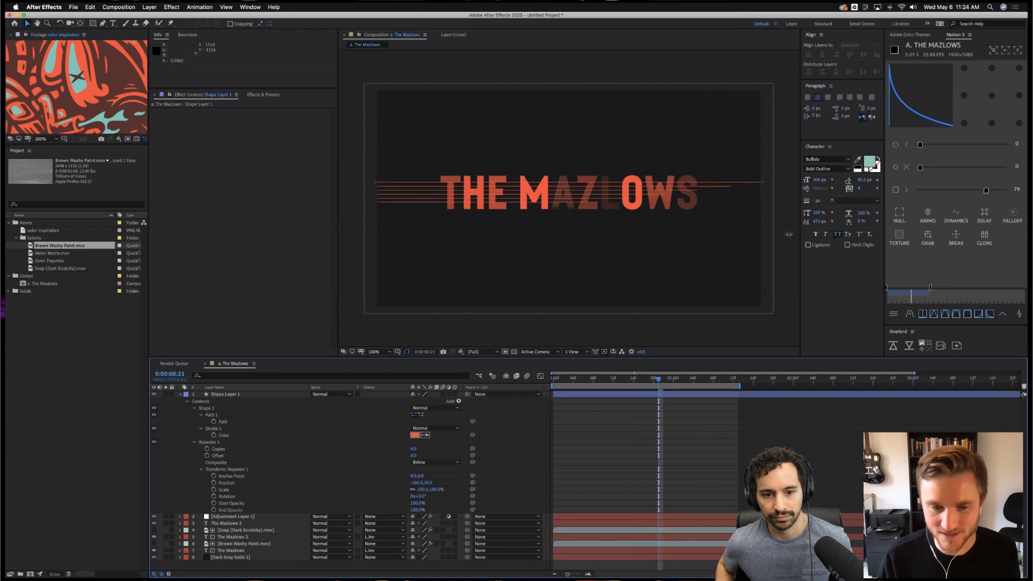
Add Trim Paths to Shape Layer 1 and reveal its properties.
click(457, 402)
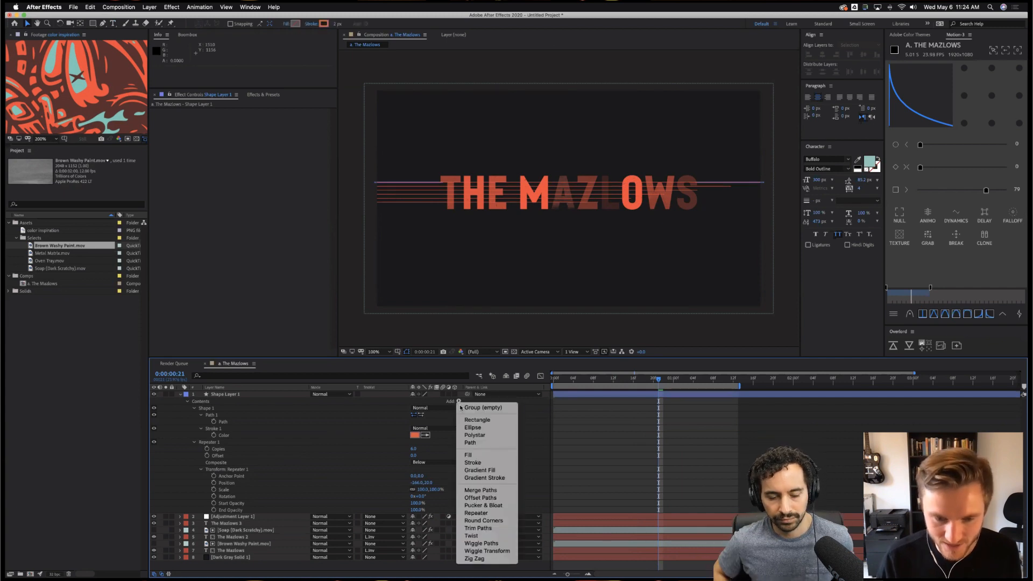
click(488, 531)
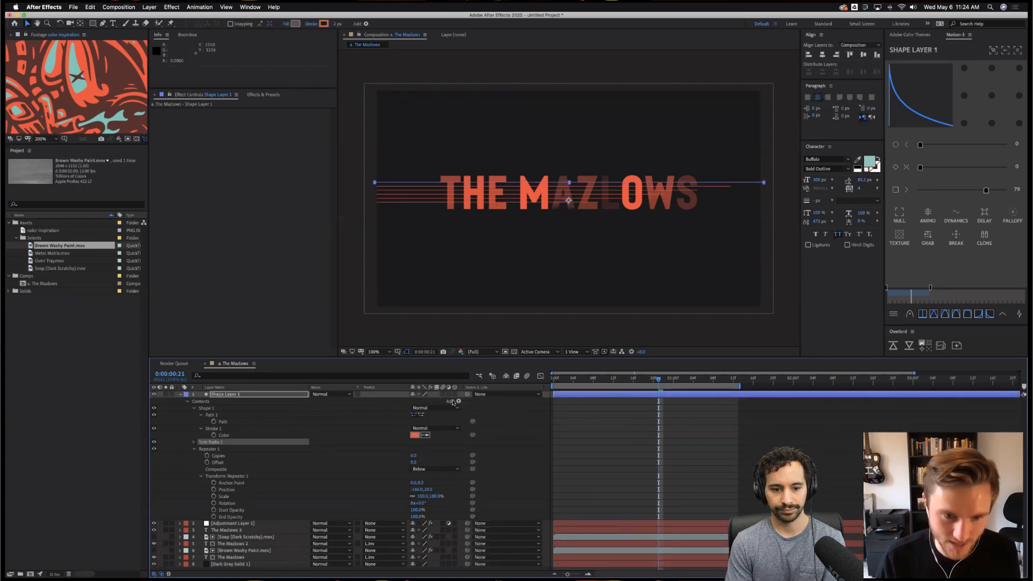
click(194, 443)
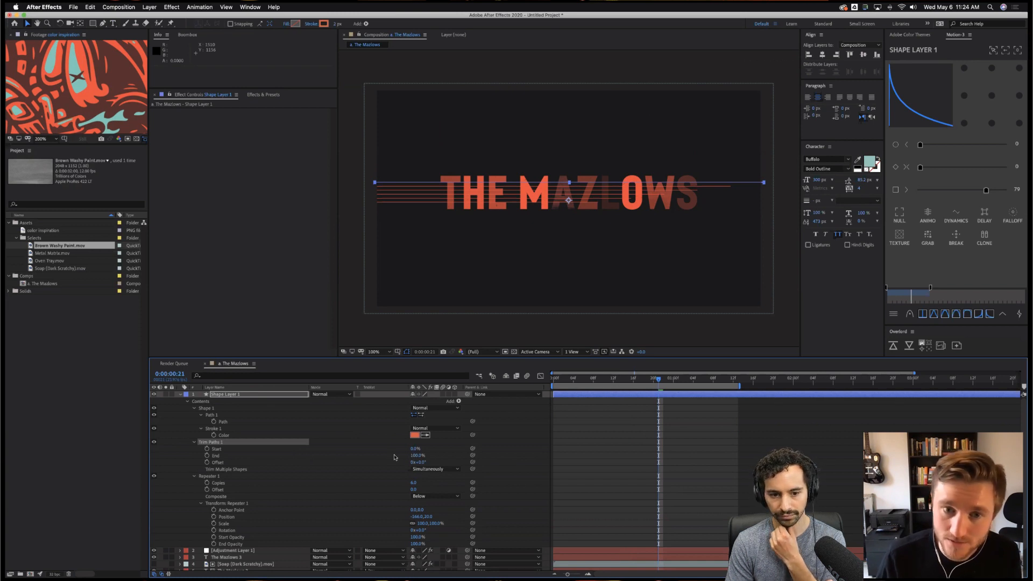
Keyframe the Trim Paths End from 0% at 0:00:00:21 to 100% at 0:00:01:06.
drag(417, 456, 335, 456)
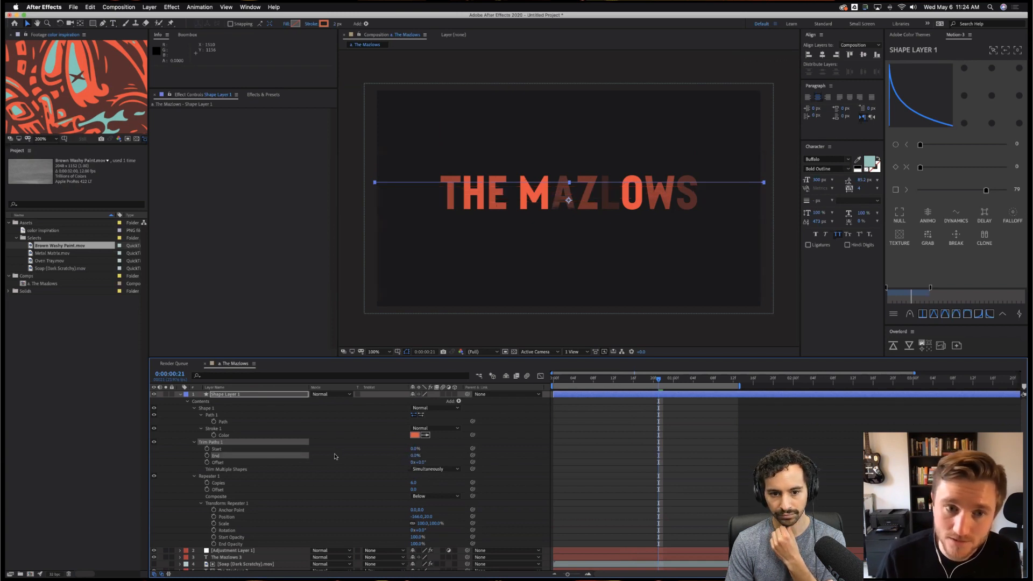
click(207, 455)
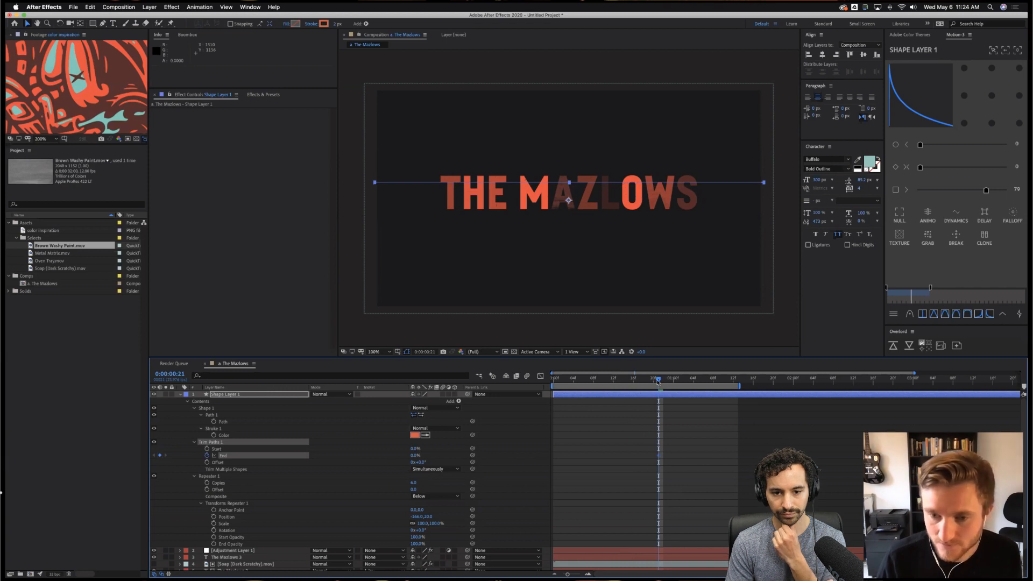
click(703, 379)
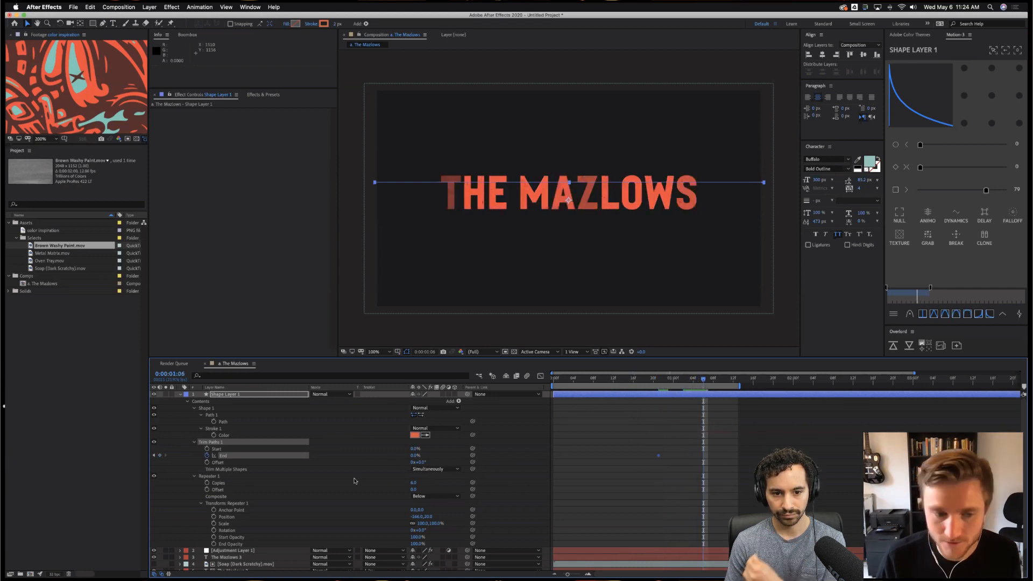
drag(426, 457, 543, 457)
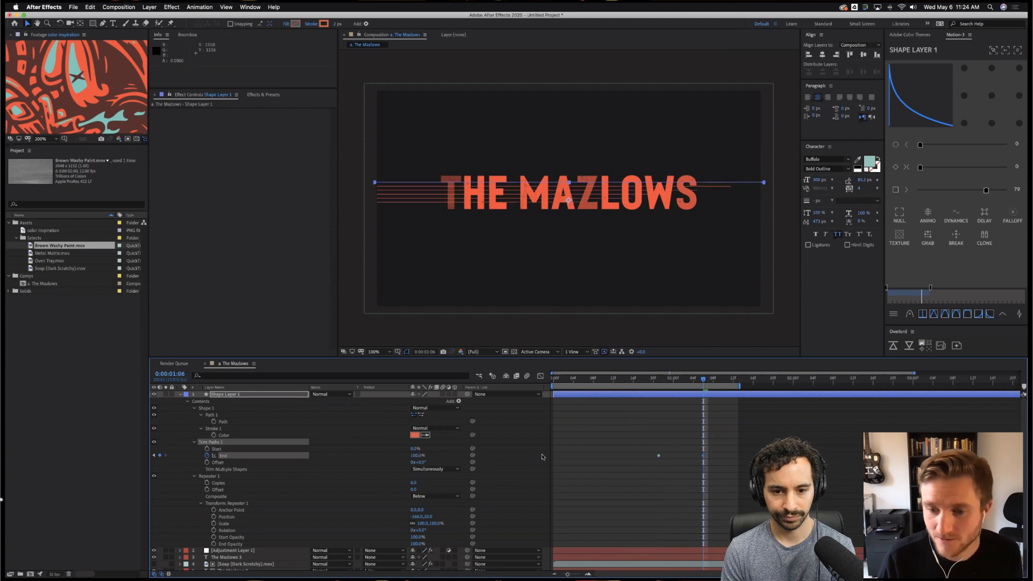
Keyframe the Trim Paths Start from 0% at 0:00:01:06 to 100% at 0:00:01:16.
click(208, 449)
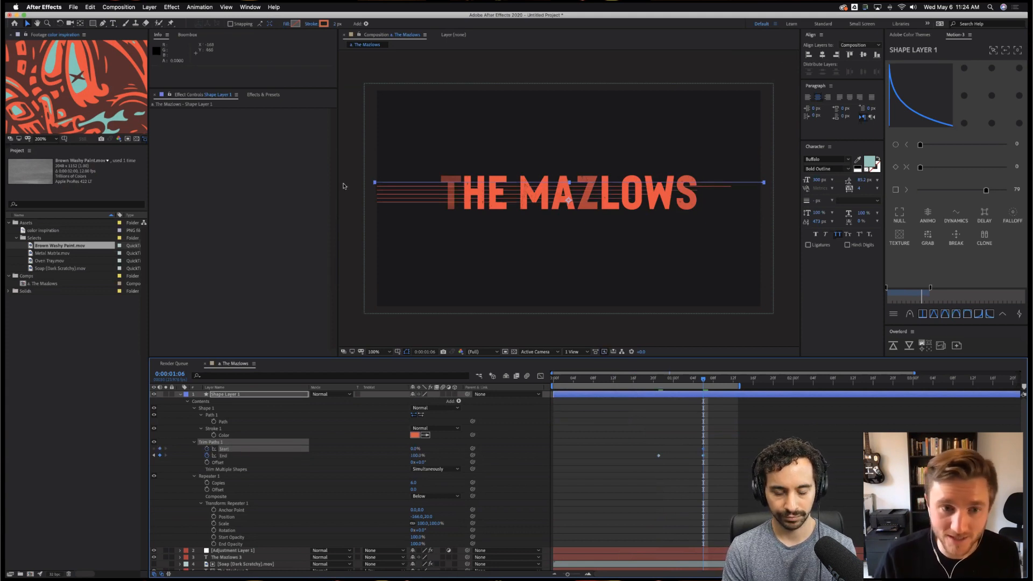
key(space)
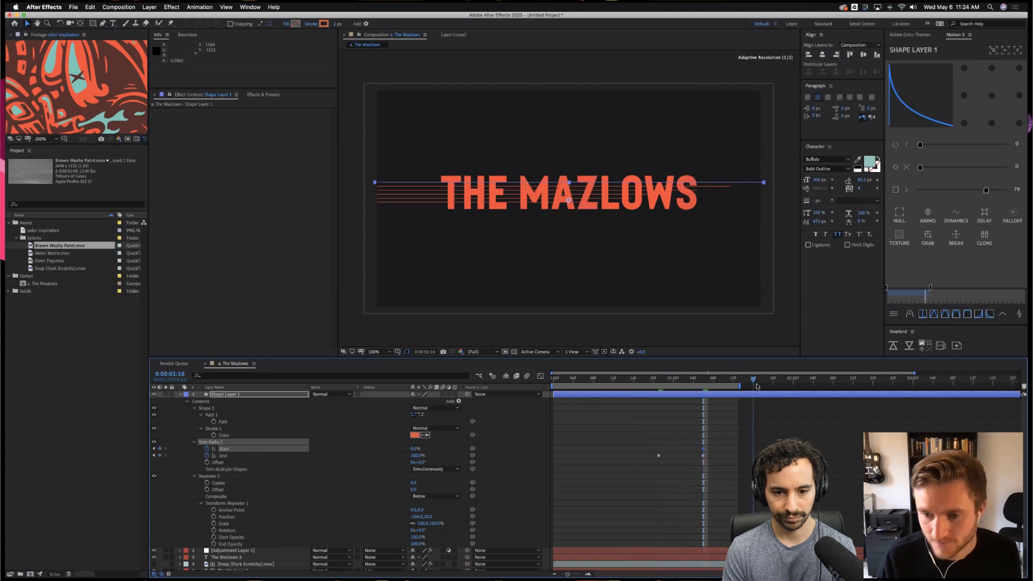
drag(415, 449, 468, 449)
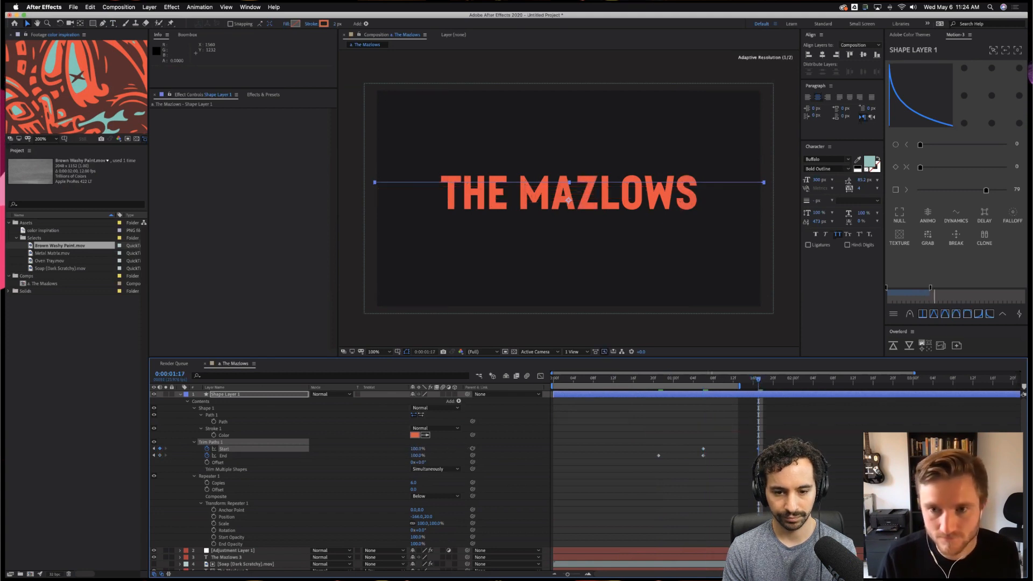
click(758, 451)
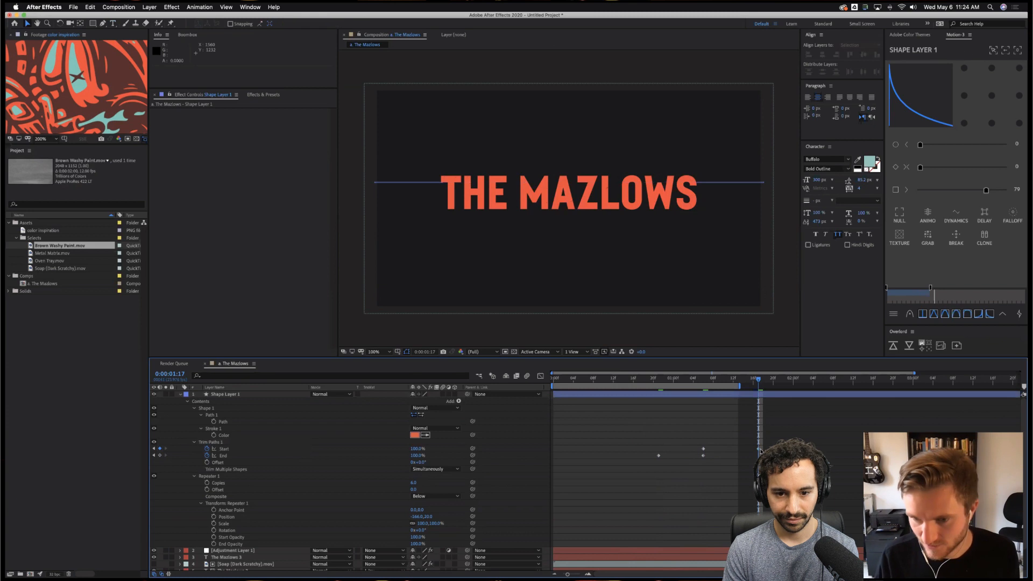
drag(759, 450, 753, 450)
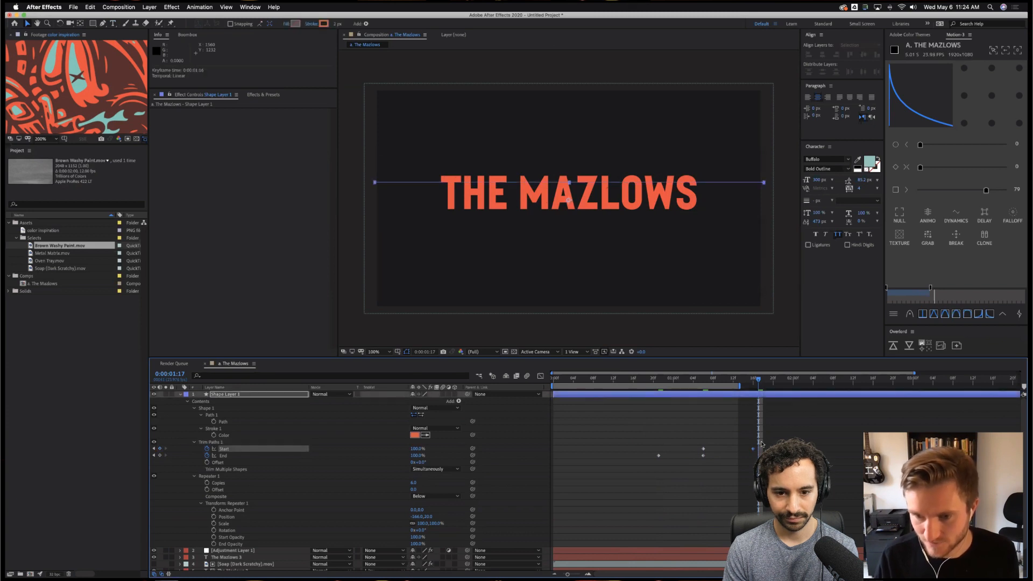
Shift the work area to run from 0:00:00:07 to 0:00:01:19 and scrub through the line animation.
drag(681, 387, 716, 388)
click(673, 380)
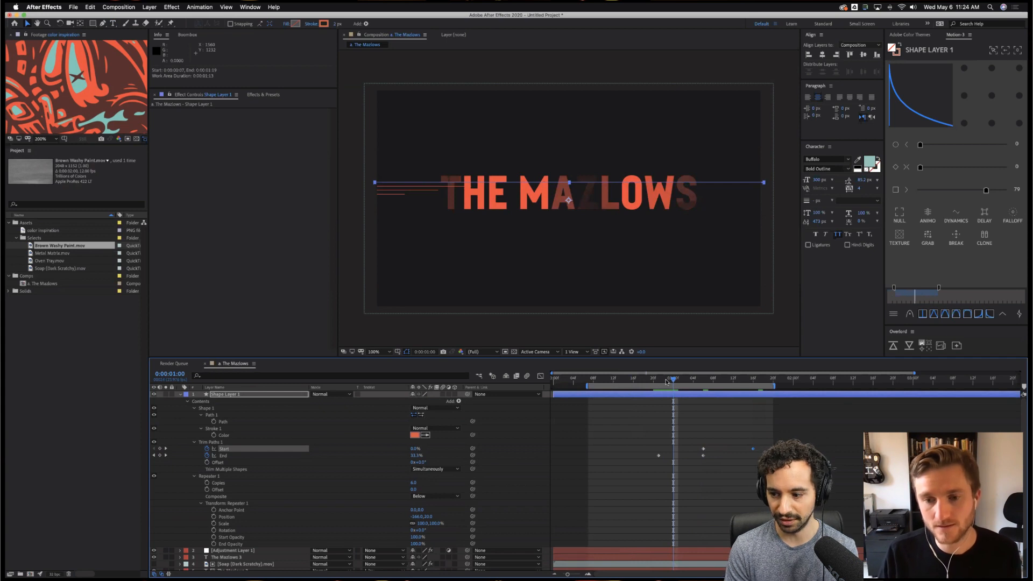
mouse_move(667, 382)
mouse_down()
mouse_move(764, 393)
mouse_move(710, 396)
mouse_up()
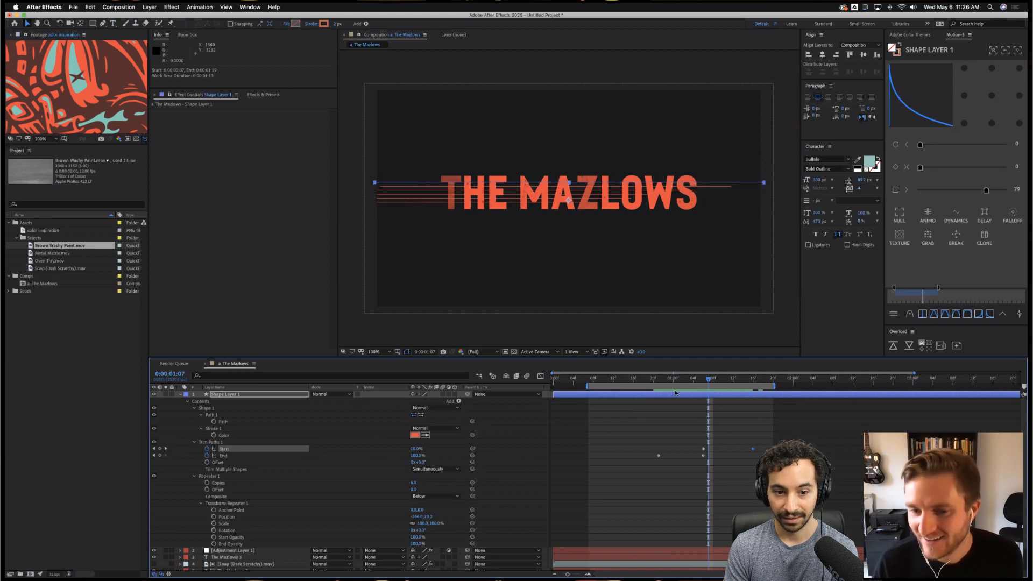
Trim Shape Layer 1 to run from 0:00:00:21 to 0:00:01:16 and preview the strings drawing on.
key(j)
key(j)
key(alt+bracketleft)
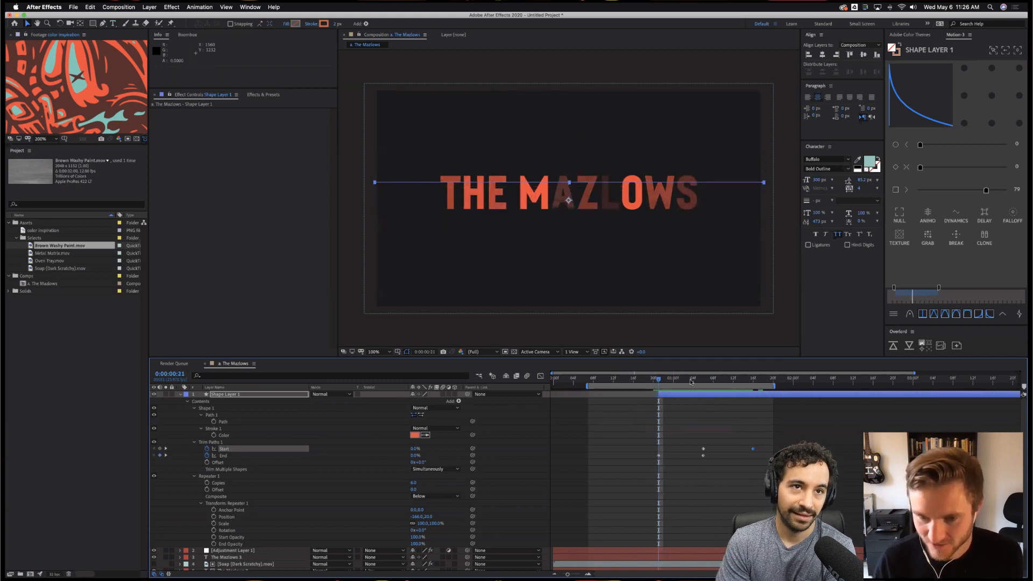
key(k)
key(k)
key(alt+bracketright)
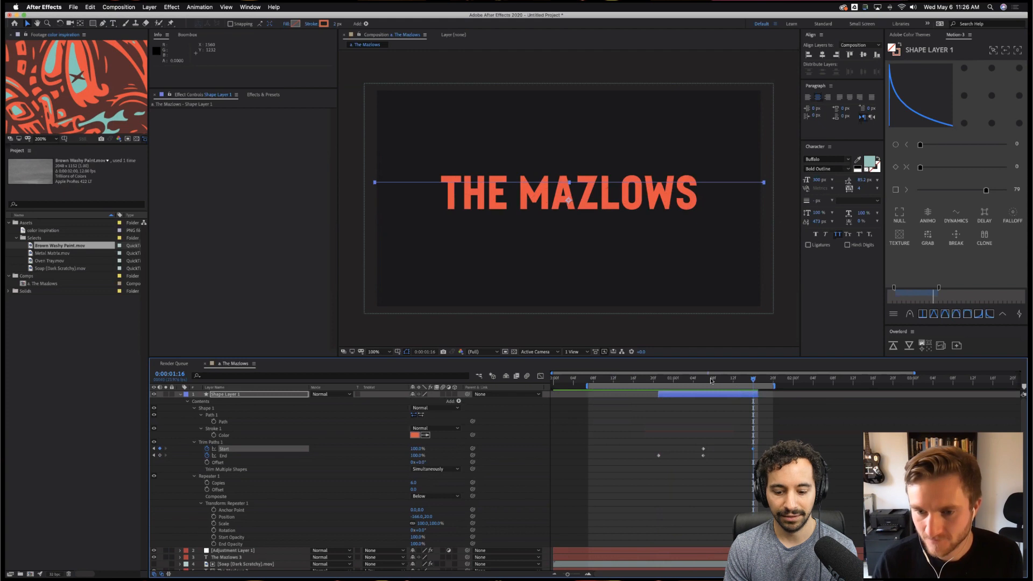
drag(711, 380, 683, 383)
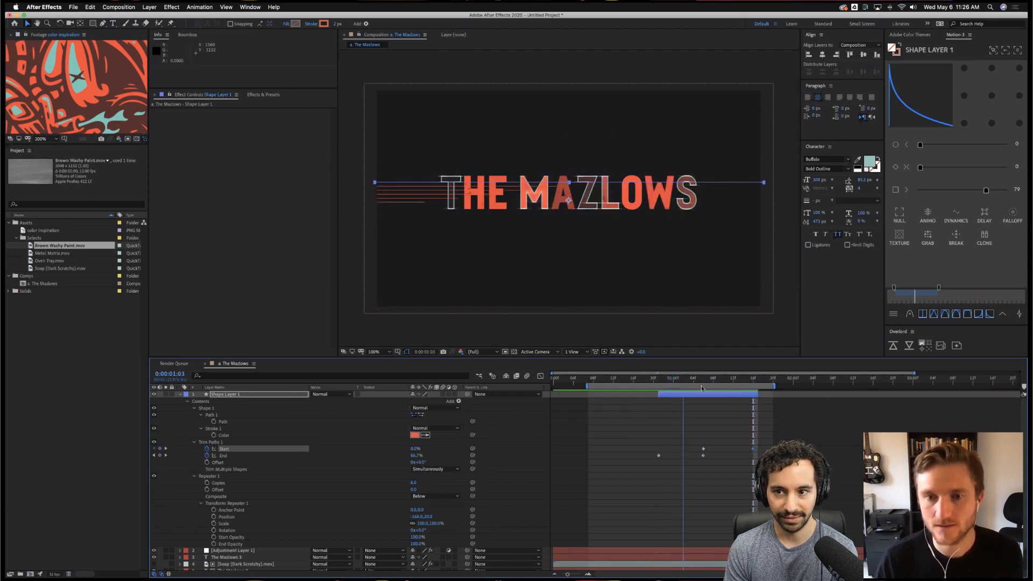
key(space)
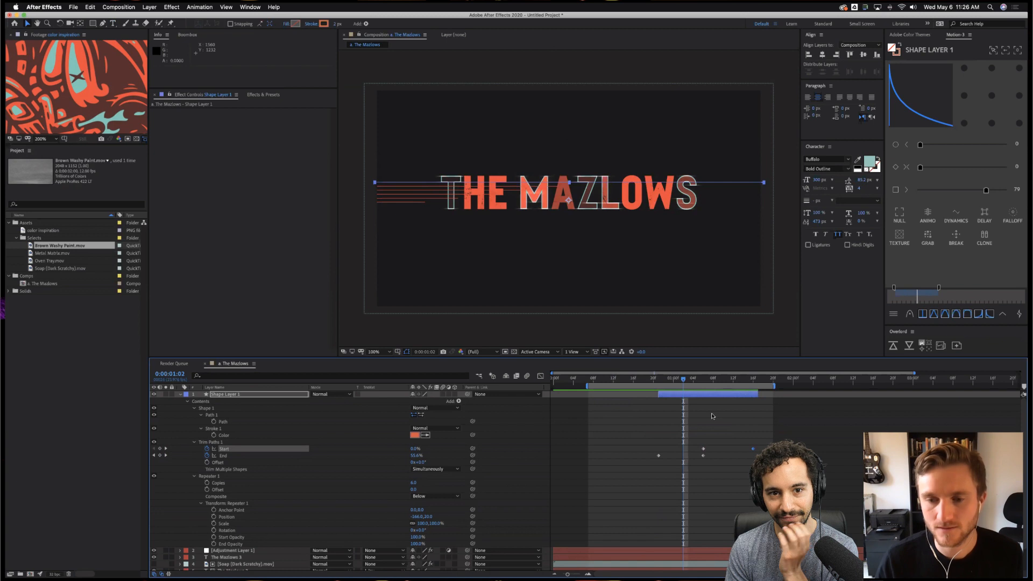
drag(686, 381, 701, 382)
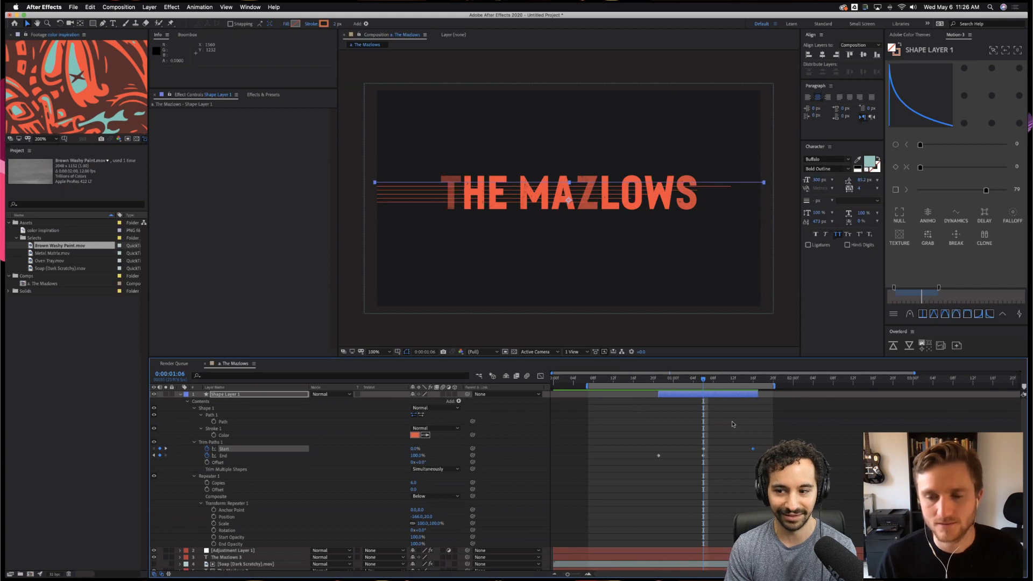
click(731, 424)
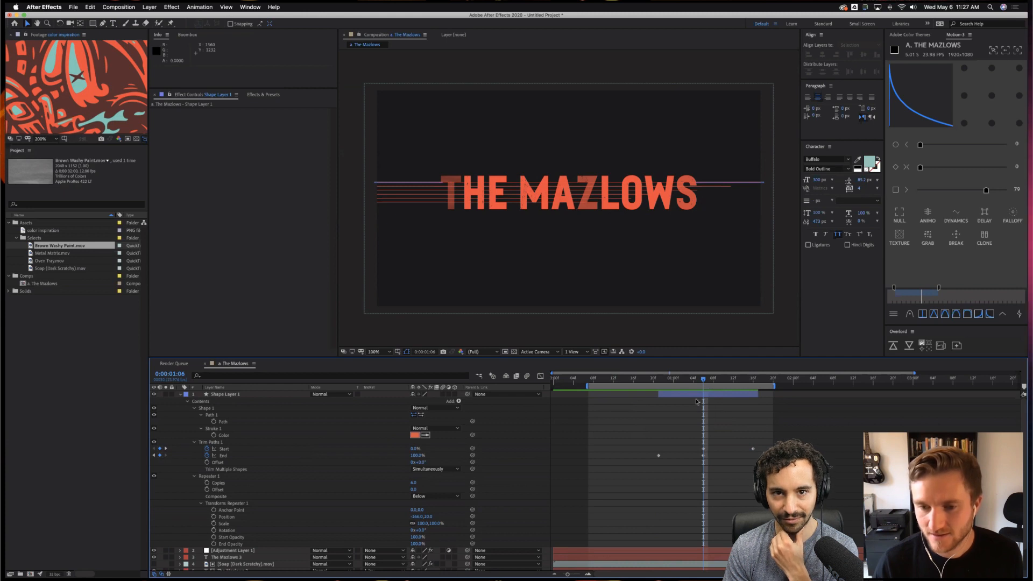
Slide Shape Layer 1 to start at 0:00:01:00 and extend its out point to 0:00:01:23.
click(674, 379)
drag(677, 396, 692, 397)
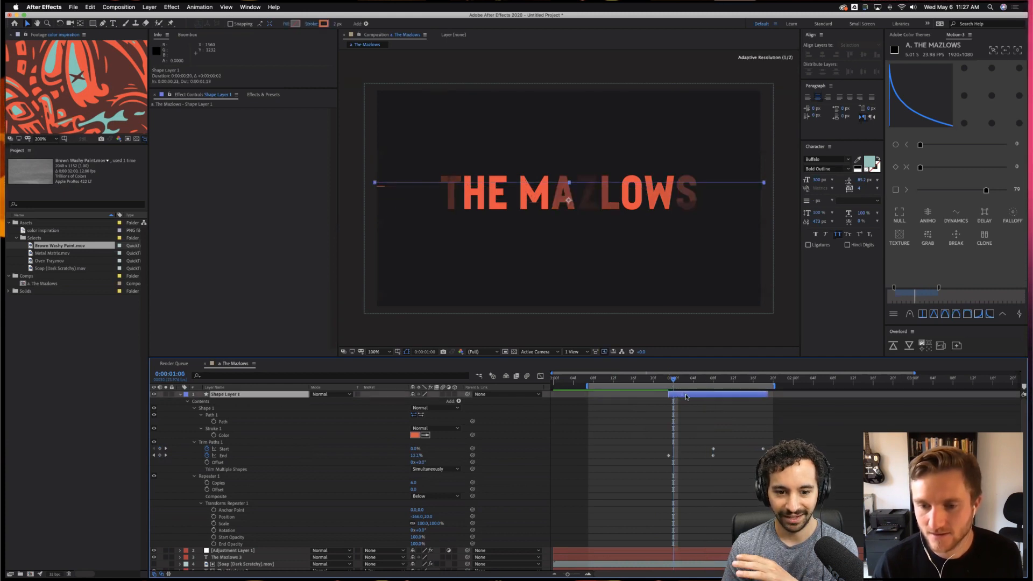
click(793, 379)
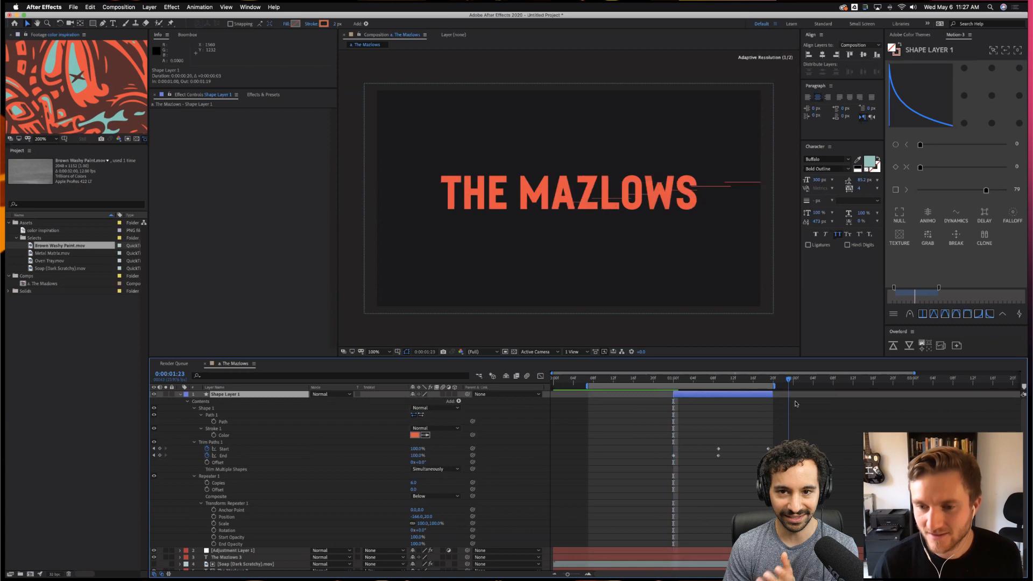
drag(773, 394, 793, 399)
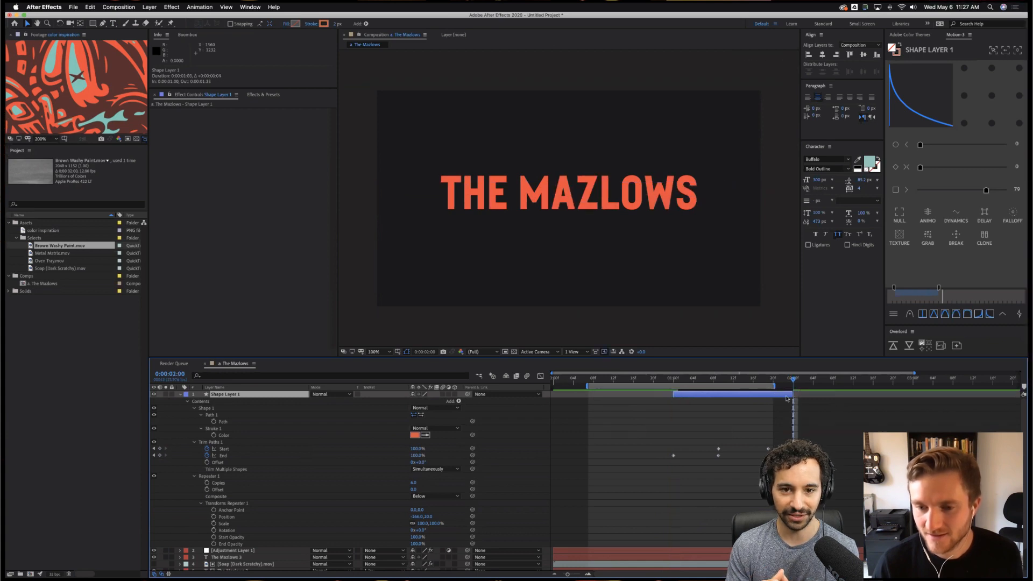
Move the Trim Paths' first Start keyframe and last End keyframe together to 0:00:01:12.
click(732, 379)
drag(712, 445, 733, 455)
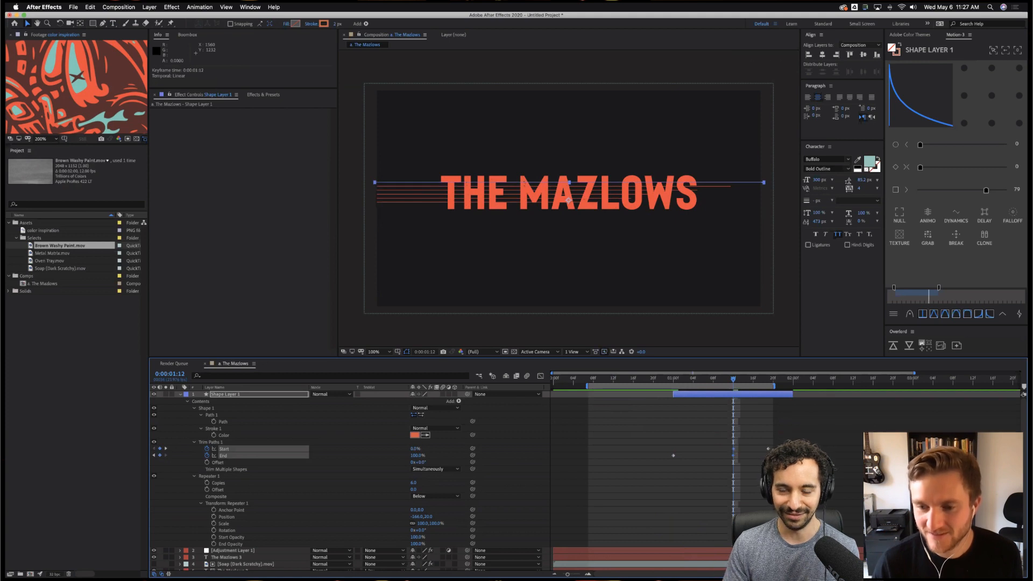
Slide Shape Layer 1 to start at 0:00:00:16 and shift its lines about 470 px left in the composition.
click(787, 449)
click(791, 377)
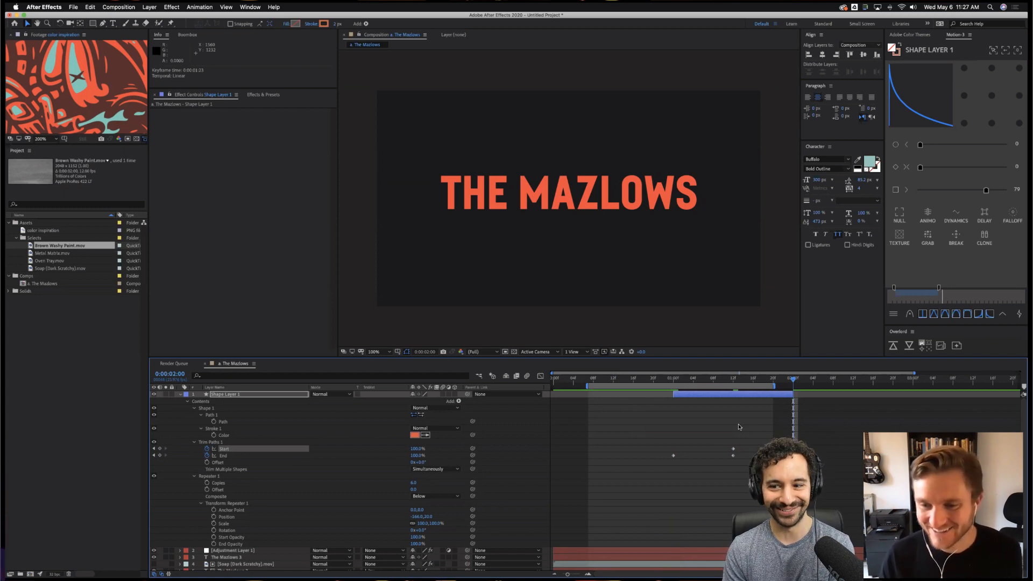
drag(738, 393, 698, 393)
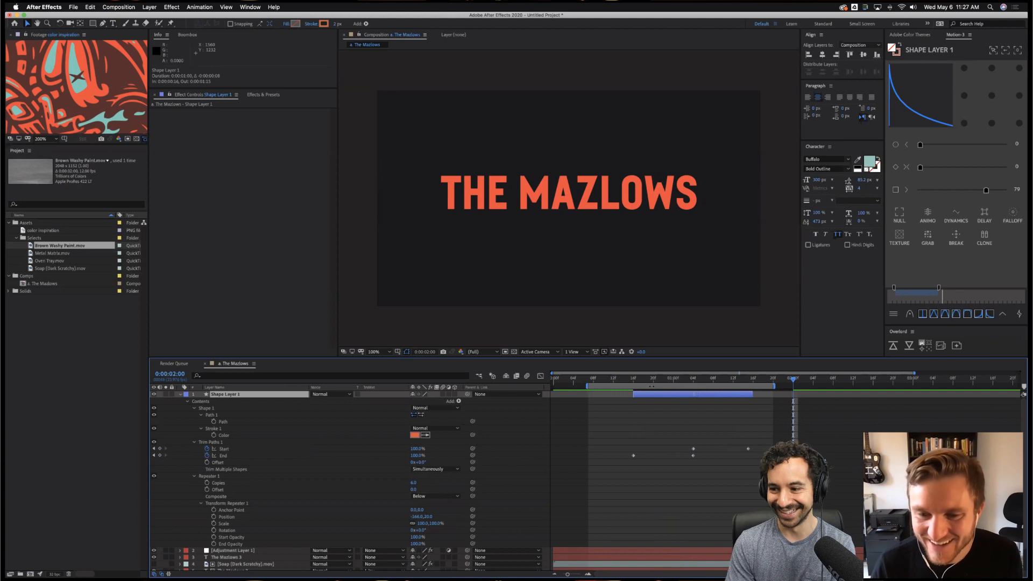
drag(638, 382, 693, 379)
click(235, 396)
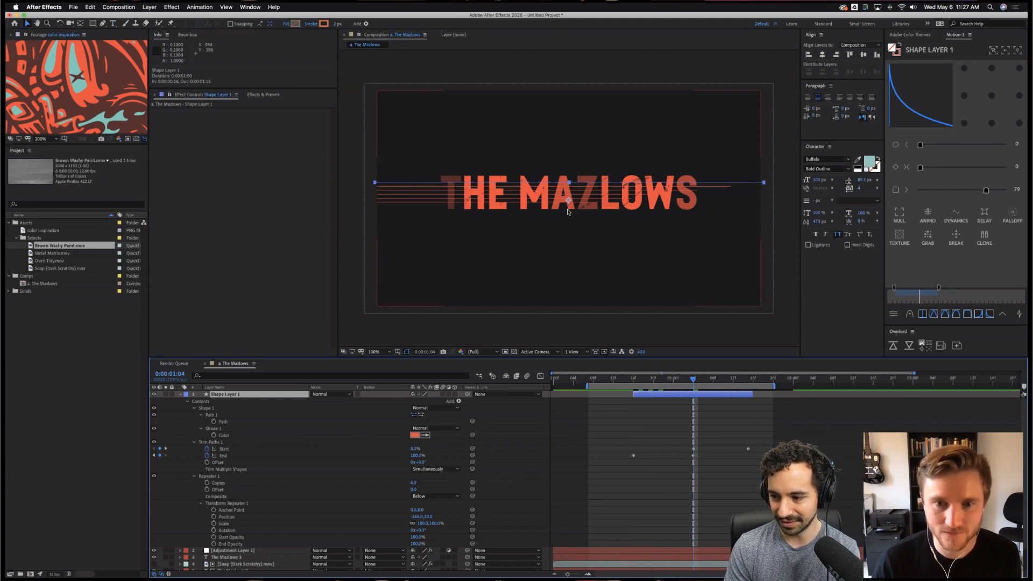
drag(568, 200, 475, 207)
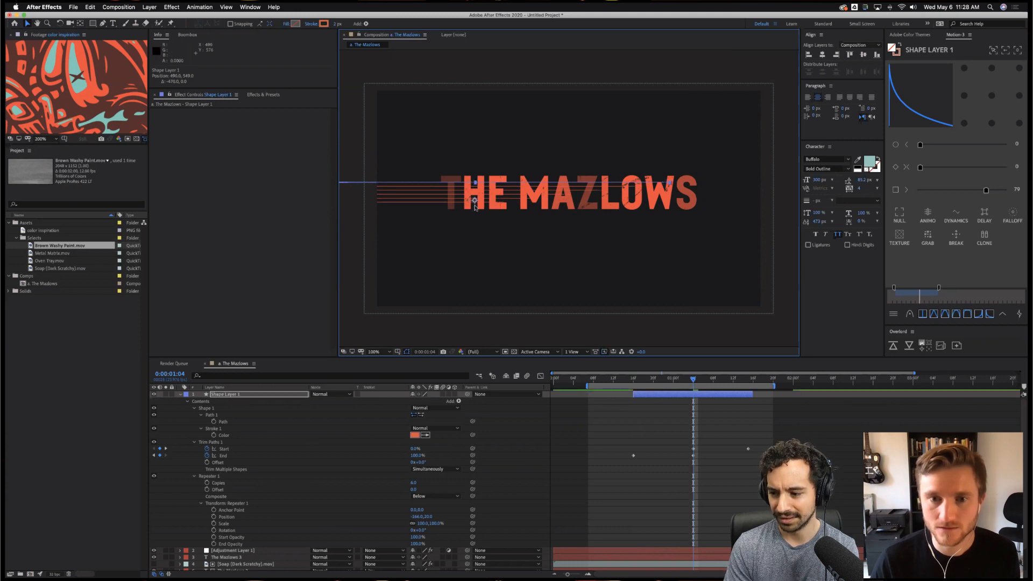
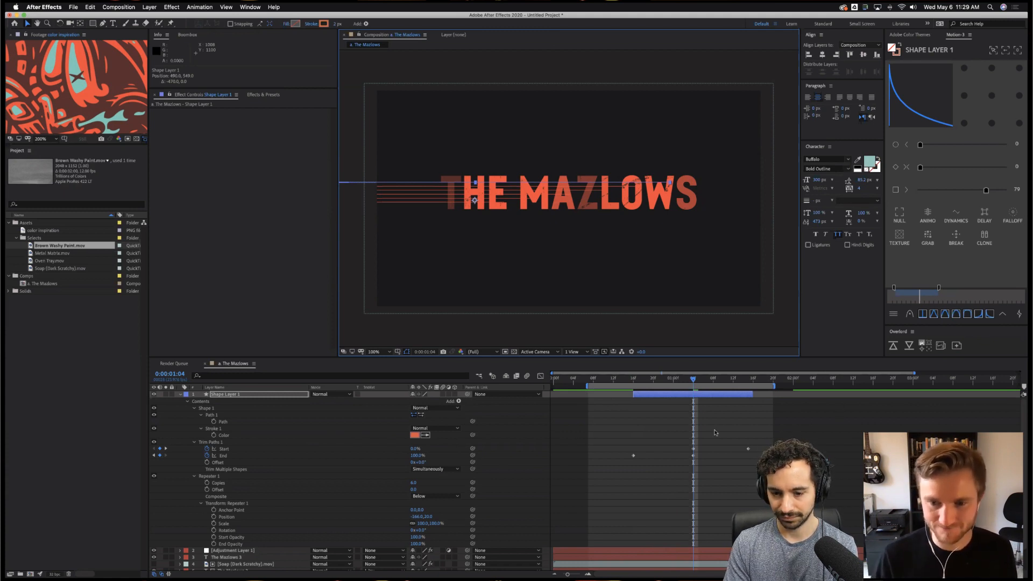
Scrub between 0:00:00:23 and 0:00:01:07 to examine how the shifted lines cross the title.
click(715, 433)
click(678, 379)
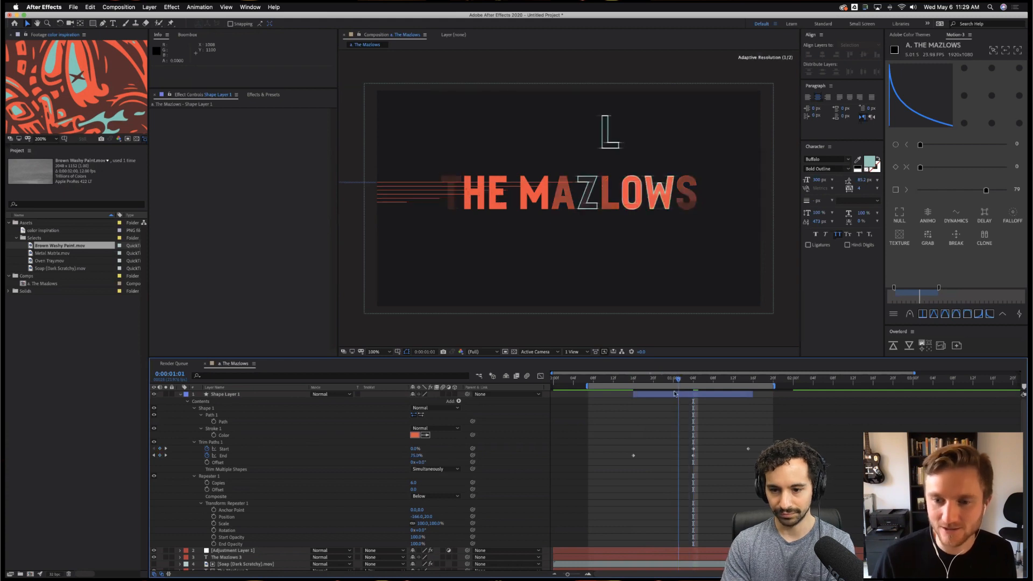
drag(676, 394, 692, 397)
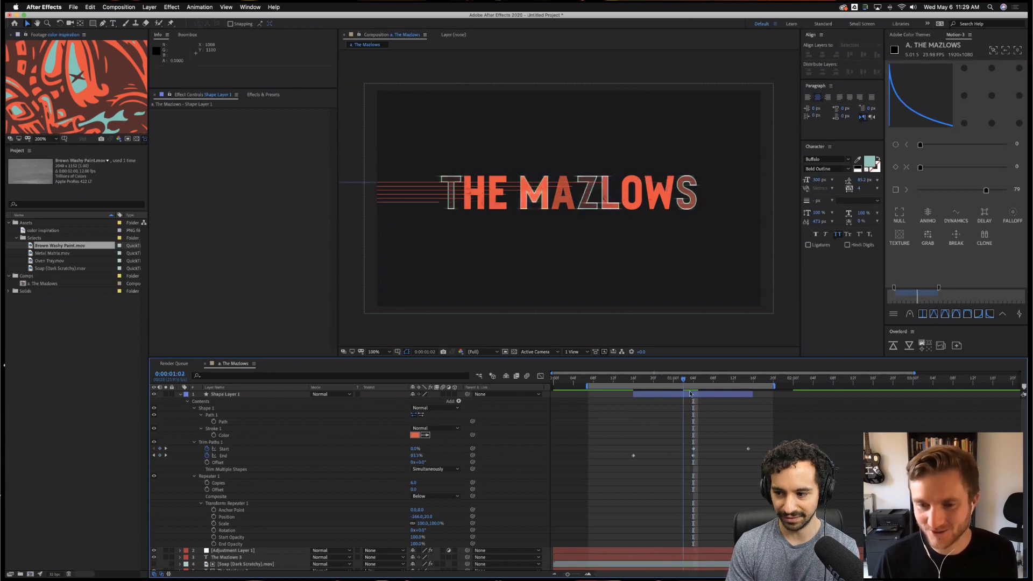
drag(692, 399, 694, 400)
key(Page_Up)
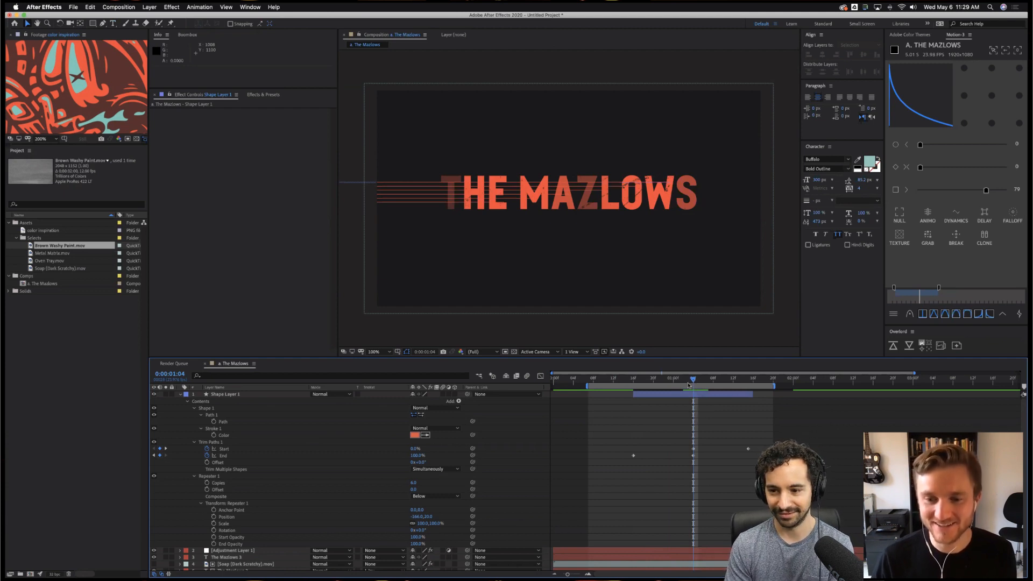
drag(689, 384, 669, 401)
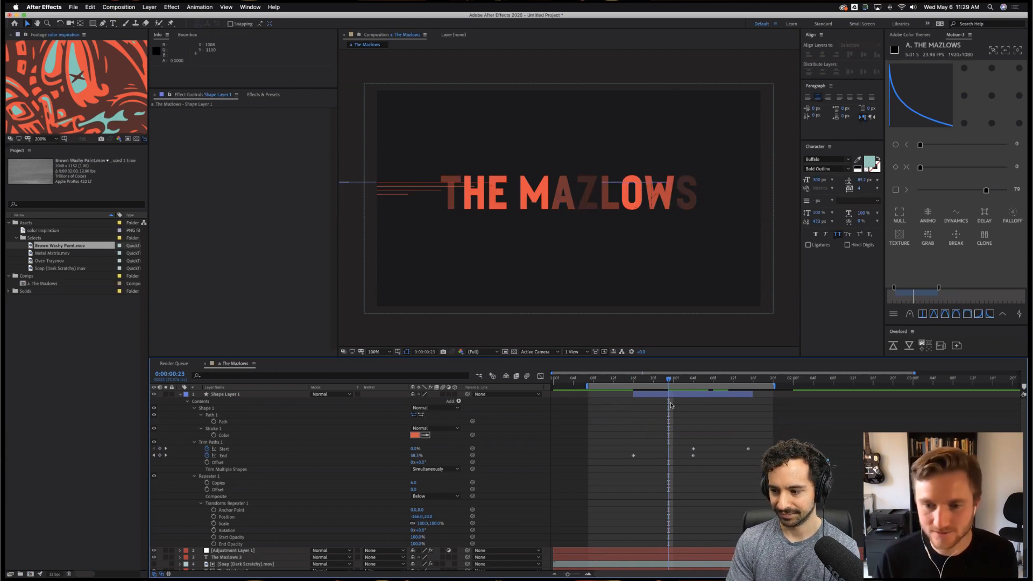
drag(673, 382, 693, 383)
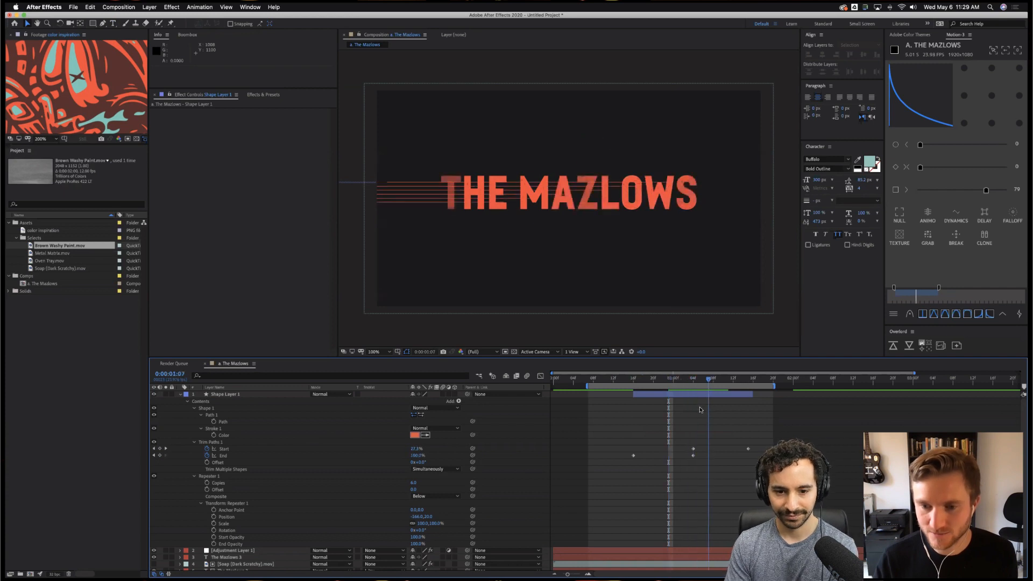
click(678, 381)
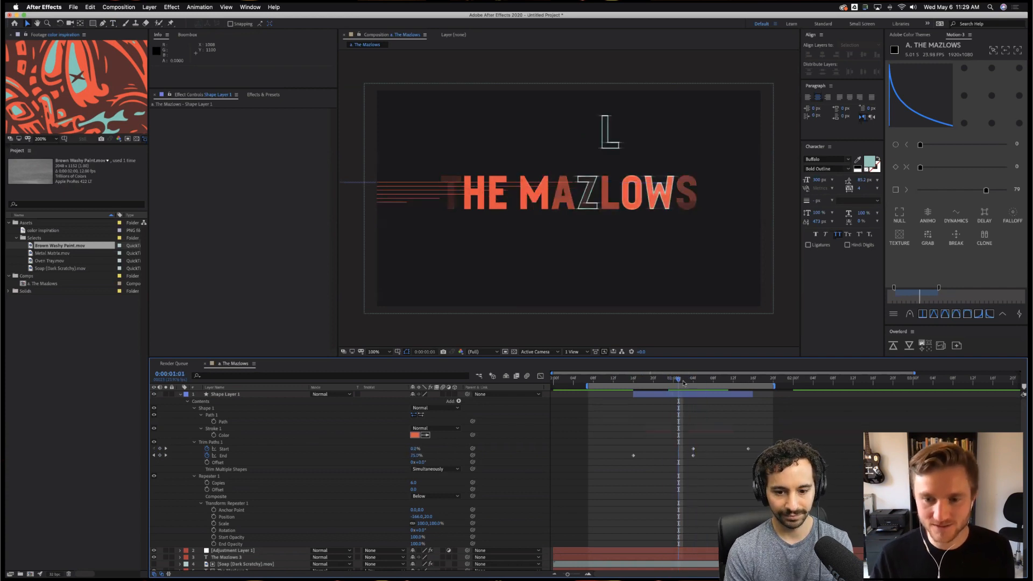
drag(682, 383, 695, 382)
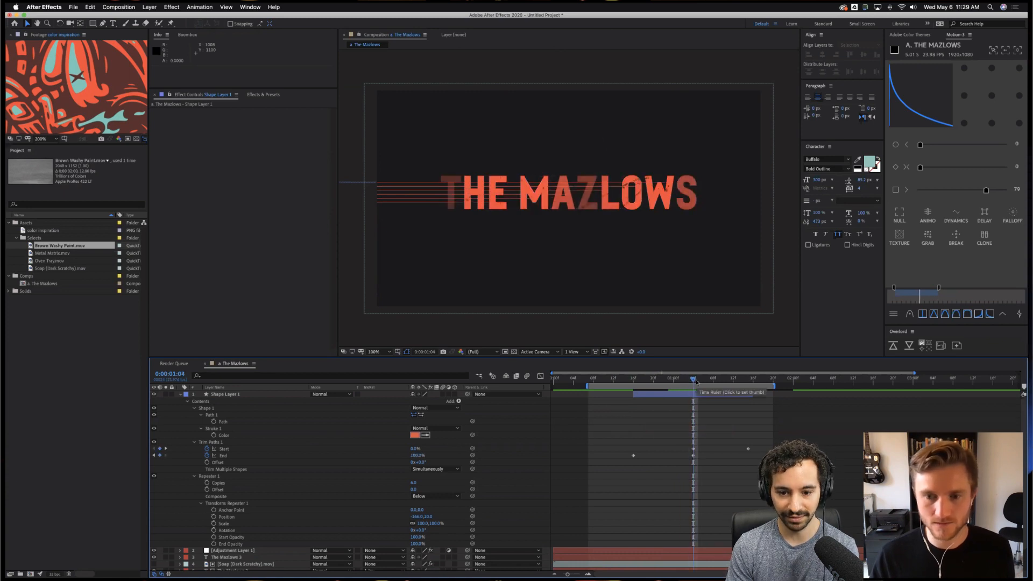
click(702, 395)
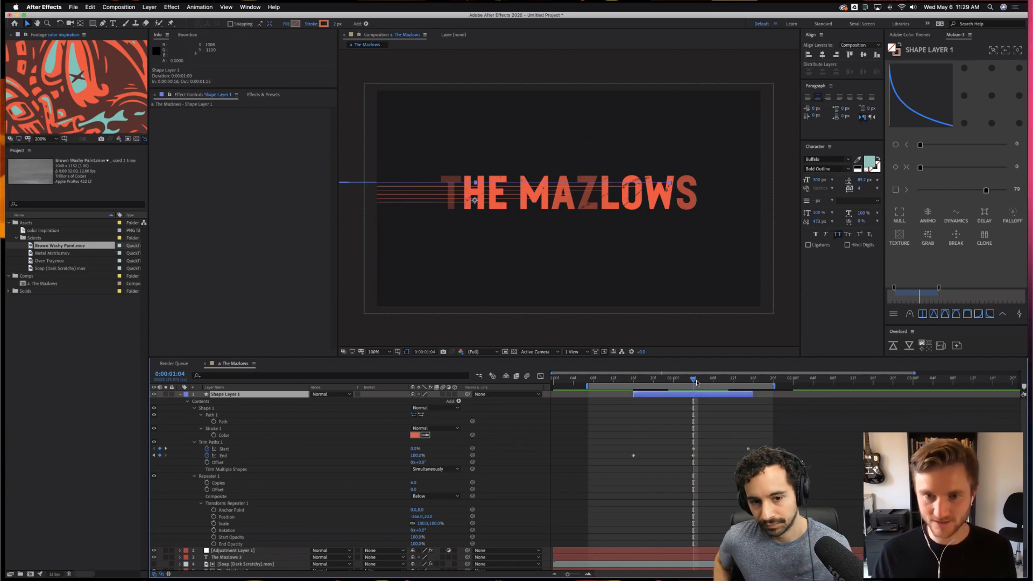
click(699, 380)
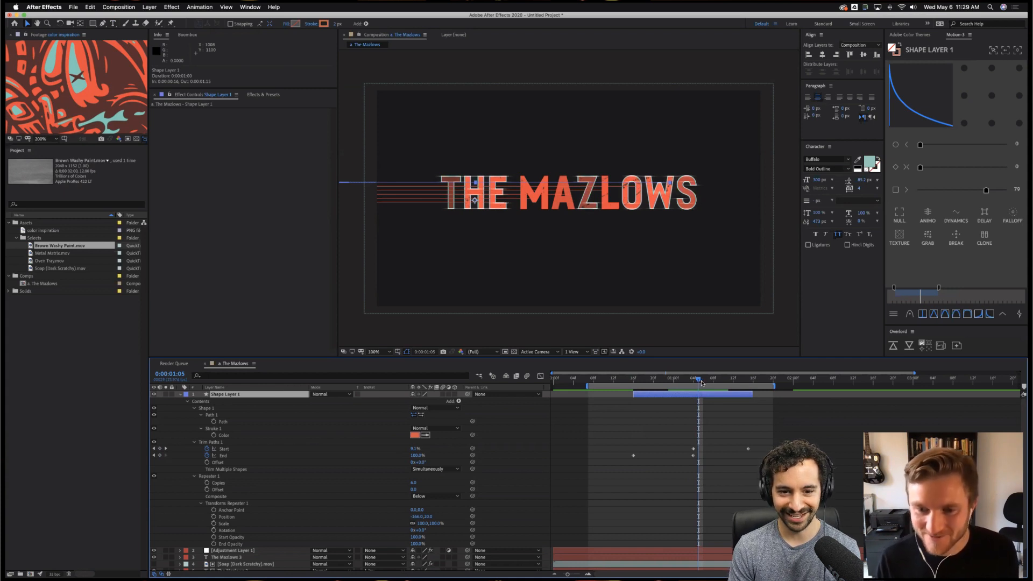
drag(701, 382, 692, 382)
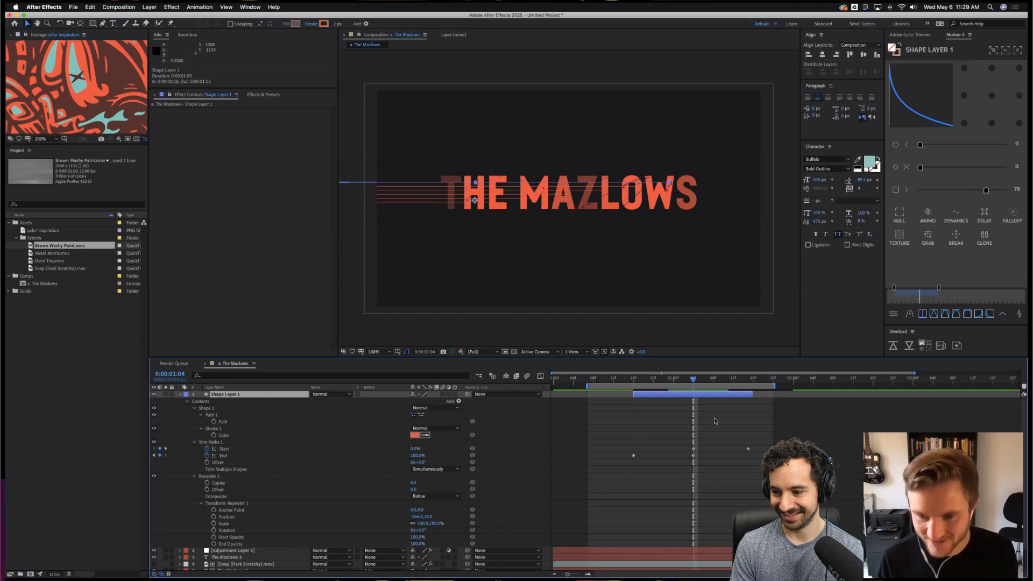
Duplicate Shape Layer 1 to make a second set of string lines.
click(714, 421)
click(701, 395)
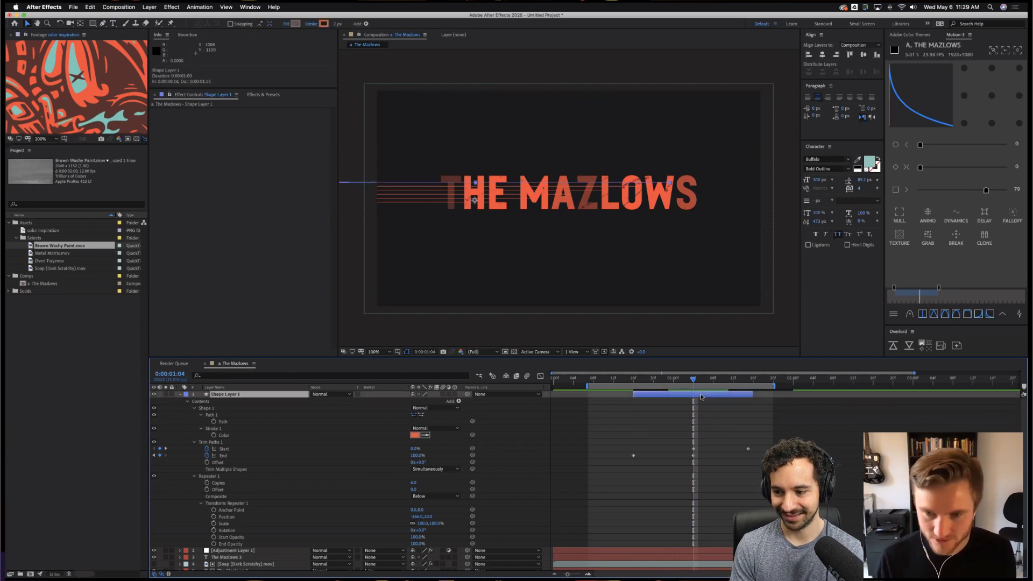
key(super+d)
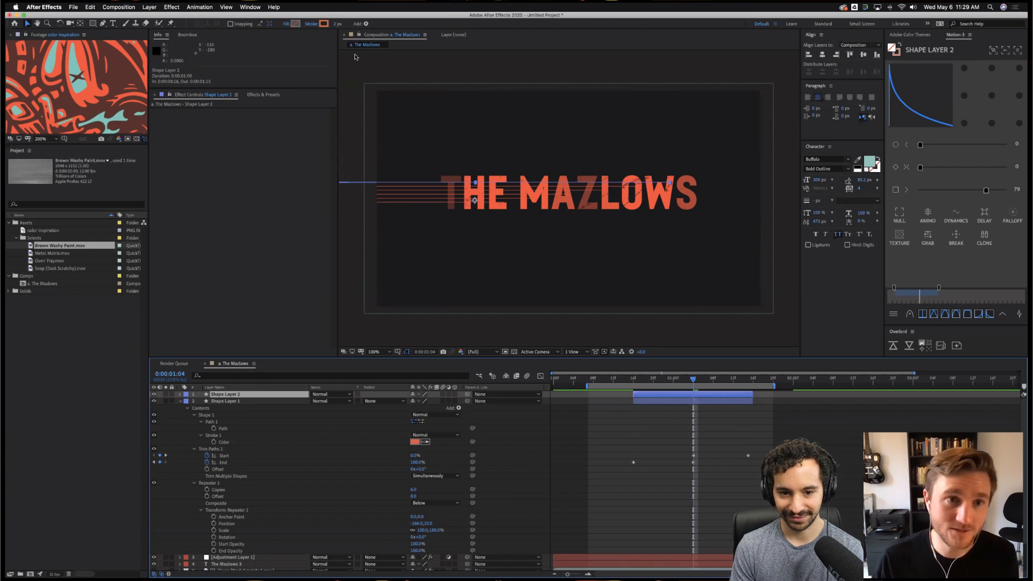
Recolour the duplicate's stroke with the teal sampled from the color inspiration image and set its width to 6 px.
click(323, 23)
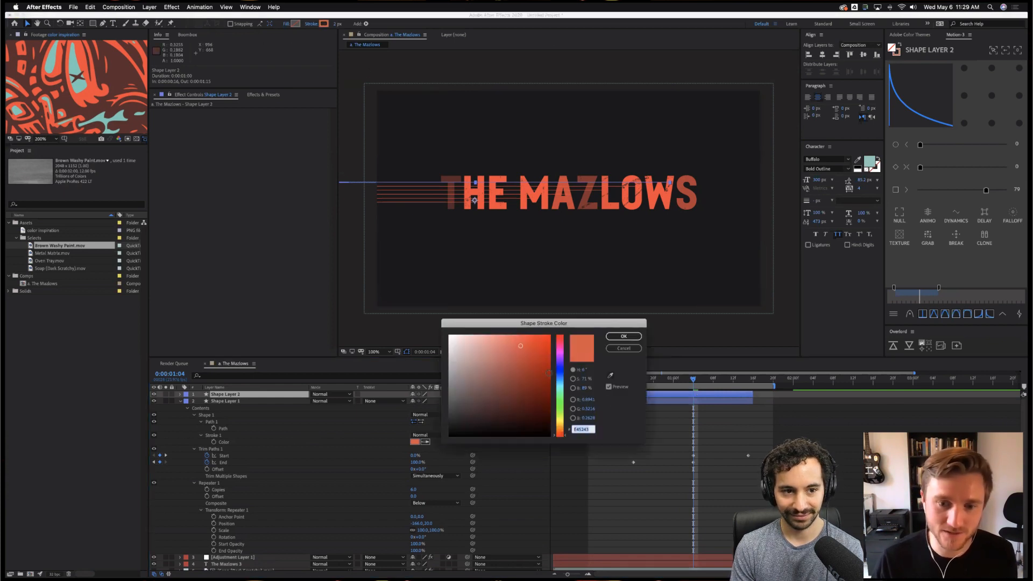
click(611, 374)
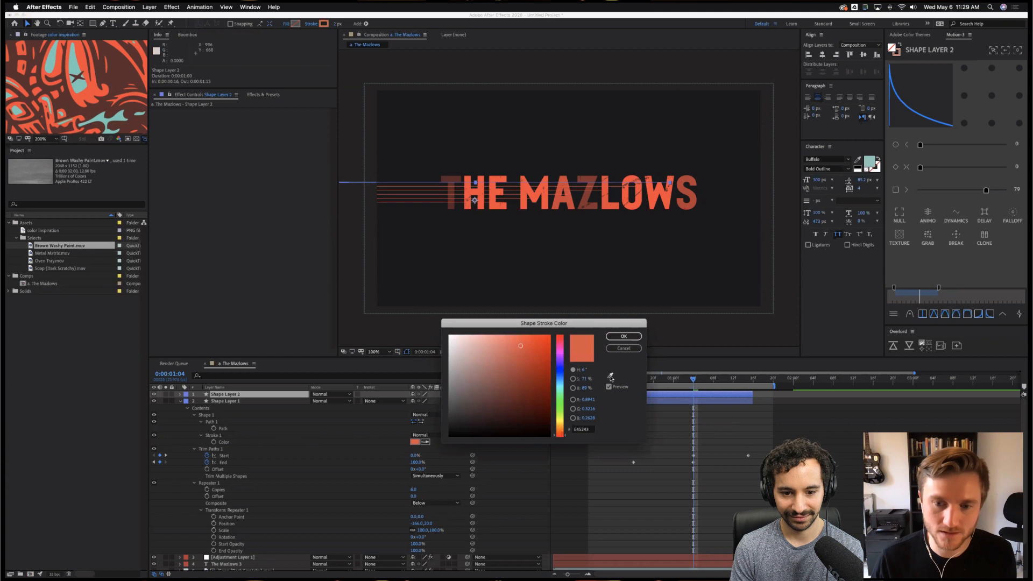
click(75, 70)
key(Return)
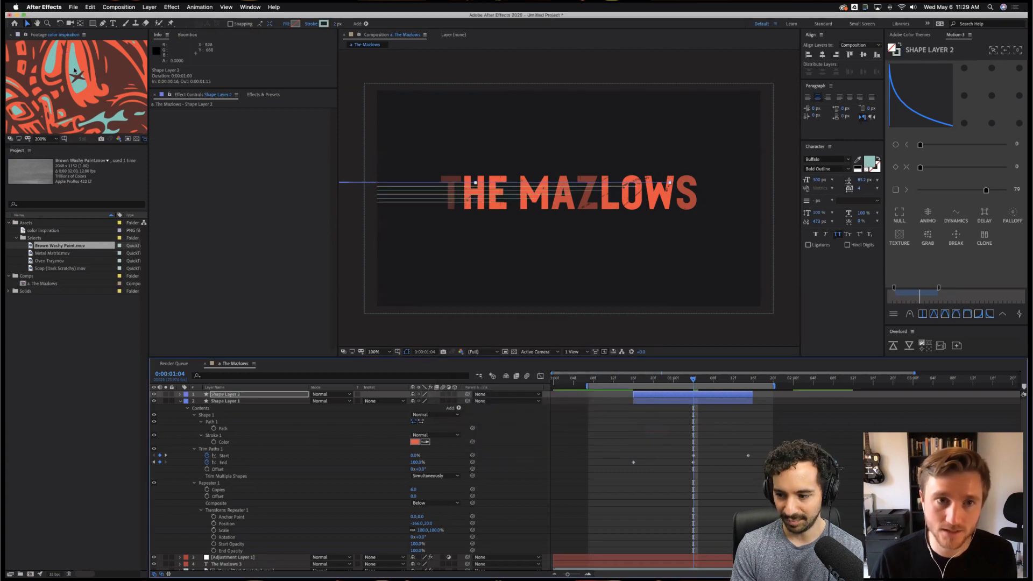
click(335, 25)
text(6)
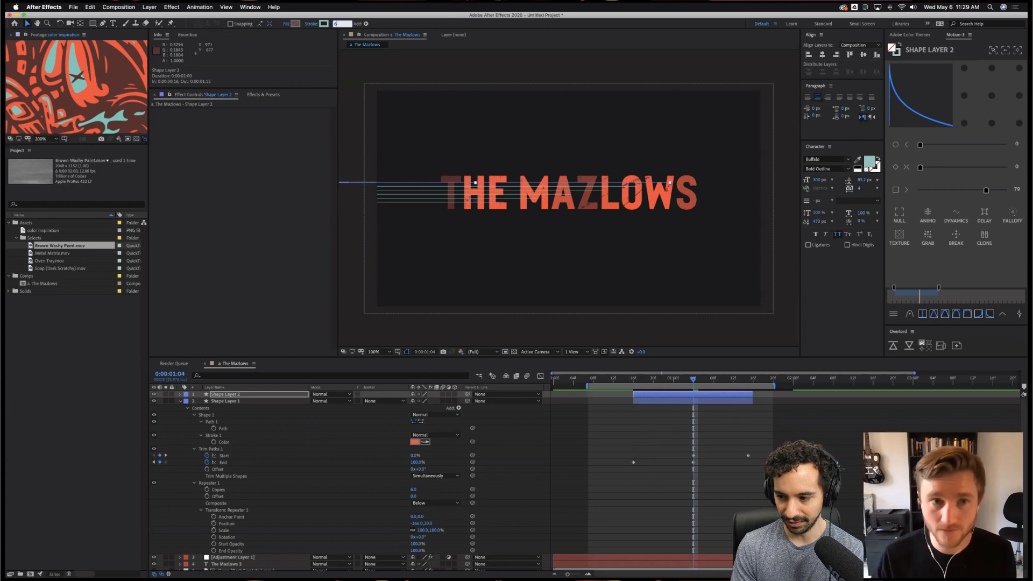
key(Return)
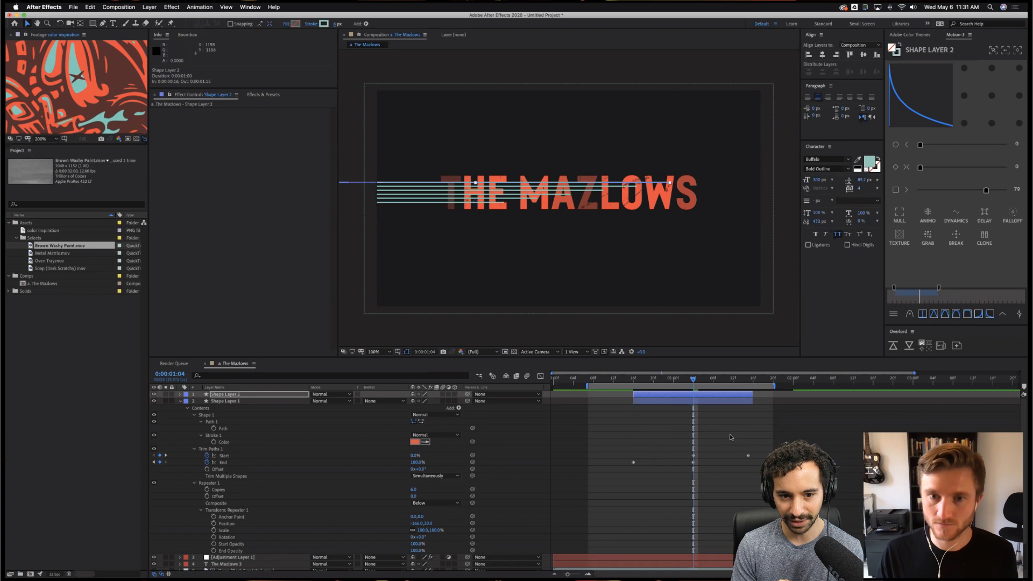
Move the teal lines of Shape Layer 2 about 1900 px right to the title's opposite side and preview both sets.
click(691, 397)
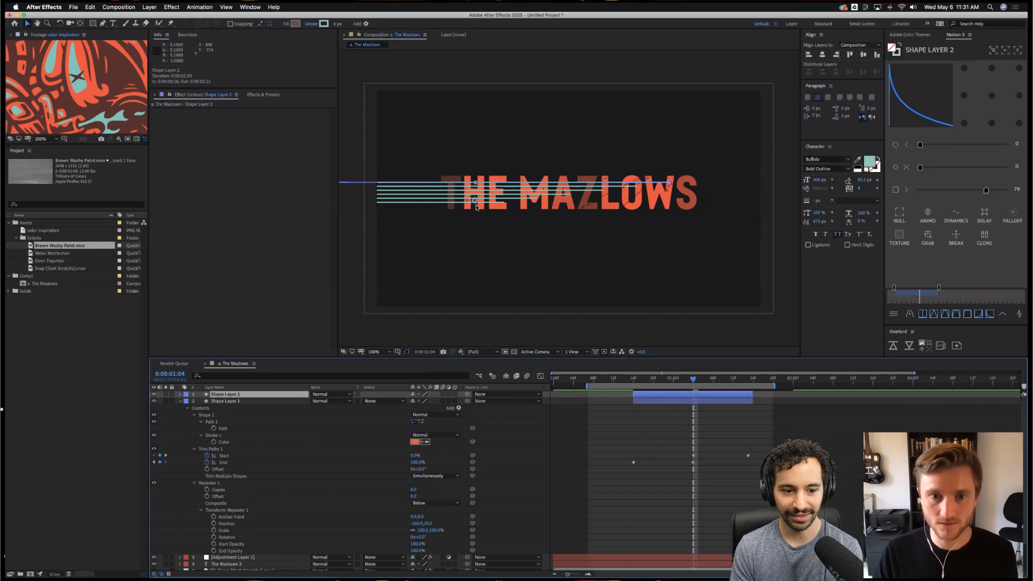
drag(474, 201, 852, 210)
key(F2)
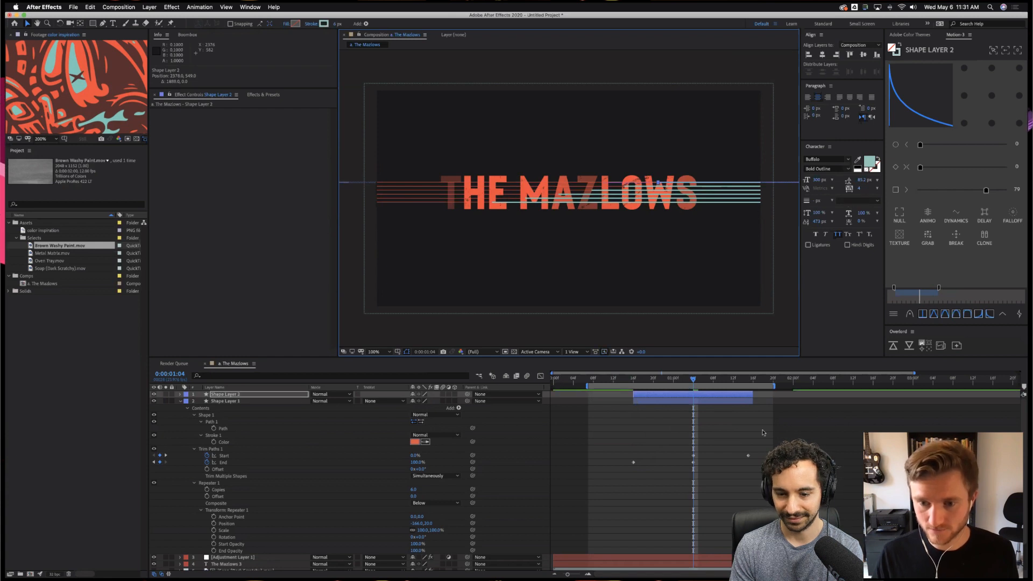
key(space)
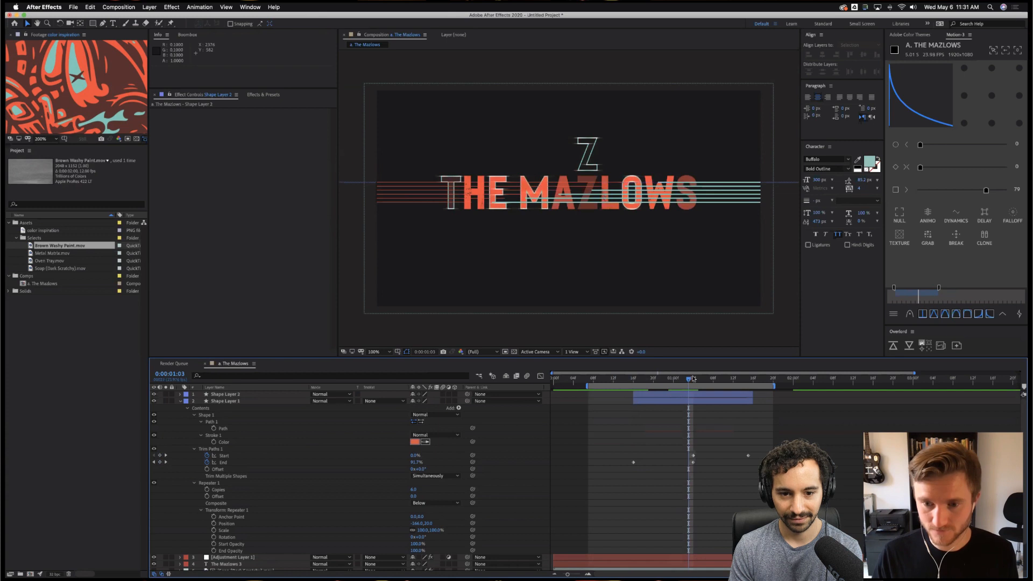
key(space)
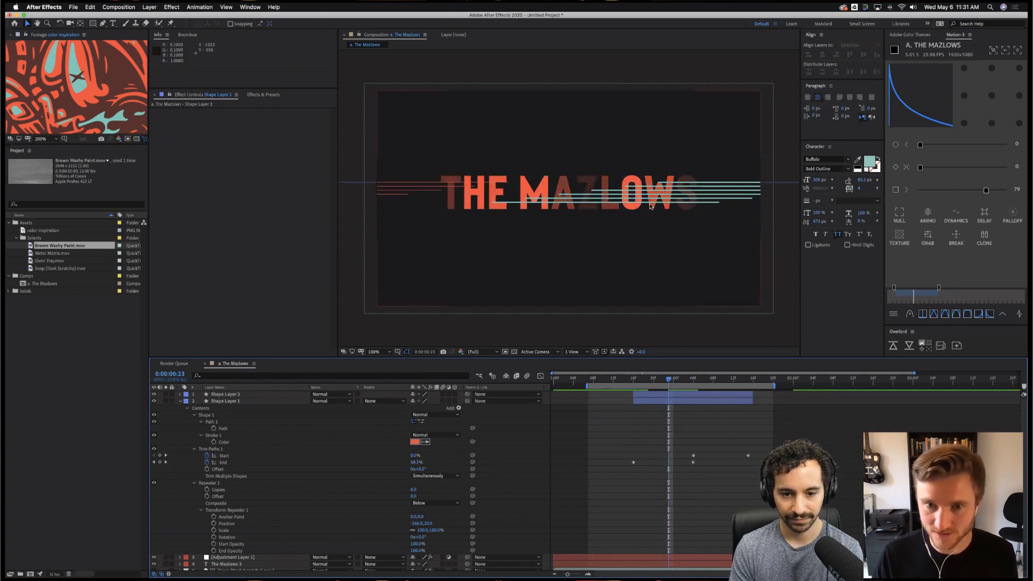
Slide Shape Layer 1 to start at 0:00:00:11 and preview the offset between the red and teal lines.
drag(661, 402, 636, 402)
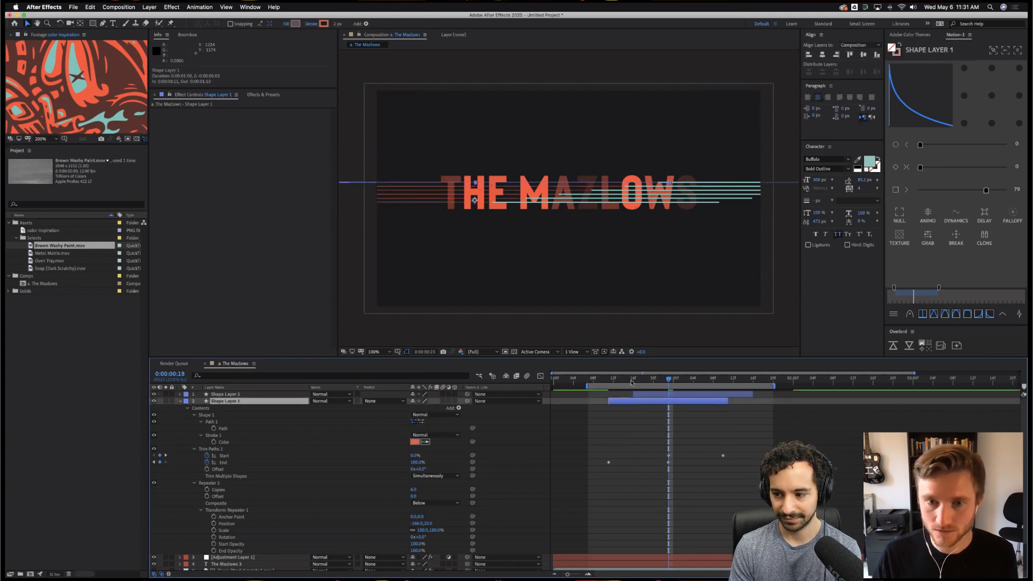
key(space)
key(space)
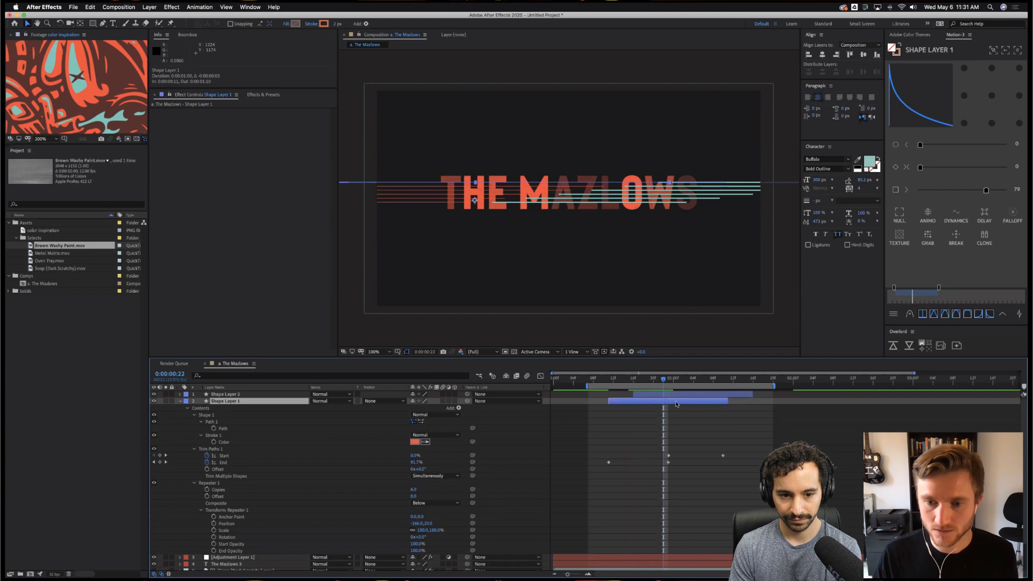
Move the Trim Paths Start keyframes of both shape layers five frames earlier and slide Shape Layer 2 to start at 0:00:00:18.
shift+click(675, 395)
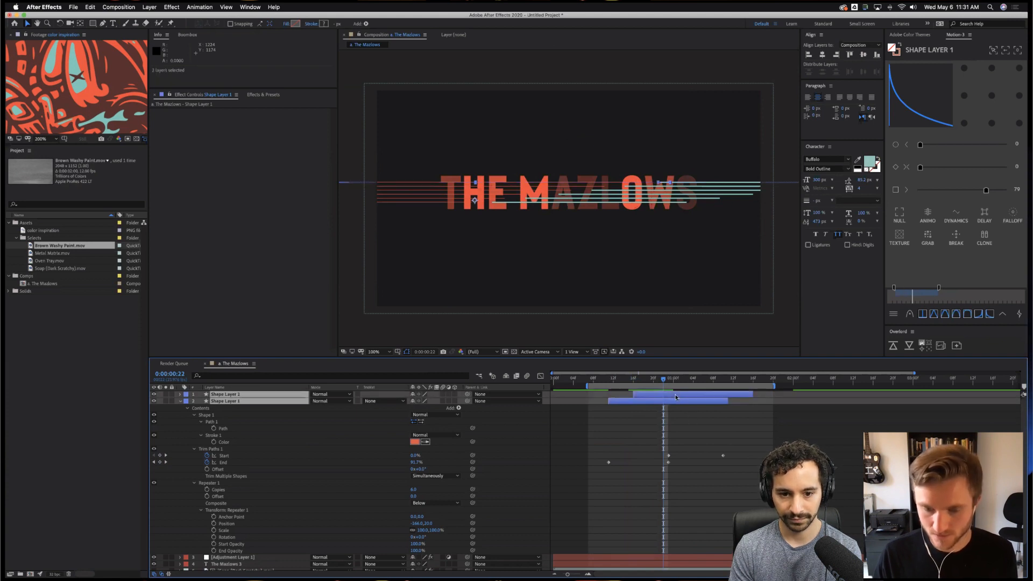
key(u)
drag(685, 405, 645, 423)
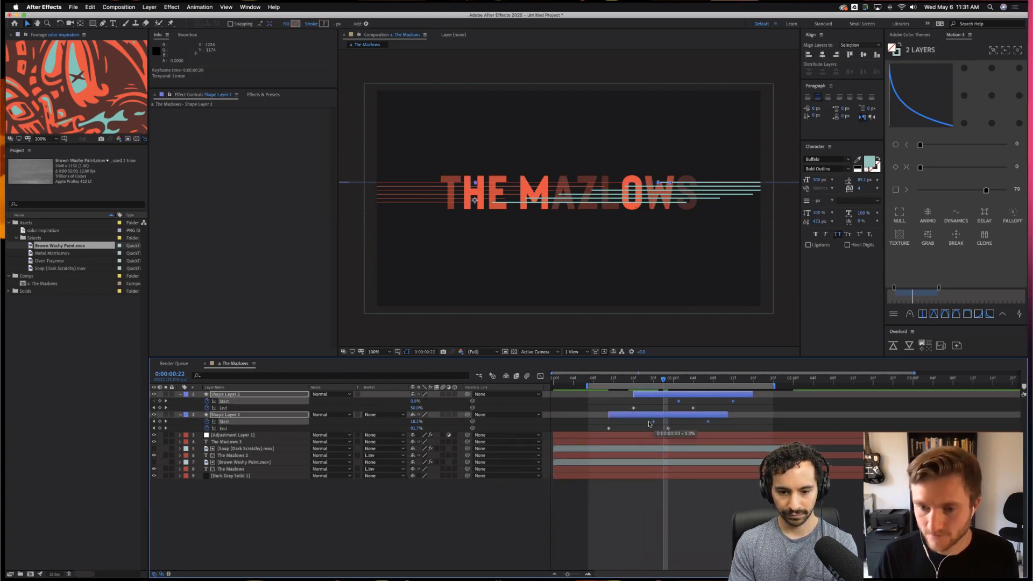
drag(626, 379, 690, 396)
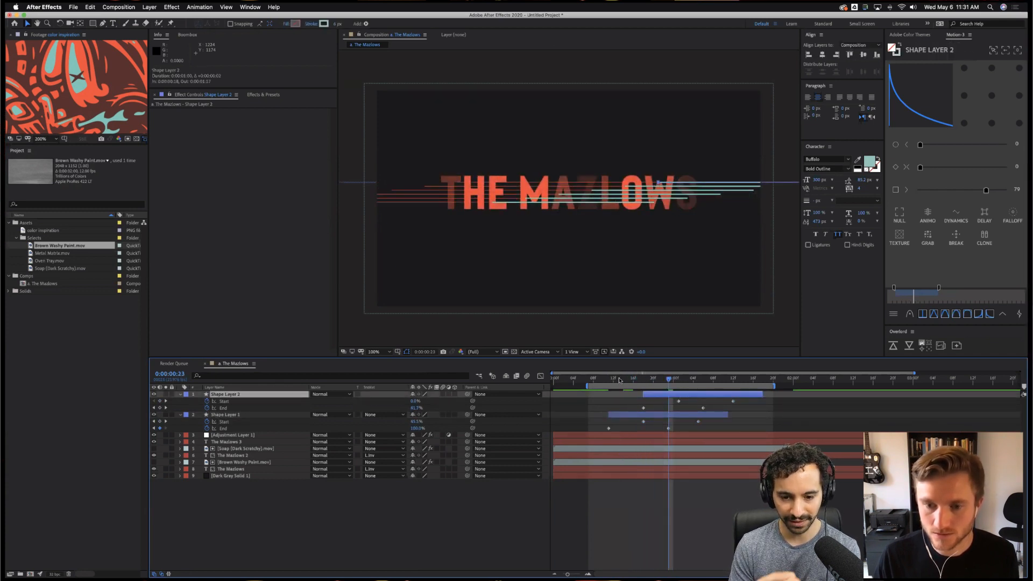
Try retiming the final Start keyframes of Shape Layer 1 and Shape Layer 2, and undo the move.
drag(619, 379, 667, 398)
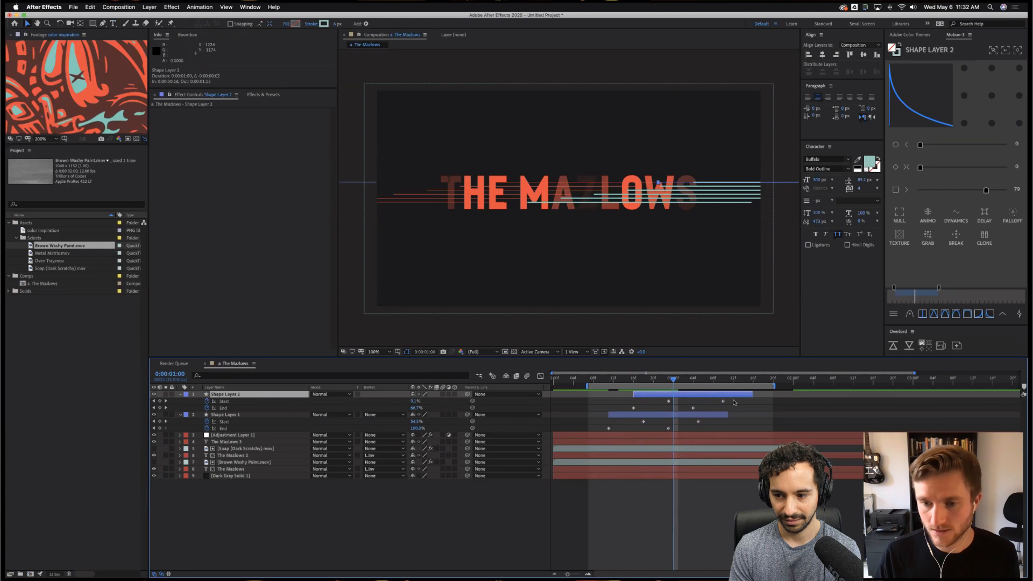
drag(734, 399, 605, 432)
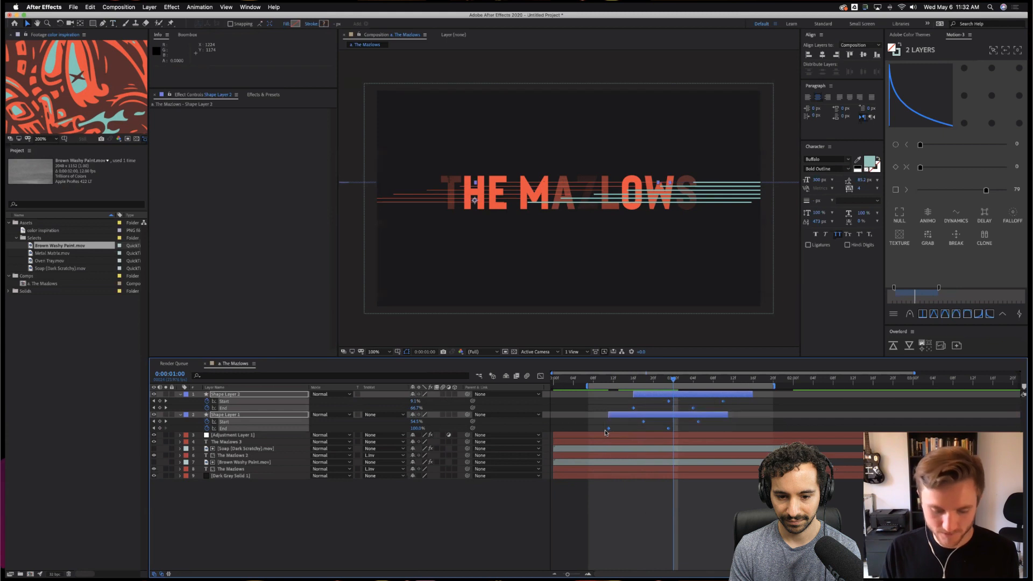
mouse_move(723, 403)
mouse_down()
mouse_move(684, 404)
mouse_move(728, 400)
mouse_up()
click(729, 402)
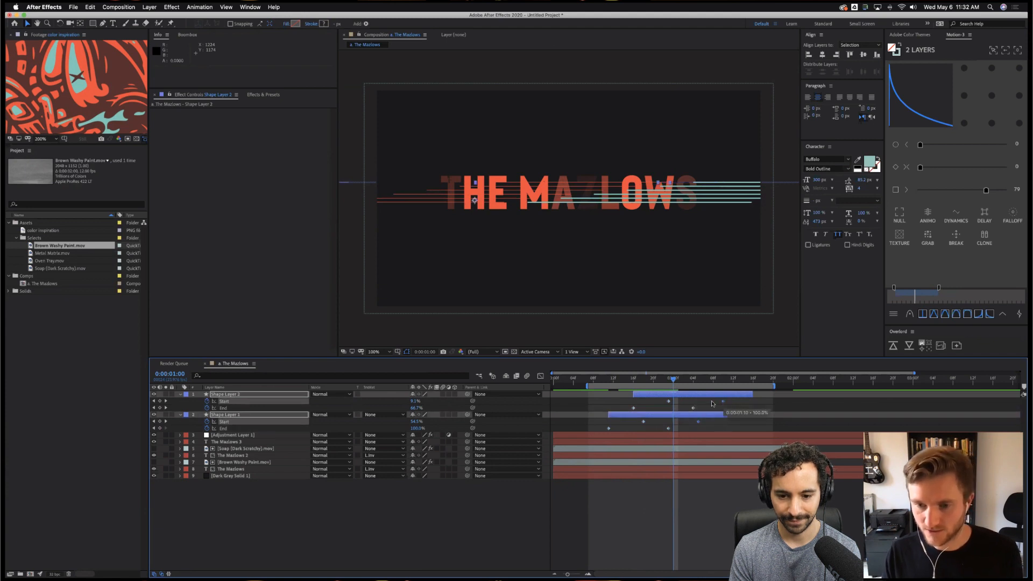
key(super+z)
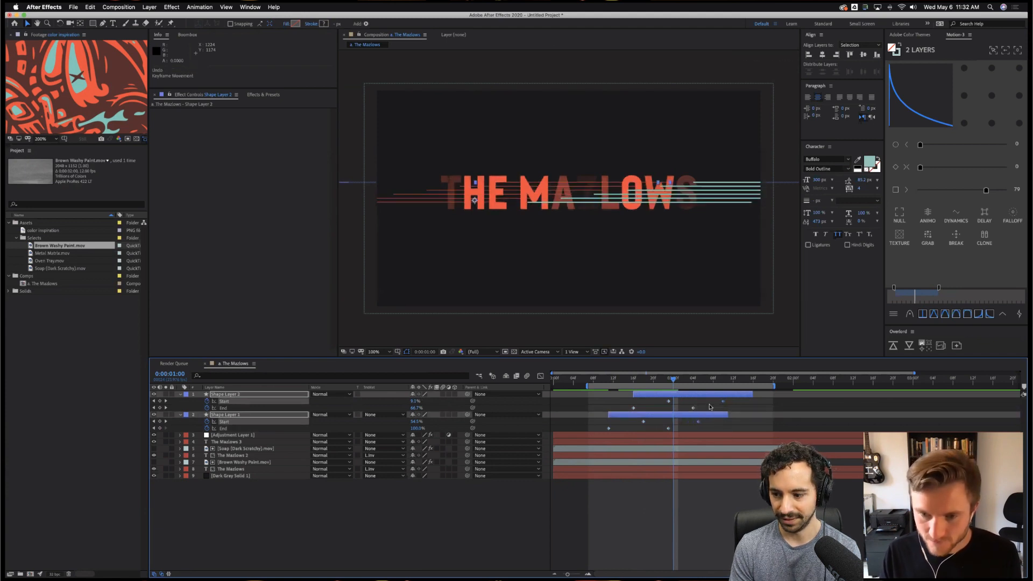
Move both shape layers below the three text layers, directly above Dark Grey Solid 1.
mouse_move(701, 381)
mouse_down()
mouse_move(678, 381)
mouse_move(681, 397)
mouse_move(696, 399)
mouse_move(702, 383)
mouse_move(678, 383)
mouse_move(708, 383)
mouse_move(697, 390)
mouse_up()
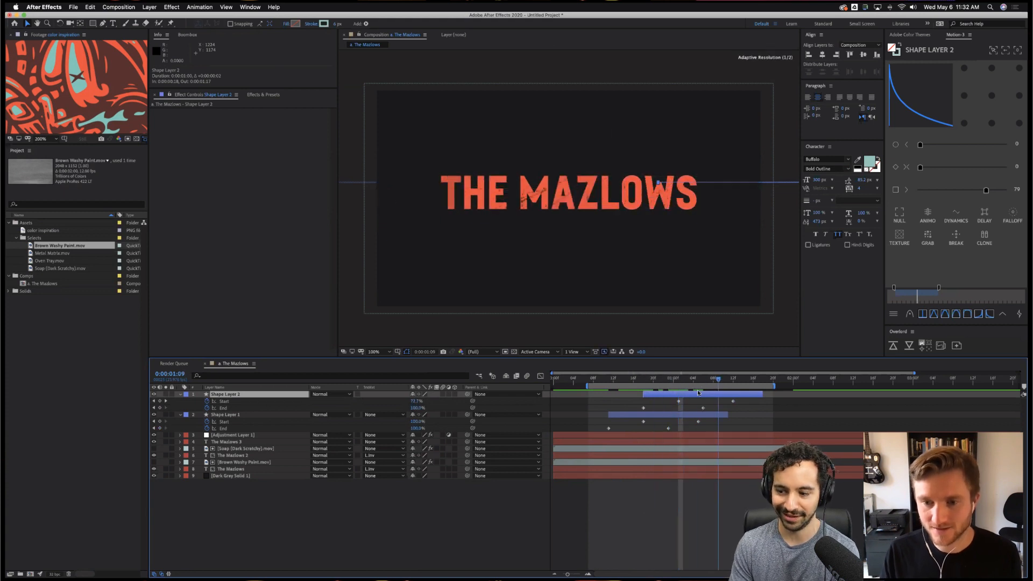
shift+click(237, 414)
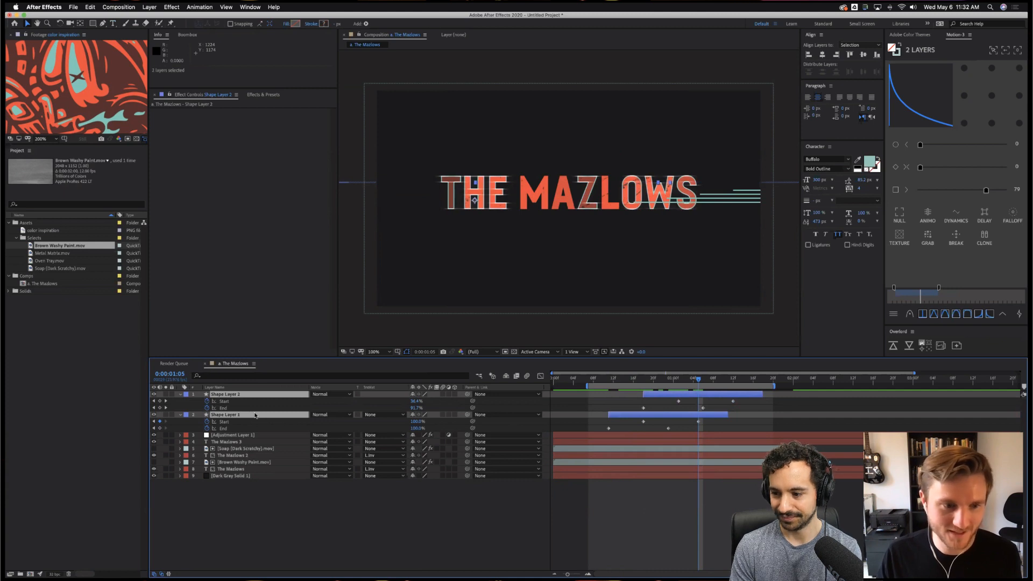
drag(246, 475, 245, 472)
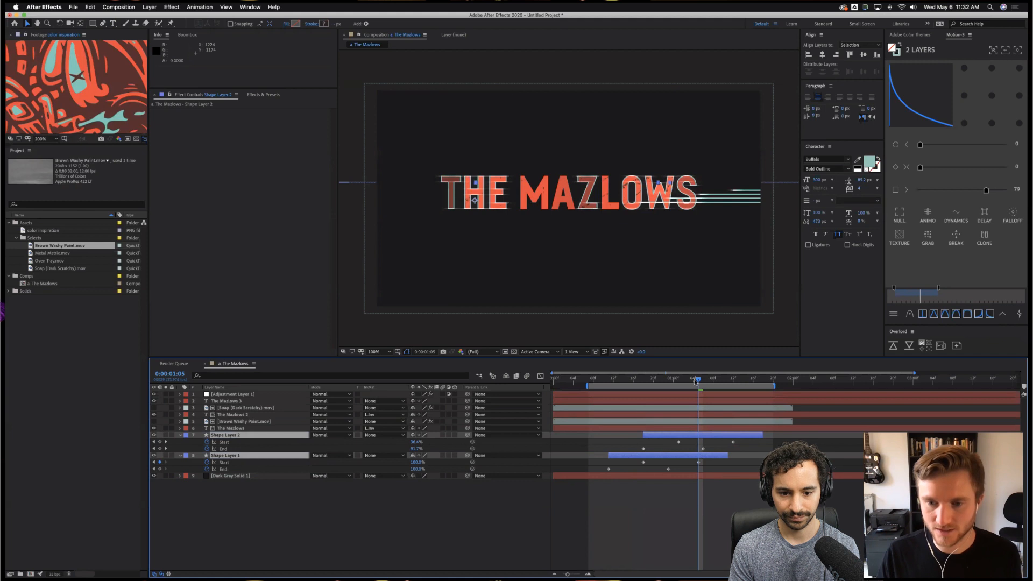
Stagger the line layers so Shape Layer 1 starts at about 0:00:00:10 and Shape Layer 2 at 0:00:00:20, and preview the timing.
mouse_move(665, 382)
mouse_down()
mouse_move(634, 382)
mouse_move(674, 382)
mouse_up()
click(683, 467)
drag(683, 456, 699, 436)
click(639, 379)
click(673, 381)
key(Page_Down)
key(Page_Down)
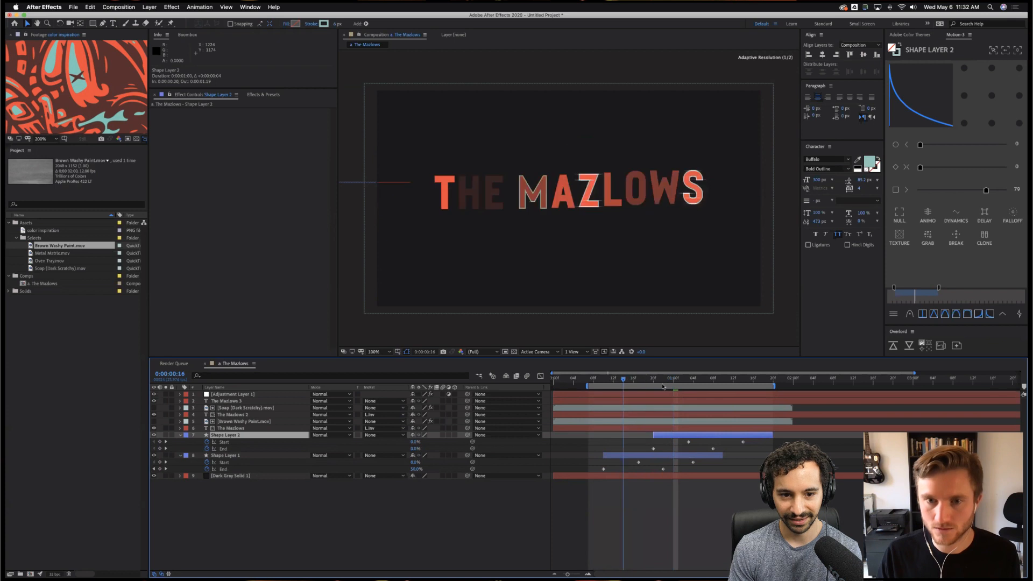
key(space)
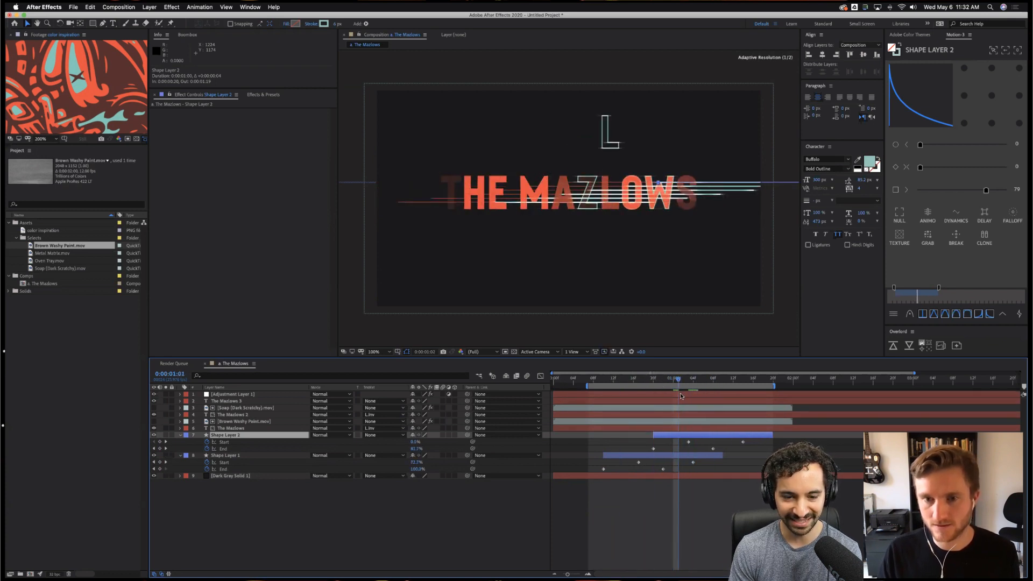
key(space)
Shift both shape layers together about four frames later, so Shape Layer 2 starts at 0:00:01:00.
shift+click(682, 460)
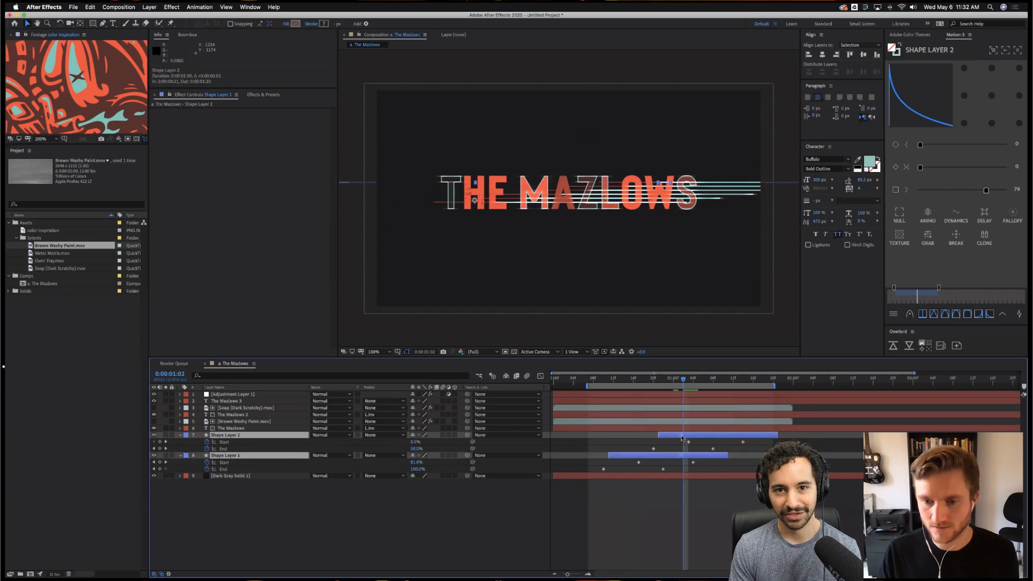
drag(684, 438, 722, 439)
drag(717, 440, 697, 441)
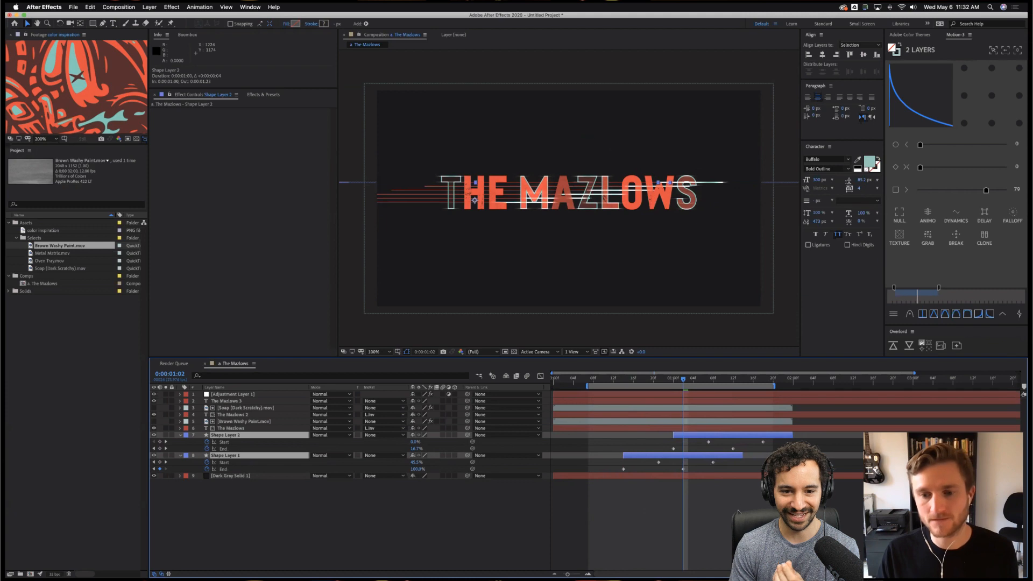
Extend the work area from 0:00:00:00 to about three seconds and preview the title animation from the start.
key(minus)
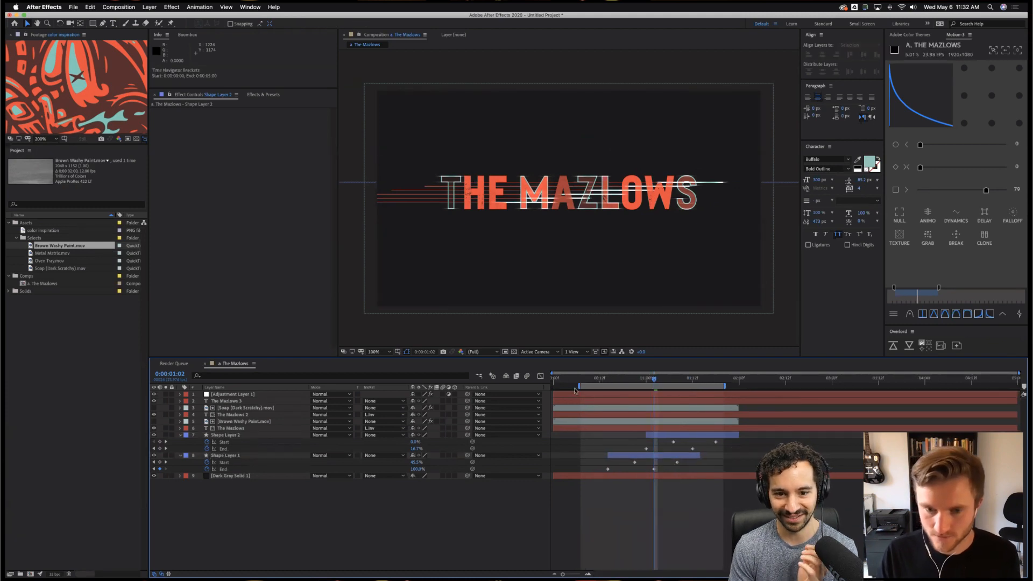
drag(578, 387, 554, 387)
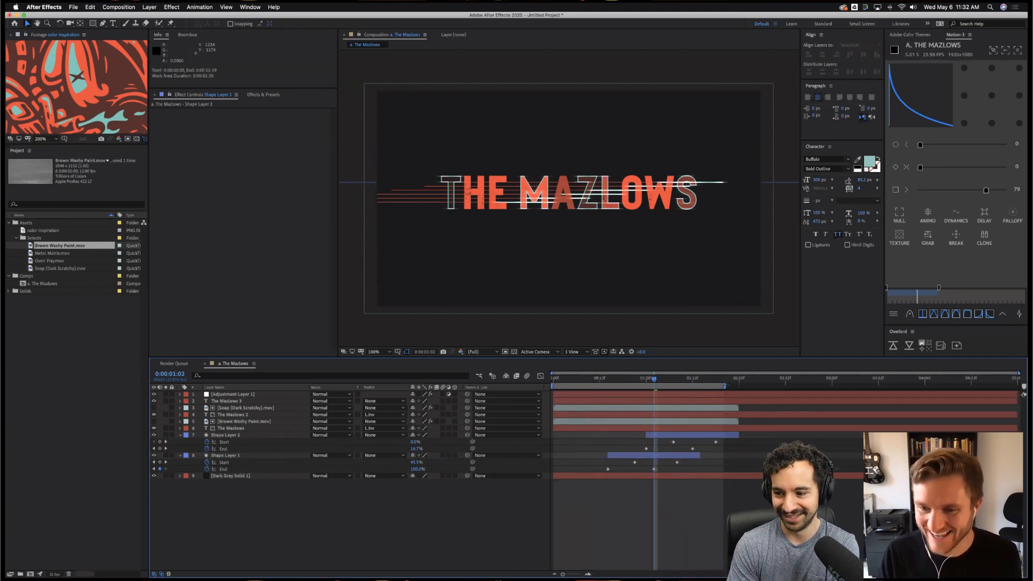
drag(725, 385, 833, 385)
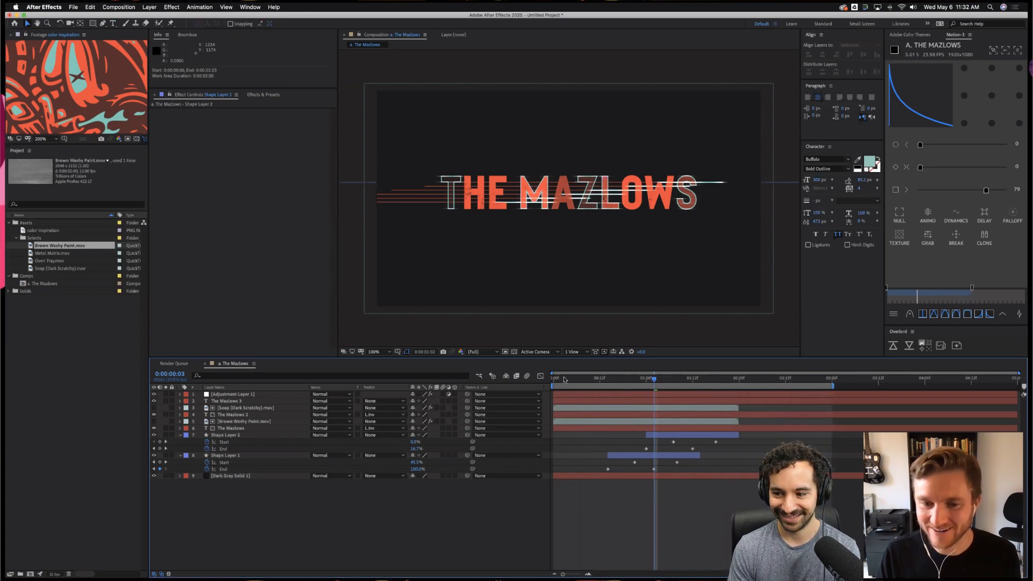
drag(563, 380, 554, 380)
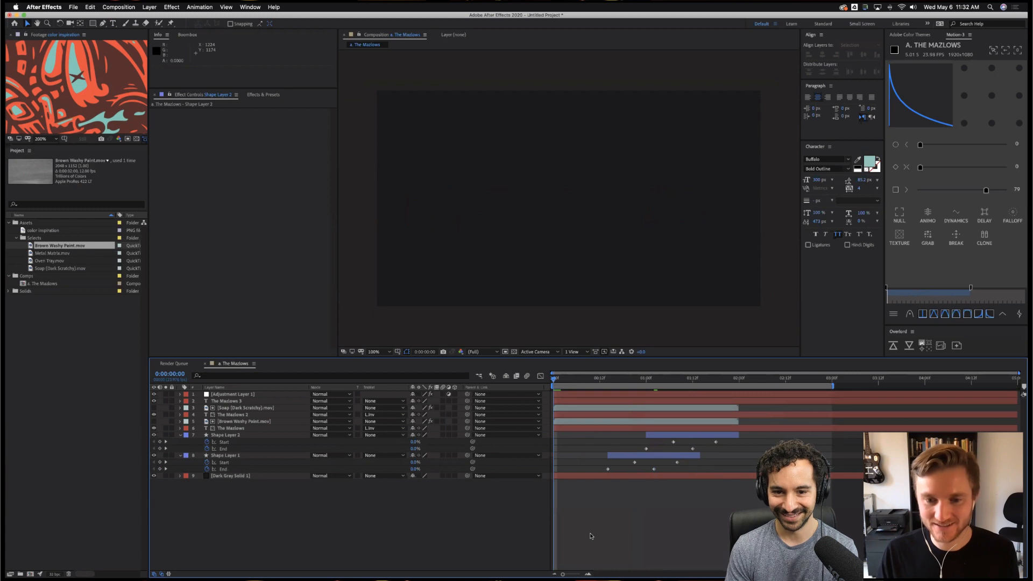
key(space)
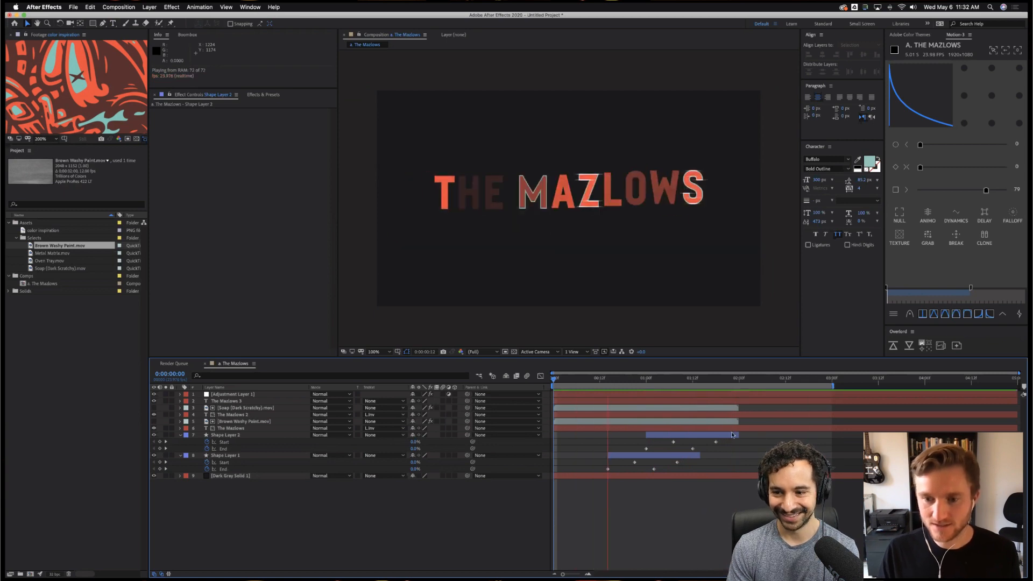
key(space)
Go to 0:00:02:00 and reveal the source of the Soap (Dark Scratchy).mov layer in the project.
click(739, 379)
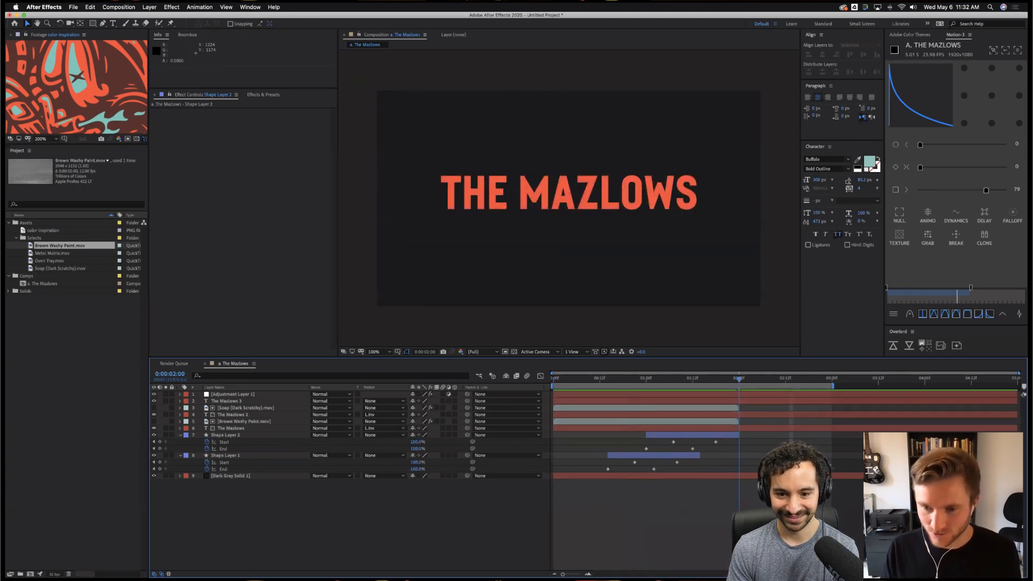
click(730, 409)
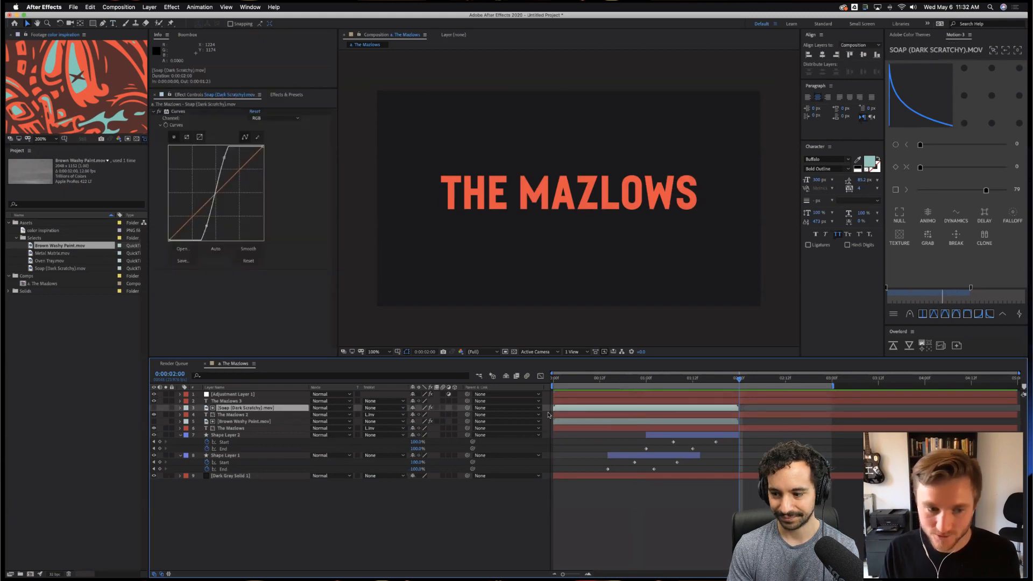
right_click(230, 410)
mouse_move(279, 514)
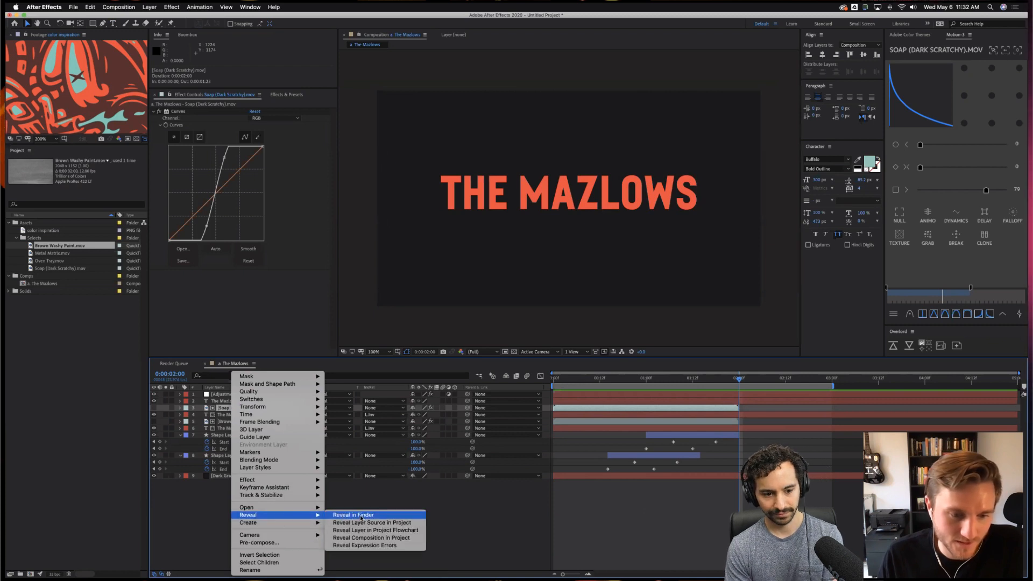
click(397, 524)
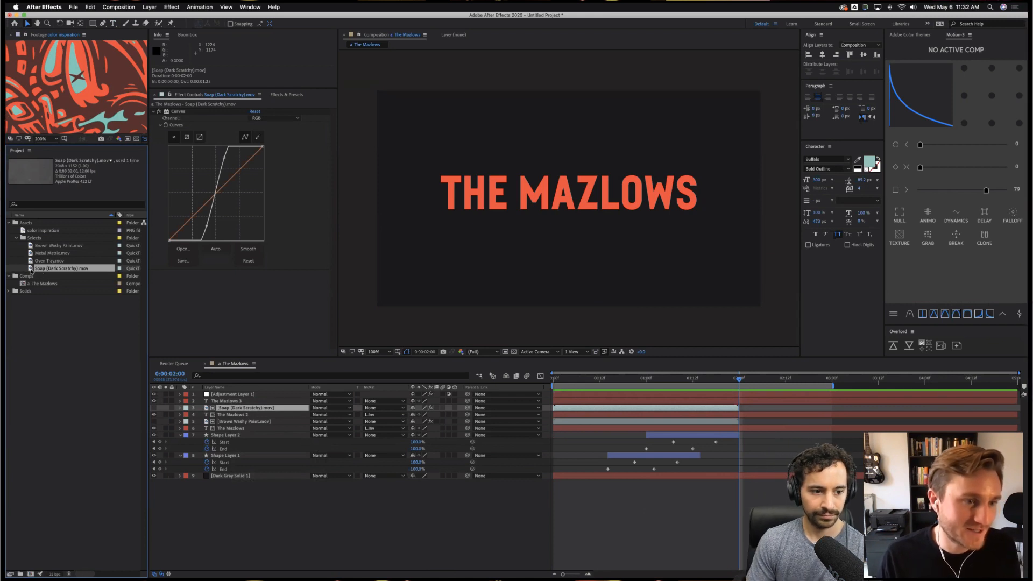
Interpret the Soap (Dark Scratchy).mov footage to loop 10 times and extend its layer to about 4.5 seconds.
right_click(30, 270)
mouse_move(112, 322)
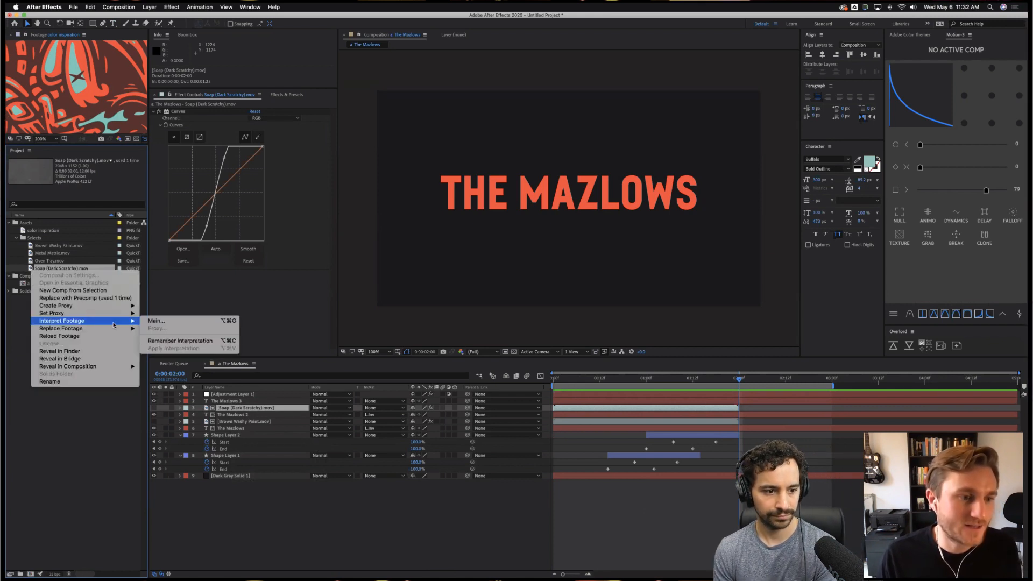
click(196, 323)
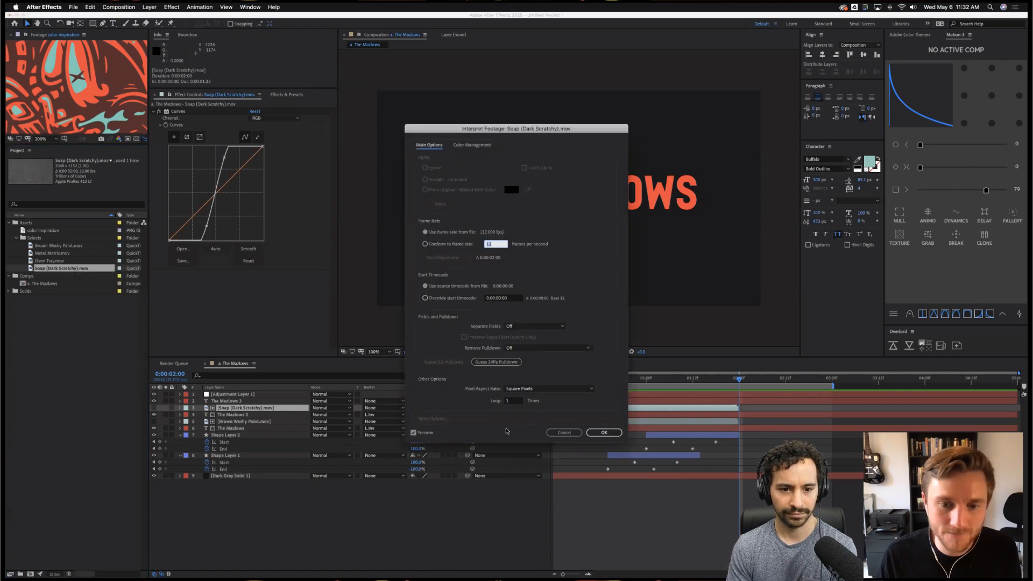
click(513, 401)
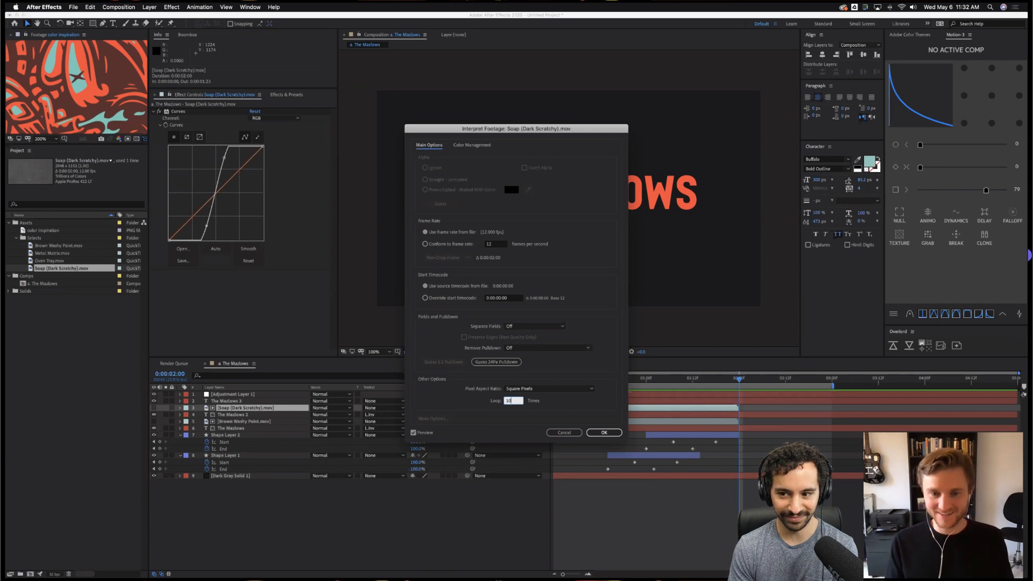
key(Return)
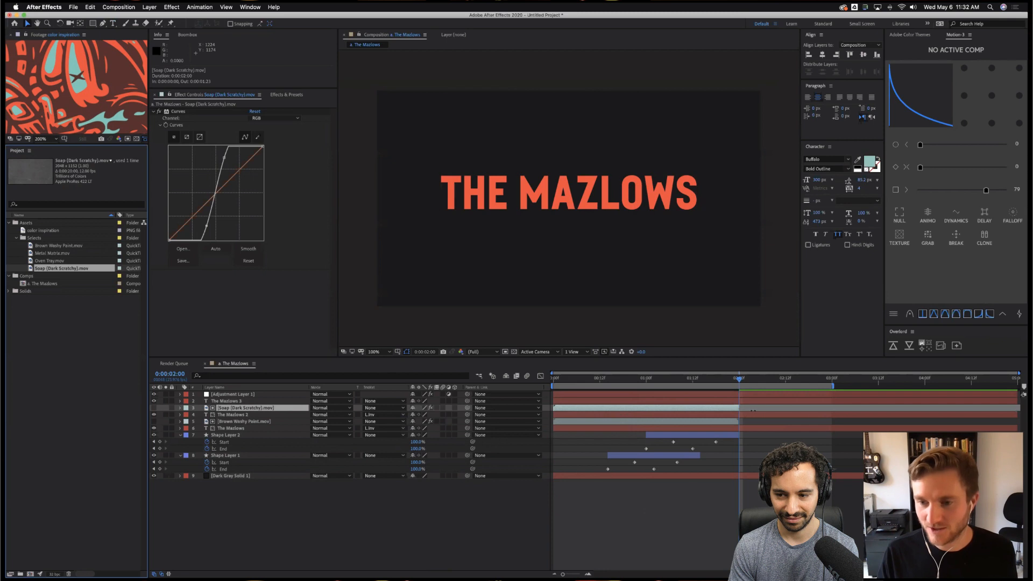
drag(740, 408, 975, 411)
Interpret the Brown Washy Paint.mov footage to loop 10 times and extend its layer to a duration of about 0:00:04:16.
click(681, 423)
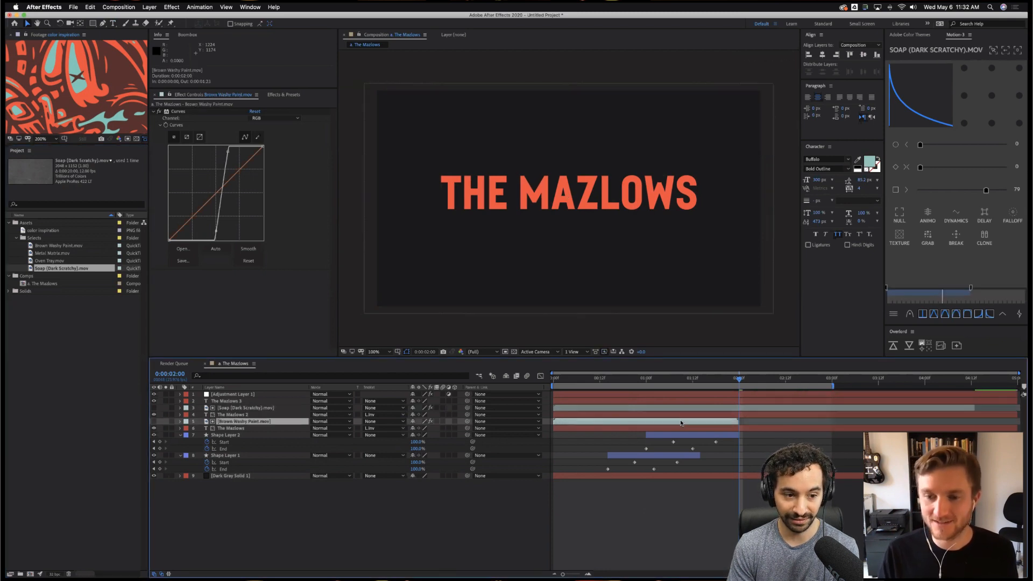
right_click(49, 247)
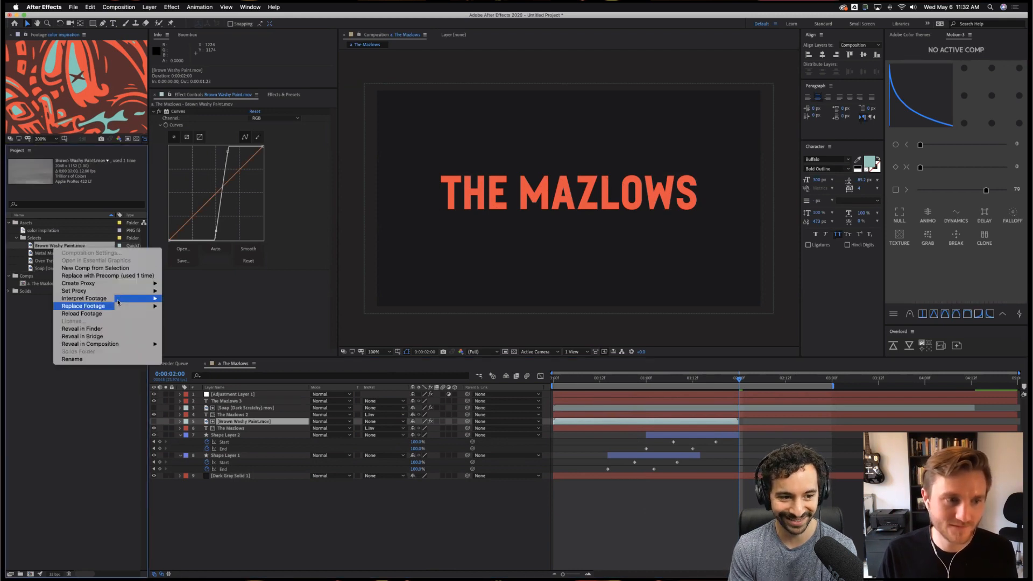
mouse_move(133, 300)
click(191, 299)
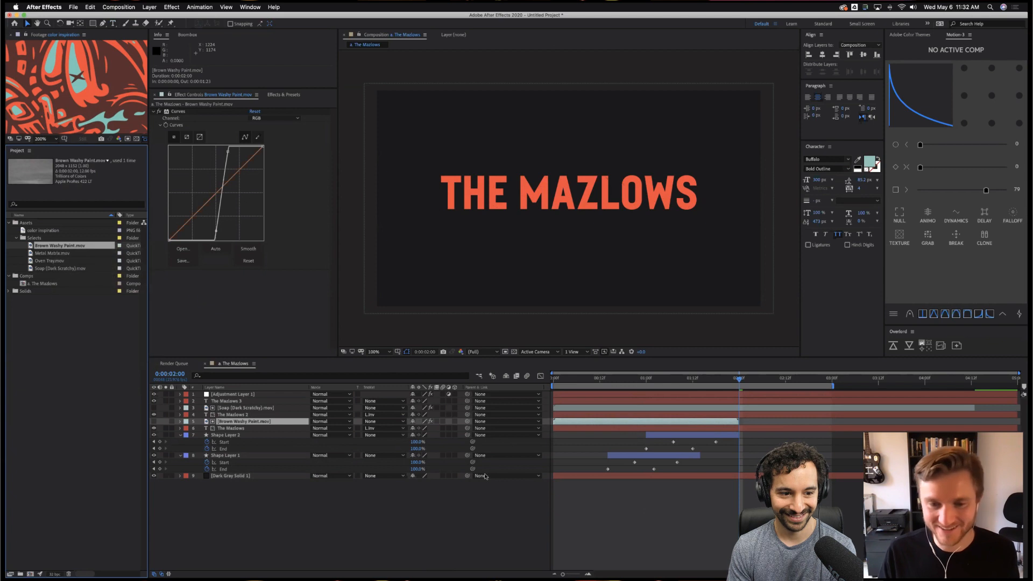
click(510, 401)
text(10)
key(Return)
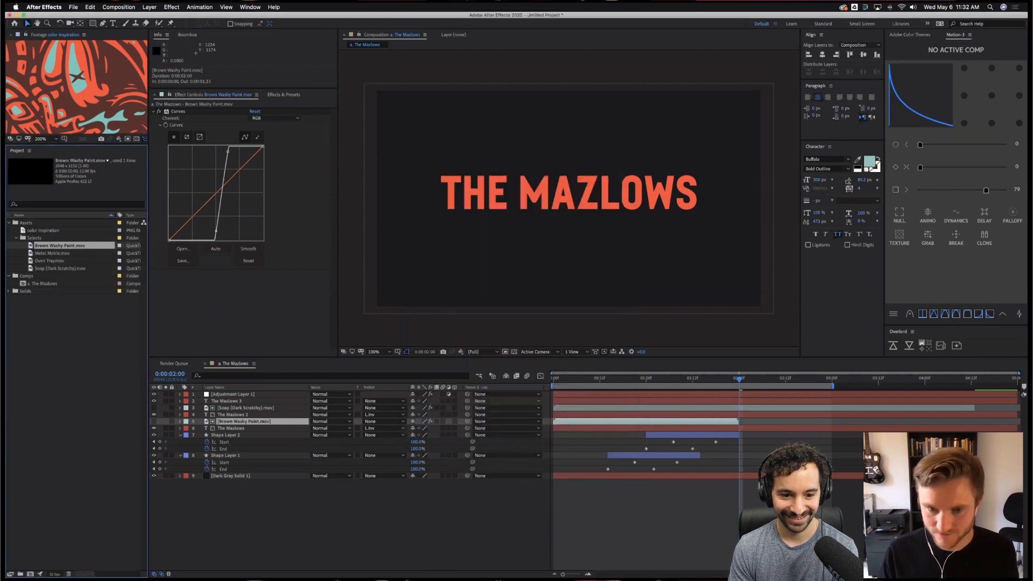
drag(742, 422, 986, 421)
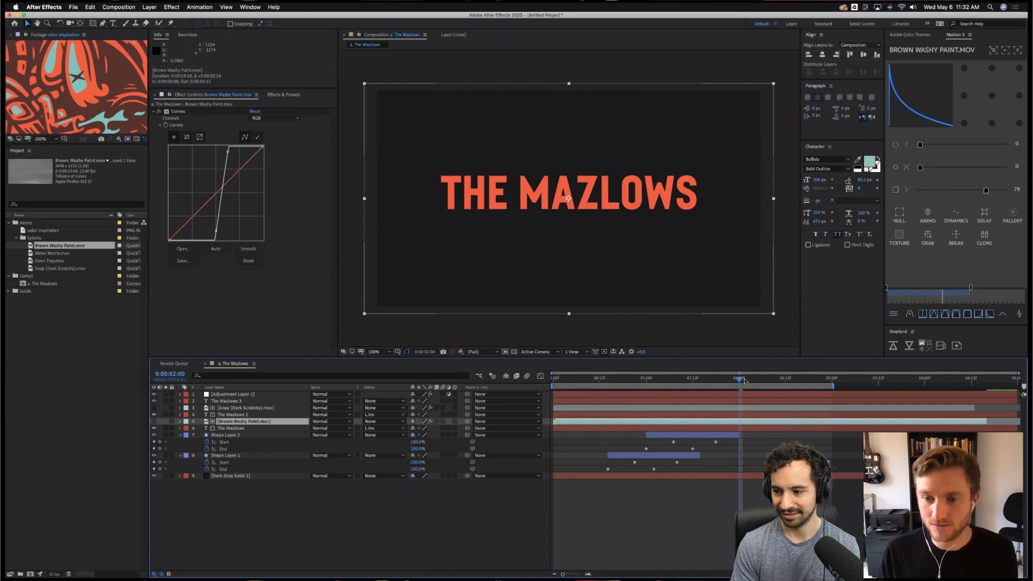
Go to 0:00:01:05 and add Oven Tray.mov to the composition directly above Shape Layer 2.
key(shift+Page_Up)
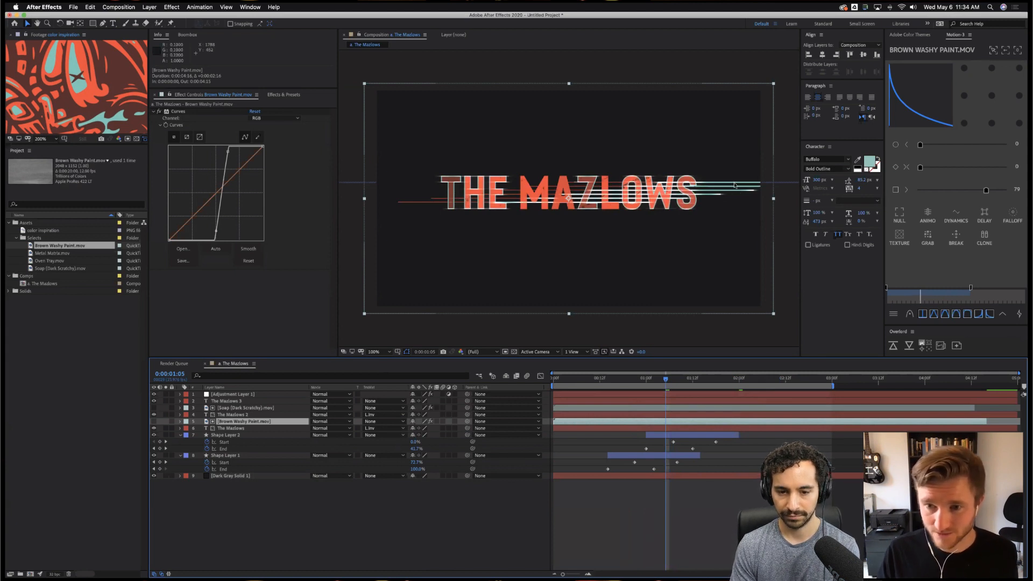
click(48, 261)
drag(48, 262, 222, 444)
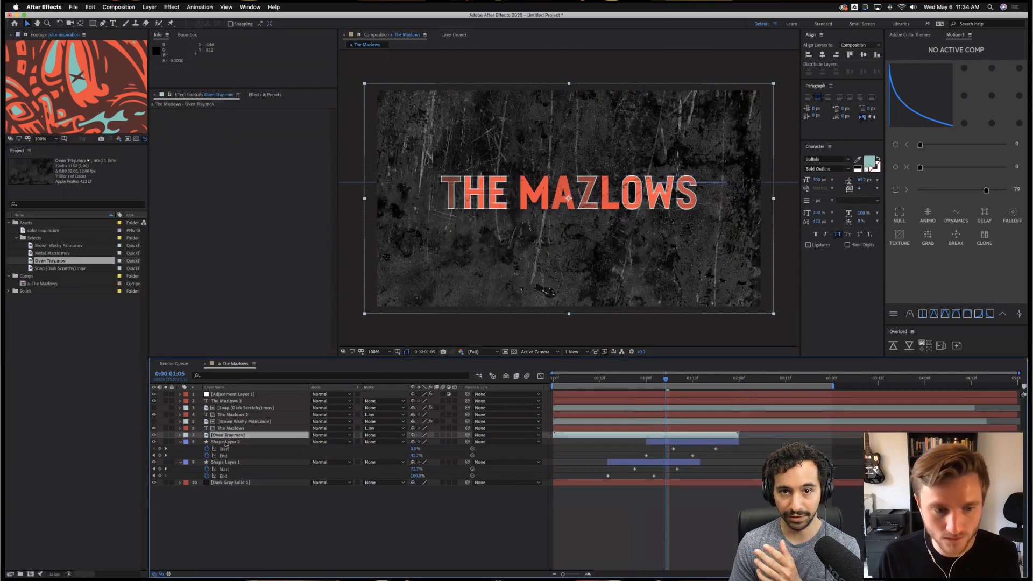
Try Oven Tray.mov as Shape Layer 2's Luma Matte, and switch the track matte to Luma Inverted Matte.
click(224, 442)
click(377, 442)
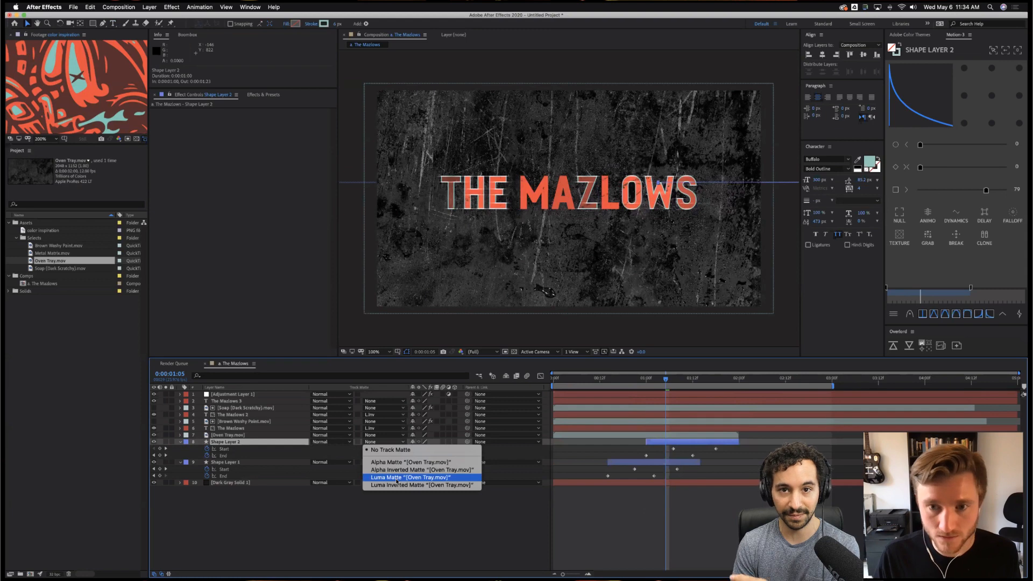
click(397, 478)
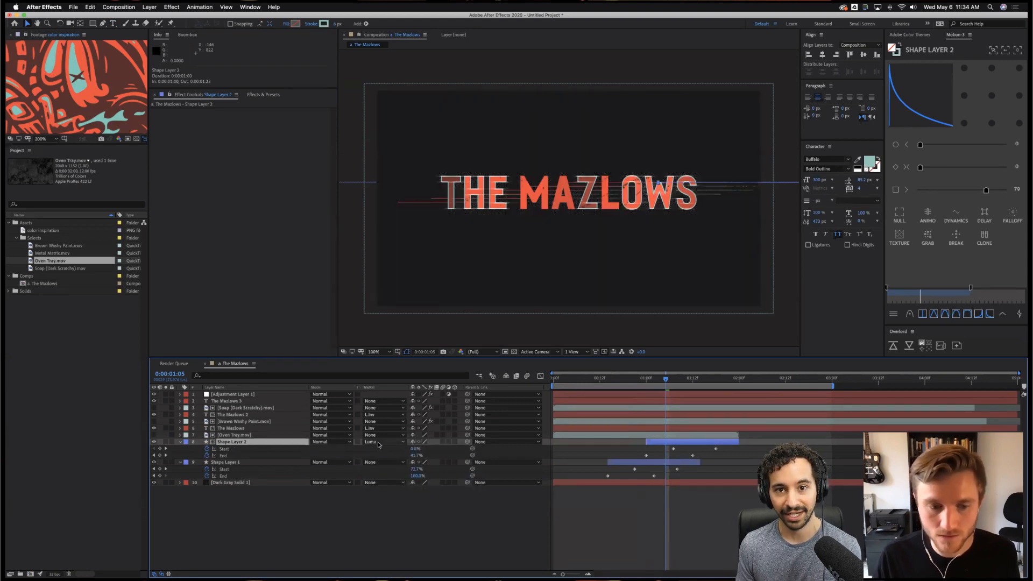
click(378, 442)
click(386, 489)
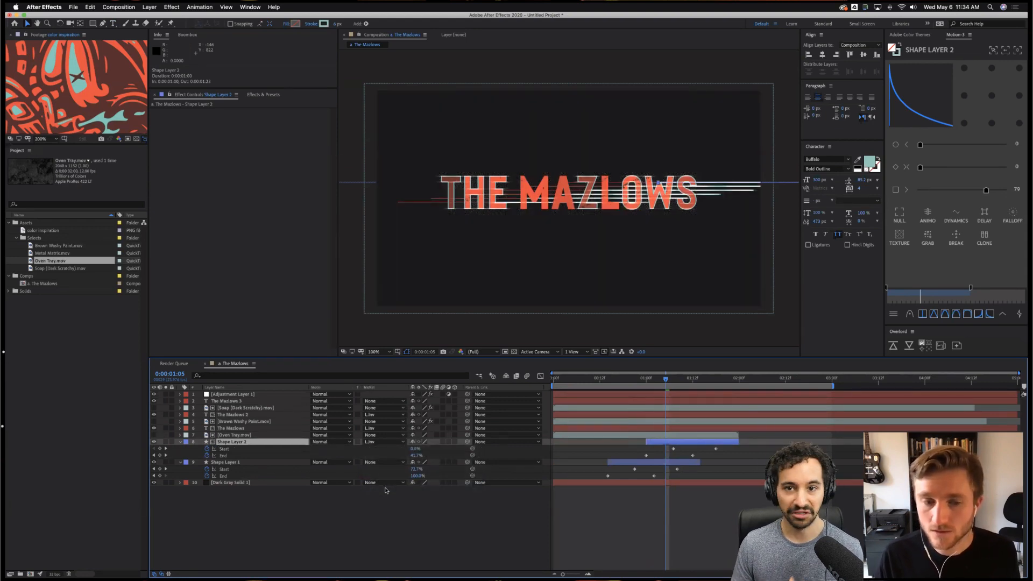
Duplicate Oven Tray.mov, place the copy directly above Shape Layer 1 and use it as that layer's Luma Inverted Matte.
click(243, 436)
key(super+d)
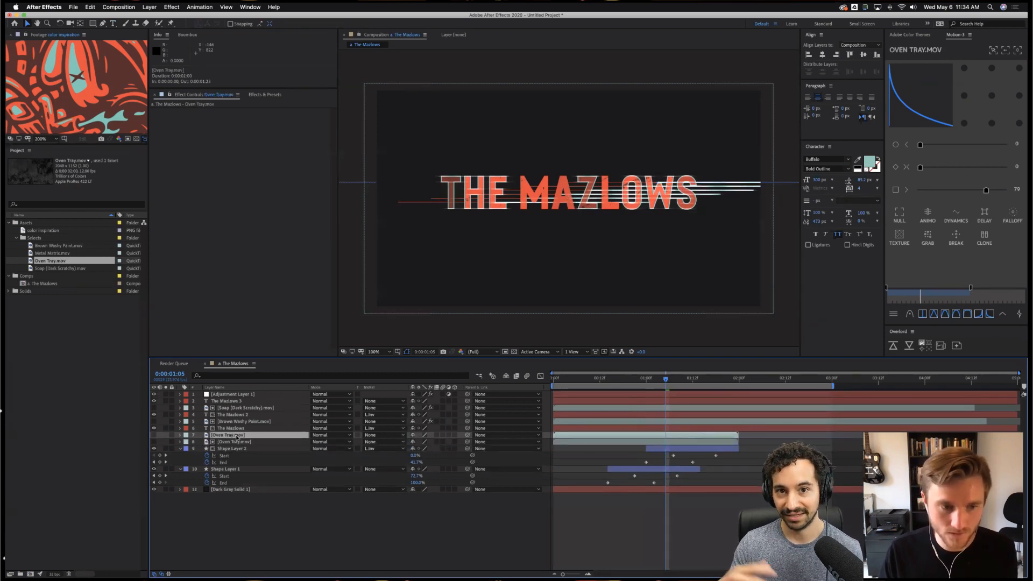
drag(237, 458, 237, 466)
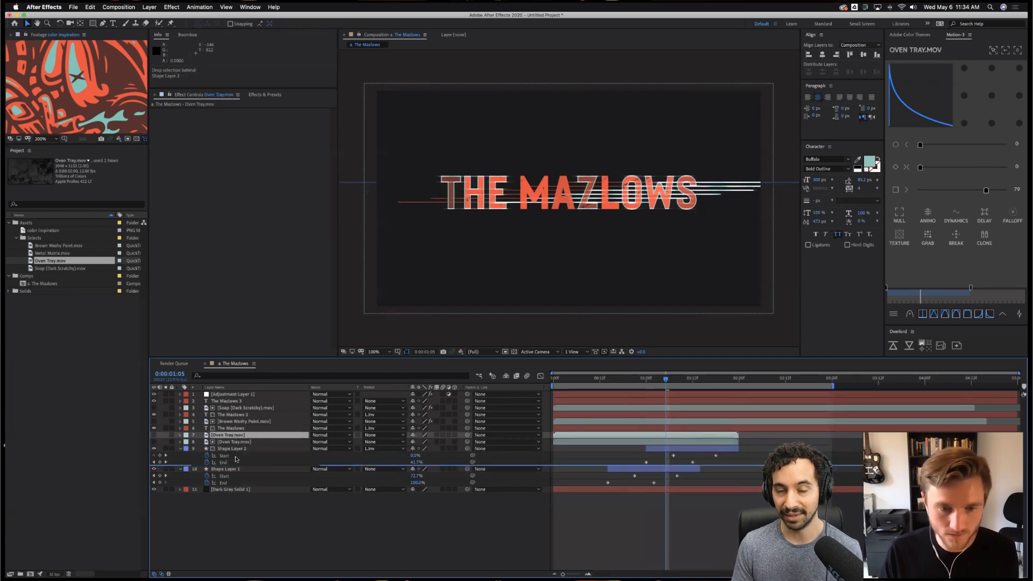
click(384, 469)
click(386, 512)
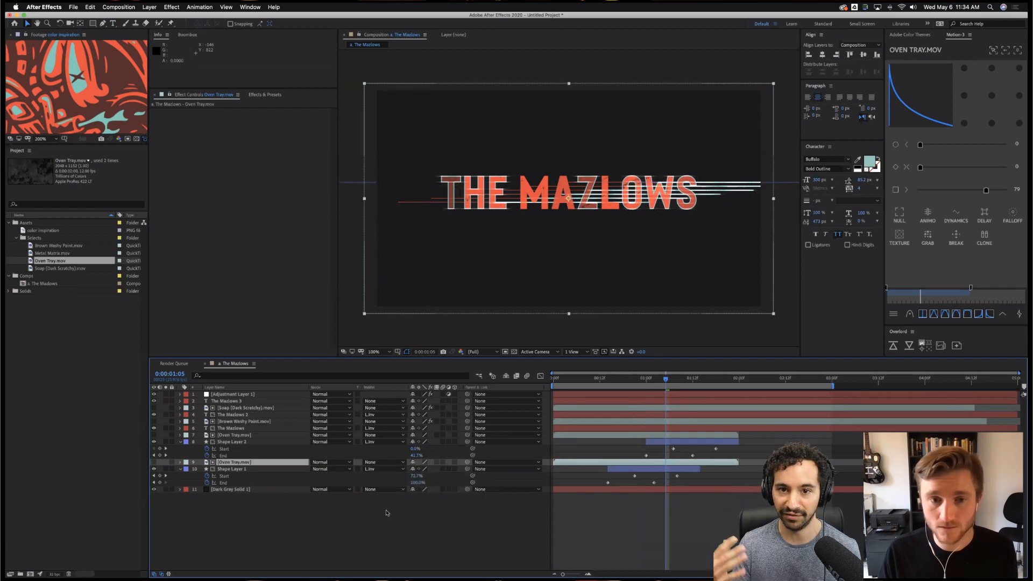
click(481, 529)
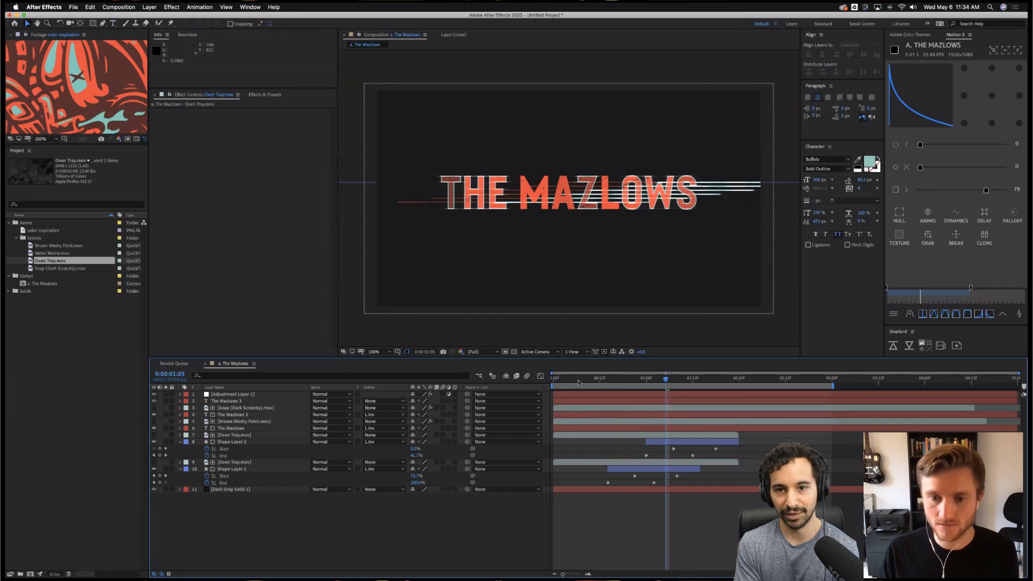
Play the title animation from the beginning to review the textured streak lines.
key(Home)
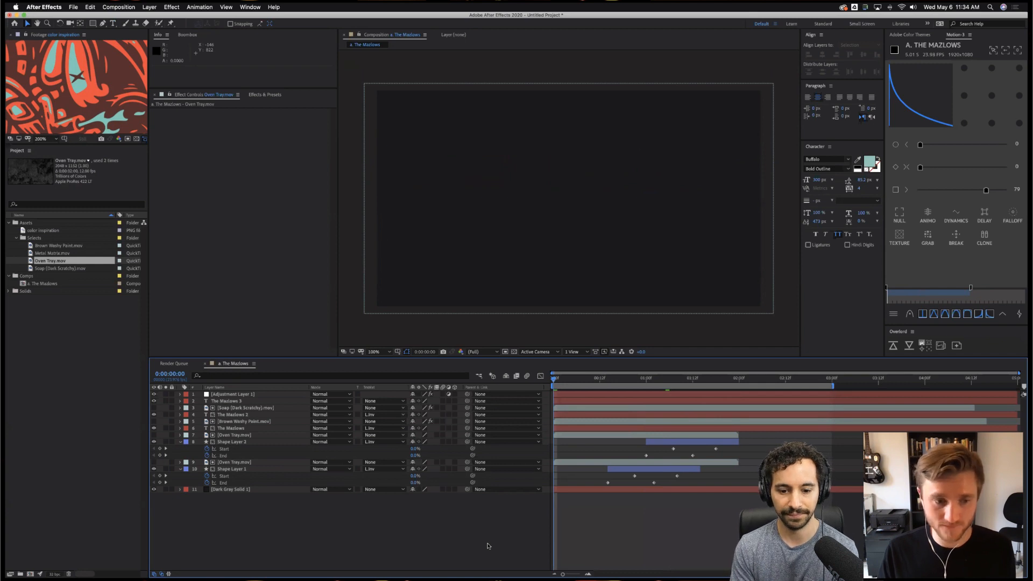
key(space)
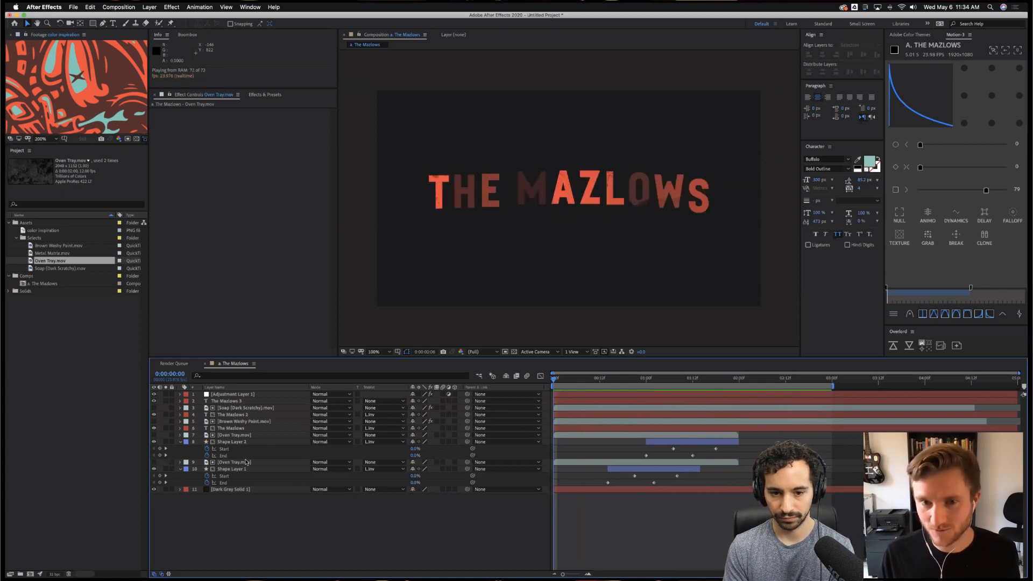
key(space)
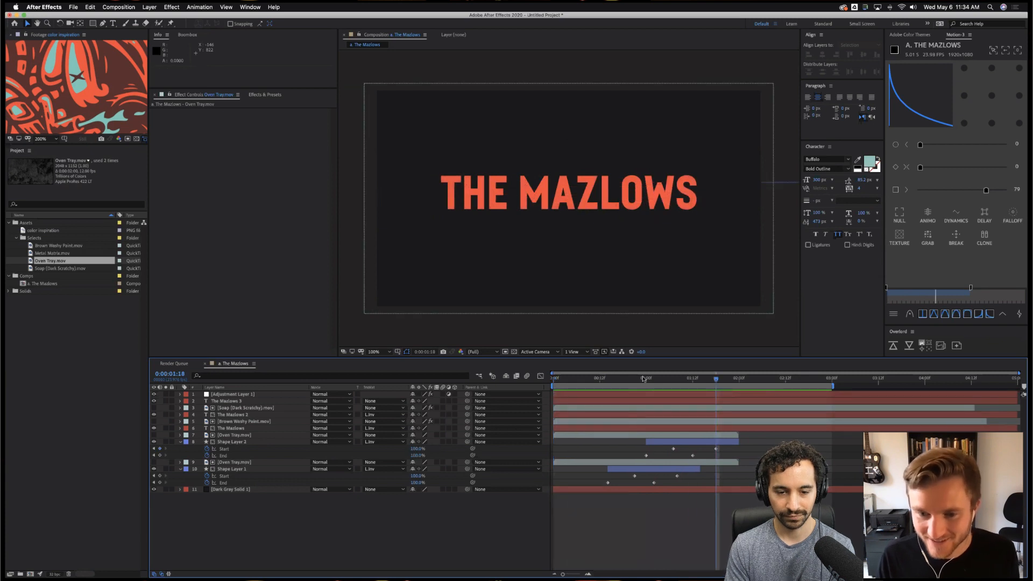
At 0:00:01:04, create a 1920 x 1080 solid in the orange-red sampled from the color inspiration image.
drag(644, 381, 661, 388)
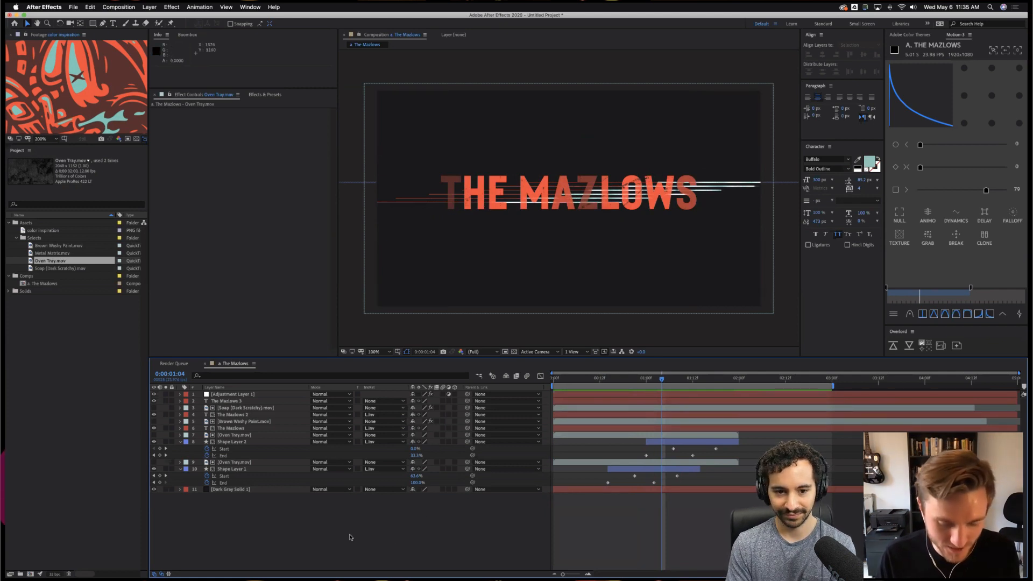
key(super+y)
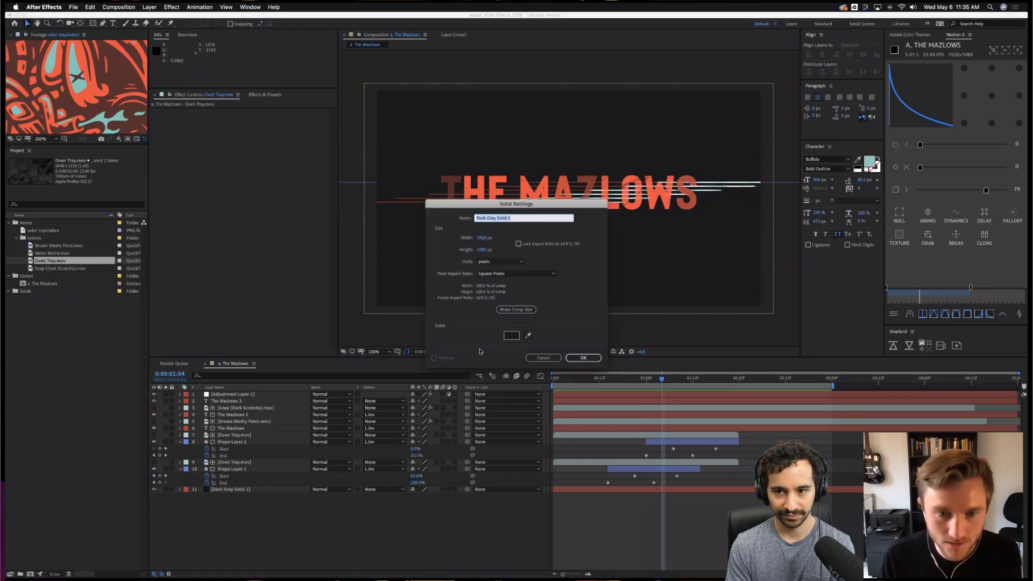
click(528, 336)
click(96, 80)
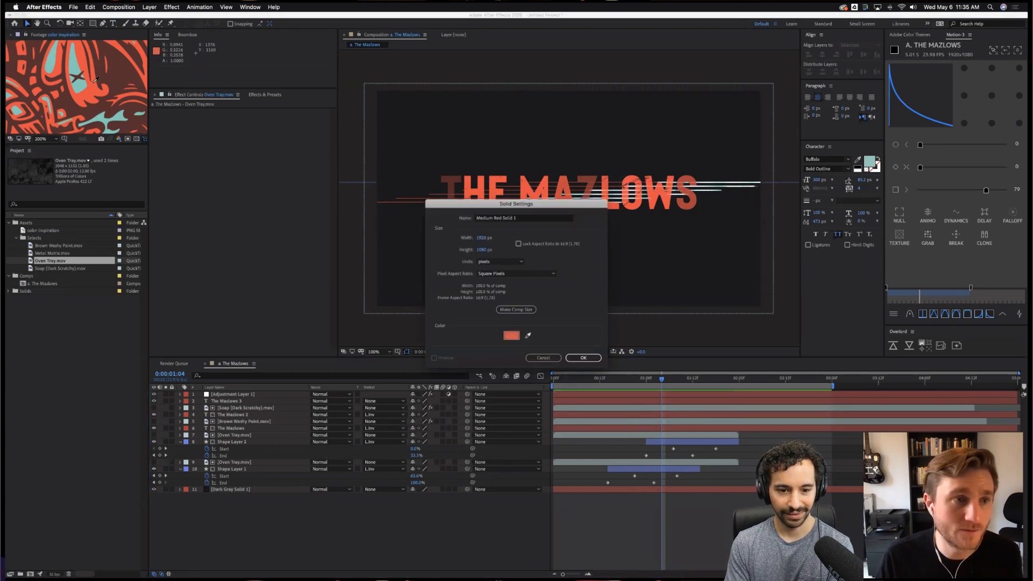
key(Return)
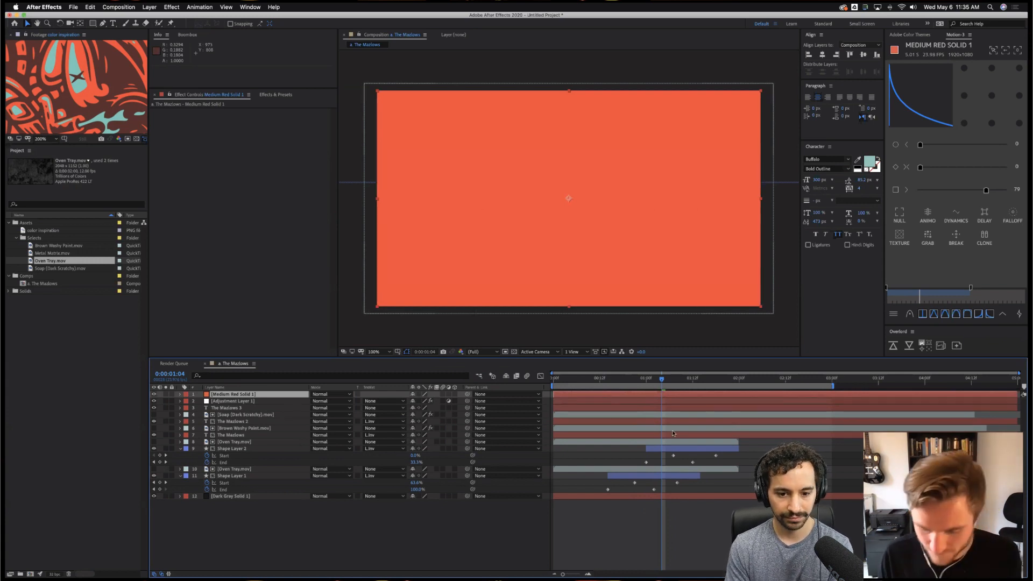
Move the red solid directly below Adjustment Layer 1 and trim it to two frames starting at 0:00:01:04.
scroll(675, 414, up, 4)
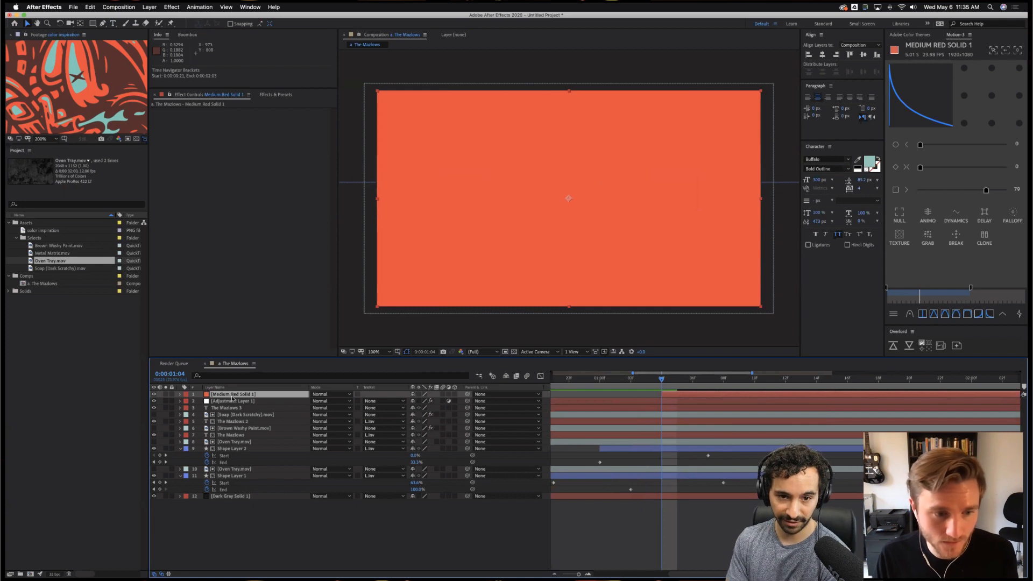
drag(232, 398, 232, 411)
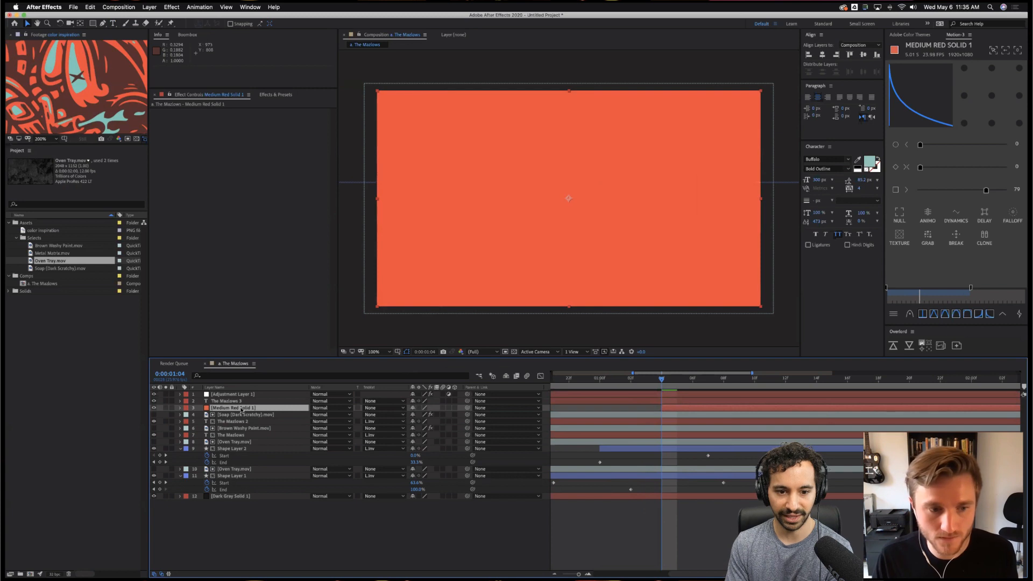
drag(244, 408, 243, 402)
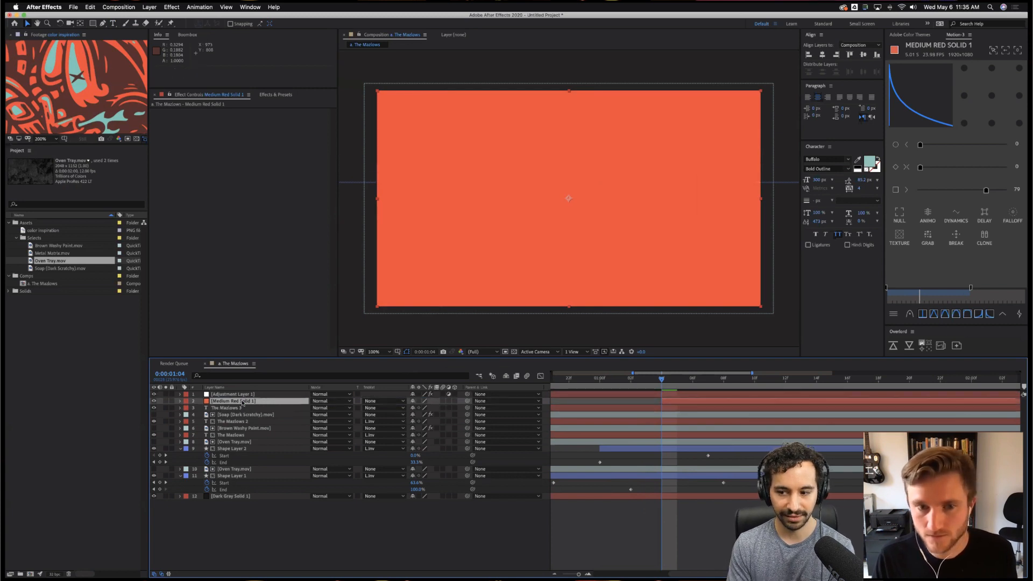
key(alt+bracketright)
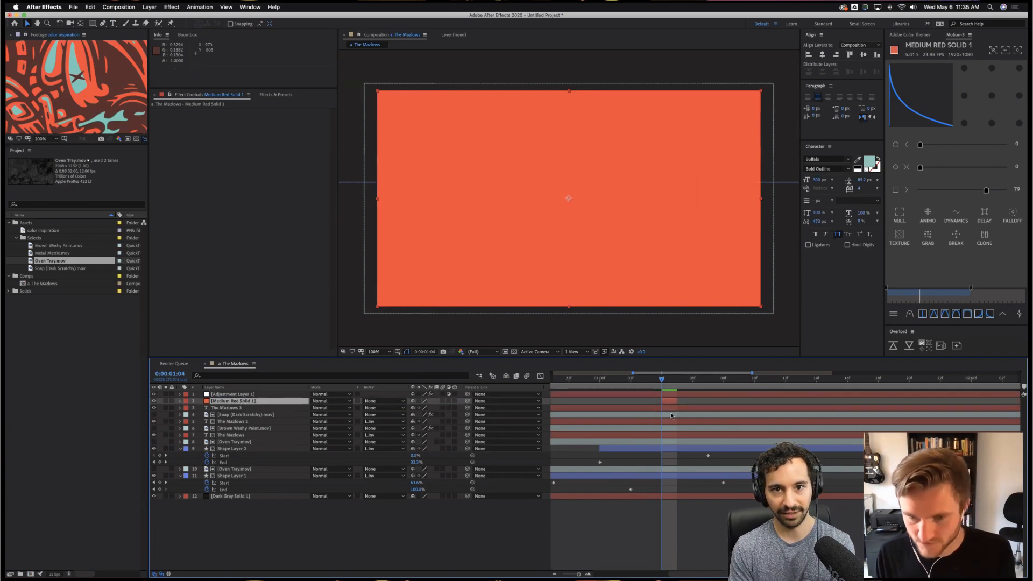
mouse_move(677, 401)
mouse_down()
mouse_move(693, 402)
mouse_move(647, 380)
mouse_move(693, 385)
mouse_move(686, 393)
mouse_up()
Duplicate the red solid, start the copy at 0:00:01:02 and trim it to a single frame.
key(space)
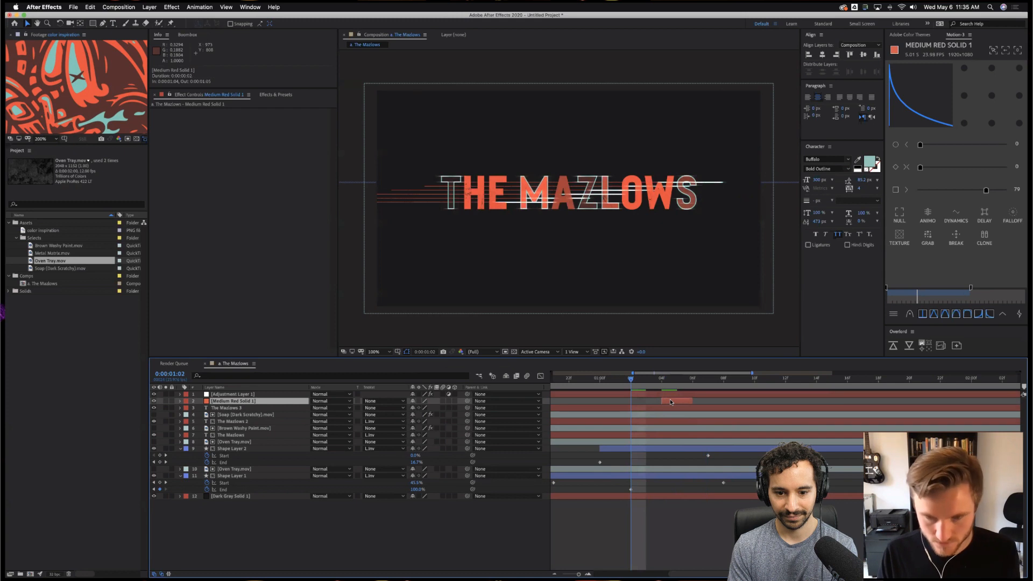
key(super+d)
key(bracketleft)
drag(663, 400, 648, 407)
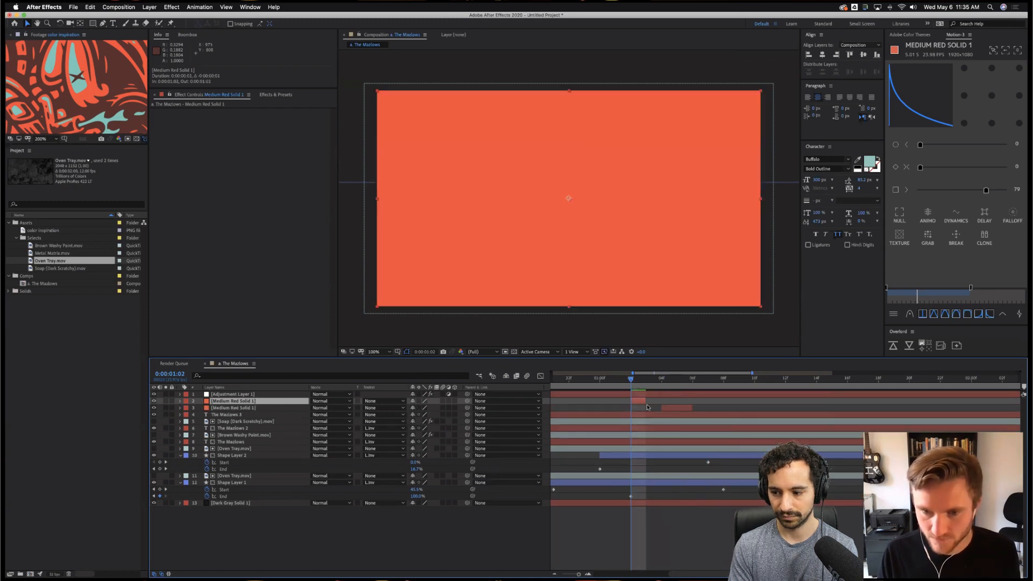
key(semicolon)
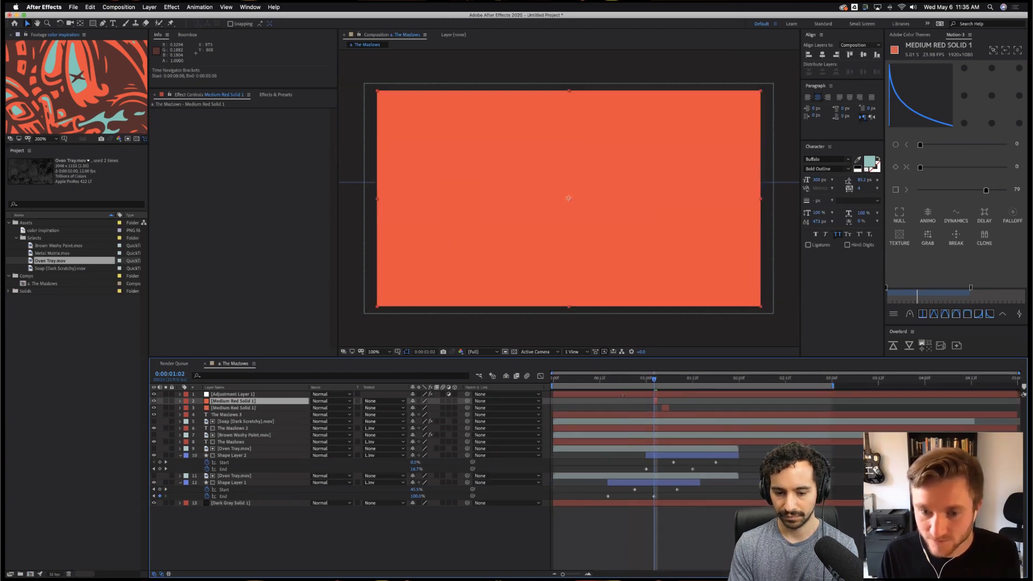
Play the composition from the start to check the timing of the two red flashes.
key(Home)
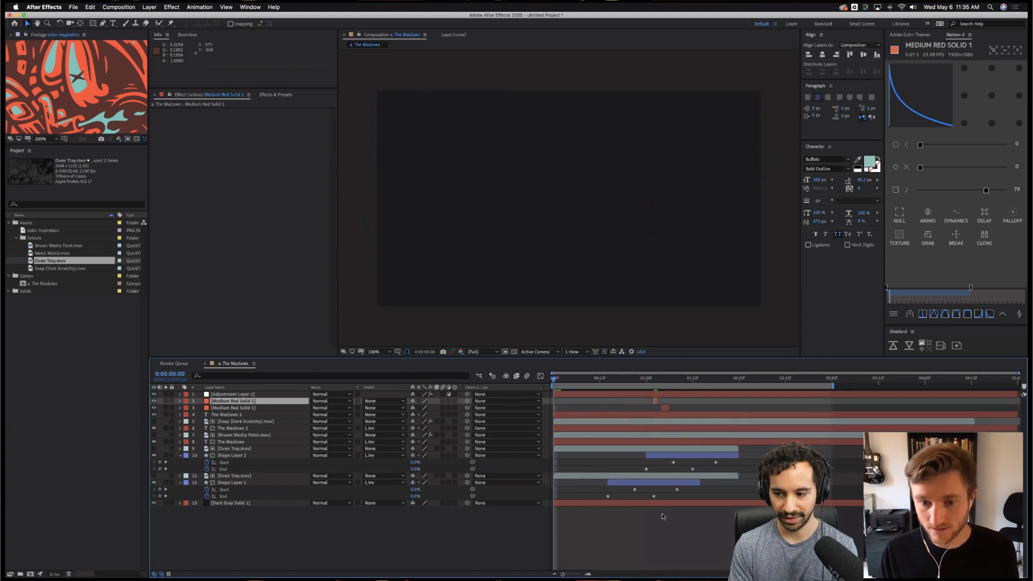
key(space)
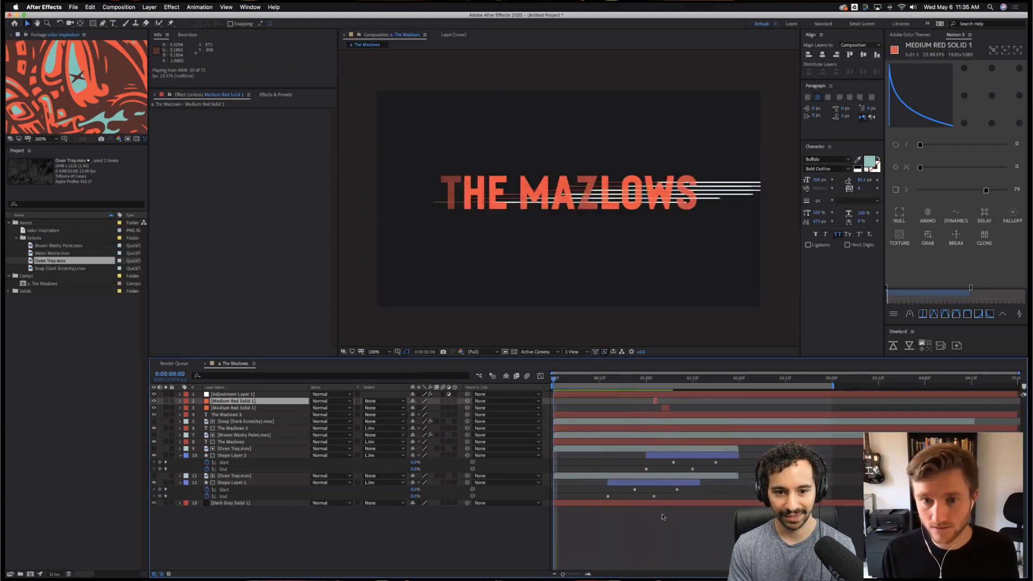
key(space)
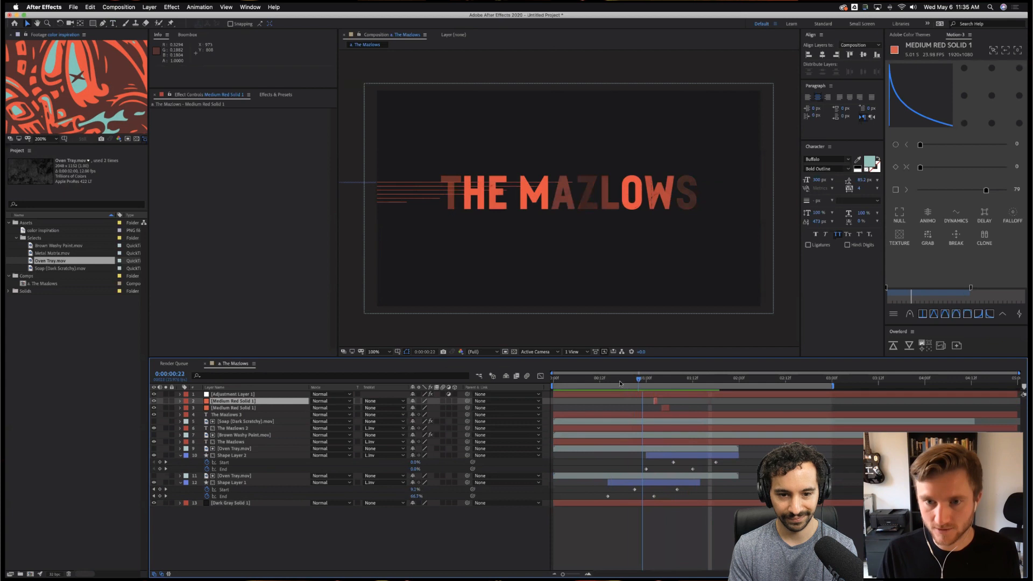
Move both red solids four frames earlier, so the first starts at 0:00:00:22, and preview the animation.
shift+click(666, 408)
drag(666, 409, 651, 411)
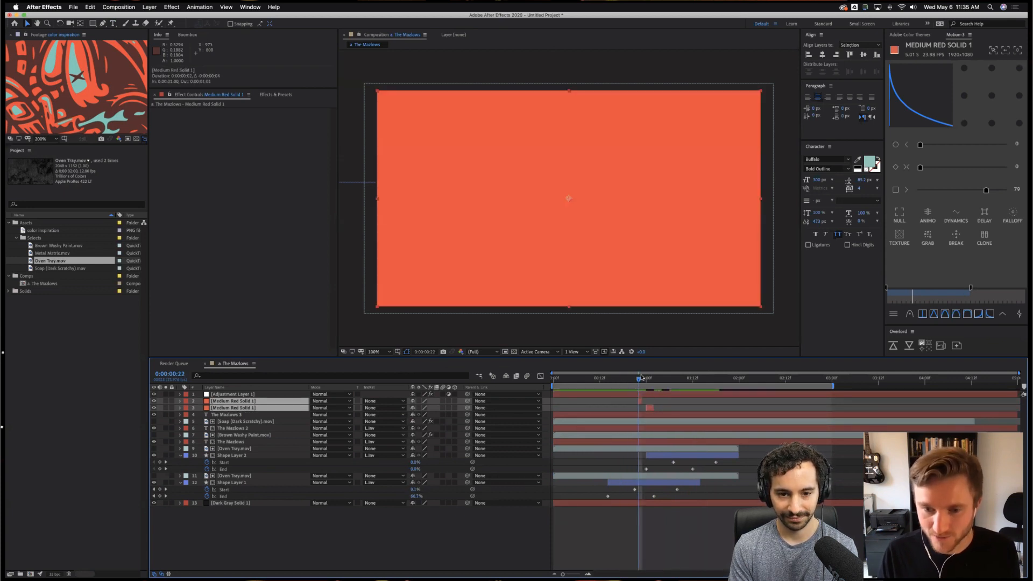
key(space)
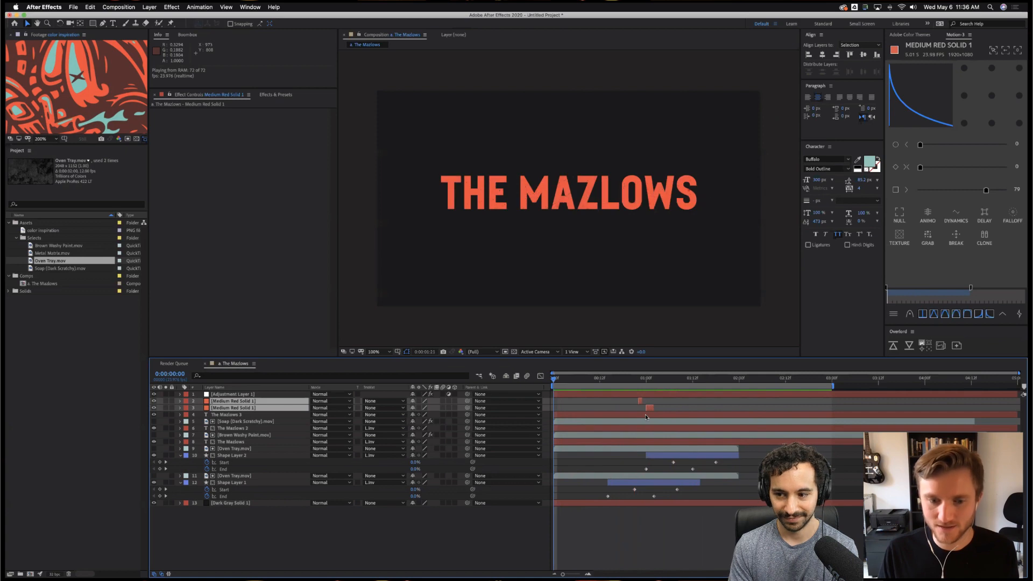
key(space)
Switch to Google Chrome to read the album debut promo brief in the untitled Google Docs document, and return to After Effects.
mouse_move(422, 562)
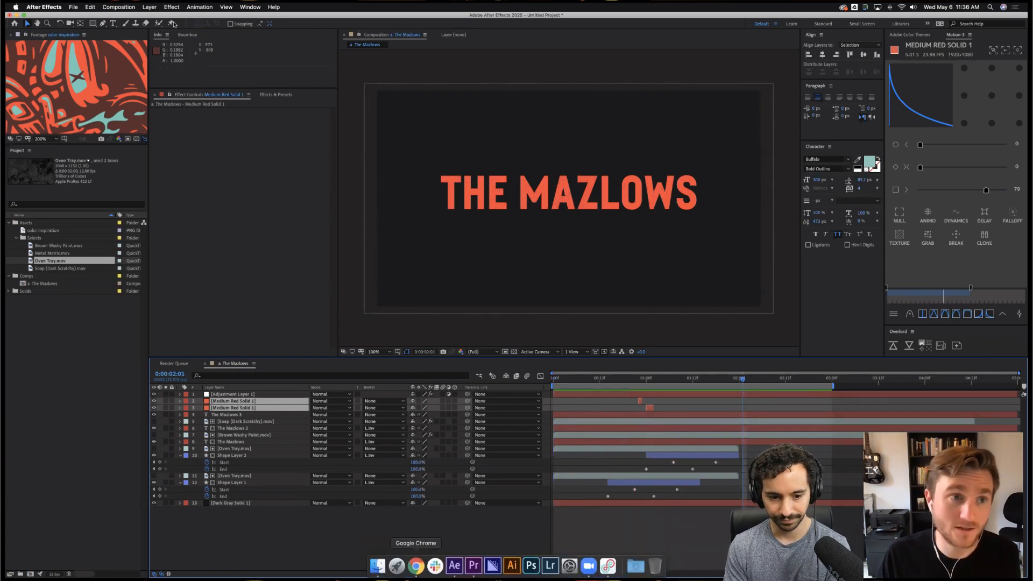
click(416, 564)
click(178, 21)
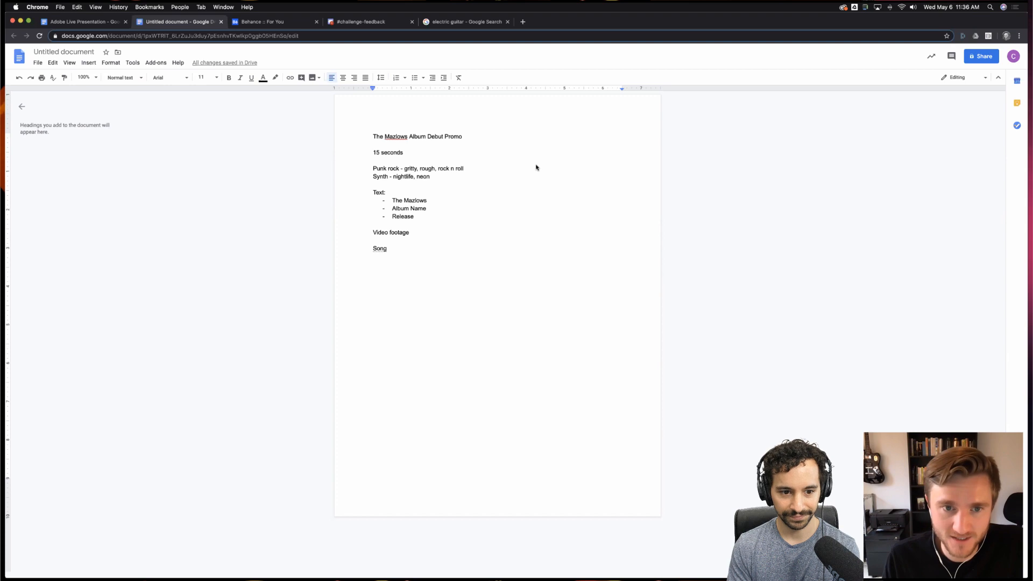
mouse_move(456, 565)
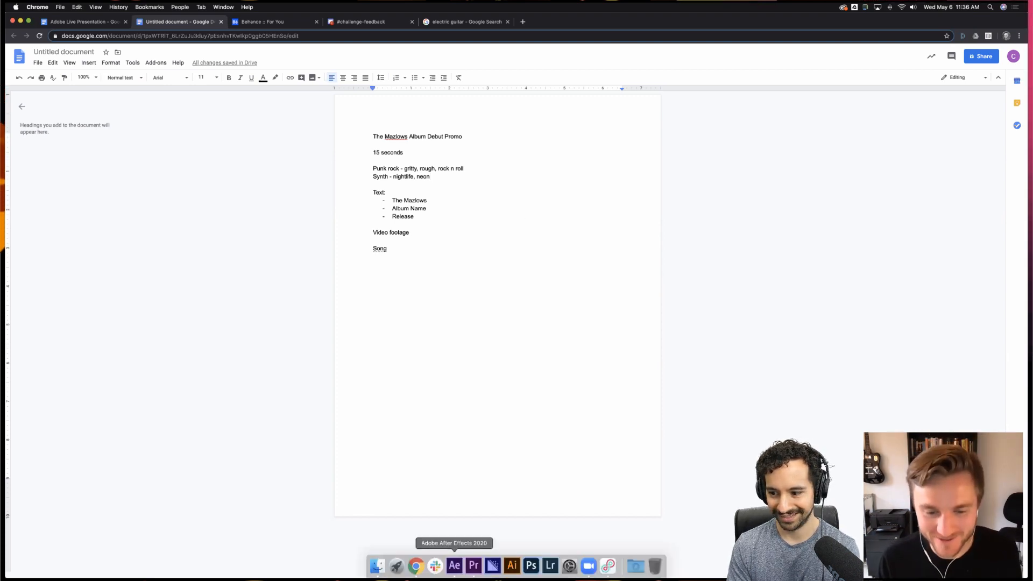
click(456, 566)
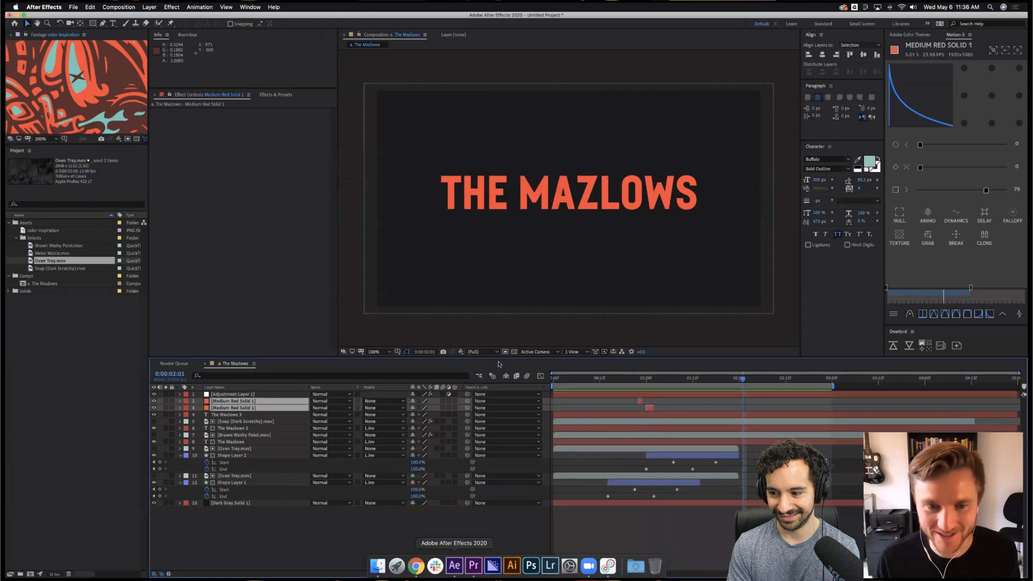
Examine the title's texture across frames between 0:00:01:19 and 0:00:02:13.
click(718, 386)
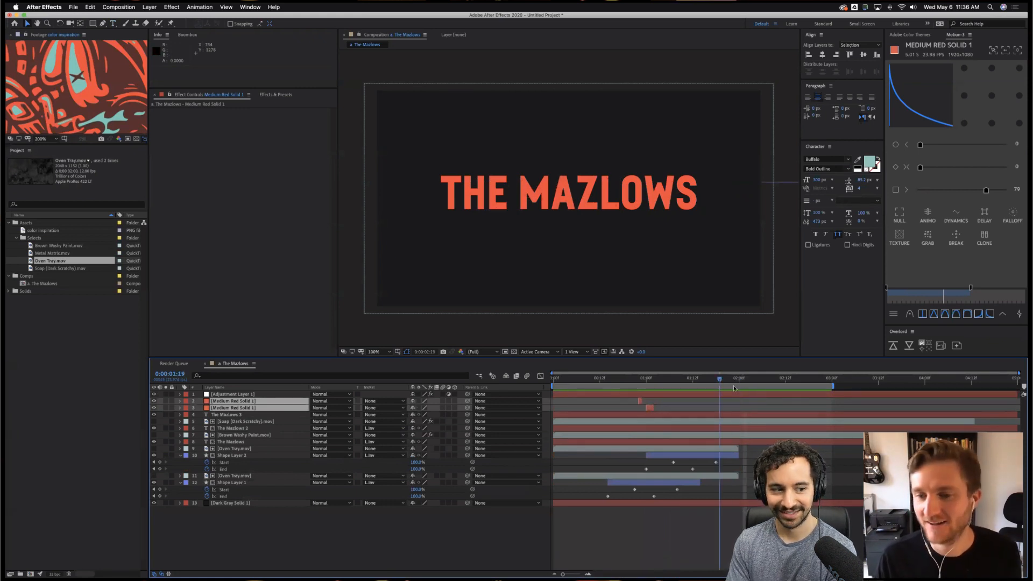
click(762, 380)
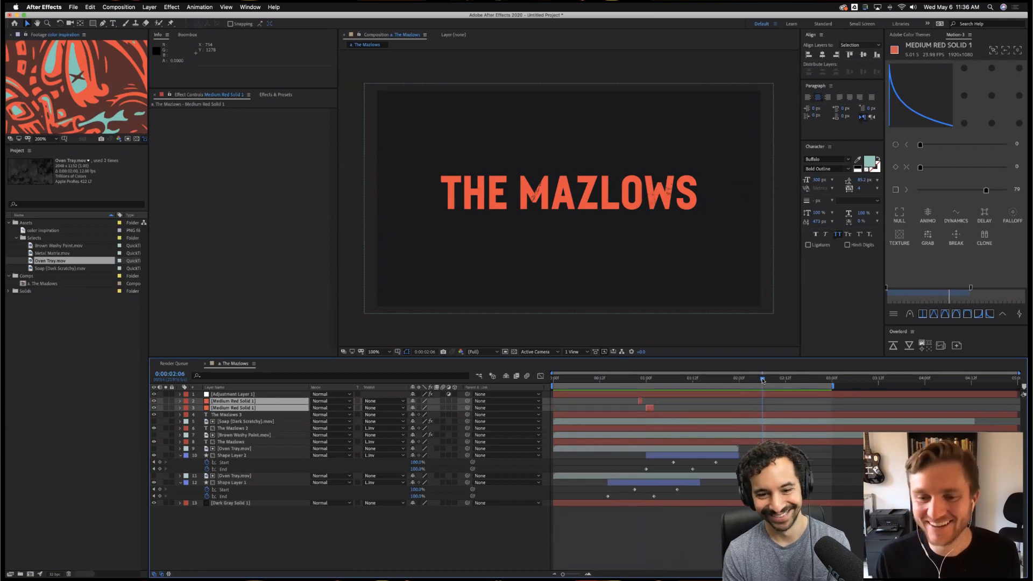
click(741, 381)
click(788, 380)
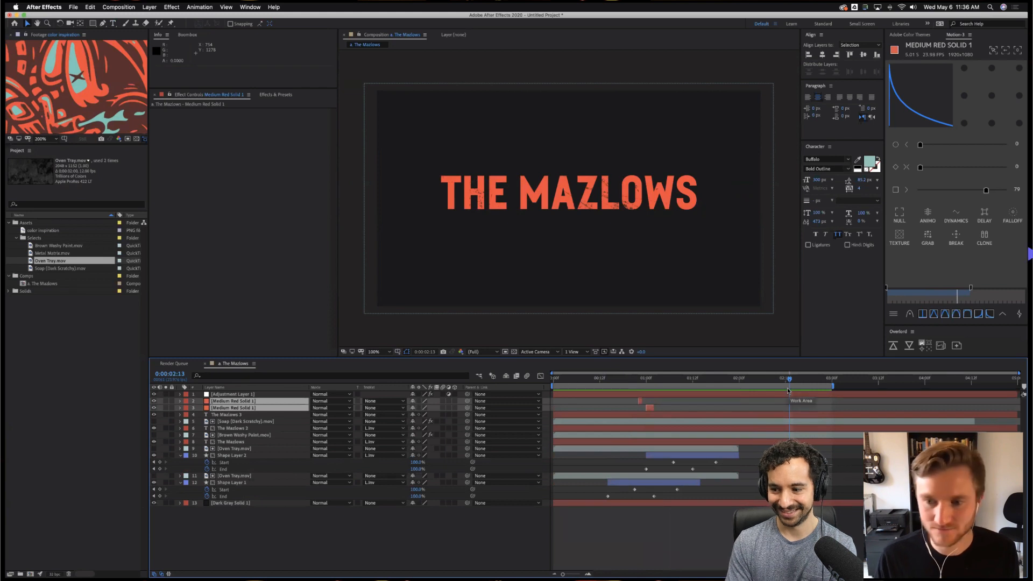
key(Page_Up)
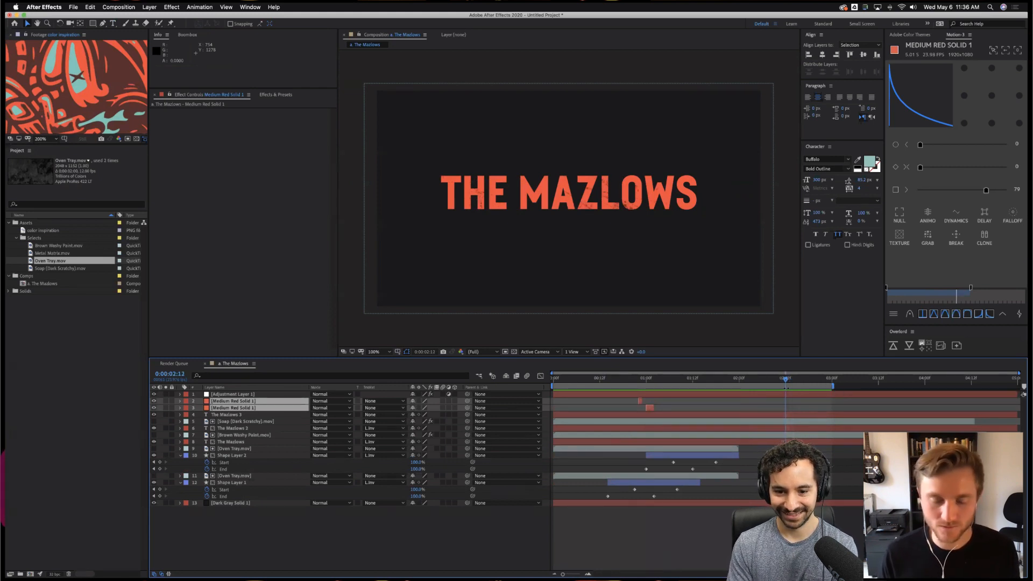
key(Page_Down)
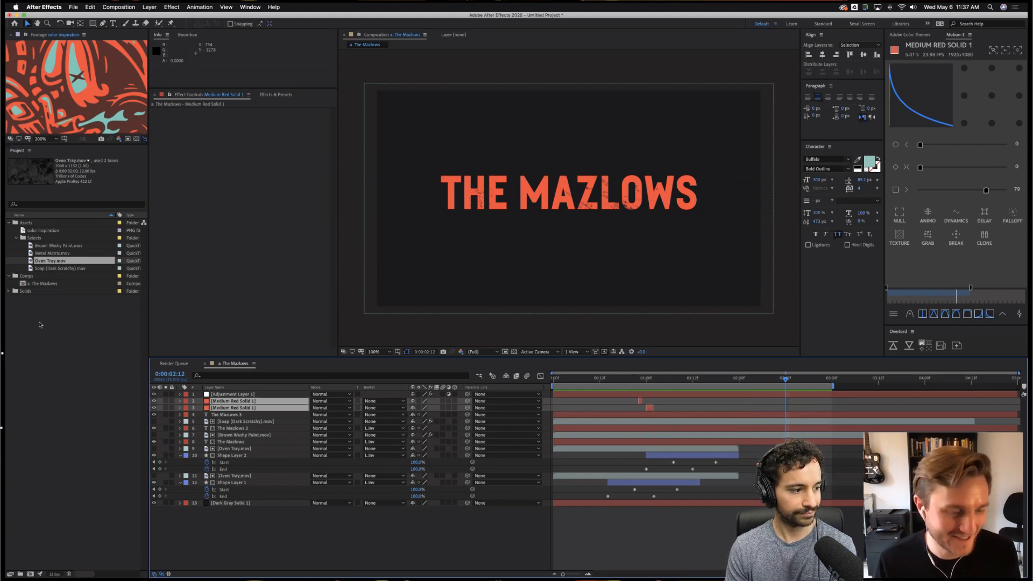
Create a new composition named "b. Transition" in the Comps folder, keeping the 1920 x 1080 settings.
click(25, 275)
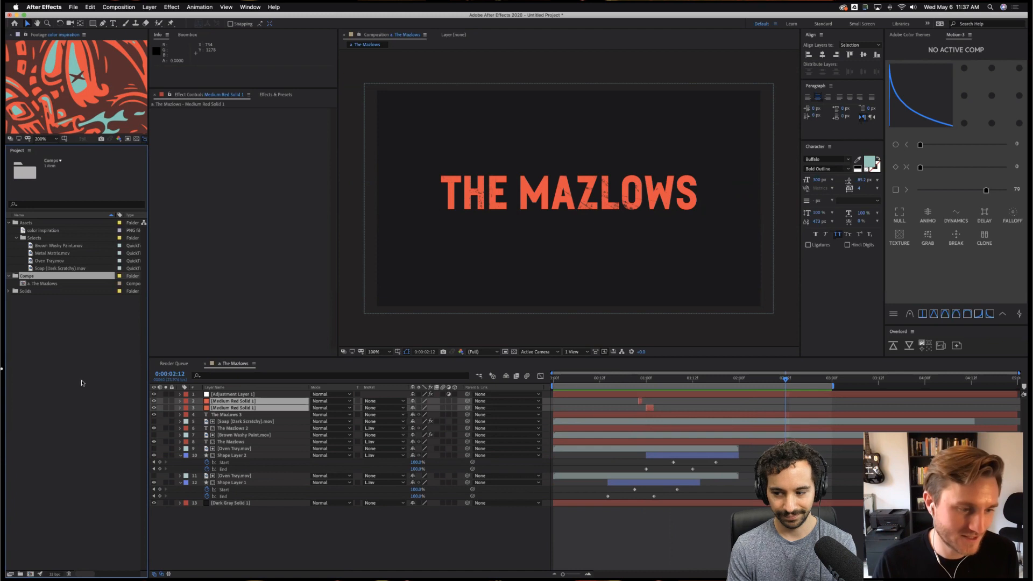
click(30, 574)
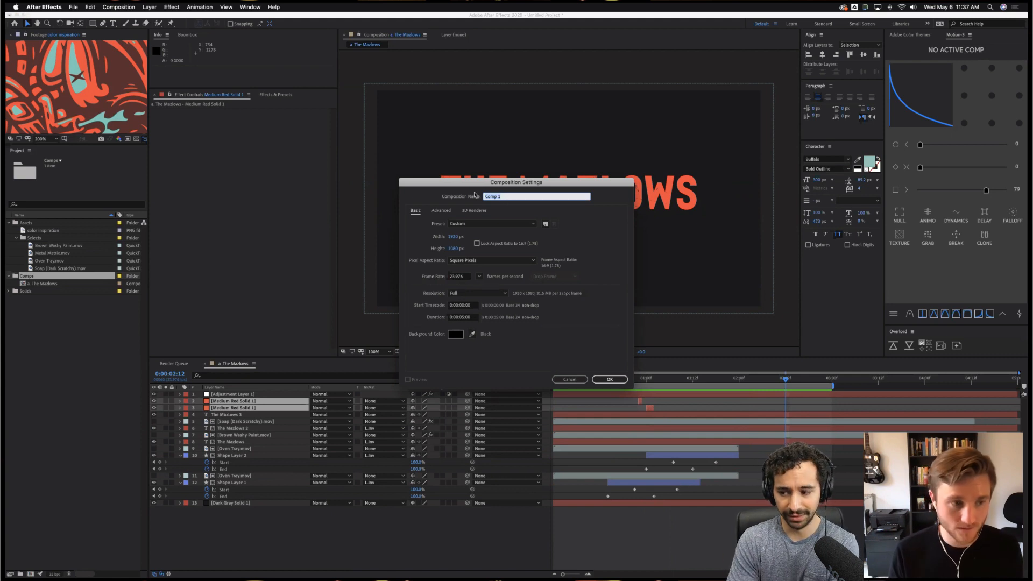
text(b. Transi)
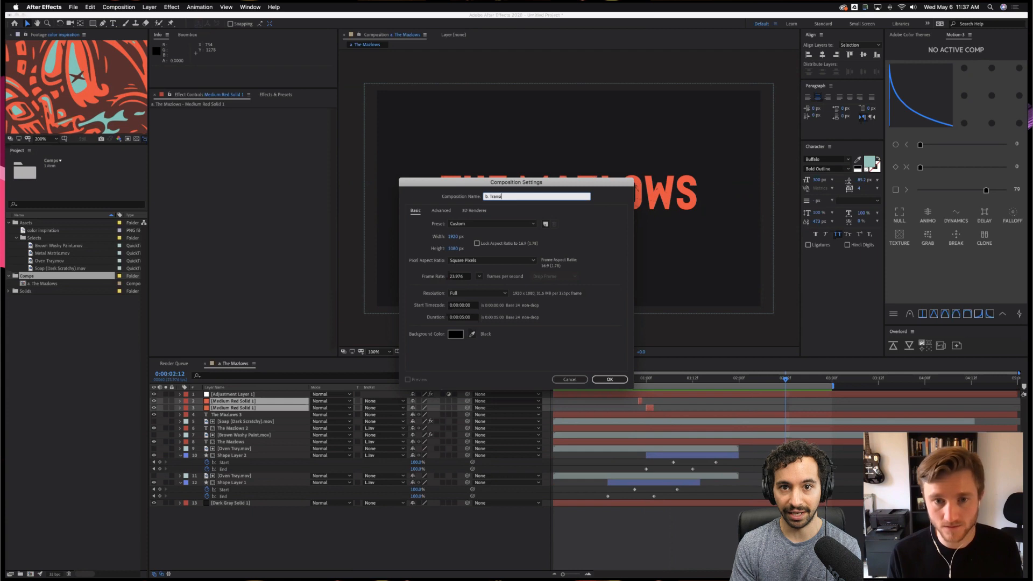
text(tion)
key(Return)
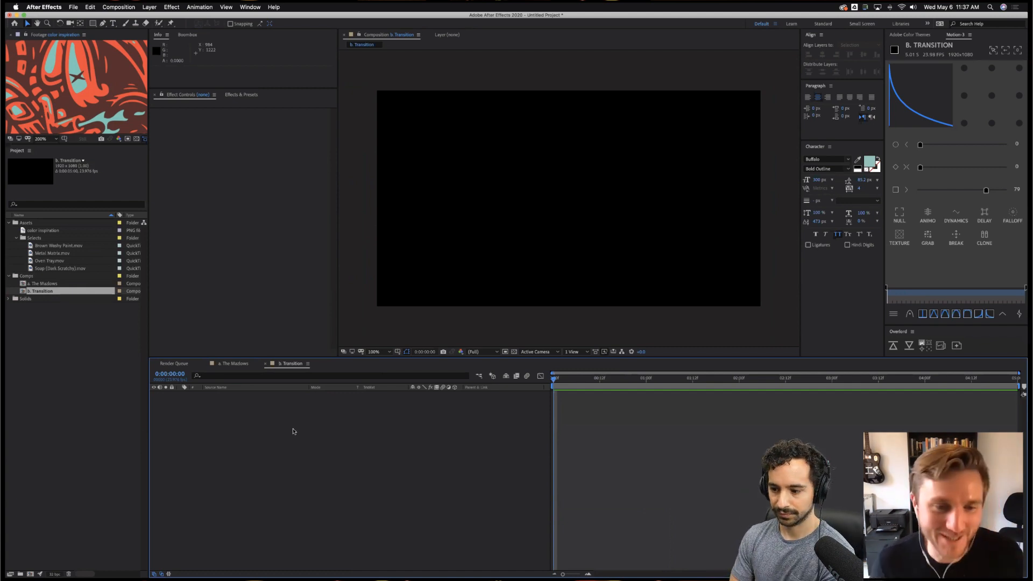
Look back at the The Mazlows title composition, and return to the b. Transition composition.
click(236, 364)
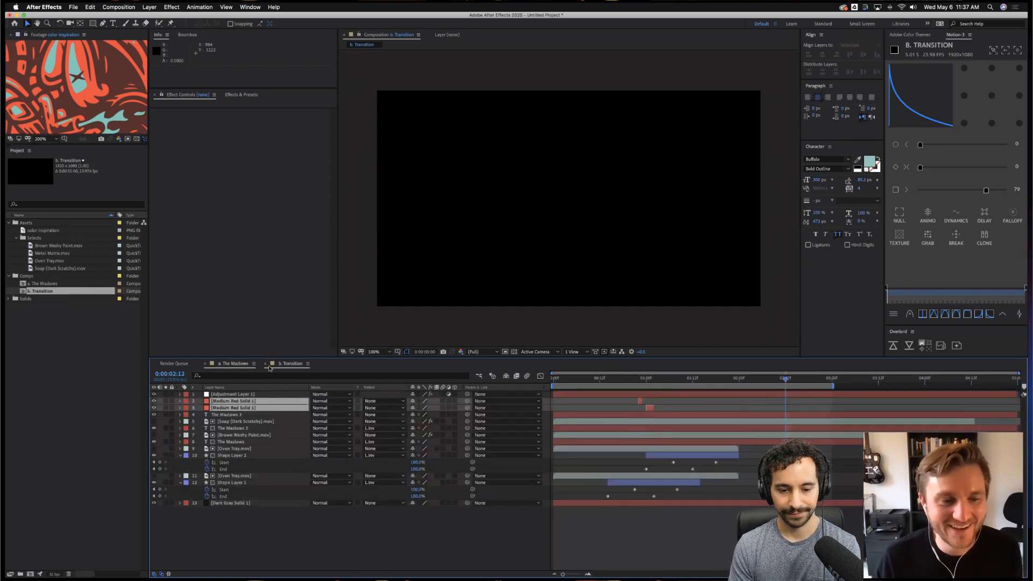
click(288, 364)
click(253, 364)
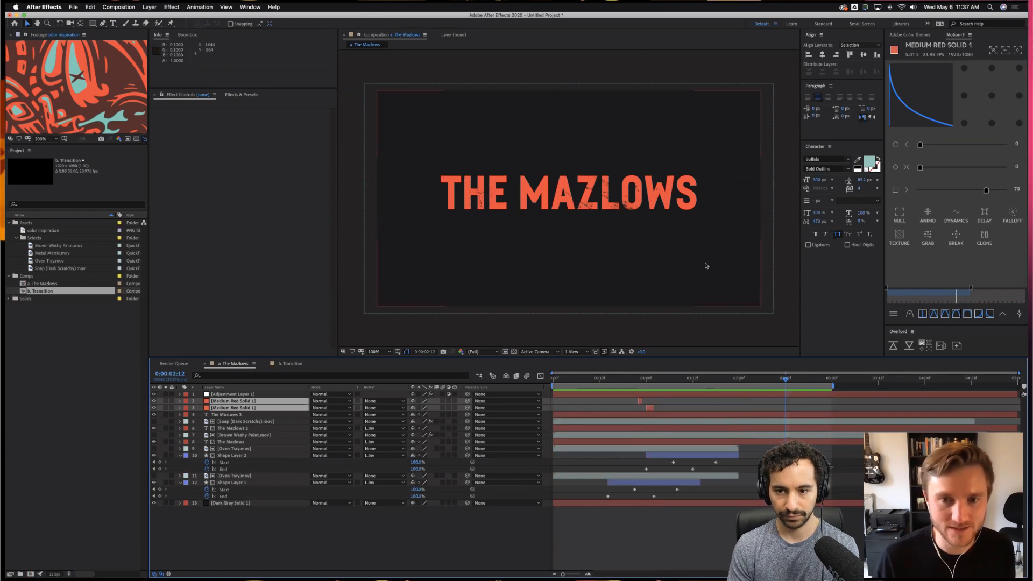
click(291, 365)
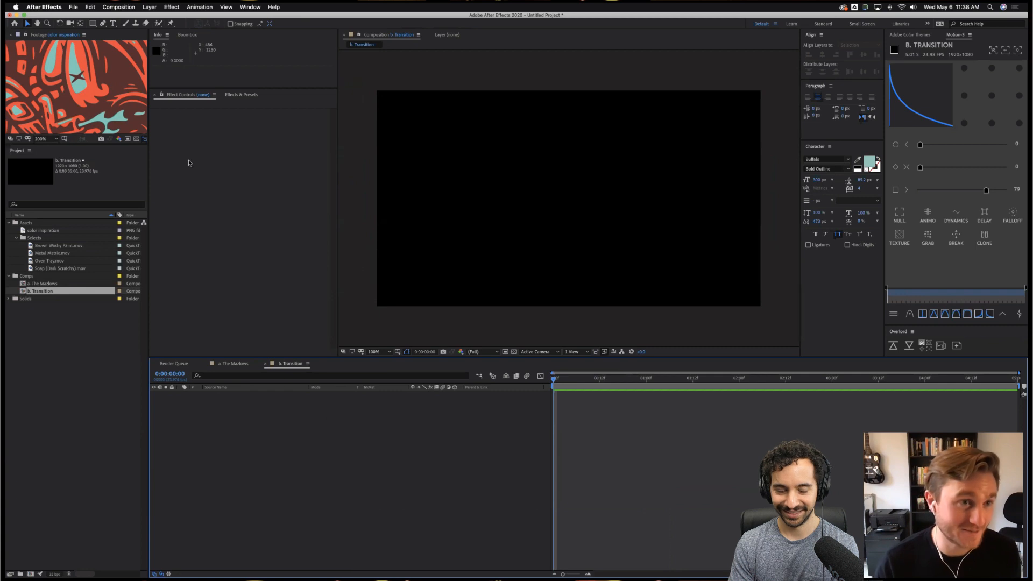
Add a full-frame ellipse shape layer, make it a 1080 px circle, and shrink its linked size to about 309 px.
drag(92, 23, 119, 41)
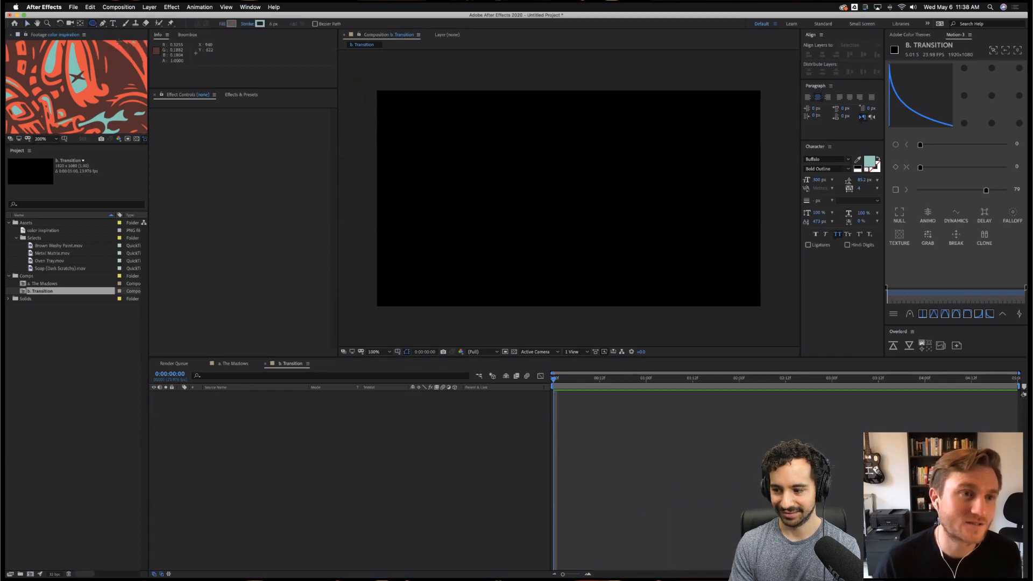
double_click(93, 23)
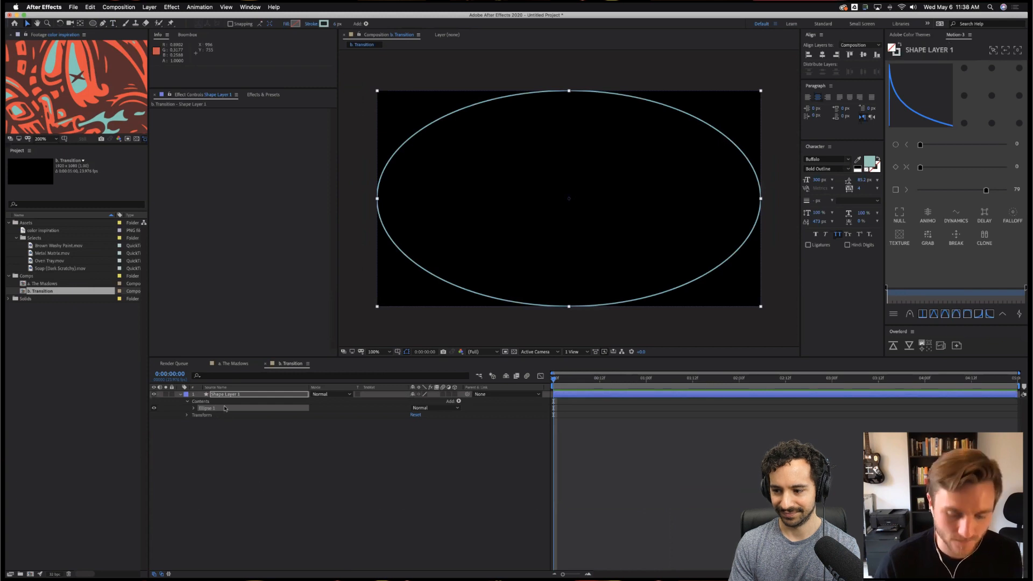
key(u)
key(u)
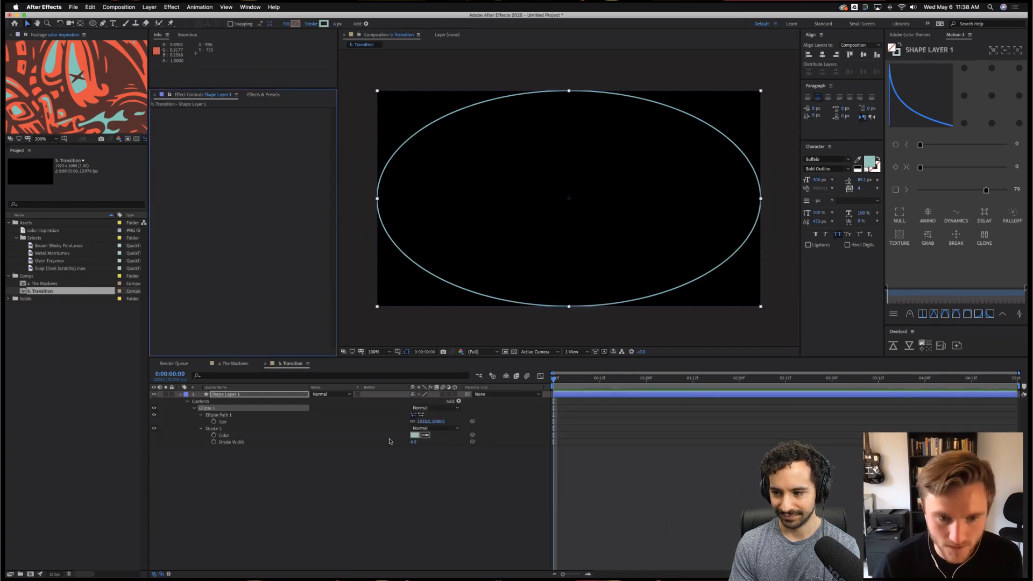
click(424, 421)
text(10)
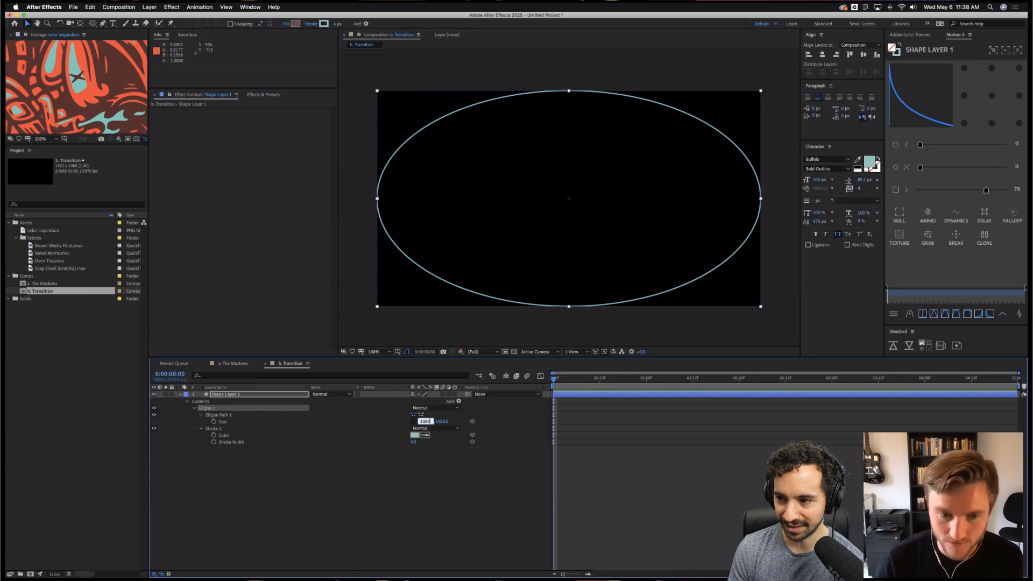
key(Return)
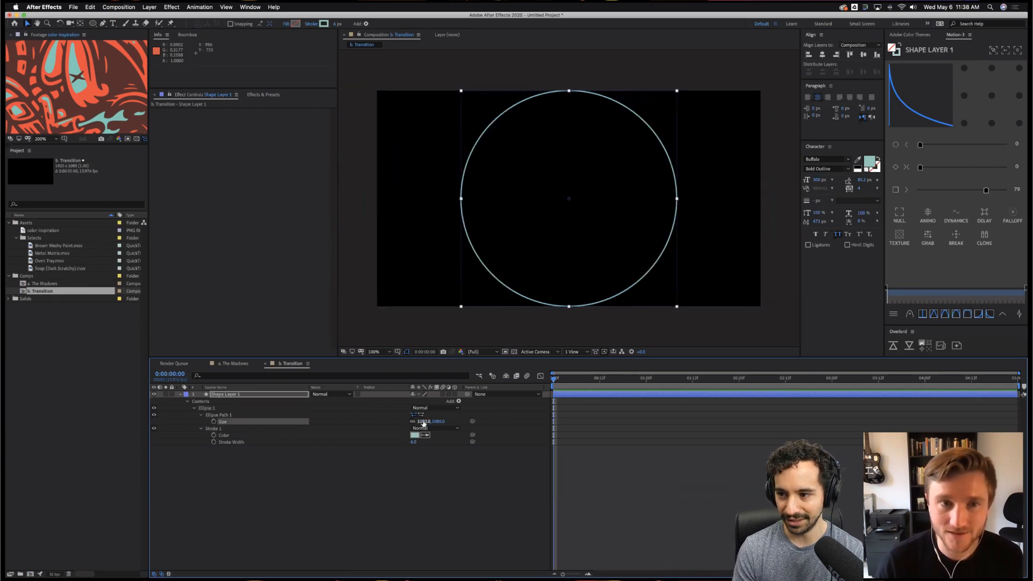
drag(423, 423, 129, 447)
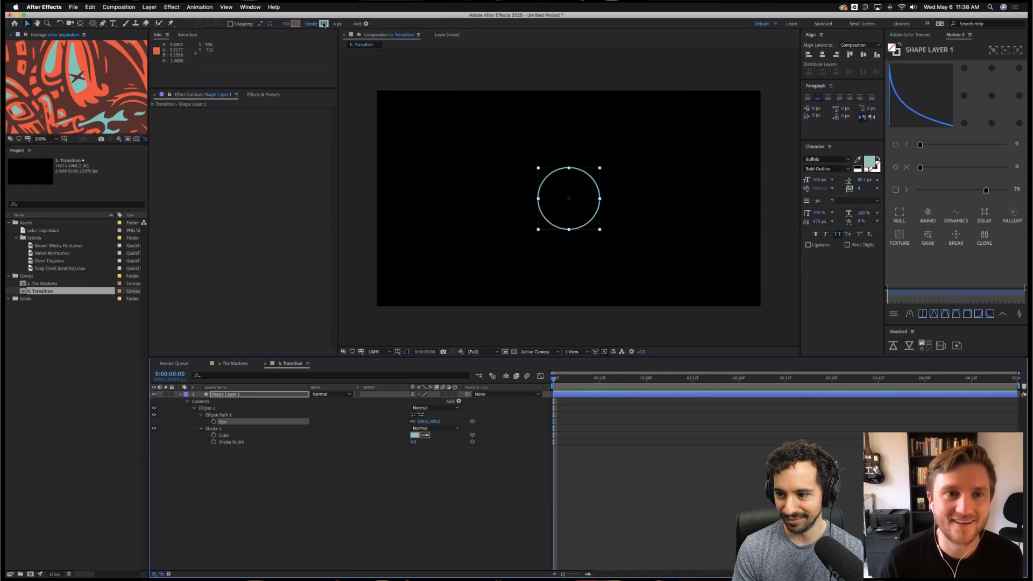
Set the circle's stroke color to the orange-red sampled from the color inspiration image.
click(325, 24)
click(610, 375)
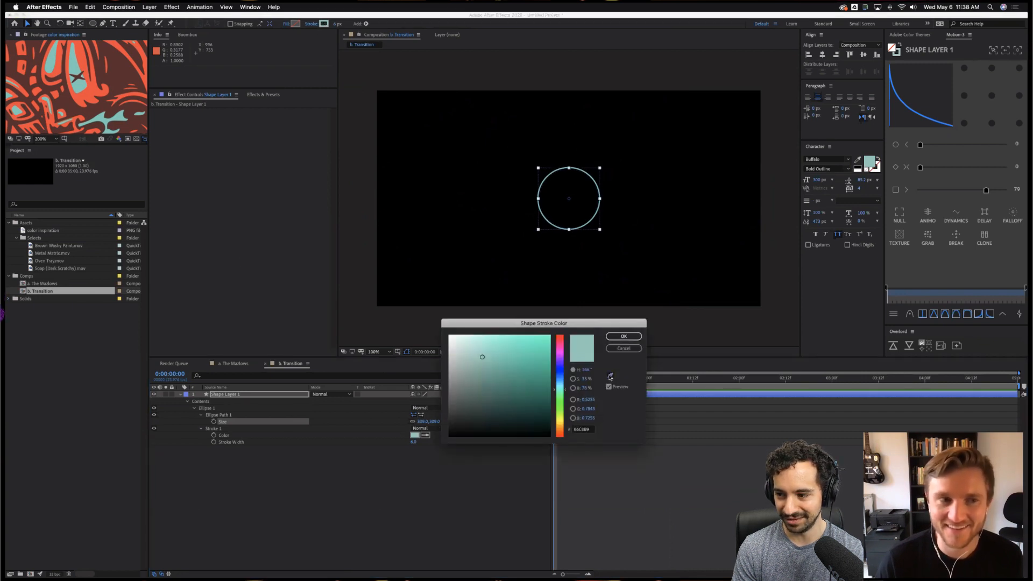
click(82, 63)
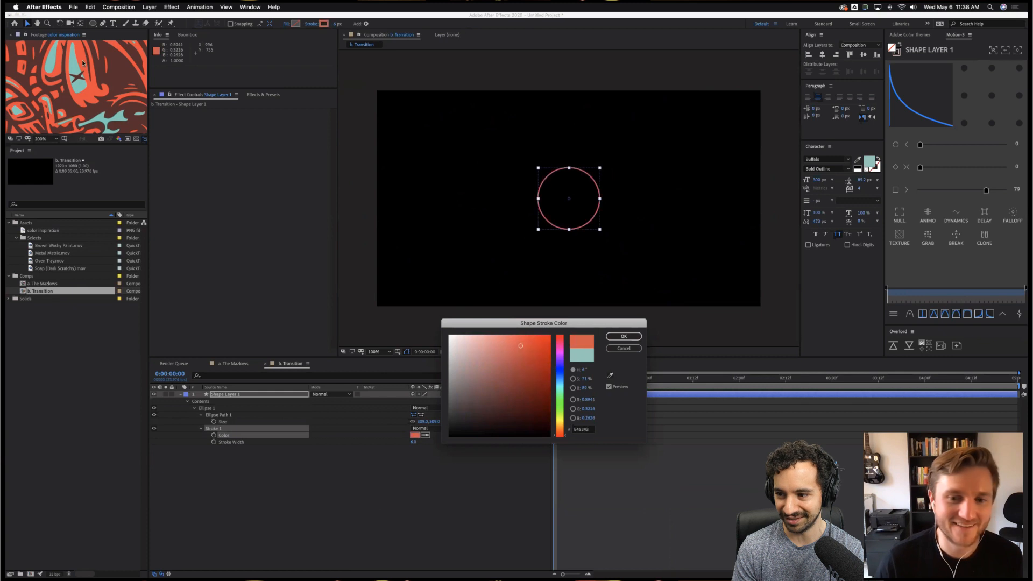
key(Return)
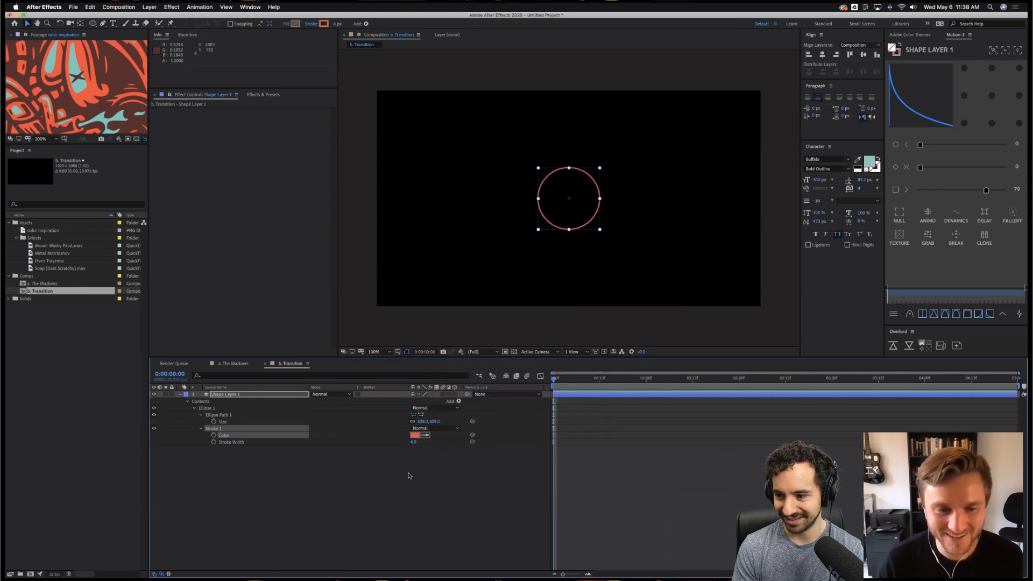
Reduce the circle's ellipse path size to 70 px in both dimensions and deselect the layer.
drag(422, 421, 343, 439)
click(418, 422)
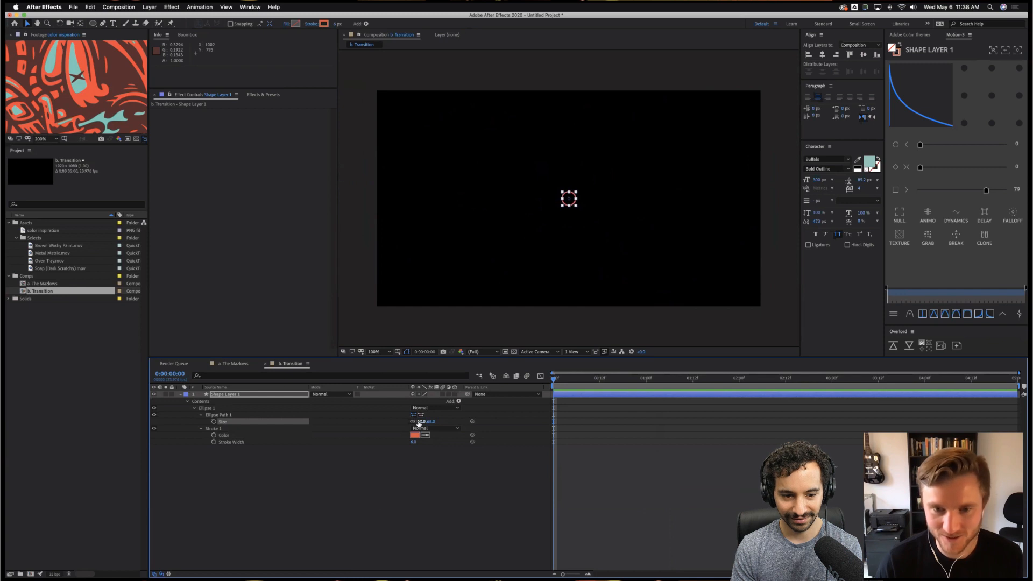
text(70)
key(Return)
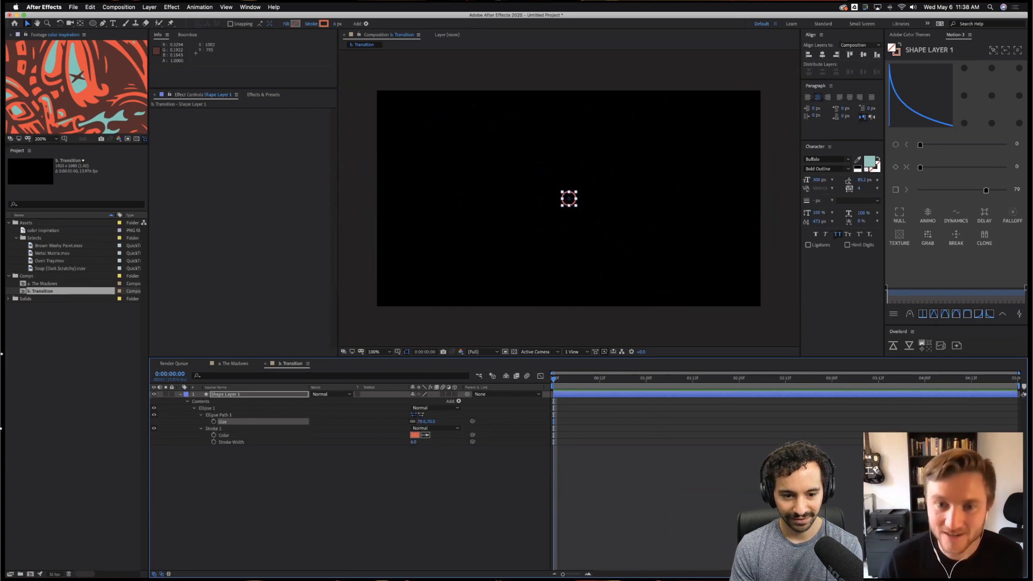
click(316, 467)
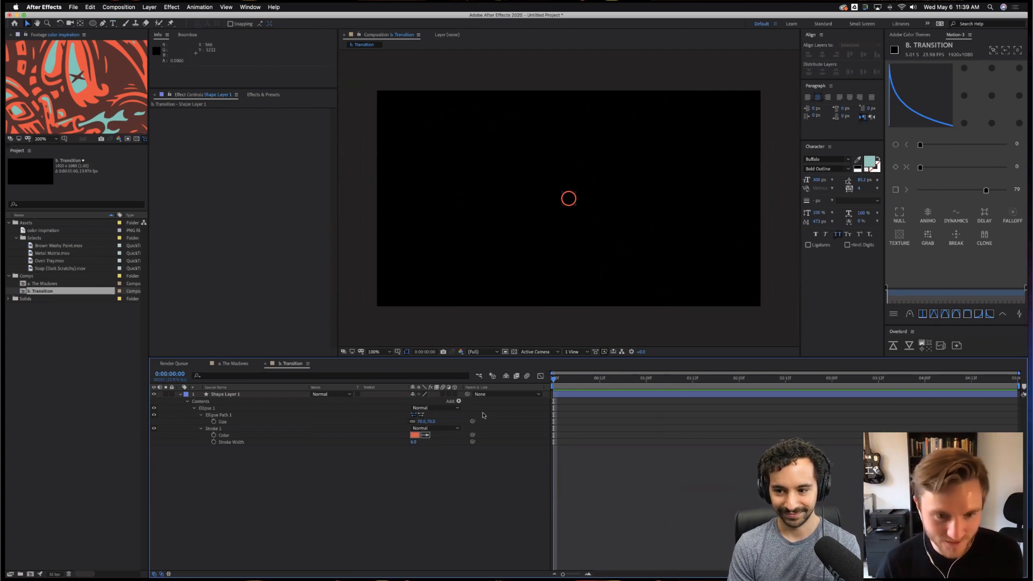
Add a Repeater to the circle's shape layer and set it to 8 copies.
click(458, 402)
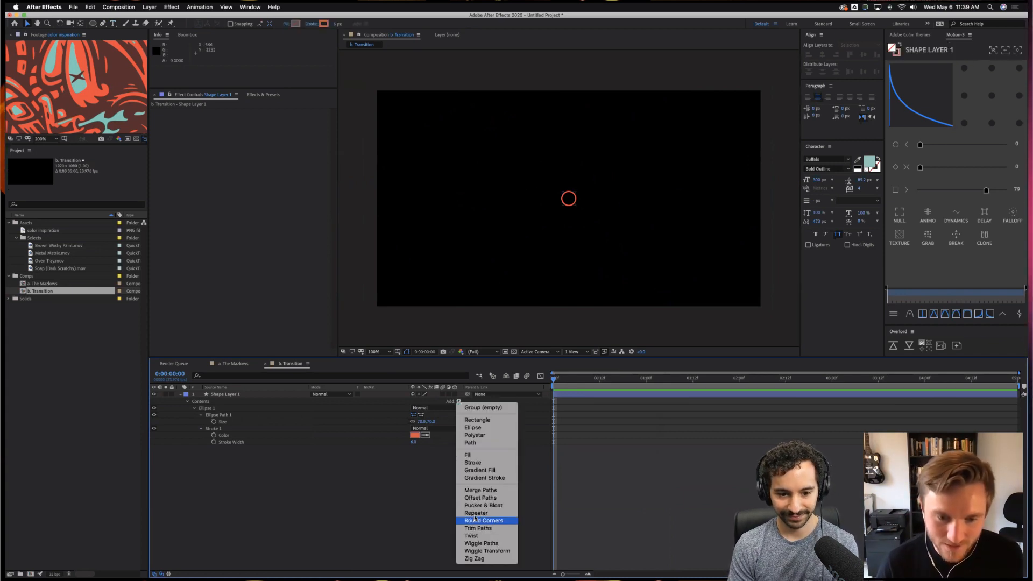
click(476, 514)
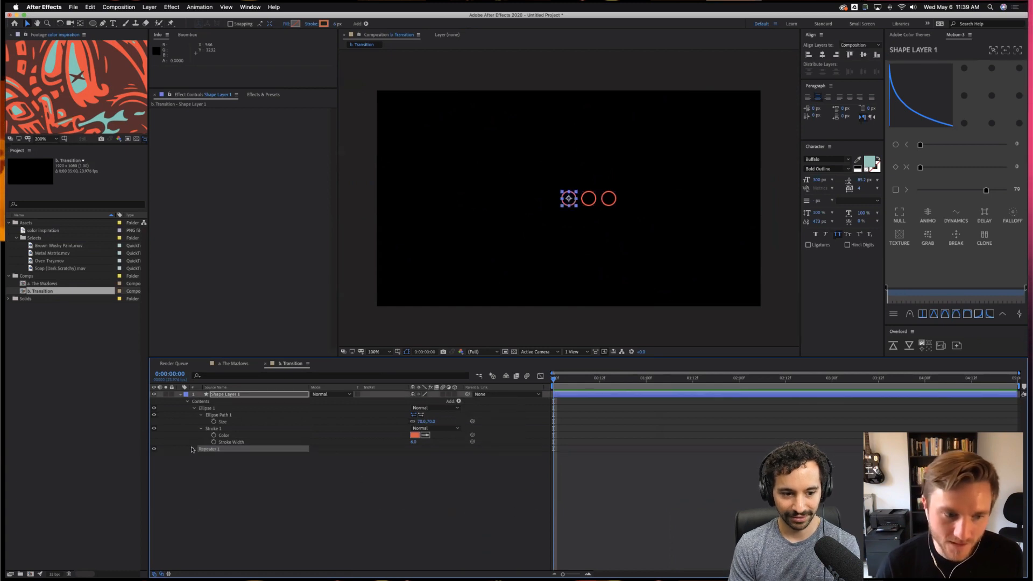
click(194, 450)
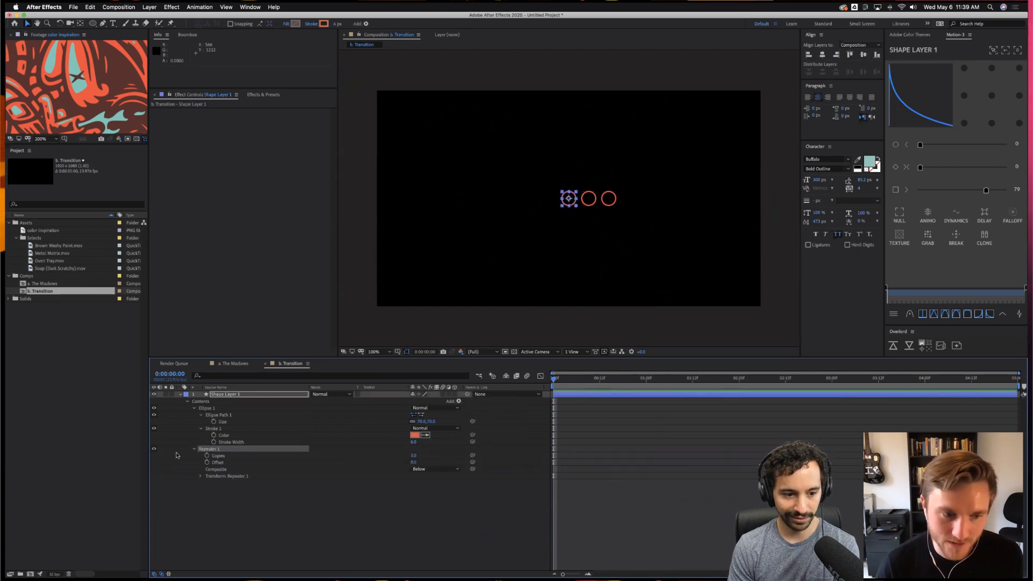
click(419, 455)
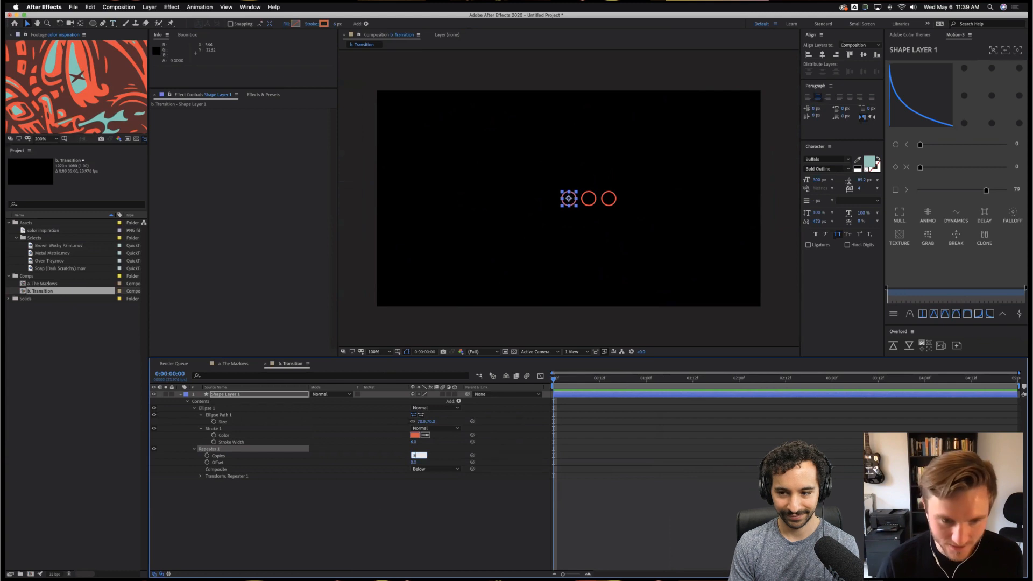
text(8)
key(Return)
Set the repeater's transform X position to 0 so all copies stack on the original circle.
click(201, 476)
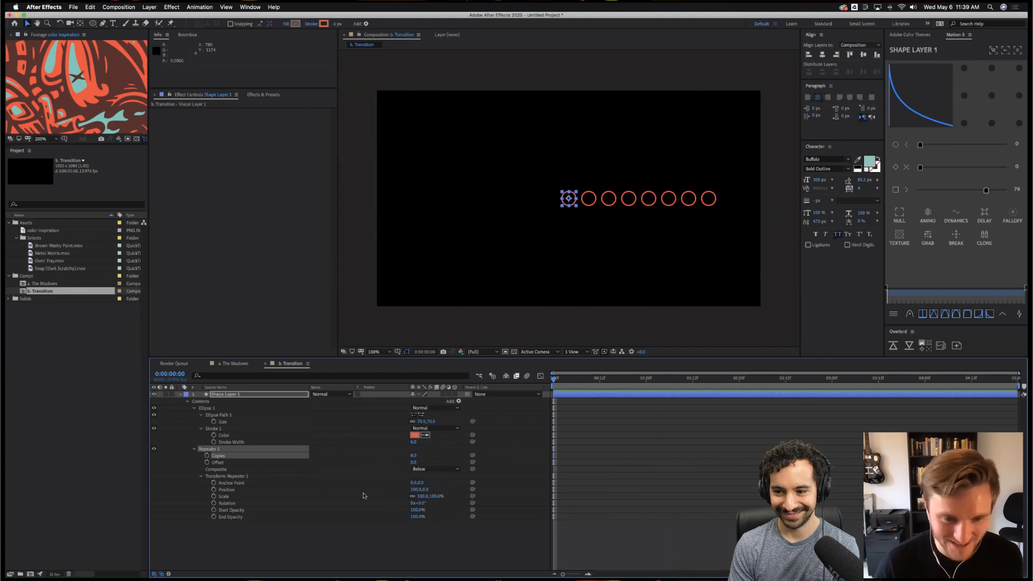
click(413, 489)
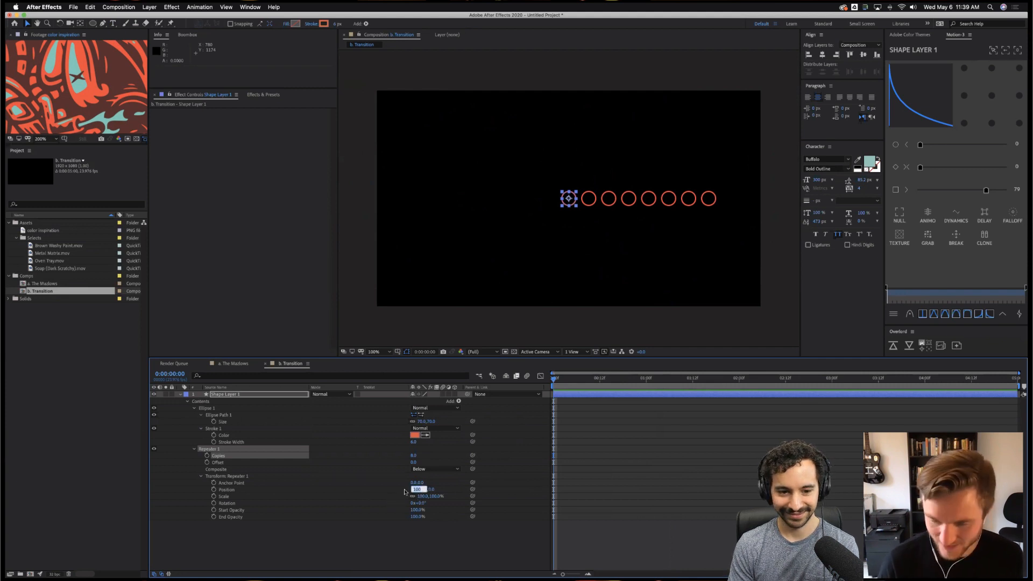
text(0)
key(Return)
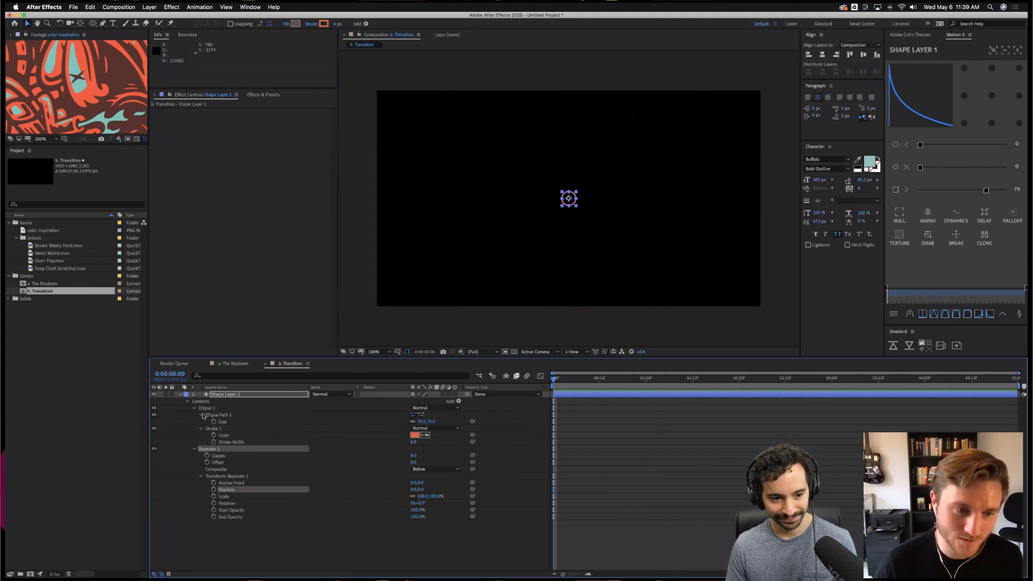
Move the circle's ellipse path upward from the layer center to a Y position of about -248.
click(201, 415)
click(201, 416)
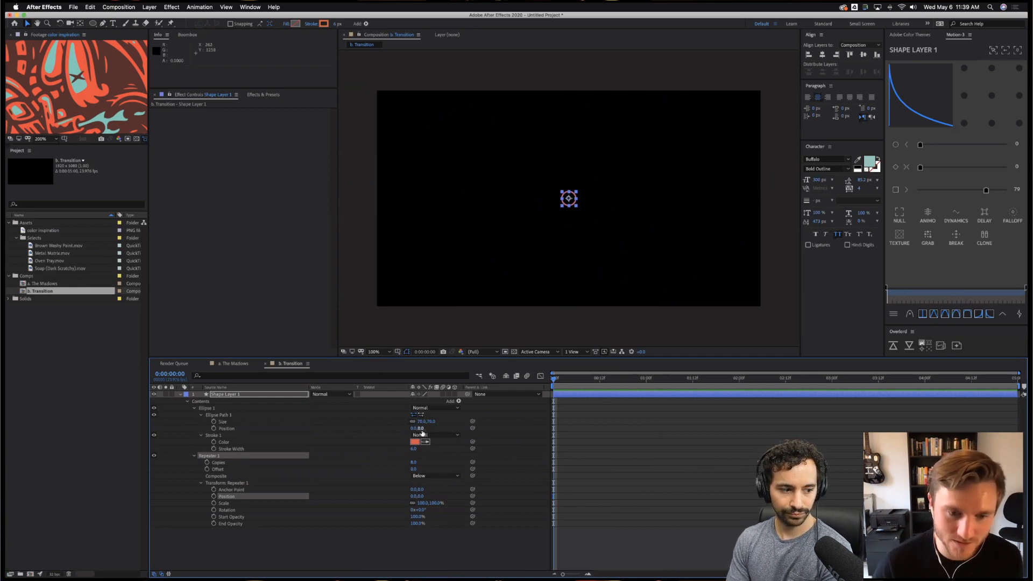
drag(420, 428, 316, 441)
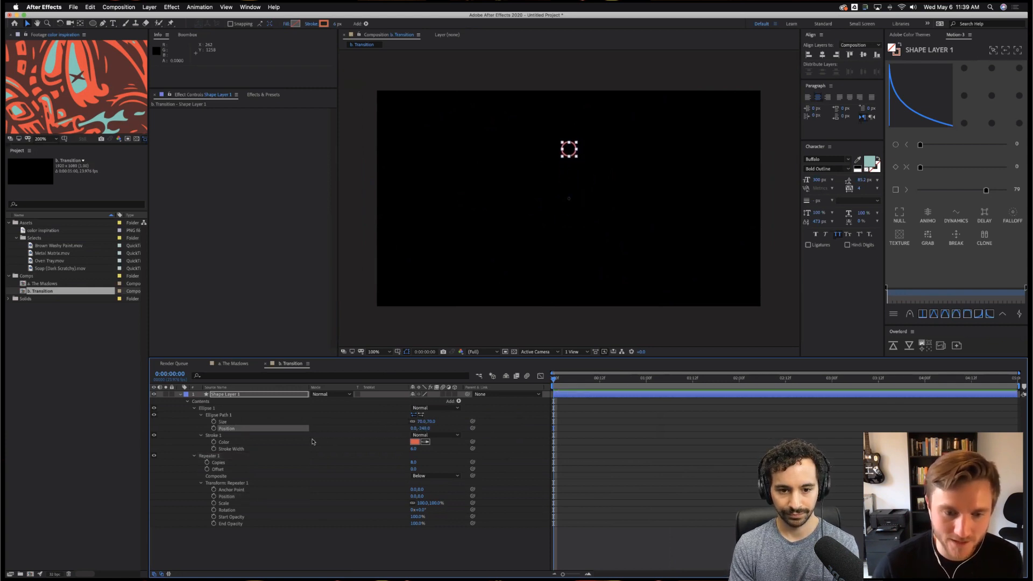
Try spreading the copies around the center with a repeater rotation of 30°, raised to about 42°.
click(421, 510)
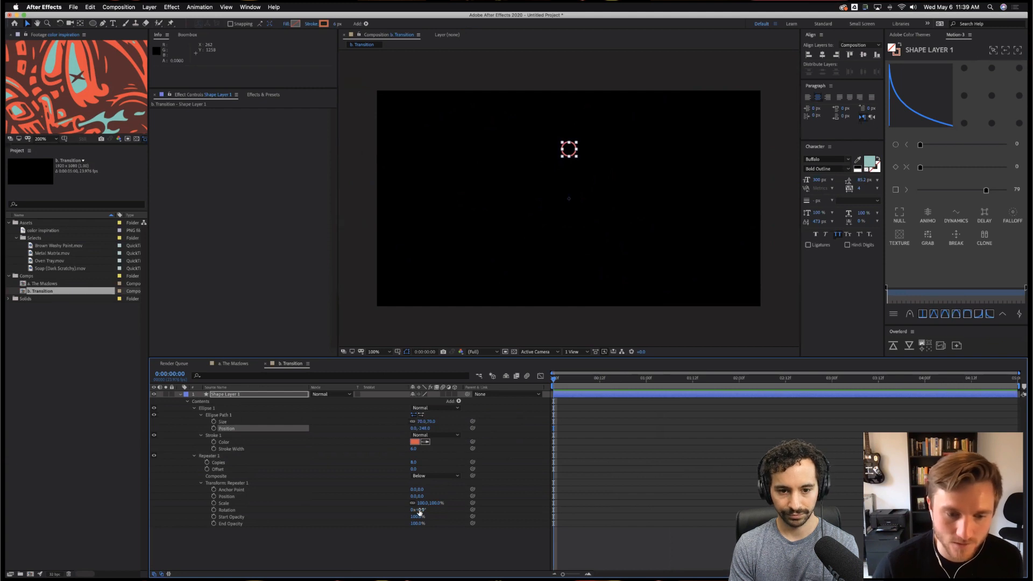
text(30)
key(Return)
drag(434, 511, 443, 515)
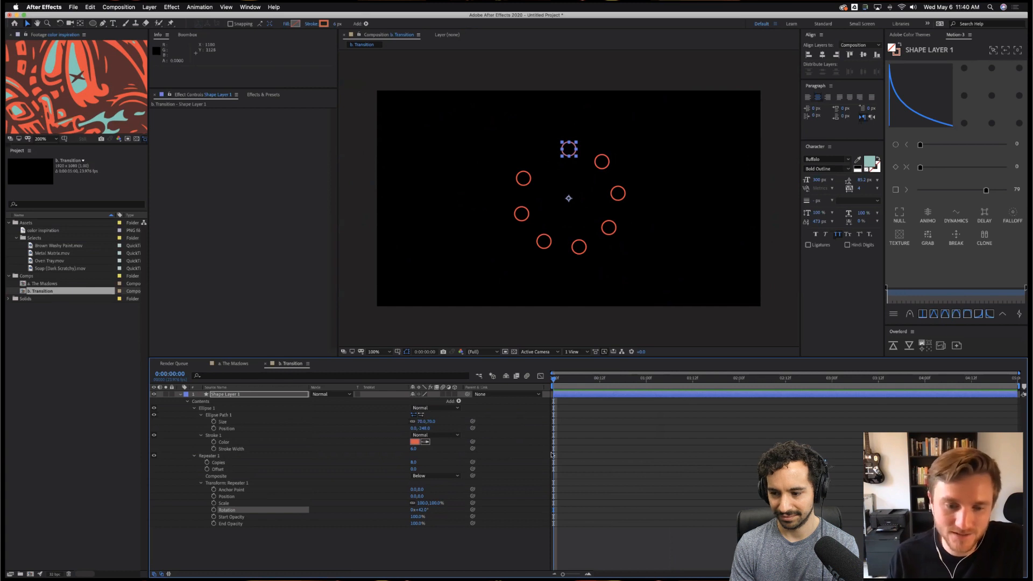
Set the repeater's transform rotation to 360/8 to space the circles evenly in a ring, and reselect the shape layer.
click(423, 510)
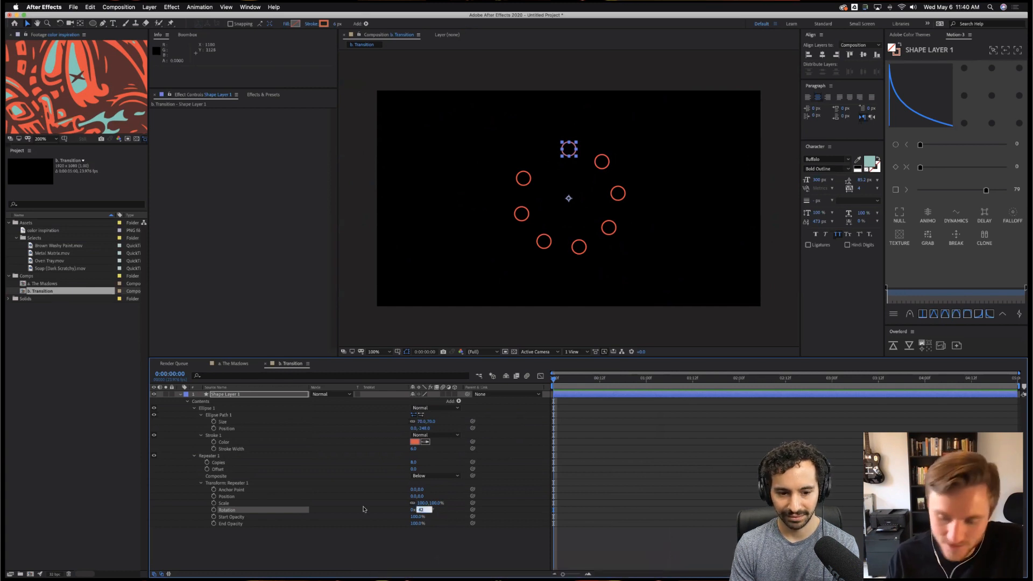
text(360/8)
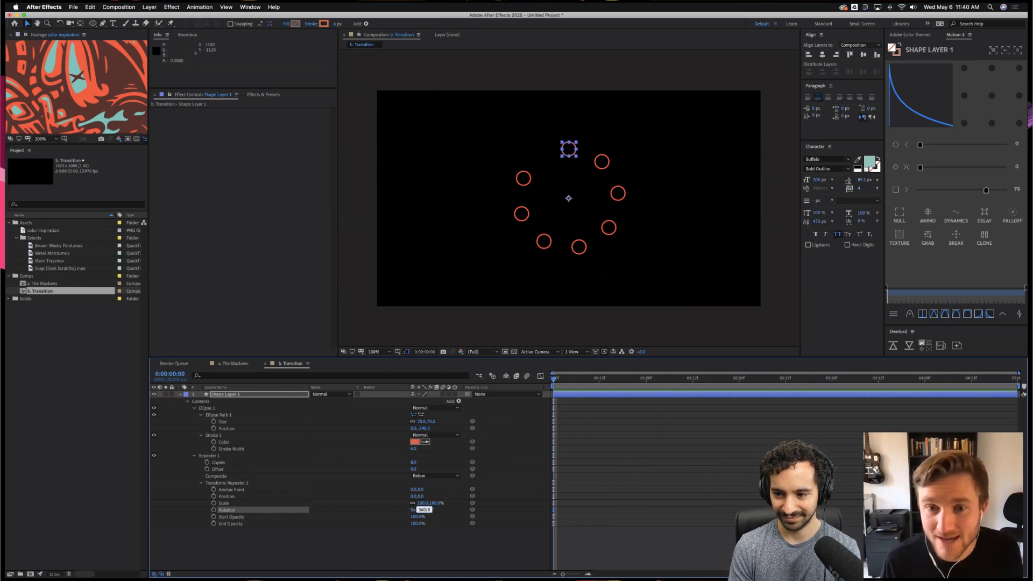
key(Return)
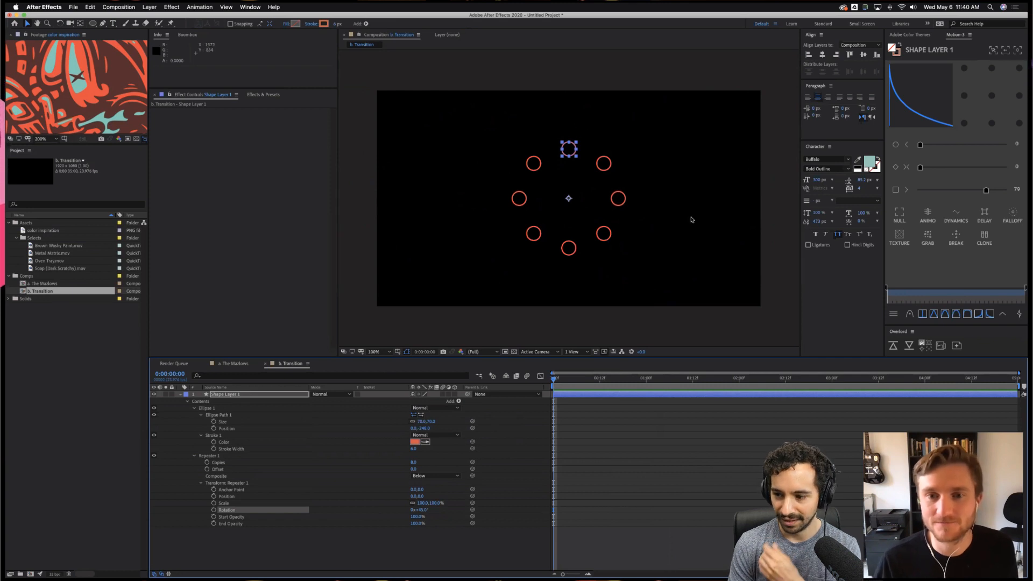
click(266, 562)
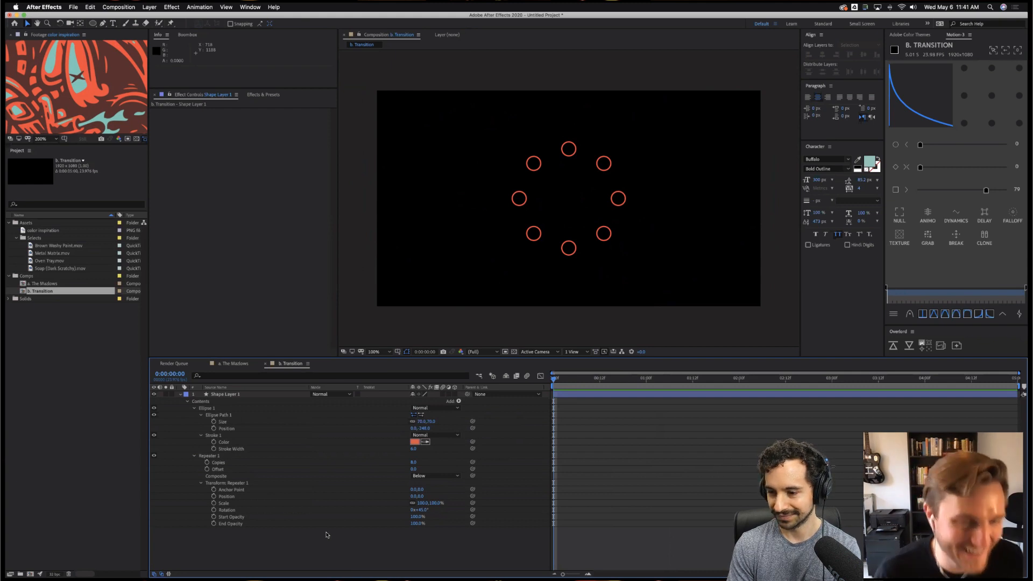
click(229, 394)
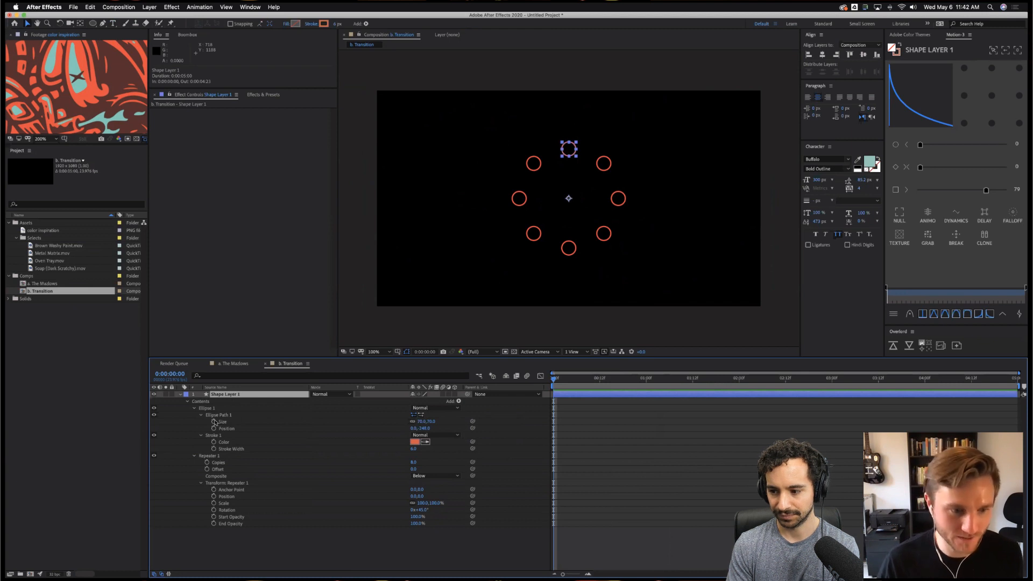
End the b. Transition composition's work area at 0:00:01:12 and preview the shortened range.
mouse_move(594, 379)
mouse_down()
mouse_move(745, 401)
mouse_move(694, 407)
mouse_move(580, 389)
mouse_move(694, 392)
mouse_move(693, 383)
mouse_up()
key(n)
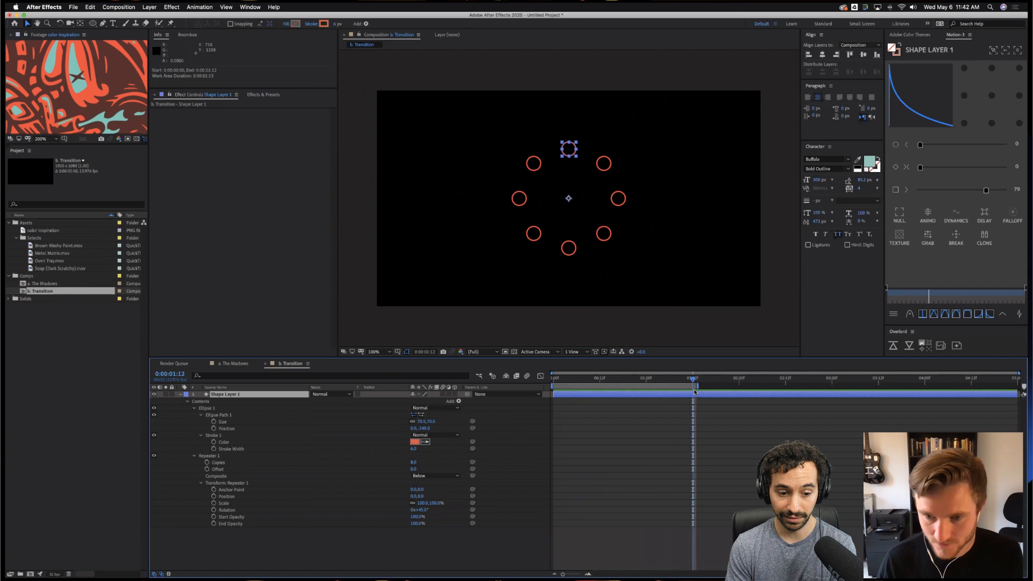
key(space)
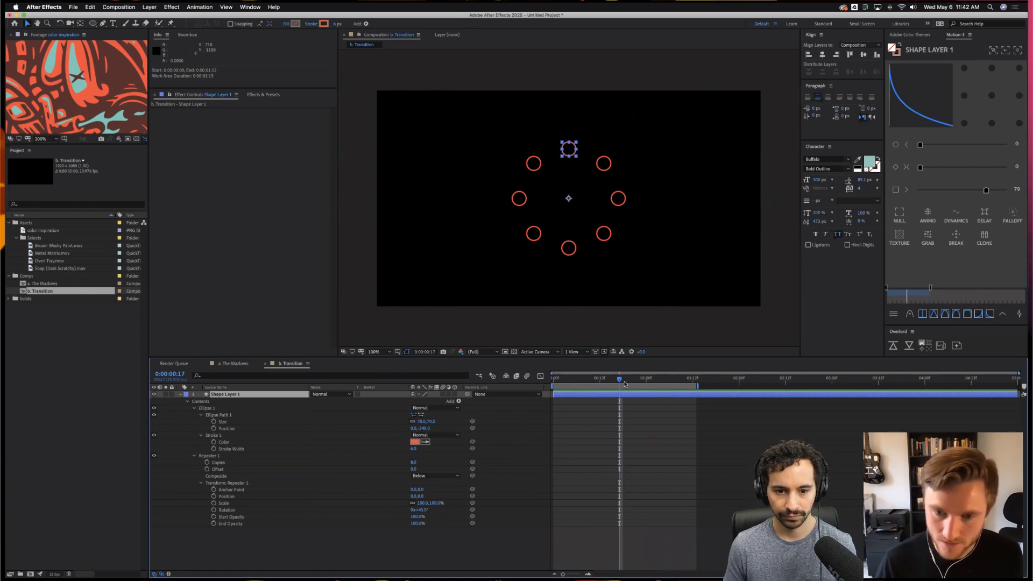
Keyframe the ellipse path's size at 0:00:00:12, and set it to 0 at the start of the composition so the circles grow.
click(599, 380)
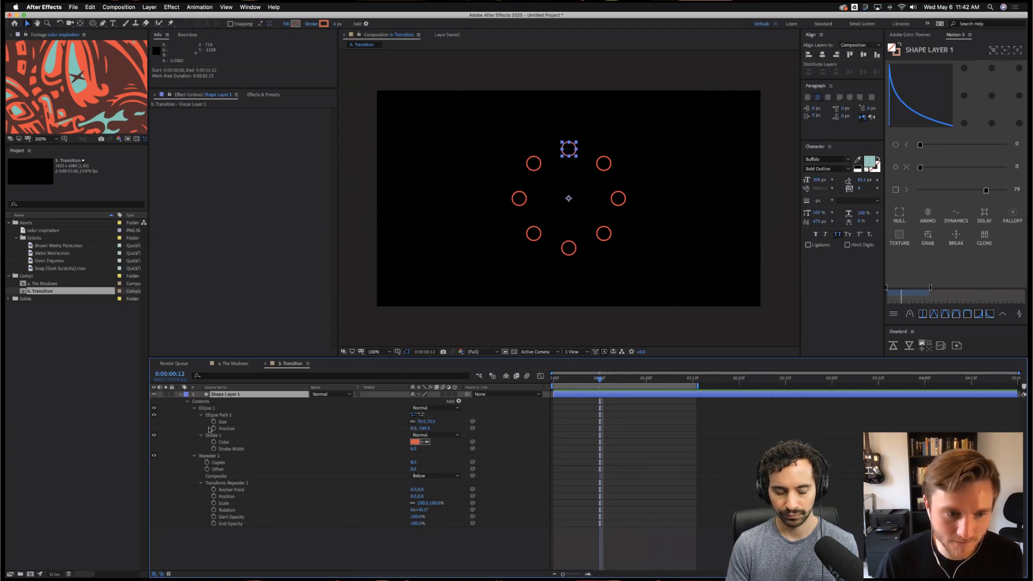
click(213, 421)
key(Home)
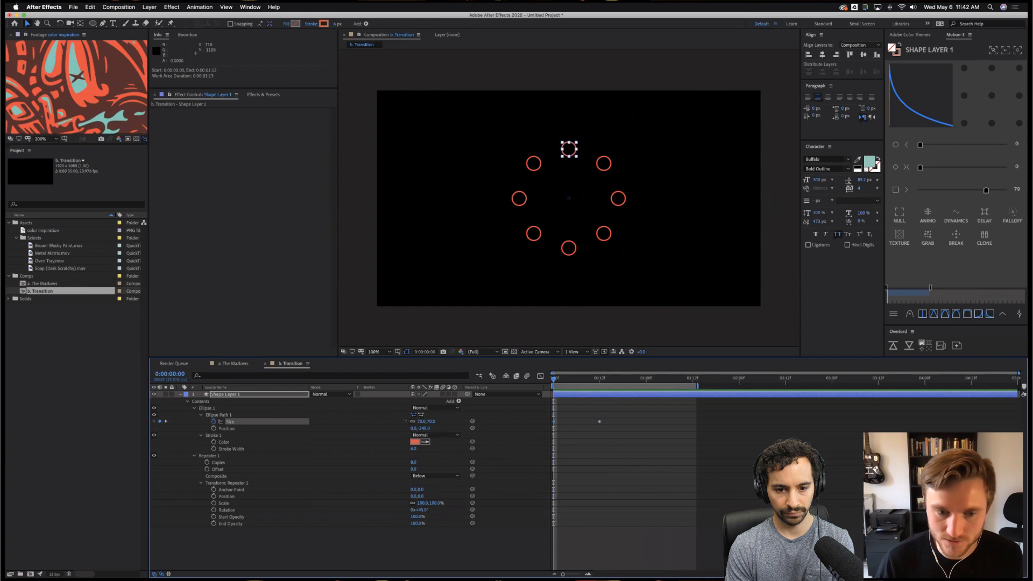
drag(423, 421, 376, 421)
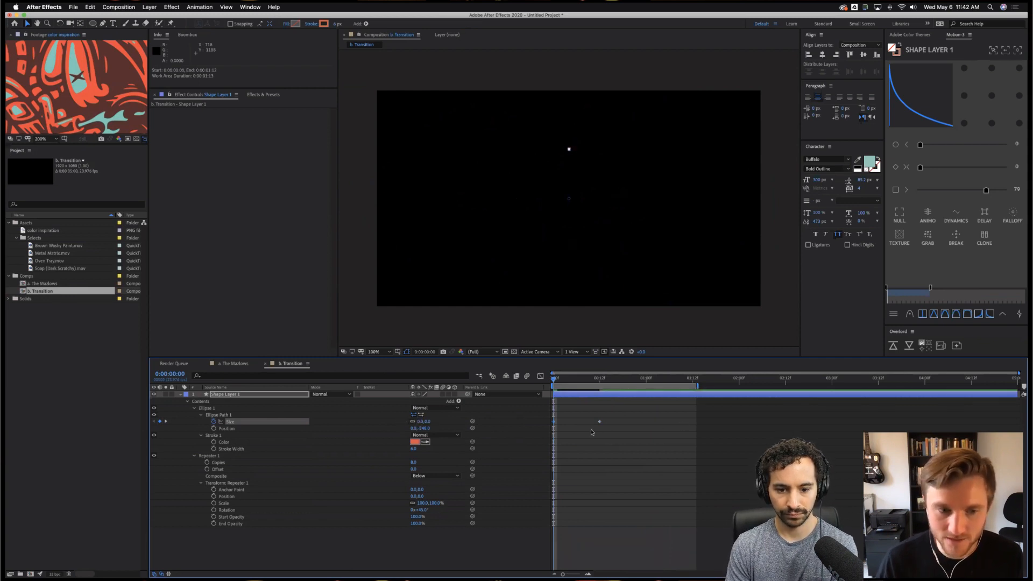
Try scaling the whole shape layer up to about 305% at 0:00:01:03.
click(602, 432)
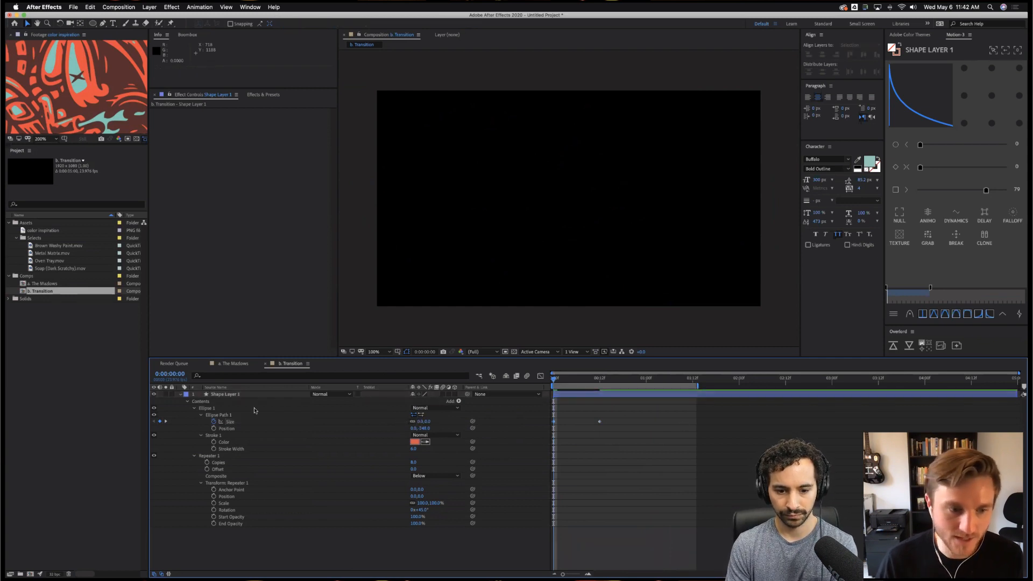
click(227, 416)
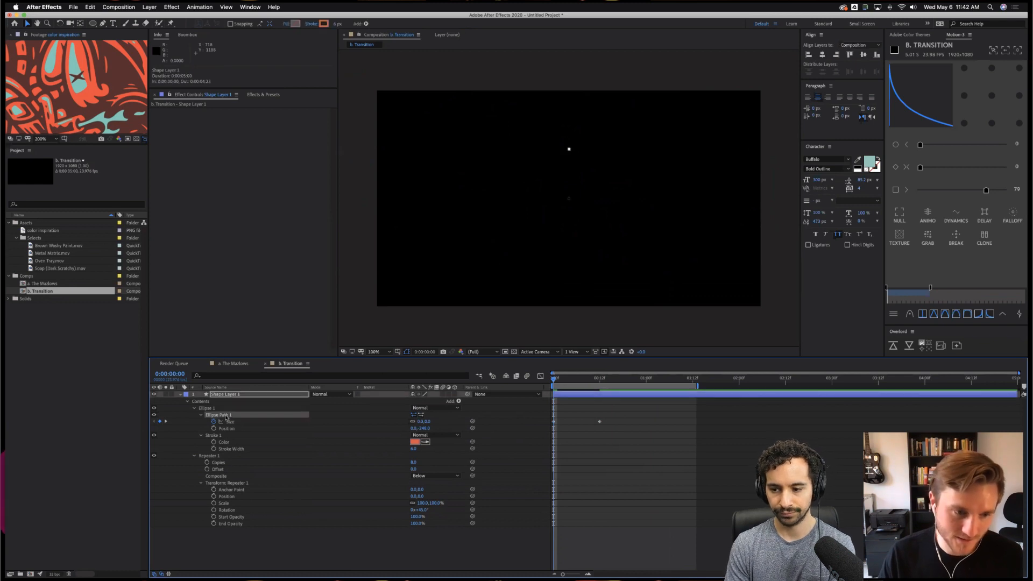
click(229, 397)
key(s)
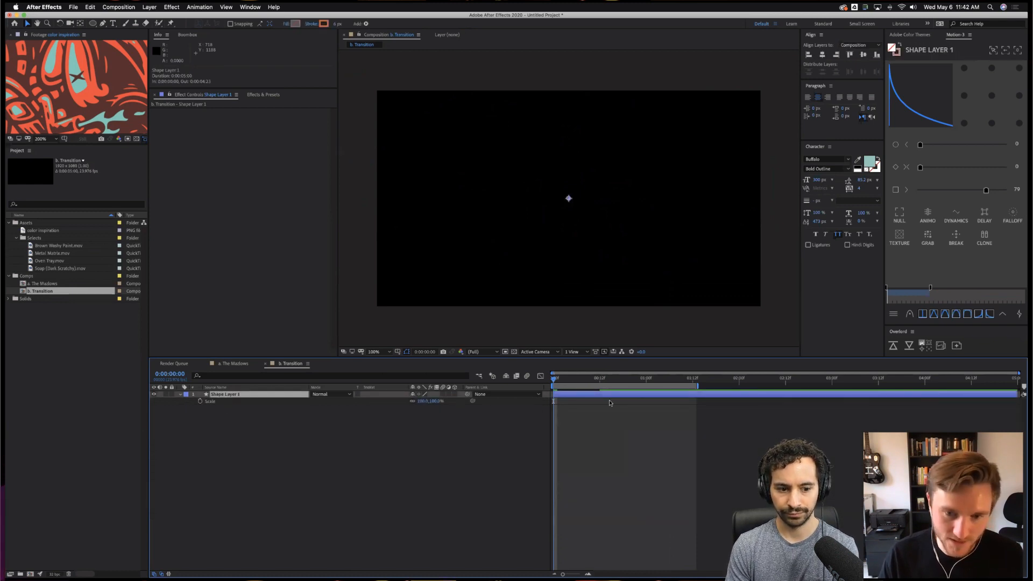
drag(593, 382, 657, 379)
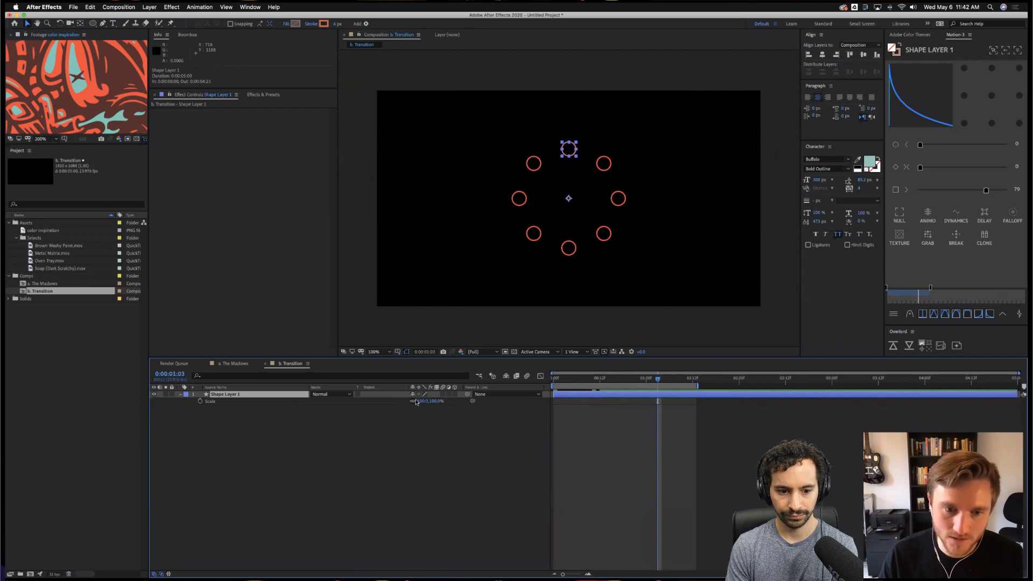
drag(423, 400, 499, 399)
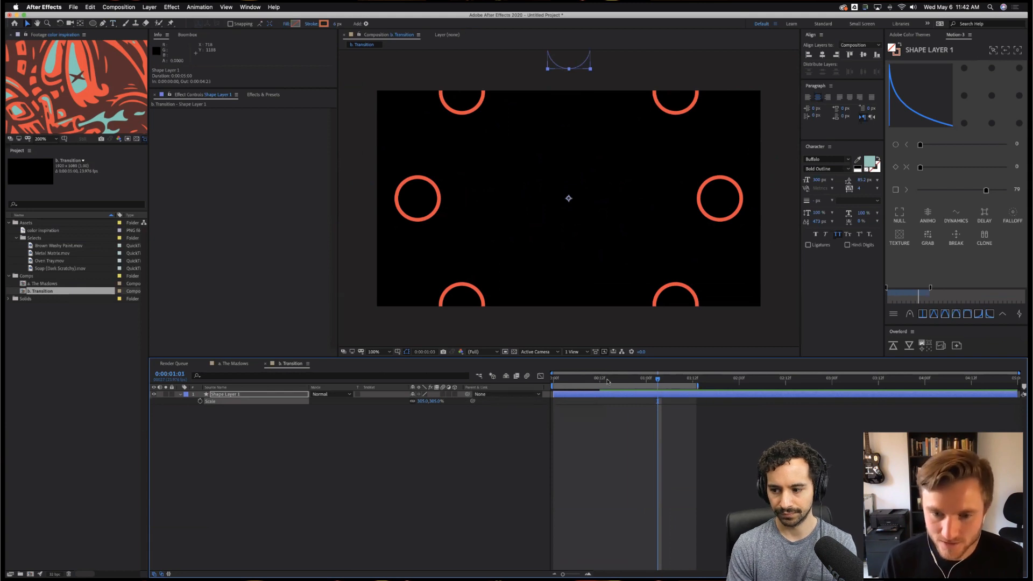
Reset the shape layer's scale to 100% and check the circles' growth frame by frame from the start.
drag(657, 379, 552, 385)
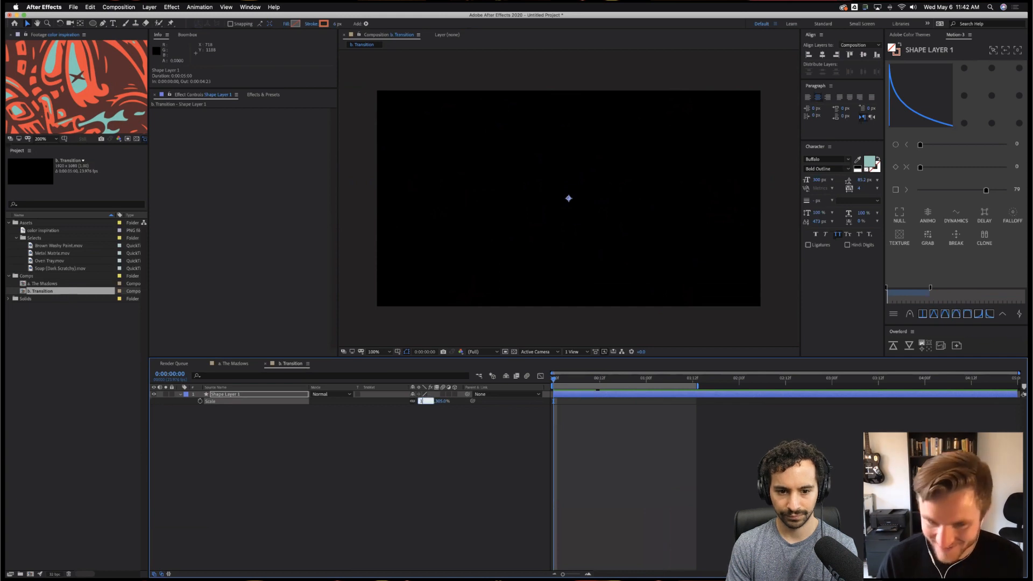
text(00)
key(Return)
key(Page_Down)
key(Page_Down)
key(Page_Down)
key(Page_Down)
key(Page_Down)
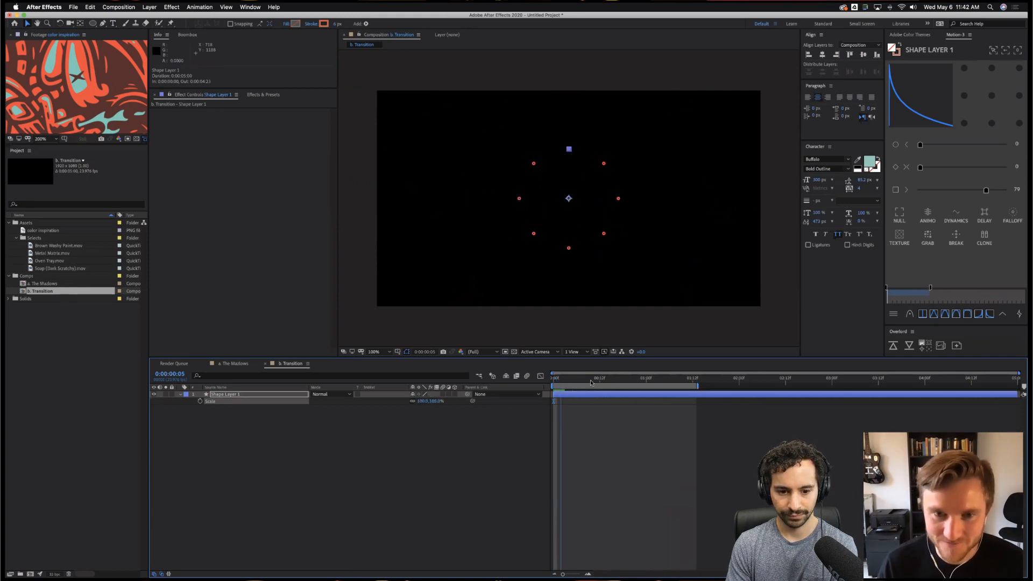
Keyframe the orange stroke color one frame before 0:00:00:12, and sample the reference artwork's teal for the stroke at 0:00:00:12.
drag(591, 383, 599, 383)
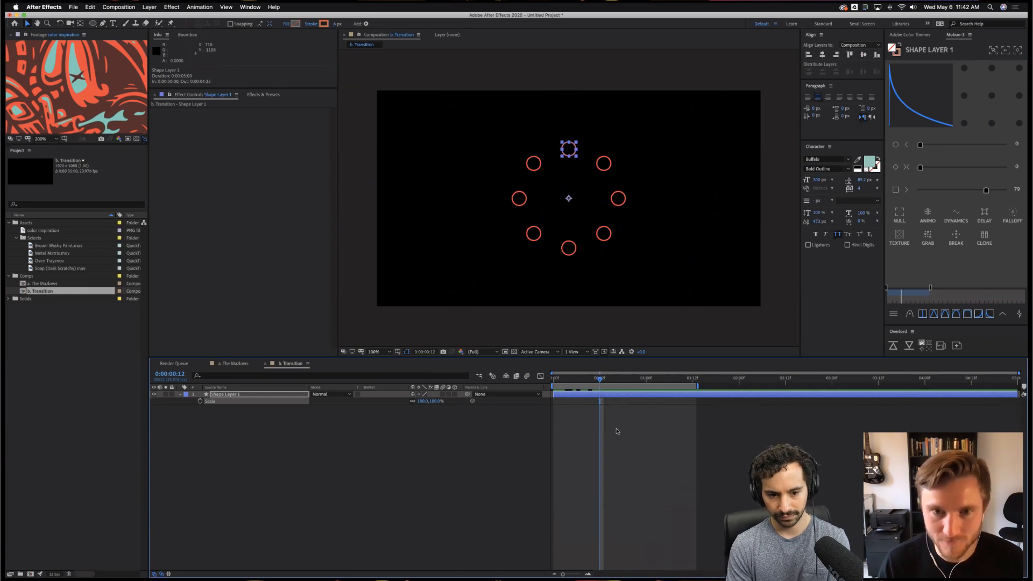
click(255, 394)
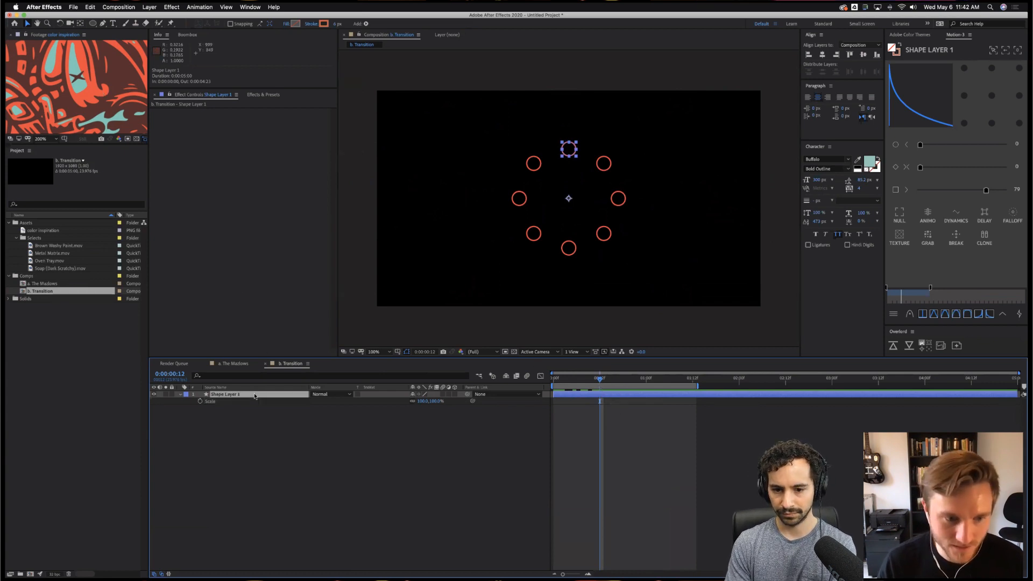
key(s)
key(u)
key(u)
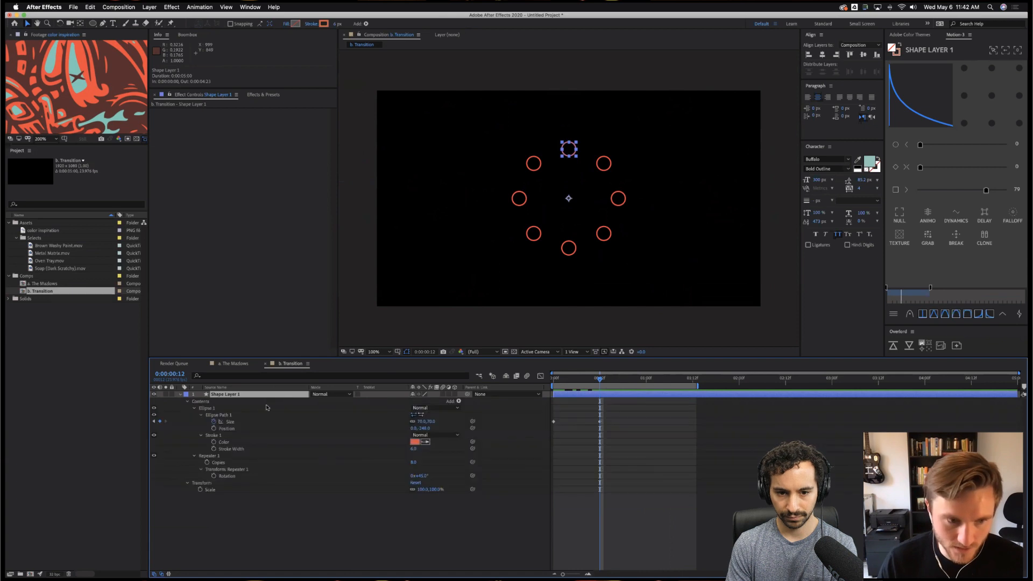
click(214, 442)
drag(601, 444, 597, 444)
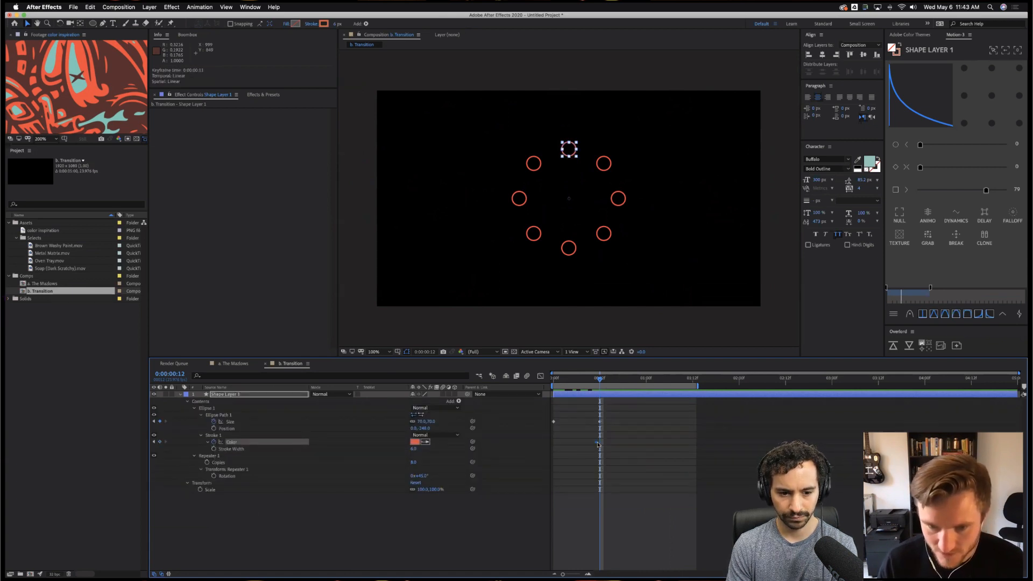
click(425, 442)
click(74, 68)
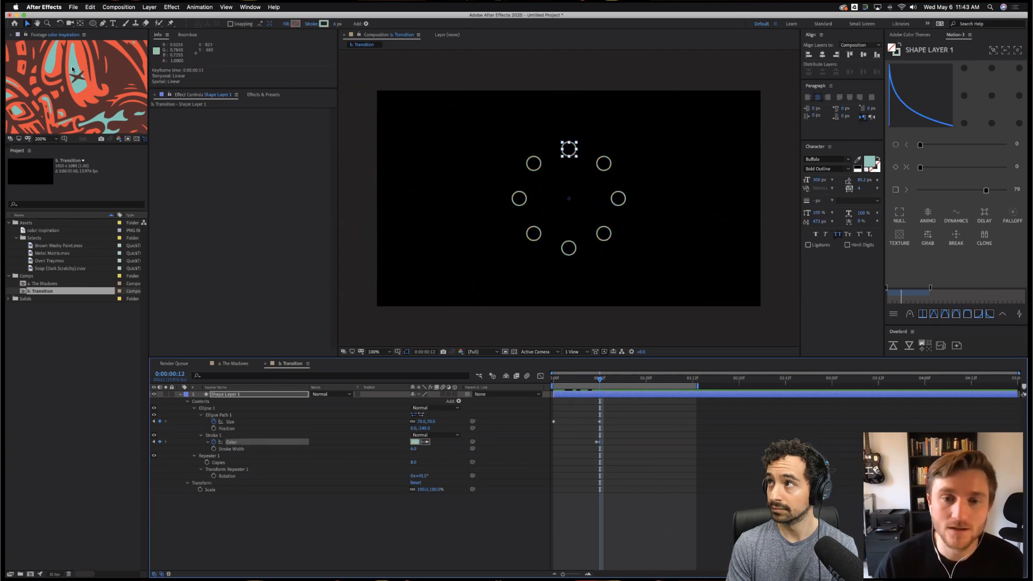
Paste a copy of the orange stroke color keyframe at 0:00:00:14 so the teal only flashes briefly.
key(Page_Down)
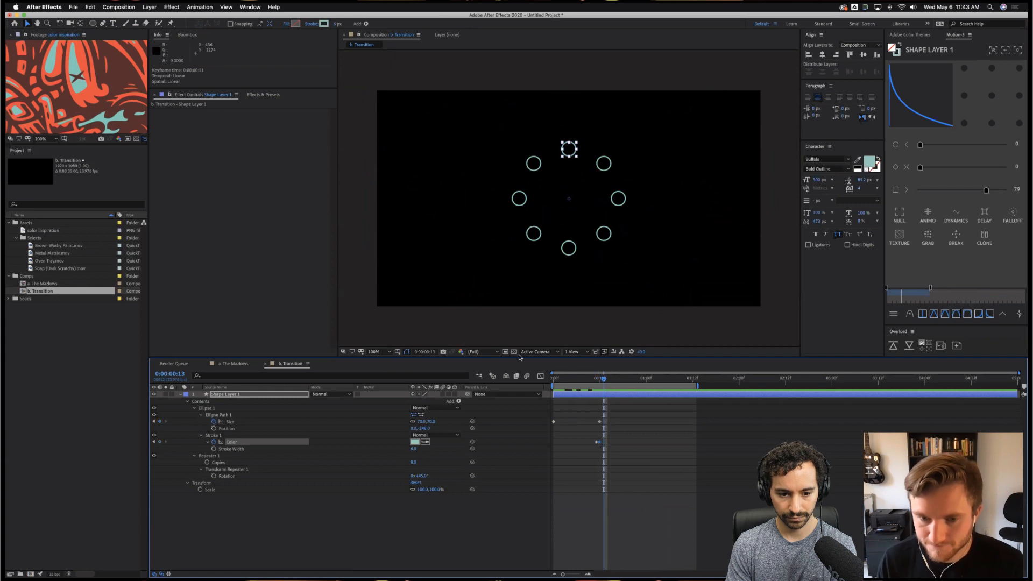
key(Page_Down)
drag(587, 439, 596, 450)
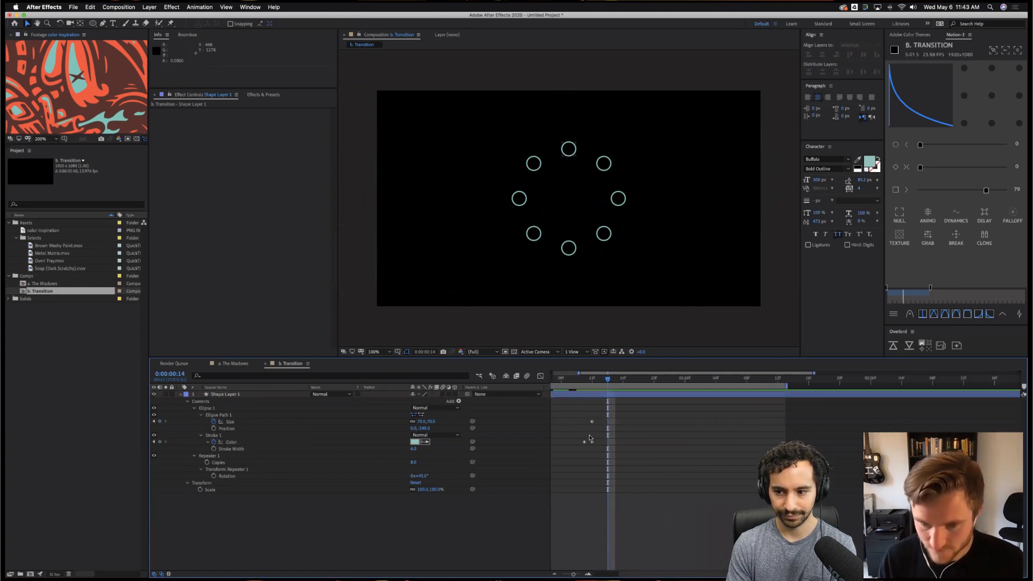
key(=)
mouse_move(631, 435)
mouse_down()
mouse_move(644, 458)
mouse_move(641, 444)
mouse_move(692, 456)
mouse_move(669, 446)
mouse_up()
key(ctrl+v)
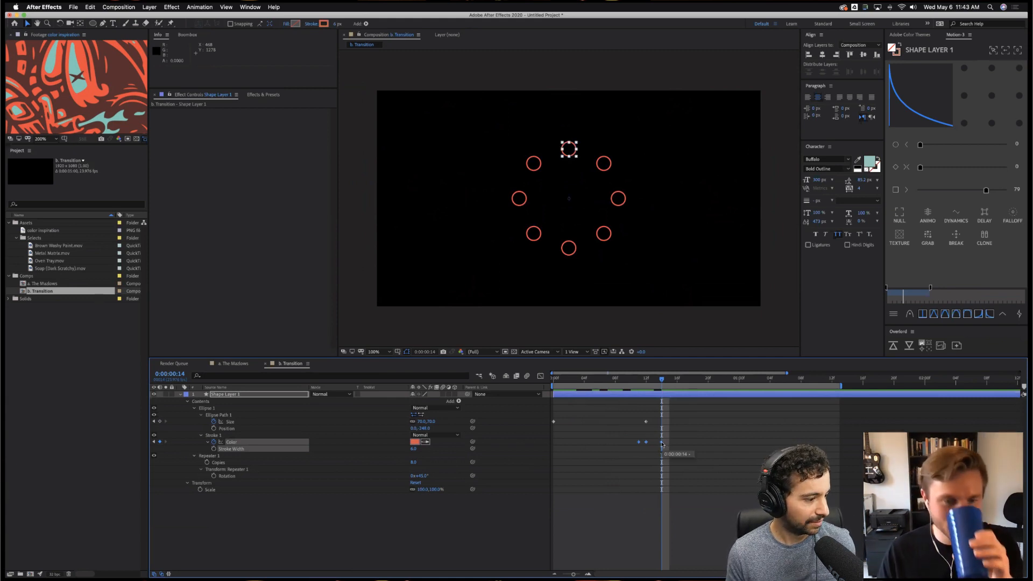
Convert the stroke color keyframes to hold keyframes and check the color one frame before 0:00:00:14.
right_click(661, 444)
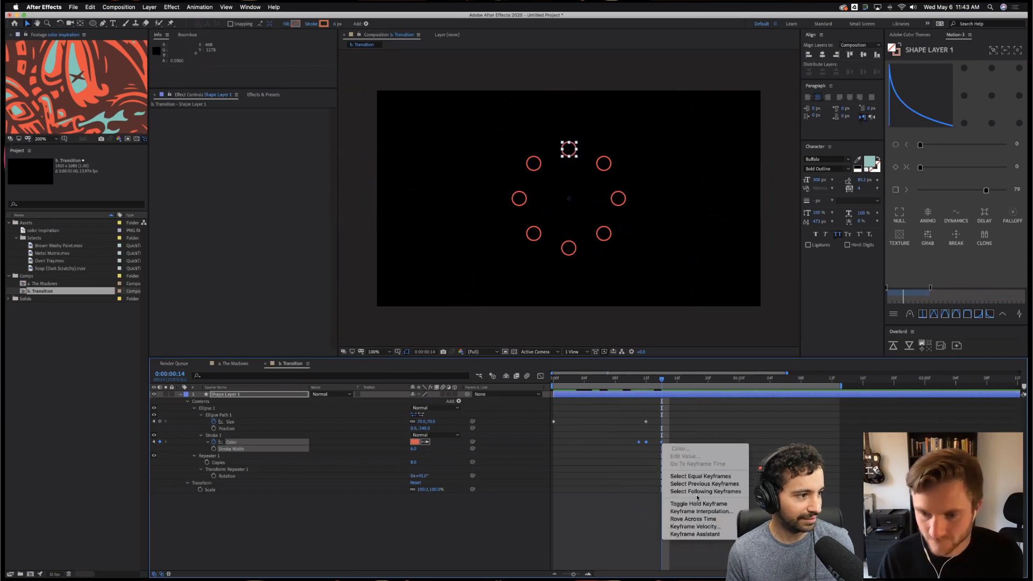
click(701, 506)
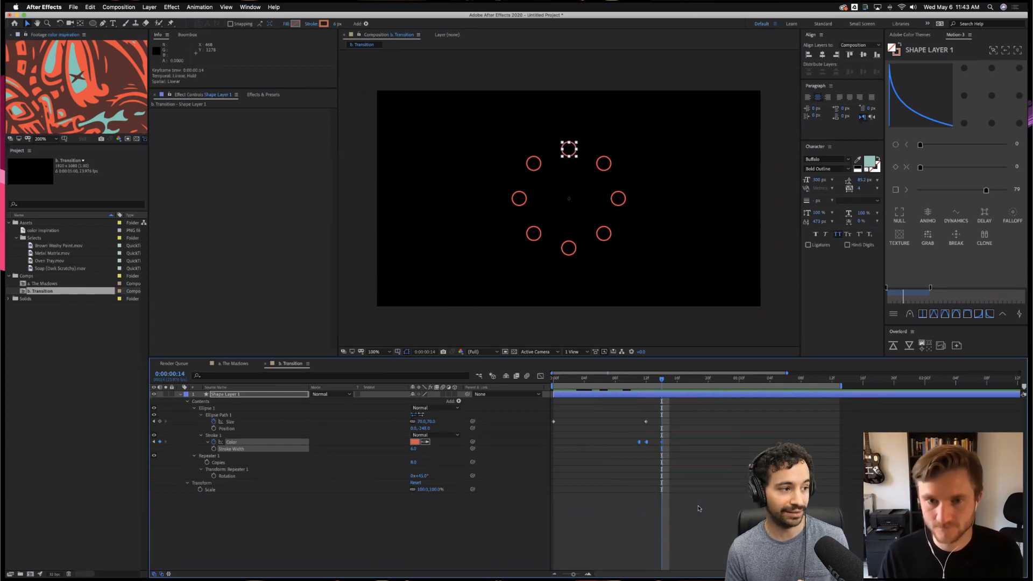
click(698, 508)
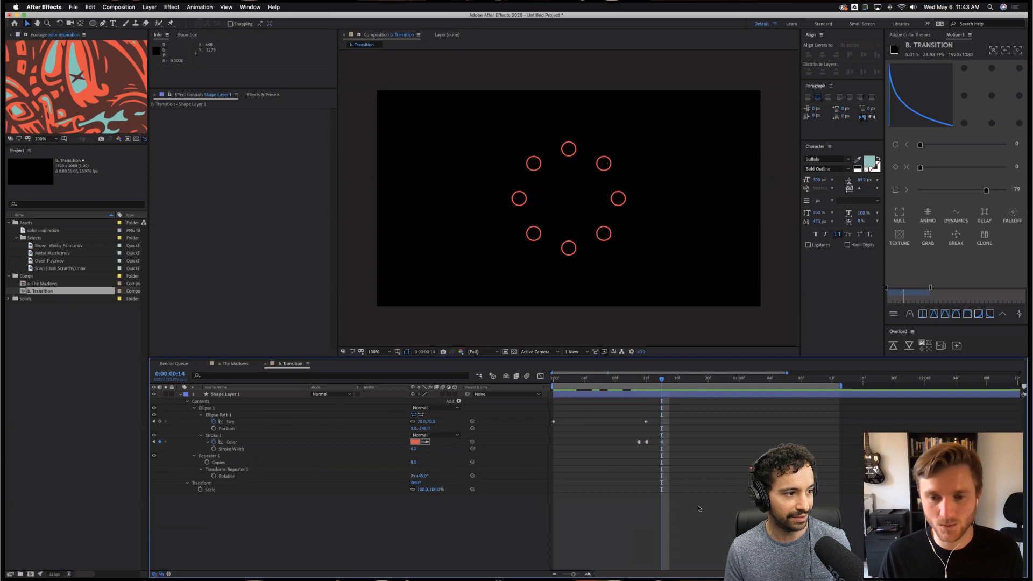
click(654, 383)
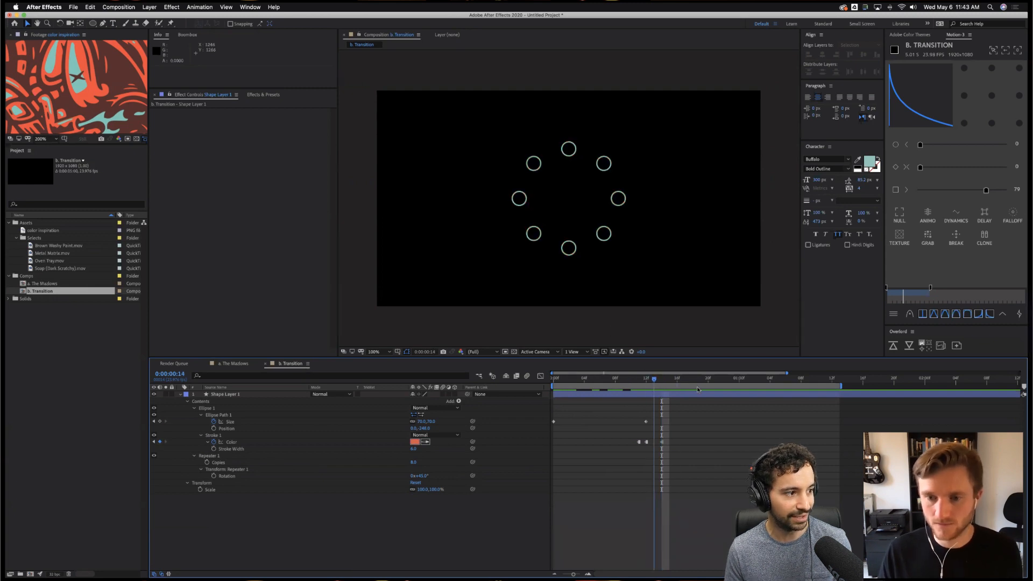
Keyframe the shape layer's rotation, move that keyframe back to 0:00:00:12, and set the rotation to 45° at 0:00:01:00.
drag(696, 386, 740, 384)
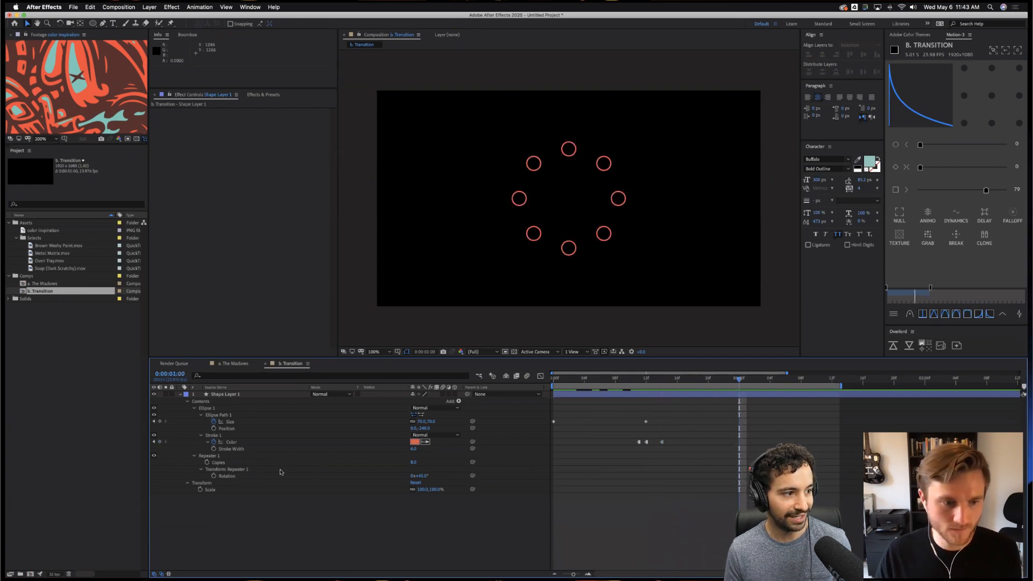
click(235, 394)
key(shift+r)
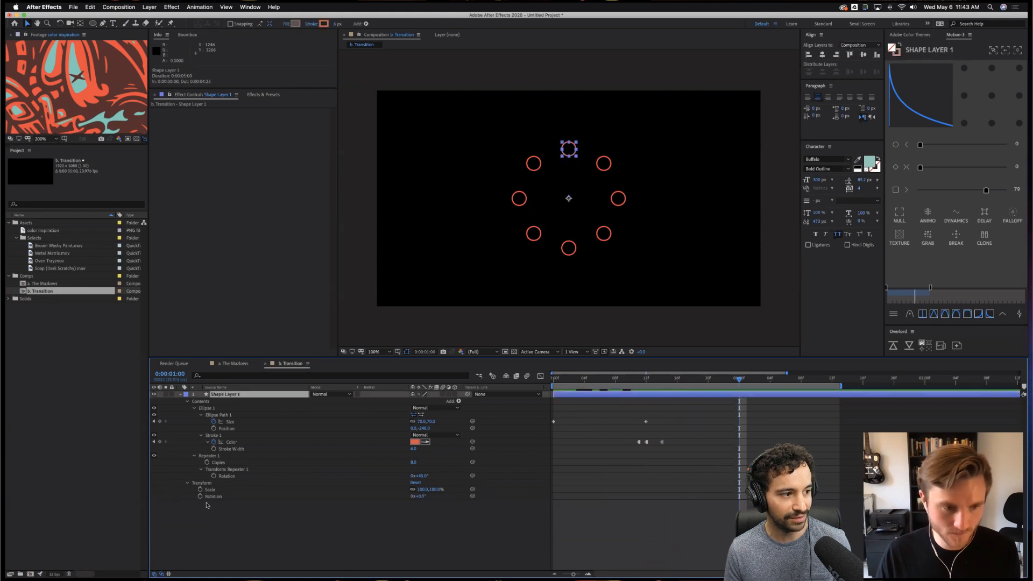
click(200, 496)
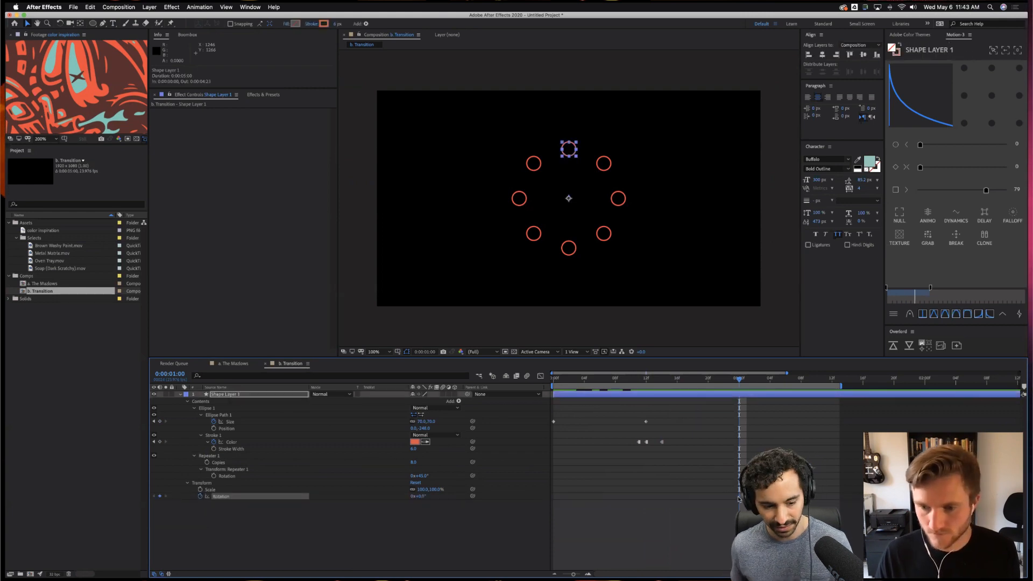
drag(739, 496, 647, 509)
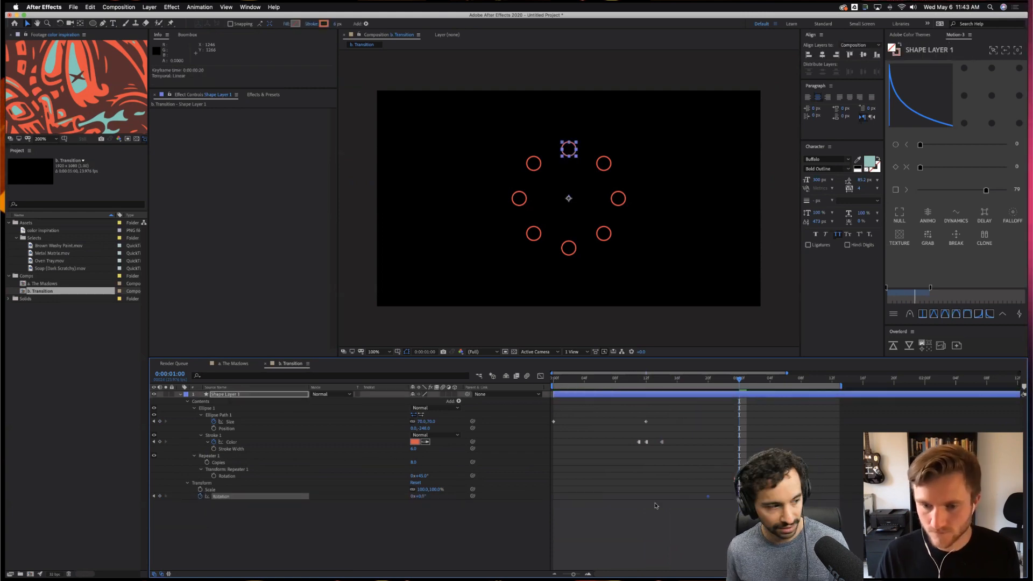
click(422, 495)
text(45)
key(Return)
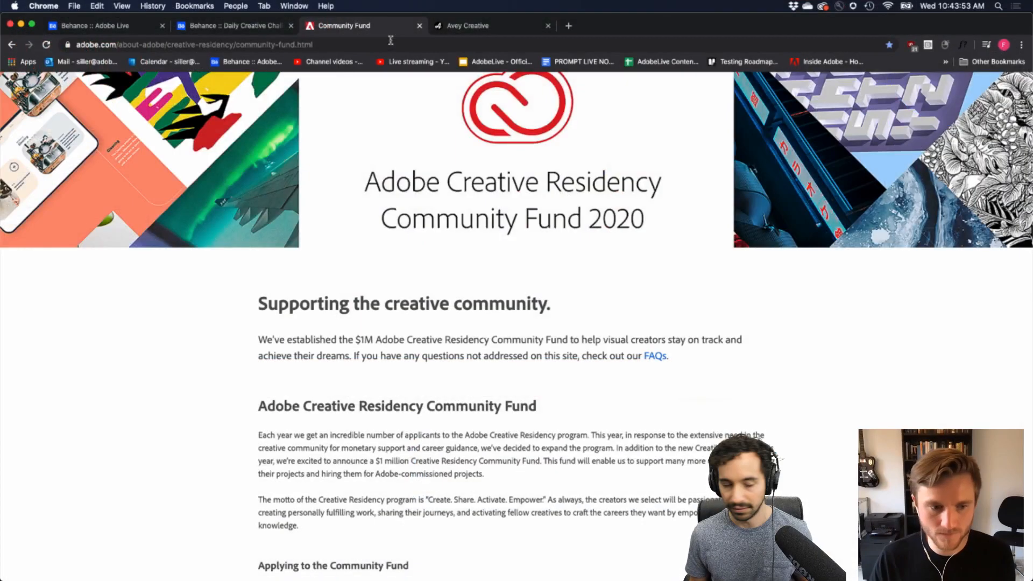
Read the Adobe Creative Residency Community Fund page in Chrome, from the introduction down to the eligibility and timeline sections.
scroll(412, 263, up, 4)
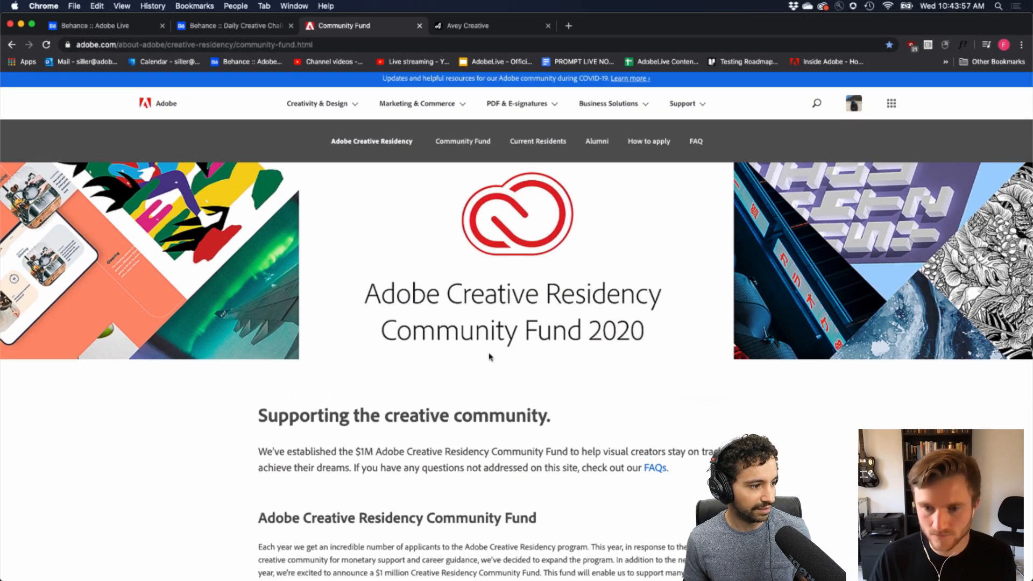
scroll(487, 354, down, 1)
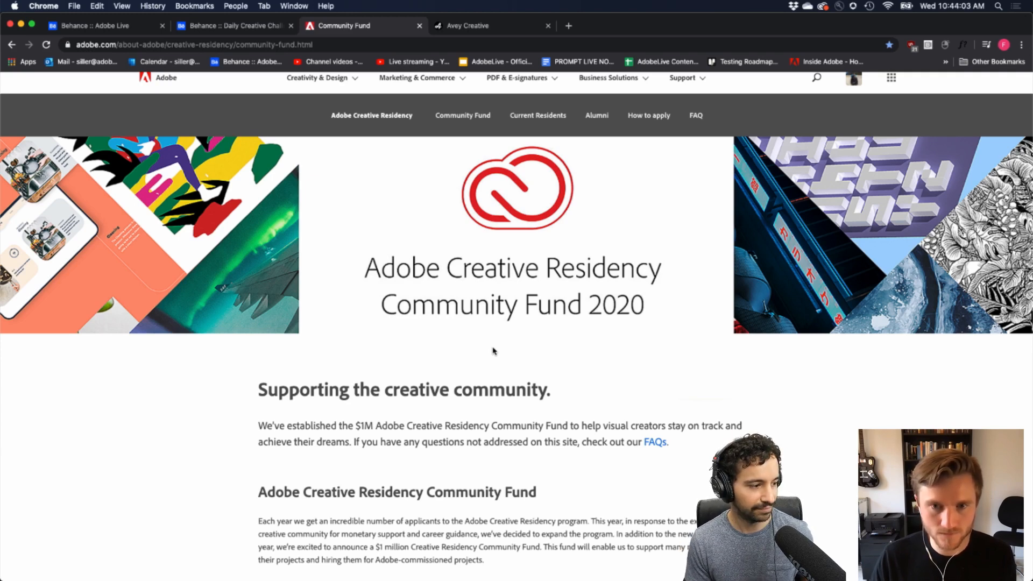
scroll(493, 351, down, 8)
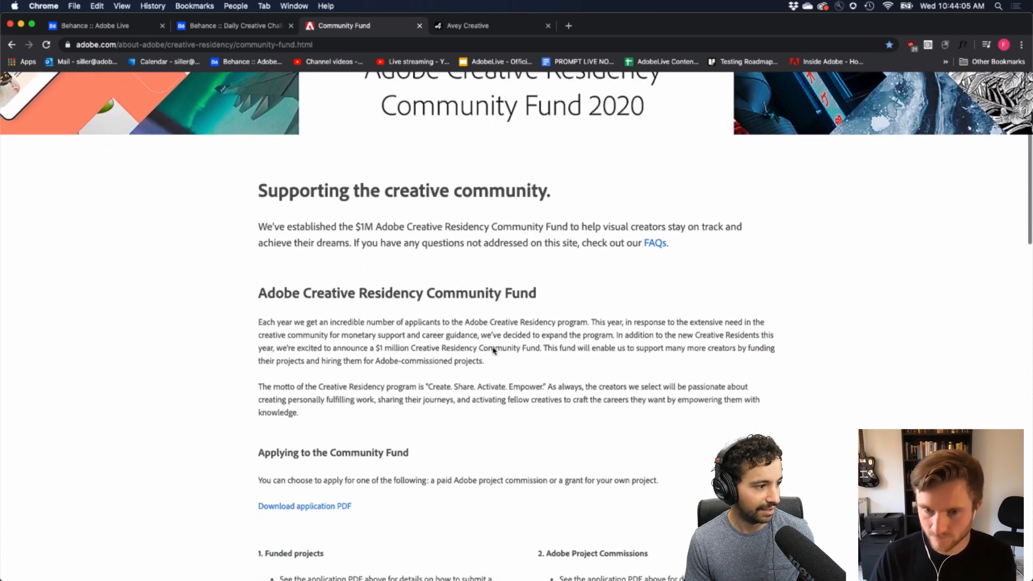
scroll(492, 348, down, 5)
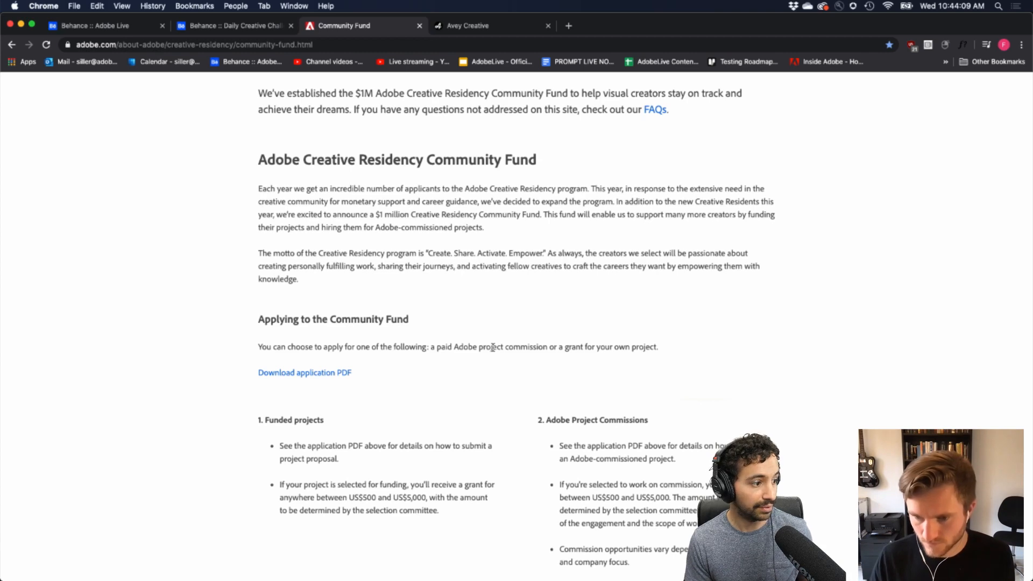
scroll(493, 347, down, 5)
scroll(492, 347, down, 11)
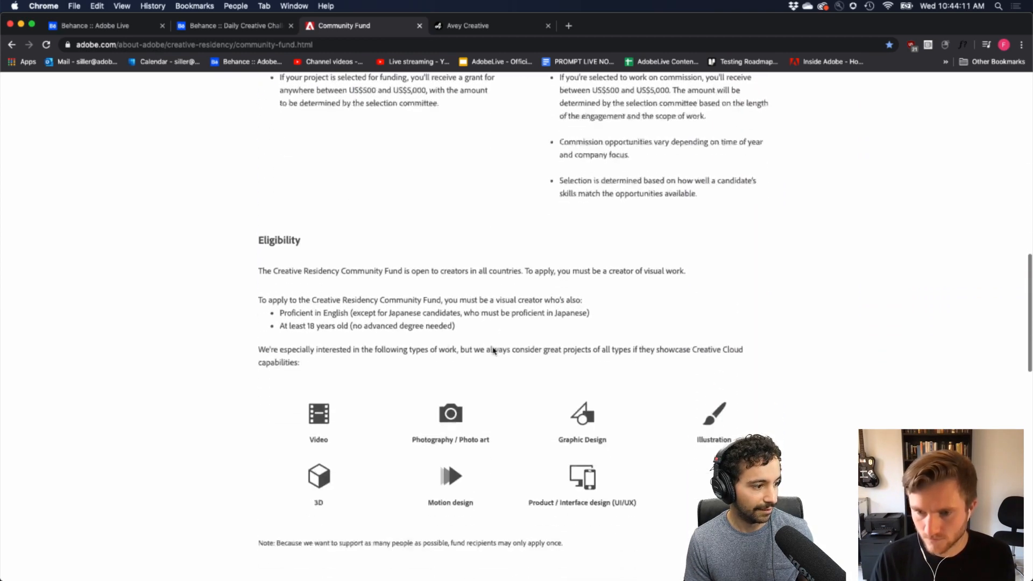
scroll(492, 351, down, 5)
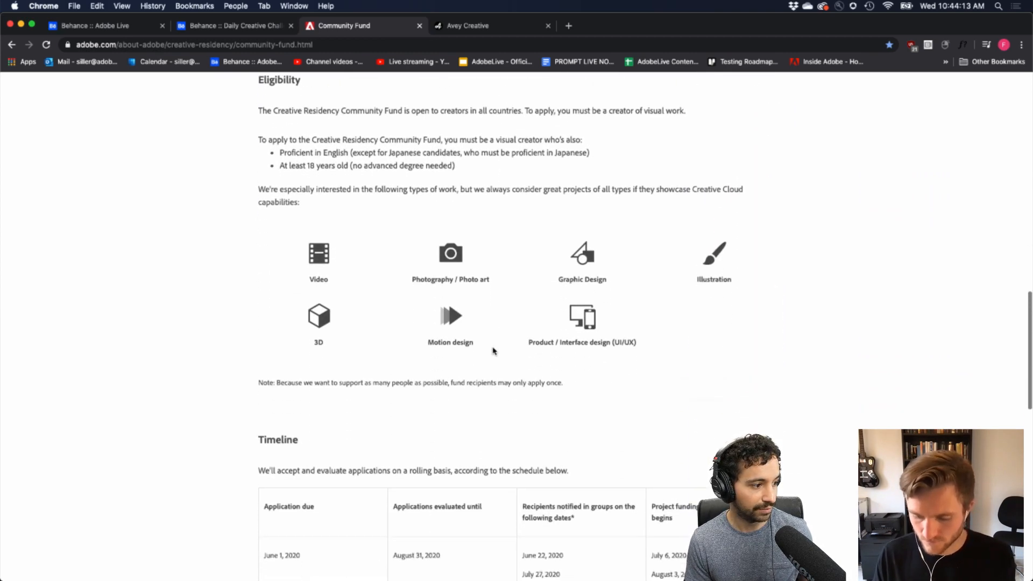
Read the application schedule table under Timeline on the Community Fund page.
scroll(493, 351, down, 6)
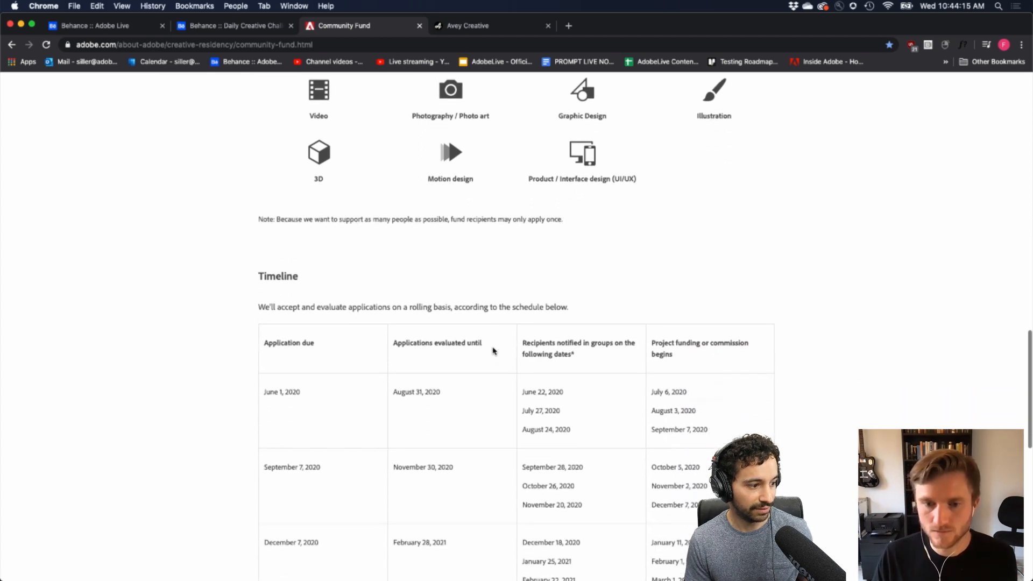
scroll(492, 350, down, 4)
key(Home)
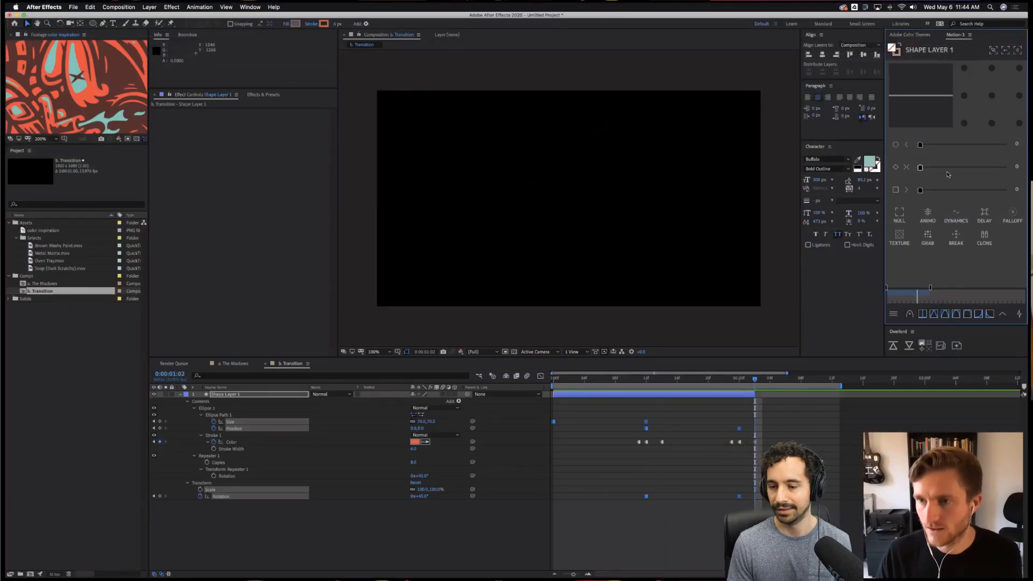
Ease the shape layer's size, position and rotation keyframes at strength 80 and preview the ring animation.
drag(948, 173, 988, 174)
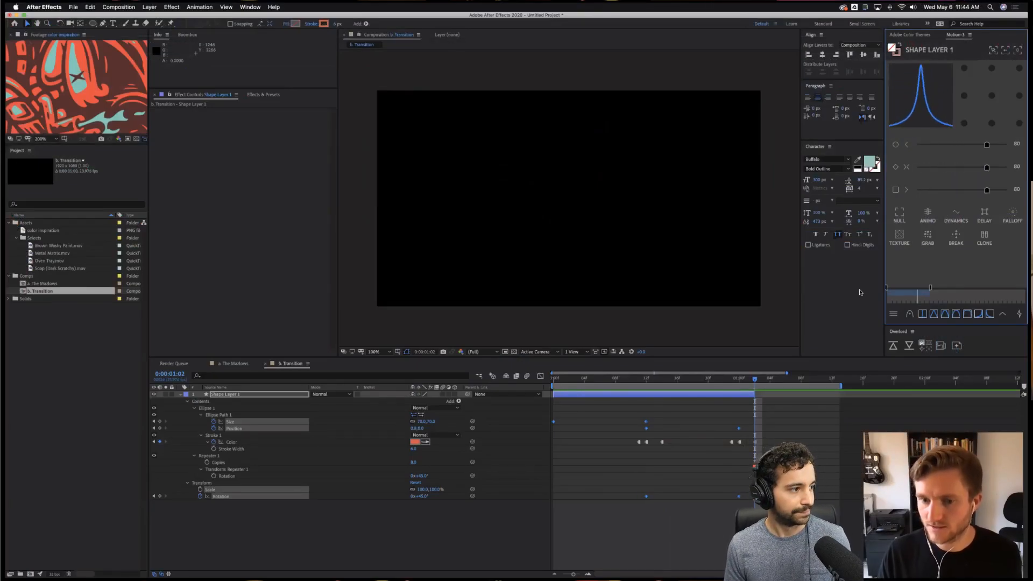
click(606, 386)
key(space)
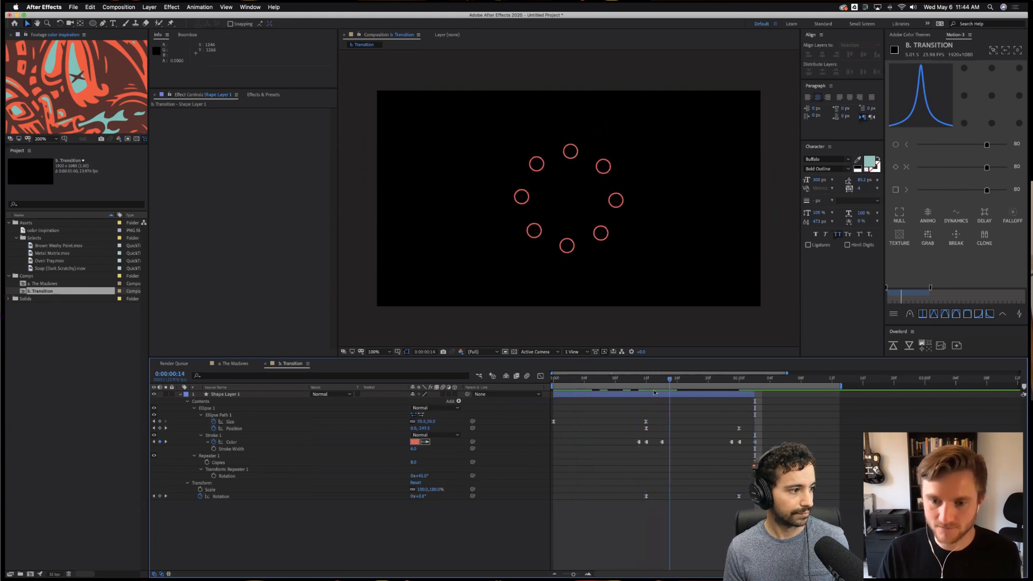
drag(655, 392, 563, 410)
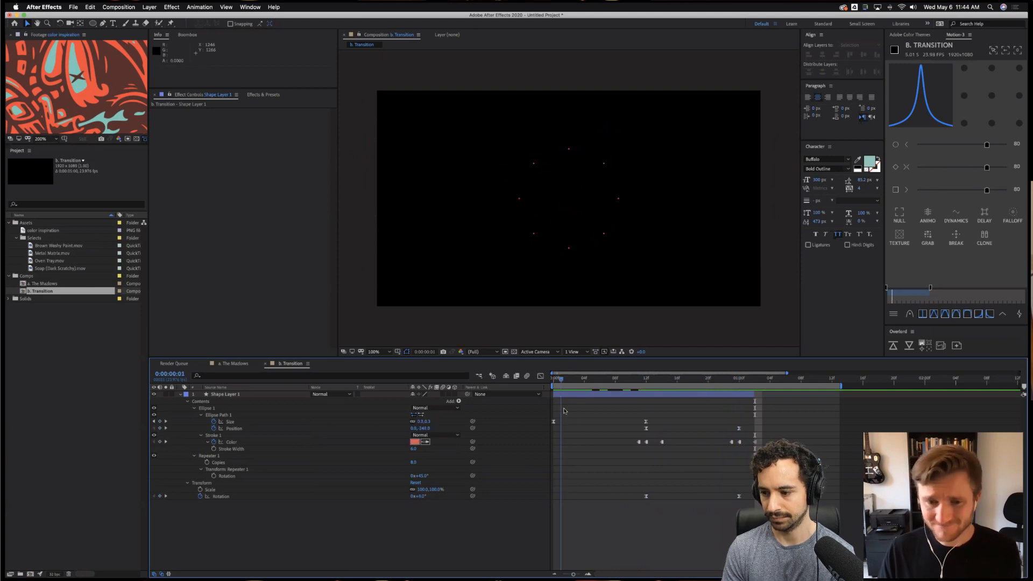
key(space)
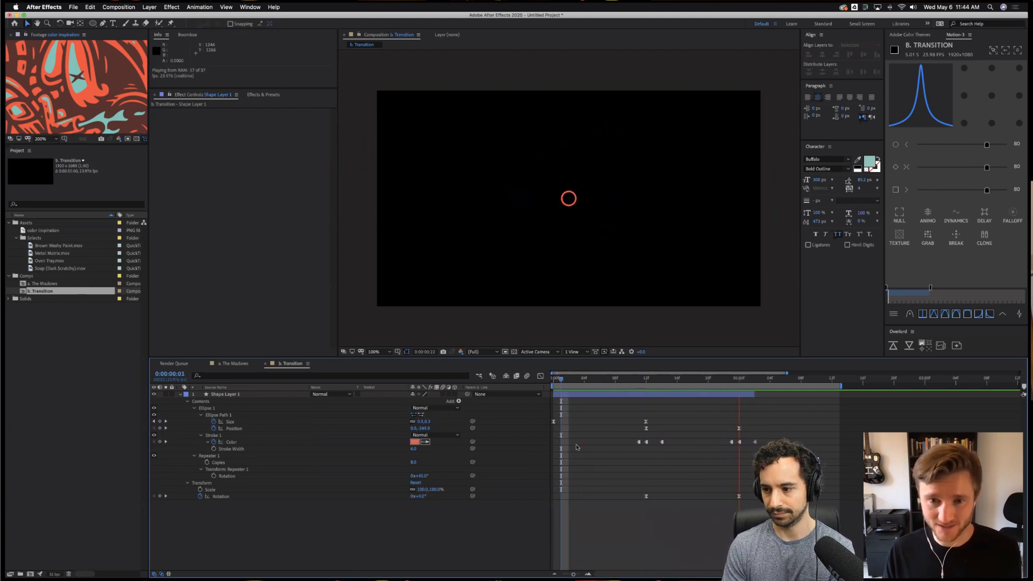
key(space)
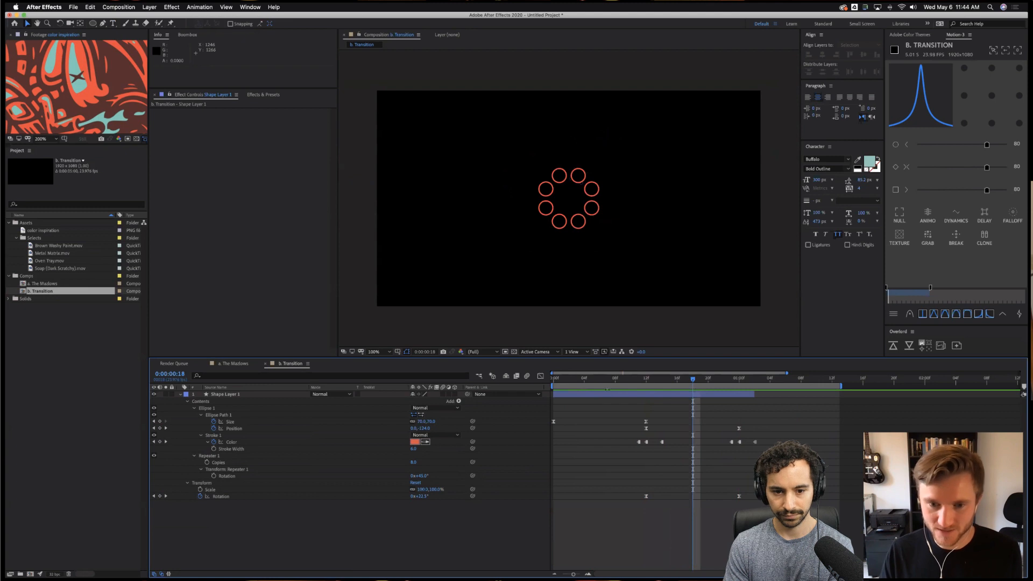
Replay the transition from the start, go to 0:00:00:11, and check the ring against the transparency grid.
drag(583, 379, 553, 379)
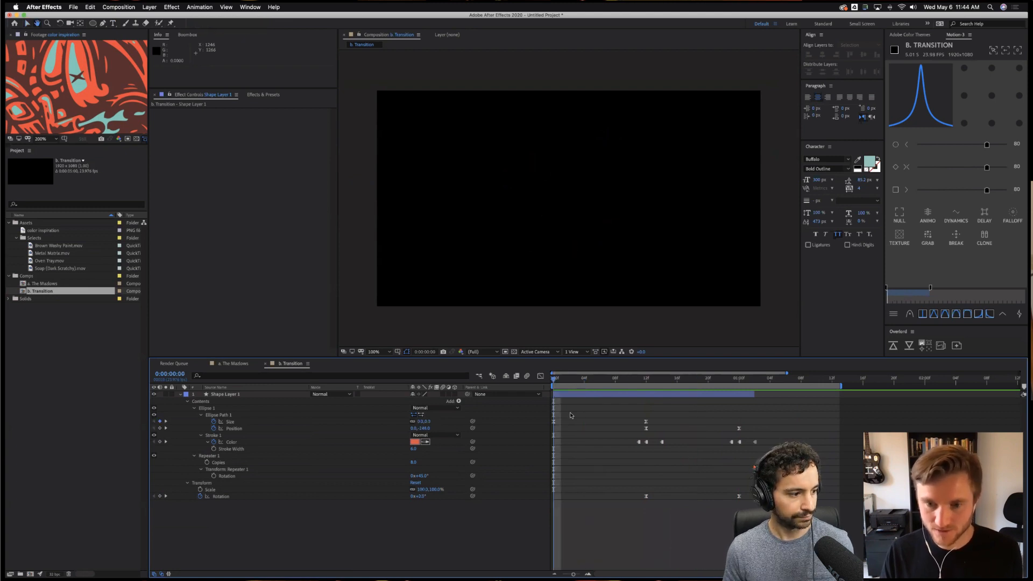
key(space)
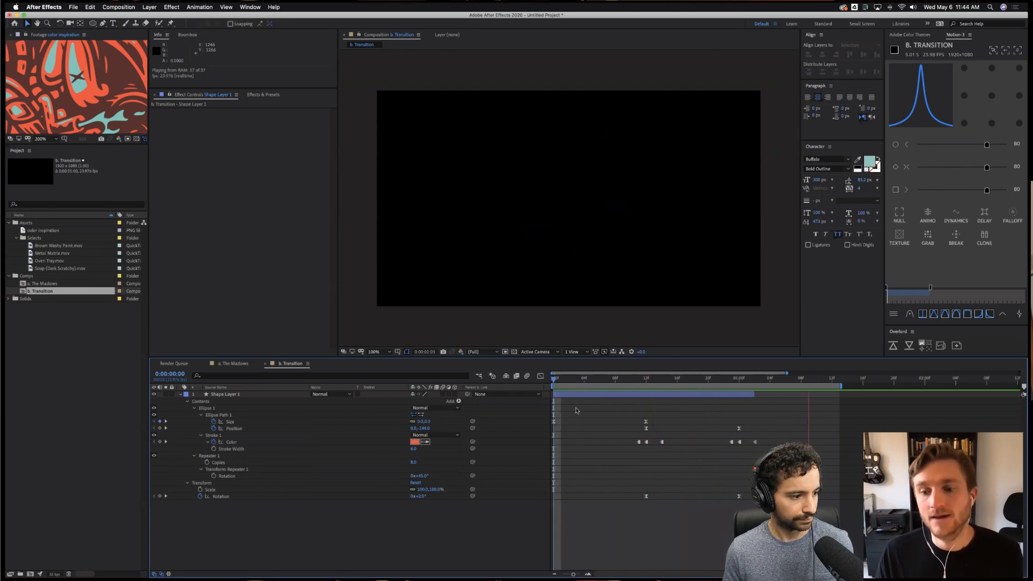
drag(577, 387, 639, 390)
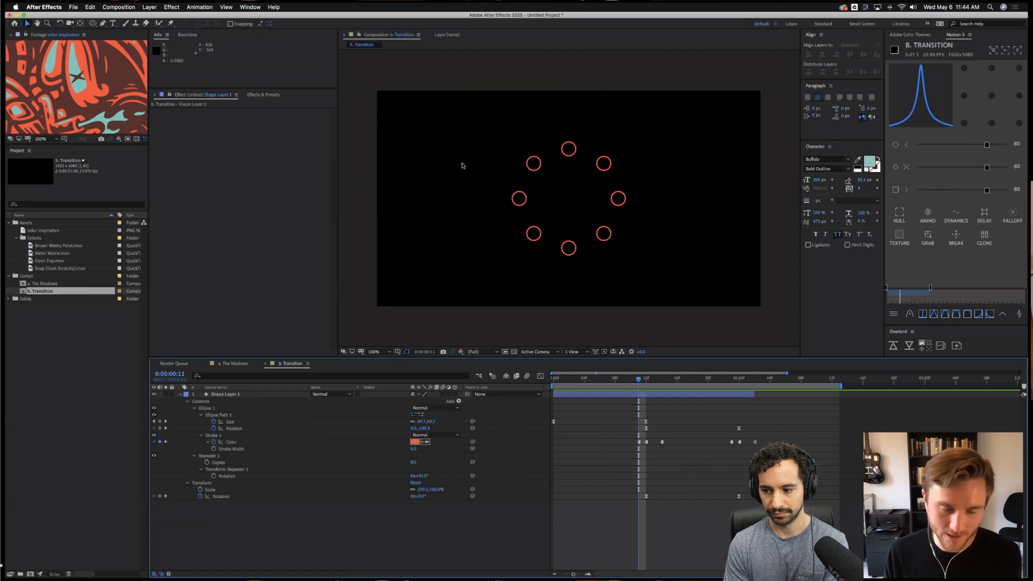
click(514, 352)
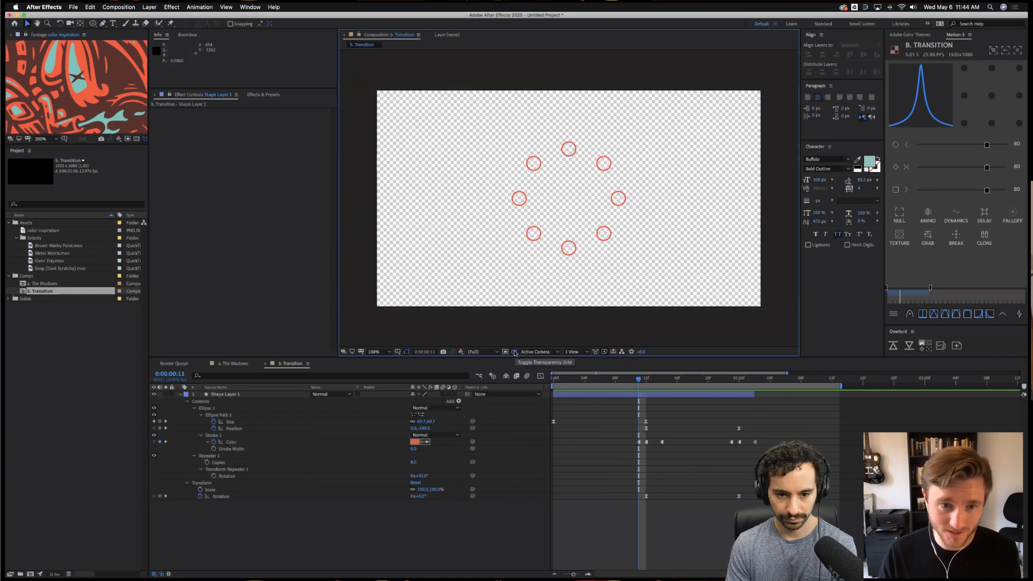
click(514, 351)
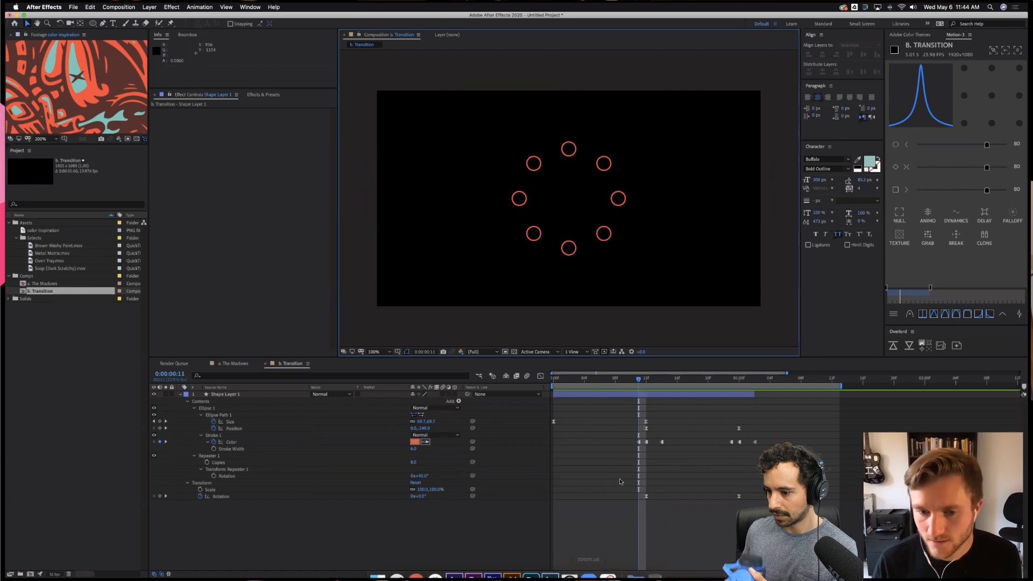
click(514, 430)
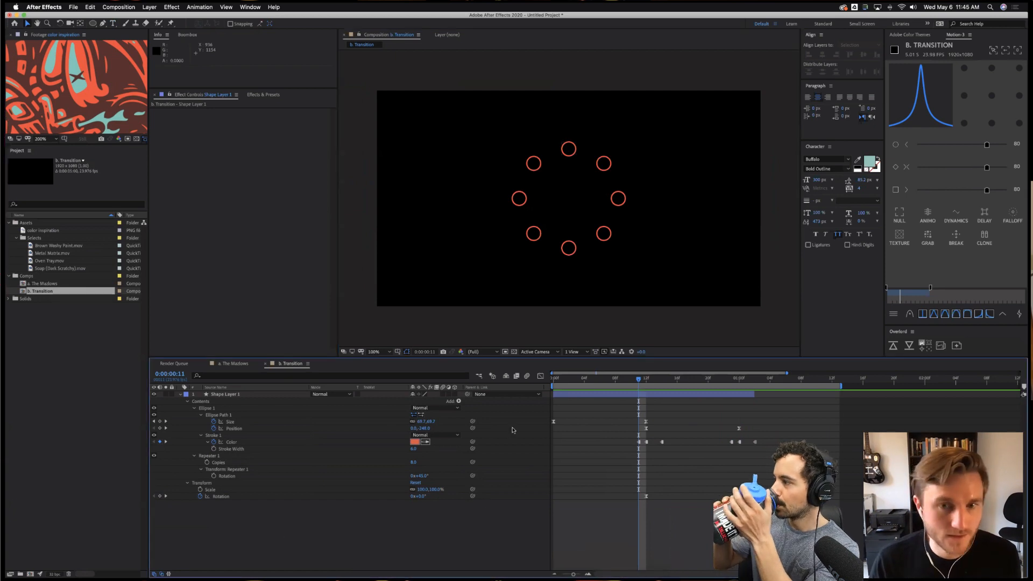
Duplicate the circle ring's shape layer and delete all the keyframes on the copy.
click(228, 395)
key(super+d)
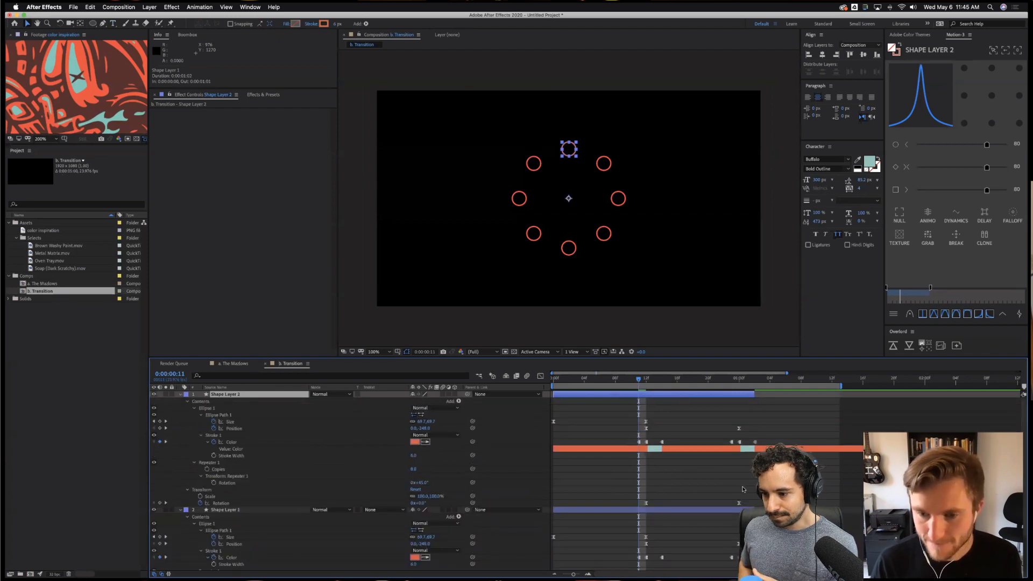
click(617, 383)
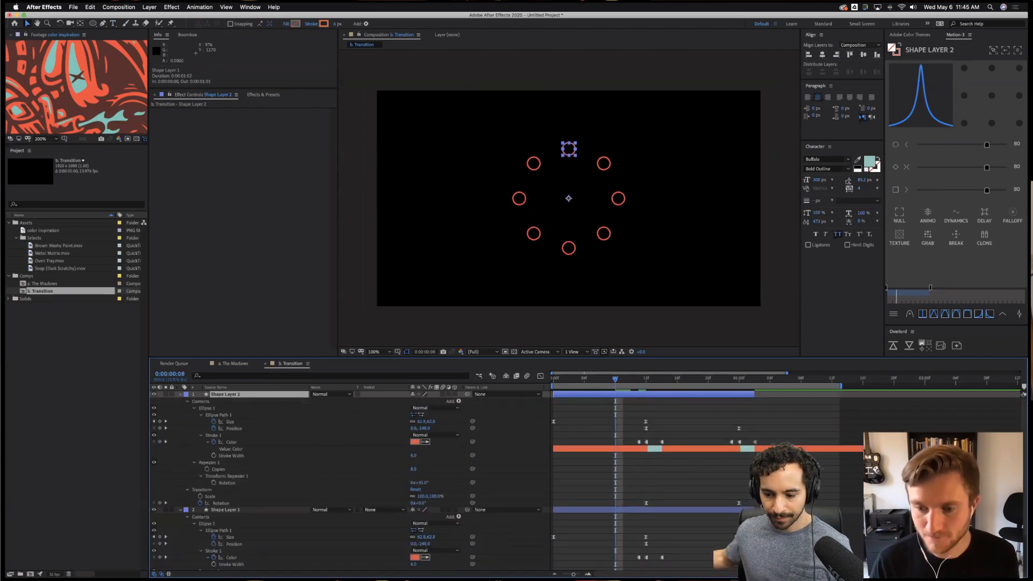
drag(761, 504, 548, 414)
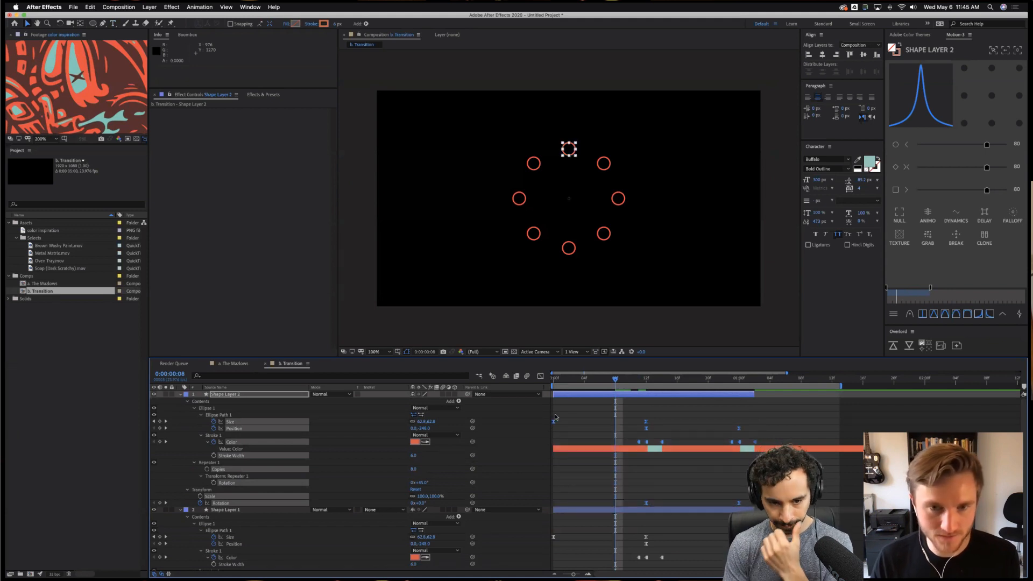
key(Delete)
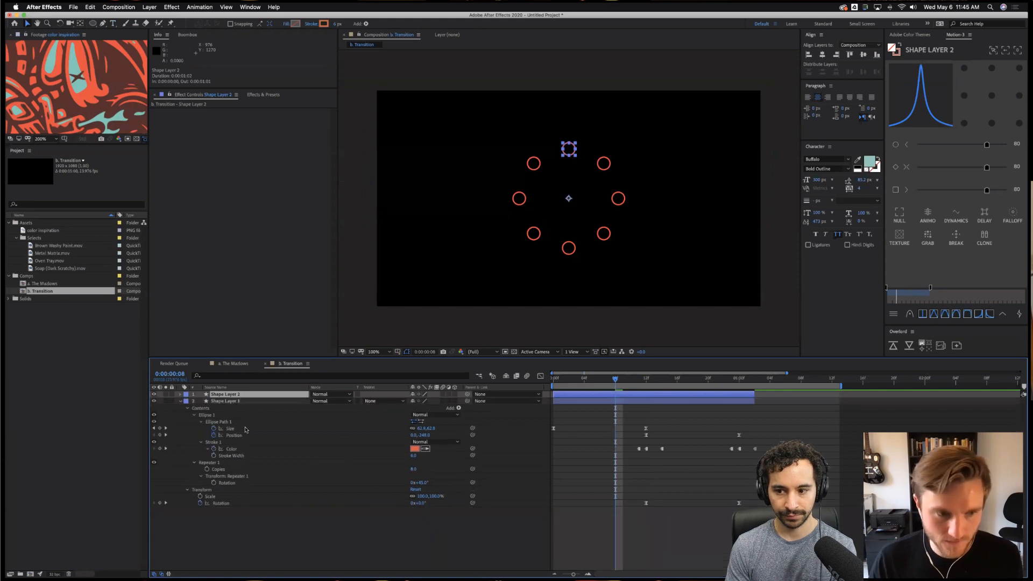
Move the duplicated circles outward to about 0, -509 with stroke width 0, and fill them with dark brown 54302E sampled from the reference artwork.
mouse_move(422, 429)
mouse_down()
mouse_move(339, 7)
mouse_move(292, 27)
mouse_up()
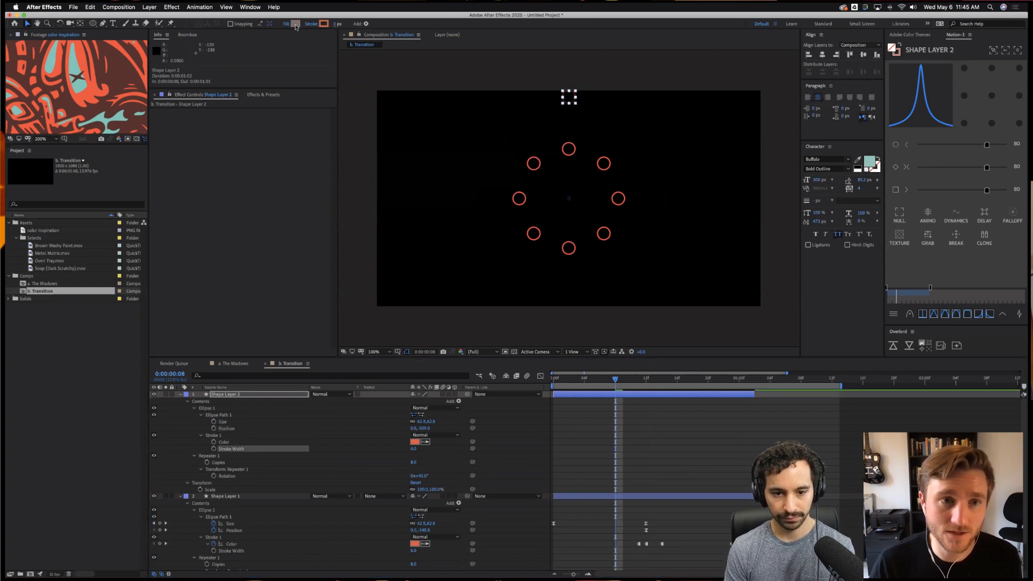
click(294, 23)
click(611, 373)
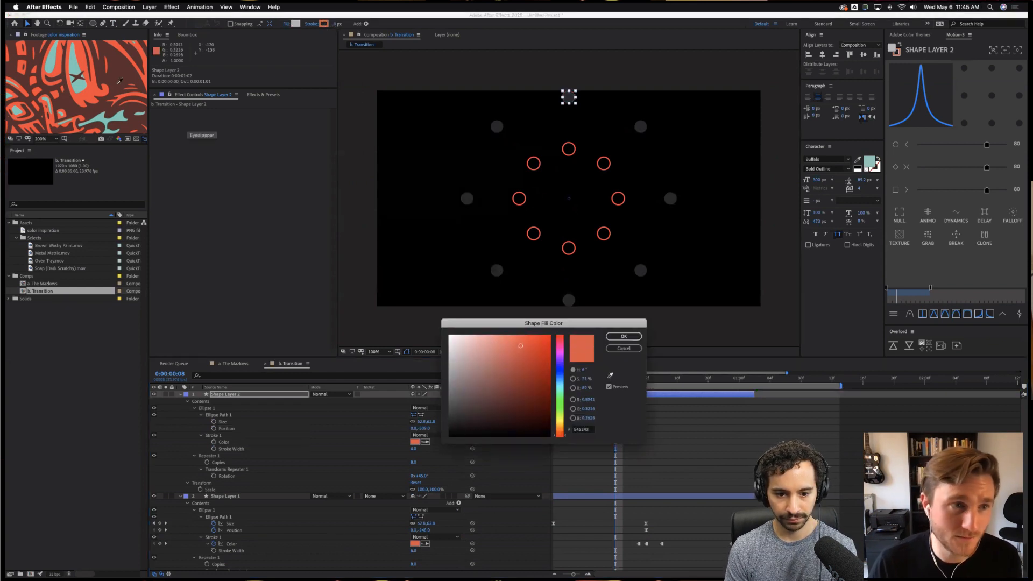
click(120, 73)
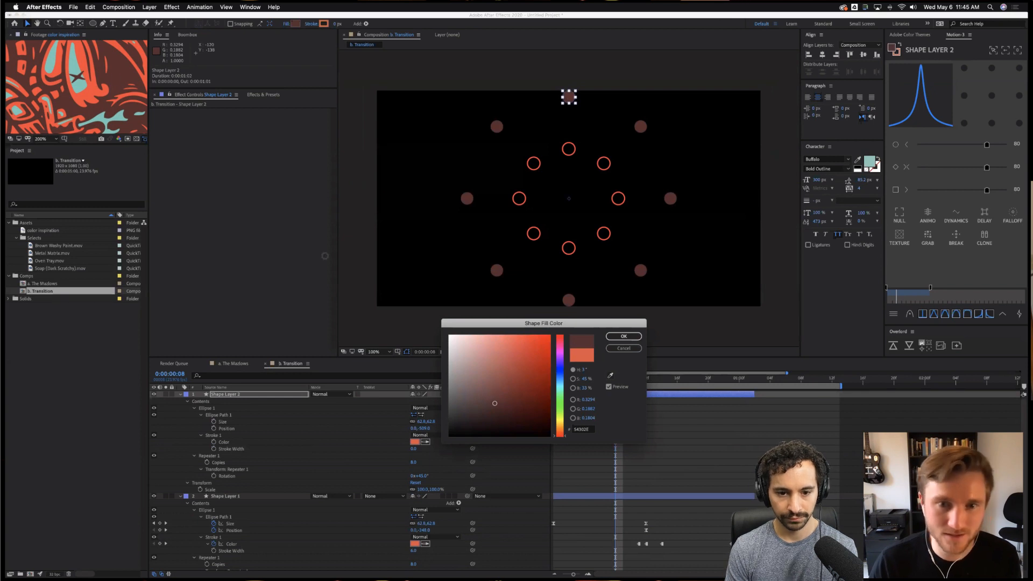
click(623, 336)
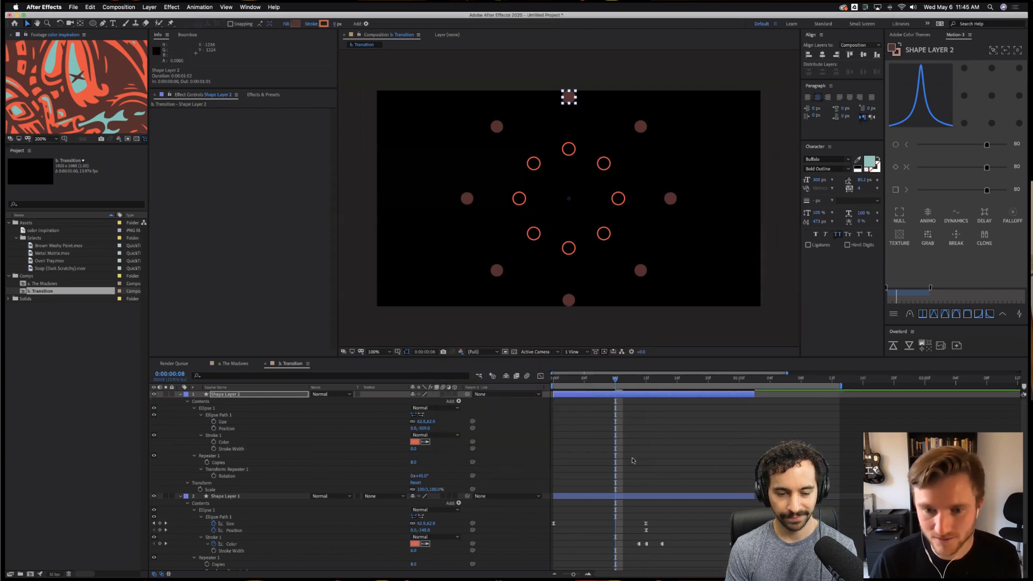
Keyframe the brown circles' ellipse size at 0:00:00:12 with a value of 0.
click(613, 410)
click(618, 397)
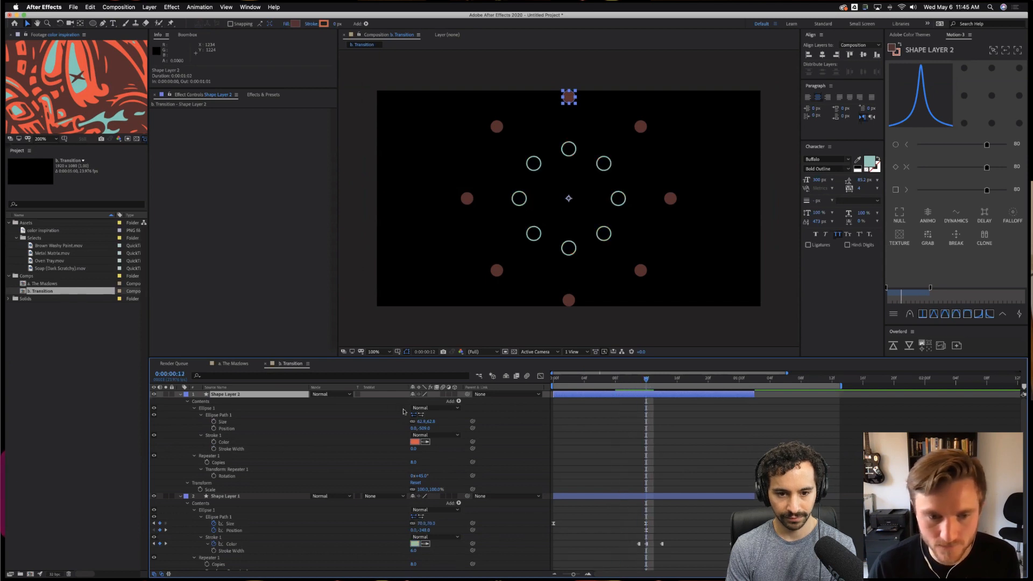
click(643, 384)
click(214, 422)
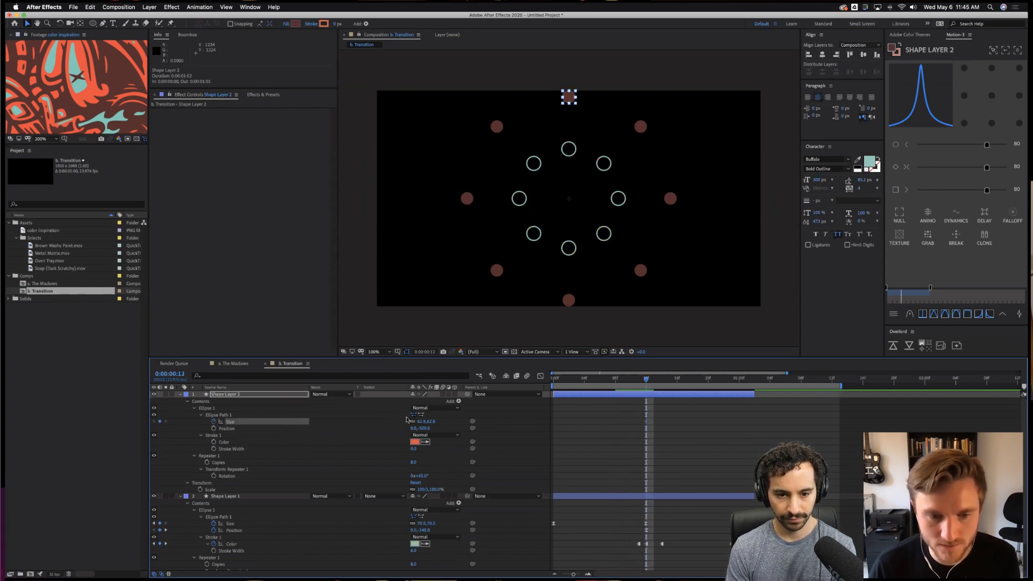
click(422, 422)
text(0)
key(Return)
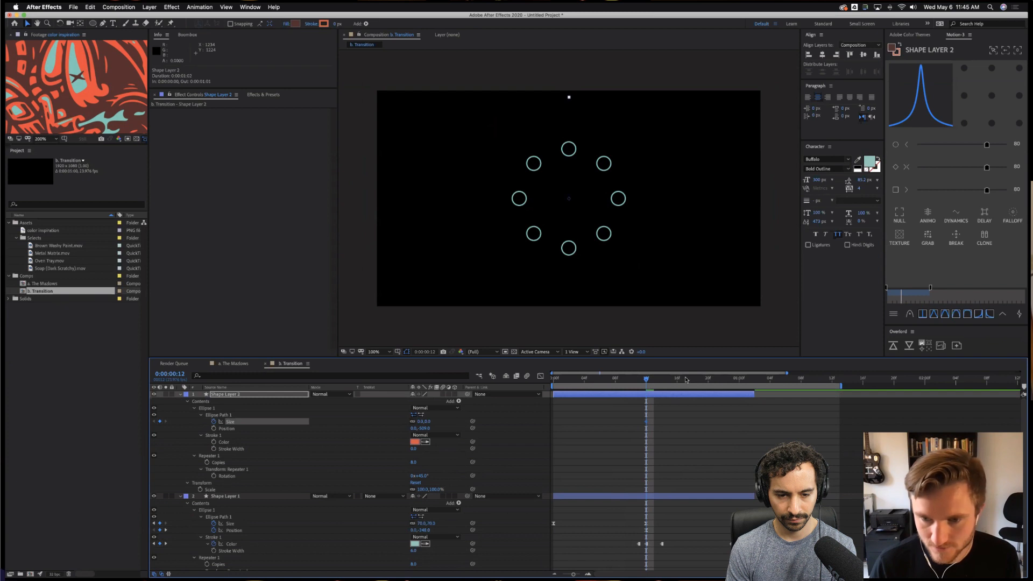
Set the brown circles' size to about 1384 at 0:00:01:00 so they cover the whole frame.
drag(680, 382, 739, 381)
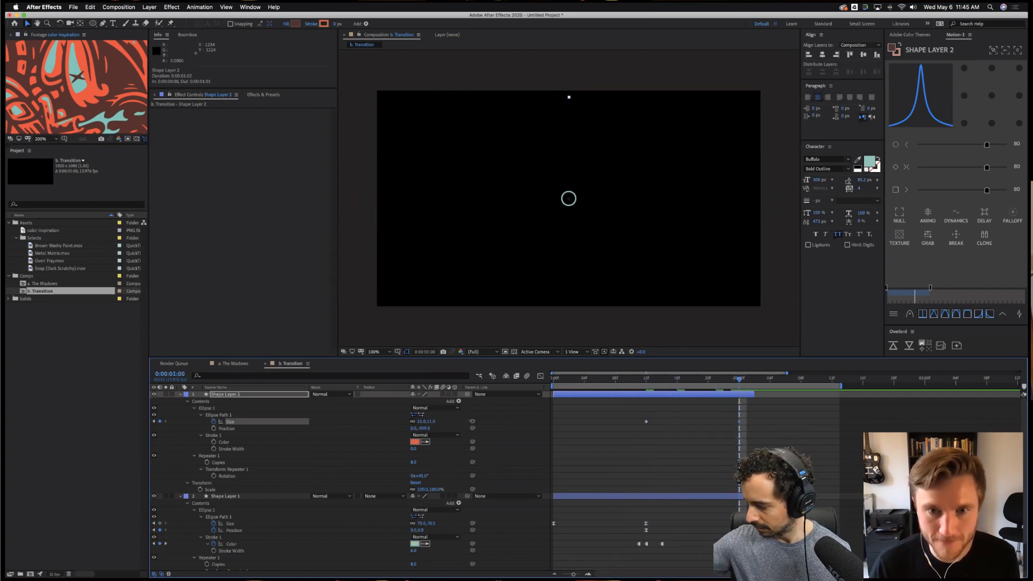
drag(422, 421, 839, 431)
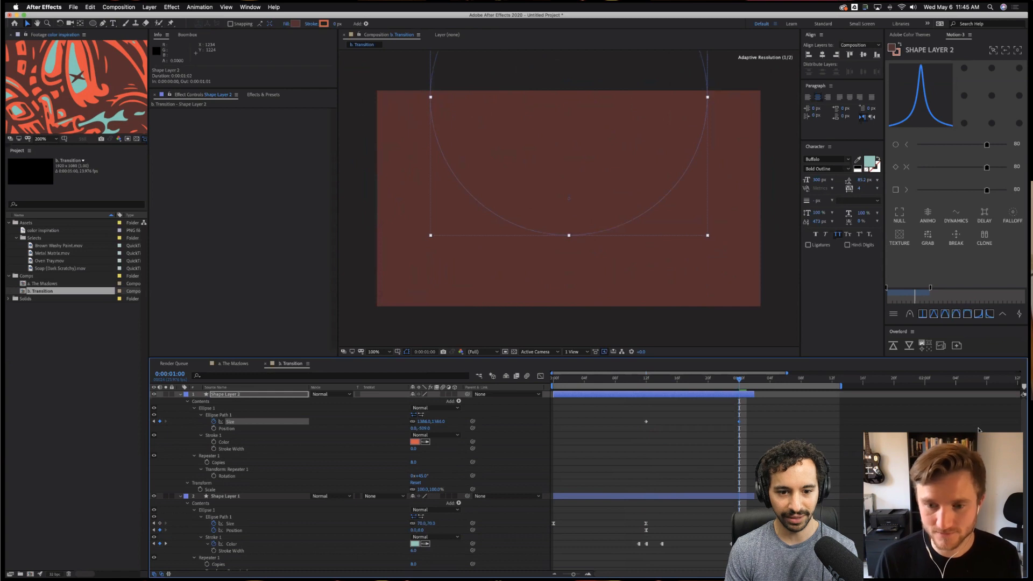
click(633, 412)
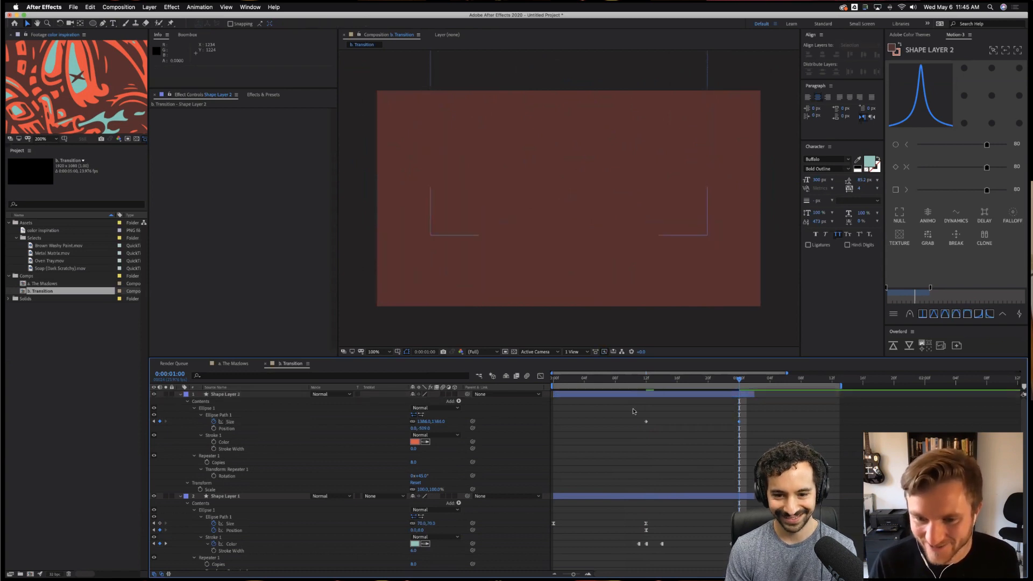
Ease both size keyframes of the brown circles at strength 72 and preview the transition.
drag(634, 411, 762, 439)
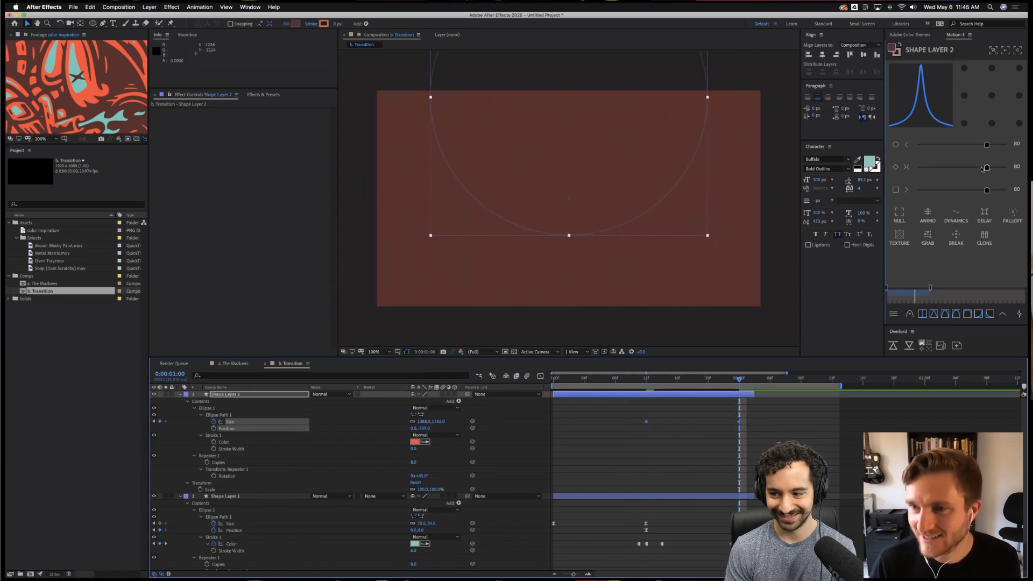
drag(982, 169, 976, 169)
click(632, 383)
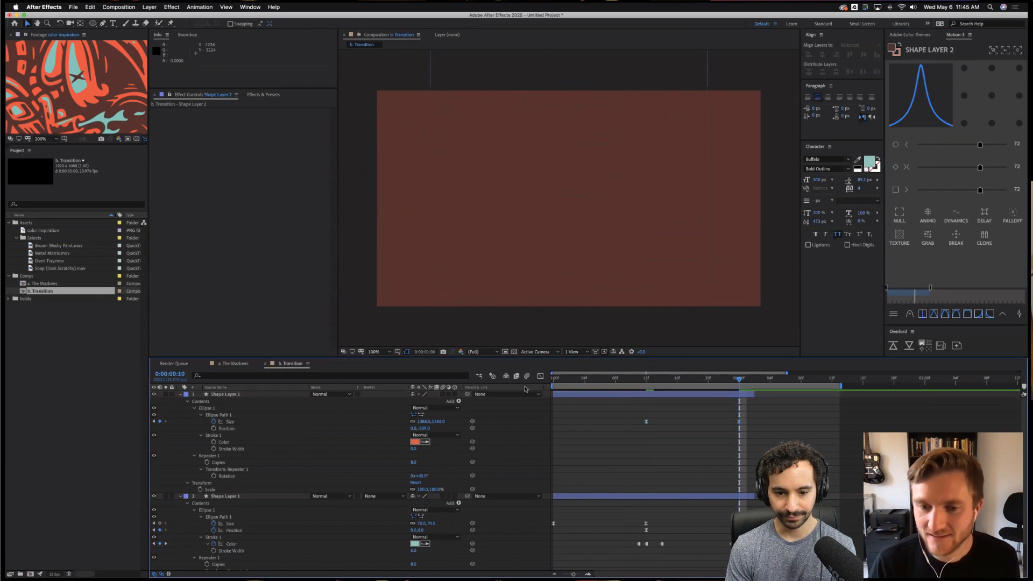
key(space)
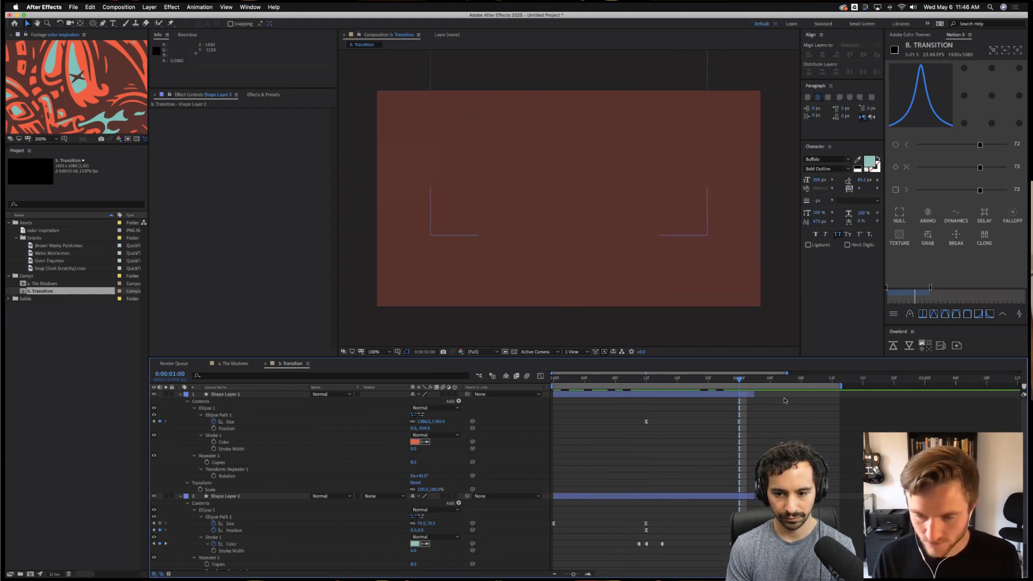
Shift the brown circles' two size keyframes earlier, to 0:00:00:06 and 0:00:00:18, and play back the result.
scroll(705, 417, down, 3)
scroll(693, 418, down, 1)
scroll(689, 417, up, 1)
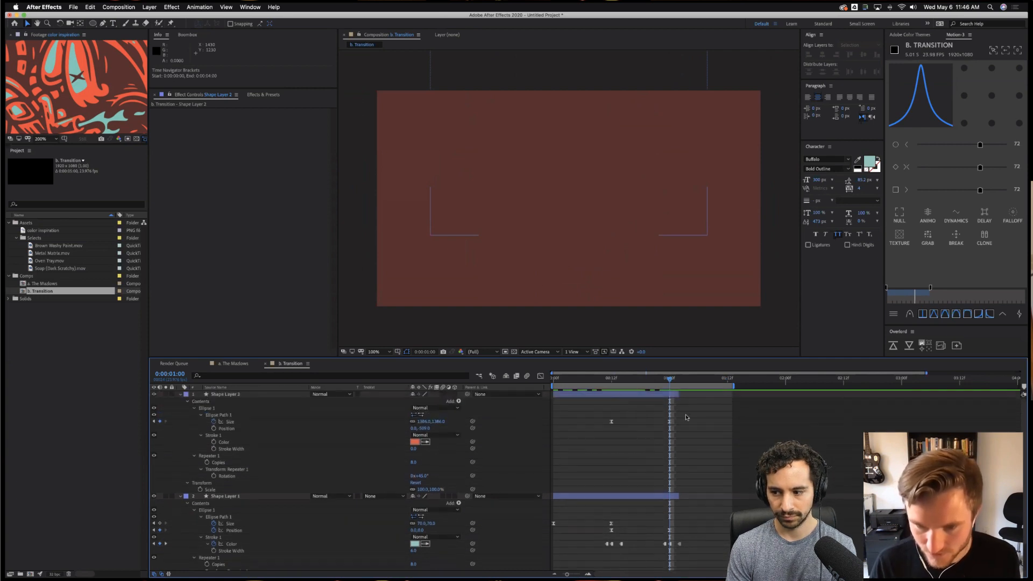
drag(680, 422, 581, 429)
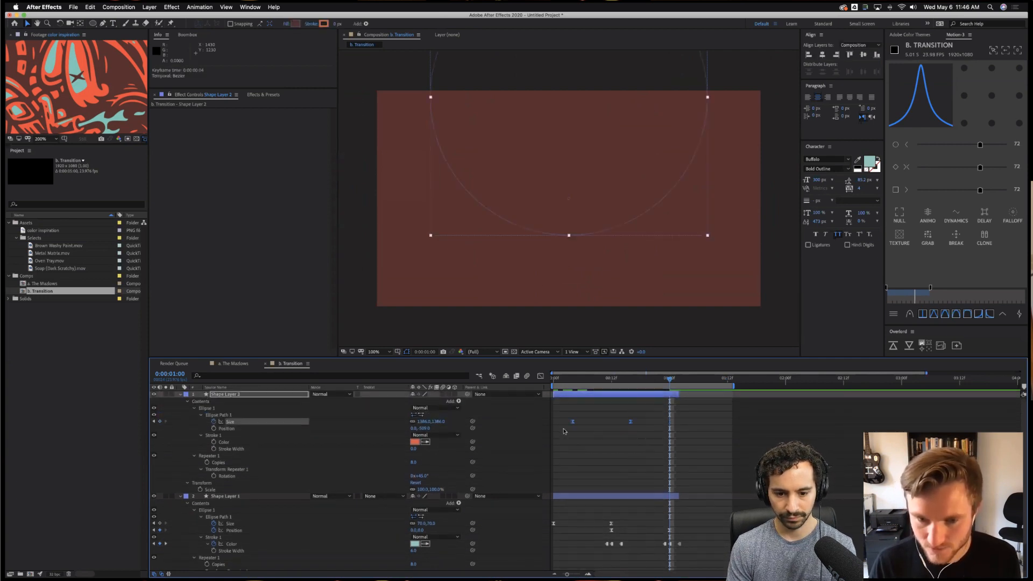
key(space)
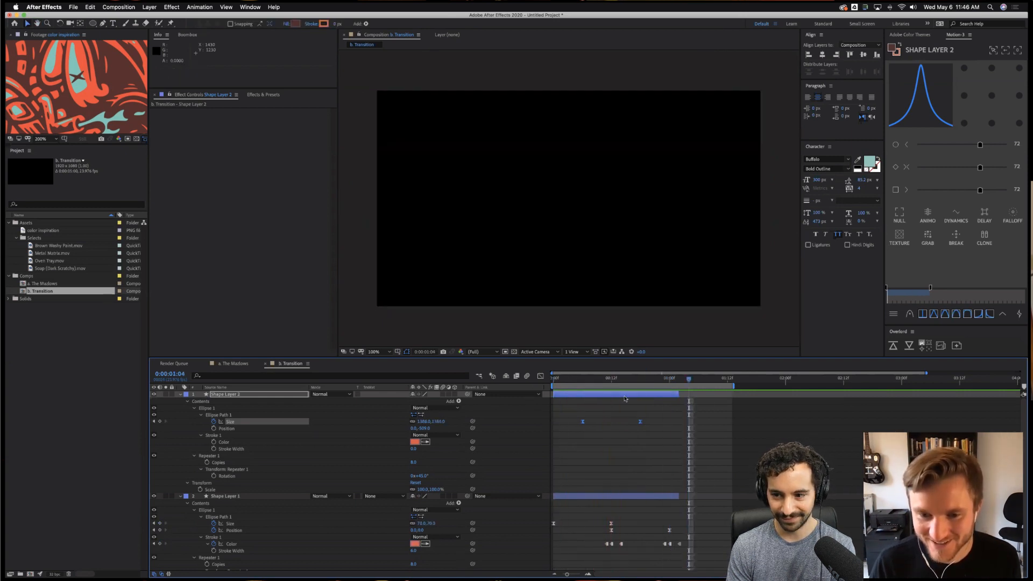
Reduce the brown circles' size keyframe at 0:00:00:18 to about 672.
click(640, 379)
click(446, 422)
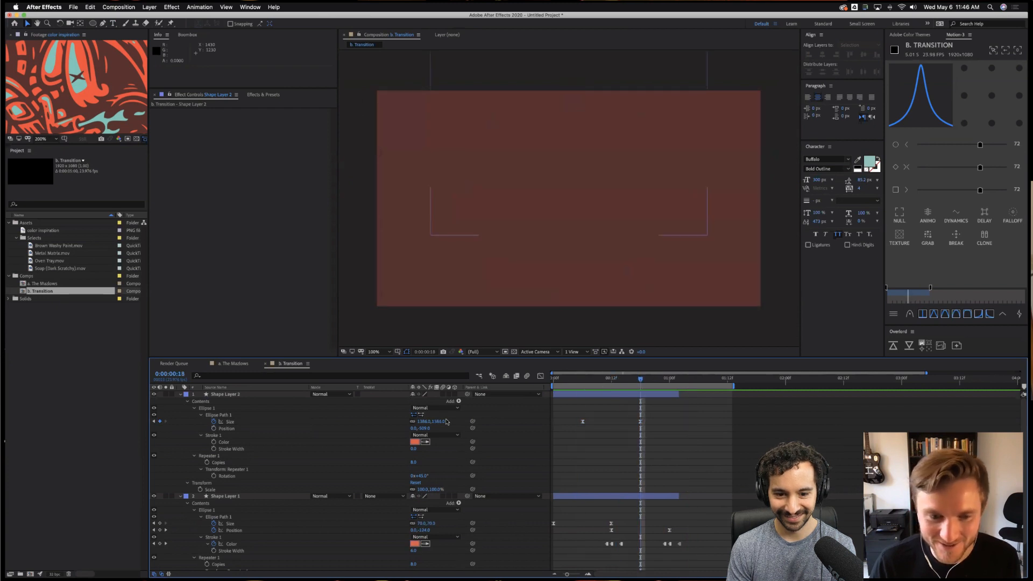
drag(414, 425, 363, 426)
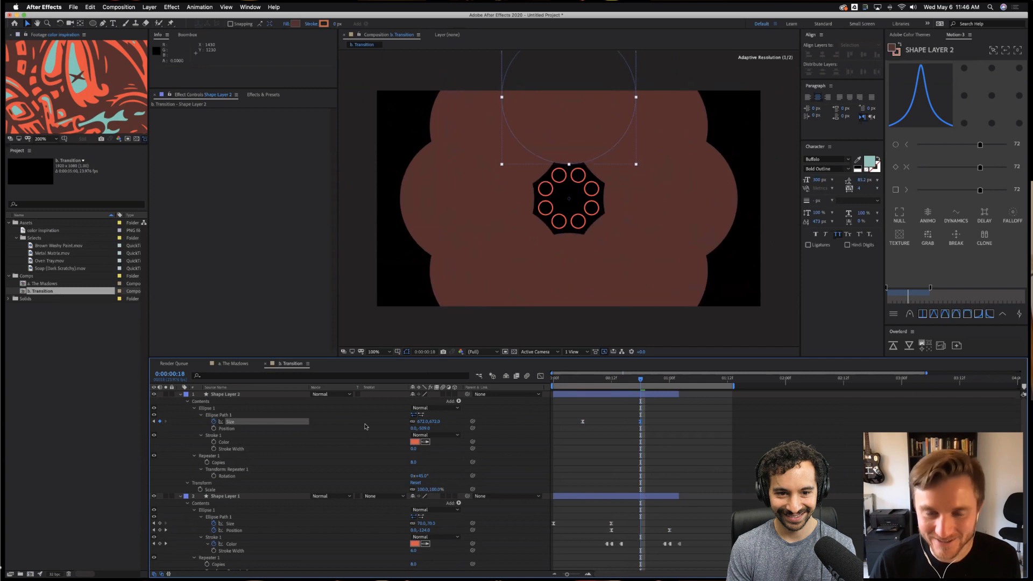
key(Return)
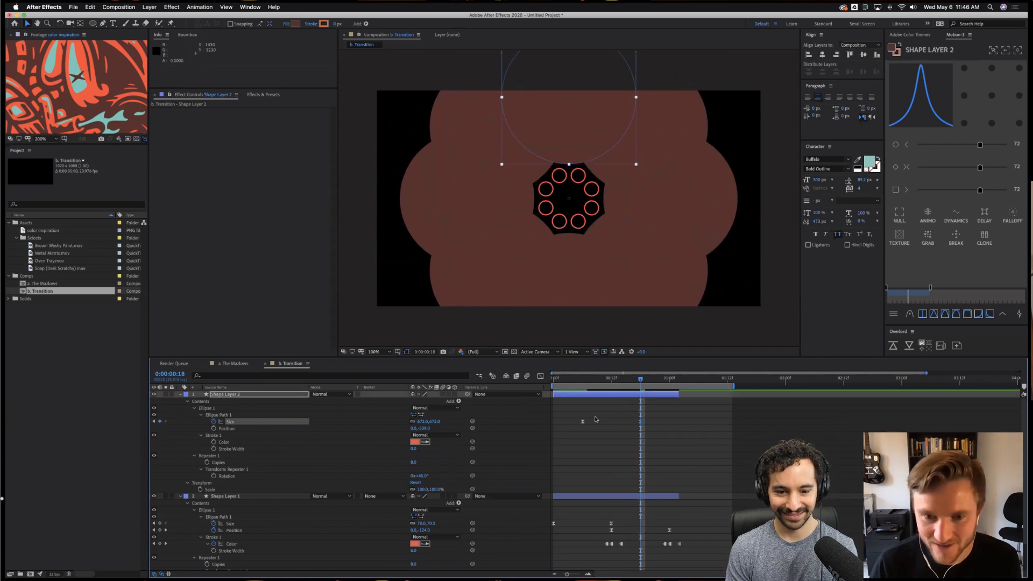
click(634, 423)
Duplicate the brown circles layer and move the copy's ellipse outward to a vertical position of about -909.
click(596, 395)
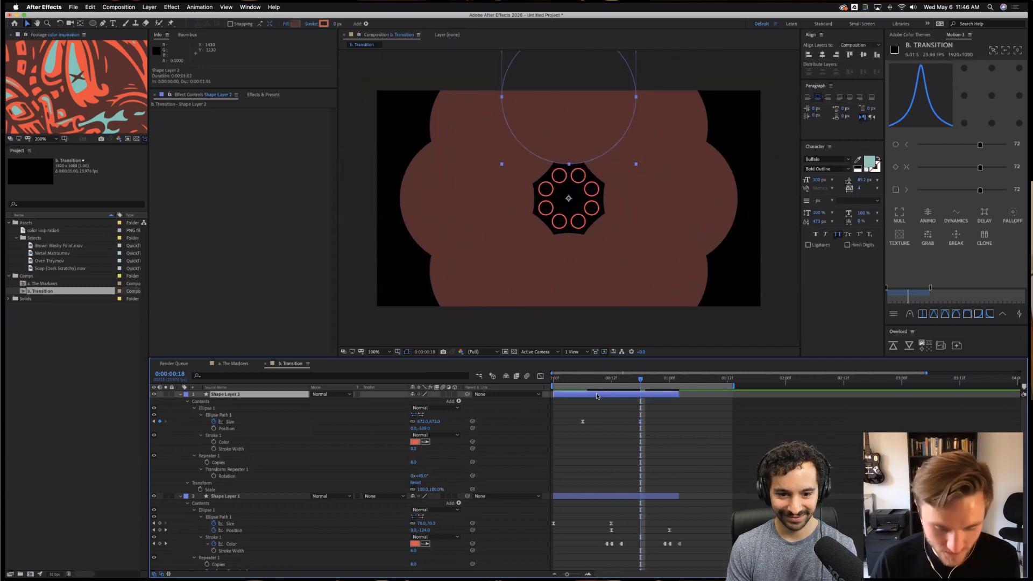
key(super+d)
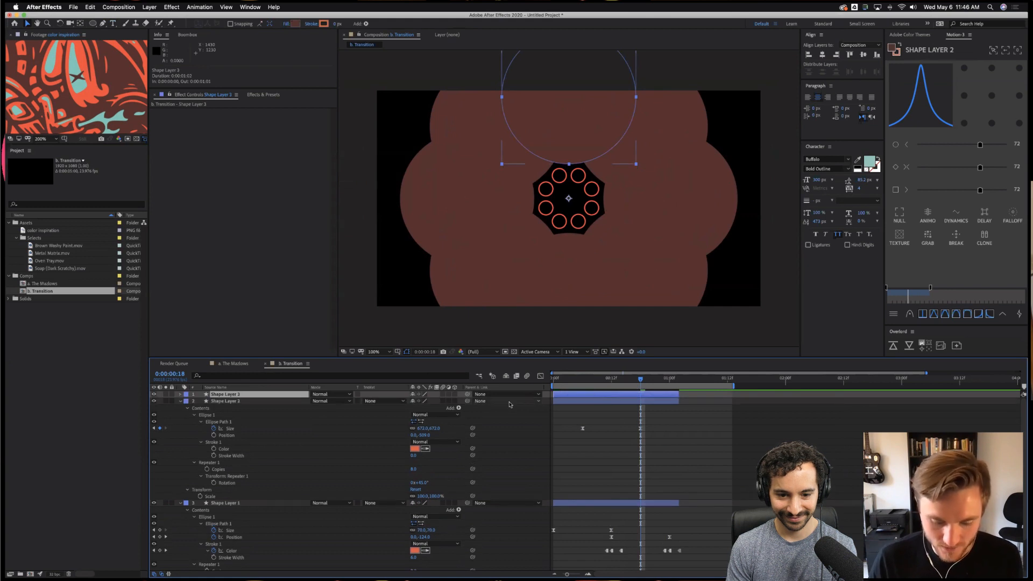
key(u)
key(u)
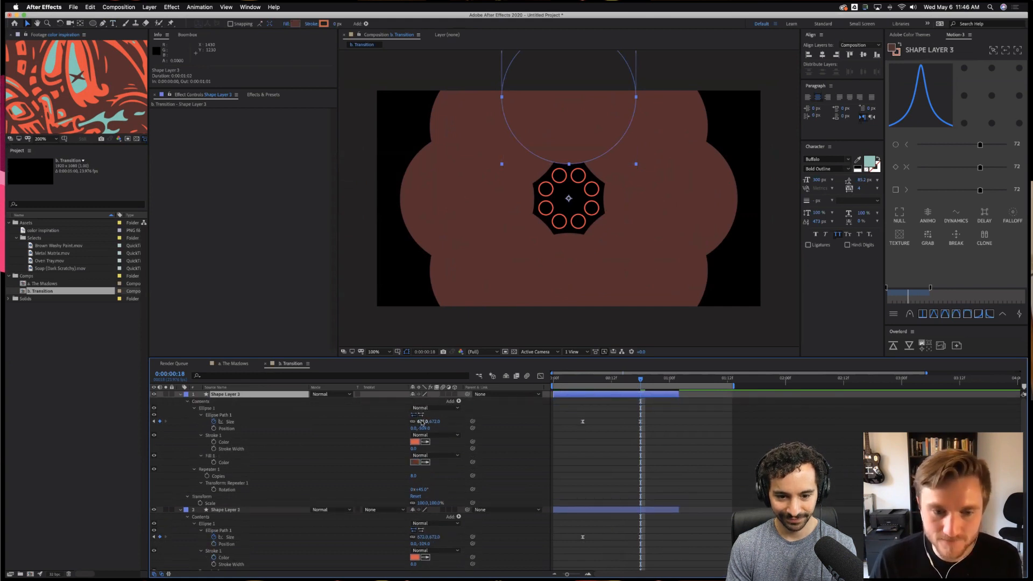
mouse_move(422, 428)
mouse_down()
mouse_move(527, 430)
mouse_move(170, 426)
mouse_move(404, 437)
mouse_up()
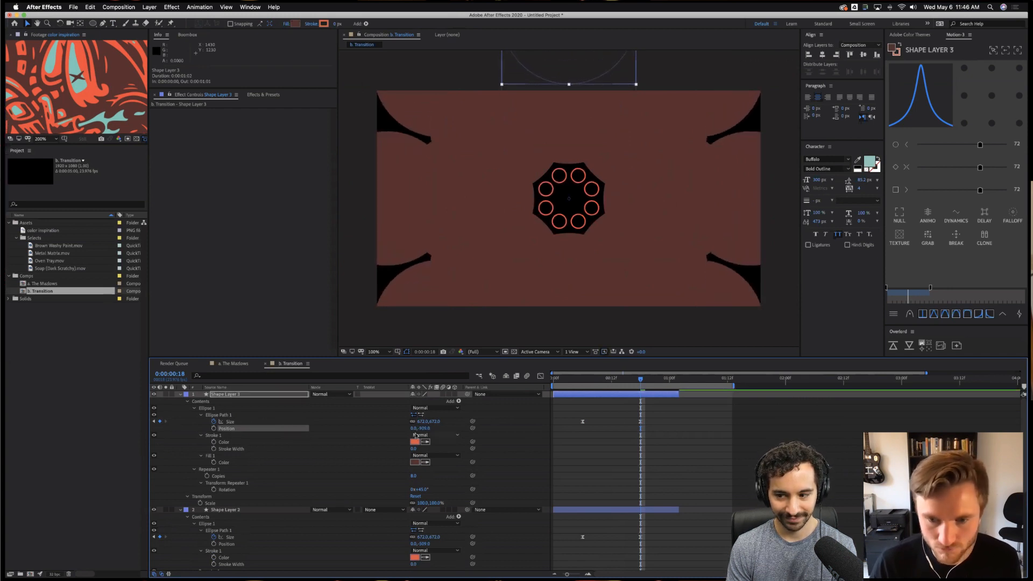
Enlarge the outer brown circles to about 883 at 0:00:00:18 so they cover the frame's corners, and scrub back through the growth.
click(422, 421)
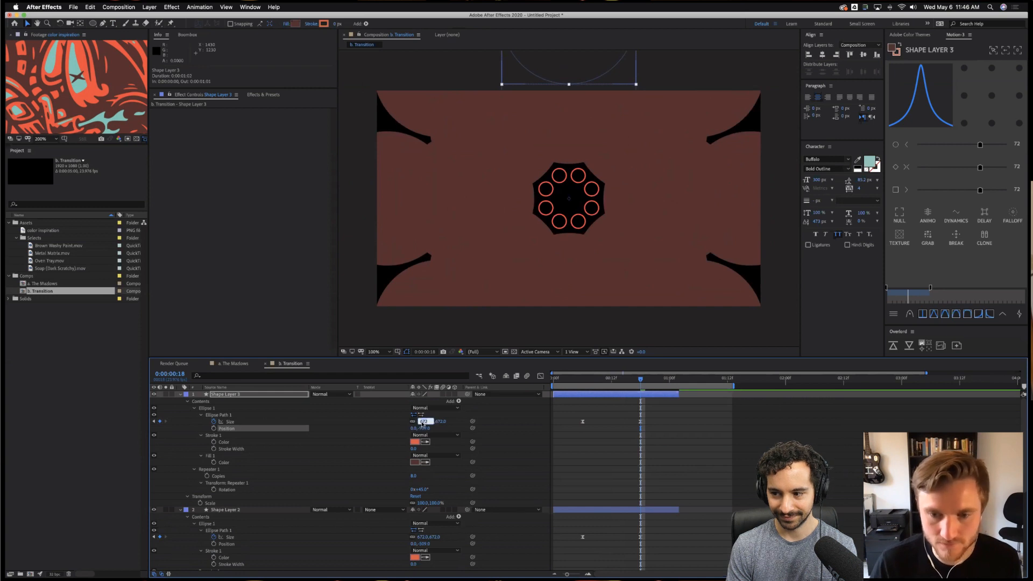
click(437, 418)
drag(421, 422, 687, 452)
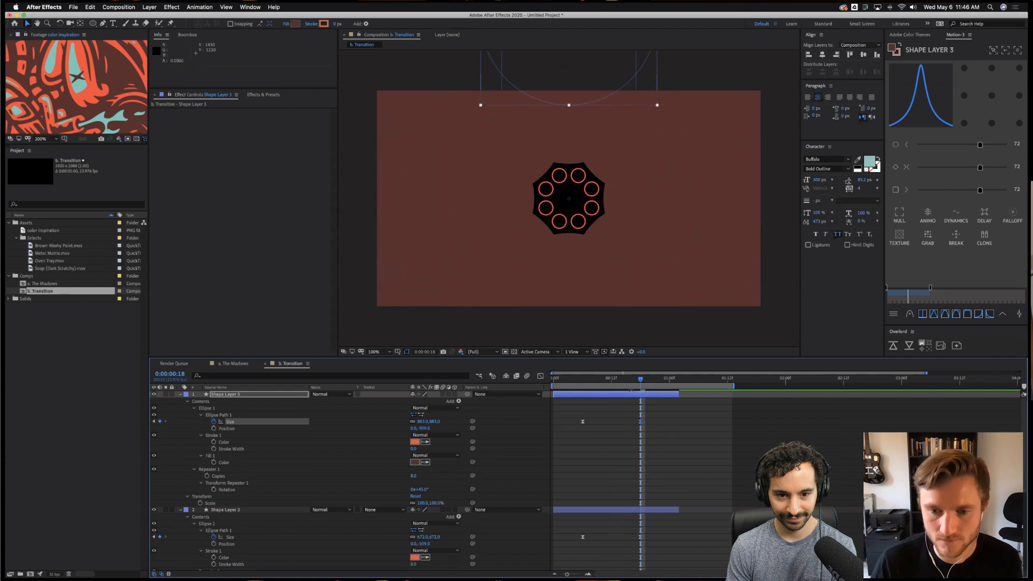
drag(640, 379, 626, 401)
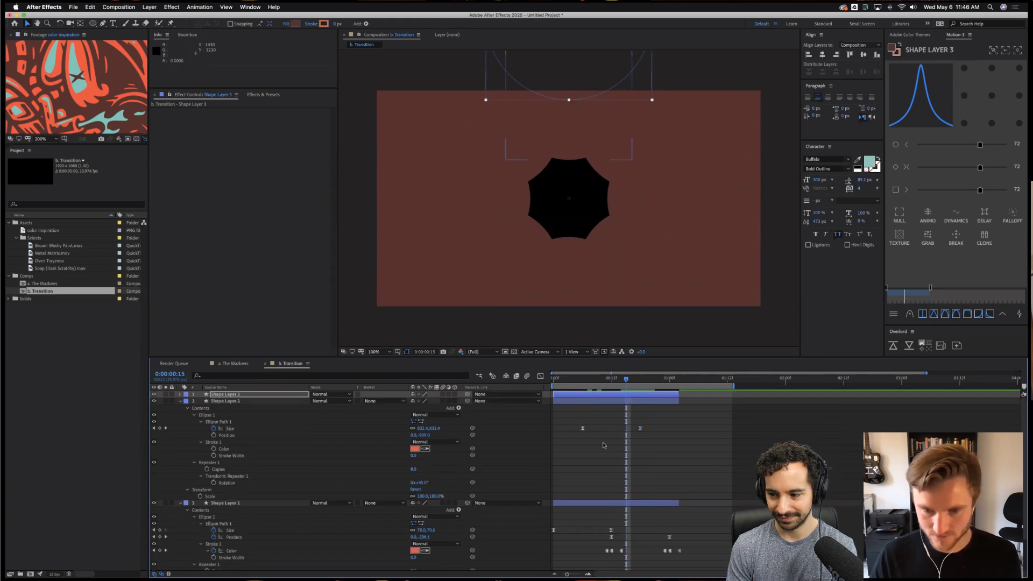
Collapse the layers to their keyframed properties, move both brown circle layers below the outlined ring, and scrub through the transition.
click(593, 415)
key(u)
click(247, 397)
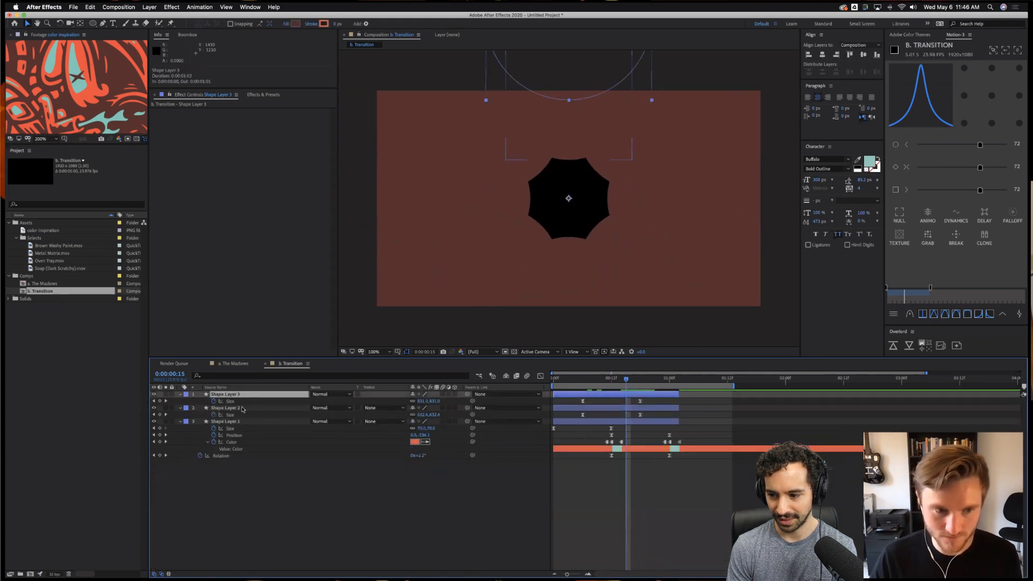
shift+click(241, 408)
drag(240, 408, 317, 501)
click(318, 502)
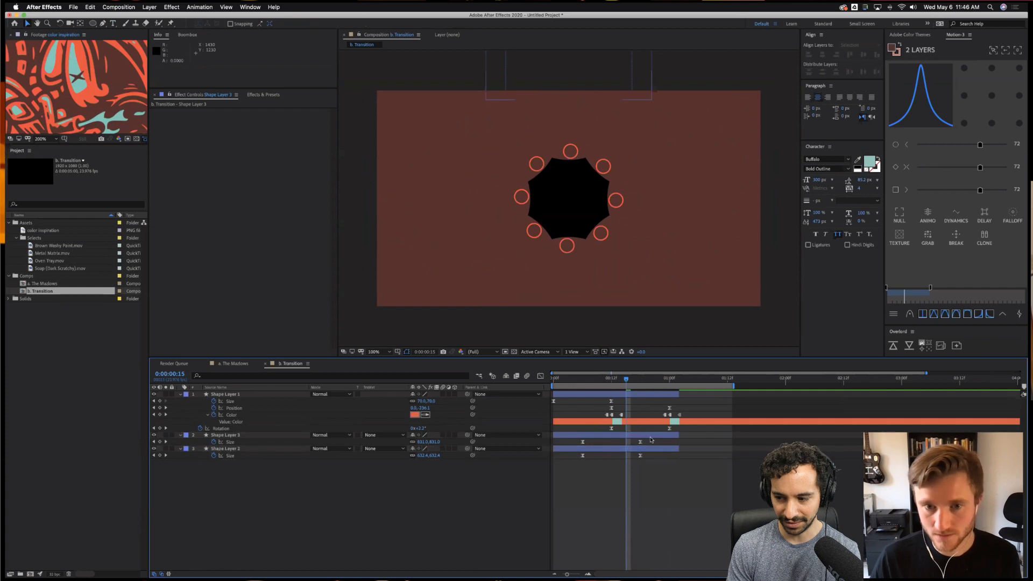
drag(626, 381, 612, 386)
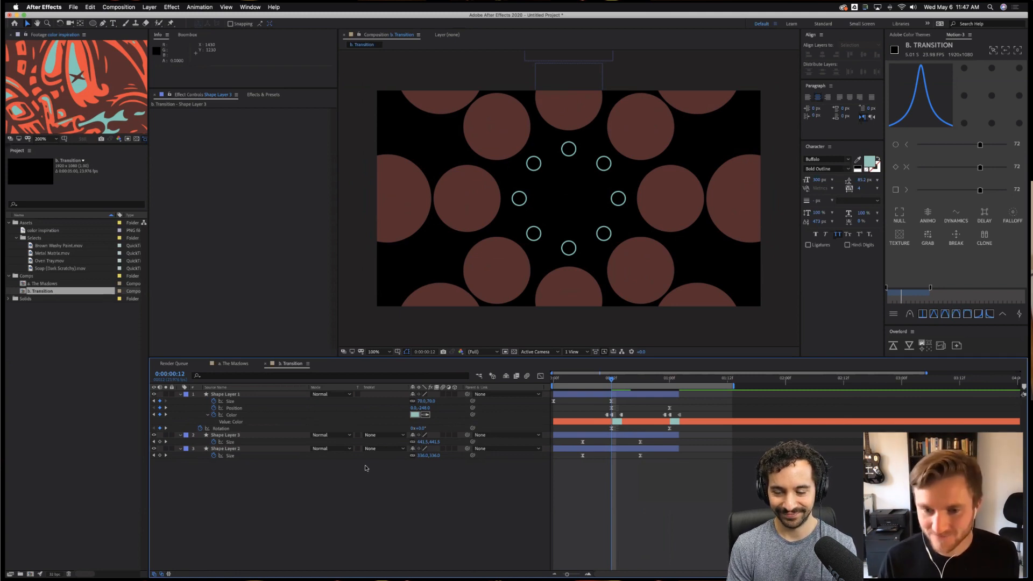
drag(611, 381, 617, 386)
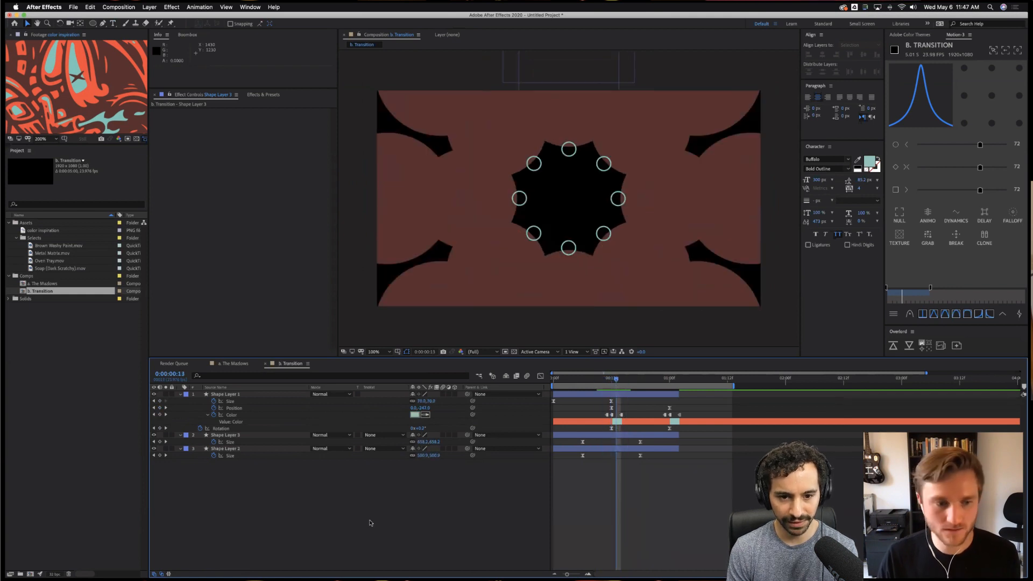
Place Metal Matrix.mov directly above Shape Layer 2 and use it as that layer's luma matte.
click(54, 254)
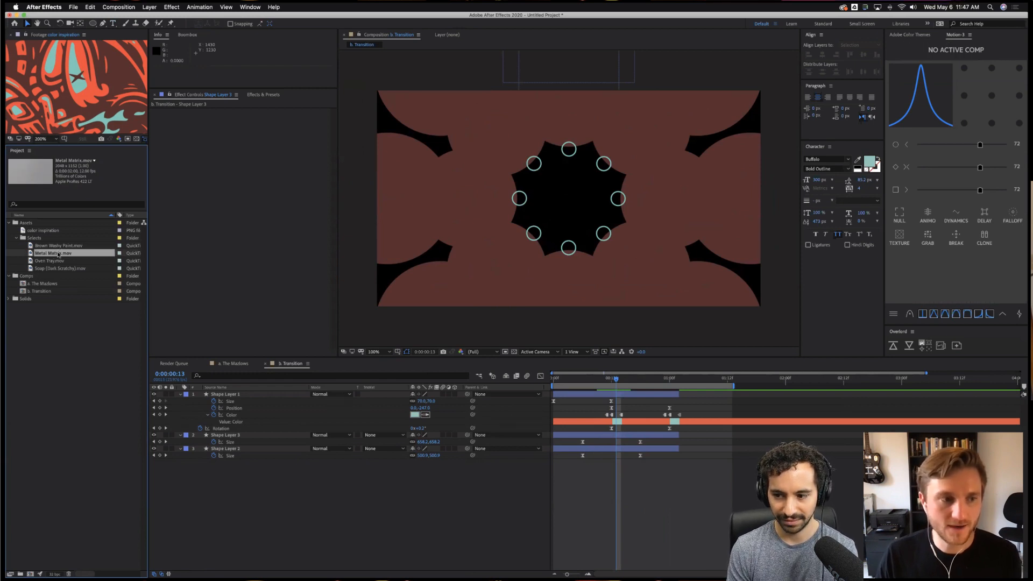
click(57, 246)
click(56, 254)
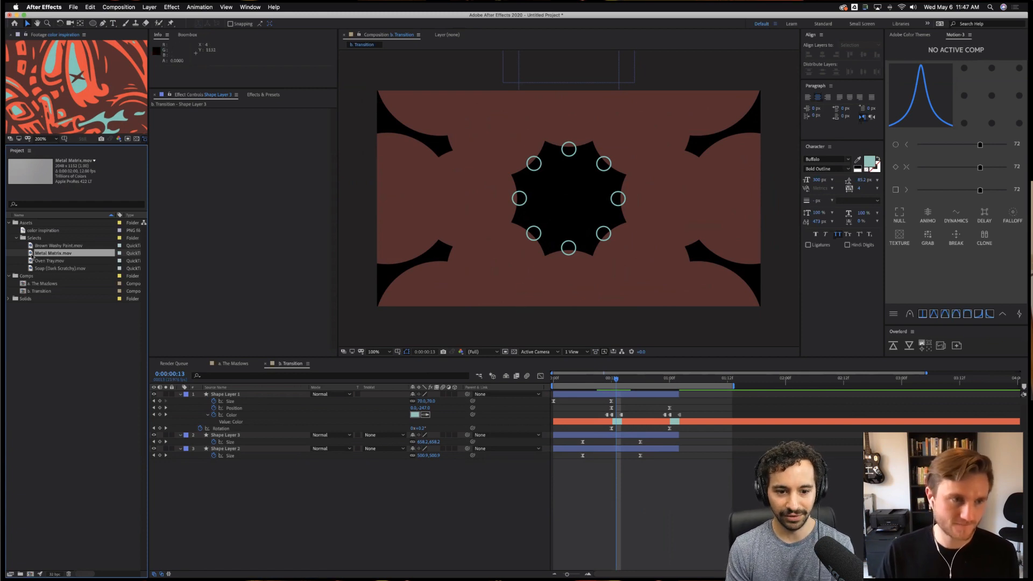
drag(192, 427, 194, 445)
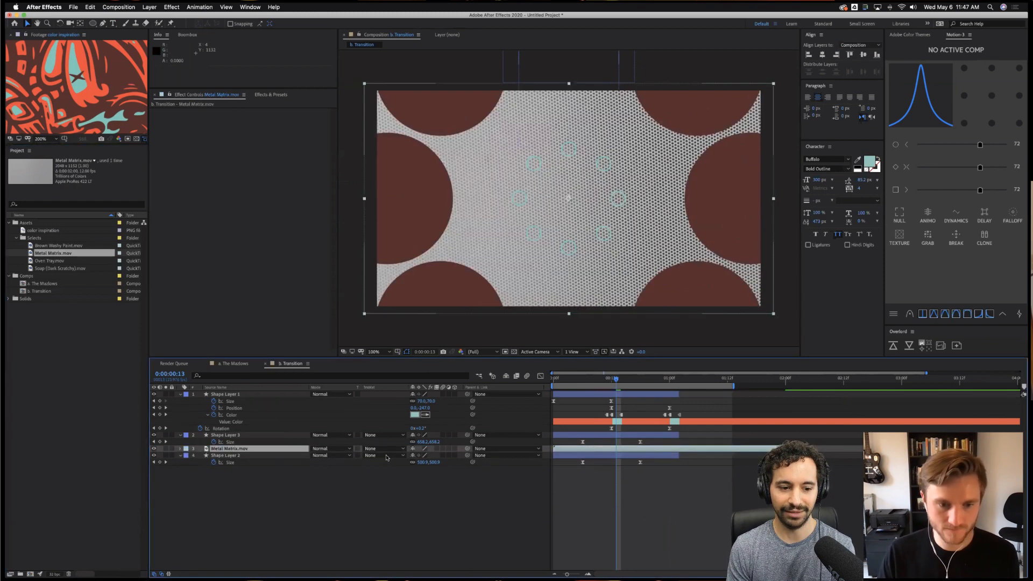
click(386, 456)
click(398, 491)
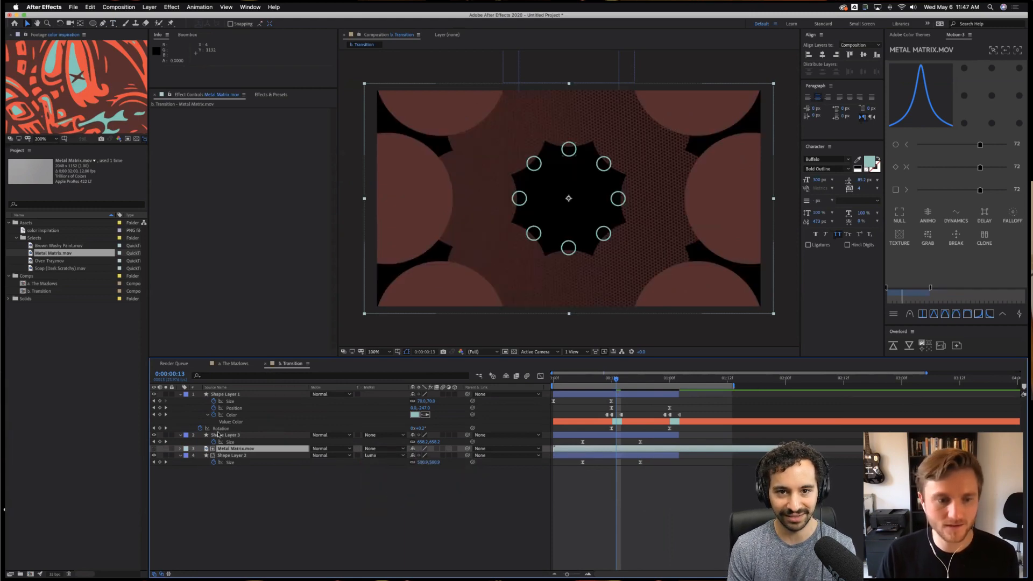
Place Brown Washy Paint.mov directly above Shape Layer 3 and use it as that layer's luma matte.
mouse_move(49, 245)
mouse_down()
mouse_move(232, 446)
mouse_move(245, 436)
mouse_move(249, 443)
mouse_up()
click(249, 443)
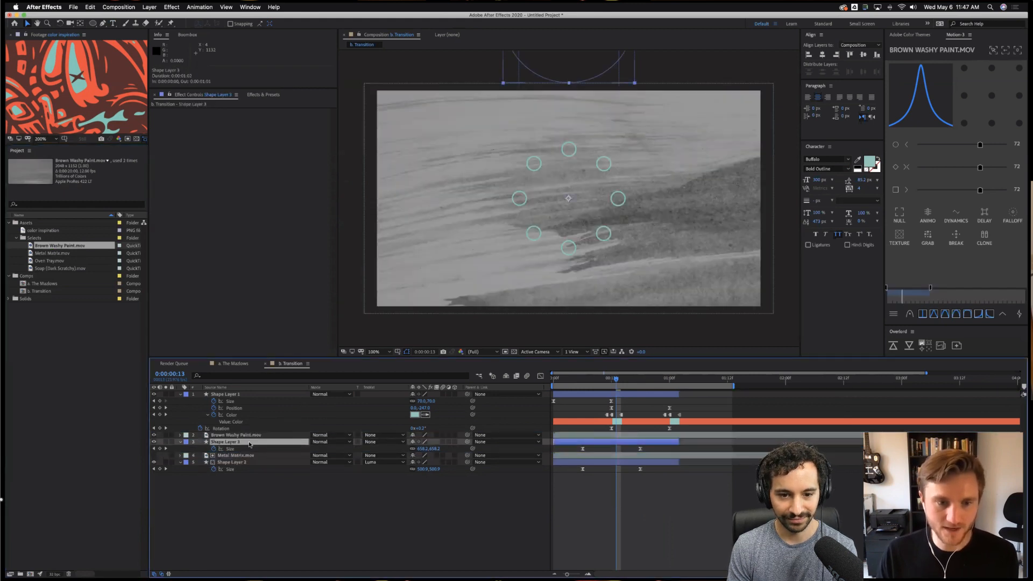
click(399, 442)
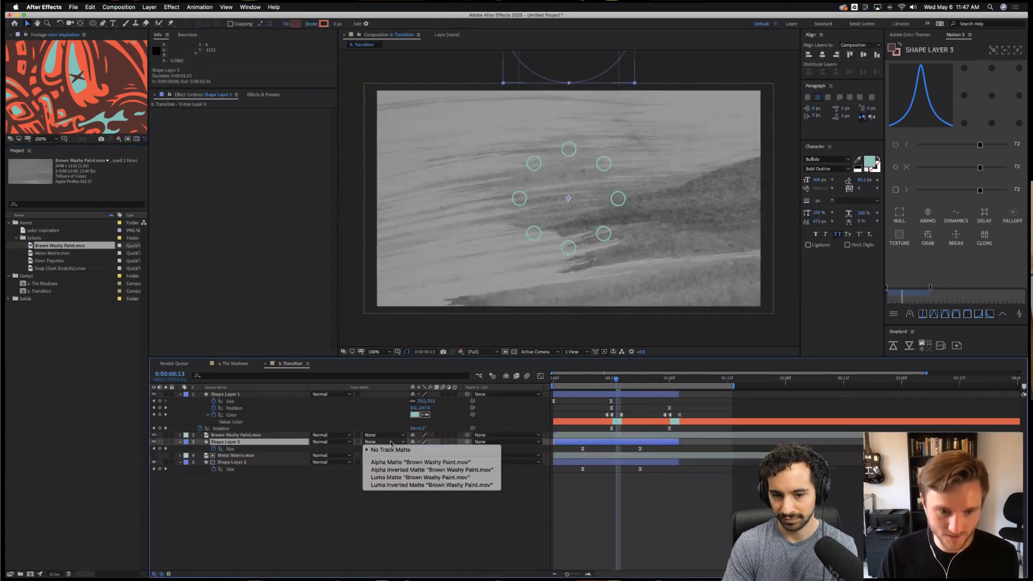
click(414, 477)
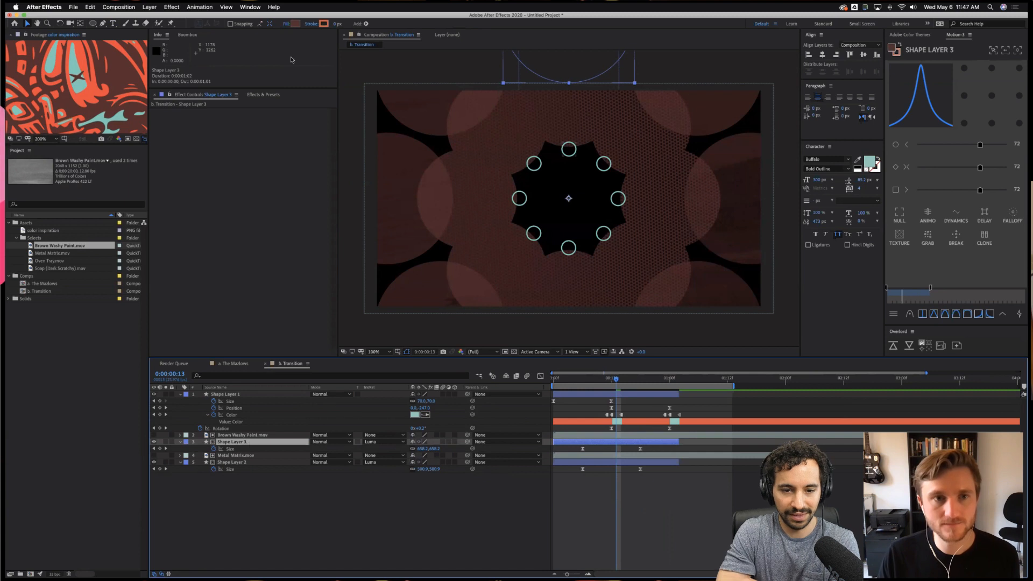
Fill the outer circles of Shape Layer 3 with the orange-red E45243 sampled from the color inspiration image, and preview the transition.
click(295, 24)
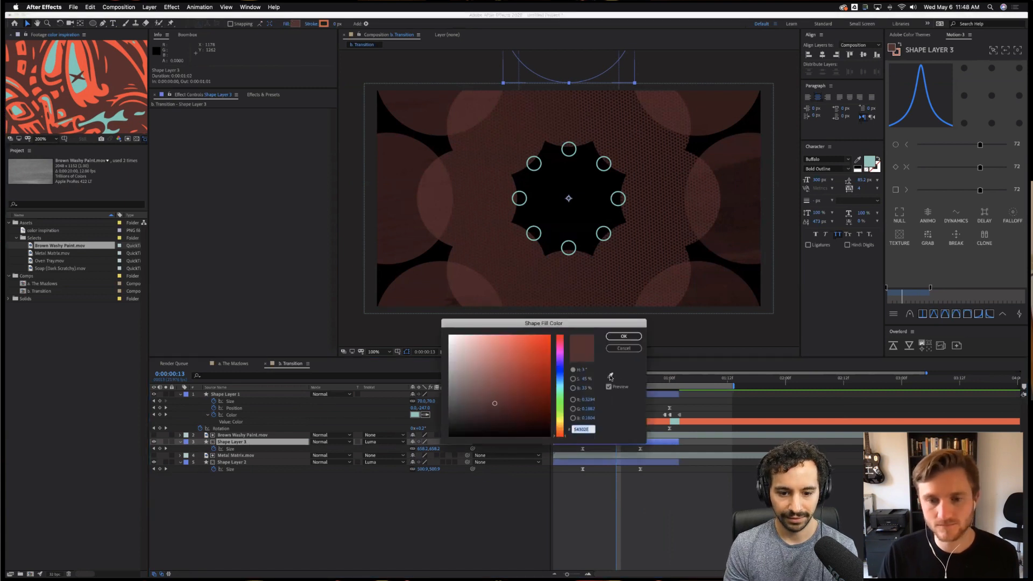
click(610, 376)
click(89, 95)
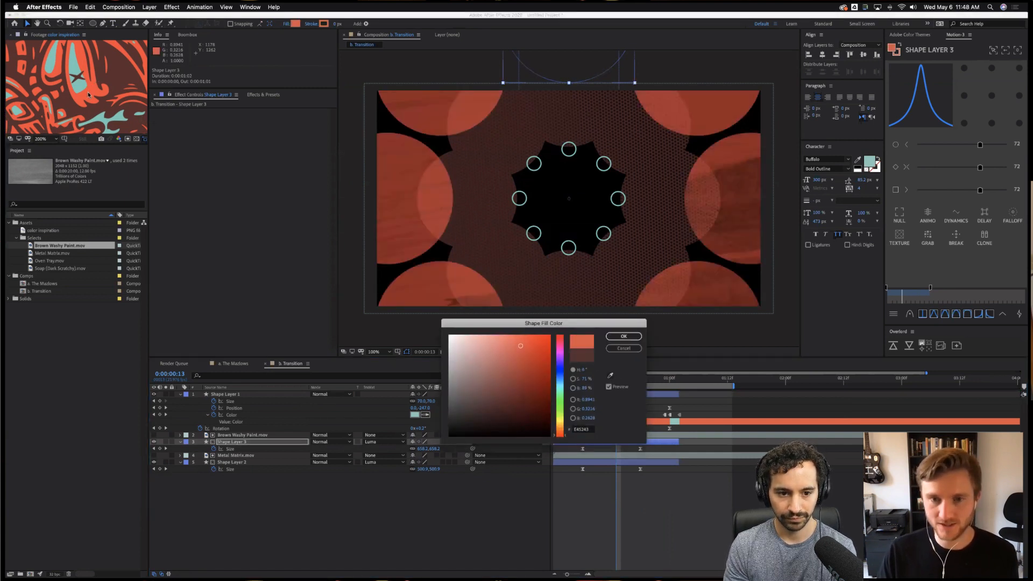
key(Return)
drag(617, 380, 650, 379)
key(space)
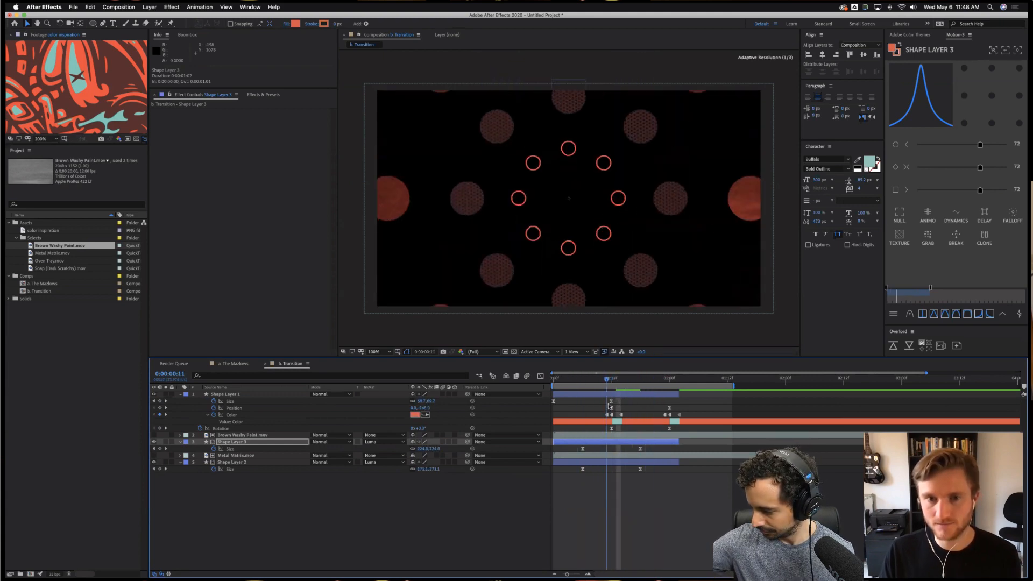
Add a new frame-filling ellipse shape layer and set its size to 1080 to make it a perfect circle.
click(250, 510)
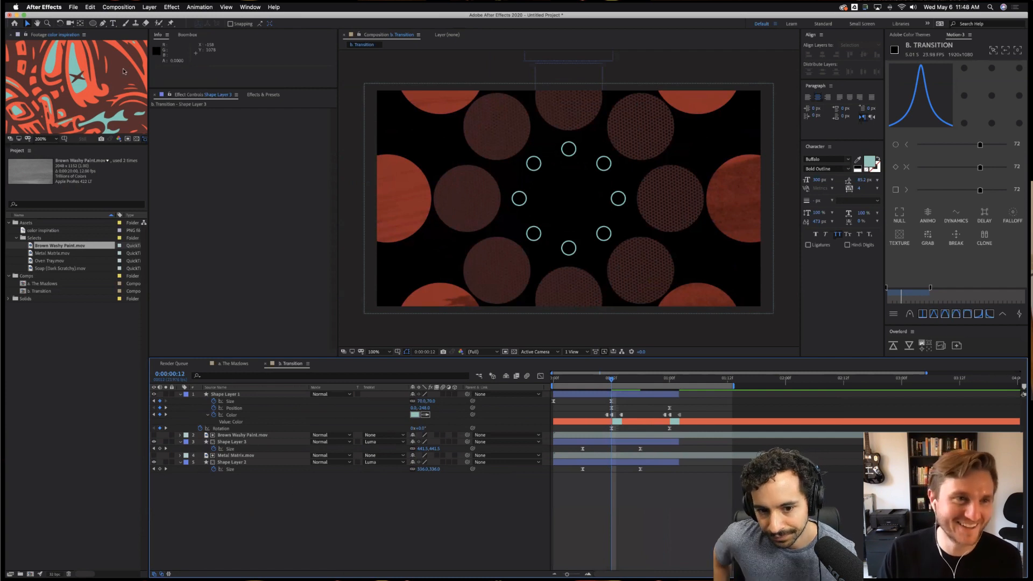
click(94, 23)
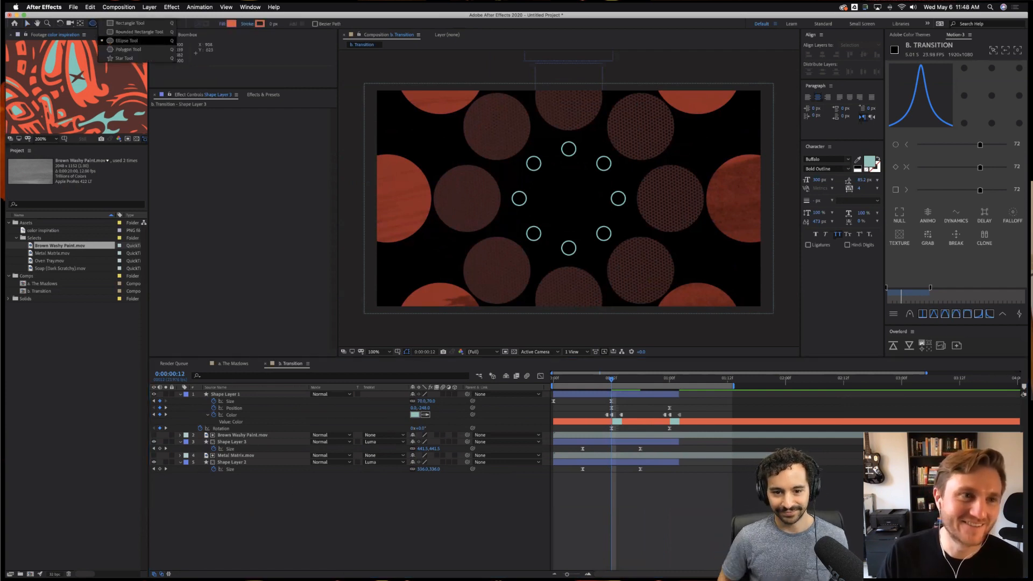
double_click(94, 24)
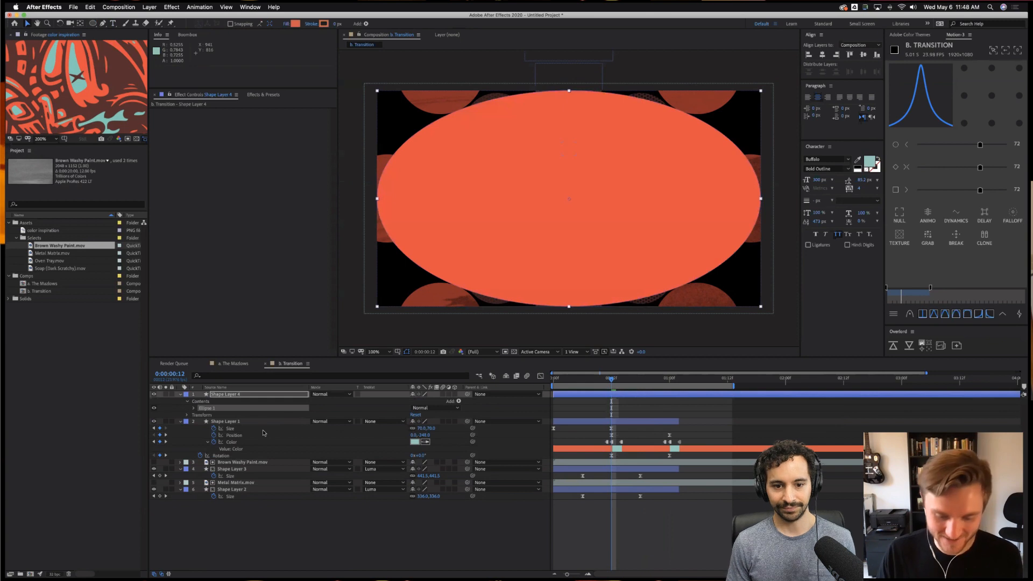
key(u)
key(u)
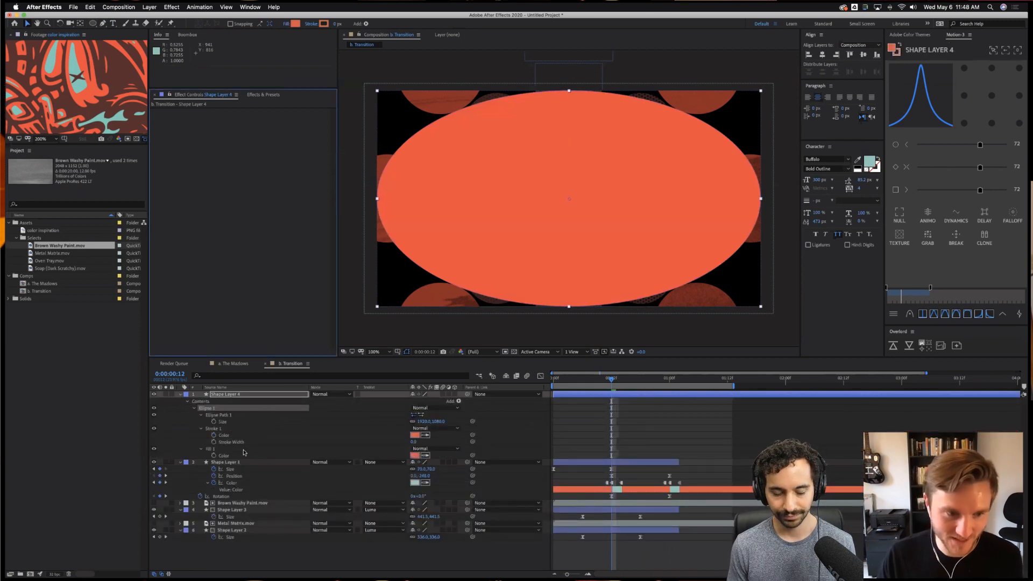
click(424, 422)
text(1080)
key(Return)
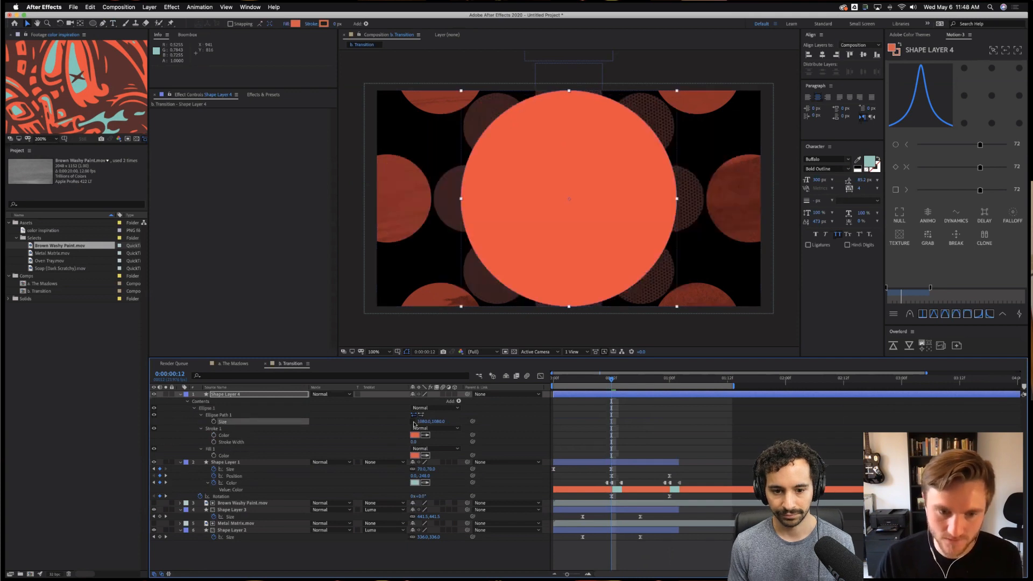
Keyframe the new circle's size at 0:00:00:00 with a value of 0.
drag(621, 381, 669, 380)
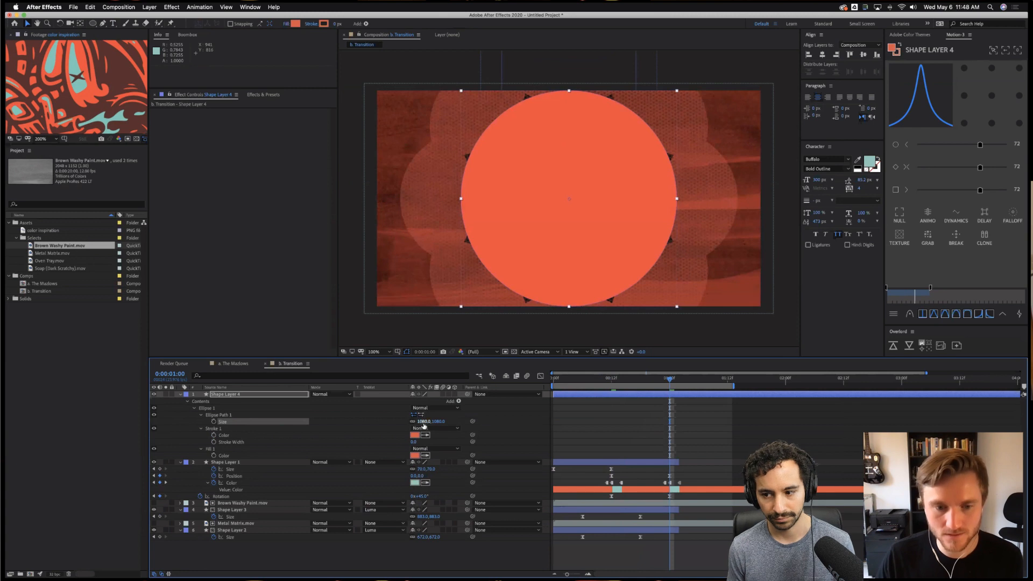
drag(425, 421, 645, 419)
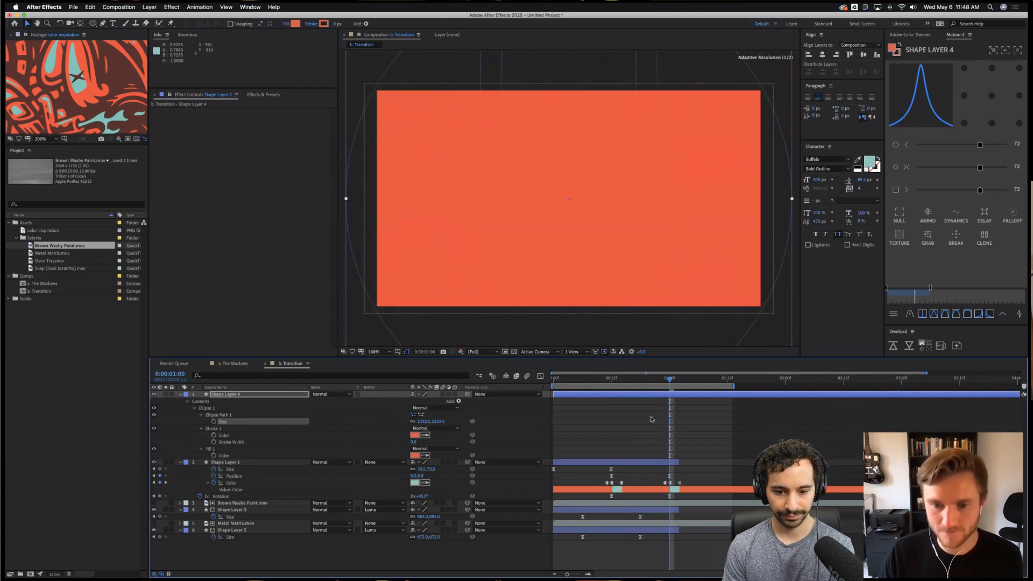
drag(627, 384, 554, 382)
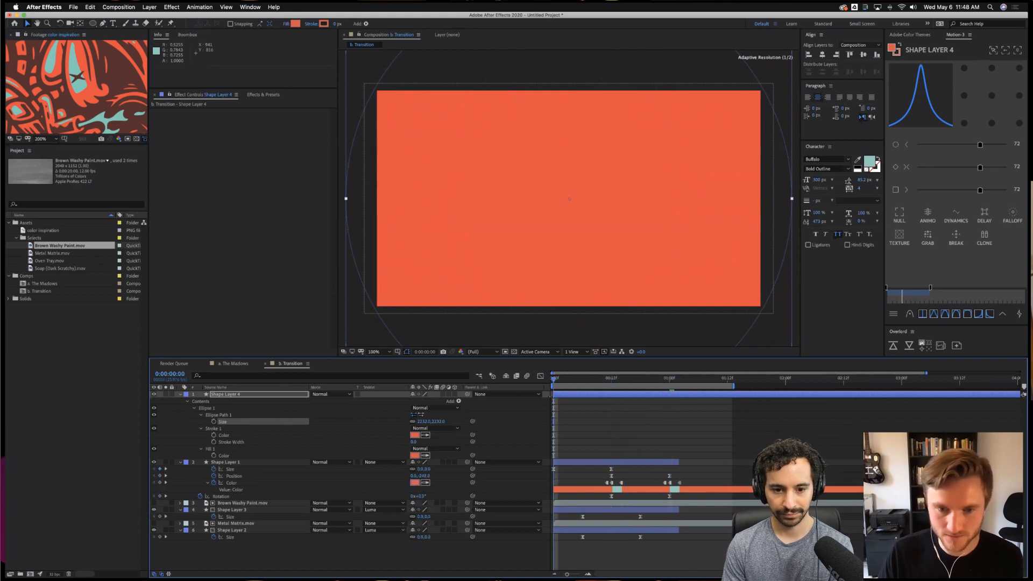
click(421, 421)
text(0)
key(Return)
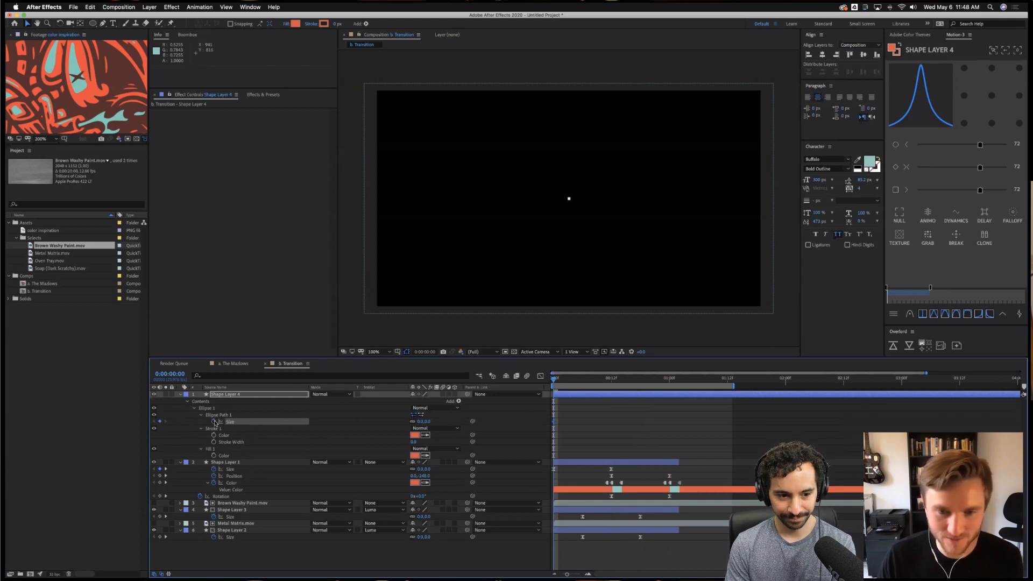
Set the new circle's size to about 2270 at 0:00:01:00 so it covers the whole frame.
click(665, 380)
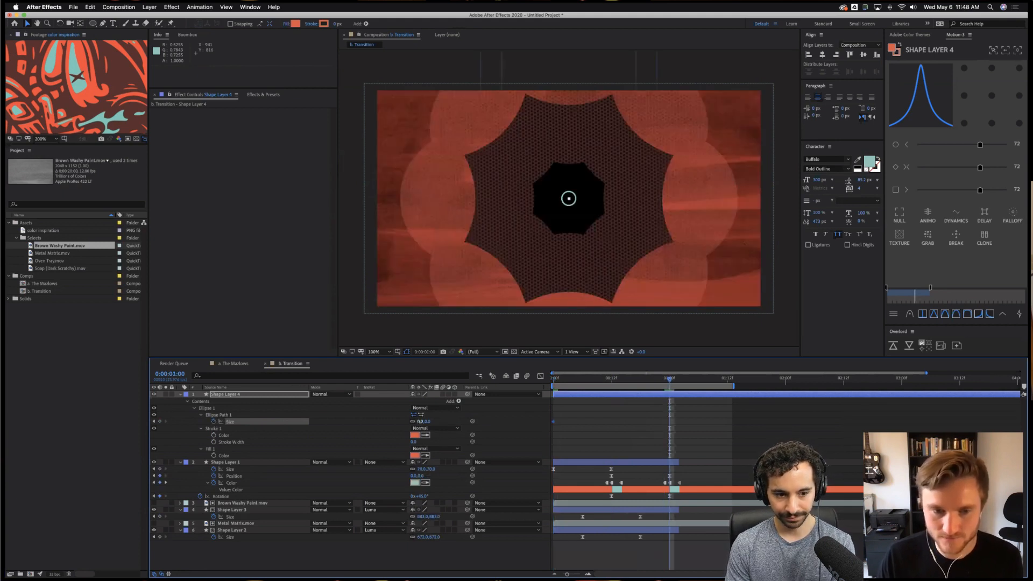
drag(421, 421, 638, 423)
click(639, 422)
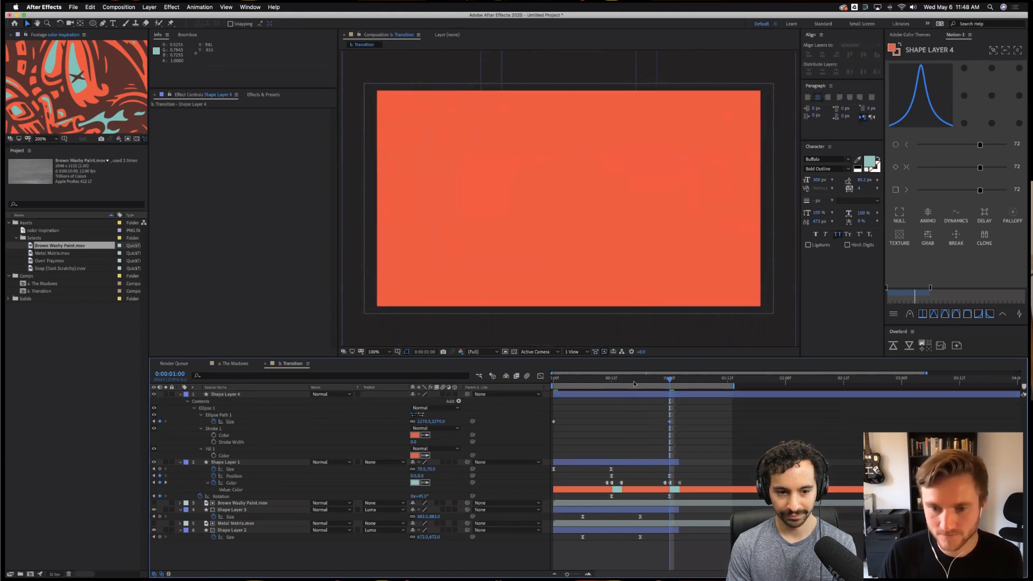
Set the easing of Shape Layer 4's two size keyframes to 74 and preview the transition from the start.
click(635, 379)
drag(547, 414, 679, 438)
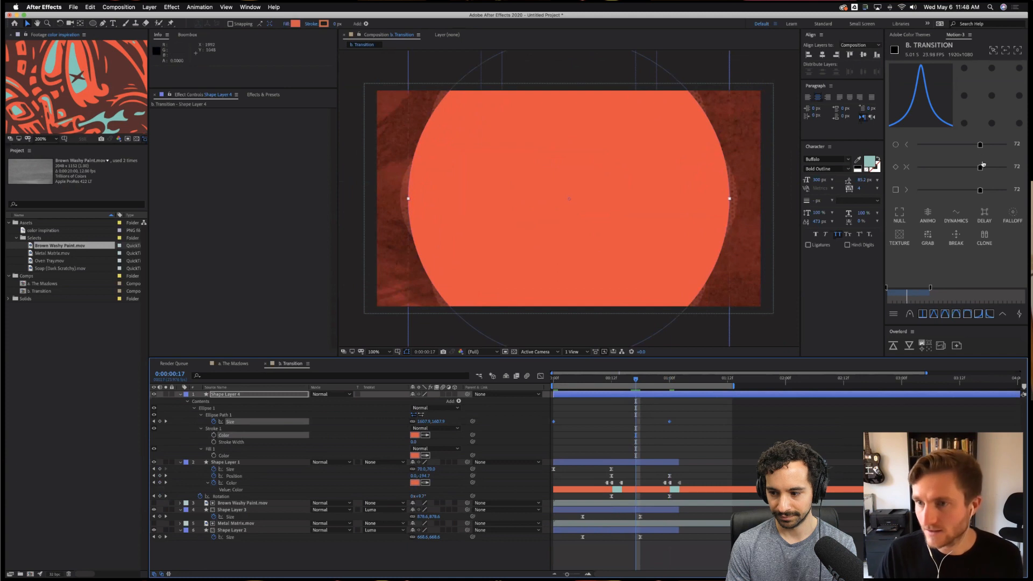
drag(980, 168, 983, 168)
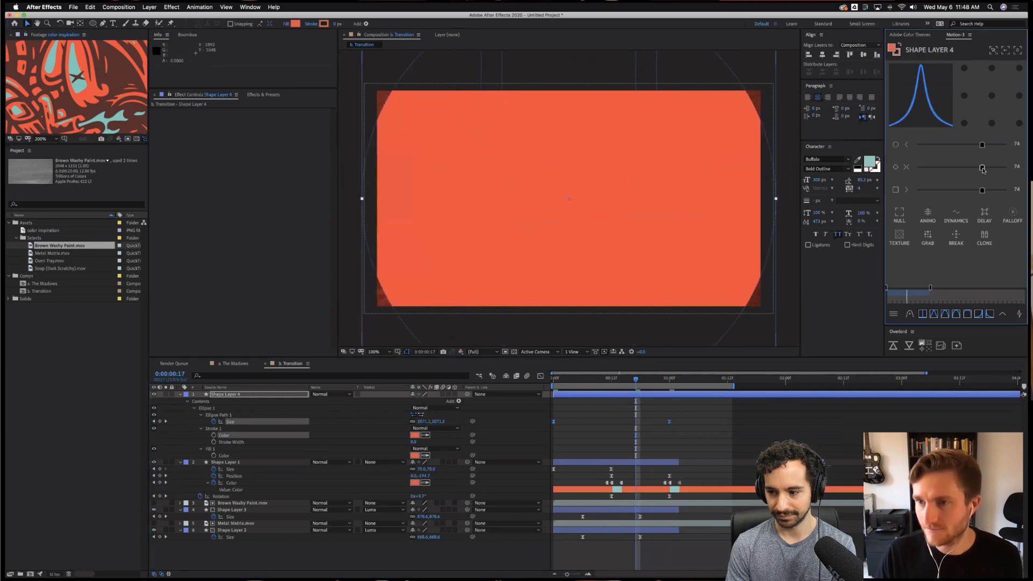
click(608, 420)
key(Home)
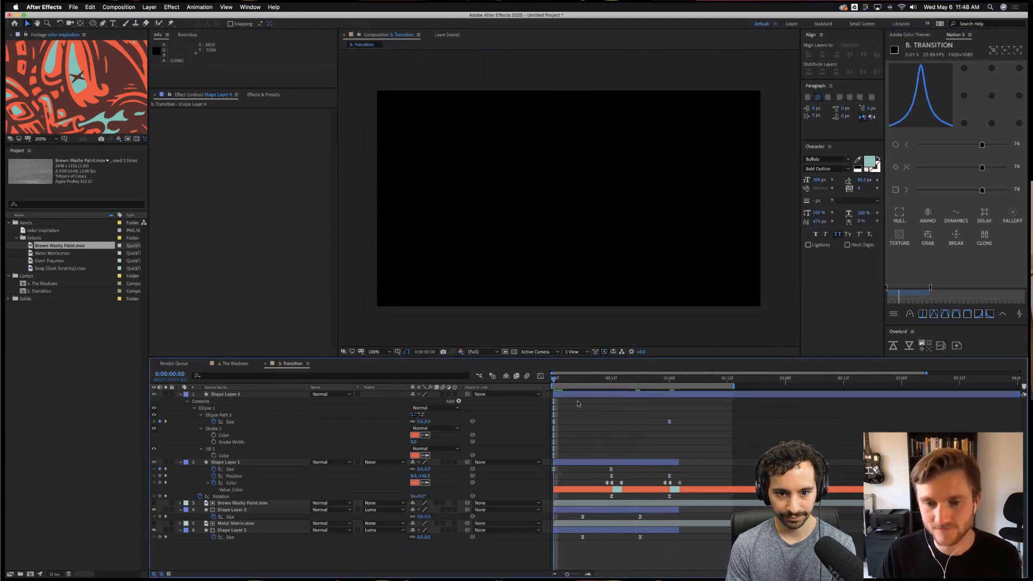
key(space)
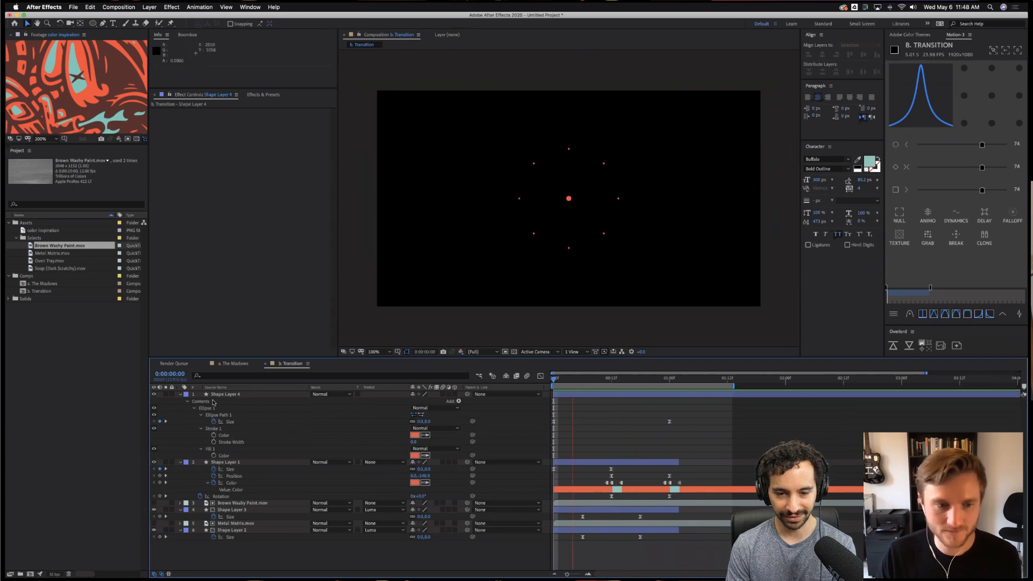
Move Shape Layer 4 beneath all other layers, preview the transition, and collapse the layers' properties.
drag(223, 394, 230, 541)
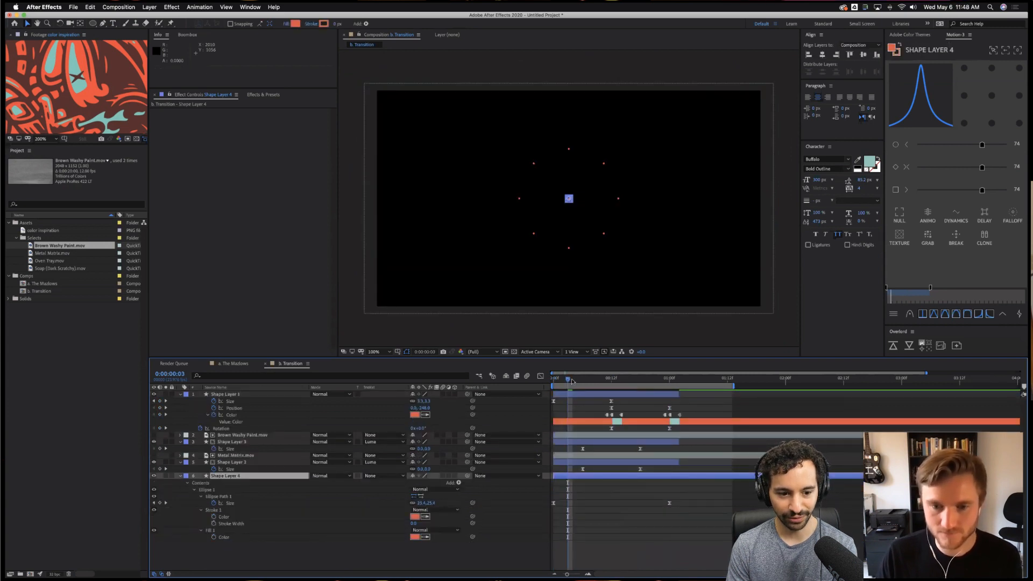
drag(570, 380, 552, 381)
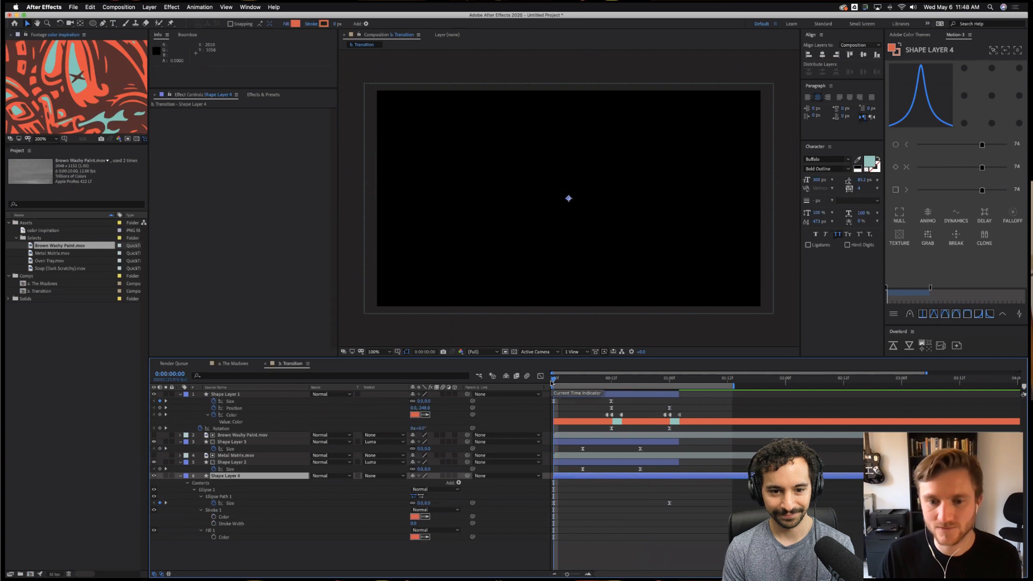
click(662, 557)
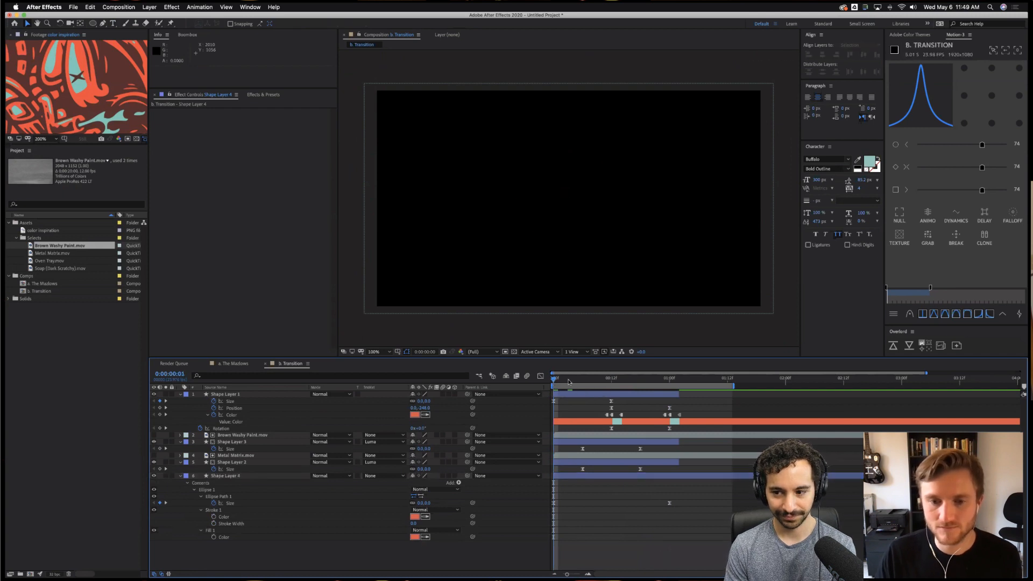
key(space)
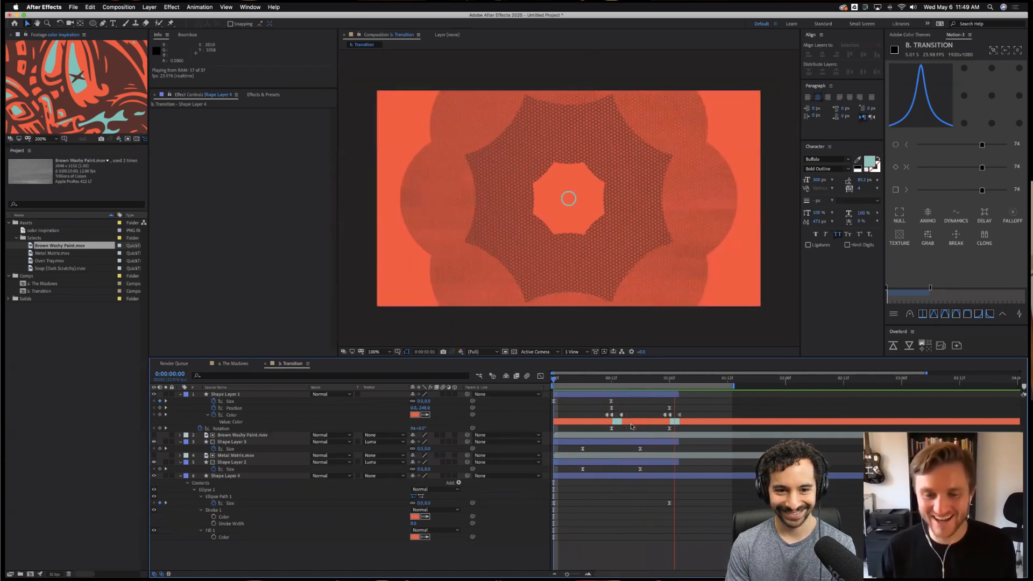
key(space)
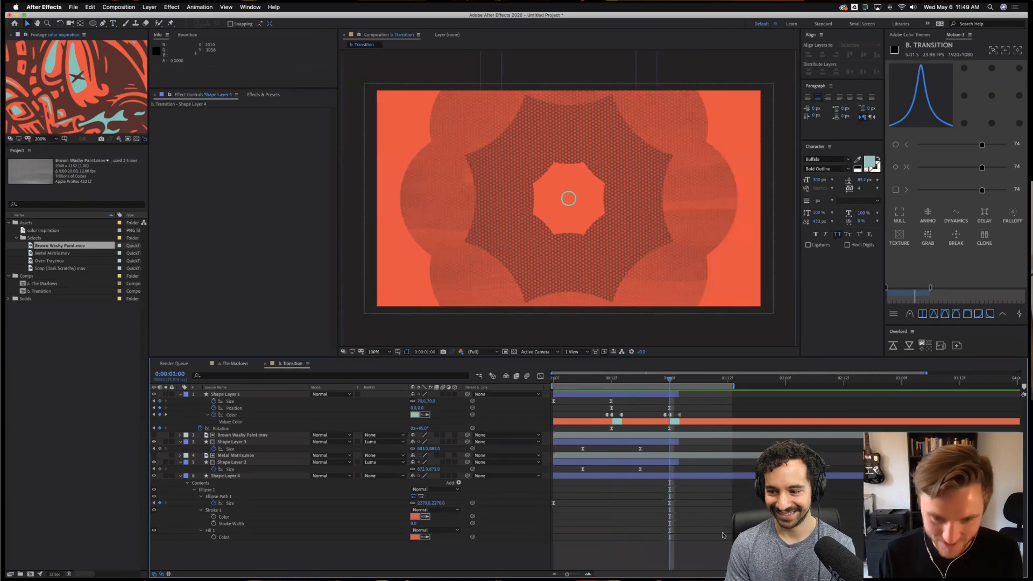
key(u)
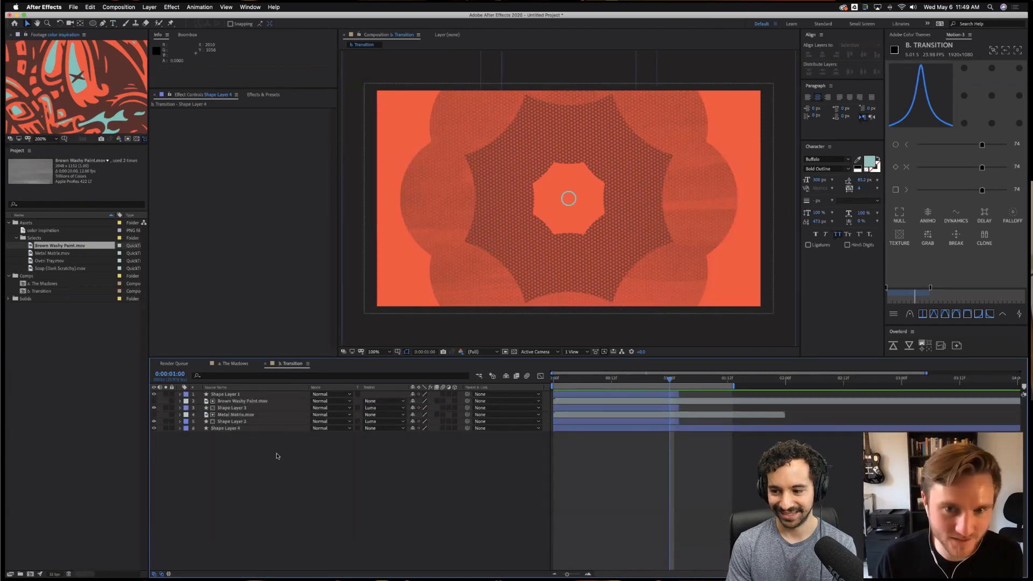
Place Oven Tray.mov directly above Shape Layer 4 and use it as that layer's luma matte.
click(64, 253)
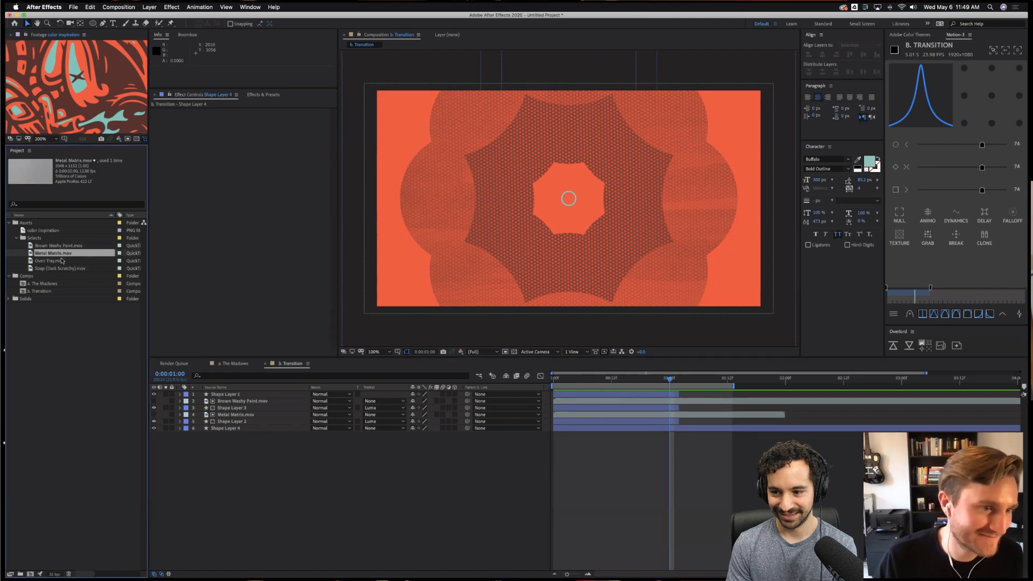
drag(62, 261, 263, 443)
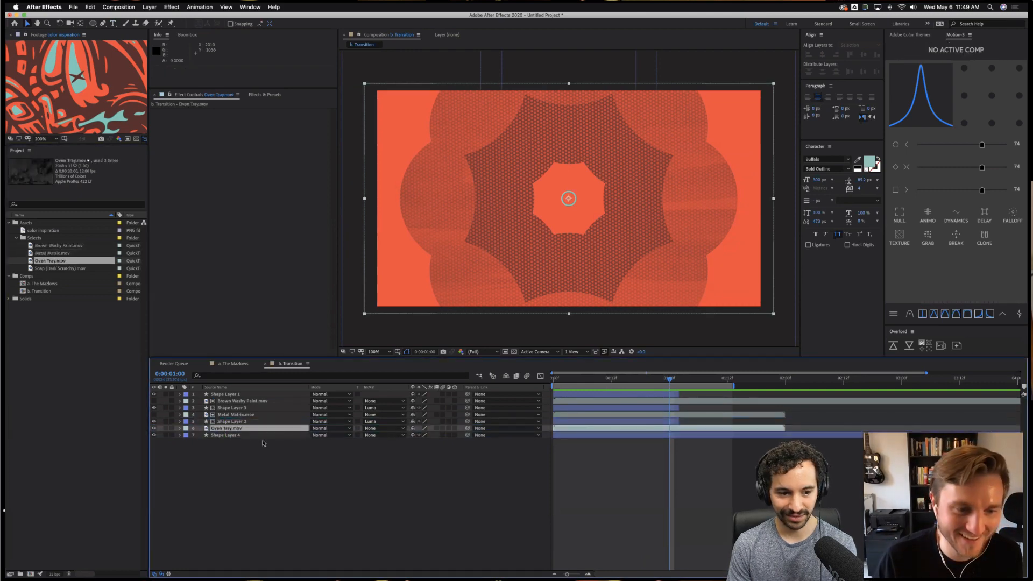
click(383, 435)
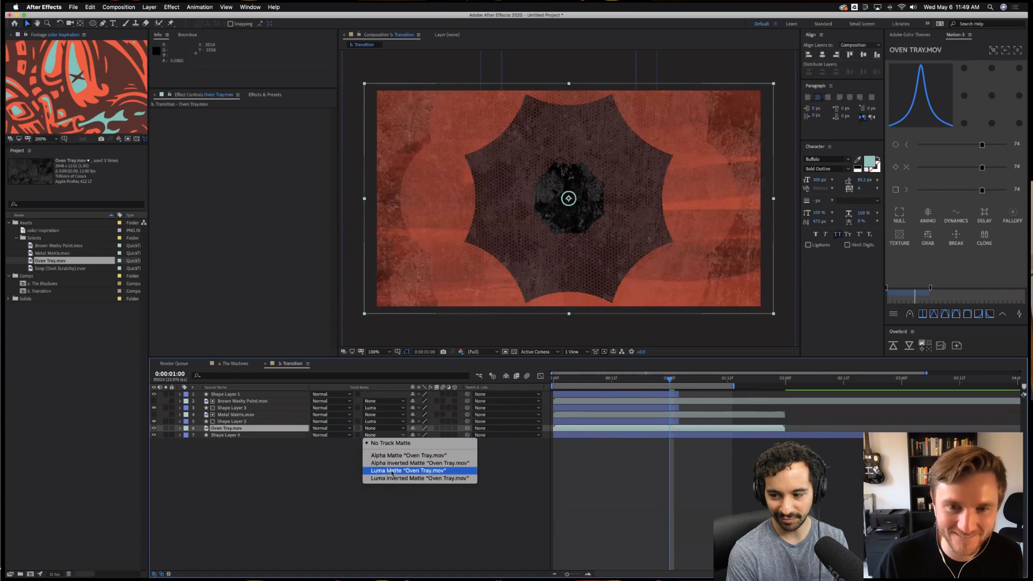
click(392, 471)
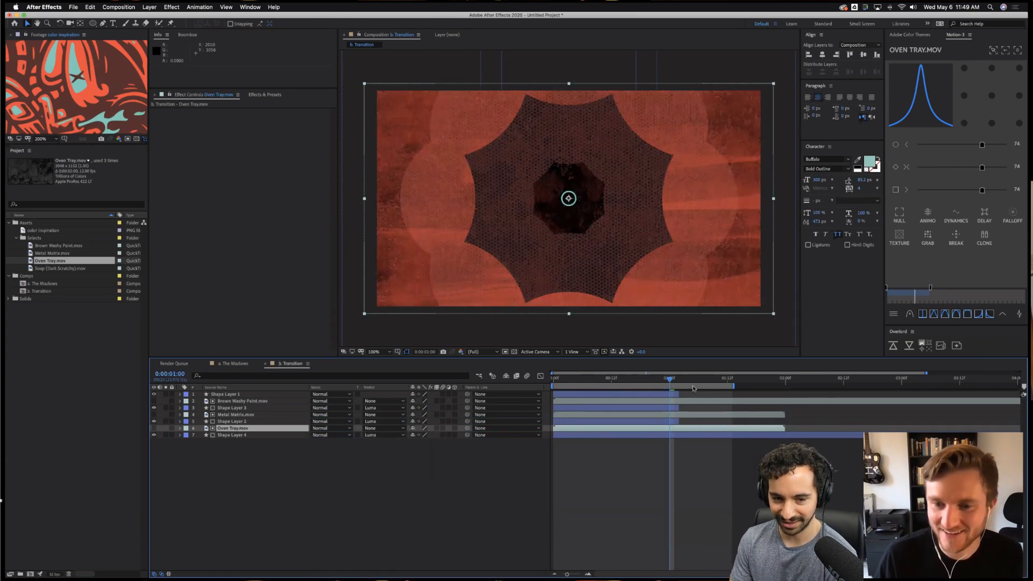
drag(660, 382, 627, 395)
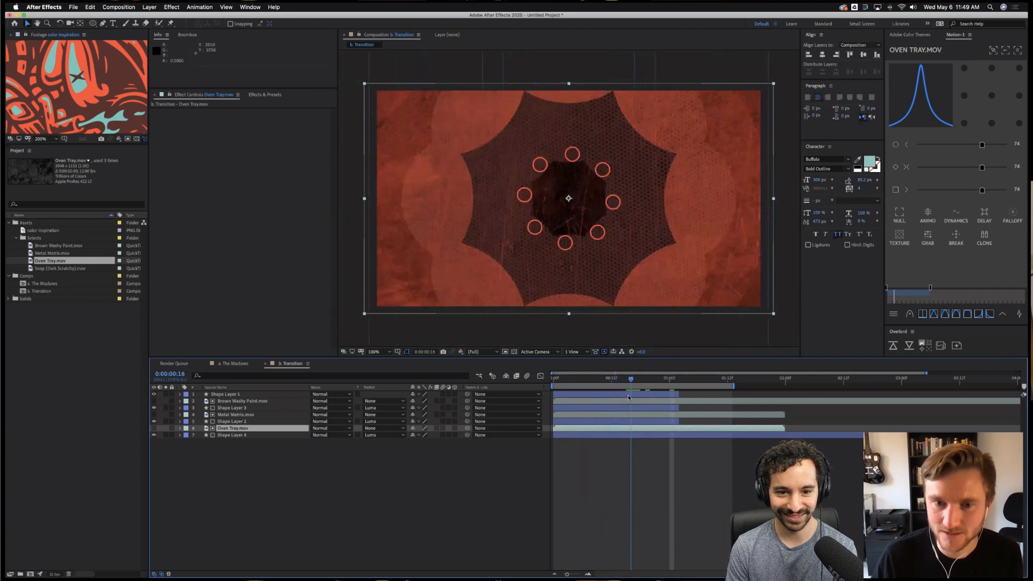
Replace the Oven Tray.mov matte layer with Brown Washy Paint.mov and preview the textured central circle.
click(235, 429)
click(57, 247)
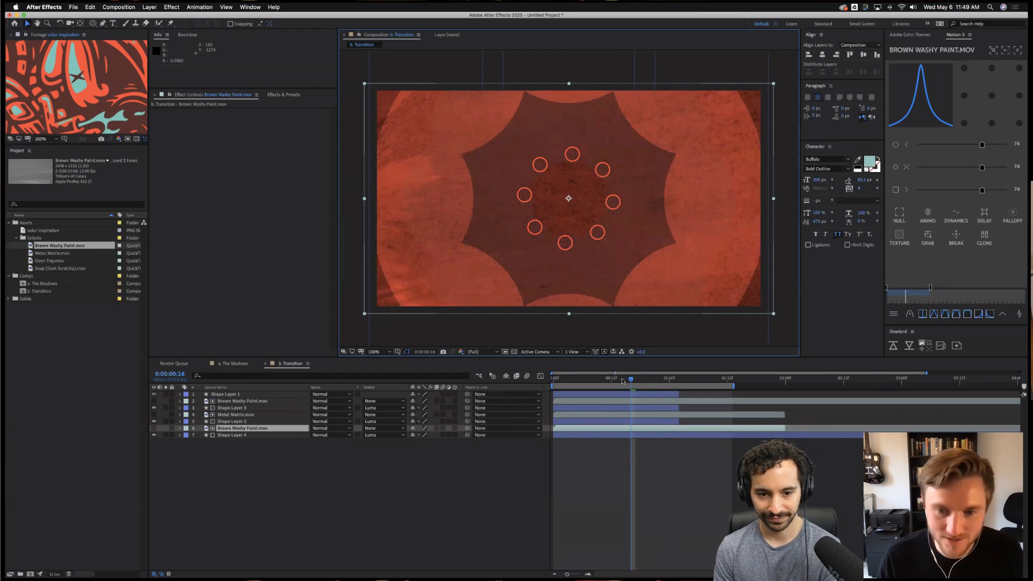
drag(622, 381, 606, 385)
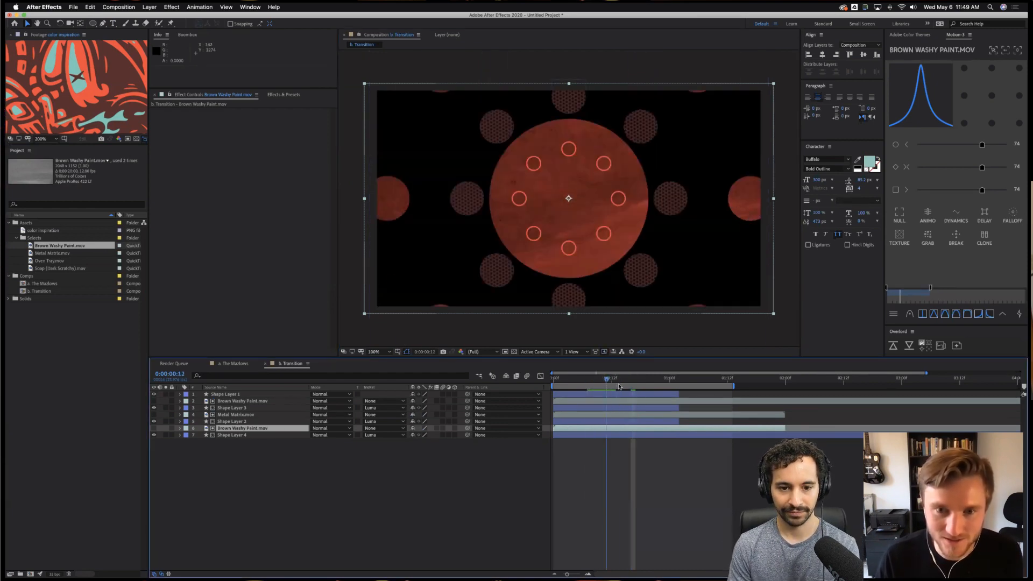
key(space)
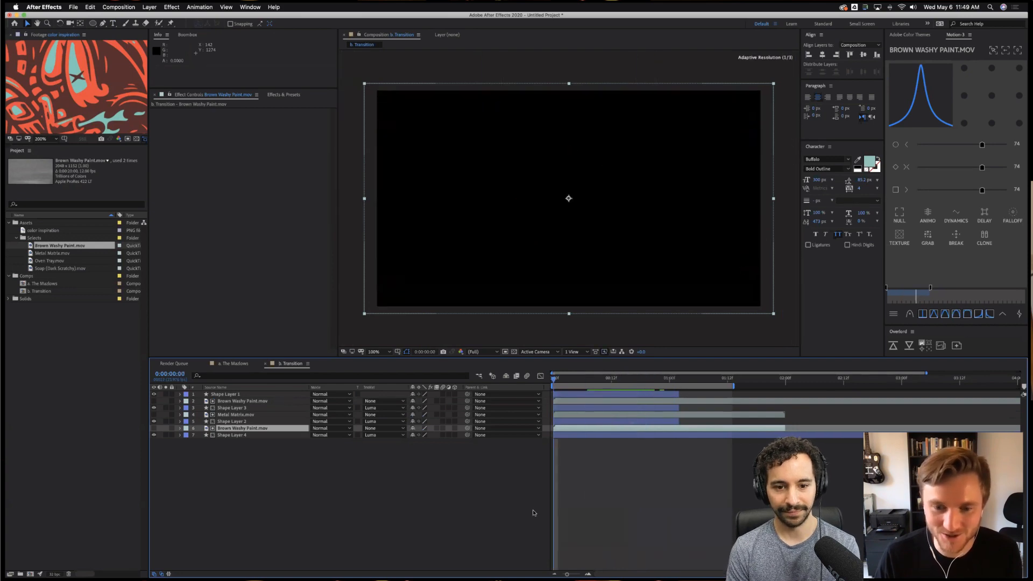
click(518, 487)
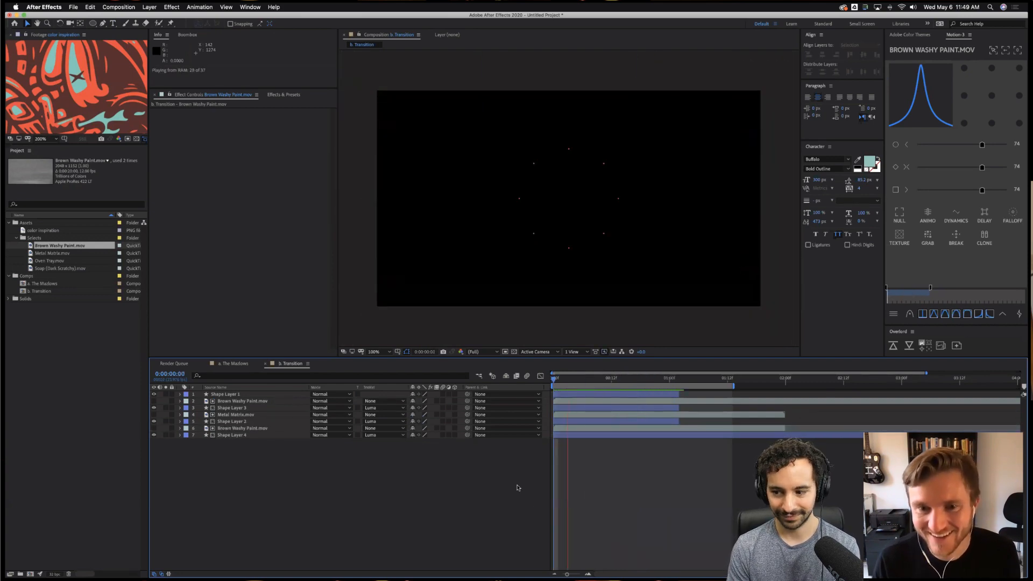
key(space)
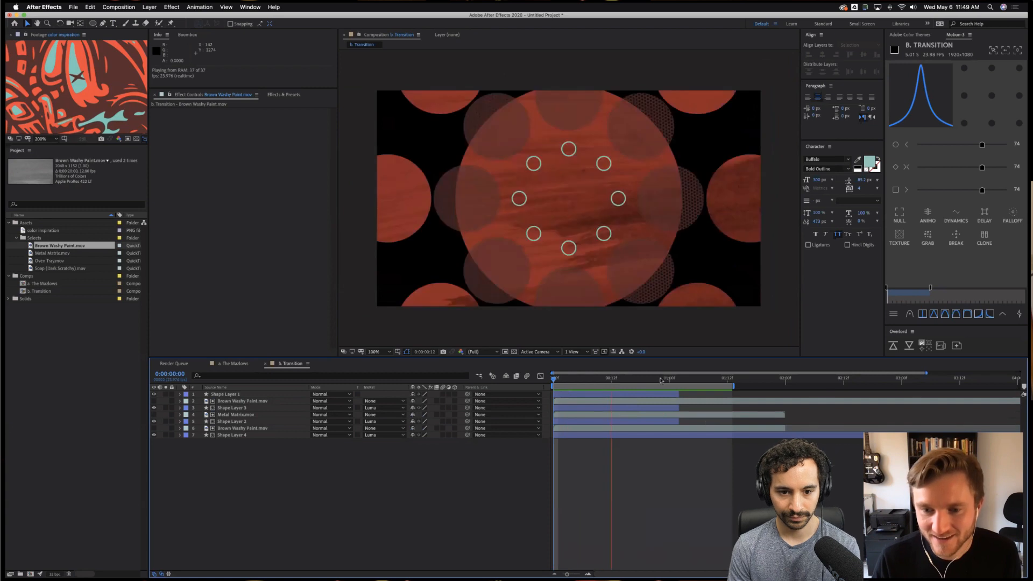
click(682, 398)
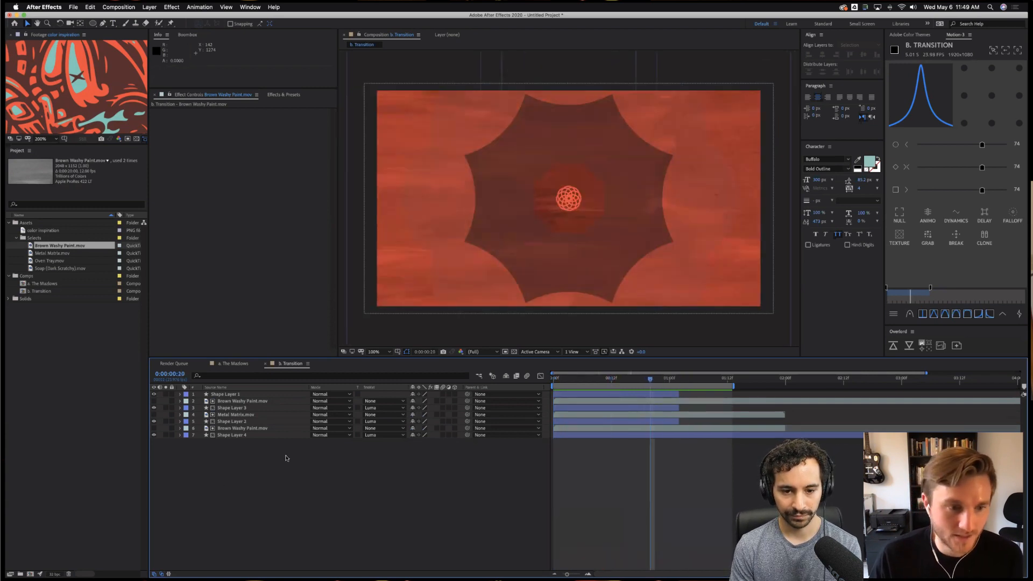
Delete the Brown Washy Paint.mov layer above Shape Layer 4 and remove Shape Layer 4's track matte.
click(231, 396)
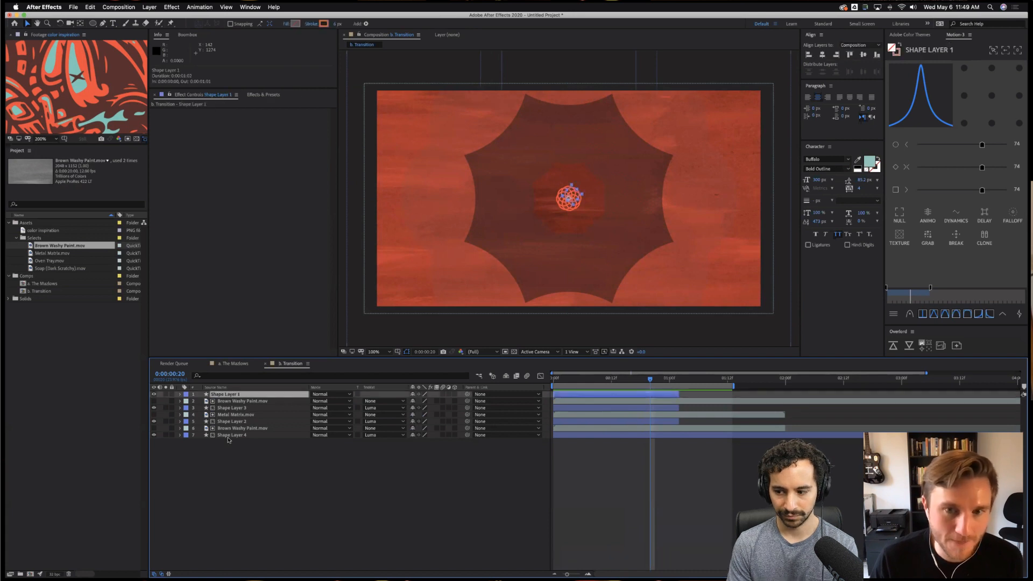
click(231, 435)
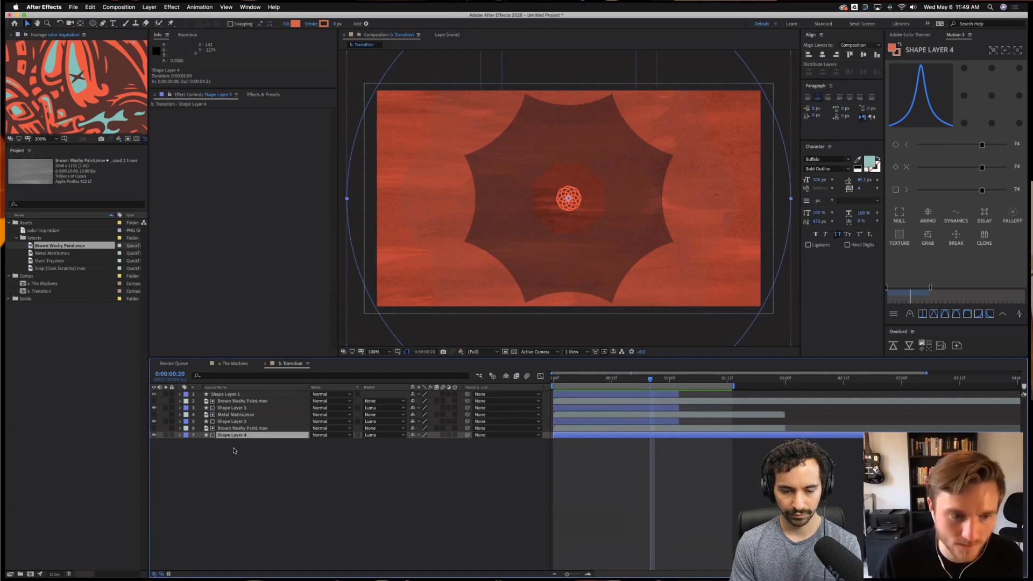
click(243, 429)
key(Delete)
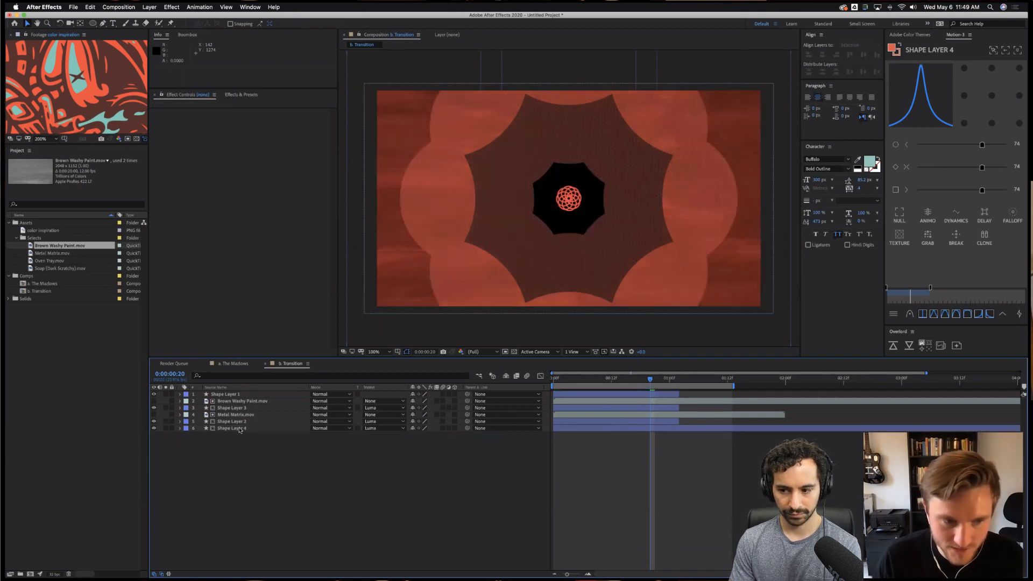
click(398, 428)
click(379, 434)
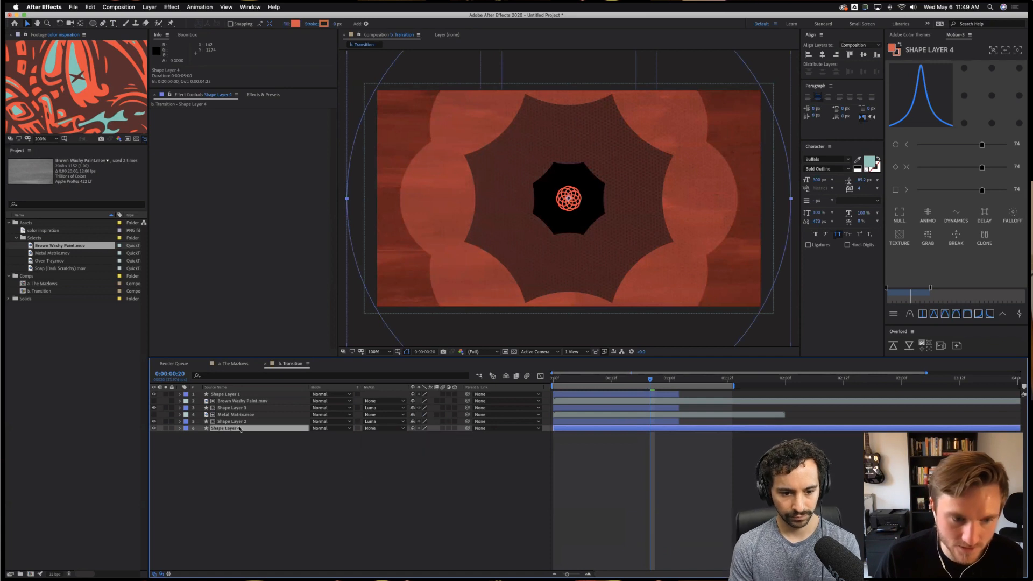
Duplicate Shape Layer 4 with the copy starting at 0:00:00:09, and set the copy as Shape Layer 4's alpha inverted matte.
key(super+d)
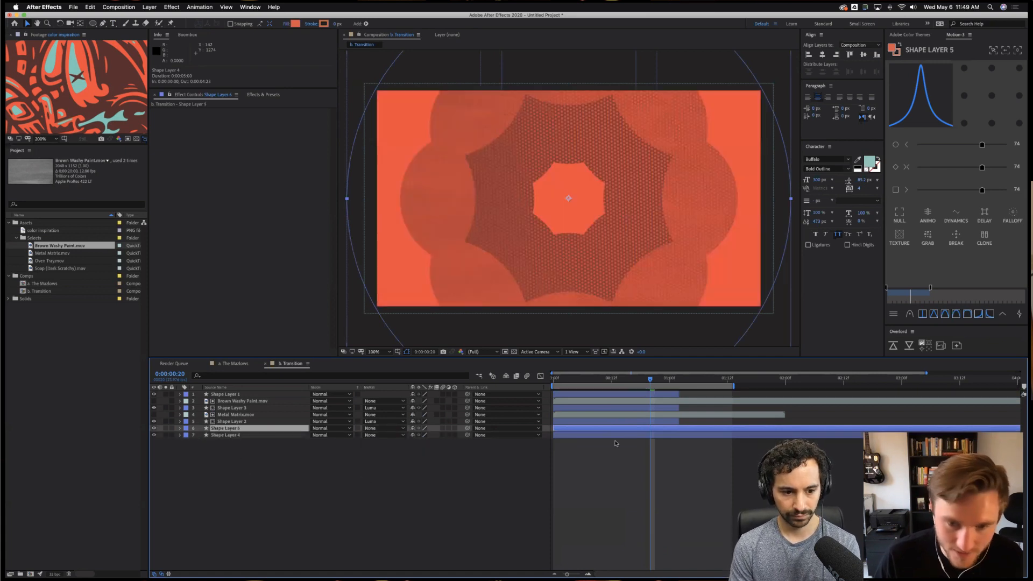
drag(601, 429, 648, 430)
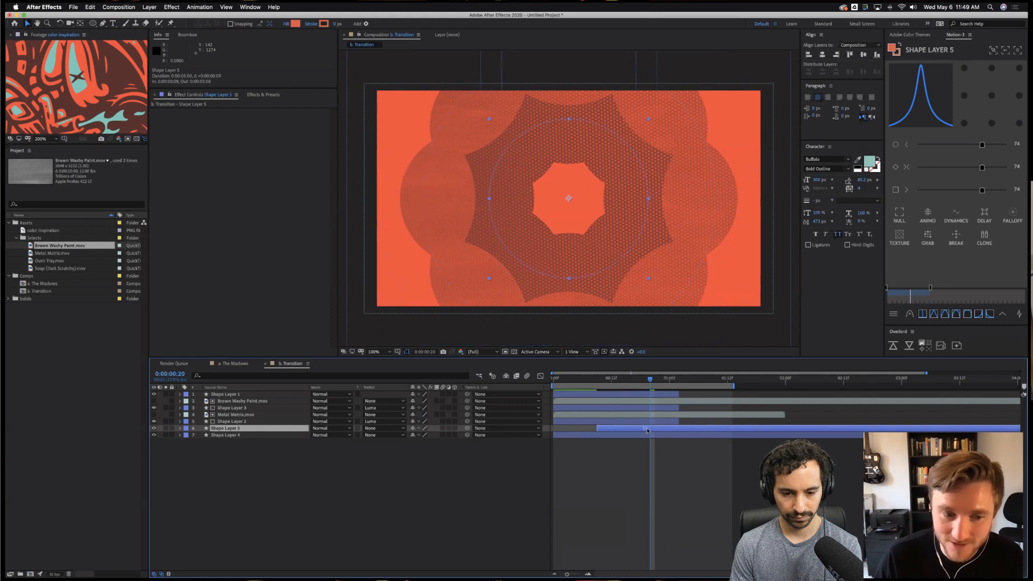
click(227, 435)
click(385, 434)
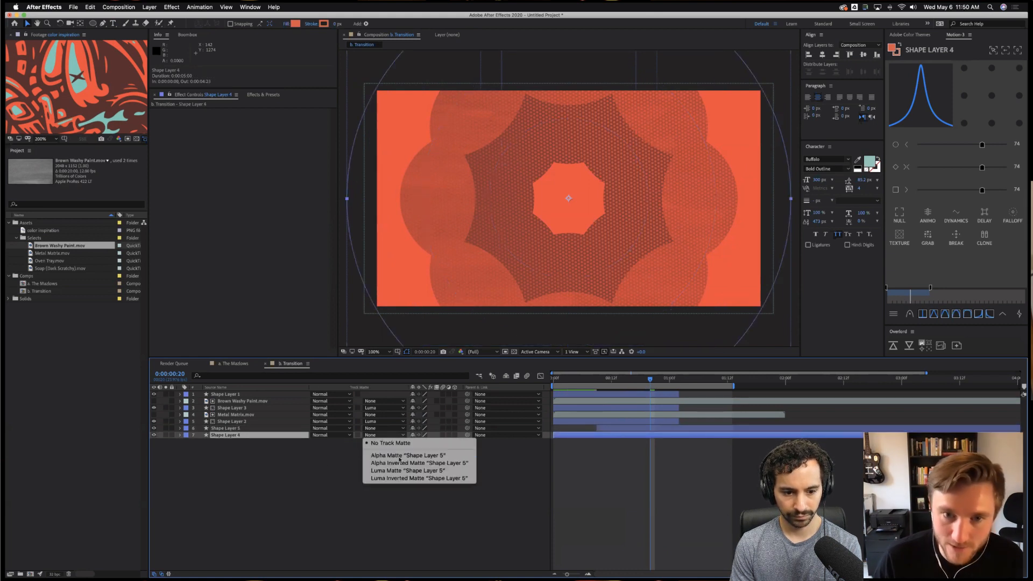
click(399, 455)
click(384, 435)
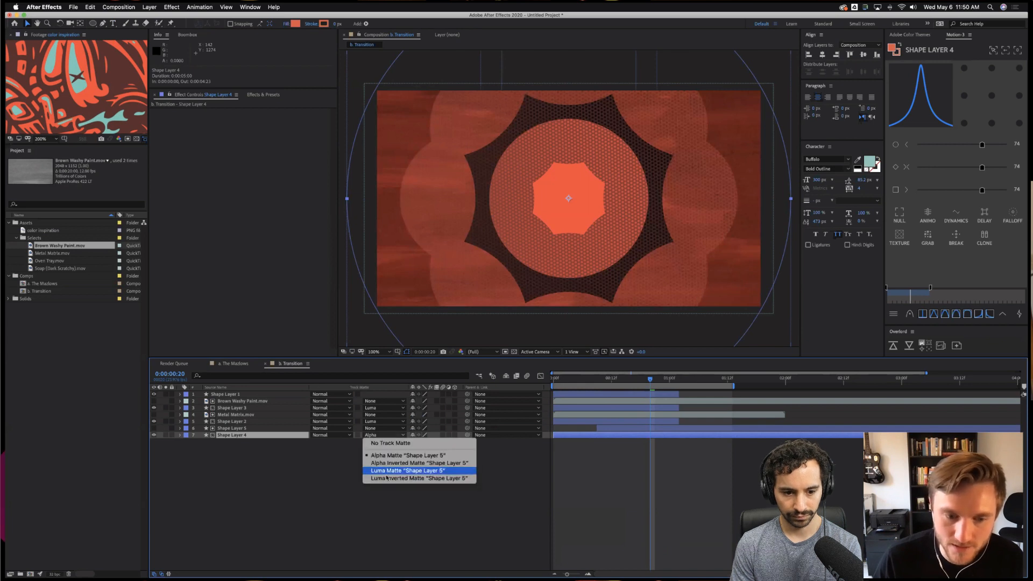
click(392, 465)
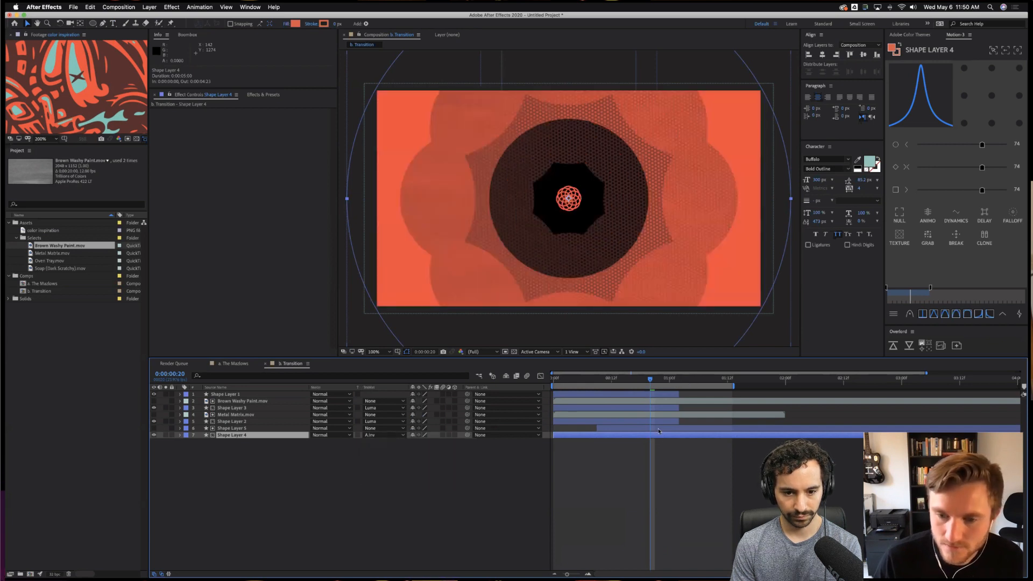
Shift Shape Layers 4 and 5 together 21 frames later and scrub through the central circle's opening.
drag(750, 429, 851, 429)
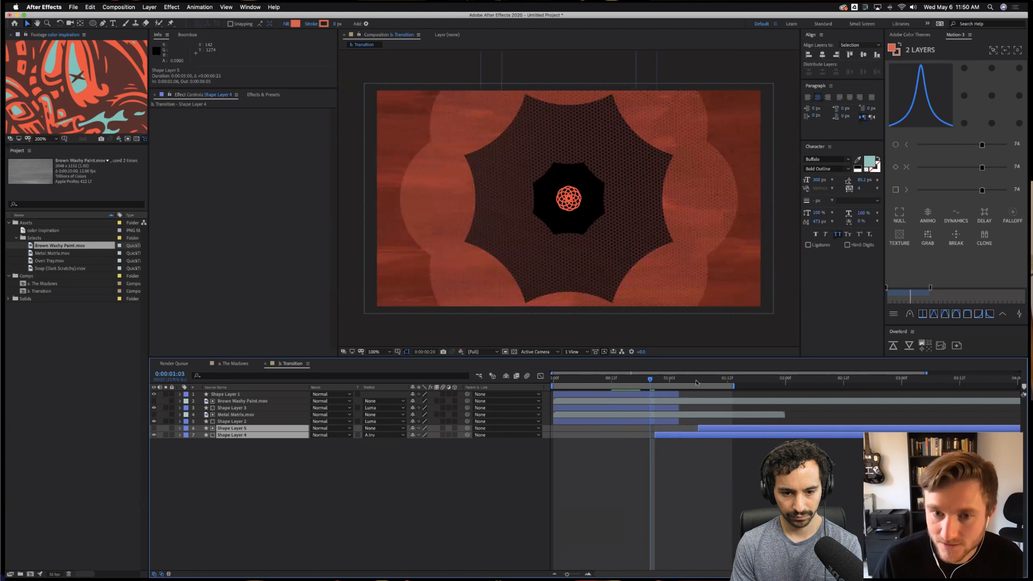
drag(696, 383, 795, 383)
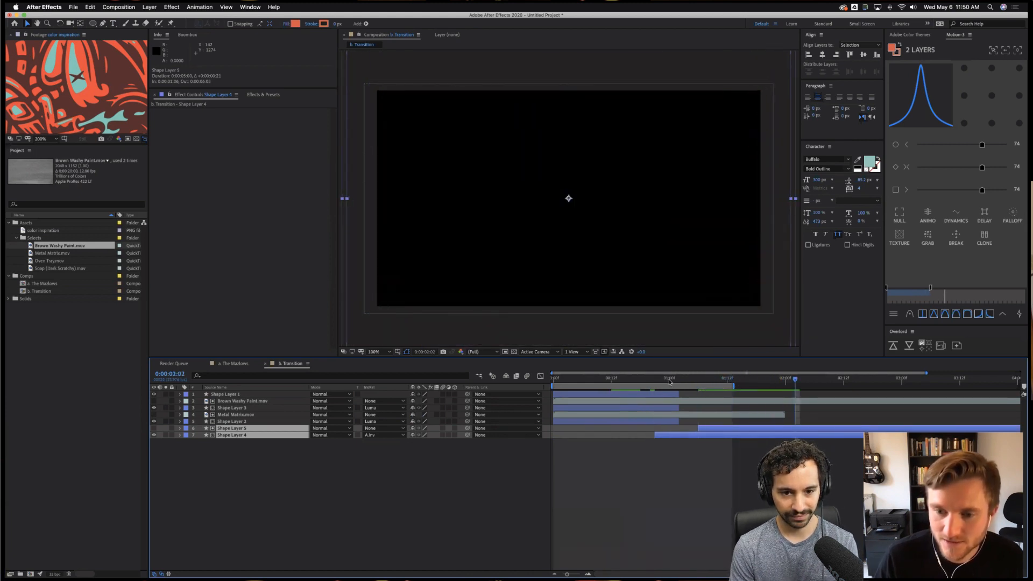
drag(683, 382, 703, 383)
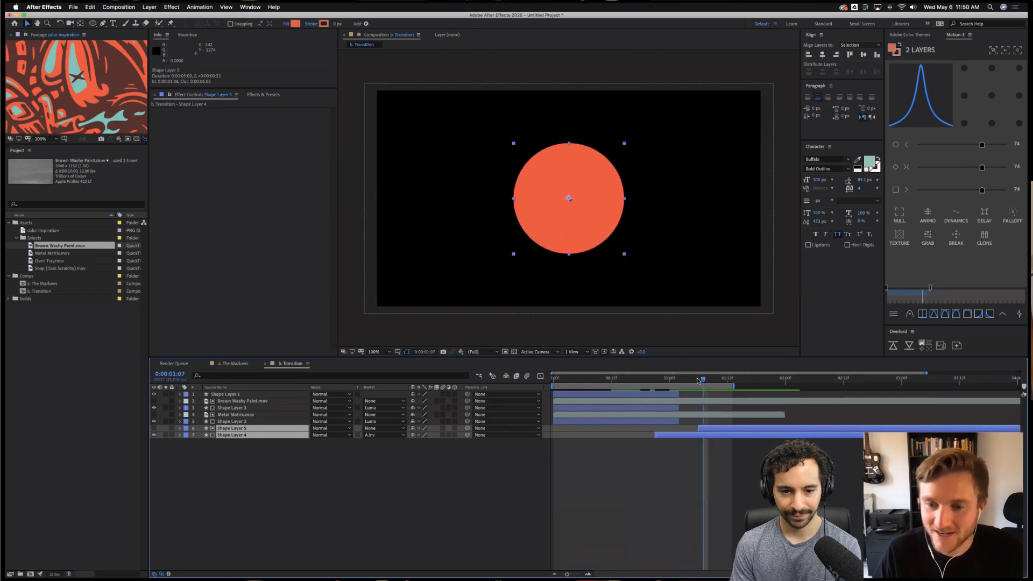
Reveal the size keyframes of Shape Layers 4 and 5 and advance the playhead to 0:00:01:14.
key(u)
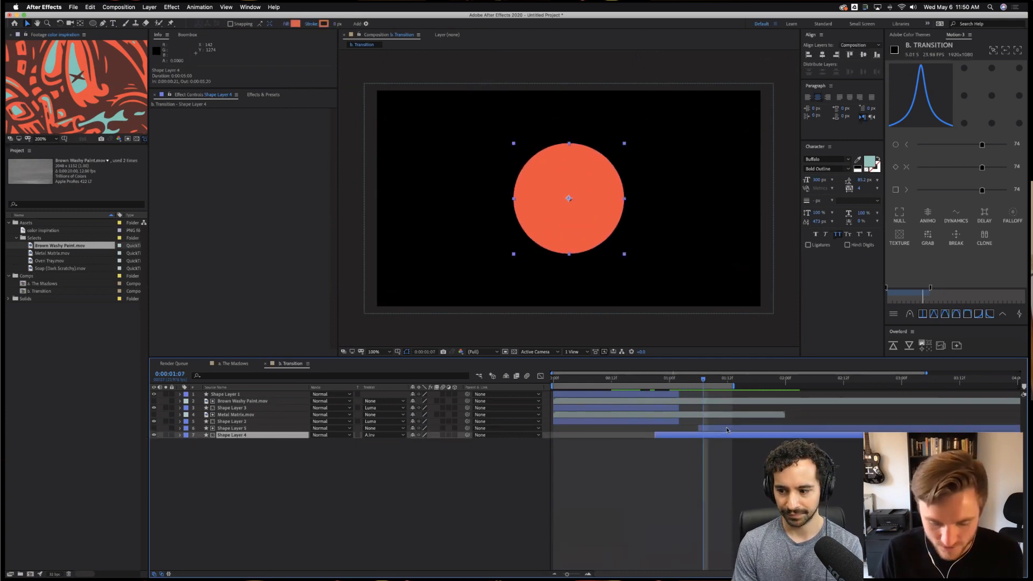
key(super+shift+a)
key(Page_Down)
key(Page_Down)
key(Page_Down)
key(Page_Down)
key(Page_Down)
key(Page_Down)
key(Page_Down)
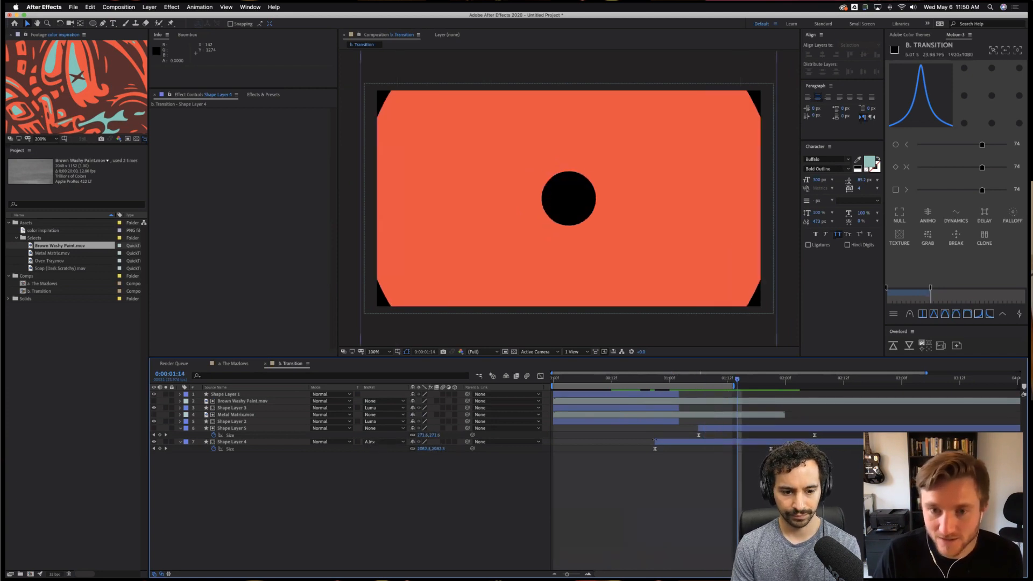
Shift Shape Layers 4 and 5 together 17 frames earlier and preview the transition from the start.
key(Page_Down)
key(Page_Down)
key(Page_Down)
key(Page_Down)
key(Page_Down)
key(Page_Down)
key(Page_Down)
key(Page_Down)
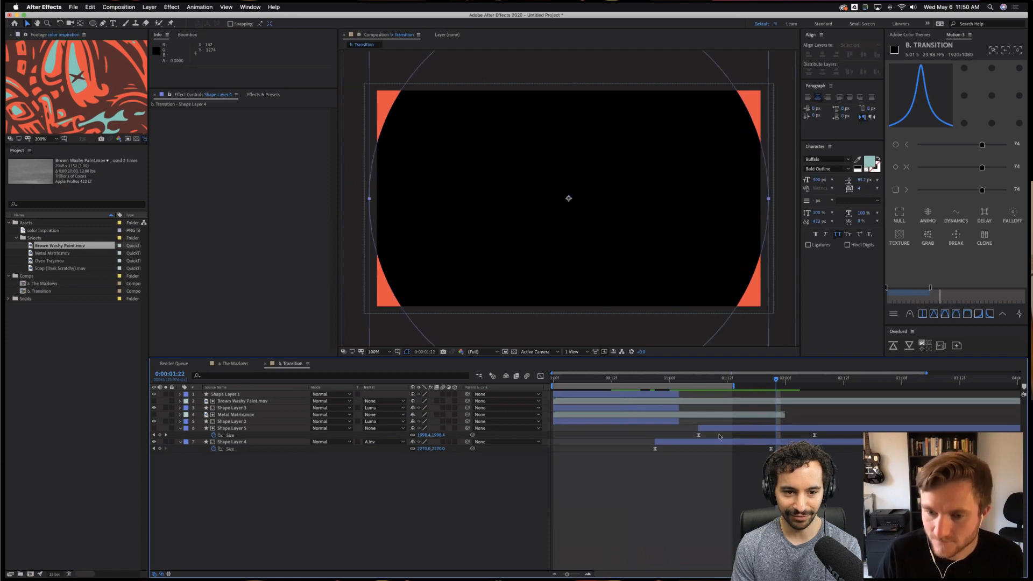
click(723, 429)
shift+click(719, 442)
drag(718, 442, 634, 449)
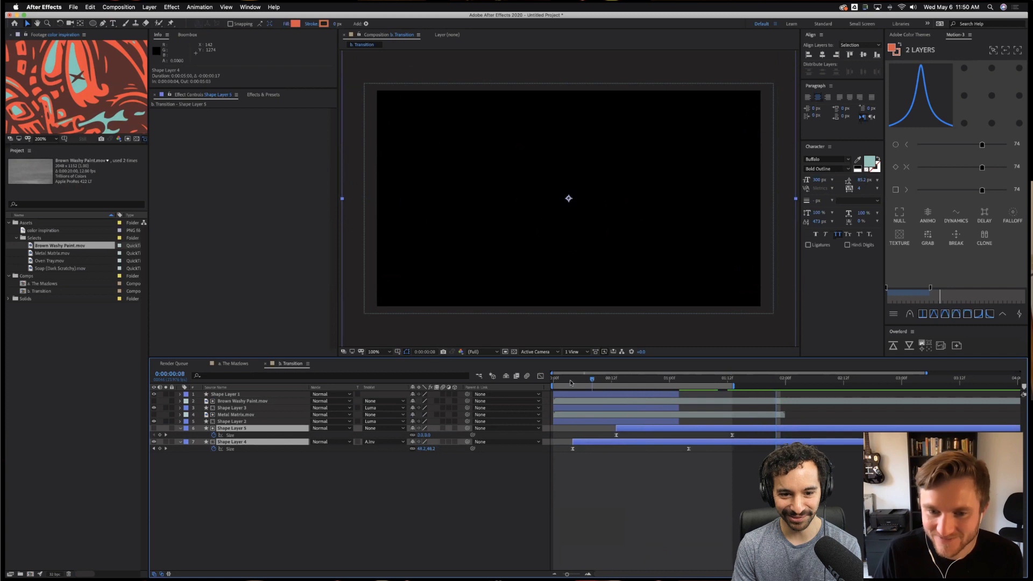
drag(571, 383, 554, 380)
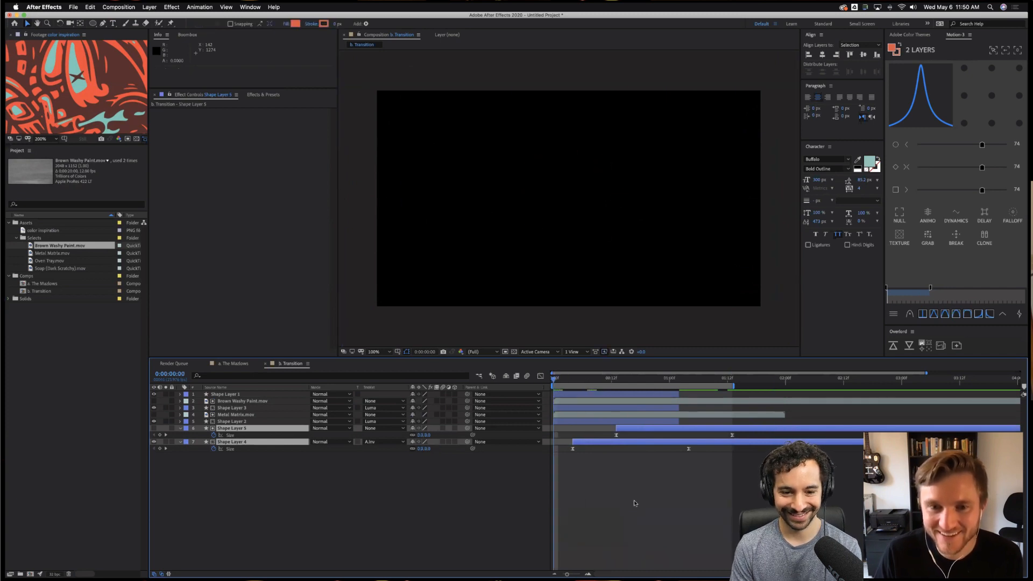
key(space)
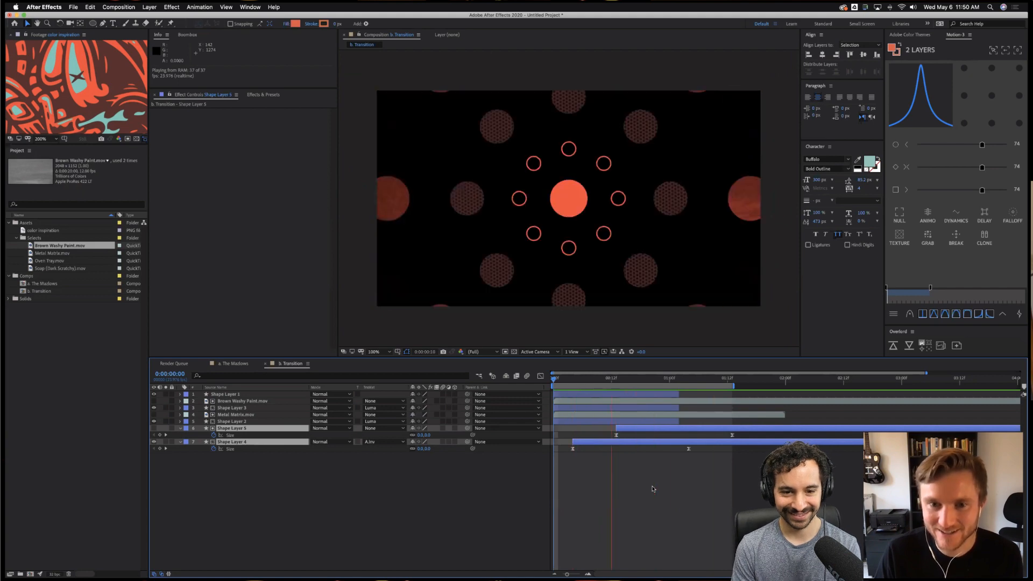
Reveal all layers' keyframes, set the selected shape rotation and size keyframes' easing to 53 in Motion, and preview from the start.
click(653, 489)
key(u)
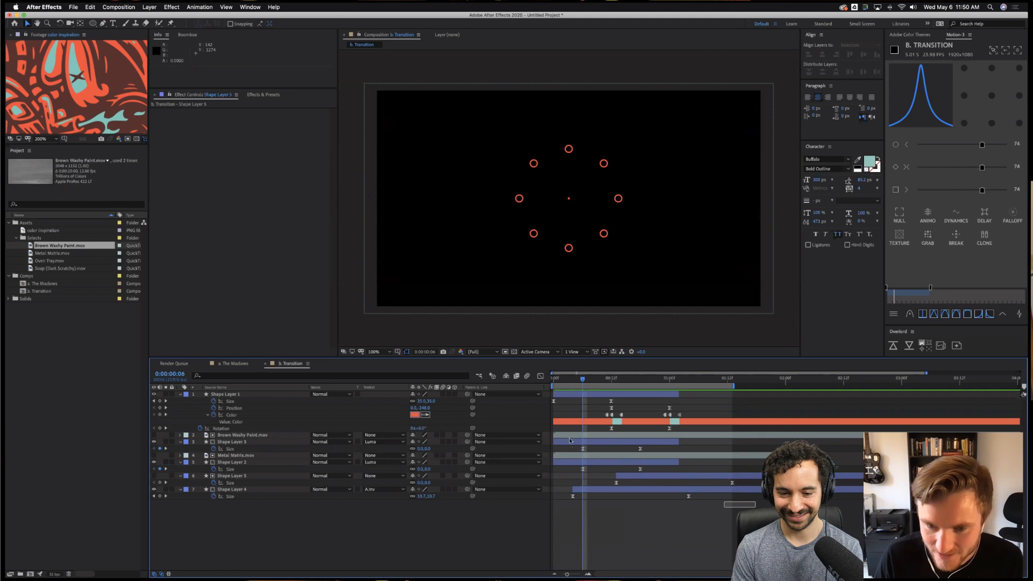
drag(565, 428, 734, 506)
drag(982, 168, 964, 167)
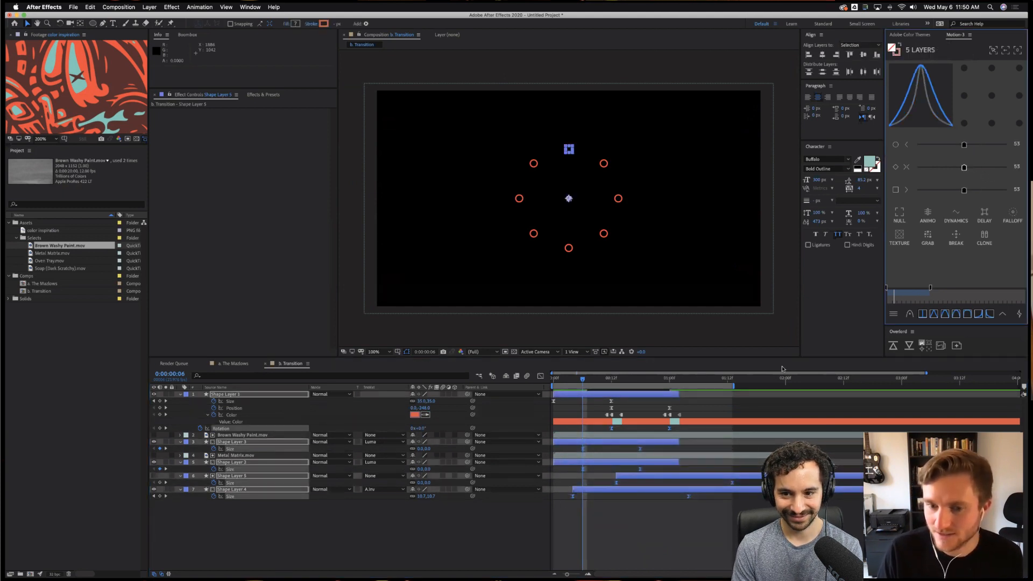
click(678, 410)
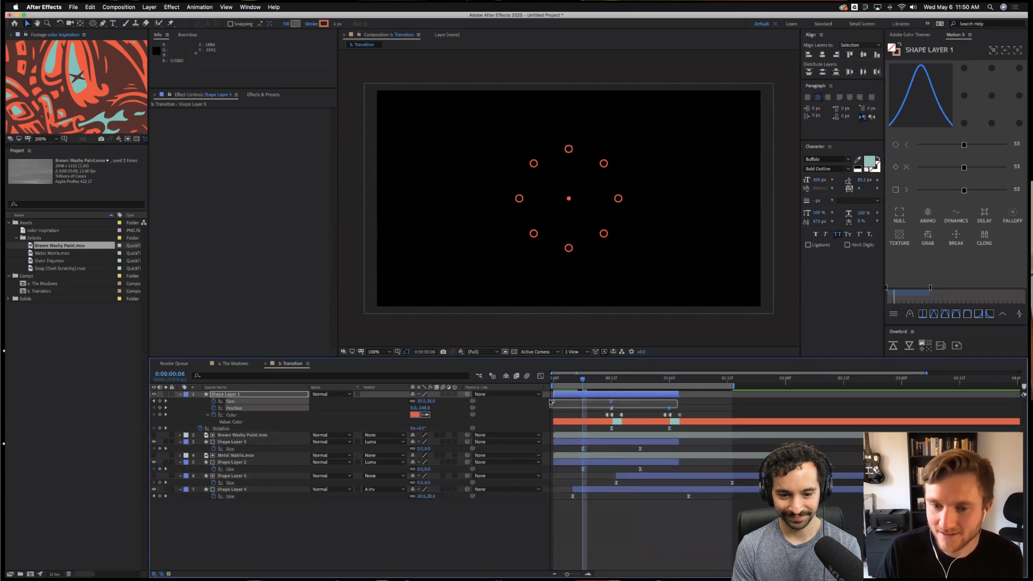
key(F2)
click(554, 379)
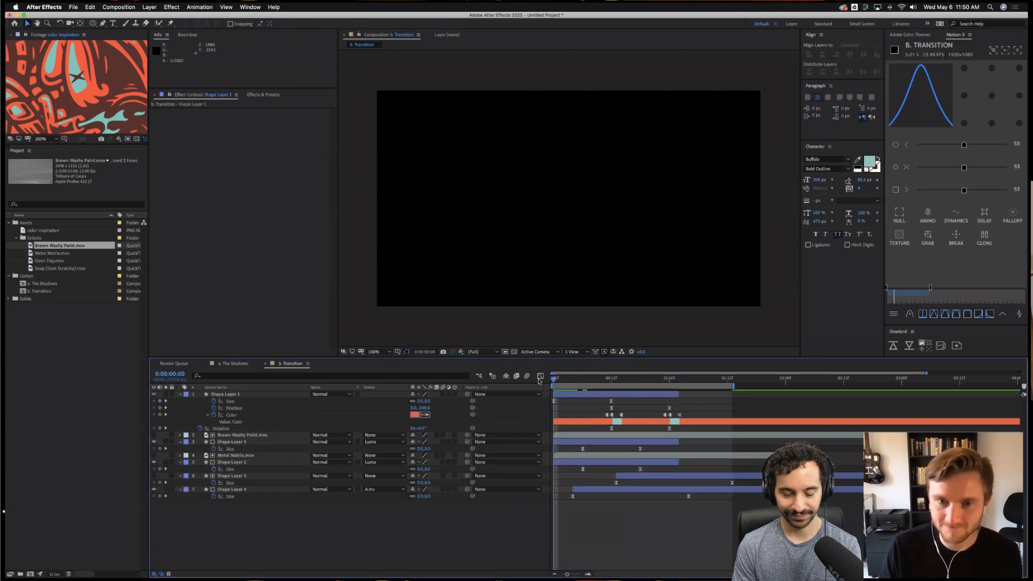
key(space)
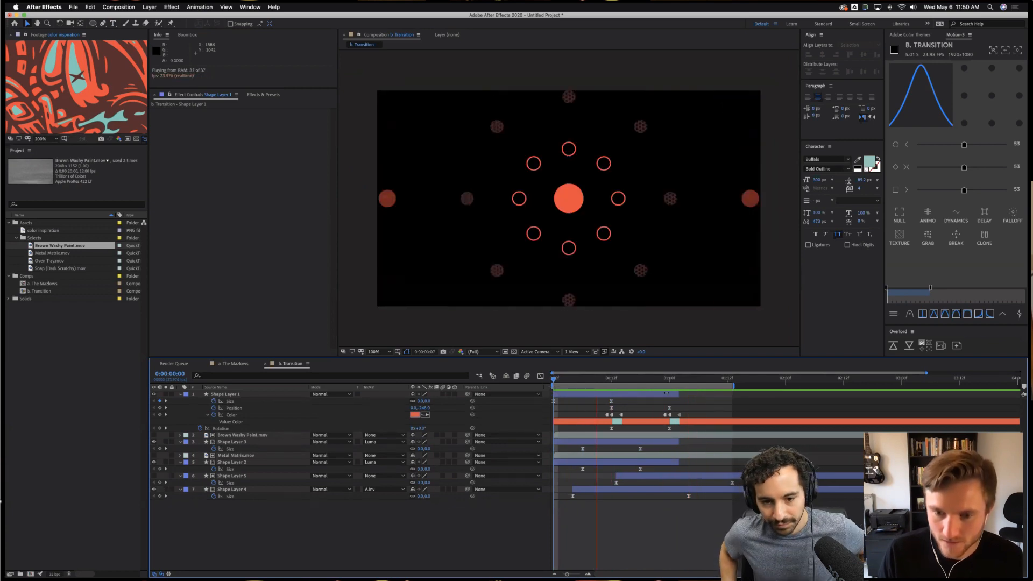
Extend the ends of Shape Layers 2 and 3 to about 0:00:01:12 and scrub around 0:00:00:18.
click(626, 380)
drag(640, 382, 723, 442)
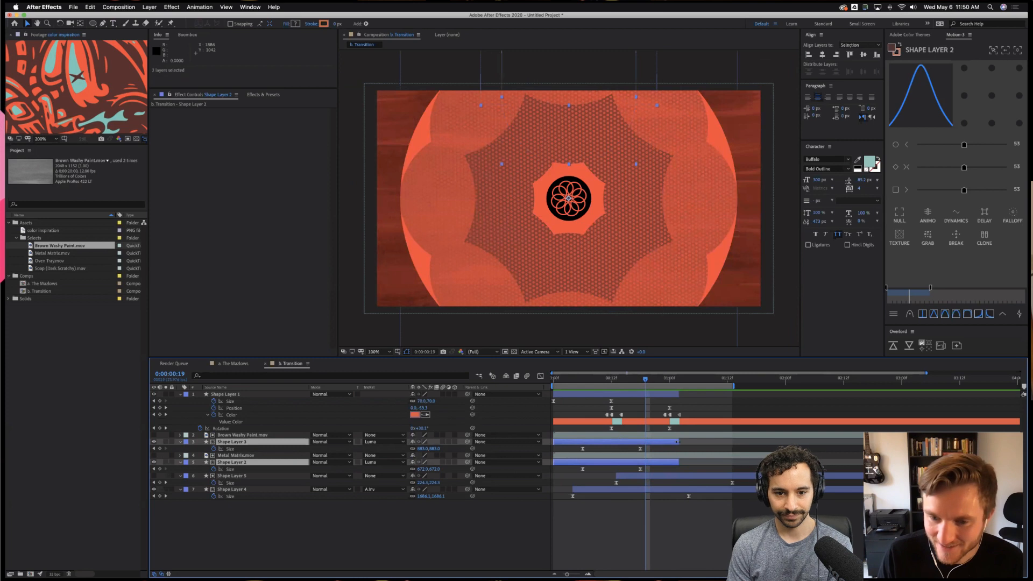
click(716, 451)
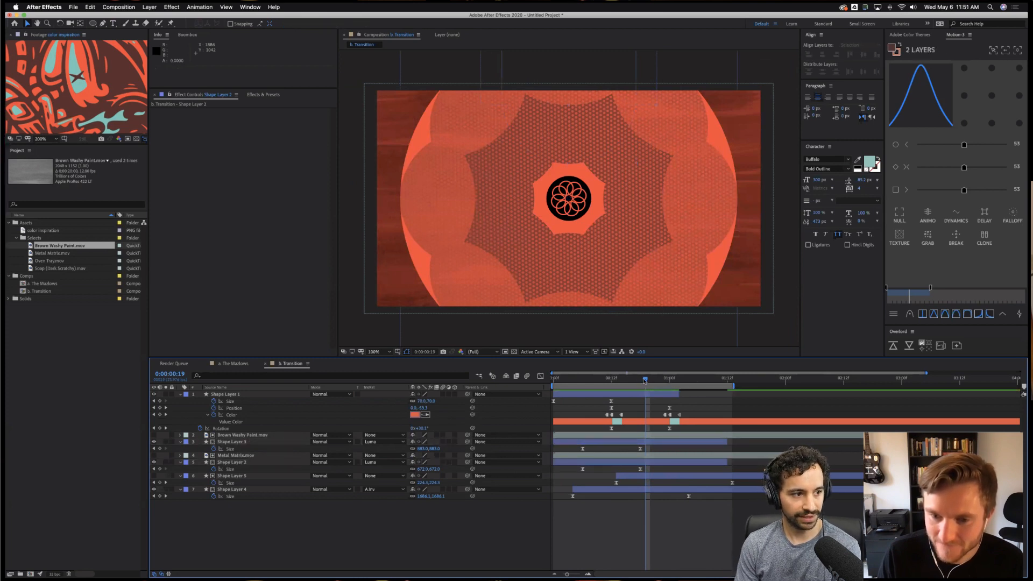
drag(645, 381, 640, 380)
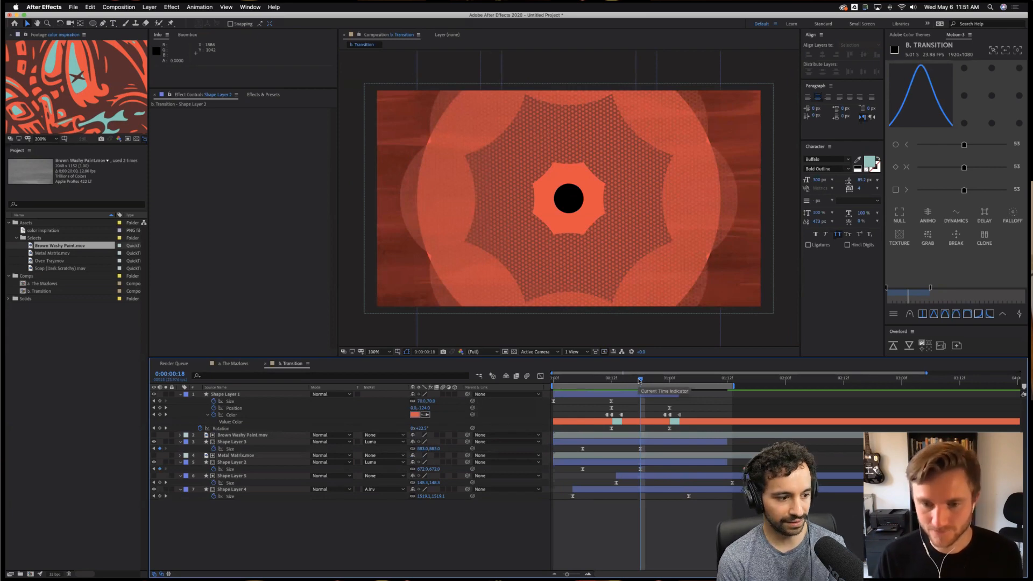
mouse_move(652, 383)
mouse_down()
mouse_move(683, 388)
mouse_move(639, 395)
mouse_up()
At 0:00:01:11, keyframe the Size of Shape Layers 3 and 2 to 0.
key(space)
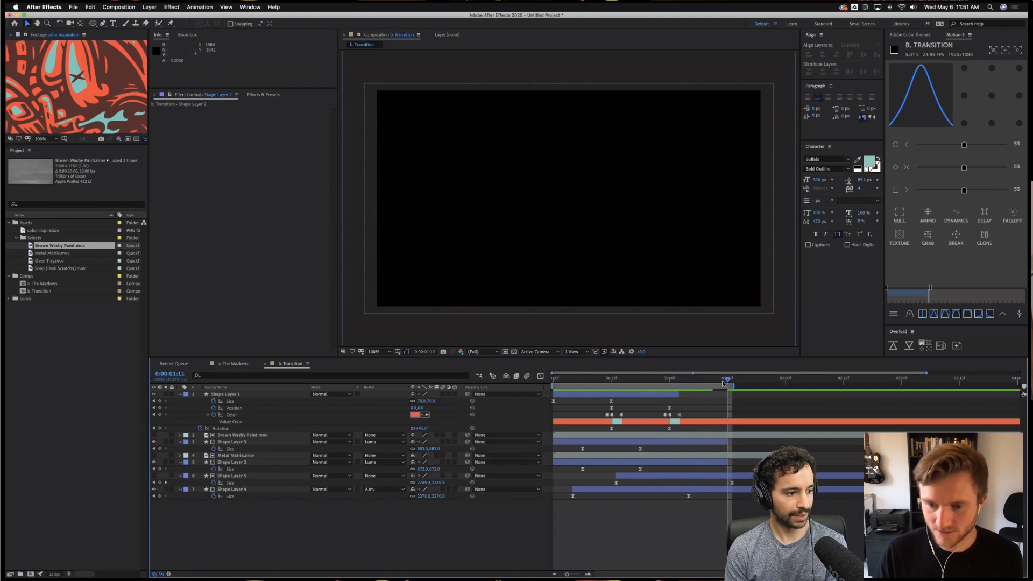
key(space)
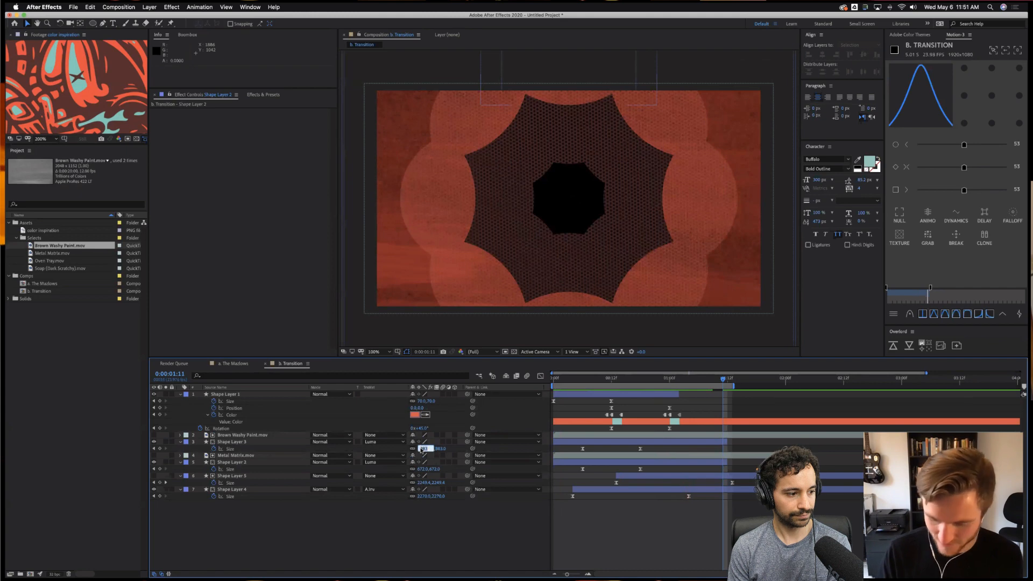
text(0)
key(Return)
click(421, 469)
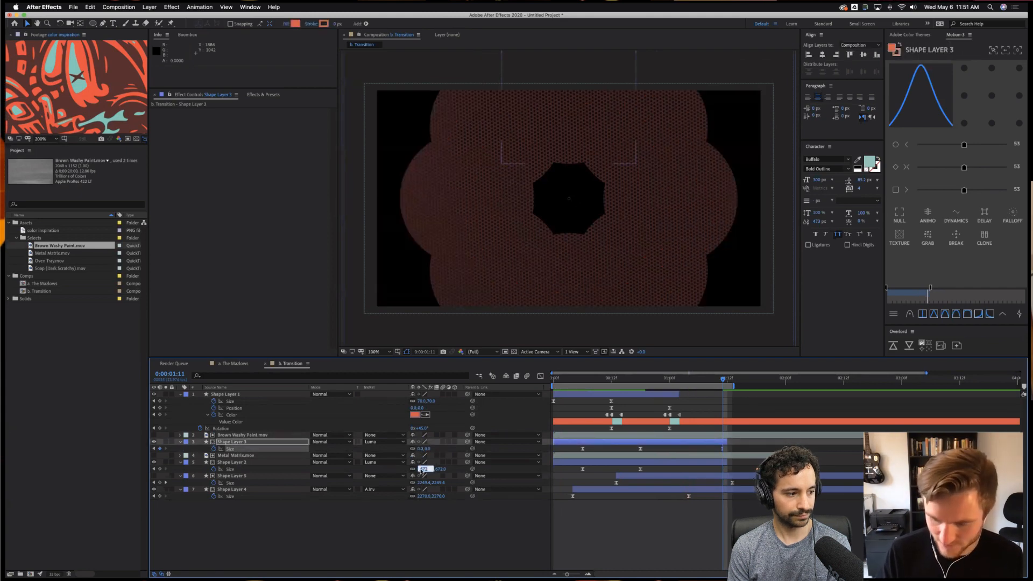
text(0)
key(Return)
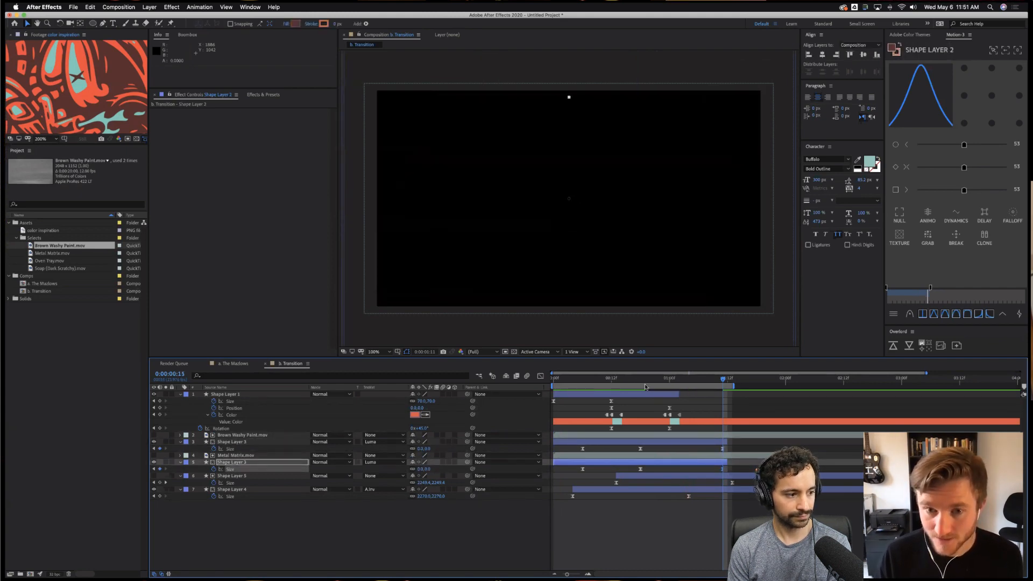
Add starting Rotation keyframes to Shape Layers 2 and 3 at 0:00:00:18.
key(space)
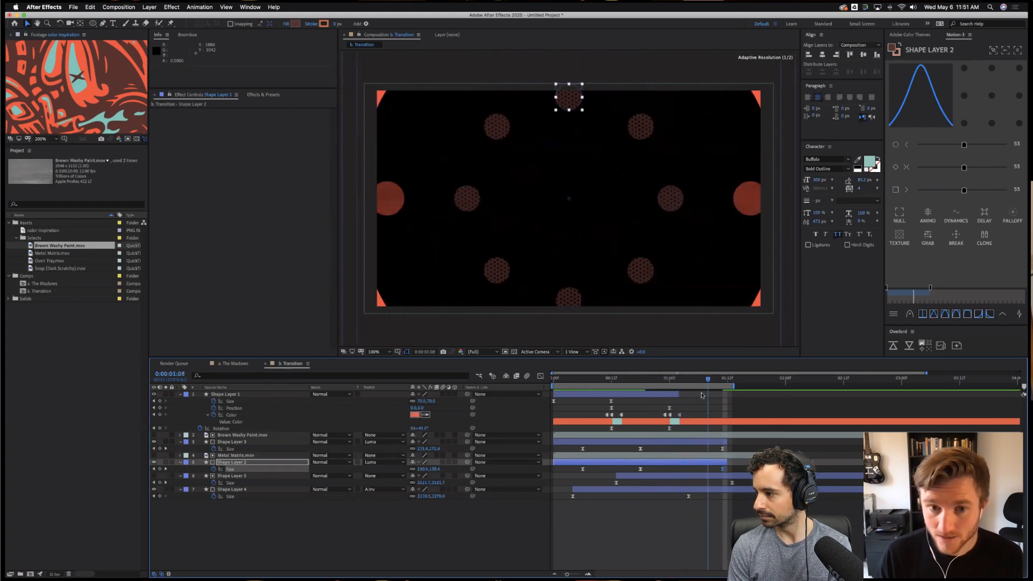
super+click(635, 443)
key(r)
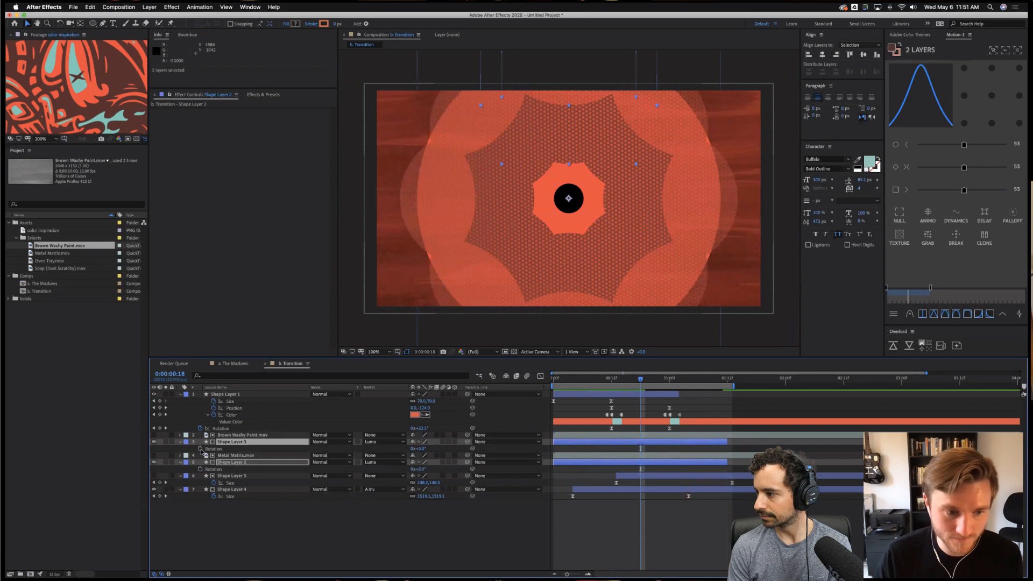
key(alt+shift+r)
At 0:00:01:06, set the Rotation of Shape Layer 3 to 45° and of Shape Layer 2 to -45°.
click(720, 384)
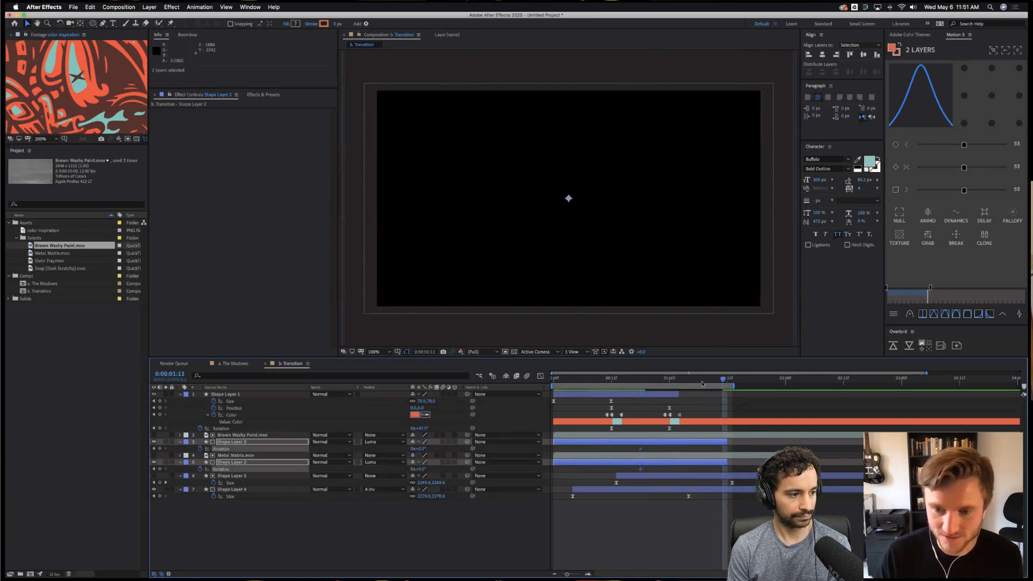
click(699, 383)
key(F2)
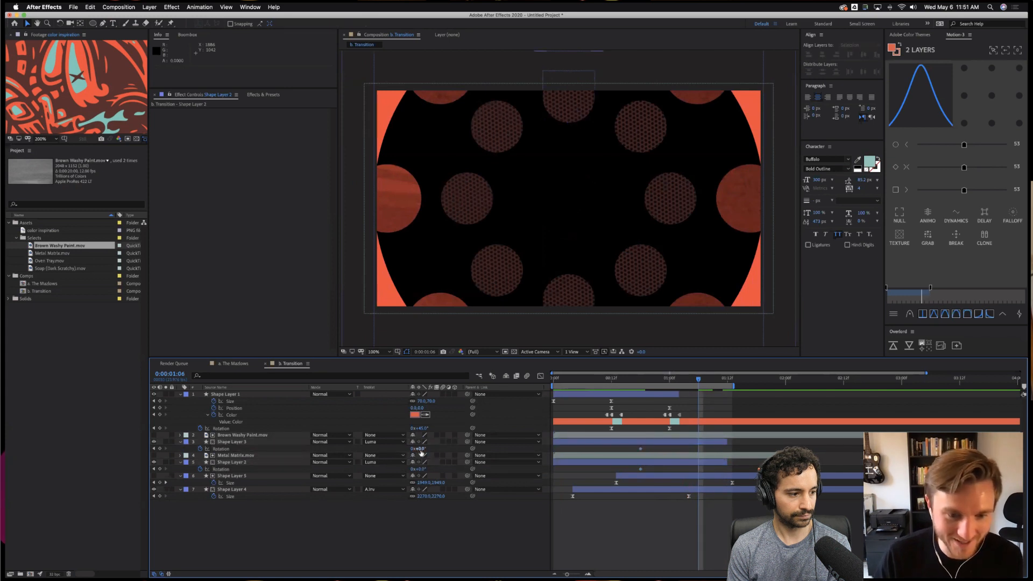
mouse_move(423, 448)
mouse_down()
mouse_move(454, 452)
mouse_move(427, 449)
mouse_up()
click(424, 449)
text(45)
key(Return)
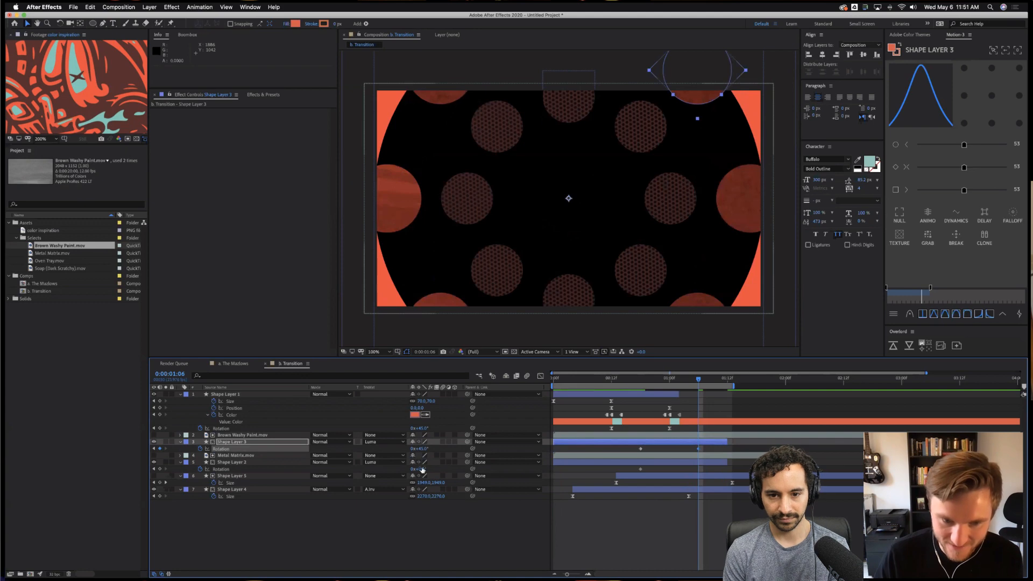
click(423, 469)
text(-45)
key(Return)
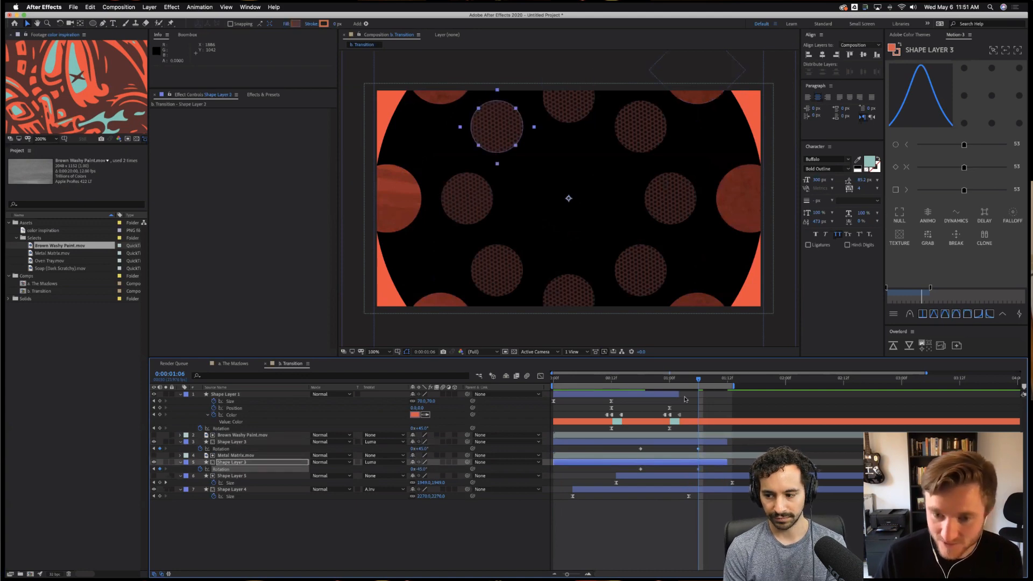
Ease the first Rotation keyframes of Shape Layers 2 and 3 to 59 in Motion and review the counter-rotating circles.
mouse_move(651, 388)
mouse_down()
mouse_move(577, 388)
mouse_move(724, 390)
mouse_move(645, 388)
mouse_up()
drag(660, 474, 637, 446)
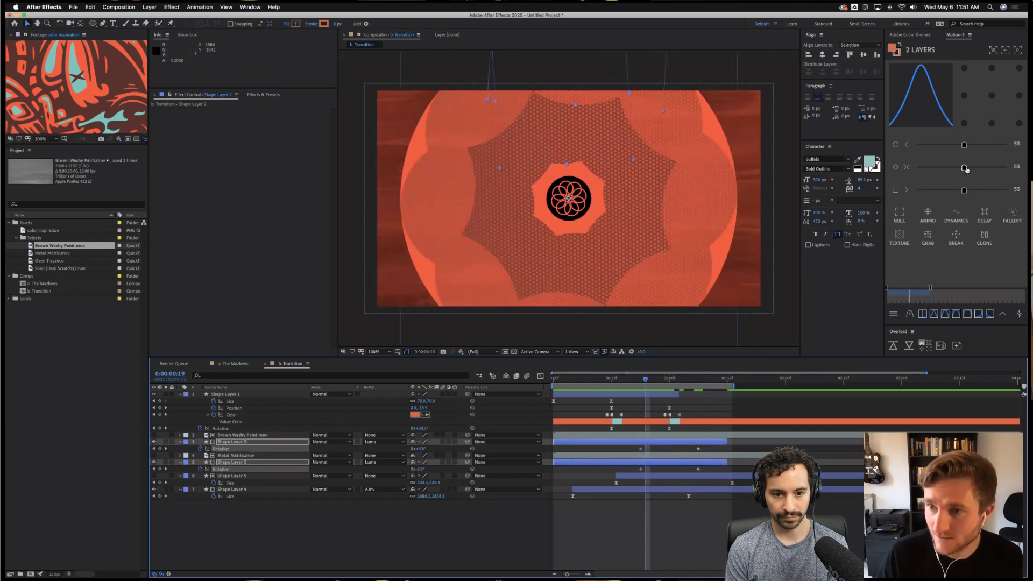
drag(964, 167, 969, 167)
click(660, 526)
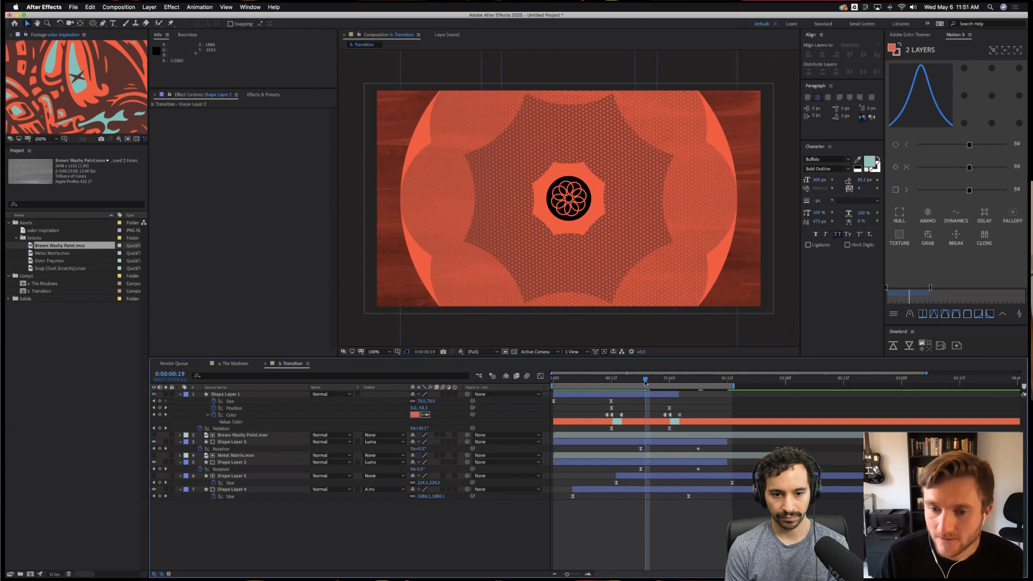
key(space)
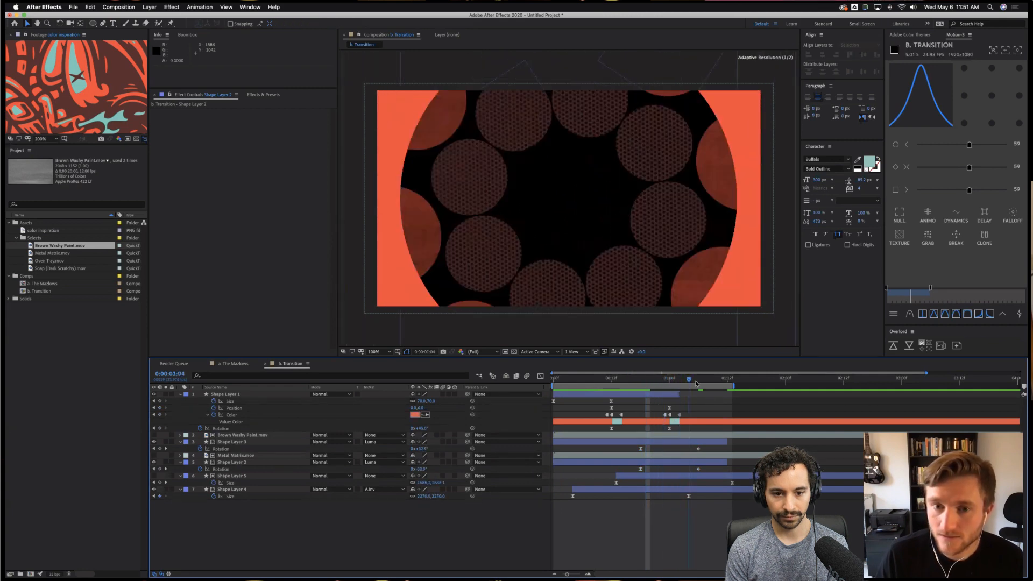
drag(672, 389, 676, 410)
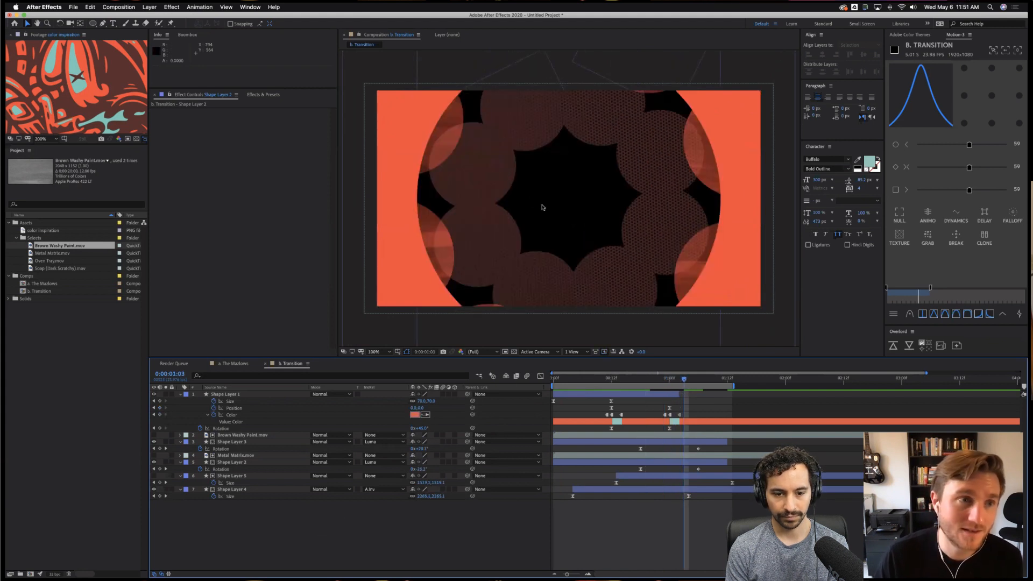
Copy Shape Layer 1 from the a. The Mazlows composition into b. Transition and shift the copy about five frames later.
click(235, 366)
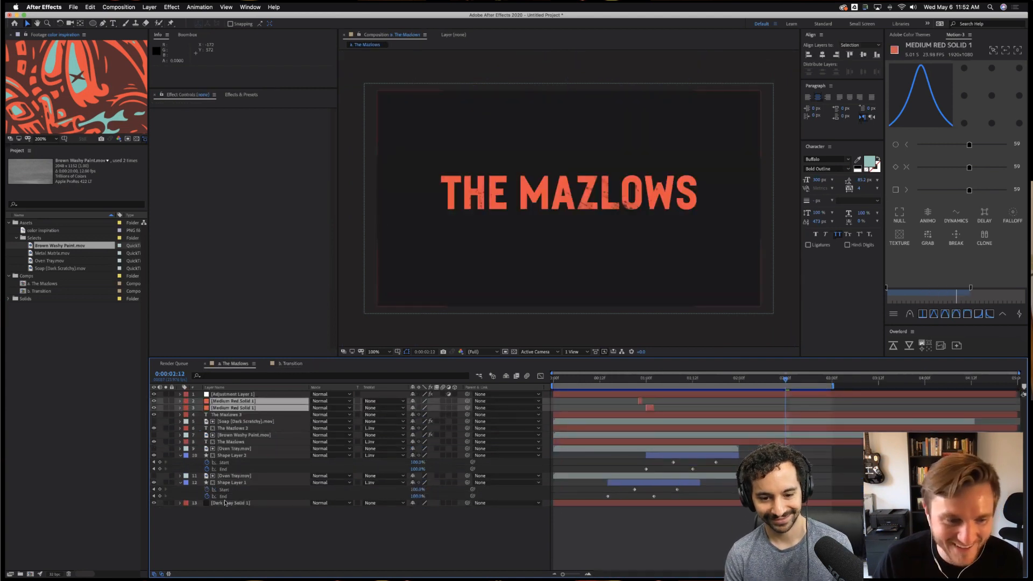
click(232, 483)
key(super+c)
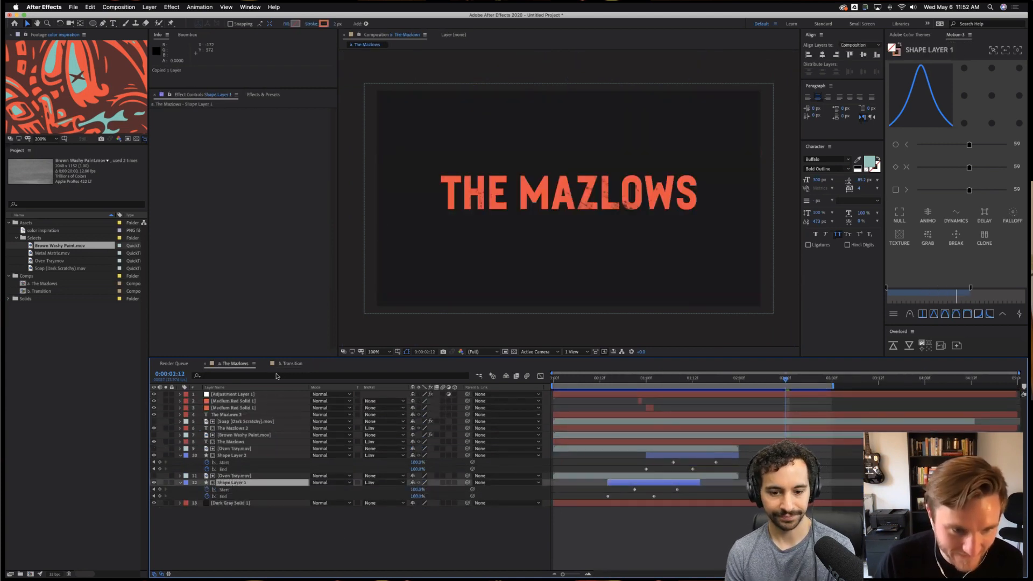
click(291, 365)
key(super+v)
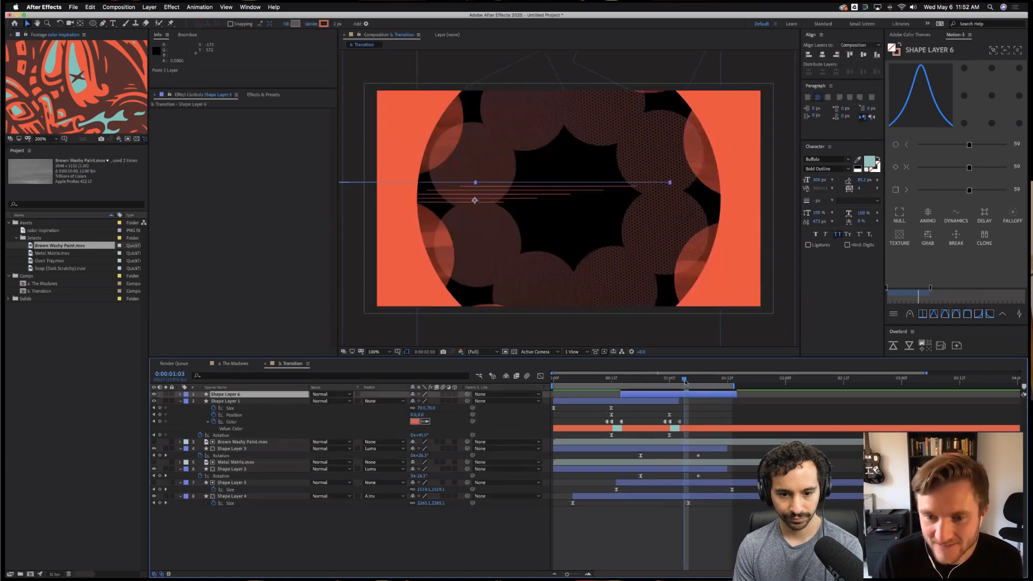
drag(685, 396, 706, 398)
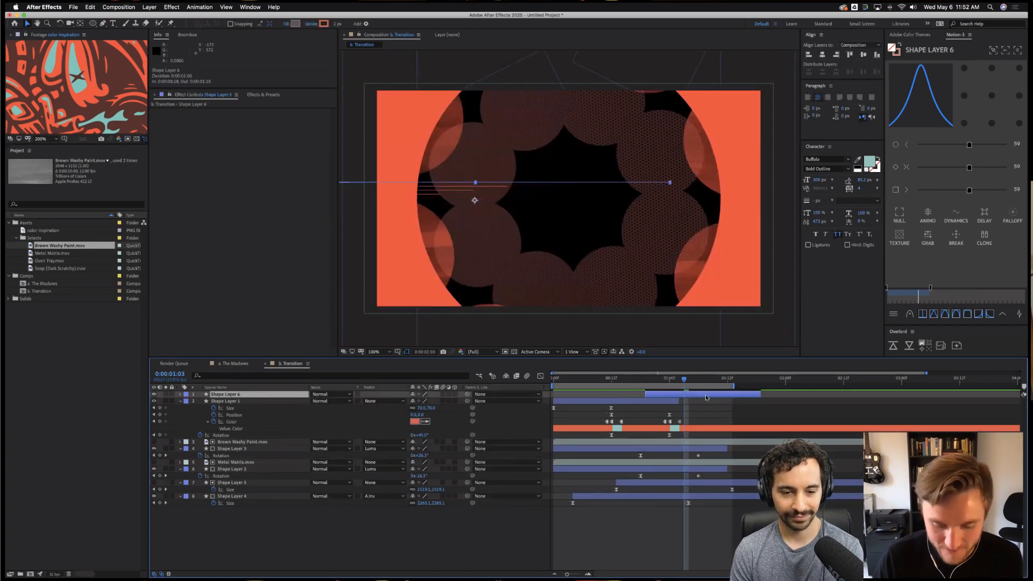
Set the Rotation of Repeater 1 on Shape Layer 6 to 60° so its six line copies fan out evenly.
key(u)
key(u)
key(Page_Down)
key(Page_Down)
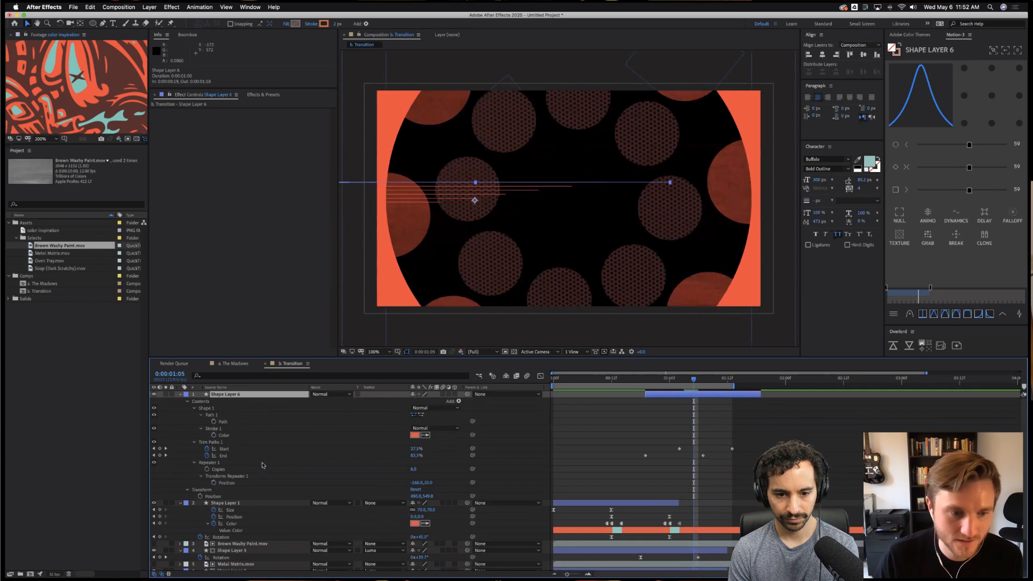
click(195, 462)
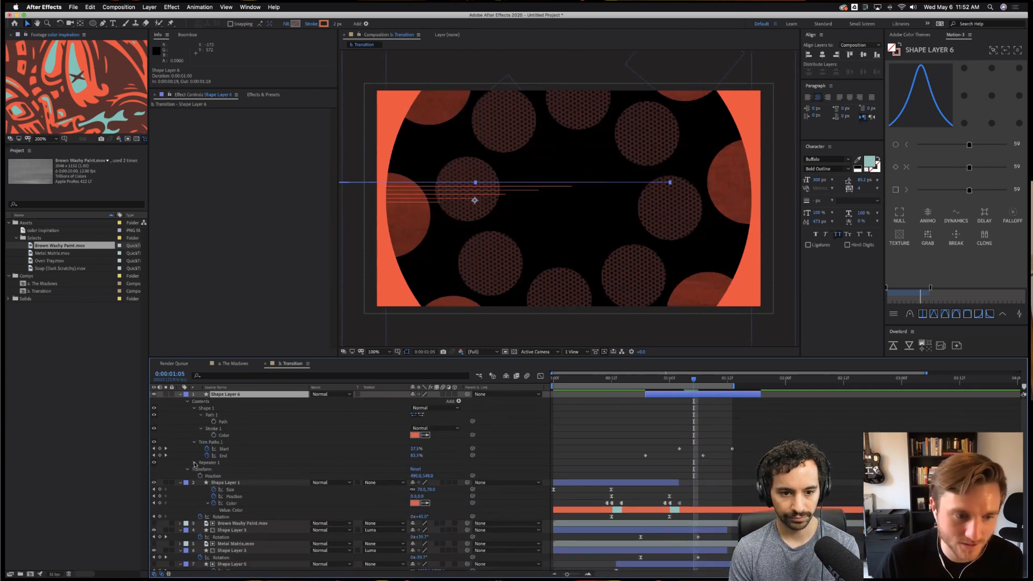
click(195, 462)
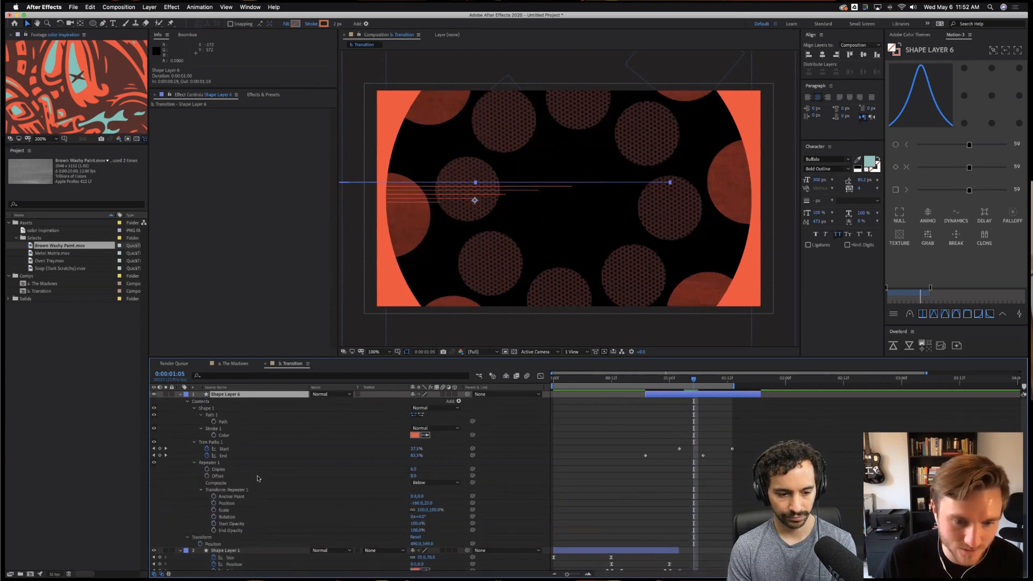
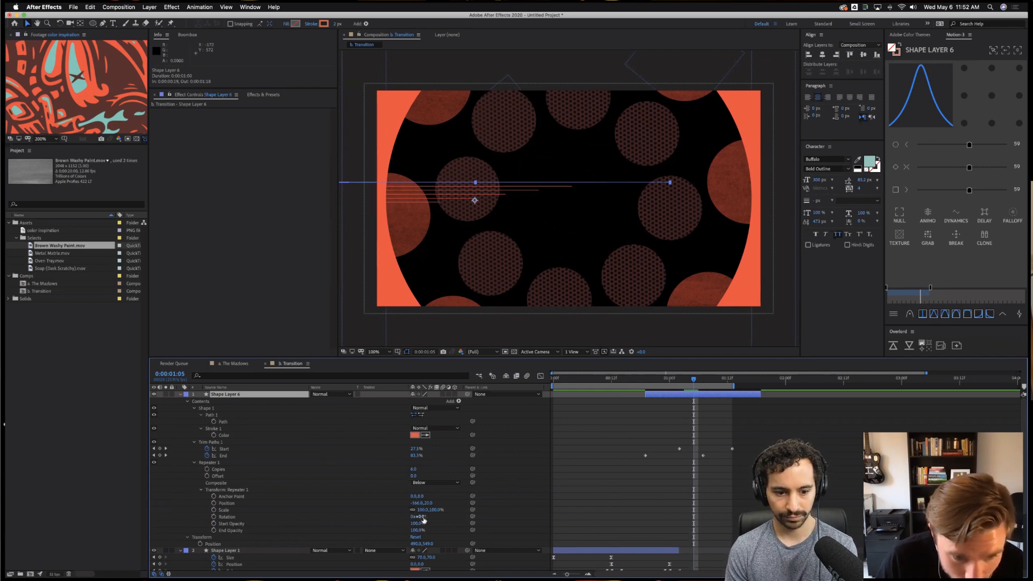
click(422, 517)
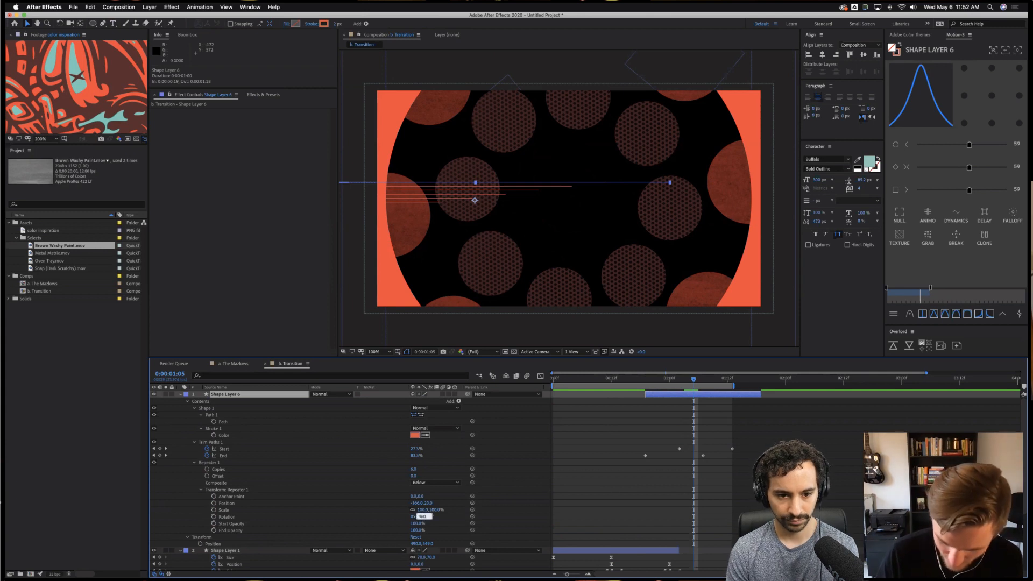
key(Return)
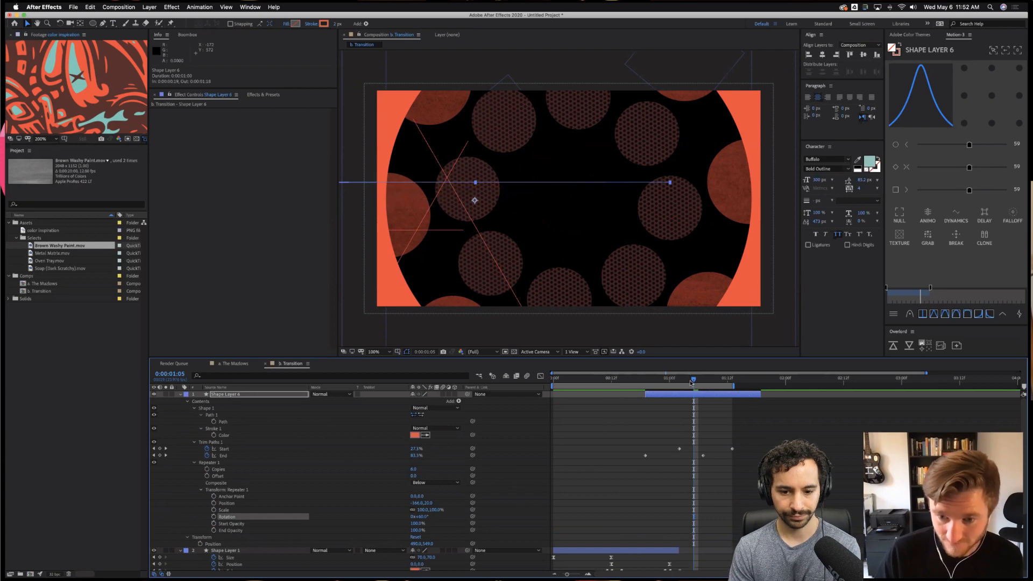
Move Shape Layer 6 so that its rotated line pattern is centred in the composition, and check the motion.
mouse_move(690, 383)
mouse_down()
mouse_move(699, 383)
mouse_move(689, 383)
mouse_up()
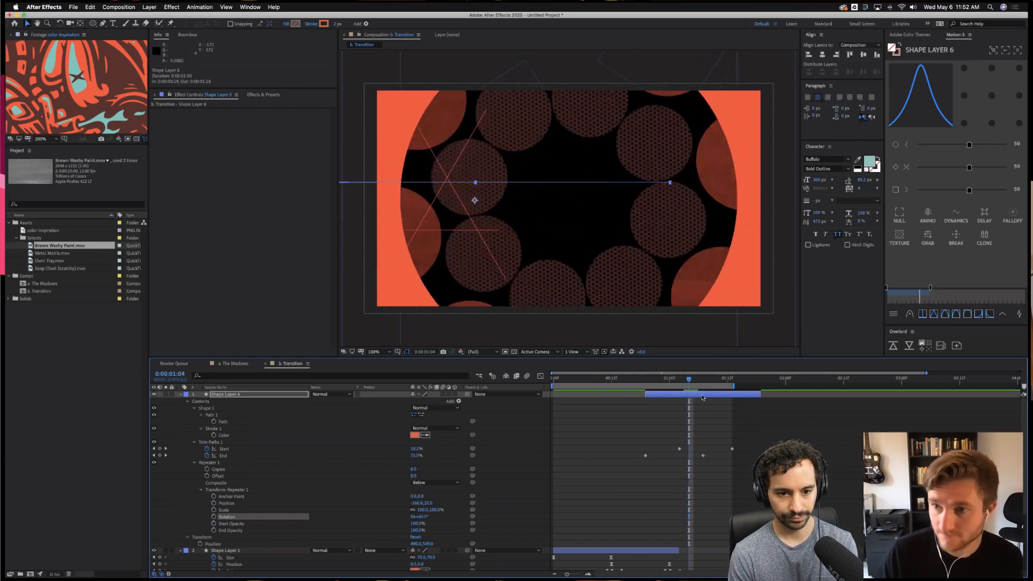
click(702, 398)
click(991, 97)
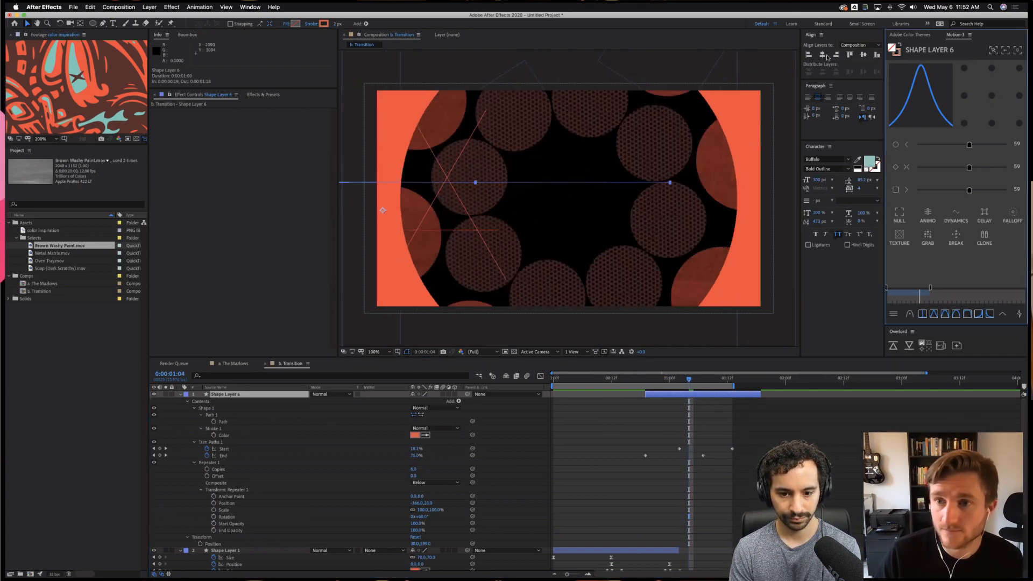
click(863, 55)
click(864, 55)
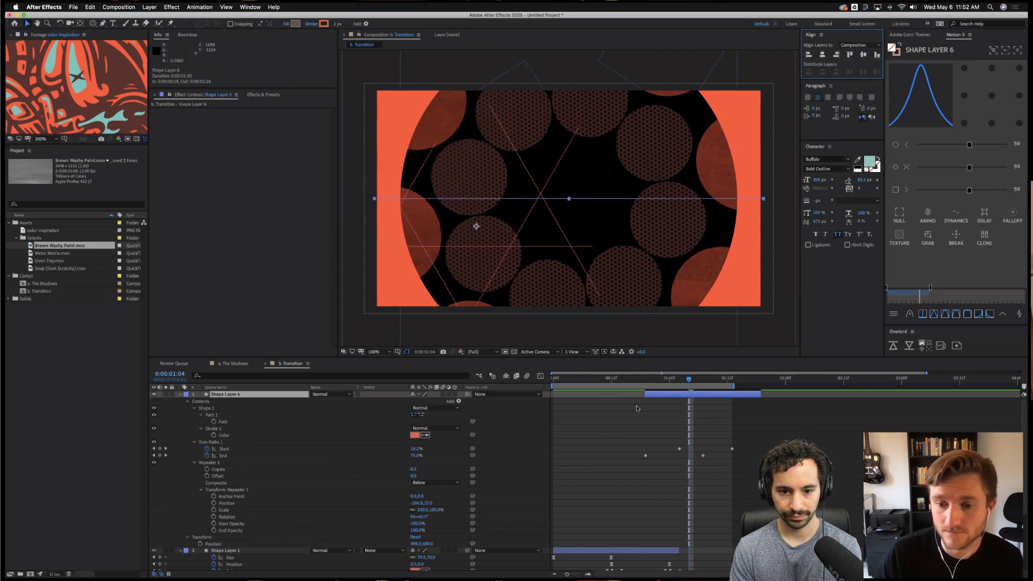
drag(649, 382, 693, 399)
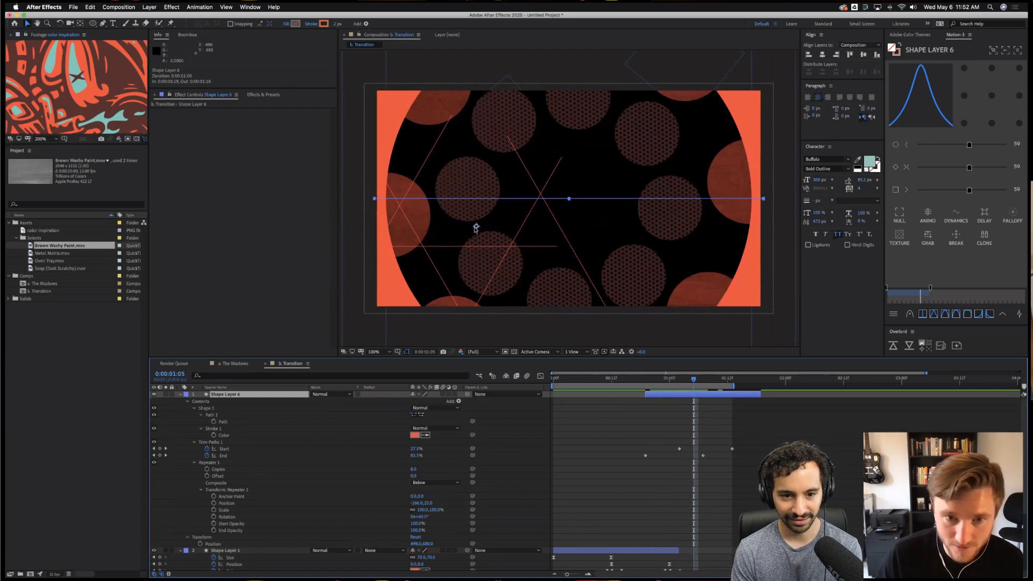
drag(476, 226, 571, 197)
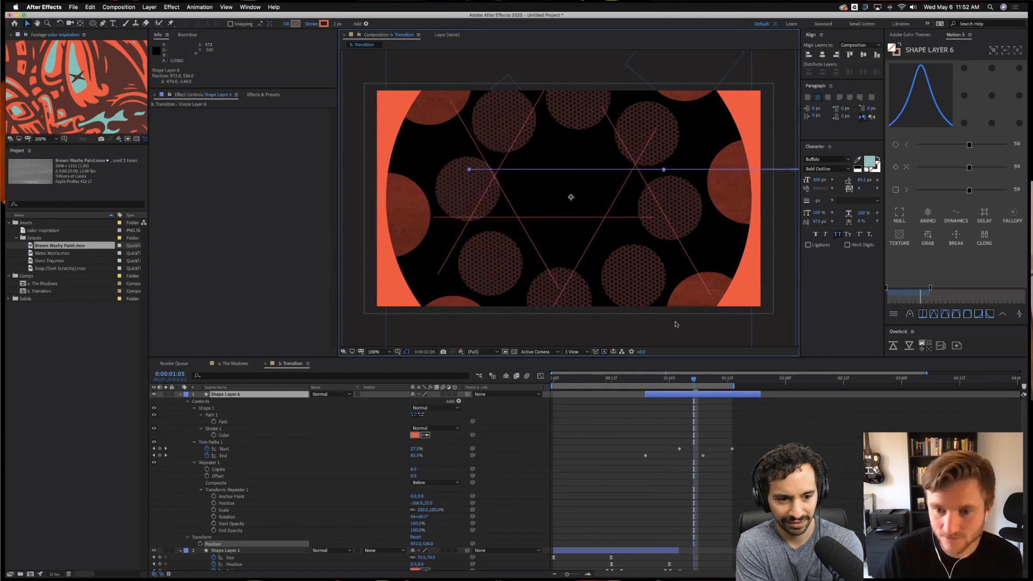
drag(654, 384, 703, 392)
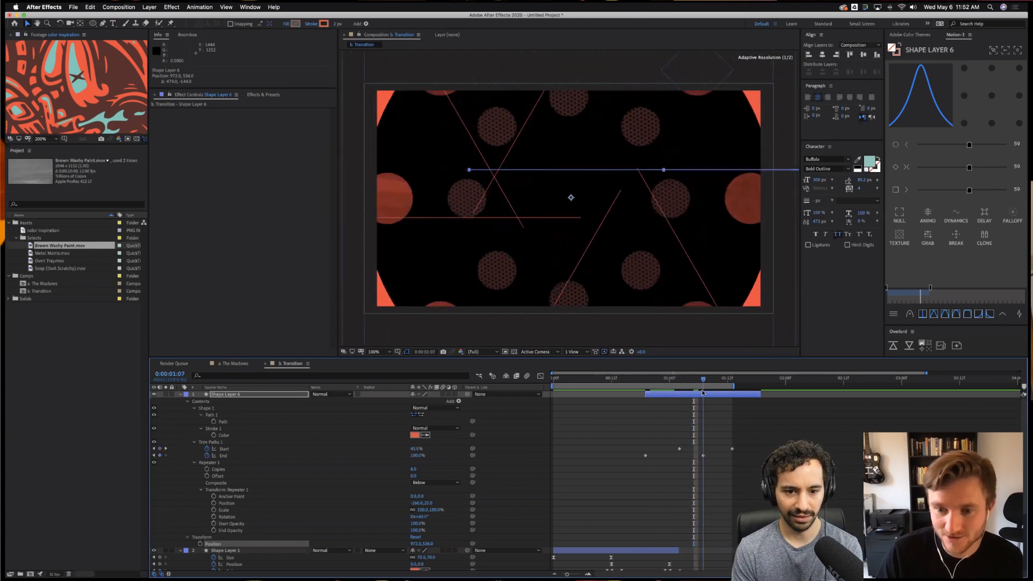
key(F2)
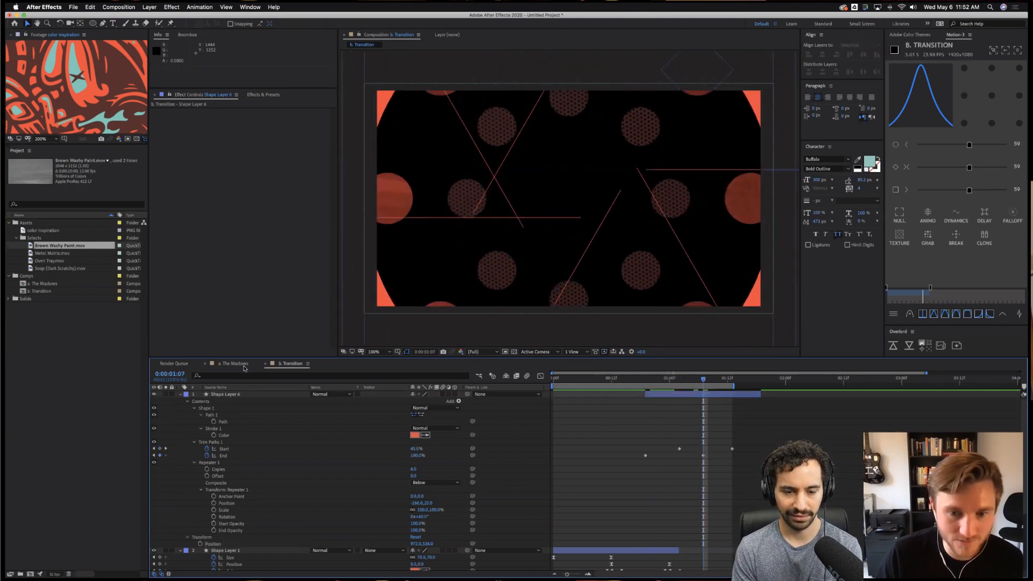
Duplicate Shape Layer 6 and shift the copy about four frames later.
click(668, 395)
key(super+d)
drag(668, 394, 685, 395)
Give Shape Layer 7 a teal stroke sampled from the color inspiration image and set its stroke width to 6 px.
click(323, 25)
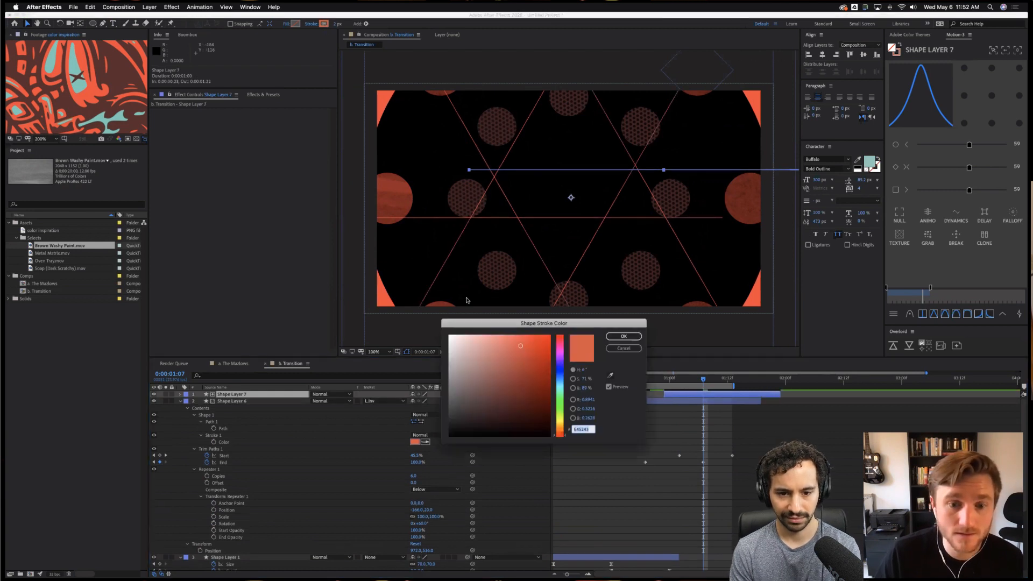
click(610, 376)
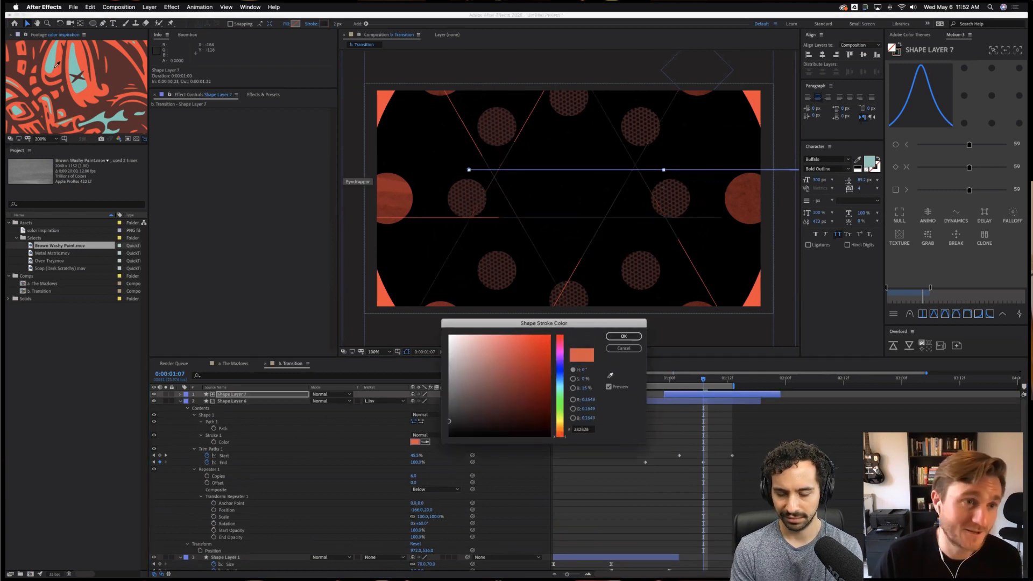
key(Escape)
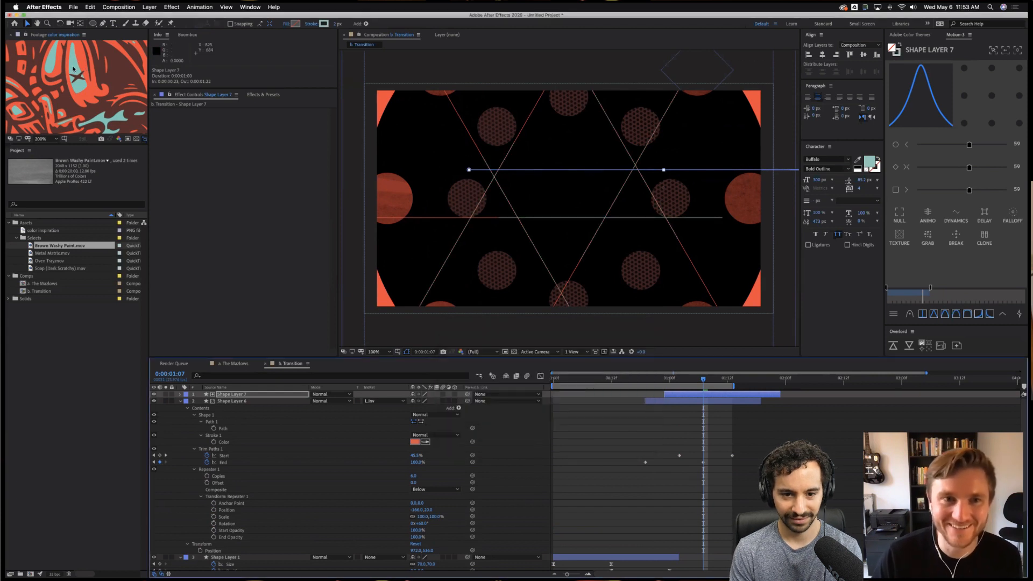
click(334, 25)
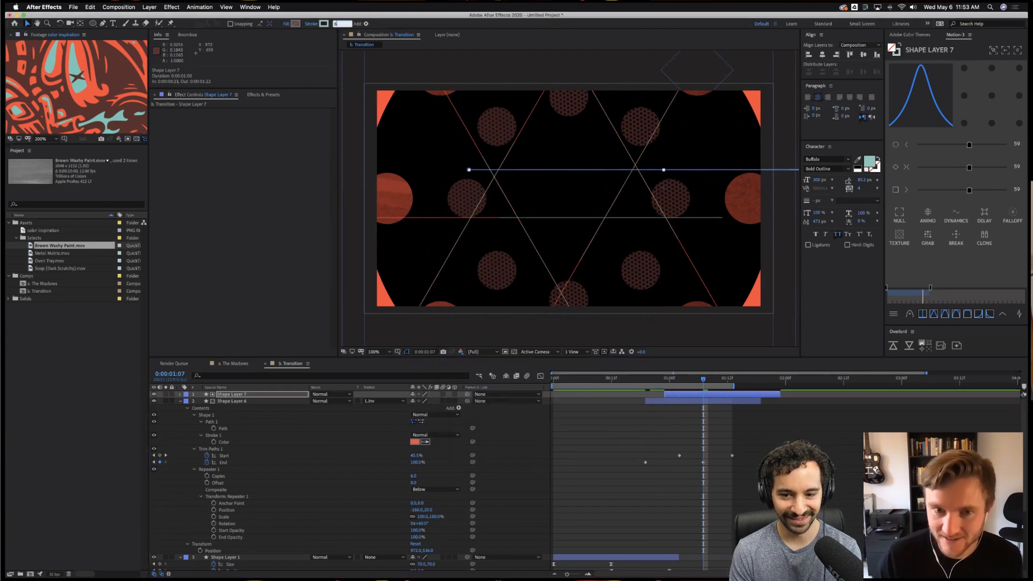
text(6)
key(Return)
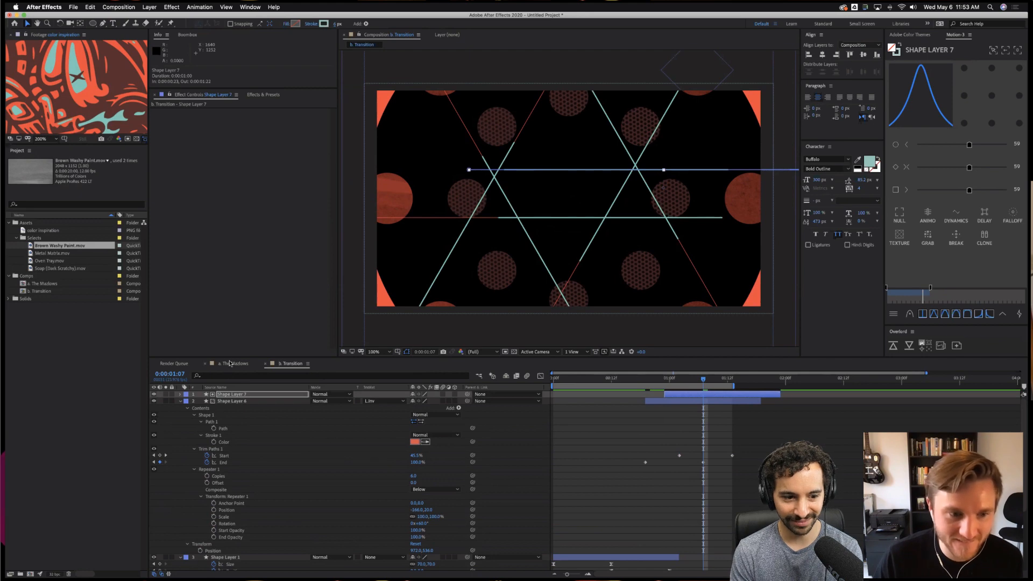
Copy the Glow adjustment layer from the a. The Mazlows composition to the top of the b. Transition layer stack.
click(231, 363)
click(239, 395)
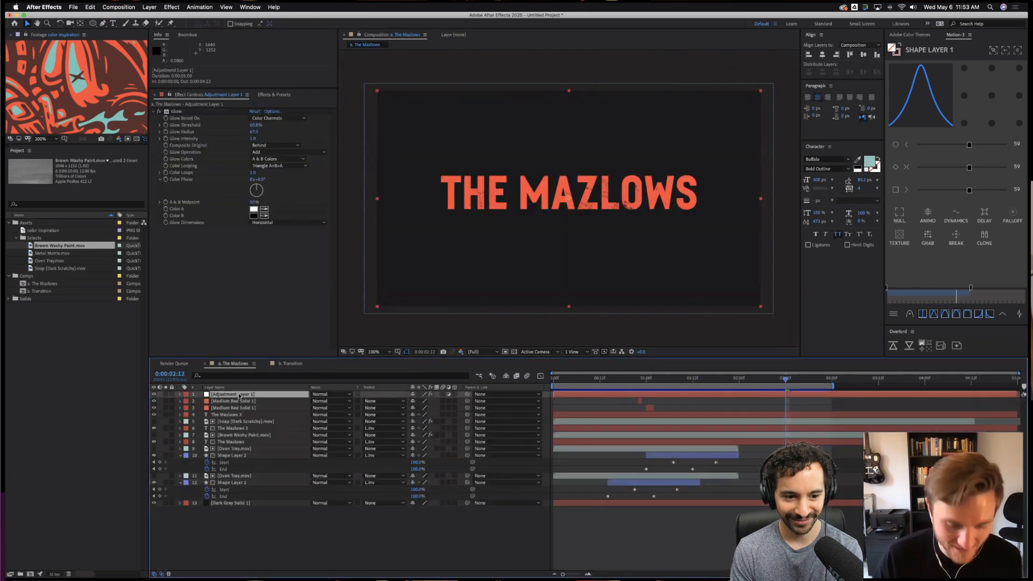
key(ctrl+c)
click(292, 363)
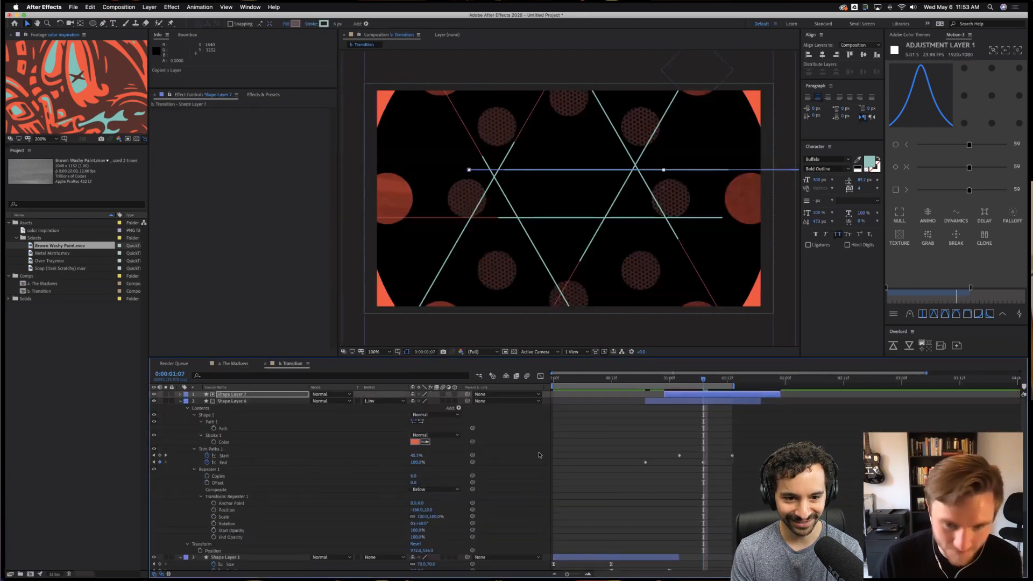
key(ctrl+a)
key(u)
click(405, 519)
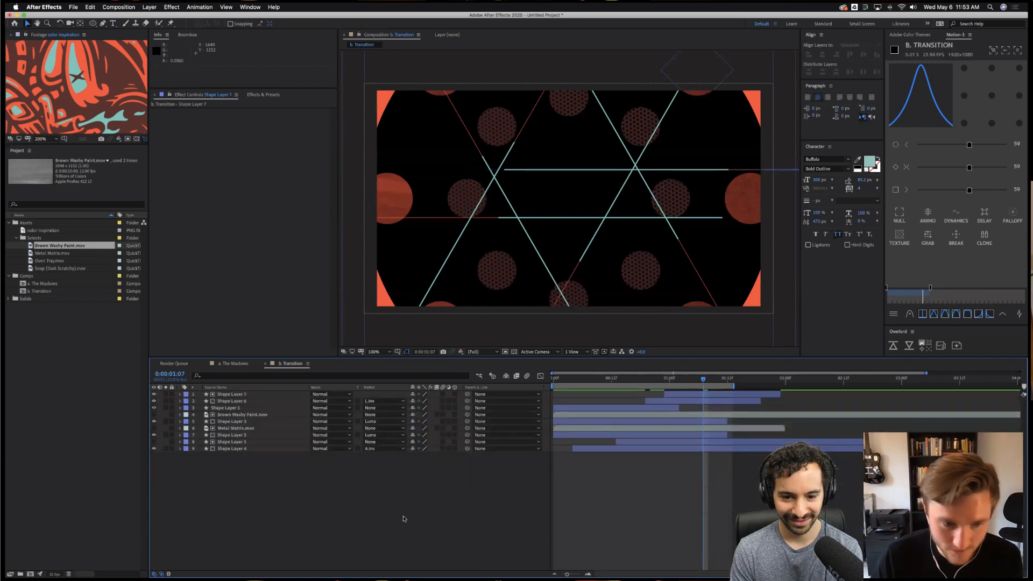
key(ctrl+v)
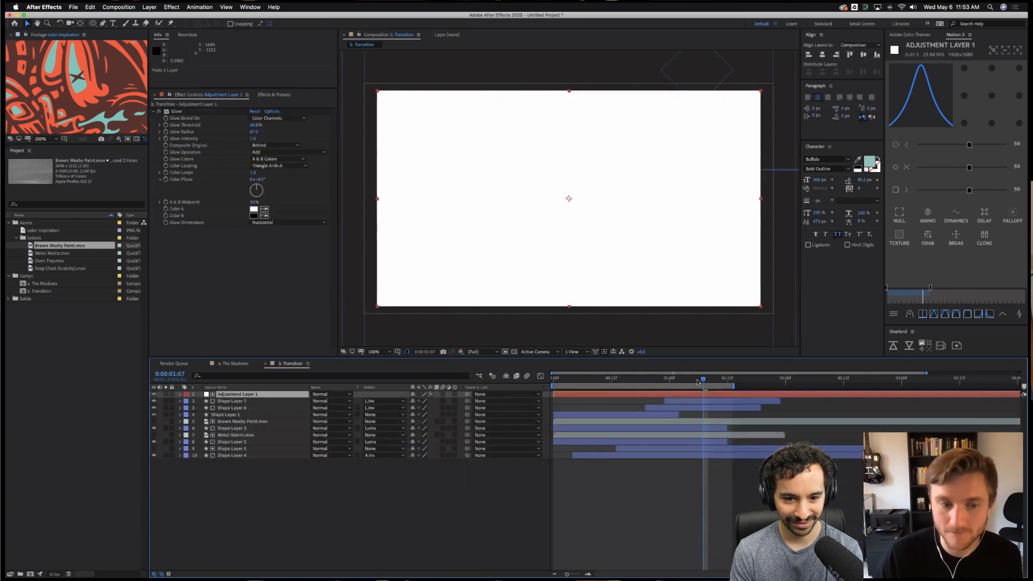
Set Shape Layers 7 and 6 to No Track Matte and preview the transition from the start.
drag(698, 382, 694, 382)
click(385, 401)
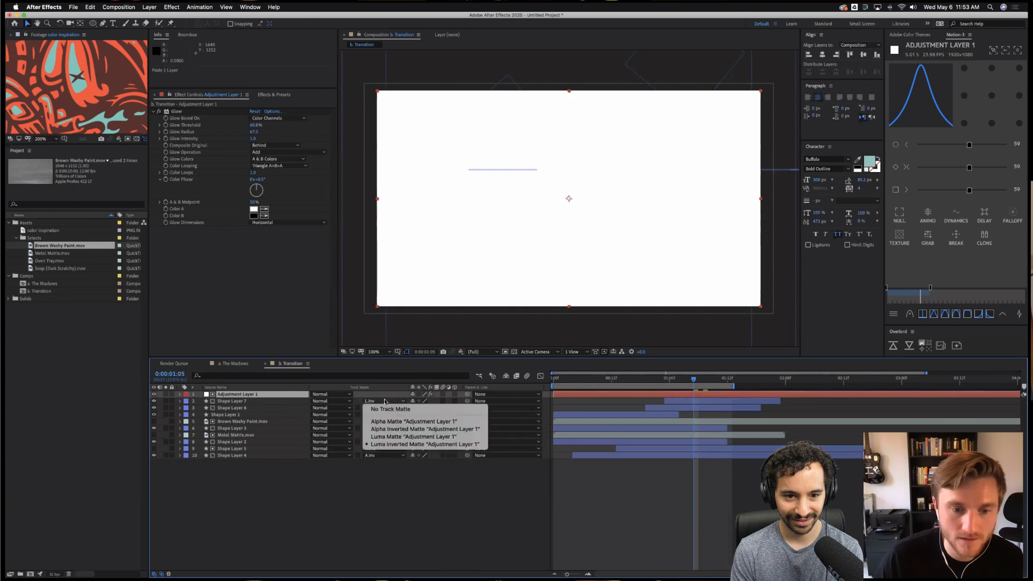
click(390, 409)
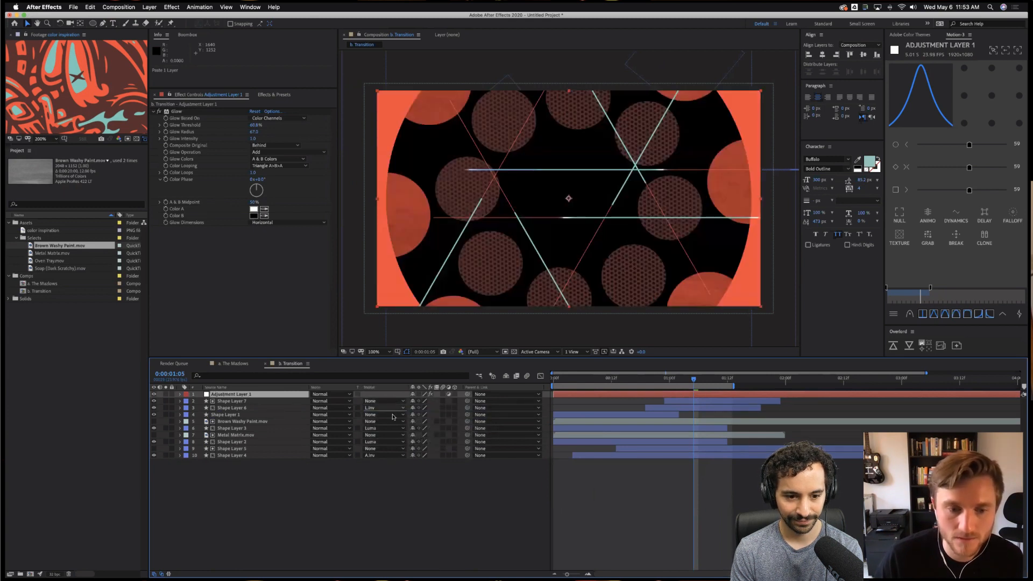
click(385, 407)
click(390, 416)
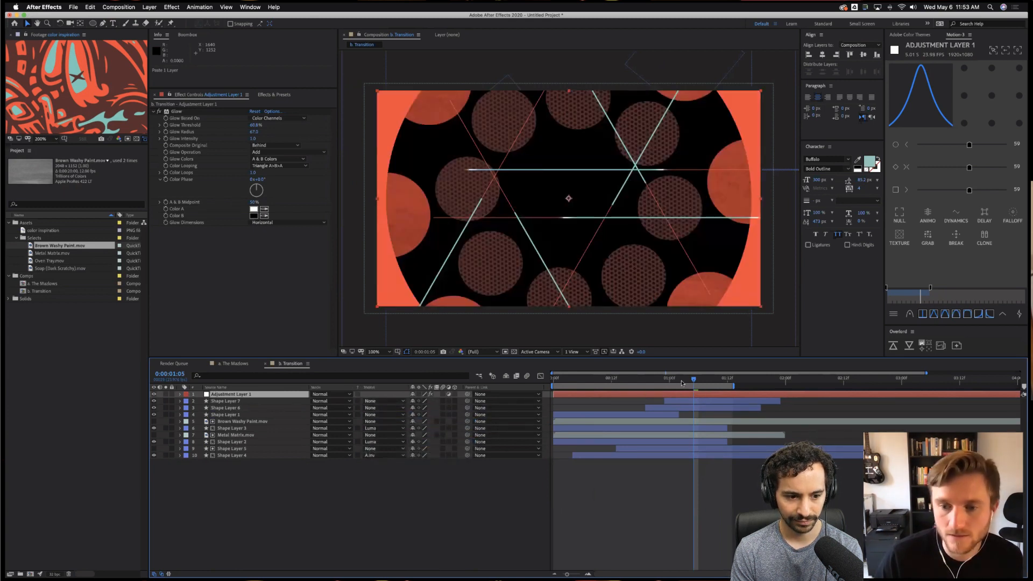
drag(598, 386, 536, 402)
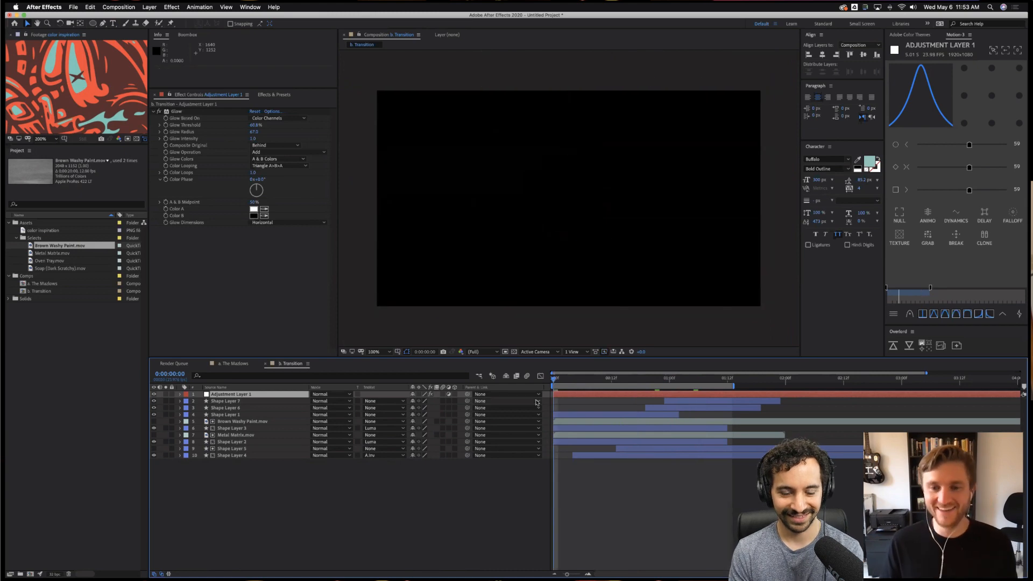
key(space)
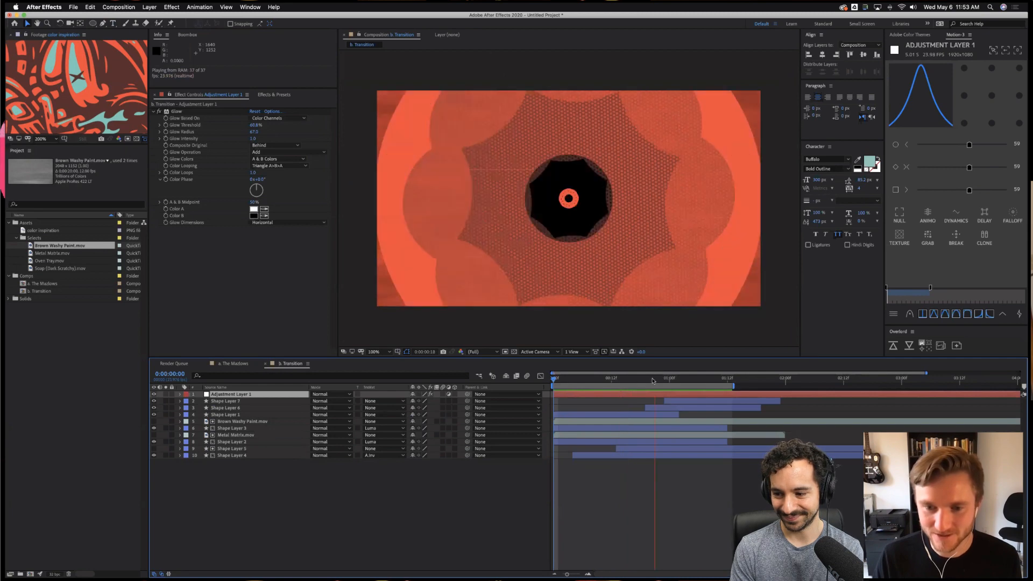
key(space)
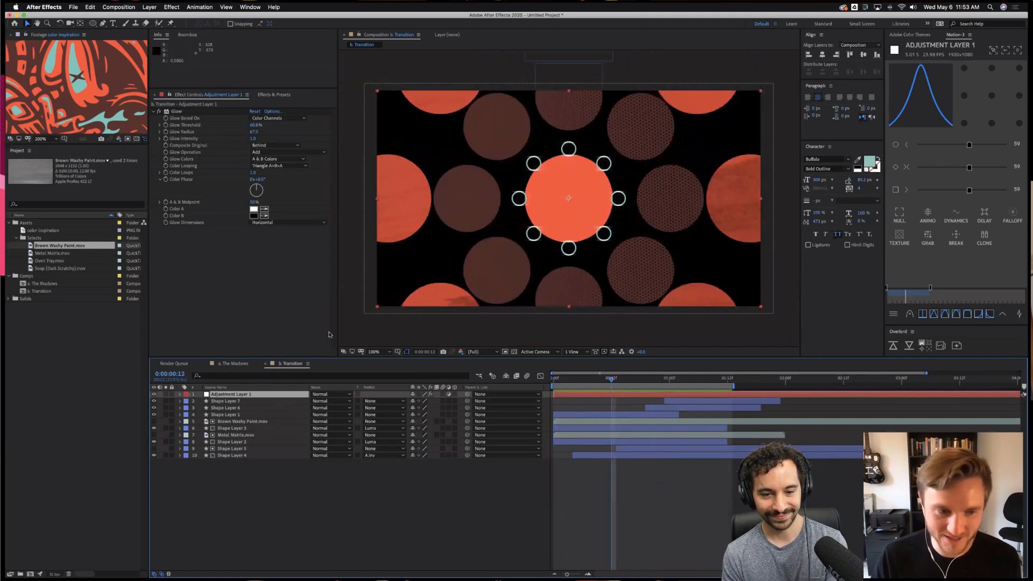
Try Oven Tray.mov in place of the Metal Matrix.mov layer and check the texture in motion.
click(230, 435)
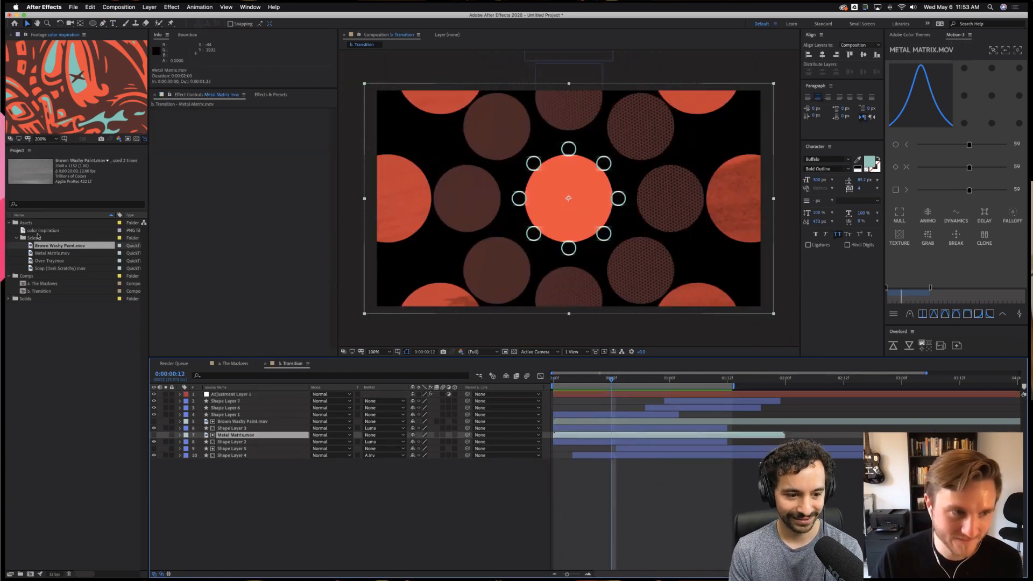
click(51, 260)
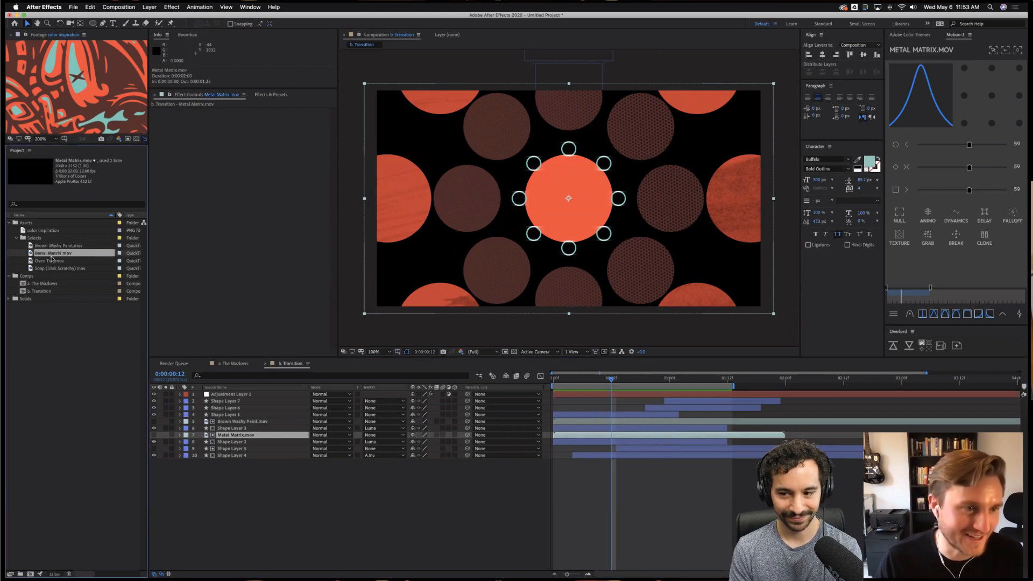
key(super+alt+slash)
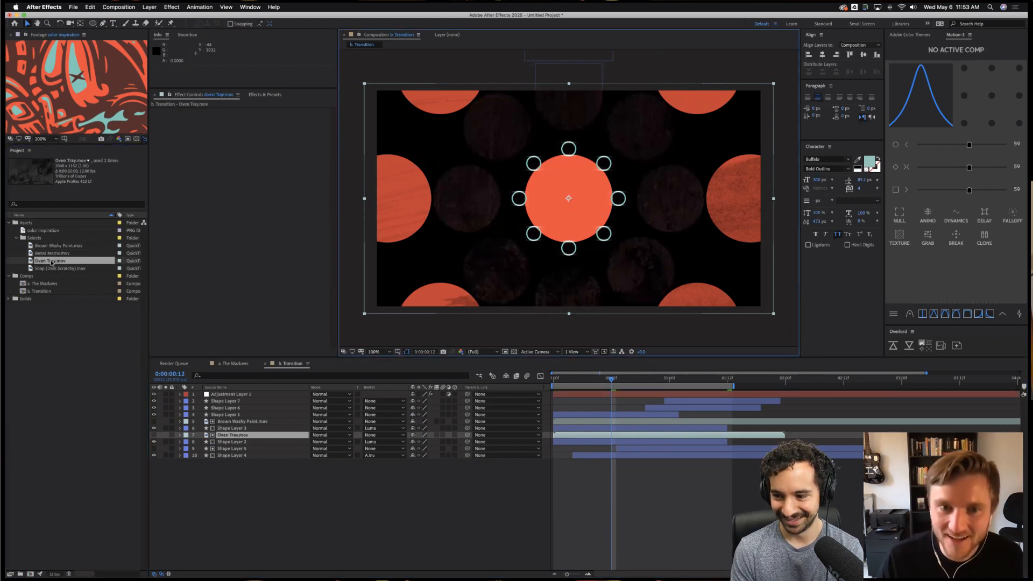
key(space)
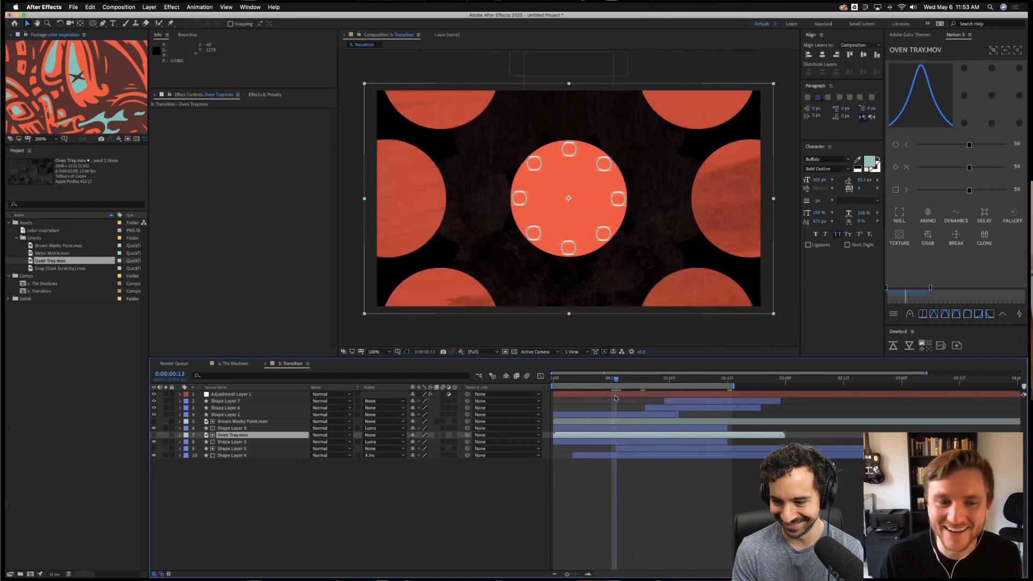
key(space)
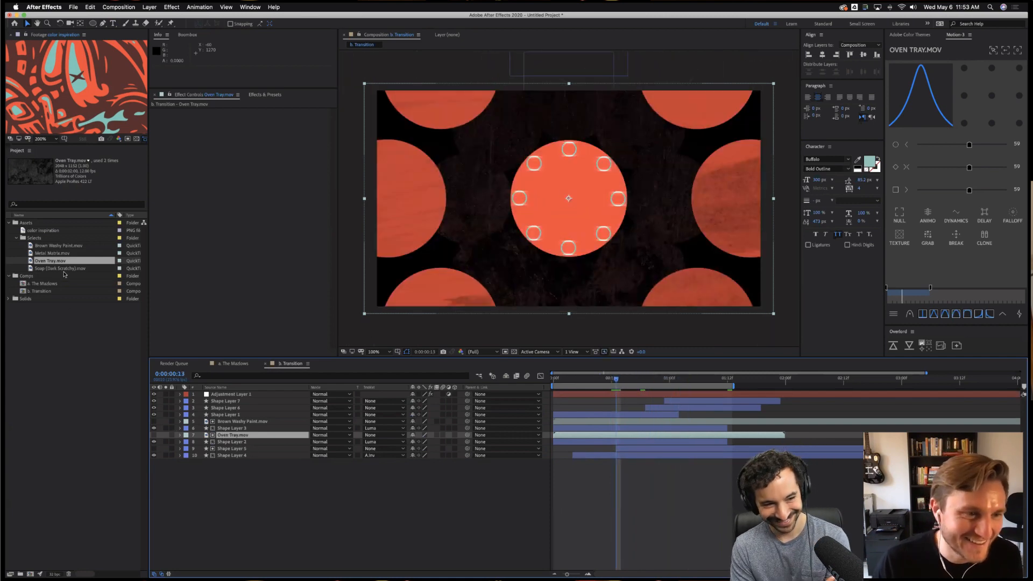
Replace the Oven Tray.mov layer with Soap (Dark Scratchy).mov and try it as a Luma Inverted Matte for Shape Layer 2.
click(64, 269)
key(super+alt+slash)
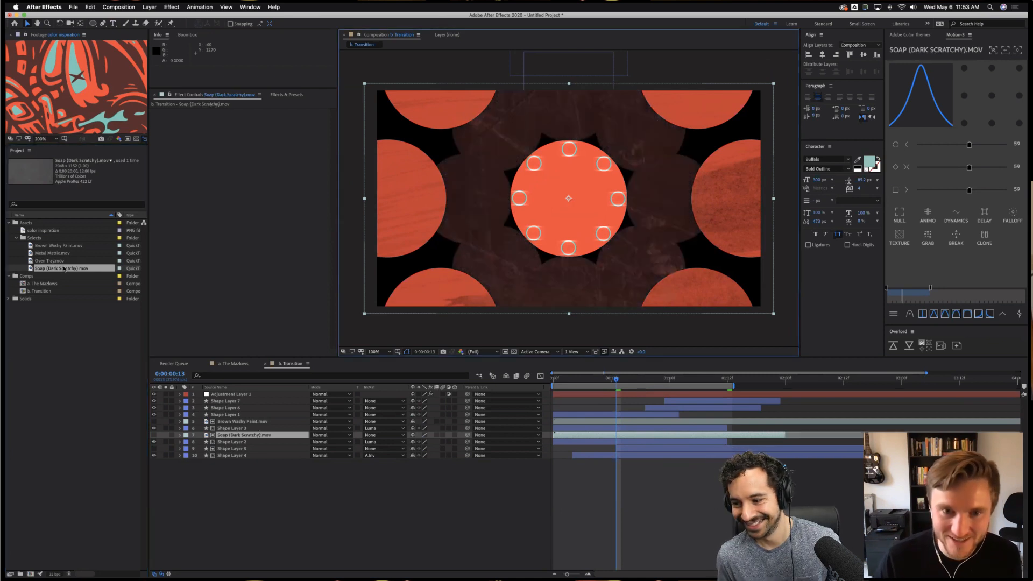
click(256, 444)
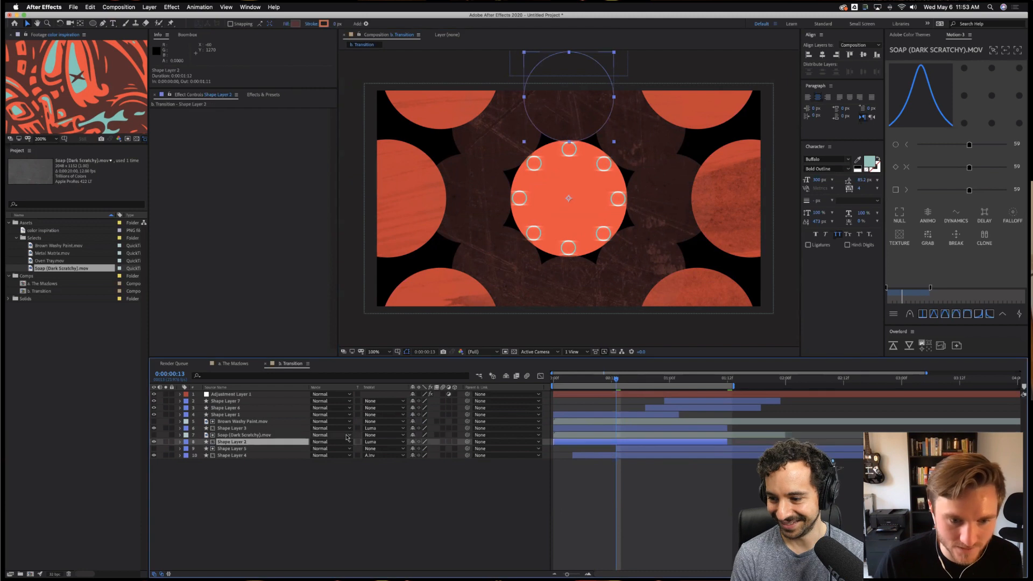
click(379, 442)
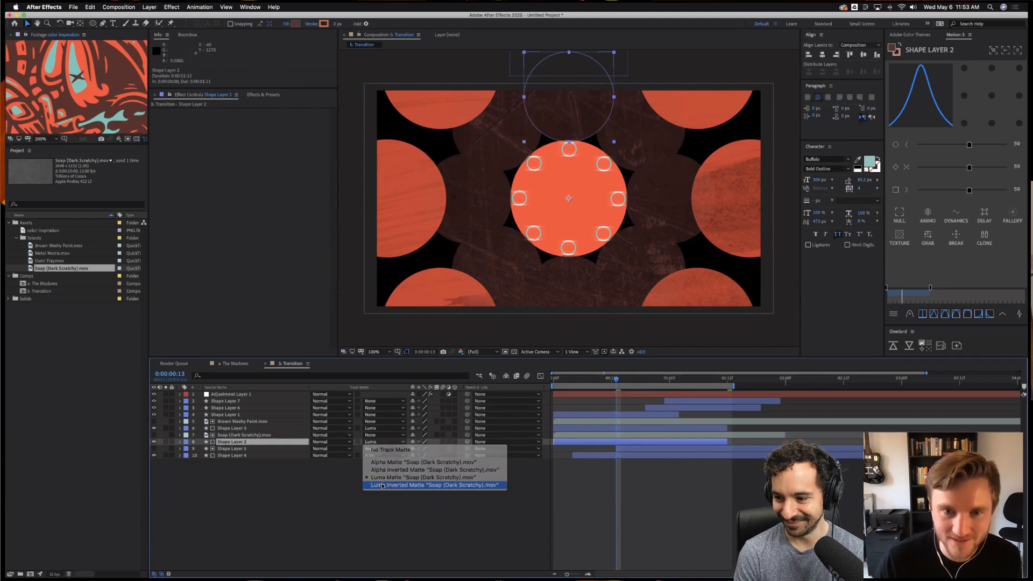
click(382, 485)
click(380, 441)
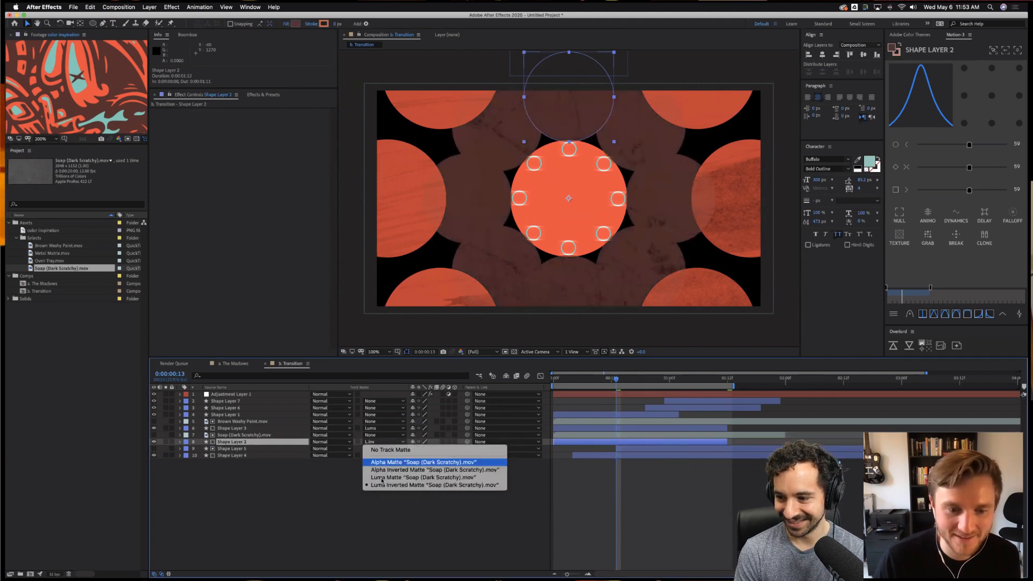
Set Shape Layer 2's track matte to Luma Matte "Soap (Dark Scratchy).mov" and preview the transition from the start.
click(383, 478)
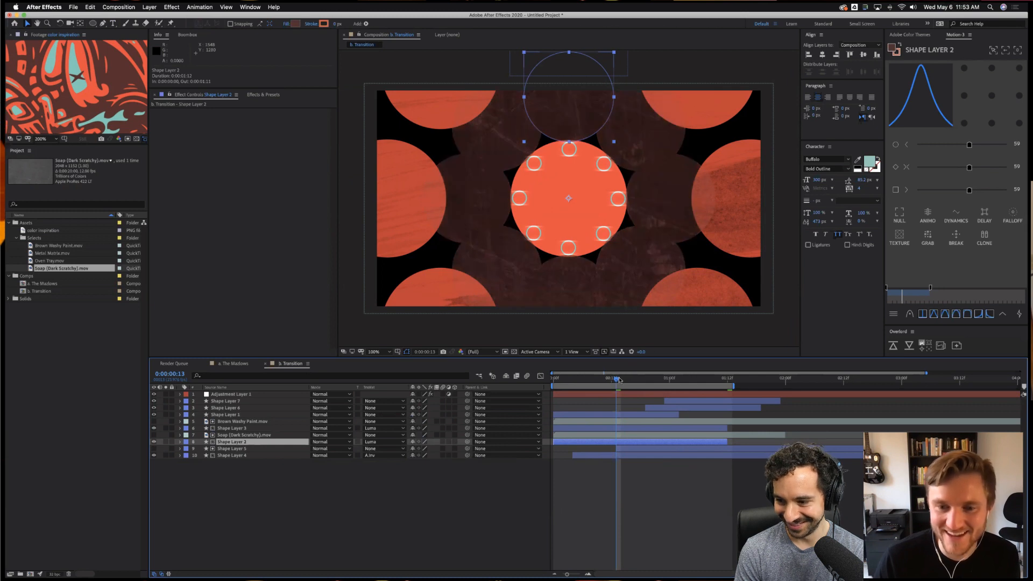
drag(616, 379, 557, 521)
key(space)
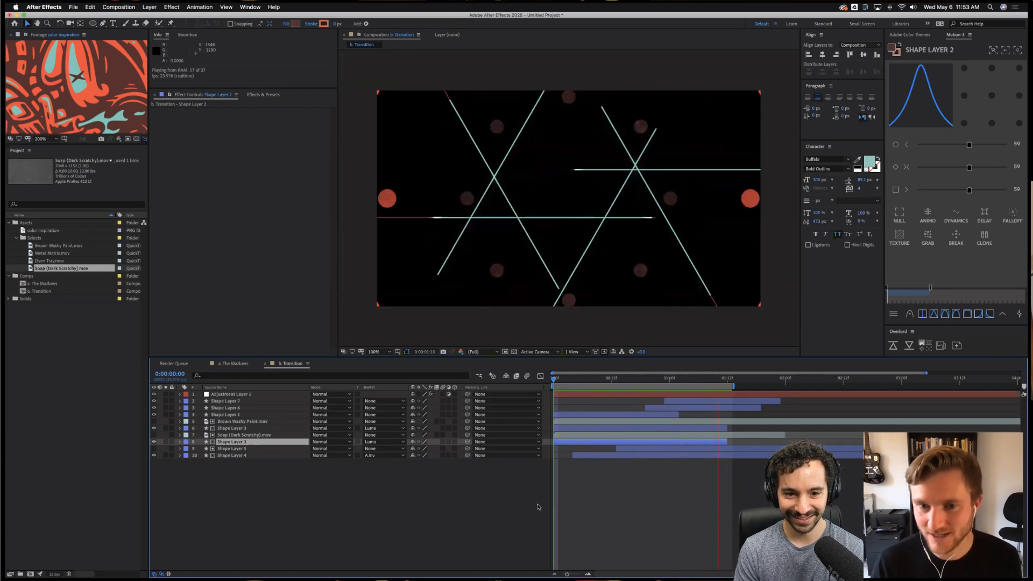
key(space)
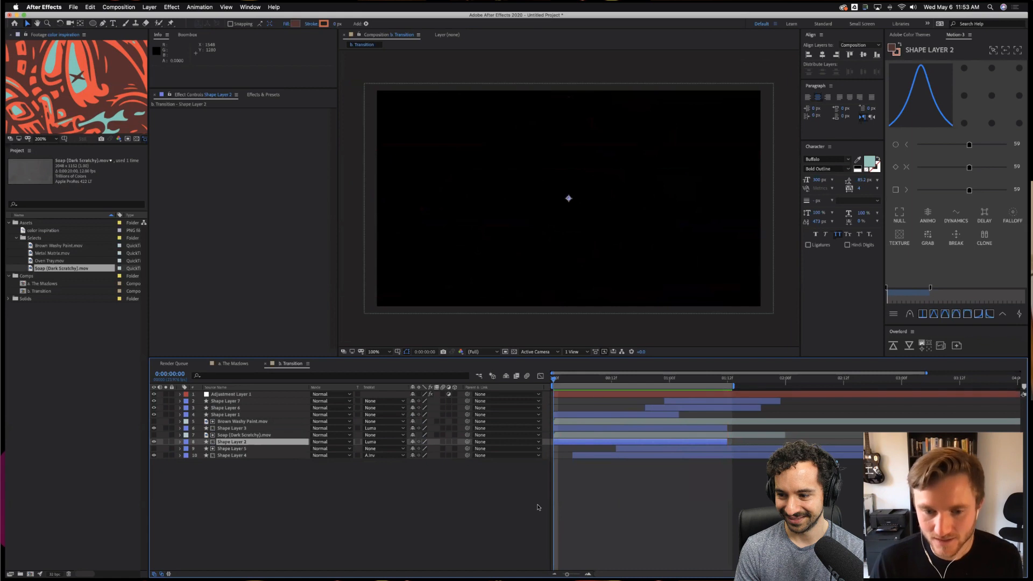
click(727, 378)
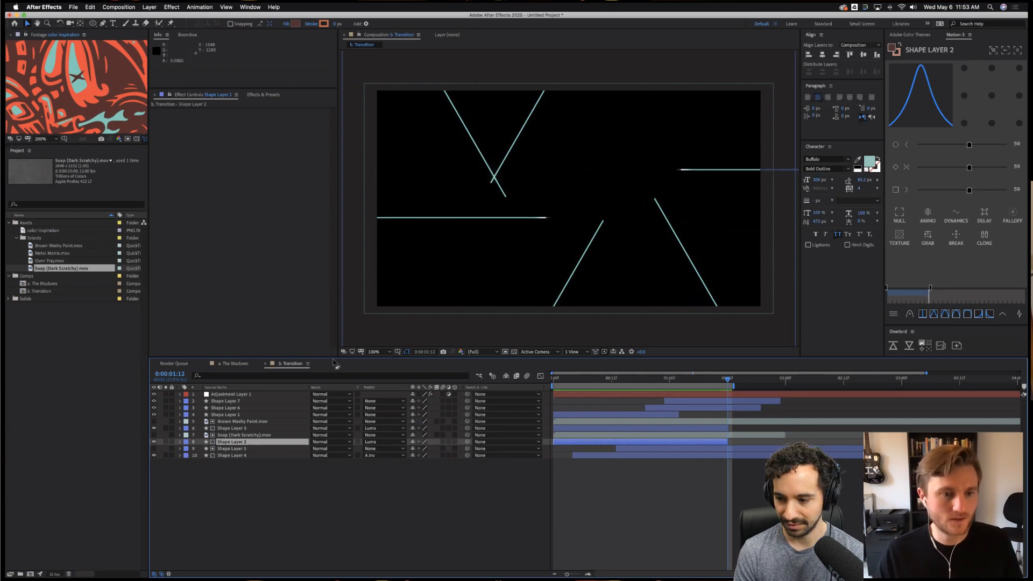
Duplicate the "a. The Mazlows" composition, rename the copy "c. Album" and open it.
click(47, 284)
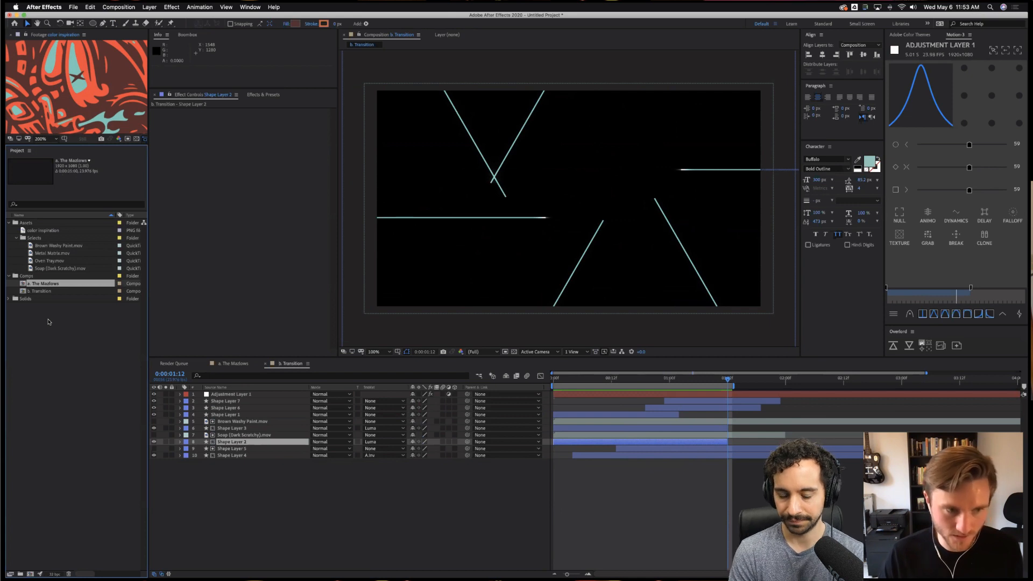
key(super+d)
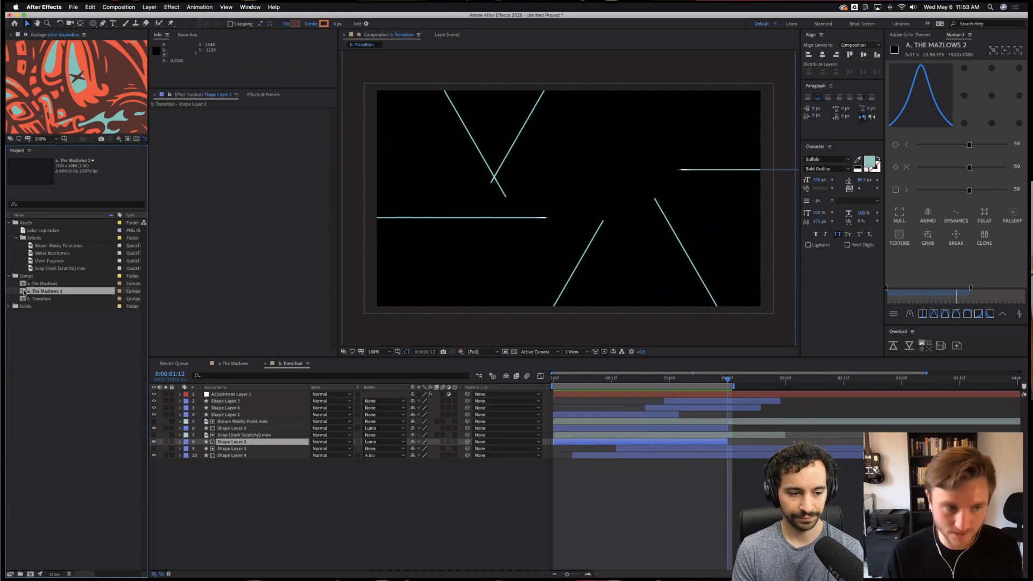
key(Return)
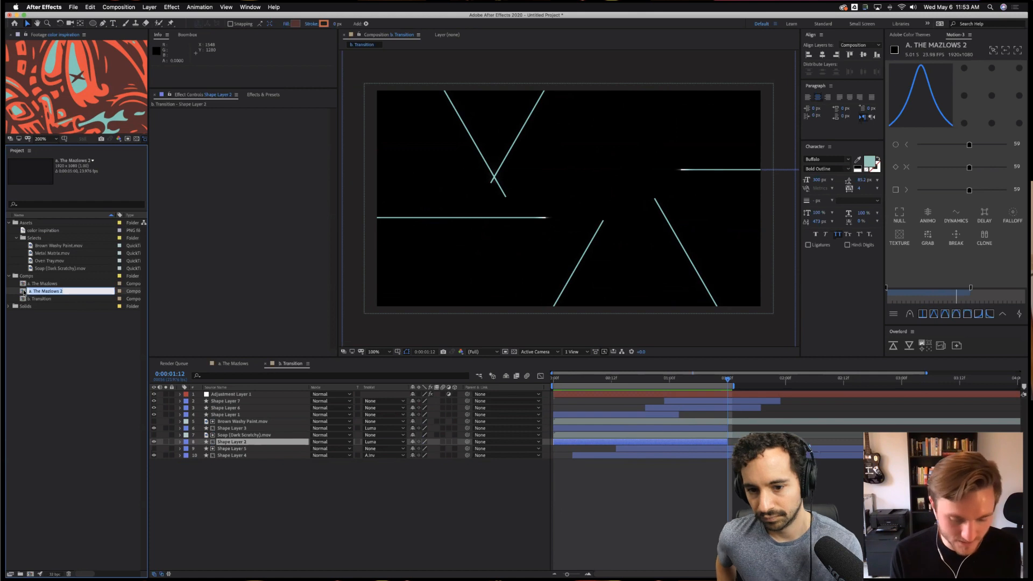
text(c)
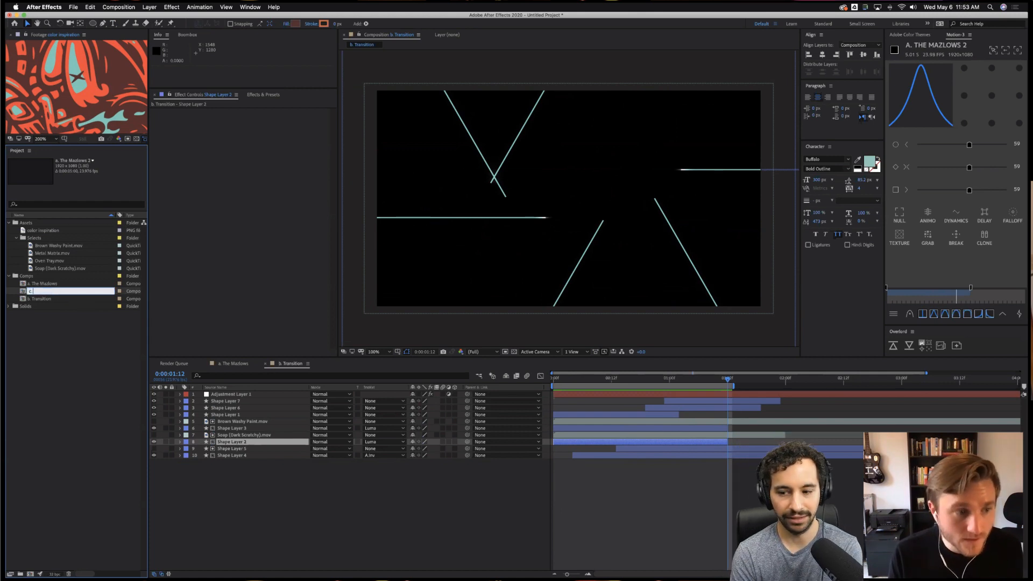
text(. Album)
key(Return)
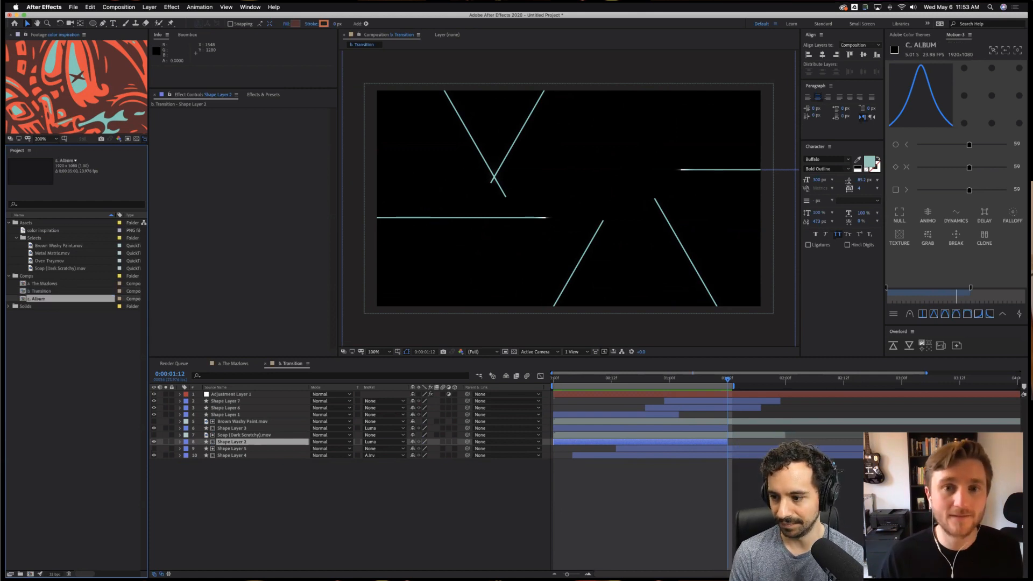
double_click(22, 299)
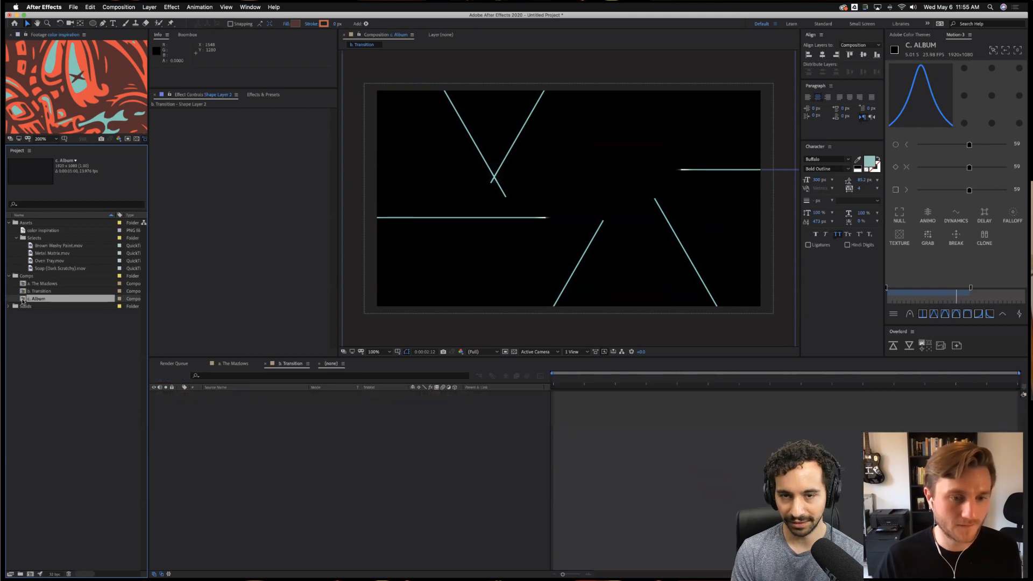
At 0:00:02:11, replace the text of The Mazlows layer below Brown Washy Paint.mov with "comunity locker".
drag(759, 386, 740, 404)
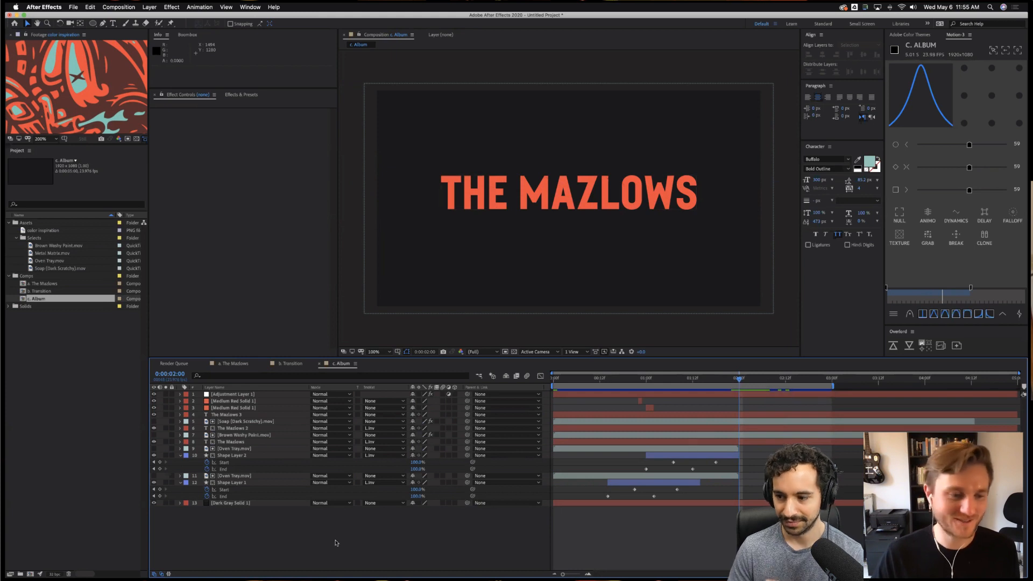
click(605, 204)
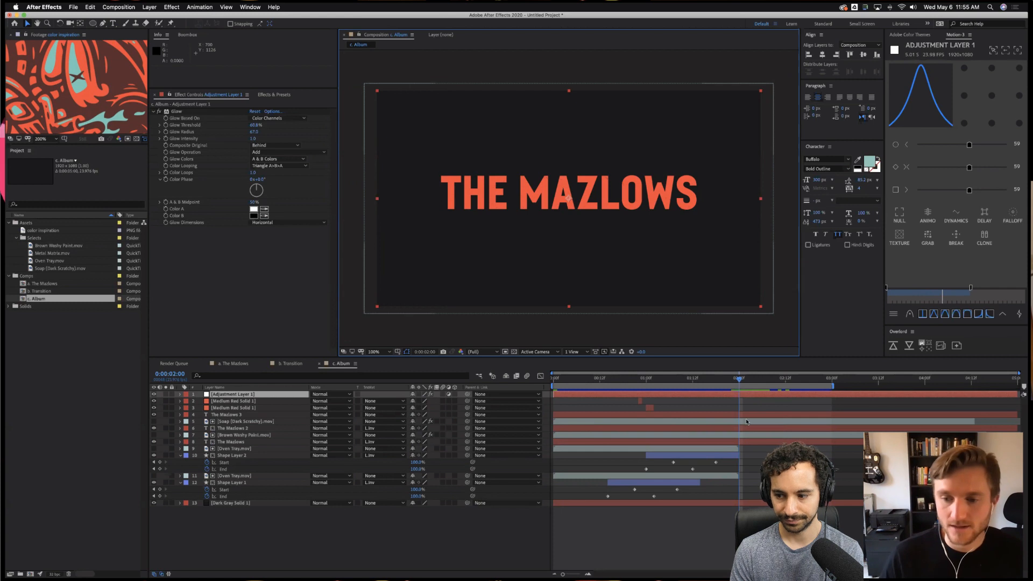
click(739, 380)
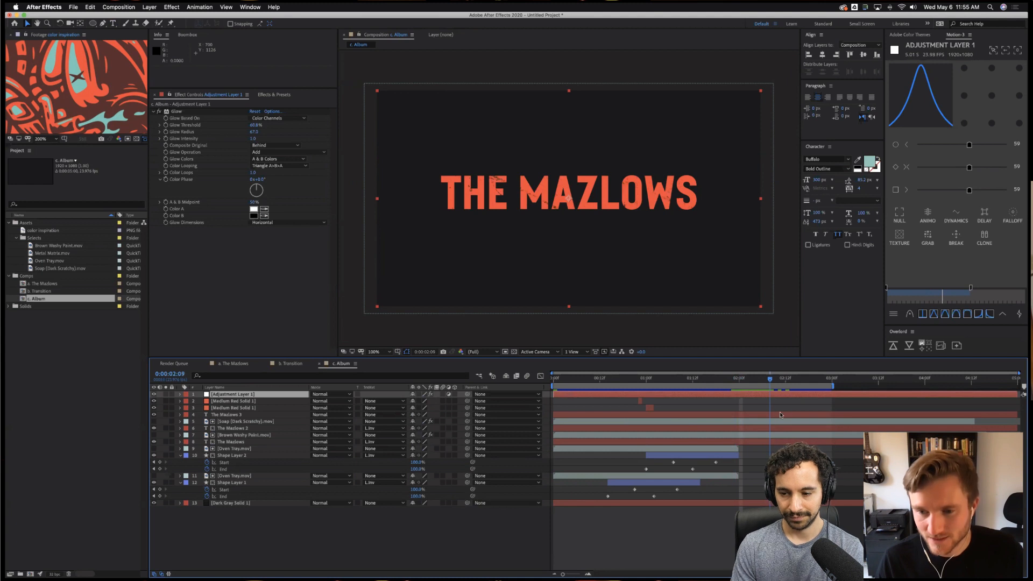
drag(769, 414, 785, 412)
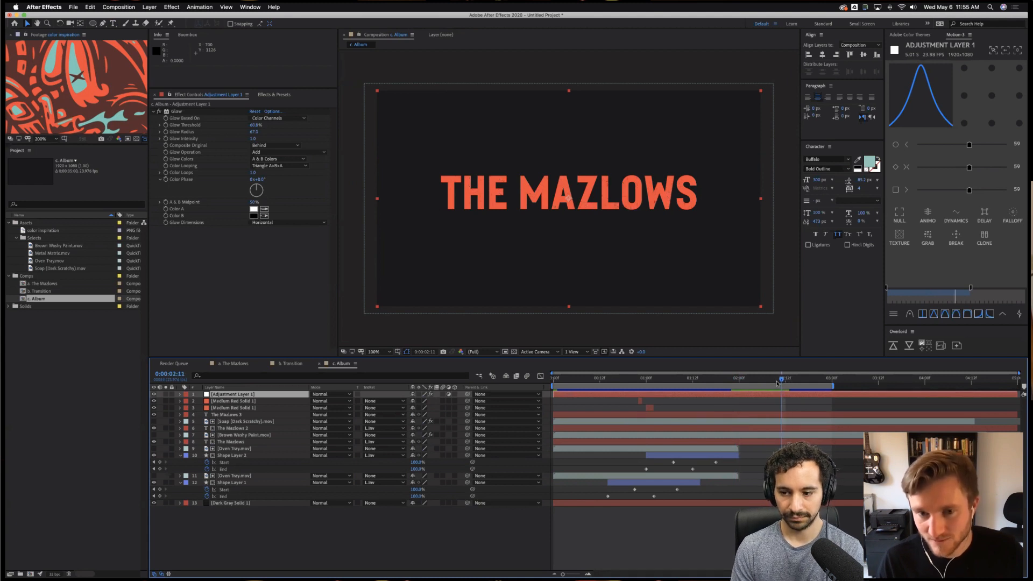
click(231, 441)
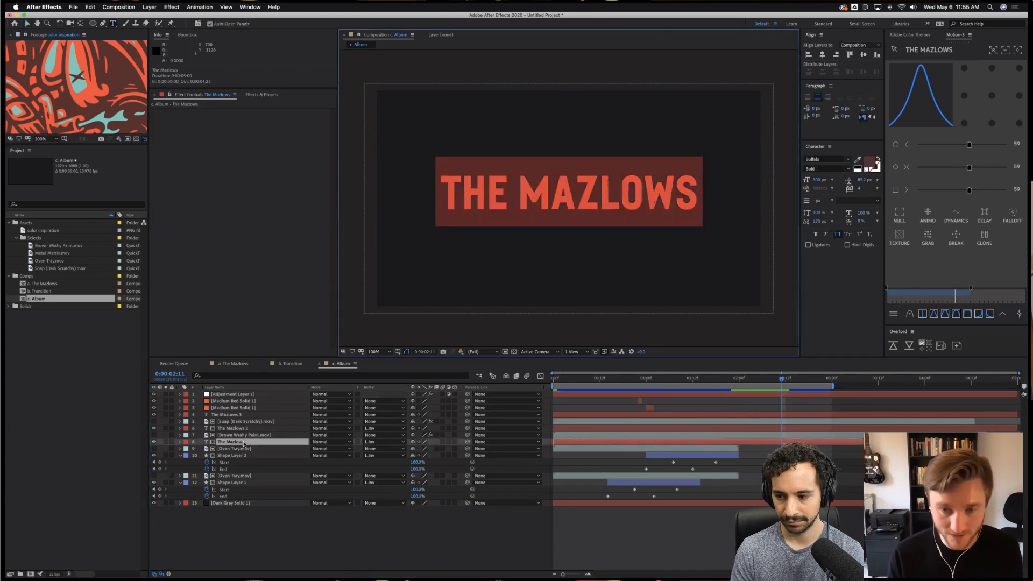
text(comuni)
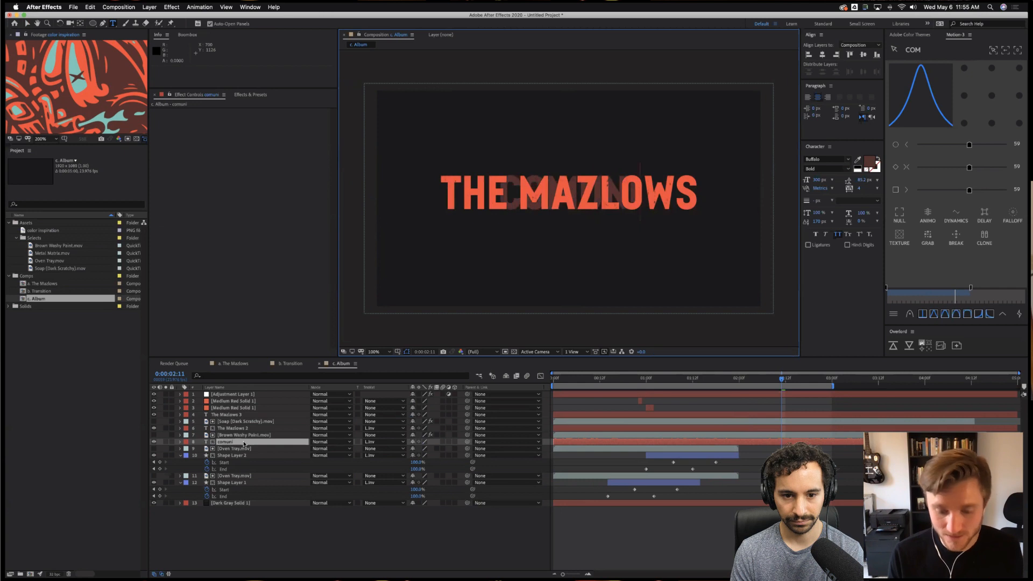
text(ty locker)
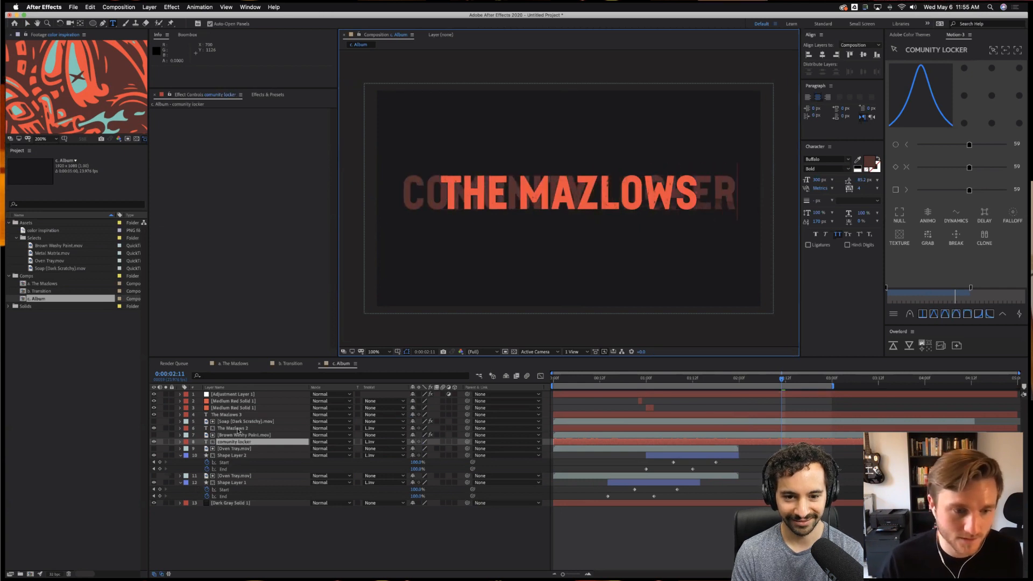
Replace the text of The Mazlows 2 layer with "community locker" and give the misspelled title layer beneath it the same text.
click(237, 429)
key(Return)
text(commun)
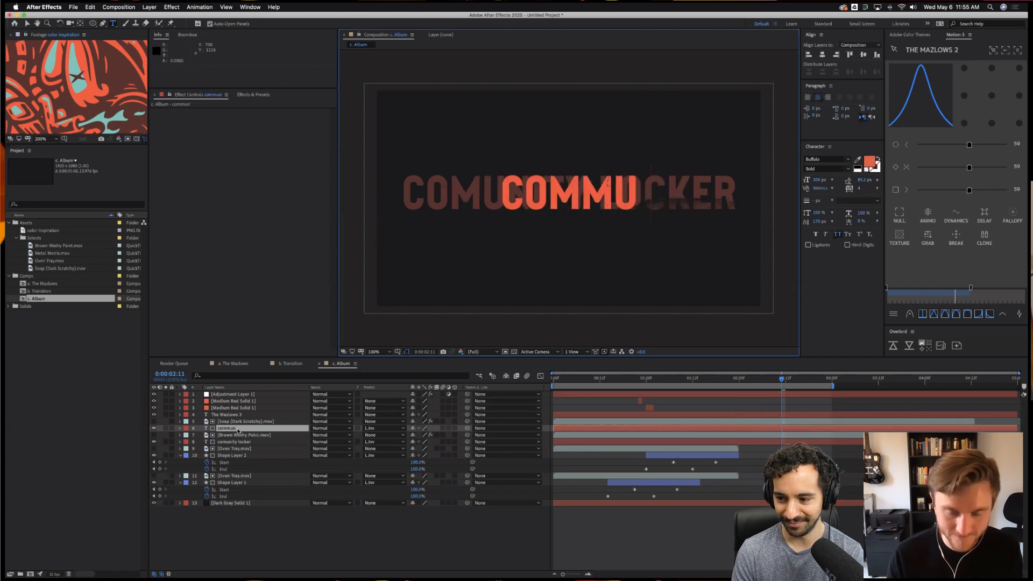
text(ity locker)
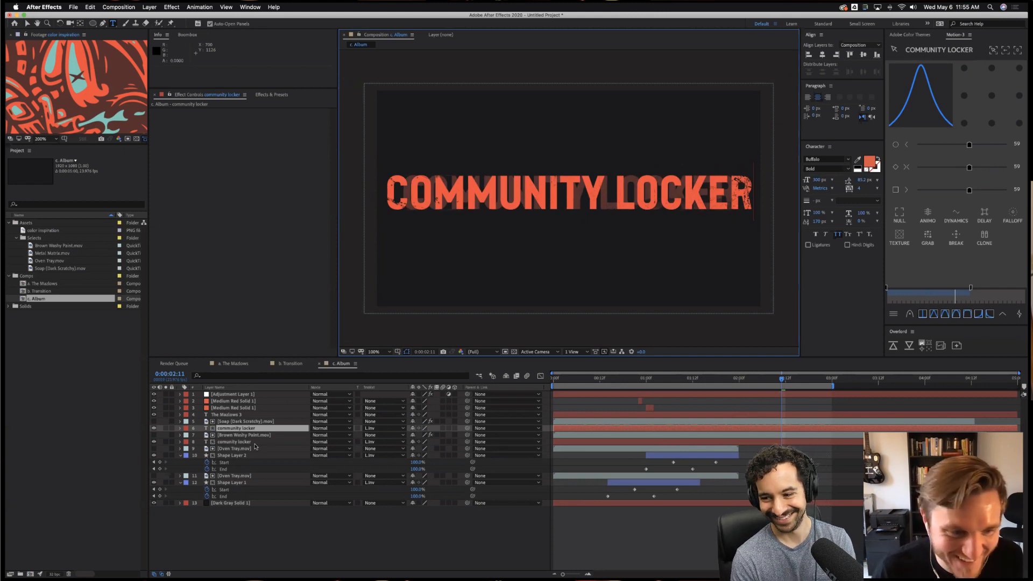
click(245, 443)
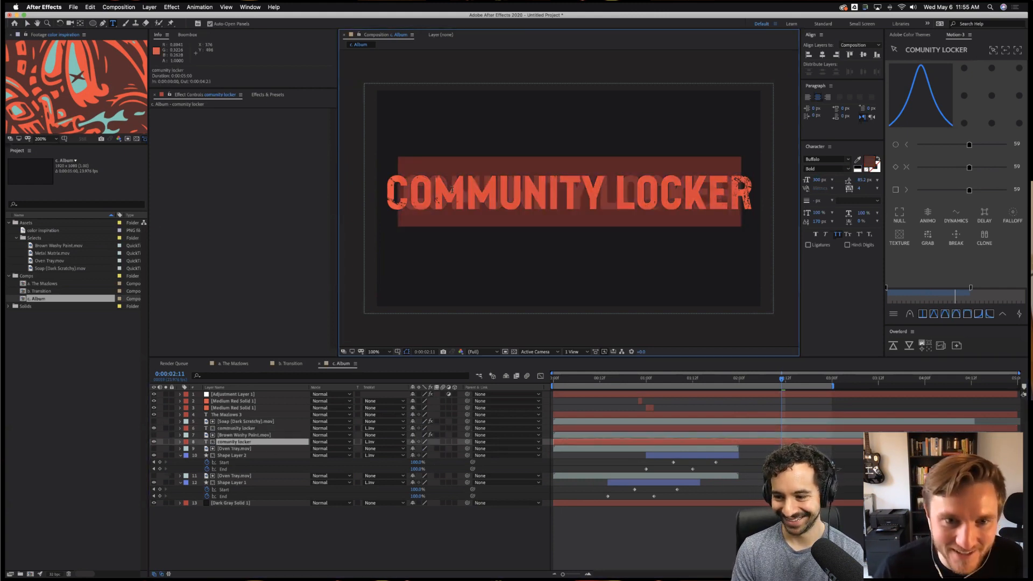
key(super+v)
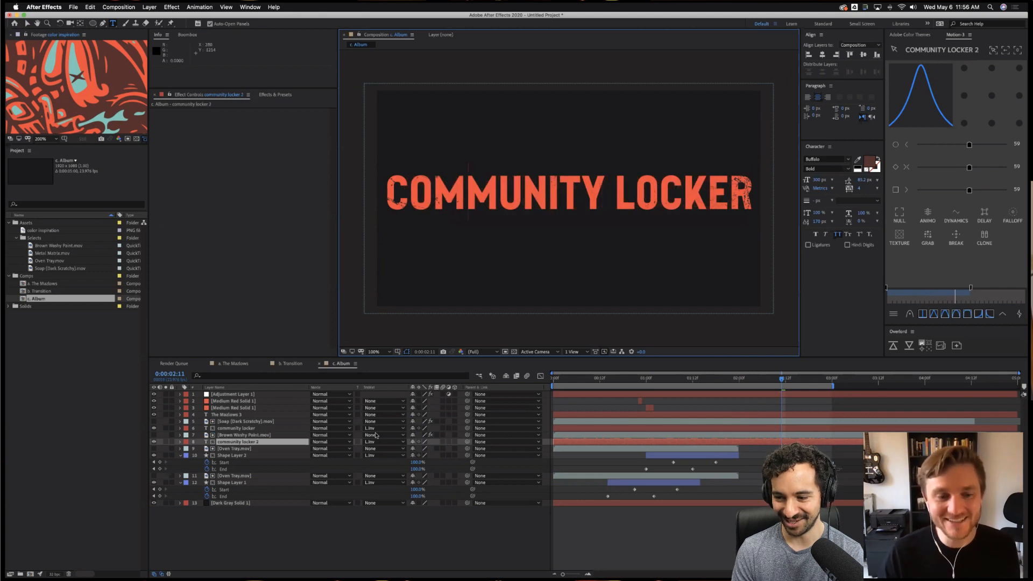
Examine the animated properties of The Mazlows 3 layer and preview the title animation up to 0:00:01:00.
click(237, 416)
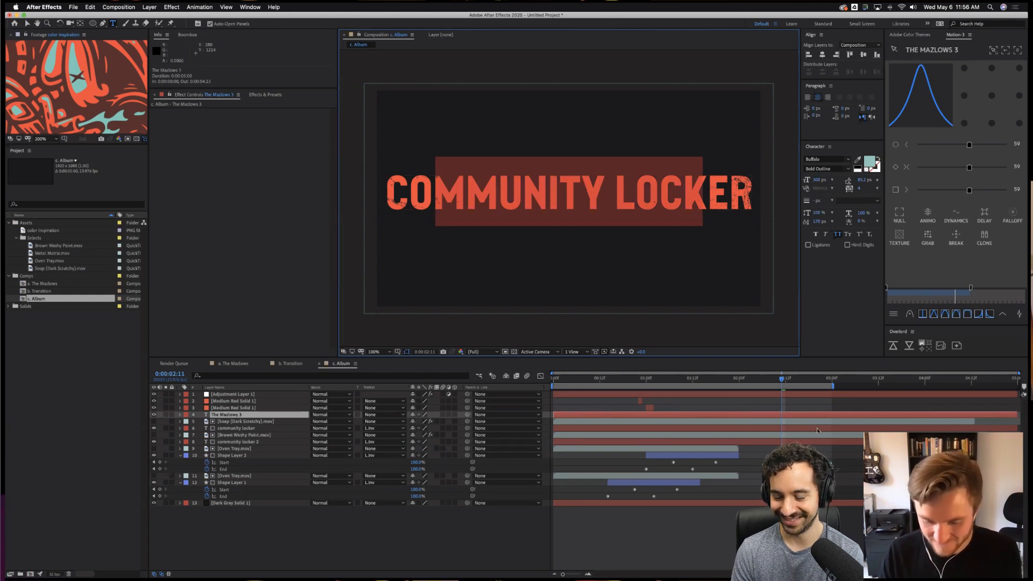
click(747, 414)
key(u)
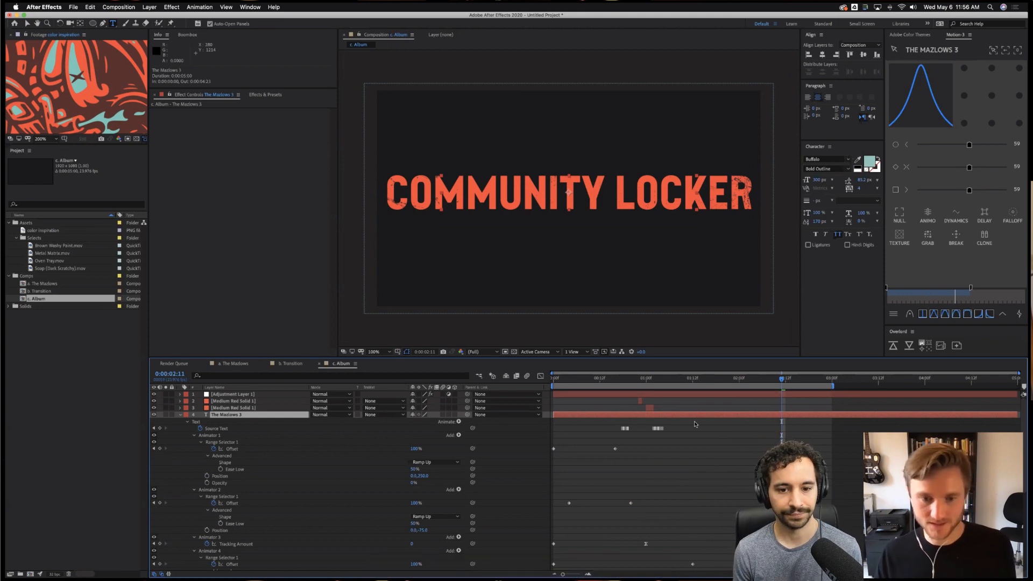
mouse_move(473, 566)
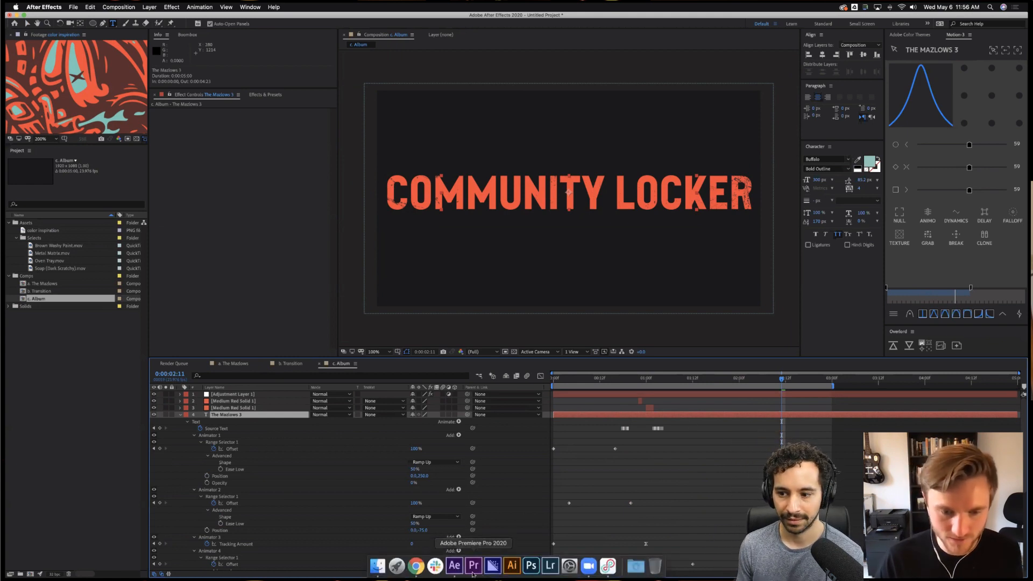
click(854, 470)
key(u)
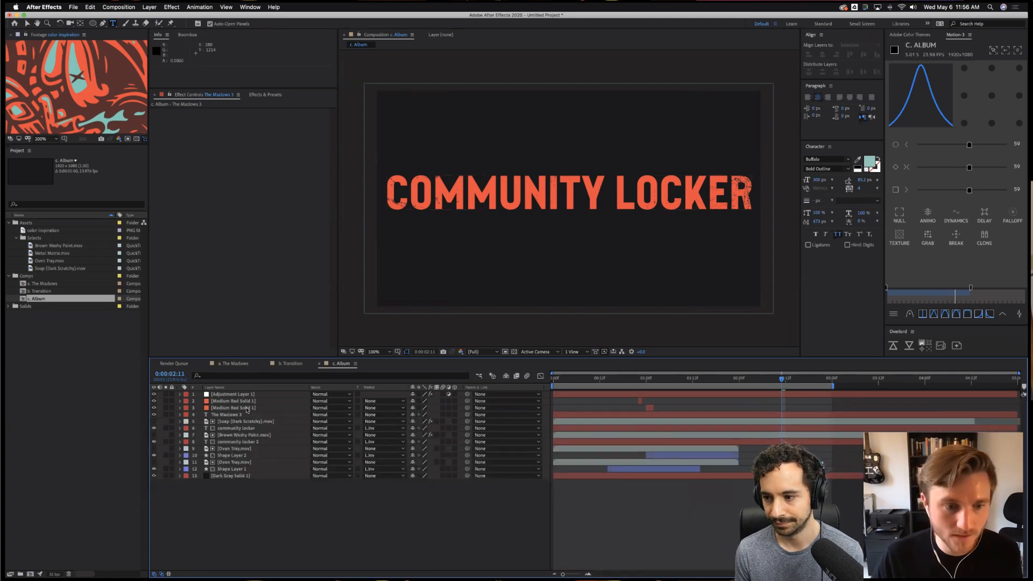
click(573, 379)
key(space)
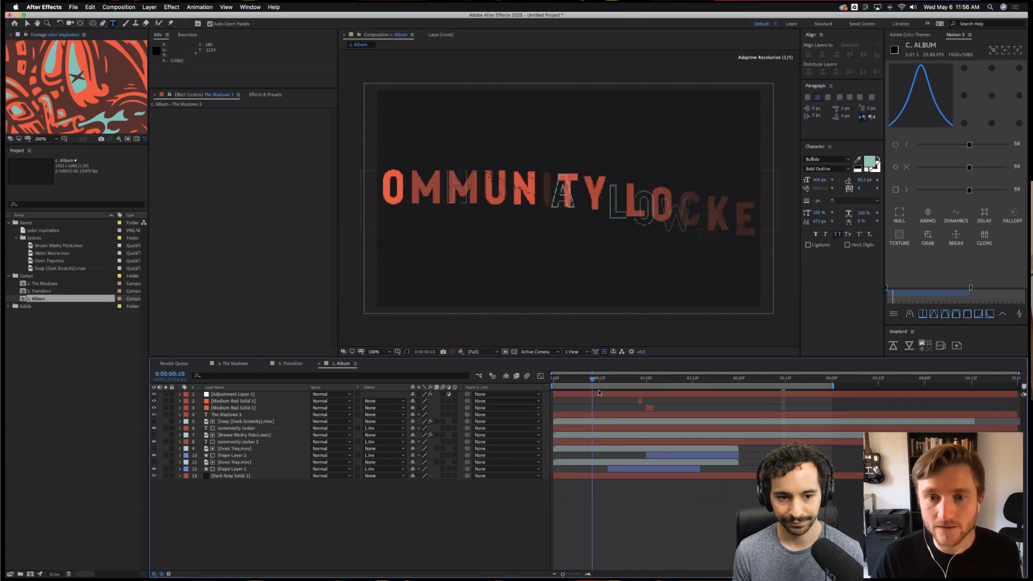
click(671, 413)
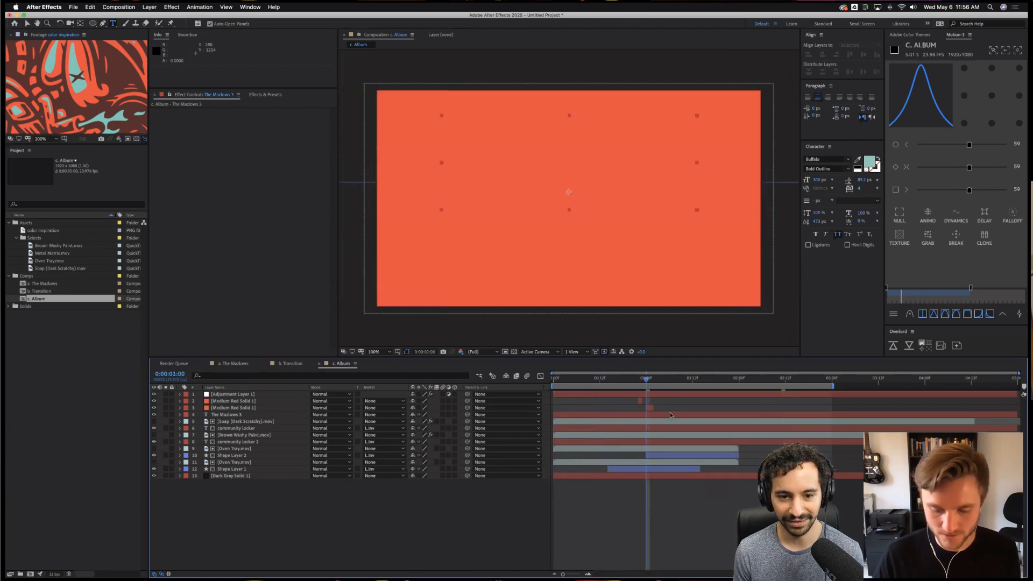
Remove the Source Text keyframes from The Mazlows 3 layer and replace its text with "Comunity Locker".
key(u)
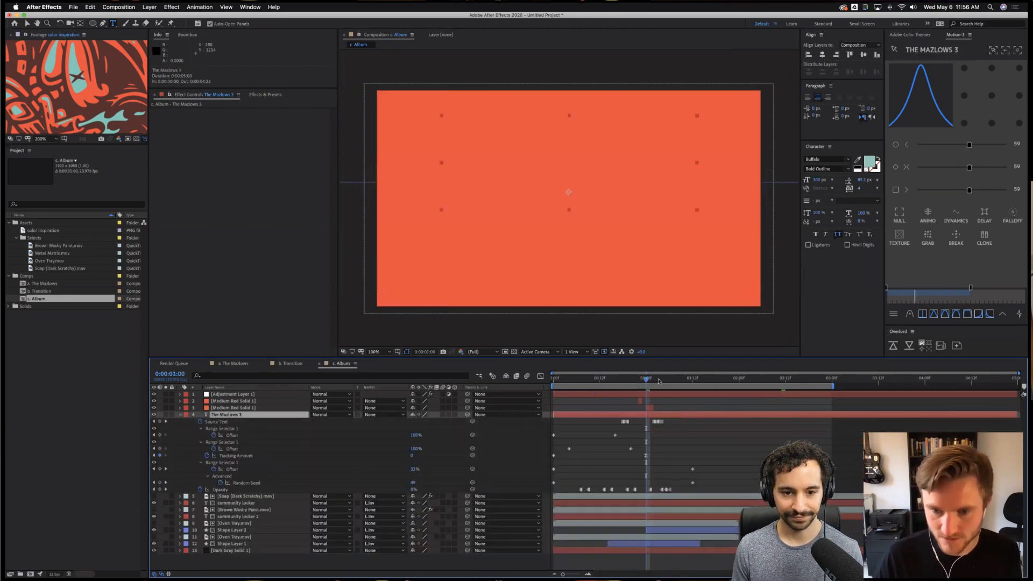
drag(676, 419, 614, 423)
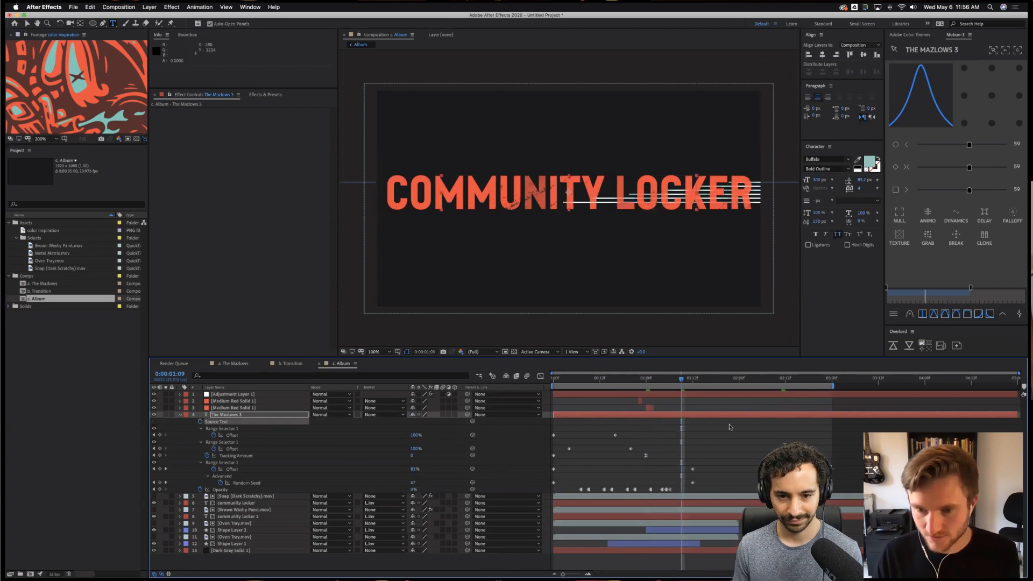
click(713, 415)
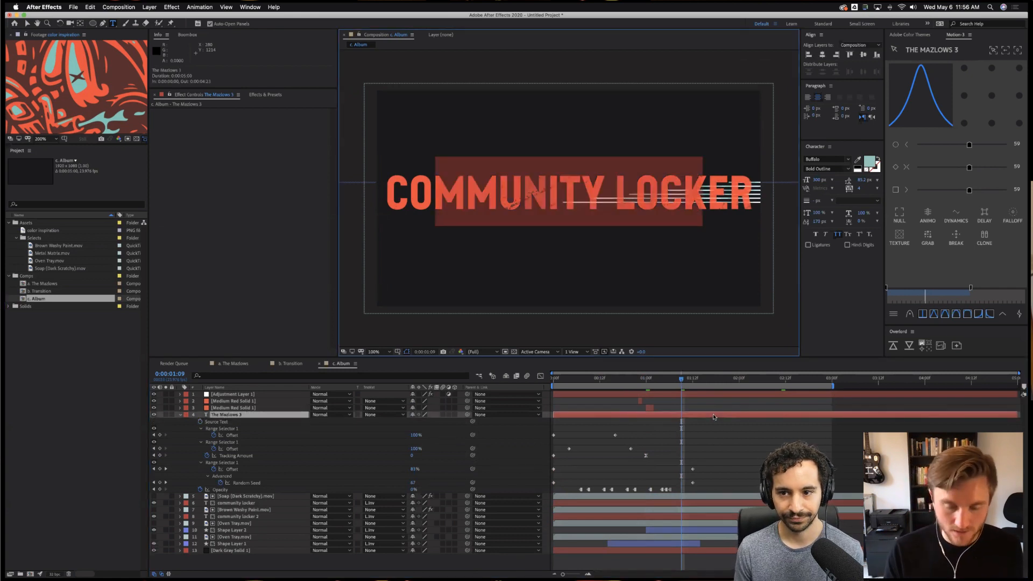
text(Comunity Locker)
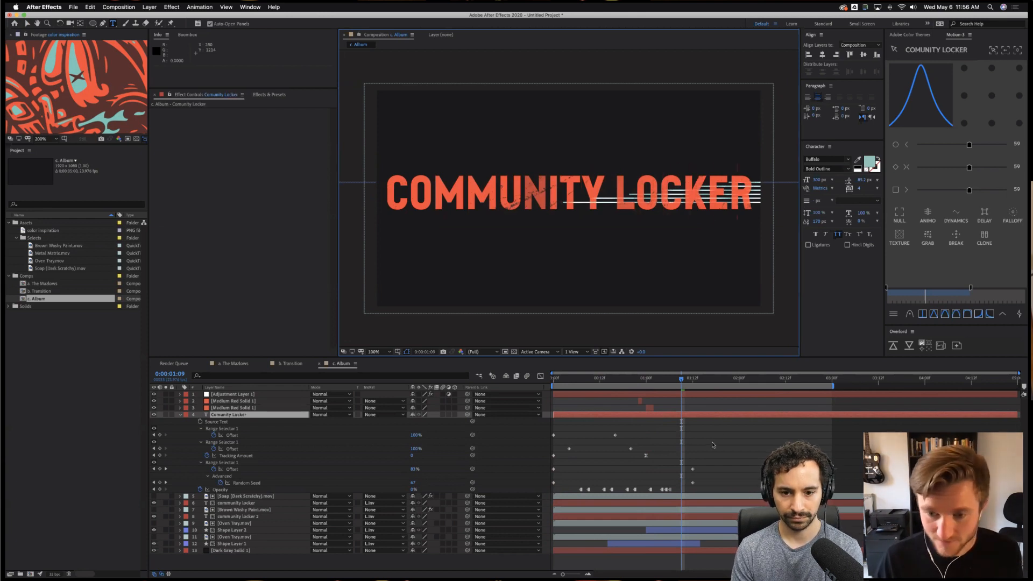
Check the title at 0:00:01:22 and correct the outline text layer's spelling to "Community Locker".
click(723, 397)
key(space)
key(space)
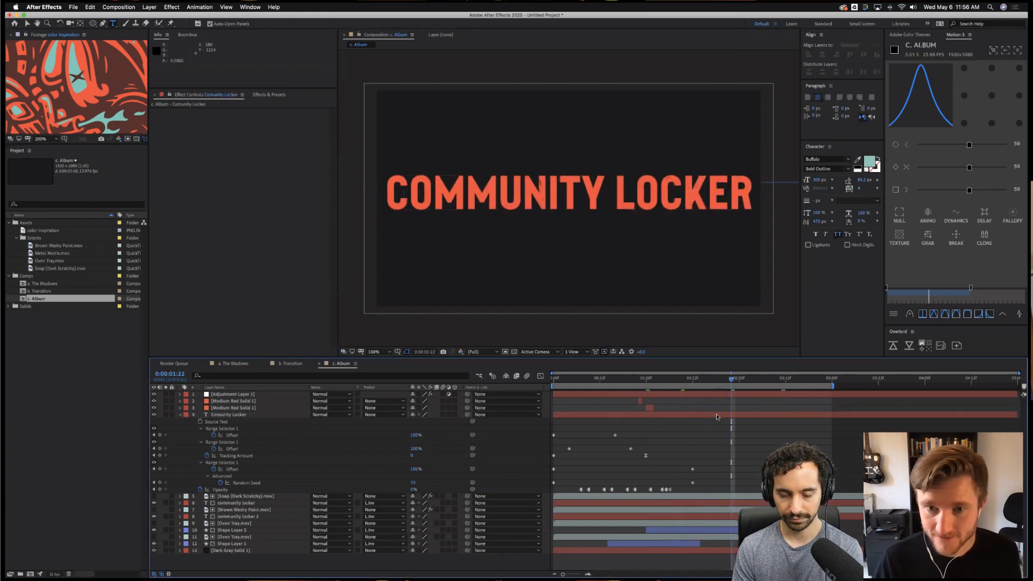
click(231, 415)
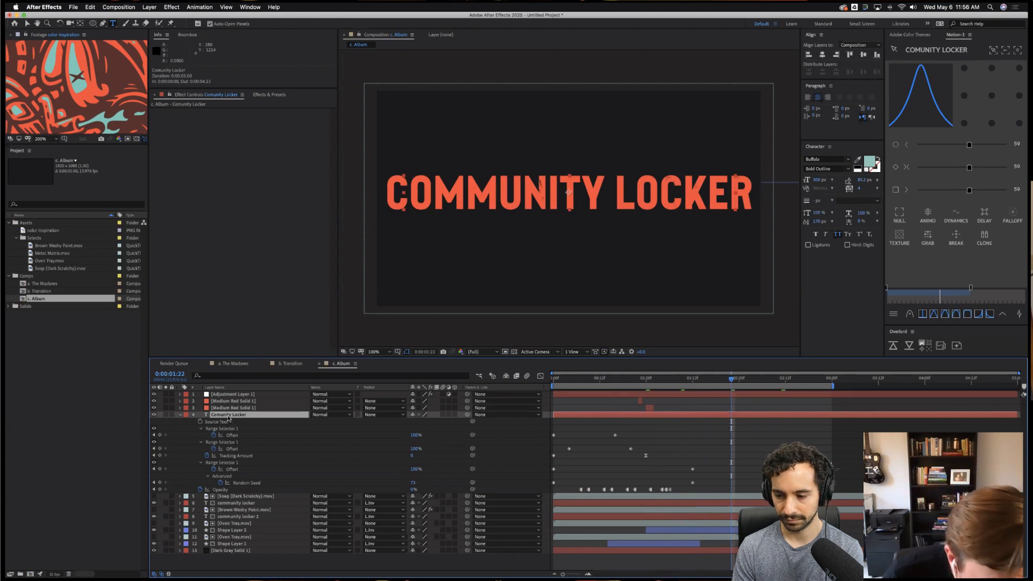
triple_click(454, 193)
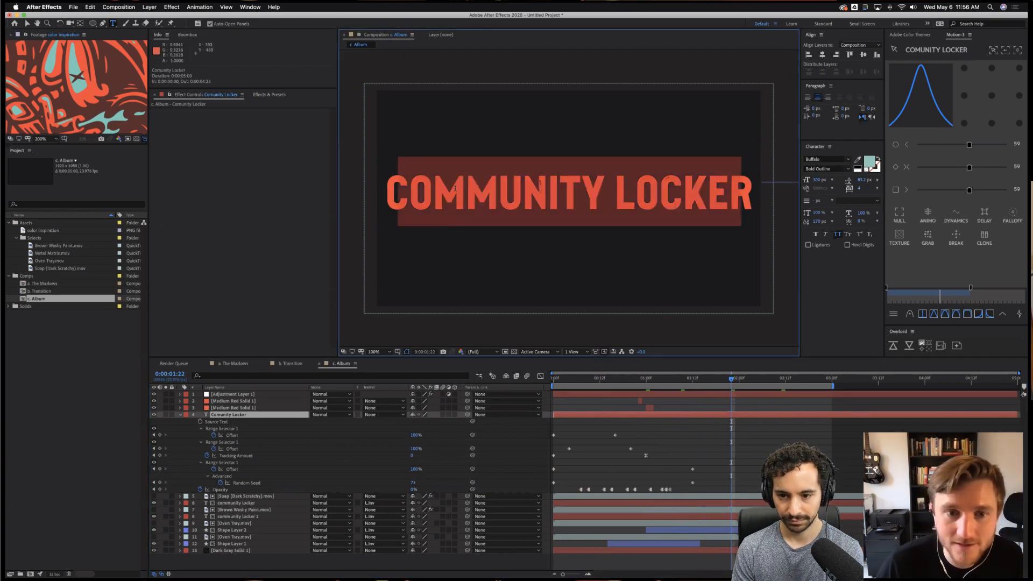
key(Escape)
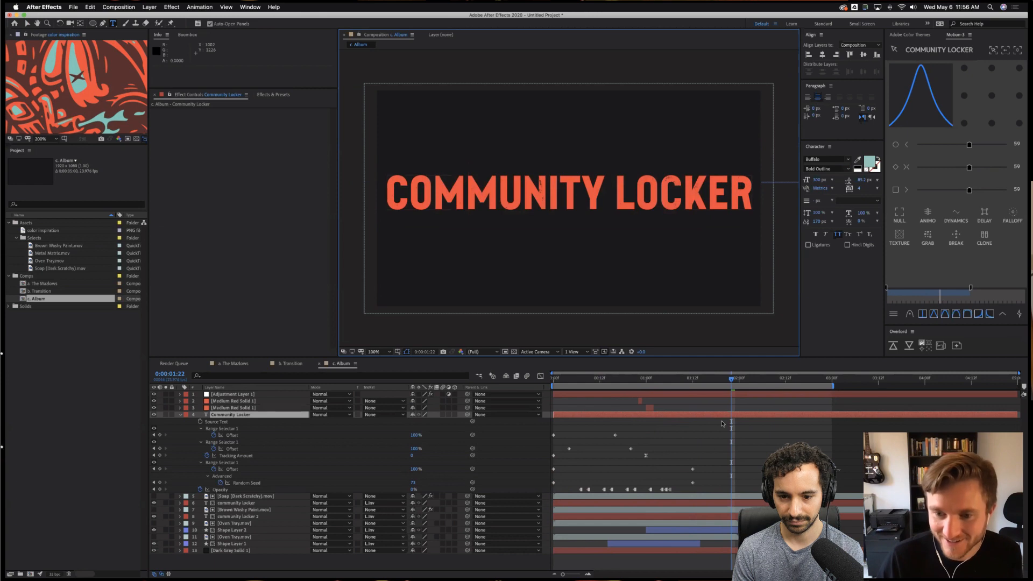
Preview the Community Locker title animation from 0:00:00:10 and collapse the expanded layer properties.
drag(730, 380, 591, 381)
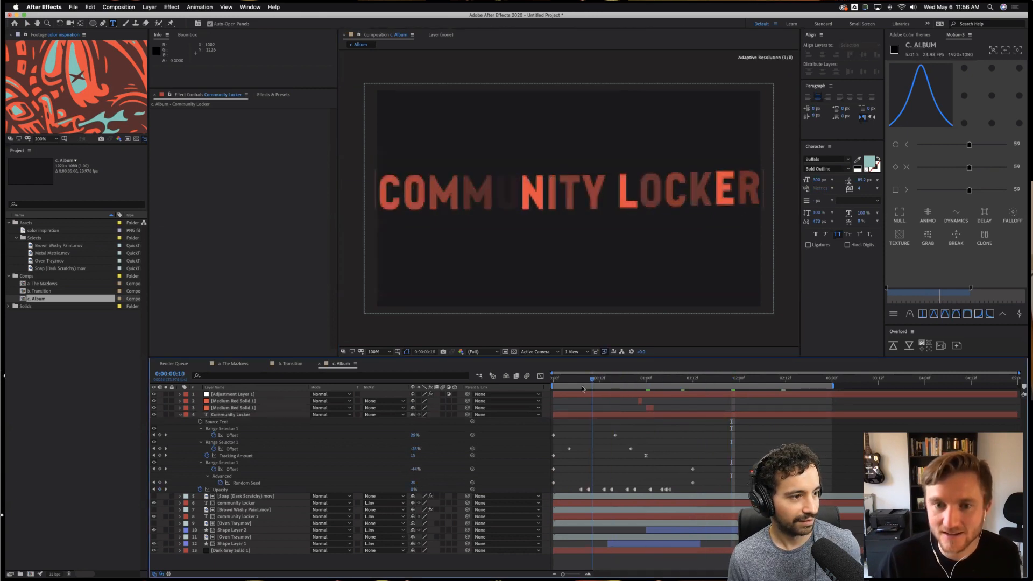
key(space)
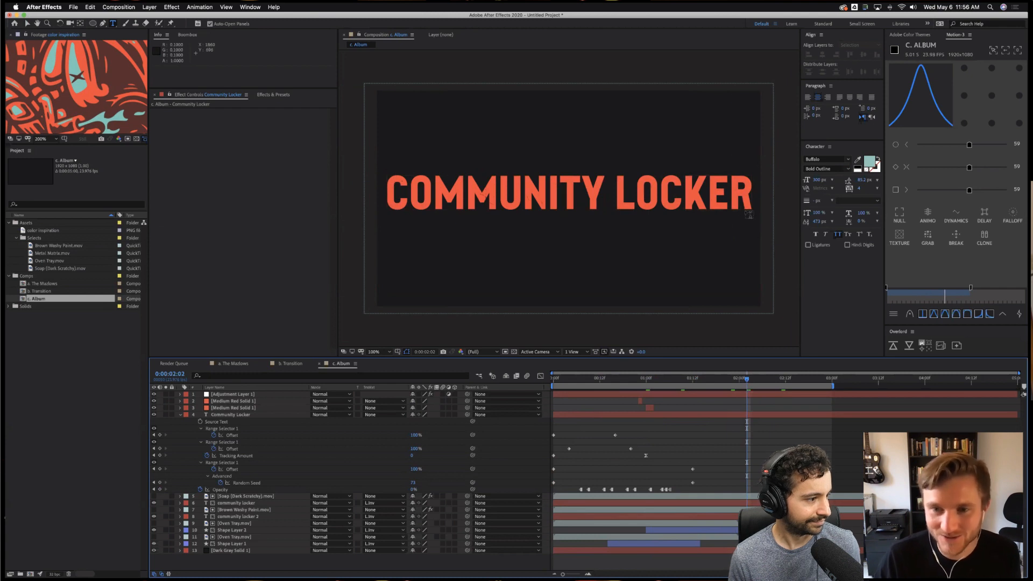
key(u)
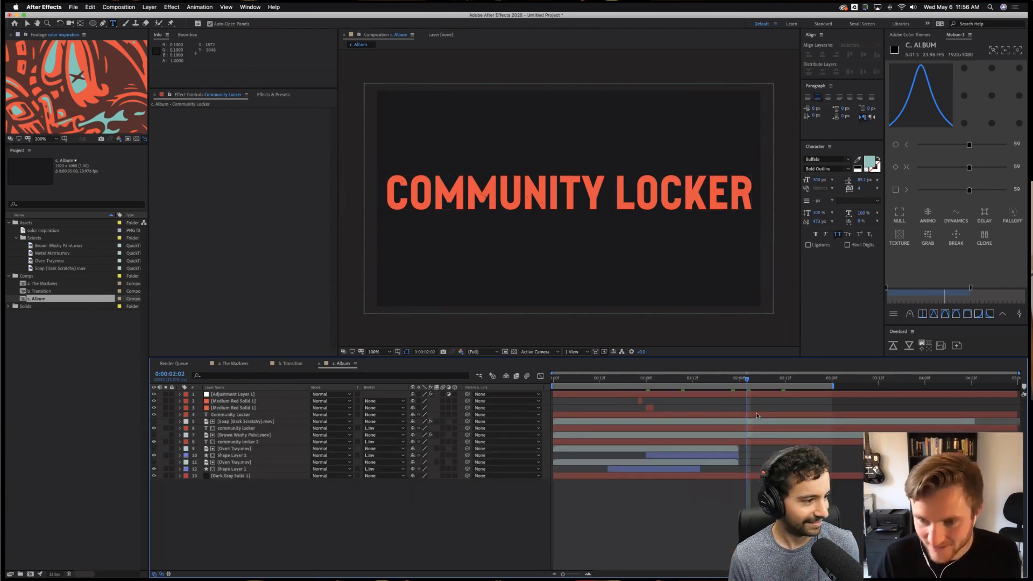
Set the font size of all three Community Locker text layers to 250 px.
click(756, 415)
super+click(756, 427)
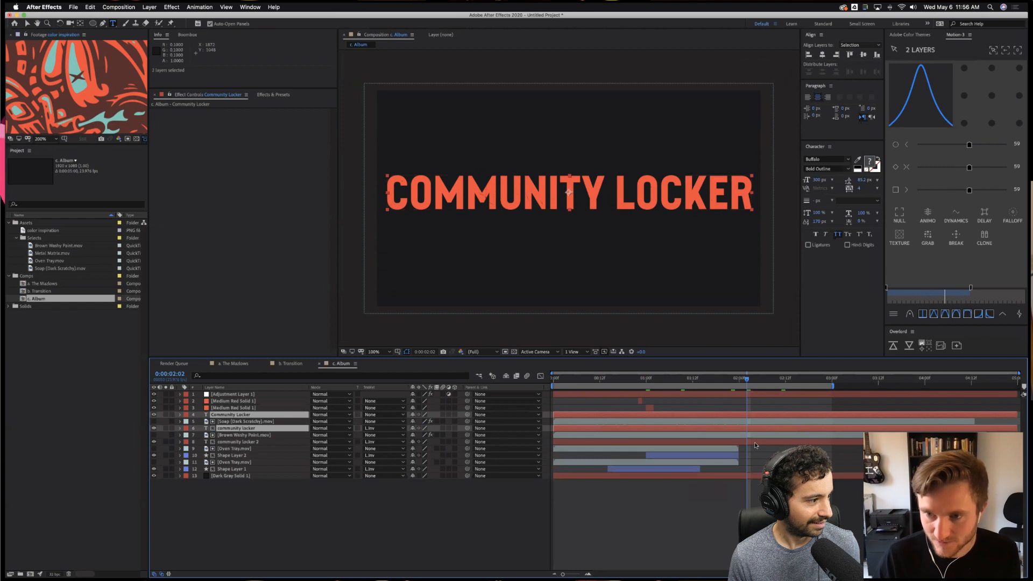
super+click(756, 442)
drag(817, 180, 813, 183)
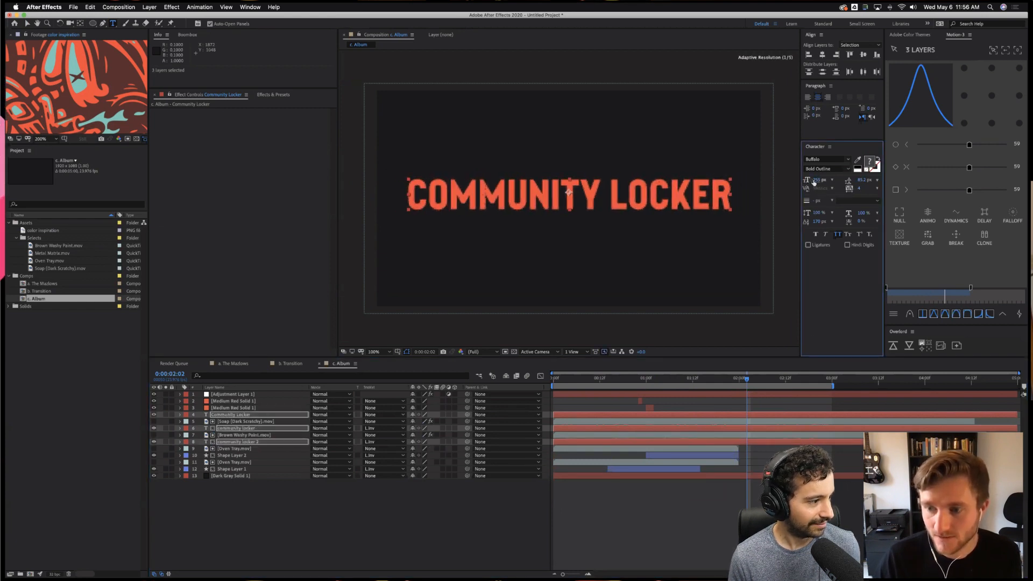
click(815, 180)
text(25)
key(Return)
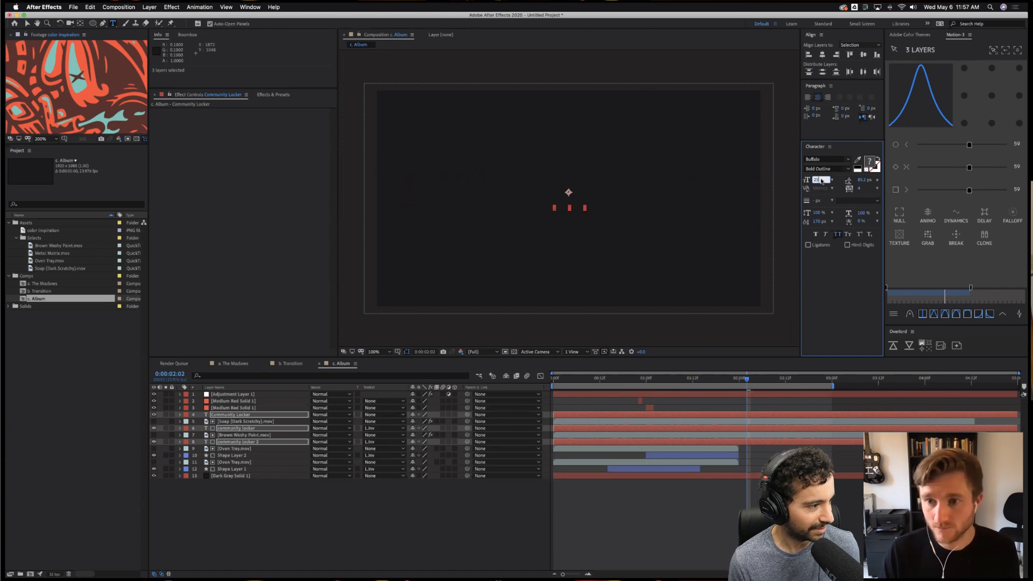
text(00)
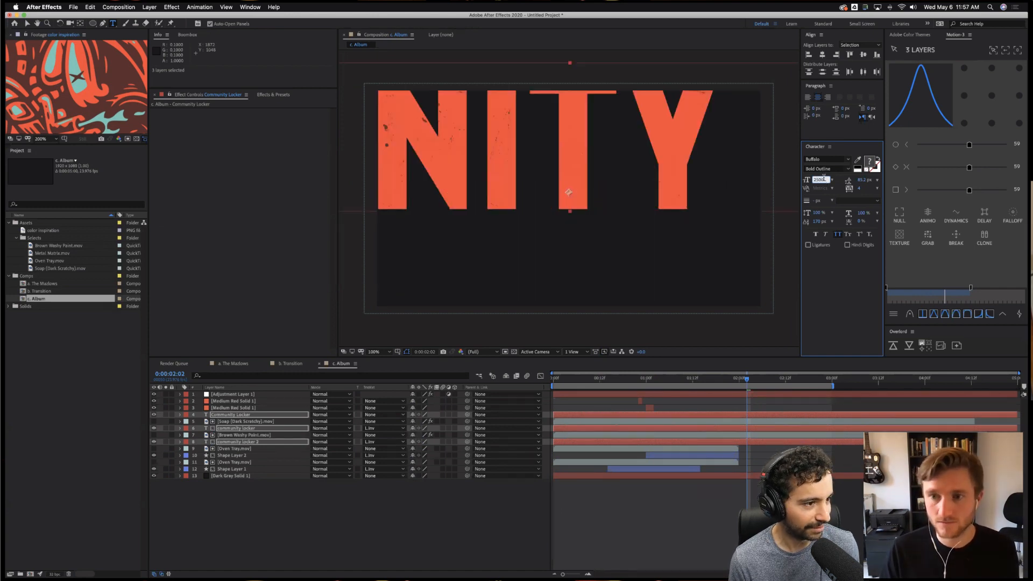
key(BackSpace)
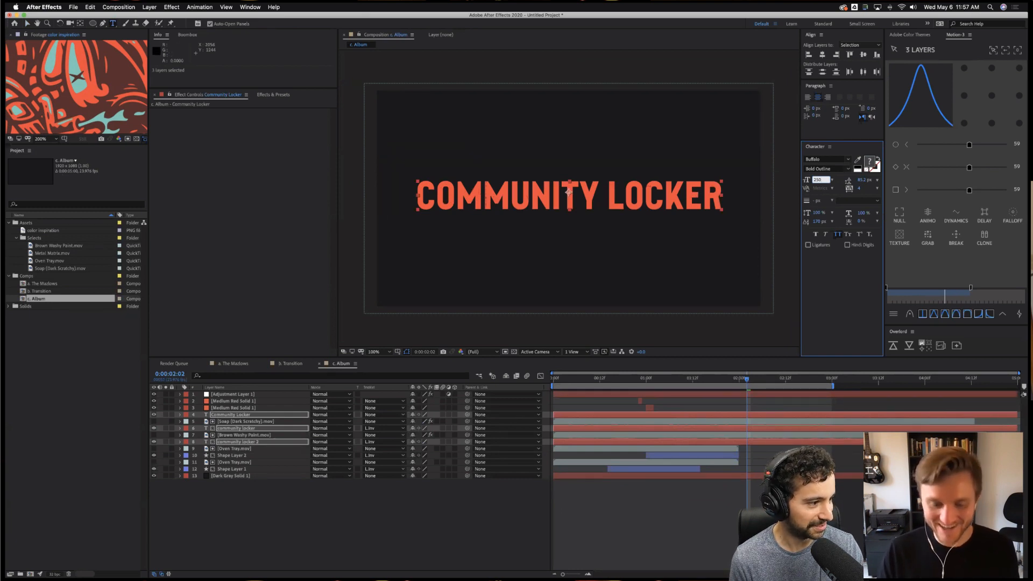
Try to move the three Community Locker text layers lower in the frame.
click(750, 415)
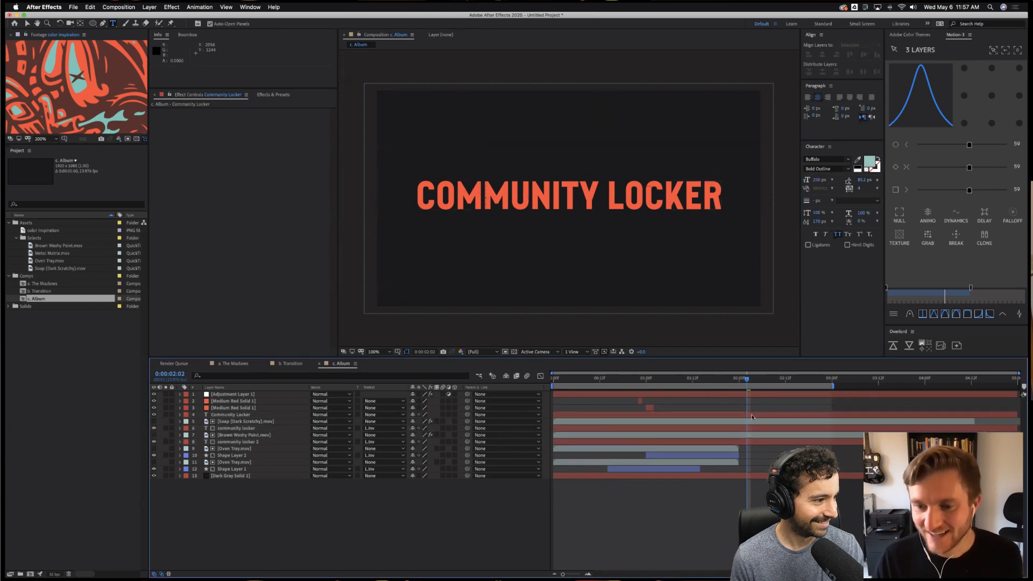
super+click(750, 429)
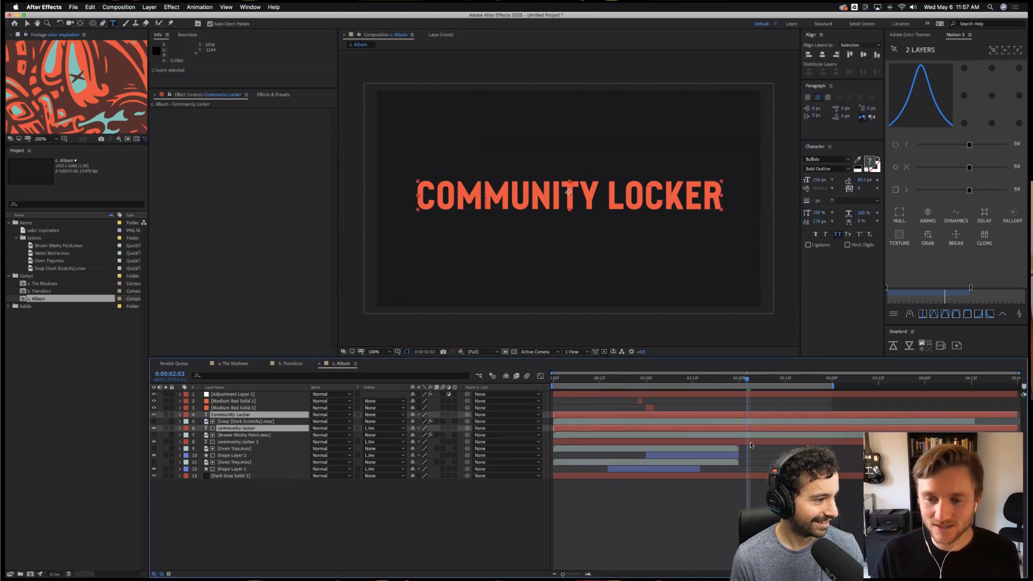
super+click(750, 442)
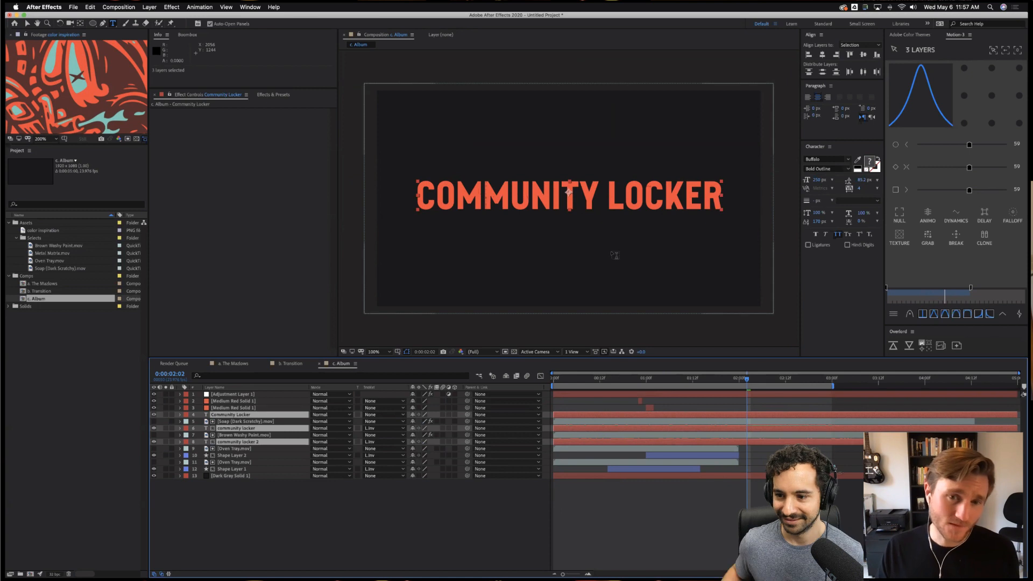
key(v)
shift+click(573, 209)
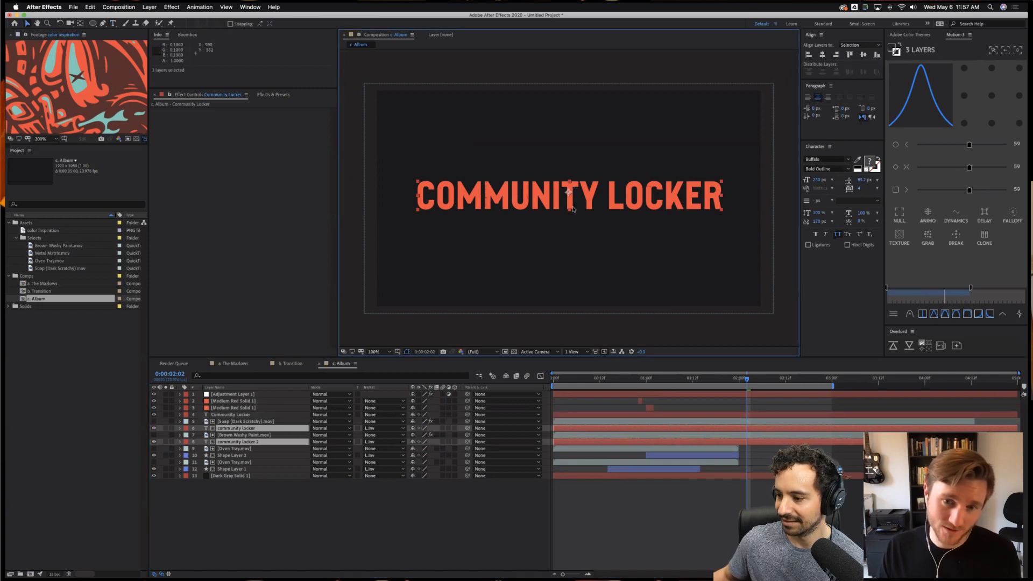
click(572, 189)
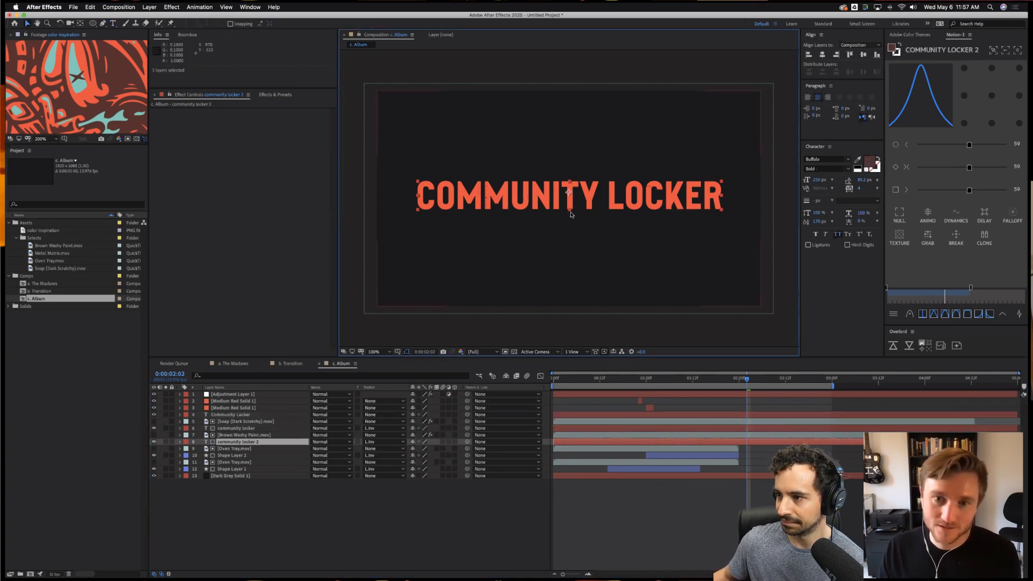
drag(572, 189, 571, 216)
click(768, 458)
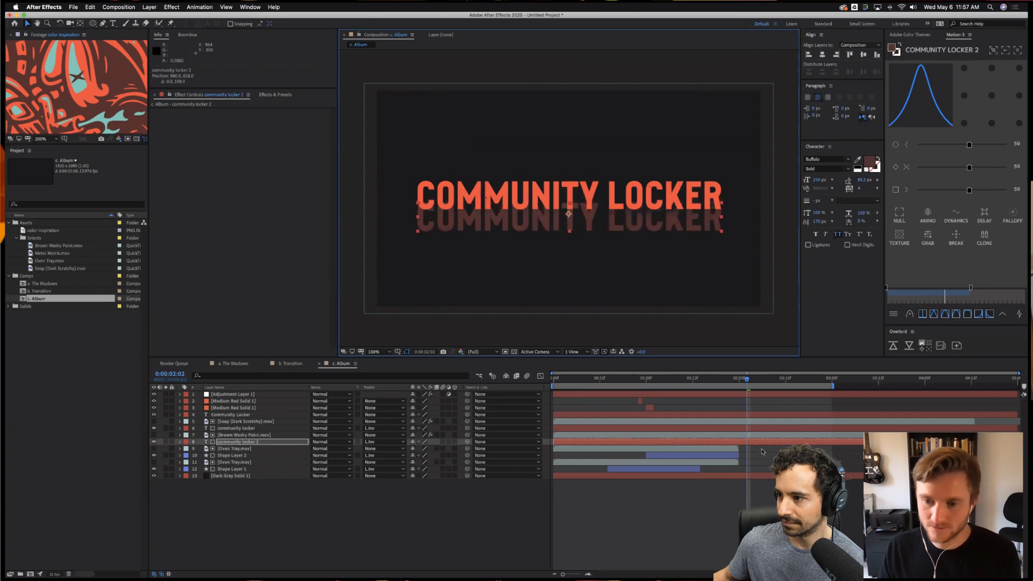
Move the three Community Locker text layers together to position 960, 560, using the proportional grid as a guide.
click(759, 442)
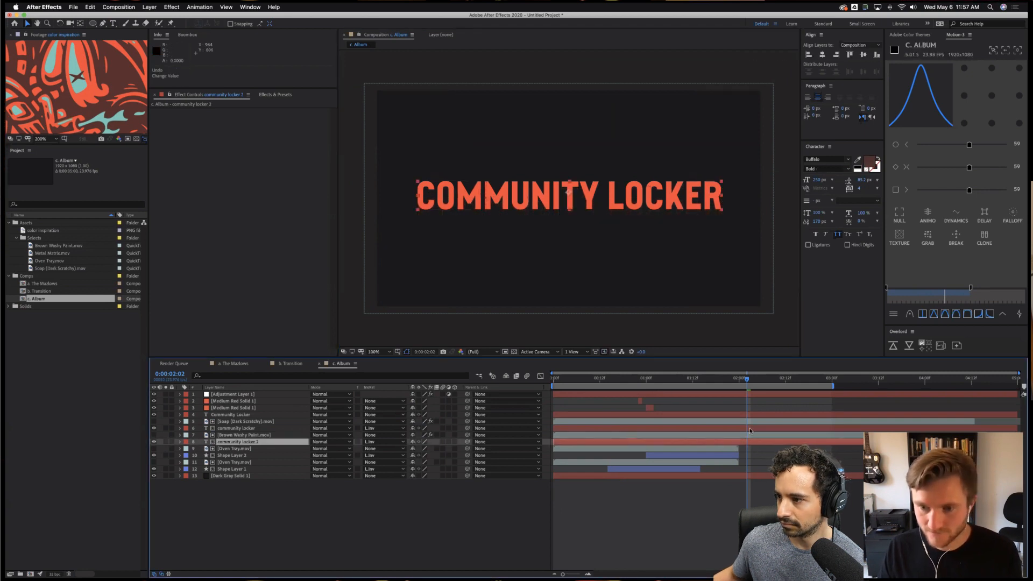
shift+click(748, 428)
shift+click(741, 414)
drag(569, 194, 569, 251)
key(space)
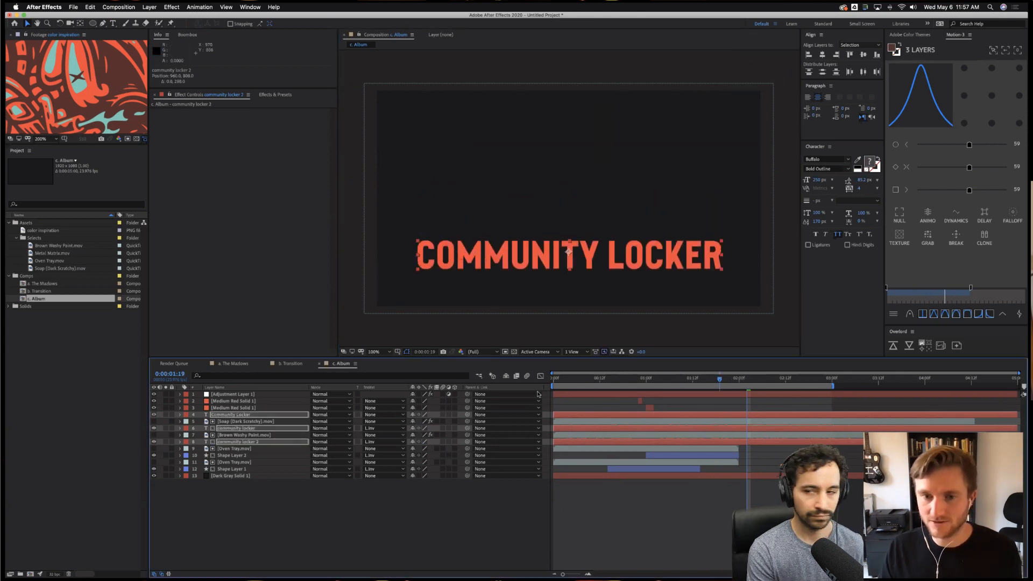
key(space)
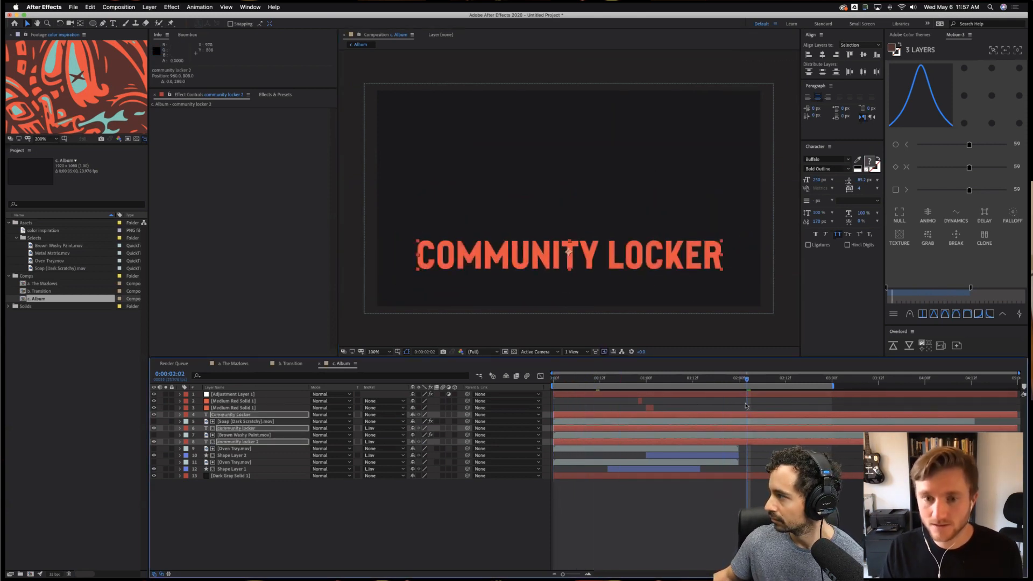
key(alt+apostrophe)
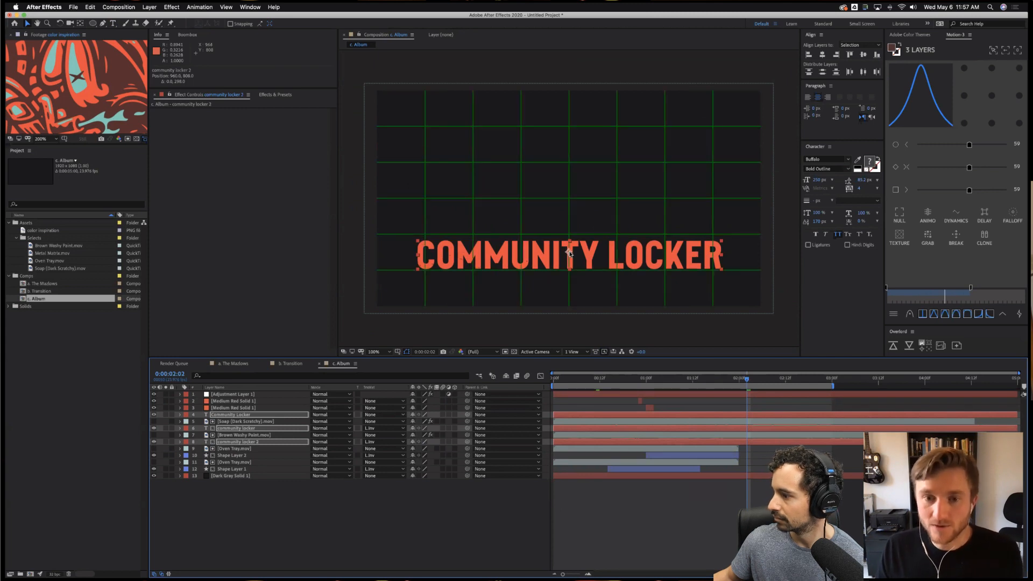
drag(568, 253, 569, 203)
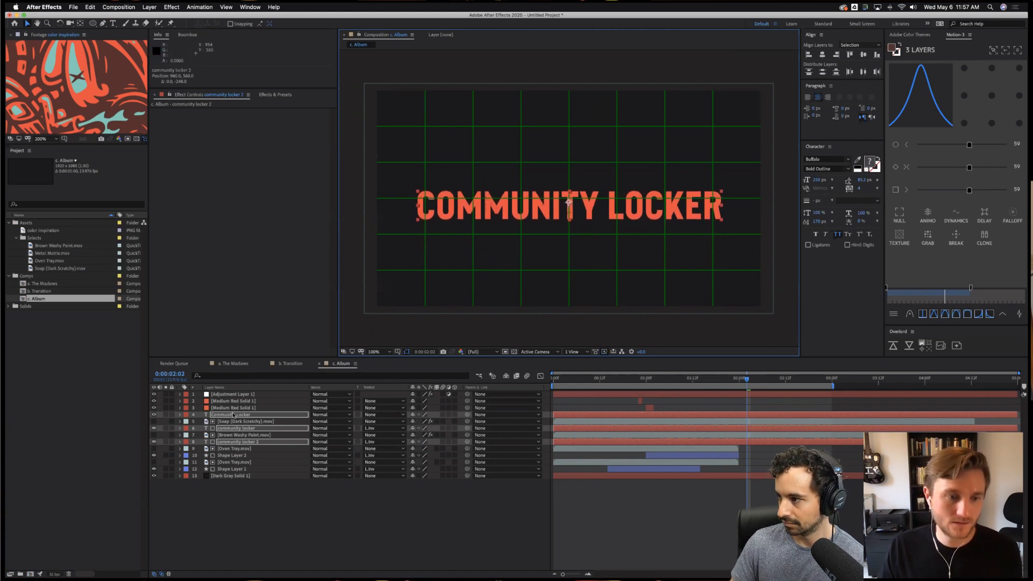
Duplicate the three Community Locker text layers with their two texture layers and stack the copies together above the originals.
click(241, 443)
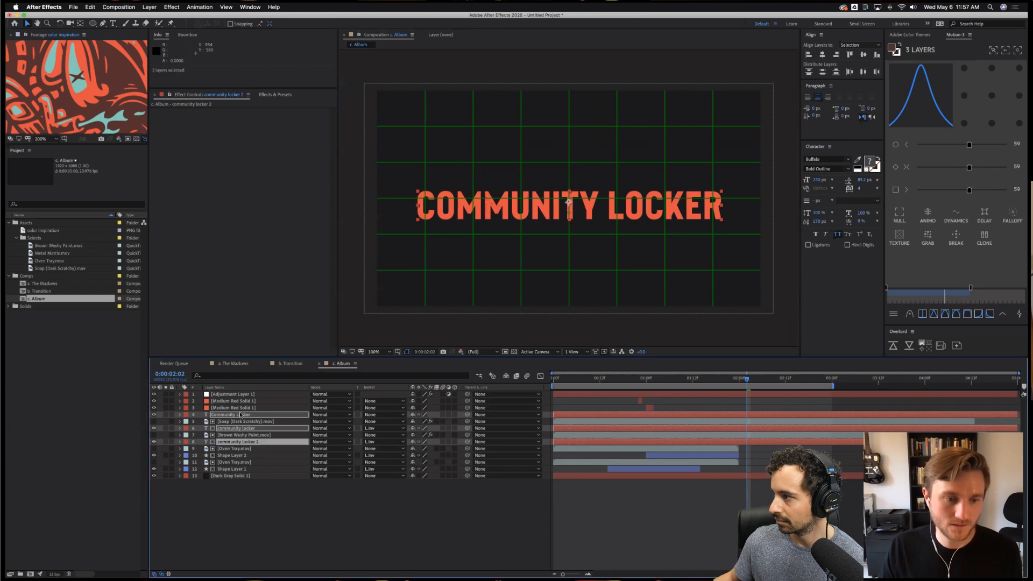
shift+click(241, 416)
key(super+d)
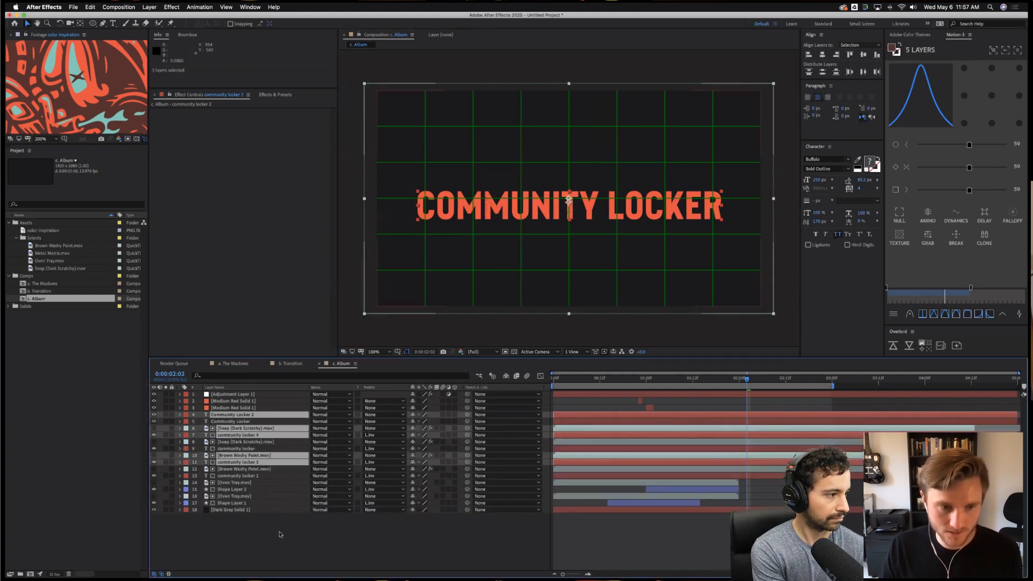
drag(234, 429, 235, 419)
key(super+shift+a)
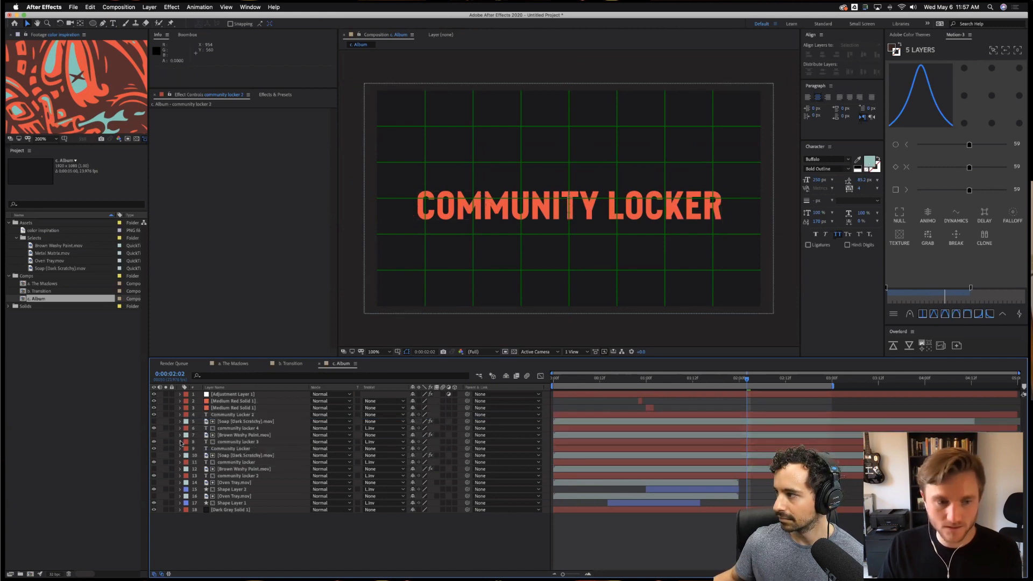
Hide the Community Locker 2 and community locker 4 copies and replace the text of community locker 3 with "debut album".
click(153, 414)
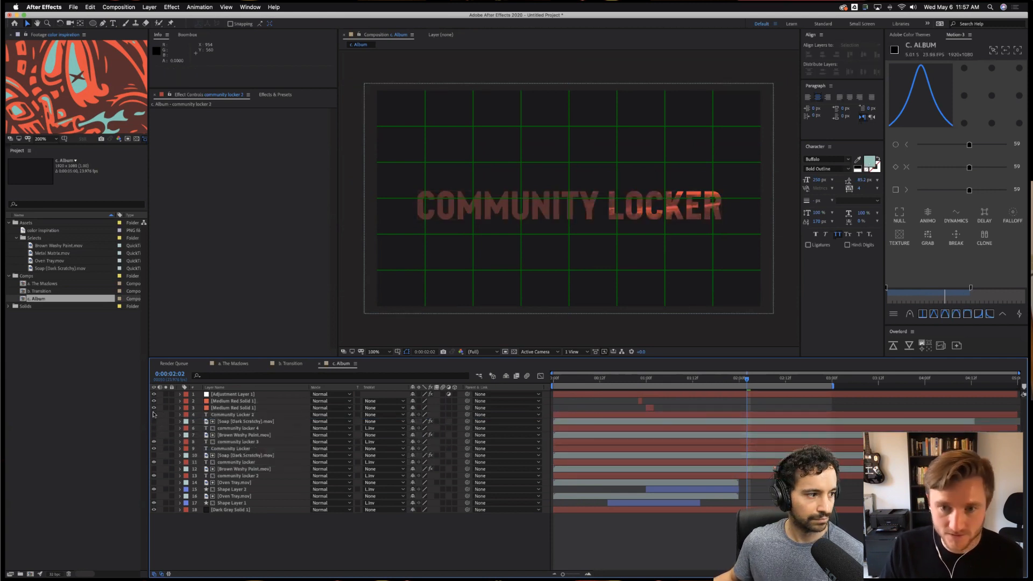
click(763, 443)
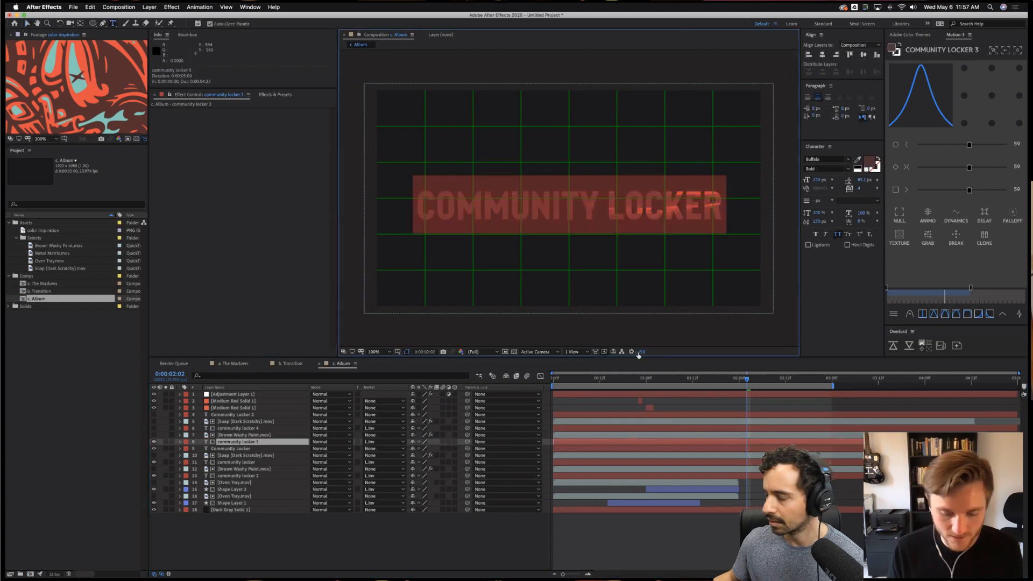
text(debut album)
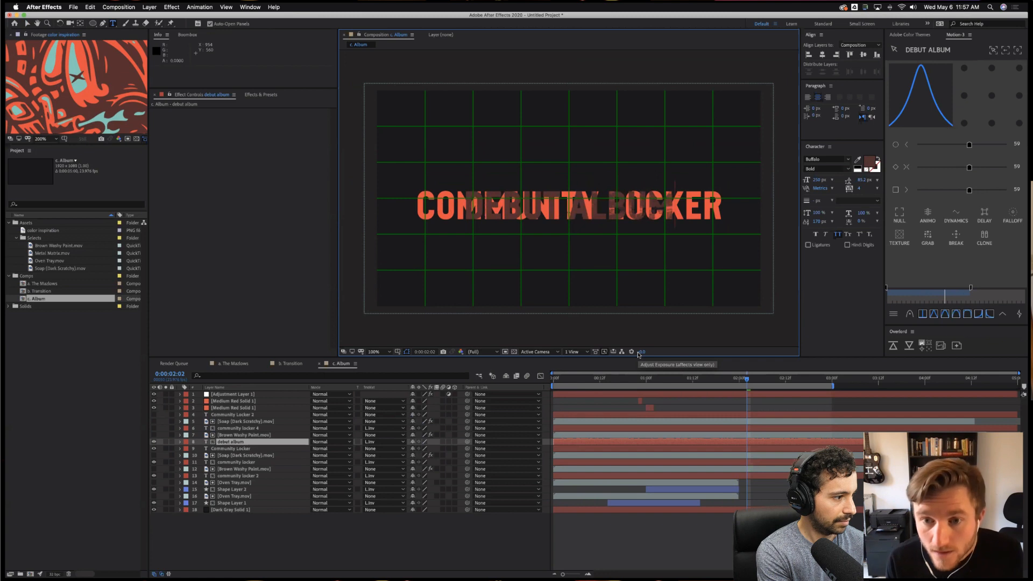
key(Escape)
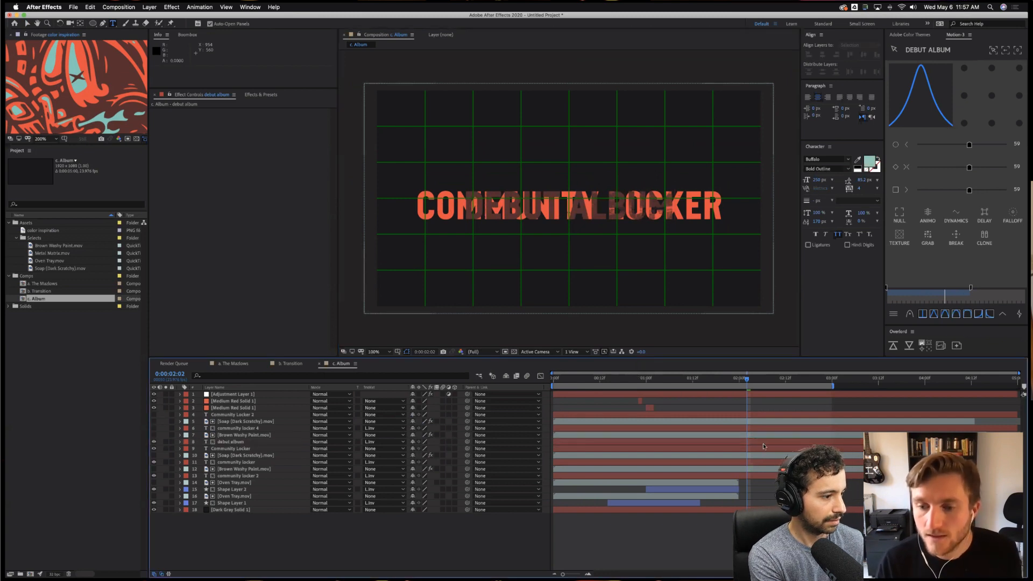
Move the debut album text straight up to position 960, 398, above the Community Locker title.
key(v)
drag(578, 210, 579, 178)
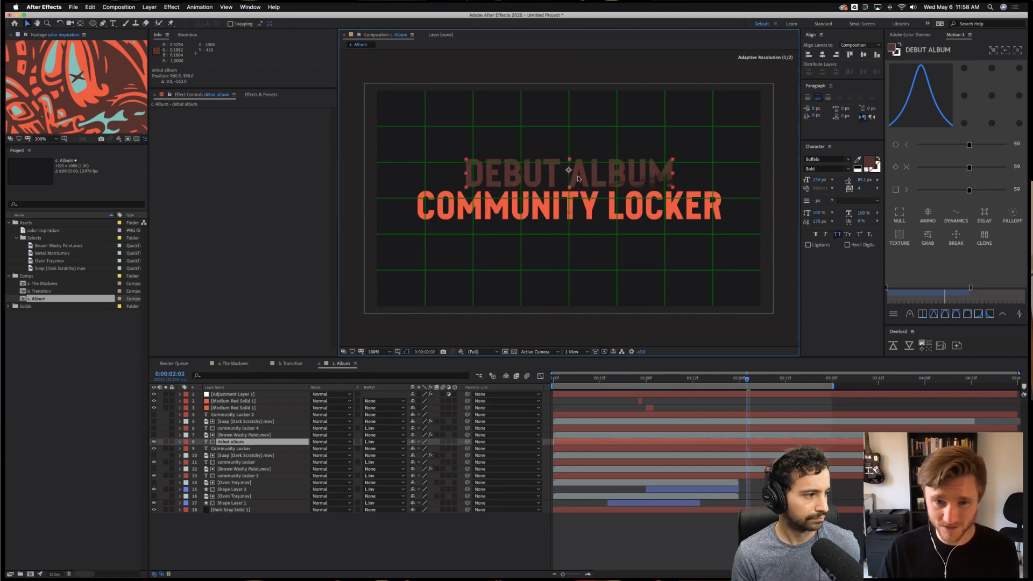
key(Return)
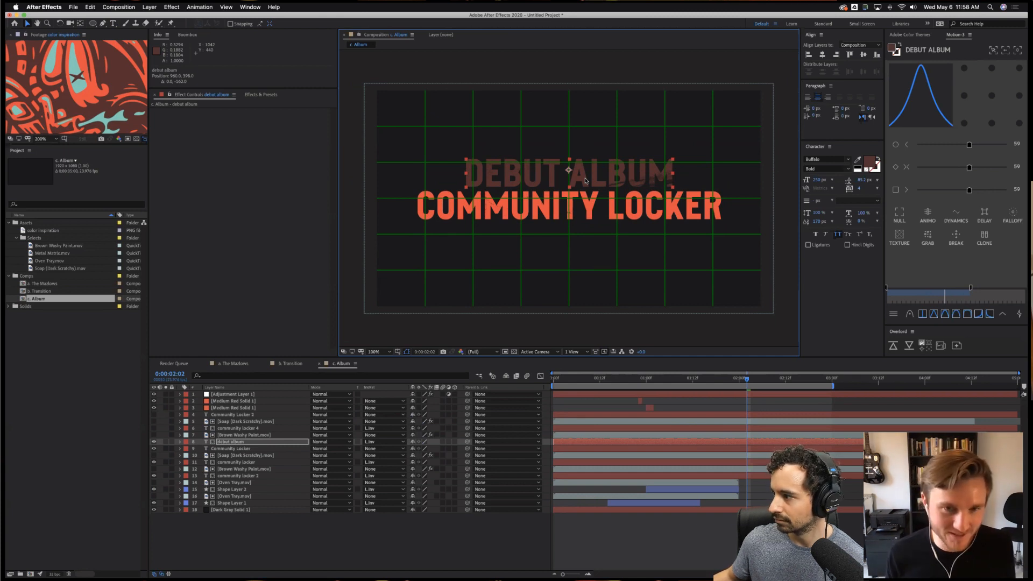
Set the font size of the debut album text to 125 px.
double_click(587, 180)
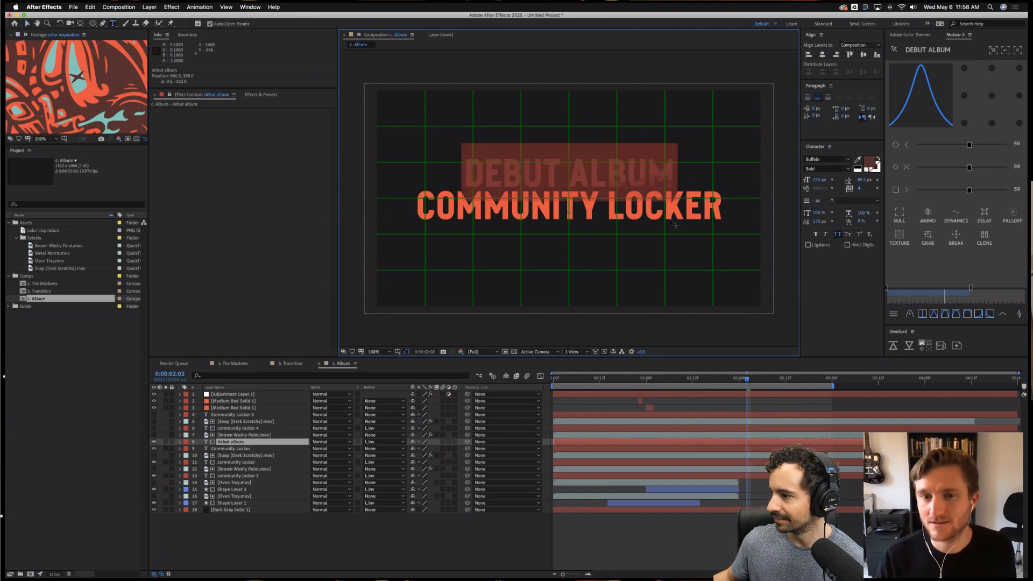
click(817, 180)
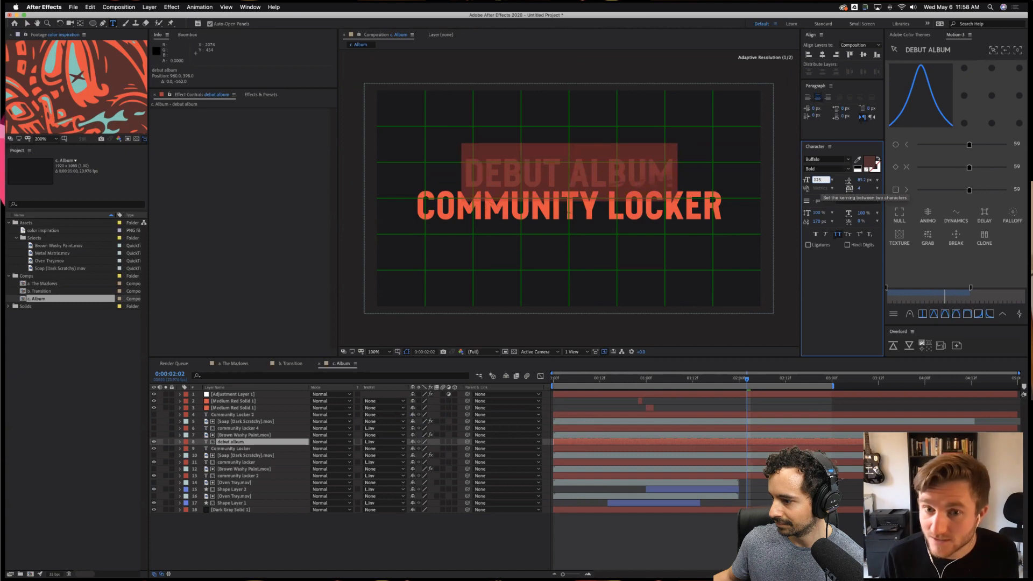
text(125)
key(Return)
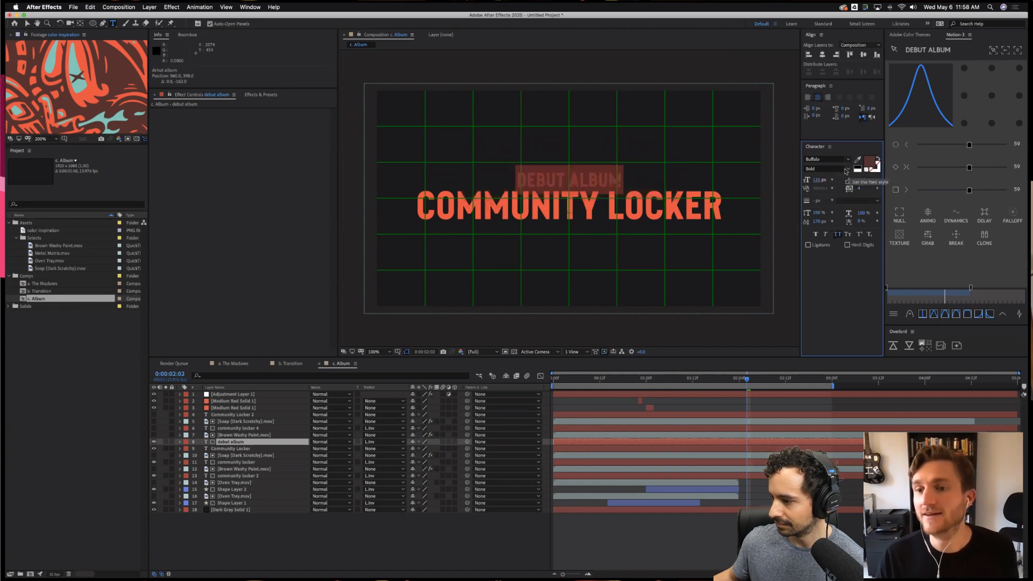
Change the debut album text to the Regular font style and sample its fill from the light teal in the color inspiration image.
click(848, 170)
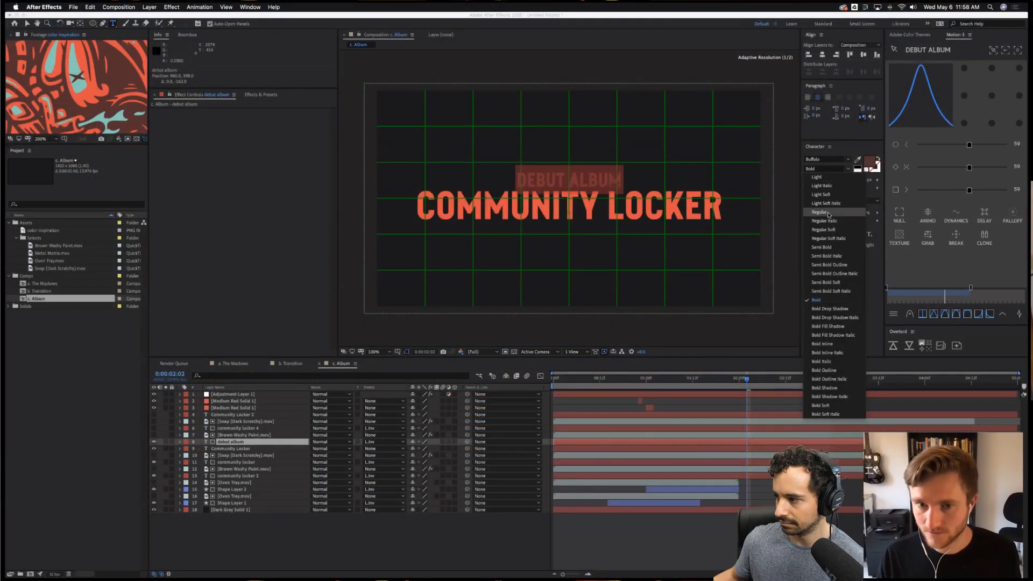
click(828, 213)
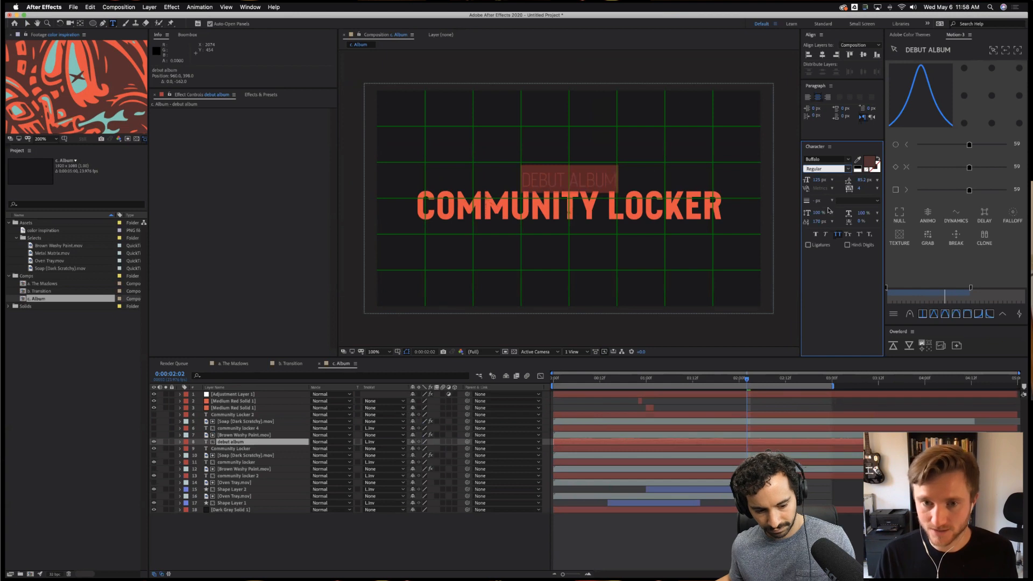
click(858, 161)
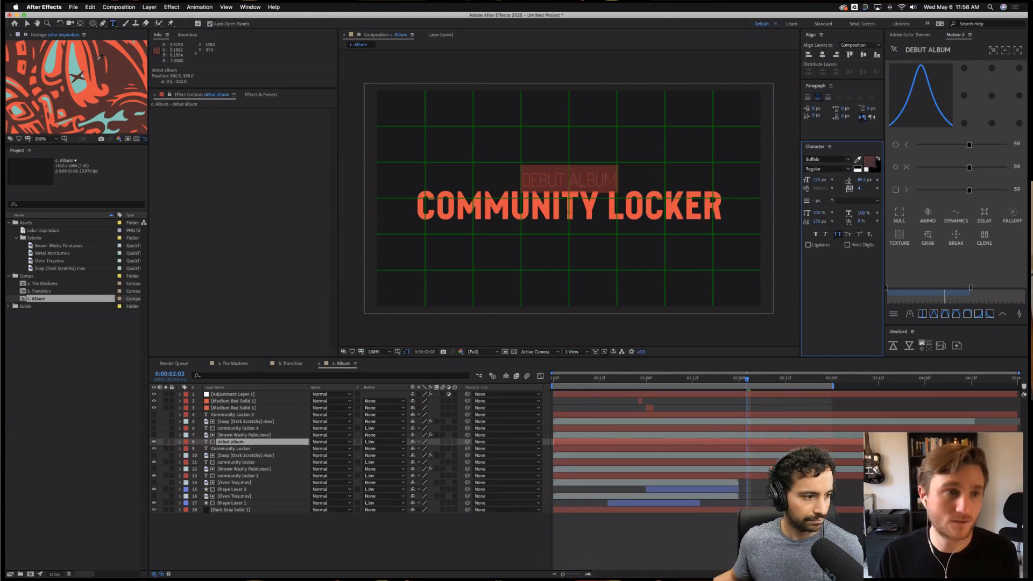
click(76, 67)
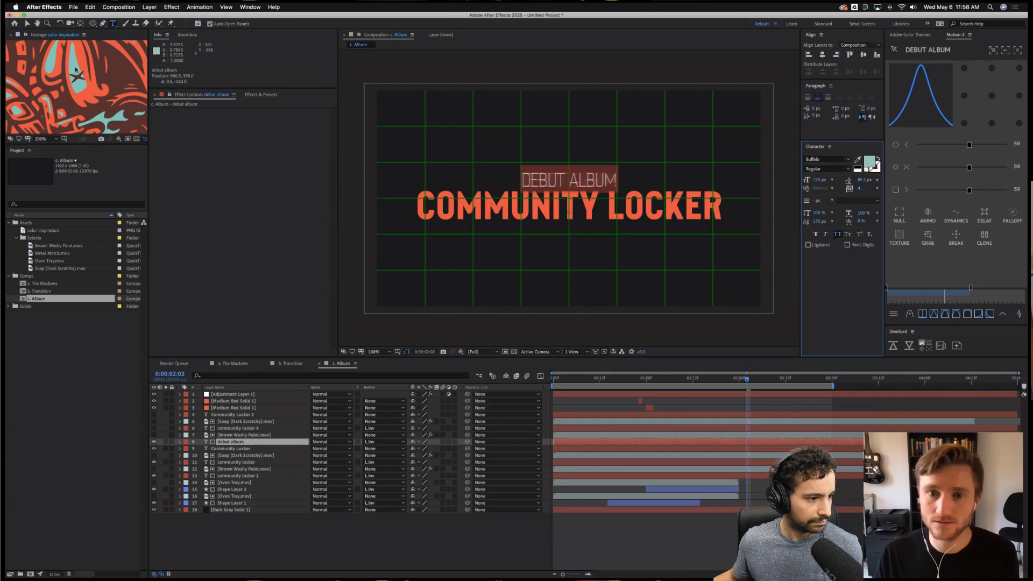
Set the debut album text fill to a neutral off-white with 0% saturation and 90% brightness.
click(869, 161)
drag(460, 360, 425, 306)
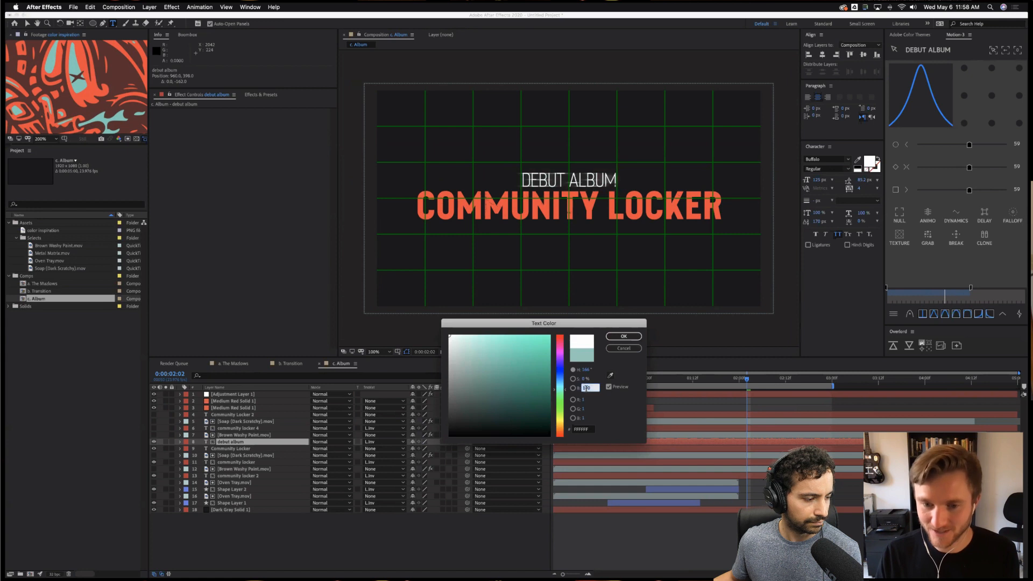
text(90)
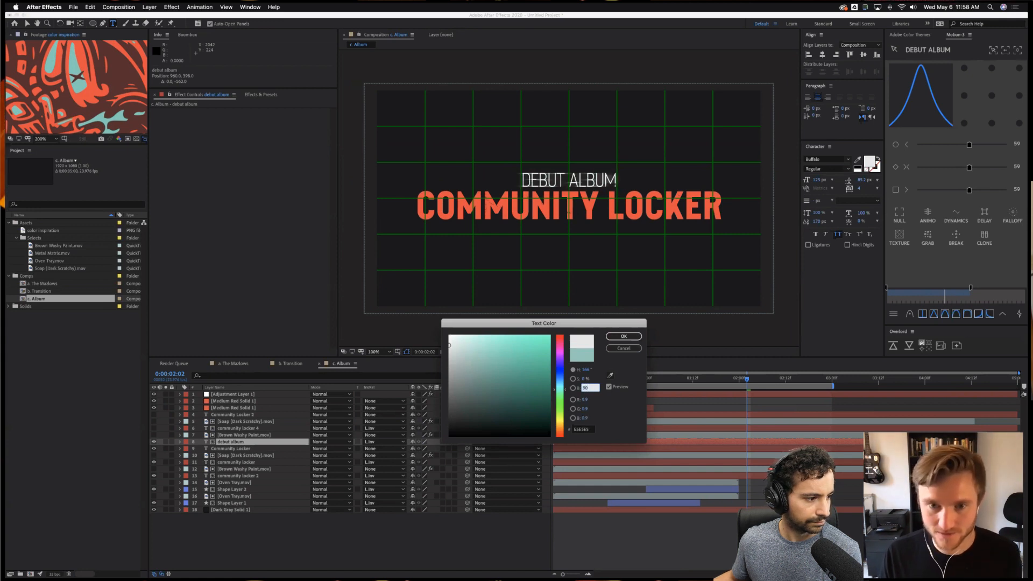
key(Return)
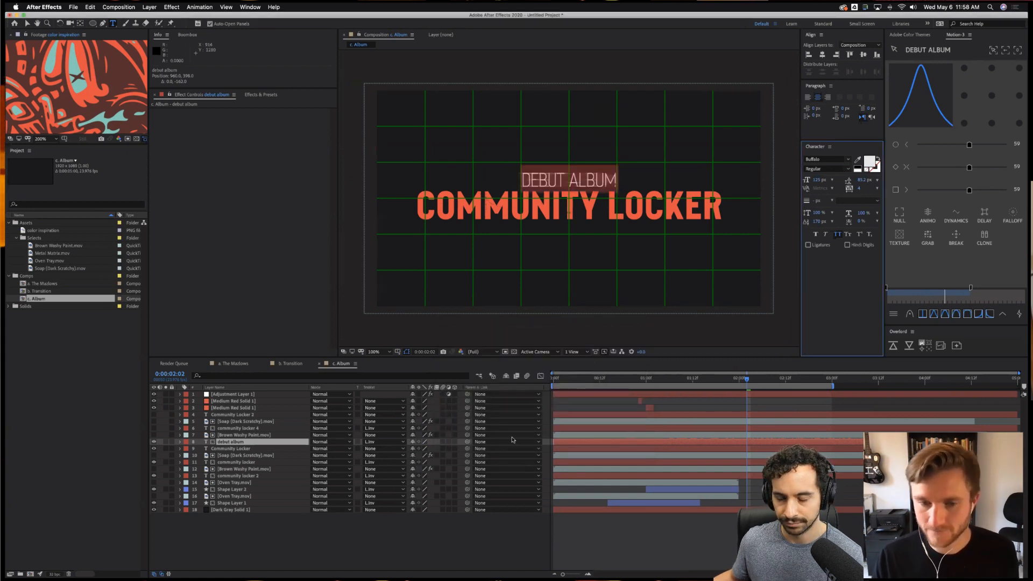
Replace the community locker 4 layer with a duplicate of the debut album text above the upper Brown Washy Paint.mov layer.
click(154, 428)
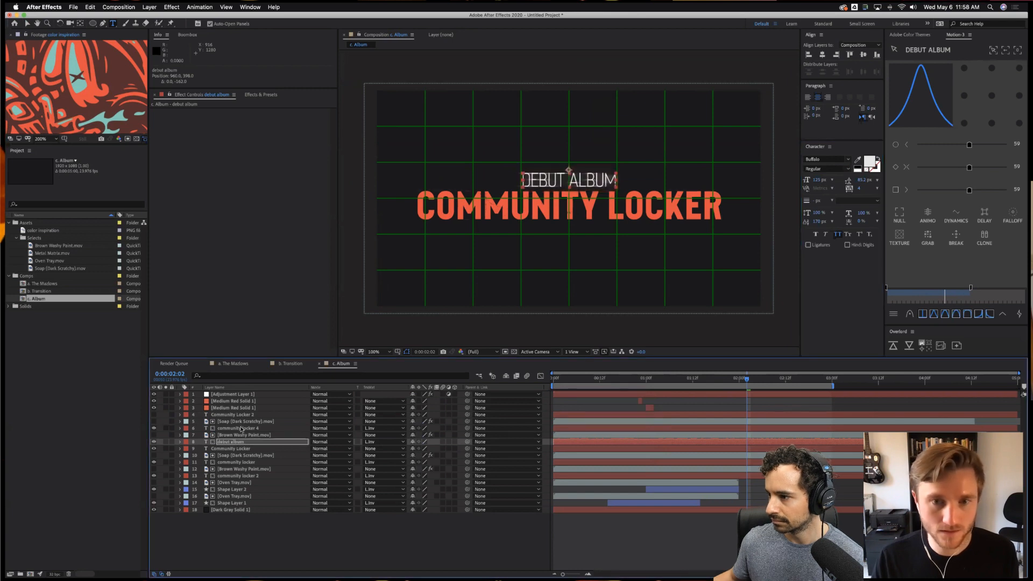
click(241, 427)
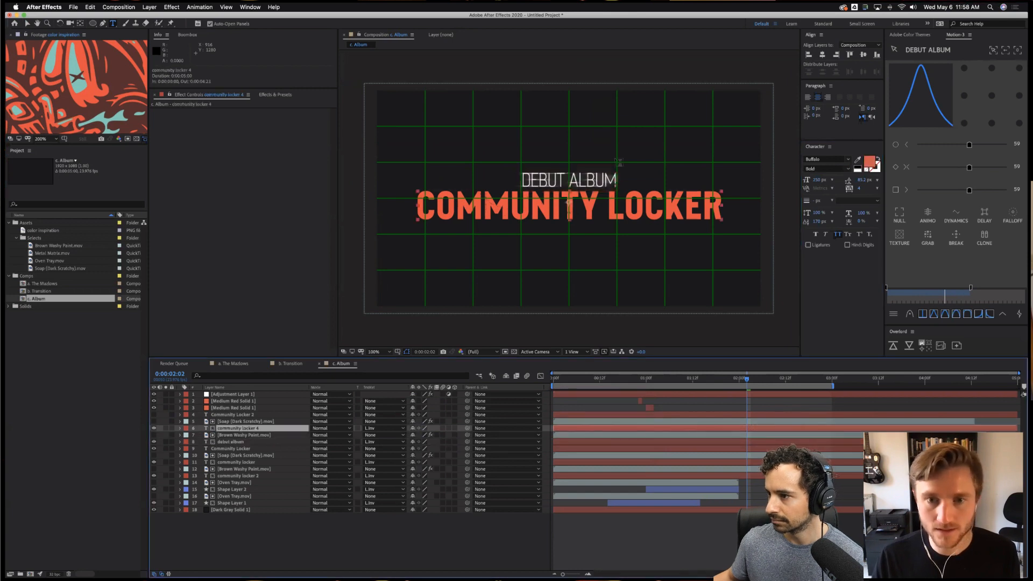
click(230, 442)
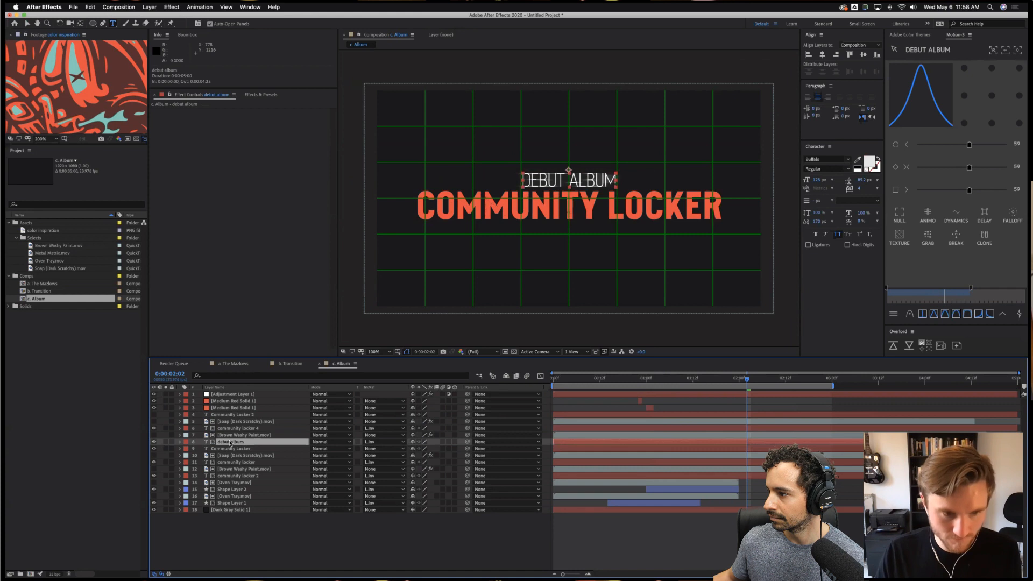
key(super+d)
click(240, 428)
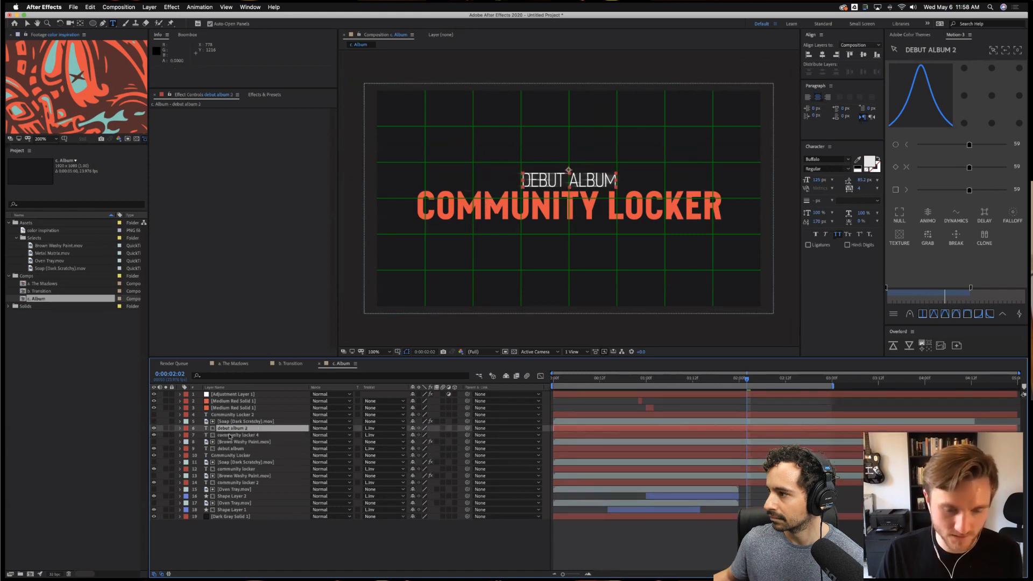
key(Delete)
Duplicate the debut album 2 layer and place the copy directly above the upper Soap (Dark Scratchy).mov layer.
click(220, 429)
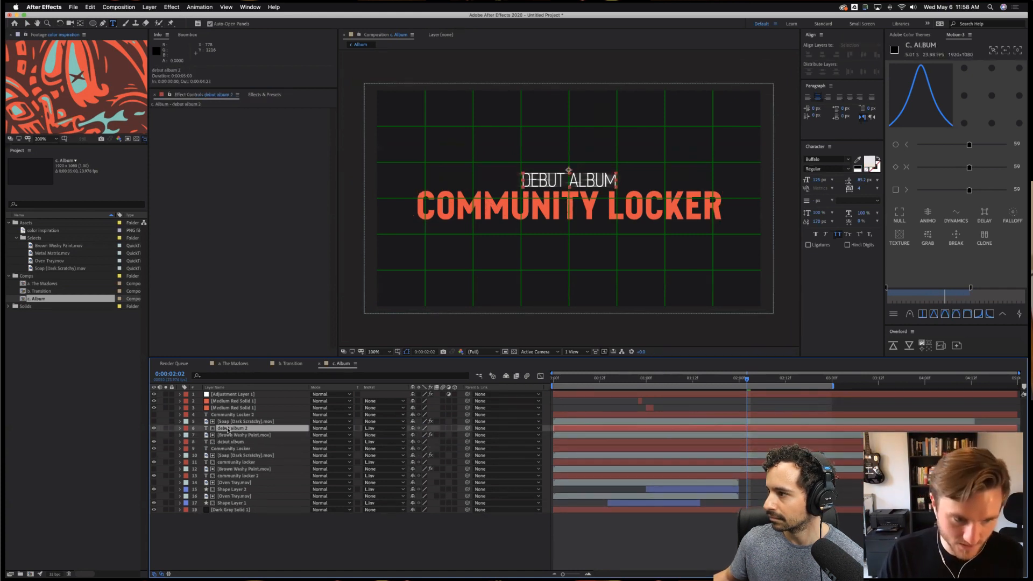
key(super+d)
key(super+bracketright)
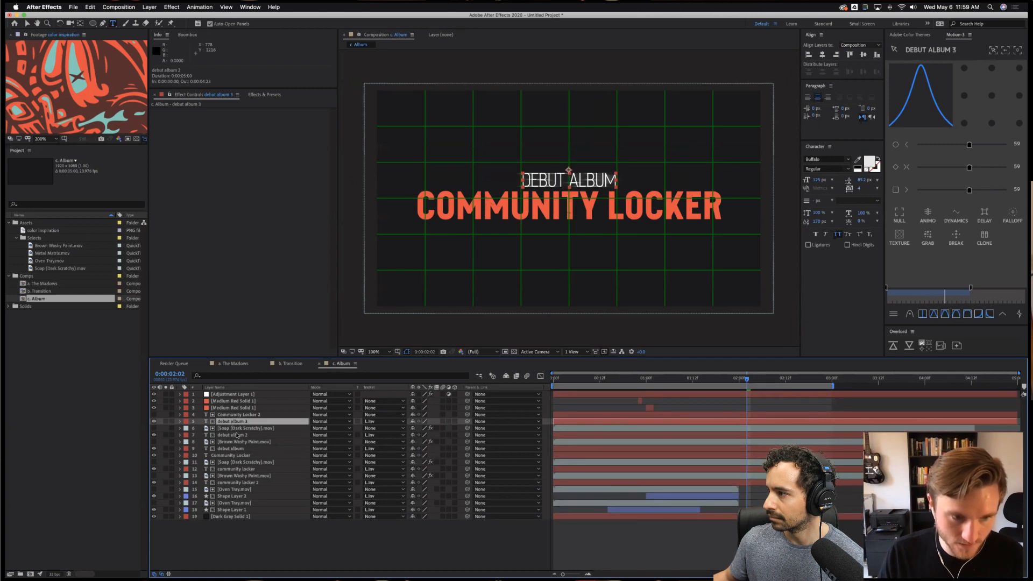
drag(234, 420, 234, 421)
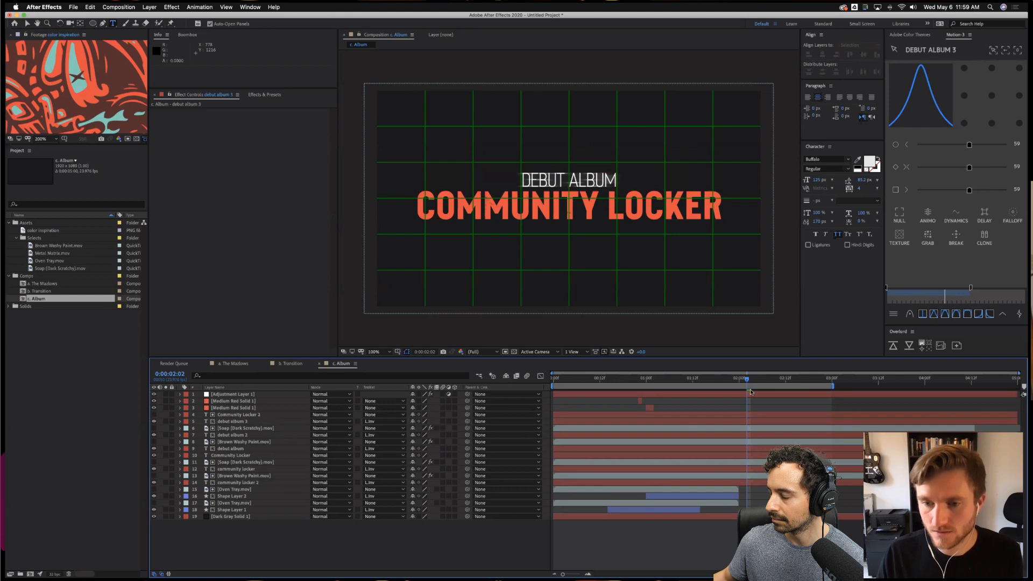
Deselect all layers, hide the composition grid and preview the title animation from 0:00:02:02.
key(F2)
key(super+apostrophe)
key(space)
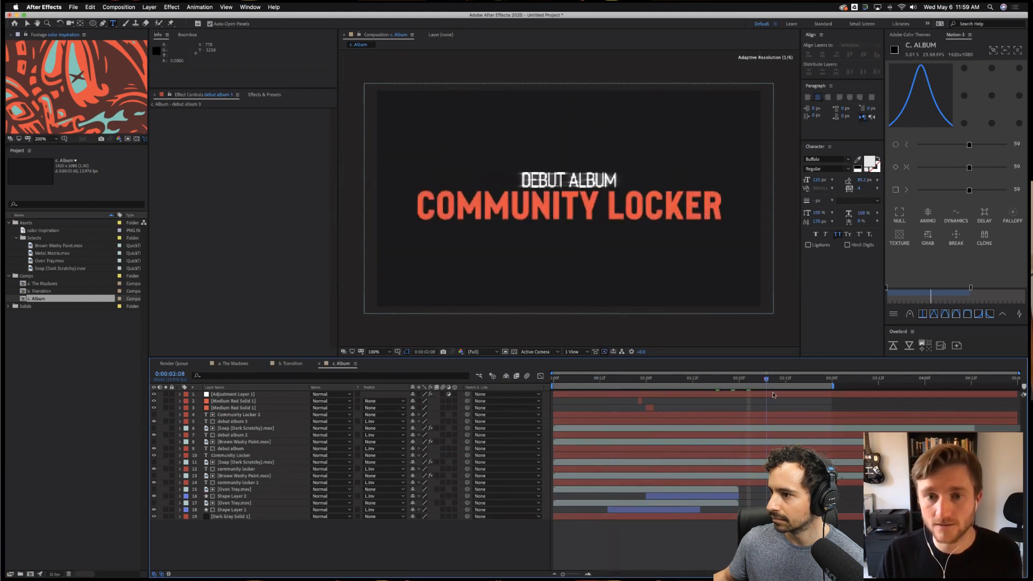
key(space)
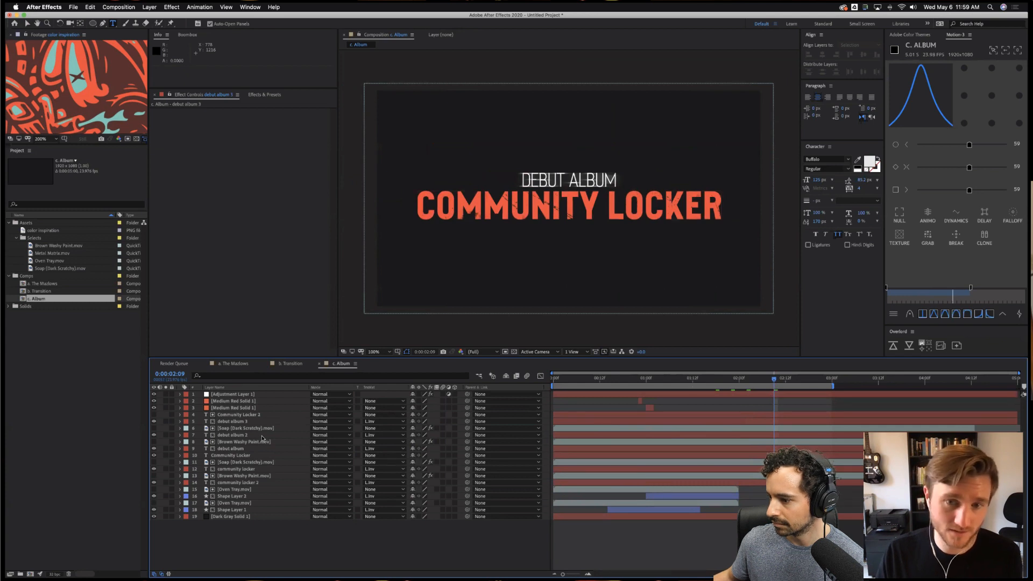
Move Adjustment Layer 1 with the Glow effect below all the debut album layers, directly above the Community Locker text.
click(232, 422)
click(154, 423)
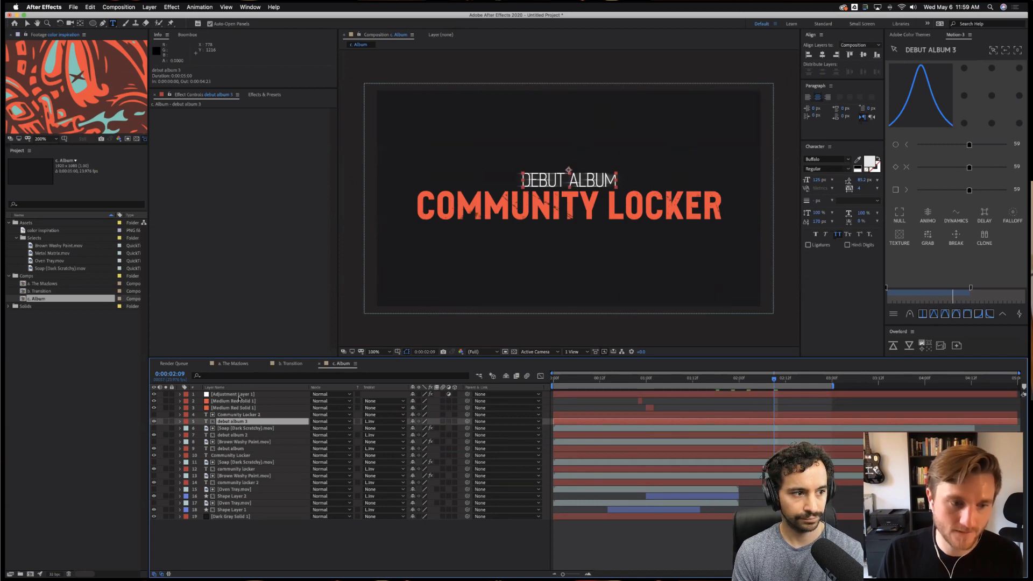
drag(239, 396, 243, 438)
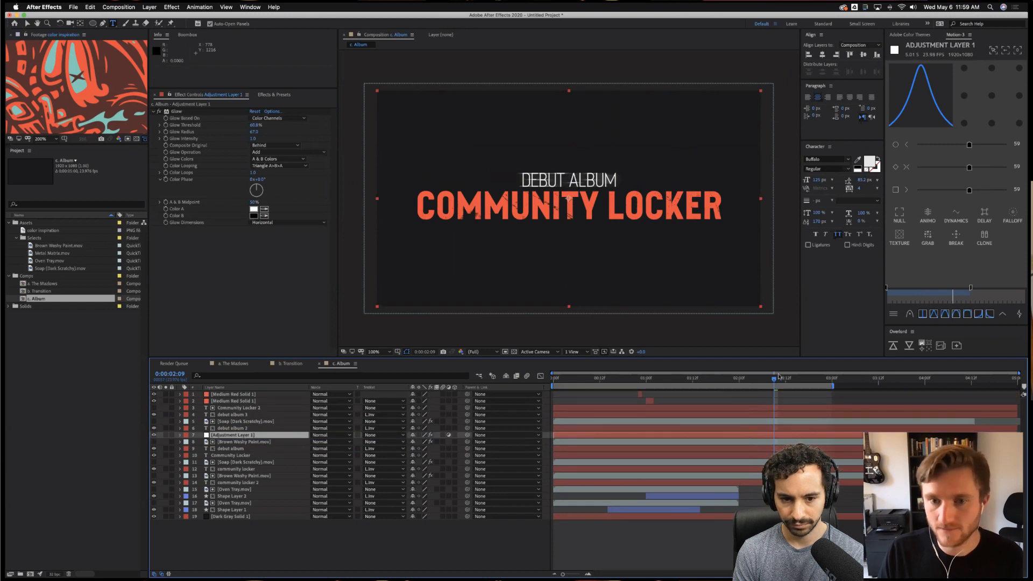
key(Page_Up)
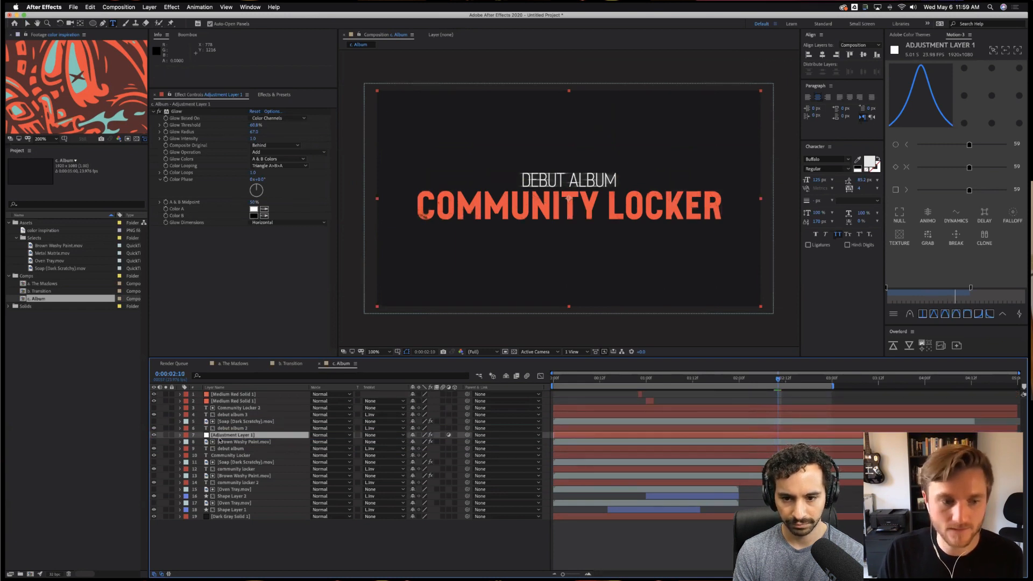
drag(220, 440, 225, 456)
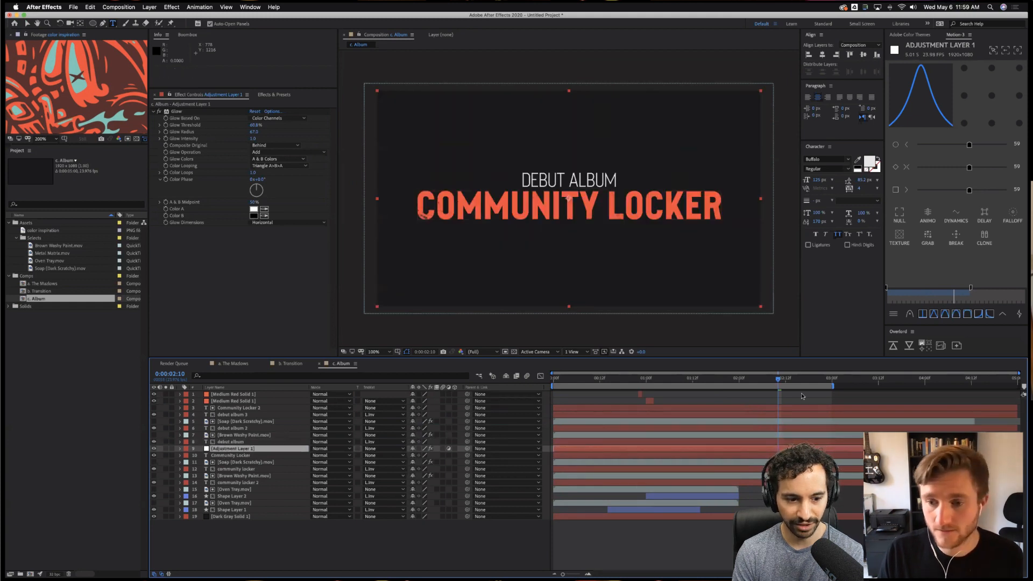
Play back the full c. Album title animation to check it, and deselect all layers.
drag(781, 381, 806, 382)
key(space)
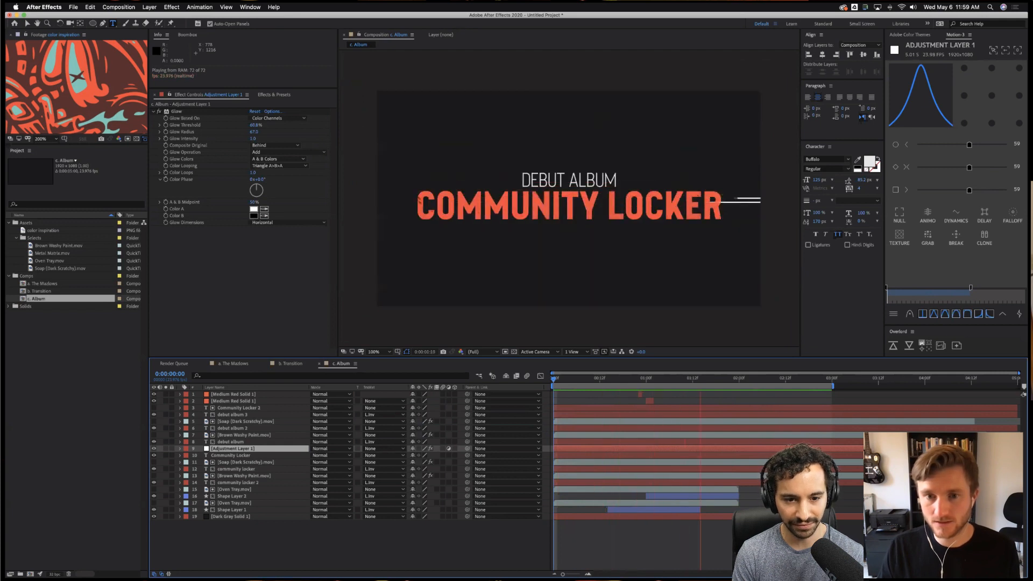
key(space)
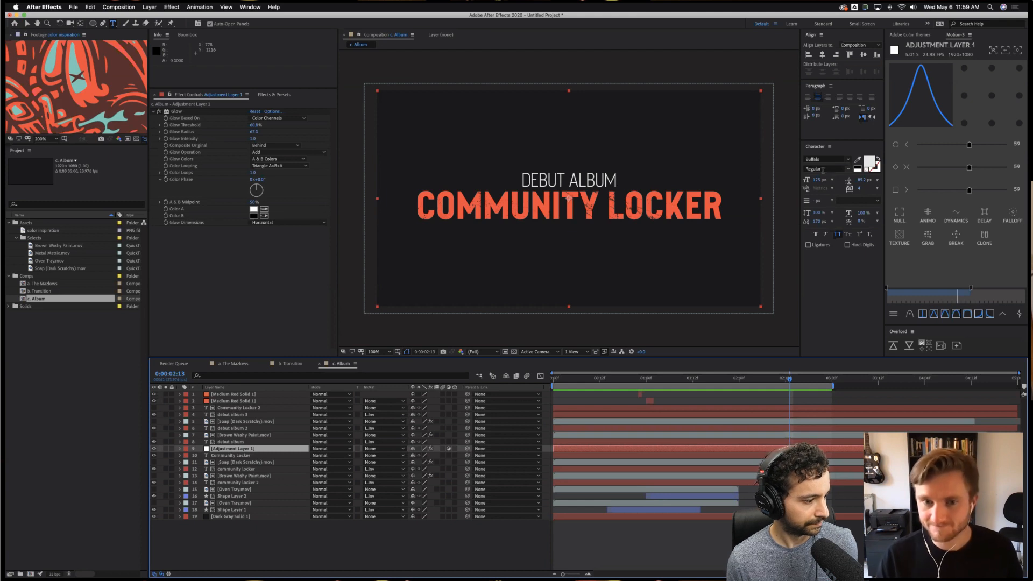
key(F2)
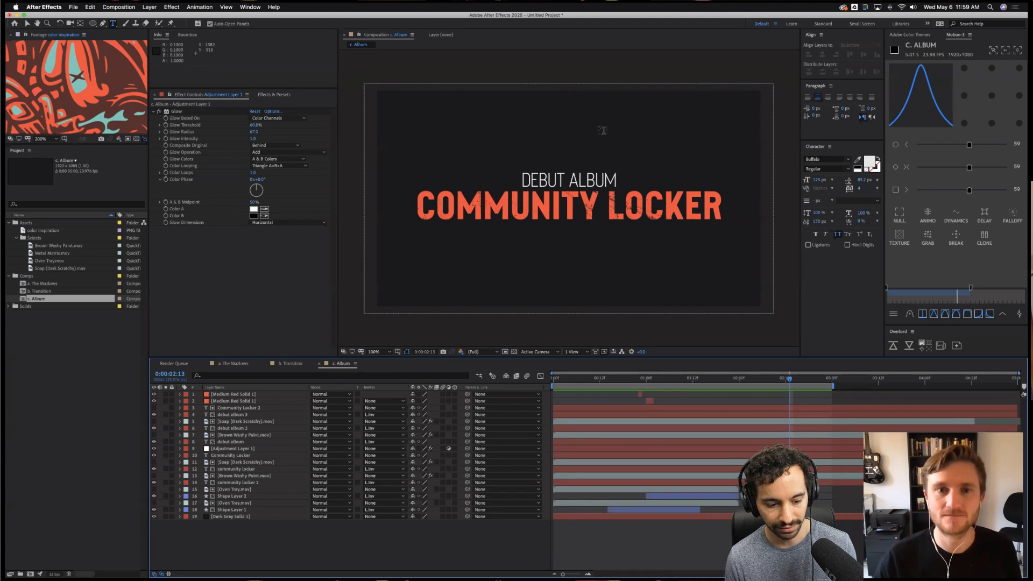
click(233, 252)
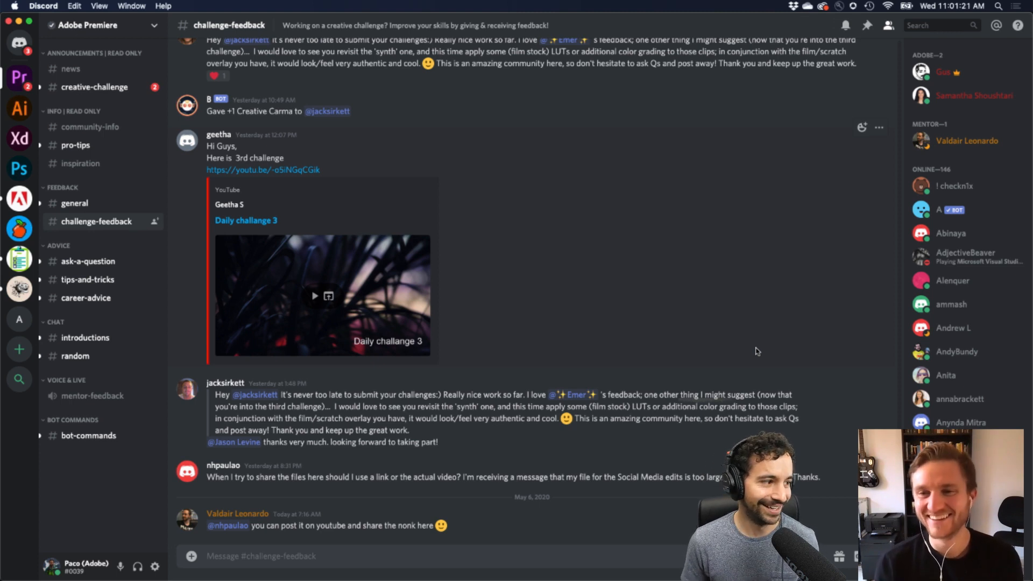
Switch to Chrome and show the Behance Daily Creative Challenge page for Premiere.
mouse_move(290, 579)
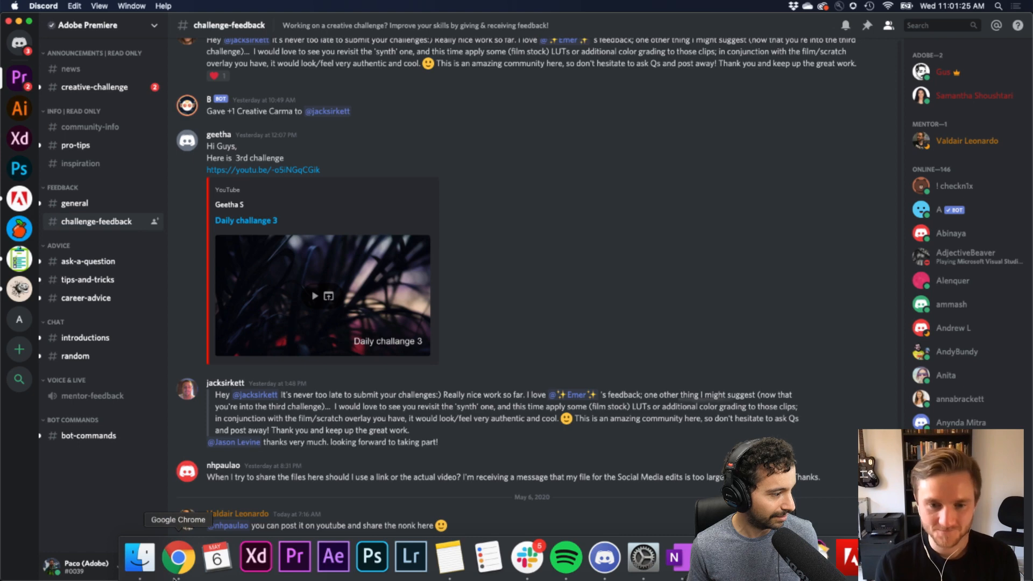
click(177, 576)
click(226, 25)
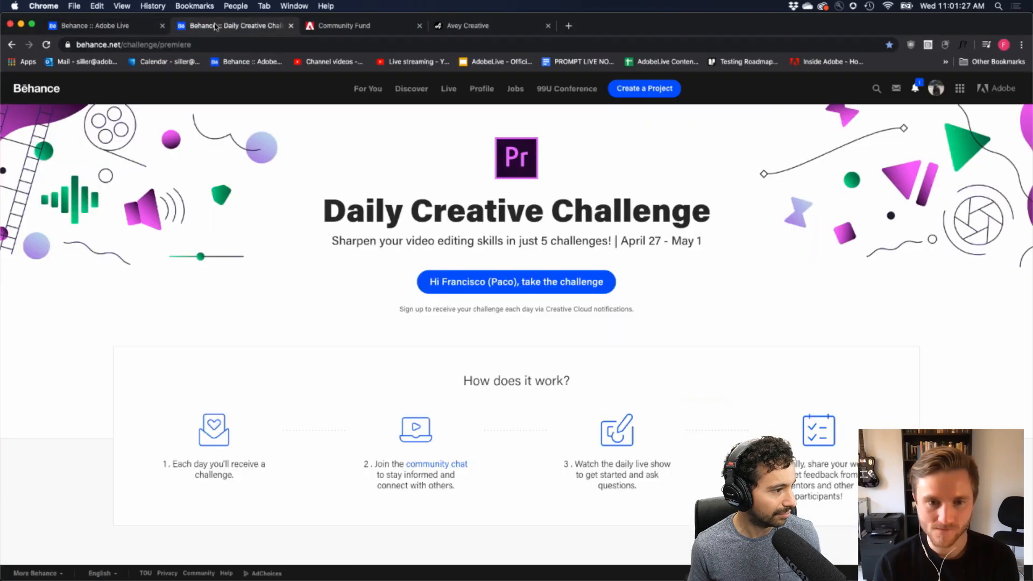
Examine the Daily Creative Challenge page's participation steps, the challenges on offer and the page address.
scroll(378, 272, down, 1)
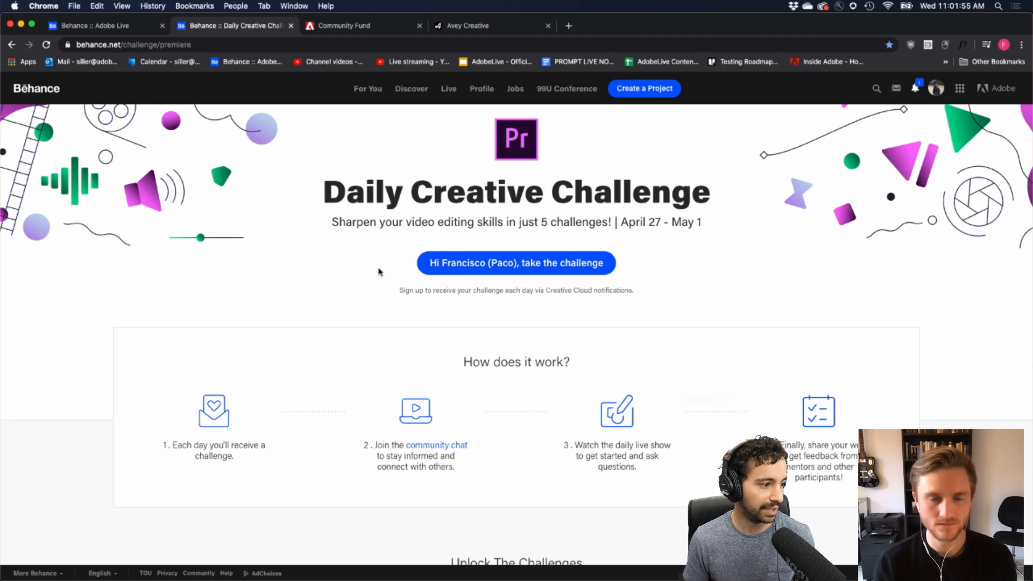
scroll(380, 271, down, 5)
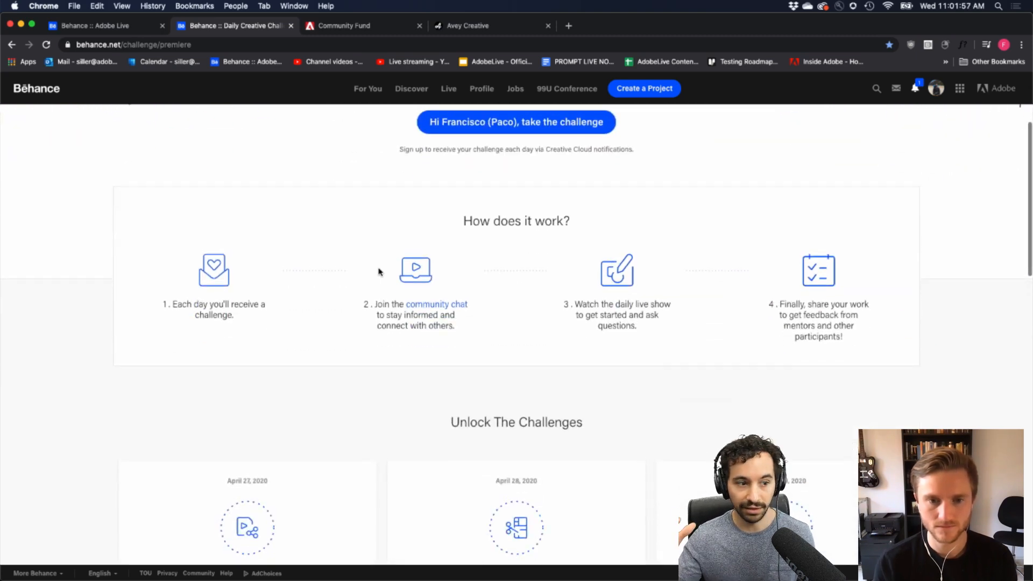
scroll(380, 271, down, 5)
scroll(380, 271, down, 3)
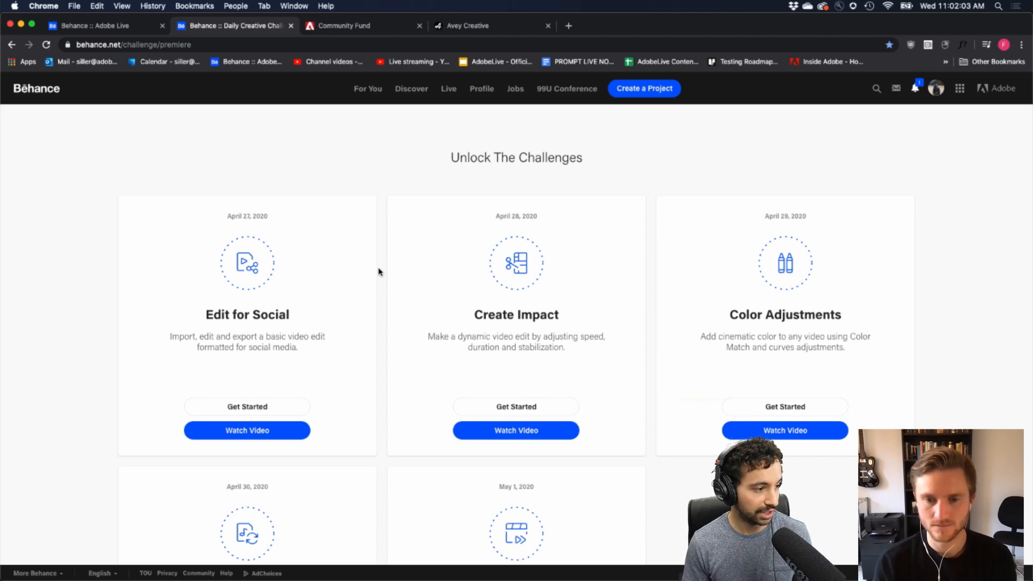
scroll(525, 378, up, 10)
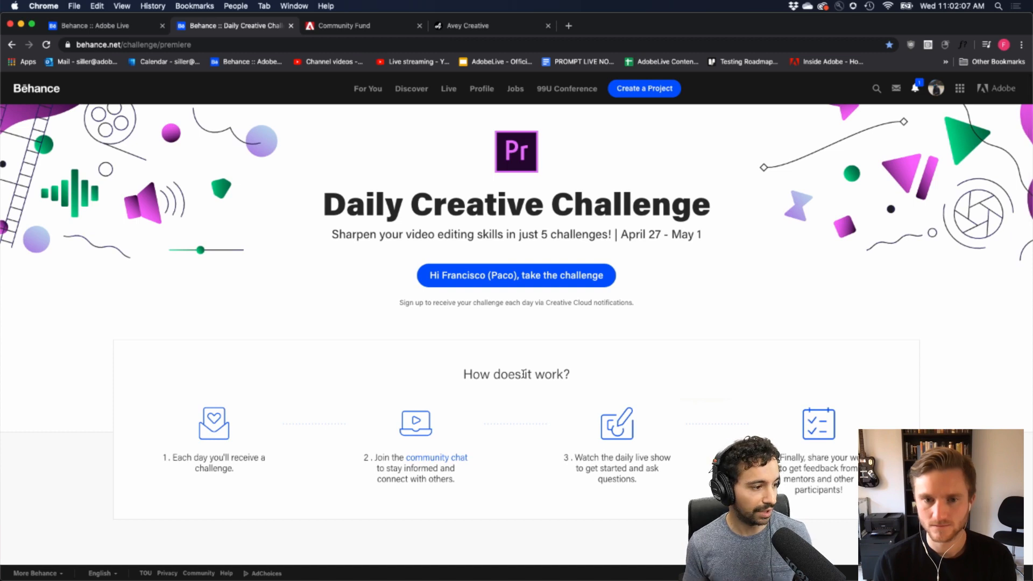
scroll(523, 374, down, 1)
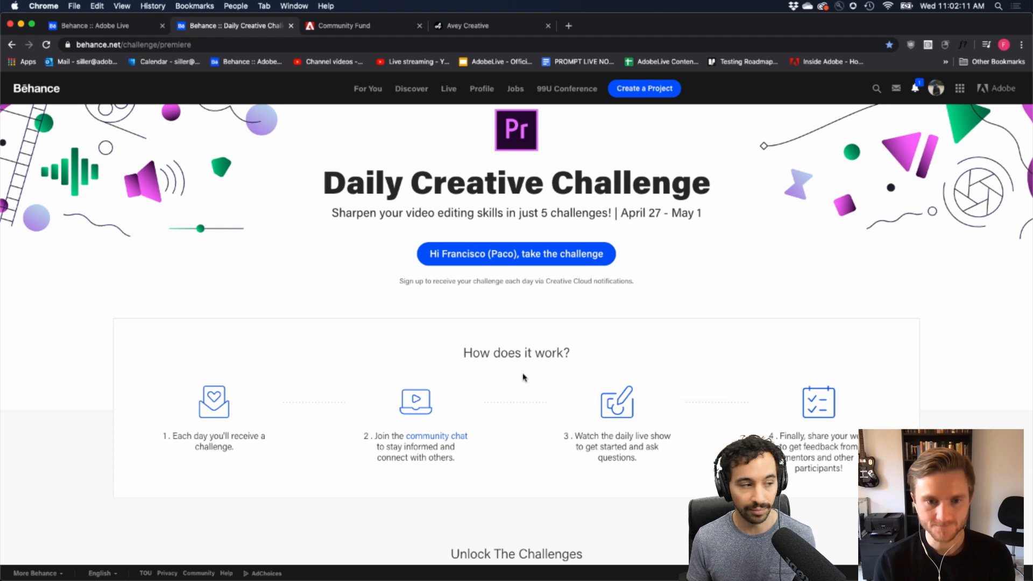
scroll(524, 377, up, 1)
click(120, 43)
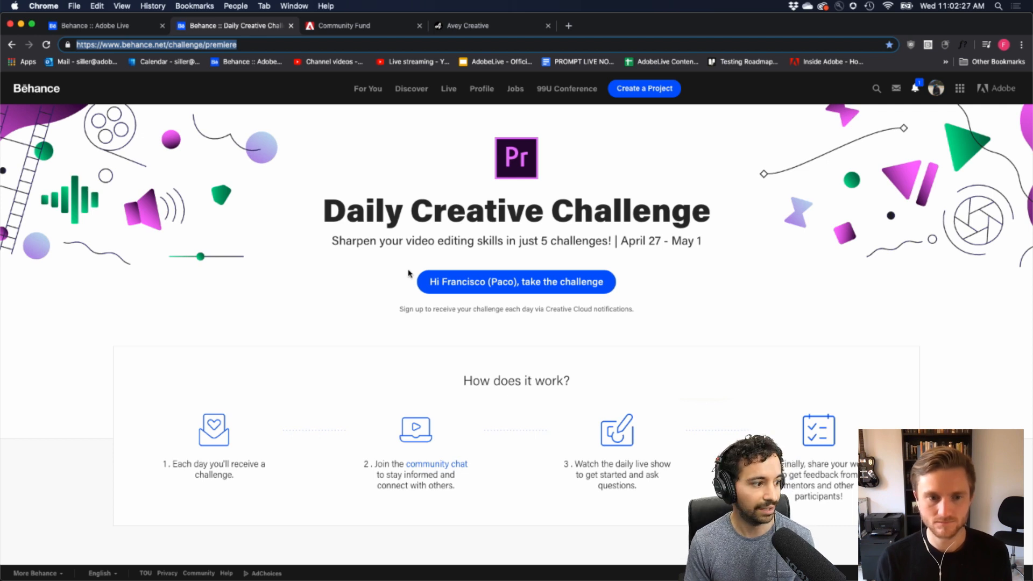
scroll(621, 381, down, 1)
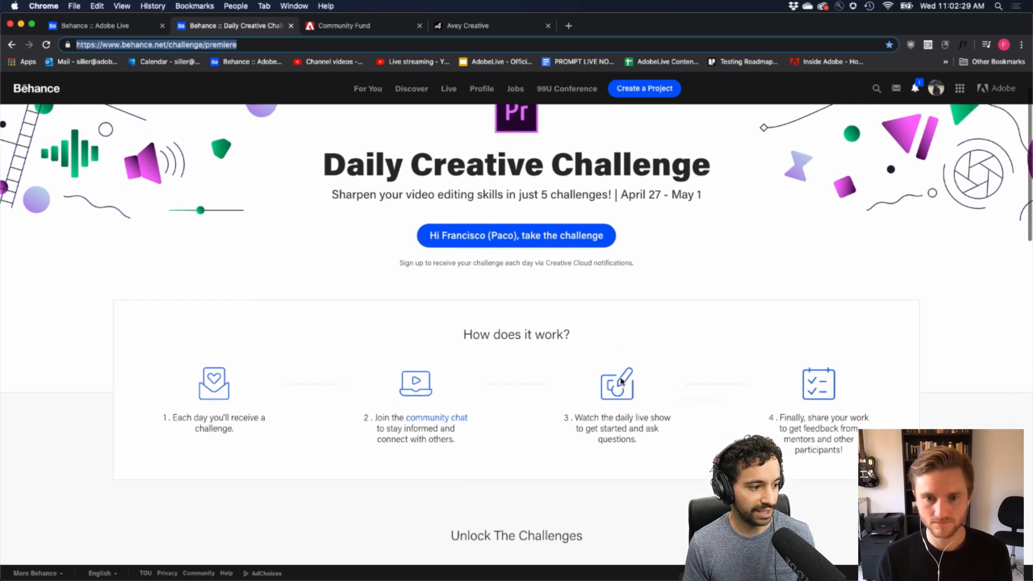
Switch to Discord and read through the recent posts in the Adobe Premiere challenge-feedback channel.
mouse_move(624, 578)
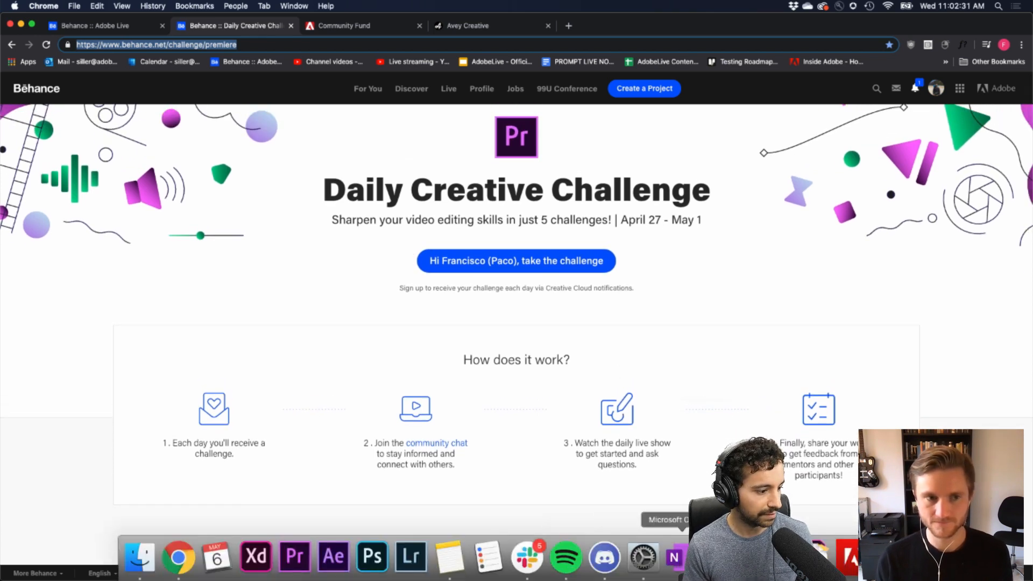
click(604, 558)
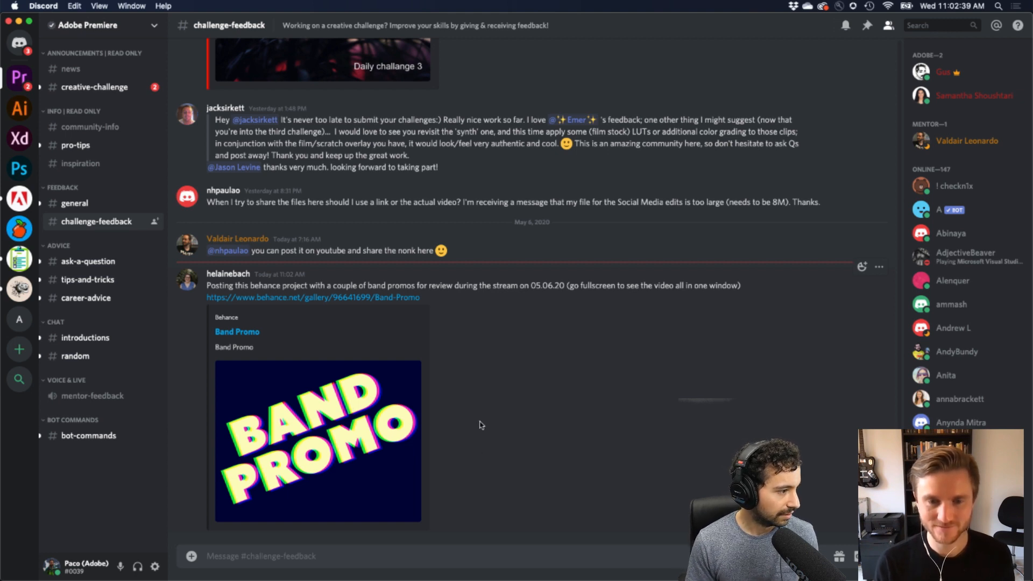
scroll(481, 425, up, 1)
scroll(481, 425, up, 5)
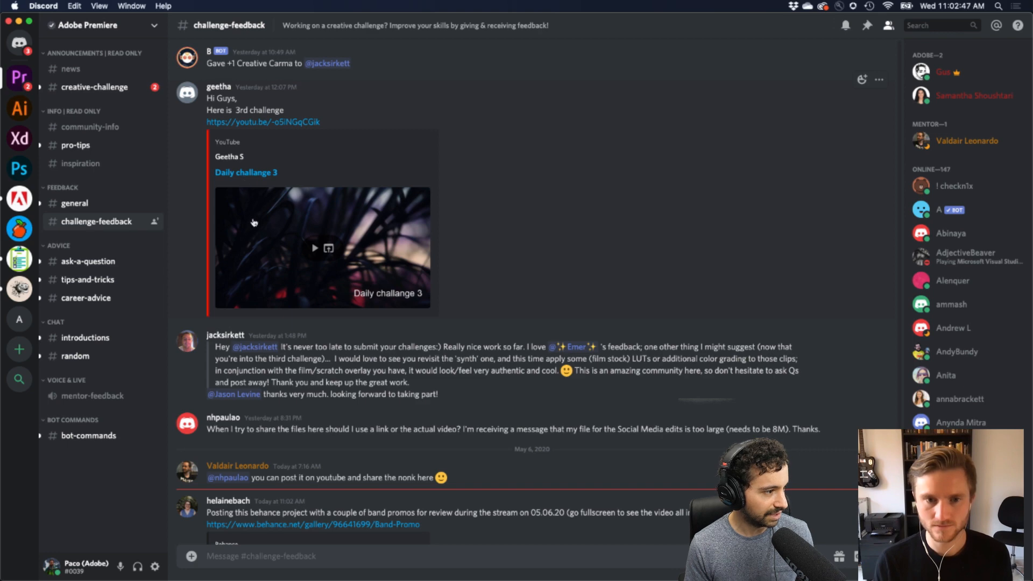
Look over the Unlock The Challenges section in Chrome and return to the challenge-feedback channel in Discord.
key(ctrl+Up)
key(super+Tab)
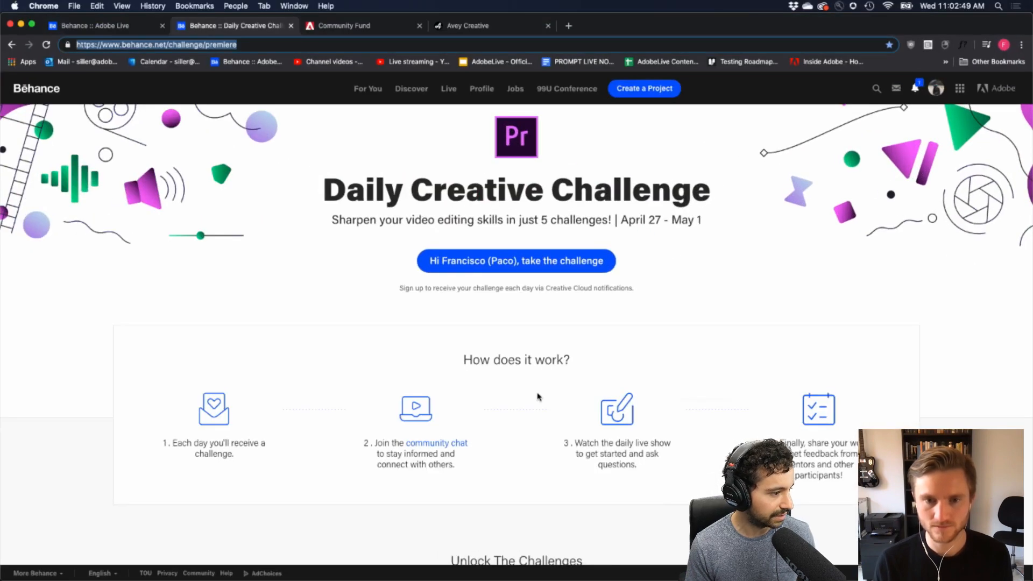
scroll(538, 397, down, 8)
scroll(537, 393, down, 1)
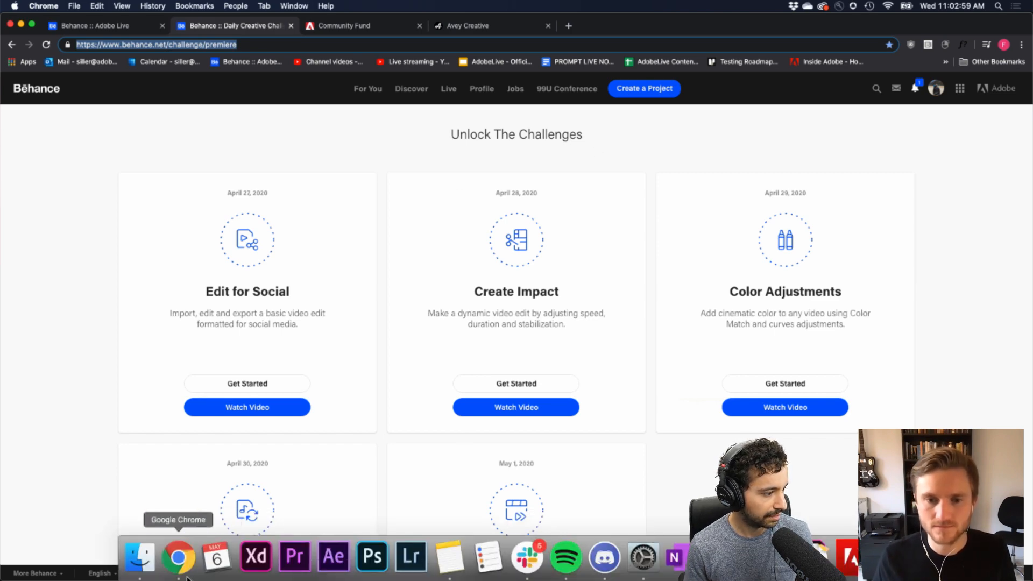
click(604, 560)
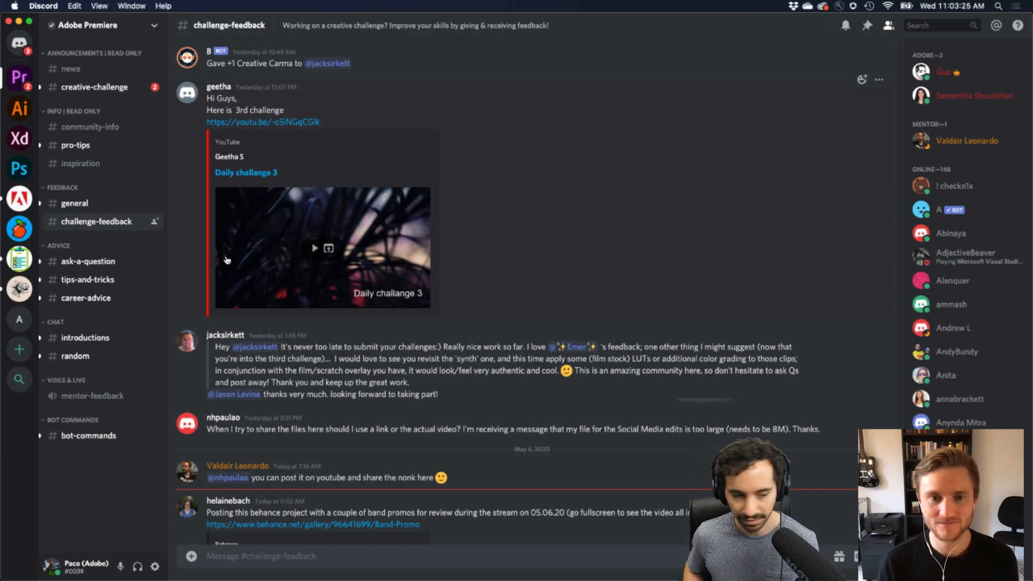
Play the "Daily challange 3" video from the channel in full screen and raise its volume.
click(315, 250)
click(415, 303)
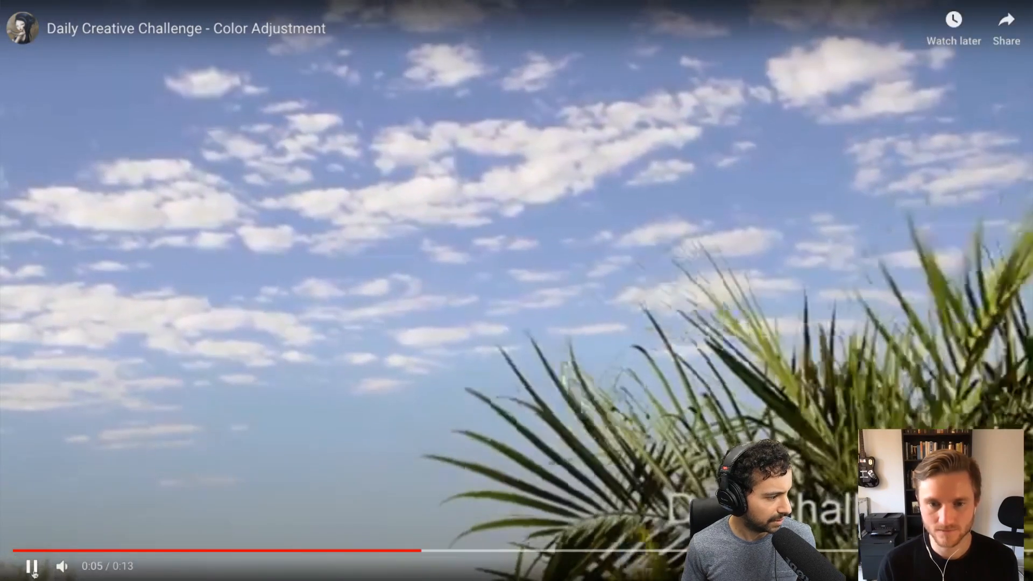
mouse_move(89, 566)
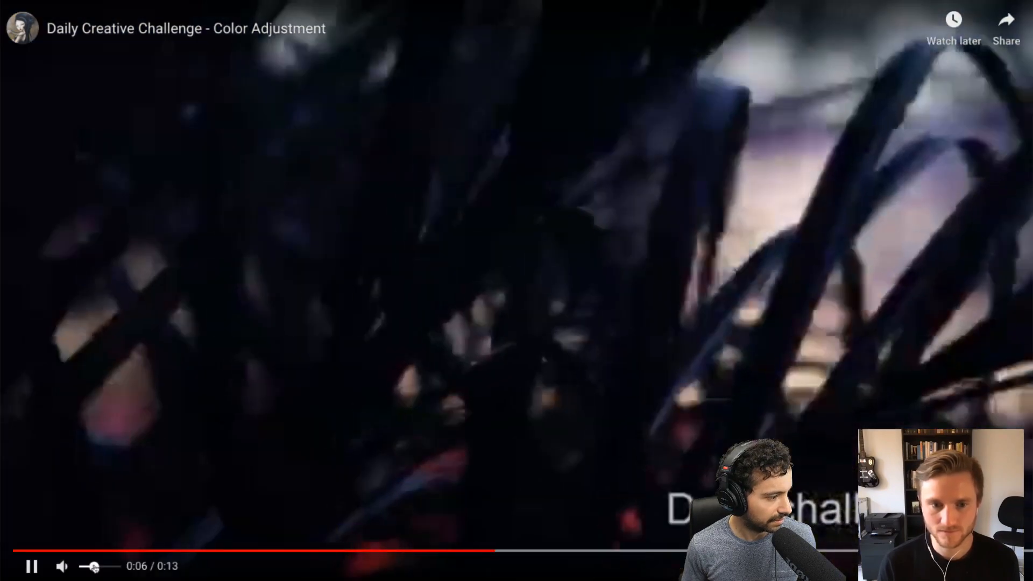
drag(95, 568, 107, 567)
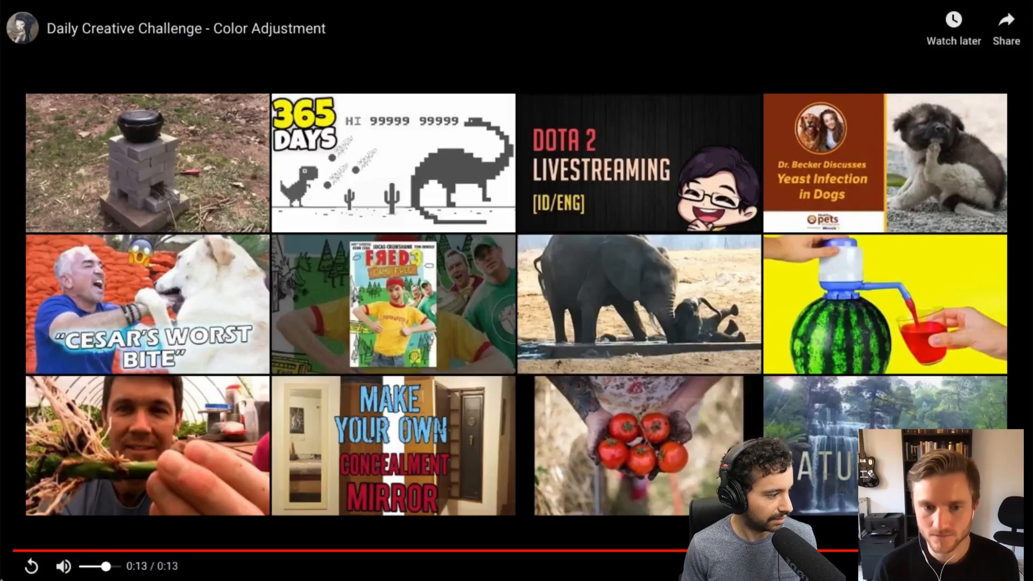
Replay the Color Adjustment challenge video from the start and lower its volume.
click(34, 565)
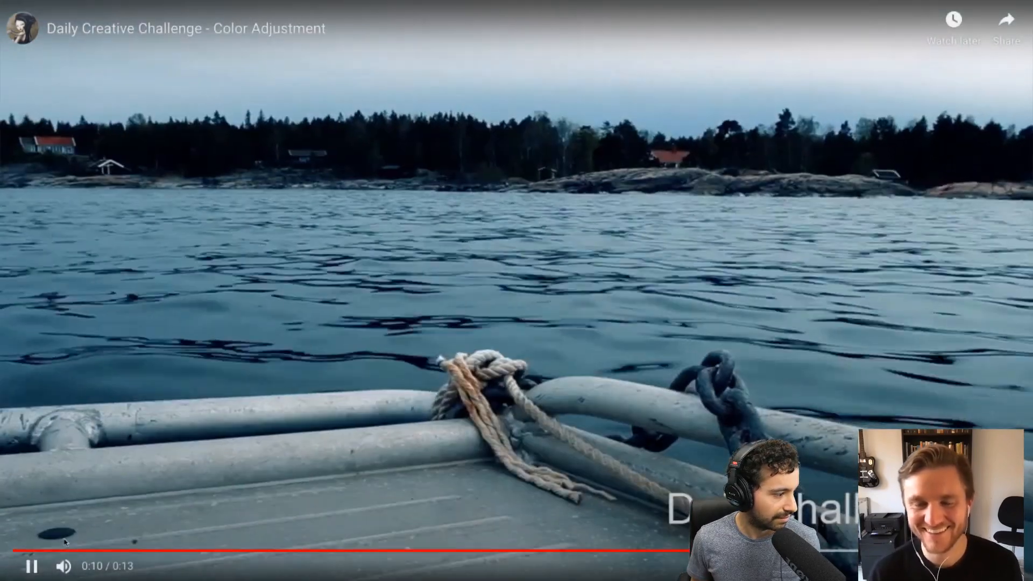
mouse_move(101, 568)
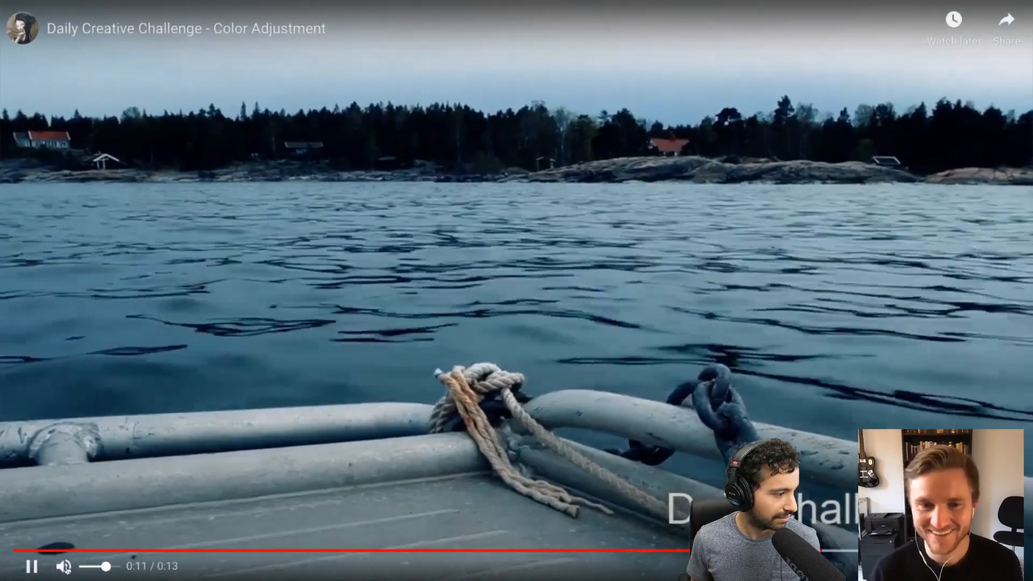
drag(102, 568, 86, 569)
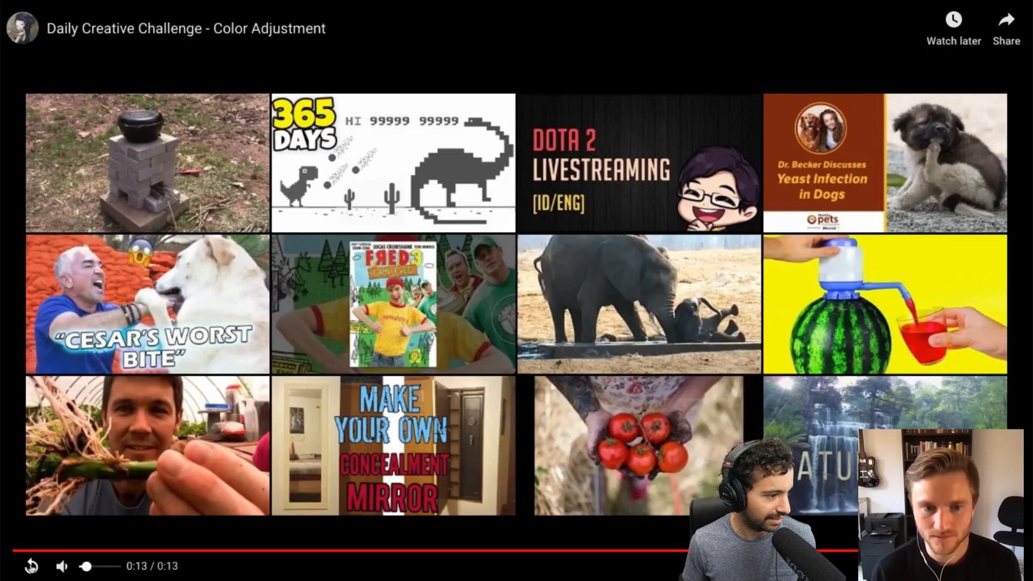
click(32, 566)
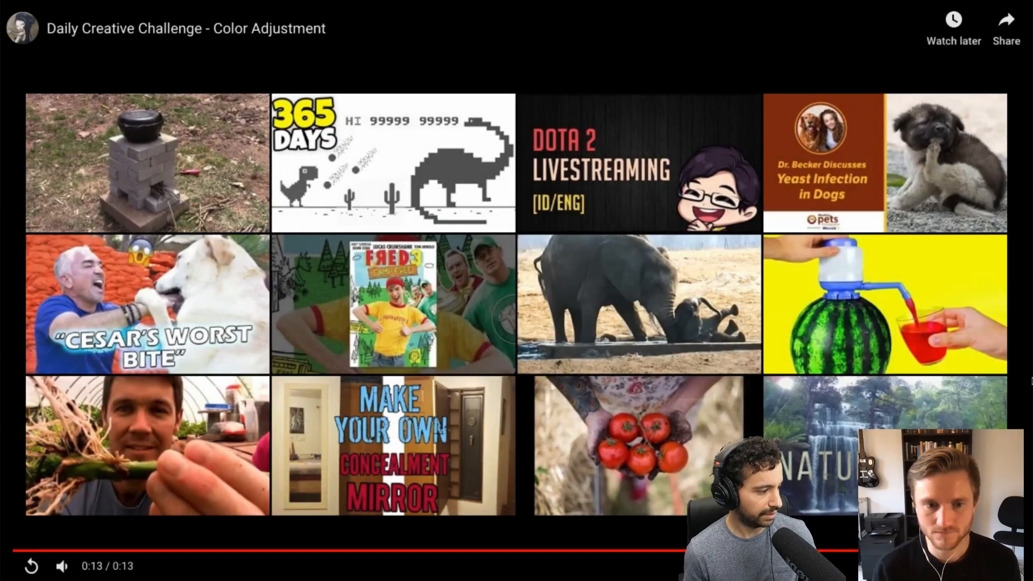
Mute the Color Adjustment video, examine its sky, sunset, dark foliage and boat shots one by one, and leave full screen.
drag(495, 551, 334, 551)
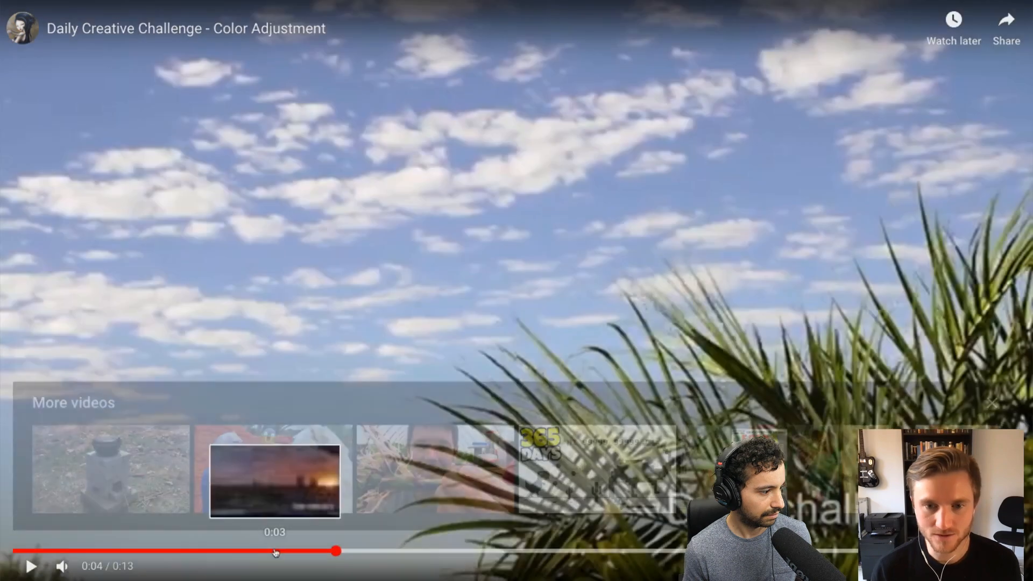
click(63, 566)
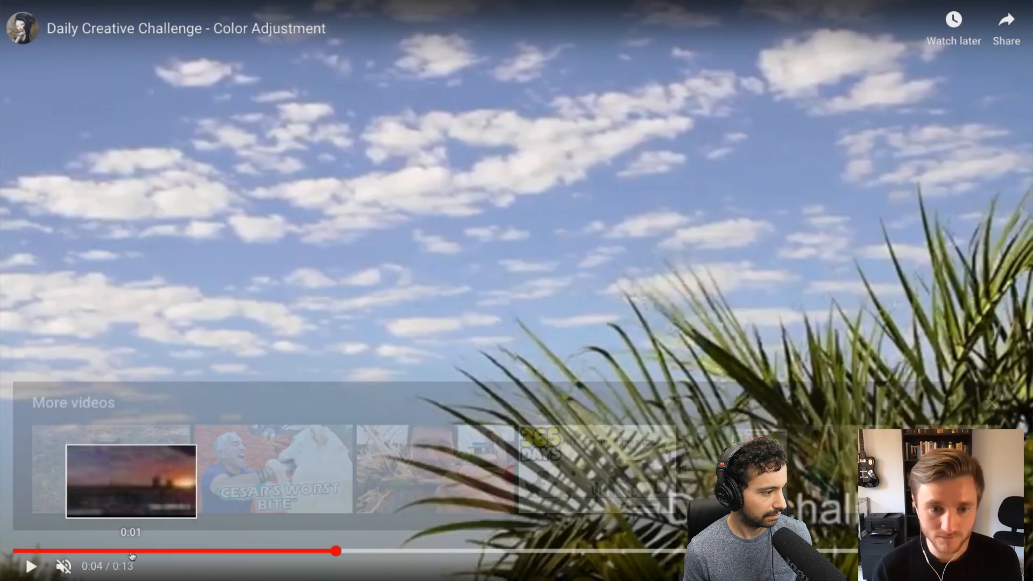
drag(131, 554, 228, 551)
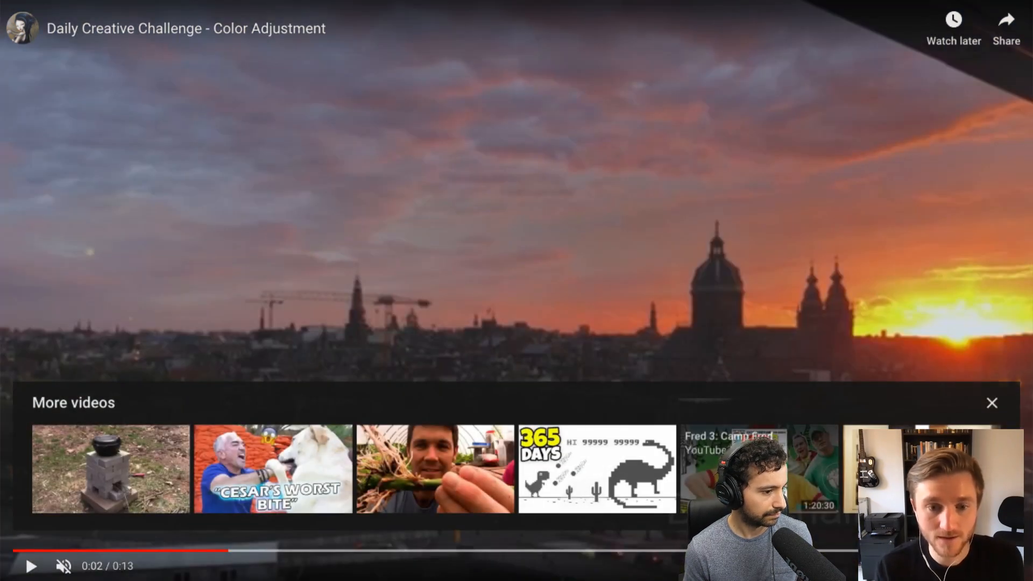
click(989, 403)
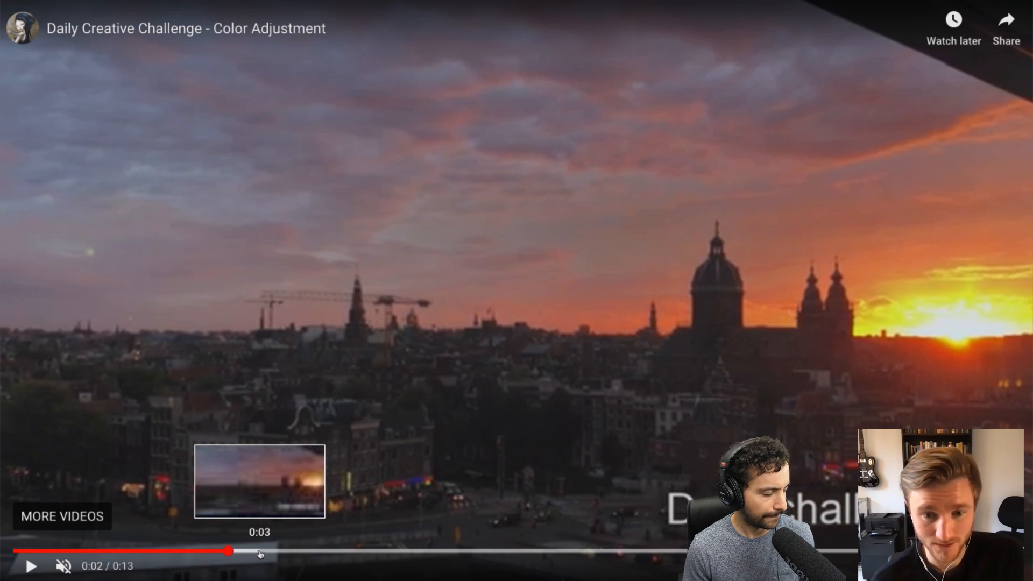
click(263, 551)
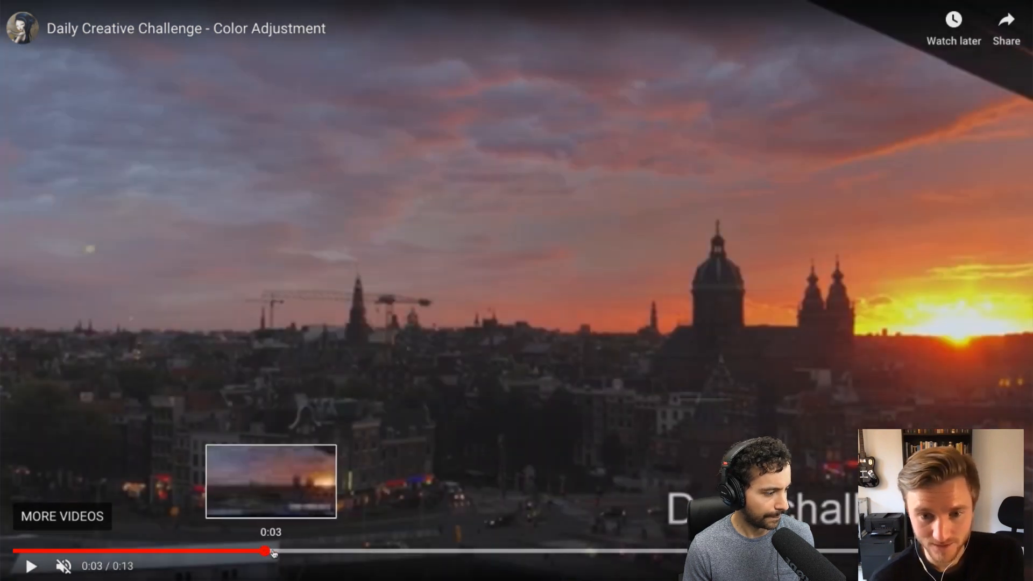
drag(273, 553, 566, 552)
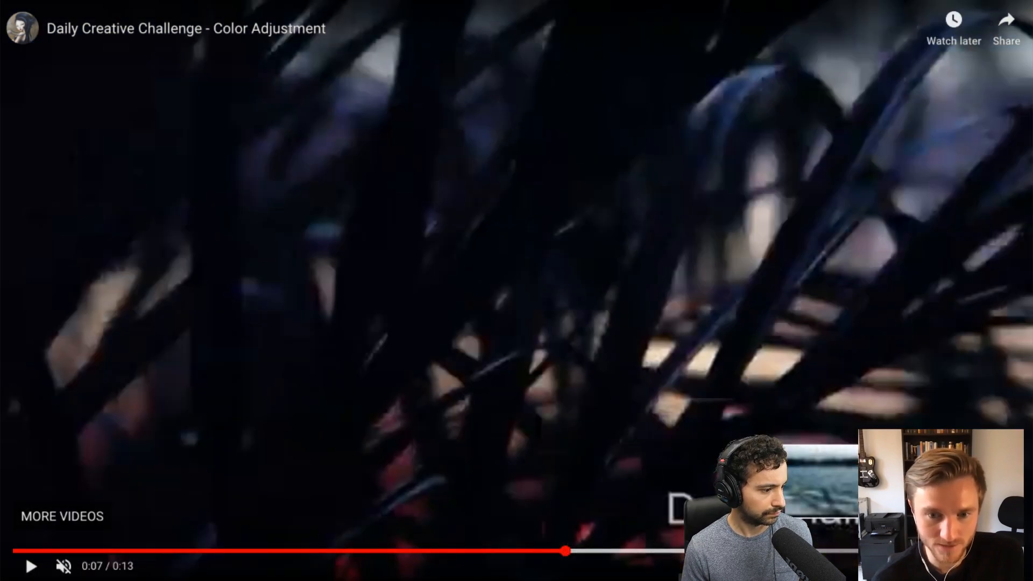
click(818, 551)
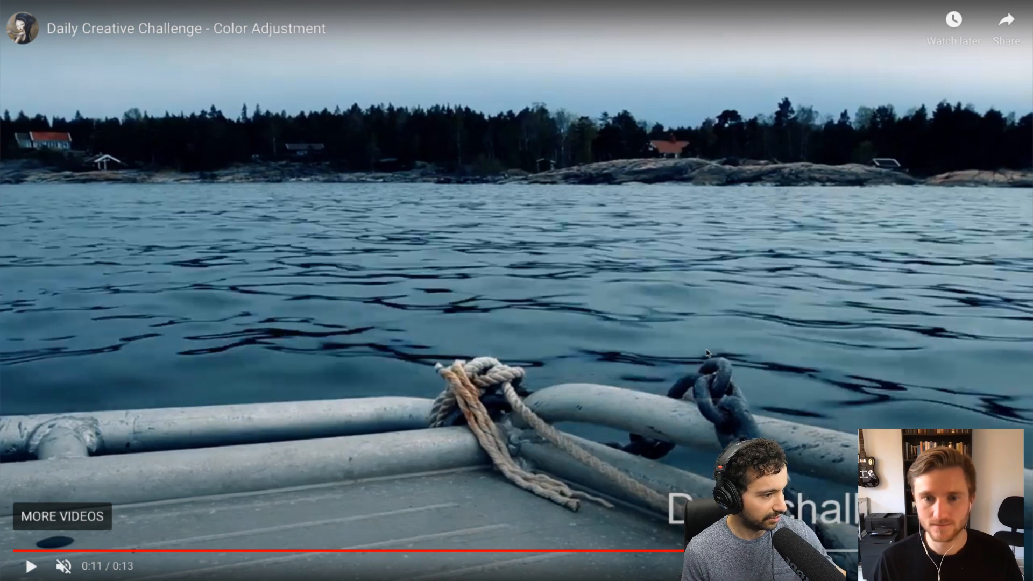
key(Escape)
Find the earlier post with "Adobe Daily Challenge - Premiere Pro [Final Video]", rewind the video to 0:00 and play it full screen.
scroll(440, 263, up, 5)
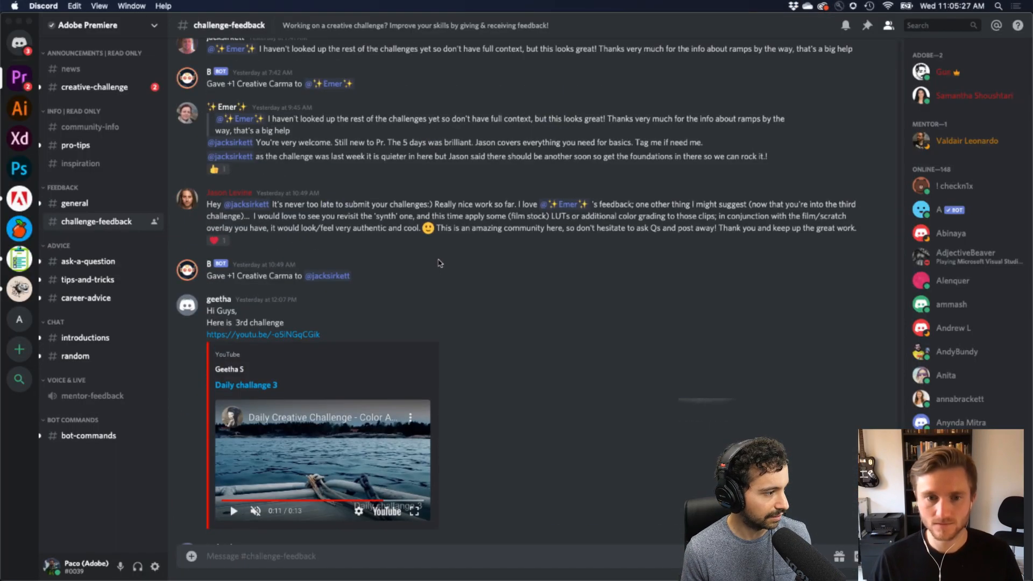
scroll(440, 263, up, 8)
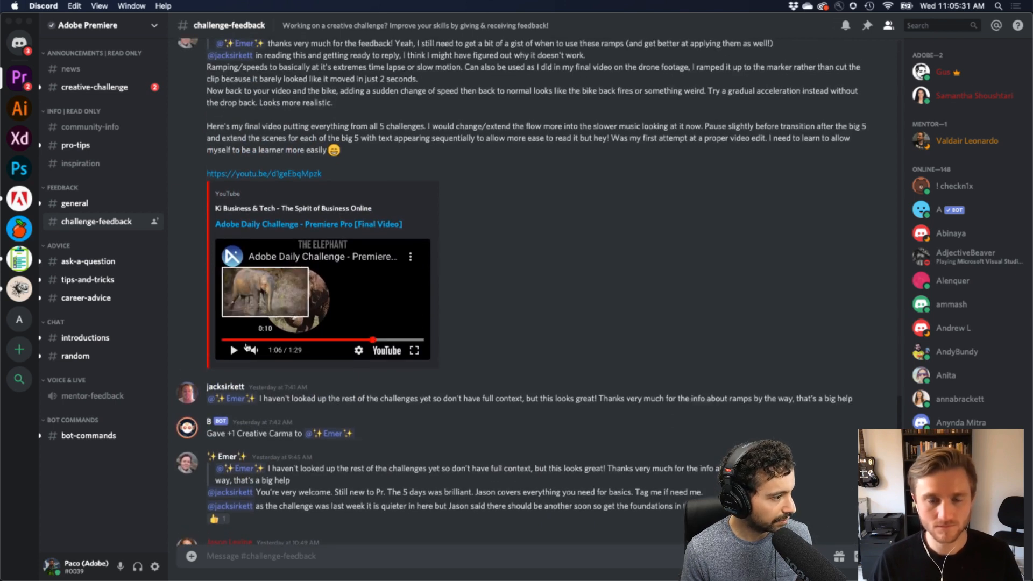
click(246, 341)
click(222, 340)
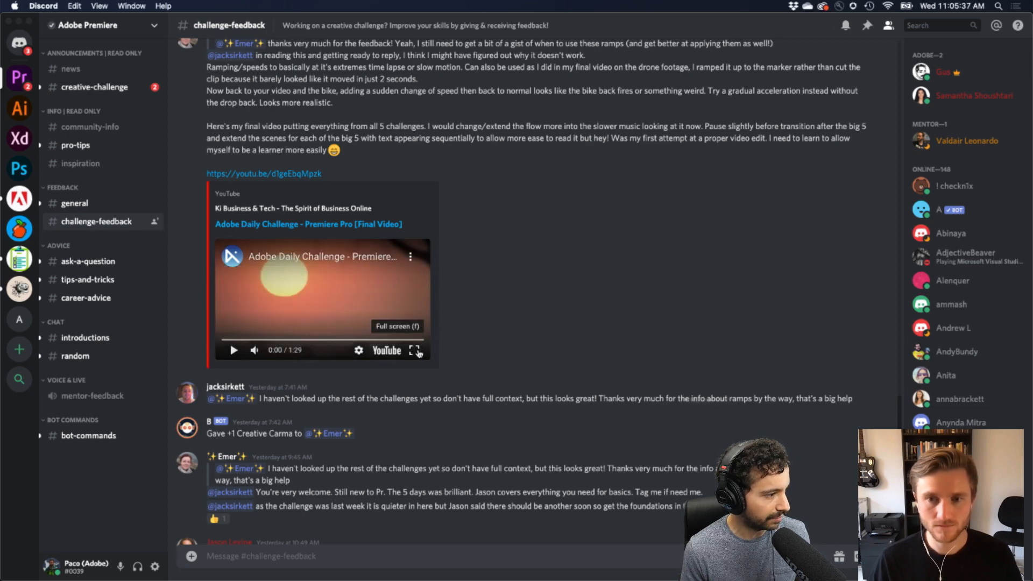
scroll(441, 351, up, 2)
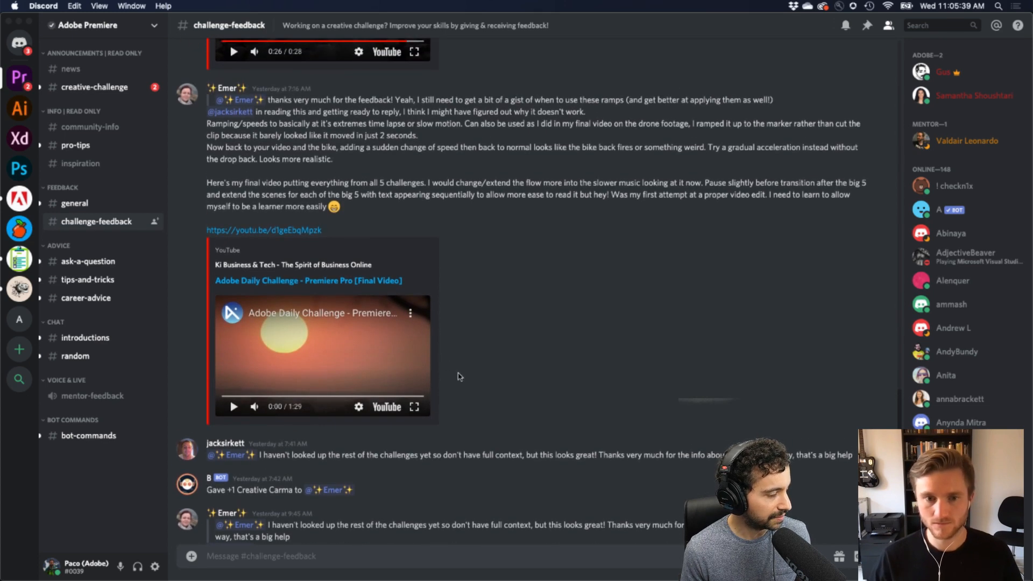
scroll(476, 391, down, 2)
scroll(477, 392, up, 1)
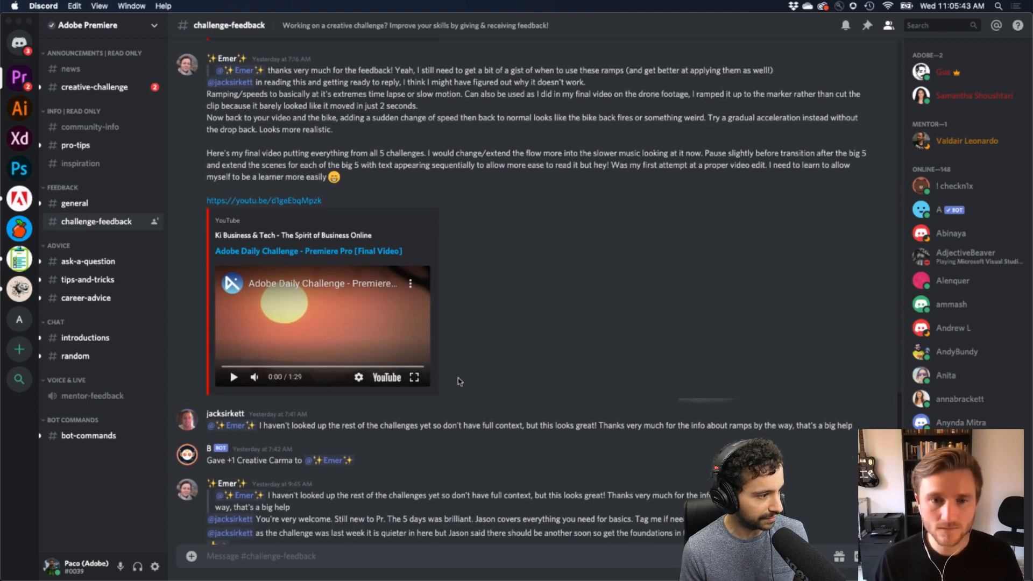
click(414, 377)
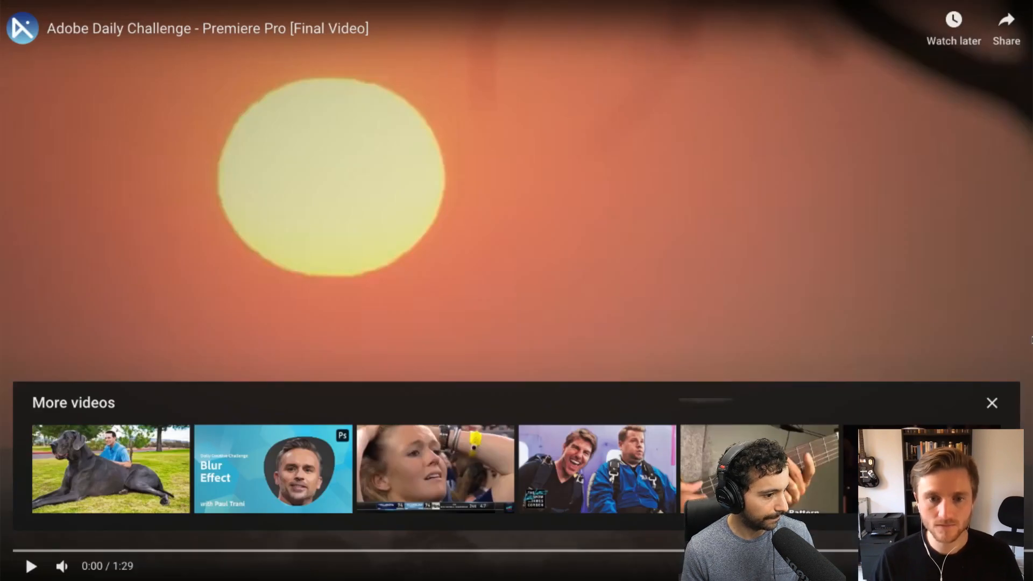
click(992, 404)
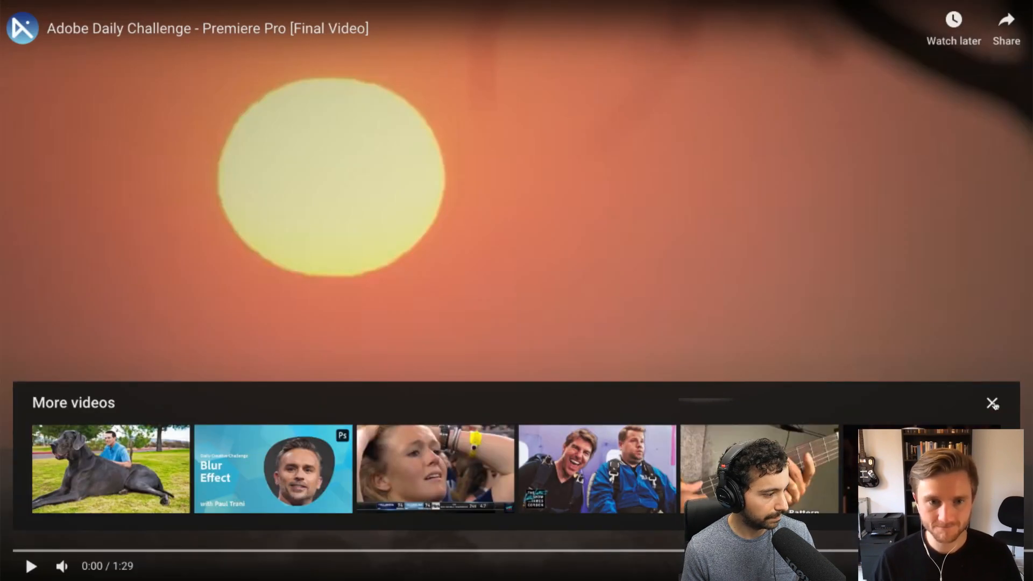
click(32, 566)
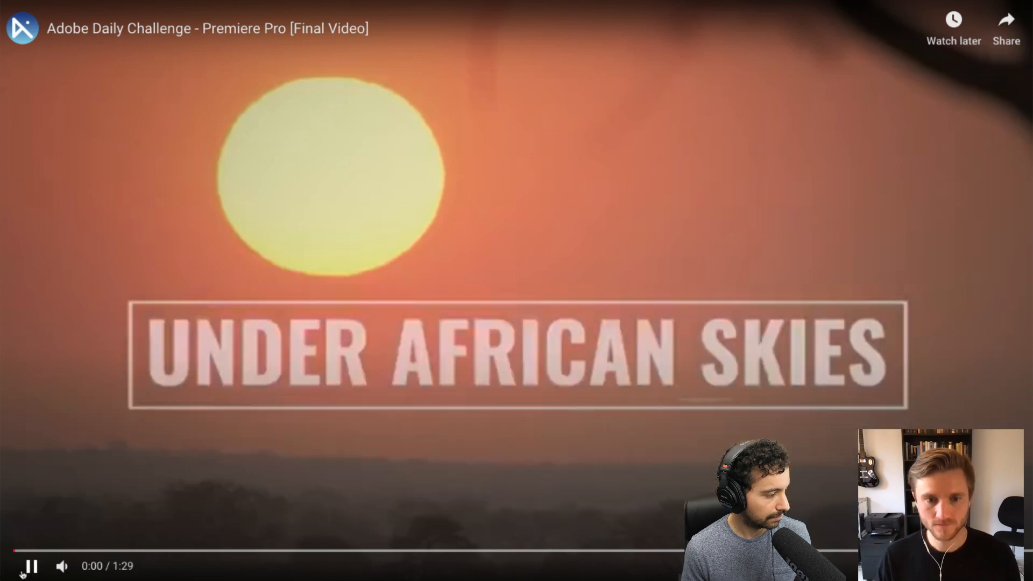
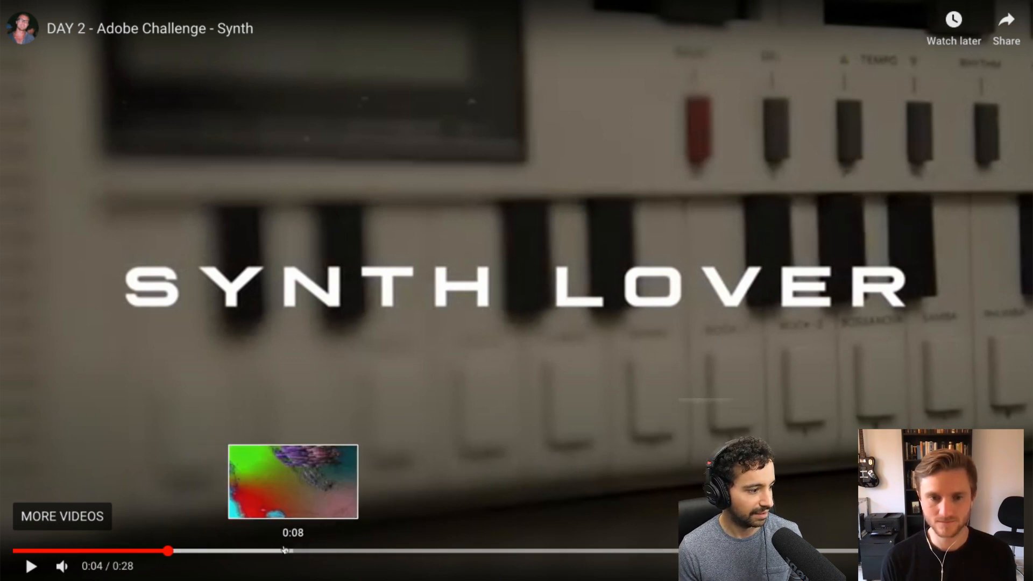
Watch the "DAY 2 - Adobe Challenge - Synth" video from about 0:08, pause it and leave full screen.
click(273, 551)
key(space)
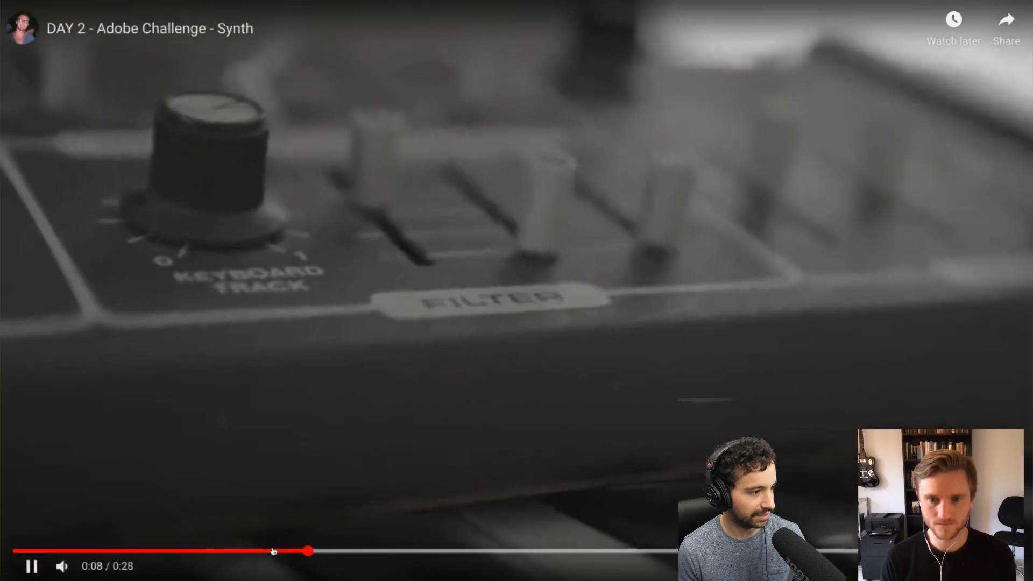
click(288, 551)
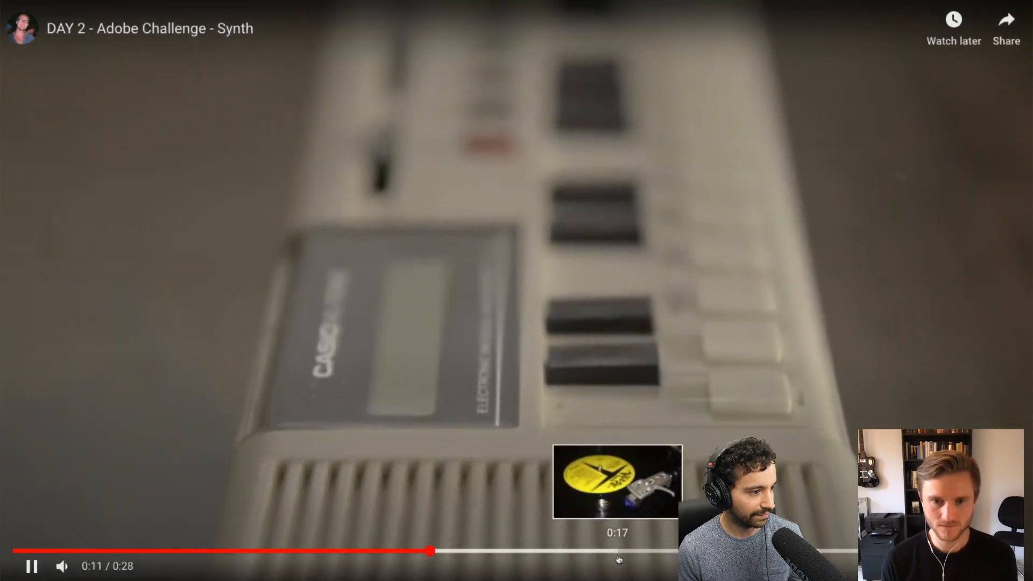
key(space)
key(Escape)
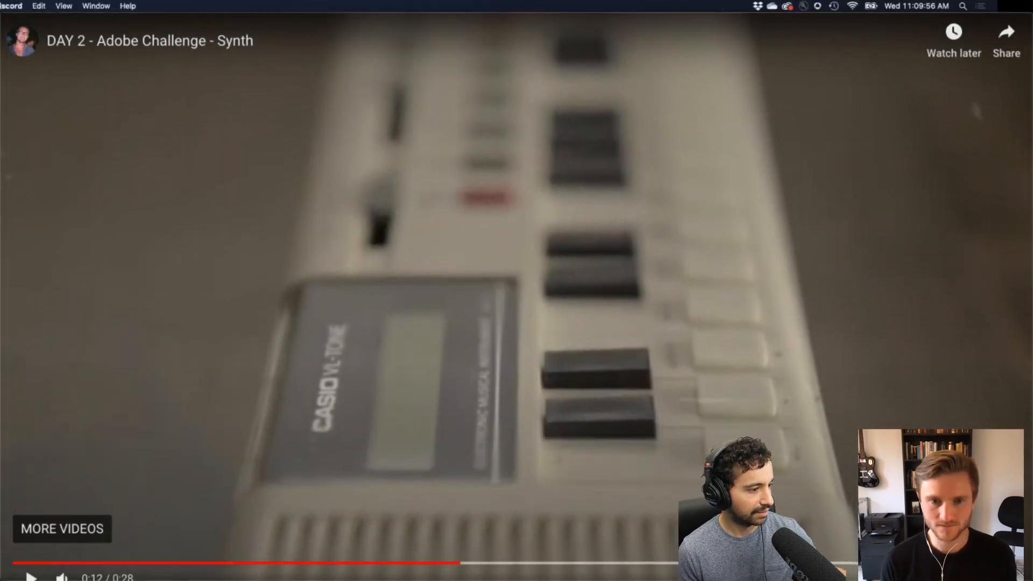
Find the older "DCC#2 Create Impact 04.28" submission in the feedback channel and play it full screen.
scroll(560, 425, up, 5)
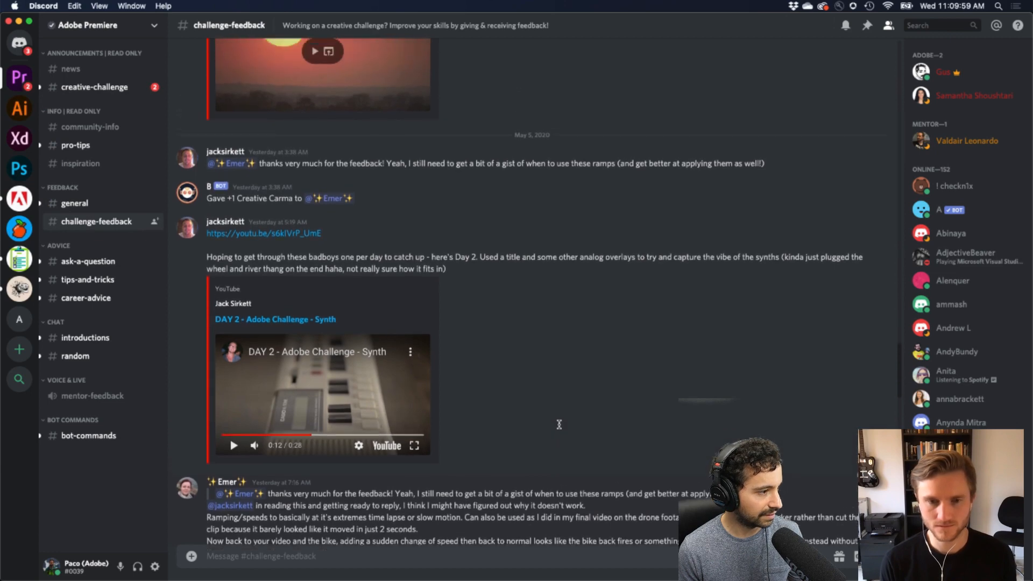
scroll(559, 428, up, 10)
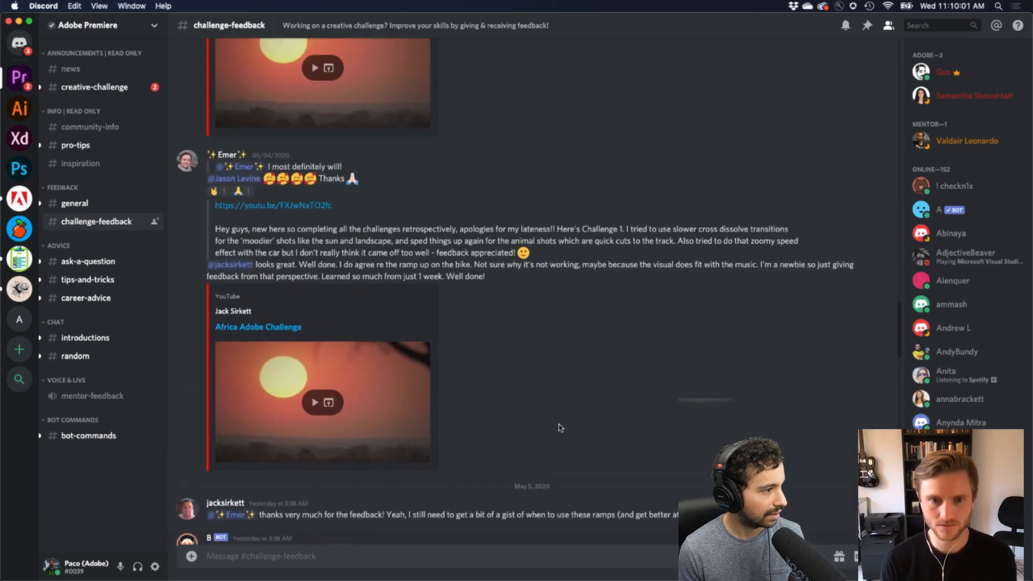
scroll(559, 428, up, 15)
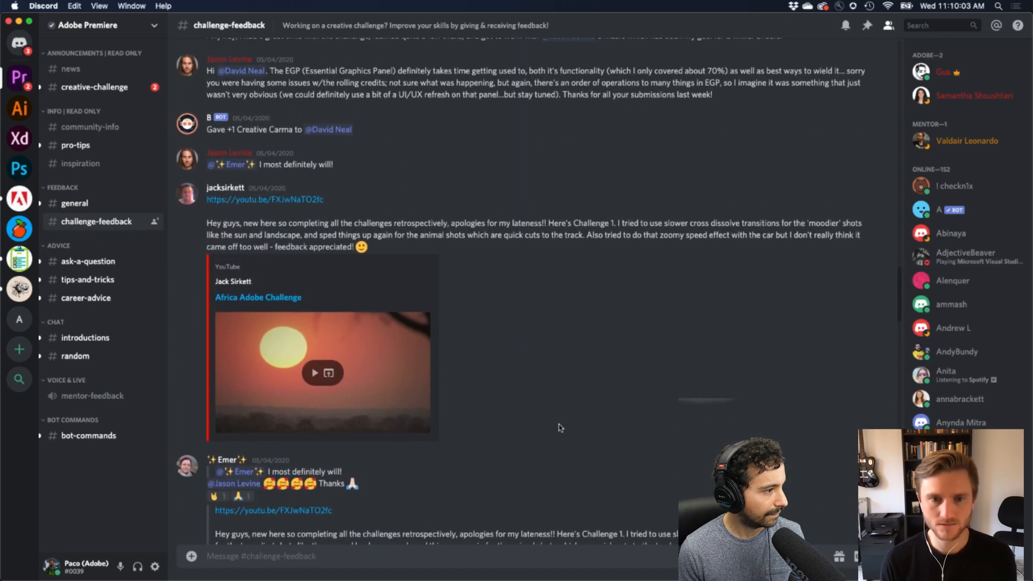
scroll(559, 428, up, 4)
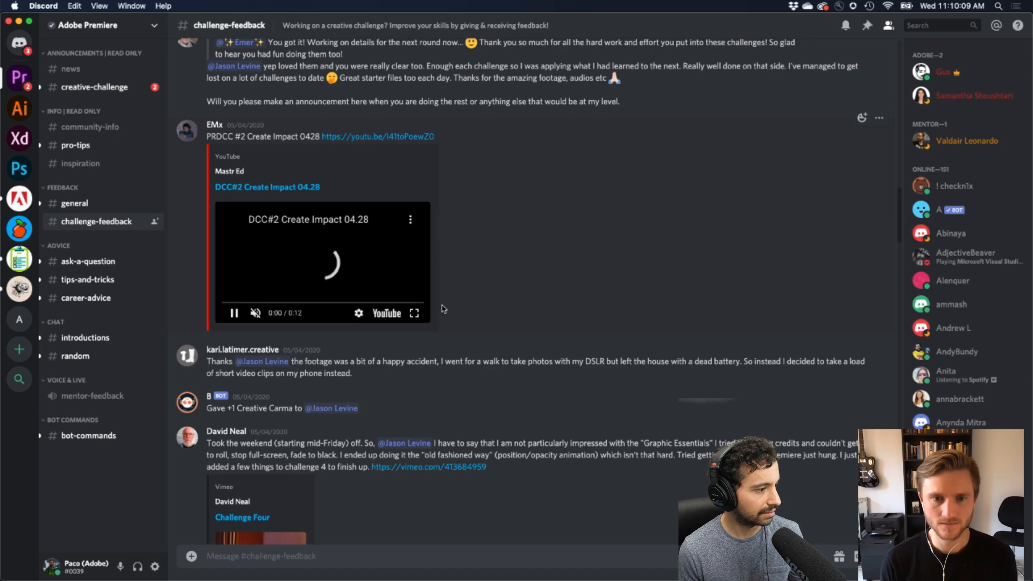
click(414, 314)
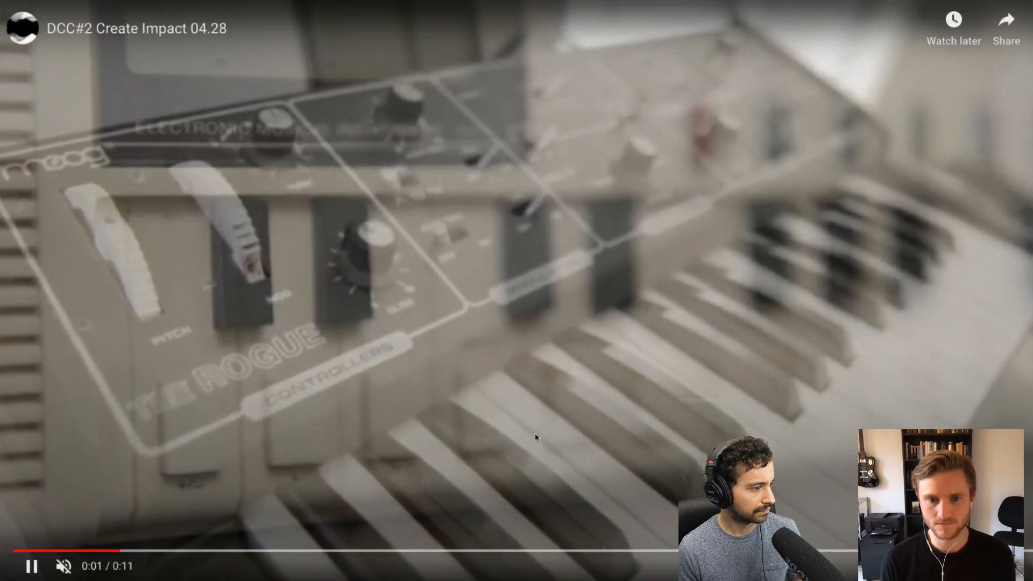
Unmute the Create Impact video, watch it from the beginning, and return to the channel from full screen.
click(63, 566)
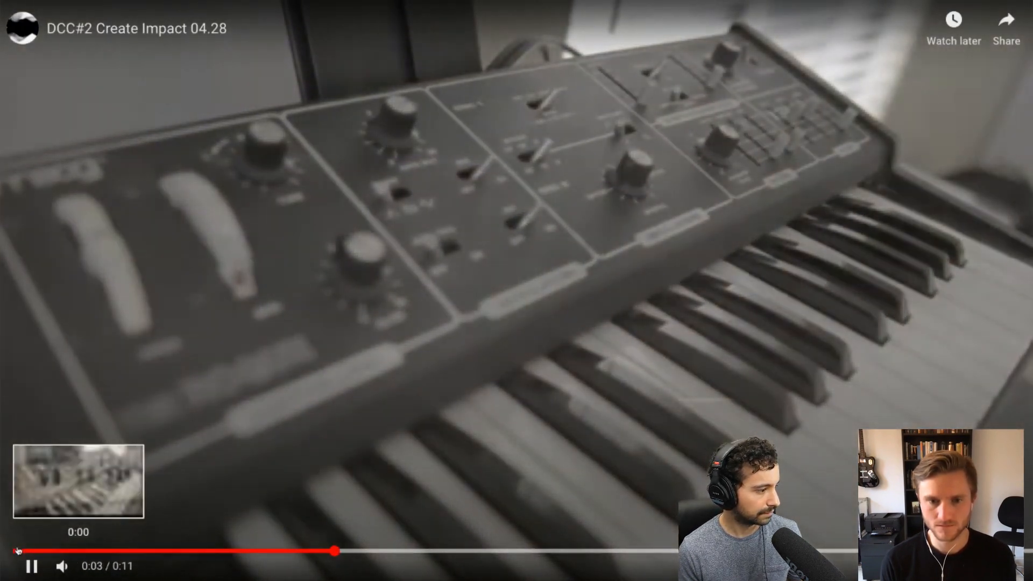
click(17, 550)
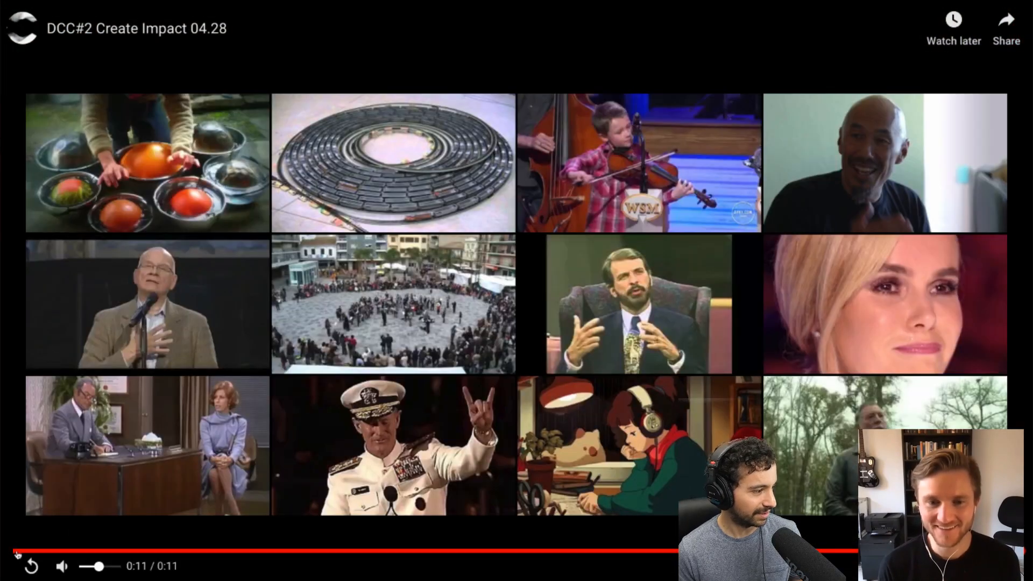
click(18, 554)
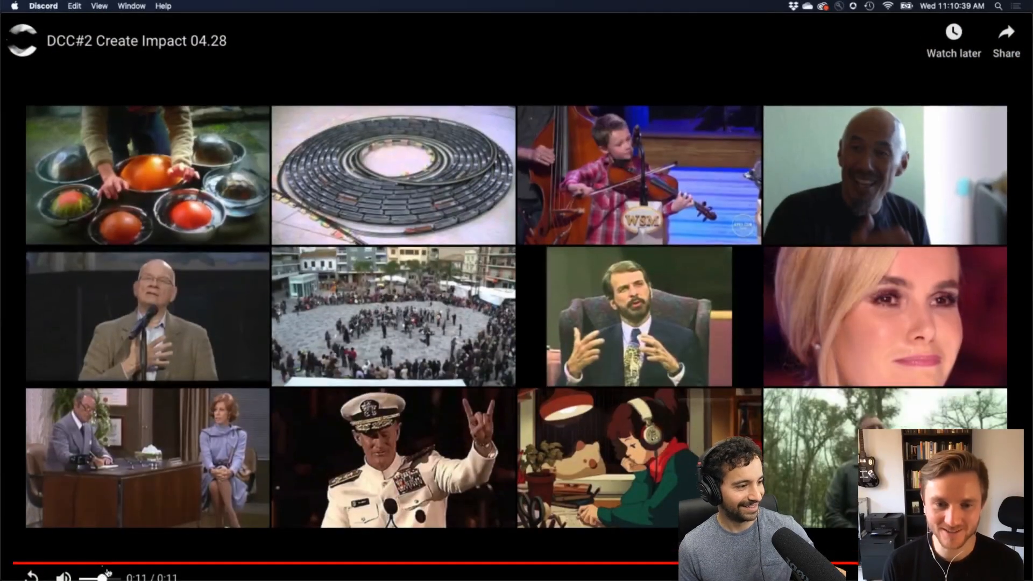
key(Escape)
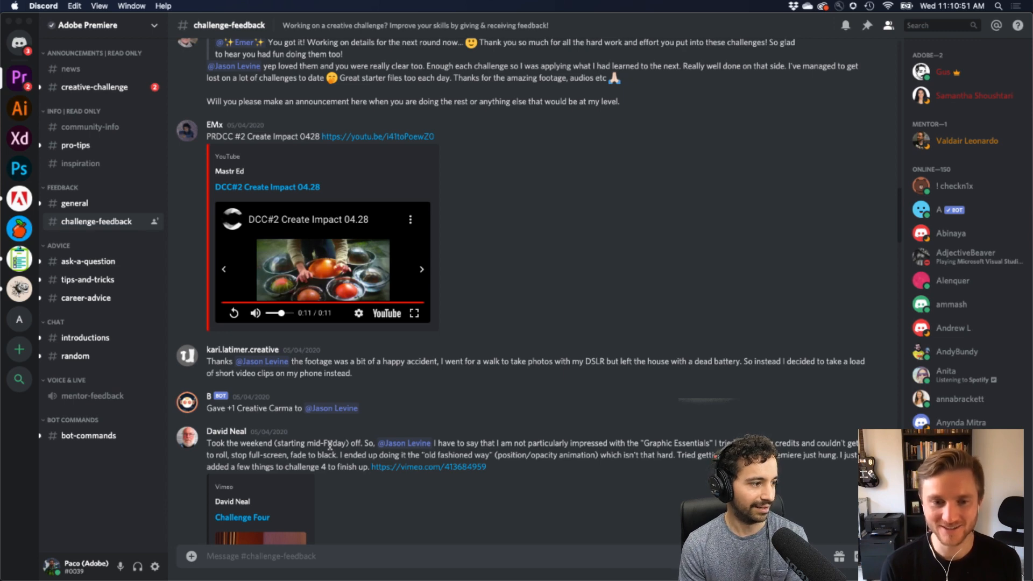
Replay the "DCC#2 Create Impact 04.28" video full screen from about 0:01, pause it at 0:09 and return to the channel.
click(413, 313)
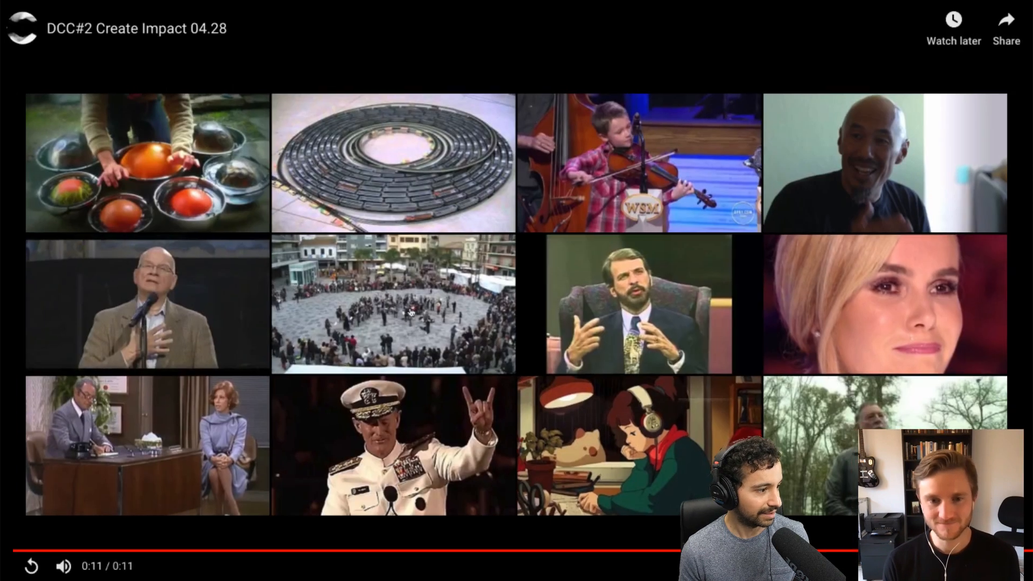
click(84, 548)
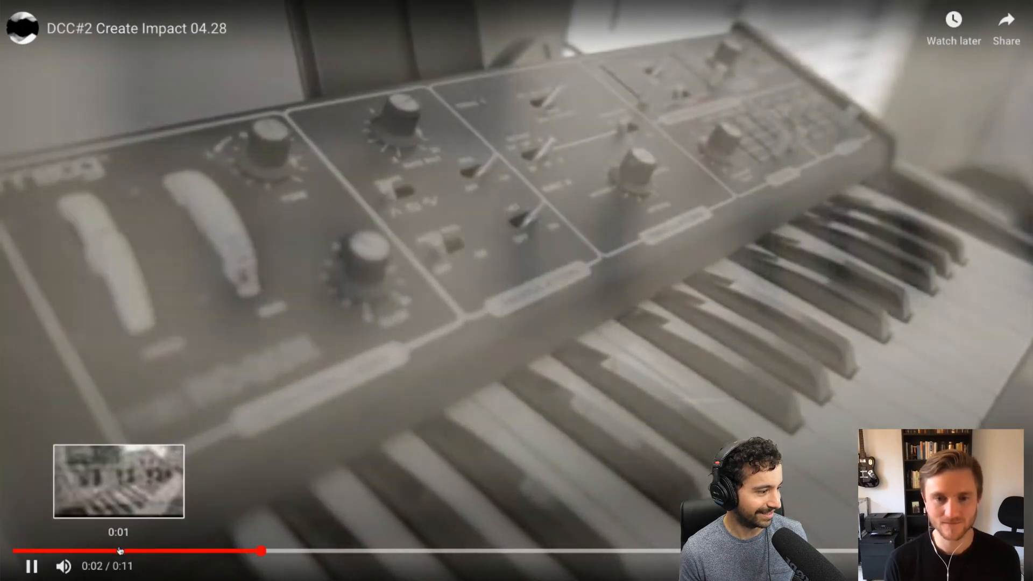
click(134, 549)
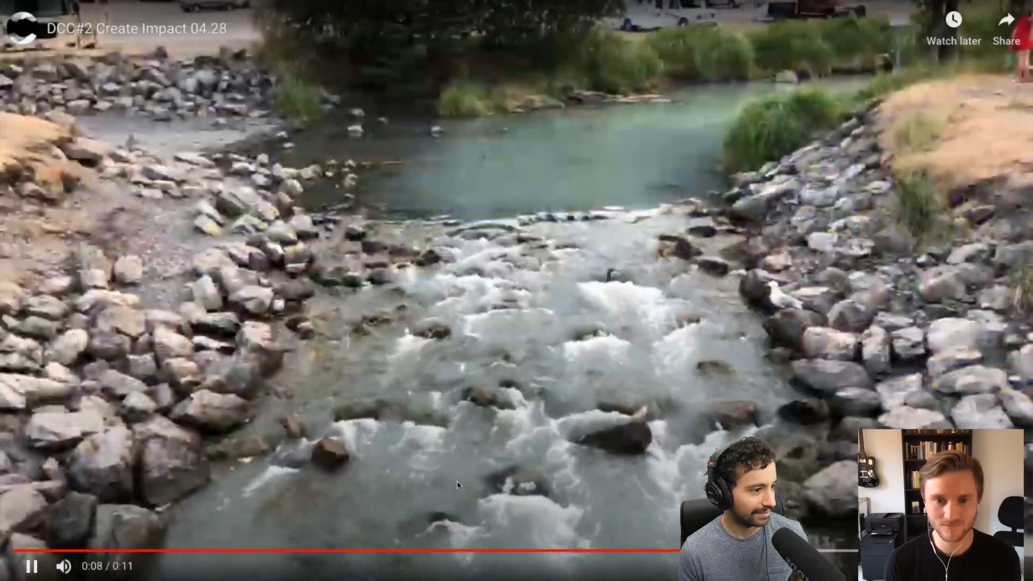
click(606, 550)
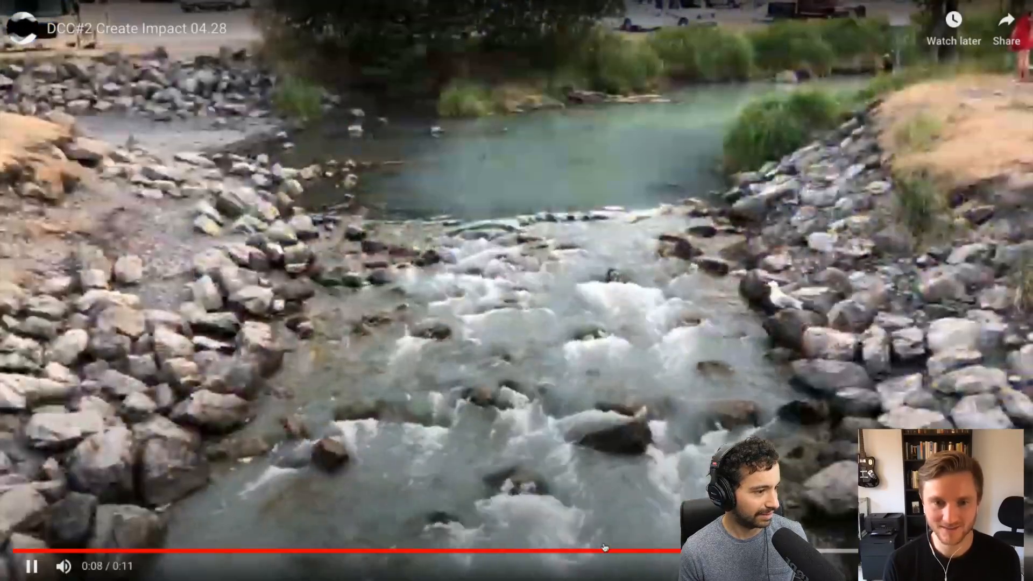
click(604, 541)
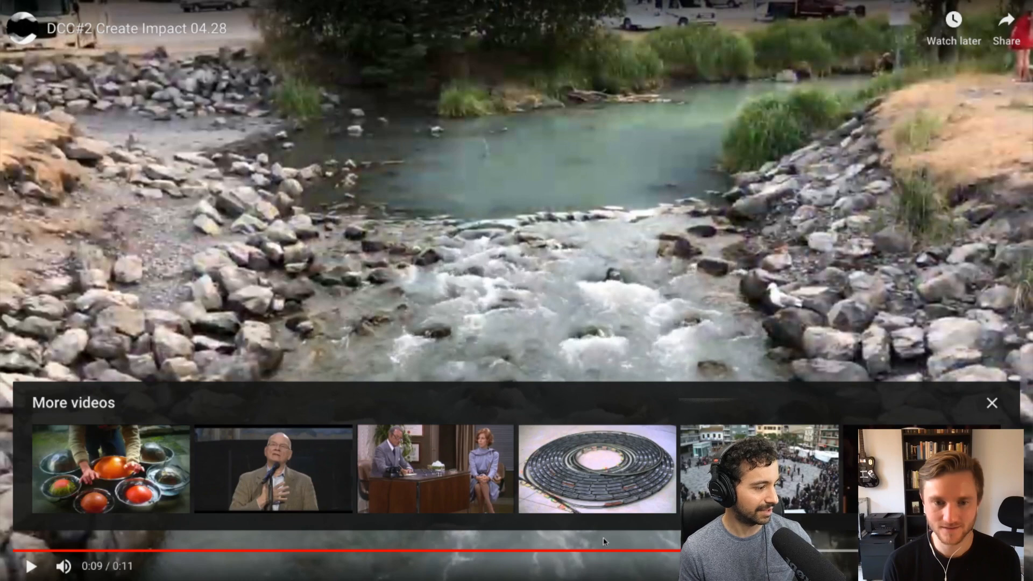
key(Escape)
Find the earlier "Don't Panic" towel photo in the feedback channel, view it enlarged and close it.
scroll(550, 365, up, 15)
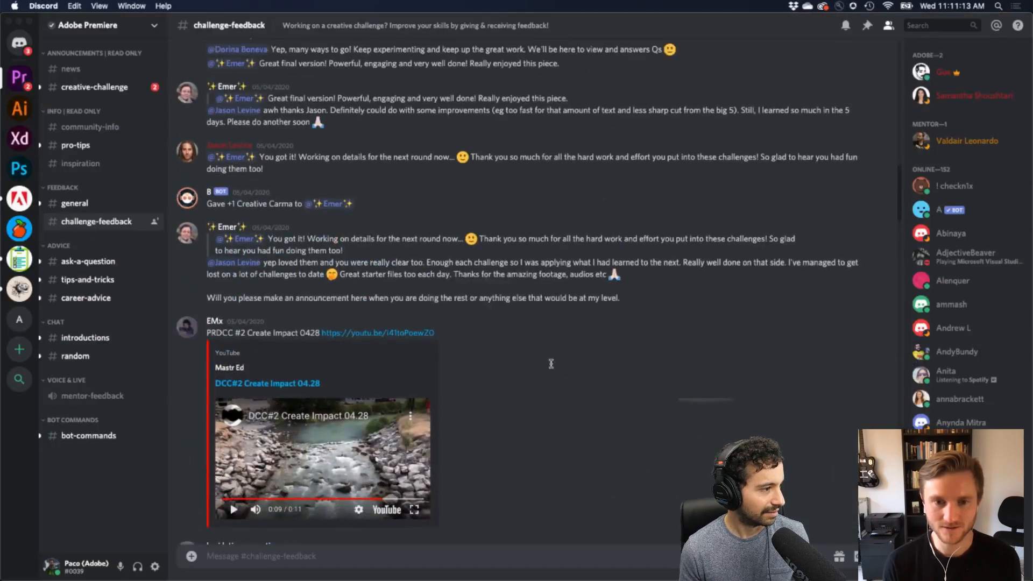
scroll(551, 365, up, 5)
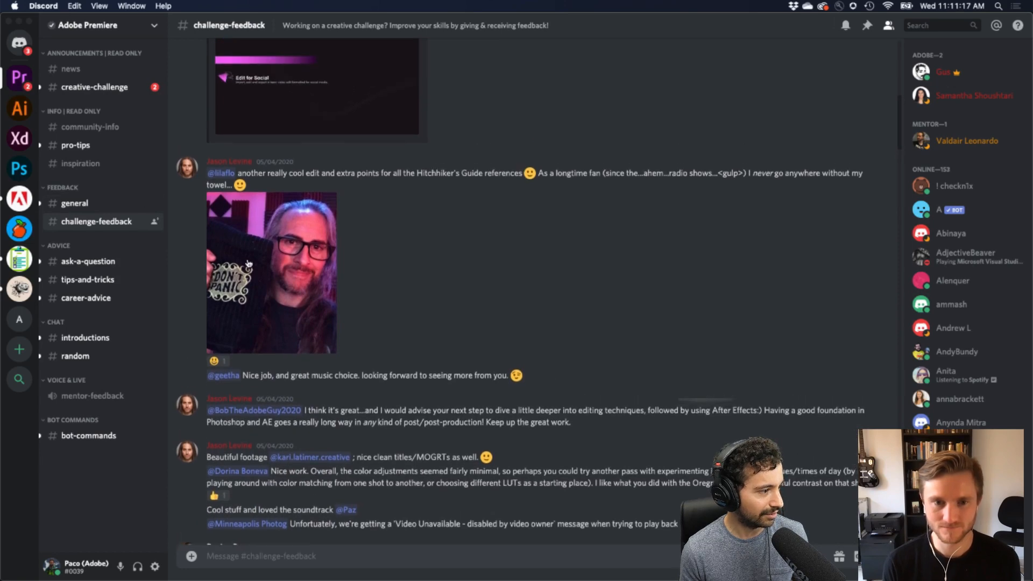
click(248, 263)
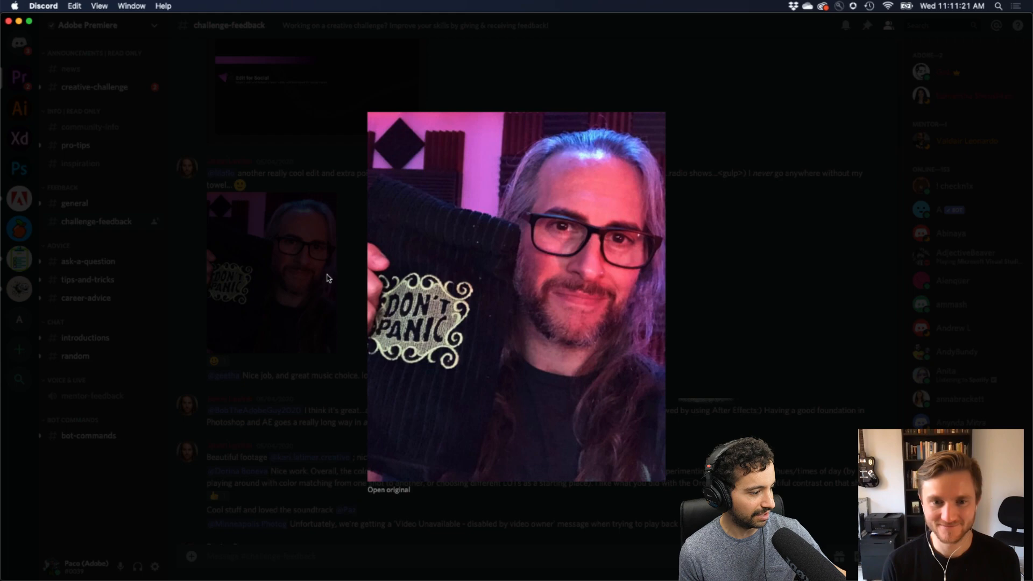
click(329, 278)
Look through the older submissions from 05/03/2020 and try to play the "Gophers Show Open Mix Audio" video.
scroll(419, 308, up, 10)
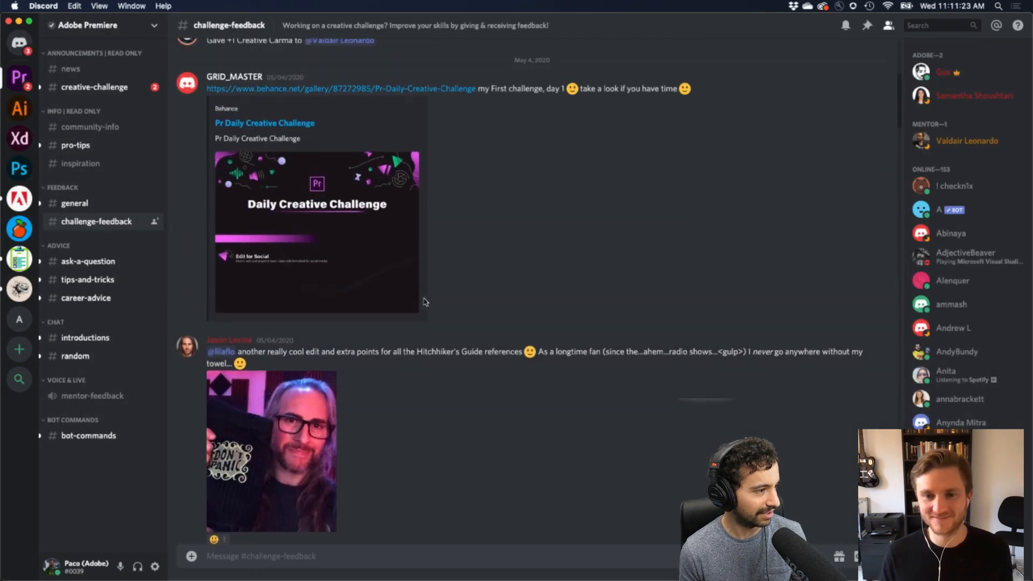
scroll(425, 301, up, 15)
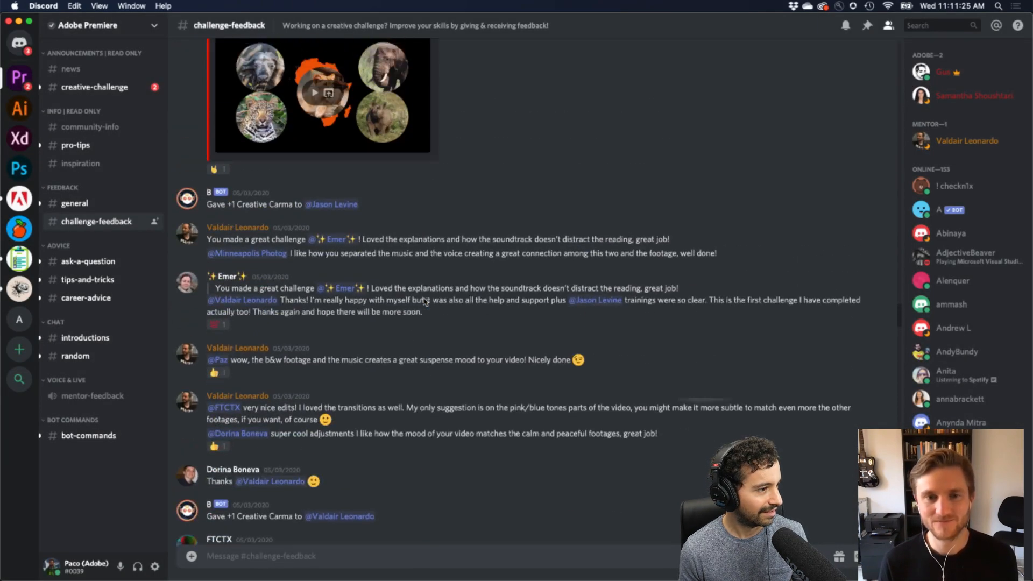
scroll(425, 302, up, 1)
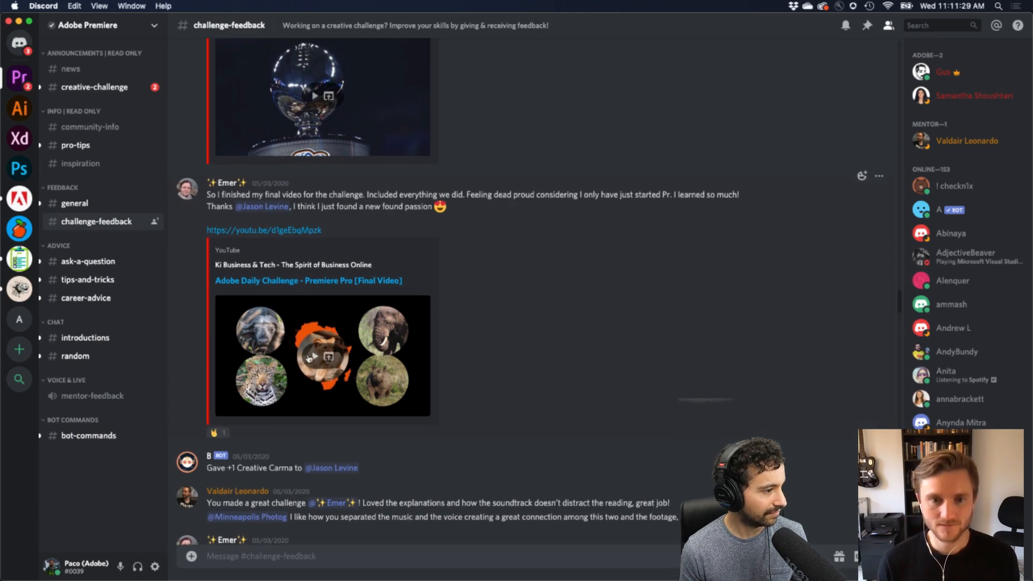
scroll(317, 353, up, 8)
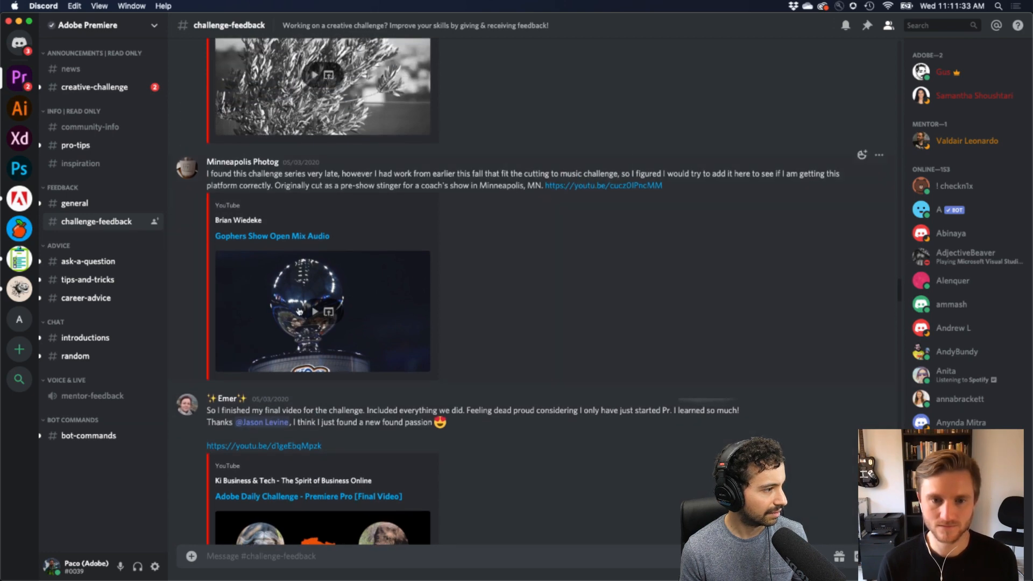
scroll(299, 311, up, 5)
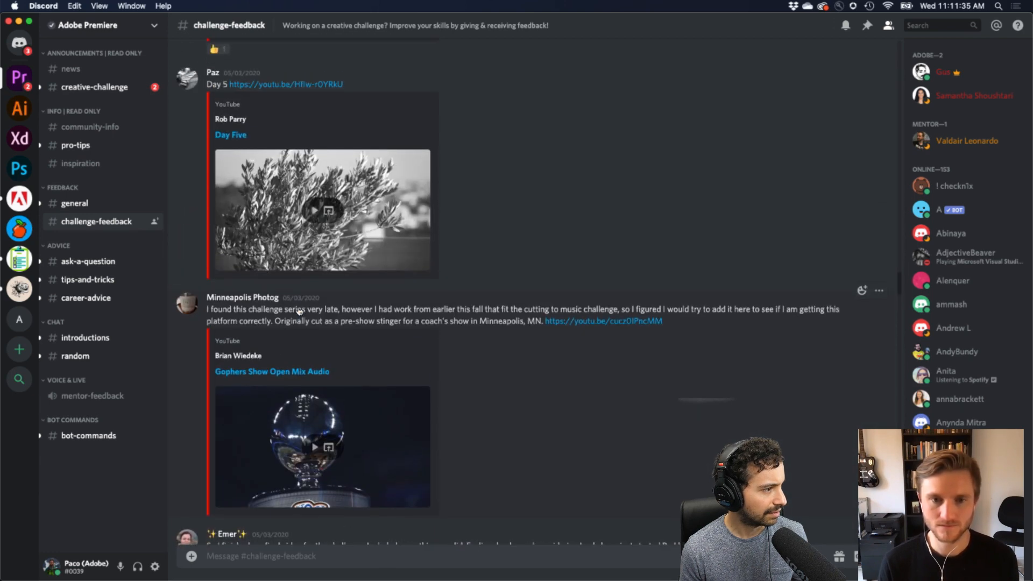
click(309, 444)
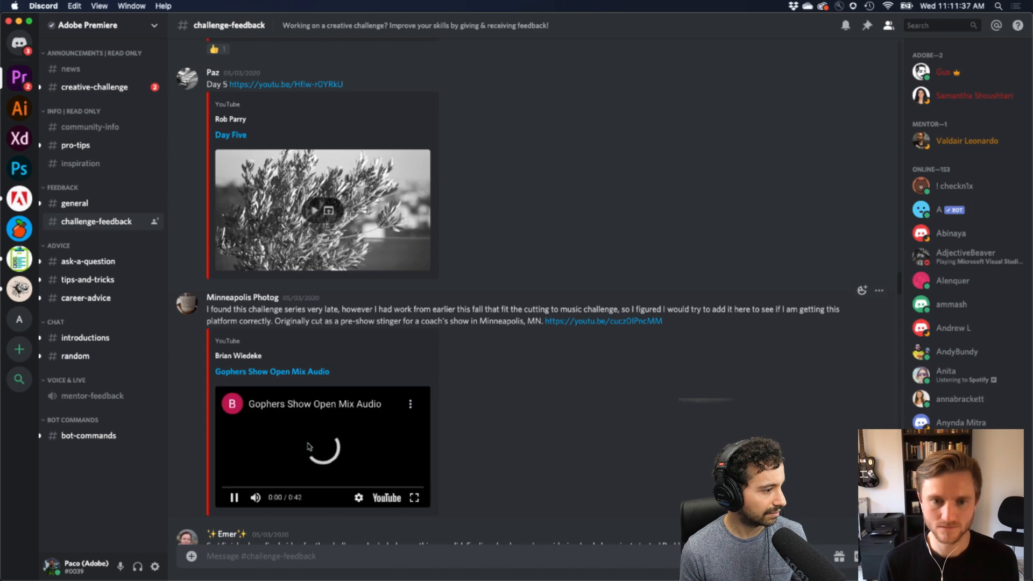
Start the "Day Five" submission video posted just before the Gophers one and pause it at the beginning.
scroll(346, 363, up, 5)
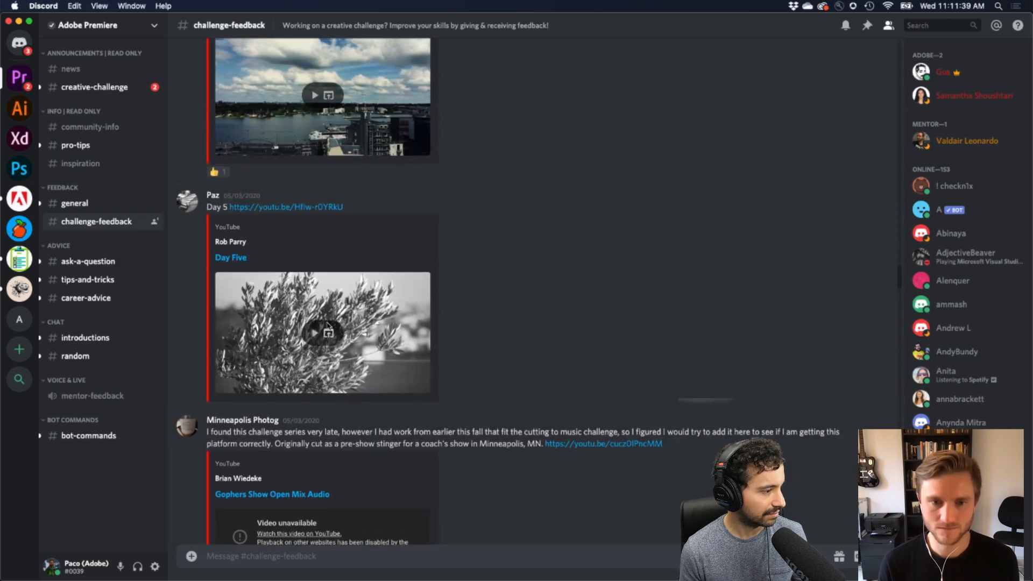
click(314, 334)
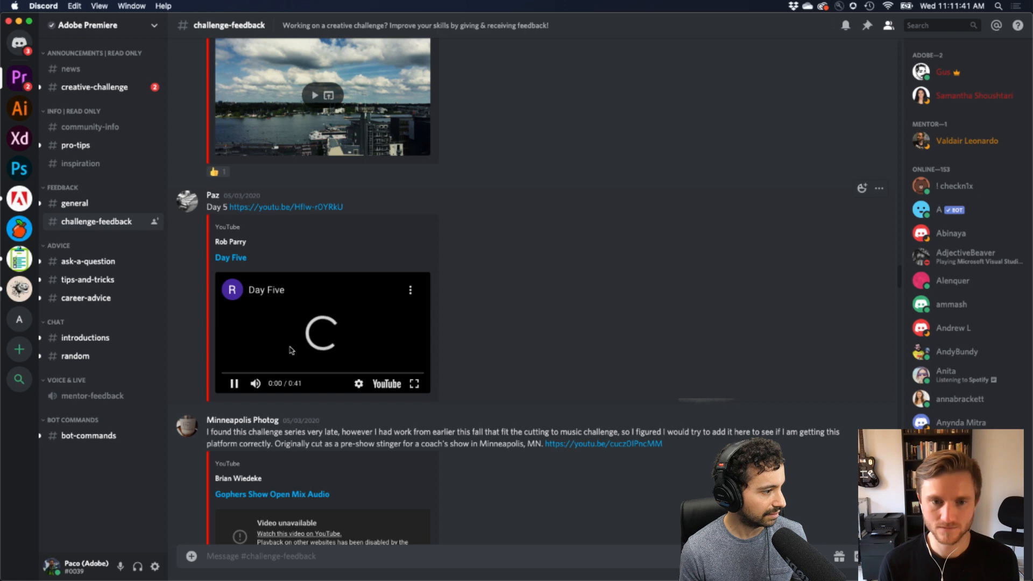
click(232, 385)
Switch to Chrome and review the five daily challenge themes on the Behance Premiere challenge page, through Motion Graphics.
mouse_move(386, 578)
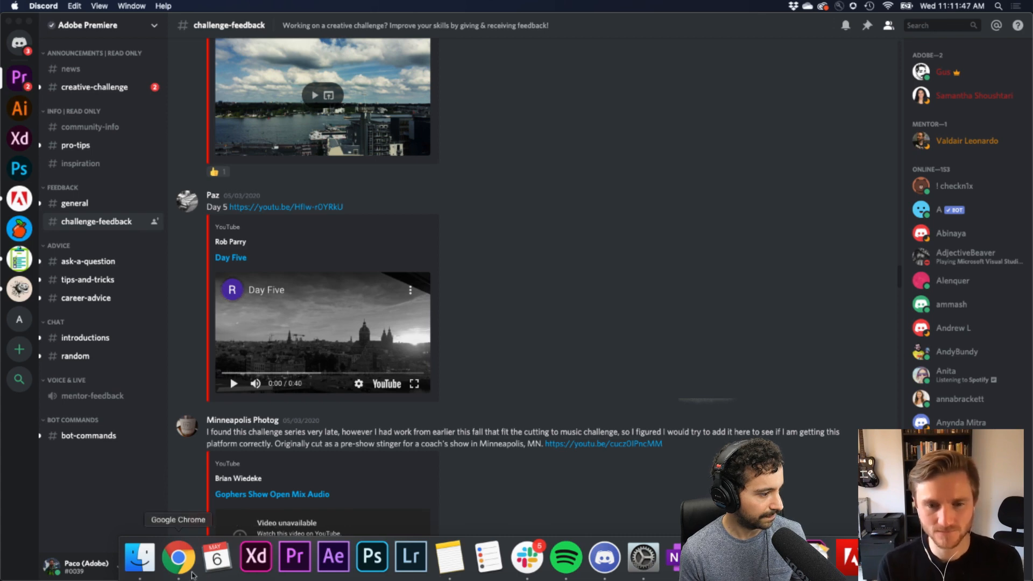
click(179, 557)
scroll(435, 347, down, 3)
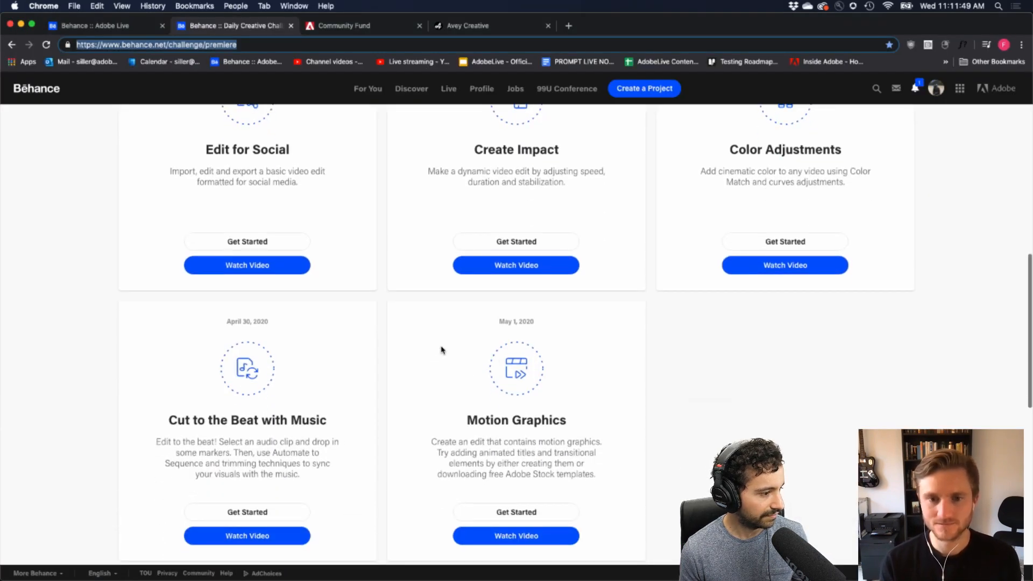
scroll(494, 412, up, 3)
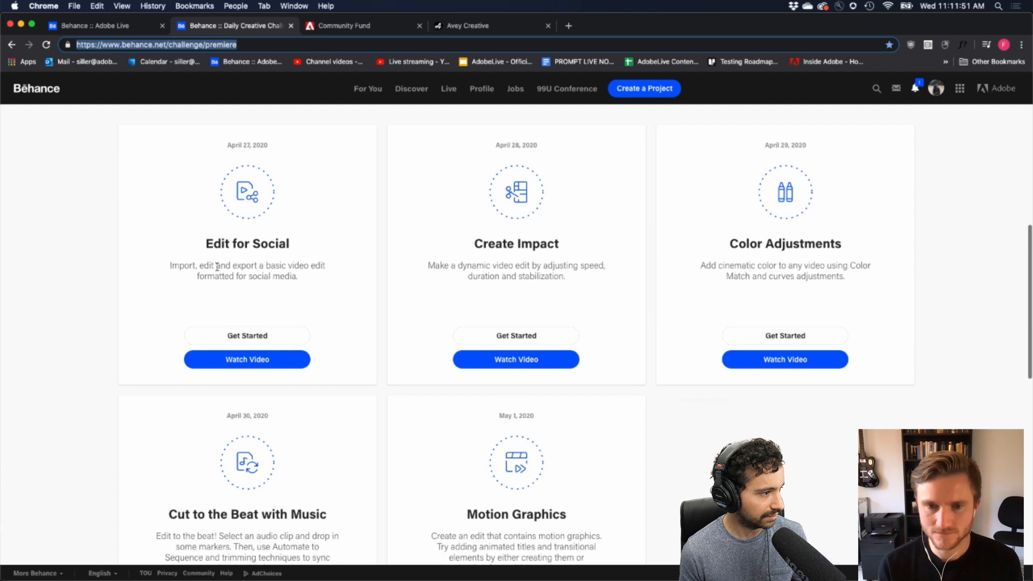
scroll(431, 434, down, 5)
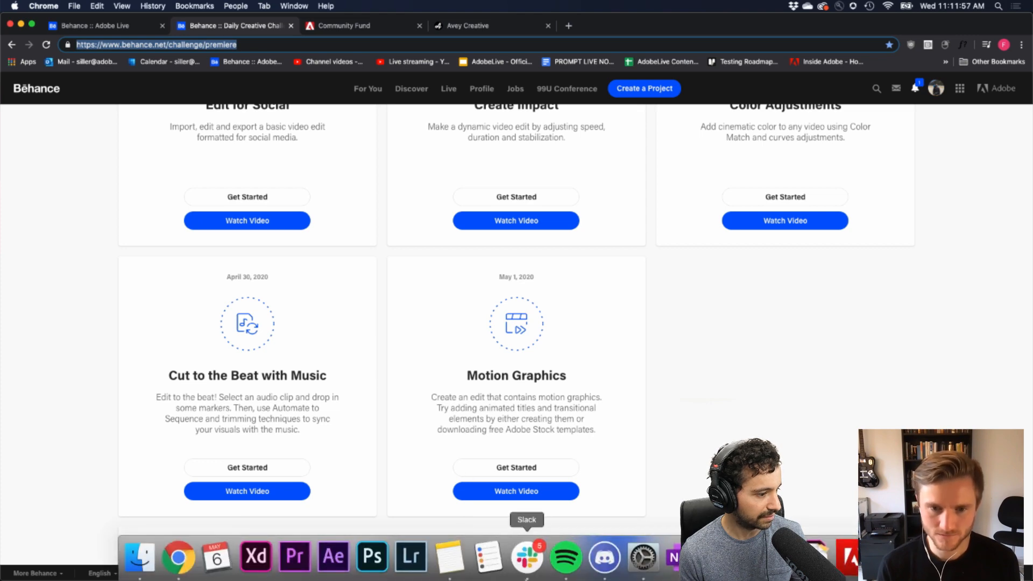
Switch back to Discord, watch the "Day Five" video full screen, leave full screen and pause it at 0:38.
click(616, 575)
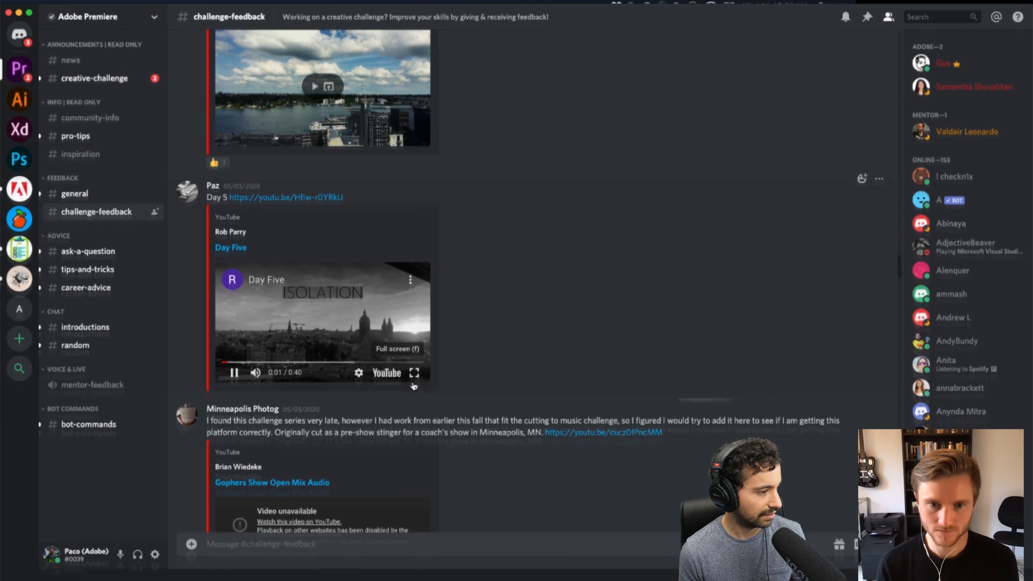
click(414, 384)
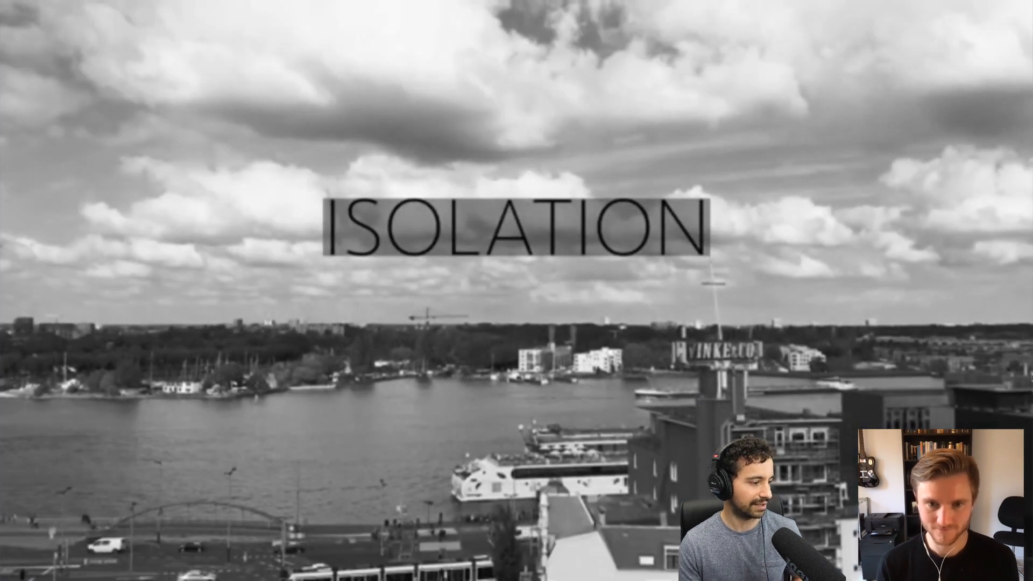
mouse_move(415, 492)
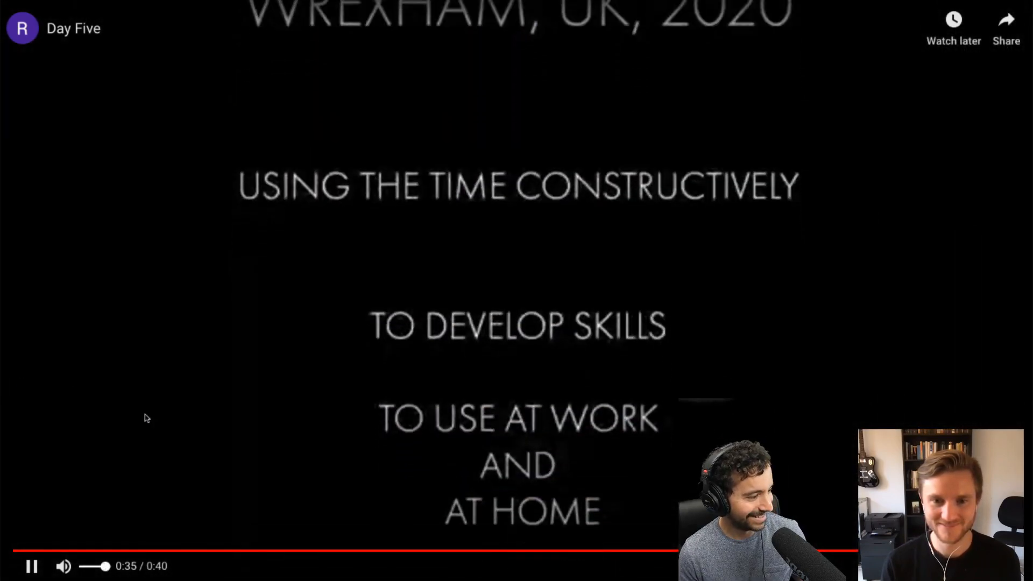
double_click(146, 418)
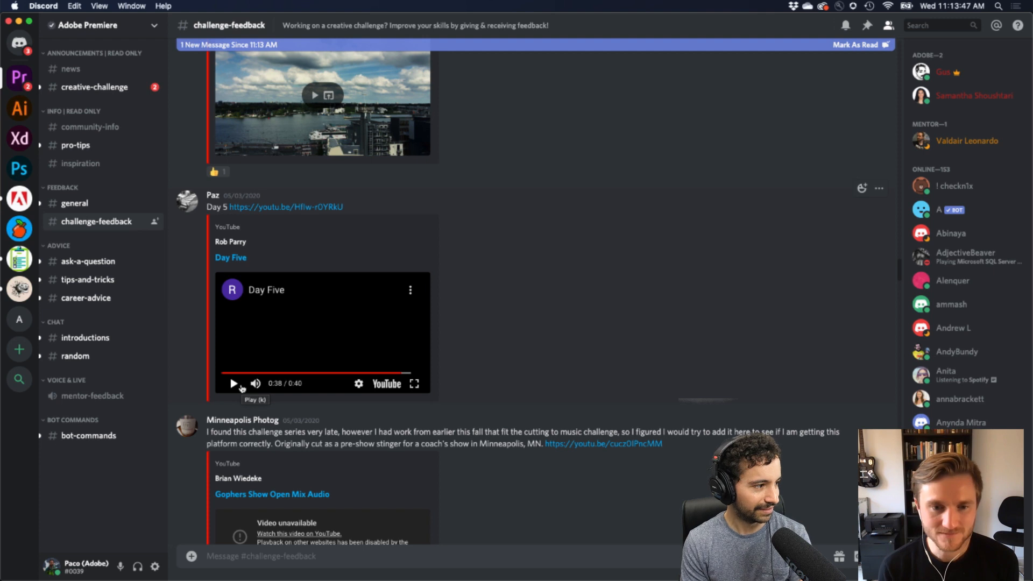
Find the Day 3 submission in the channel, then check the Color Adjustments challenge description on Behance in Chrome.
scroll(481, 329, up, 5)
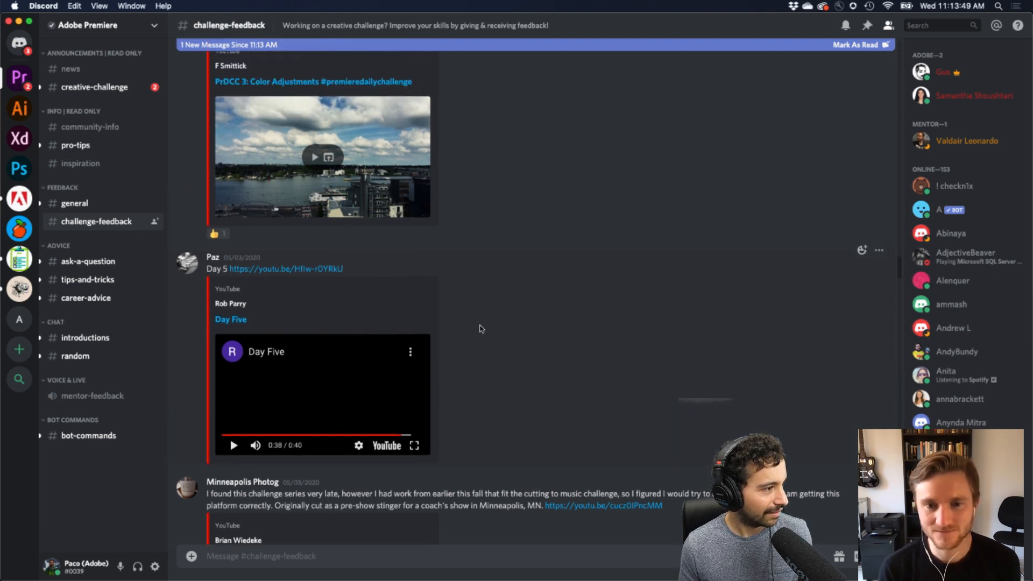
scroll(480, 328, up, 3)
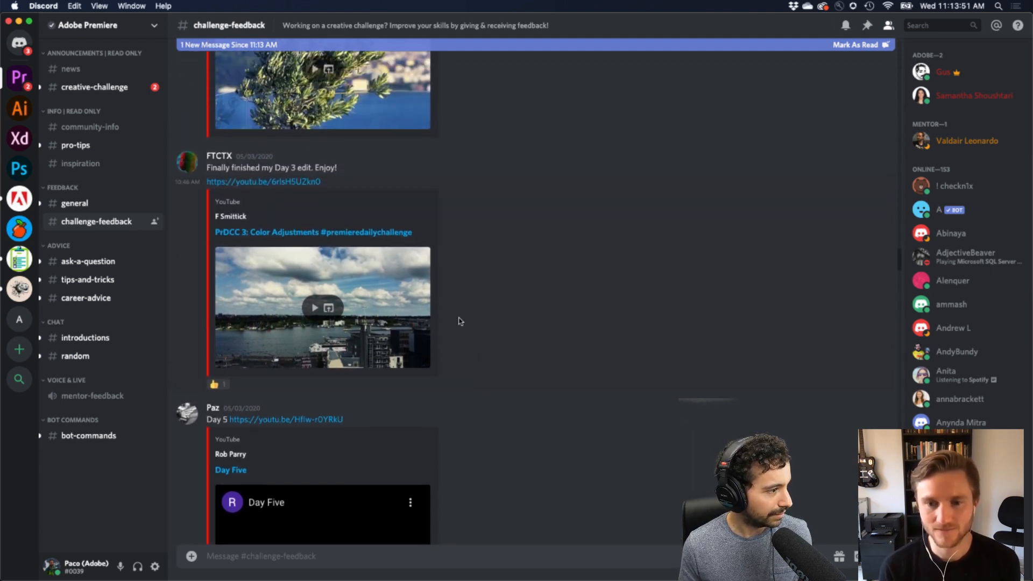
mouse_move(442, 579)
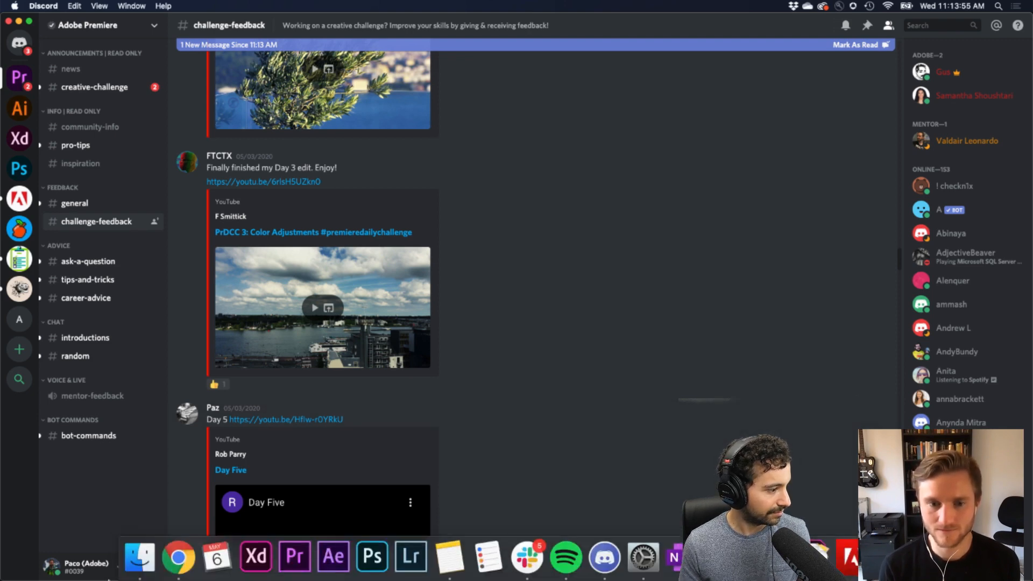
click(183, 571)
scroll(703, 202, up, 3)
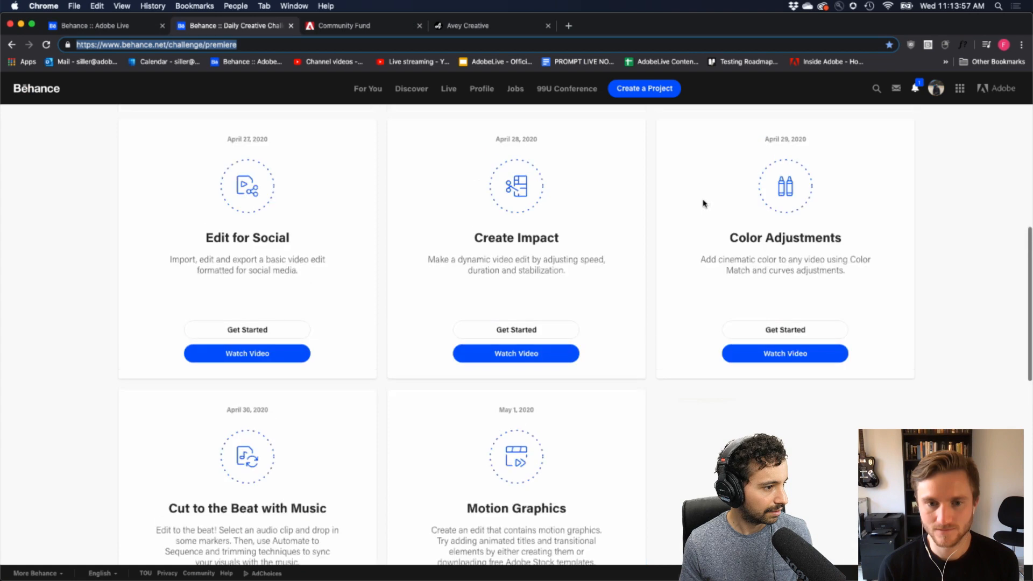
mouse_move(604, 579)
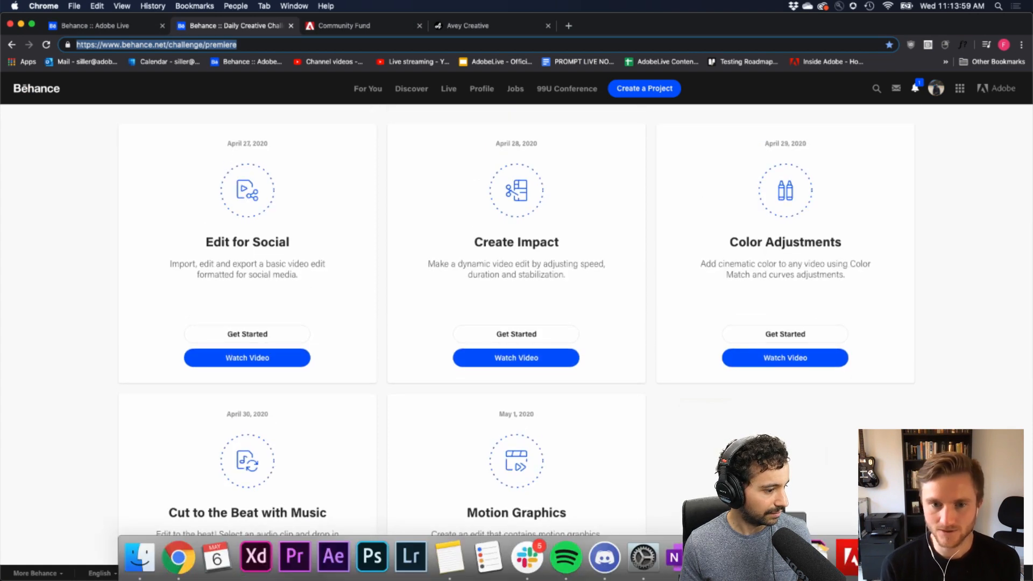
Switch back to Discord and play the "PrDCC 3: Color Adjustments #premieredailychallenge" video full screen.
click(604, 558)
click(314, 316)
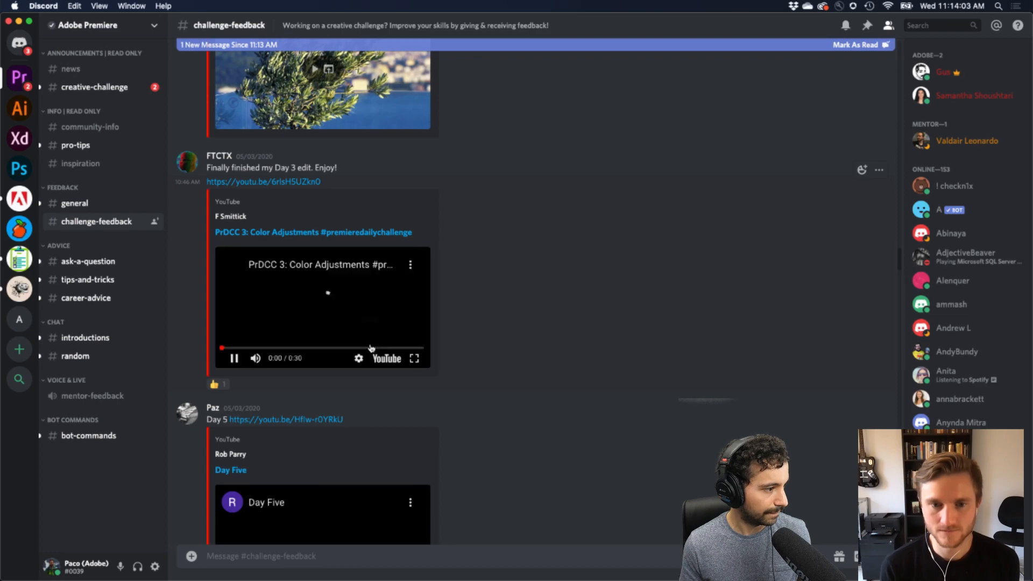
click(413, 346)
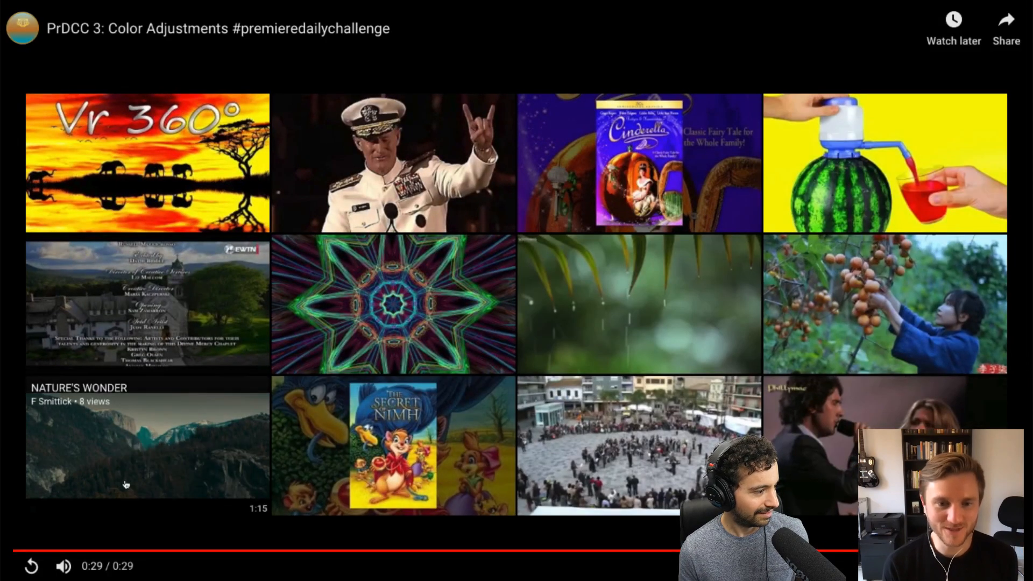
Replay the Color Adjustments video from near its start, pause at 0:13, dismiss the suggested videos and resume playback.
click(106, 551)
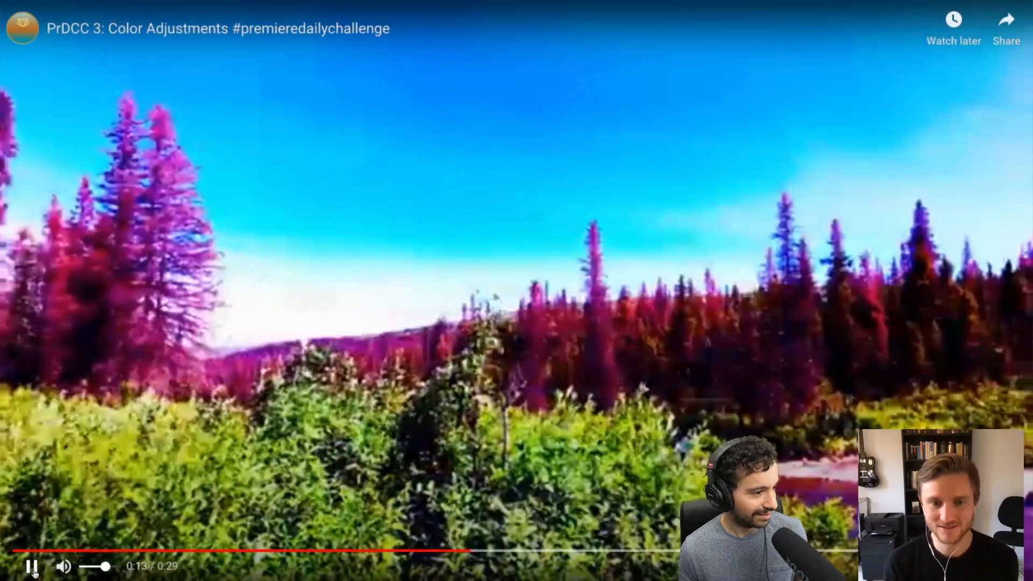
click(32, 571)
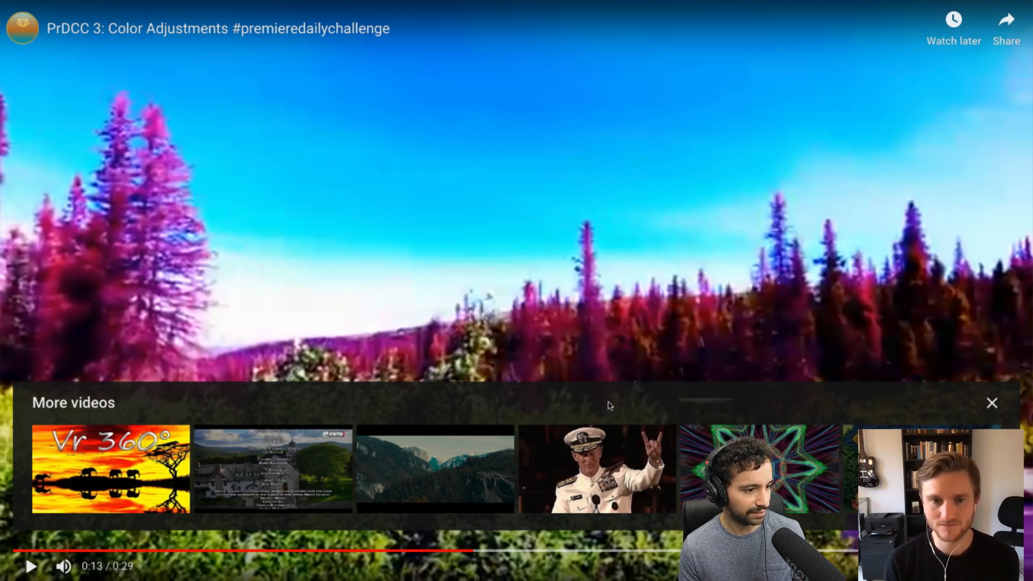
click(992, 403)
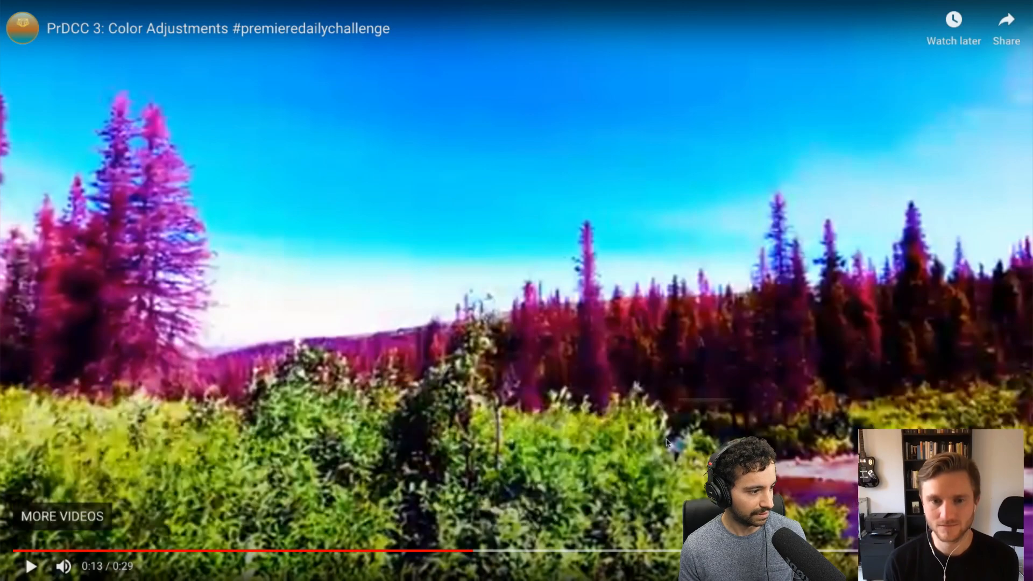
click(560, 447)
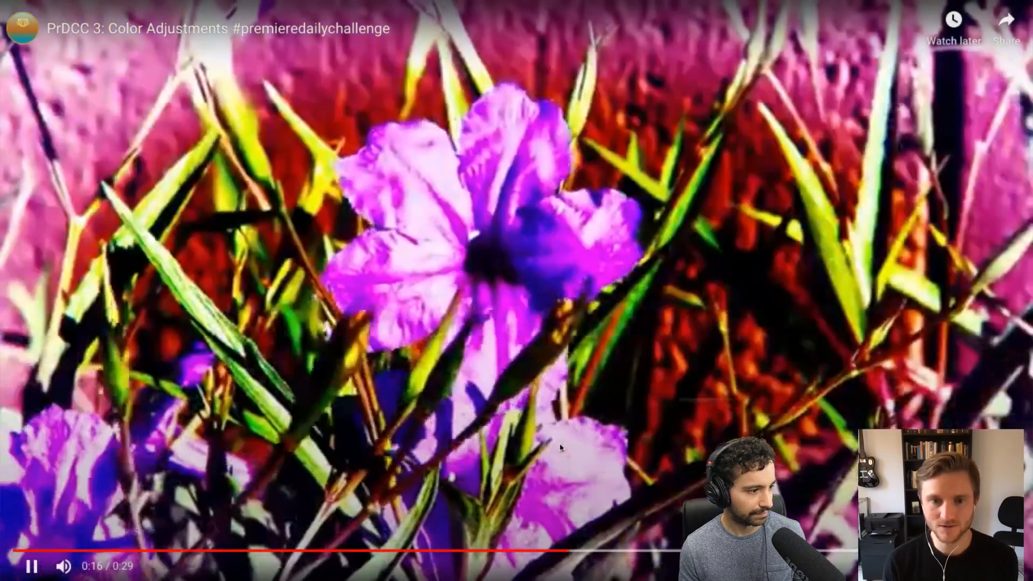
Finish watching the Color Adjustments video, pause it at 0:21, leave full screen and look at the messages above it.
click(560, 447)
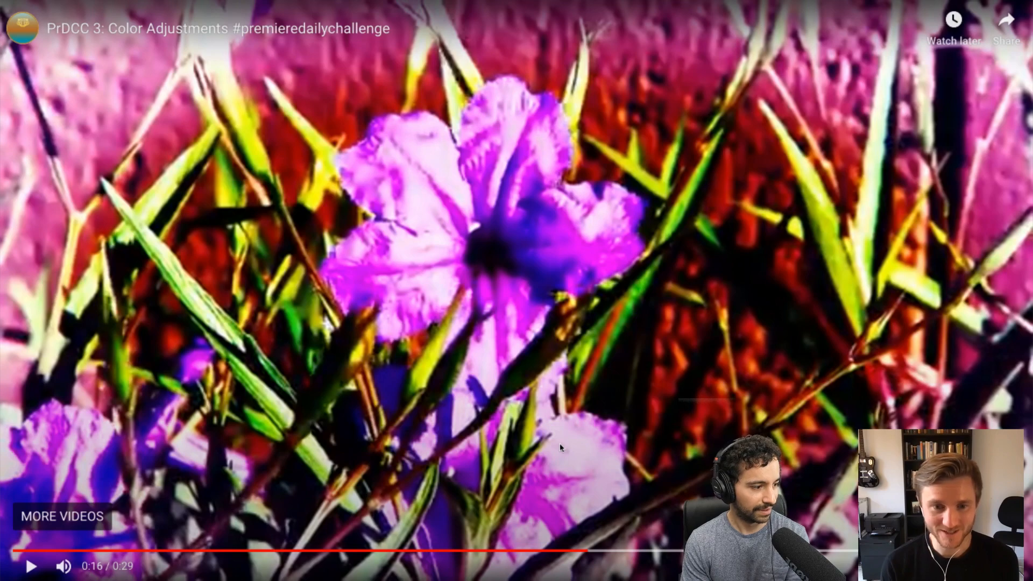
click(22, 564)
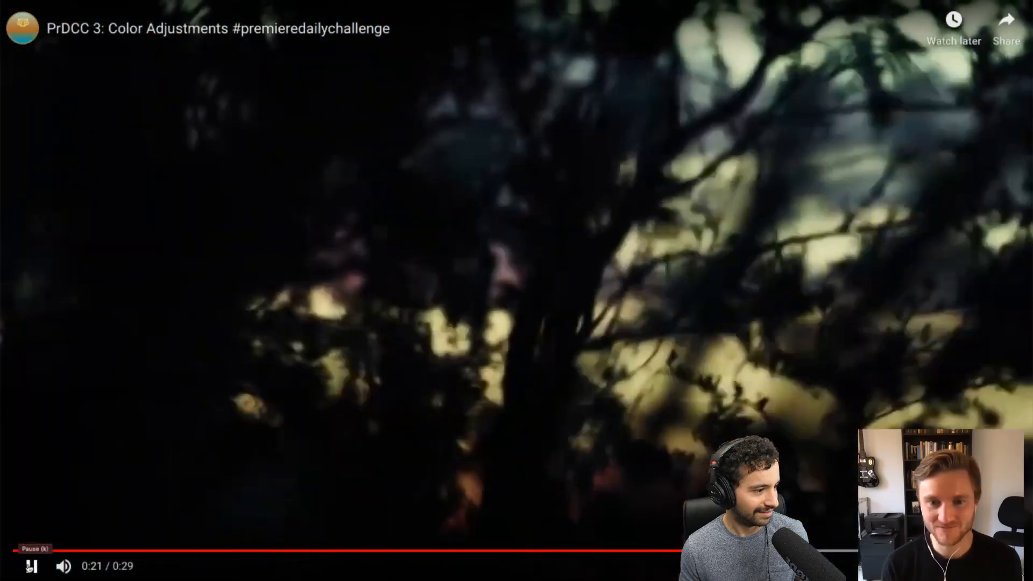
click(31, 566)
key(Escape)
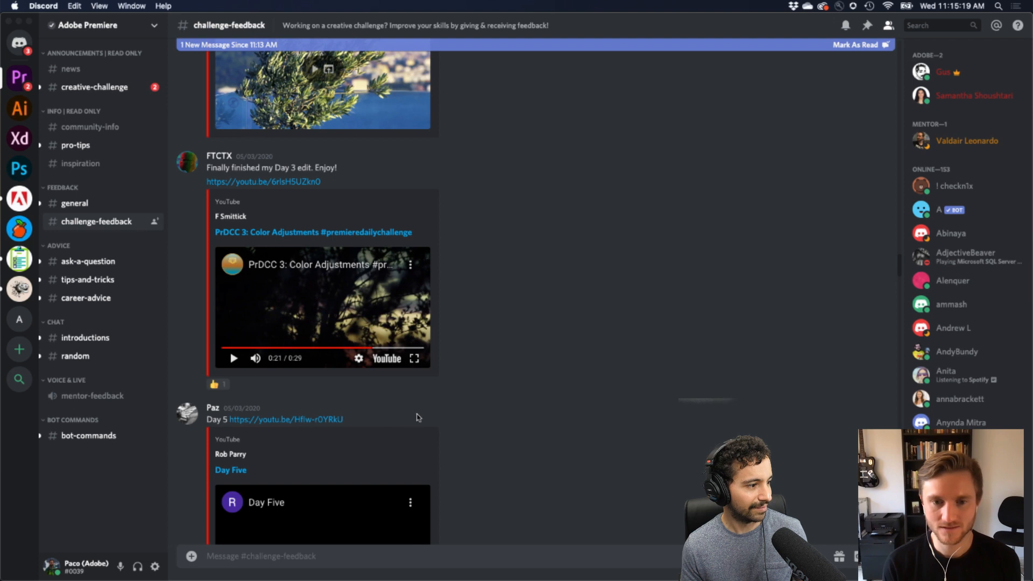
scroll(419, 417, up, 2)
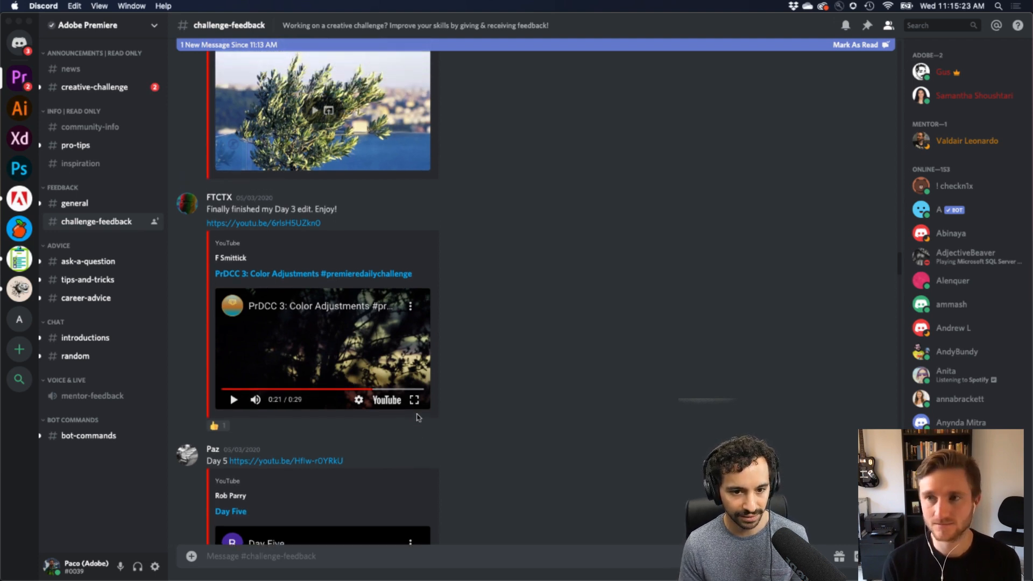
scroll(419, 417, up, 2)
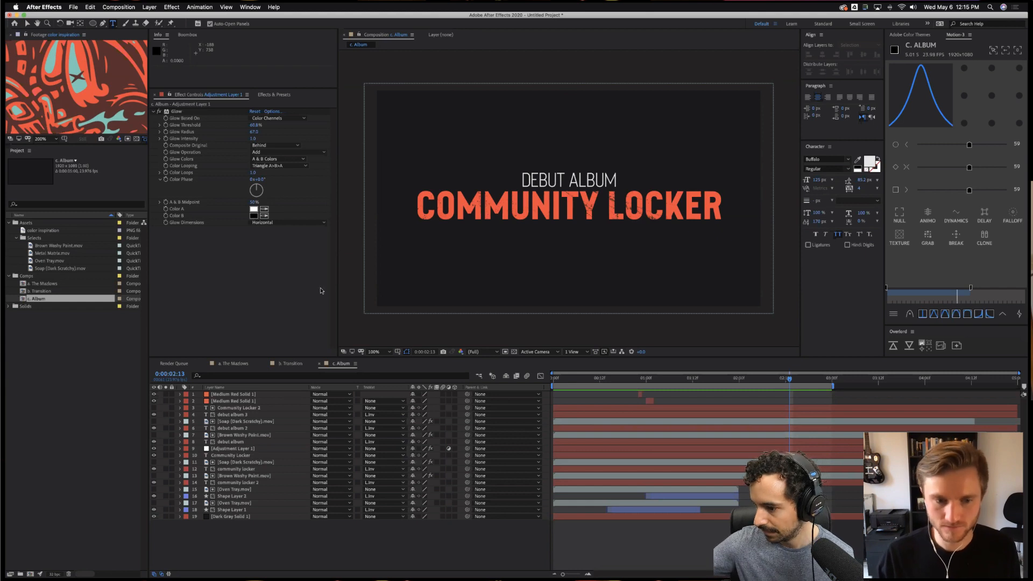
Switch to After Effects, preview the c. Album title animation and return to its first frame.
click(715, 437)
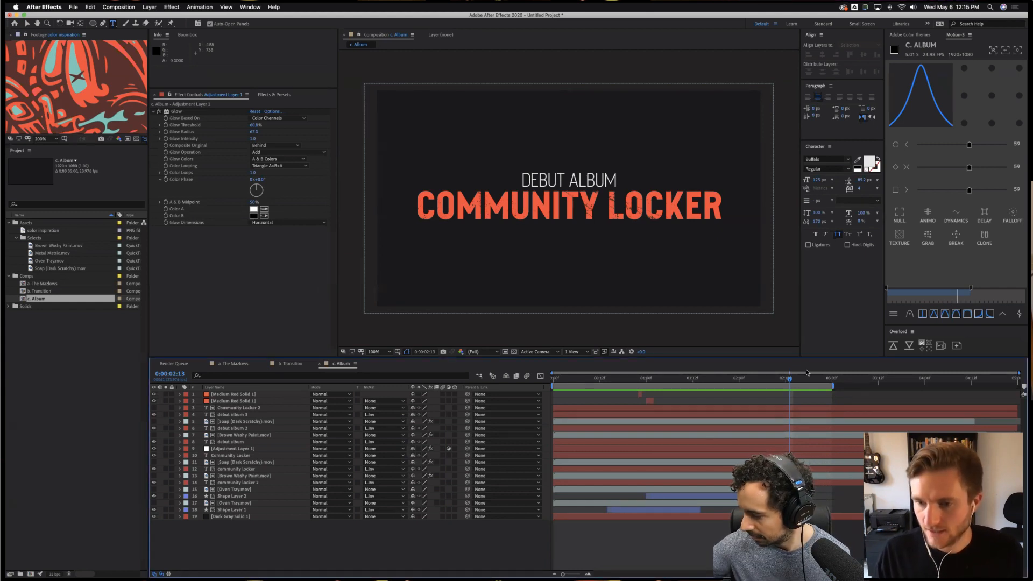
key(Page_Up)
key(Page_Up)
key(space)
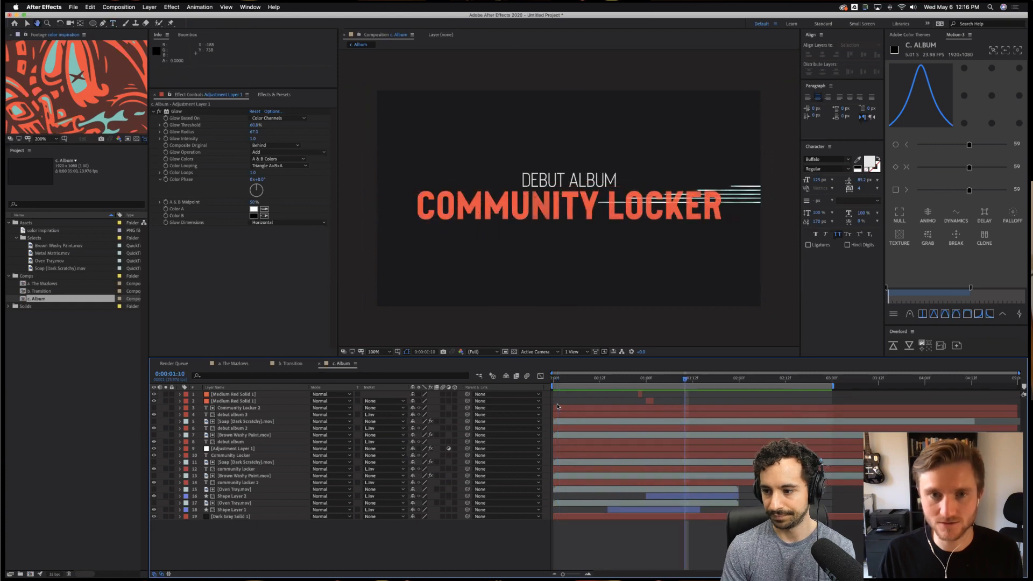
key(super+t)
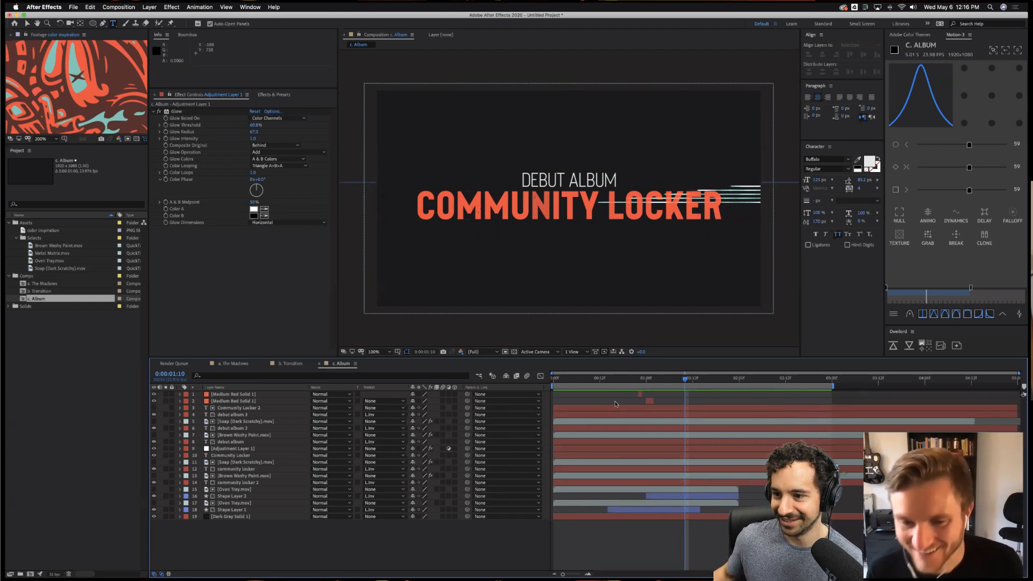
click(599, 378)
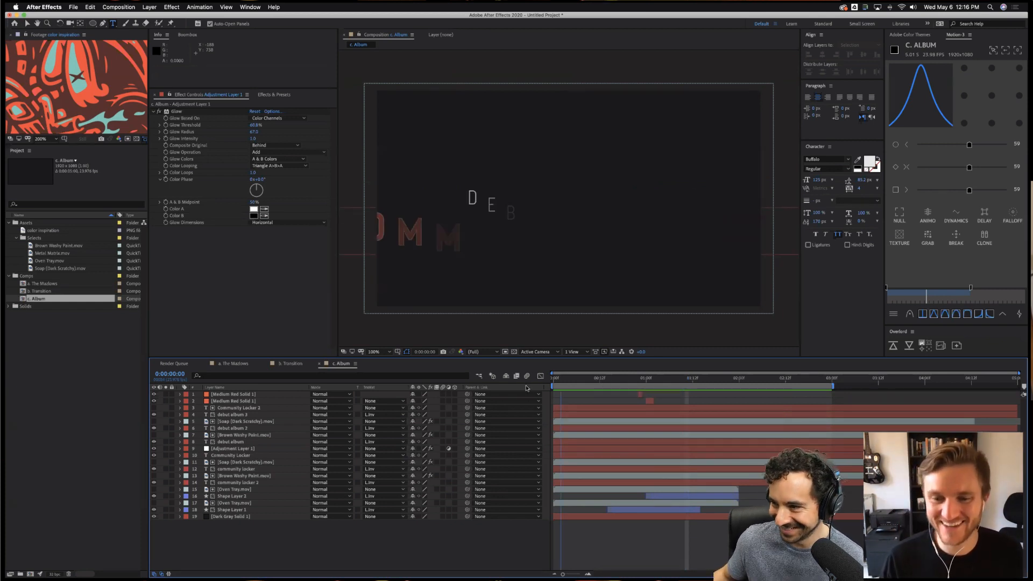
key(Home)
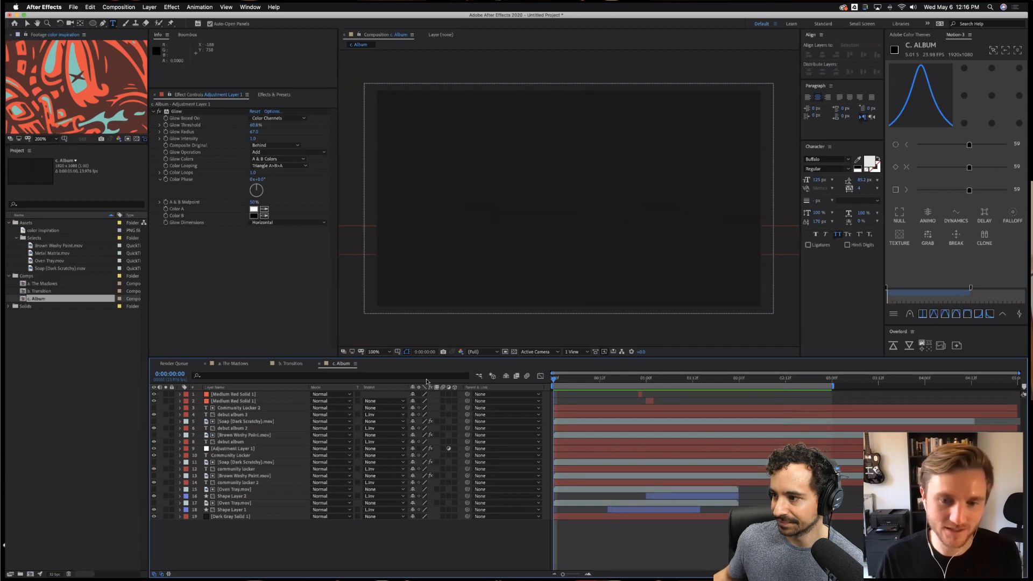
Open the b. Transition composition and play it from the first frame.
click(235, 363)
key(Home)
key(space)
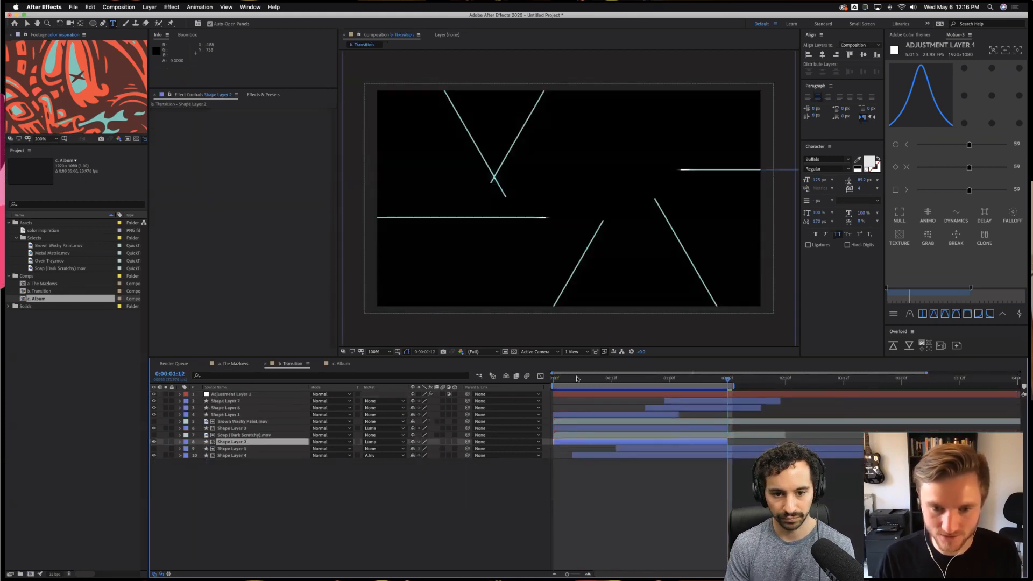
drag(576, 378, 498, 535)
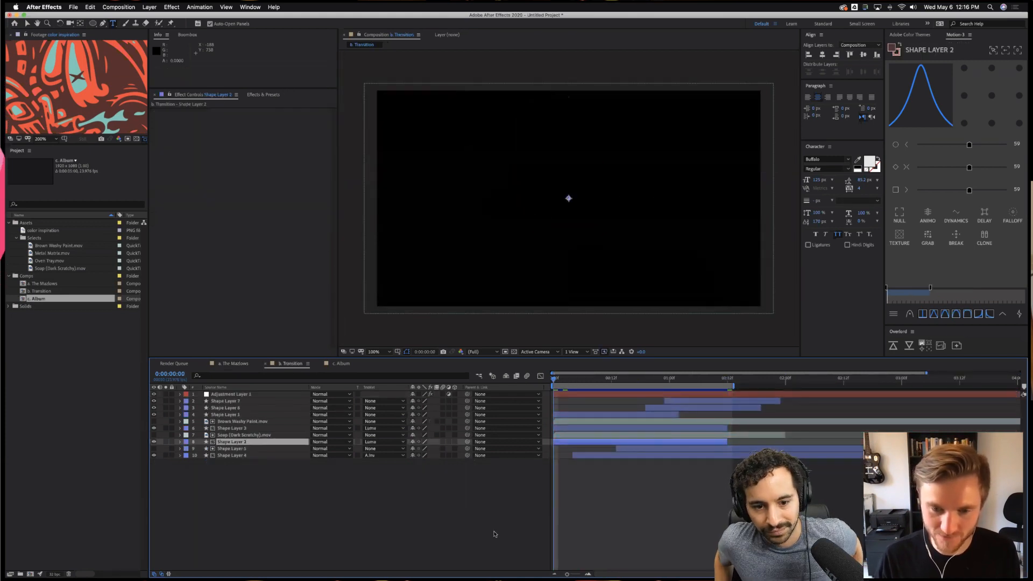
key(space)
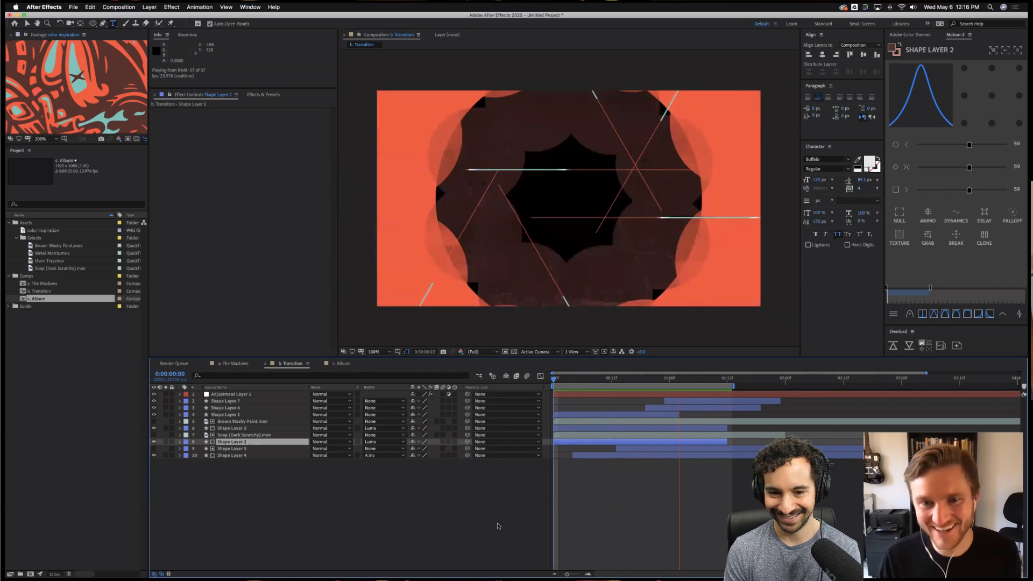
key(space)
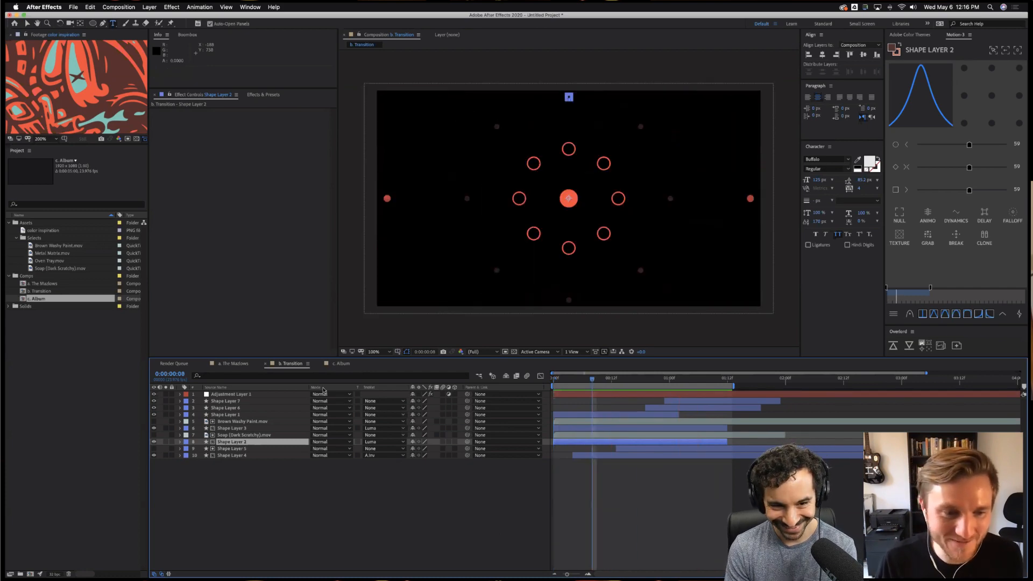
Return to the c. Album composition and play the Community Locker title animation from the start.
click(341, 364)
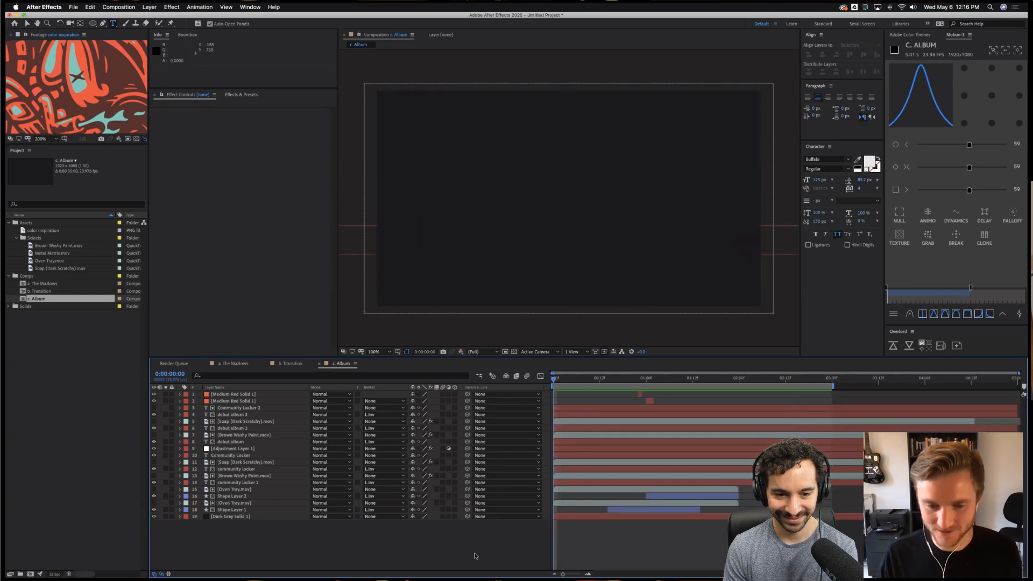
key(space)
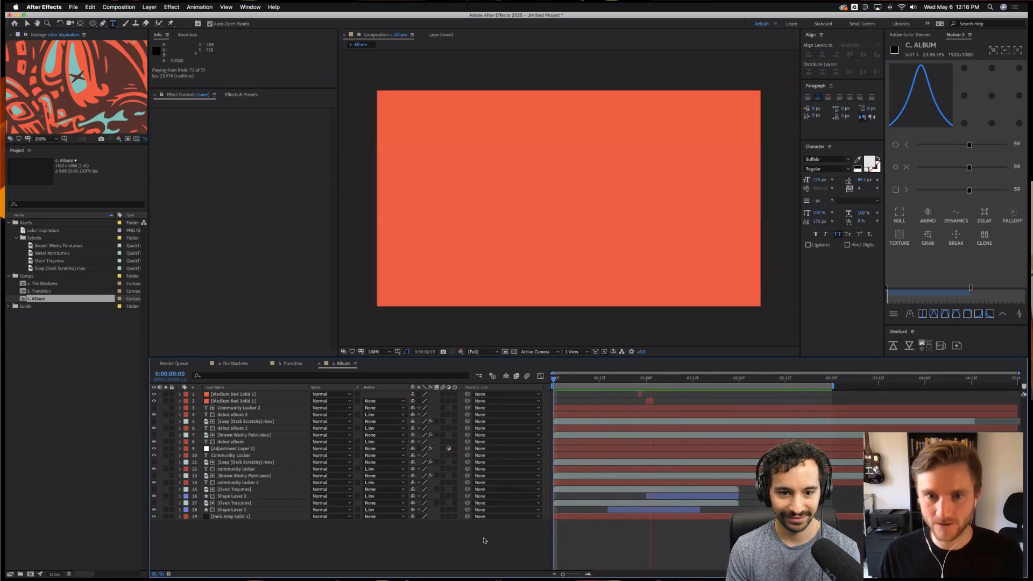
key(space)
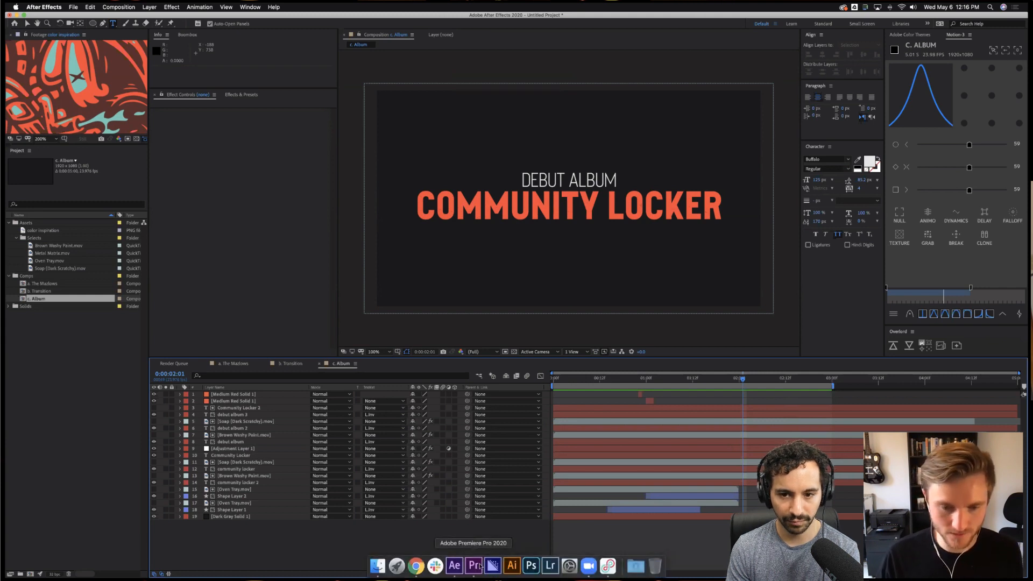
Create a new composition named "d. Transition" in the Comps folder.
click(24, 278)
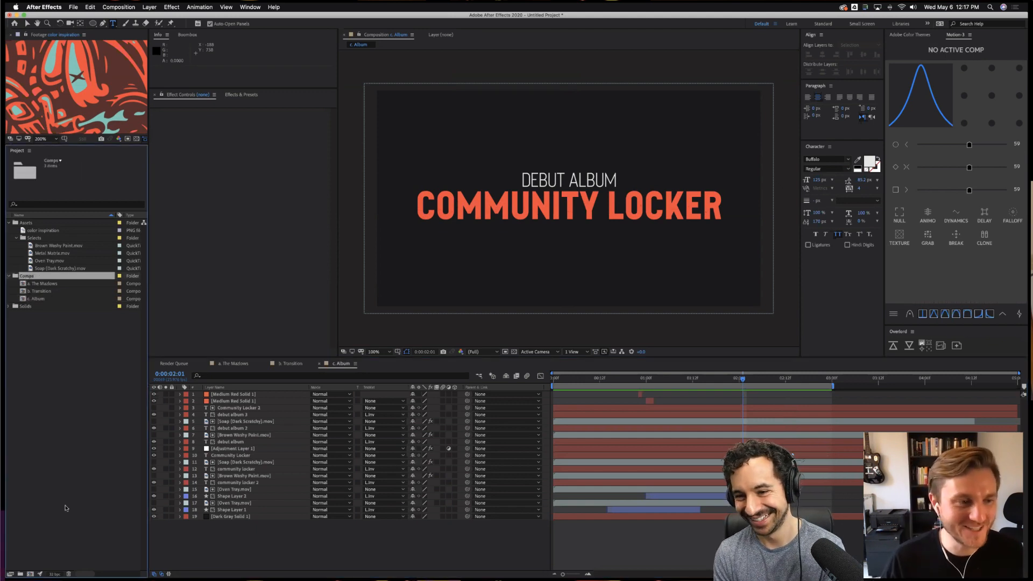
mouse_move(70, 580)
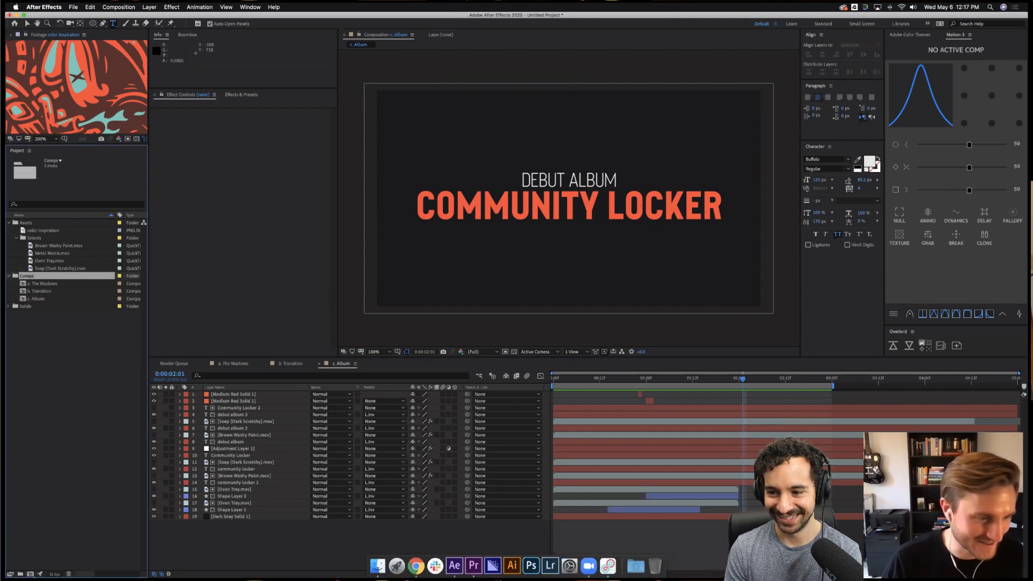
click(30, 573)
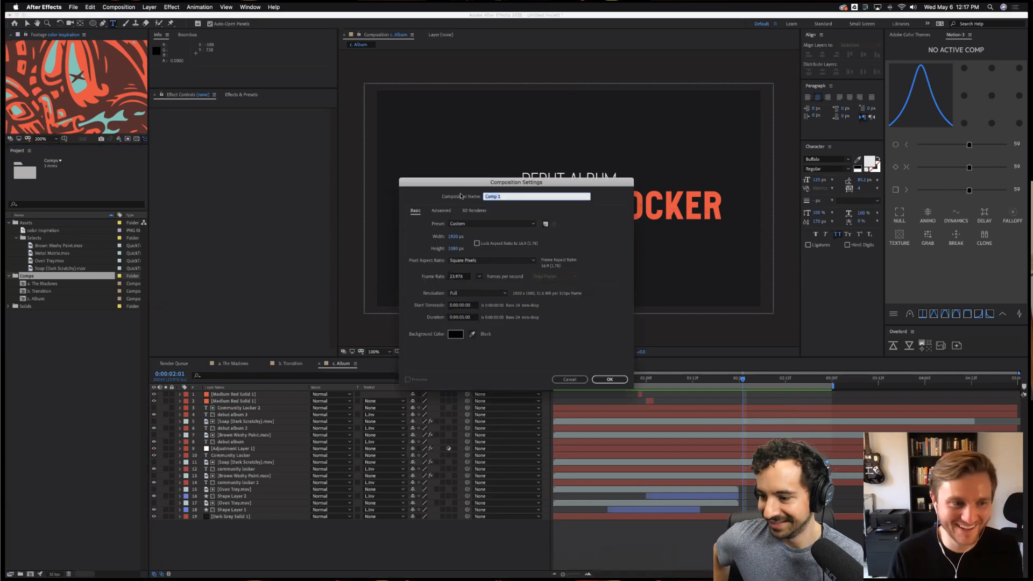
text(d. Transition)
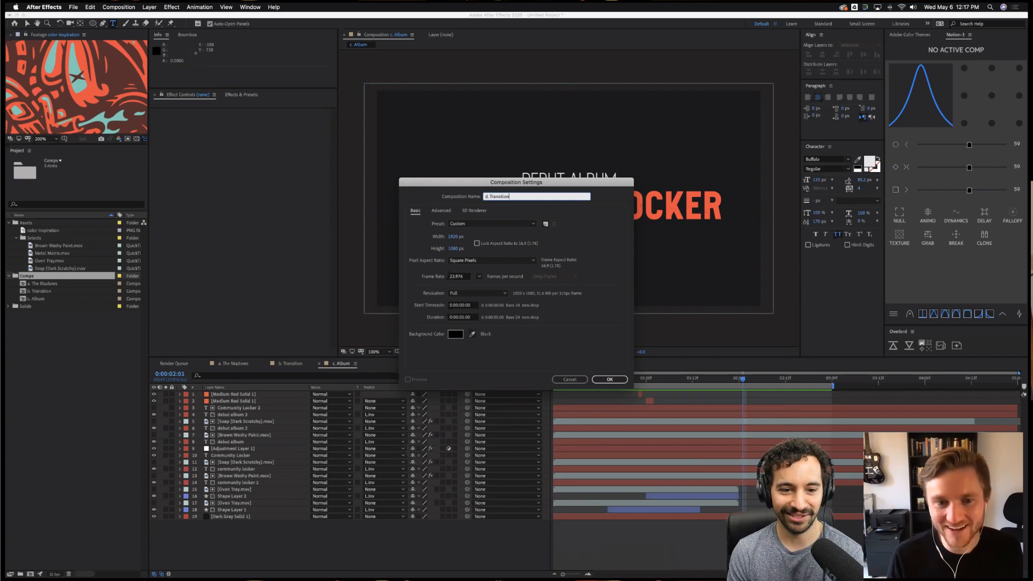
key(Return)
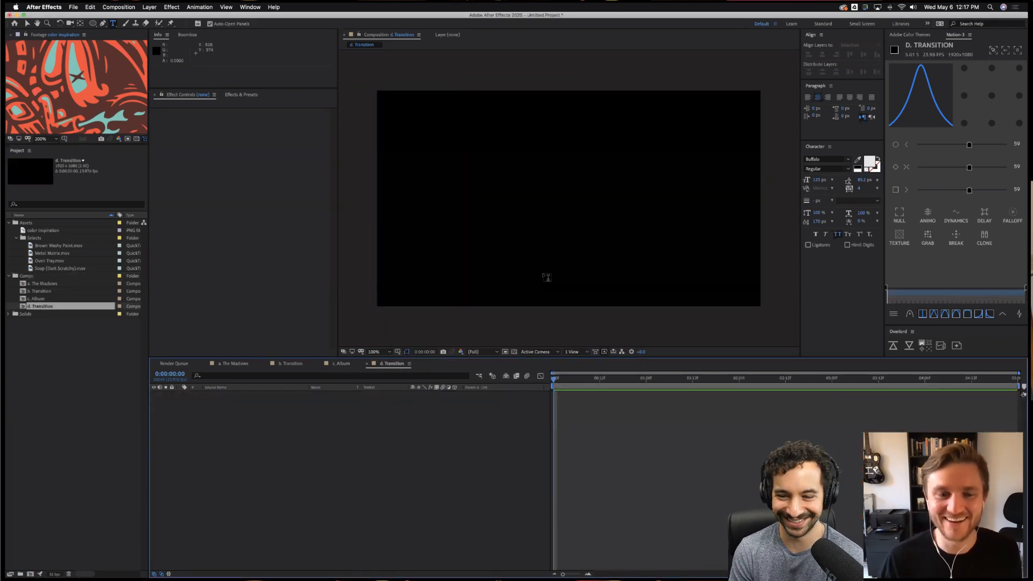
drag(539, 253, 539, 265)
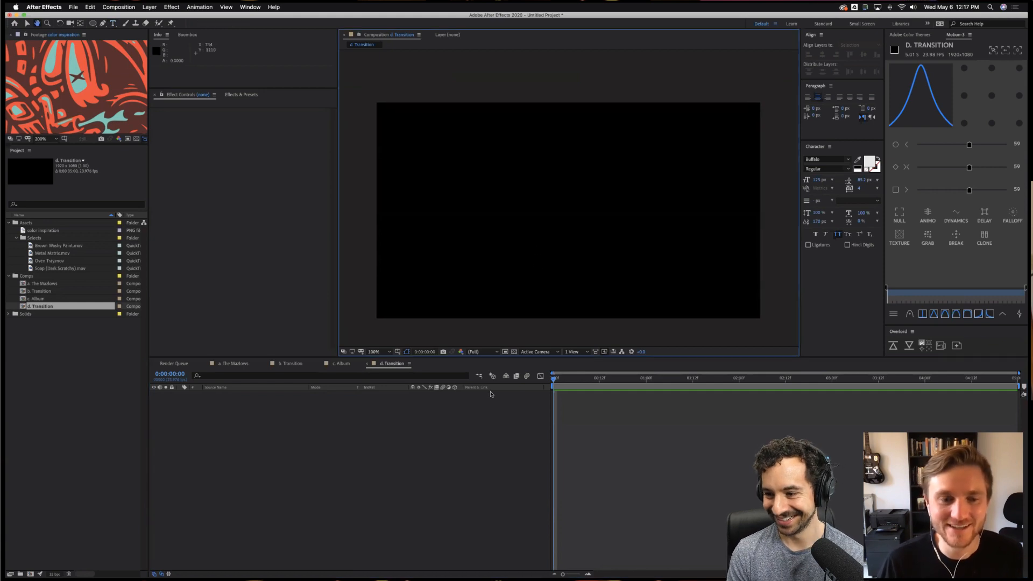
Copy Shape Layer 2 and Shape Layer 1 from the a. The Mazlows composition into d. Transition.
click(298, 364)
click(239, 364)
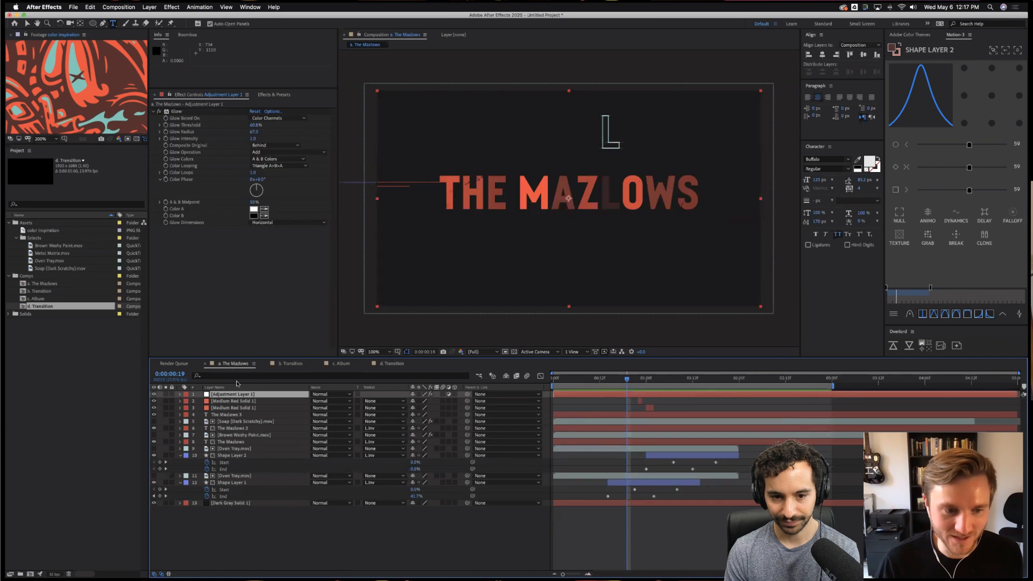
click(654, 448)
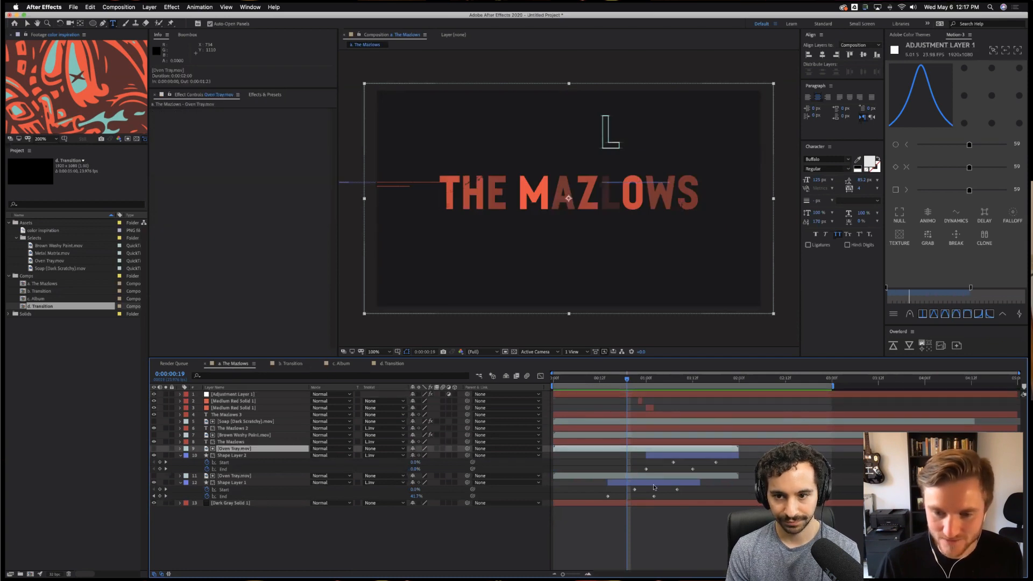
key(super+Down)
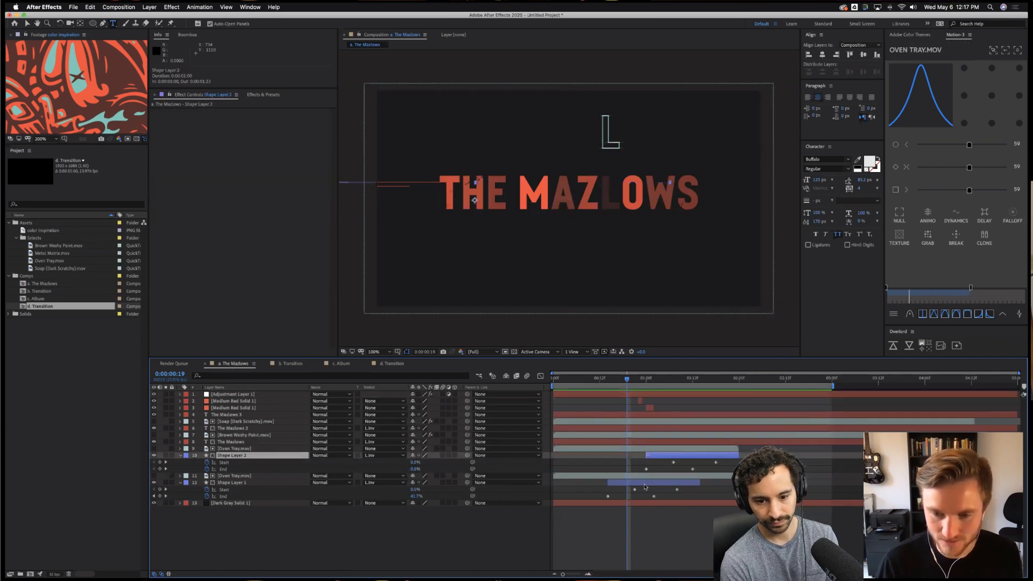
super+click(644, 484)
key(super+c)
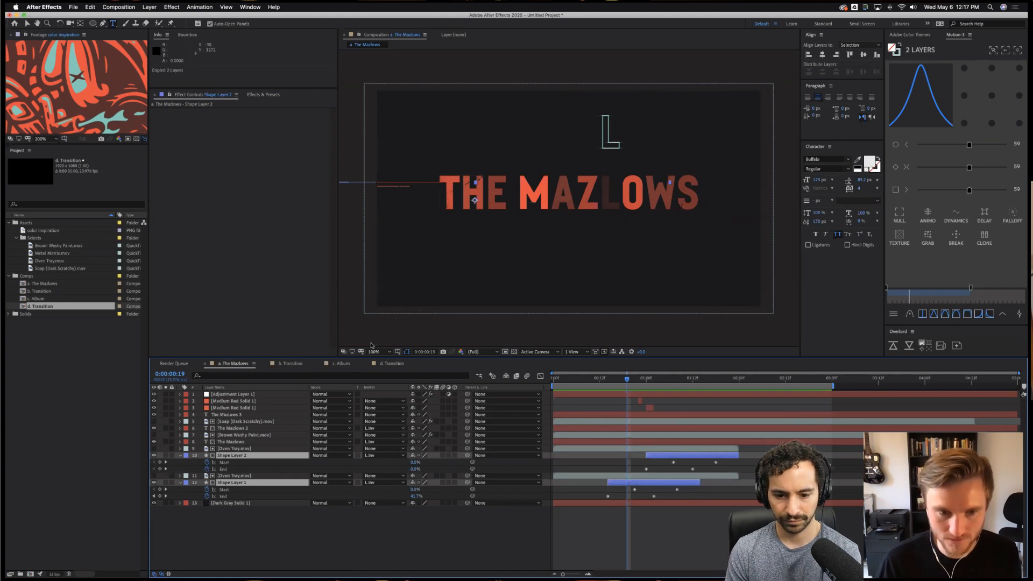
click(394, 363)
key(super+v)
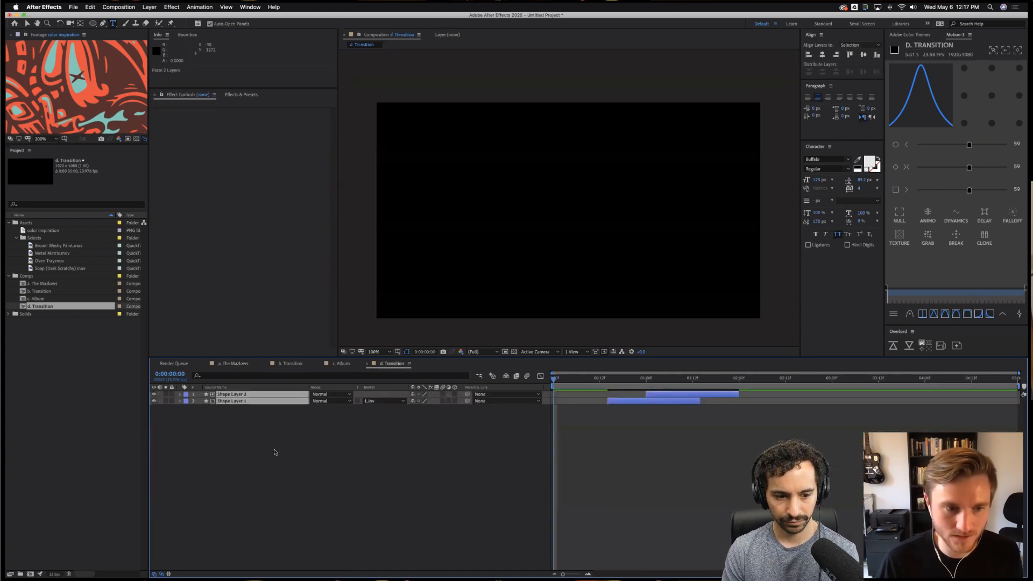
Remove the track matte from Shape Layer 1 and shift both shape layers earlier, with Shape Layer 1 starting at the first frame.
click(372, 407)
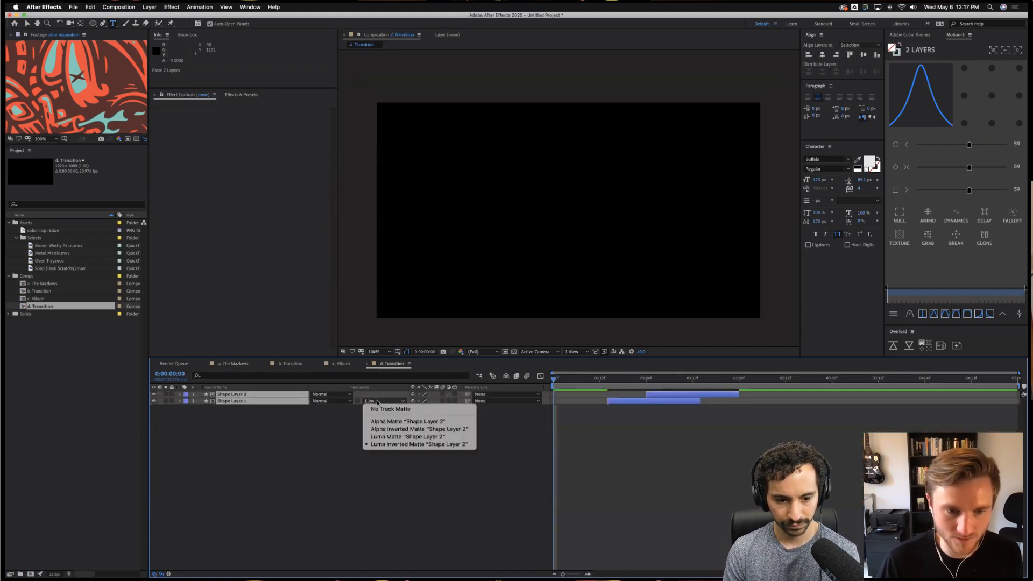
click(377, 408)
mouse_move(237, 394)
mouse_down()
mouse_move(237, 405)
mouse_move(242, 392)
mouse_up()
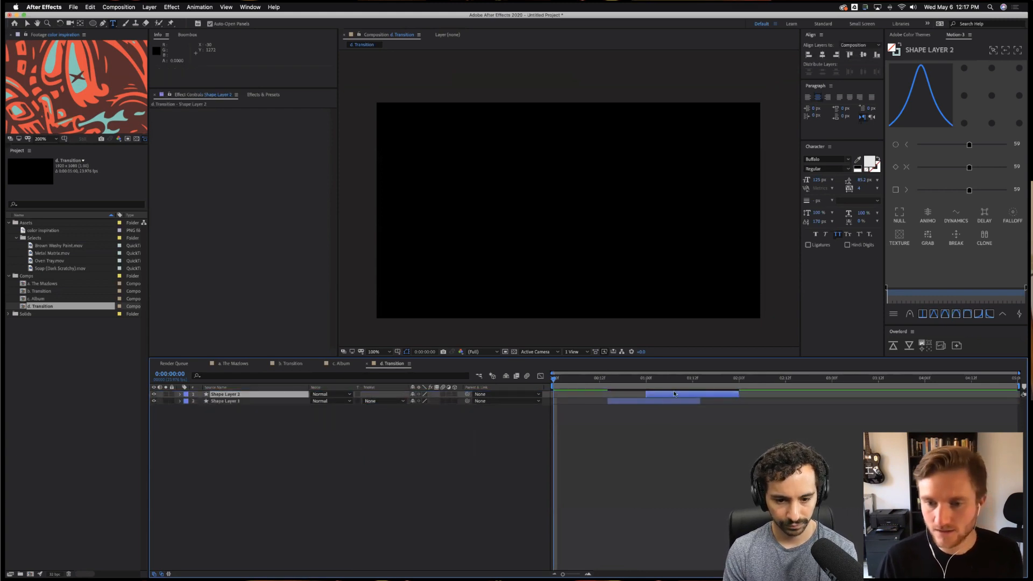
drag(663, 396, 570, 406)
End the work area at 0:00:01:12 and preview the line animation, checking the lines around 0:00:00:13.
drag(628, 381, 693, 383)
key(n)
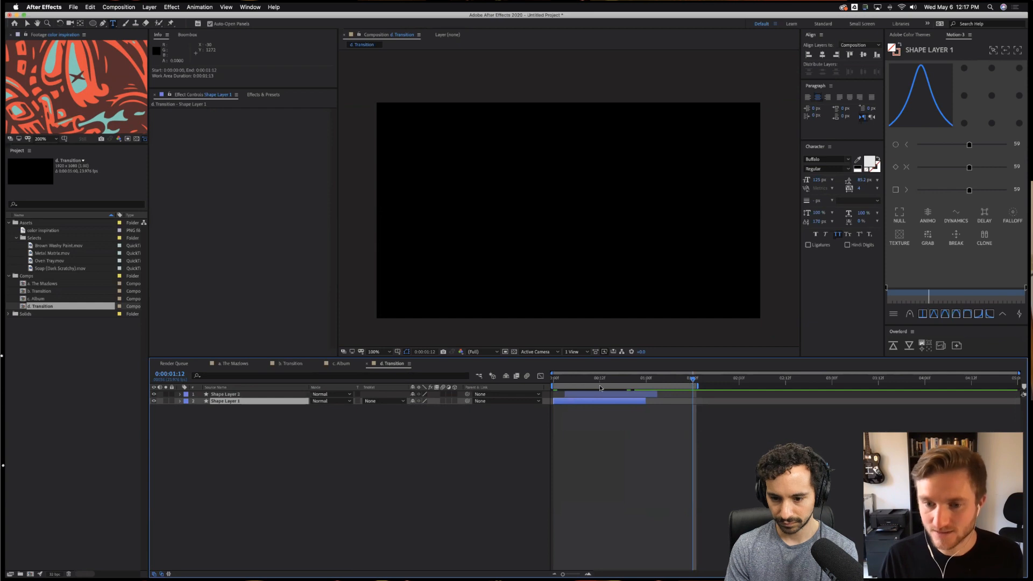
key(space)
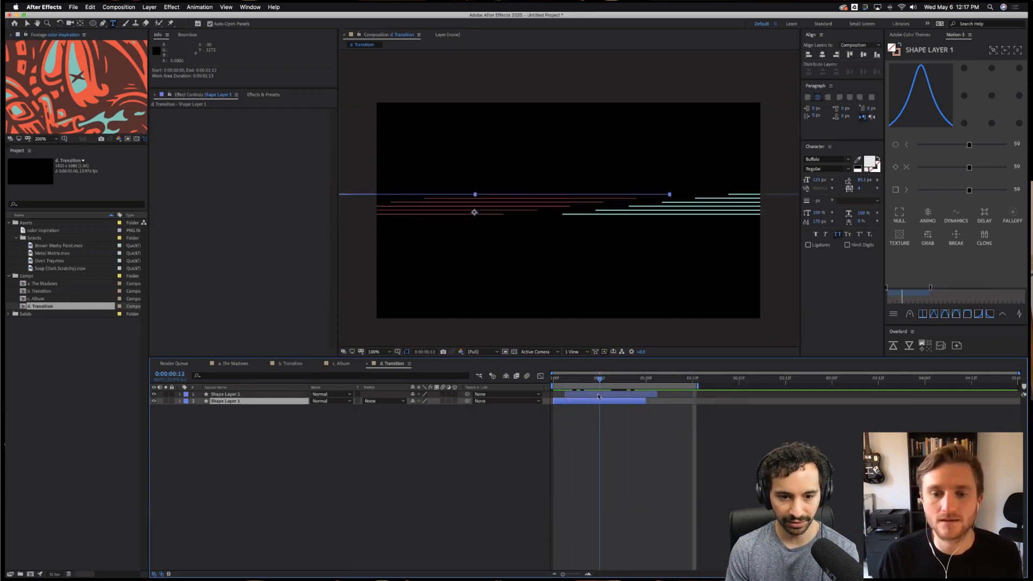
click(422, 457)
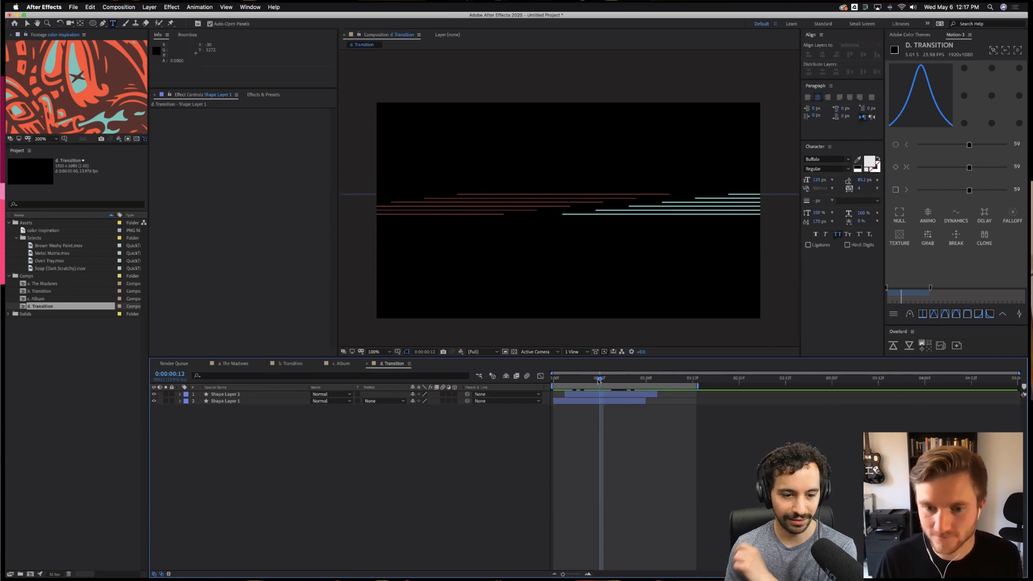
drag(625, 405, 599, 407)
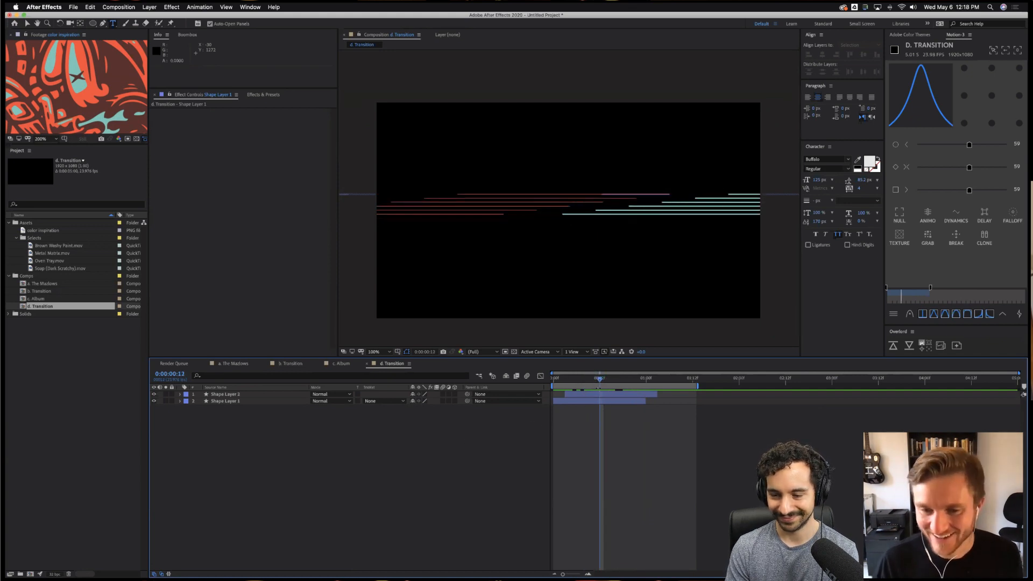
drag(583, 384, 603, 379)
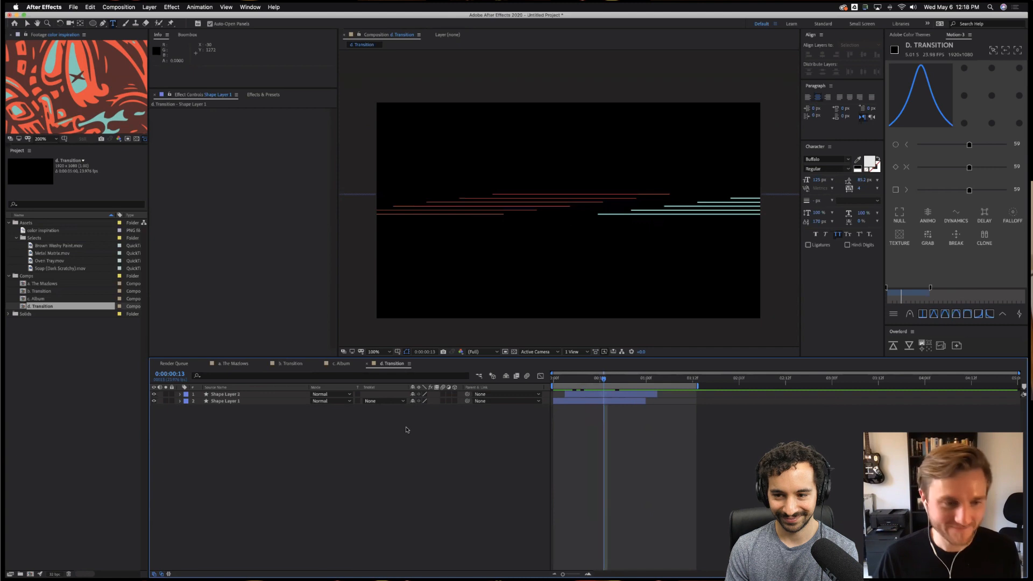
Duplicate Shape Layer 2 and Shape Layer 1 and stack both copies above the original layers.
click(240, 395)
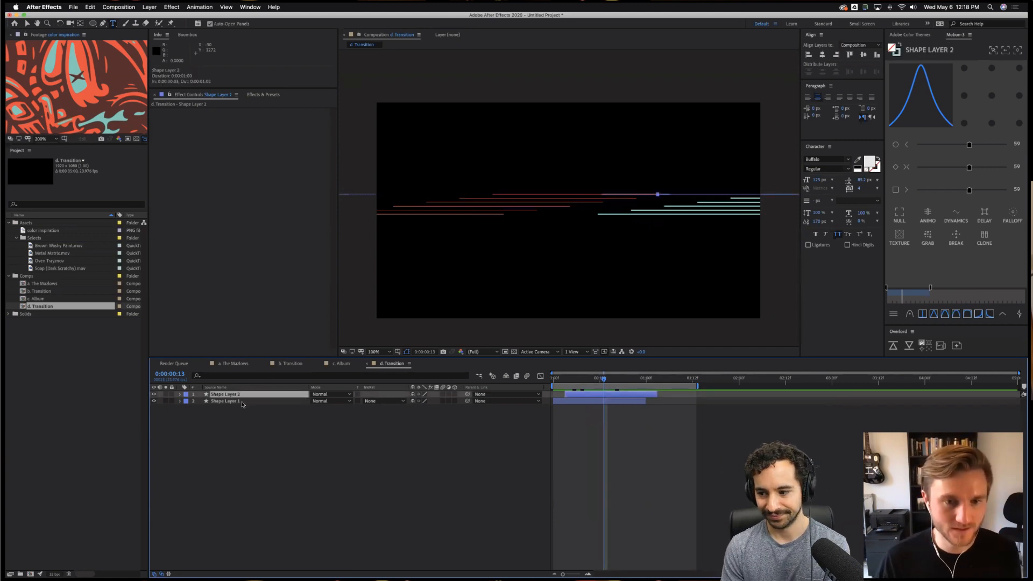
shift+click(225, 401)
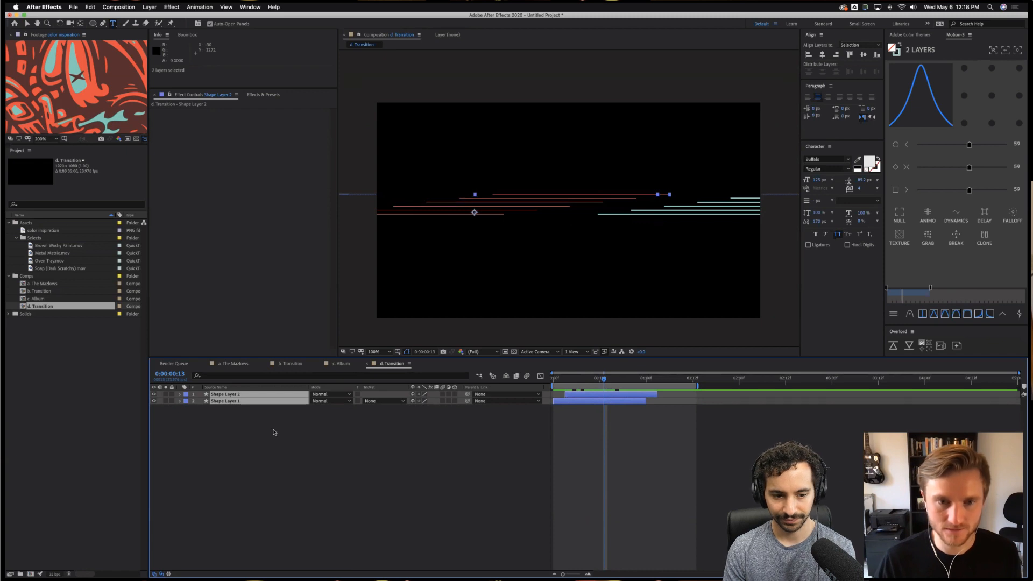
key(super+d)
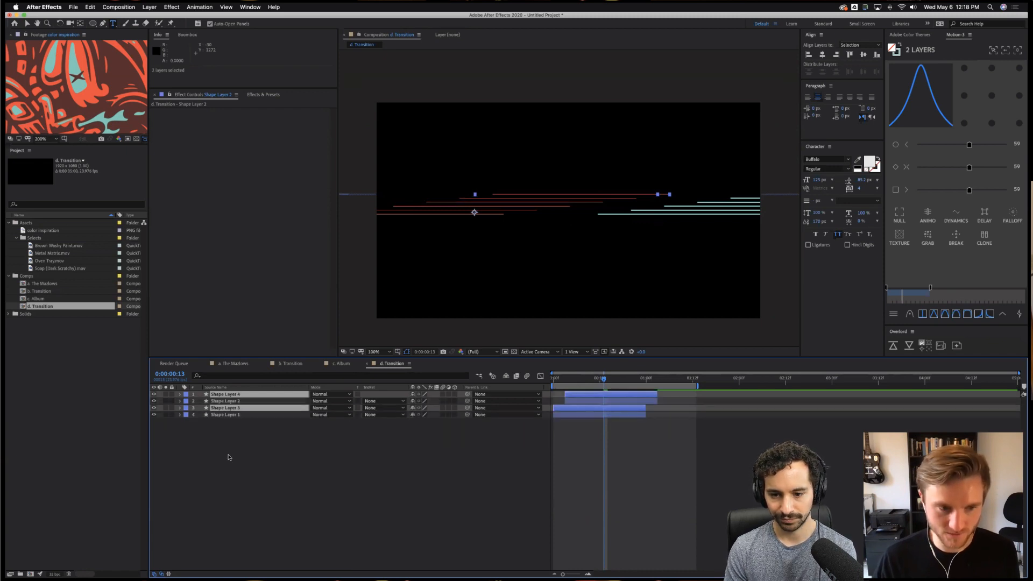
drag(231, 408, 233, 400)
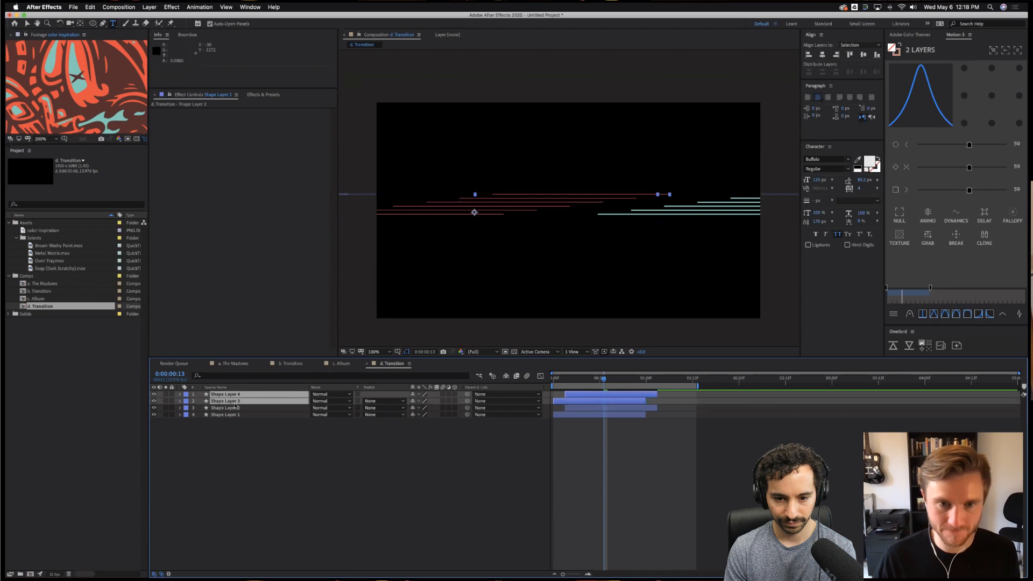
click(237, 446)
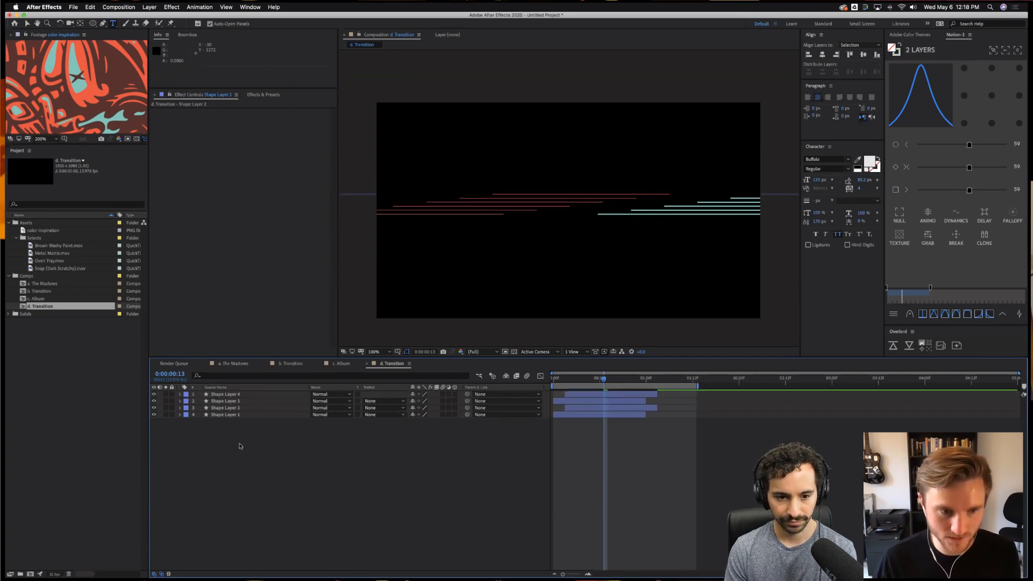
Set the stroke width of the duplicated red line layer, Shape Layer 3, to 250 px.
click(232, 401)
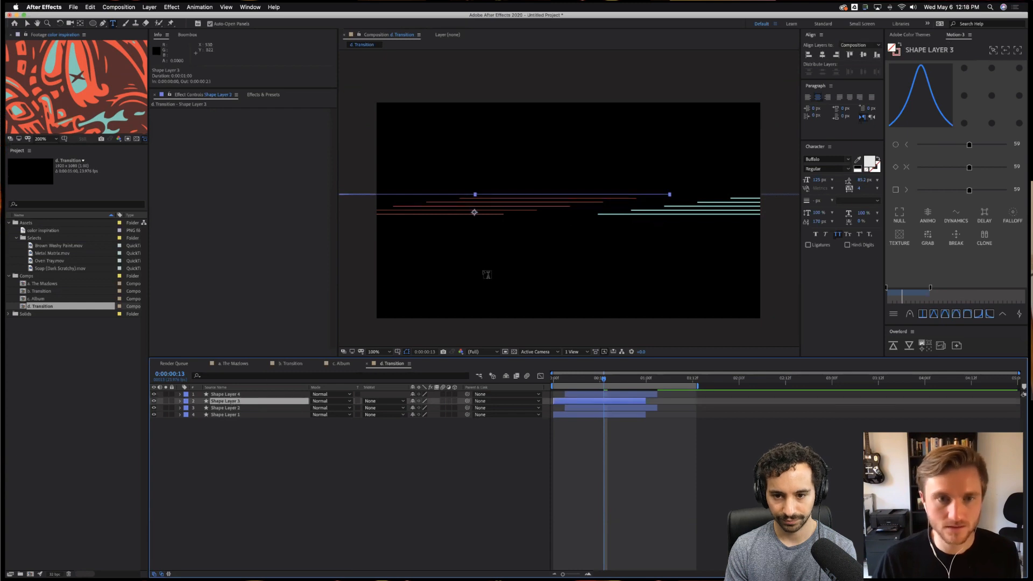
key(g)
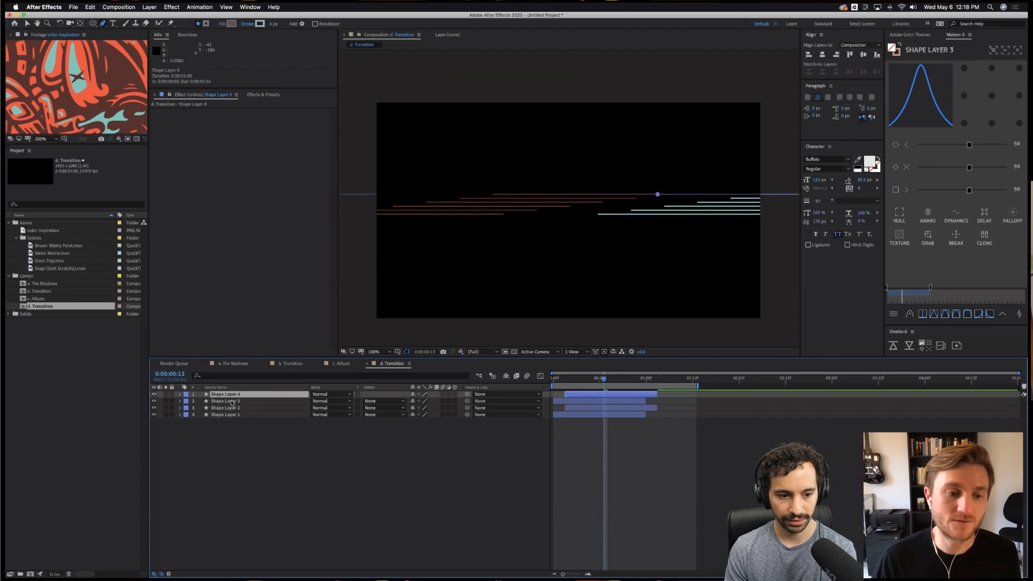
key(v)
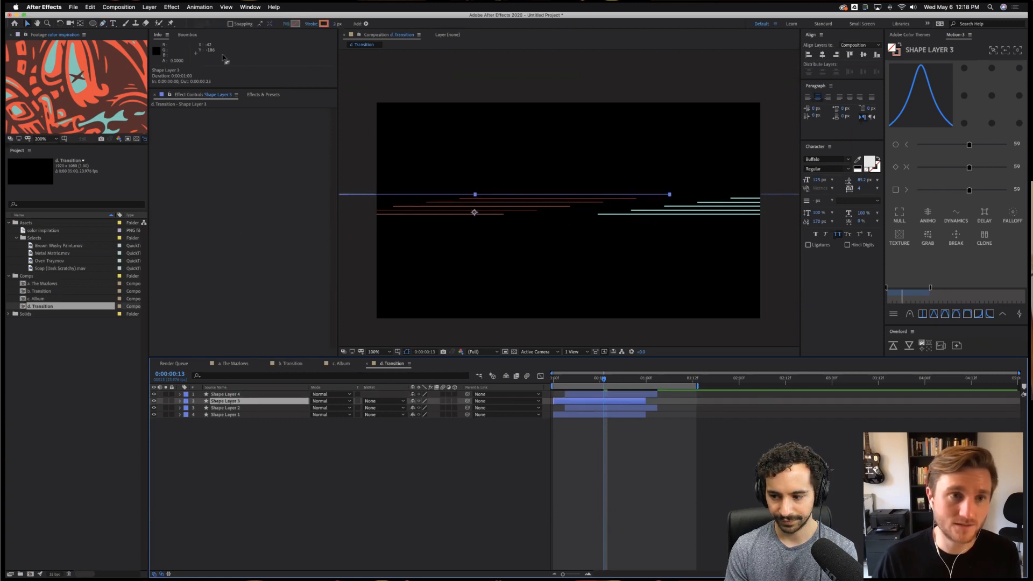
key(g)
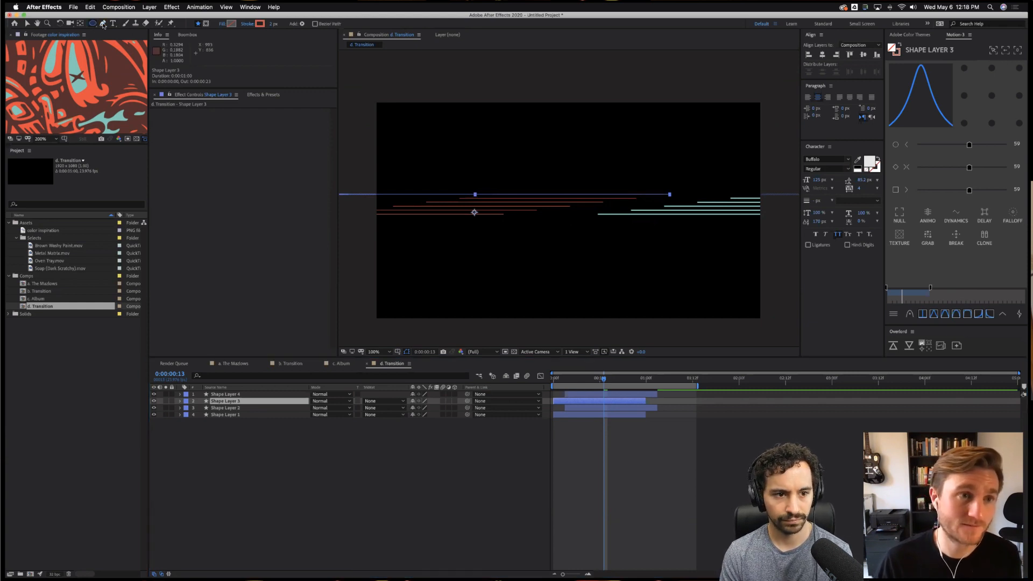
click(221, 436)
click(236, 401)
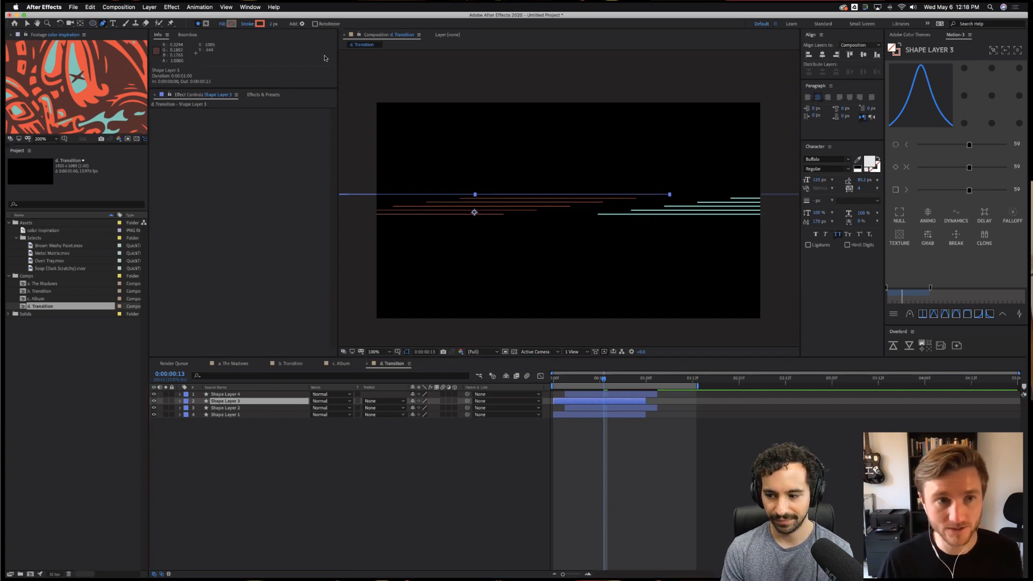
drag(271, 25, 377, 30)
click(275, 23)
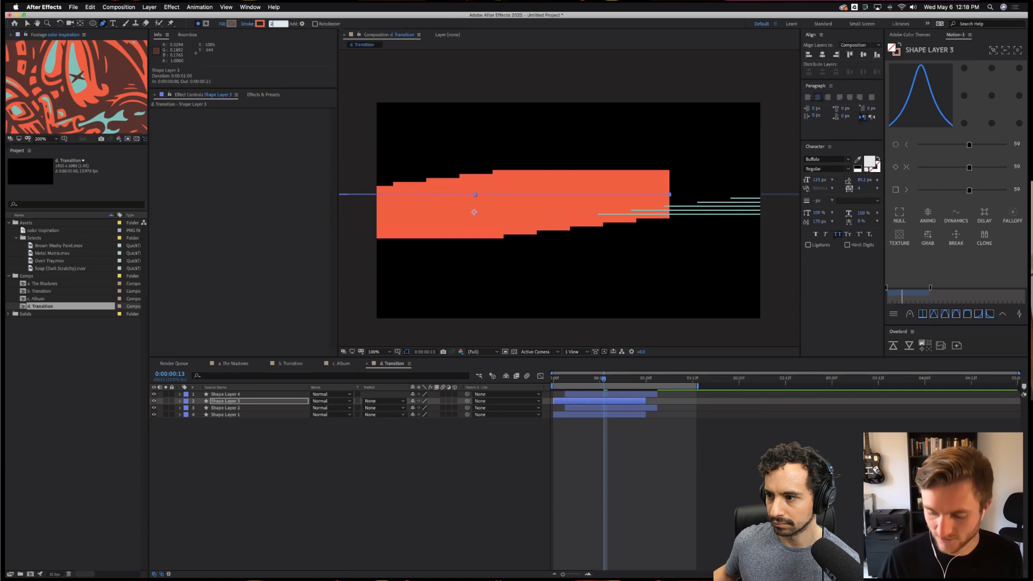
key(Return)
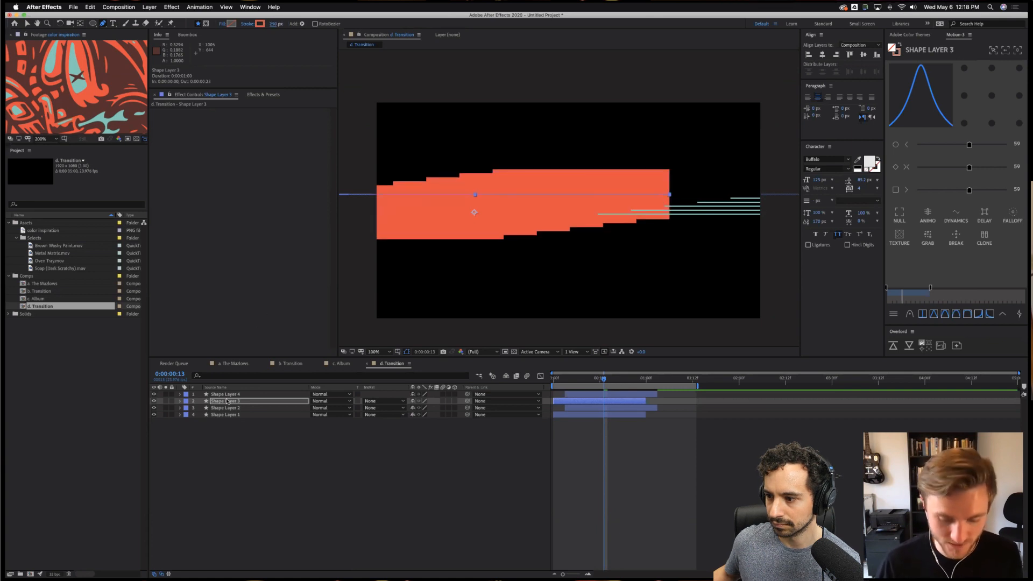
Reveal Shape Layer 3's modified properties and increase its repeater's vertical position offset to about 272.
key(u)
key(u)
key(u)
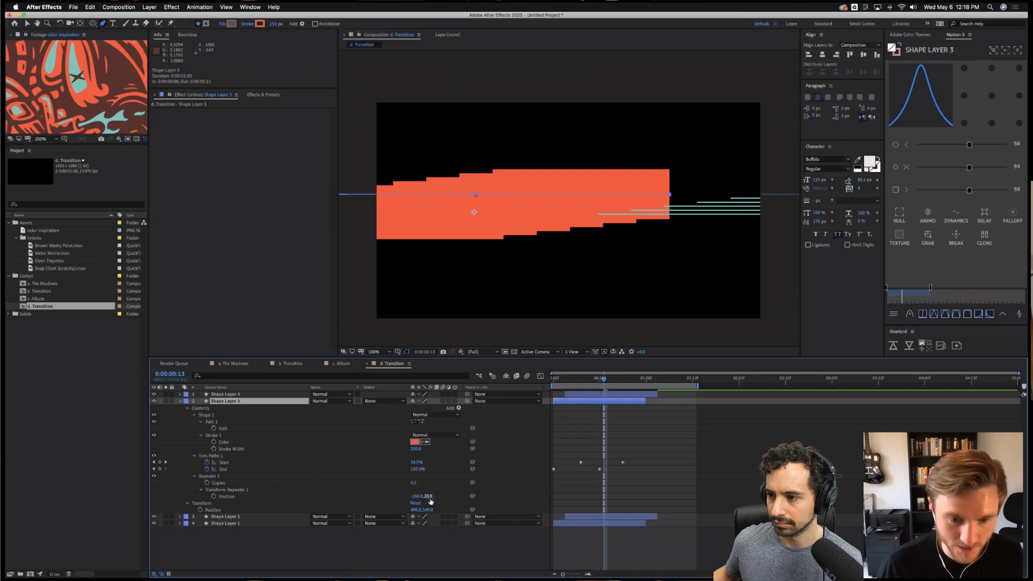
drag(427, 496, 535, 495)
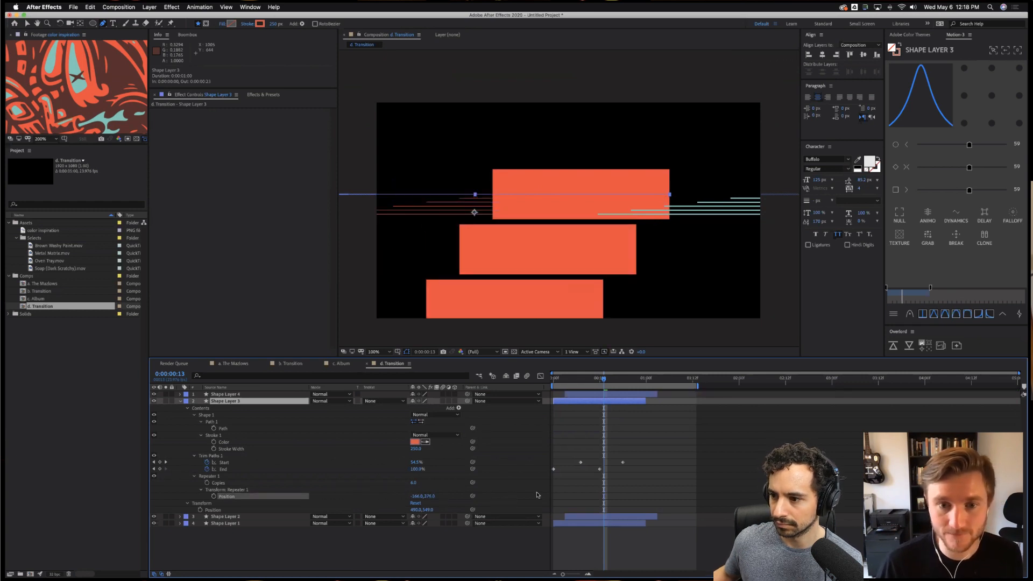
Move Shape Layer 3 up to a Y position of about -153 so its bars span the frame height.
click(235, 402)
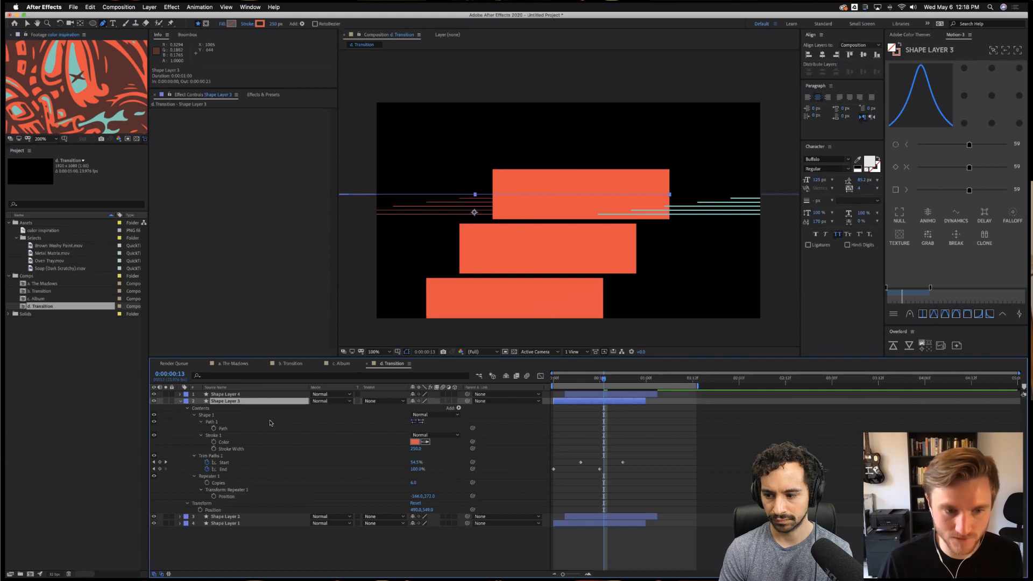
key(p)
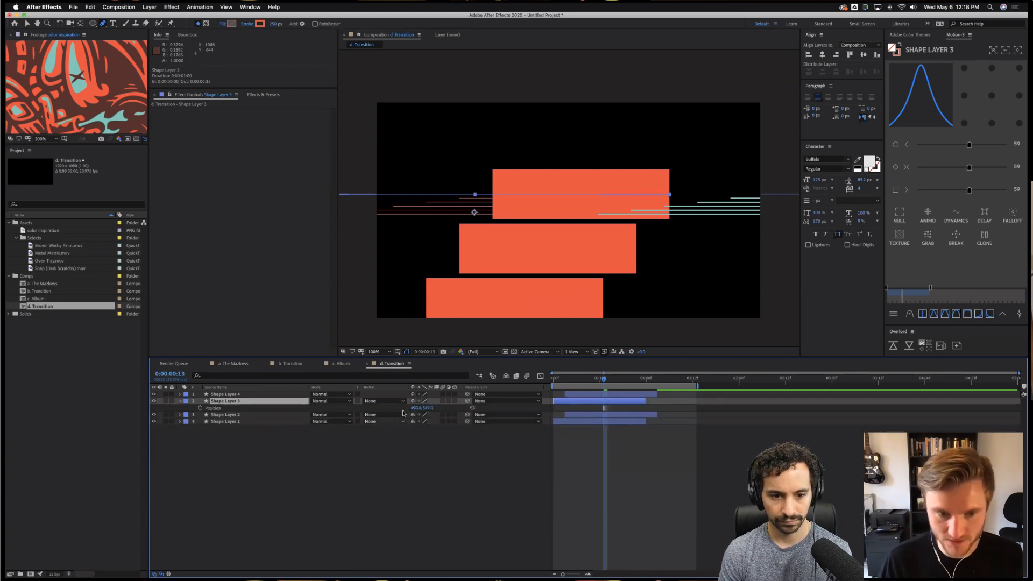
click(428, 408)
text(-50)
key(Return)
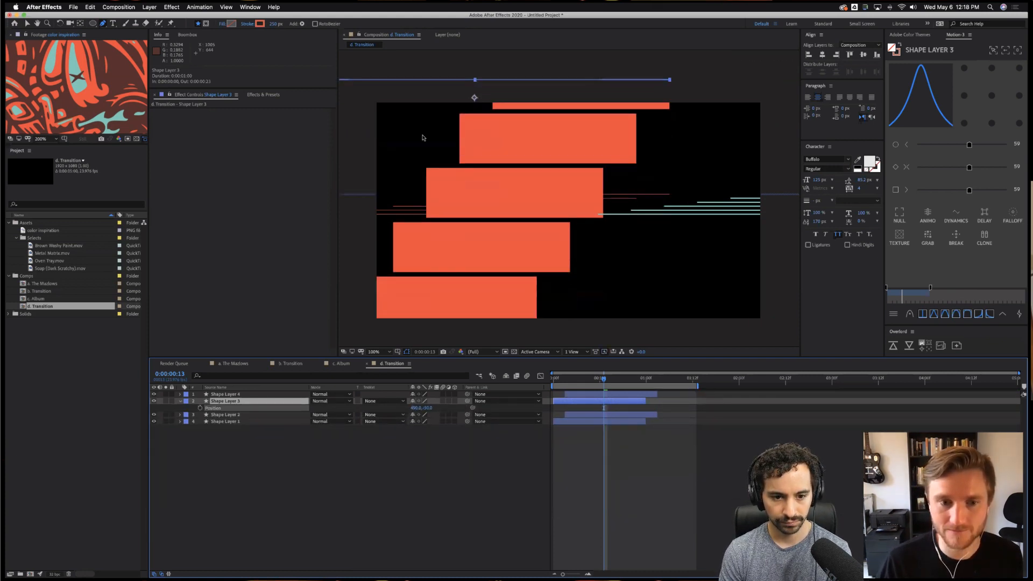
drag(422, 137, 435, 110)
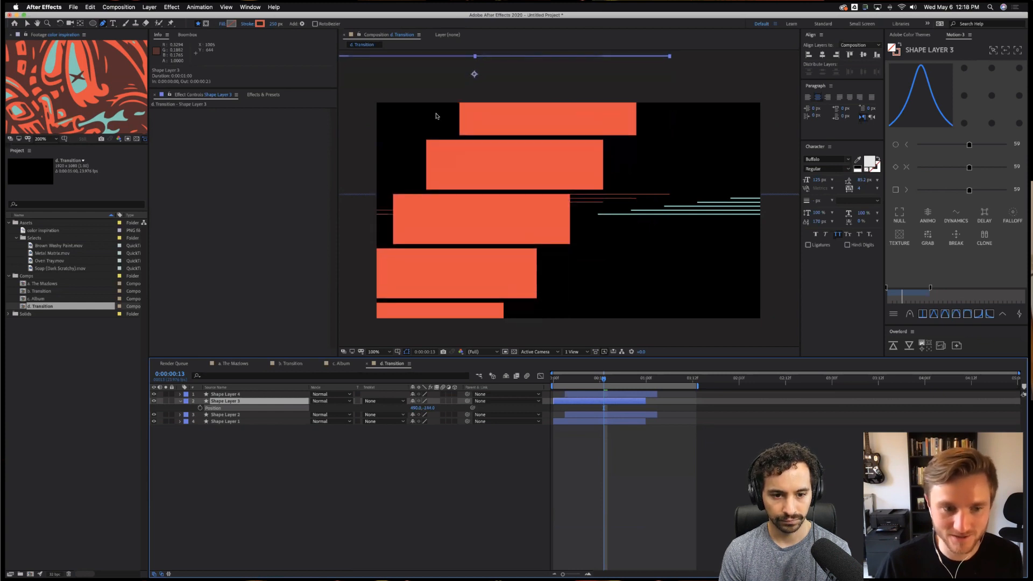
Set the stroke width of the duplicated teal line layer, Shape Layer 4, to 125 px.
click(240, 394)
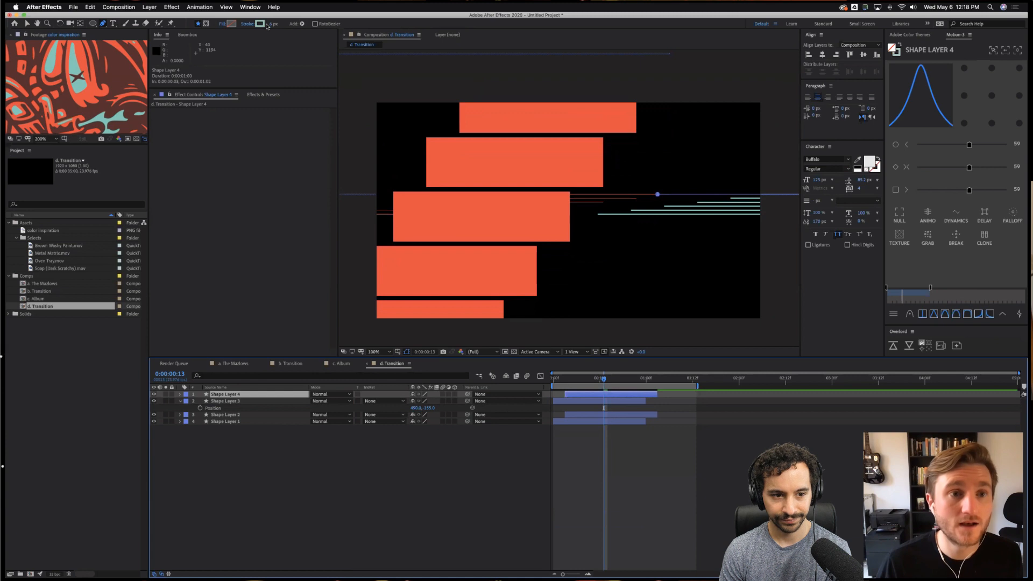
mouse_move(272, 26)
mouse_down()
mouse_move(386, 34)
mouse_move(314, 33)
mouse_up()
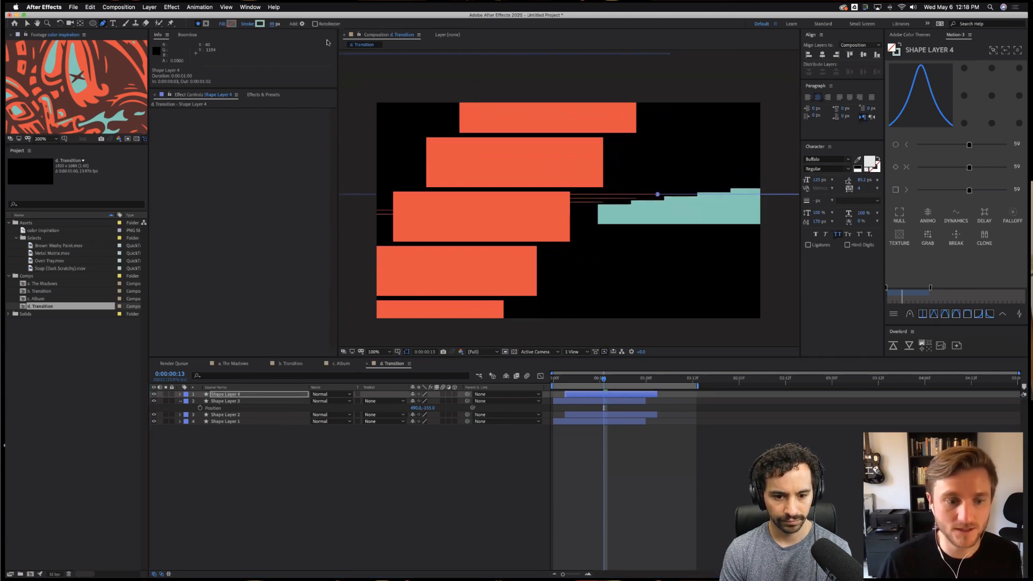
click(236, 400)
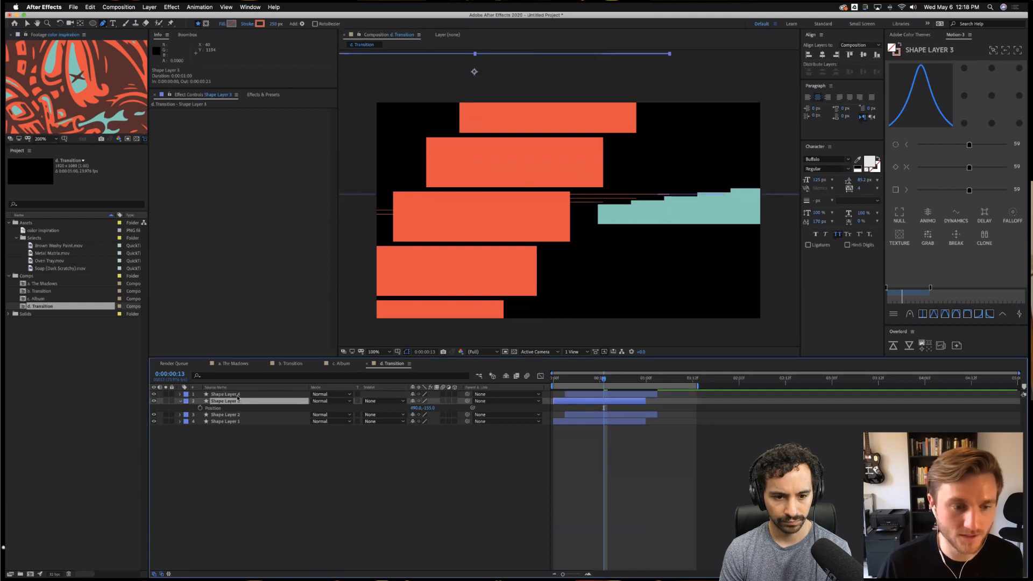
click(237, 394)
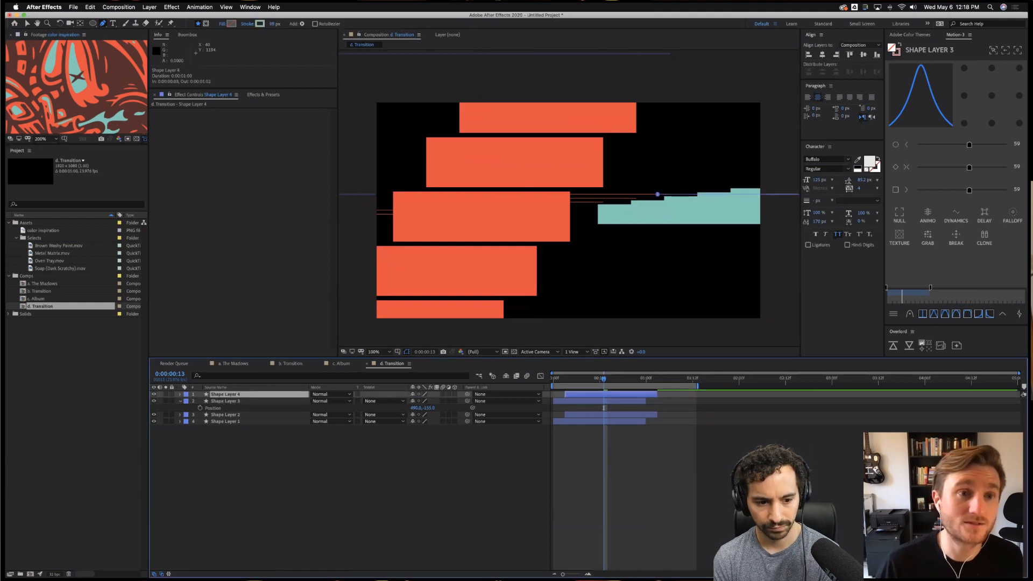
click(271, 24)
text(250)
key(Return)
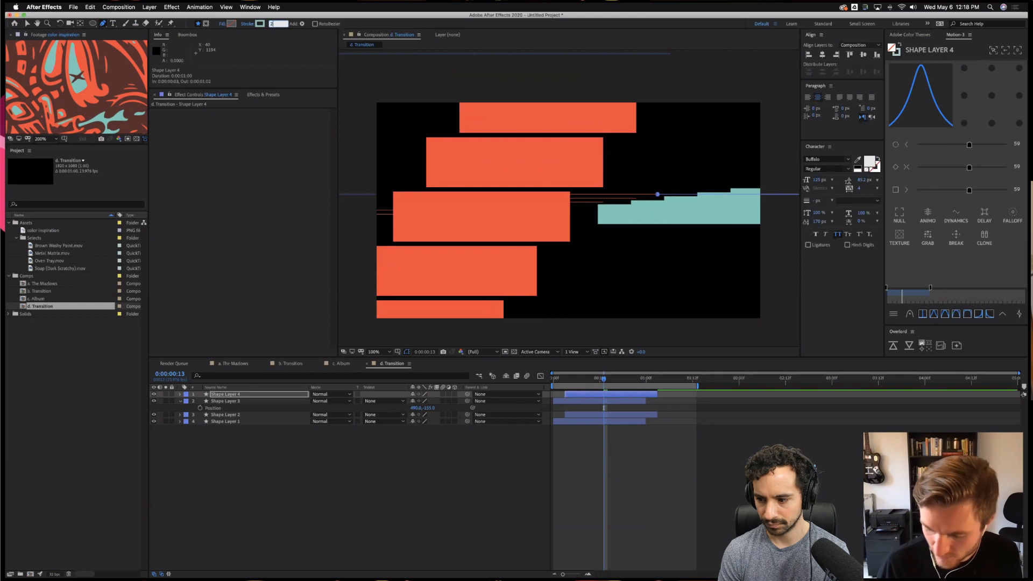
key(super+z)
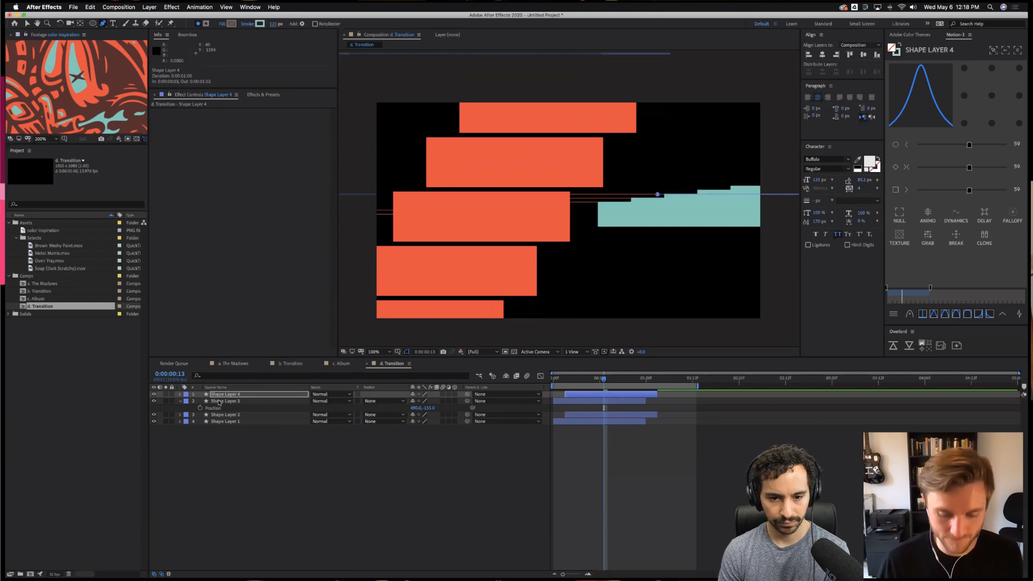
Change Shape Layer 4's stroke color to the dark brown sampled from the color inspiration footage.
key(u)
key(u)
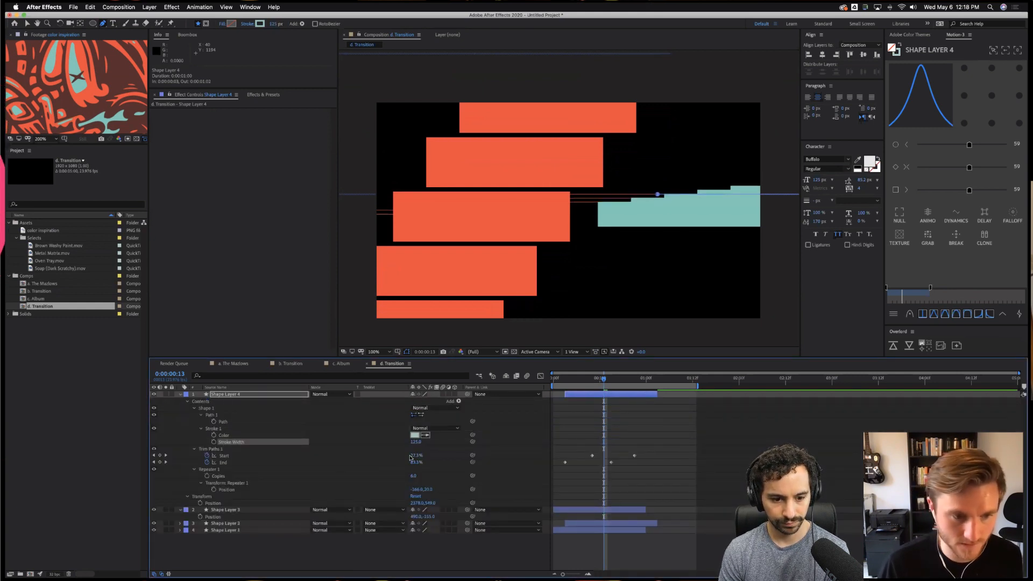
click(224, 395)
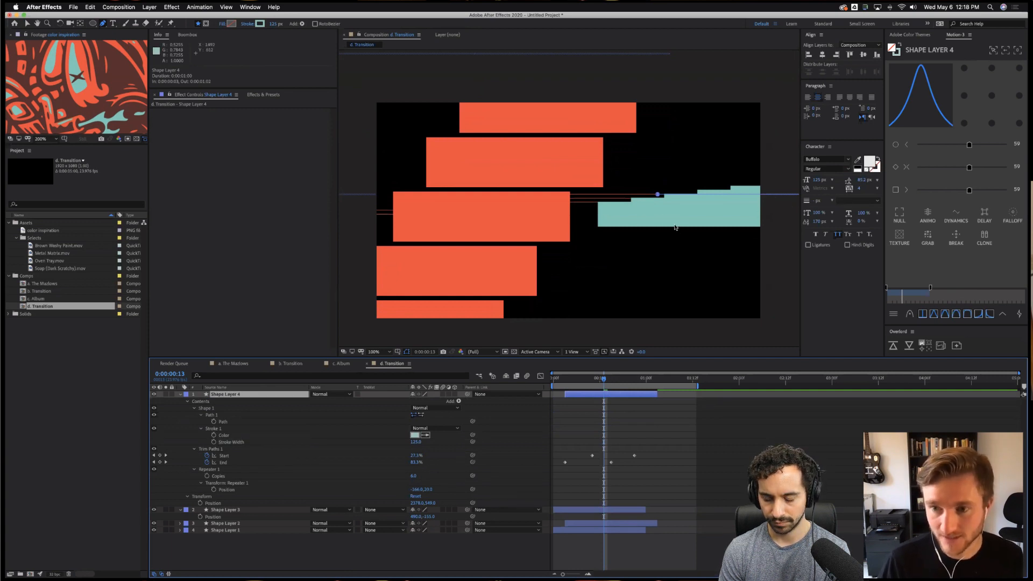
click(858, 159)
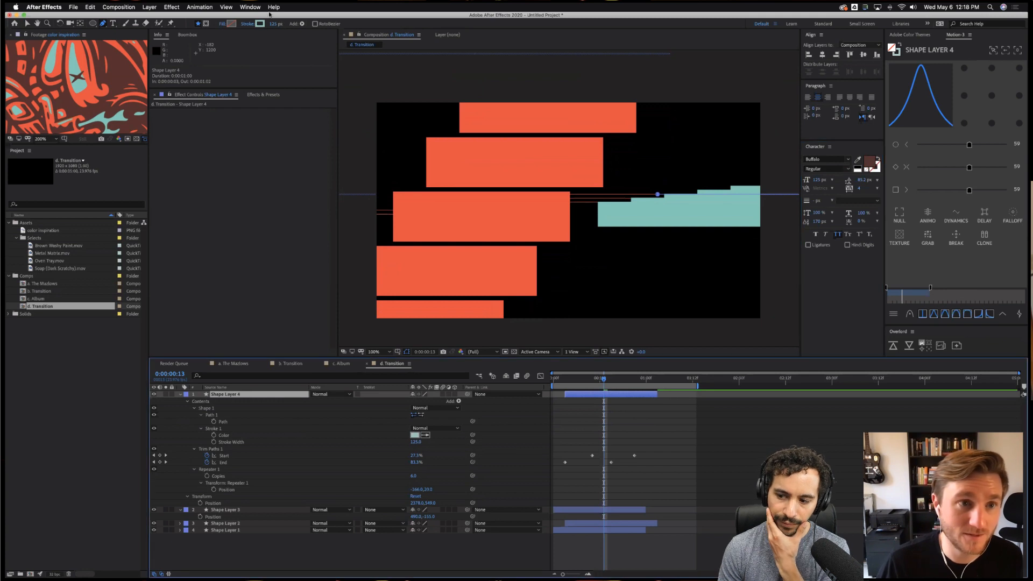
click(414, 435)
click(610, 377)
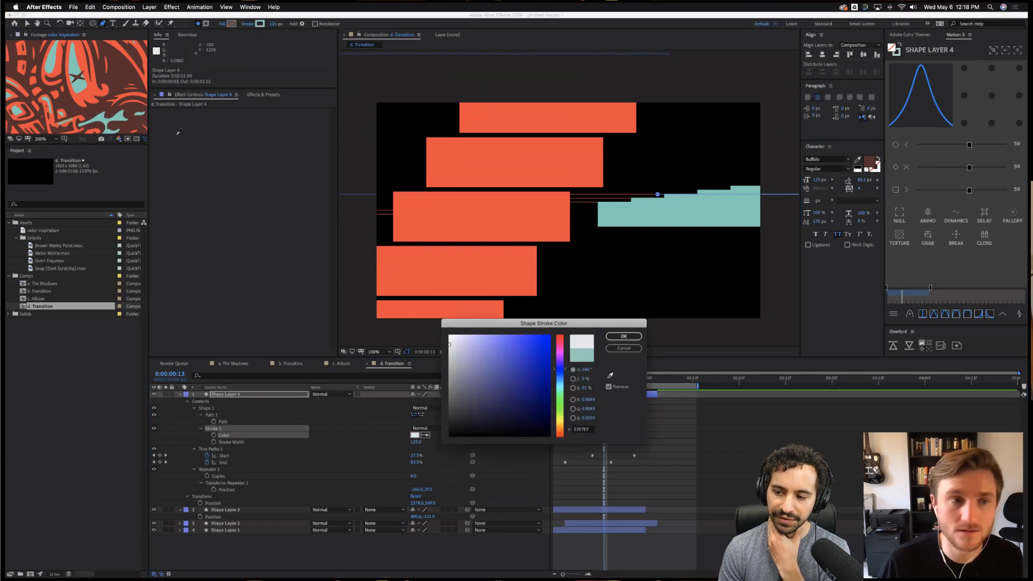
click(116, 77)
key(Return)
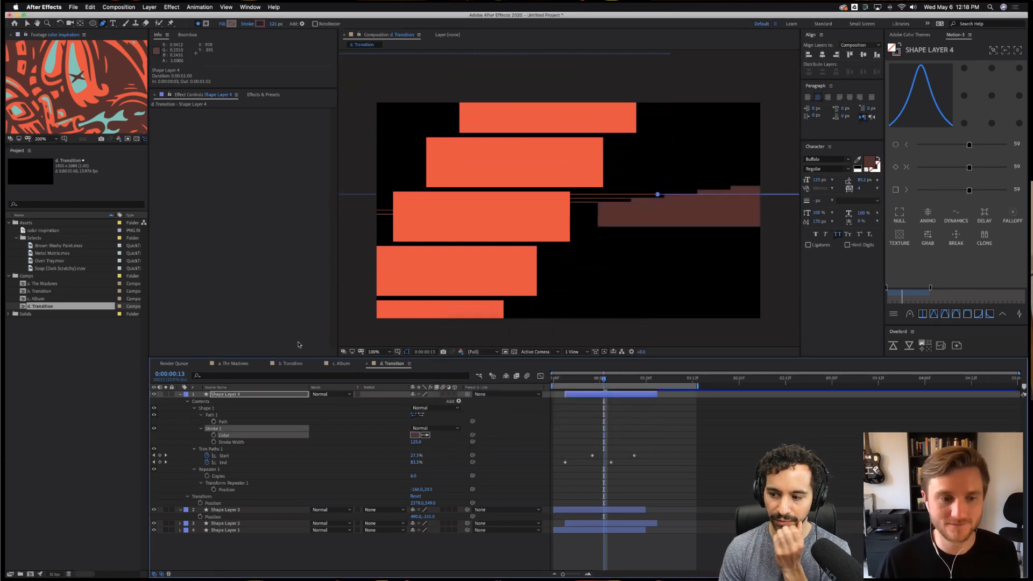
Increase Shape Layer 4's vertical repeater offset to about 167 and raise the layer to a Y position of about 115.
click(237, 395)
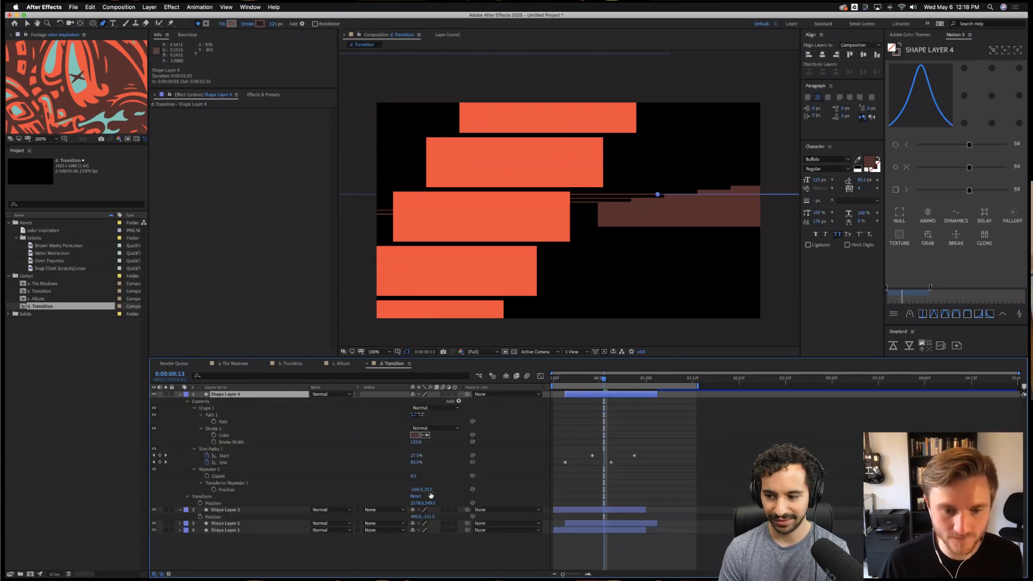
drag(483, 485, 534, 484)
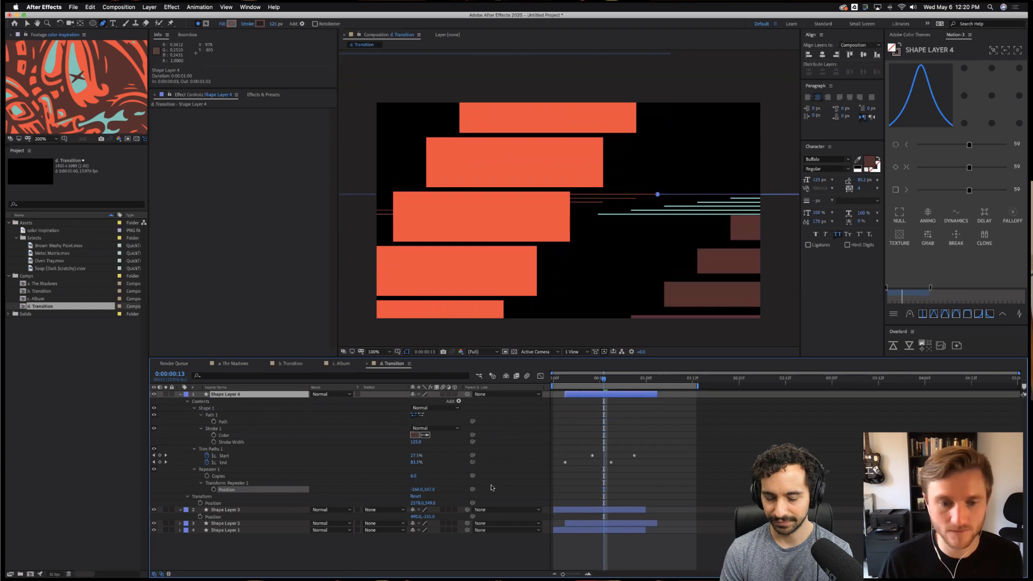
click(259, 396)
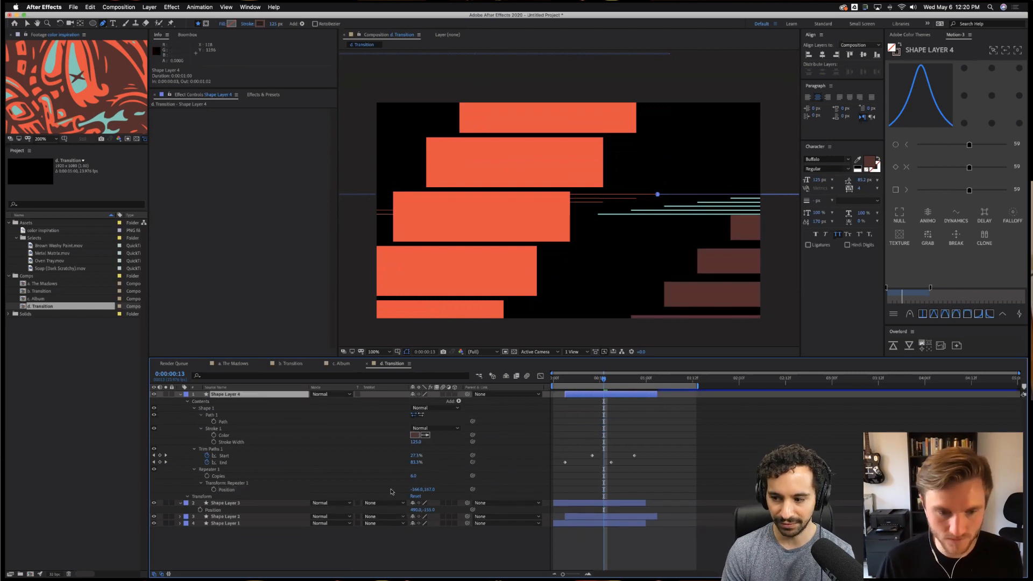
key(p)
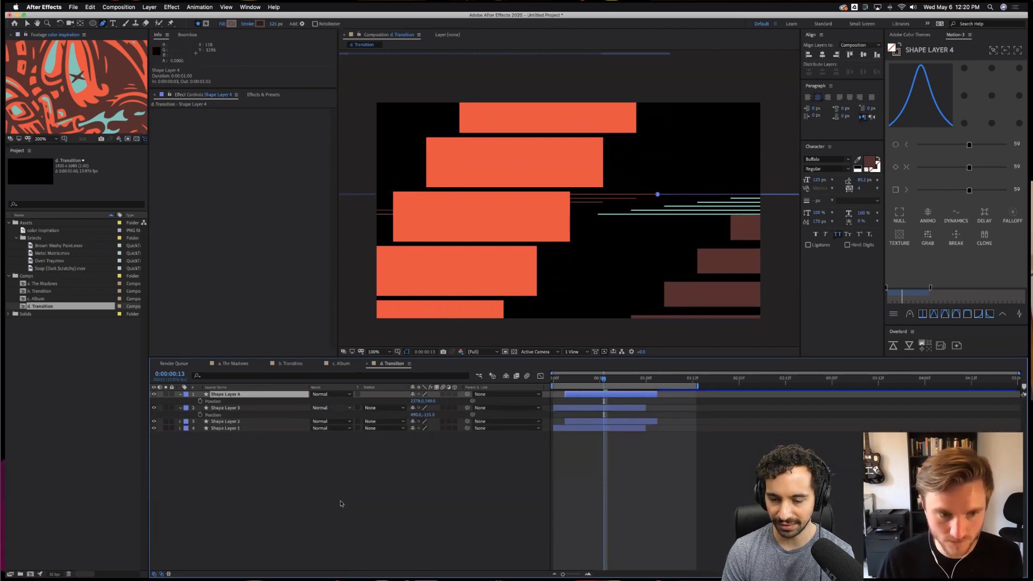
drag(429, 402, 472, 207)
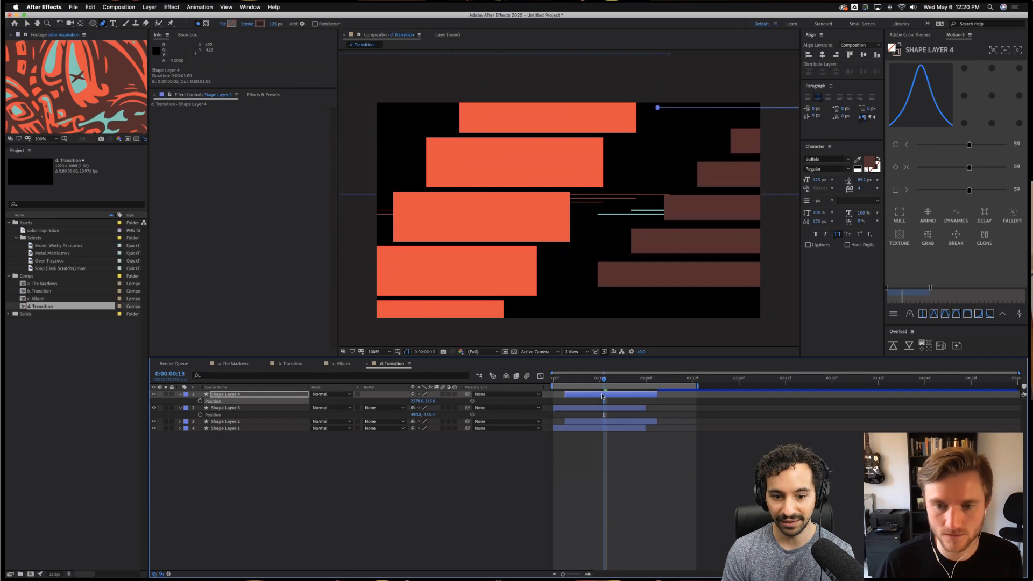
Center Shape Layer 4 horizontally in the composition.
click(601, 396)
click(822, 55)
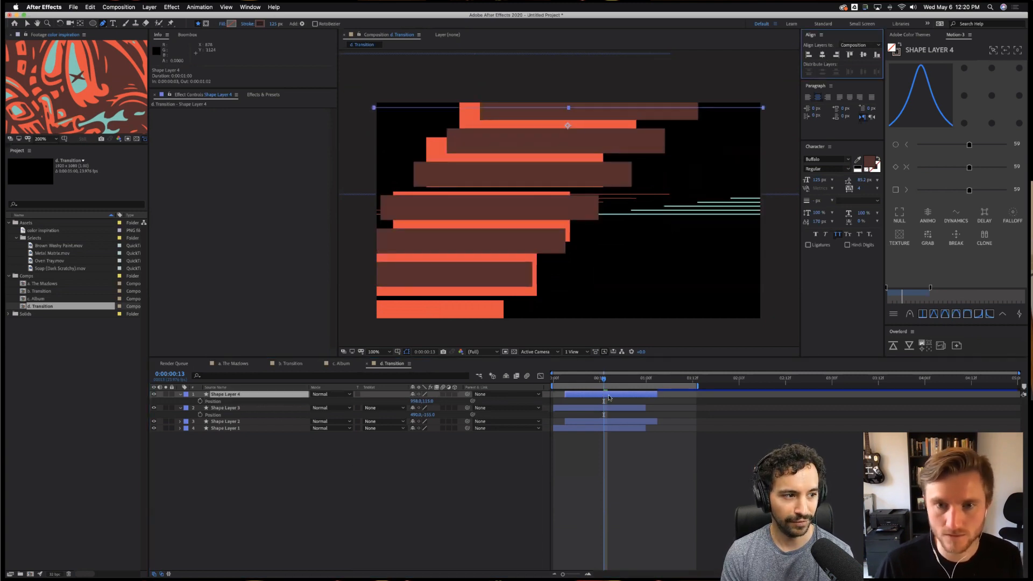
Undo the horizontal centering of Shape Layer 4 and preview the transition from its start.
drag(608, 397, 619, 398)
key(super+z)
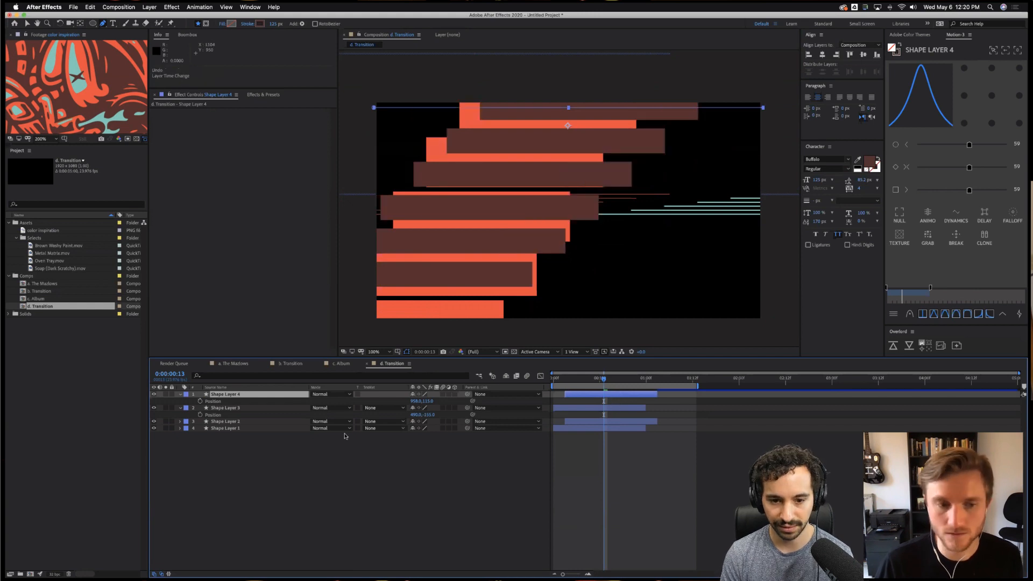
key(super+z)
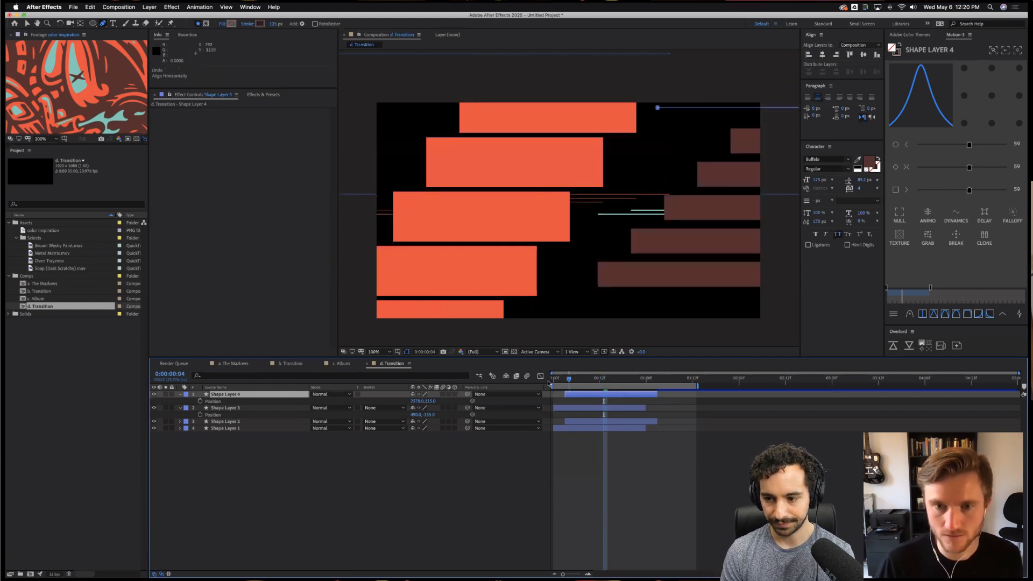
click(550, 379)
key(space)
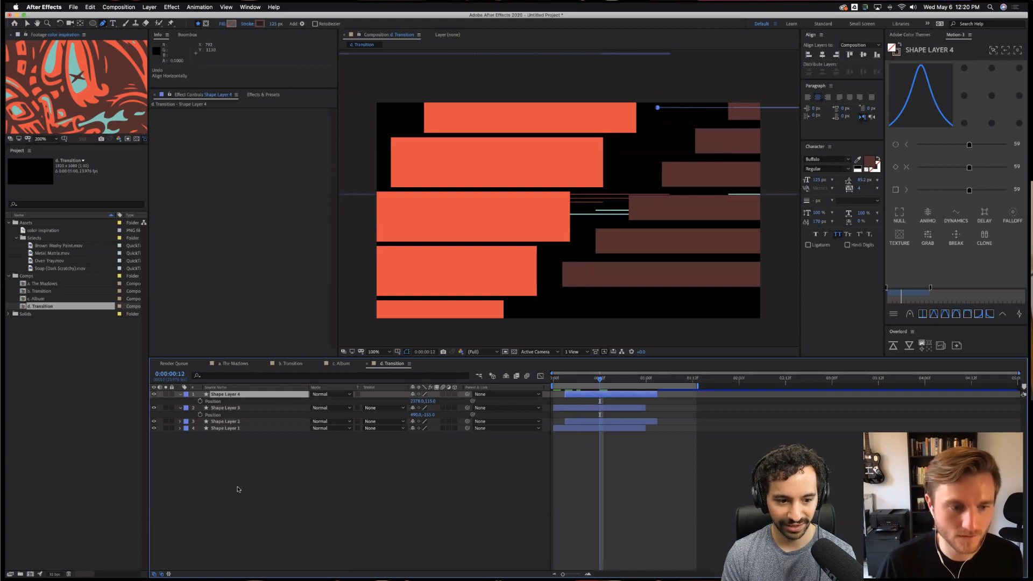
Move Shape Layer 4 and Shape Layer 3 below the two thin line layers in the layer stack.
shift+click(233, 408)
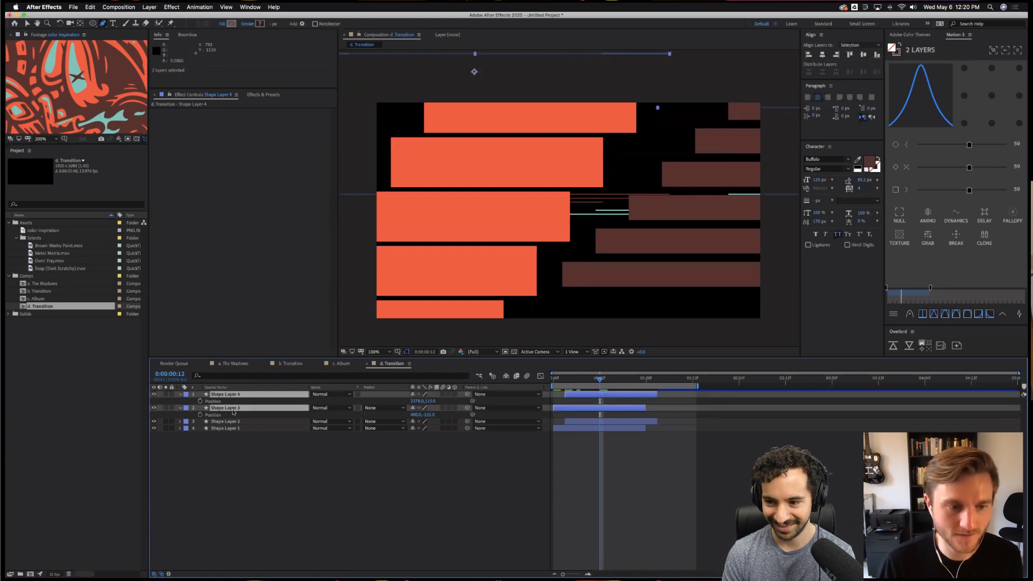
drag(233, 410, 291, 463)
click(265, 464)
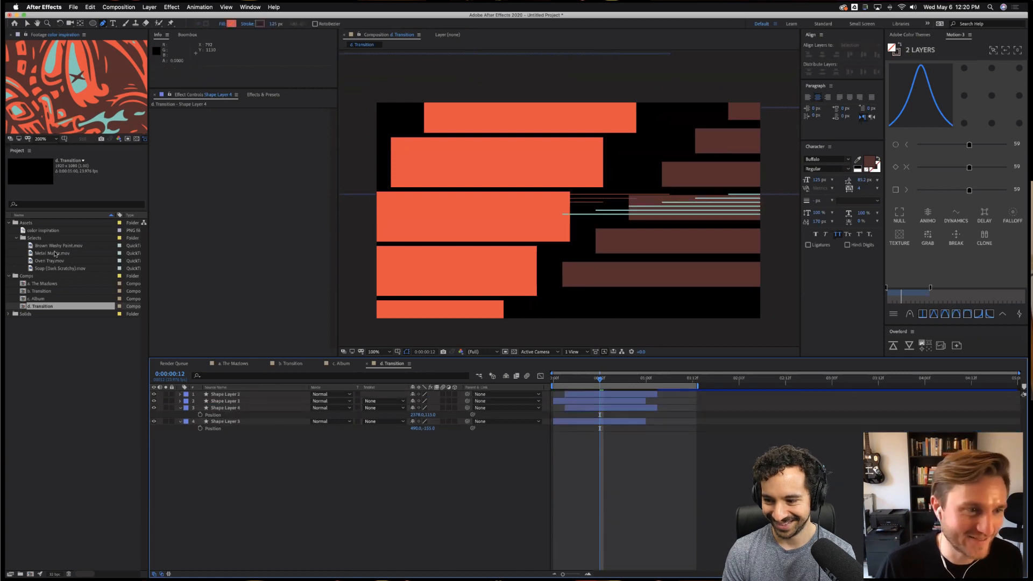
Place Oven Tray.mov directly above Shape Layer 3 and use it as that layer's inverted luma matte.
drag(50, 258, 226, 415)
click(225, 429)
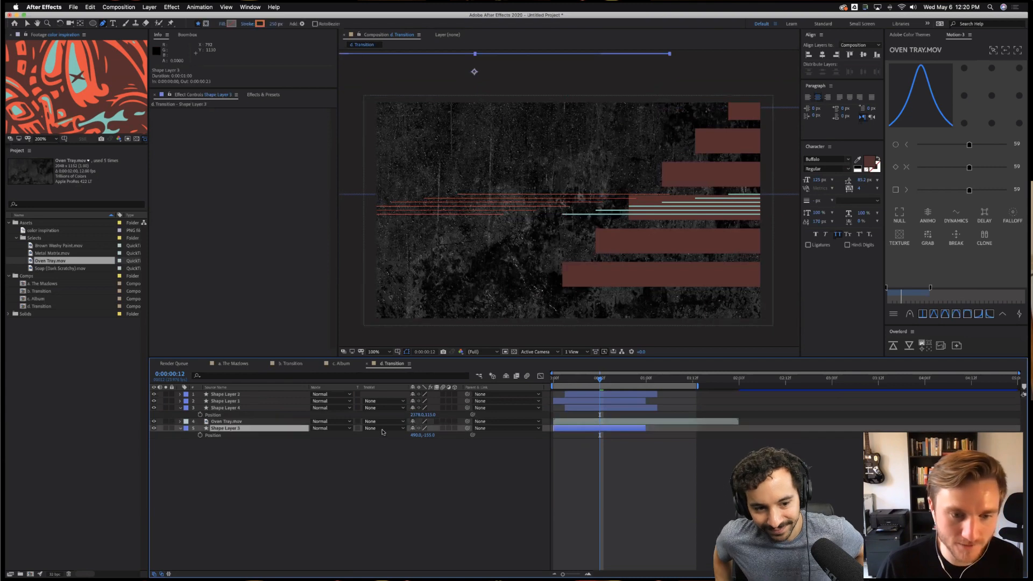
click(384, 428)
click(391, 464)
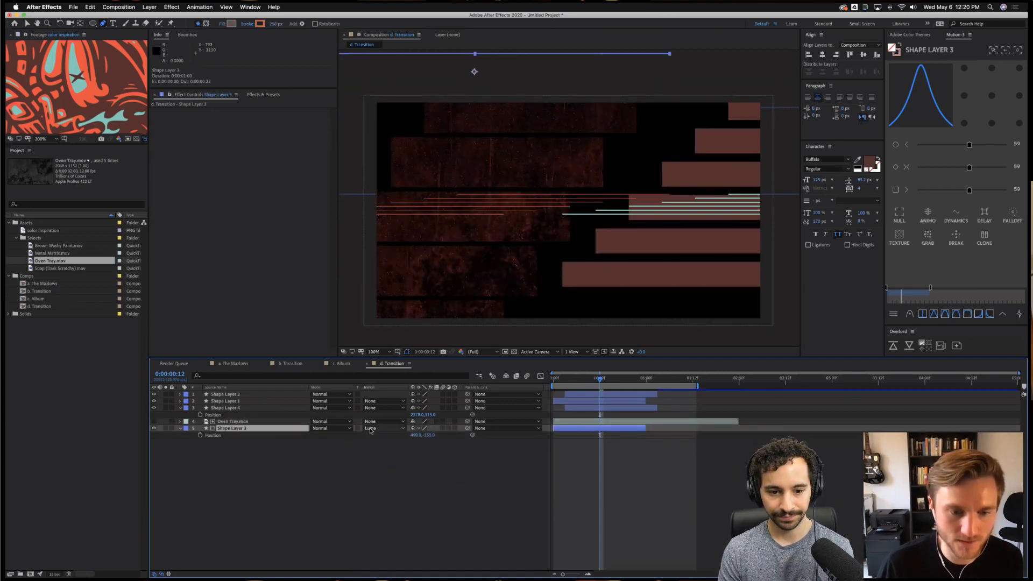
click(379, 428)
click(379, 471)
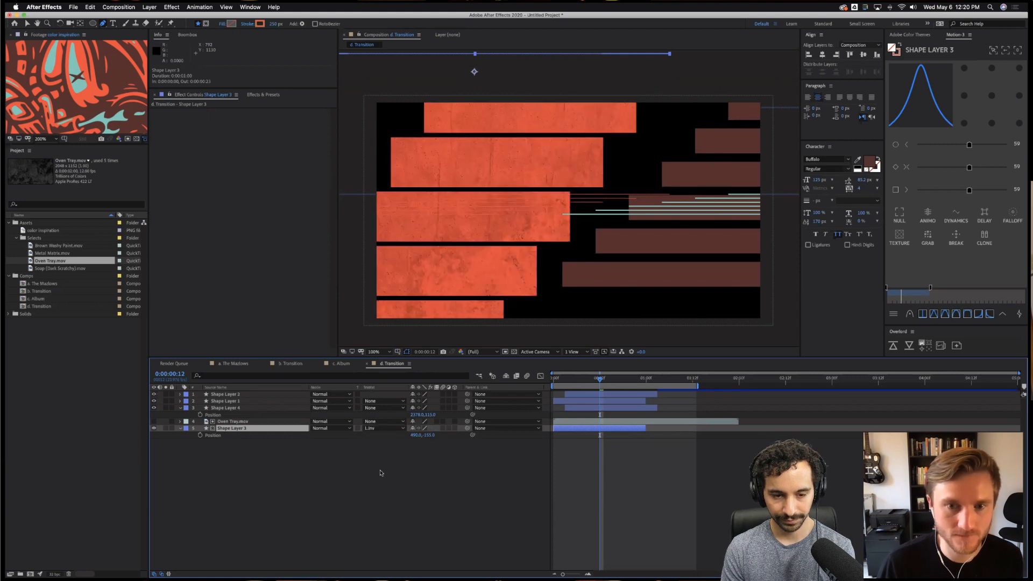
Place Brown Washy Paint.mov directly above Shape Layer 4 and use it as that layer's inverted luma matte.
click(49, 246)
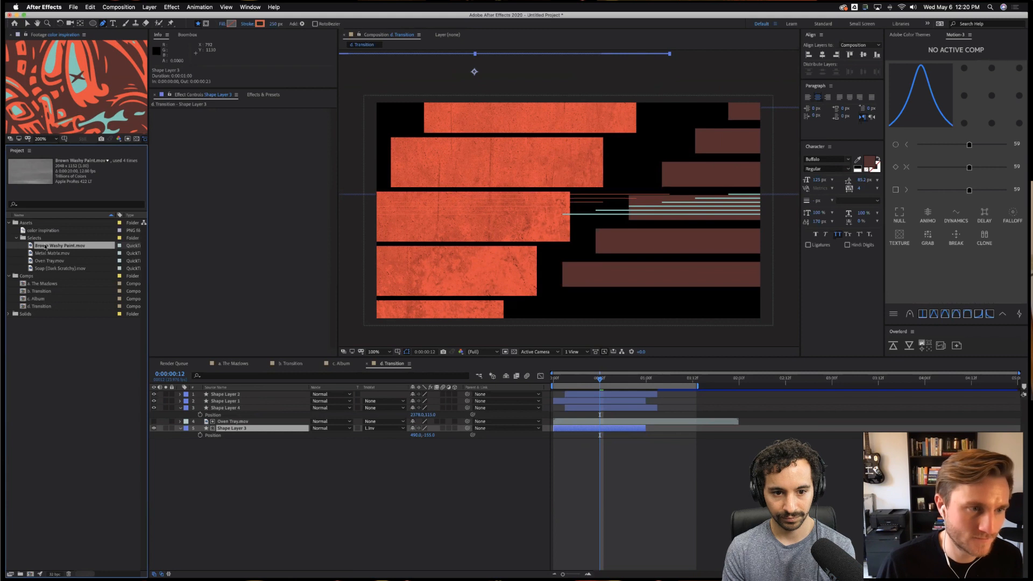
drag(195, 408, 207, 408)
click(252, 415)
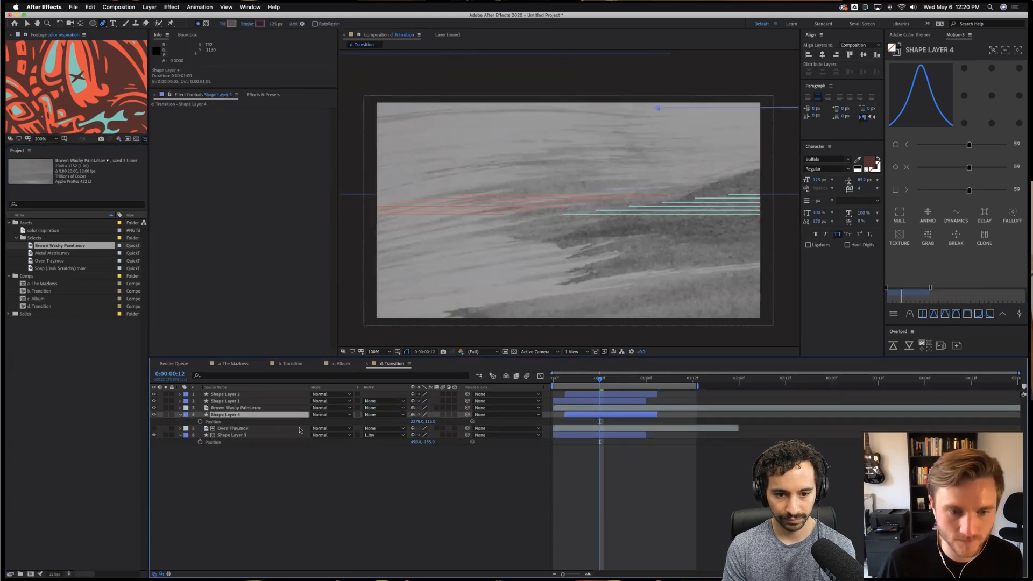
click(374, 415)
click(401, 458)
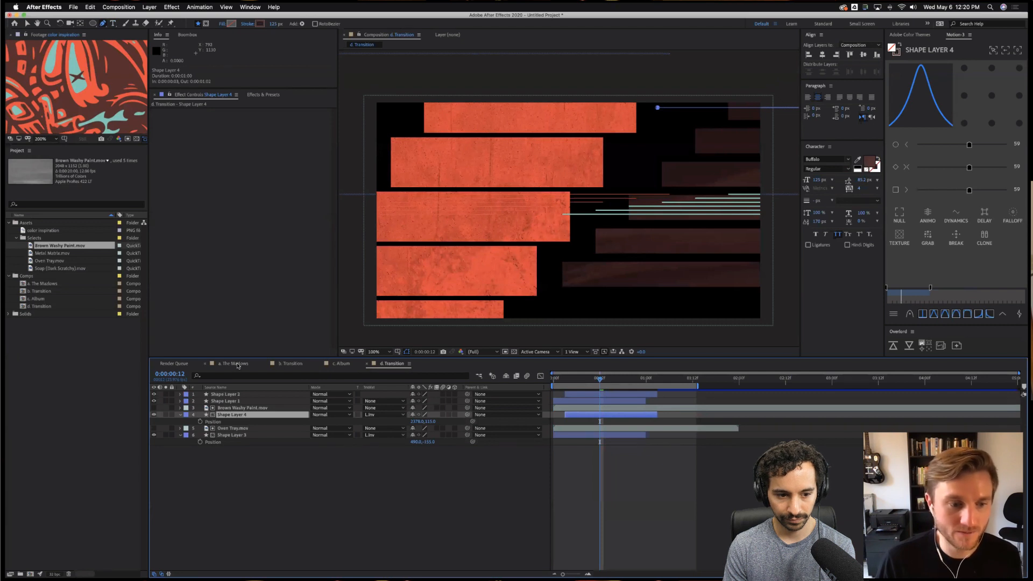
Copy the Curves effect from Brown Washy Paint.mov in The Mazlows composition onto the same footage in d. Transition, and play back the result.
click(236, 364)
click(246, 436)
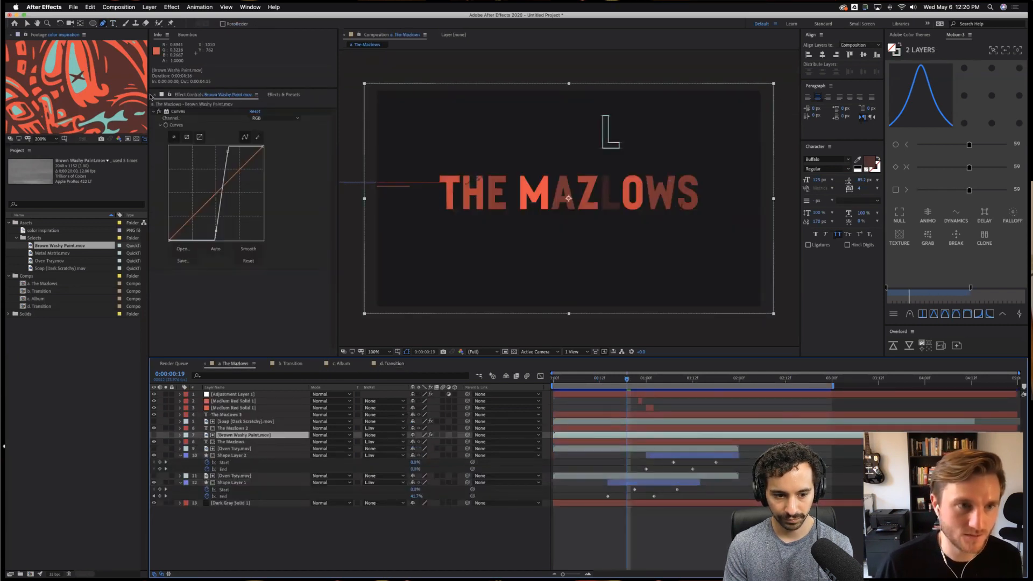
click(179, 112)
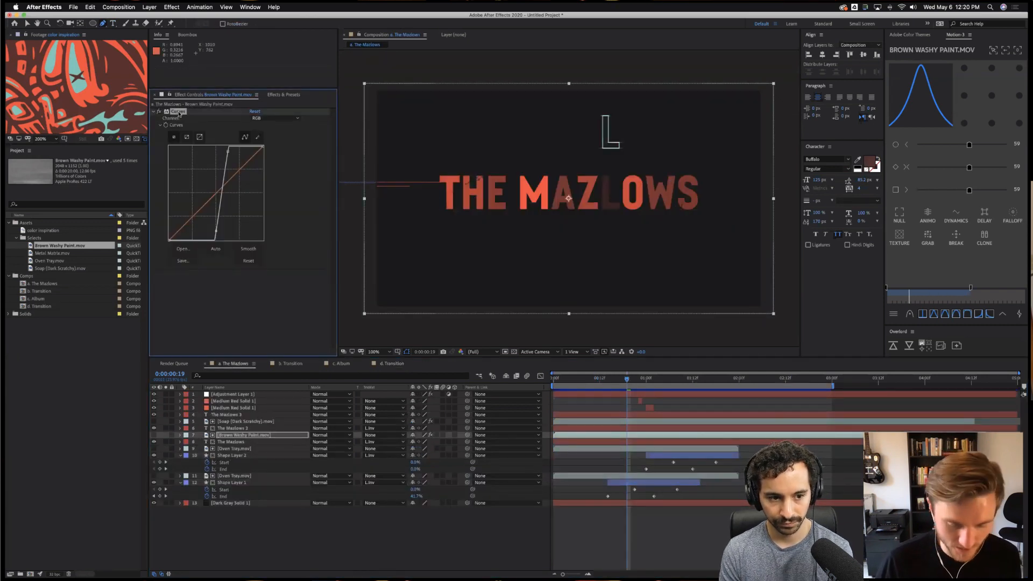
click(394, 364)
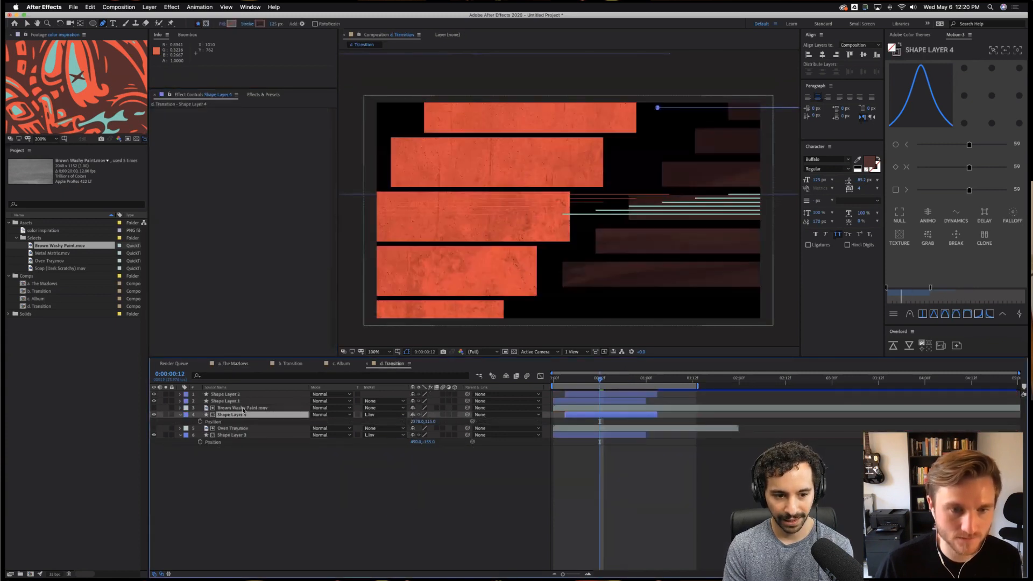
click(243, 409)
key(ctrl+v)
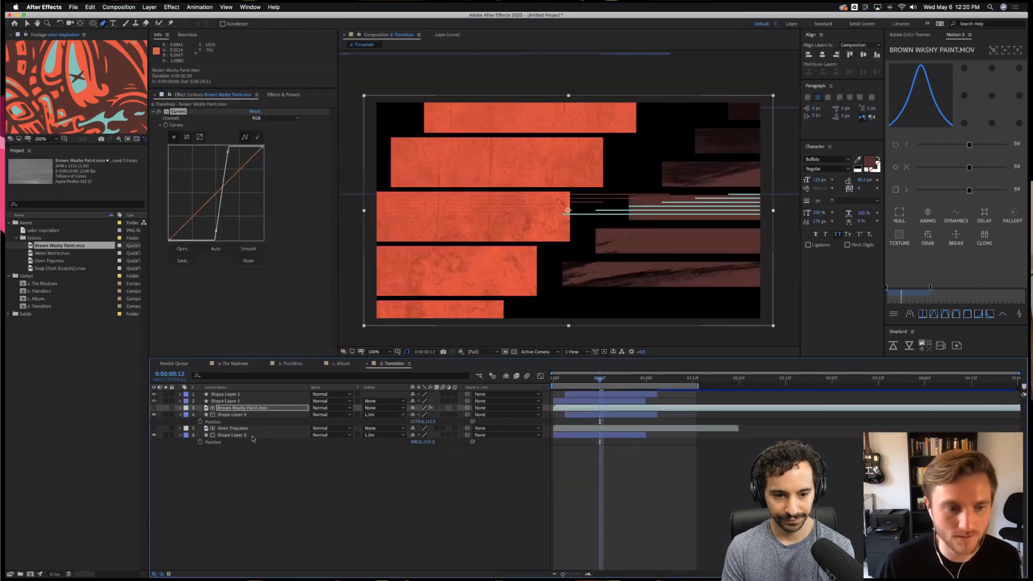
click(380, 487)
click(592, 379)
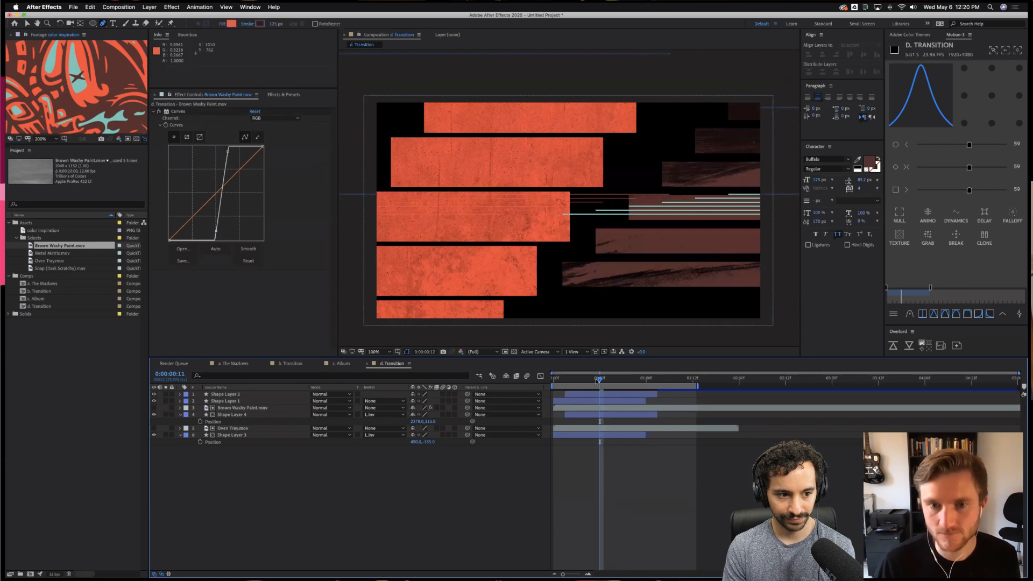
drag(584, 383, 551, 387)
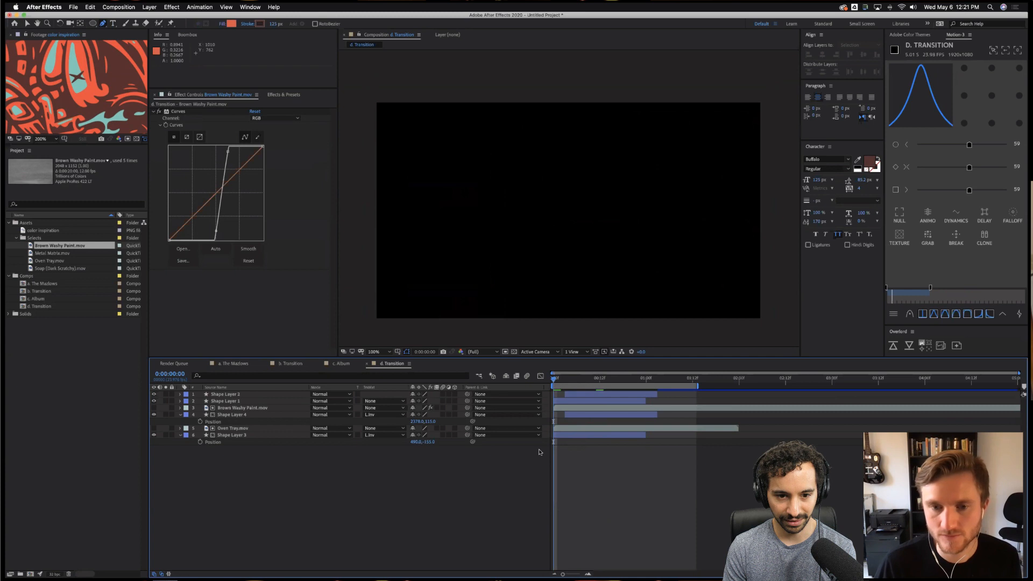
key(space)
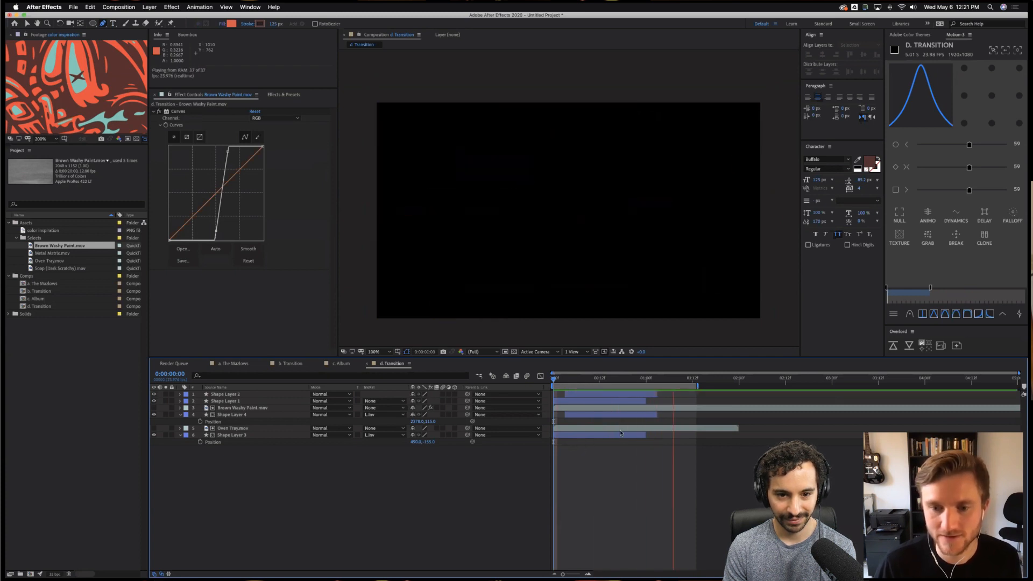
key(space)
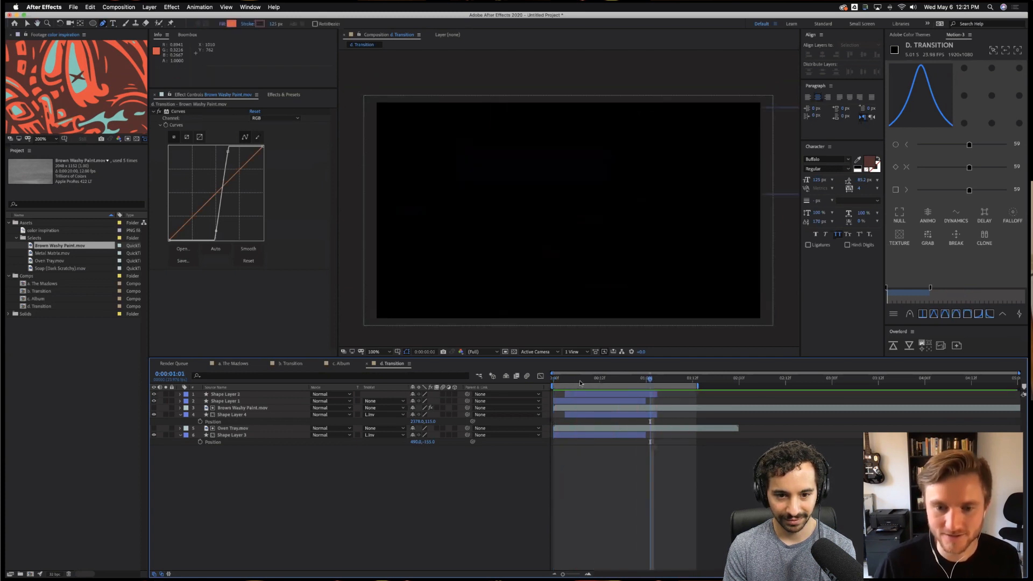
At frame 11, lower the brown bars of Shape Layer 4 to a Y position of about 219.
drag(579, 382, 596, 380)
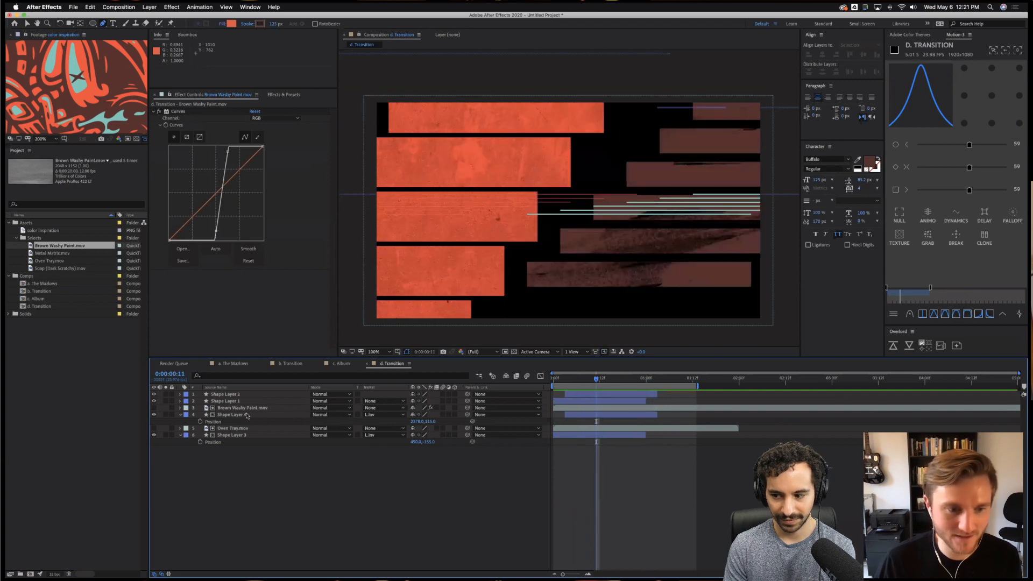
click(247, 415)
key(v)
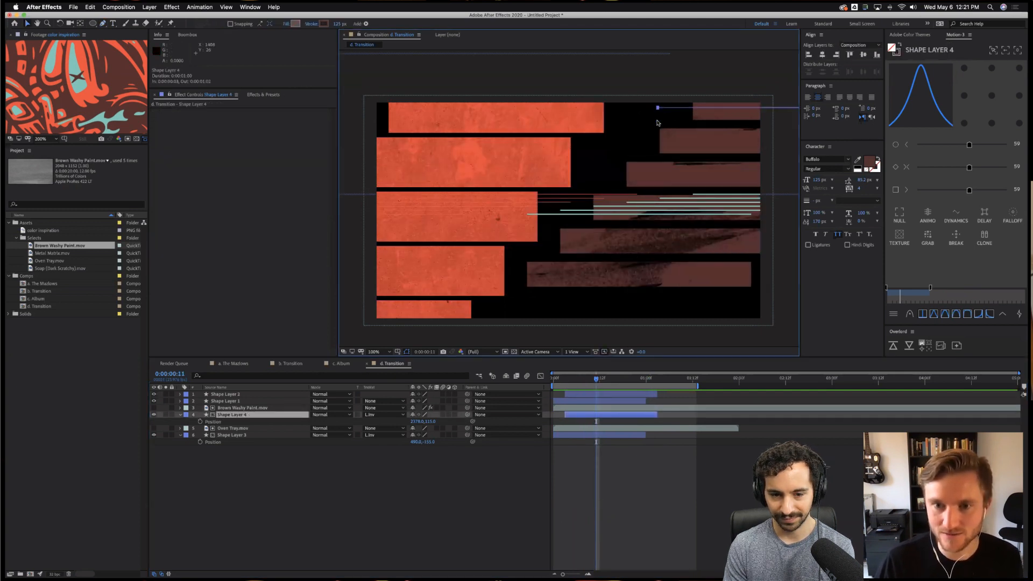
drag(657, 108, 657, 129)
key(super+z)
click(238, 415)
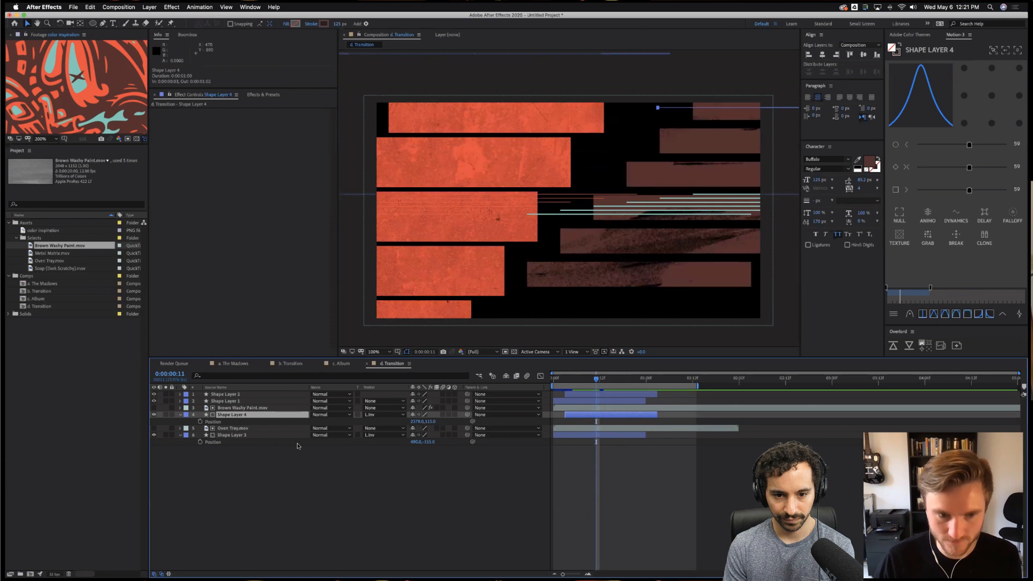
drag(430, 421, 427, 467)
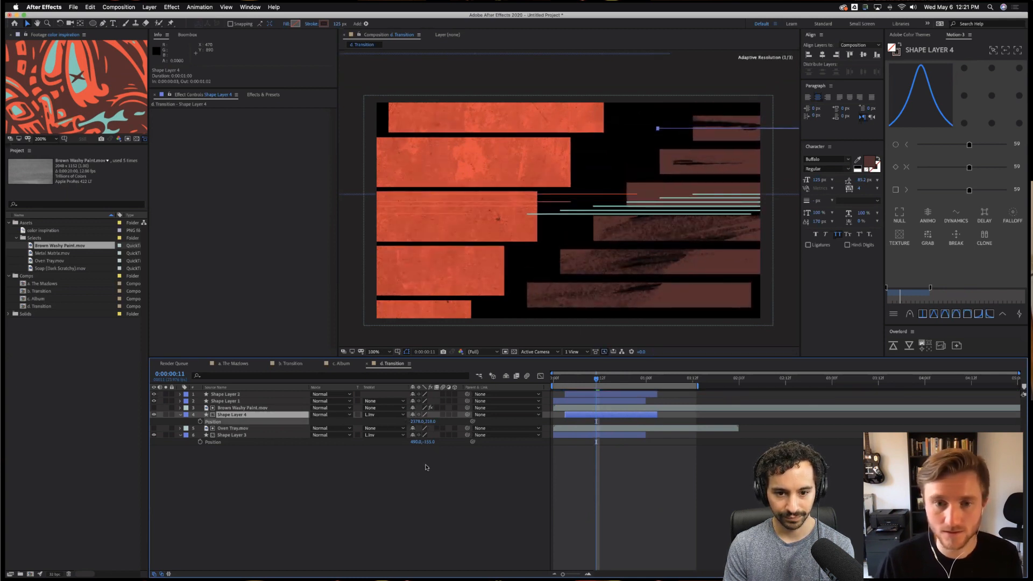
click(244, 490)
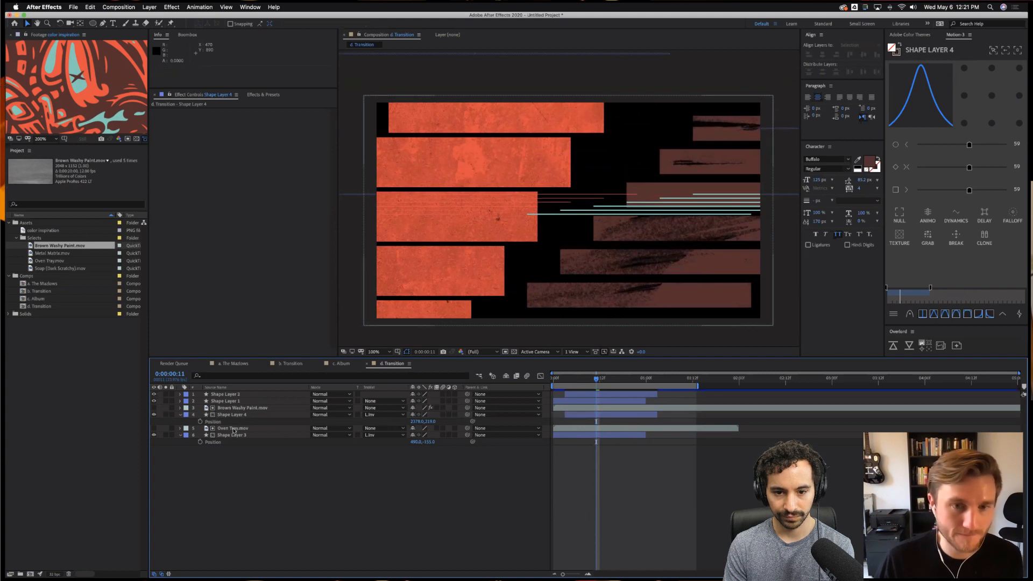
Duplicate Shape Layer 3 together with its Oven Tray.mov matte and move the copies to the bottom of the layer stack.
click(232, 429)
click(233, 436)
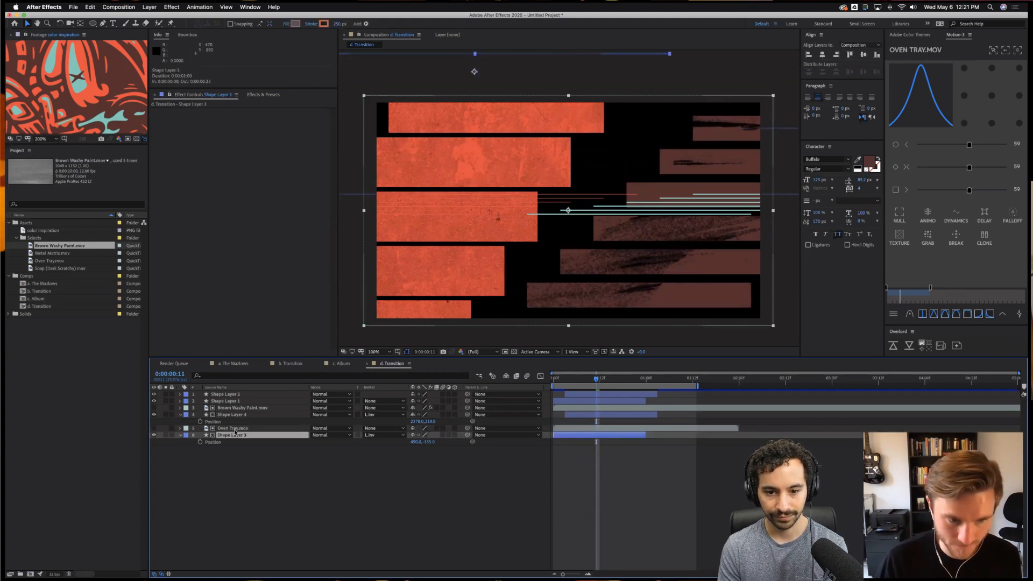
shift+click(234, 430)
key(super+d)
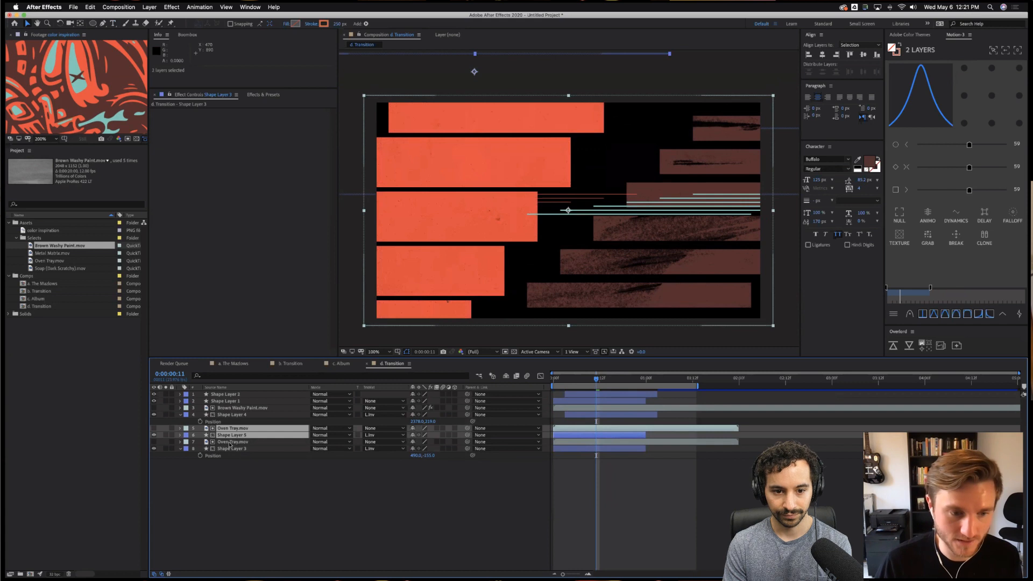
drag(232, 438, 232, 481)
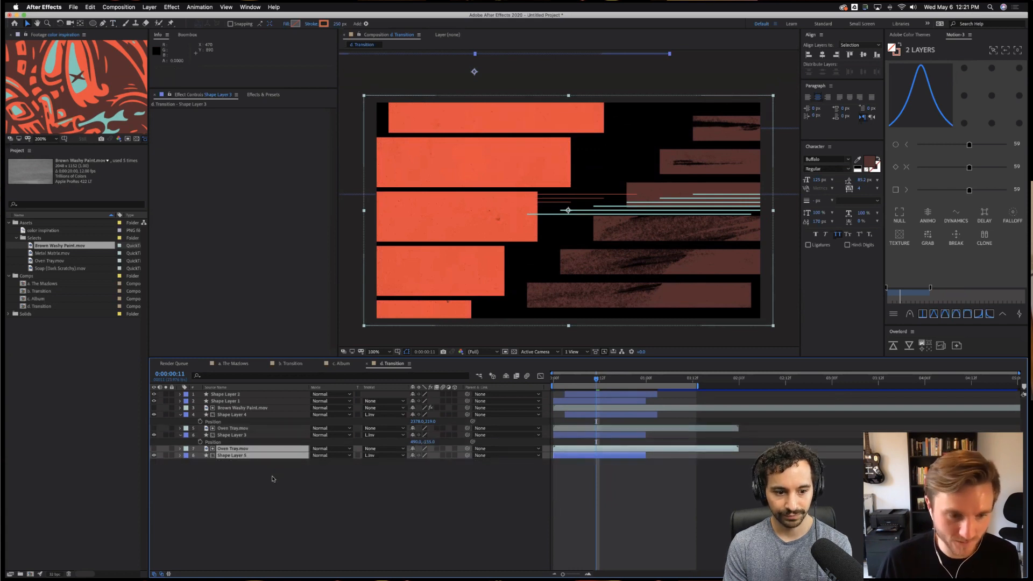
Increase the stroke width of the duplicated orange layer, Shape Layer 5, to about 1008 px.
key(u)
key(u)
key(F2)
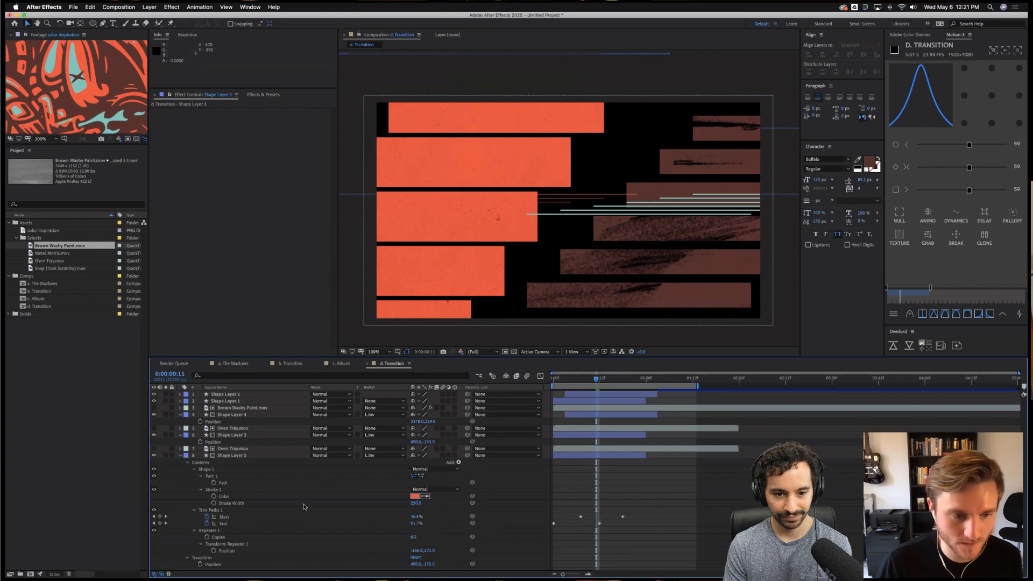
drag(415, 505, 709, 497)
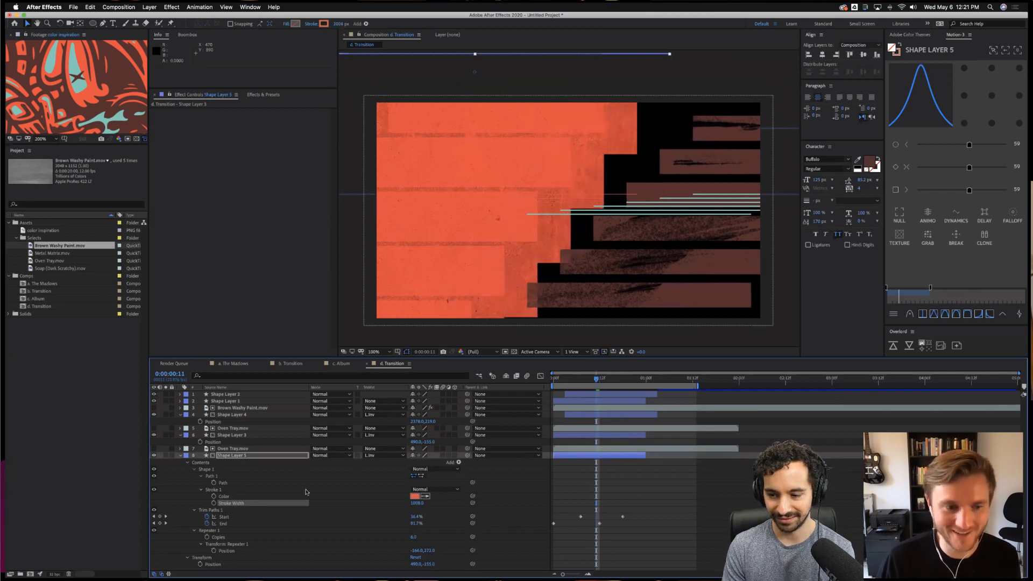
click(243, 457)
key(u)
key(u)
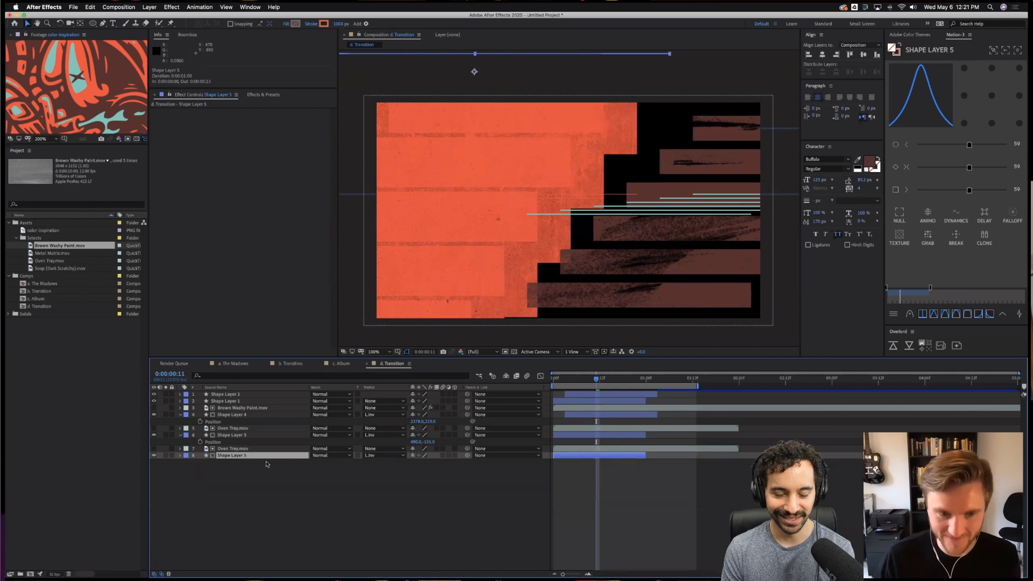
Move Shape Layer 5 right to an X position of about 1116, and undo the attempt to stretch it.
key(p)
drag(423, 462, 641, 455)
drag(406, 55, 303, 52)
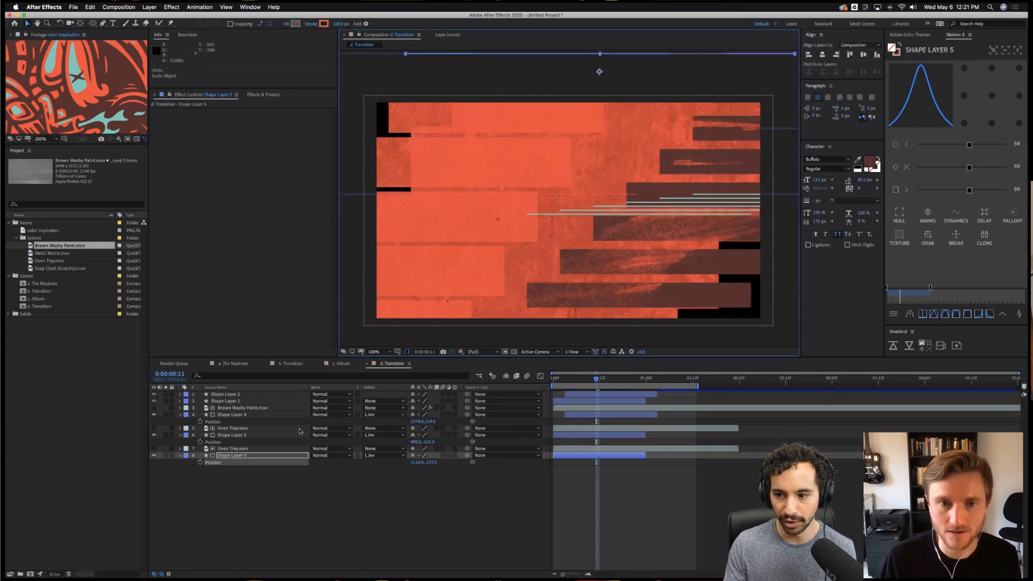
key(super+z)
Select Shape Layer 5's path and stretch it horizontally with free transform to about 243% width at frame 11.
key(comma)
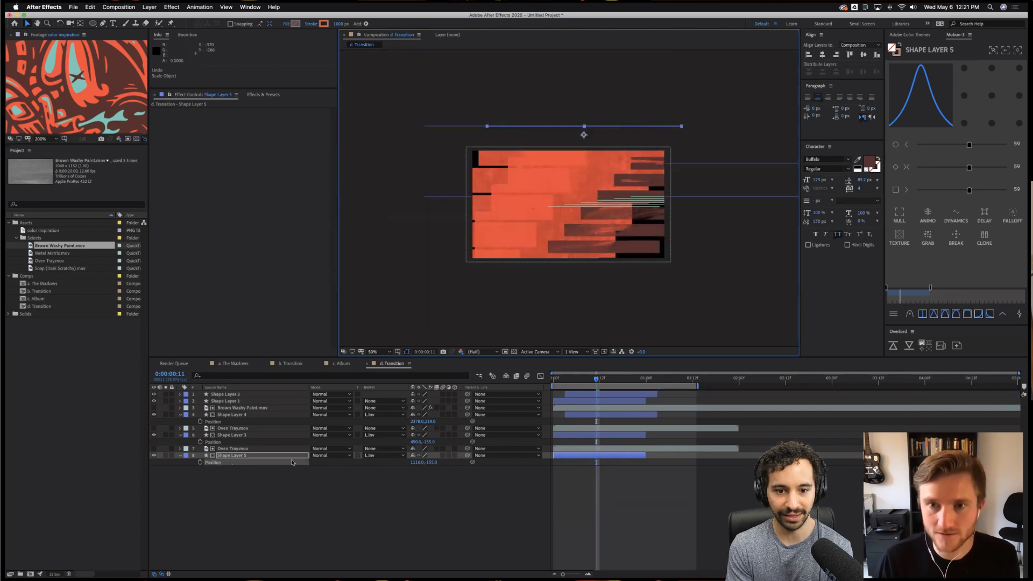
click(233, 456)
key(u)
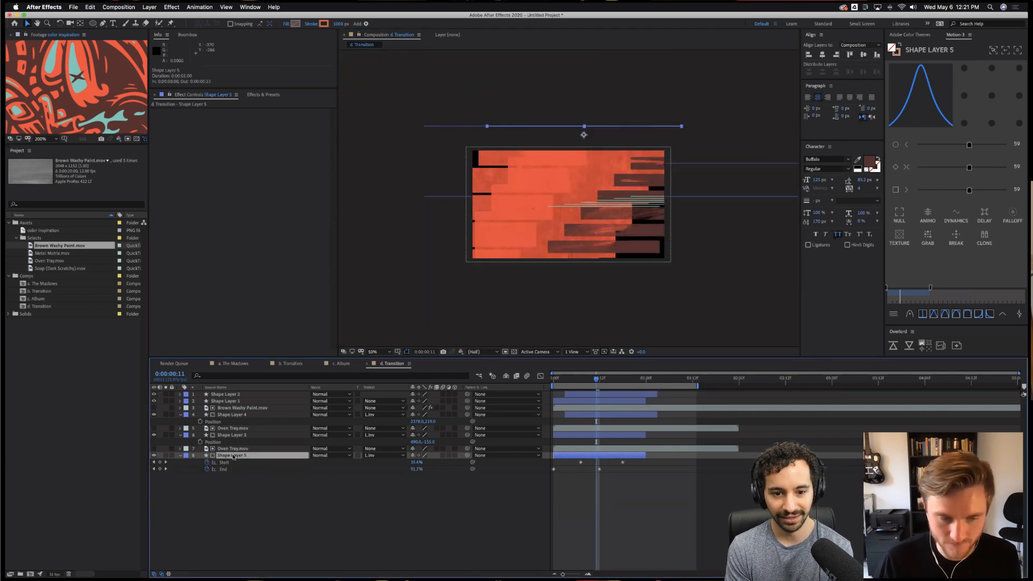
key(u)
key(u)
click(225, 484)
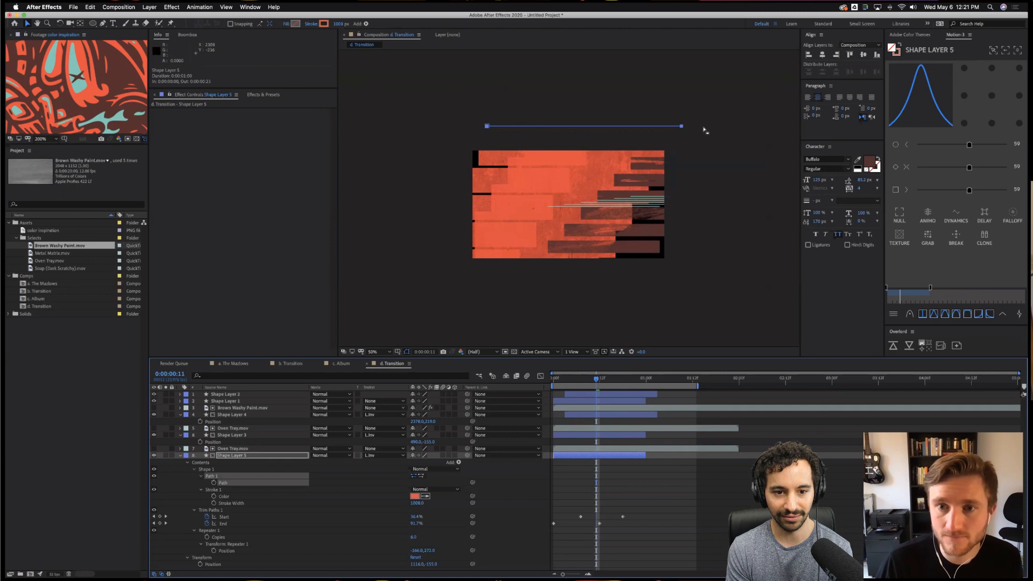
drag(683, 127, 717, 127)
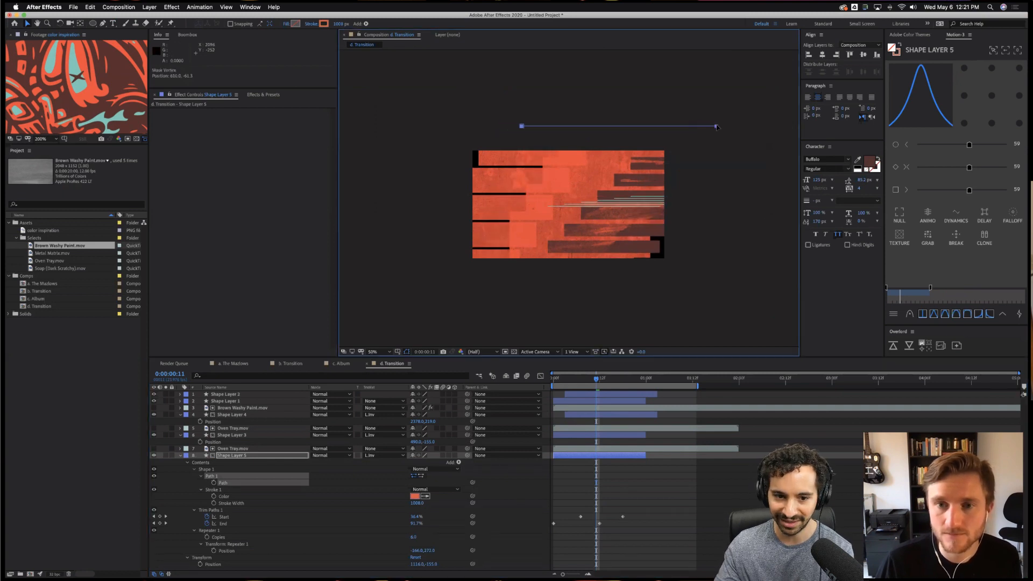
key(super+z)
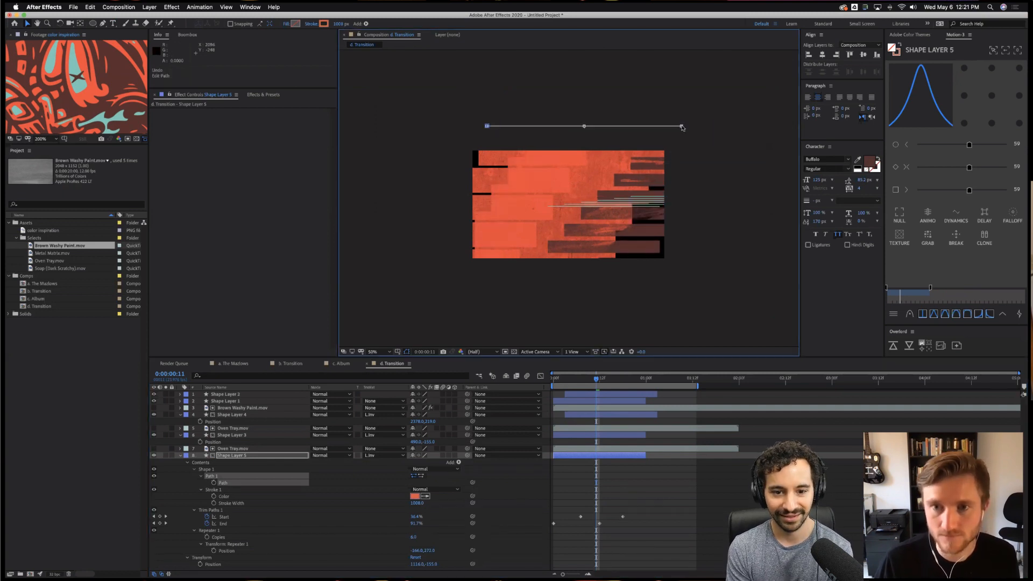
double_click(682, 127)
drag(682, 127, 919, 130)
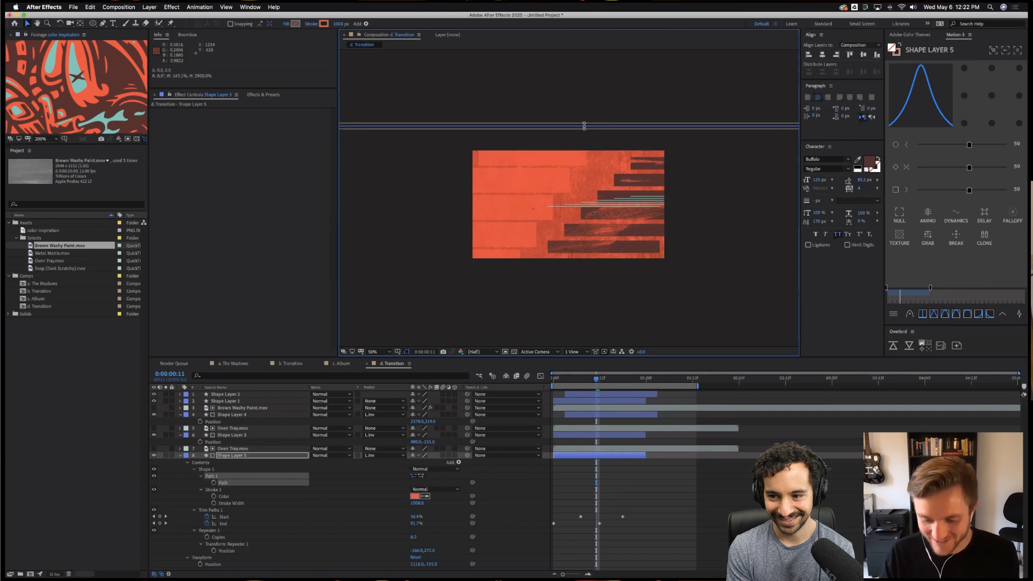
click(612, 486)
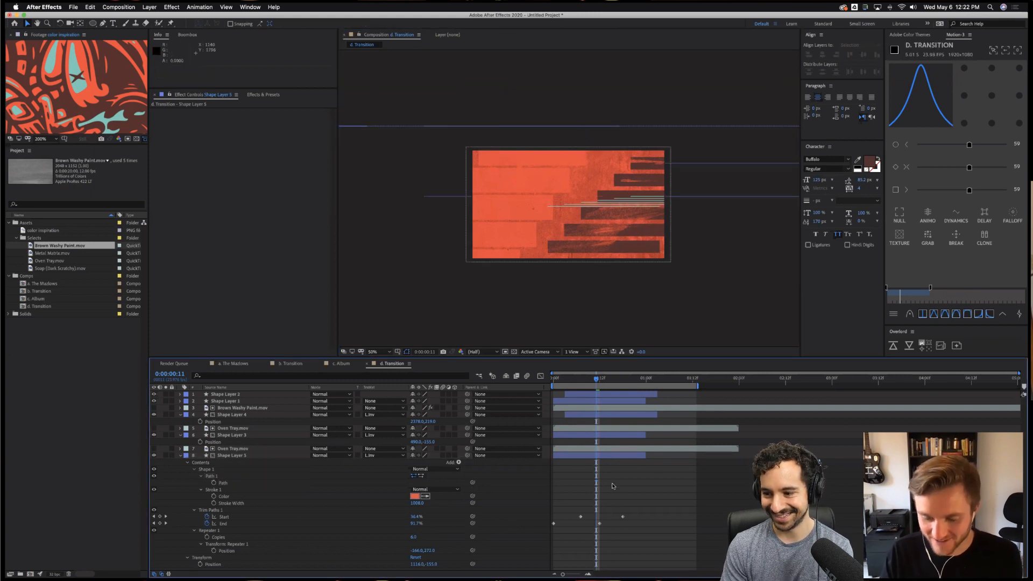
Preview the transition from its first frame and scrub to frame 8 to inspect the bars' coverage.
key(/)
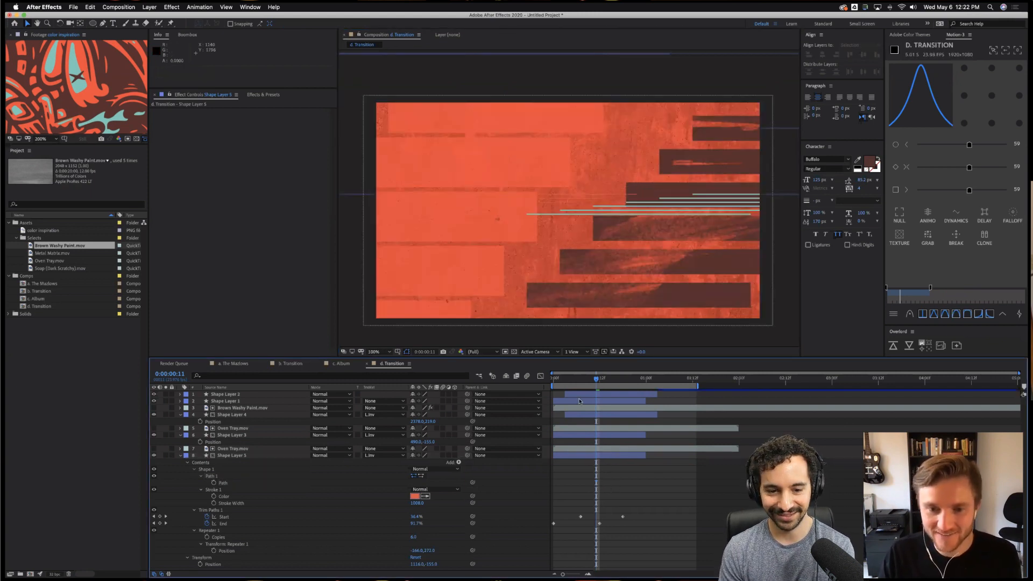
key(Home)
key(space)
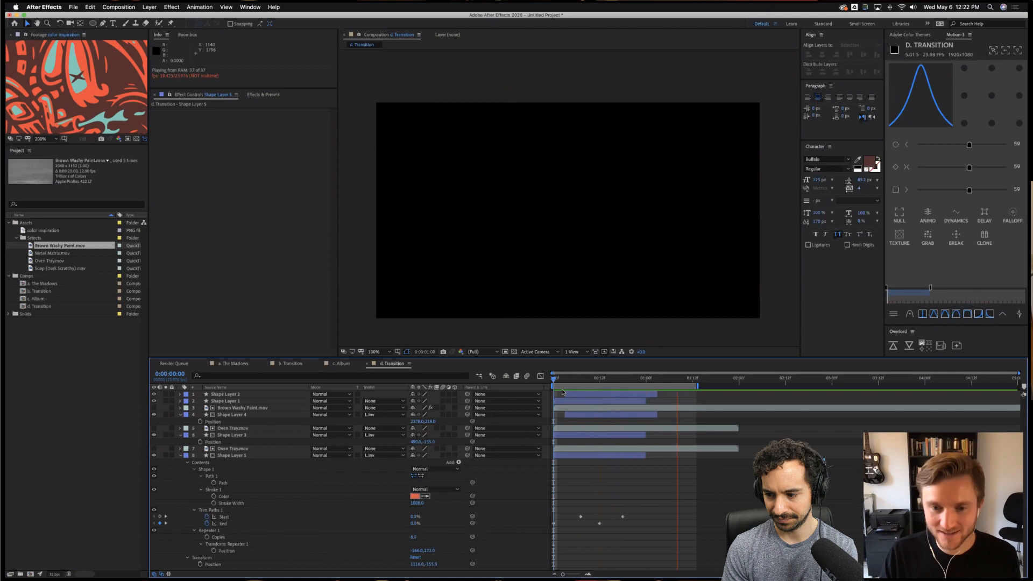
click(611, 380)
drag(612, 386, 585, 380)
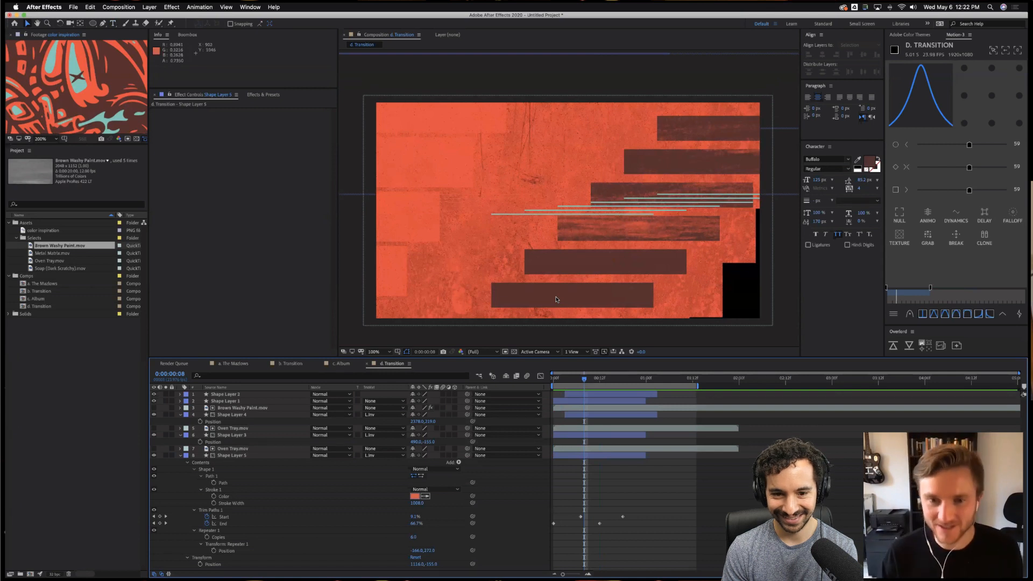
click(600, 429)
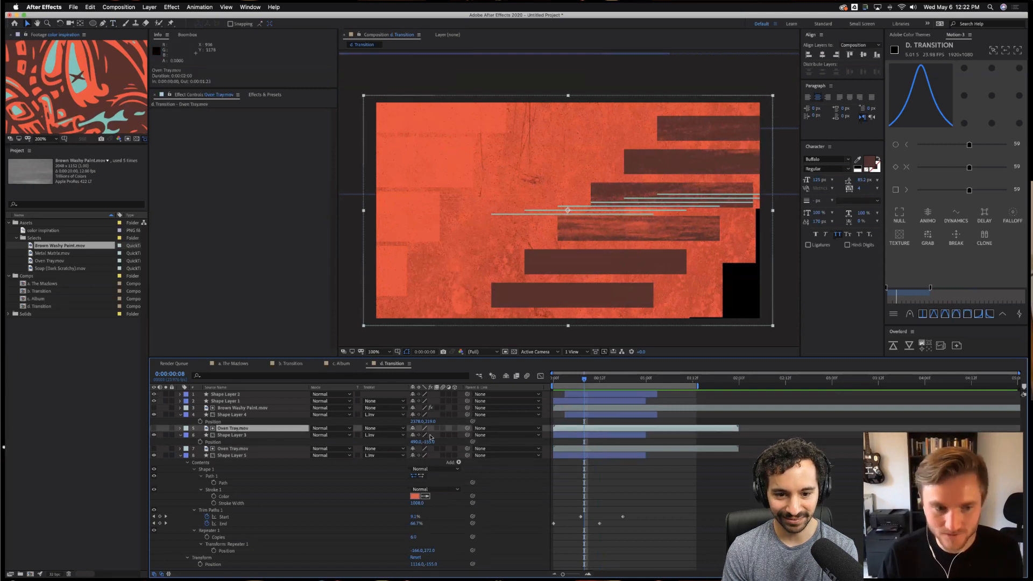
shift+click(264, 435)
key(super+d)
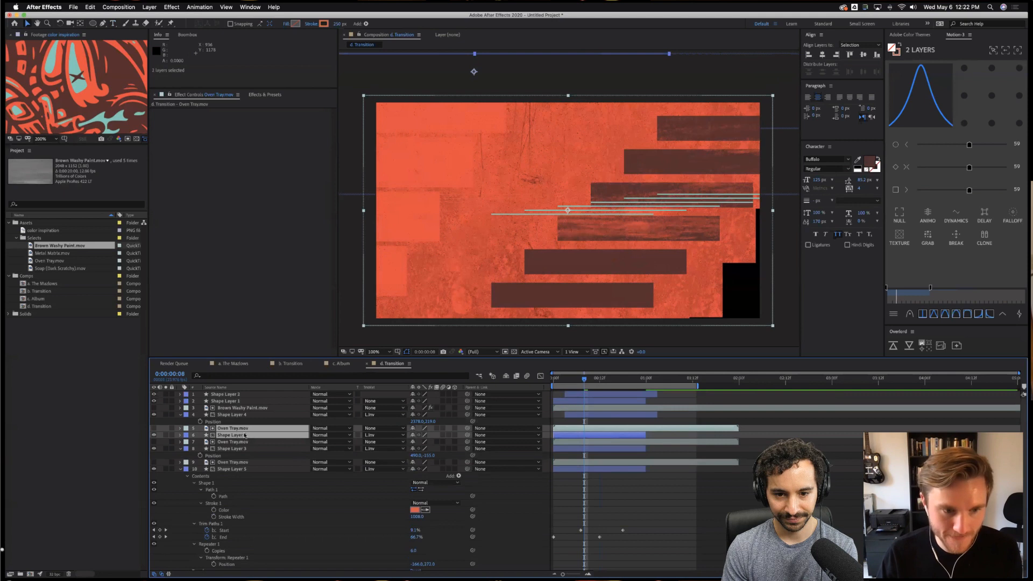
click(250, 435)
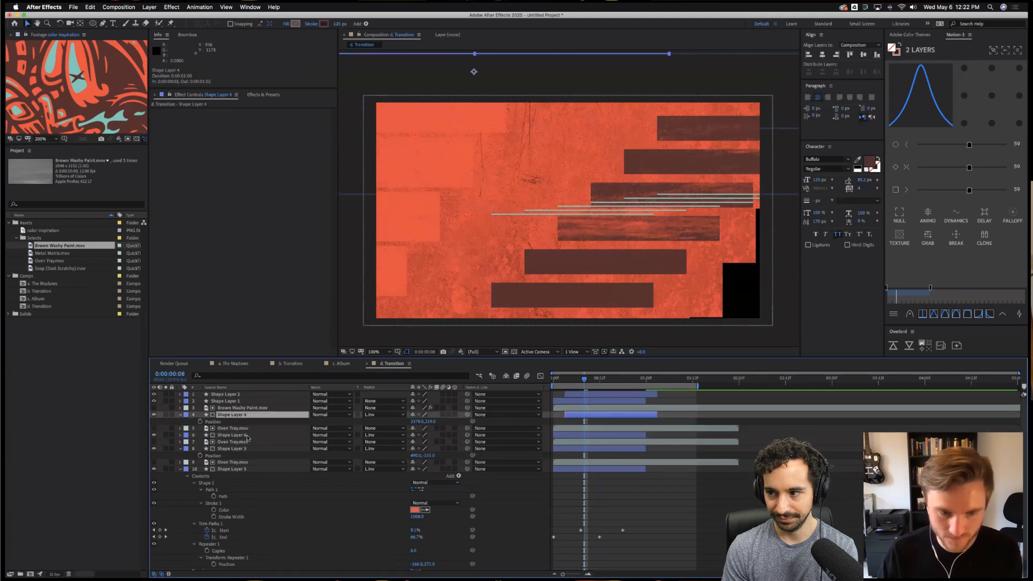
key(p)
drag(432, 443, 527, 442)
key(super+z)
key(super+z)
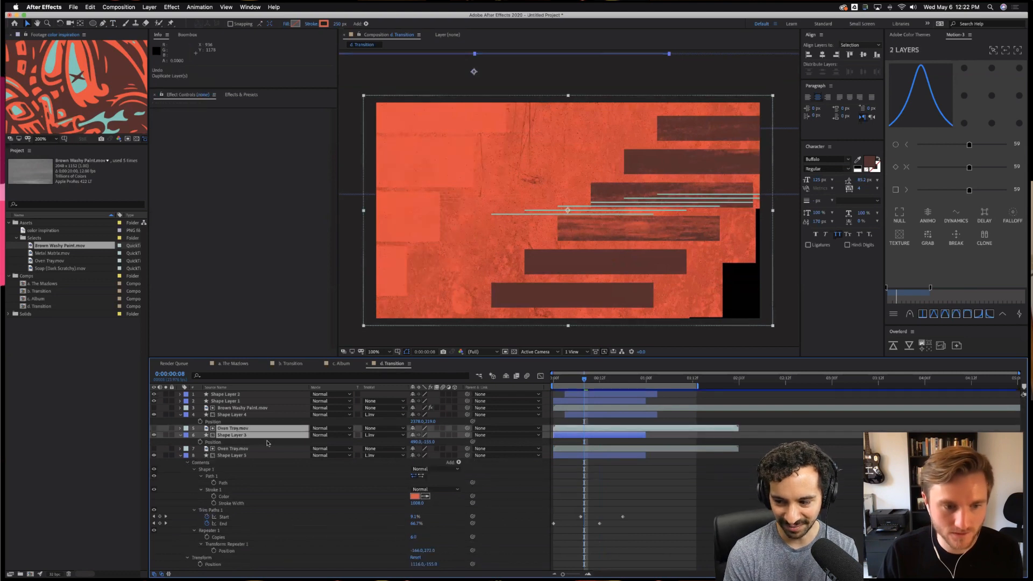
key(super+z)
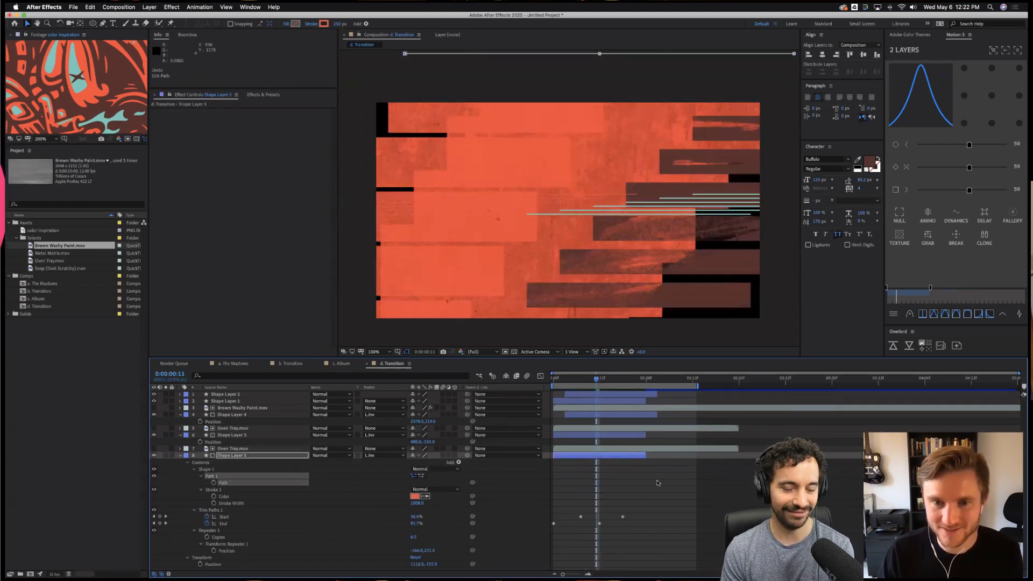
click(662, 476)
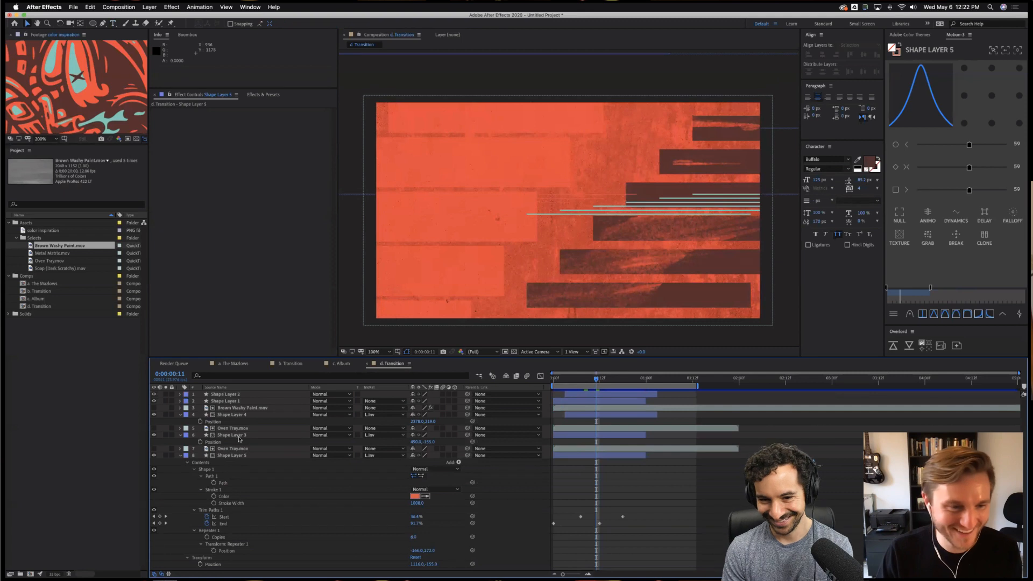
Duplicate Shape Layer 4 together with its Brown Washy Paint.mov matte and move the copied bars left to an X position of about 1075.
click(231, 414)
click(155, 415)
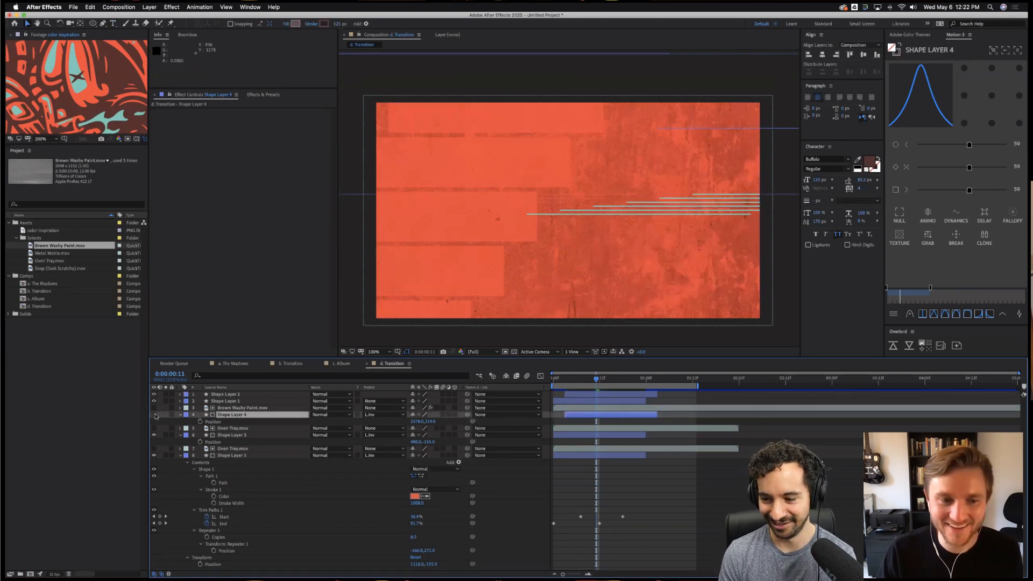
shift+click(264, 408)
key(super+d)
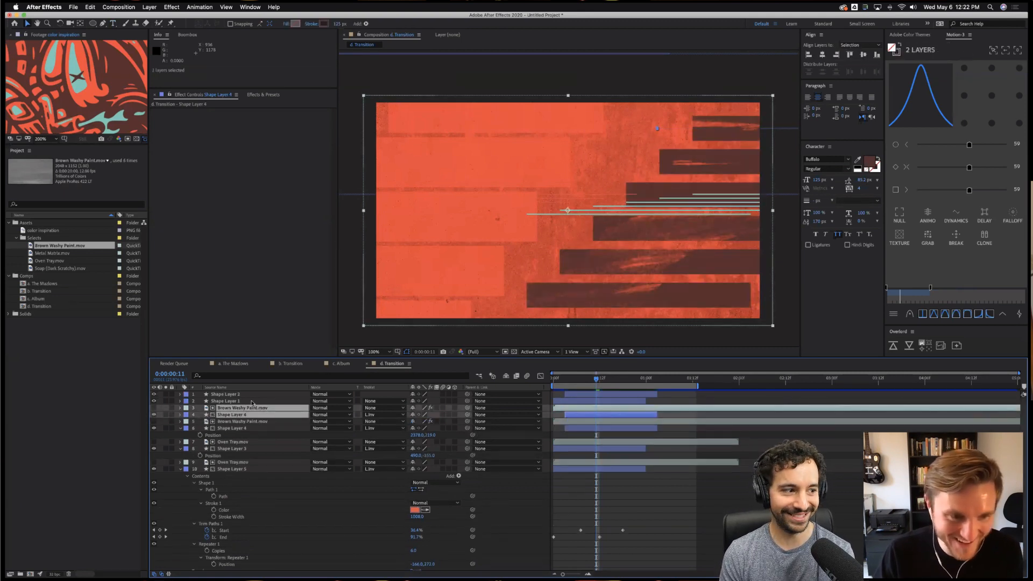
click(248, 414)
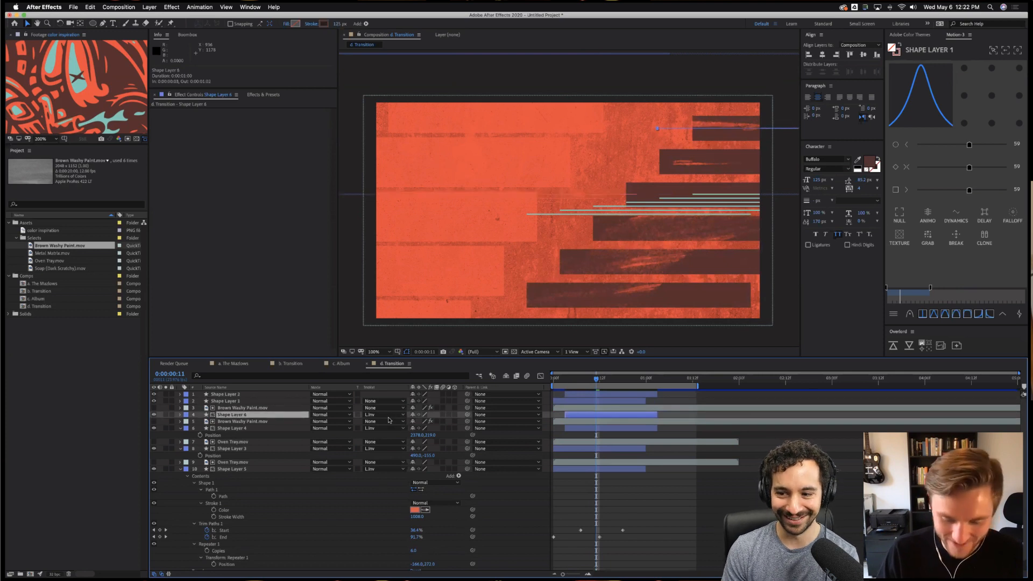
key(p)
drag(422, 421, 332, 425)
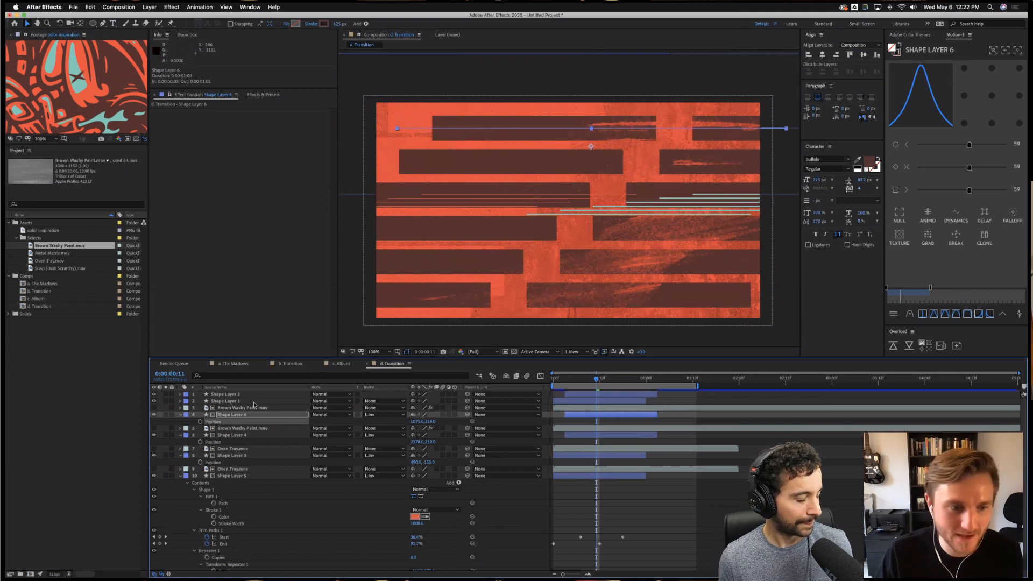
Hide the thin line layers Shape Layer 1 and Shape Layer 2.
click(231, 401)
shift+click(227, 395)
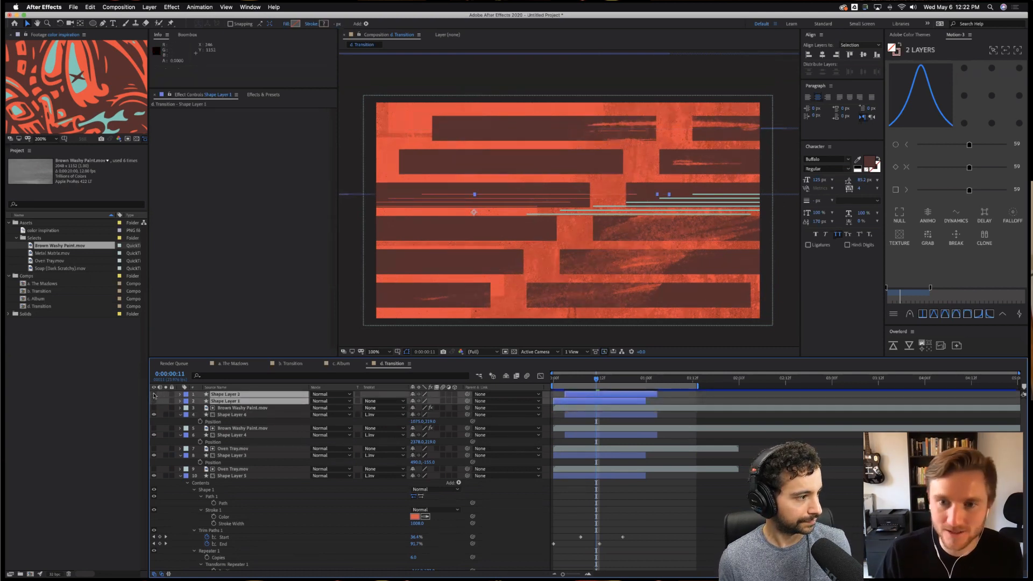
click(618, 405)
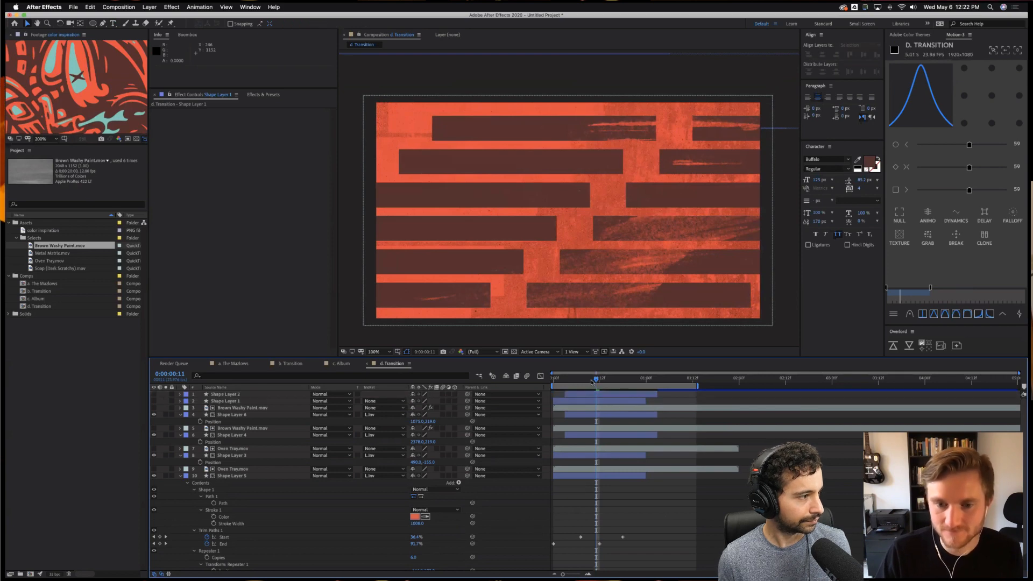
Play the transition from the start, scrub through to frame 15 to examine the overlapping bars, and replay it.
drag(592, 382, 565, 381)
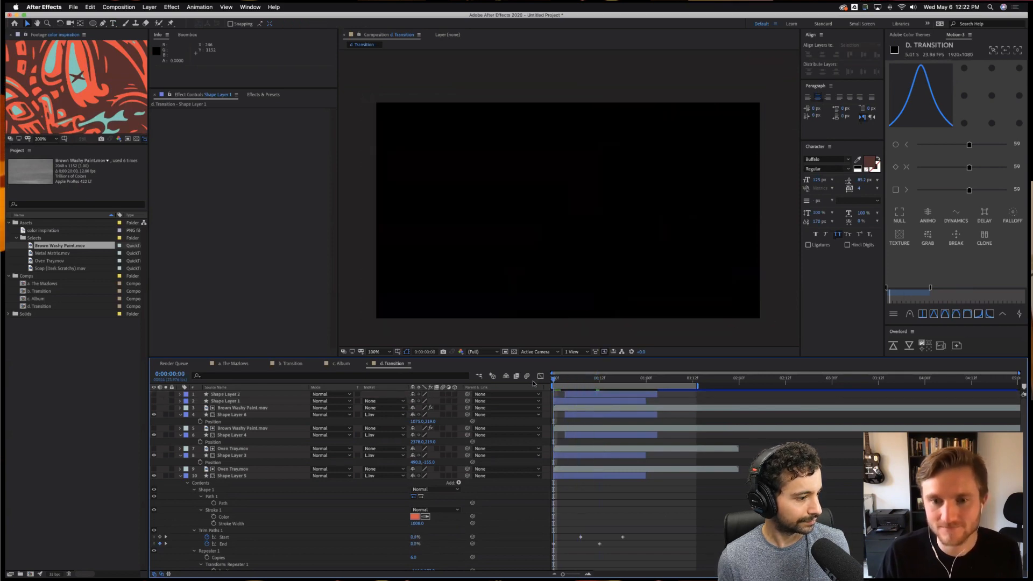
key(space)
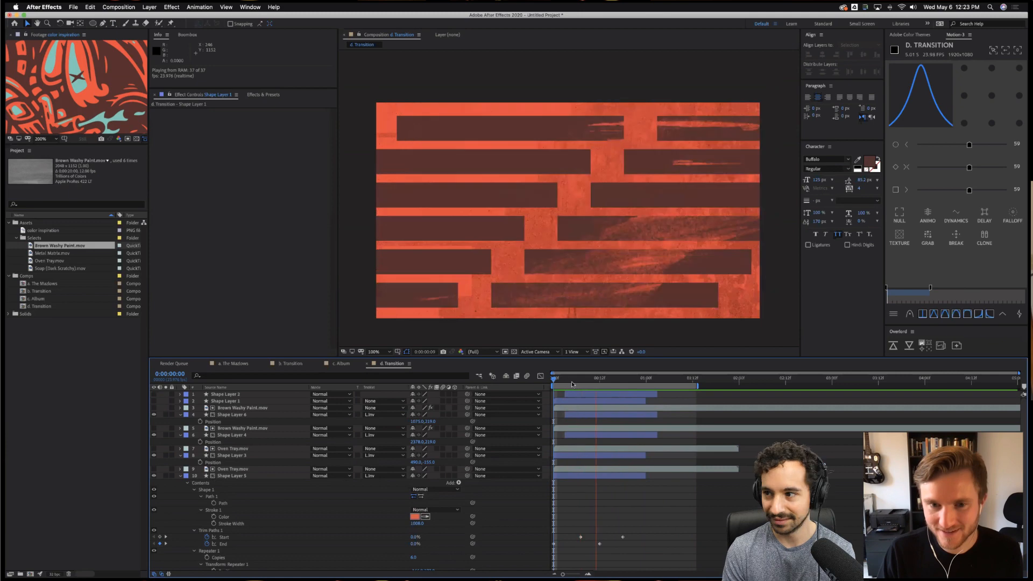
key(space)
click(559, 381)
drag(559, 383, 612, 393)
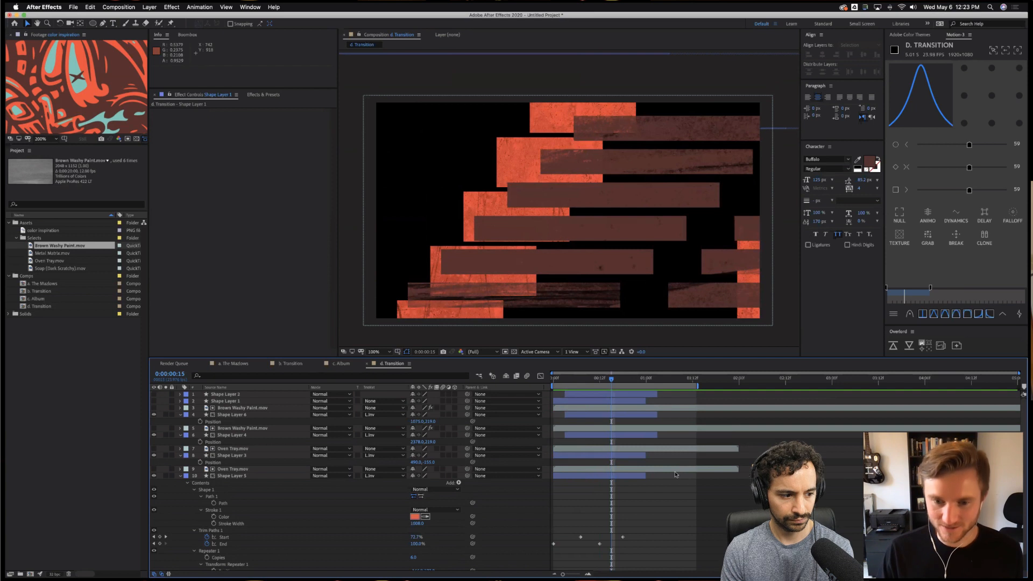
drag(607, 379, 544, 395)
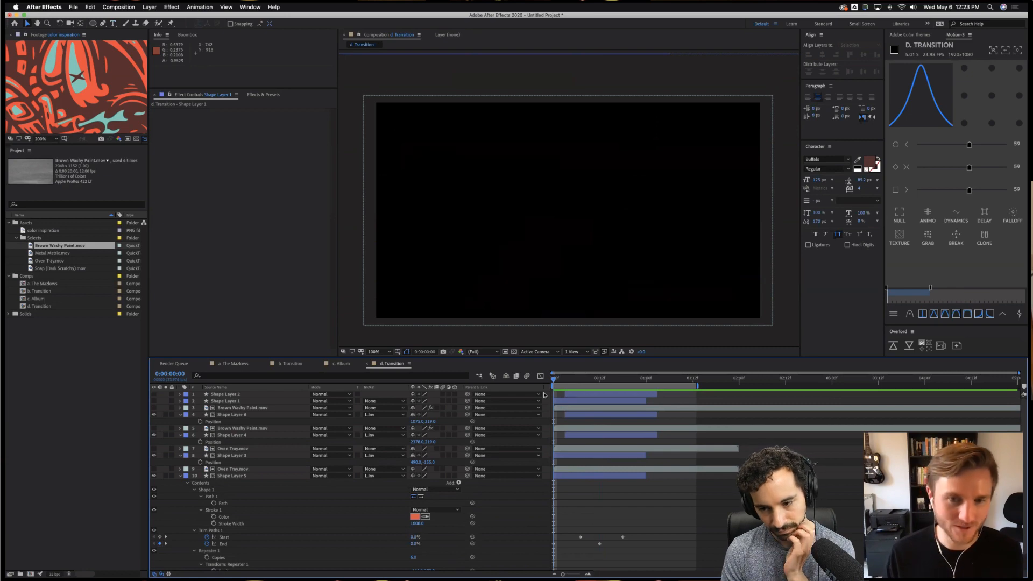
key(space)
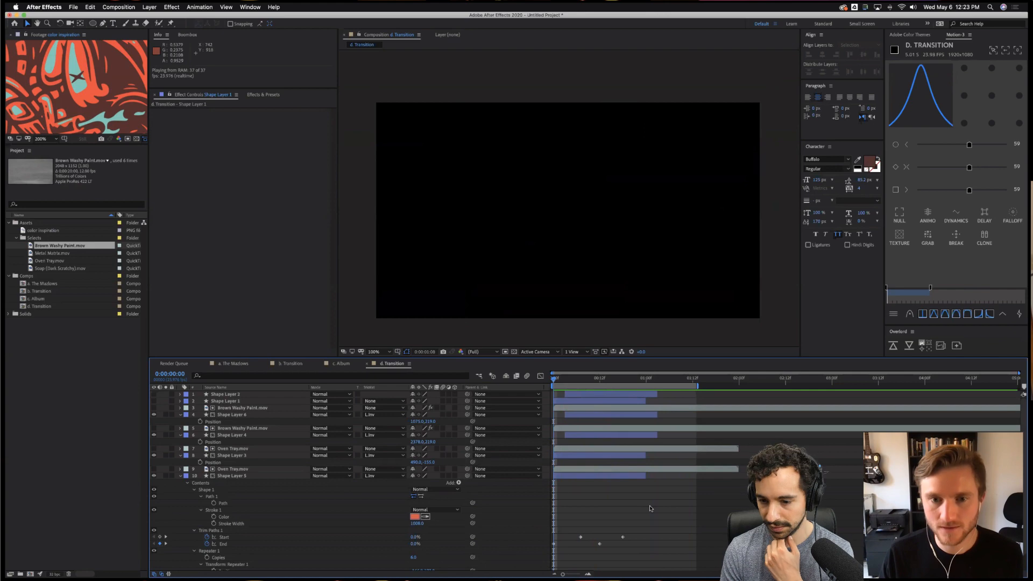
key(space)
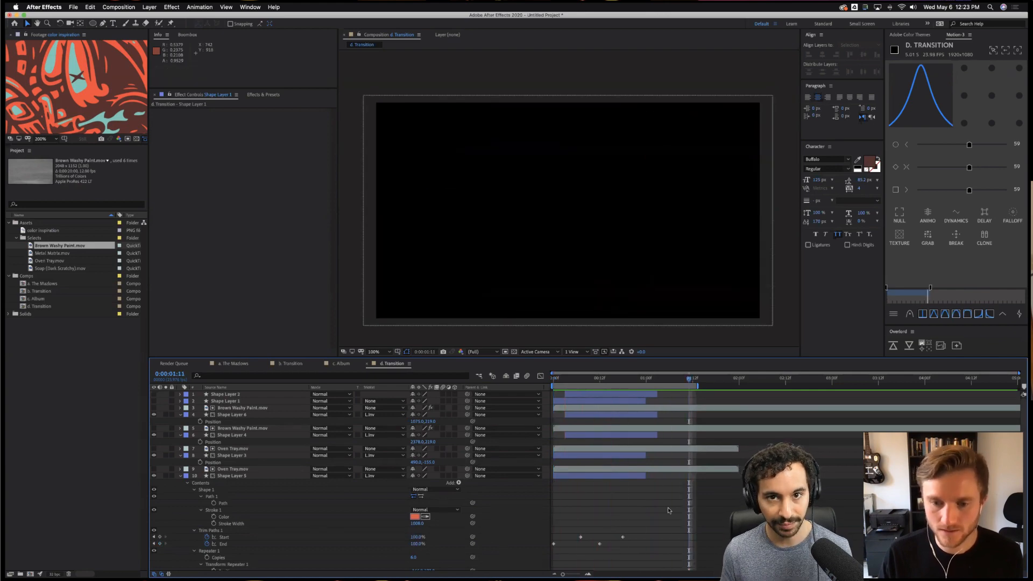
Collapse the expanded properties of all layers in the d. Transition composition.
key(super+a)
key(u)
key(u)
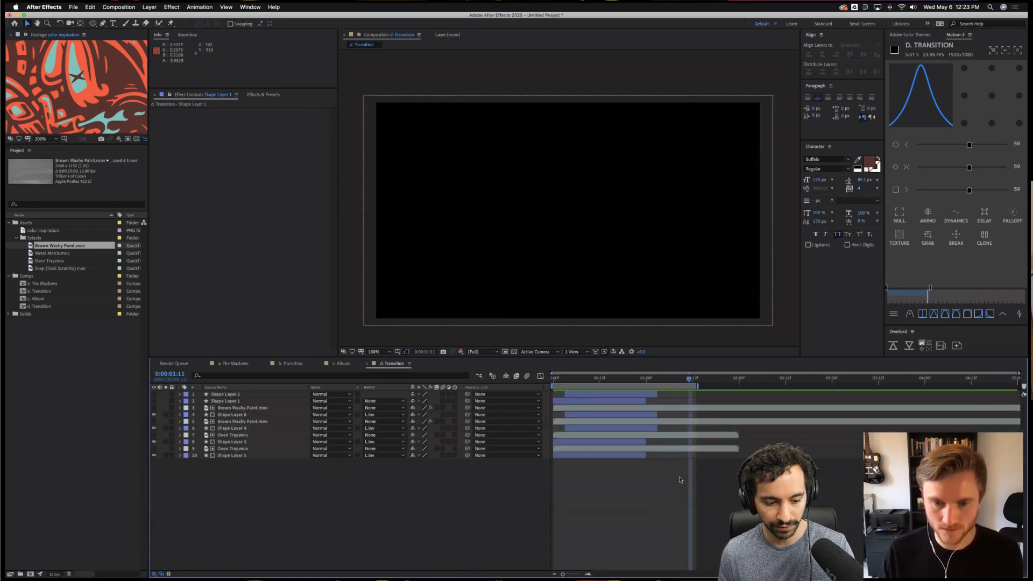